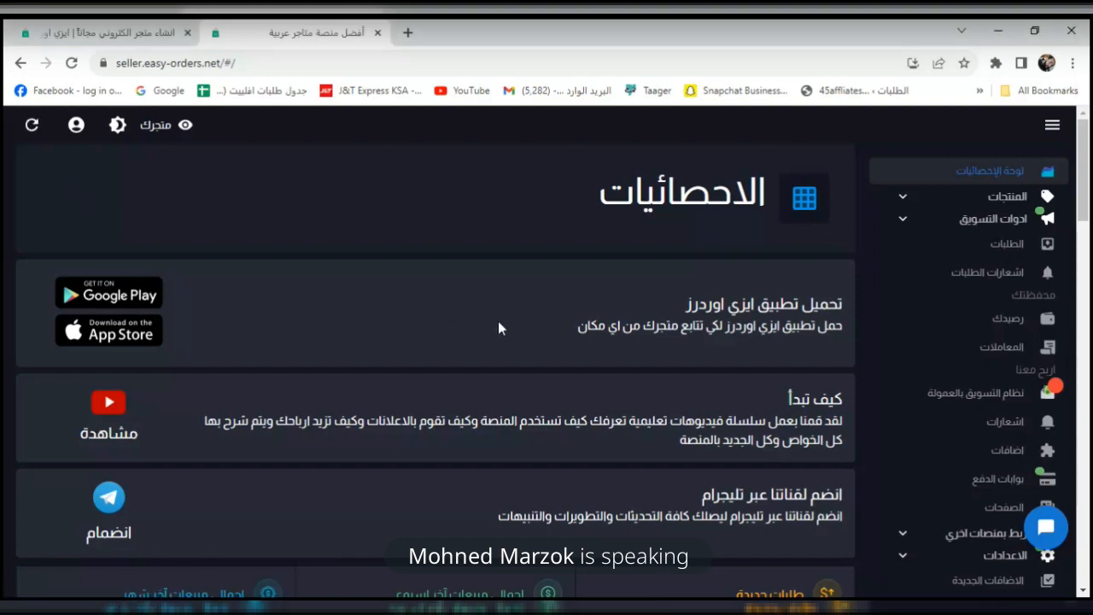
# Pick the 45store entry from the account list to reach its pre-filled login page.
pyautogui.scroll(-8, 870, 308)
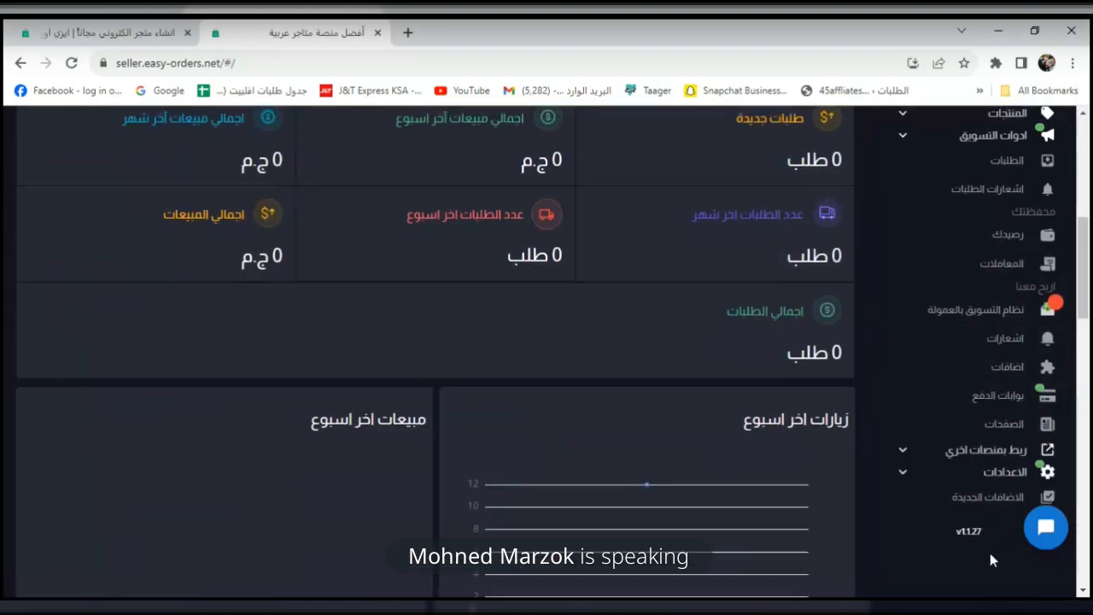
pyautogui.scroll(2, 956, 536)
pyautogui.scroll(6, 542, 190)
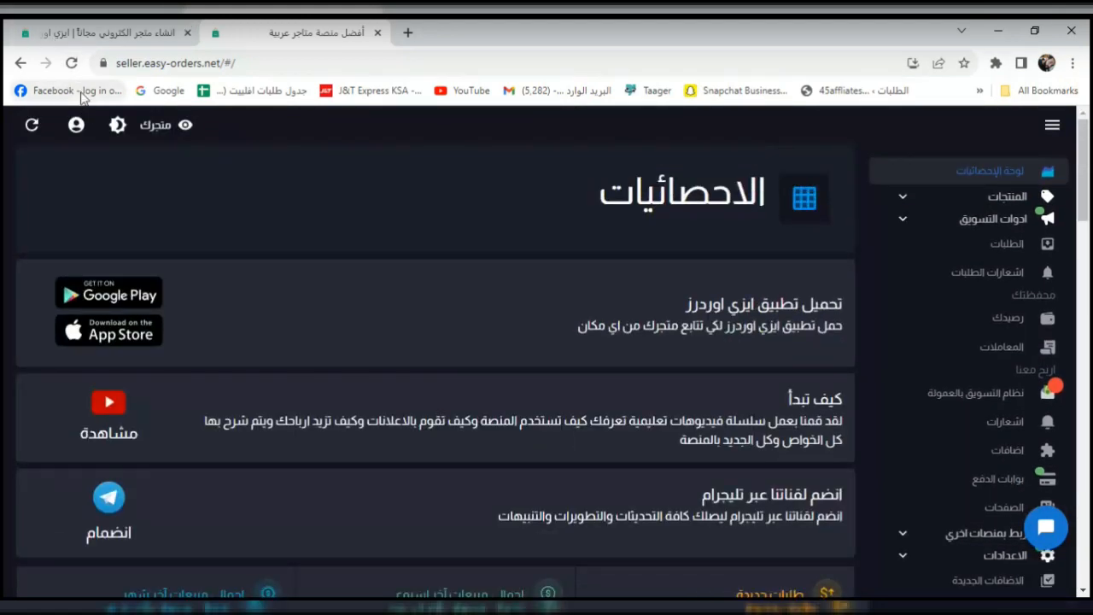
pyautogui.click(76, 127)
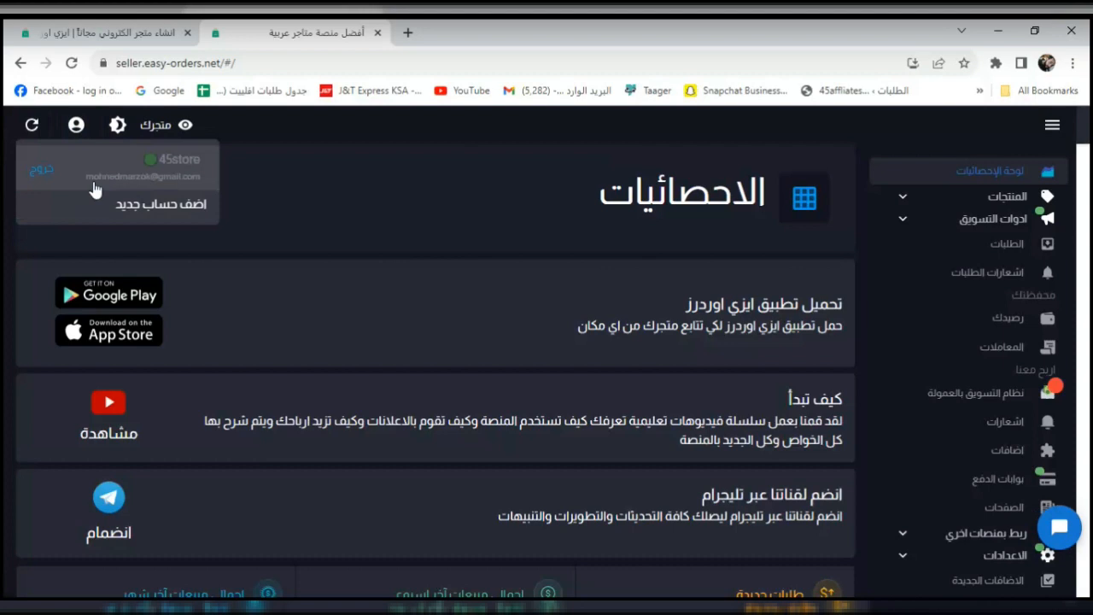
pyautogui.click(47, 171)
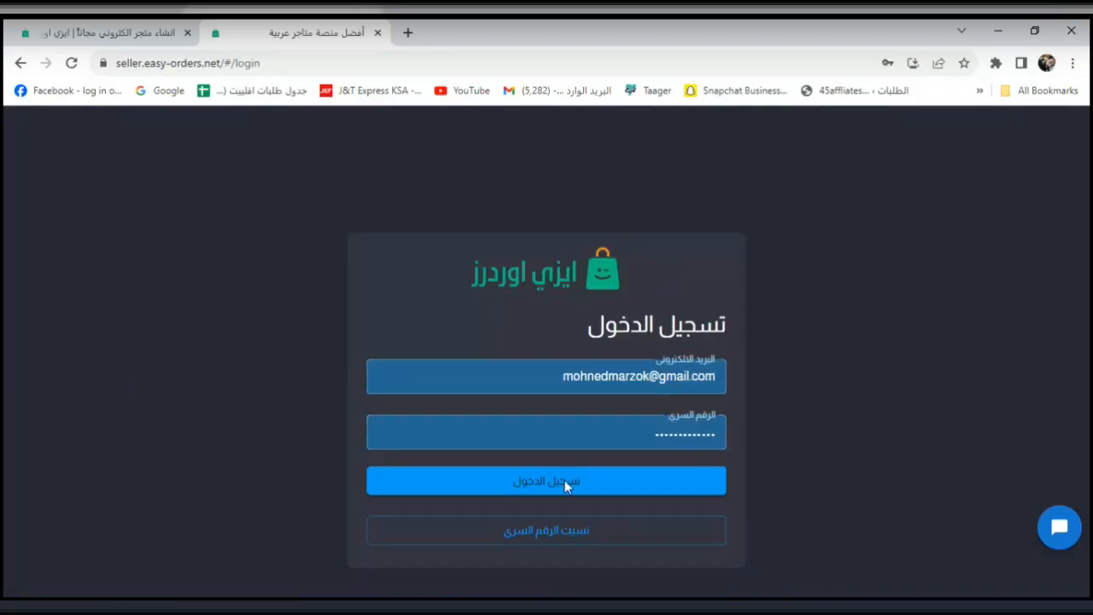
# Remove the login path from the address to load seller.easy-orders.net.
pyautogui.click(325, 72)
pyautogui.doubleClick(325, 71)
pyautogui.press('BackSpace')
pyautogui.press('BackSpace')
pyautogui.press('BackSpace')
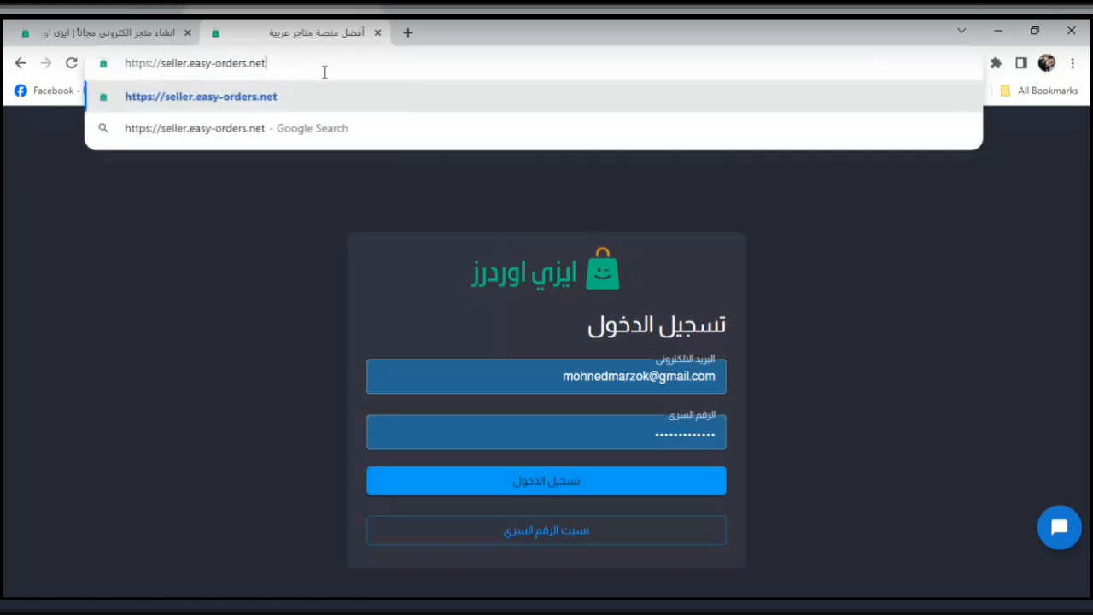
pyautogui.press('Return')
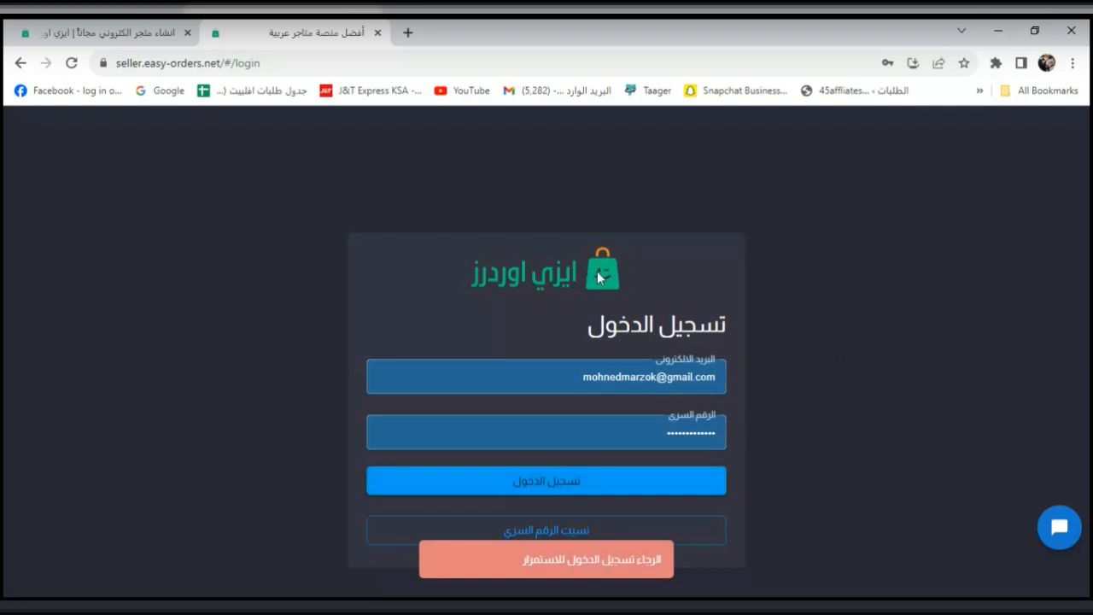
pyautogui.click(570, 436)
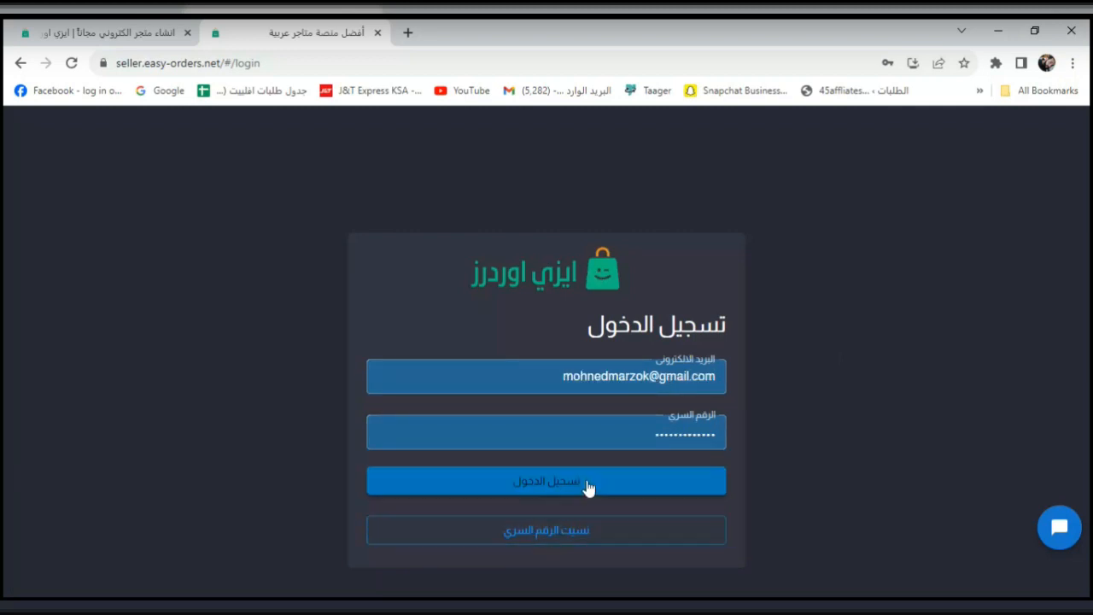
# Replace the address with 'ea' to open the easy-orders.net homepage.
pyautogui.click(276, 62)
pyautogui.click(282, 62)
pyautogui.press('BackSpace')
pyautogui.press('BackSpace')
pyautogui.press('BackSpace')
pyautogui.press('BackSpace')
pyautogui.press('BackSpace')
pyautogui.press('BackSpace')
pyautogui.press('BackSpace')
pyautogui.press('BackSpace')
pyautogui.press('BackSpace')
pyautogui.press('BackSpace')
pyautogui.press('BackSpace')
pyautogui.press('BackSpace')
pyautogui.press('BackSpace')
pyautogui.press('BackSpace')
pyautogui.press('BackSpace')
pyautogui.press('BackSpace')
pyautogui.press('BackSpace')
pyautogui.press('BackSpace')
pyautogui.press('BackSpace')
pyautogui.press('BackSpace')
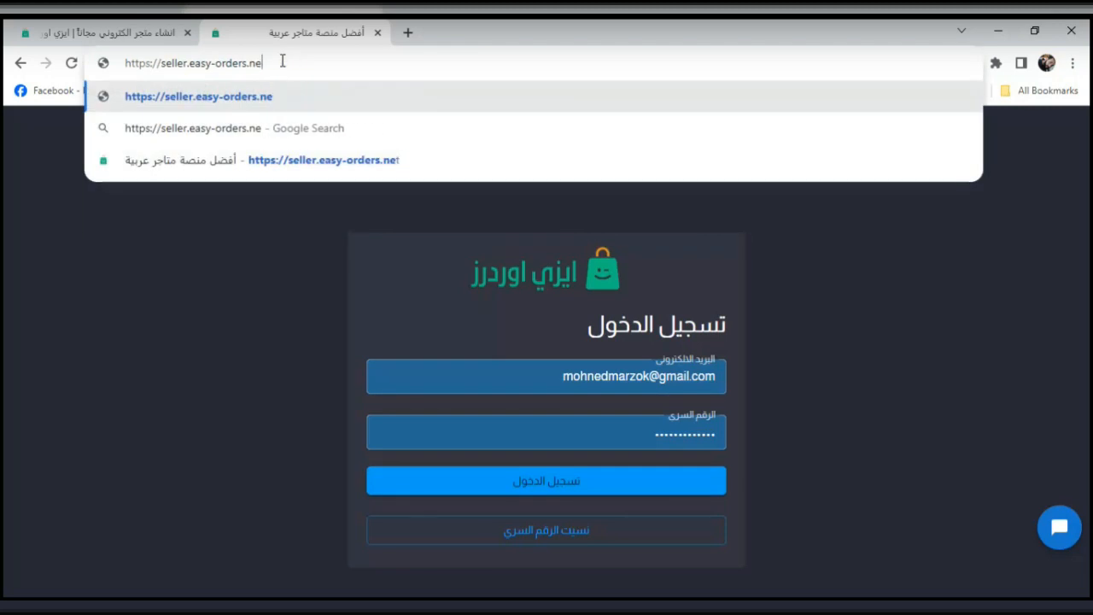
pyautogui.write('easy-orders.net')
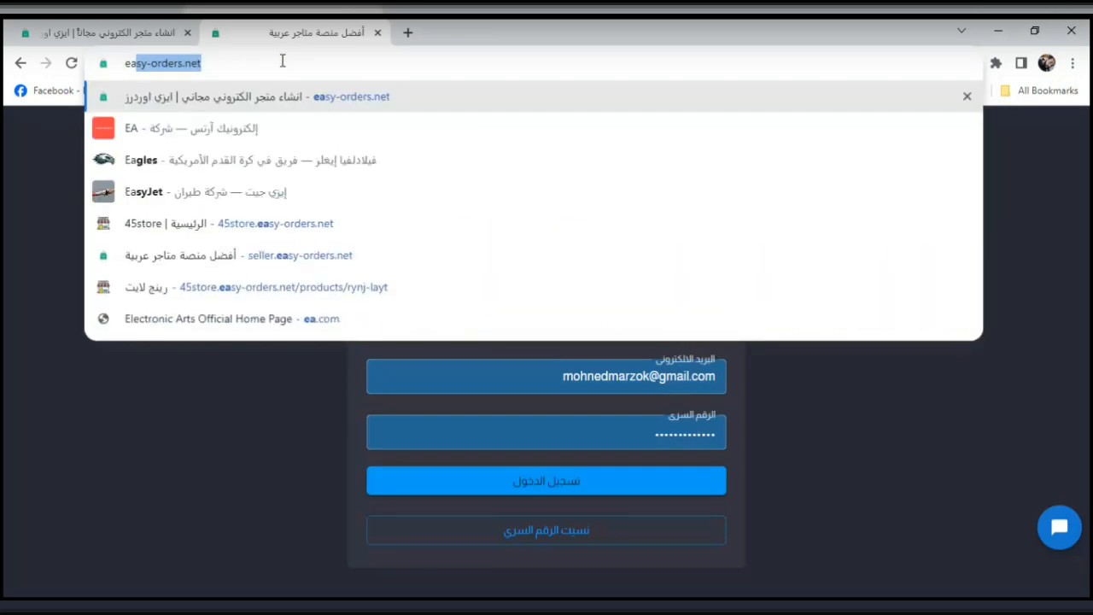
pyautogui.press('Return')
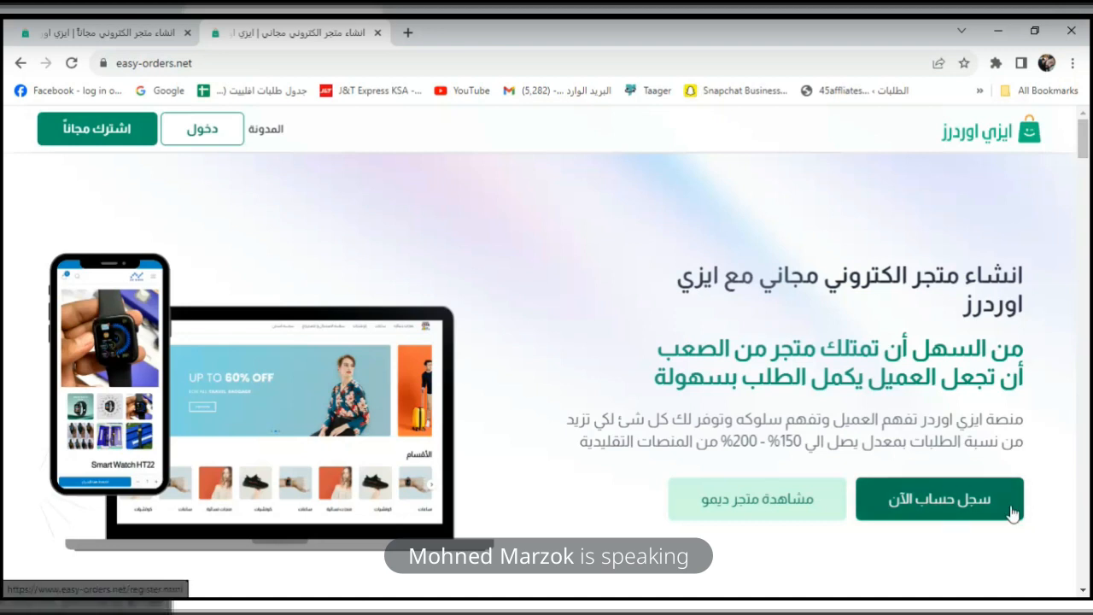
# Open the free sign-up form and set the site name to 45stores.
pyautogui.click(962, 510)
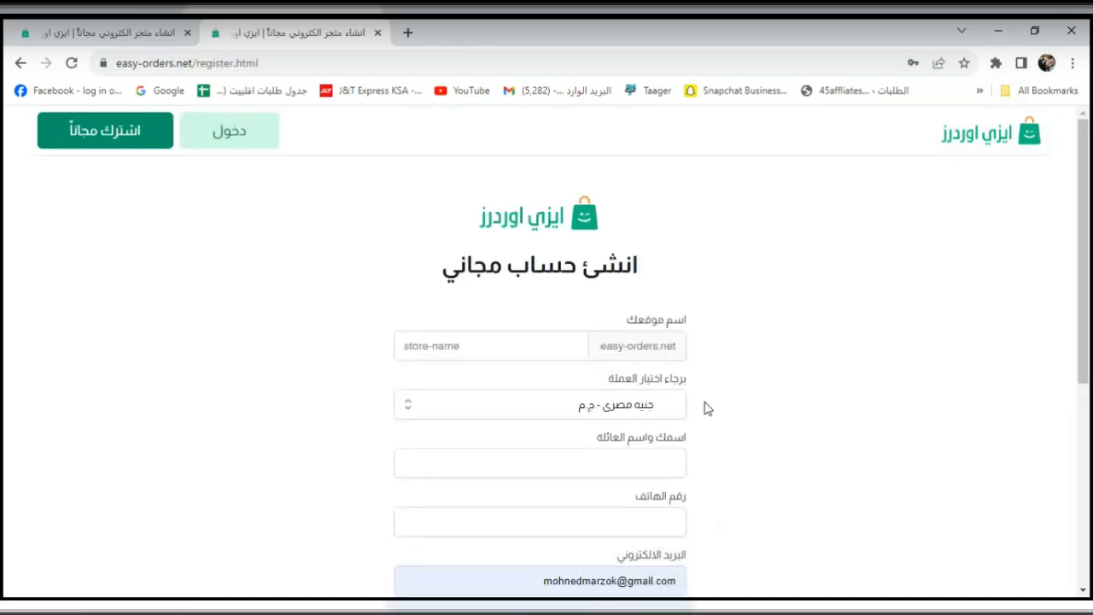
pyautogui.click(510, 346)
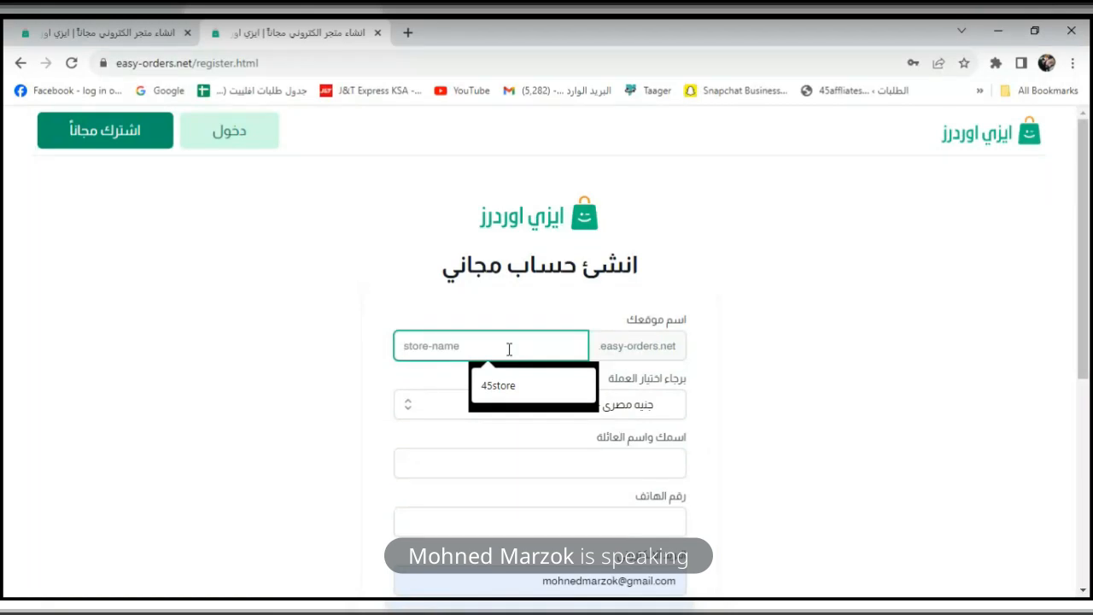
pyautogui.click(515, 393)
pyautogui.press('Home')
pyautogui.write('s')
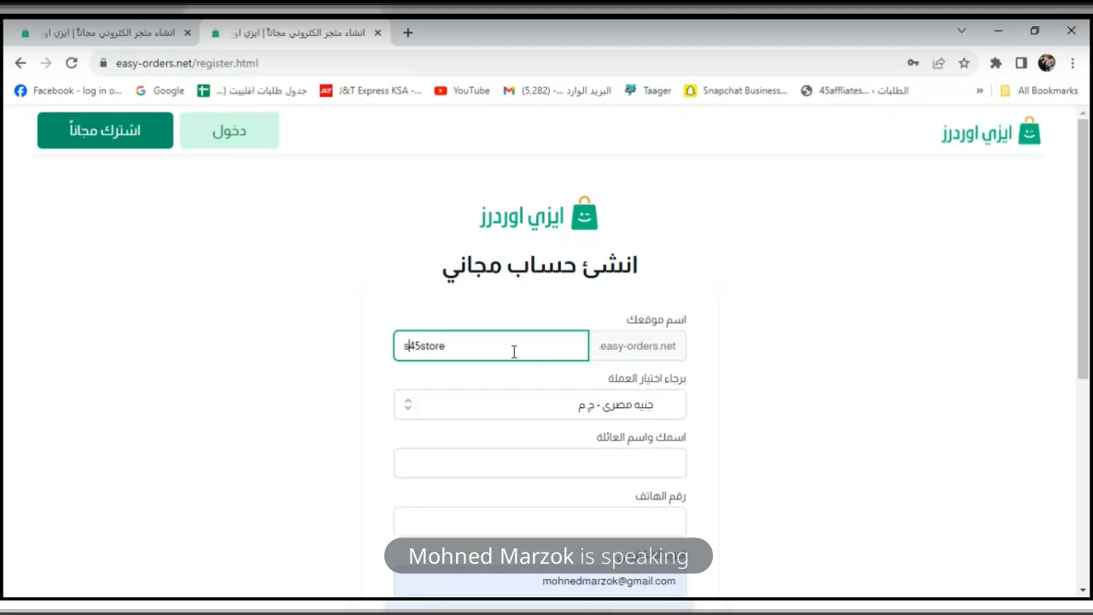
pyautogui.press('BackSpace')
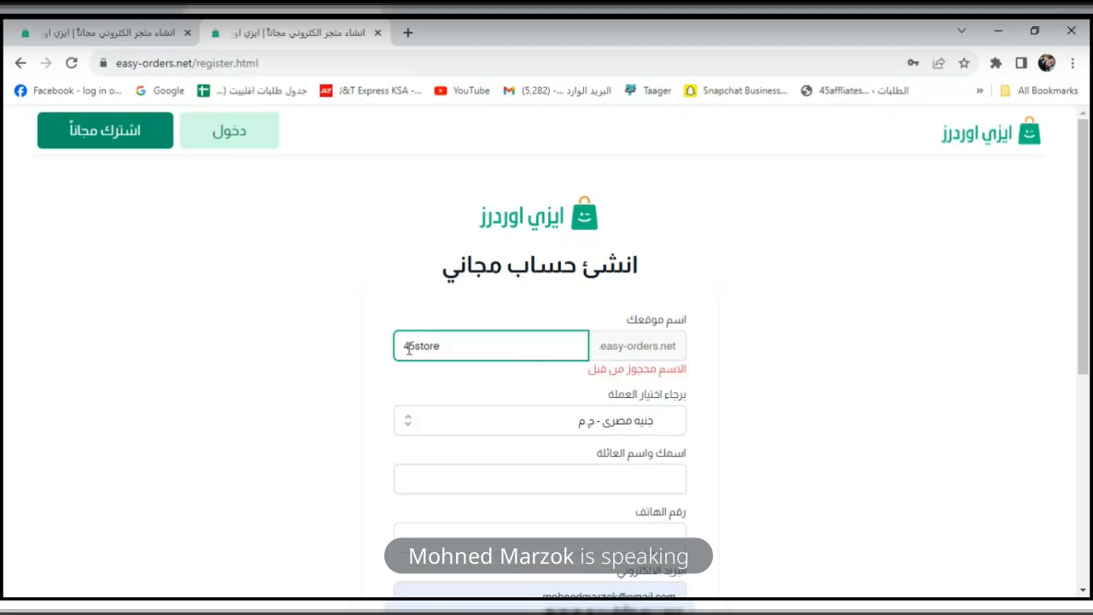
pyautogui.press('End')
pyautogui.write('s')
pyautogui.click(340, 353)
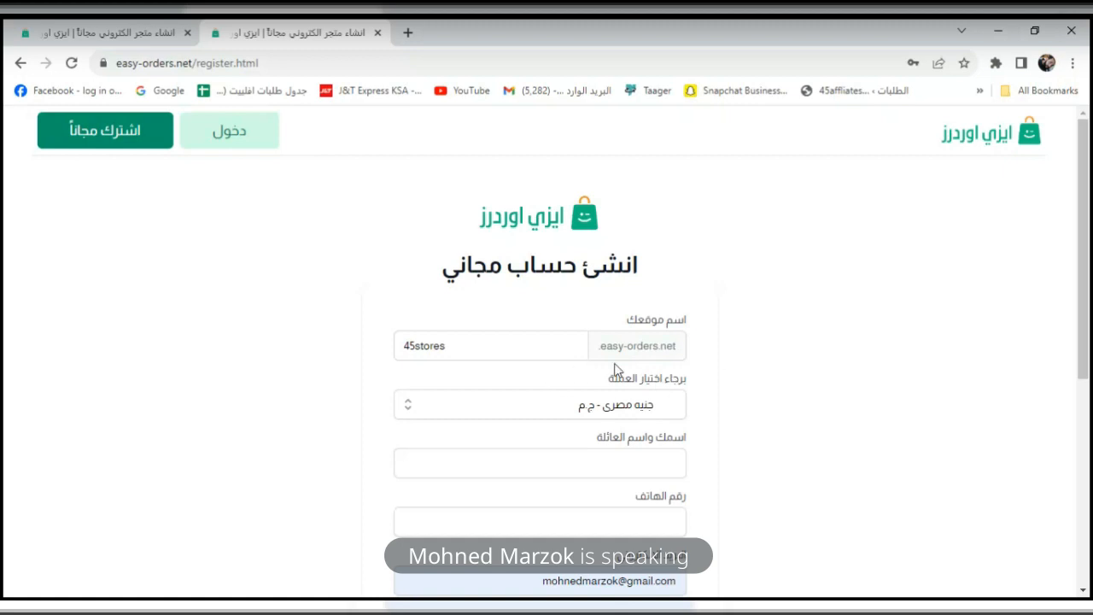
# Search 'ريال' in the currency box and choose Saudi riyal (SAR).
pyautogui.moveTo(1085, 304); pyautogui.dragTo(1086, 318)
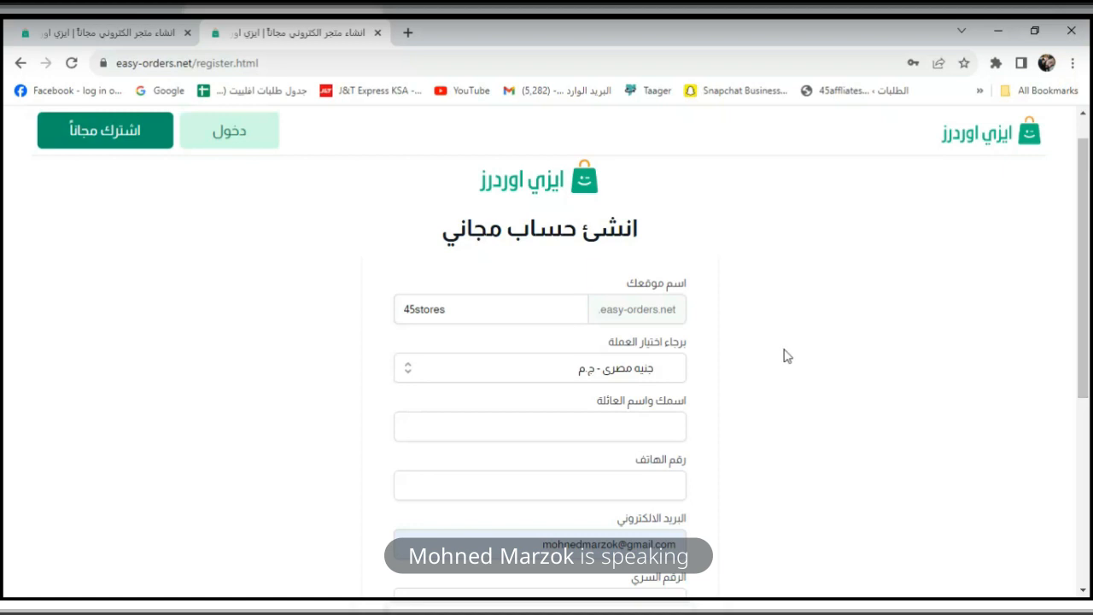
pyautogui.click(654, 376)
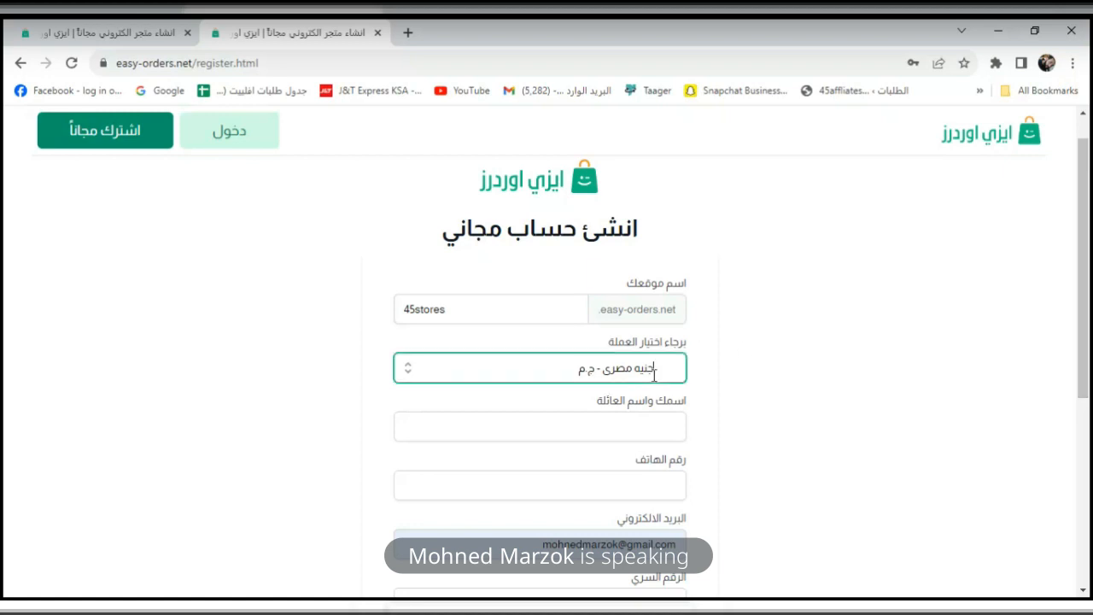
pyautogui.click(409, 370)
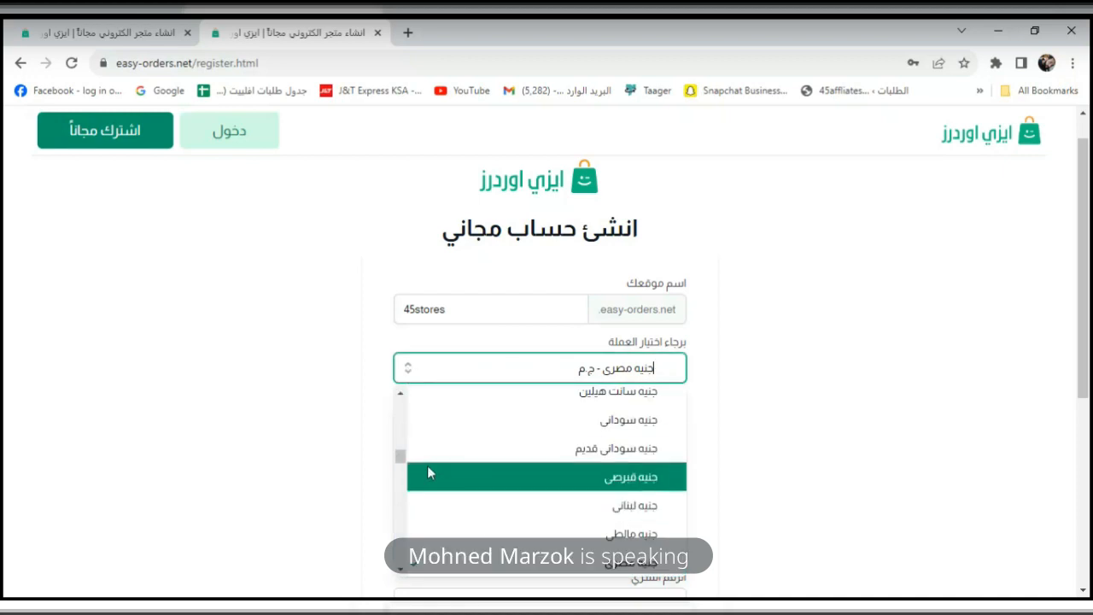
pyautogui.click(511, 375)
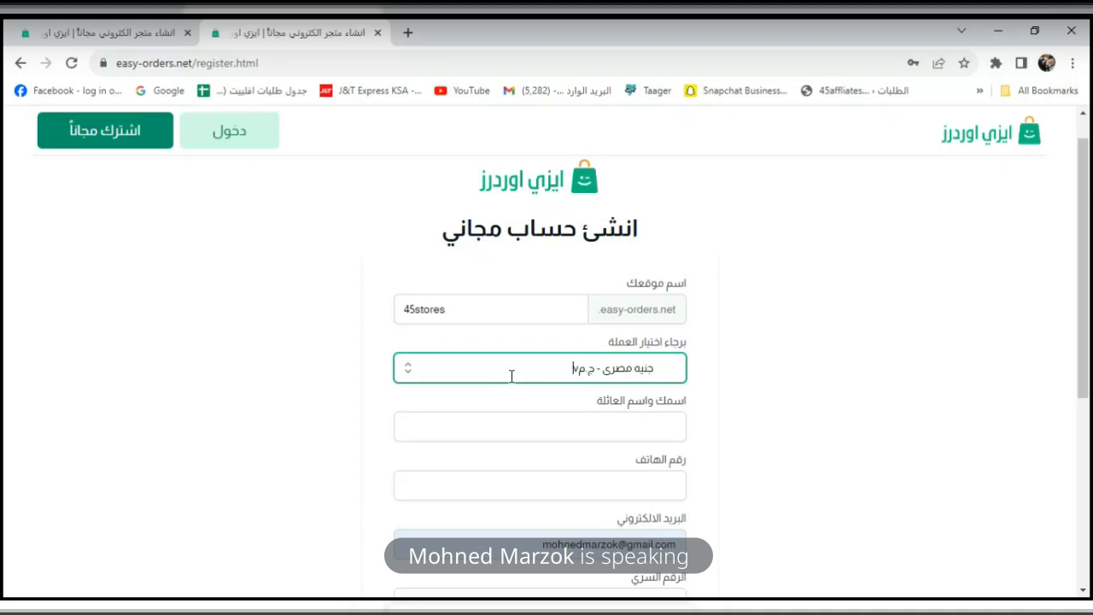
pyautogui.tripleClick(511, 375)
pyautogui.write('ريال')
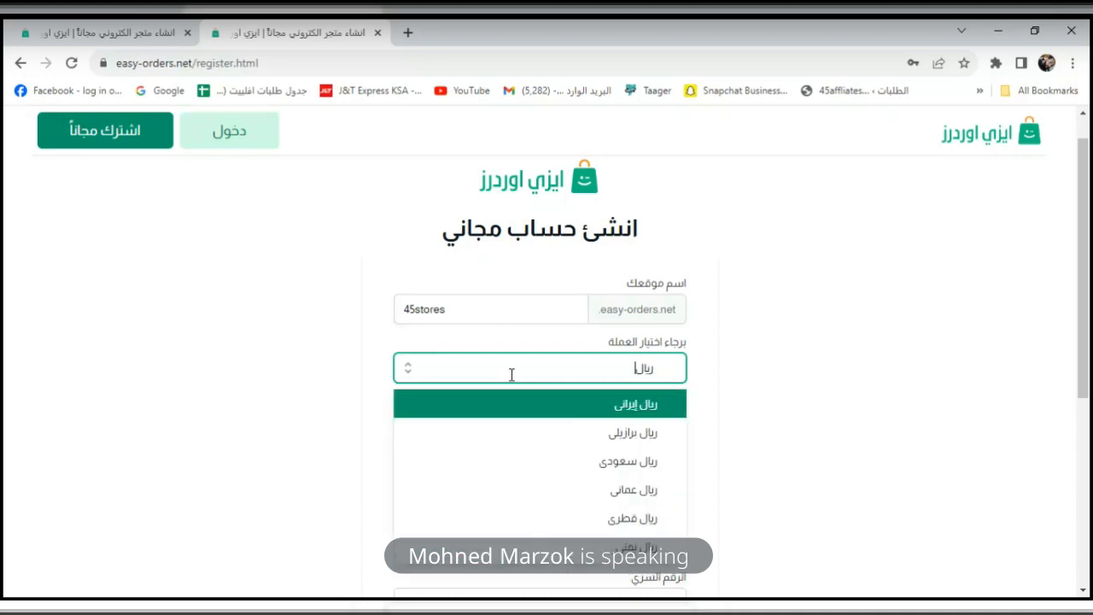
pyautogui.click(539, 461)
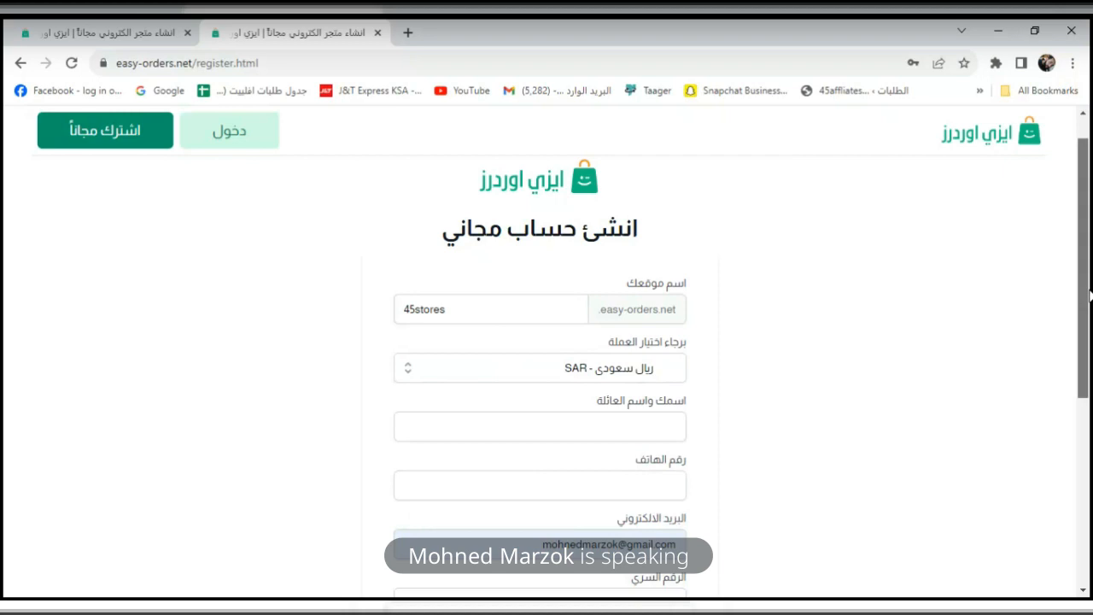
# Enter the full name and fill in the suggested phone number on the sign-up form.
pyautogui.moveTo(1088, 295); pyautogui.dragTo(1082, 337)
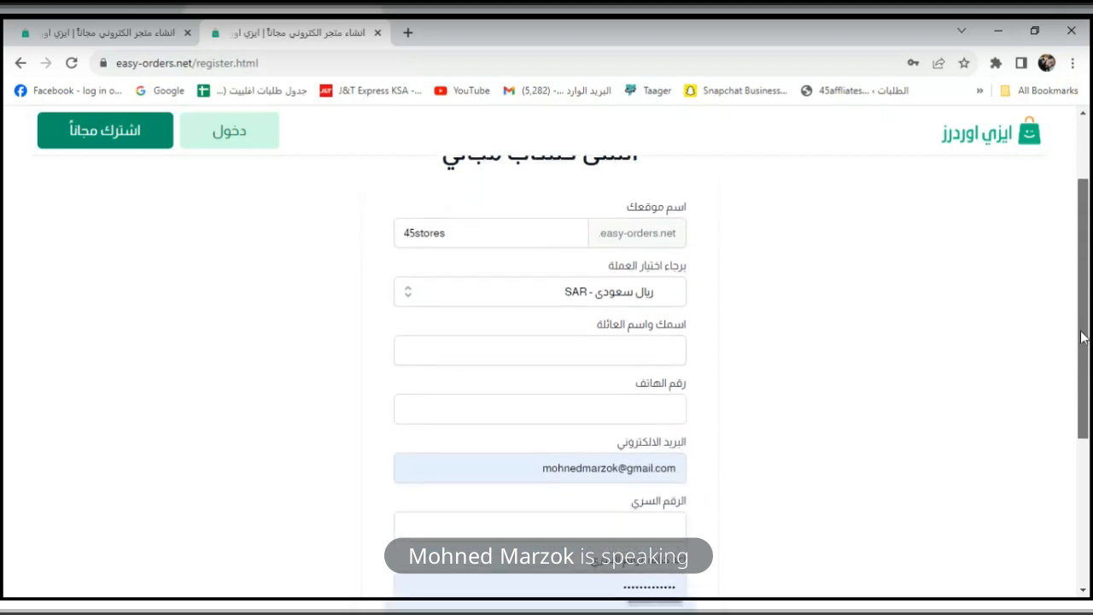
pyautogui.moveTo(1081, 337); pyautogui.dragTo(1083, 420)
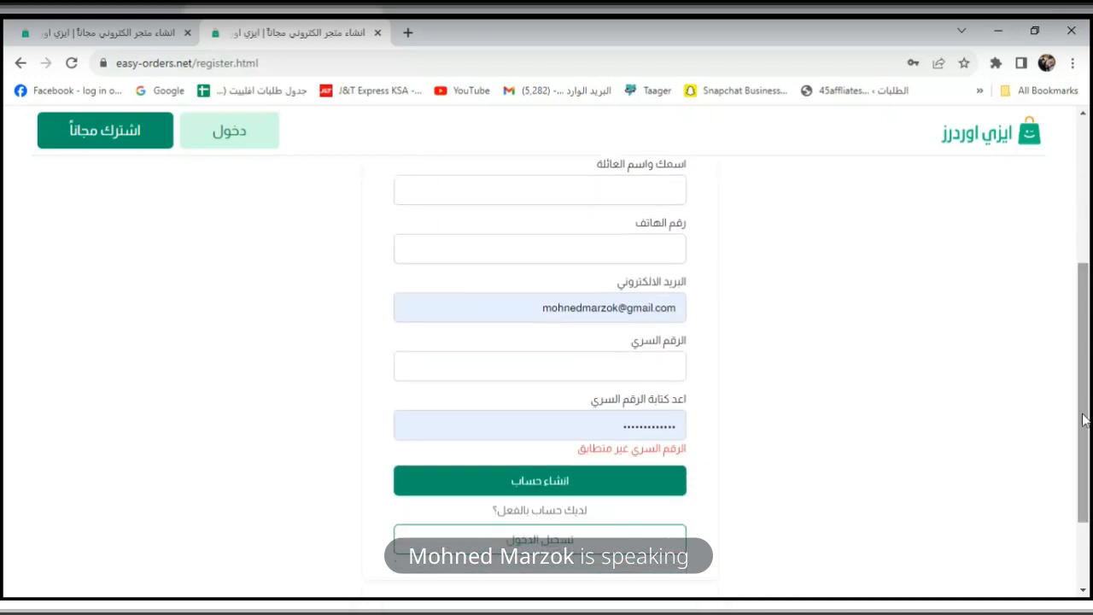
pyautogui.moveTo(1086, 403)
pyautogui.mouseDown()
pyautogui.moveTo(1087, 368)
pyautogui.moveTo(1087, 389)
pyautogui.mouseUp()
pyautogui.click(648, 235)
pyautogui.moveTo(1088, 329); pyautogui.dragTo(1086, 340)
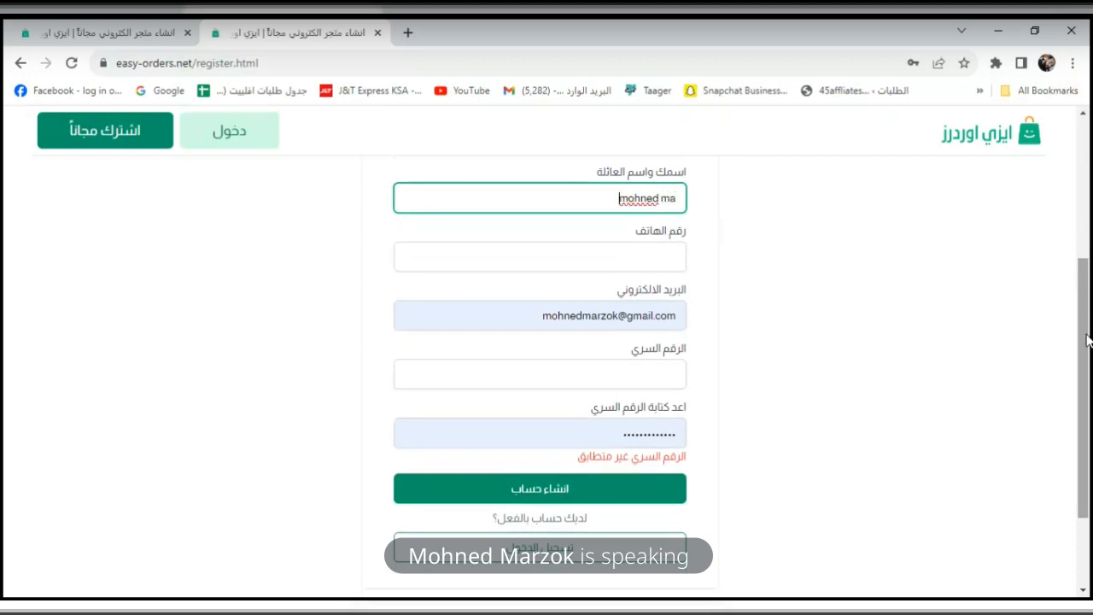
pyautogui.press('Tab')
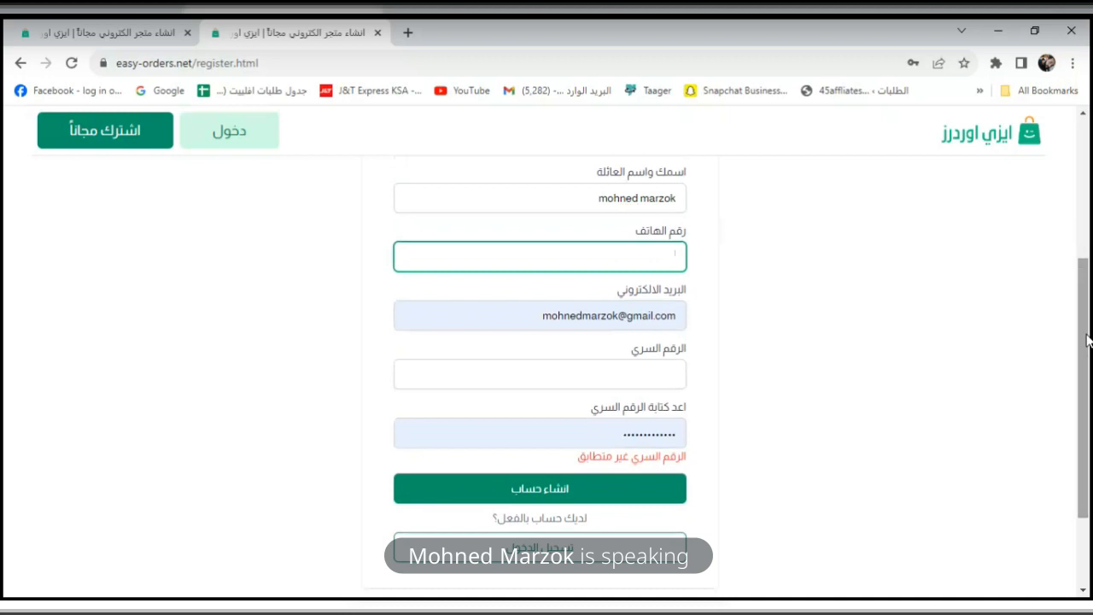
pyautogui.write('01')
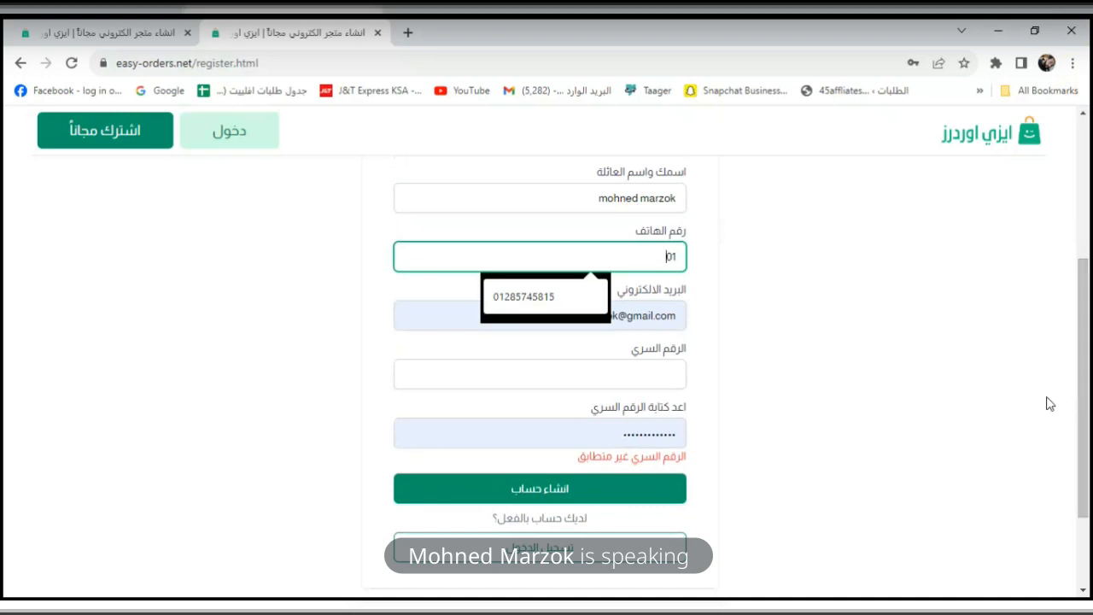
pyautogui.click(564, 303)
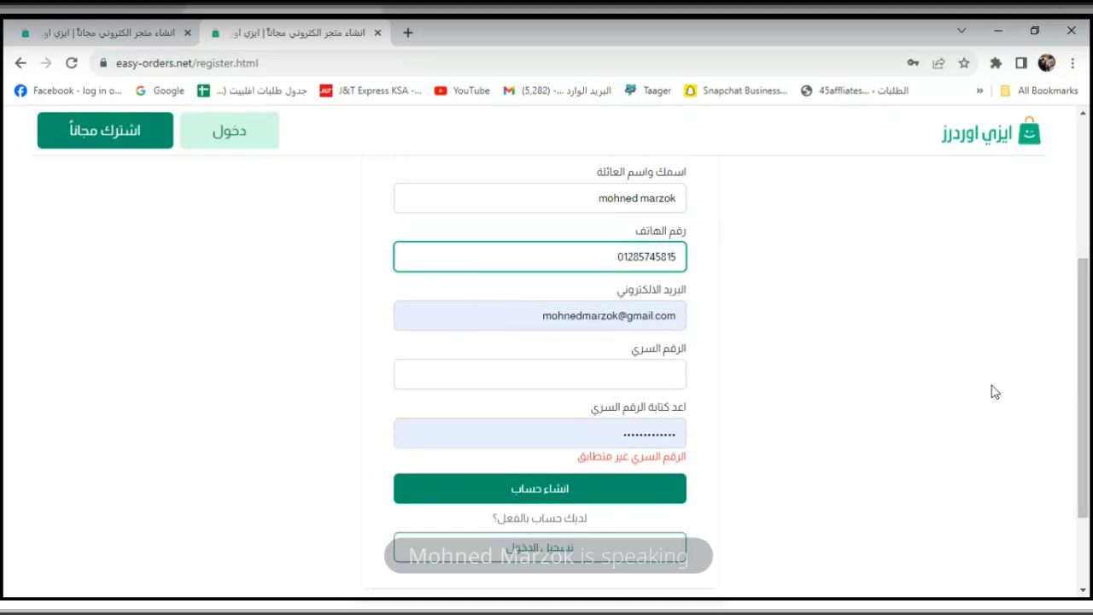
pyautogui.moveTo(1084, 391); pyautogui.dragTo(1083, 396)
pyautogui.click(662, 349)
# Enter the account password and a matching confirm-password entry.
pyautogui.click(652, 366)
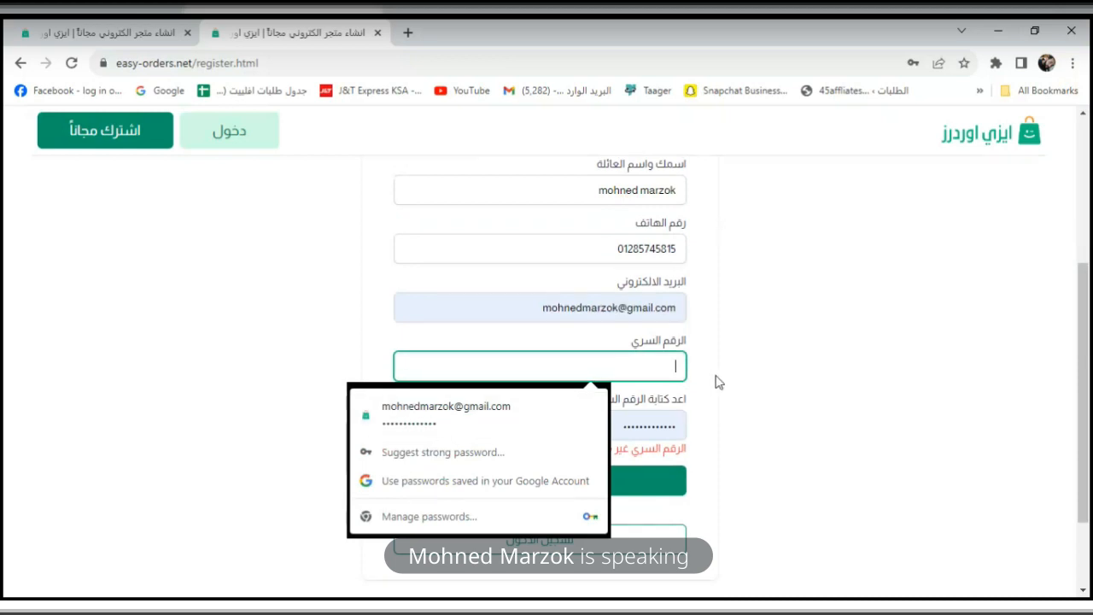
pyautogui.click(774, 378)
pyautogui.click(638, 357)
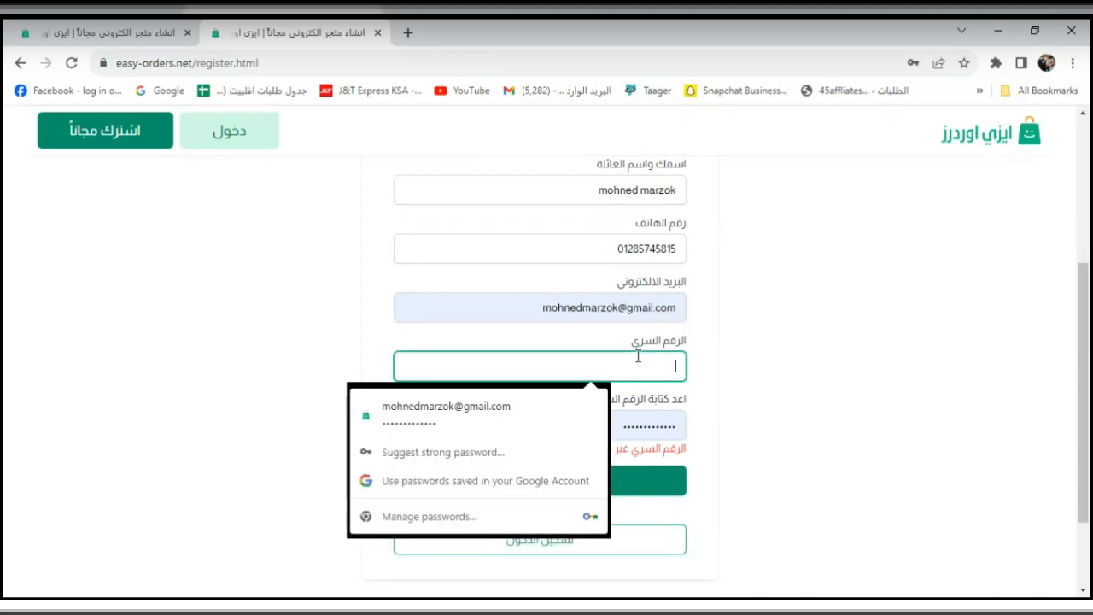
pyautogui.click(879, 404)
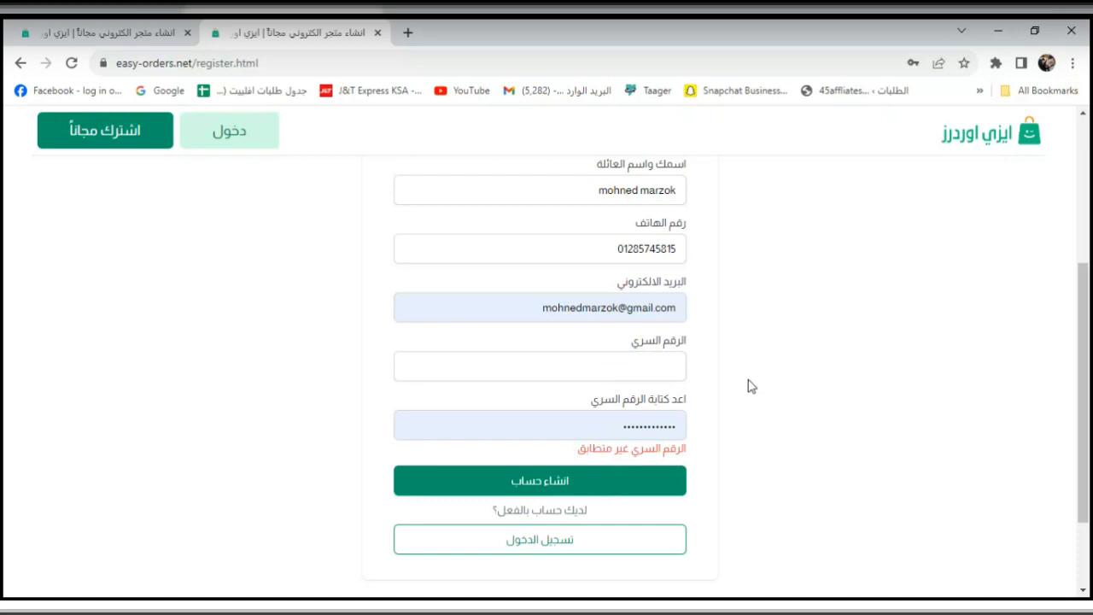
pyautogui.click(668, 356)
pyautogui.write('123456')
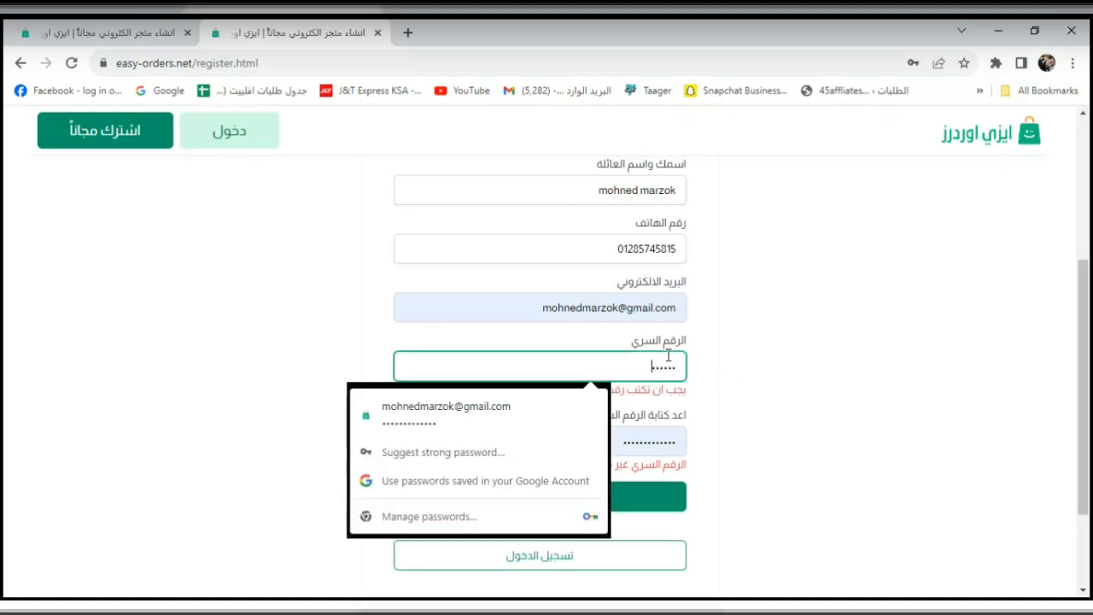
pyautogui.write('•••••••')
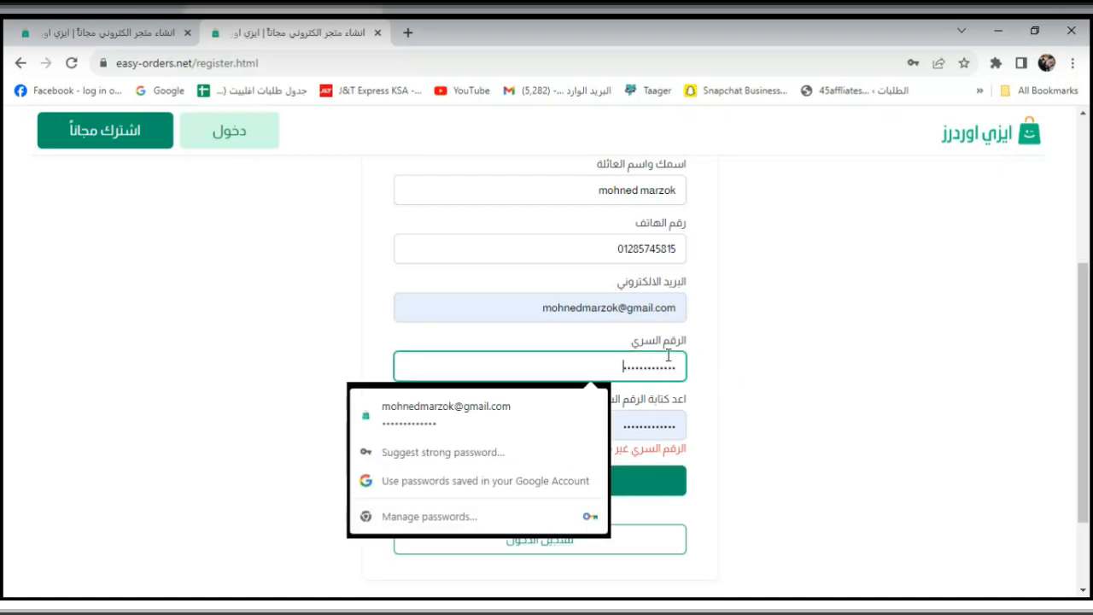
pyautogui.click(773, 378)
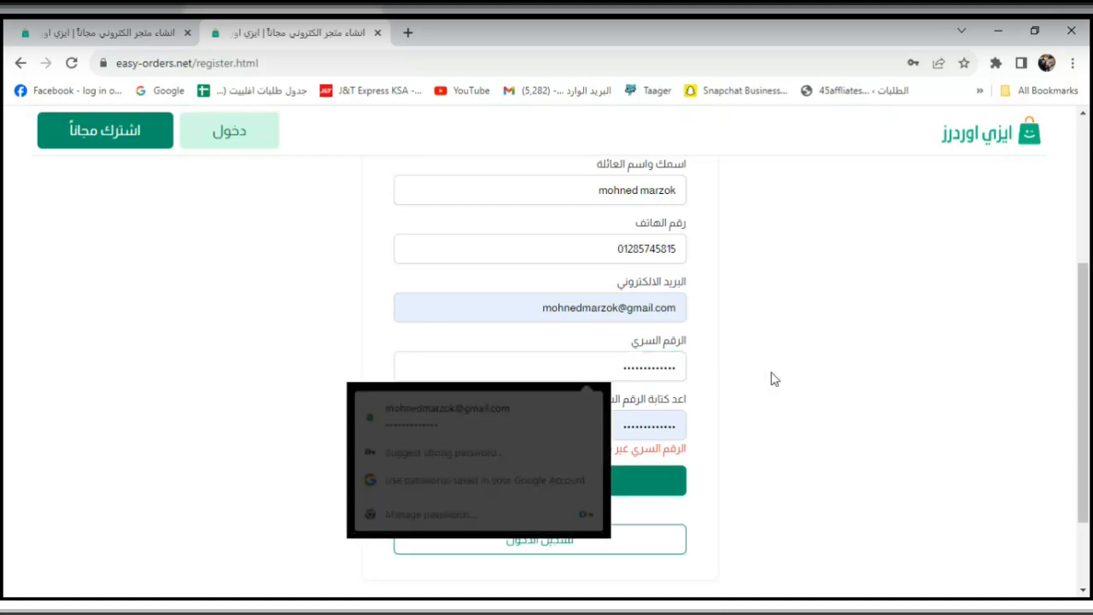
pyautogui.doubleClick(653, 436)
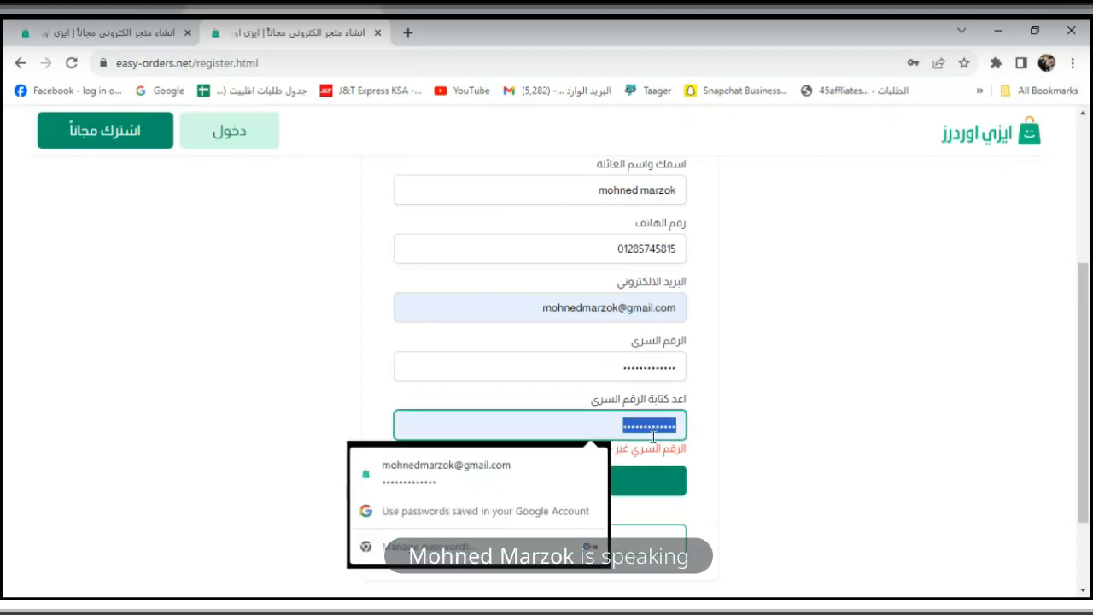
pyautogui.write('••••••••••••')
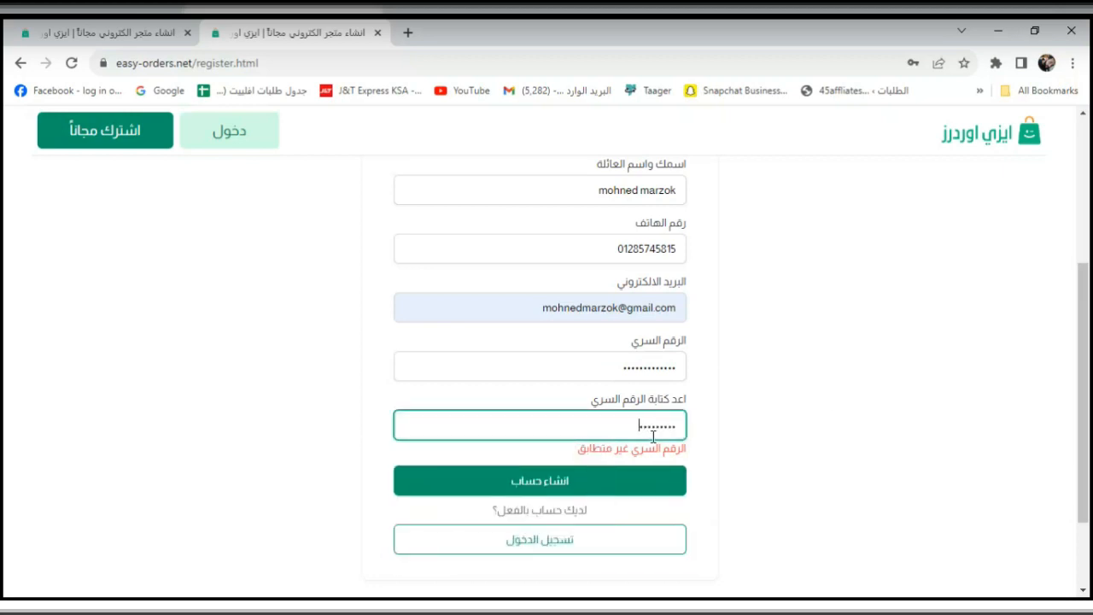
pyautogui.click(796, 424)
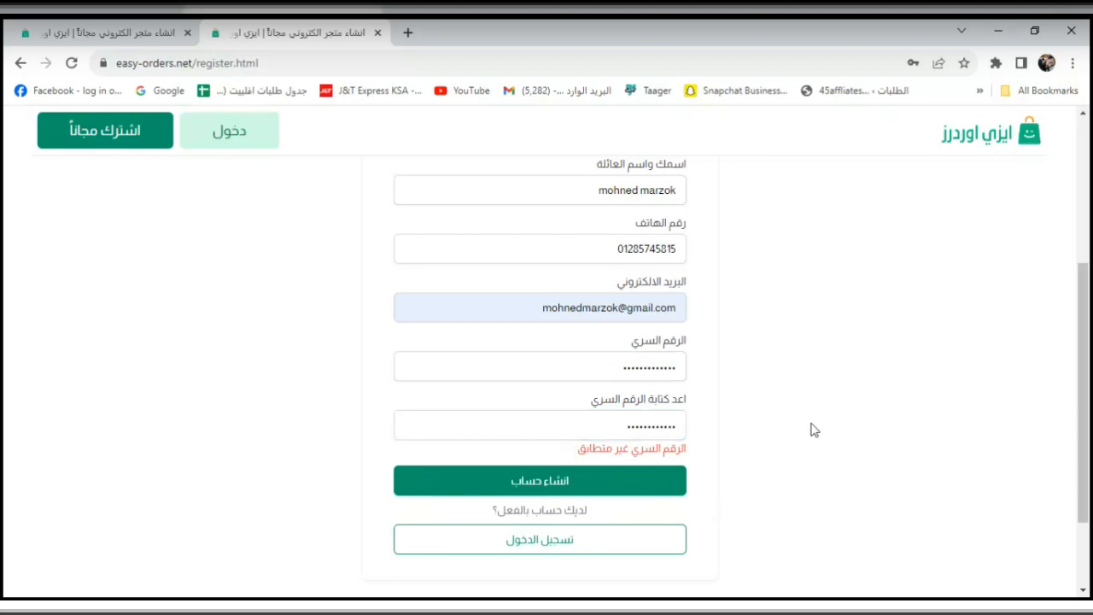
pyautogui.doubleClick(671, 415)
pyautogui.write('••••••••••••')
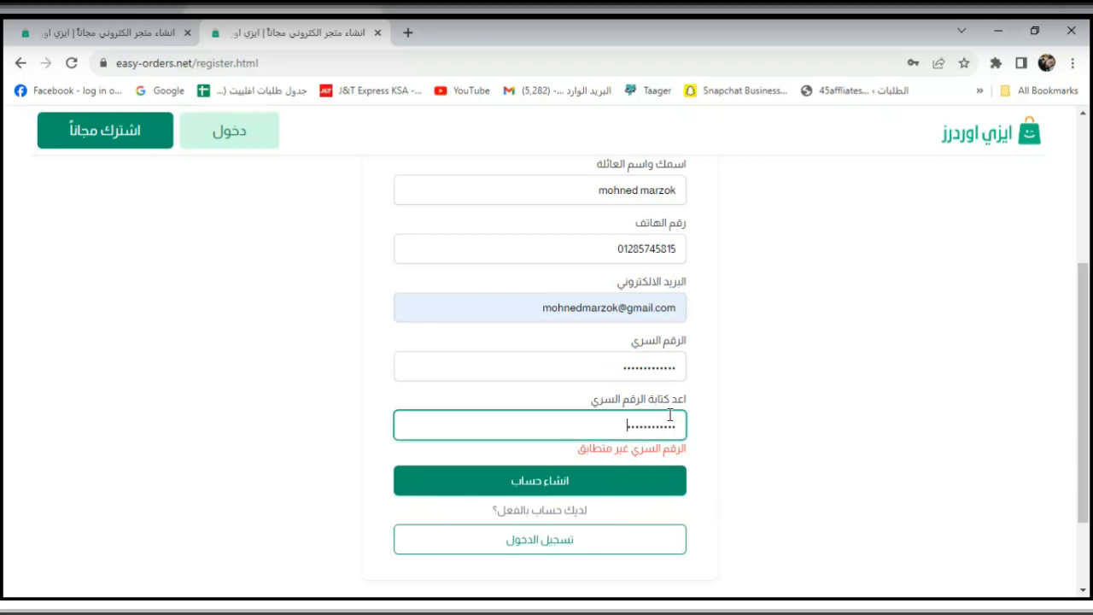
pyautogui.write('•')
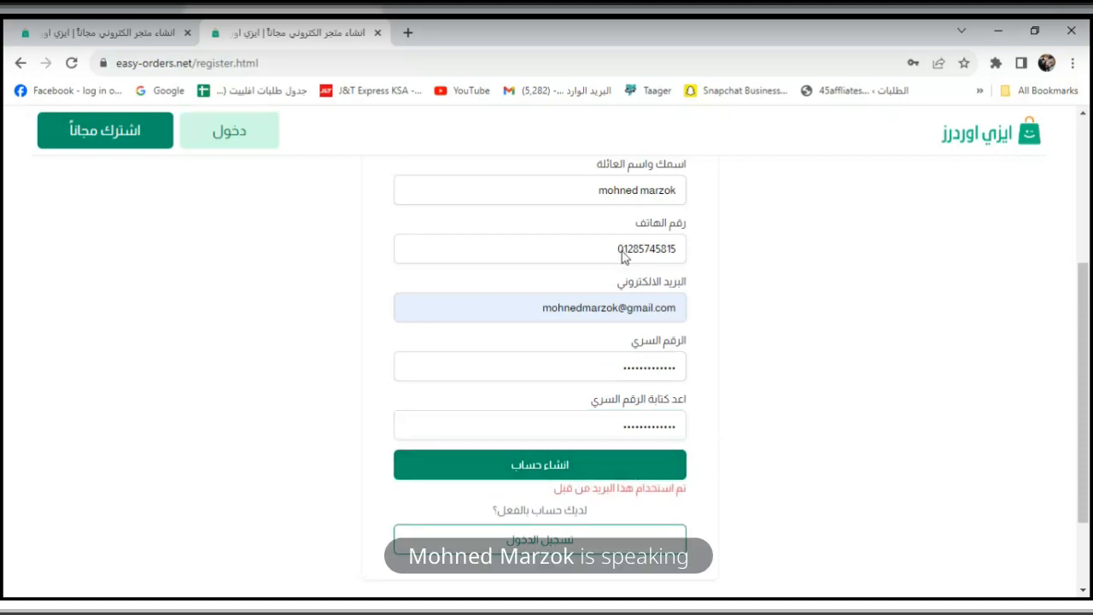
# Change the e-mail domain to mail.ru and submit the registration.
pyautogui.moveTo(626, 309); pyautogui.dragTo(685, 309)
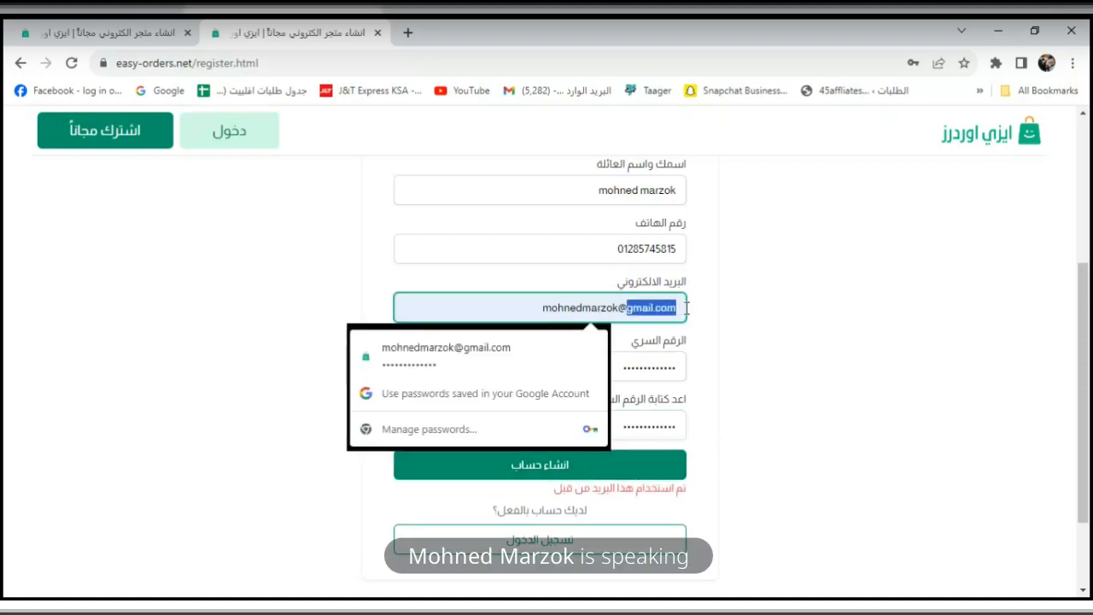
pyautogui.write('ma')
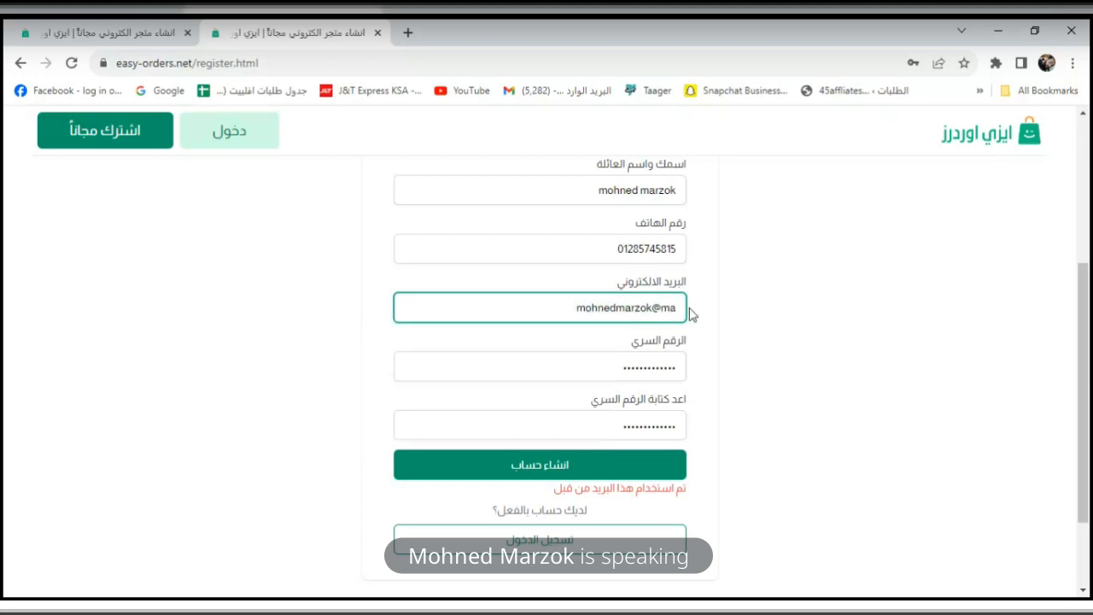
pyautogui.write('il.')
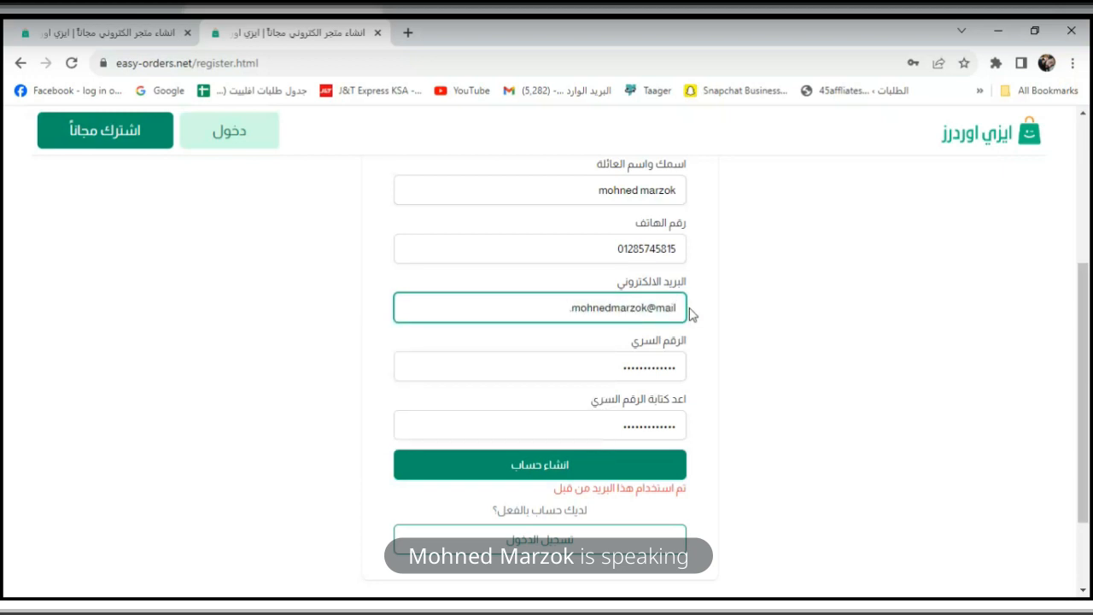
pyautogui.write('ru')
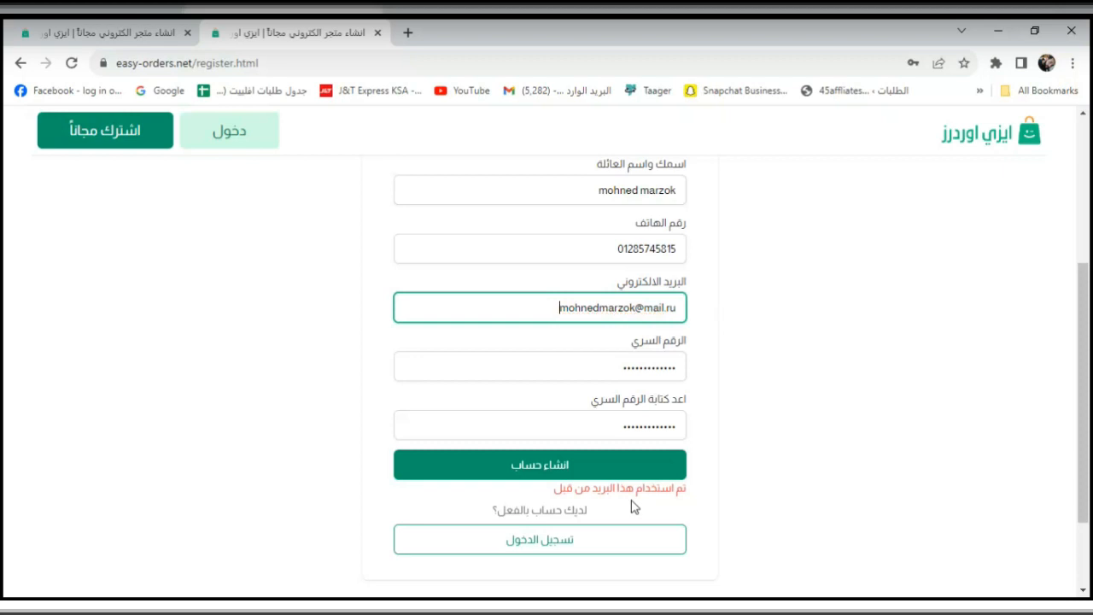
pyautogui.click(637, 461)
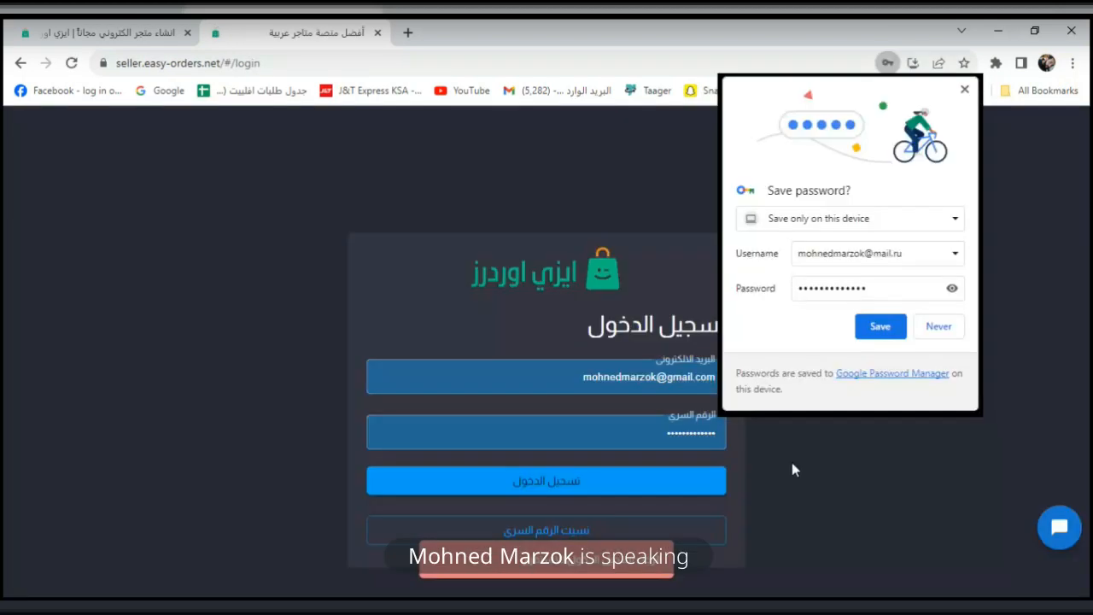
# Save the new login in the browser and sign in to the seller dashboard.
pyautogui.click(883, 326)
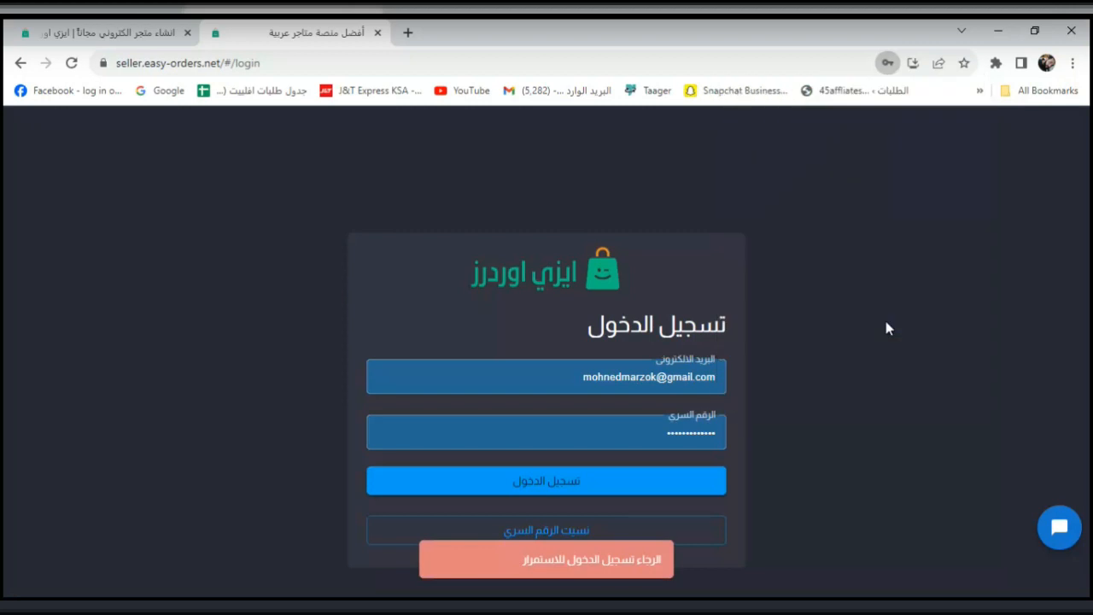
pyautogui.click(705, 374)
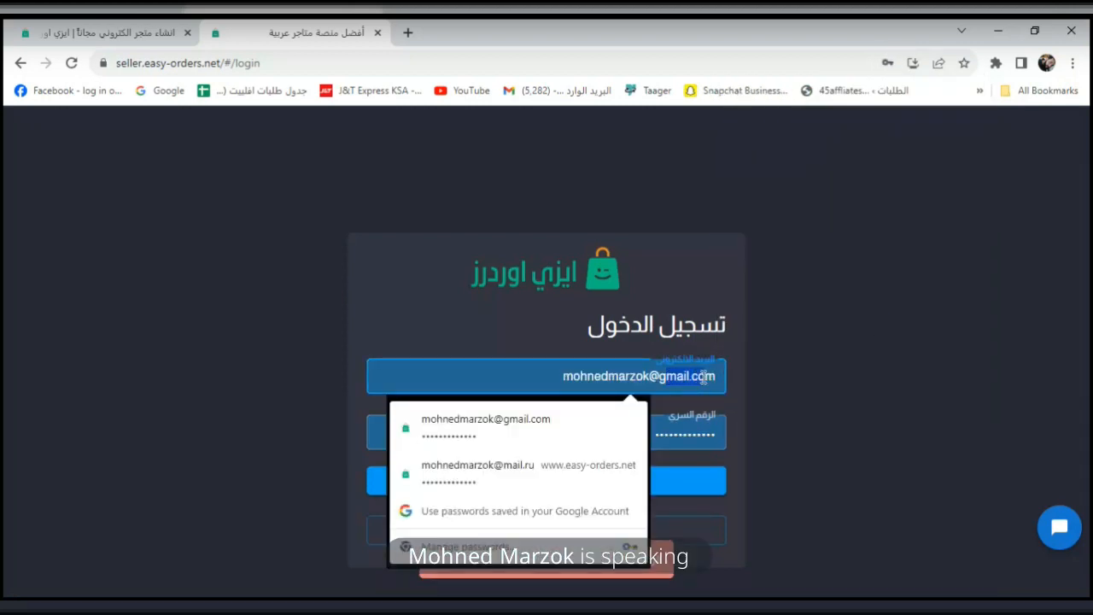
pyautogui.click(705, 376)
pyautogui.moveTo(715, 376); pyautogui.dragTo(664, 376)
pyautogui.click(814, 382)
pyautogui.click(678, 485)
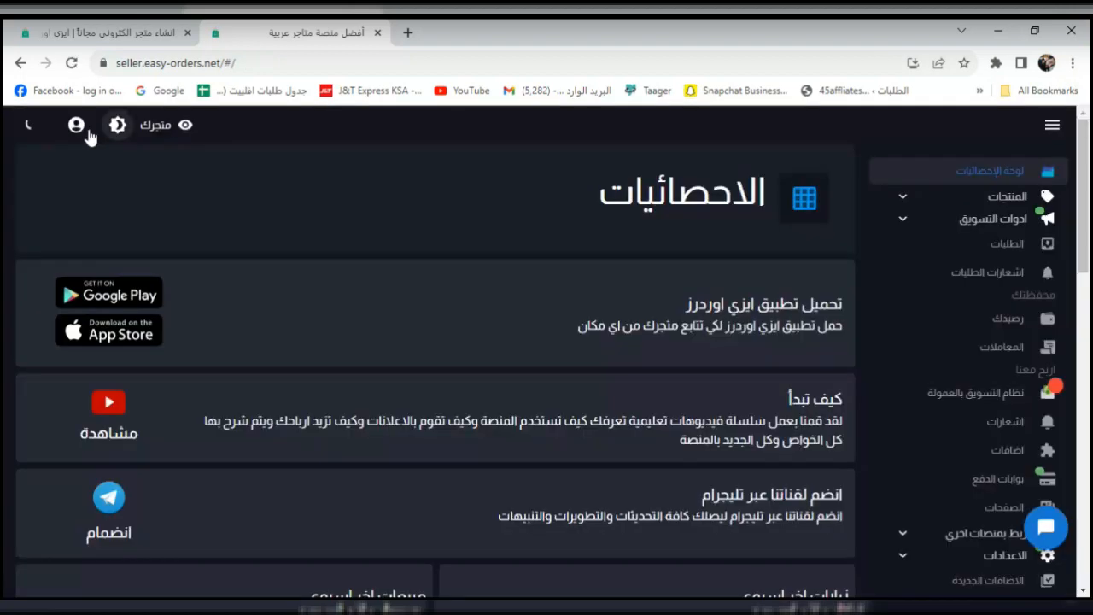
# Add another account, change the login e-mail domain to mail.ru, and sign in.
pyautogui.click(78, 125)
pyautogui.click(90, 199)
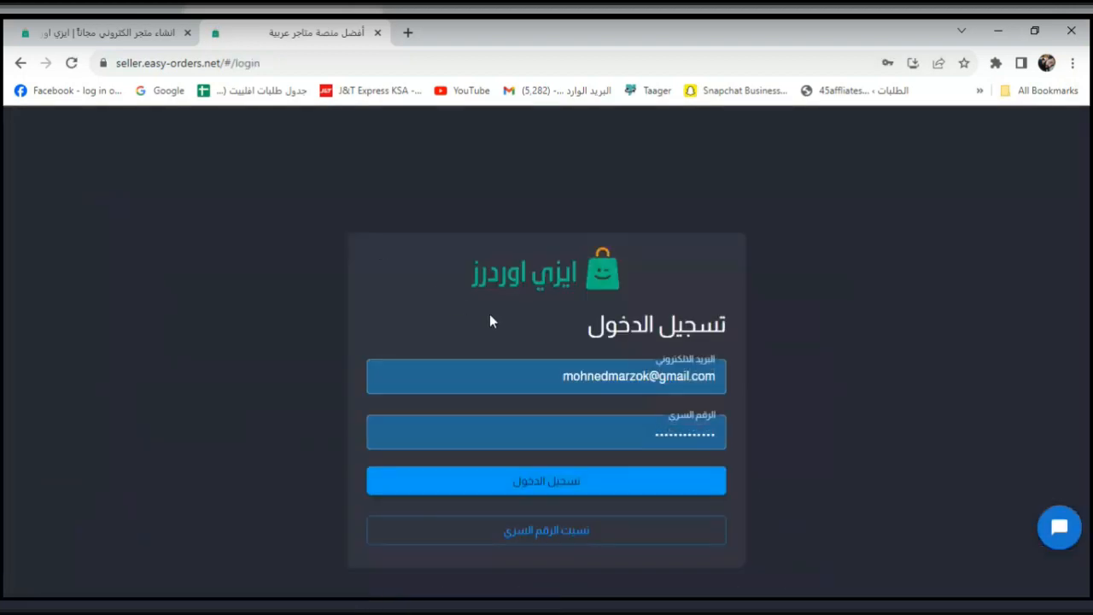
pyautogui.moveTo(663, 383); pyautogui.dragTo(705, 379)
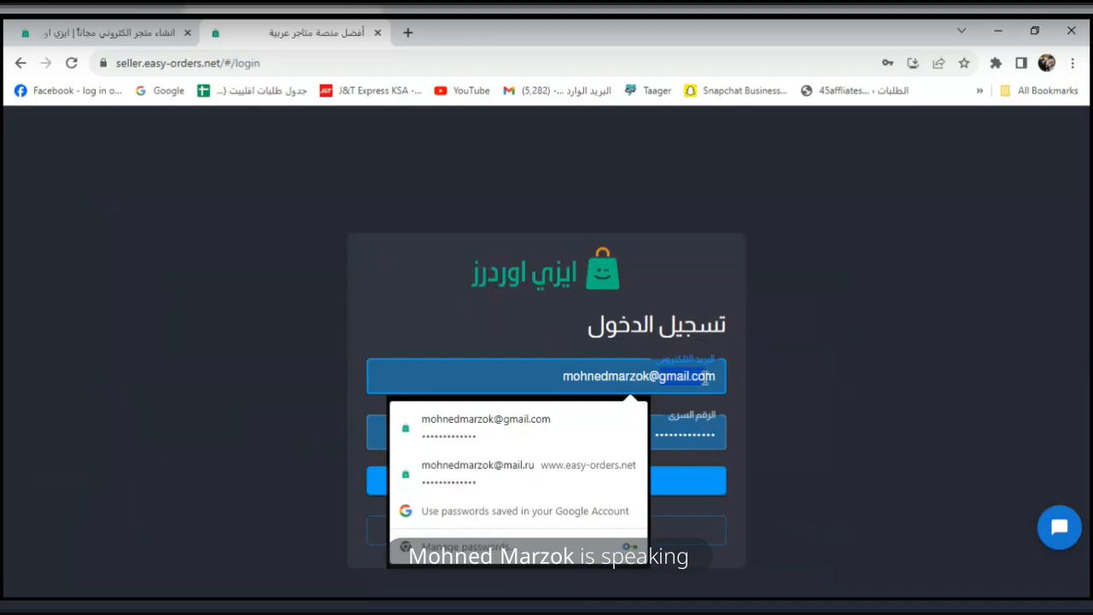
pyautogui.write('mail')
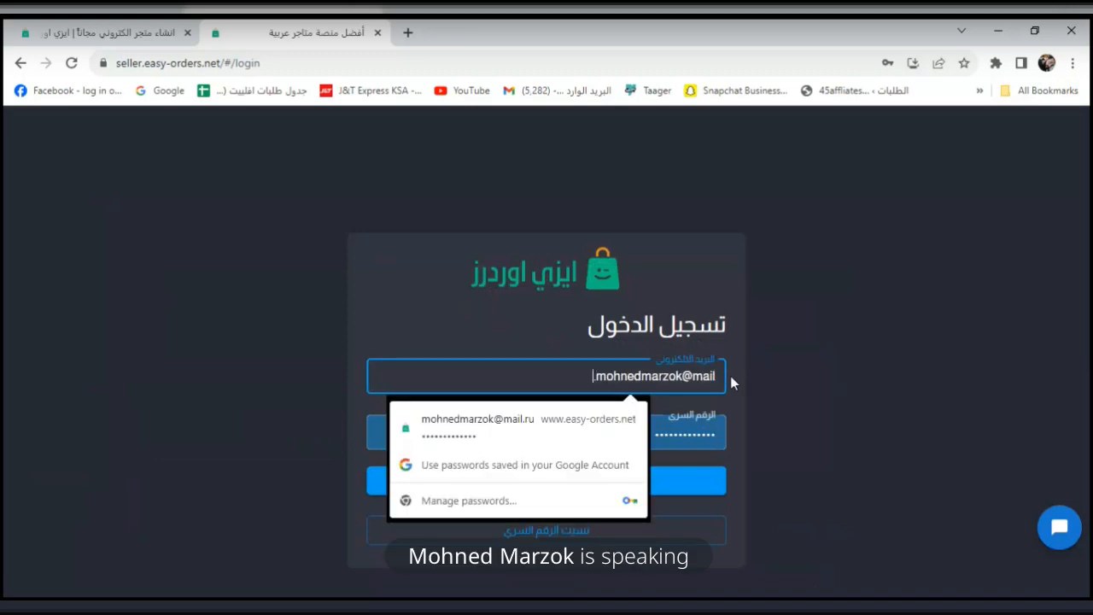
pyautogui.write('.ru')
pyautogui.click(835, 419)
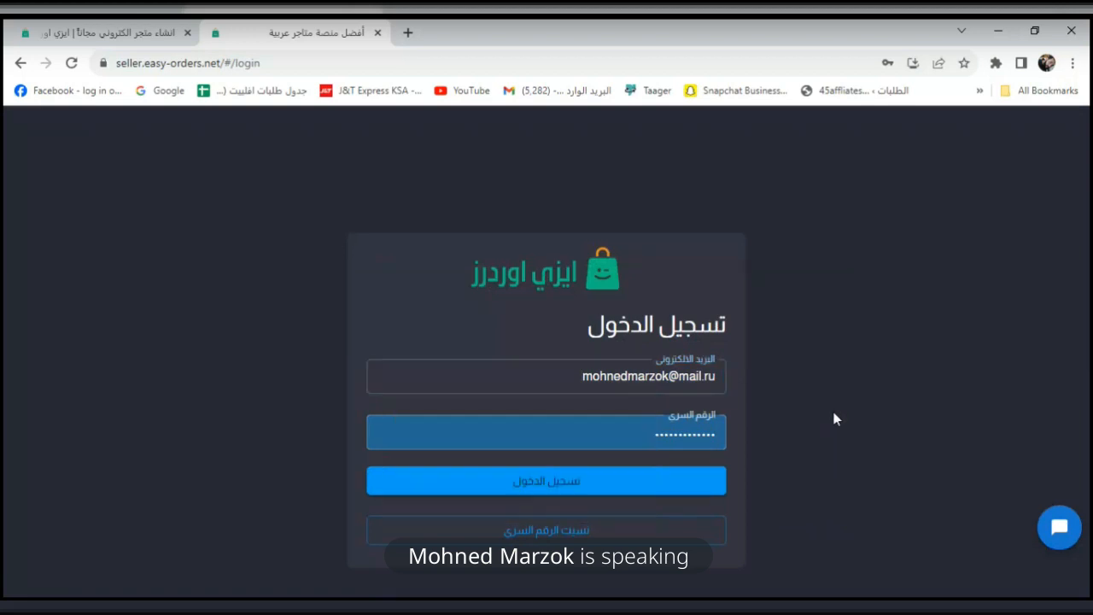
pyautogui.click(692, 481)
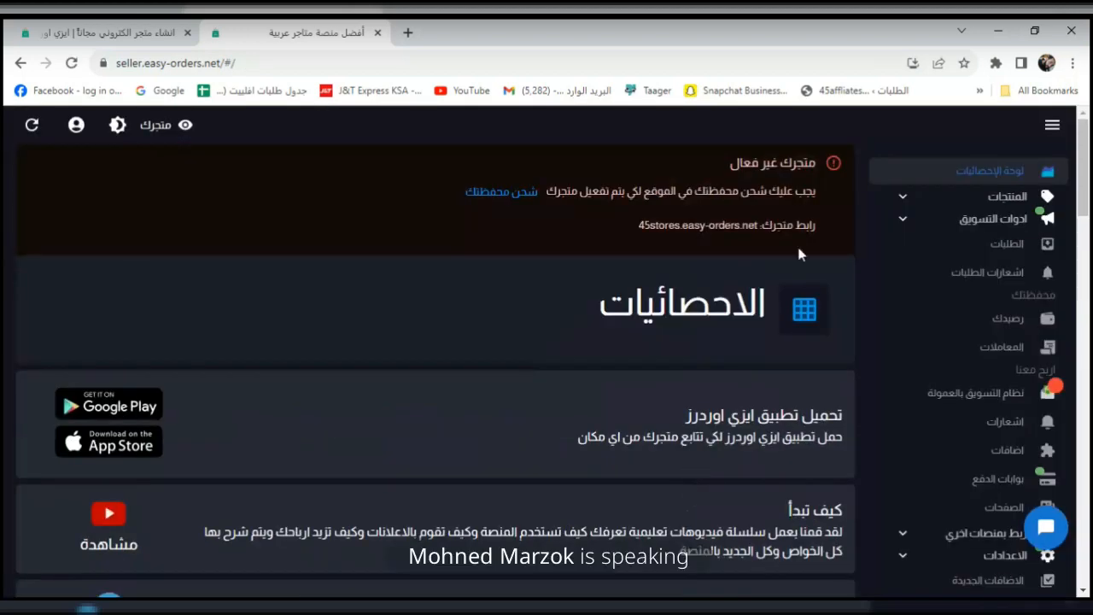
# Read the inactive-store warning and scroll the statistics dashboard's order and sales cards.
pyautogui.moveTo(813, 159); pyautogui.dragTo(484, 230)
pyautogui.click(483, 230)
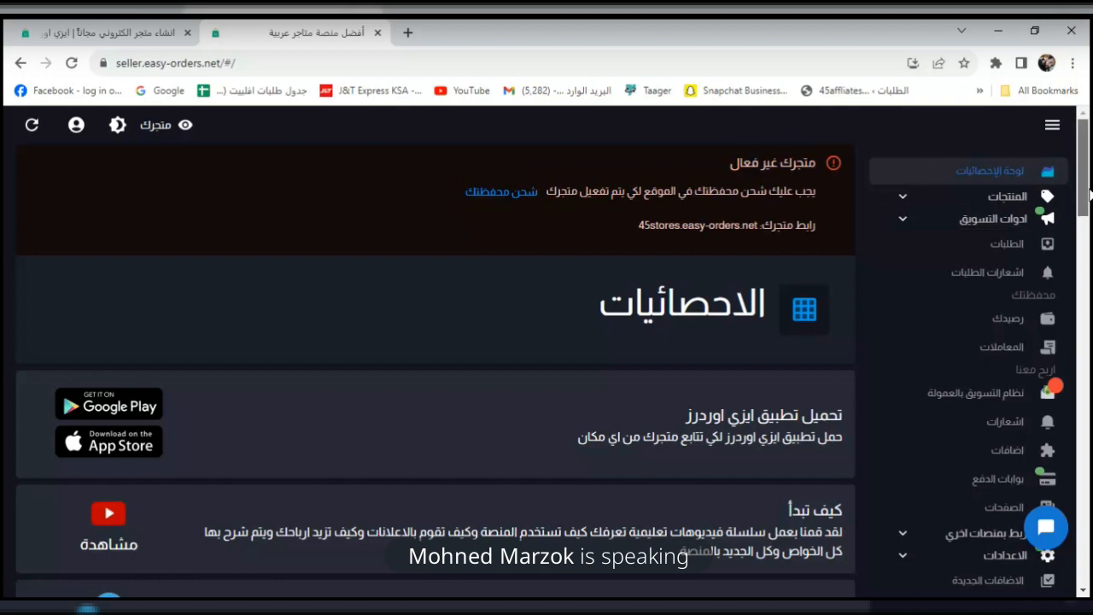
pyautogui.moveTo(1089, 194)
pyautogui.mouseDown()
pyautogui.moveTo(1089, 278)
pyautogui.moveTo(1088, 175)
pyautogui.mouseUp()
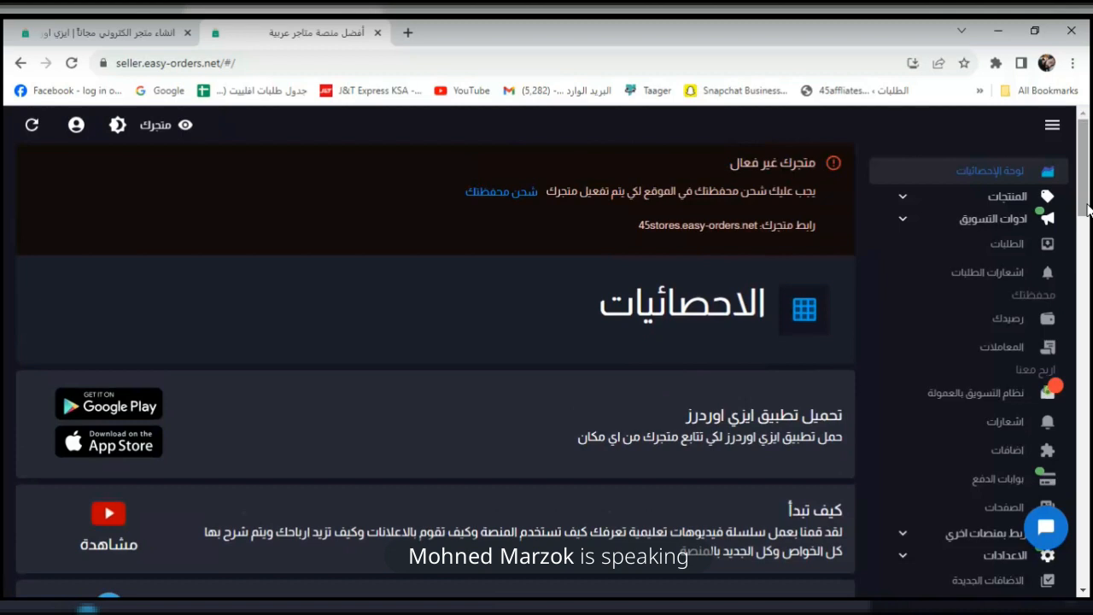
pyautogui.moveTo(1088, 210)
pyautogui.mouseDown()
pyautogui.moveTo(1083, 502)
pyautogui.moveTo(1085, 210)
pyautogui.mouseUp()
# Open the wallet top-up page and expand Vodafone Cash to see the transfer phone number.
pyautogui.click(494, 194)
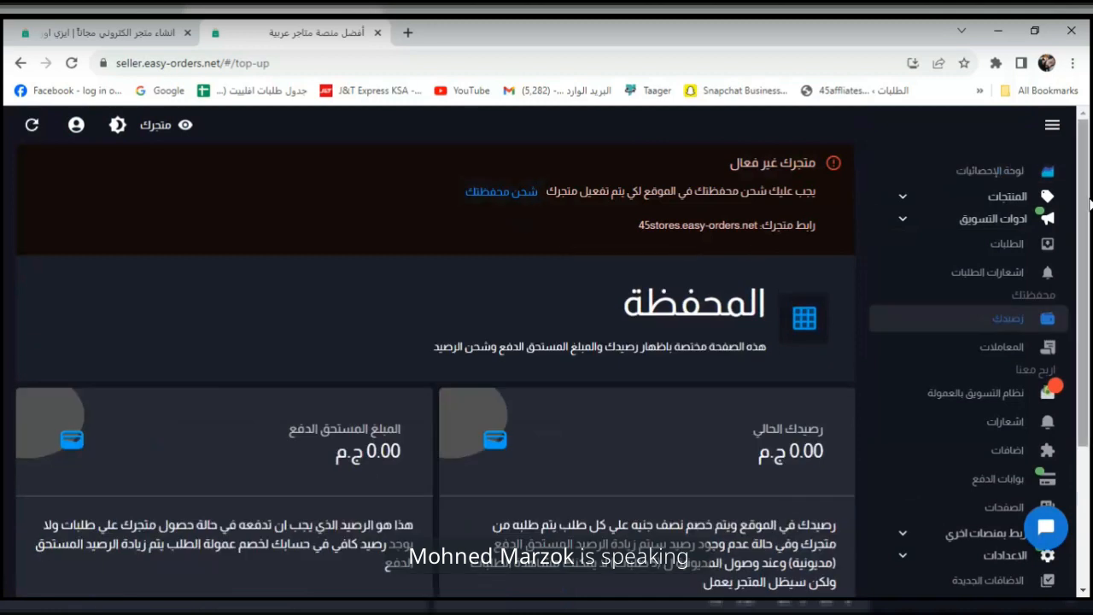
pyautogui.moveTo(1087, 201); pyautogui.dragTo(1086, 313)
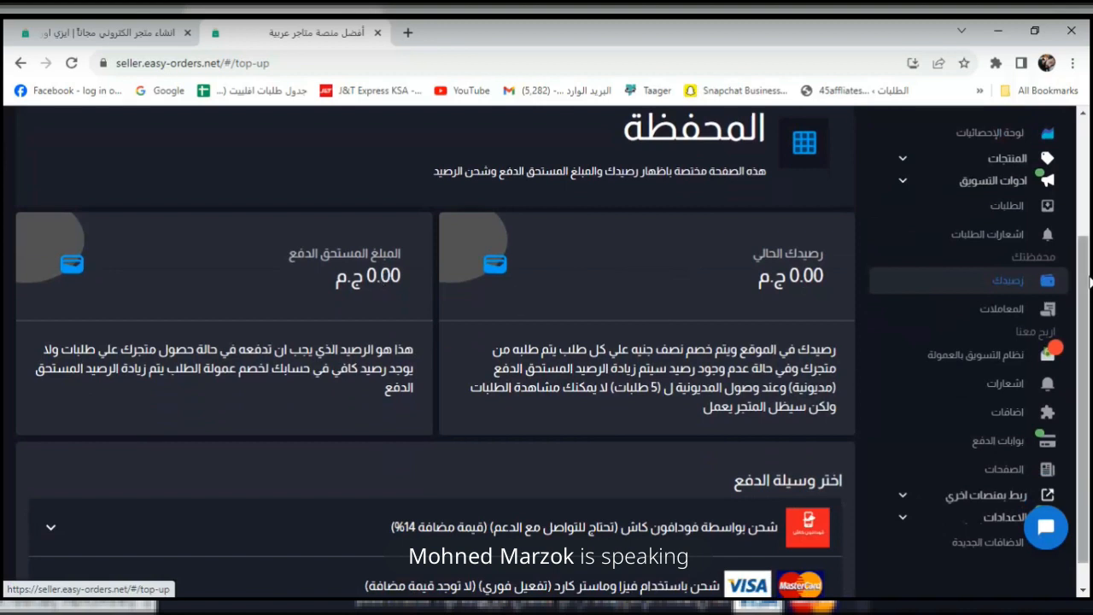
pyautogui.moveTo(1085, 318); pyautogui.dragTo(1086, 337)
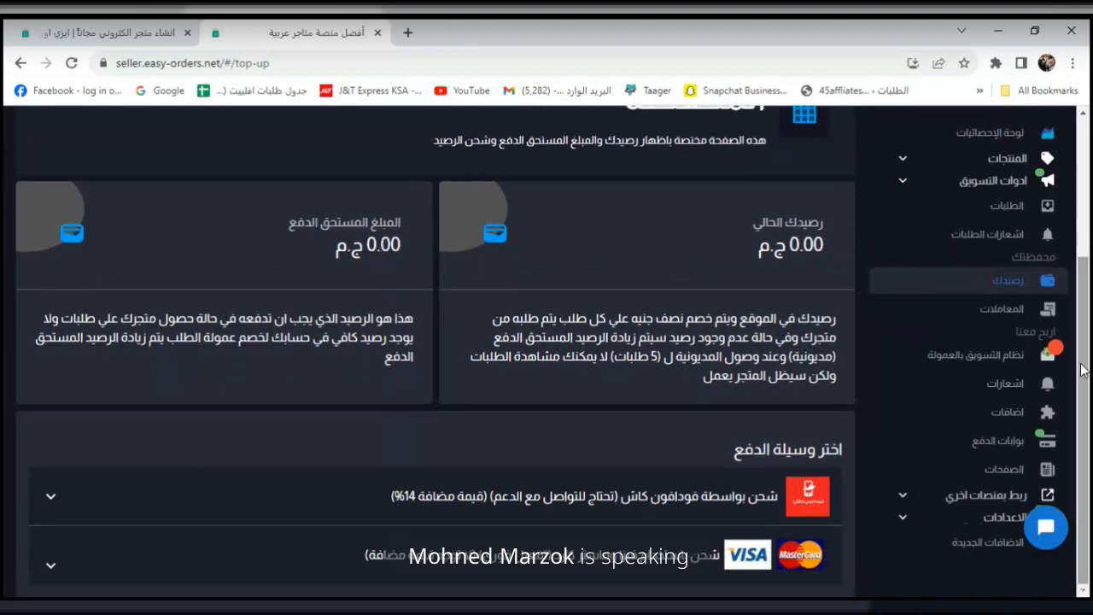
pyautogui.click(600, 504)
pyautogui.moveTo(1083, 392); pyautogui.dragTo(1068, 449)
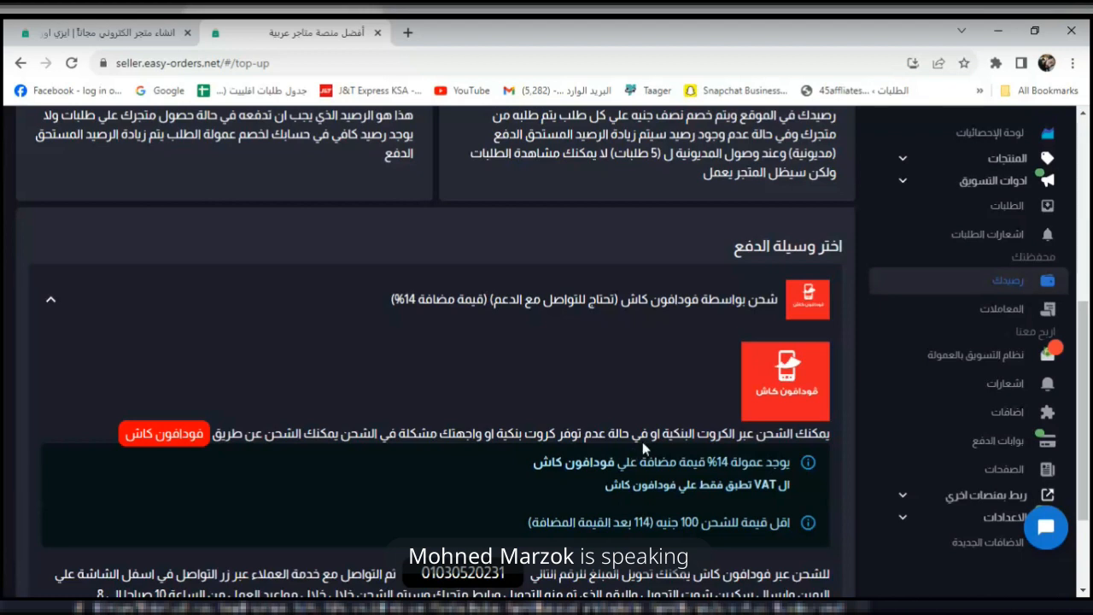
pyautogui.scroll(-1, 1086, 363)
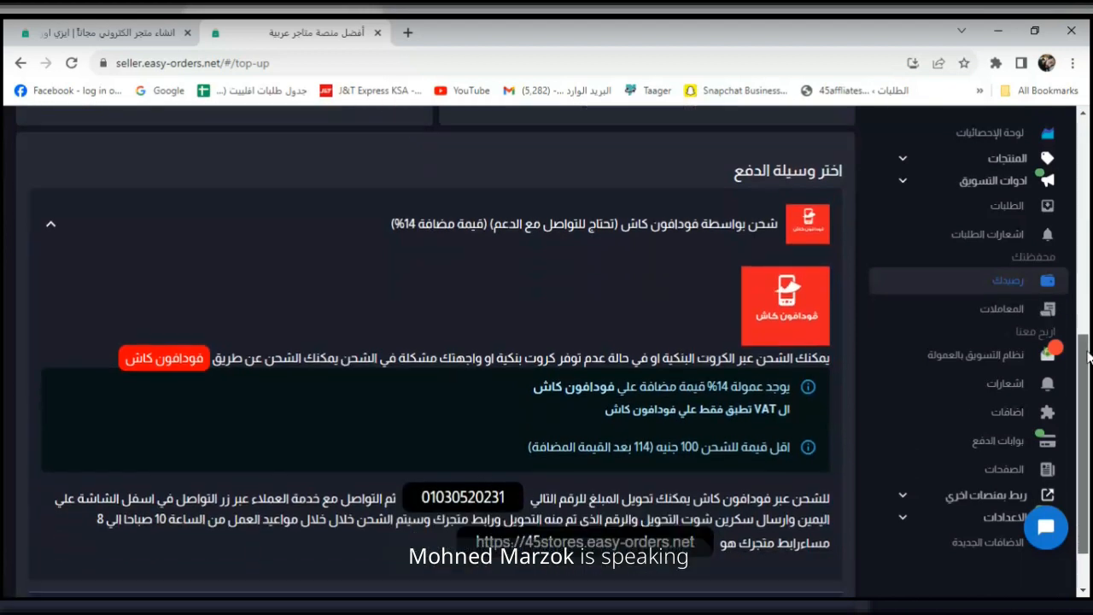
pyautogui.doubleClick(468, 480)
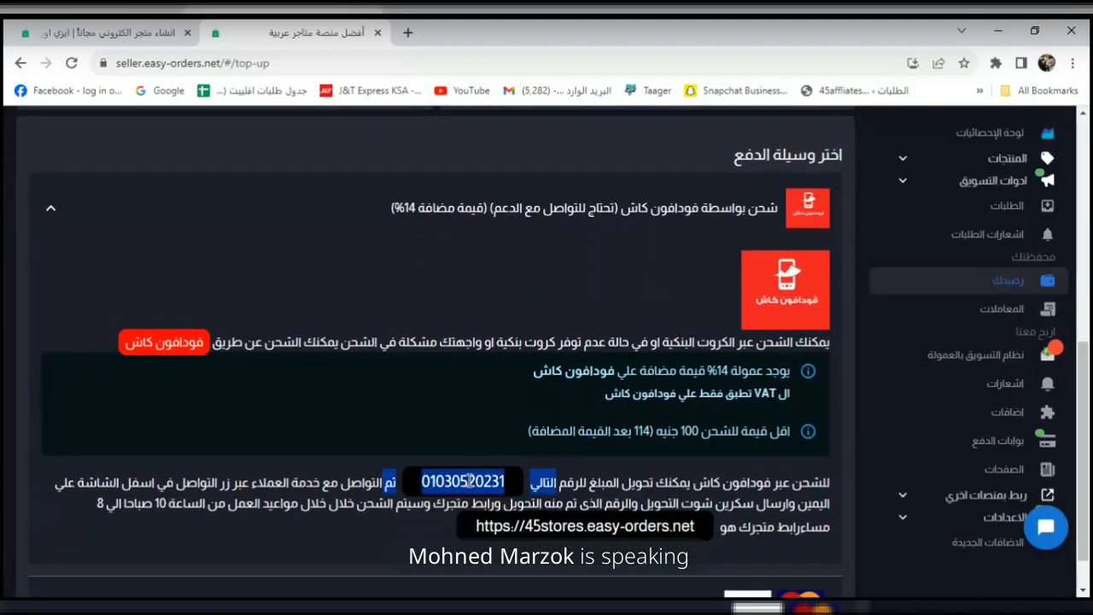
pyautogui.click(468, 481)
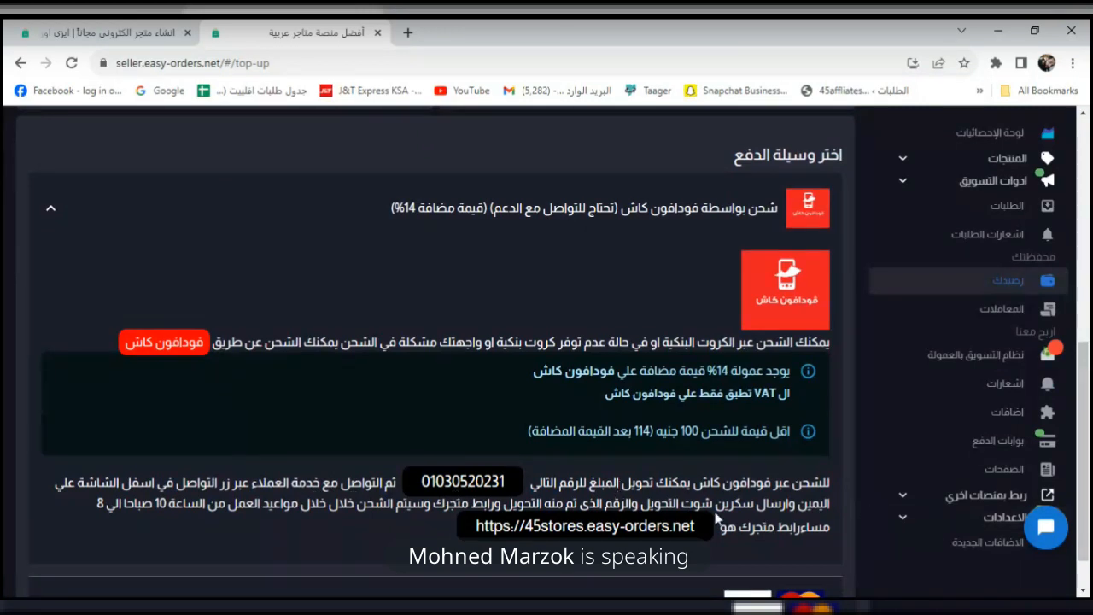
# Open the Messenger support chat, return to the top-up page, and collapse Vodafone Cash.
pyautogui.click(1047, 527)
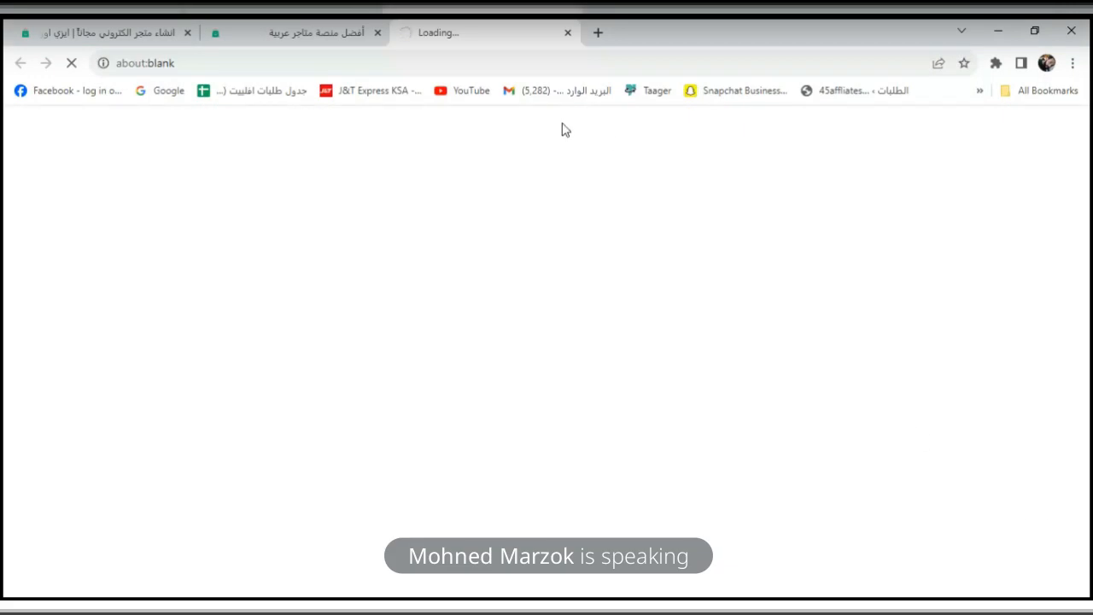
pyautogui.click(302, 33)
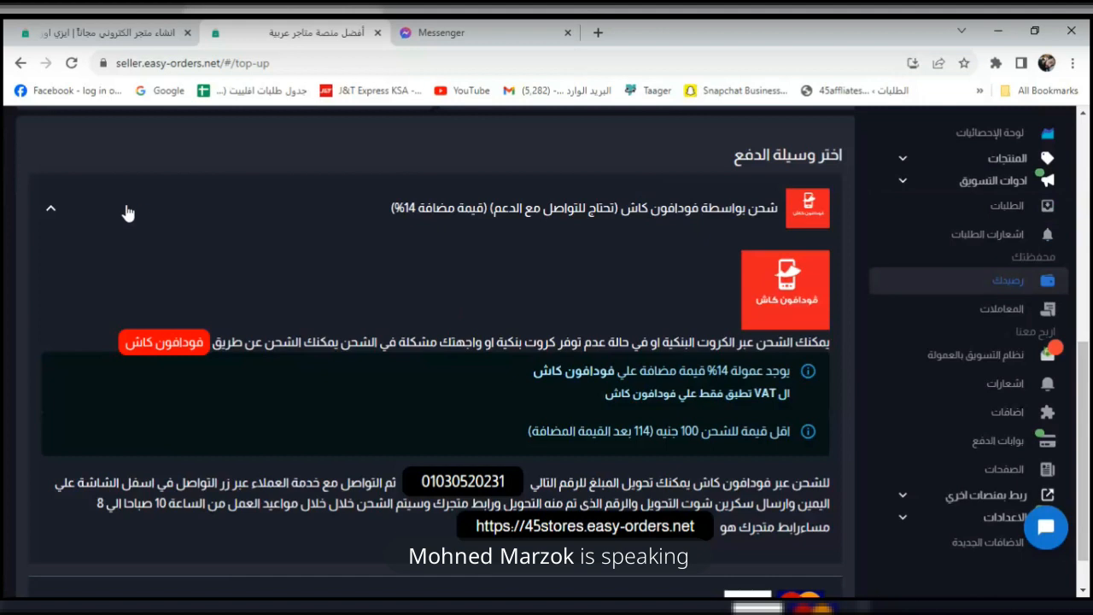
pyautogui.click(53, 211)
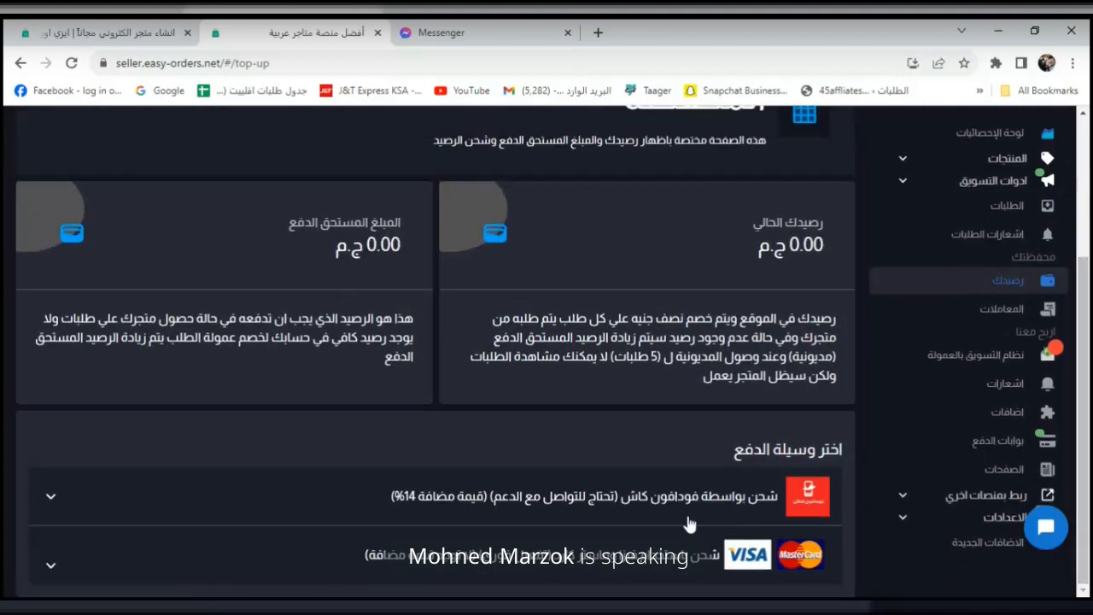
# Start the 100 EGP wallet top-up by Visa/MasterCard and close the Messenger tab.
pyautogui.click(614, 568)
pyautogui.moveTo(1085, 179); pyautogui.dragTo(1089, 298)
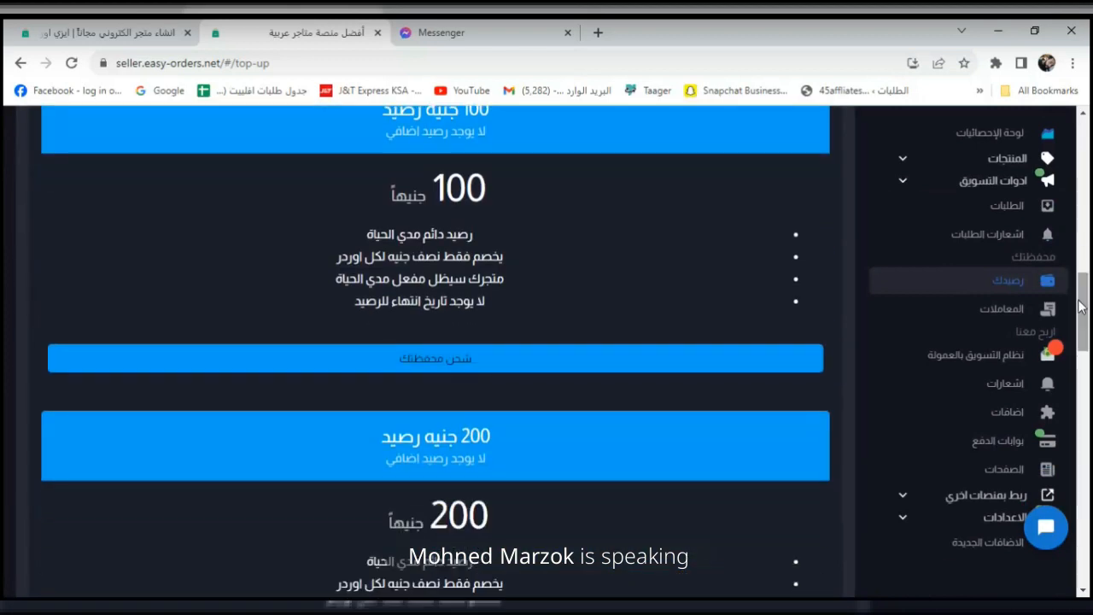
pyautogui.click(600, 365)
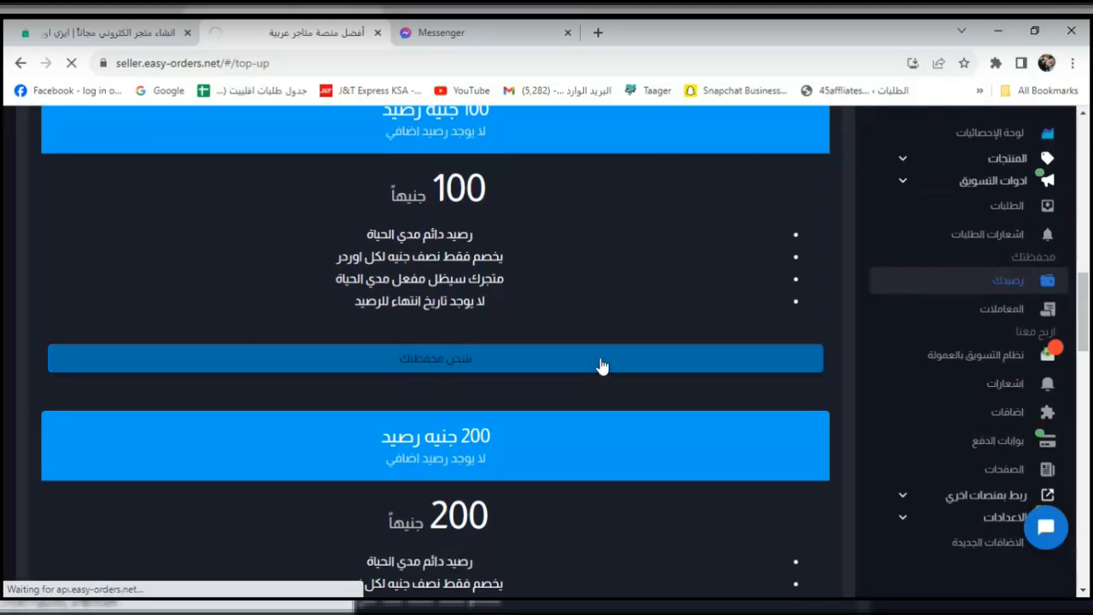
pyautogui.click(507, 26)
pyautogui.click(567, 33)
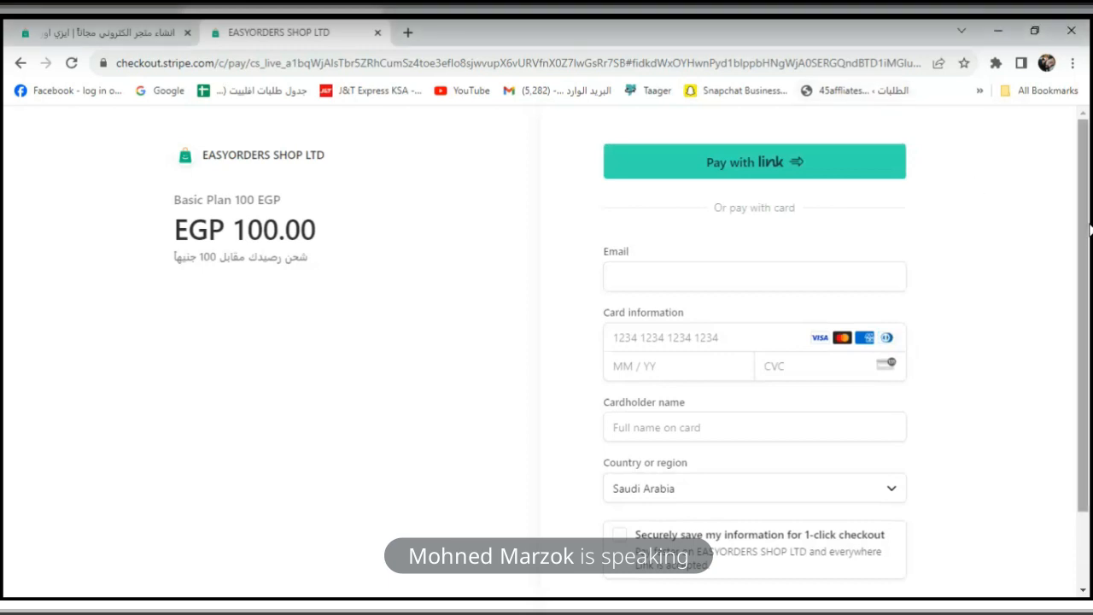
# Inspect the Stripe checkout's email and card fields, then close the checkout tab unpaid.
pyautogui.scroll(-1, 1082, 287)
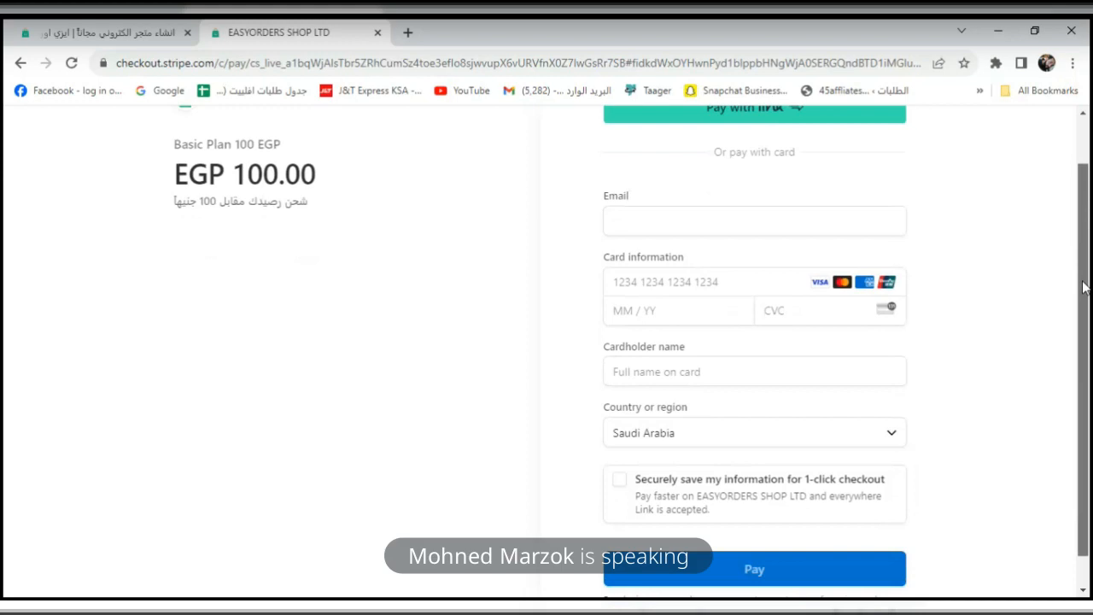
pyautogui.scroll(1, 1082, 287)
pyautogui.click(870, 235)
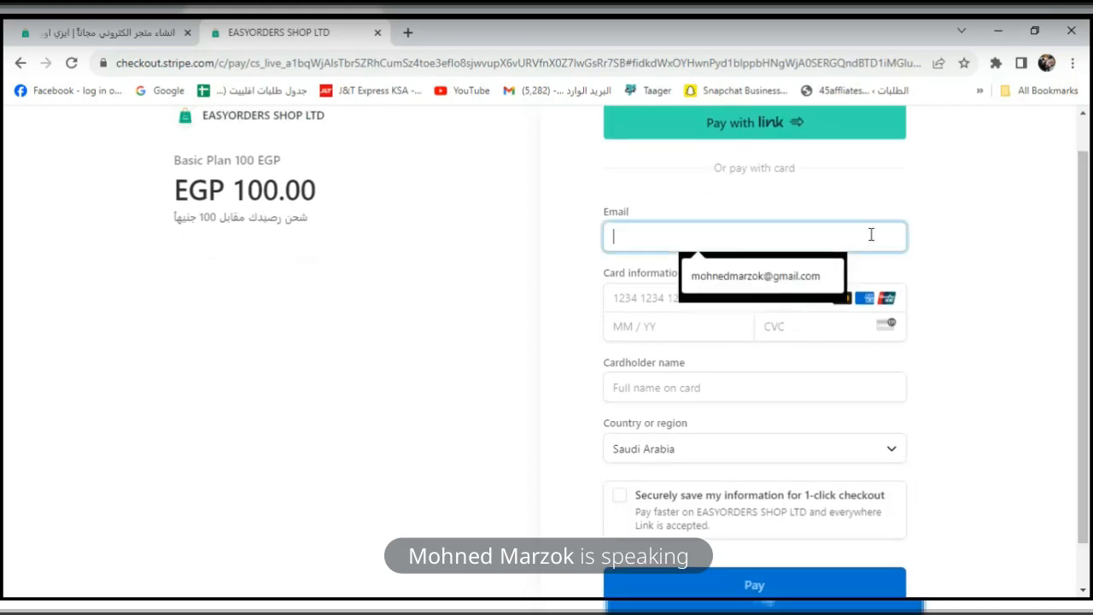
pyautogui.click(1006, 276)
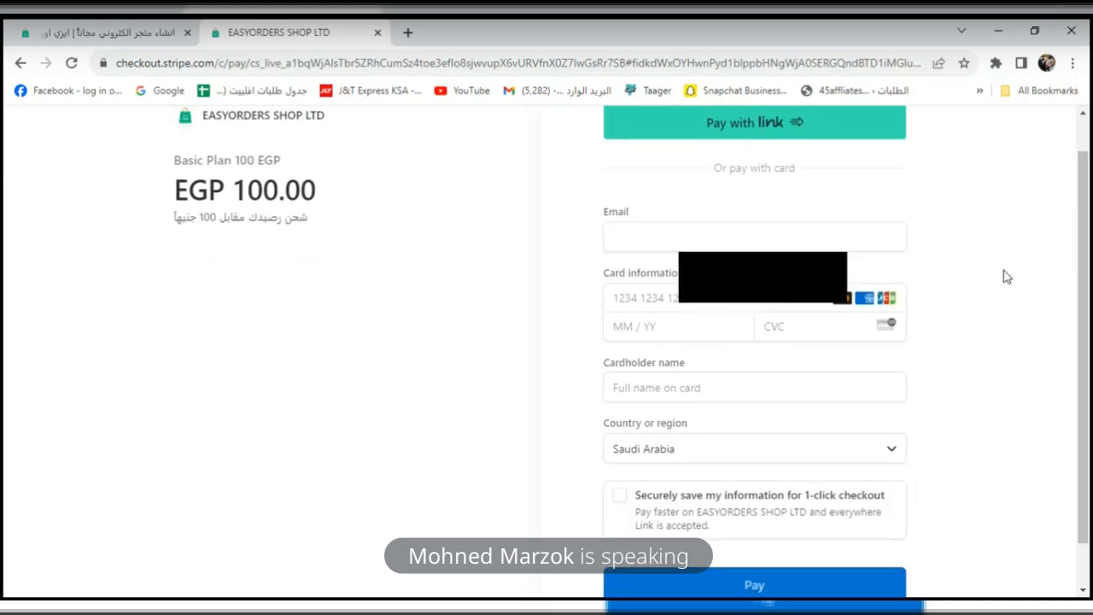
pyautogui.click(679, 298)
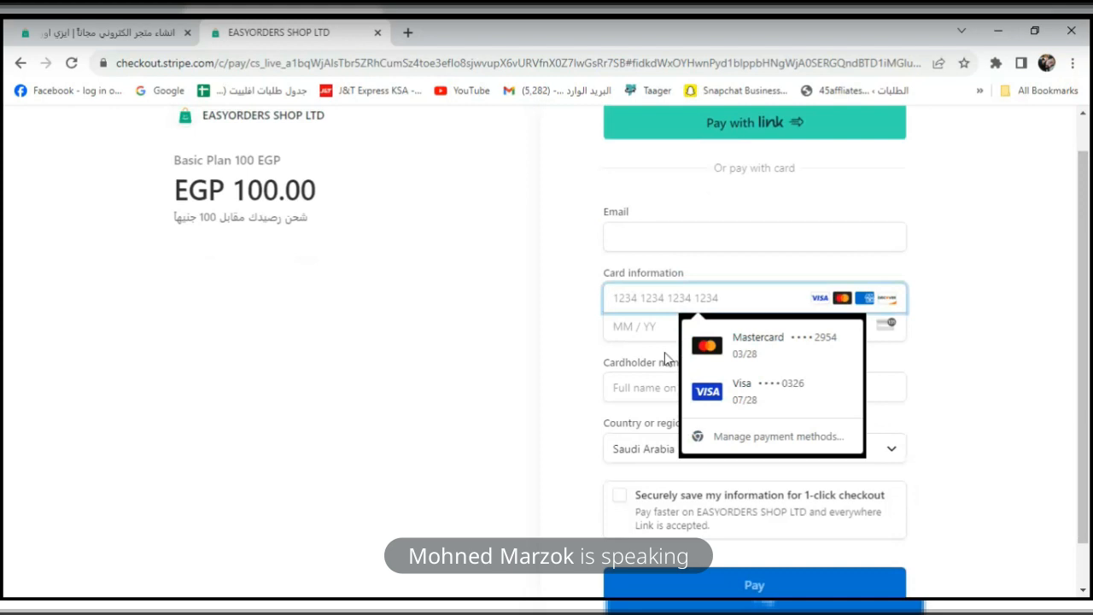
pyautogui.click(958, 337)
pyautogui.scroll(-1, 975, 337)
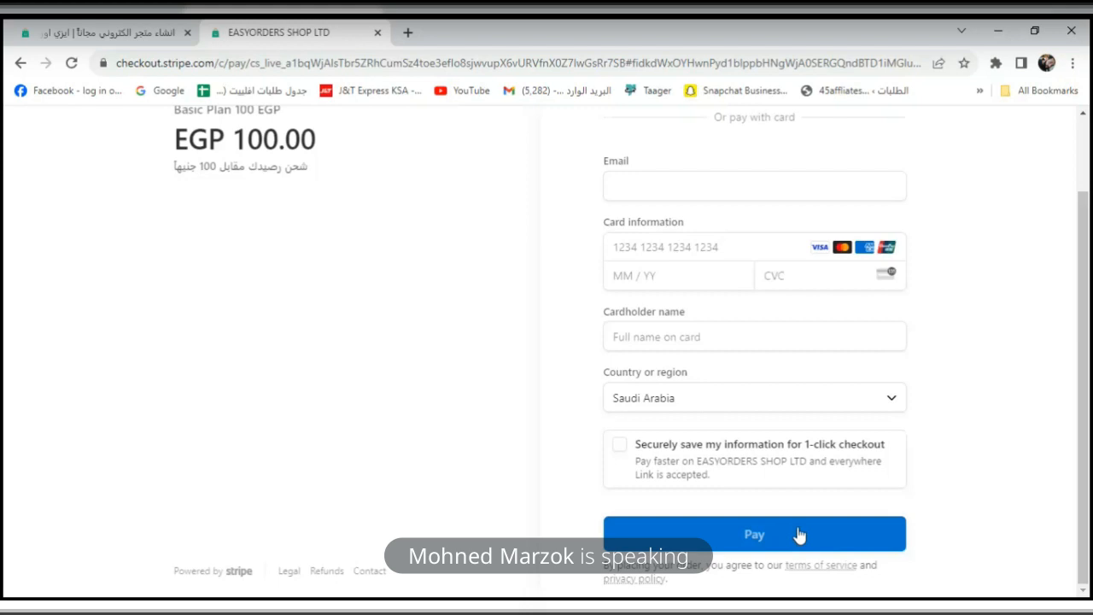
pyautogui.click(378, 32)
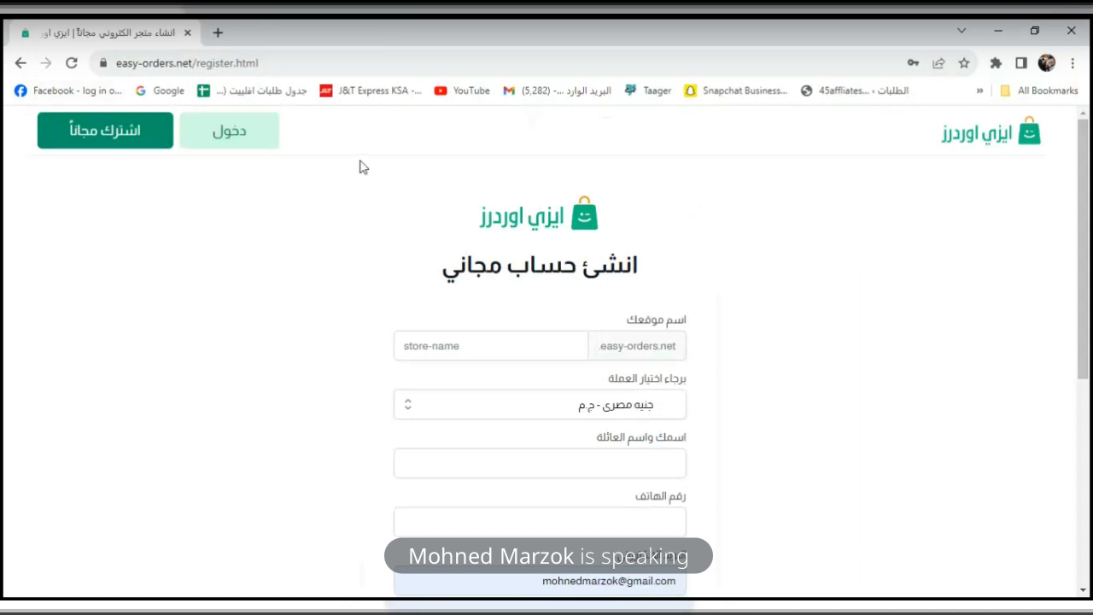
# Open the seller login in a new tab, close the sign-up tab, and log out.
pyautogui.click(238, 130)
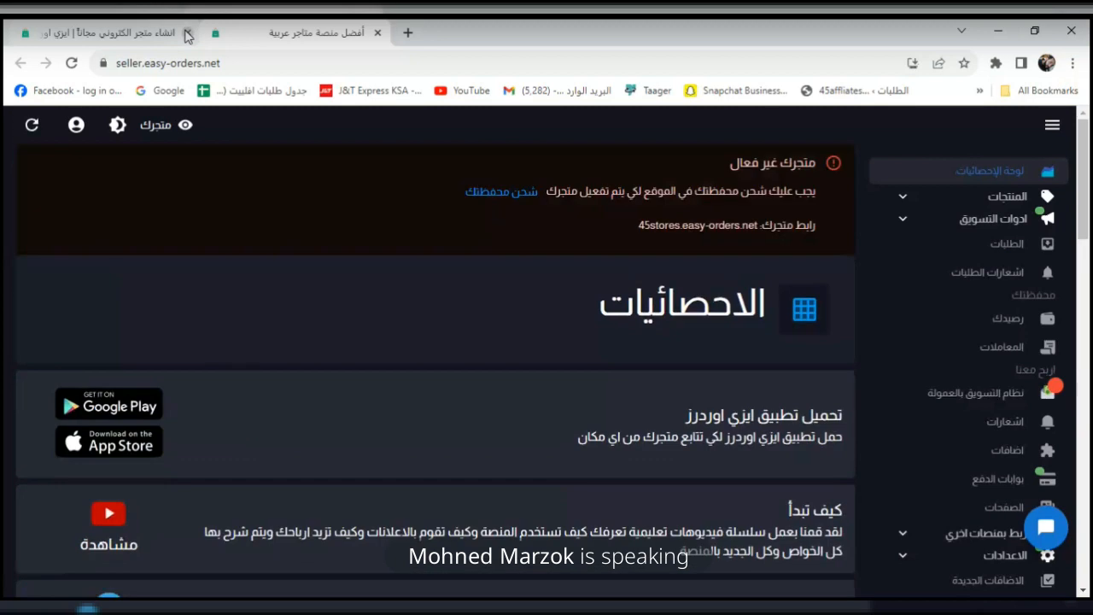
pyautogui.click(187, 34)
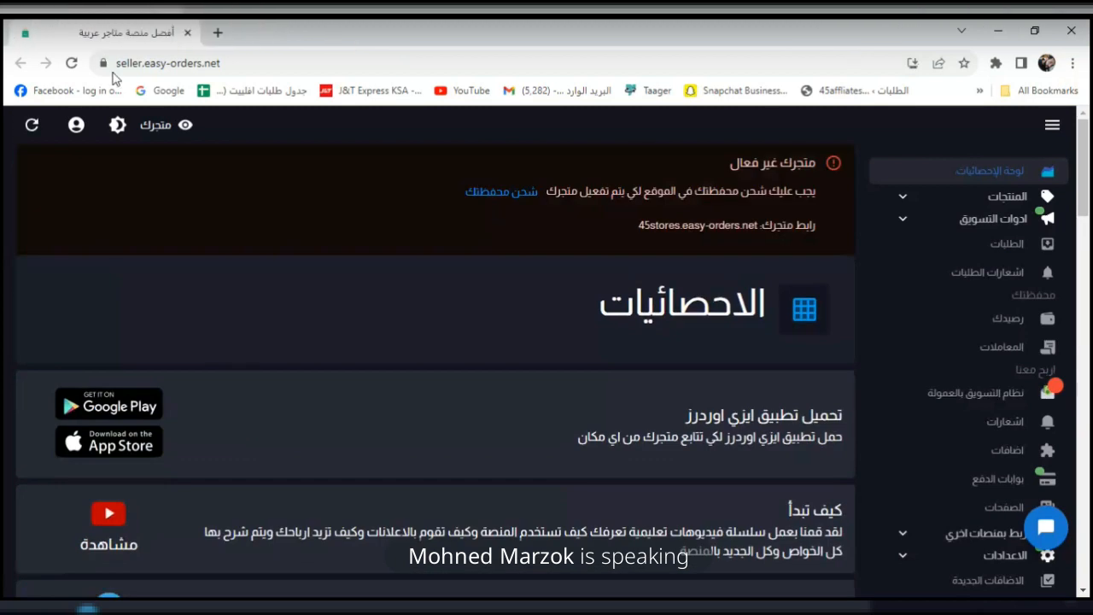
pyautogui.click(76, 125)
pyautogui.click(39, 170)
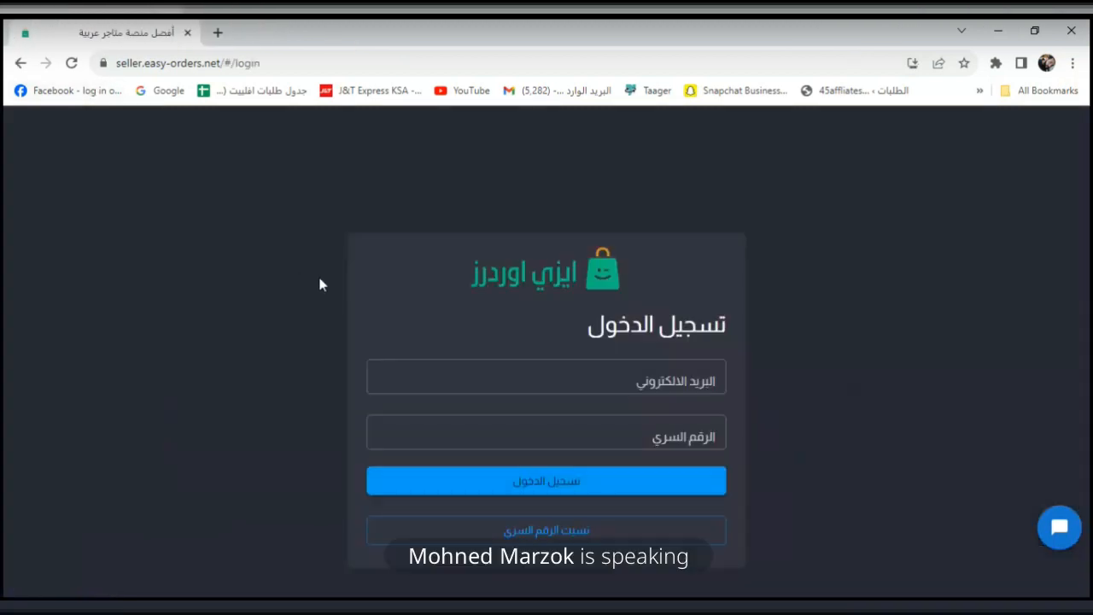
# Sign in with the other saved Gmail login from autofill.
pyautogui.click(649, 376)
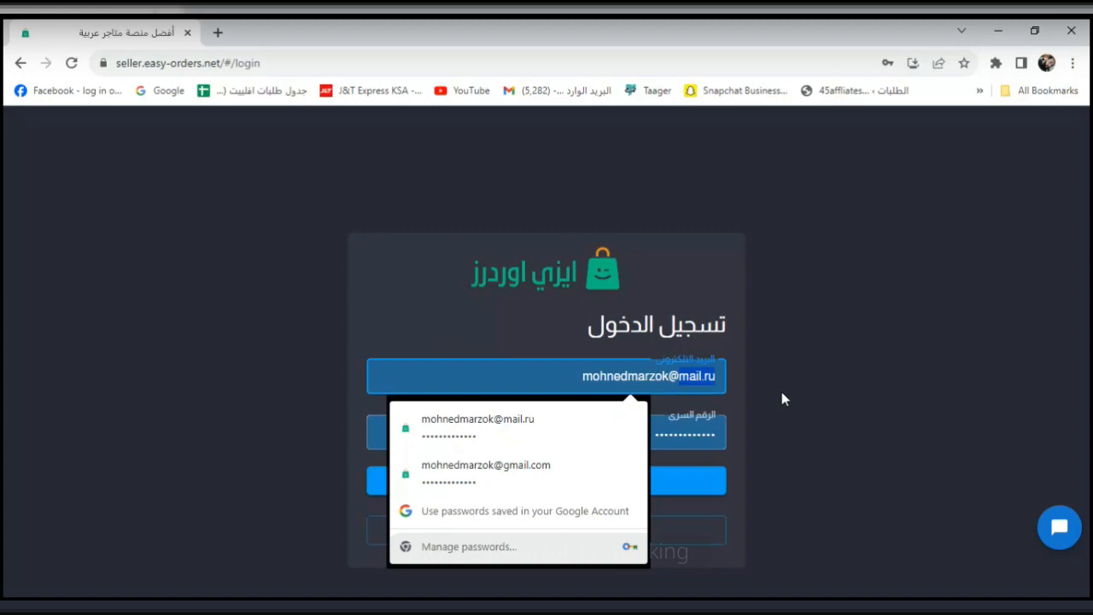
pyautogui.press('BackSpace')
pyautogui.press('BackSpace')
pyautogui.press('BackSpace')
pyautogui.press('BackSpace')
pyautogui.press('BackSpace')
pyautogui.press('BackSpace')
pyautogui.press('BackSpace')
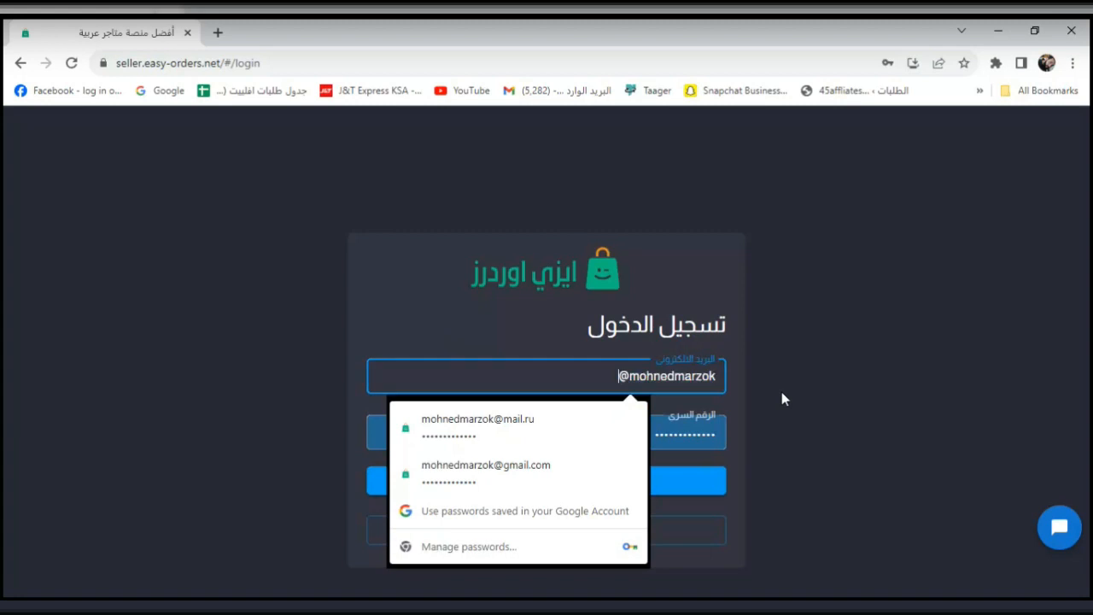
pyautogui.click(572, 466)
pyautogui.click(602, 488)
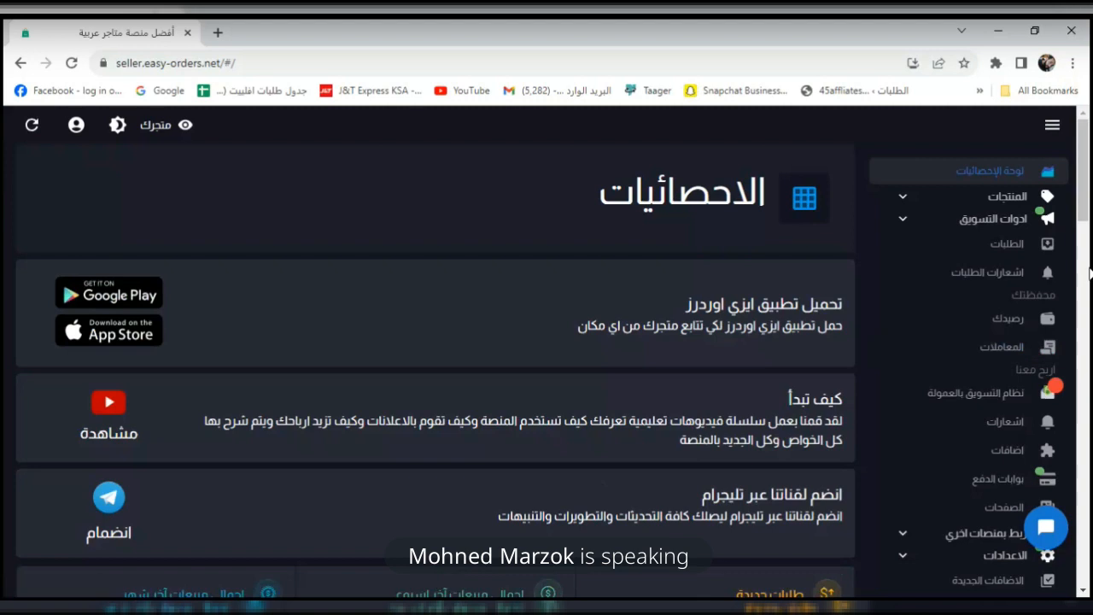
pyautogui.moveTo(1083, 205); pyautogui.dragTo(1086, 309)
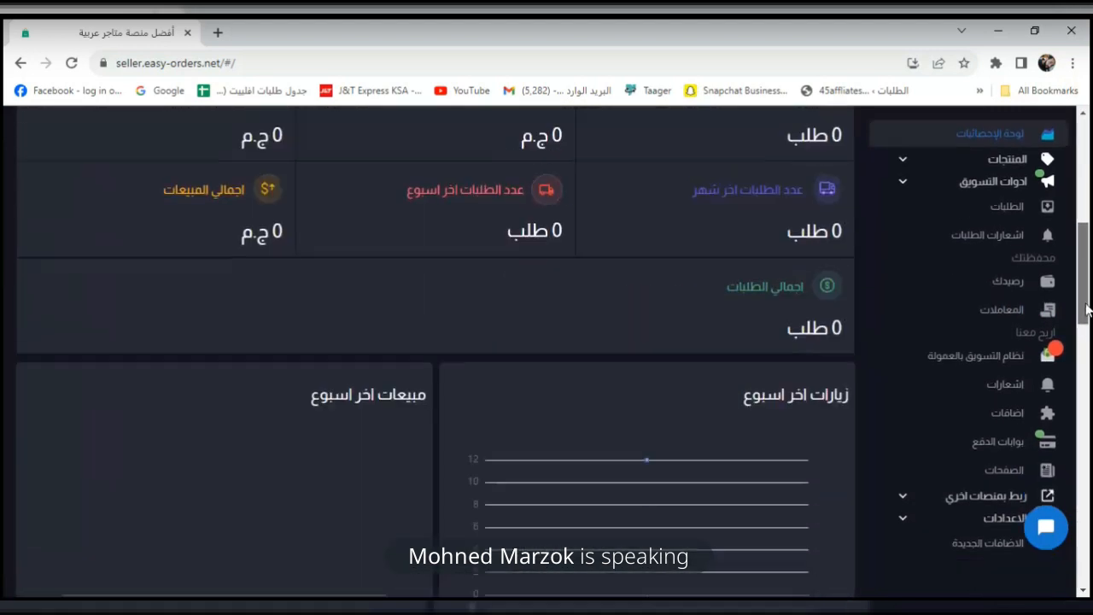
pyautogui.click(997, 450)
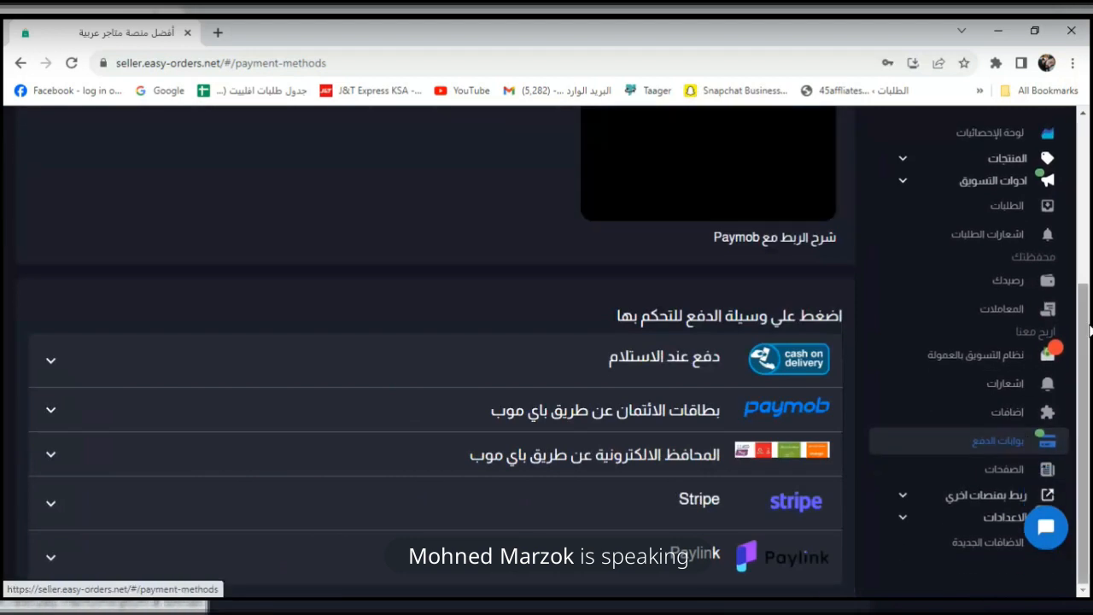
pyautogui.moveTo(1089, 290); pyautogui.dragTo(1090, 181)
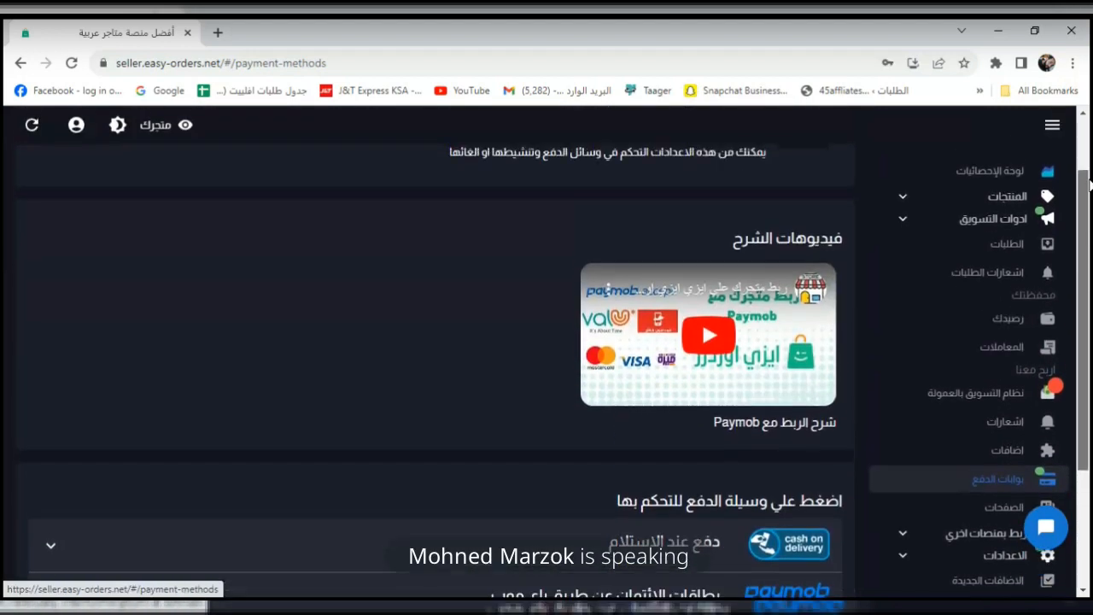
pyautogui.click(1013, 175)
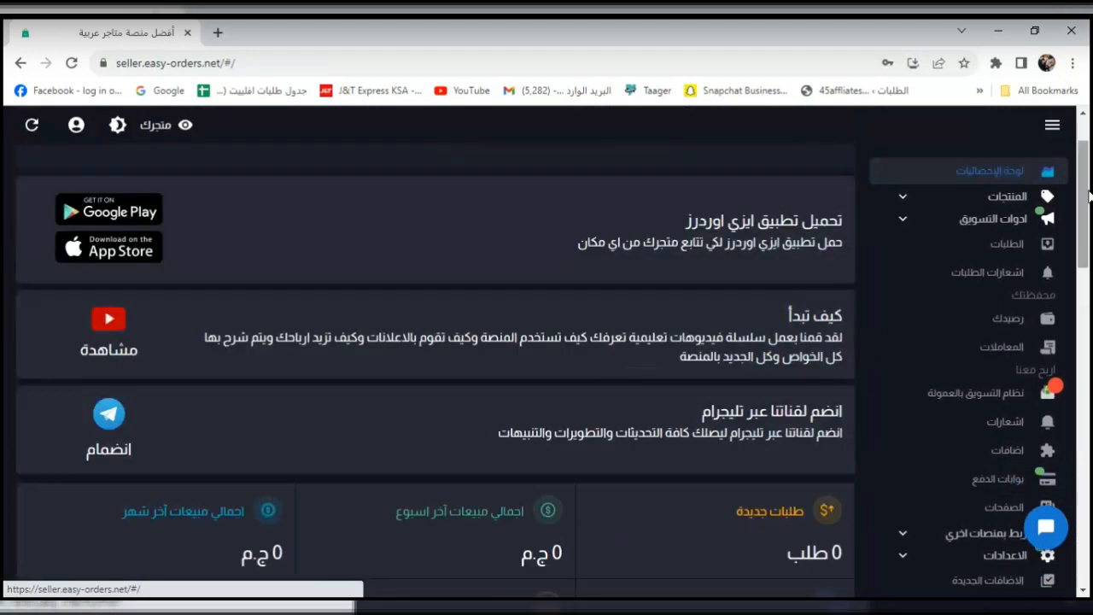
pyautogui.scroll(-5, 1067, 326)
pyautogui.scroll(-10, 1067, 326)
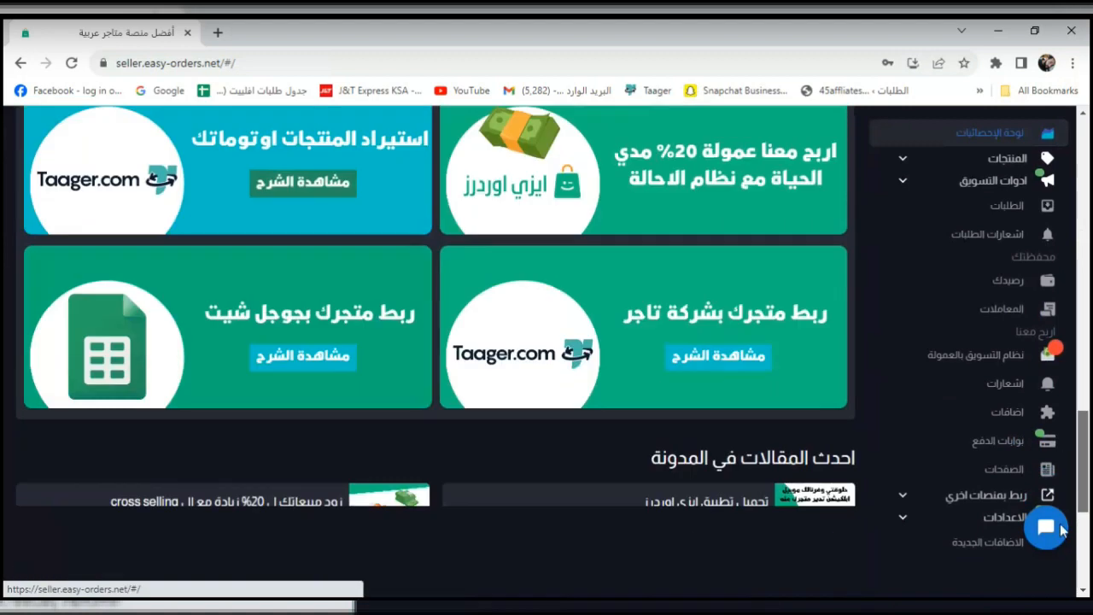
pyautogui.scroll(-1, 1056, 584)
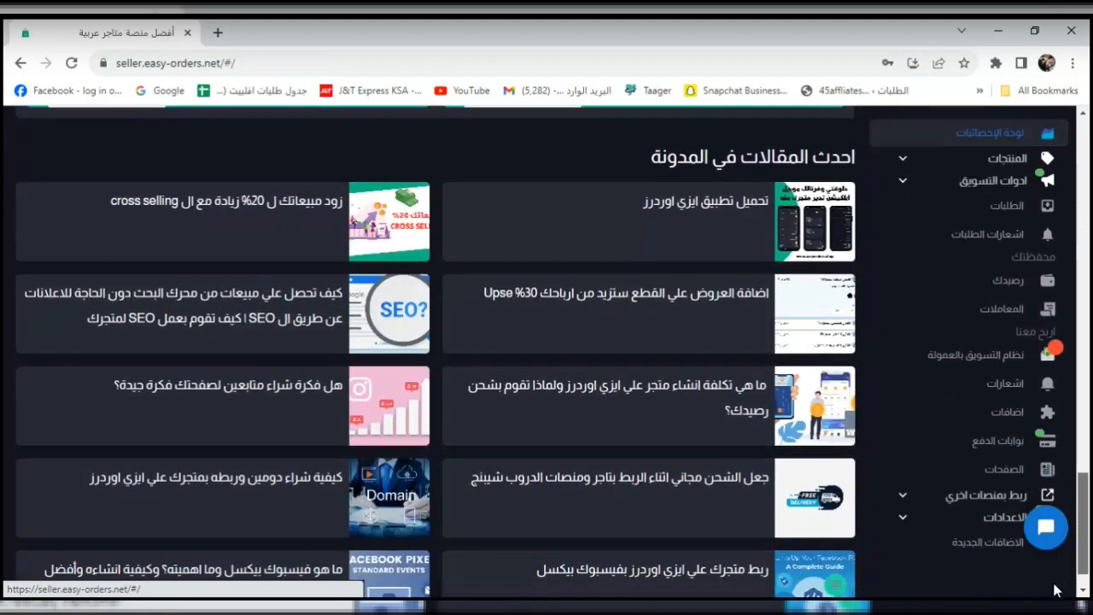
pyautogui.scroll(15, 1089, 271)
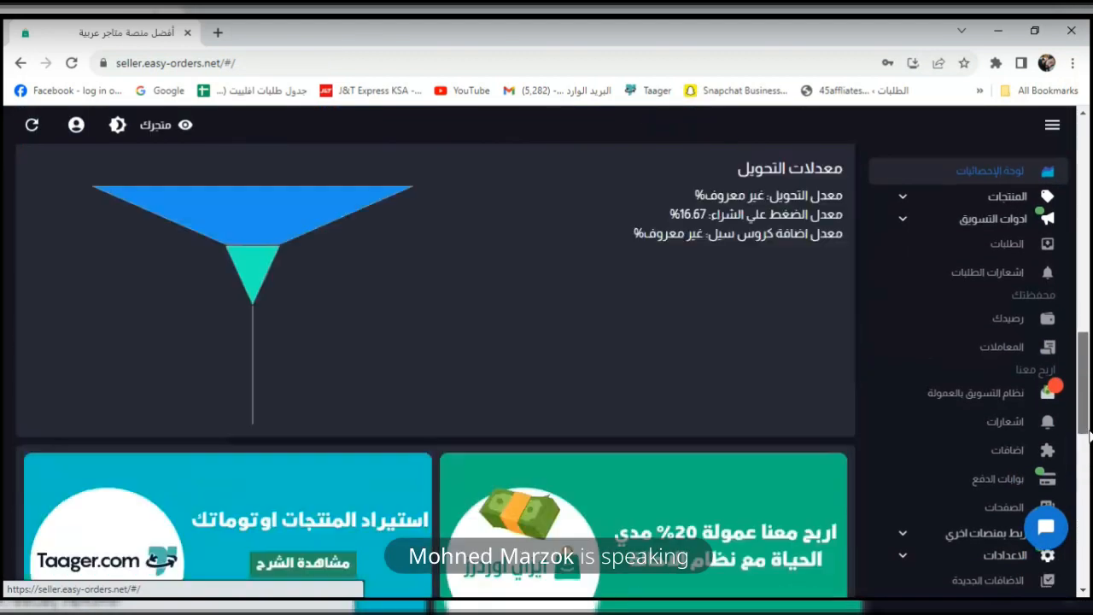
pyautogui.scroll(3, 1089, 272)
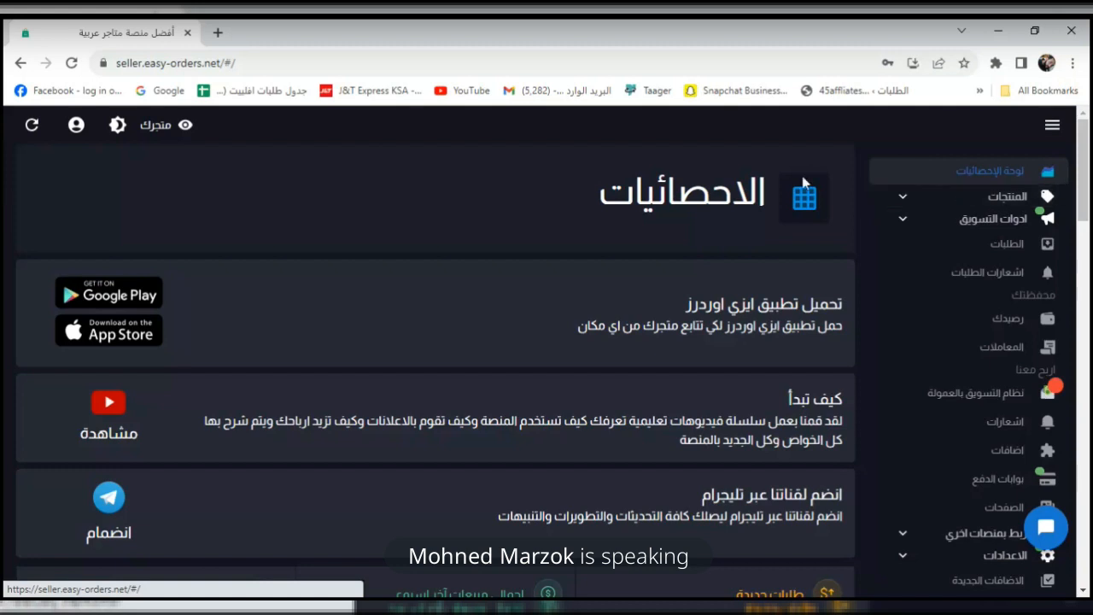
# Open the live 45store storefront in a new tab and scroll through its banners.
pyautogui.rightClick(174, 137)
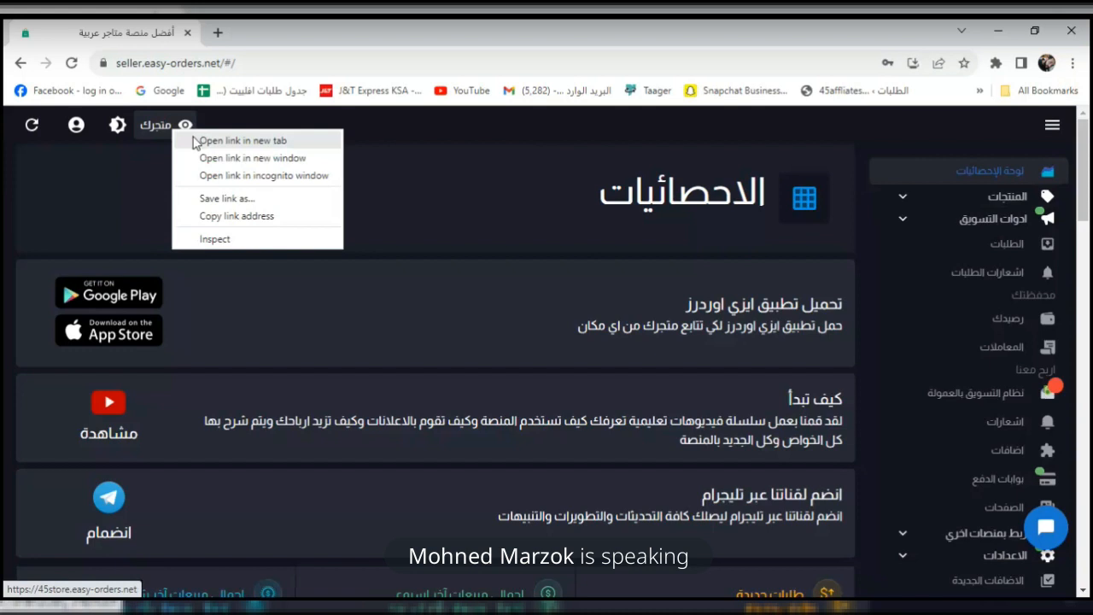
pyautogui.click(195, 141)
pyautogui.click(270, 46)
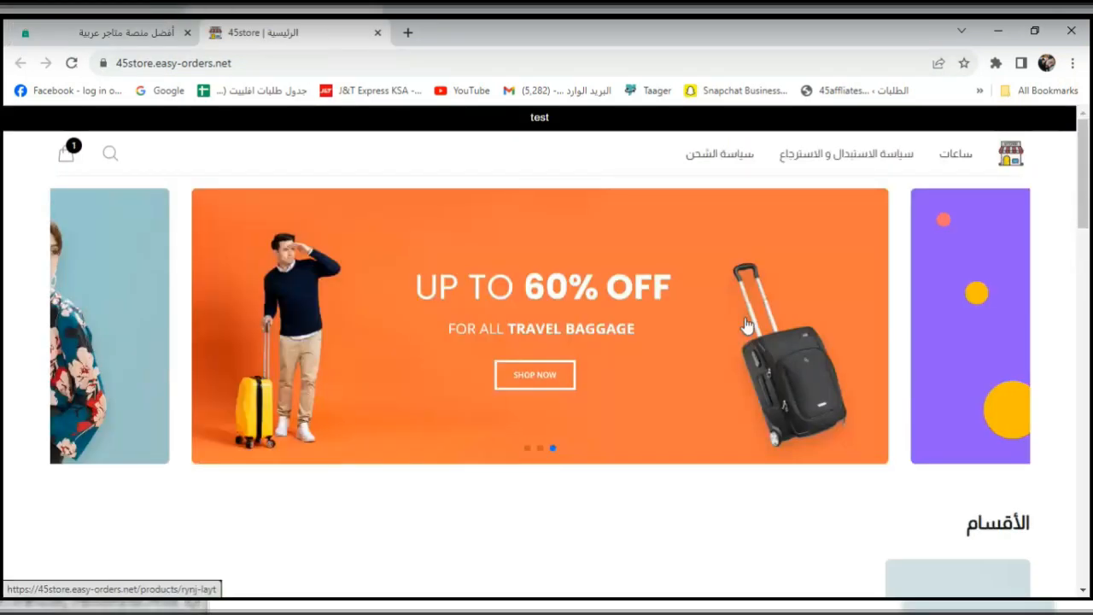
pyautogui.click(250, 64)
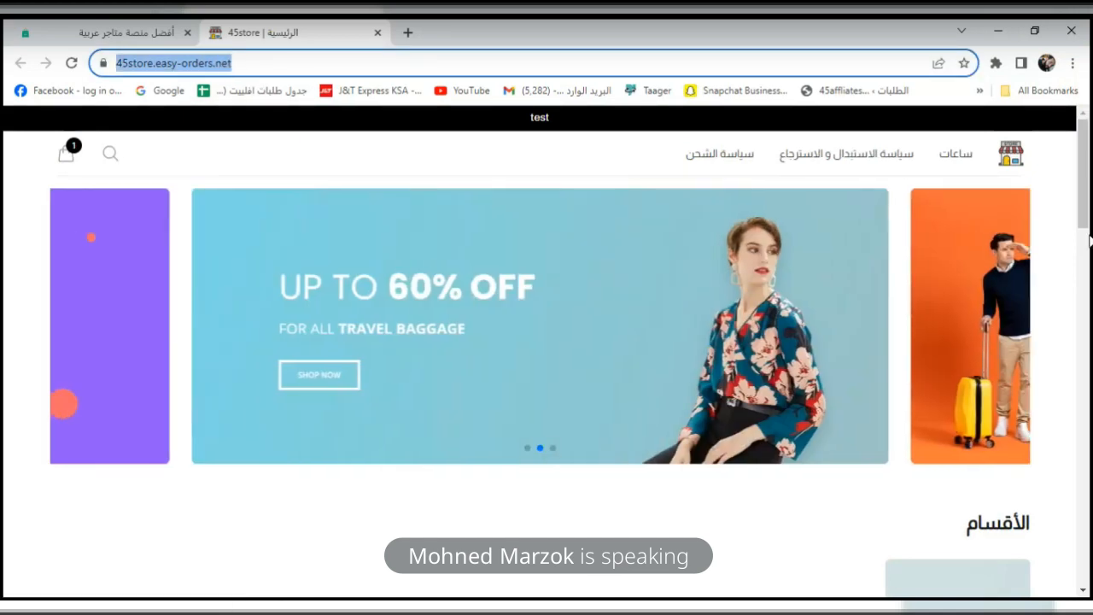
pyautogui.moveTo(1089, 201); pyautogui.dragTo(1082, 170)
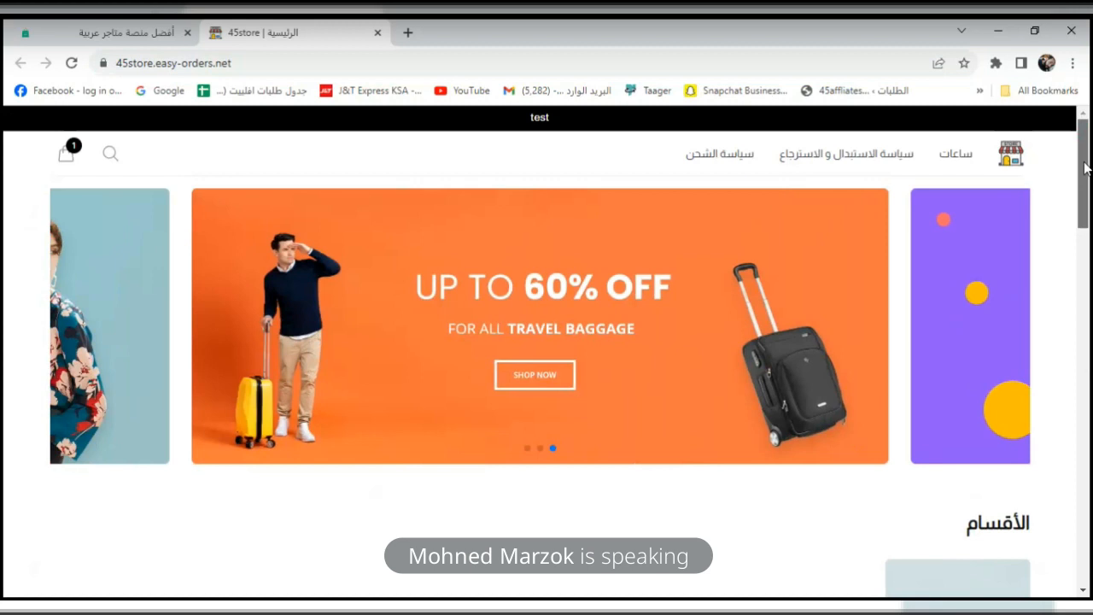
pyautogui.moveTo(1084, 168); pyautogui.dragTo(1080, 224)
pyautogui.click(100, 26)
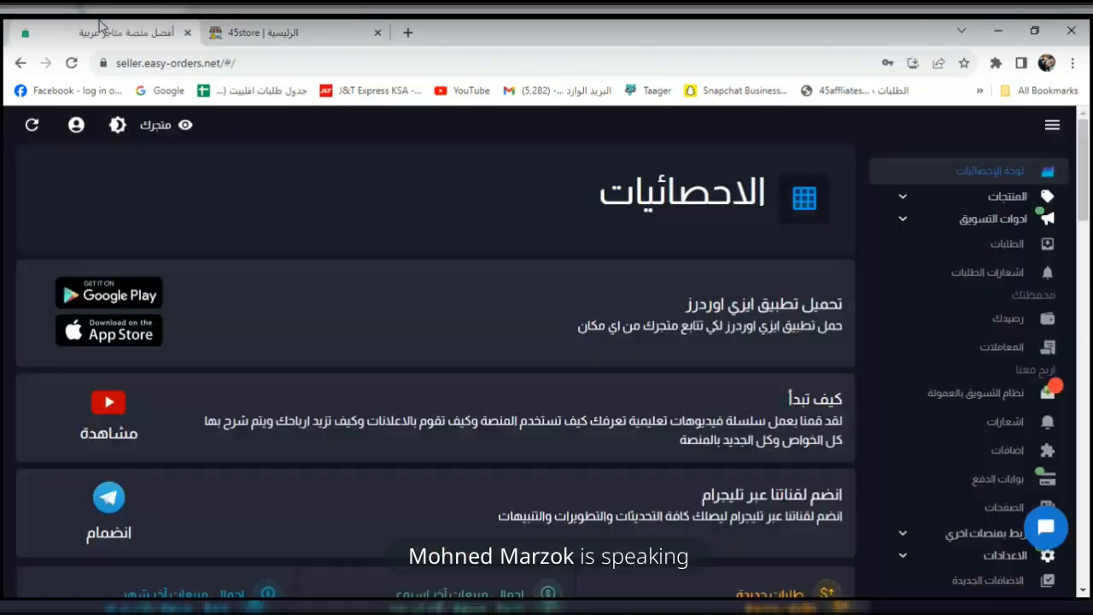
pyautogui.moveTo(1088, 192)
pyautogui.mouseDown()
pyautogui.moveTo(1087, 205)
pyautogui.moveTo(1089, 179)
pyautogui.mouseUp()
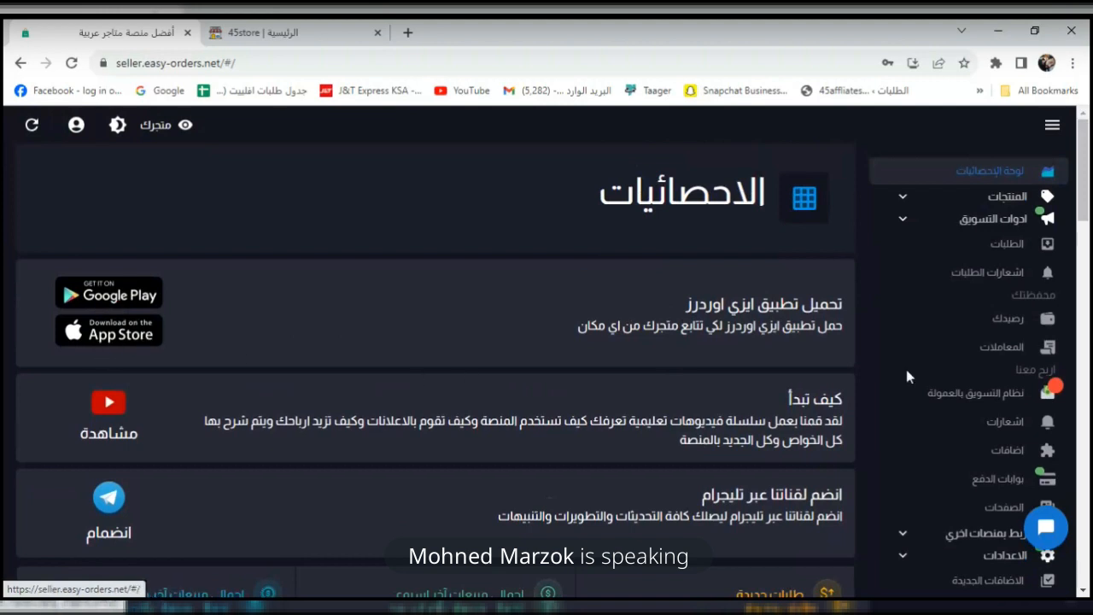
pyautogui.scroll(-1, 1089, 193)
pyautogui.moveTo(1089, 193); pyautogui.dragTo(1089, 256)
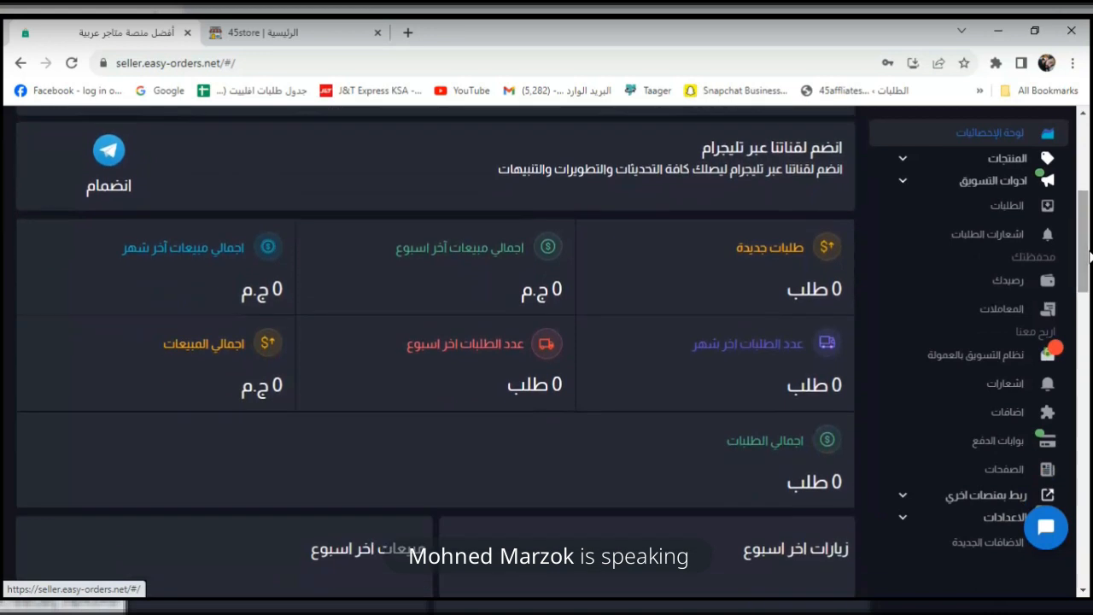
pyautogui.click(809, 290)
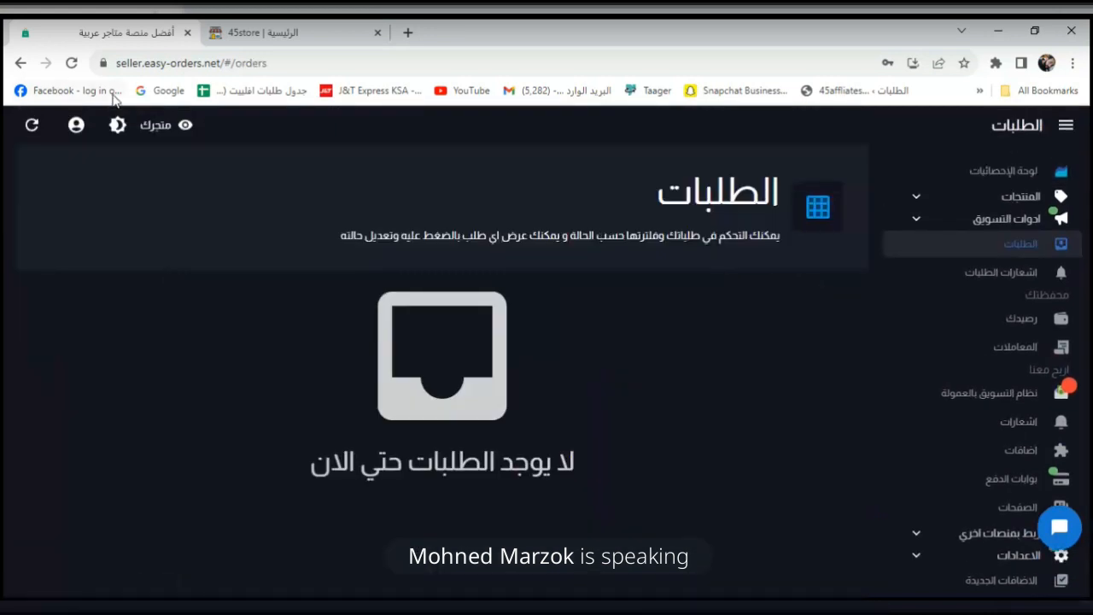
pyautogui.click(21, 62)
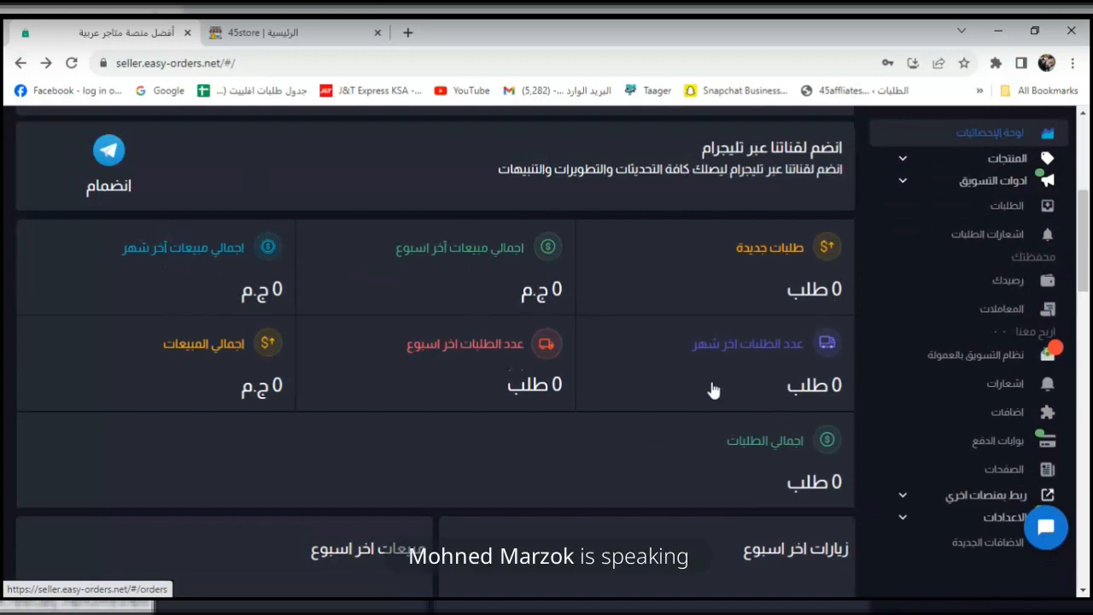
pyautogui.moveTo(1084, 269); pyautogui.dragTo(1089, 173)
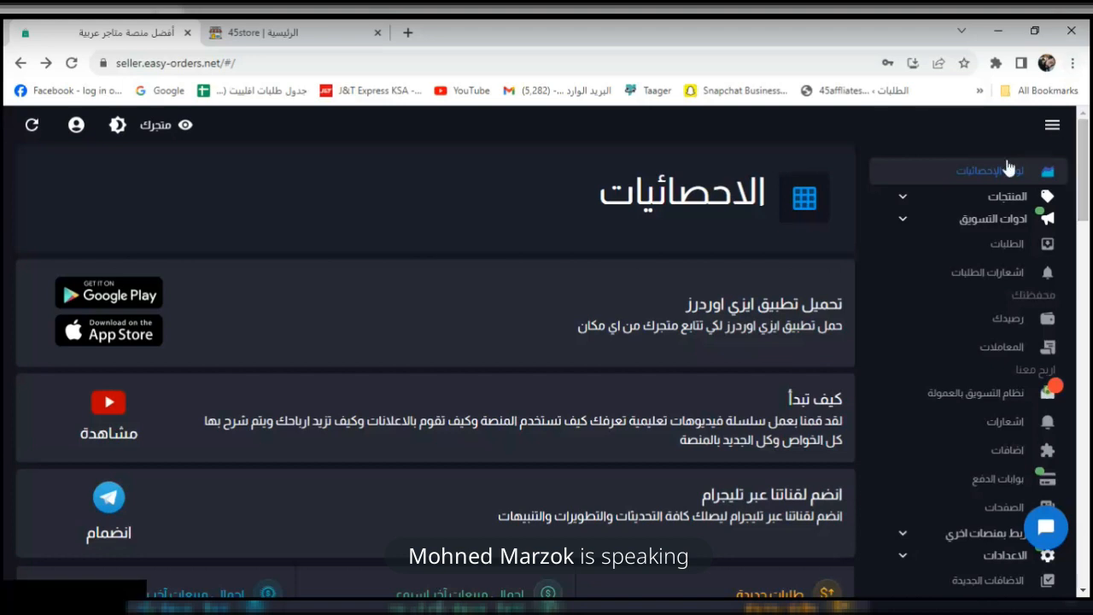
# Select and delete both sample products from the store's products list.
pyautogui.click(947, 205)
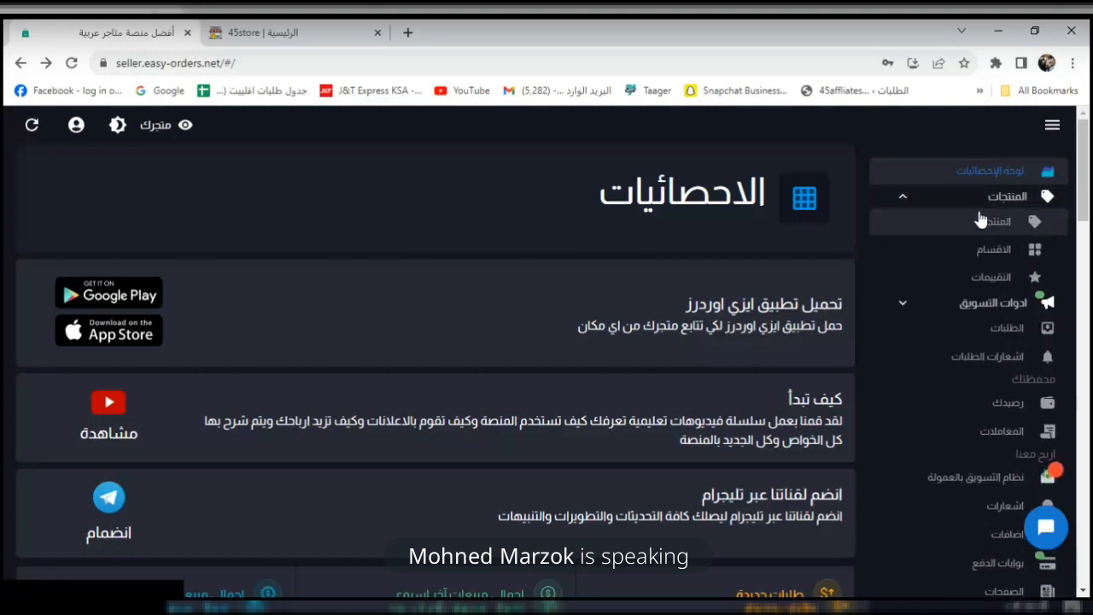
pyautogui.click(1006, 222)
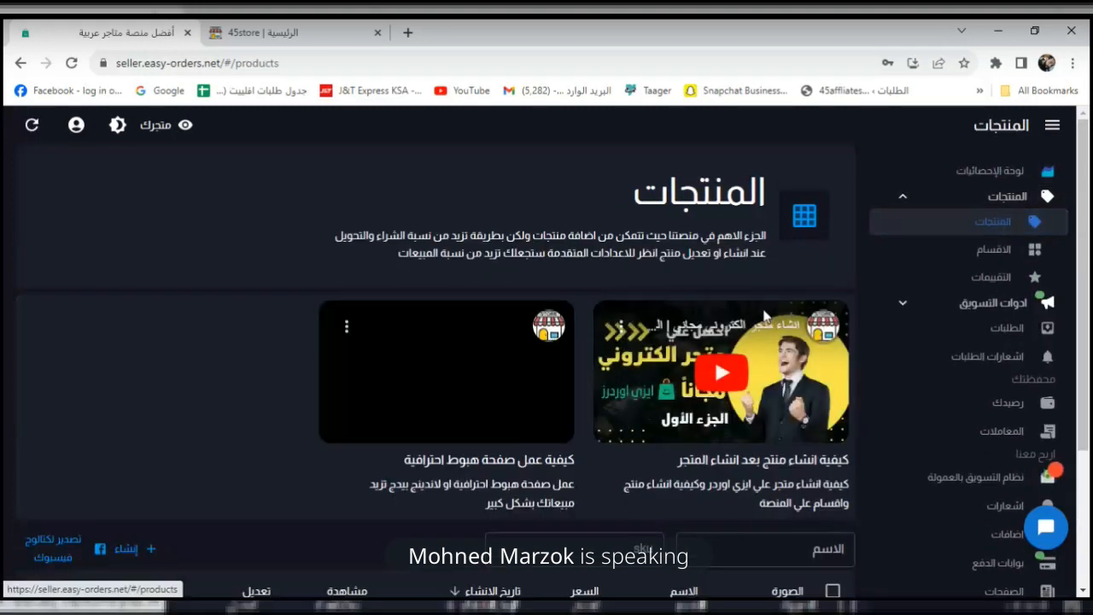
pyautogui.moveTo(1087, 196); pyautogui.dragTo(1088, 337)
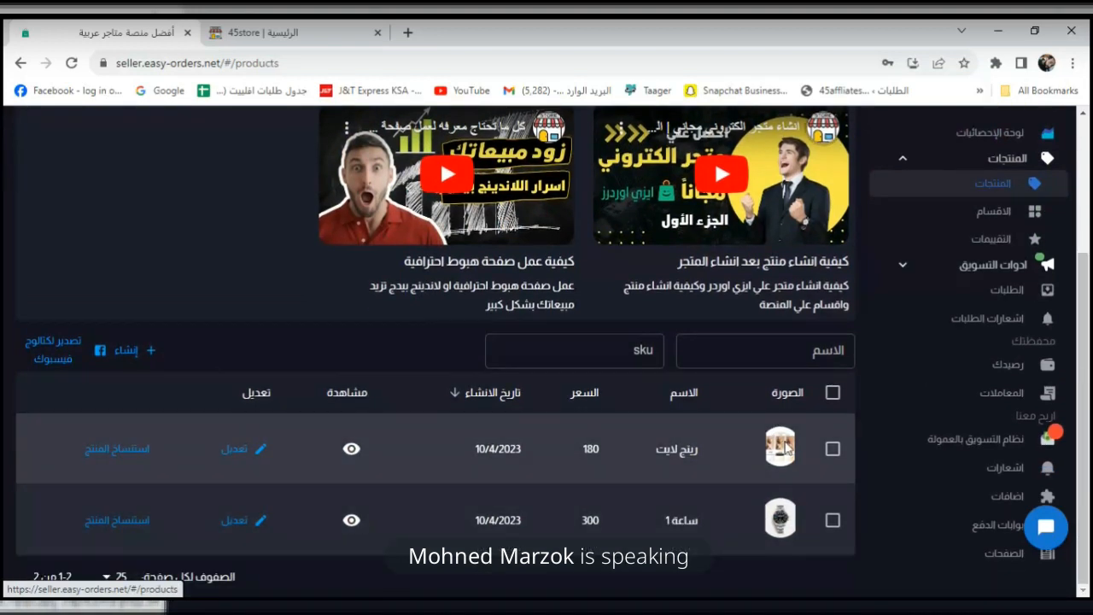
pyautogui.click(832, 391)
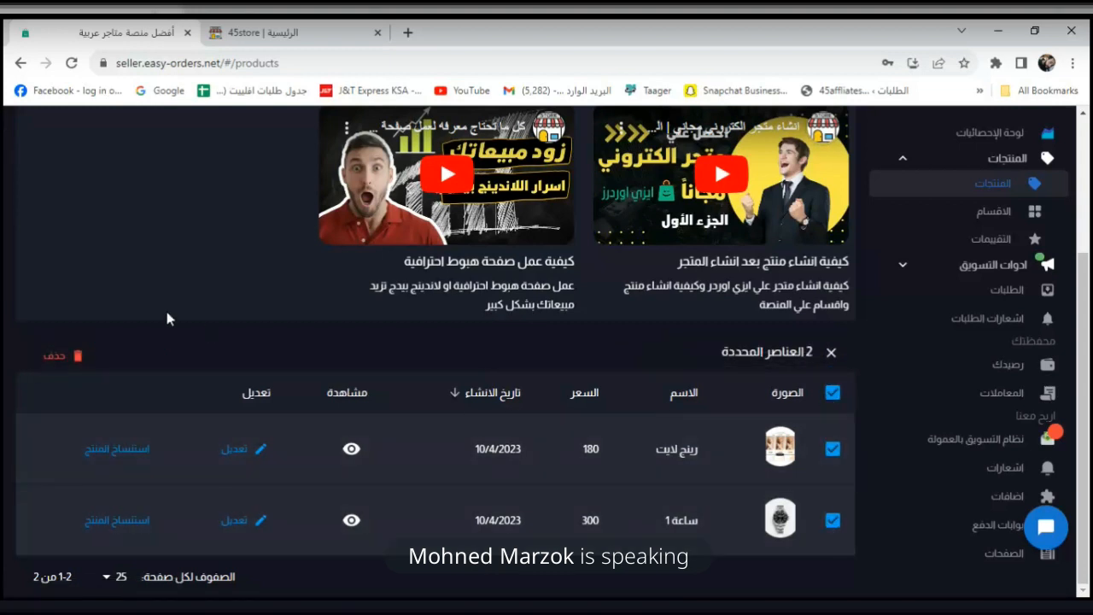
pyautogui.click(58, 355)
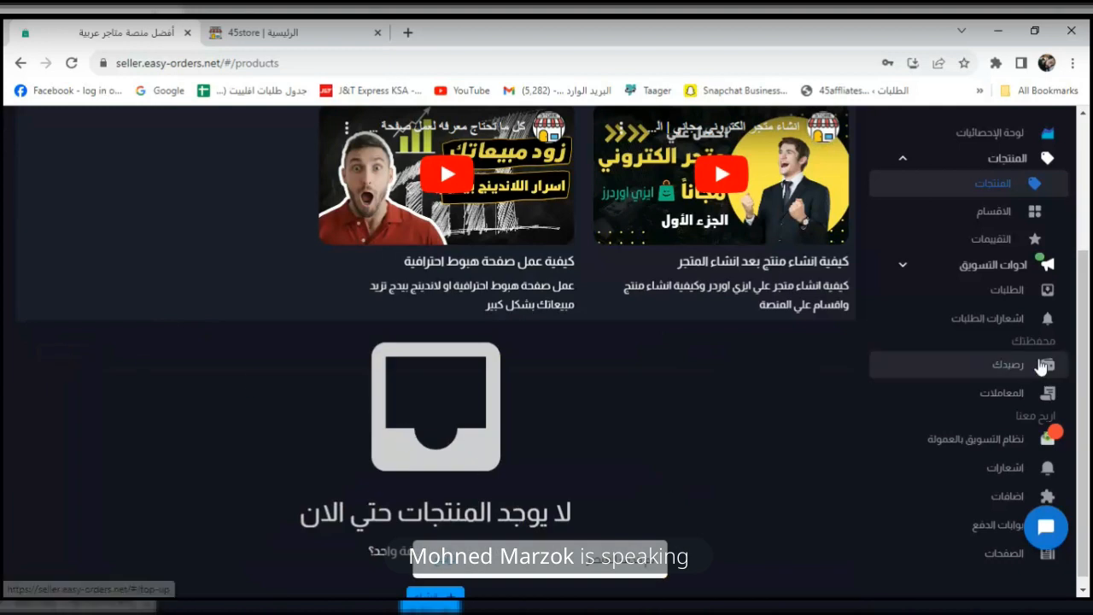
# Delete the ساعات category, then bring up the product reviews list.
pyautogui.click(1011, 212)
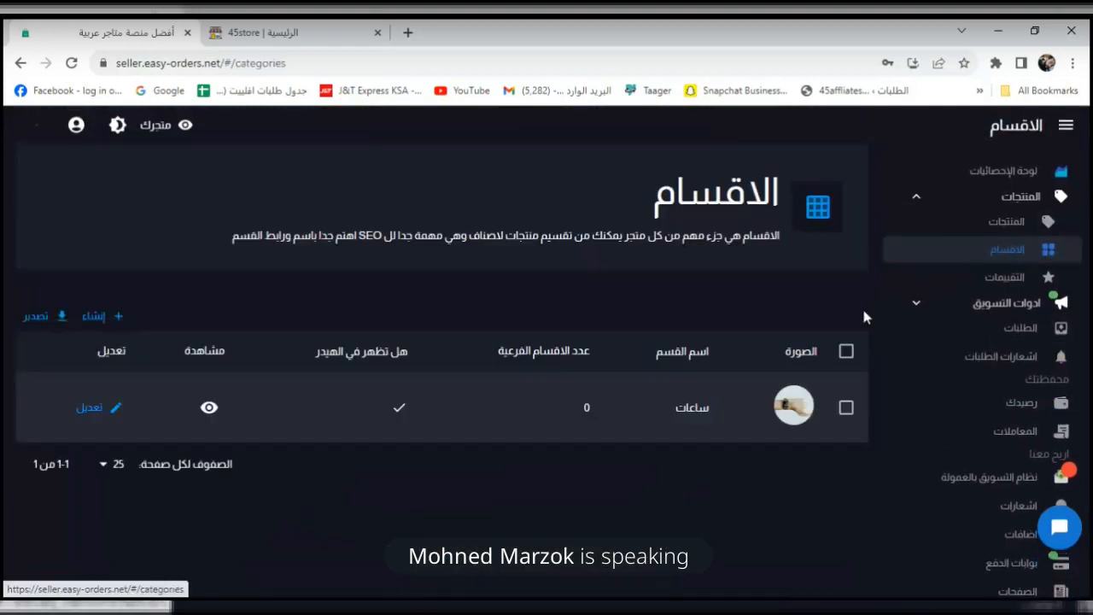
pyautogui.click(845, 351)
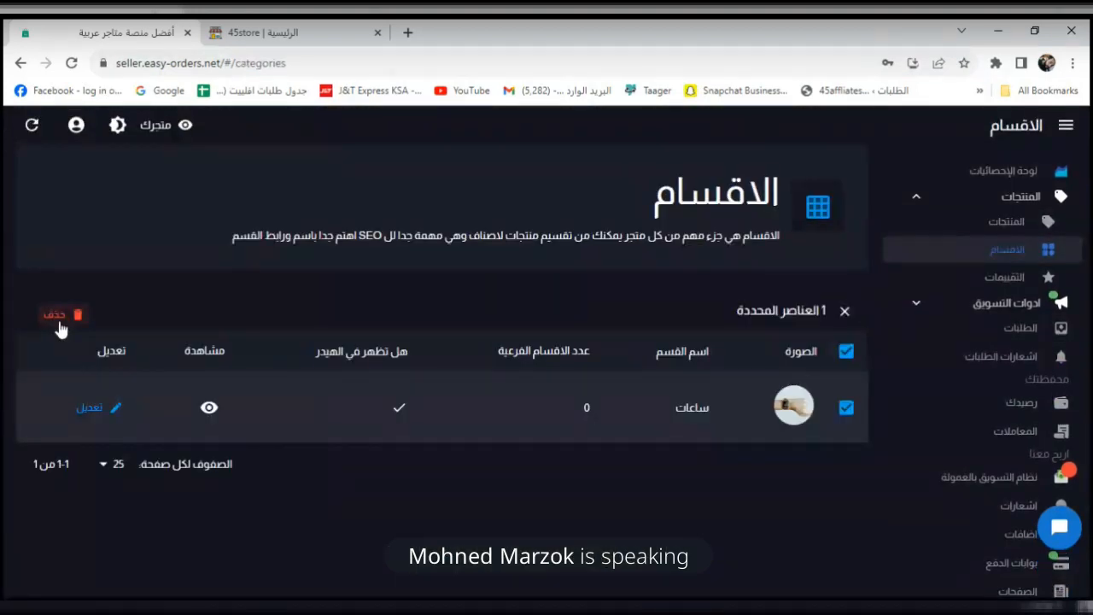
pyautogui.click(57, 315)
pyautogui.click(1003, 278)
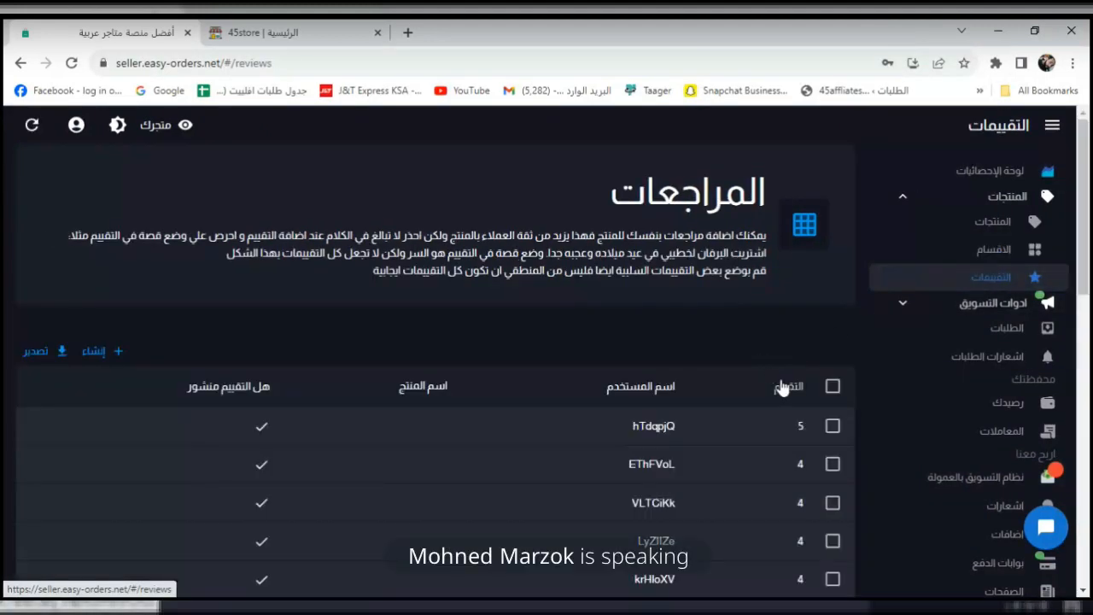
pyautogui.scroll(-2, 1088, 294)
pyautogui.scroll(-1, 1088, 295)
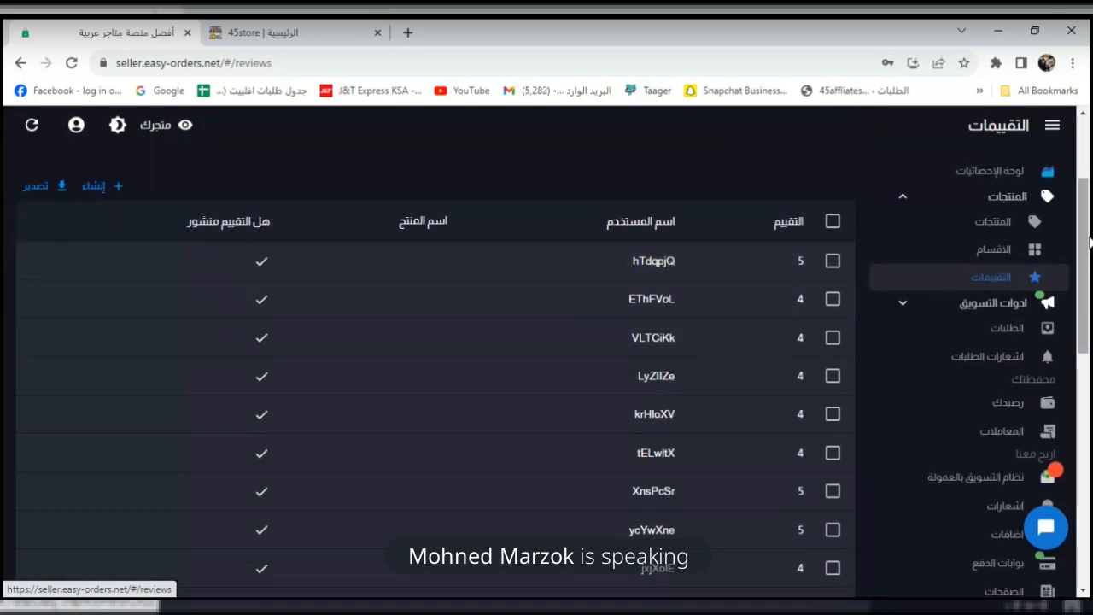
pyautogui.scroll(2, 1089, 242)
pyautogui.click(314, 34)
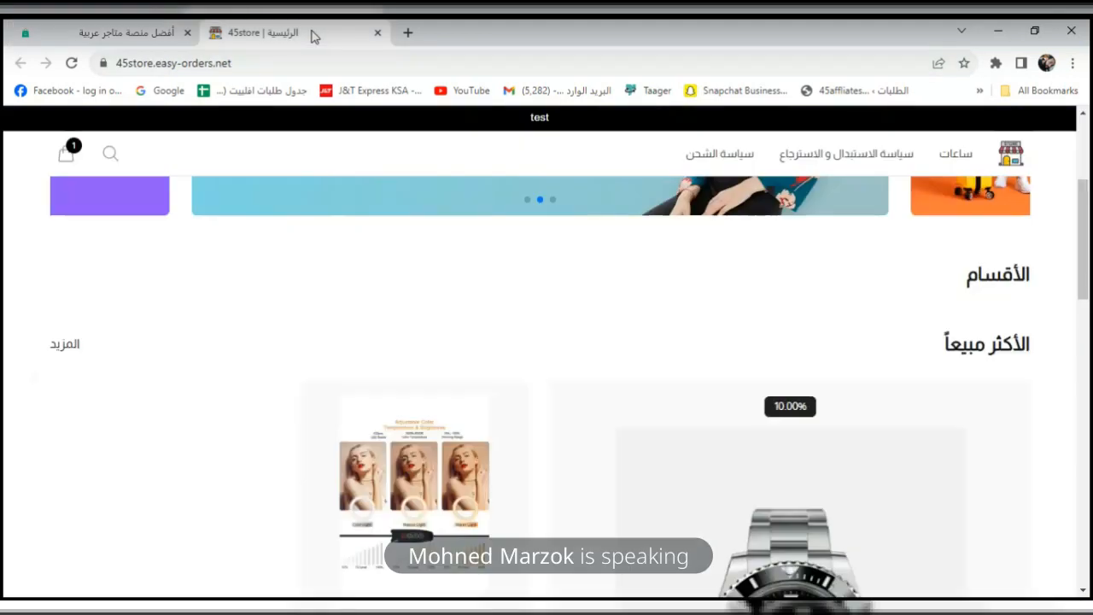
pyautogui.click(72, 63)
pyautogui.moveTo(1089, 234); pyautogui.dragTo(1089, 306)
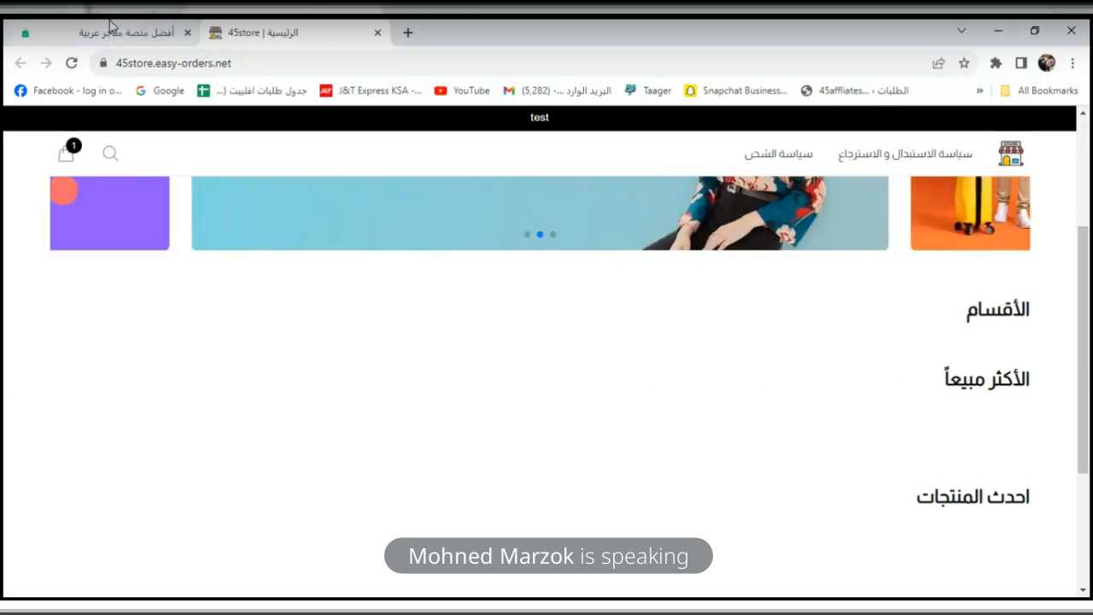
pyautogui.click(129, 32)
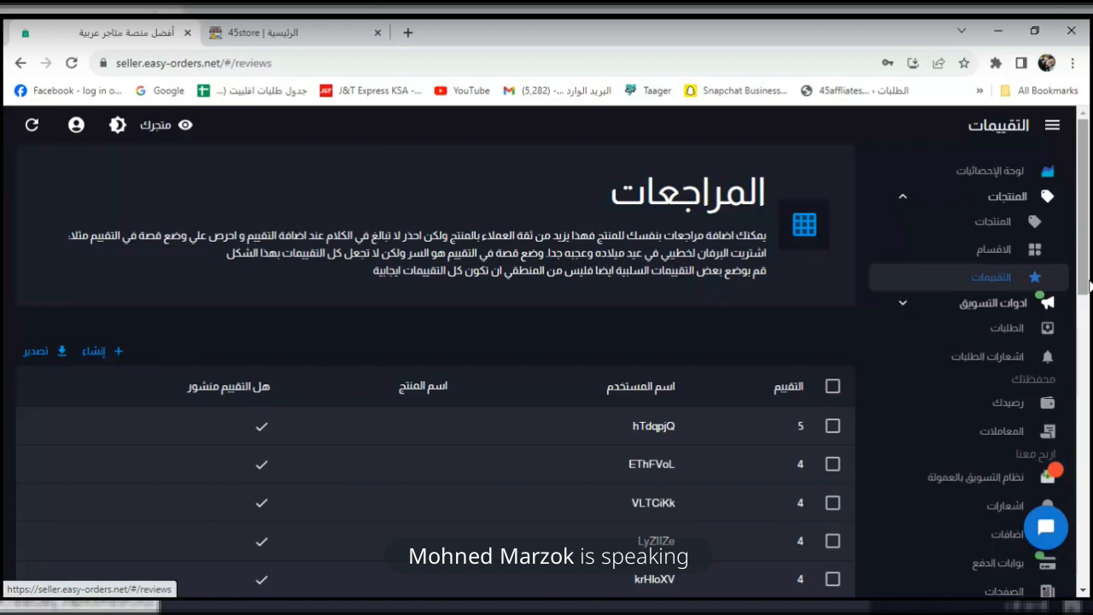
pyautogui.click(292, 30)
pyautogui.scroll(3, 1063, 188)
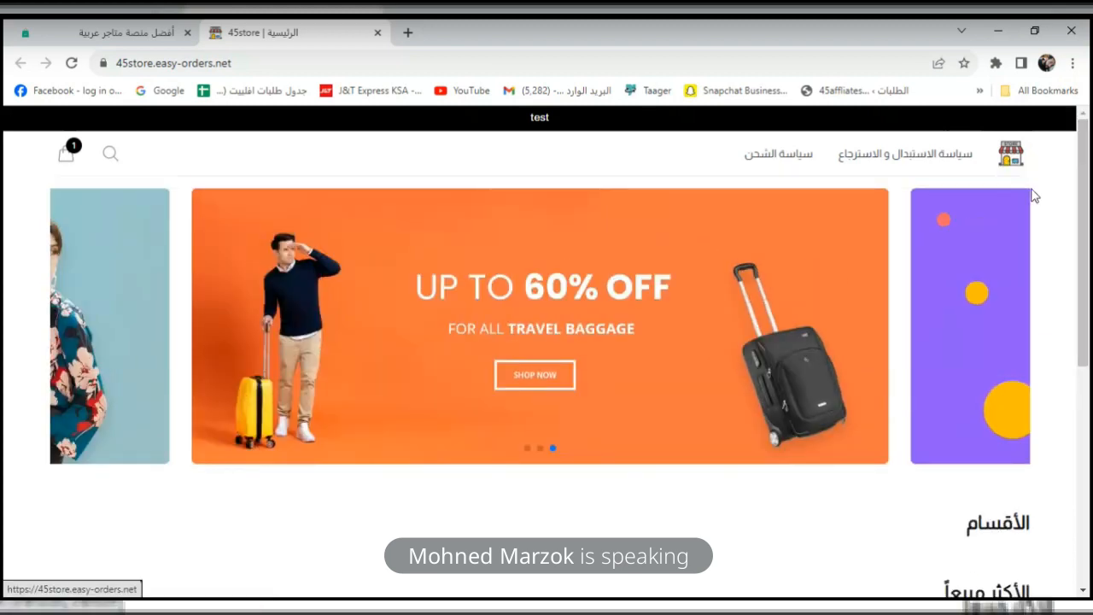
pyautogui.scroll(-3, 1015, 309)
pyautogui.moveTo(1084, 341); pyautogui.dragTo(851, 102)
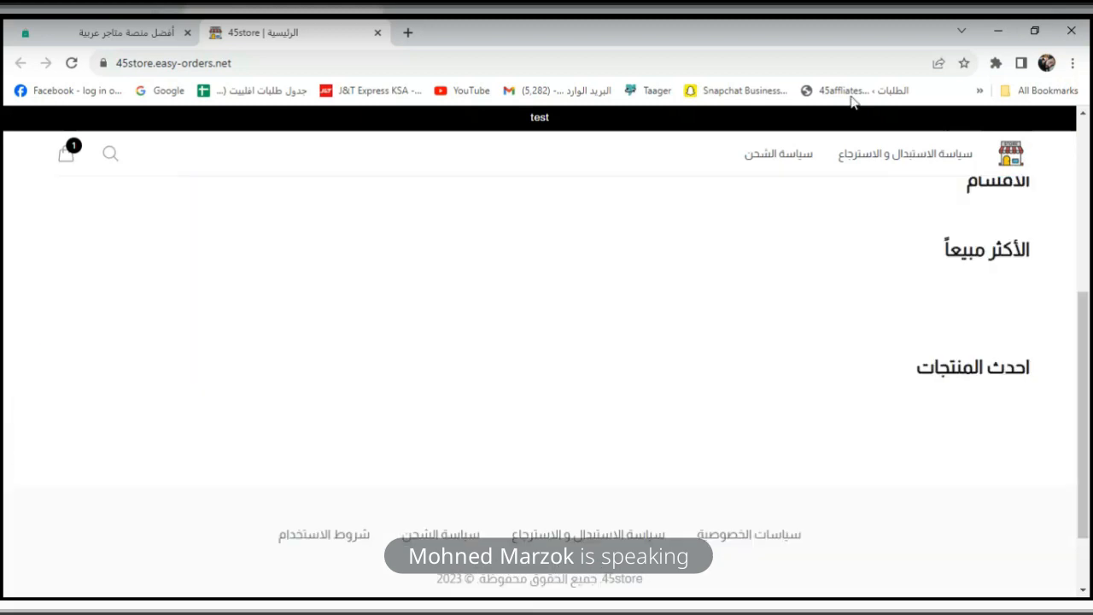
pyautogui.click(134, 40)
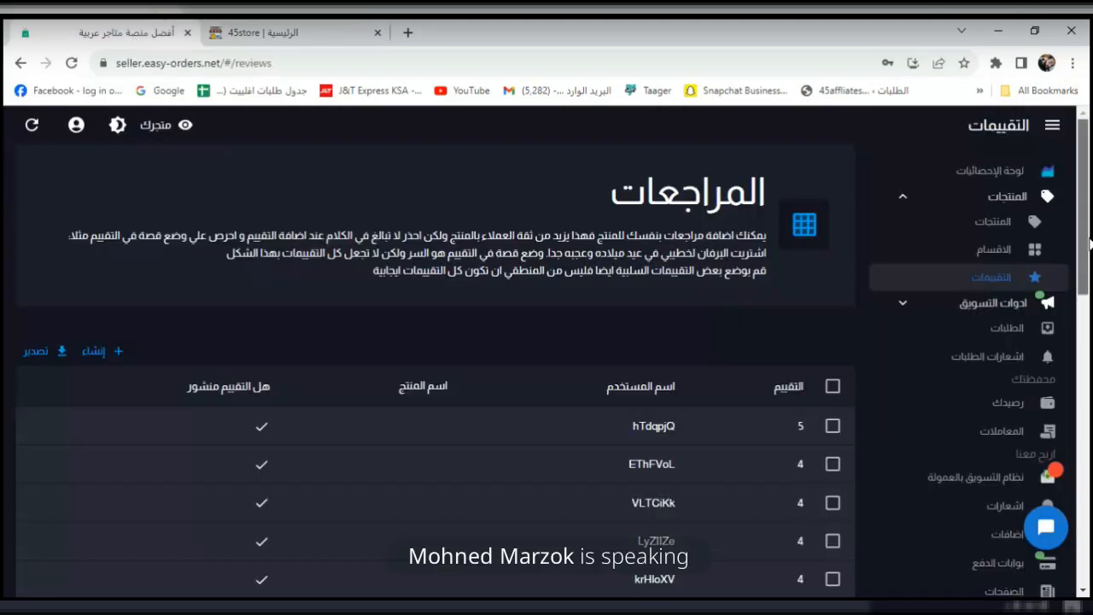
# Collapse Products, expand platform linking and open the Jamaykaa integration settings page.
pyautogui.scroll(-1, 1089, 248)
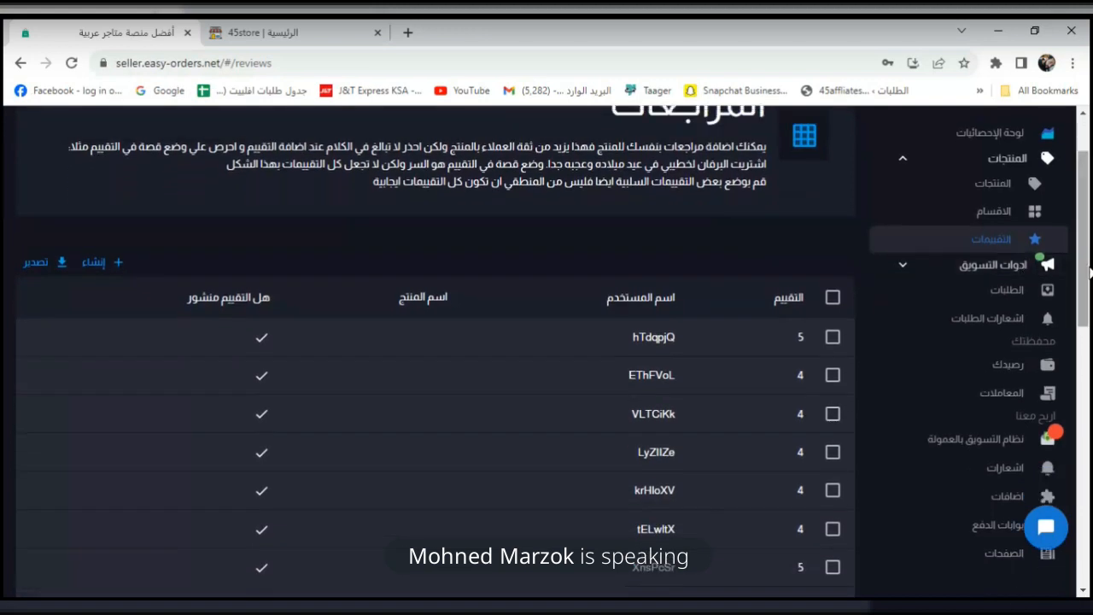
pyautogui.scroll(-3, 1090, 271)
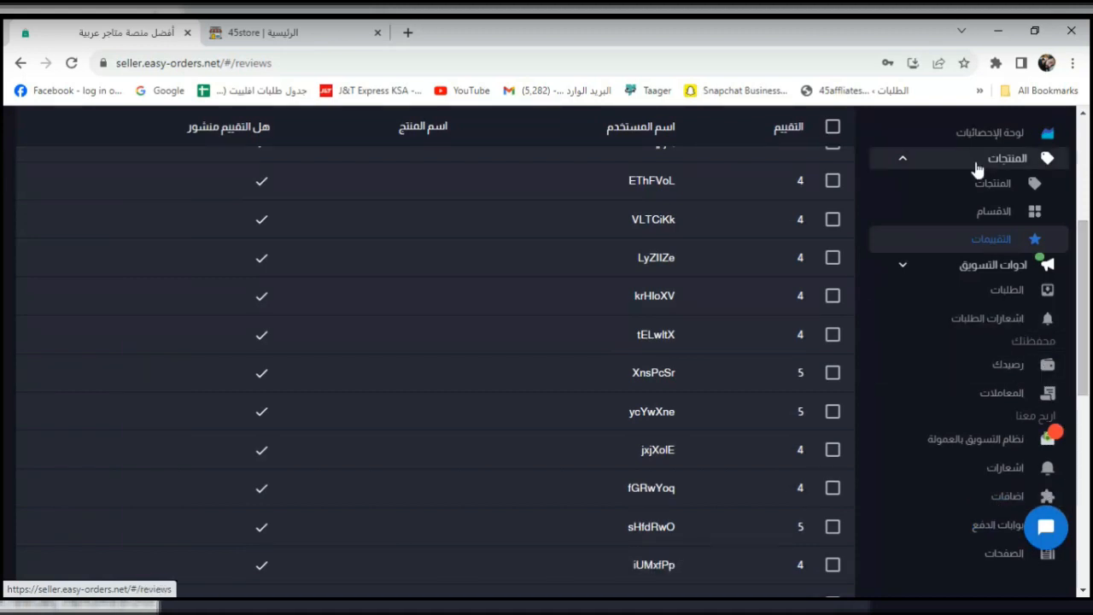
pyautogui.click(905, 160)
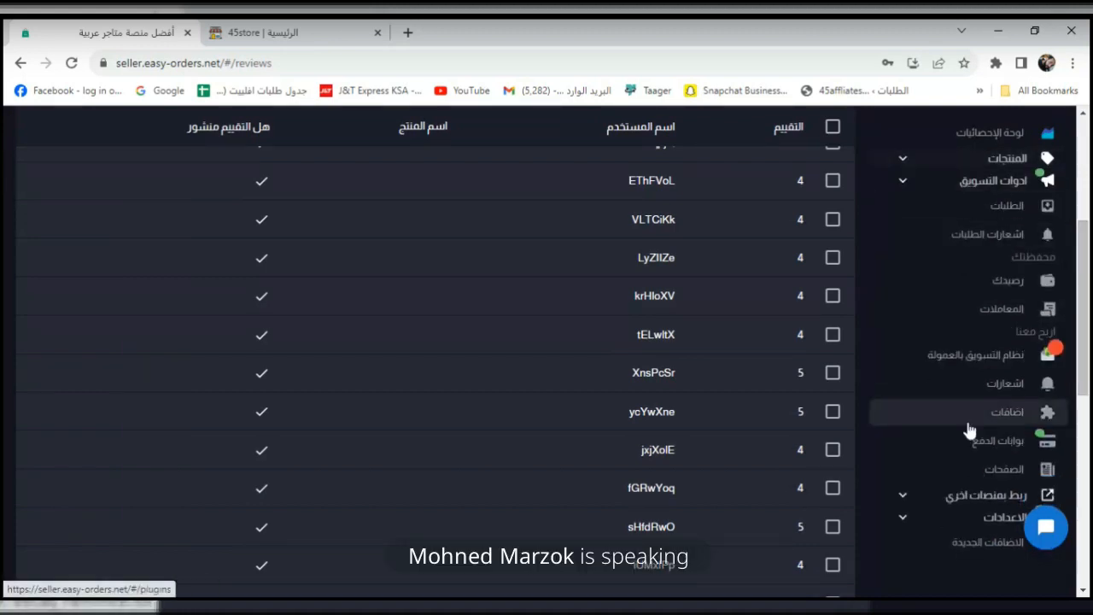
pyautogui.click(920, 499)
pyautogui.scroll(-3, 1088, 335)
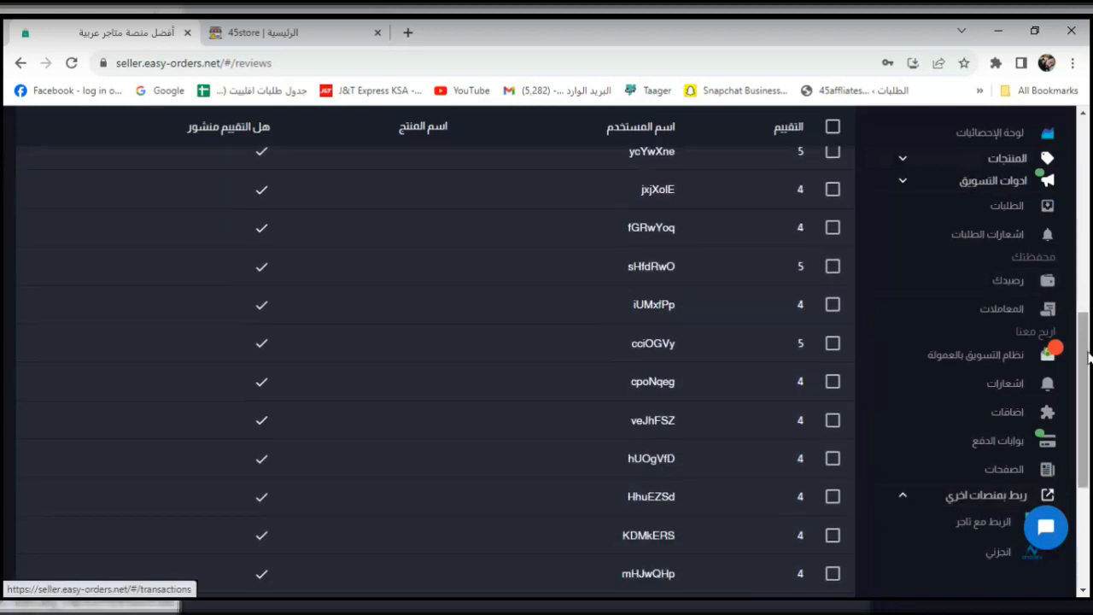
pyautogui.scroll(4, 1088, 357)
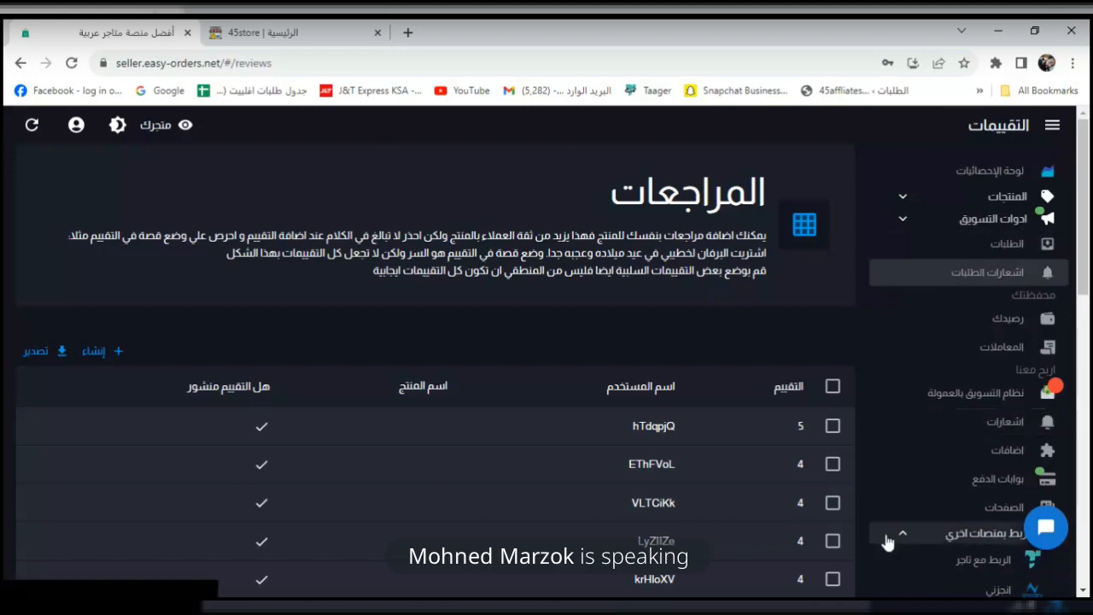
pyautogui.scroll(-2, 888, 534)
pyautogui.scroll(-3, 974, 451)
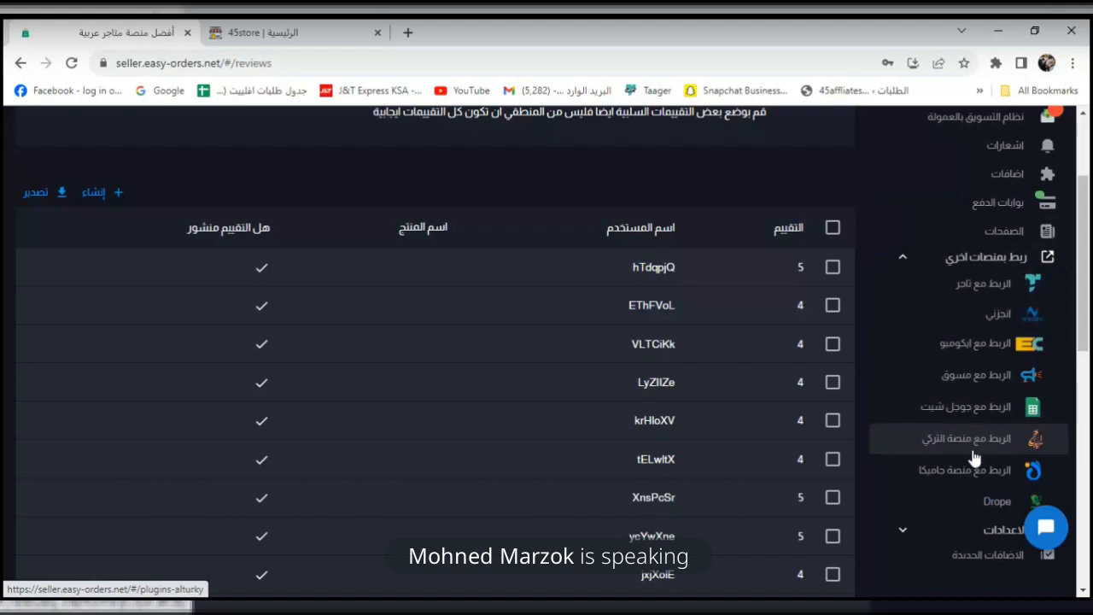
pyautogui.scroll(-2, 980, 431)
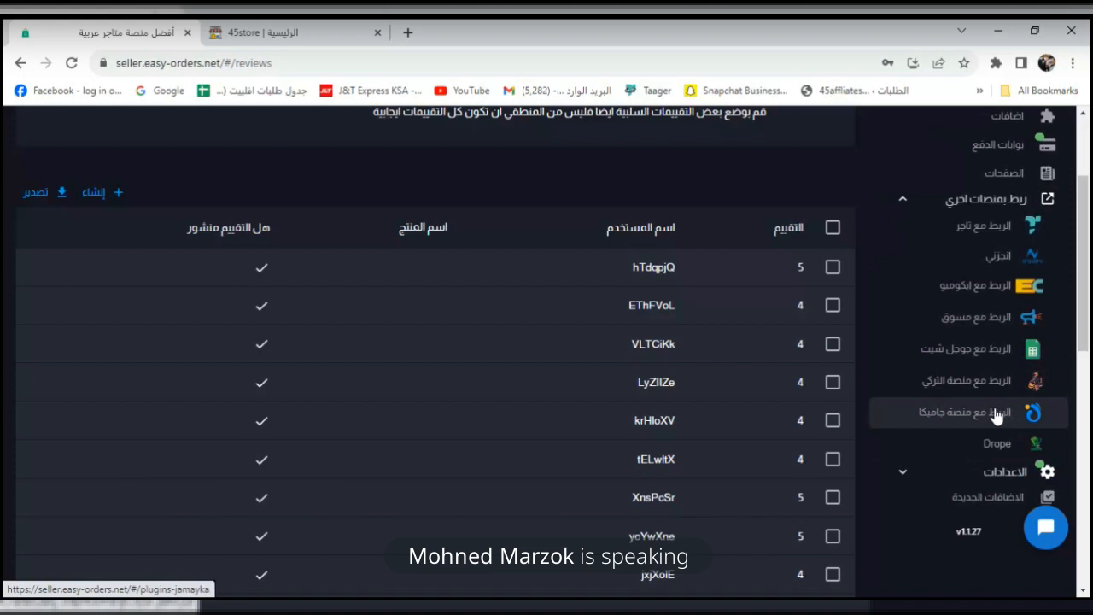
pyautogui.click(997, 414)
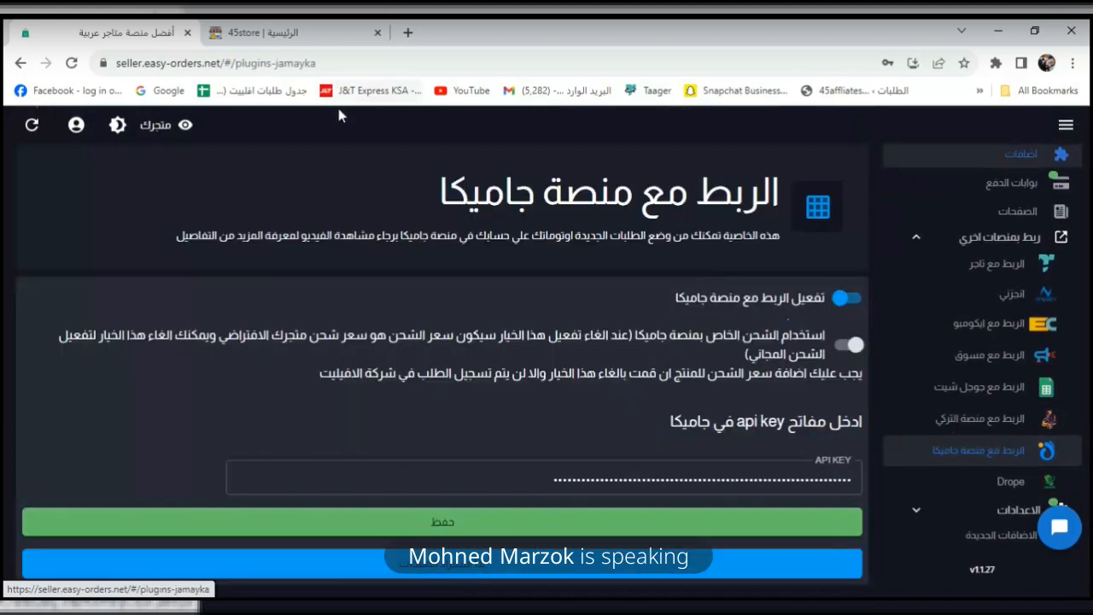
# Visit the Jamaykaa website in a new tab and go to its marketer login page.
pyautogui.click(407, 32)
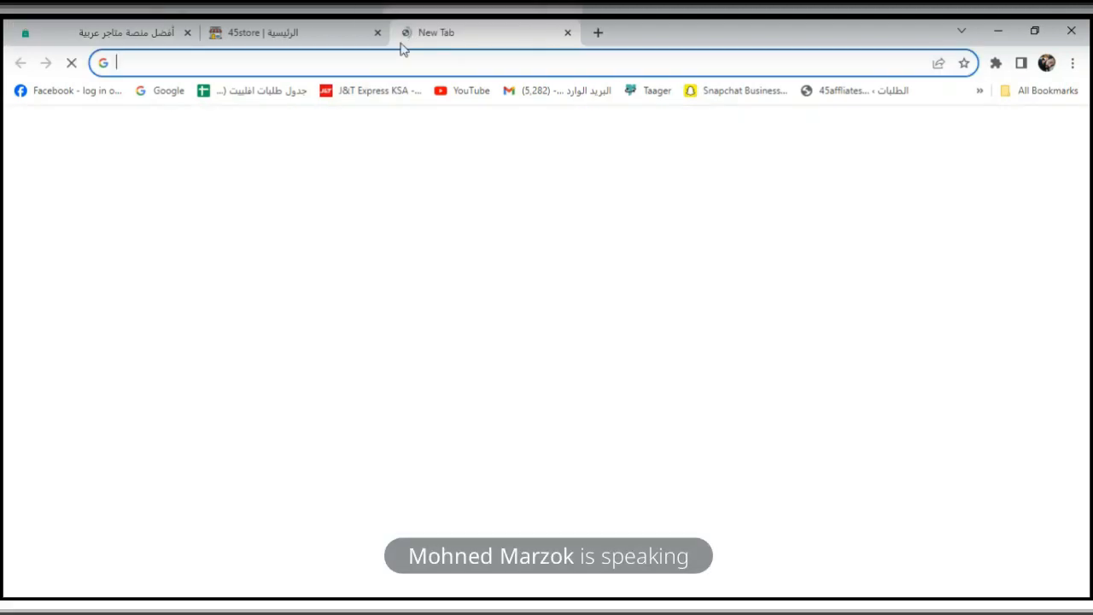
pyautogui.write('ja')
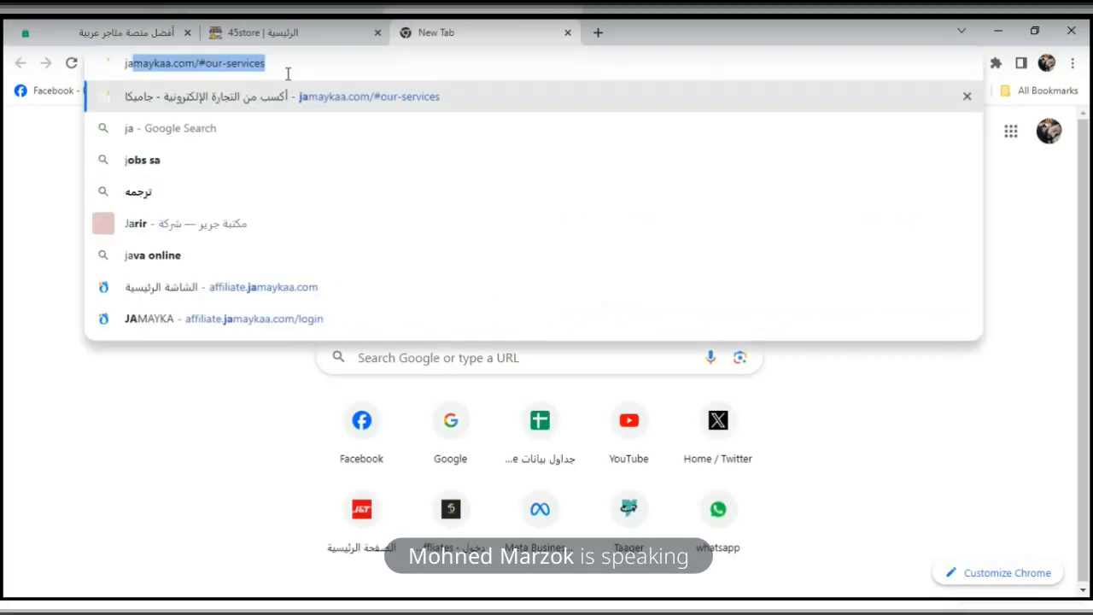
pyautogui.press('Return')
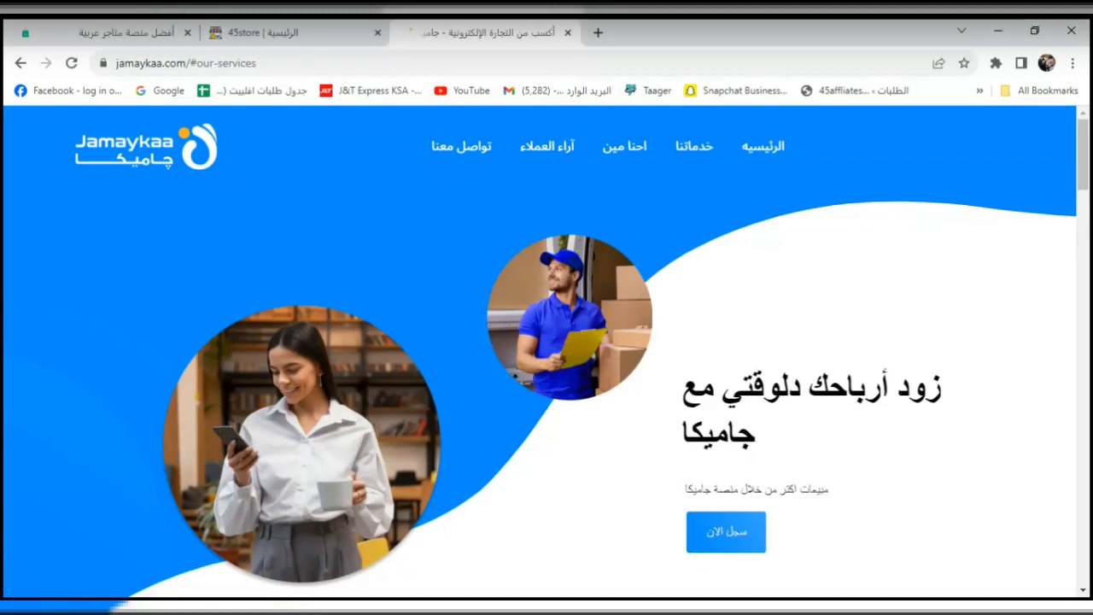
pyautogui.scroll(-20, 870, 464)
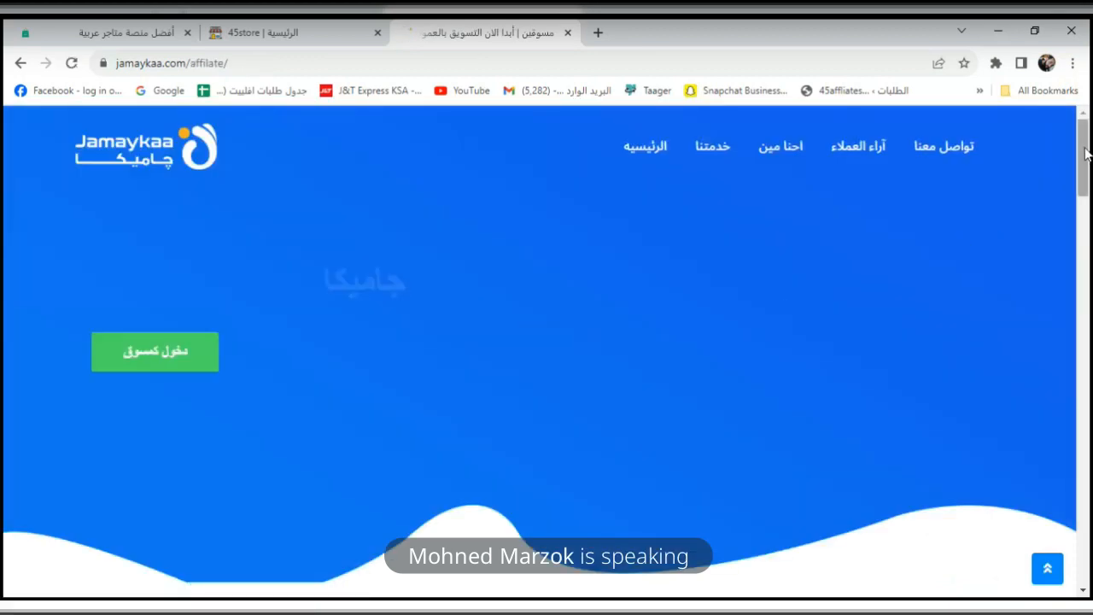
pyautogui.scroll(-2, 1086, 153)
pyautogui.scroll(2, 1085, 173)
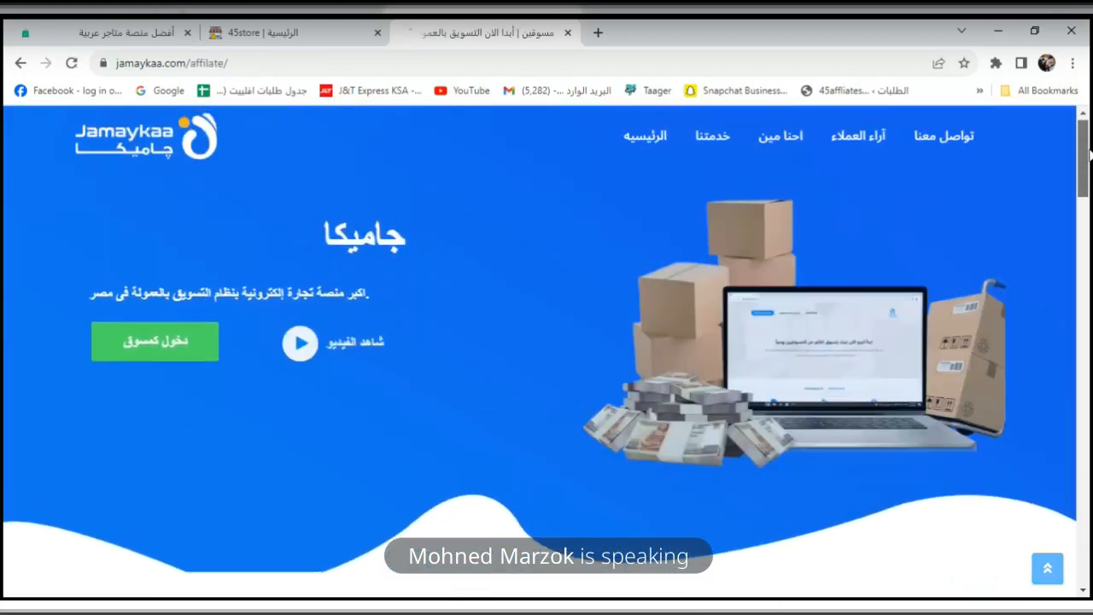
pyautogui.click(176, 353)
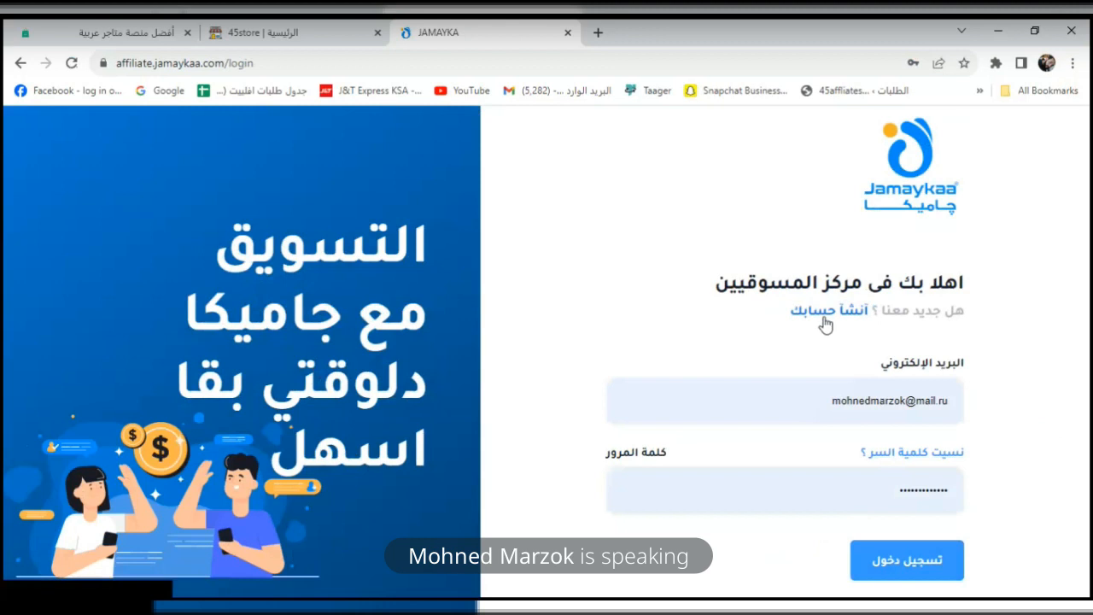
# Log in as the marketer and bring up the Jamaykaa products catalogue.
pyautogui.click(877, 565)
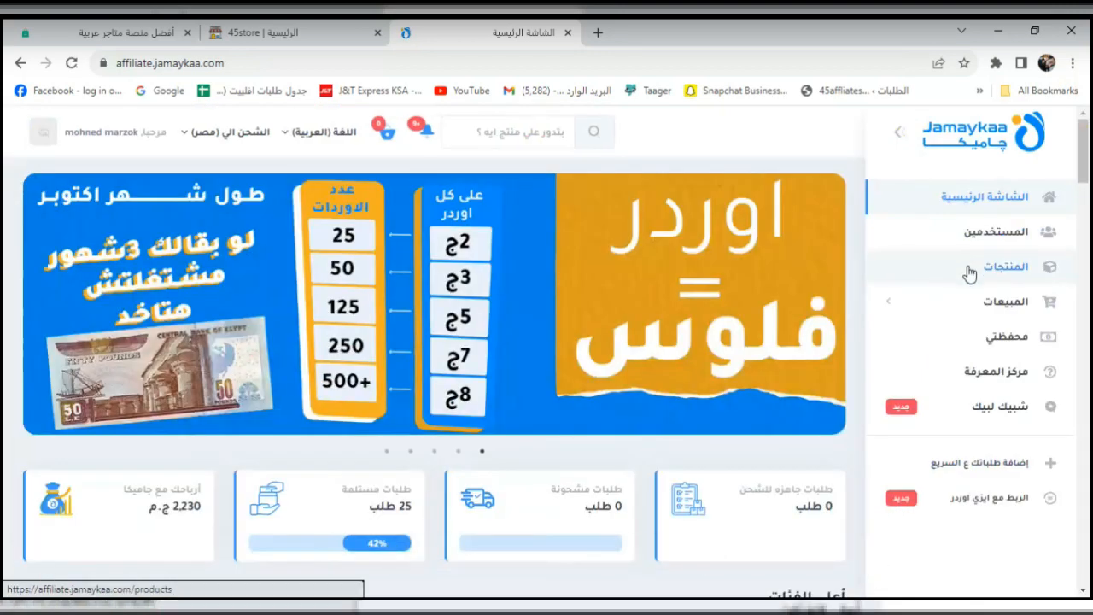
pyautogui.click(969, 274)
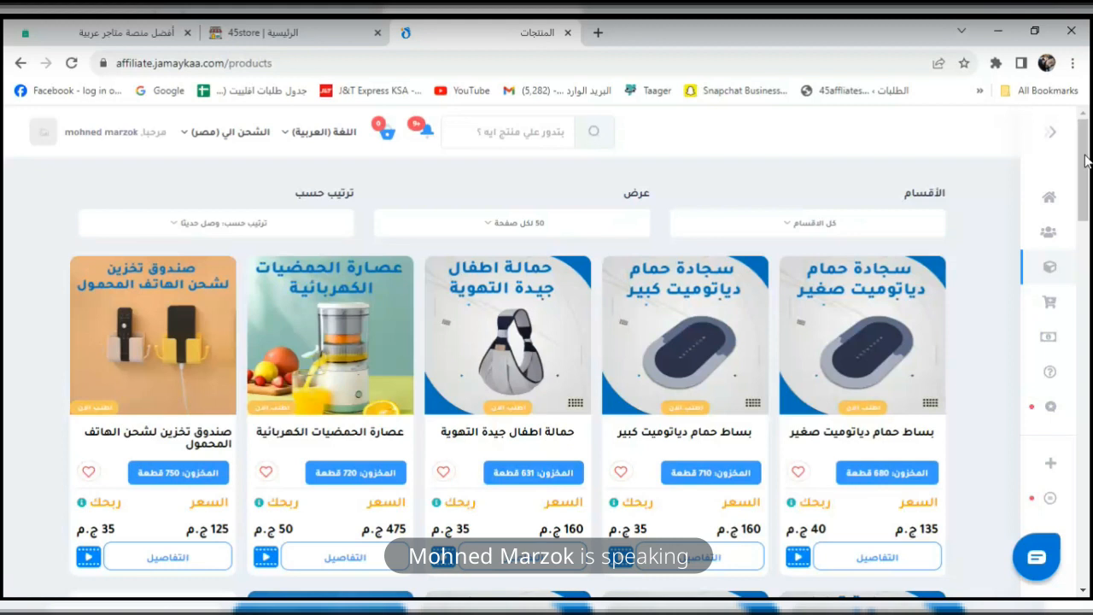
pyautogui.moveTo(1086, 160); pyautogui.dragTo(1086, 178)
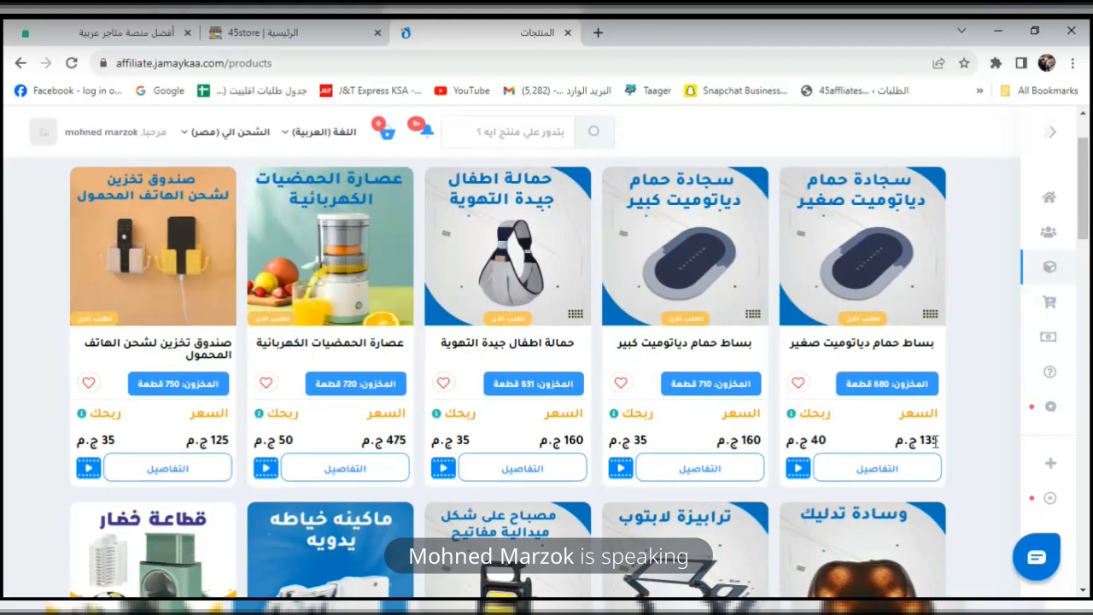
# Check the small bath mat's 135 price and 40 profit in the catalogue.
pyautogui.doubleClick(820, 439)
pyautogui.click(957, 432)
pyautogui.doubleClick(930, 440)
pyautogui.click(820, 440)
pyautogui.moveTo(1088, 204); pyautogui.dragTo(1088, 234)
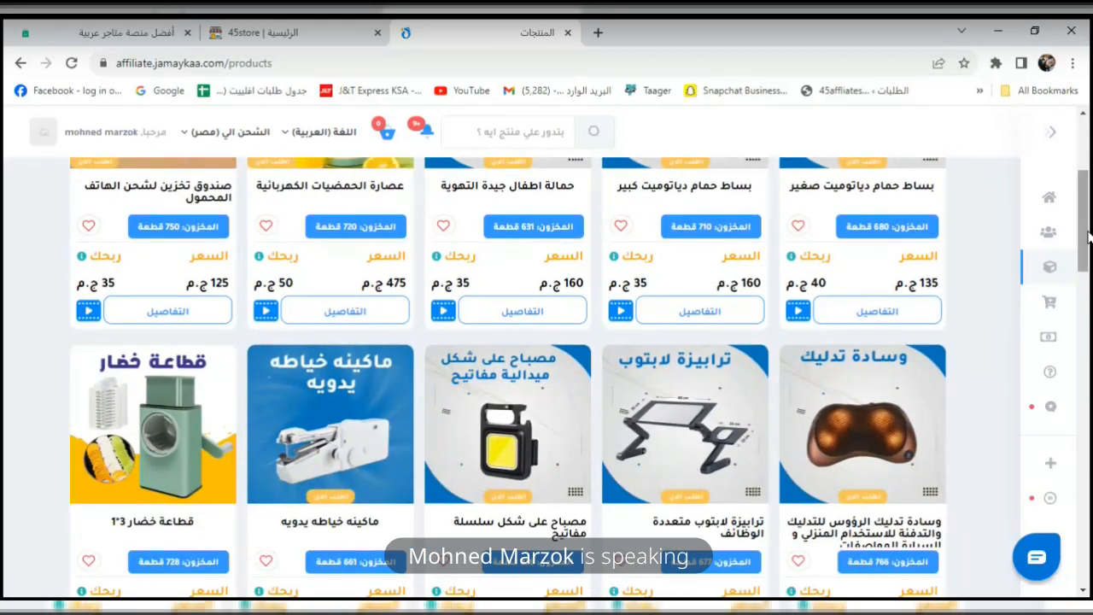
pyautogui.moveTo(1088, 234); pyautogui.dragTo(1088, 181)
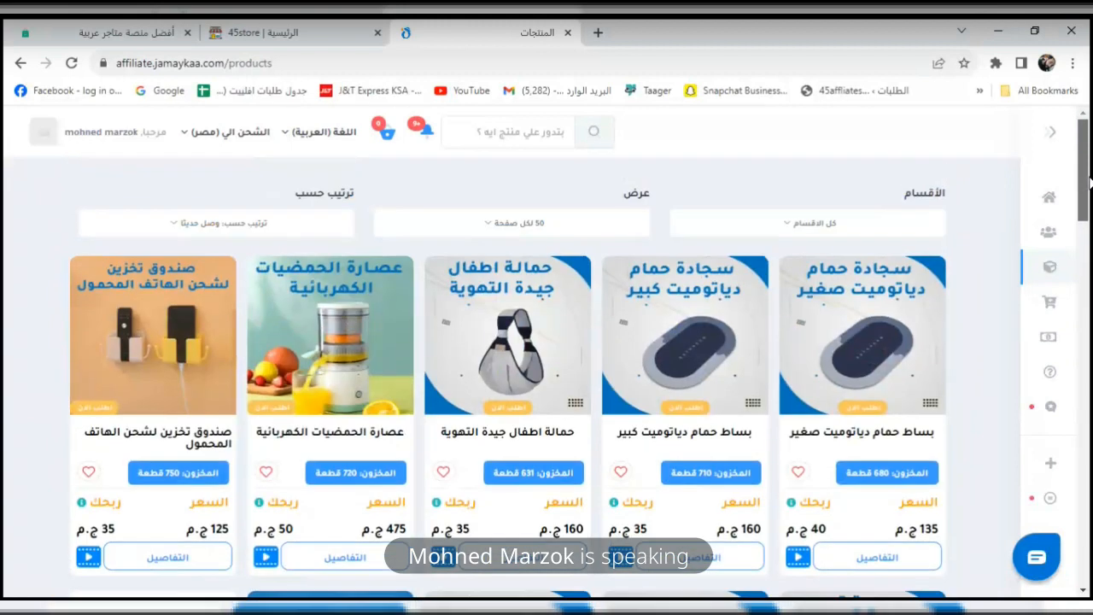
# Filter to الالكترونيات والموبايلات and view the AirPods Pro product details (350 EGP).
pyautogui.click(806, 224)
pyautogui.click(750, 306)
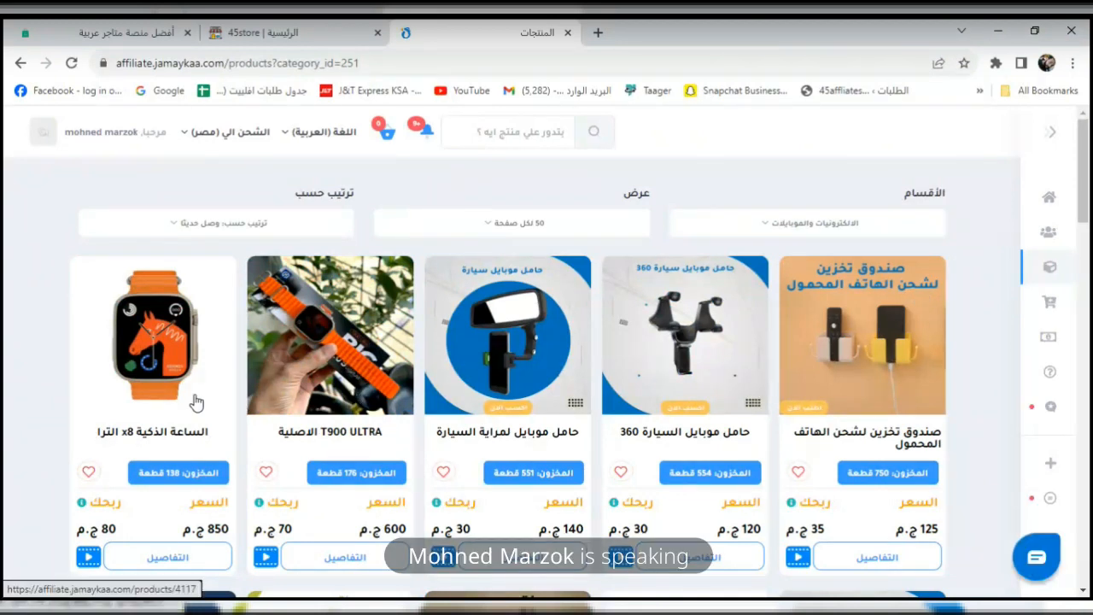
pyautogui.scroll(-3, 1084, 239)
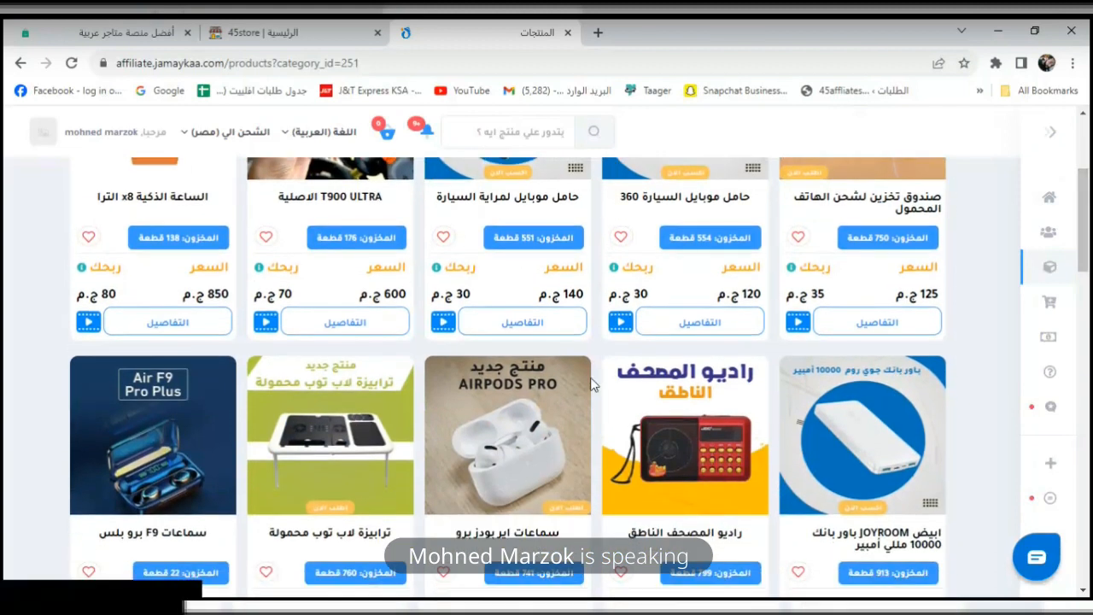
pyautogui.click(515, 417)
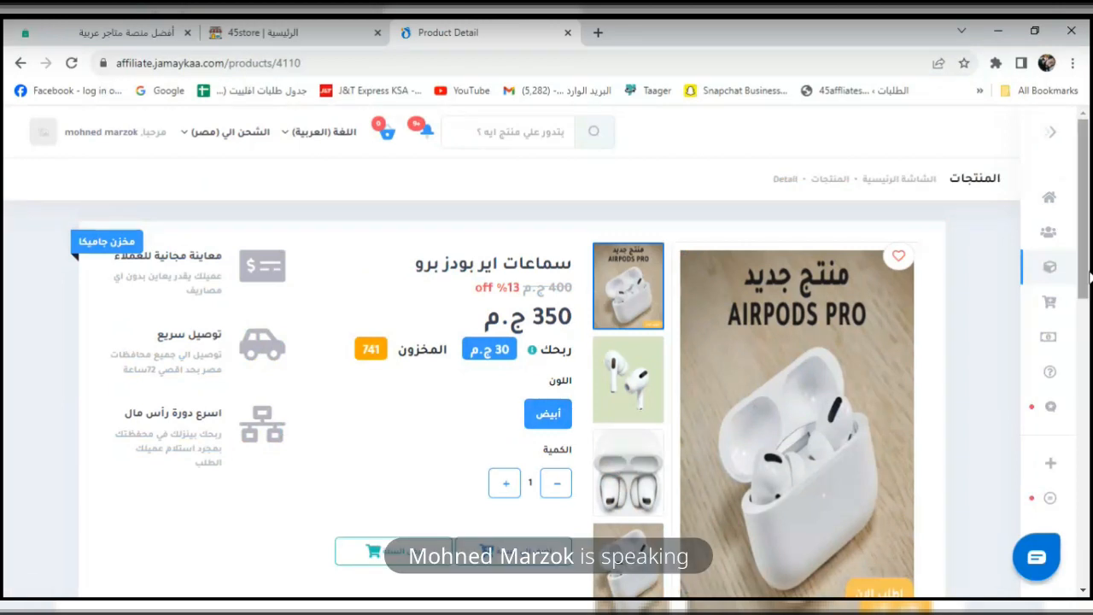
pyautogui.scroll(-3, 1086, 361)
pyautogui.moveTo(1086, 361); pyautogui.dragTo(1087, 266)
# Switch the Jamaykaa link off in Easy Orders and clear its stored API key.
pyautogui.click(342, 32)
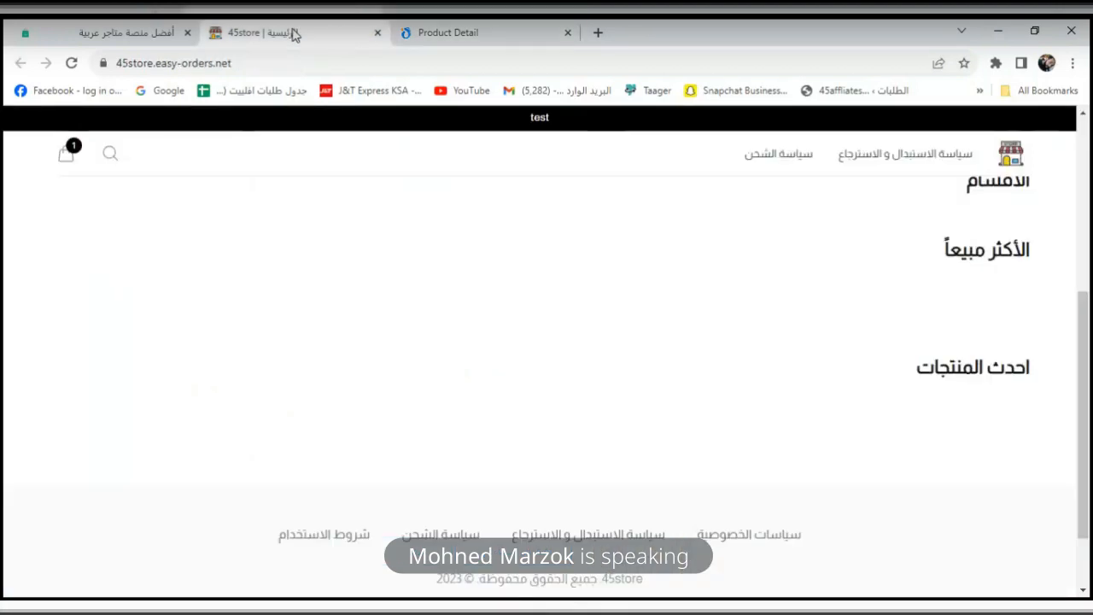
pyautogui.click(129, 33)
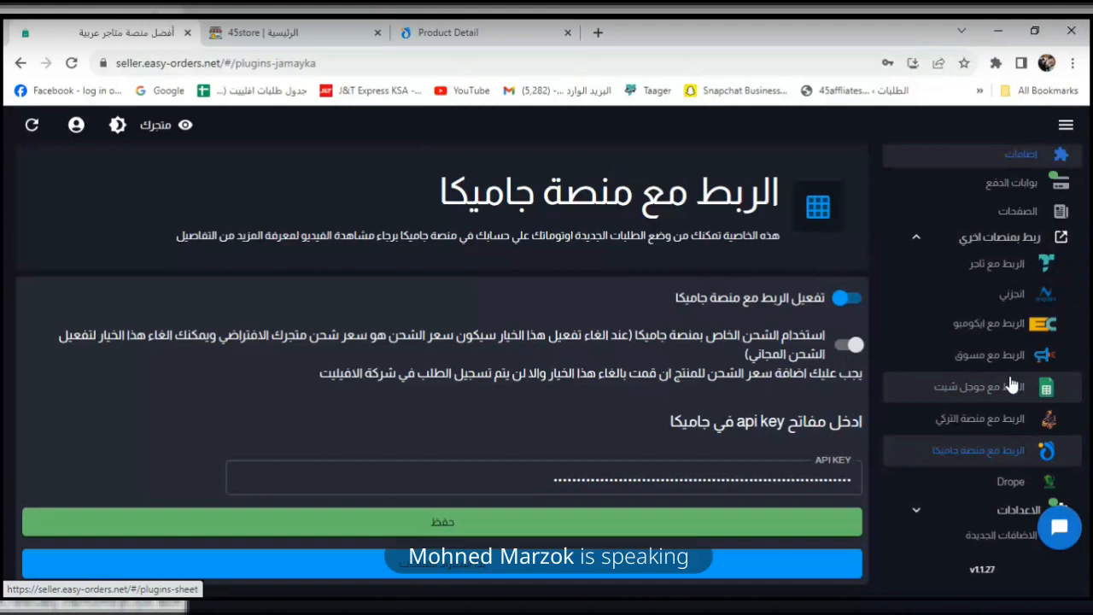
pyautogui.click(849, 301)
pyautogui.click(723, 486)
pyautogui.hotkey('ctrl', 'a')
pyautogui.press('BackSpace')
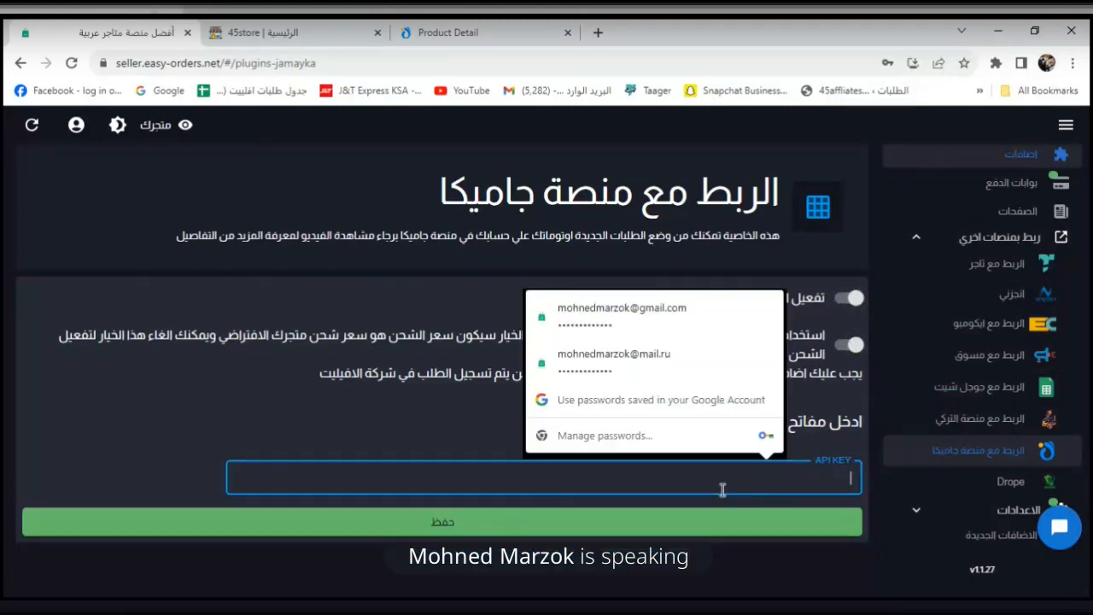
# Switch the Jamaykaa link back on, leaving the API key field empty.
pyautogui.click(446, 25)
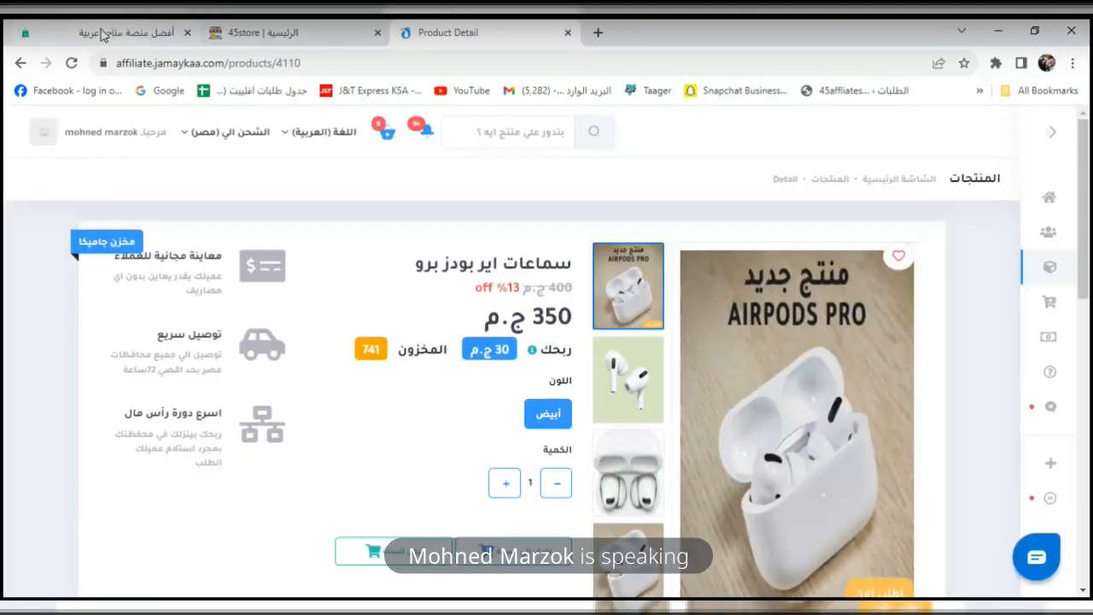
pyautogui.click(128, 32)
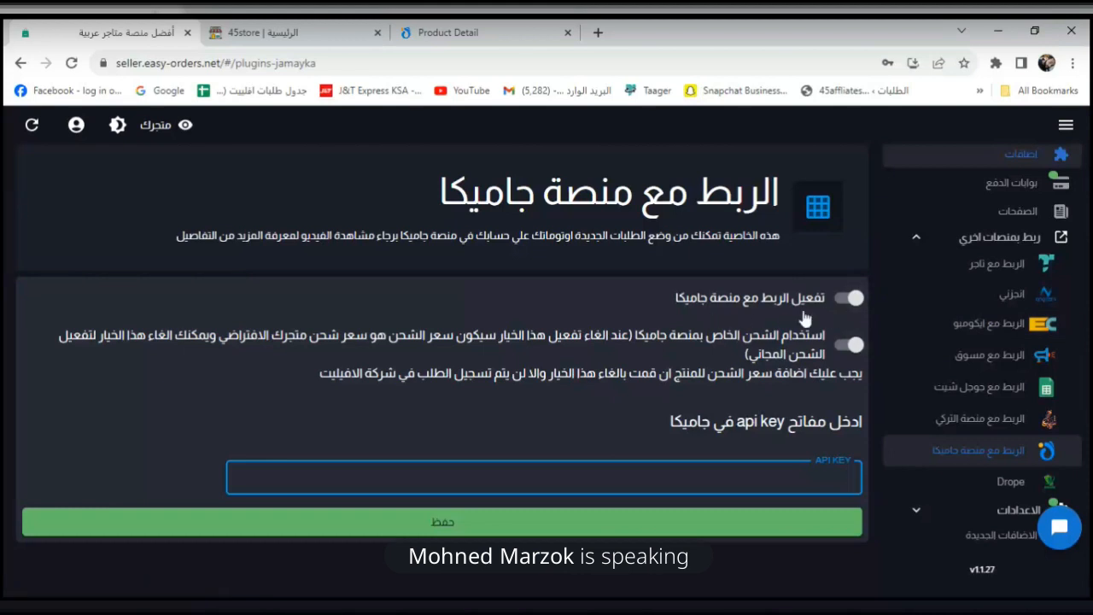
pyautogui.click(972, 453)
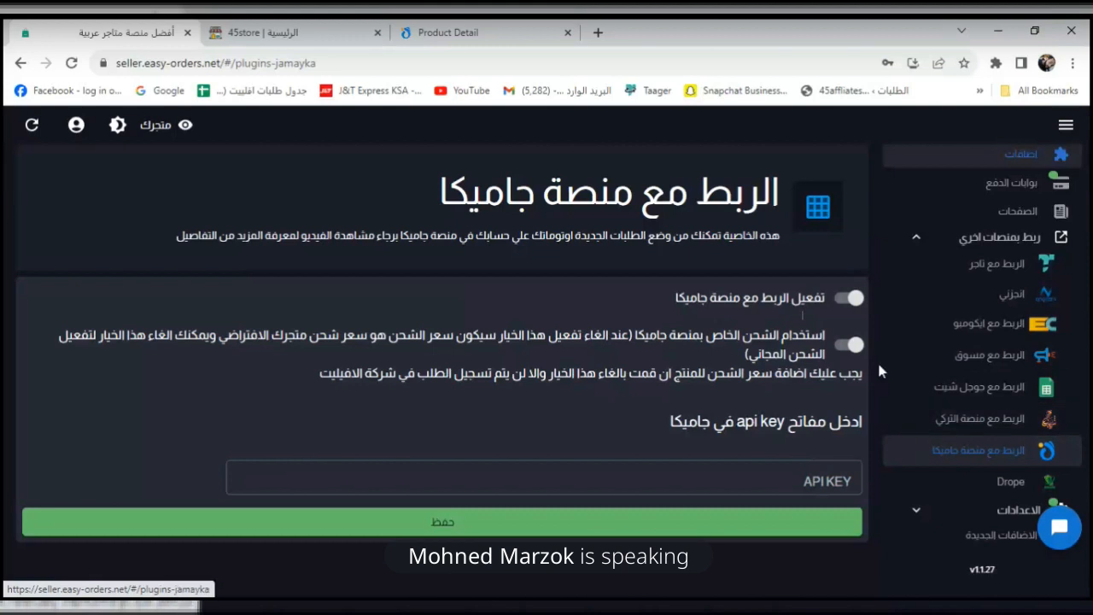
pyautogui.click(843, 298)
pyautogui.click(805, 478)
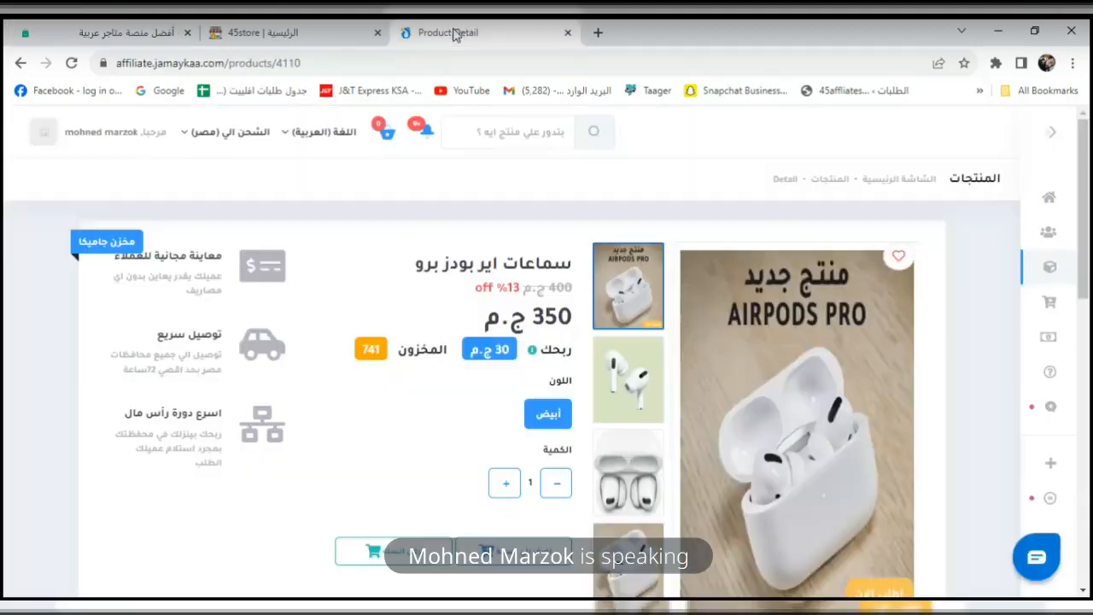
pyautogui.click(452, 33)
# Generate an Easy Orders API key on the Jamaykaa product page and copy it.
pyautogui.moveTo(1084, 301); pyautogui.dragTo(1084, 331)
pyautogui.moveTo(1063, 433)
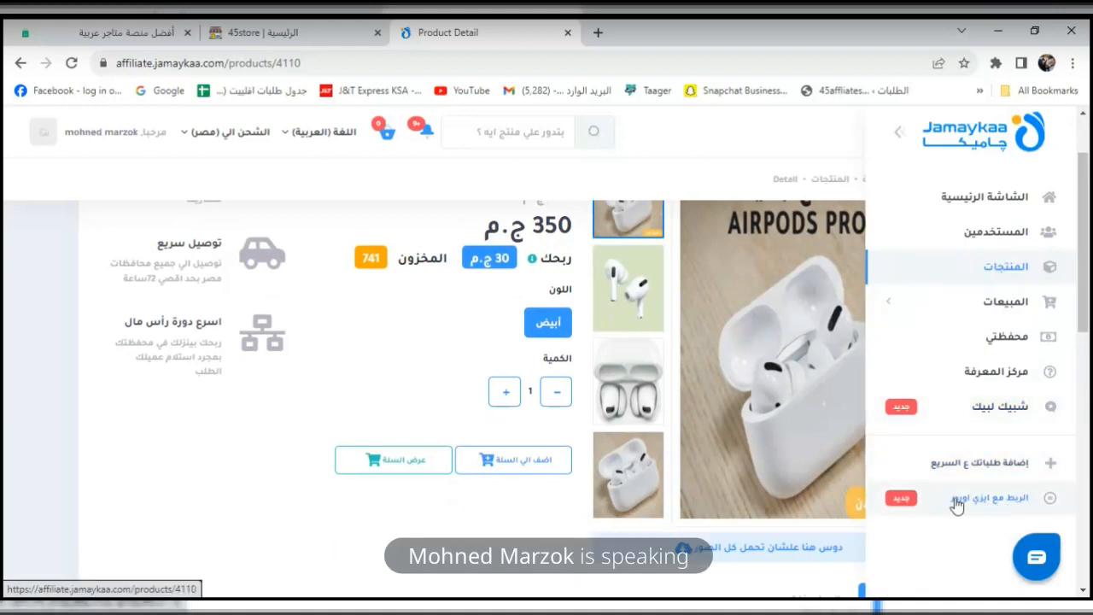
pyautogui.click(981, 508)
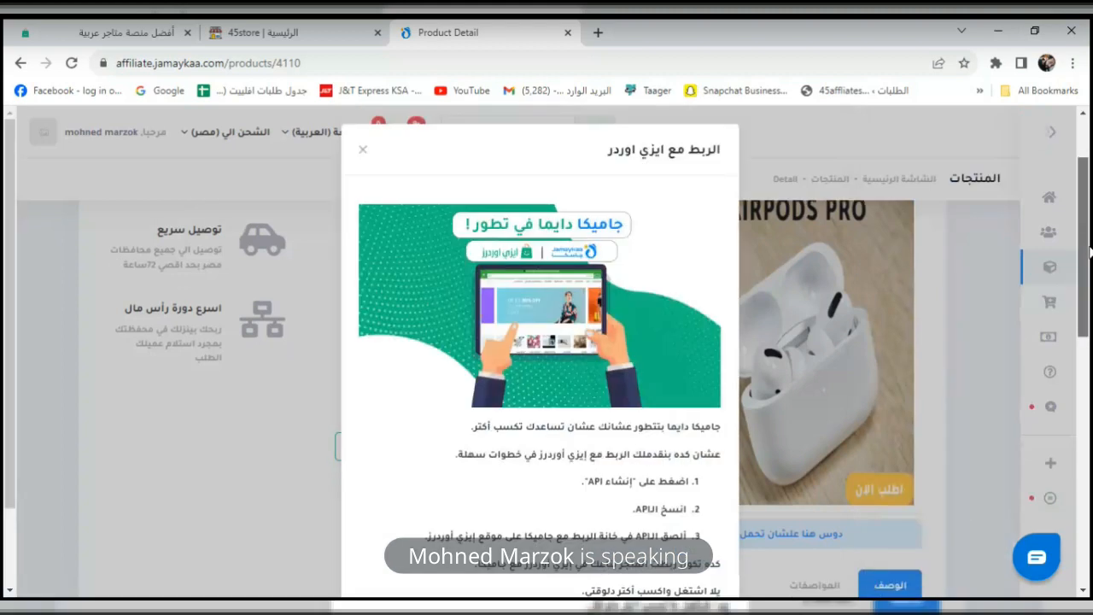
pyautogui.scroll(-2, 943, 371)
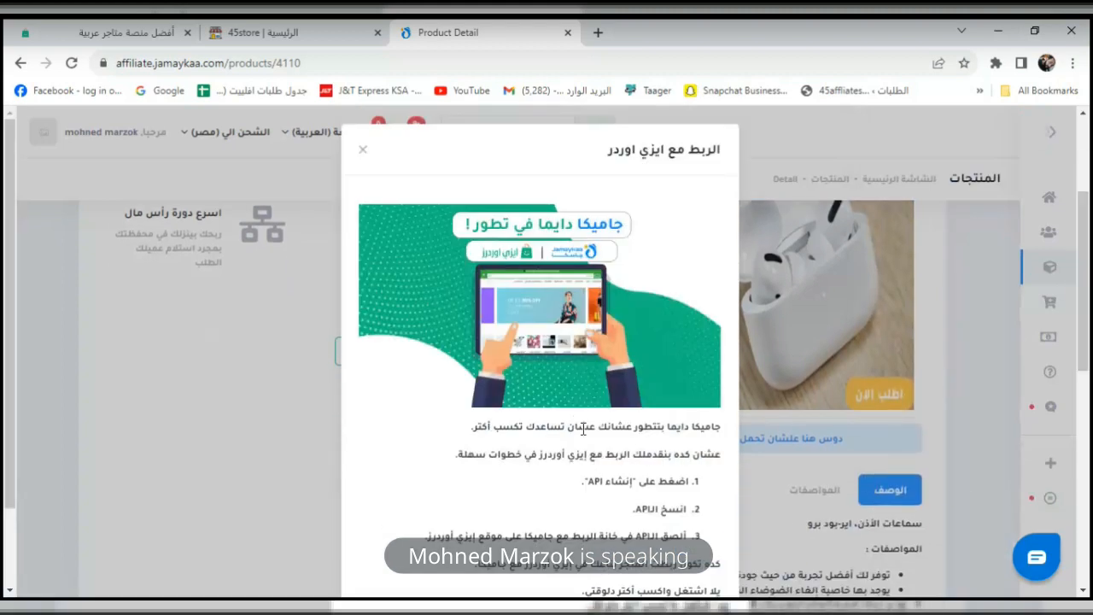
pyautogui.scroll(-1, 583, 429)
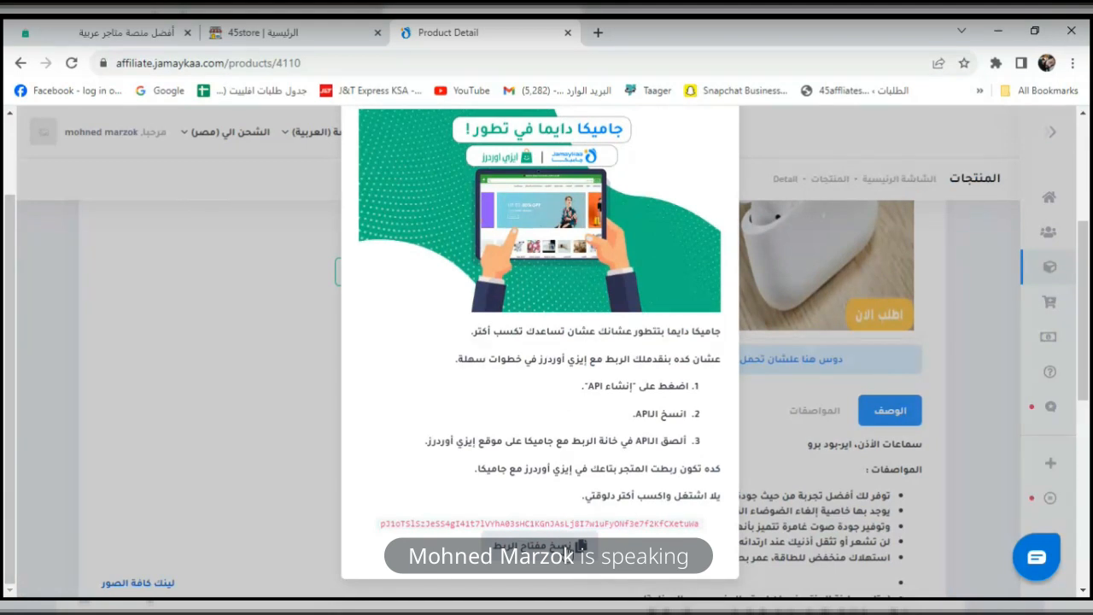
pyautogui.click(580, 545)
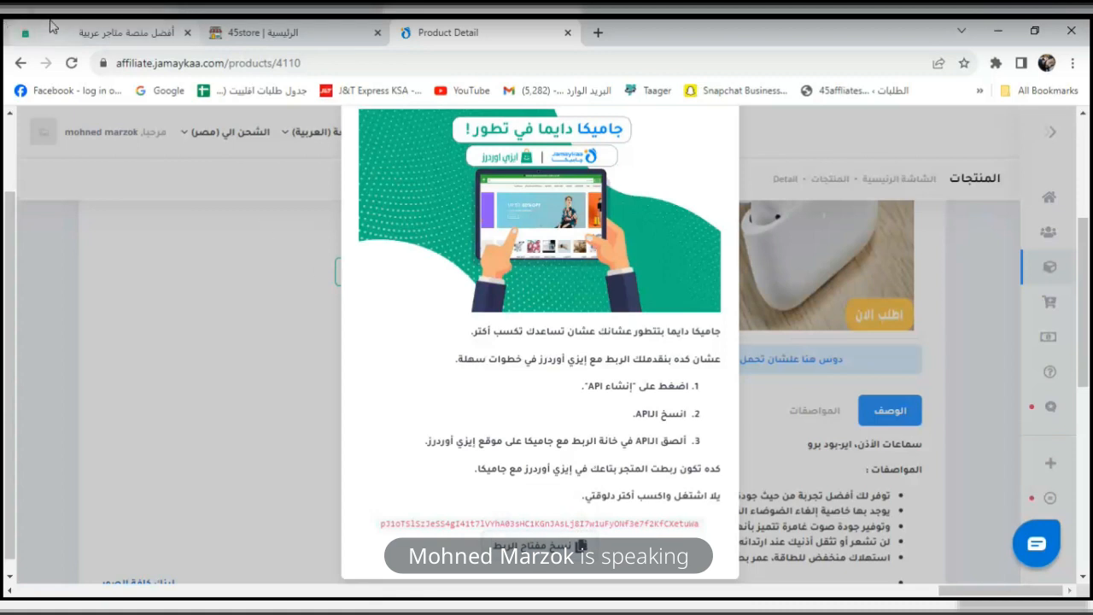
pyautogui.click(51, 29)
pyautogui.click(617, 474)
# Paste the copied key into the Jamaykaa API KEY field and save (حفظ).
pyautogui.hotkey('ctrl', 'v')
pyautogui.click(560, 535)
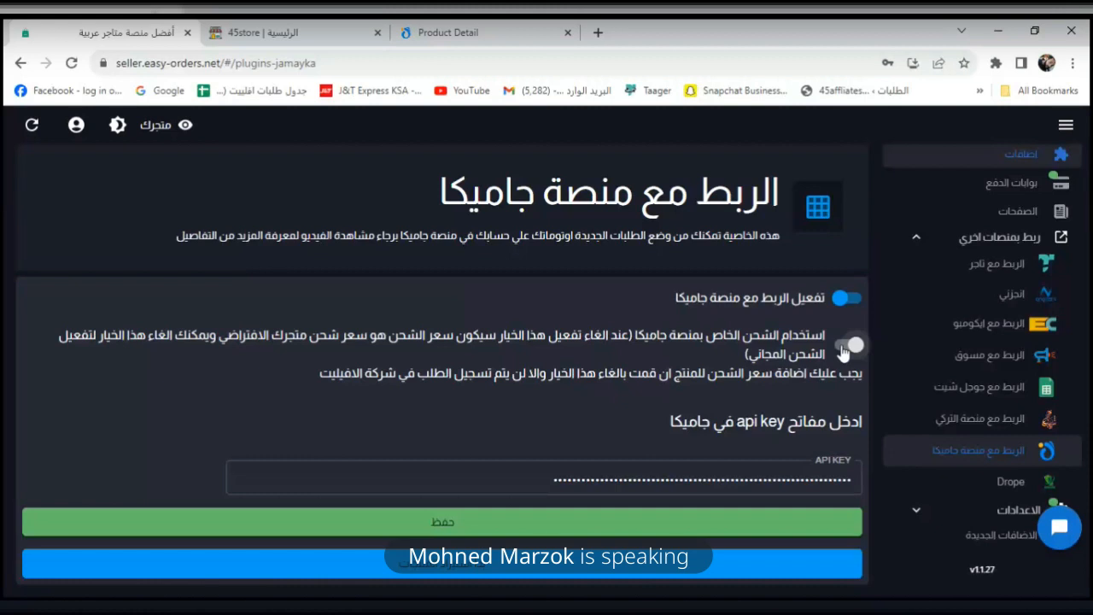
# Close the promo window covering the Jamaykaa AirPods Pro page.
pyautogui.click(448, 34)
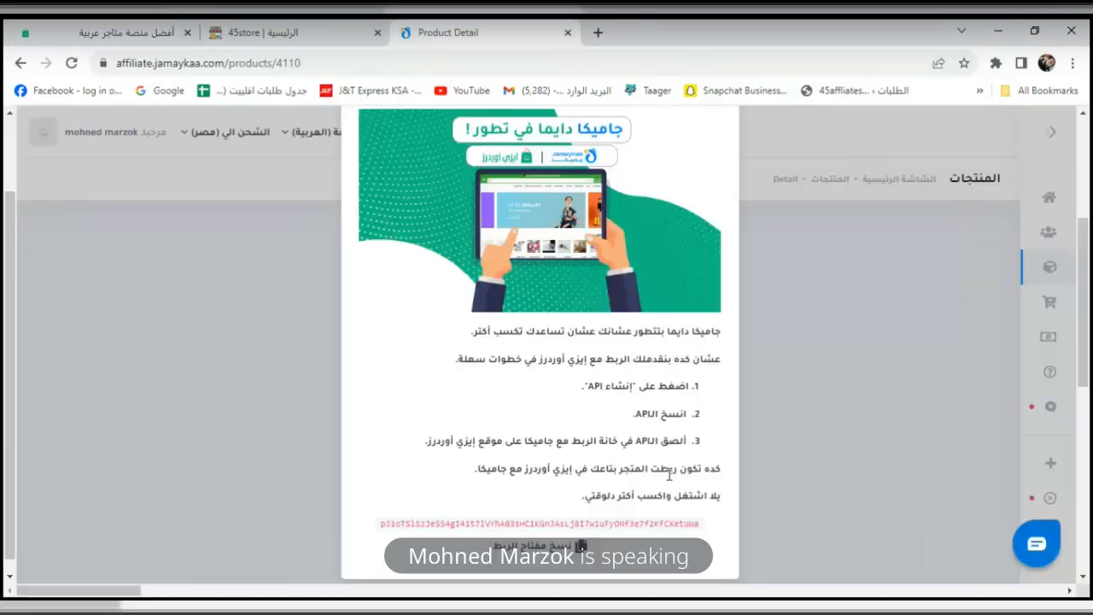
pyautogui.click(939, 444)
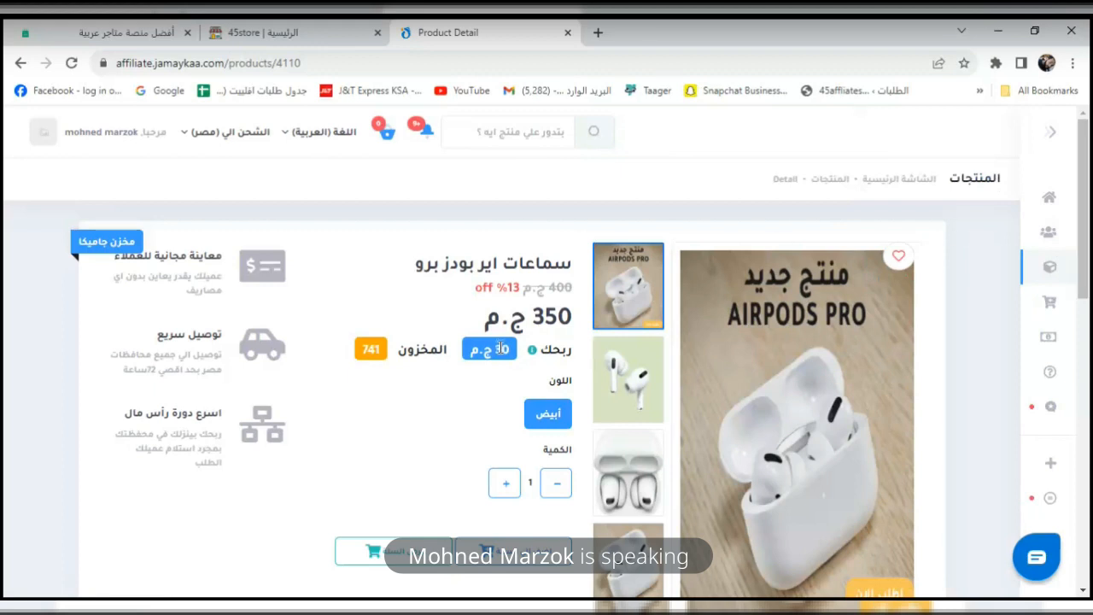
pyautogui.moveTo(1086, 229); pyautogui.dragTo(1087, 368)
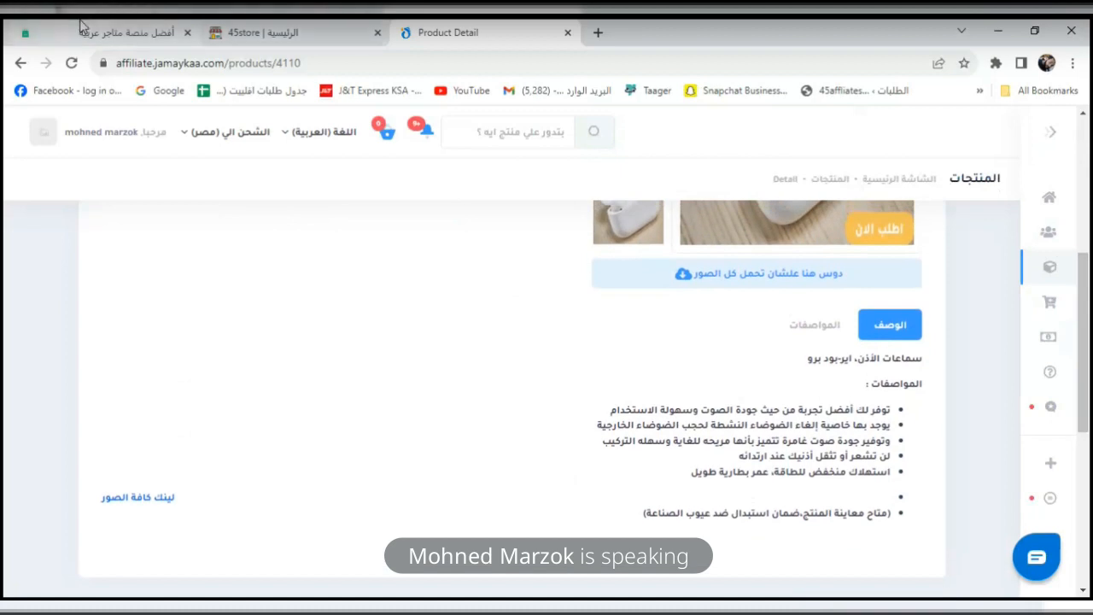
# Turn on the Jamaykaa shipping price option in Easy Orders' integration settings.
pyautogui.click(85, 30)
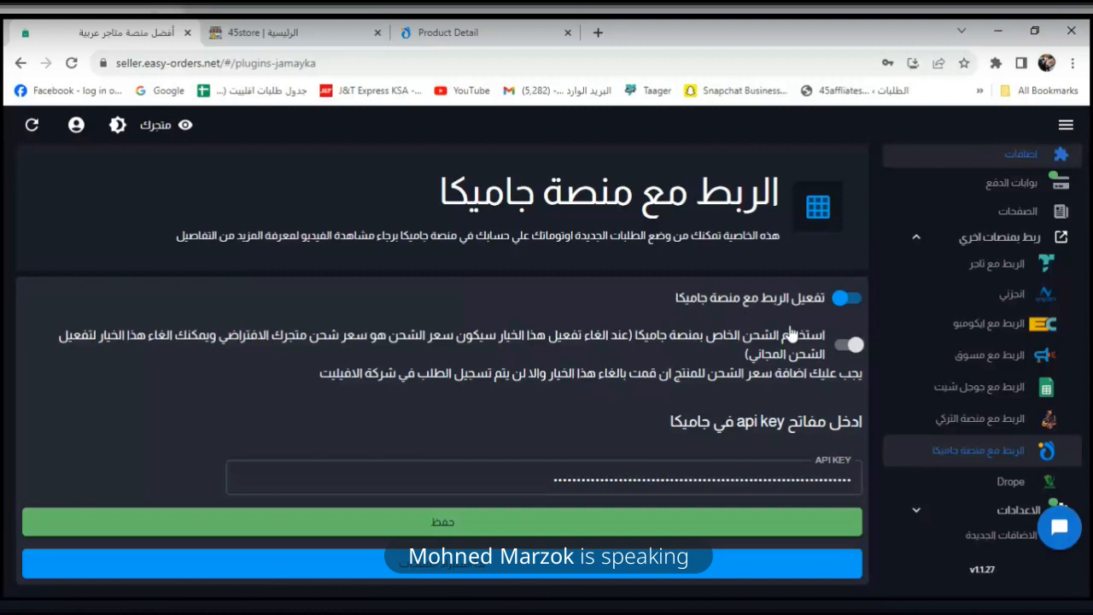
pyautogui.click(846, 346)
pyautogui.click(503, 39)
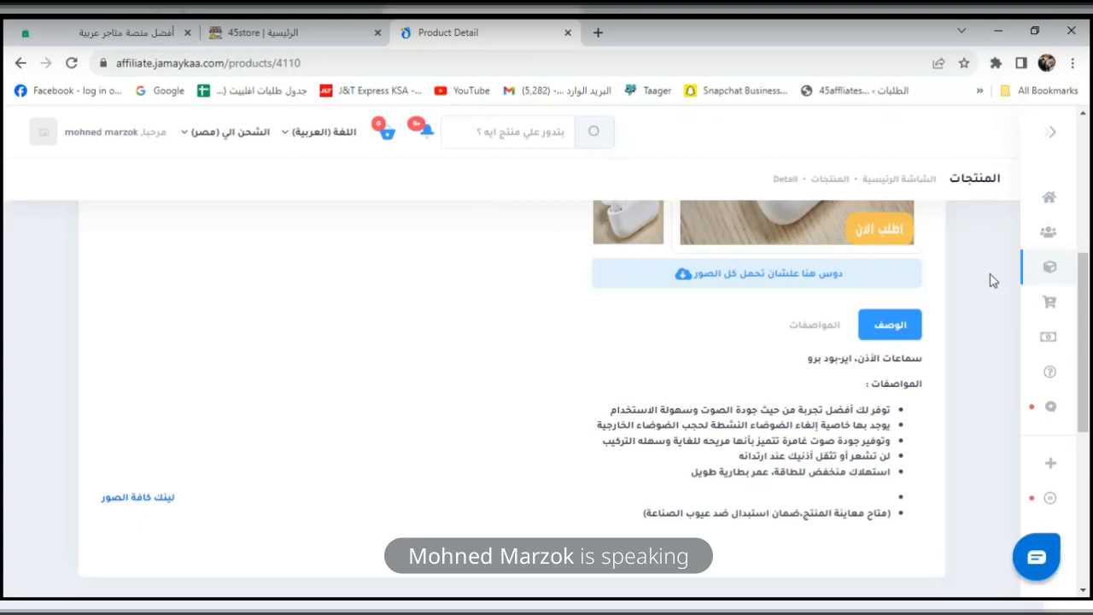
pyautogui.moveTo(1084, 311); pyautogui.dragTo(1091, 209)
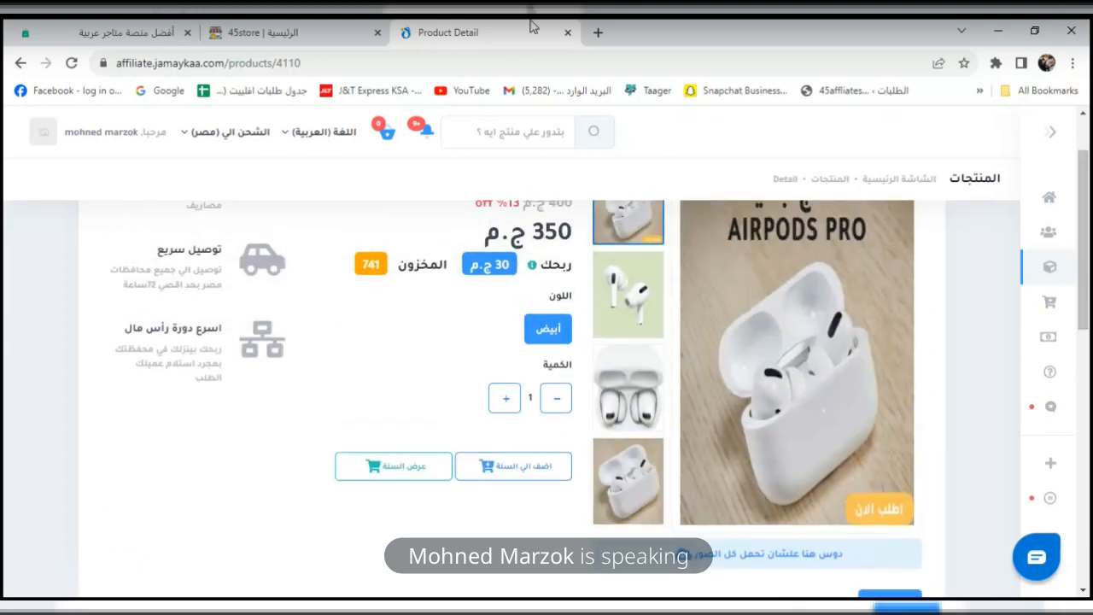
# Turn the Jamaykaa shipping option back off and go to the Jamaykaa product import page.
pyautogui.click(119, 34)
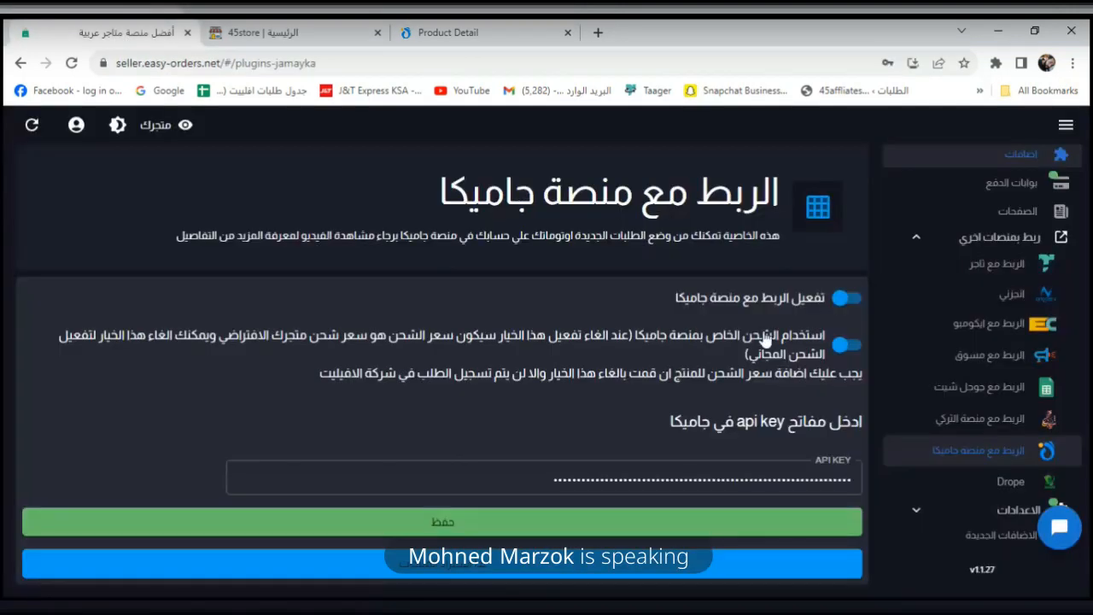
pyautogui.click(847, 348)
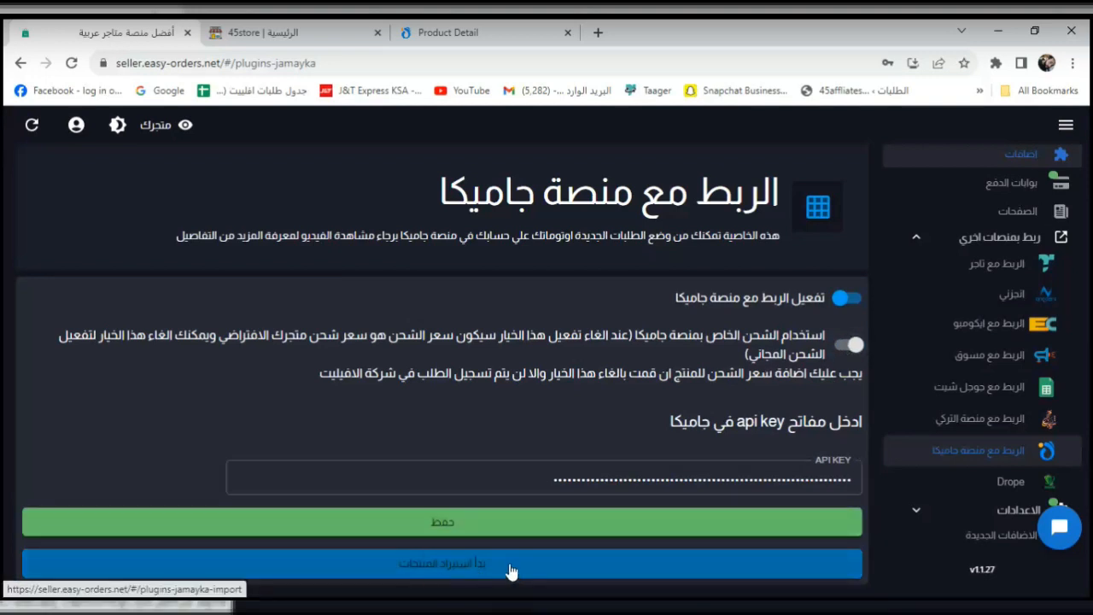
pyautogui.click(483, 566)
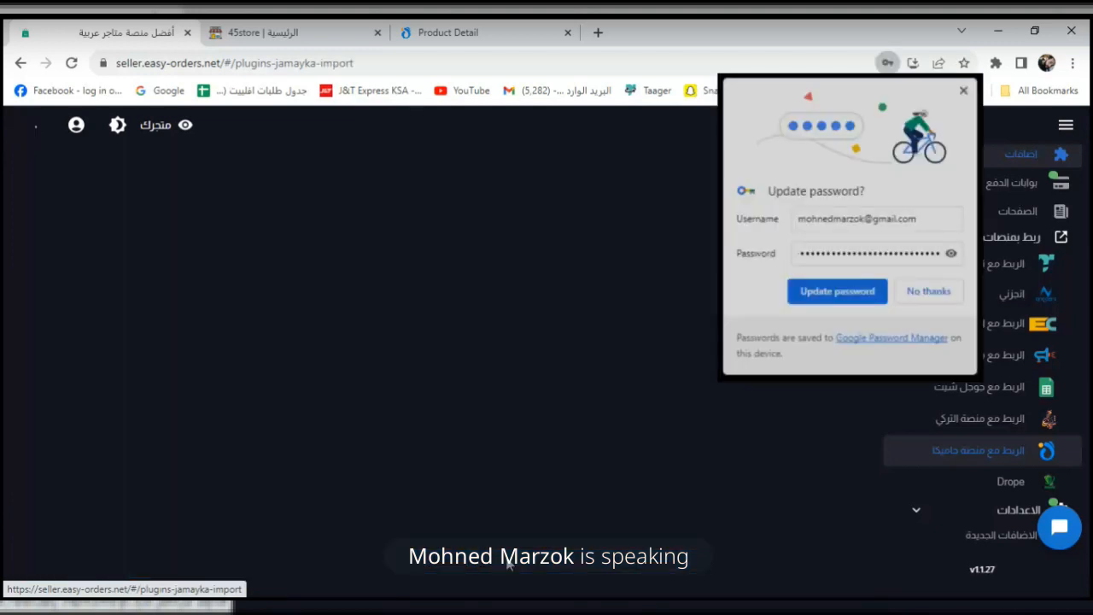
pyautogui.click(915, 295)
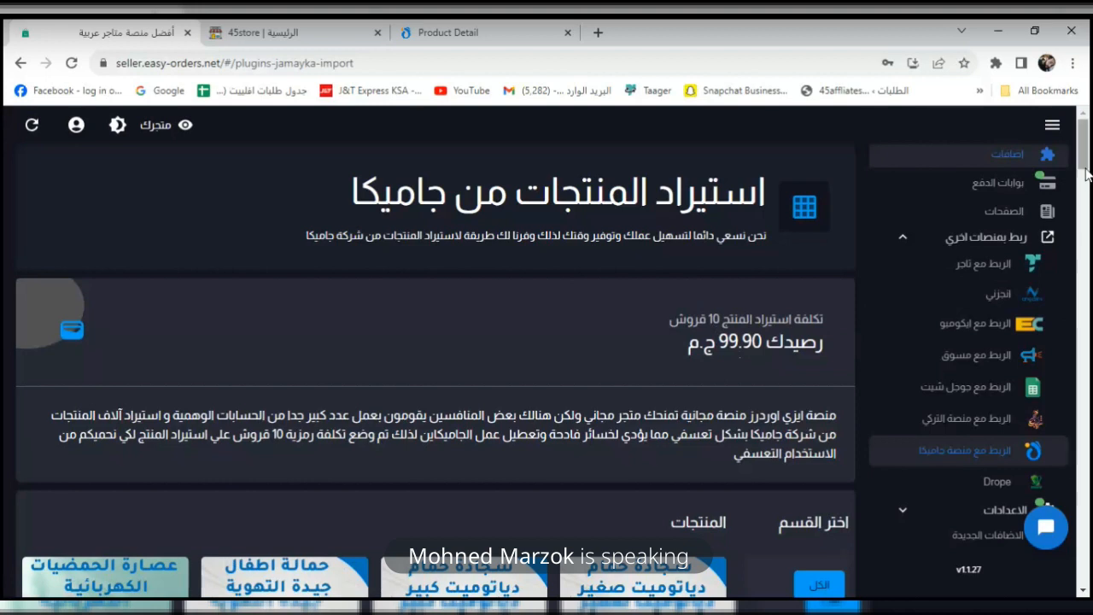
# Filter the import list to the موضة (fashion) category's products.
pyautogui.moveTo(1083, 168)
pyautogui.mouseDown()
pyautogui.moveTo(1084, 193)
pyautogui.moveTo(1087, 175)
pyautogui.mouseUp()
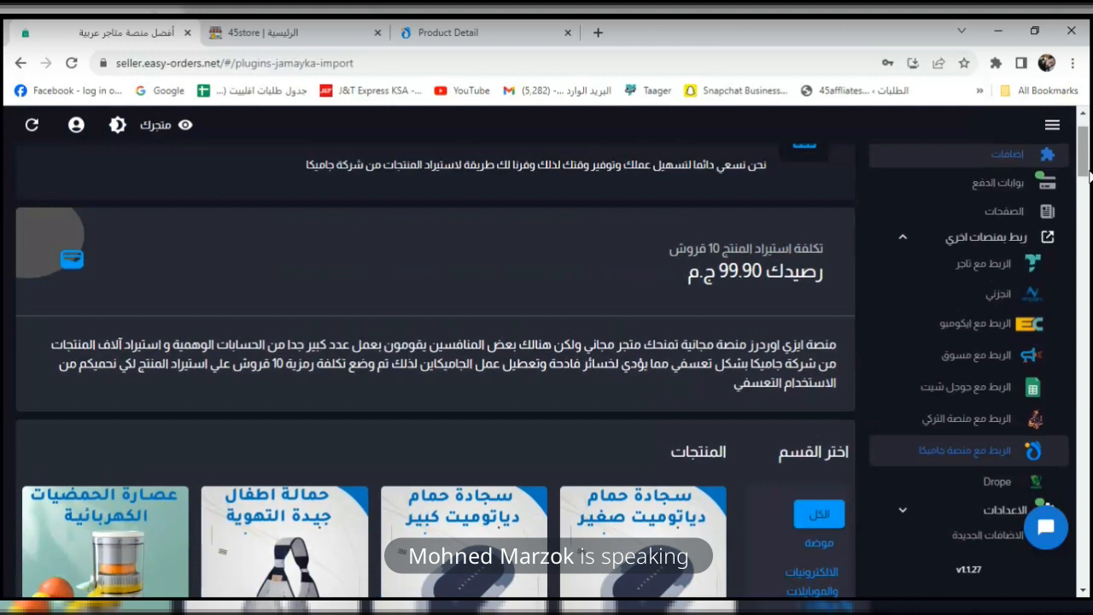
pyautogui.moveTo(1088, 171); pyautogui.dragTo(1089, 198)
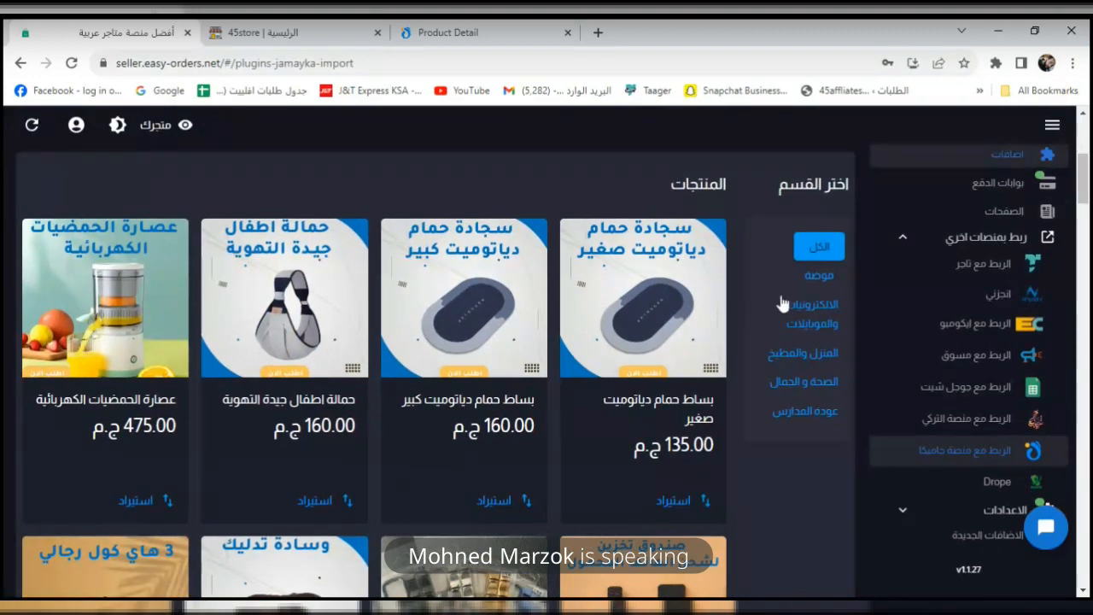
pyautogui.click(820, 276)
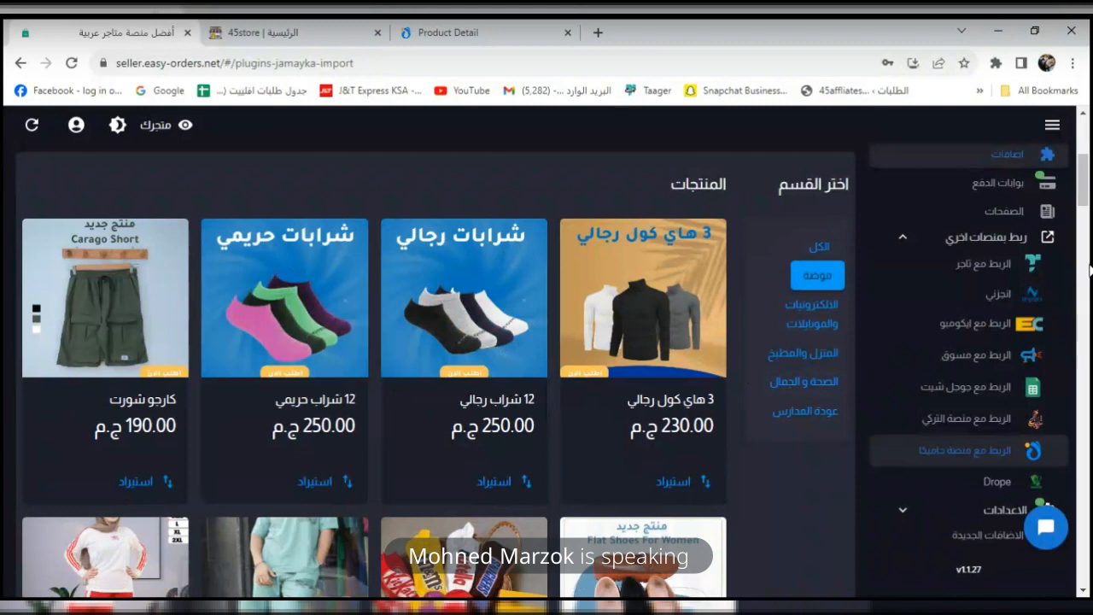
# Import the Element and NEWYORK men's tracksuits from Jamaykaa's fashion products, leaving 99.60 EGP.
pyautogui.moveTo(1086, 182); pyautogui.dragTo(1071, 273)
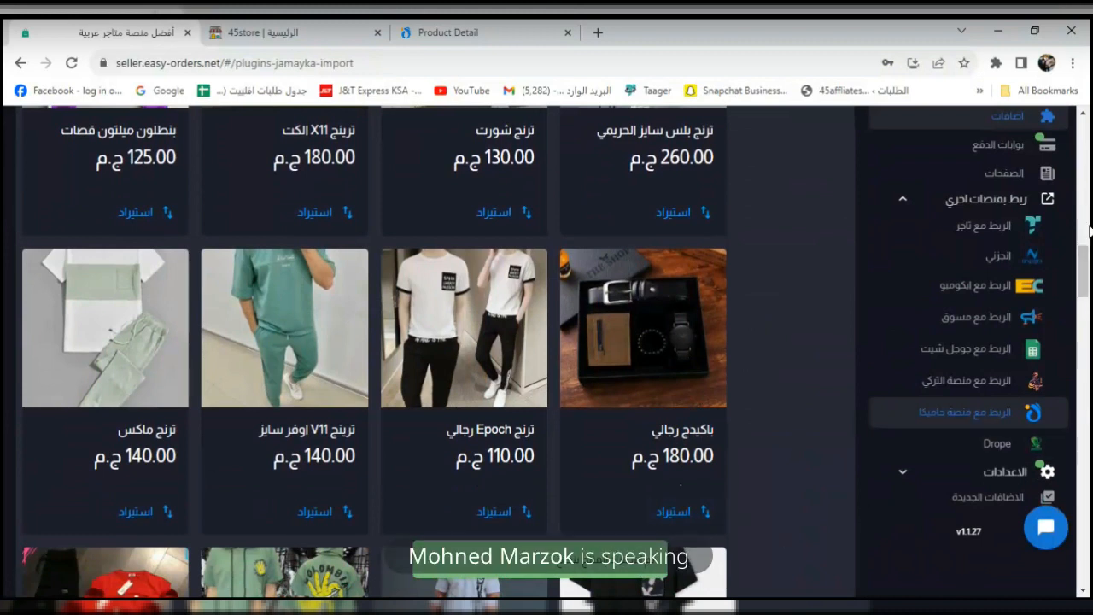
pyautogui.moveTo(1081, 269); pyautogui.dragTo(1079, 398)
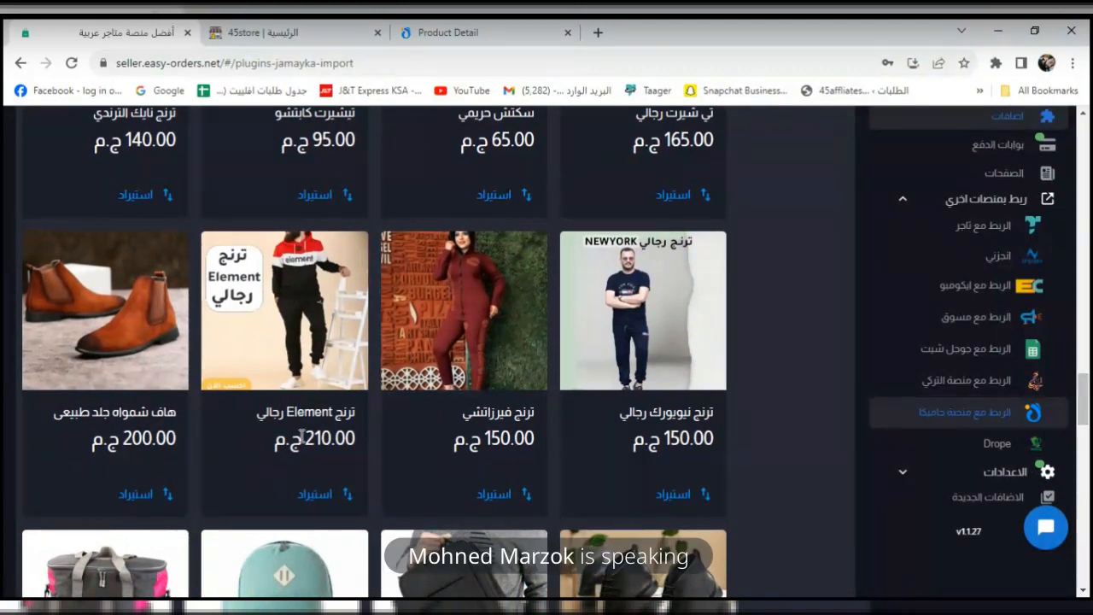
pyautogui.click(309, 494)
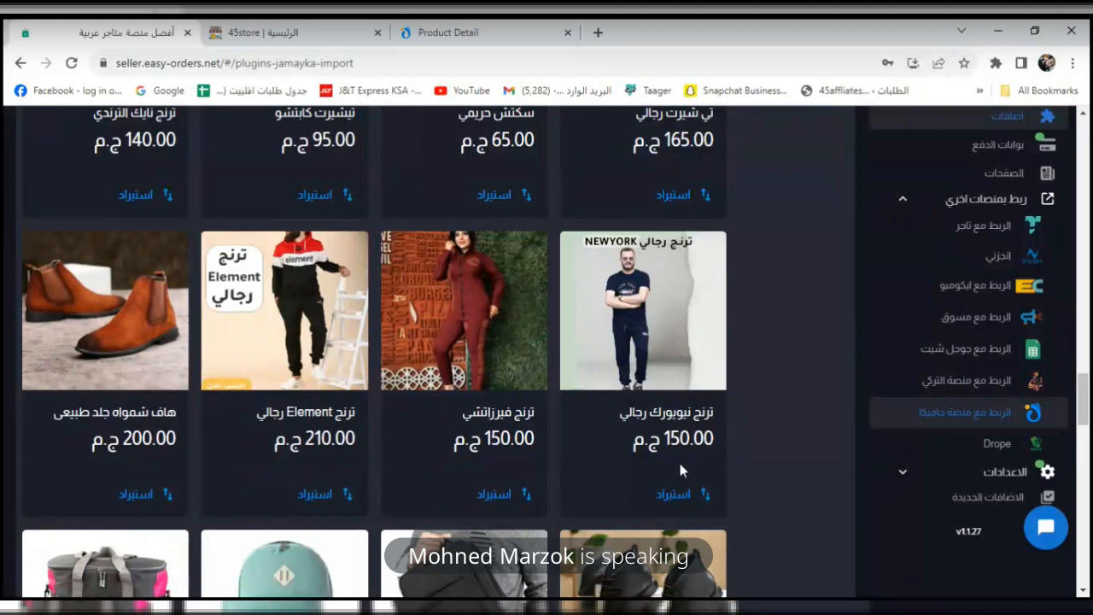
pyautogui.click(683, 494)
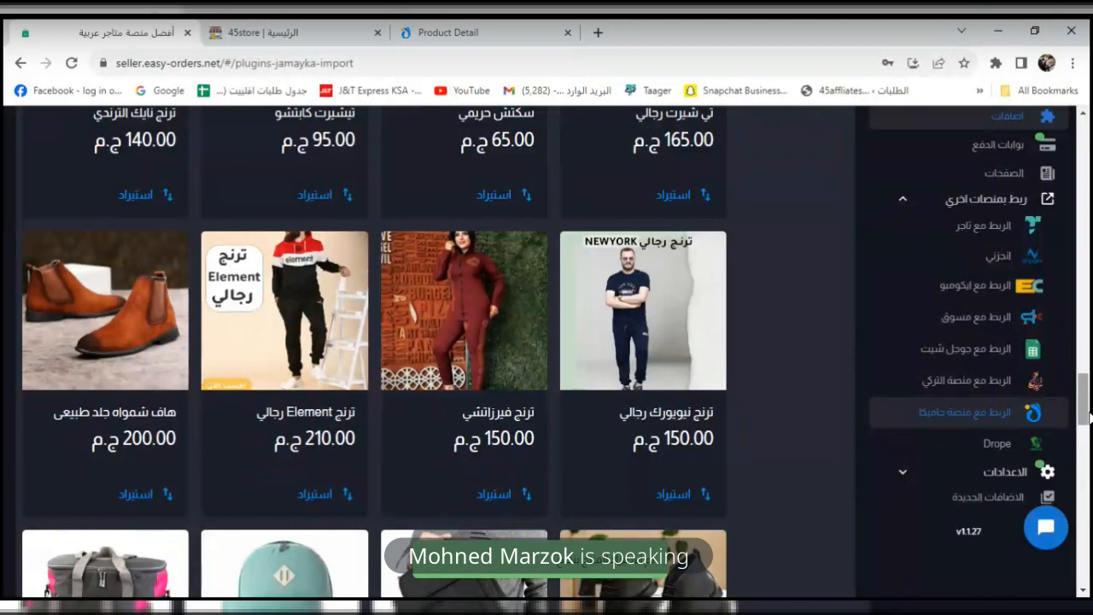
pyautogui.moveTo(1089, 411); pyautogui.dragTo(1084, 160)
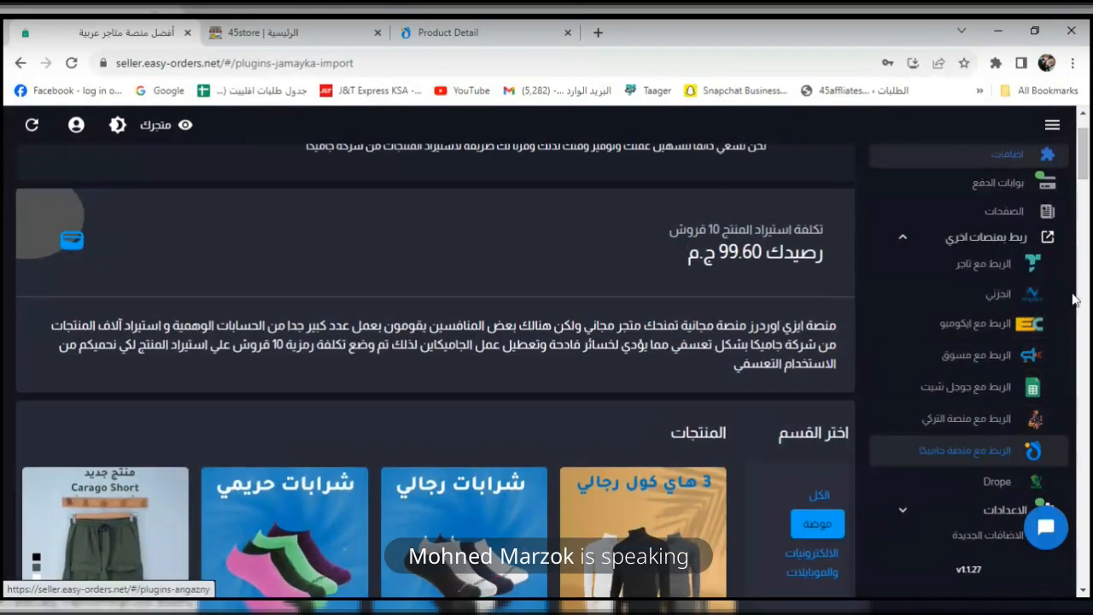
# Filter Jamaykaa products to electronics and import chosen items, closing the accidentally opened support chat tab.
pyautogui.moveTo(1082, 157); pyautogui.dragTo(1083, 176)
pyautogui.click(819, 352)
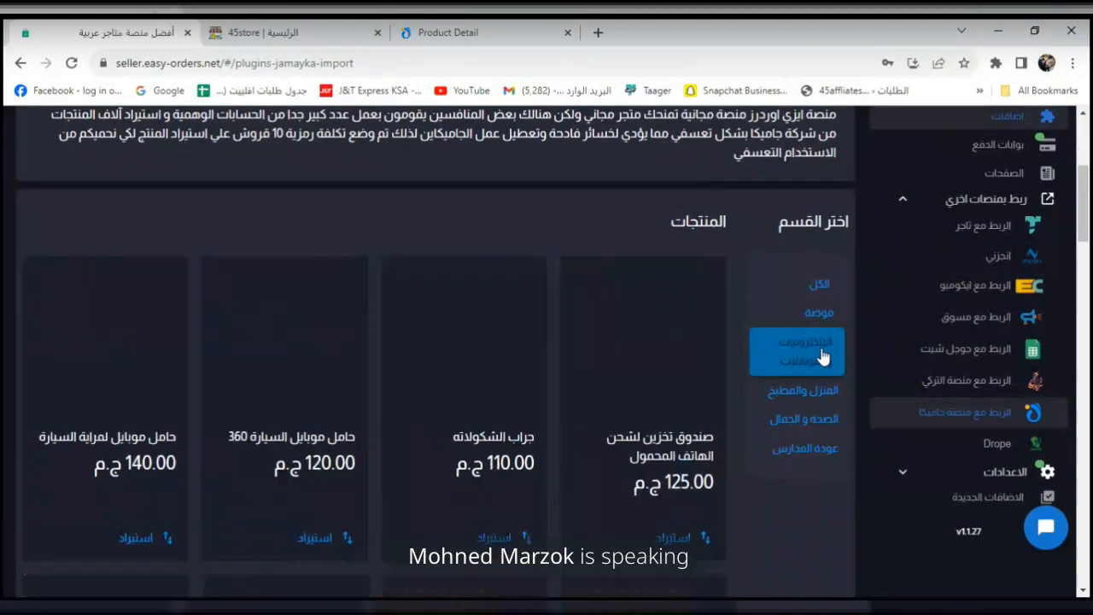
pyautogui.moveTo(1088, 200); pyautogui.dragTo(1083, 260)
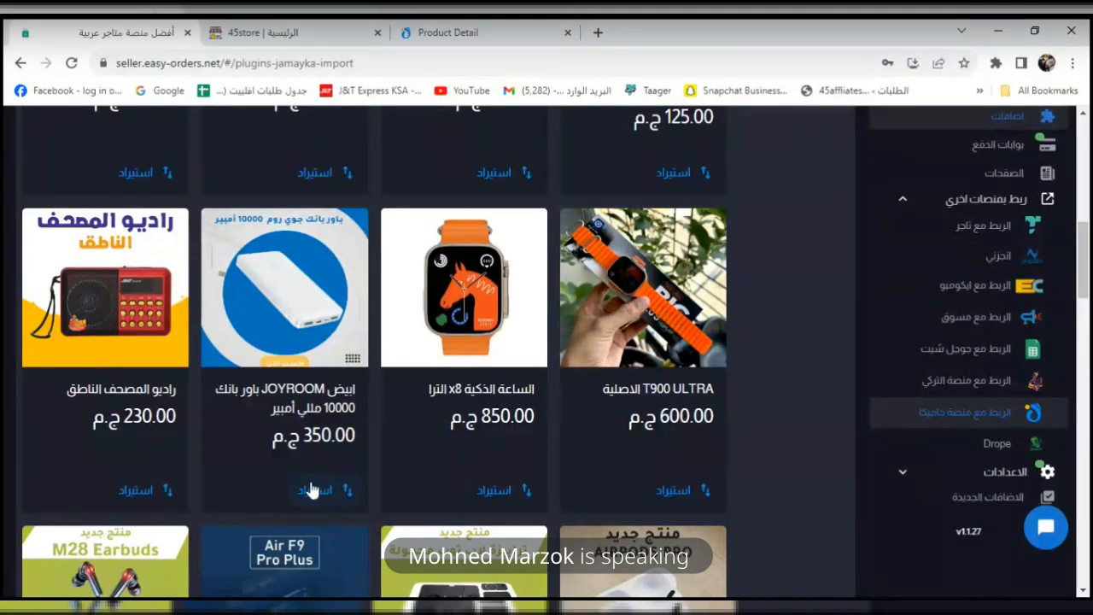
pyautogui.moveTo(1088, 286); pyautogui.dragTo(1046, 528)
pyautogui.click(1045, 527)
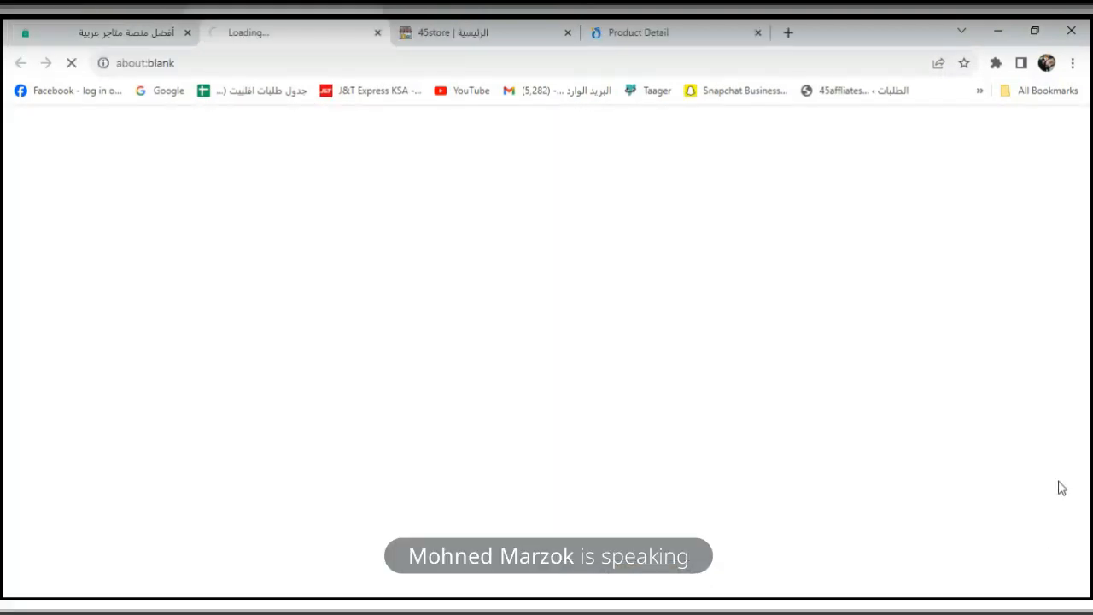
pyautogui.click(377, 32)
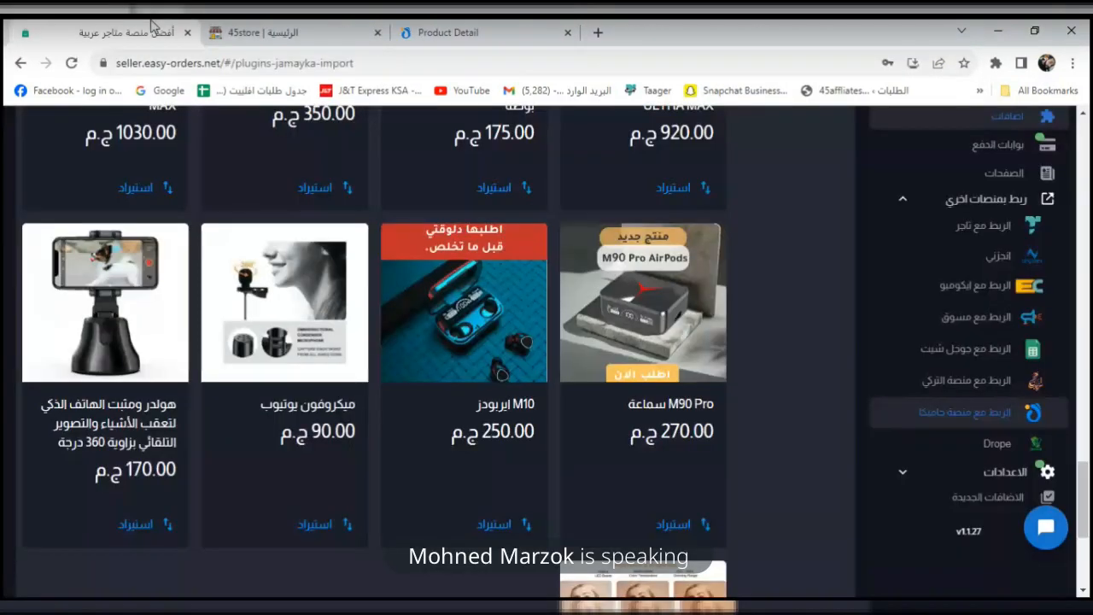
pyautogui.scroll(-2, 1084, 461)
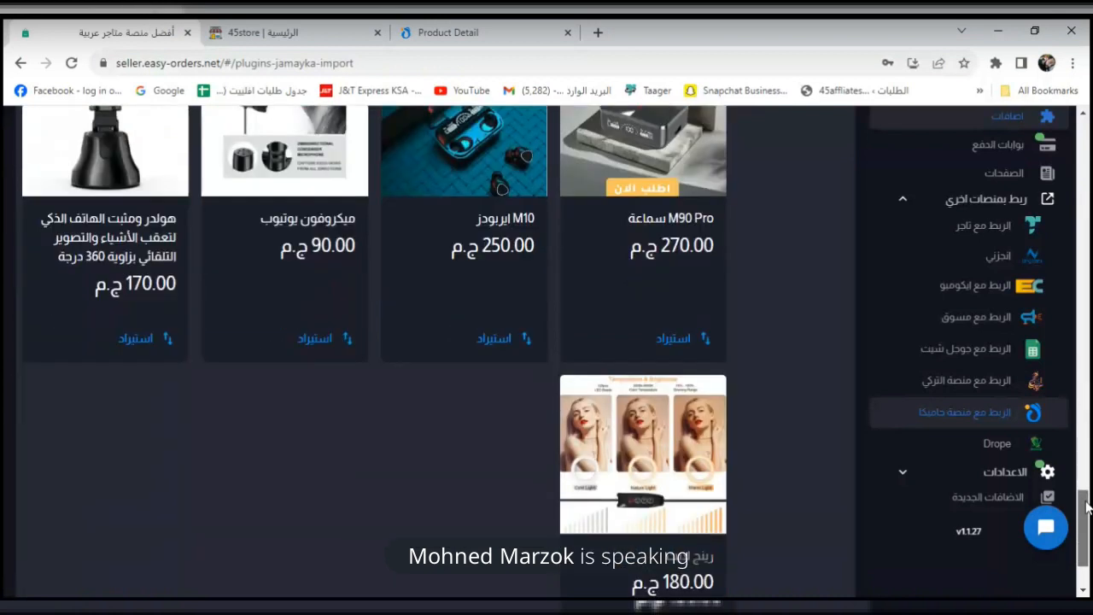
pyautogui.scroll(-2, 1085, 507)
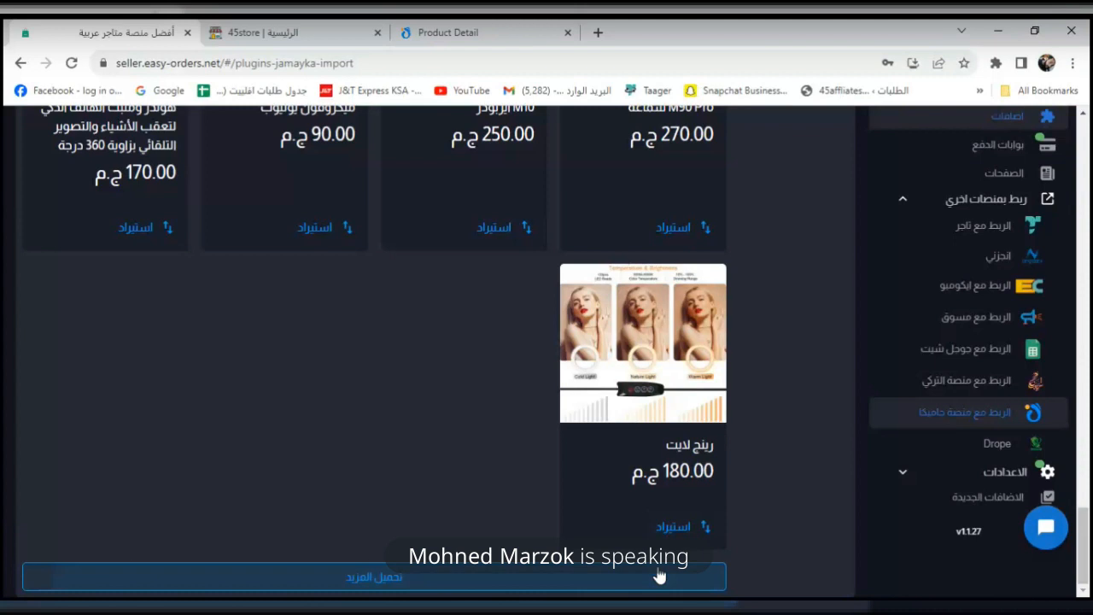
pyautogui.moveTo(1088, 552); pyautogui.dragTo(1090, 158)
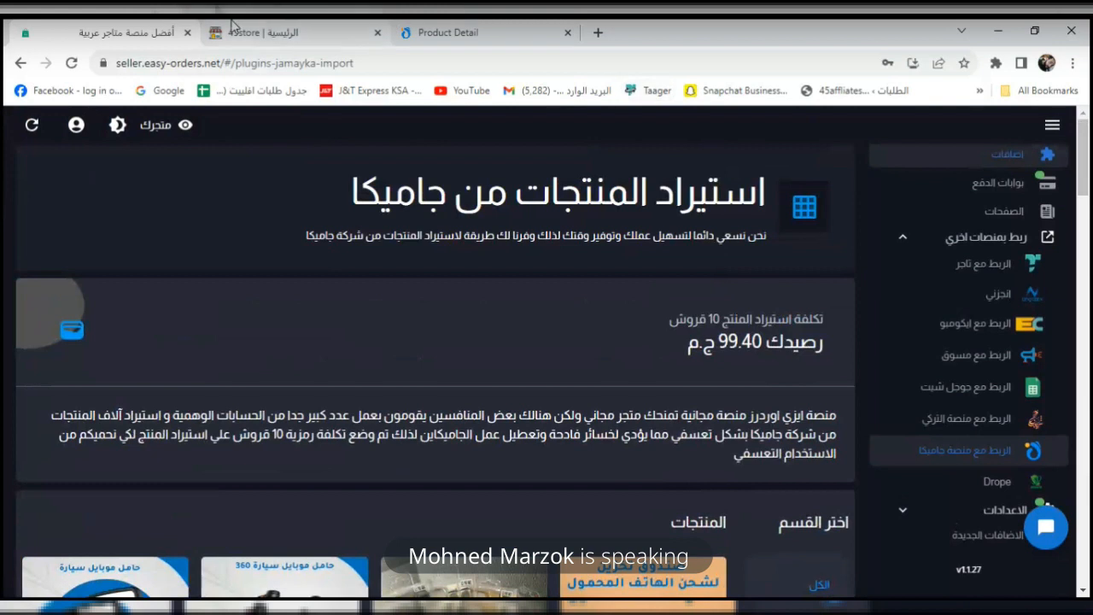
pyautogui.click(256, 32)
pyautogui.click(73, 66)
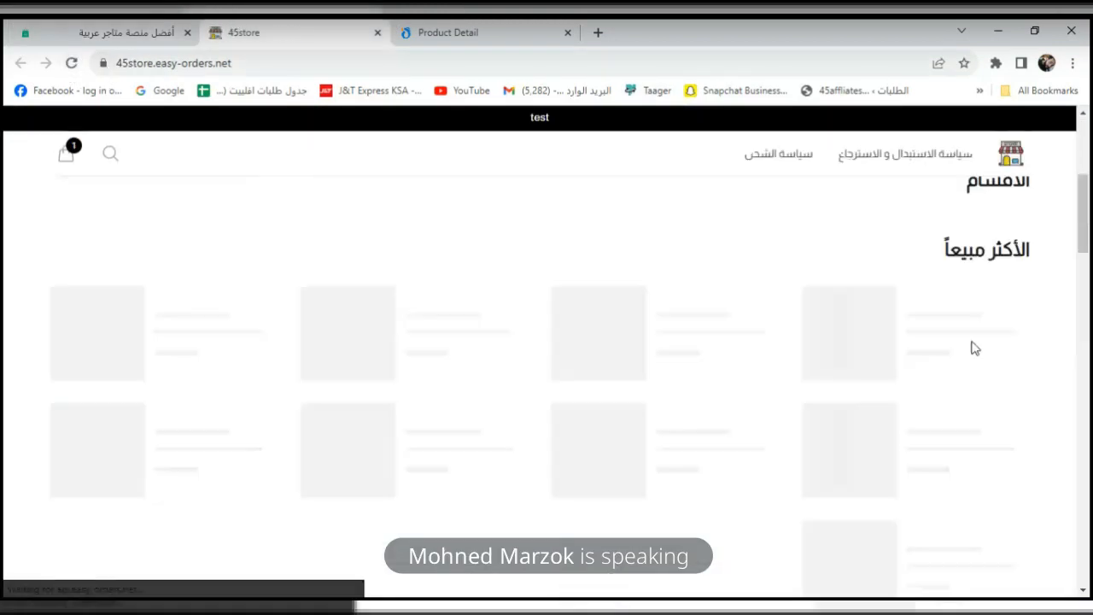
pyautogui.moveTo(1082, 333); pyautogui.dragTo(1078, 389)
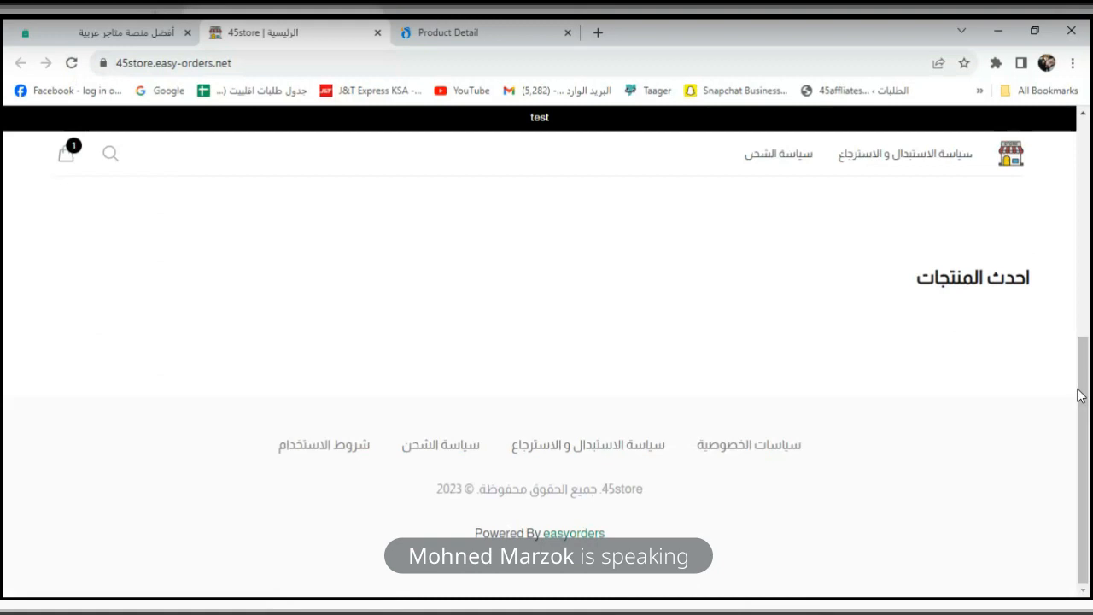
pyautogui.click(95, 32)
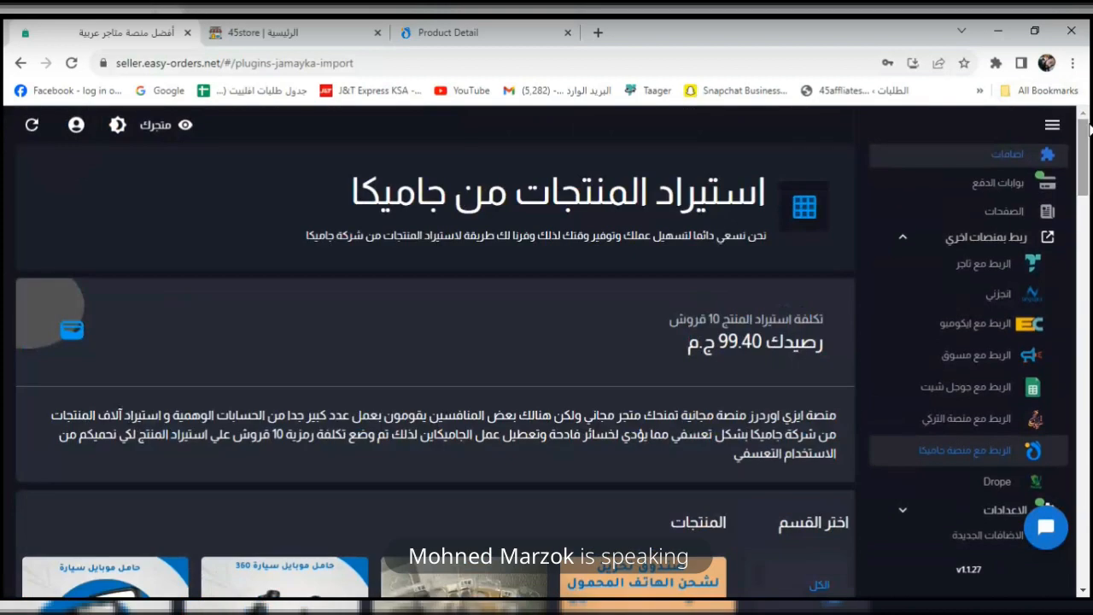
# Open the رينج لايت product's edit page from the store's Products list.
pyautogui.scroll(3, 925, 175)
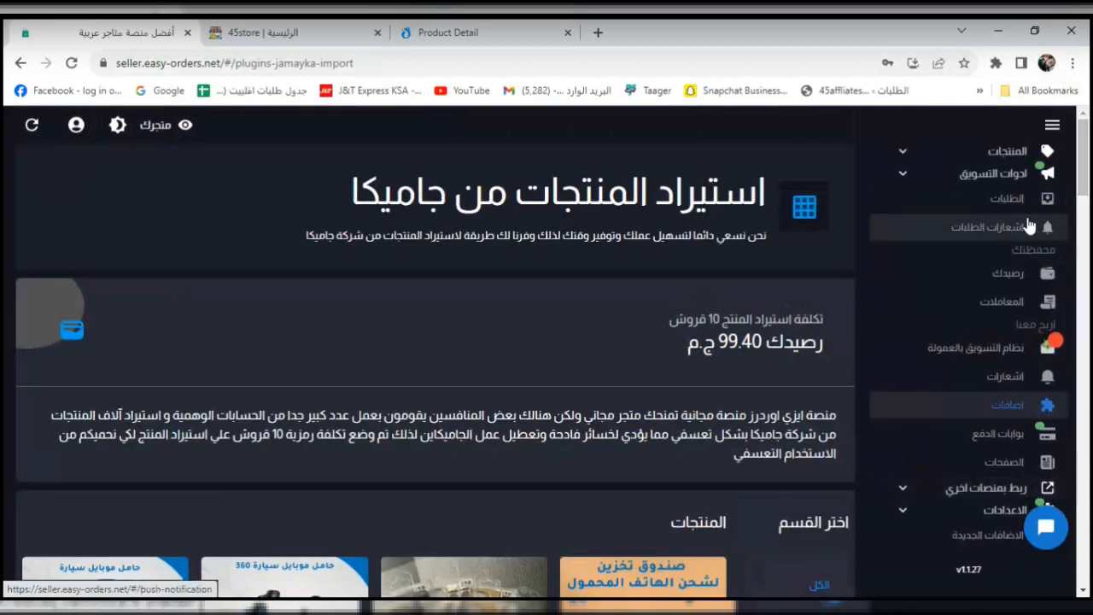
pyautogui.click(1012, 154)
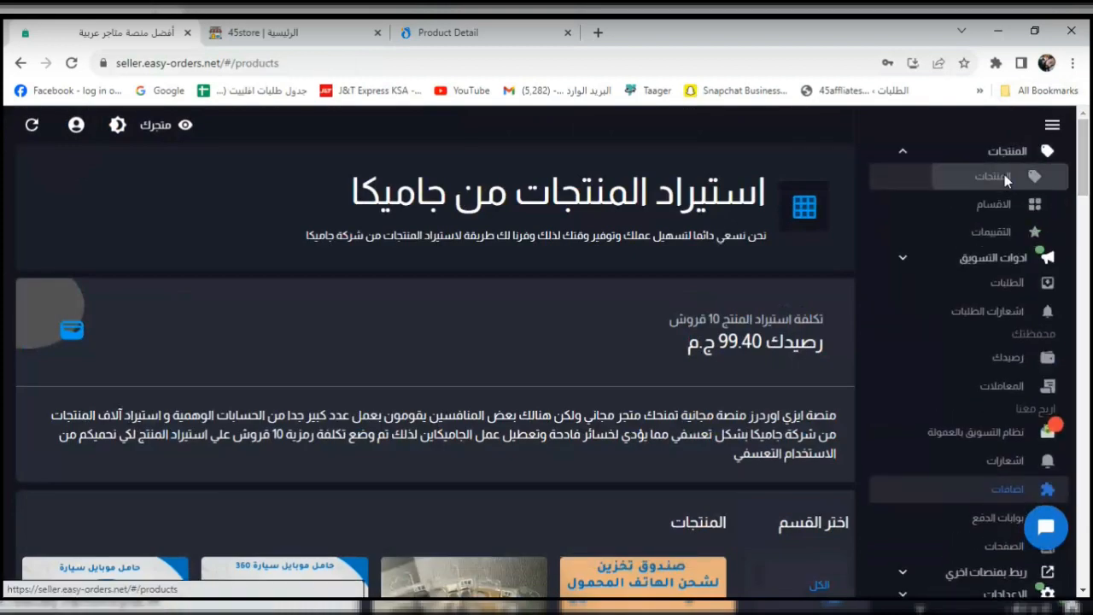
pyautogui.click(1004, 176)
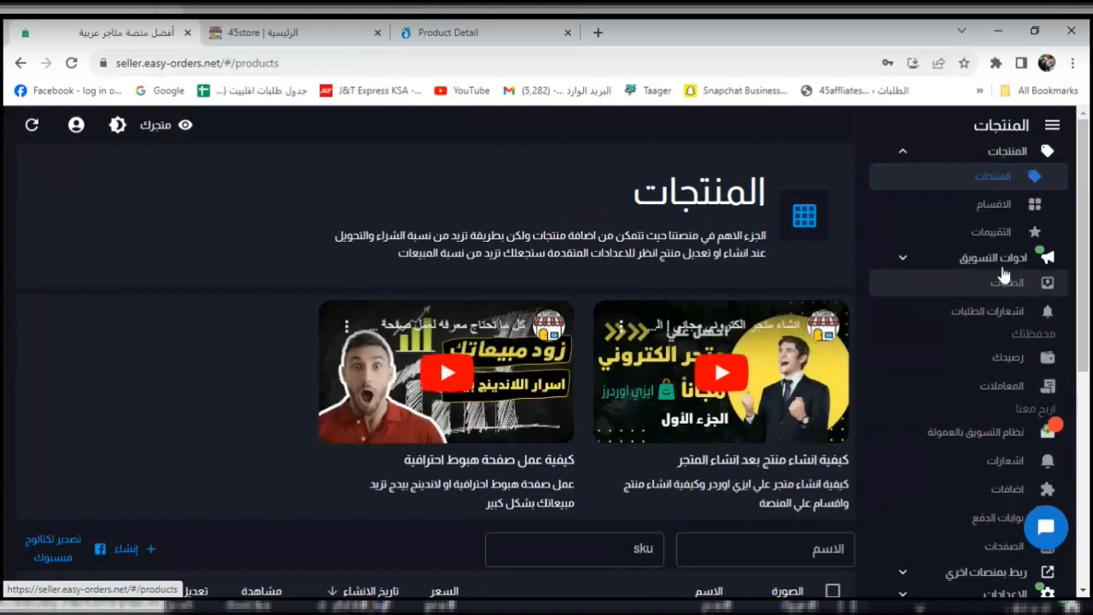
pyautogui.scroll(-1, 1091, 257)
pyautogui.scroll(-4, 1090, 258)
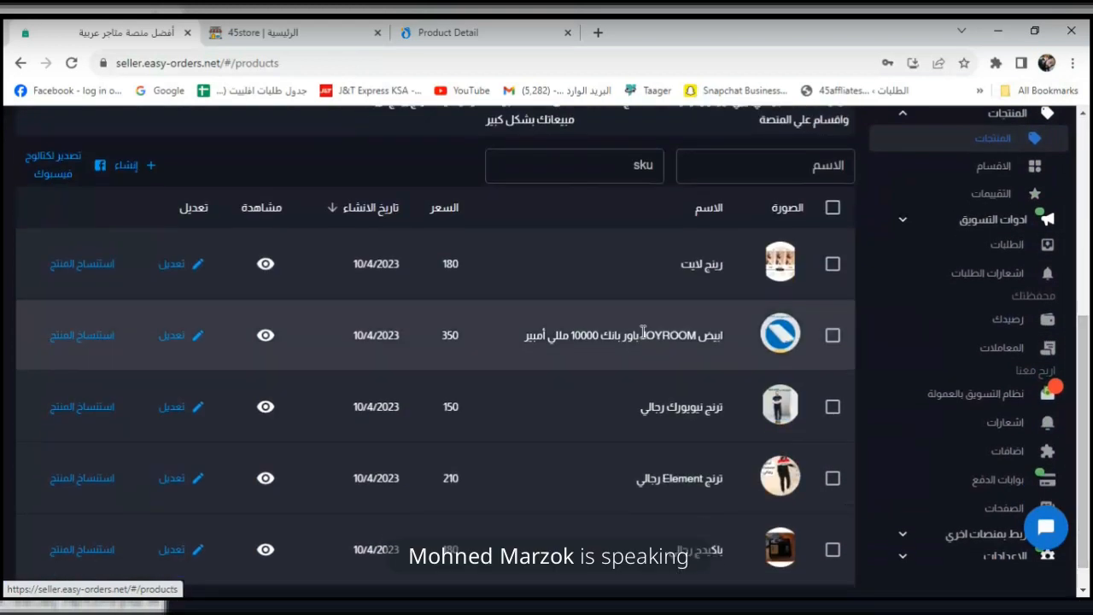
pyautogui.click(175, 264)
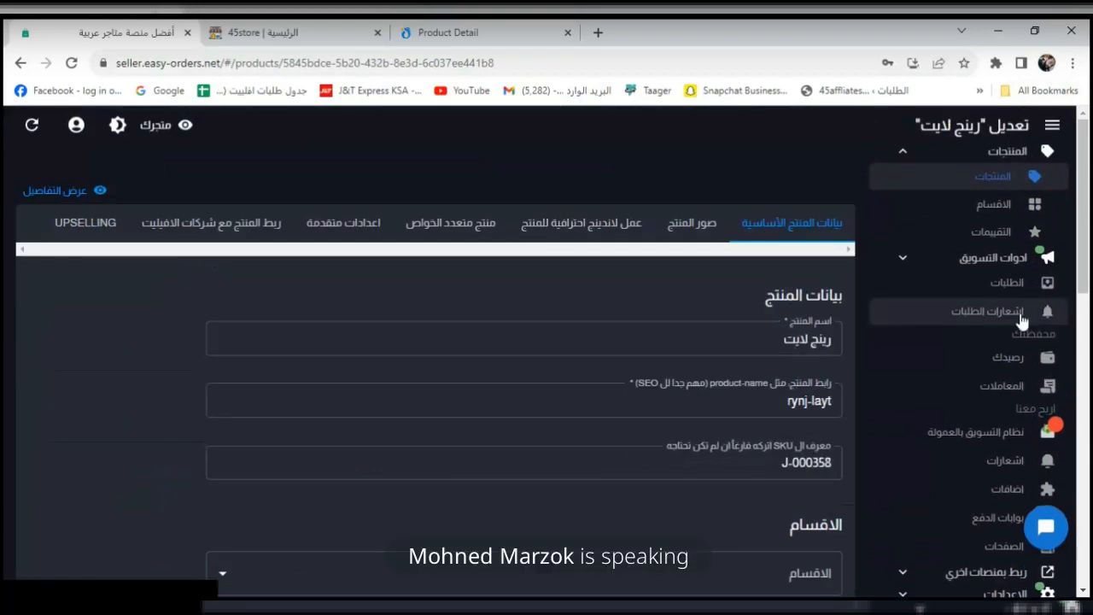
# Confirm the product's Categories dropdown is empty, then go to the Categories page.
pyautogui.scroll(-1, 1089, 249)
pyautogui.scroll(-2, 1090, 248)
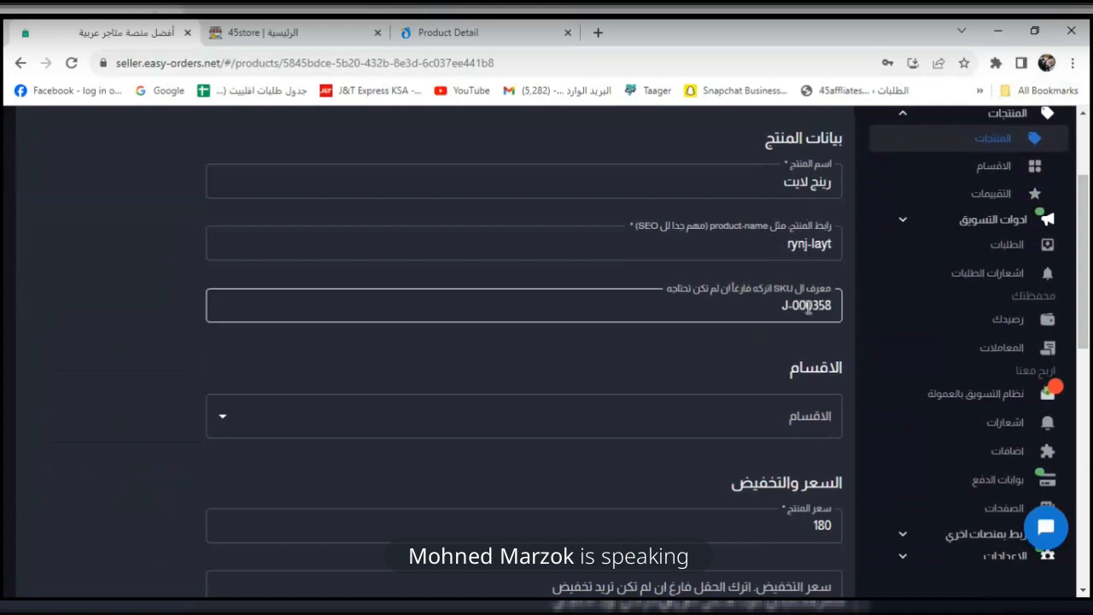
pyautogui.moveTo(1089, 296); pyautogui.dragTo(1086, 342)
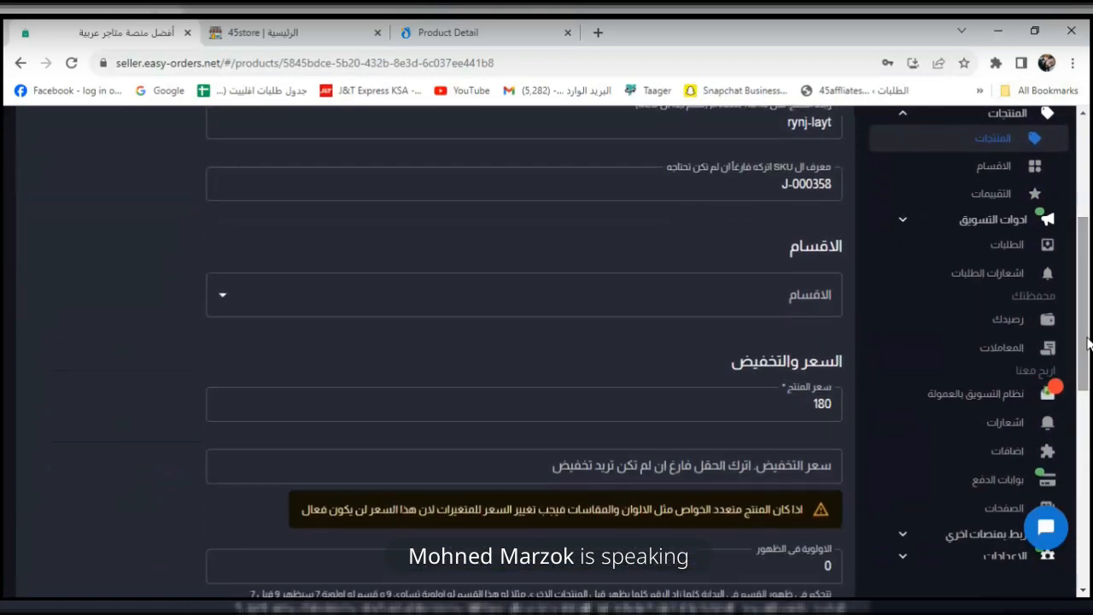
pyautogui.click(750, 296)
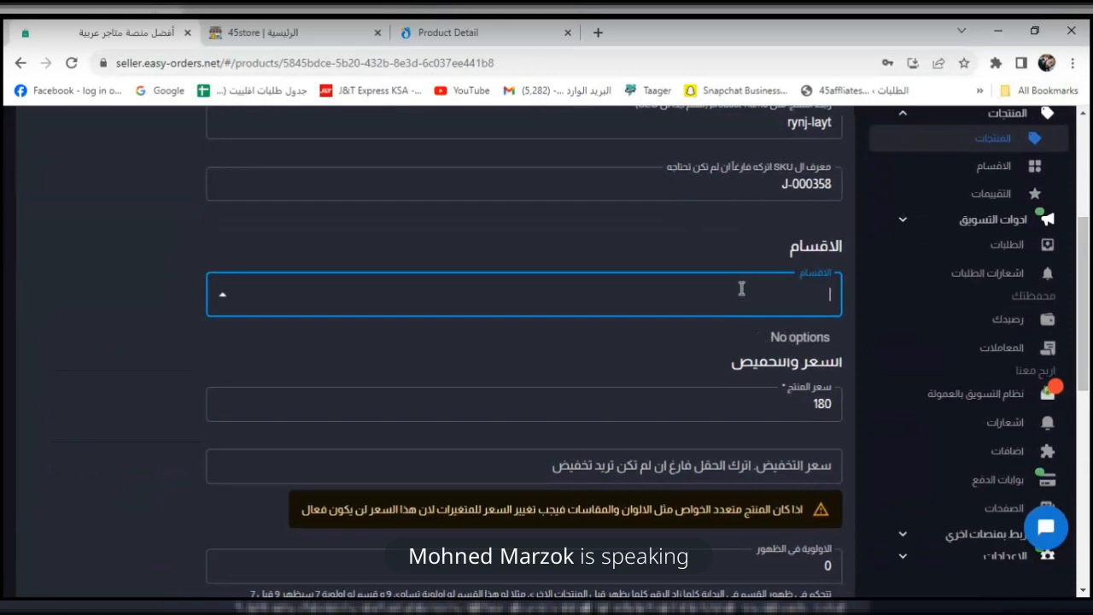
pyautogui.moveTo(1089, 286); pyautogui.dragTo(1090, 248)
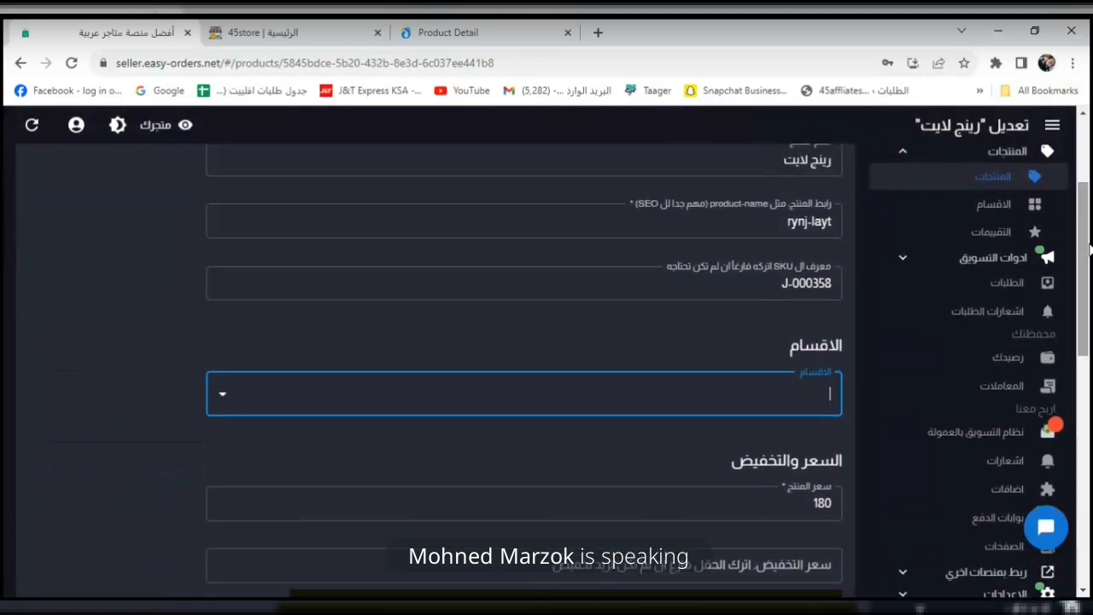
pyautogui.click(1016, 205)
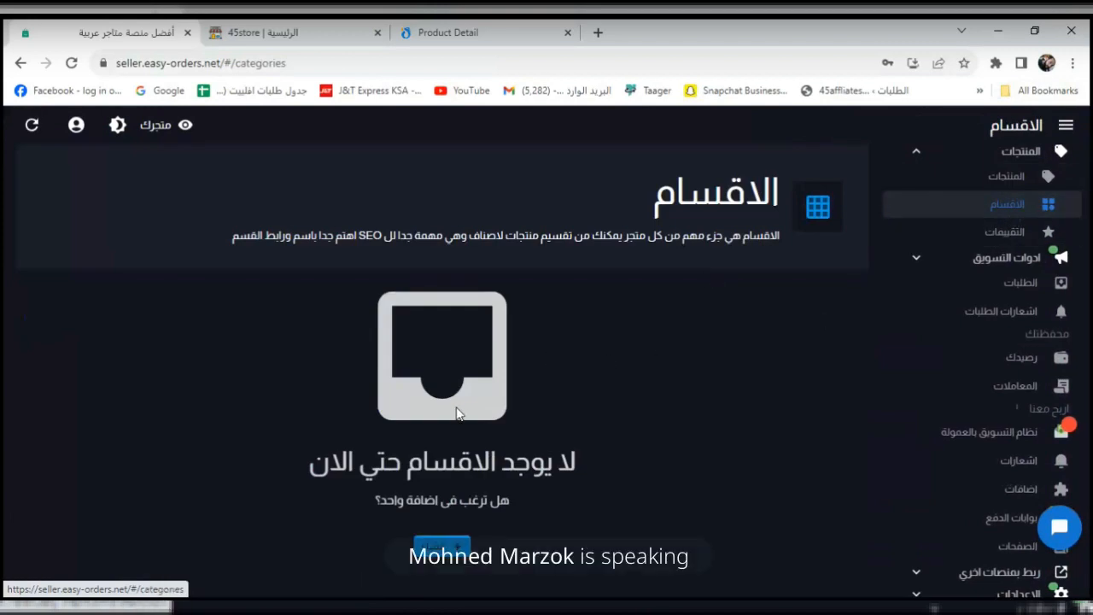
# Add a new category named ملابس رجالي and place the cursor in its Link field.
pyautogui.click(414, 539)
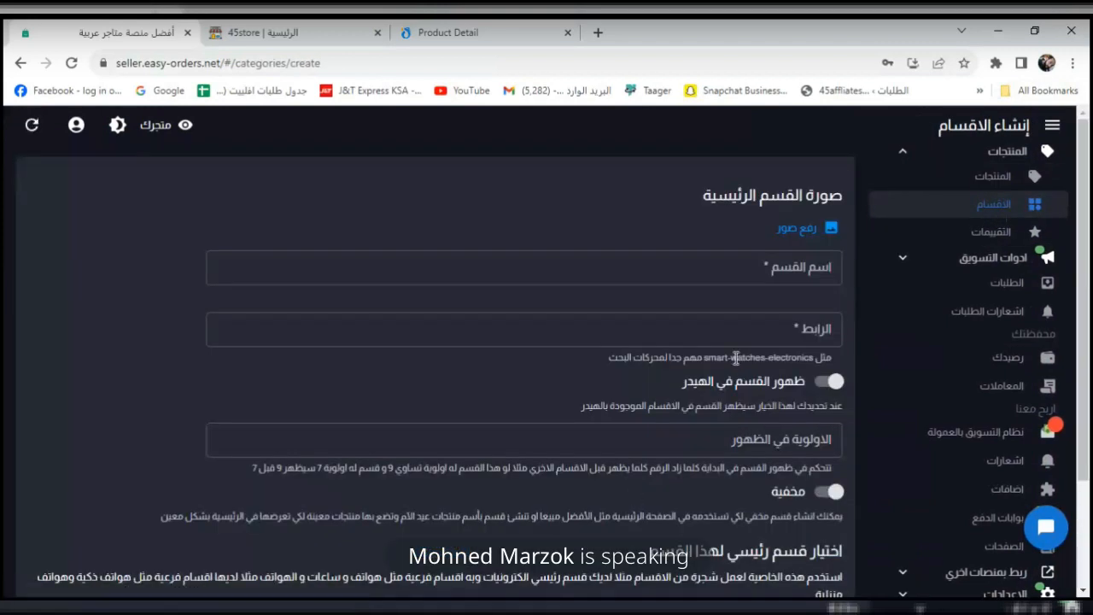
pyautogui.click(770, 271)
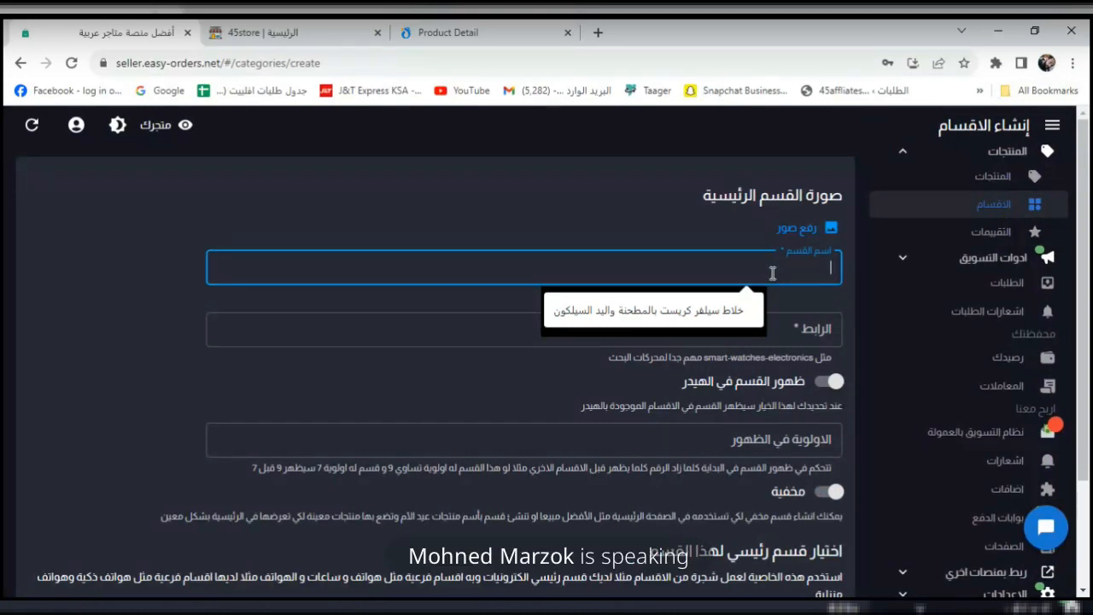
pyautogui.write('ا')
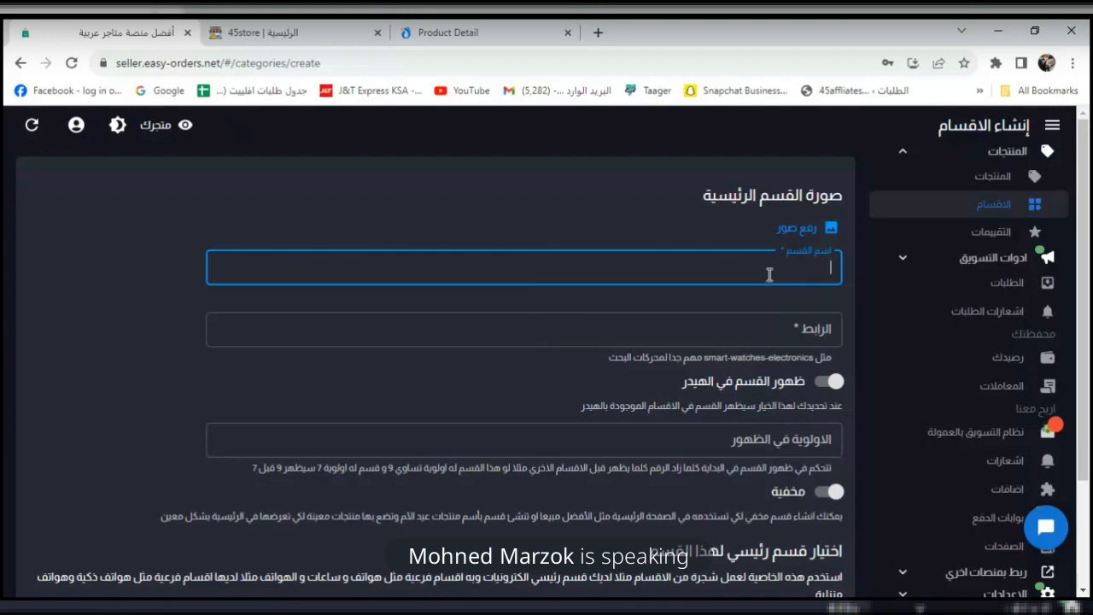
pyautogui.write('ملابس رجالي')
pyautogui.click(151, 318)
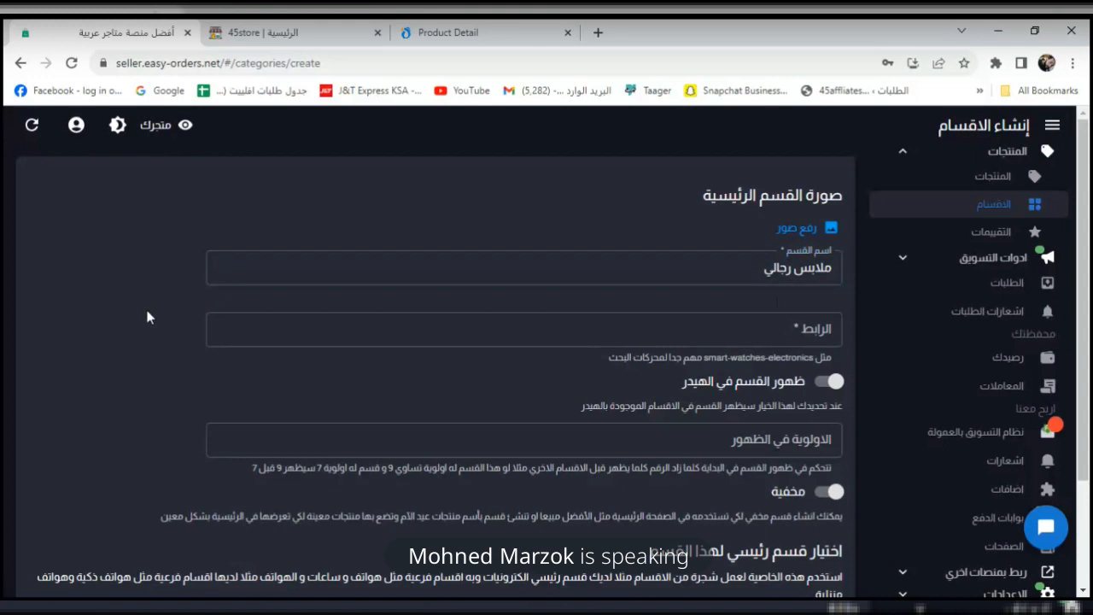
pyautogui.scroll(-1, 837, 276)
pyautogui.click(817, 313)
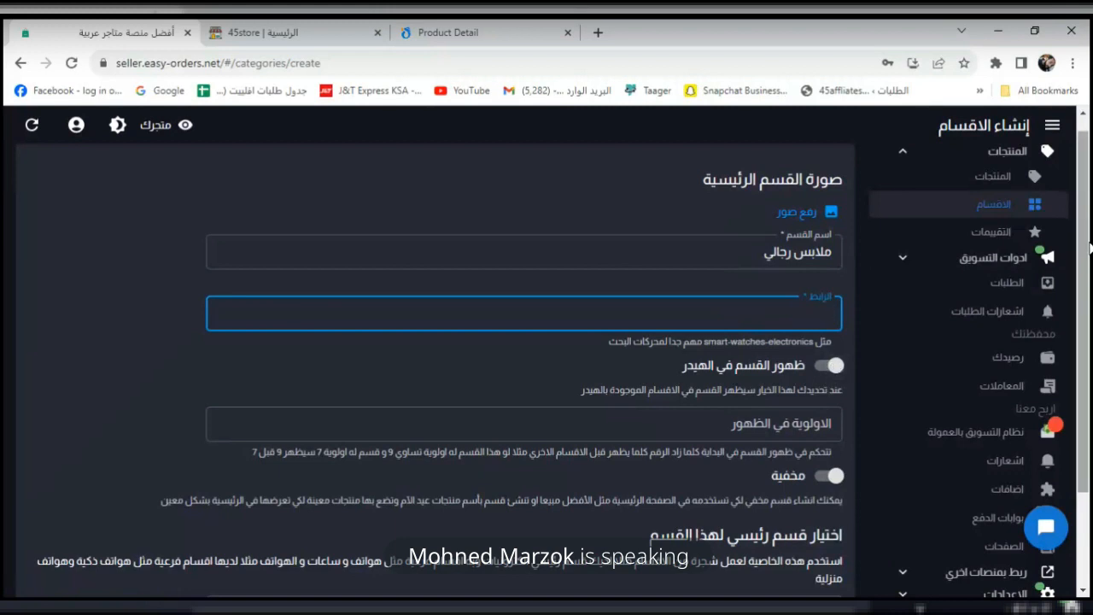
pyautogui.scroll(-2, 1089, 232)
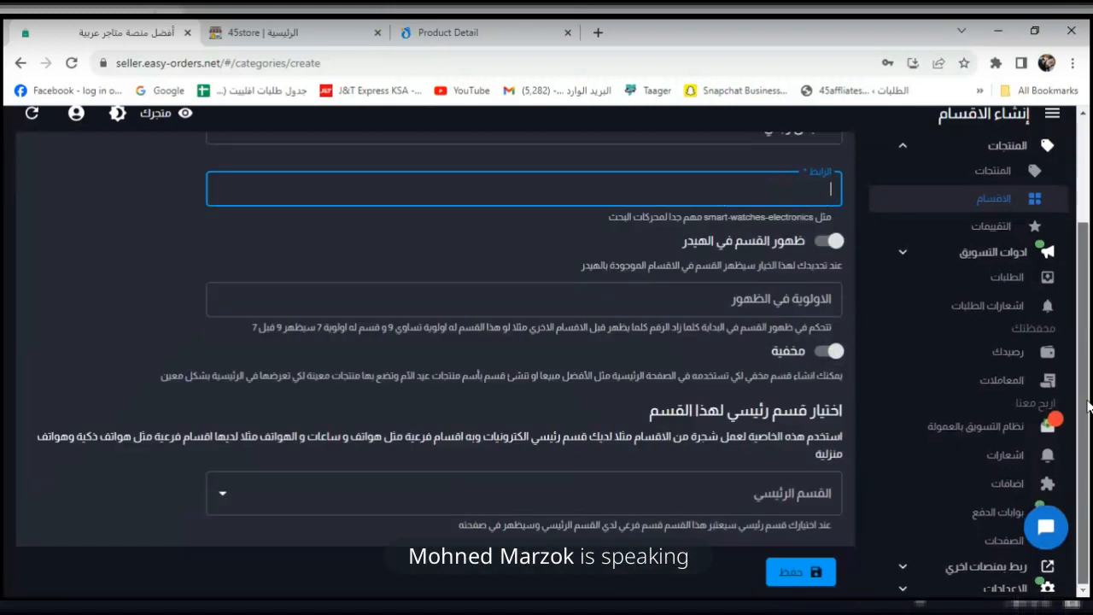
# After a failed save, set the category link to the copied store address plus '-fashion'.
pyautogui.click(811, 570)
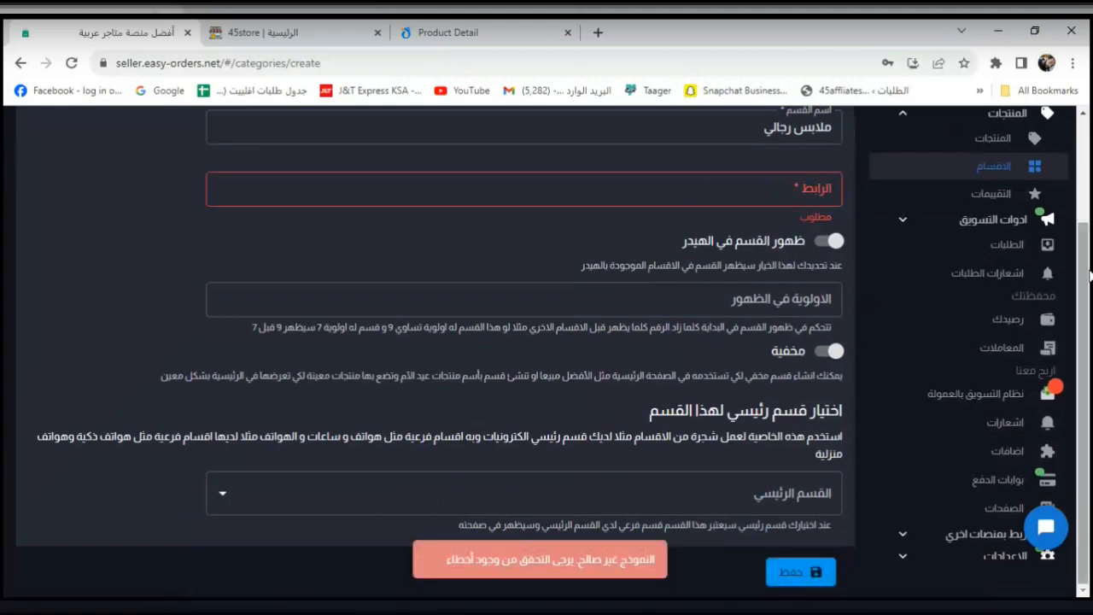
pyautogui.moveTo(1090, 290); pyautogui.dragTo(1088, 182)
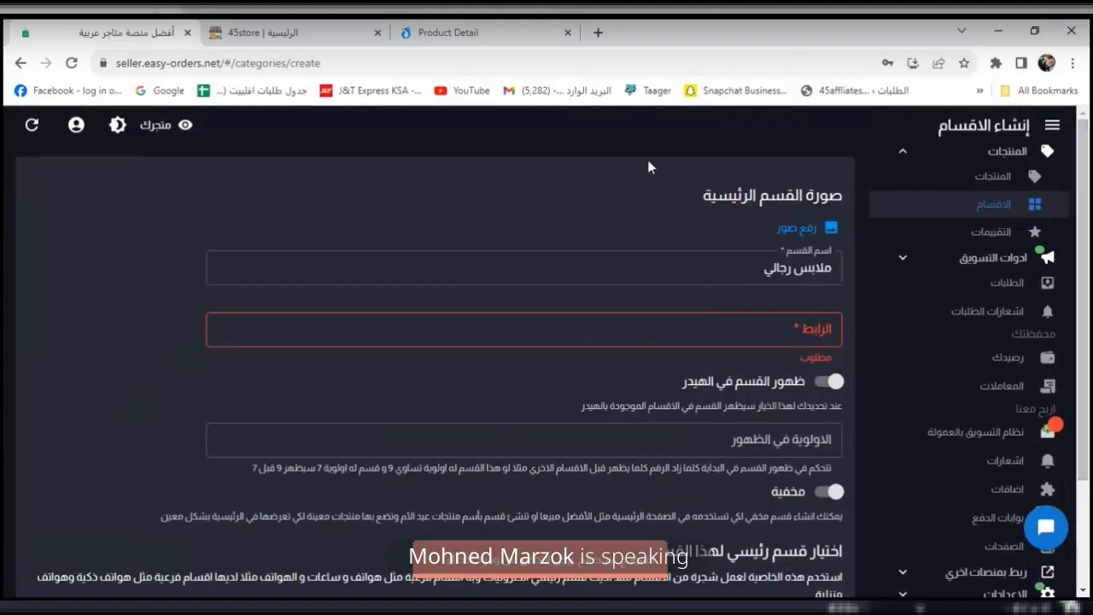
pyautogui.click(249, 34)
pyautogui.click(235, 62)
pyautogui.hotkey('ctrl', 'c')
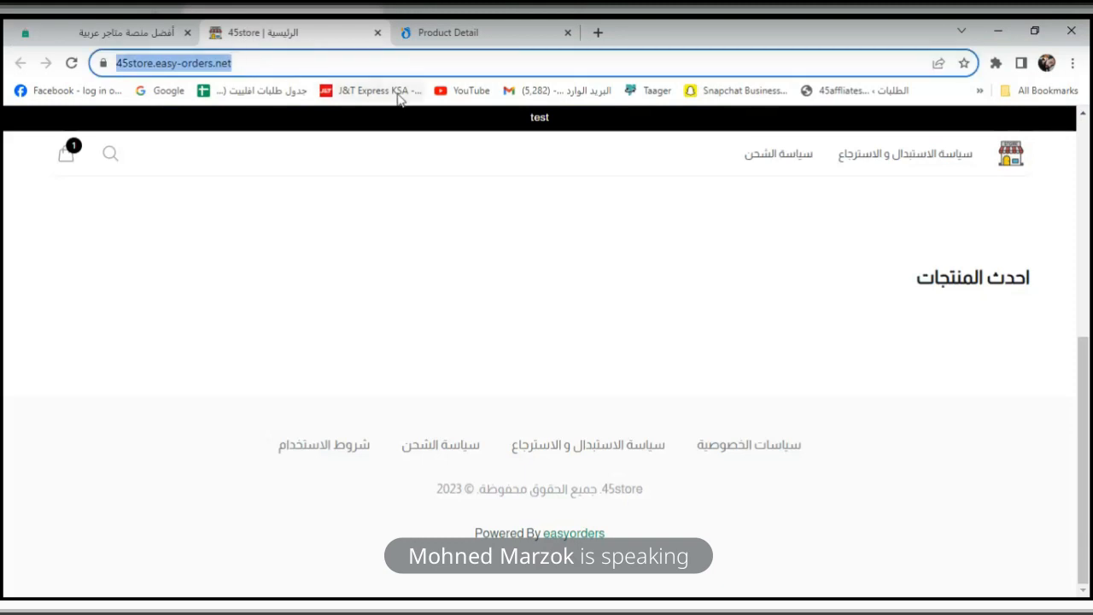
pyautogui.click(113, 28)
pyautogui.click(573, 327)
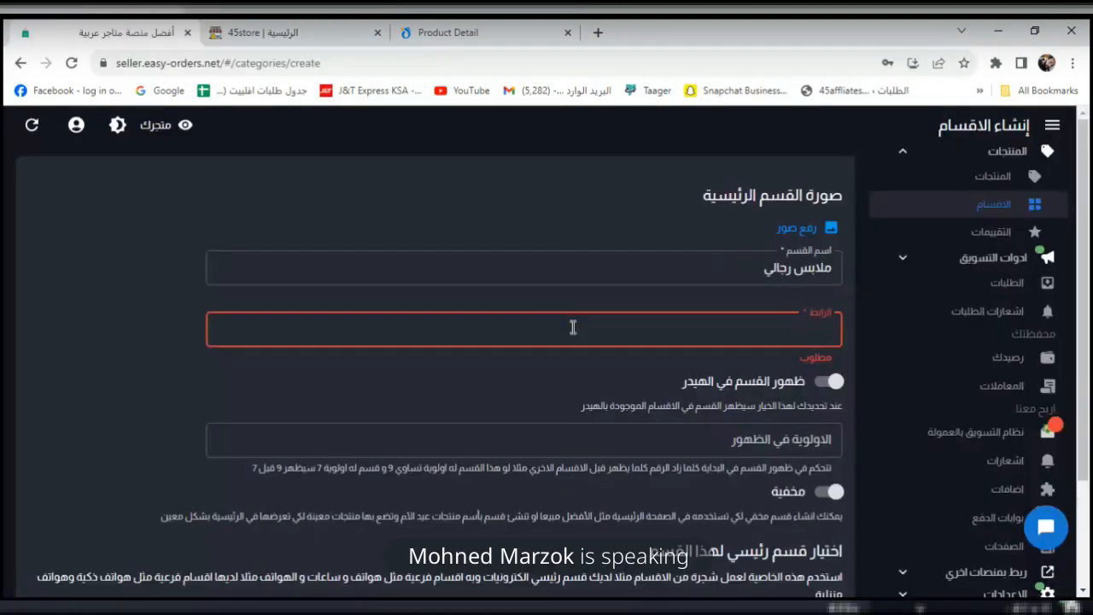
pyautogui.hotkey('ctrl', 'v')
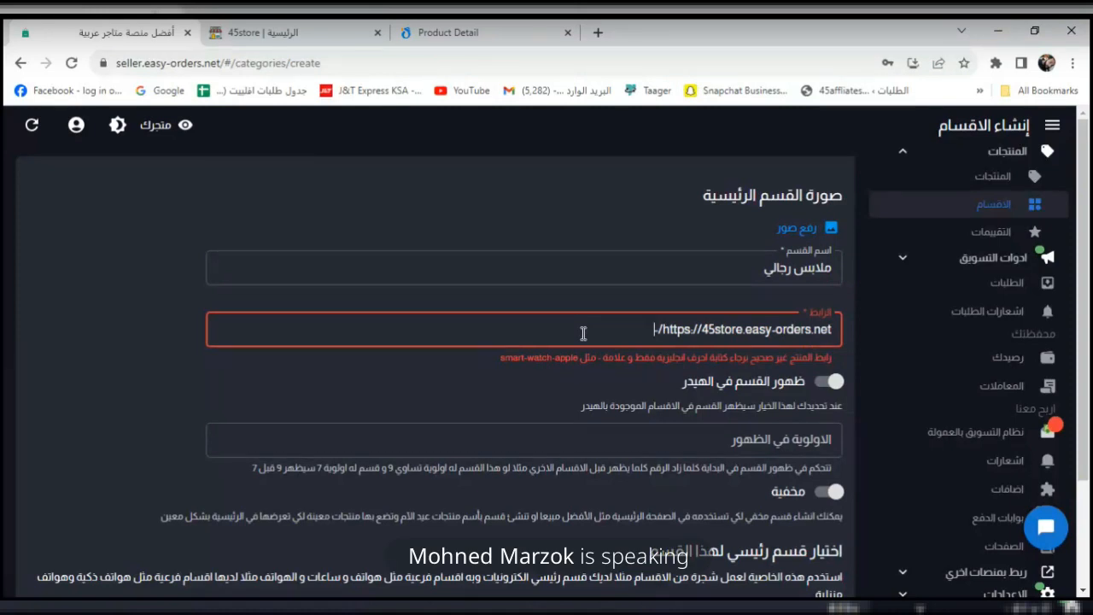
pyautogui.write('-fashion')
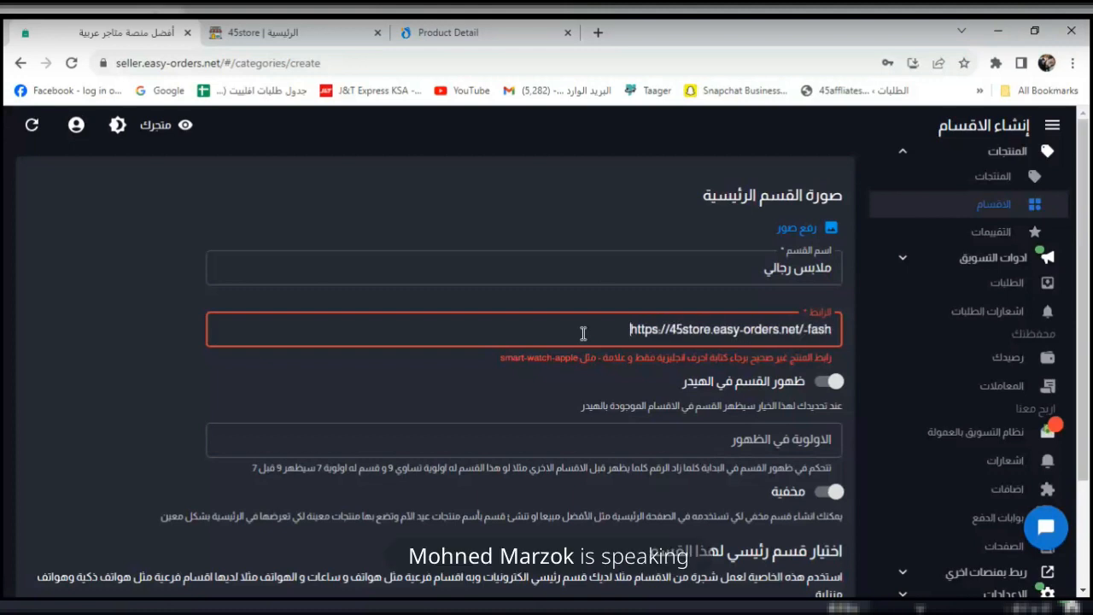
pyautogui.click(443, 389)
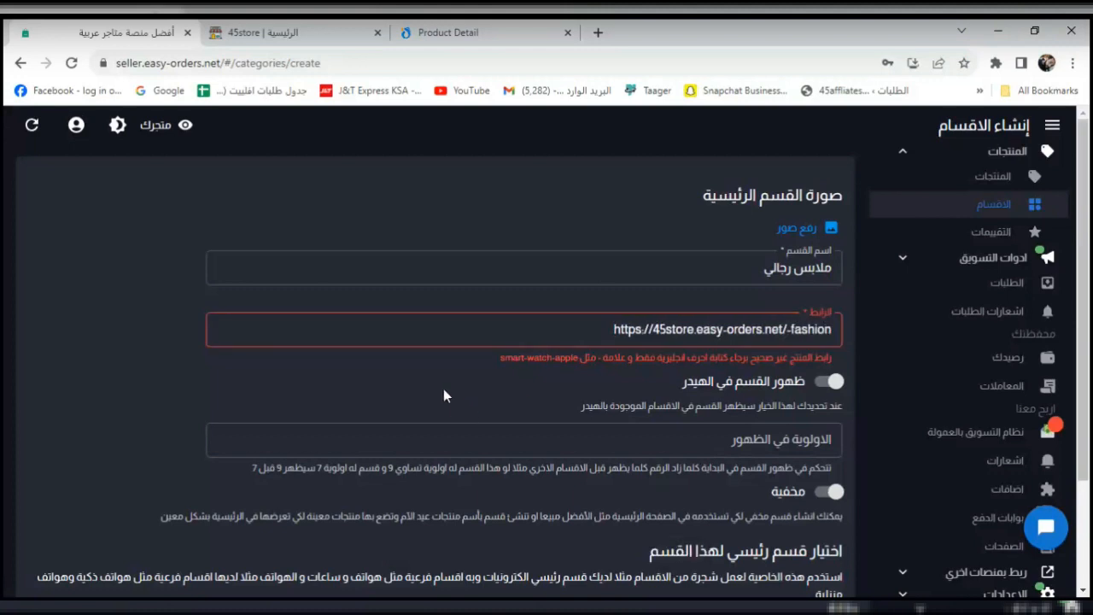
# Remove the stray space before 'fashion' in the link and retry saving the category.
pyautogui.moveTo(1084, 342); pyautogui.dragTo(1089, 583)
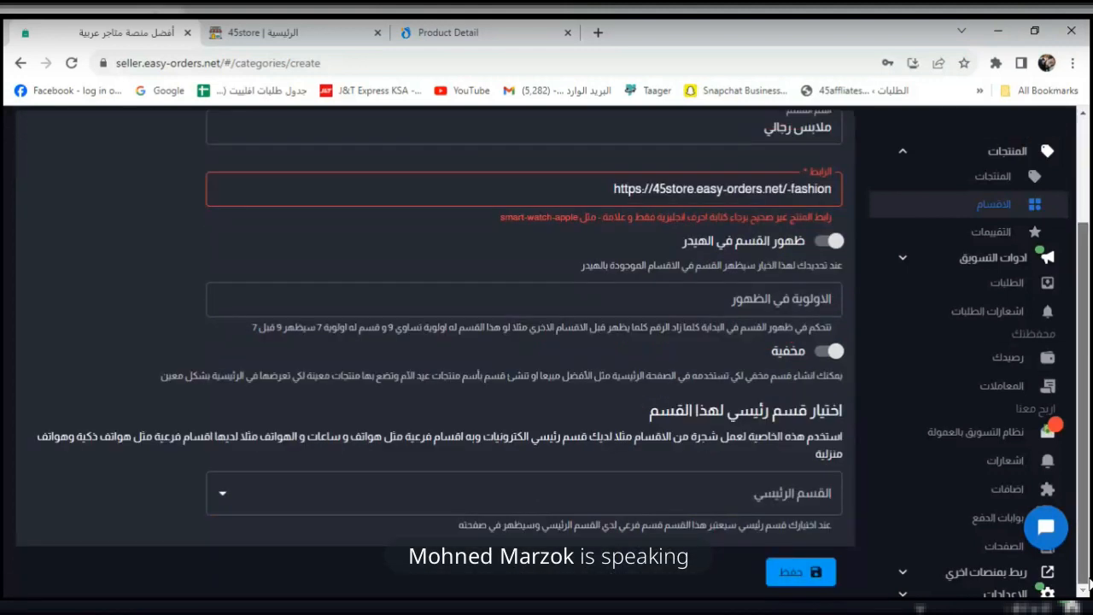
pyautogui.click(810, 577)
pyautogui.moveTo(1089, 417); pyautogui.dragTo(964, 337)
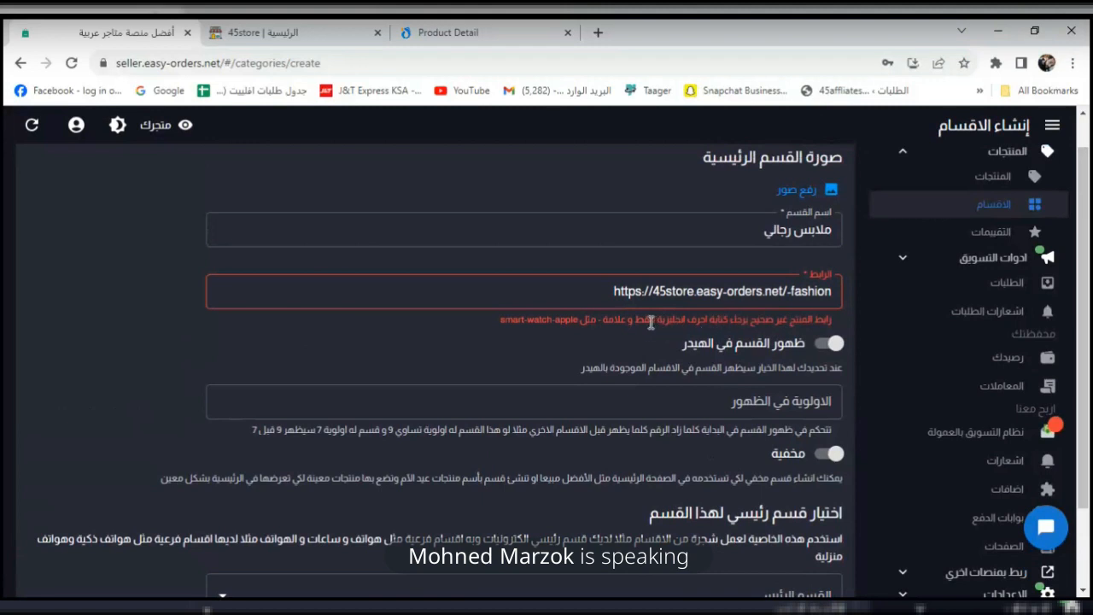
pyautogui.click(790, 291)
pyautogui.press('BackSpace')
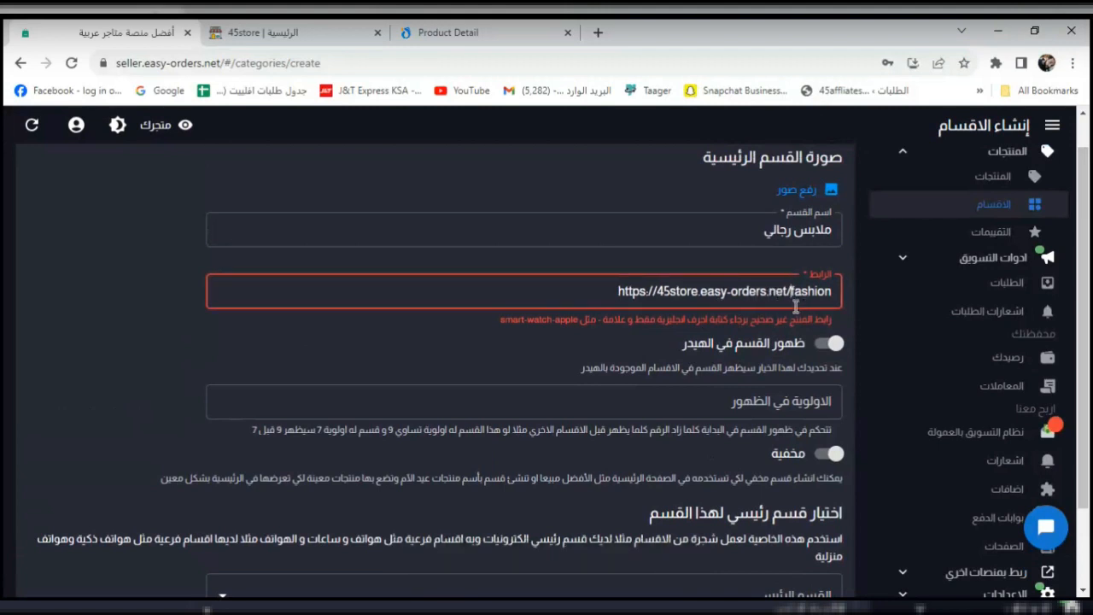
pyautogui.click(444, 359)
pyautogui.scroll(-1, 444, 352)
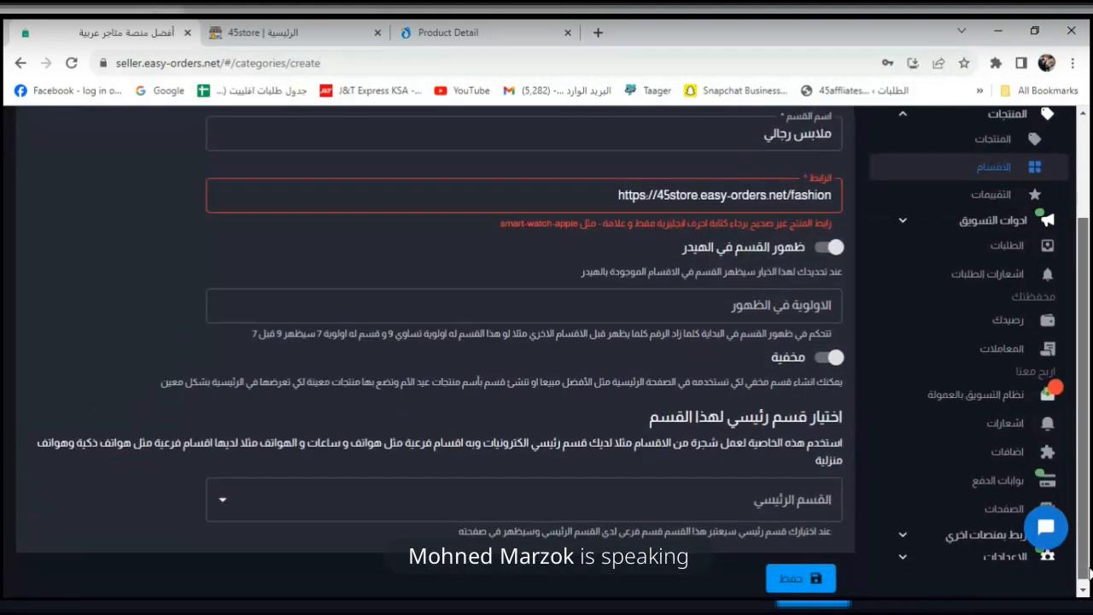
pyautogui.click(835, 578)
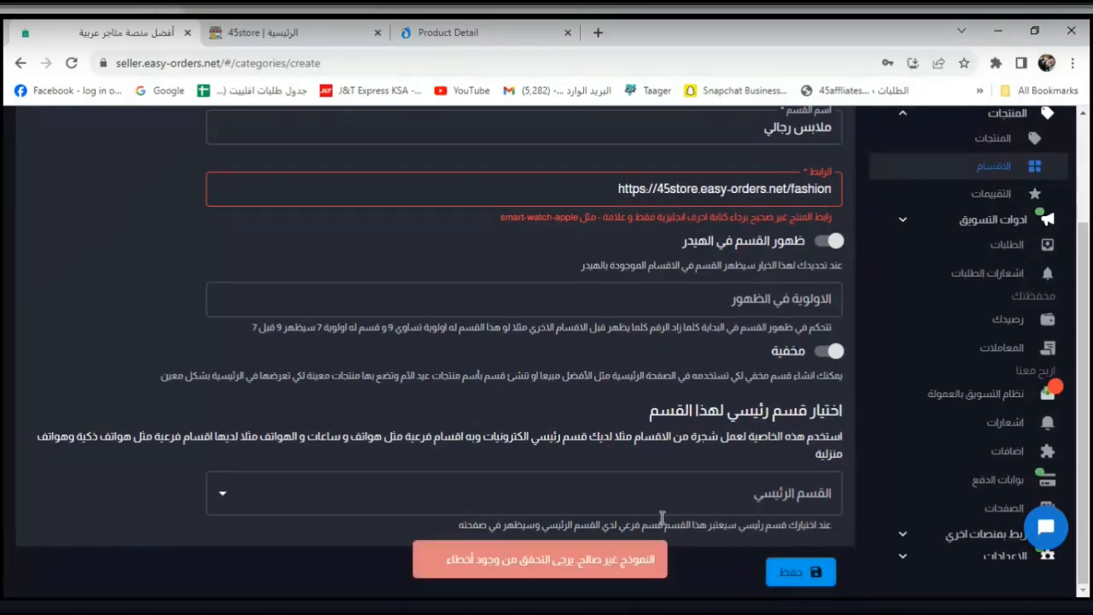
# Toggle header display on and off, append 1 so the link ends in fashion1, and retry saving.
pyautogui.click(824, 243)
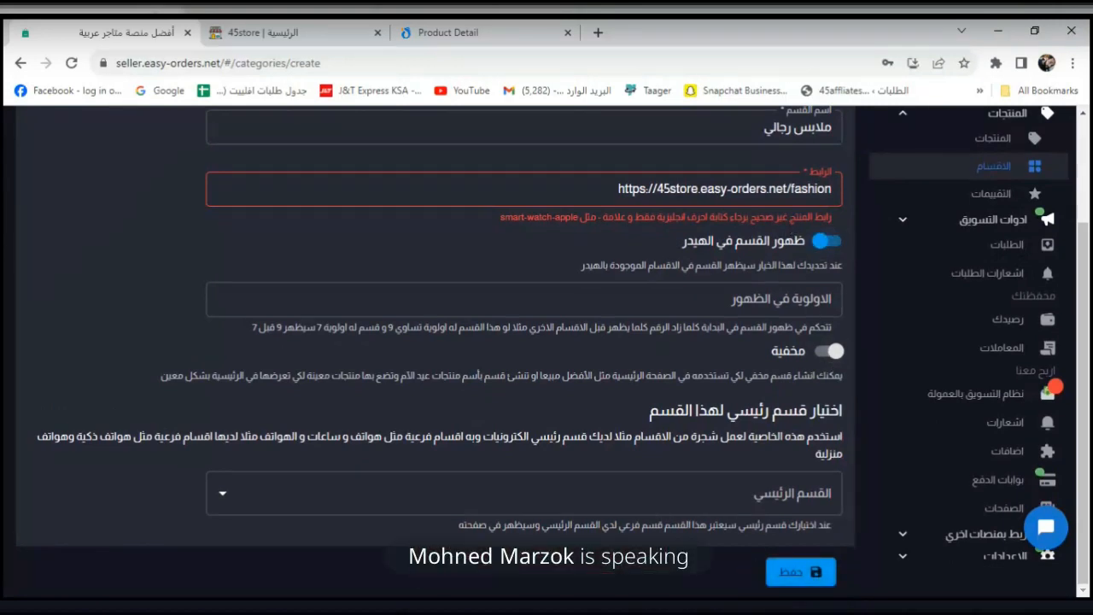
pyautogui.click(820, 244)
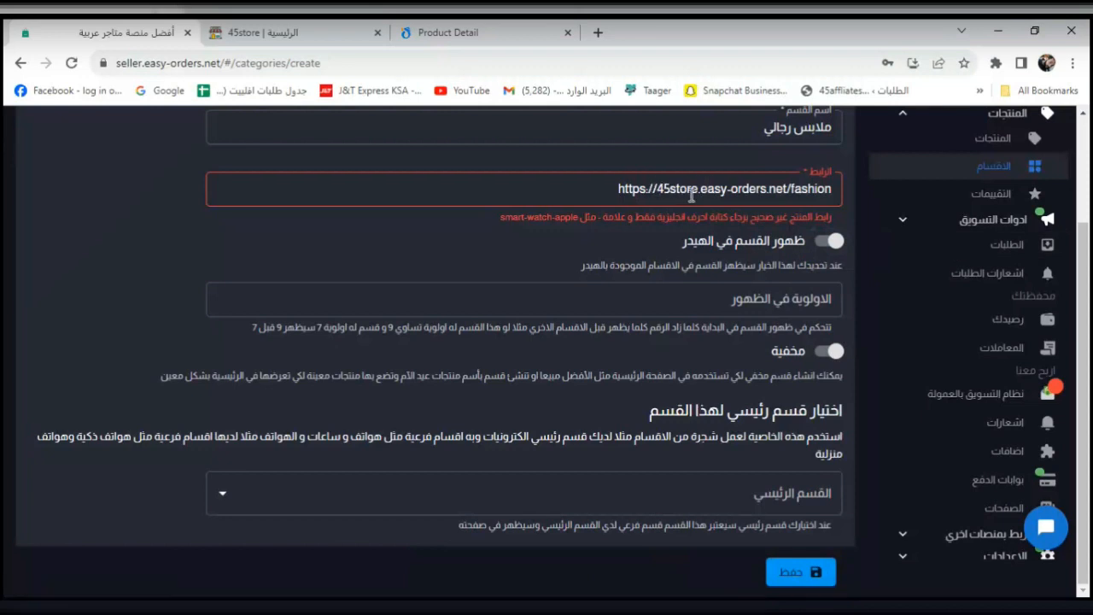
pyautogui.click(833, 191)
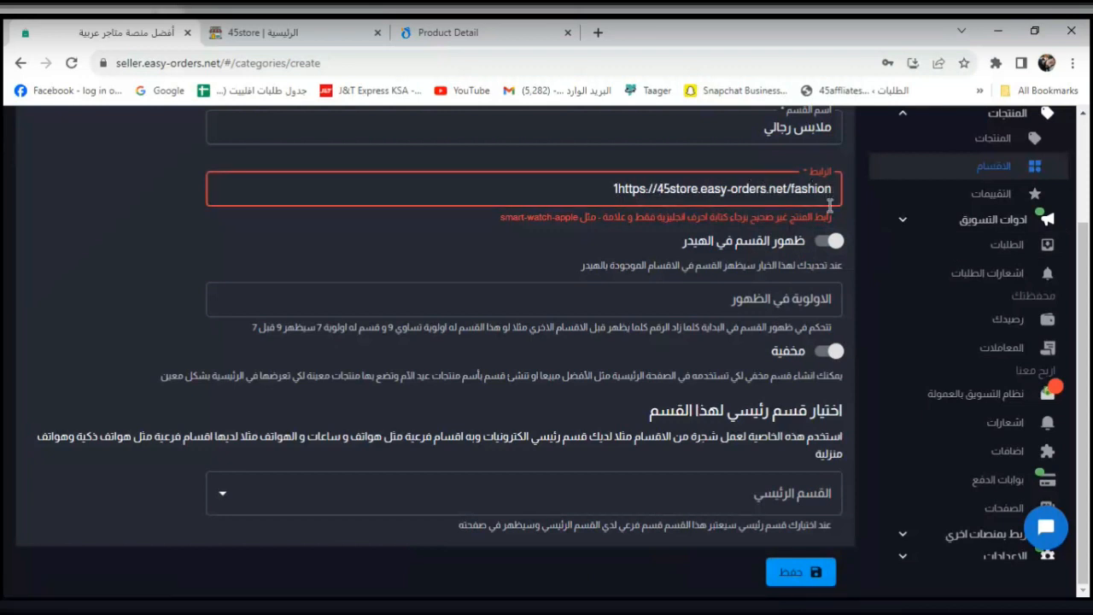
pyautogui.write('1')
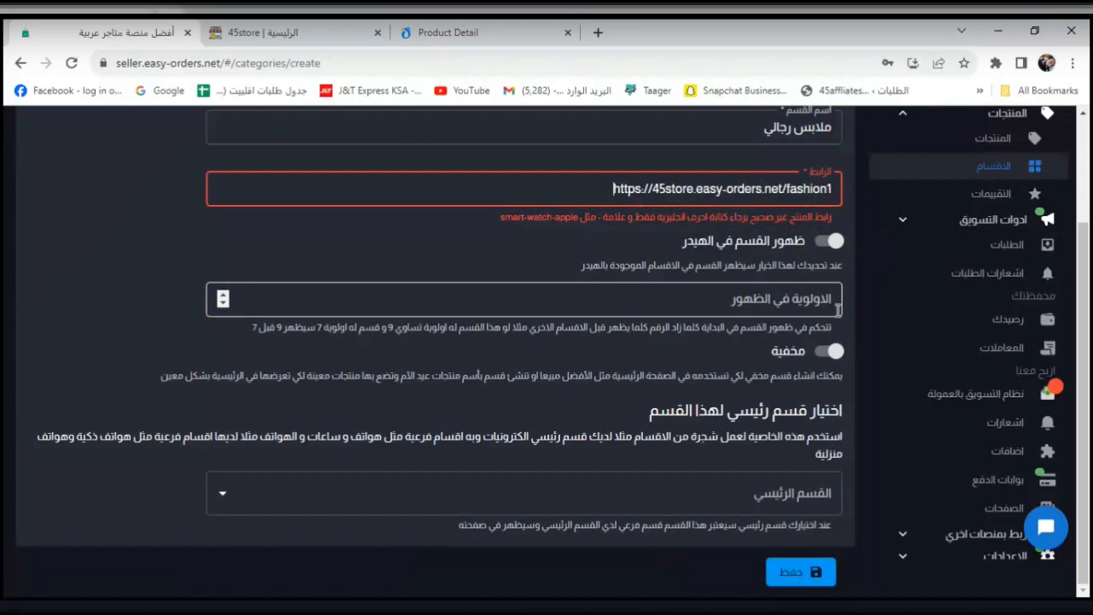
pyautogui.click(803, 570)
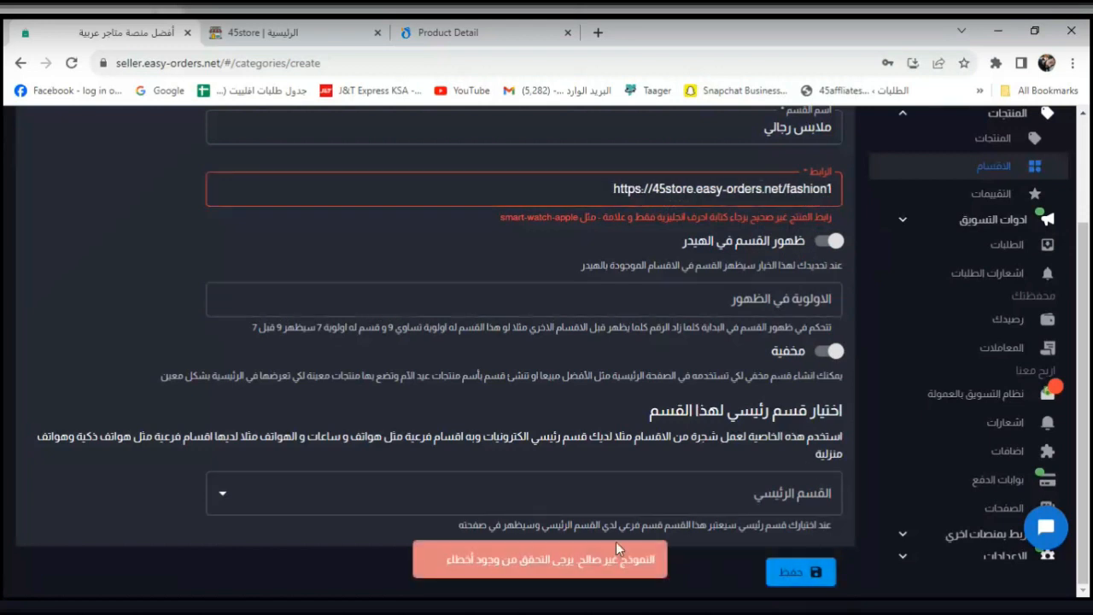
pyautogui.scroll(1, 1089, 437)
pyautogui.scroll(2, 1088, 438)
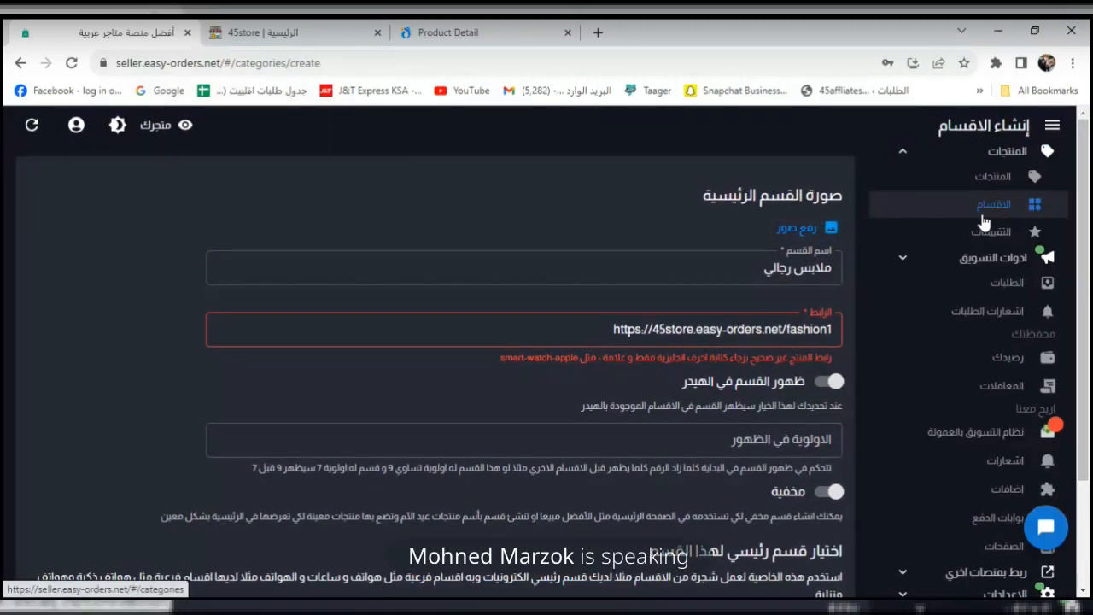
# Reload the create-category form, check the storefront tab, and refill the name ملابس رجالي from autofill.
pyautogui.click(71, 63)
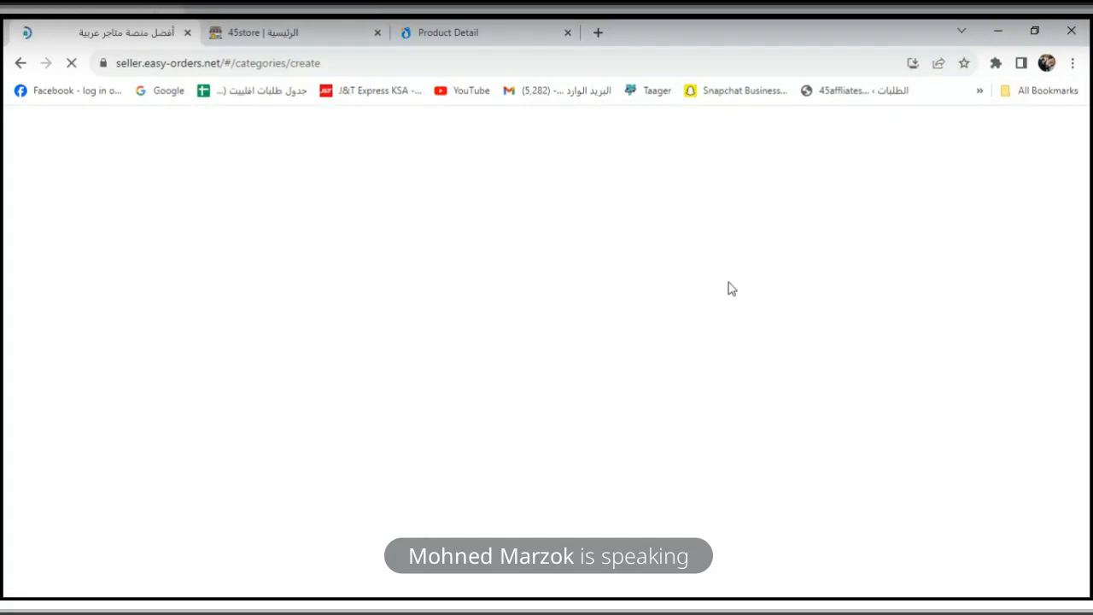
pyautogui.click(285, 38)
pyautogui.moveTo(1089, 493); pyautogui.dragTo(1090, 334)
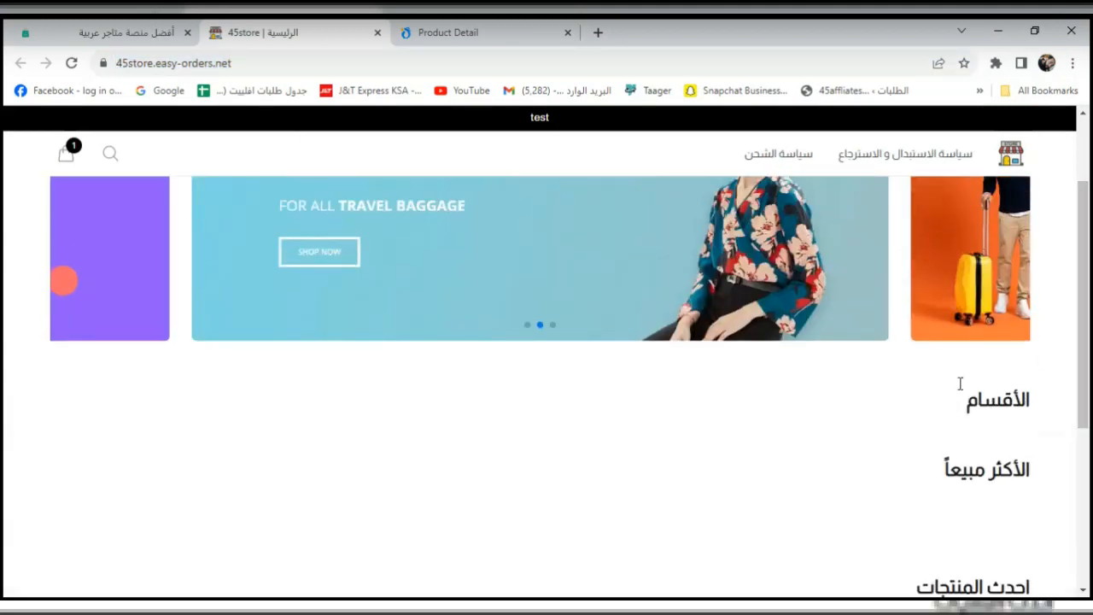
pyautogui.click(133, 36)
pyautogui.click(763, 266)
pyautogui.click(589, 340)
pyautogui.click(663, 336)
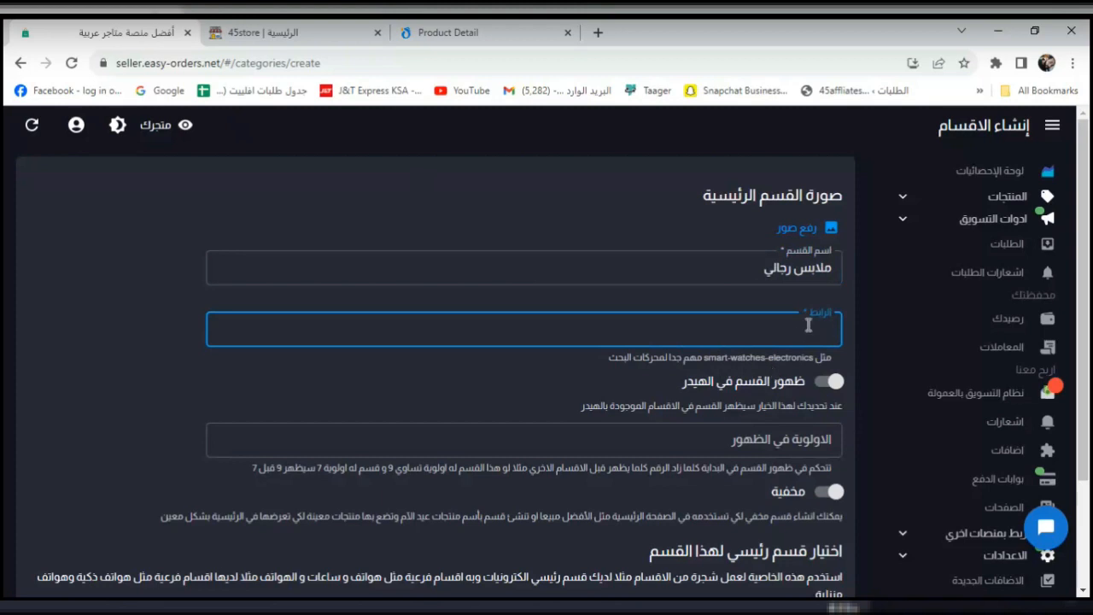
# Enter fashion1 as the category link and save the category.
pyautogui.write('fashion1')
pyautogui.click(549, 373)
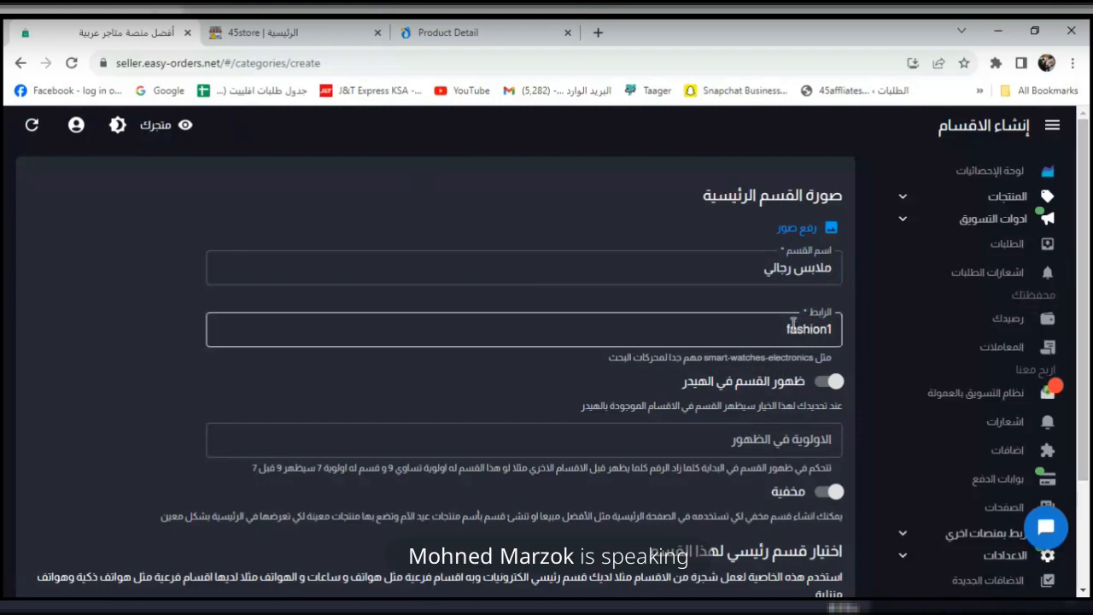
pyautogui.doubleClick(827, 329)
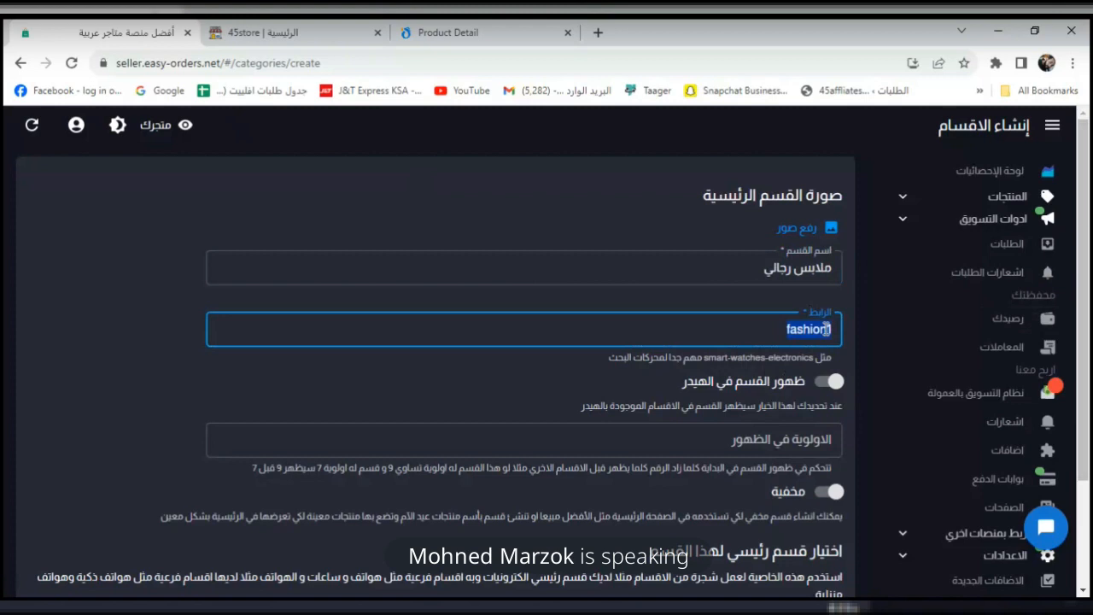
pyautogui.scroll(-2, 768, 444)
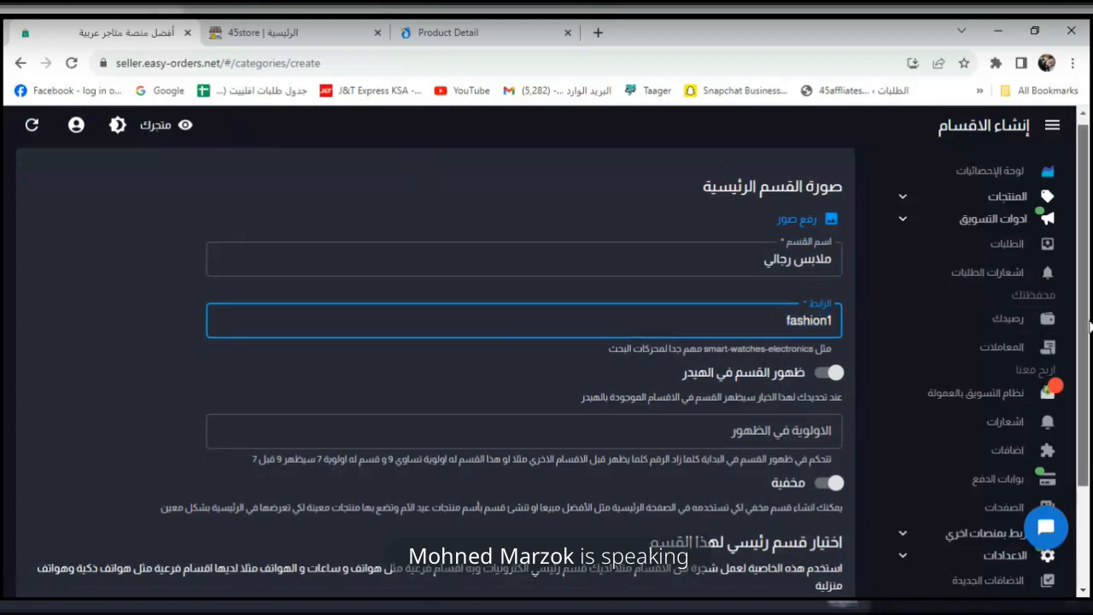
pyautogui.click(812, 569)
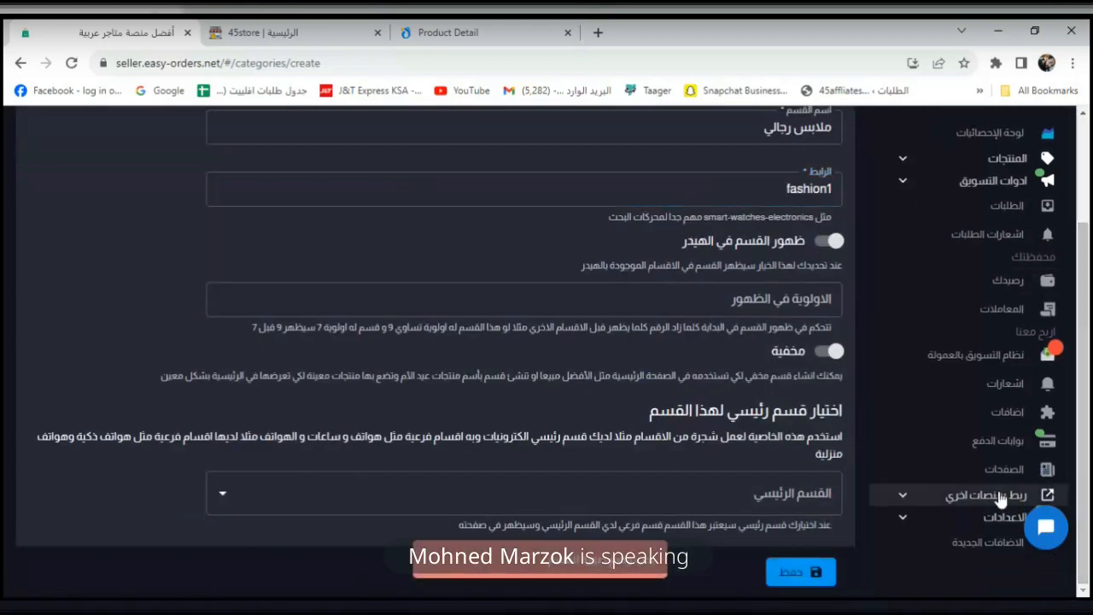
# Browse the image upload picker for a category image, then close it without choosing one.
pyautogui.moveTo(1084, 420); pyautogui.dragTo(1084, 310)
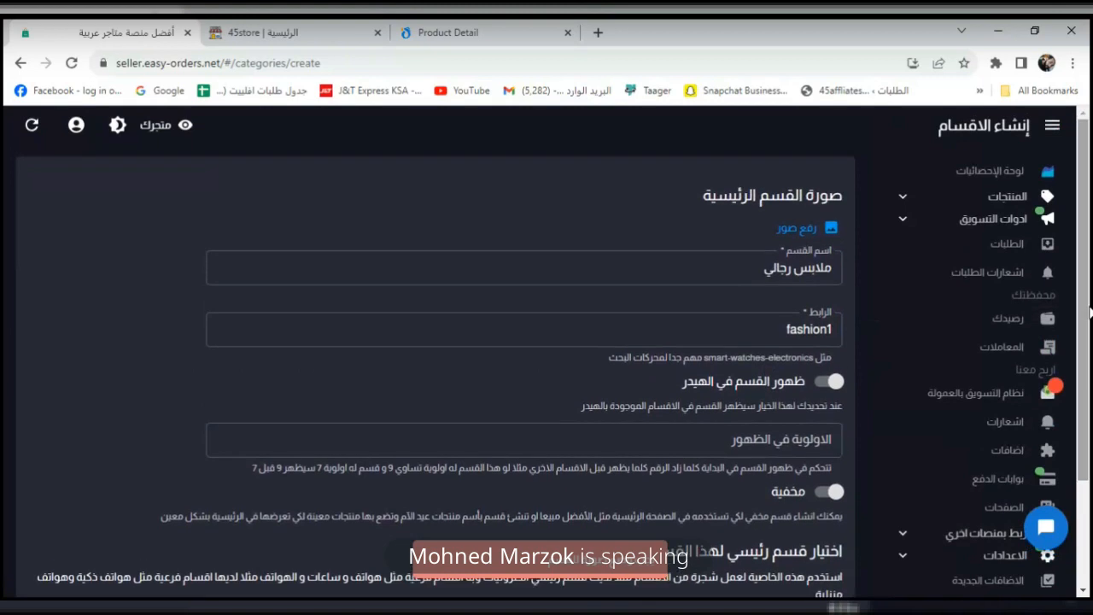
pyautogui.click(782, 228)
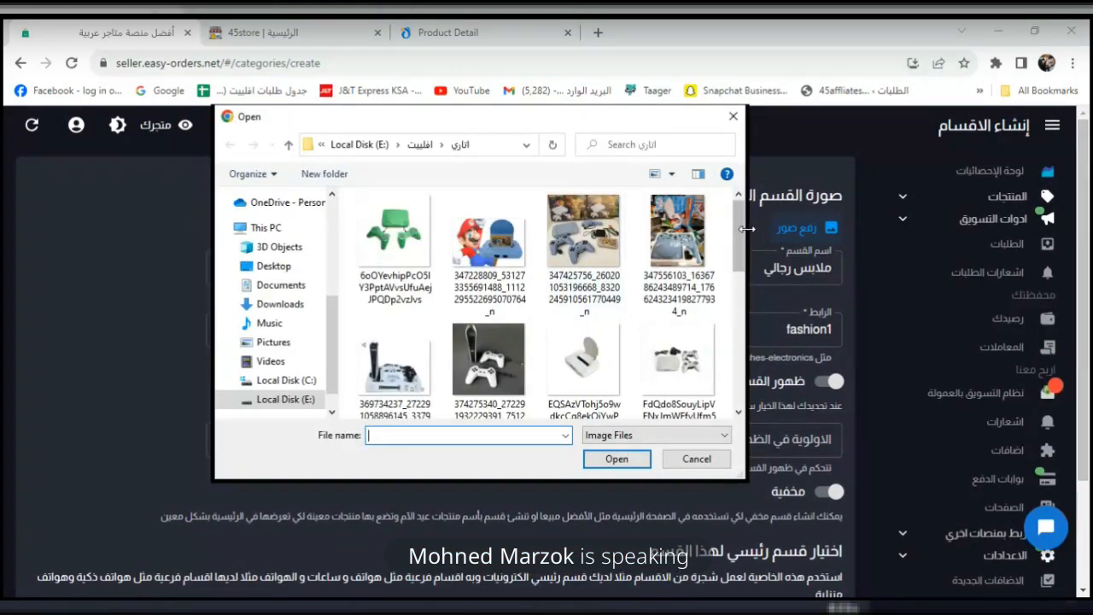
pyautogui.click(419, 144)
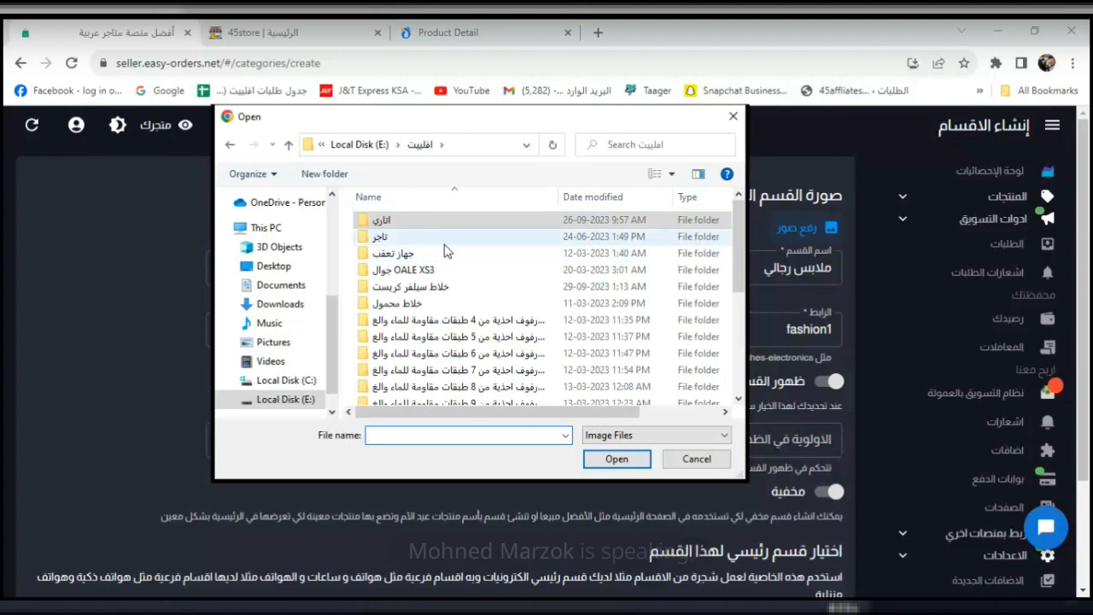
pyautogui.moveTo(739, 270); pyautogui.dragTo(740, 355)
pyautogui.click(732, 117)
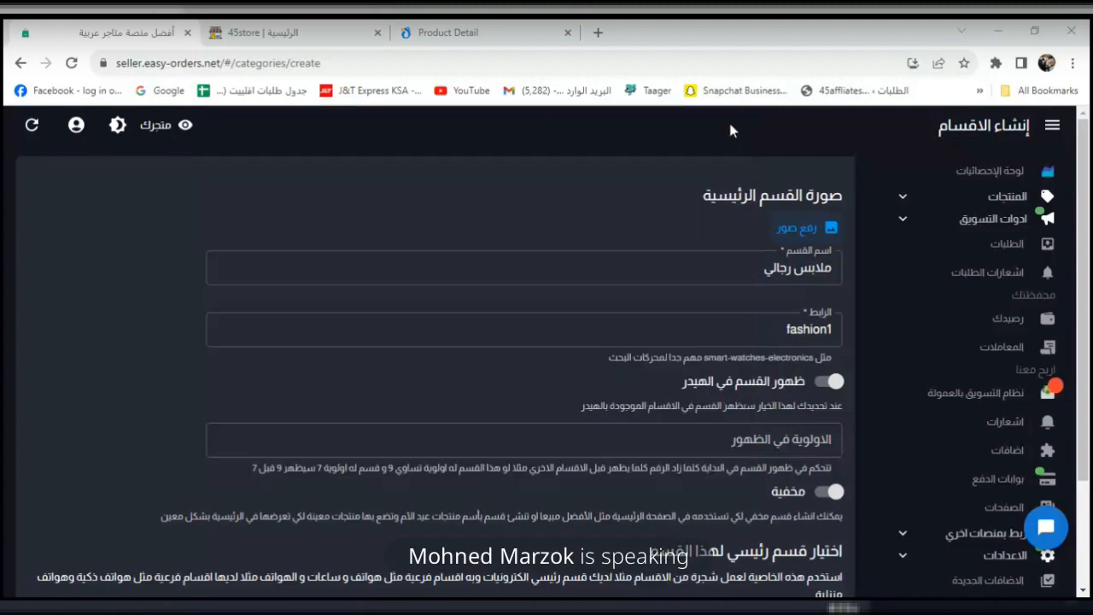
# Open Google in a new tab and search for 'fashion'.
pyautogui.rightClick(167, 91)
pyautogui.click(210, 102)
pyautogui.click(657, 33)
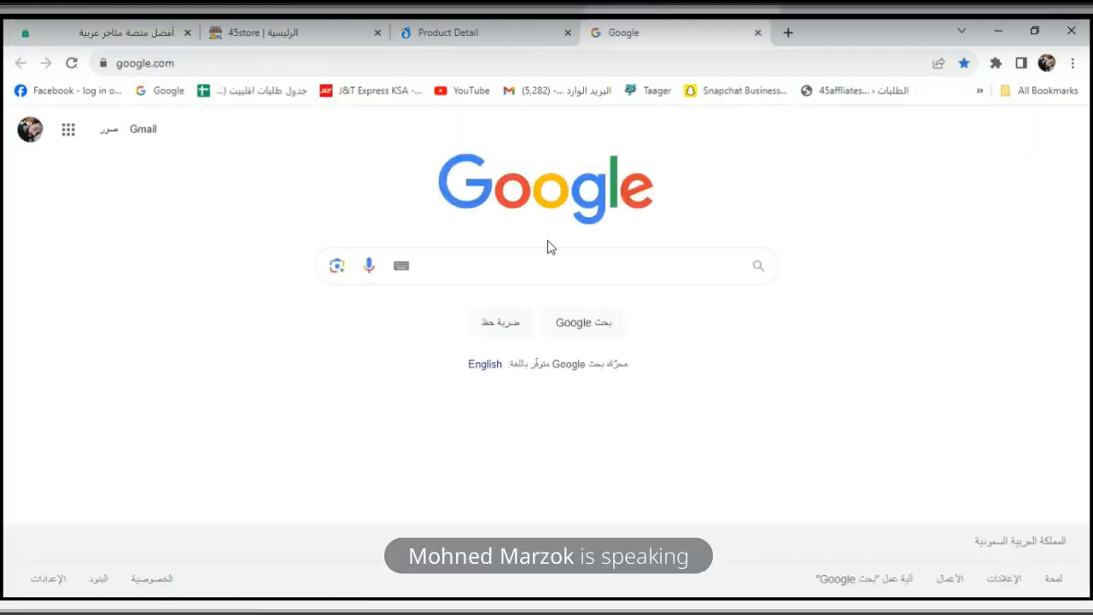
pyautogui.write('fashion')
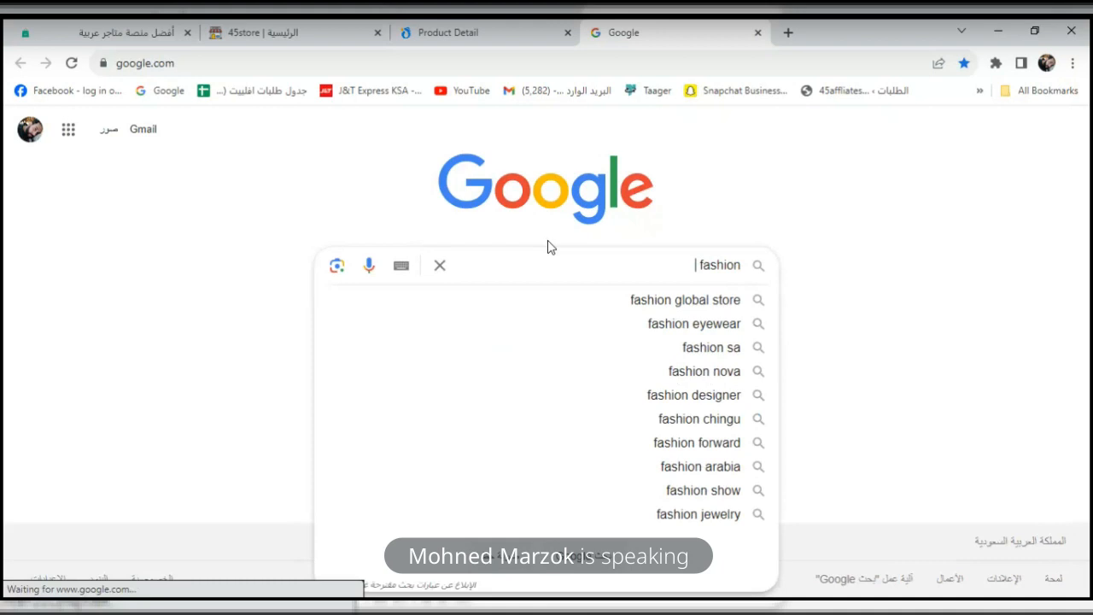
pyautogui.press('Return')
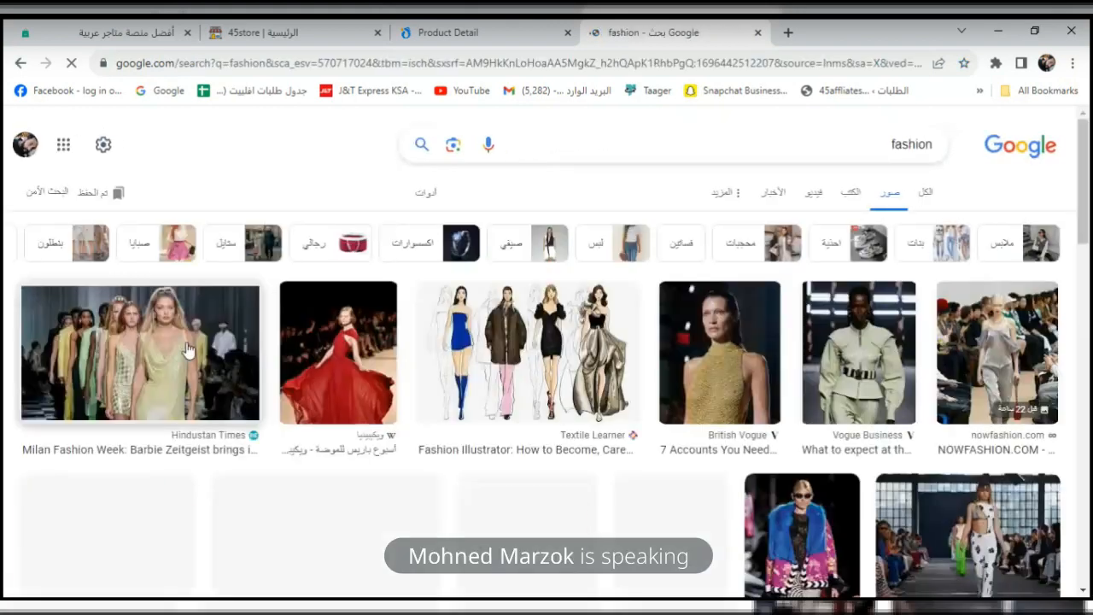
pyautogui.scroll(-5, 1088, 205)
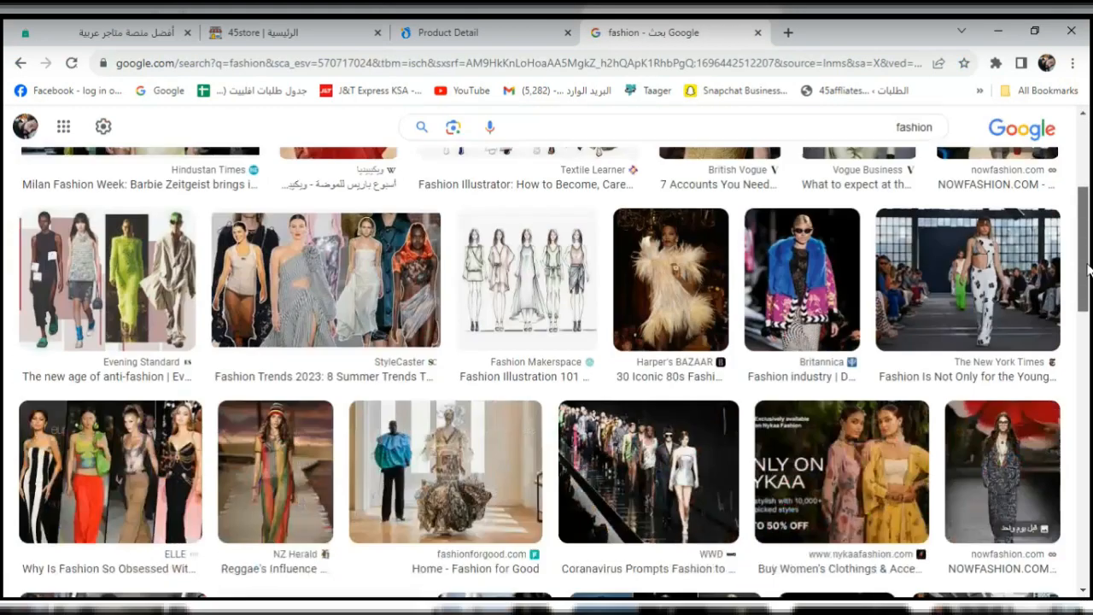
pyautogui.scroll(5, 830, 149)
# Refine the search query to 'men fashion'.
pyautogui.click(837, 148)
pyautogui.write('m')
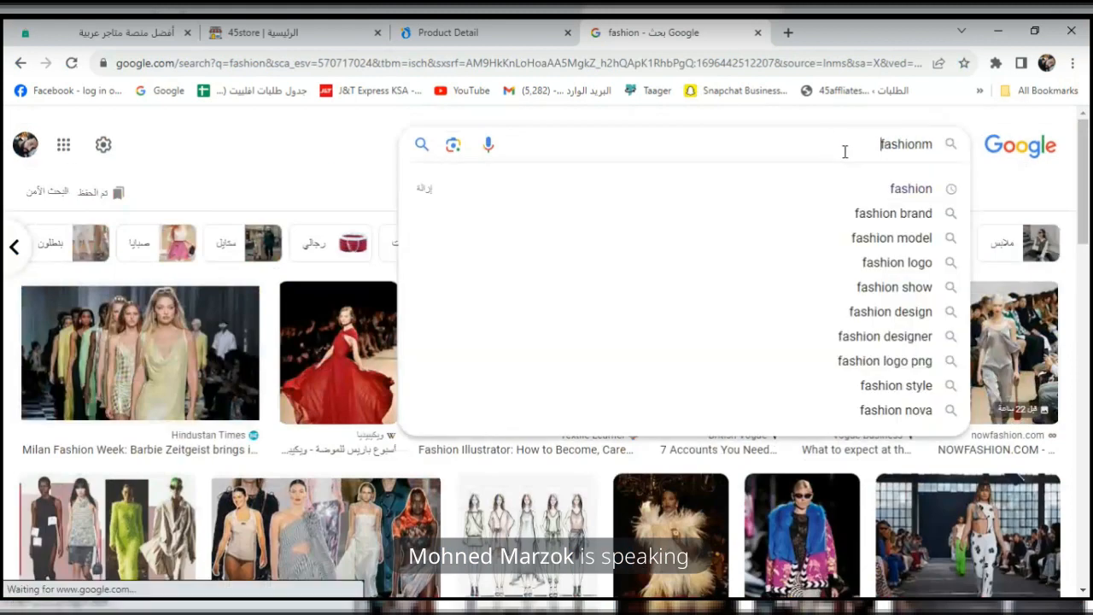
pyautogui.press('BackSpace')
pyautogui.write('men')
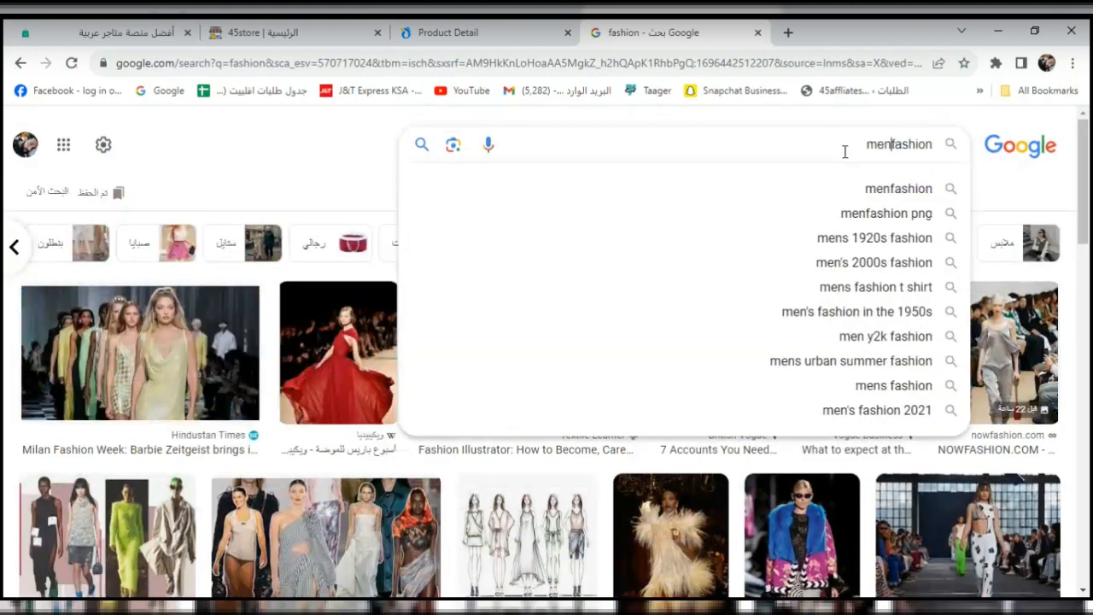
pyautogui.press('Return')
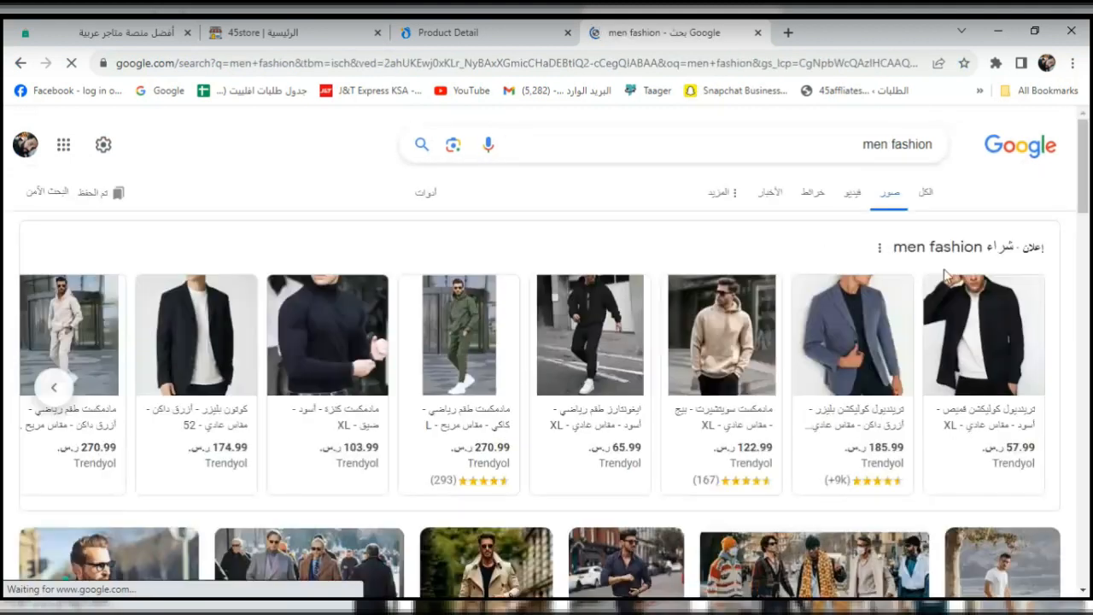
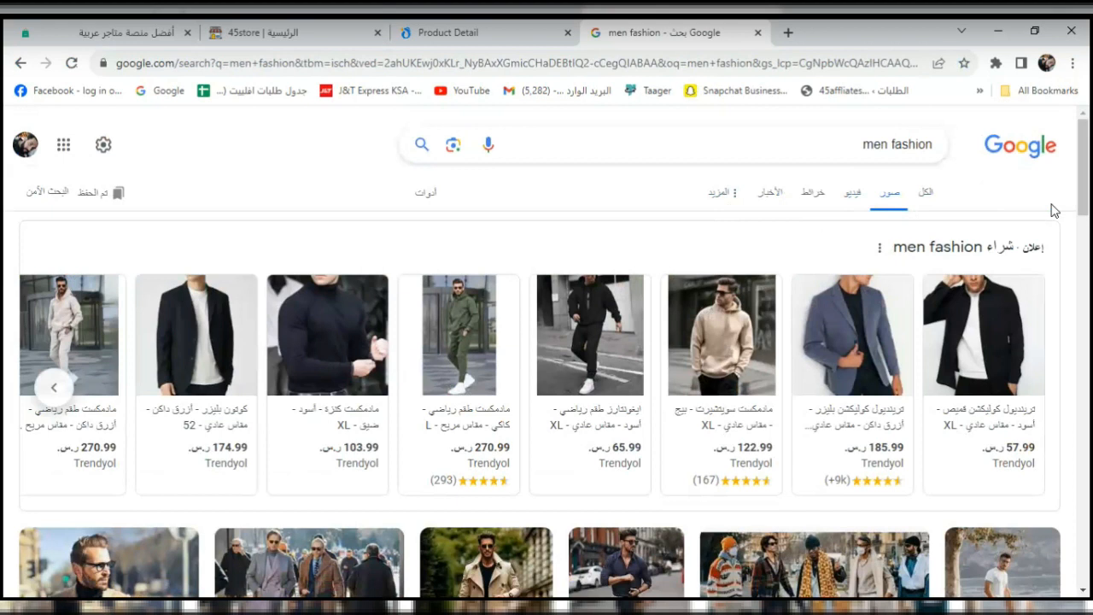
# Preview the Pexels camel-coat photo and view its source page, then return to Google Images.
pyautogui.scroll(-3, 1089, 215)
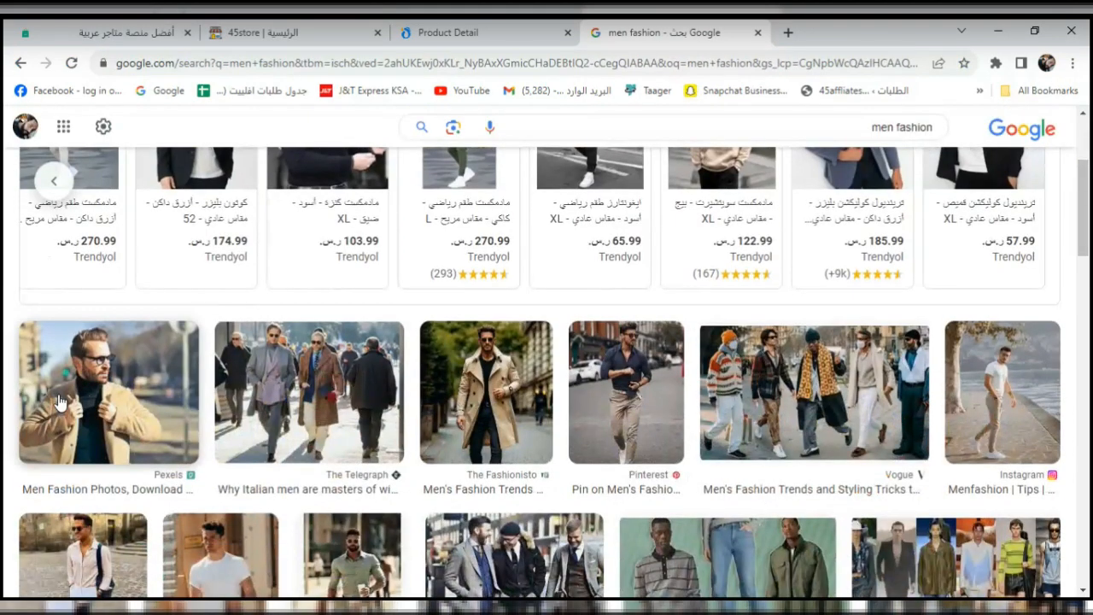
pyautogui.click(108, 393)
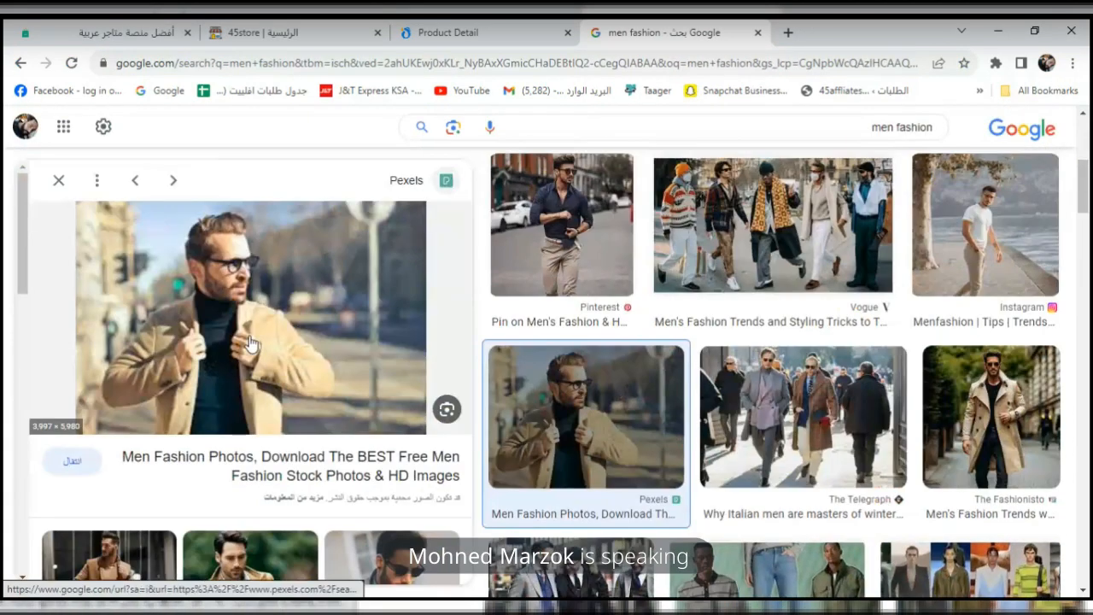
pyautogui.rightClick(250, 341)
pyautogui.click(199, 334)
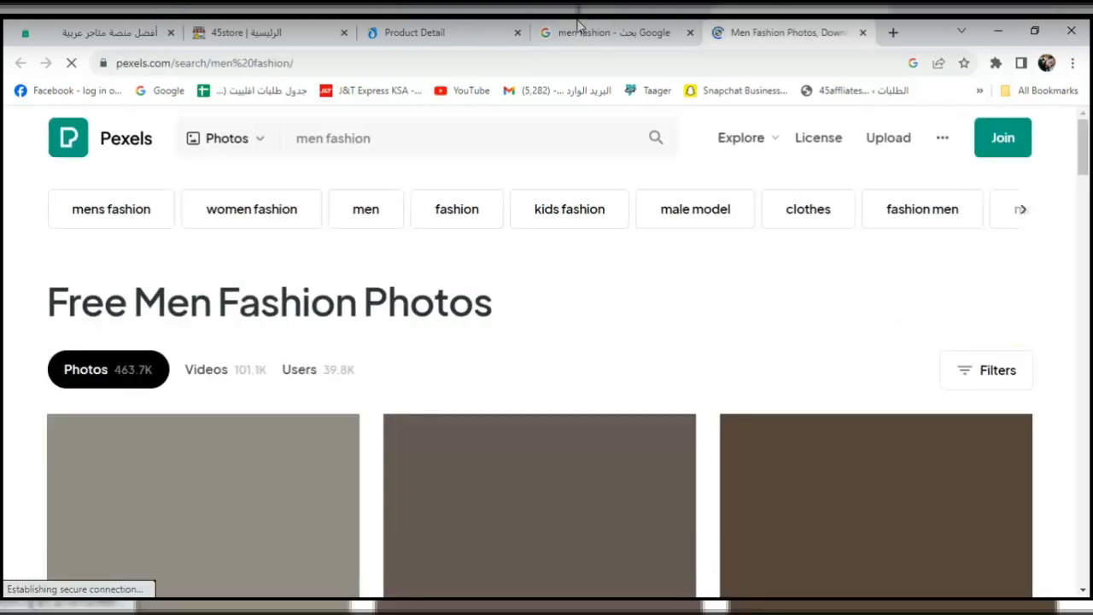
pyautogui.click(579, 27)
# Save the photo to Downloads as pexels-andrea-piacquadio-842811.jpg and go to the 45store homepage.
pyautogui.rightClick(373, 219)
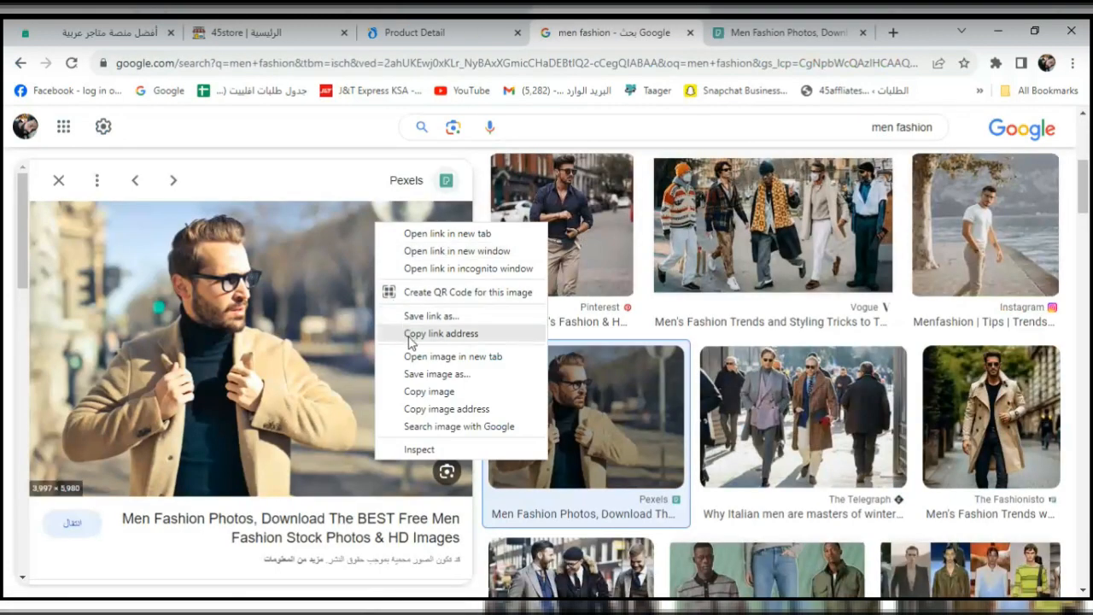
pyautogui.click(410, 378)
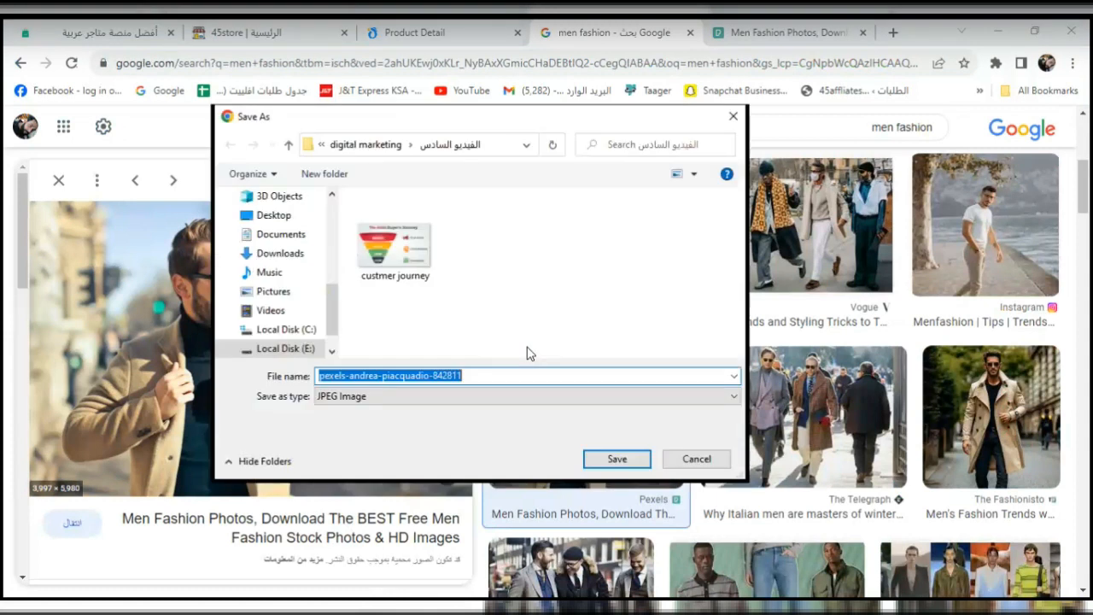
pyautogui.click(277, 252)
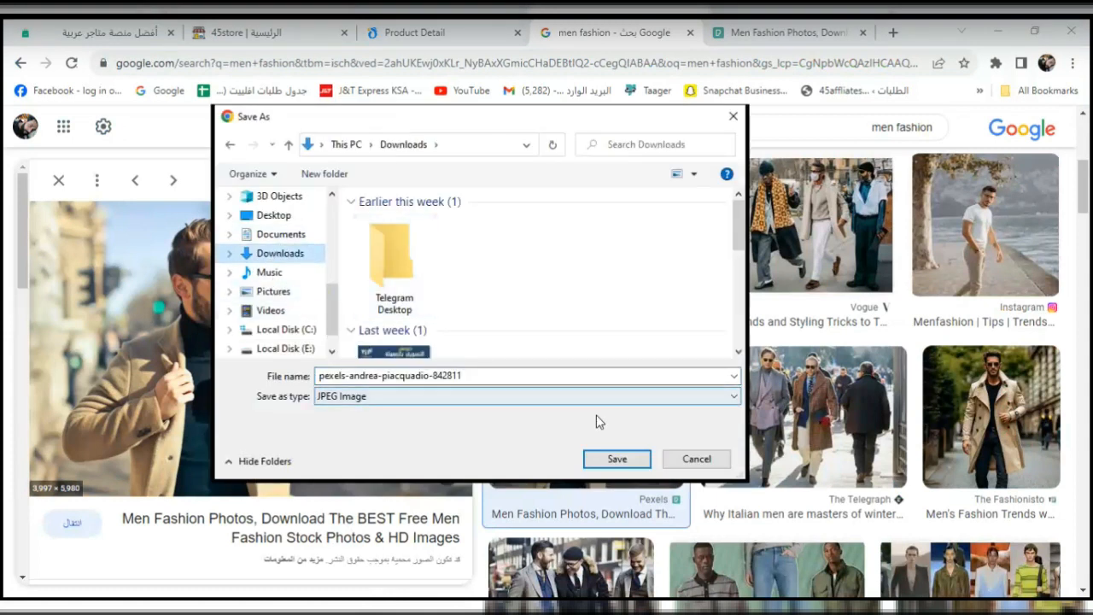
pyautogui.click(617, 458)
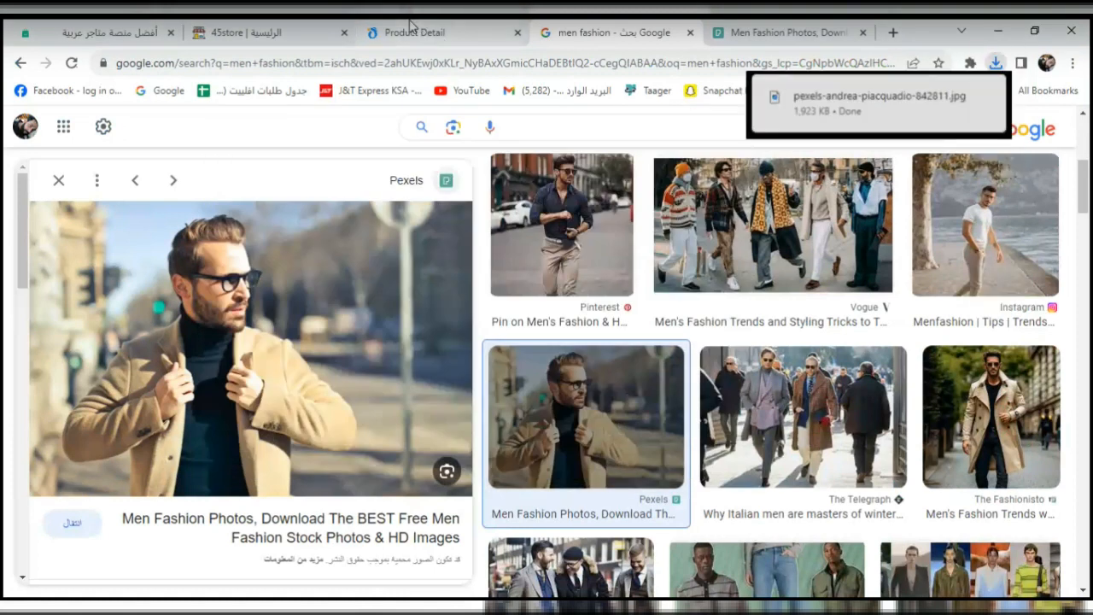
pyautogui.click(414, 32)
pyautogui.click(273, 26)
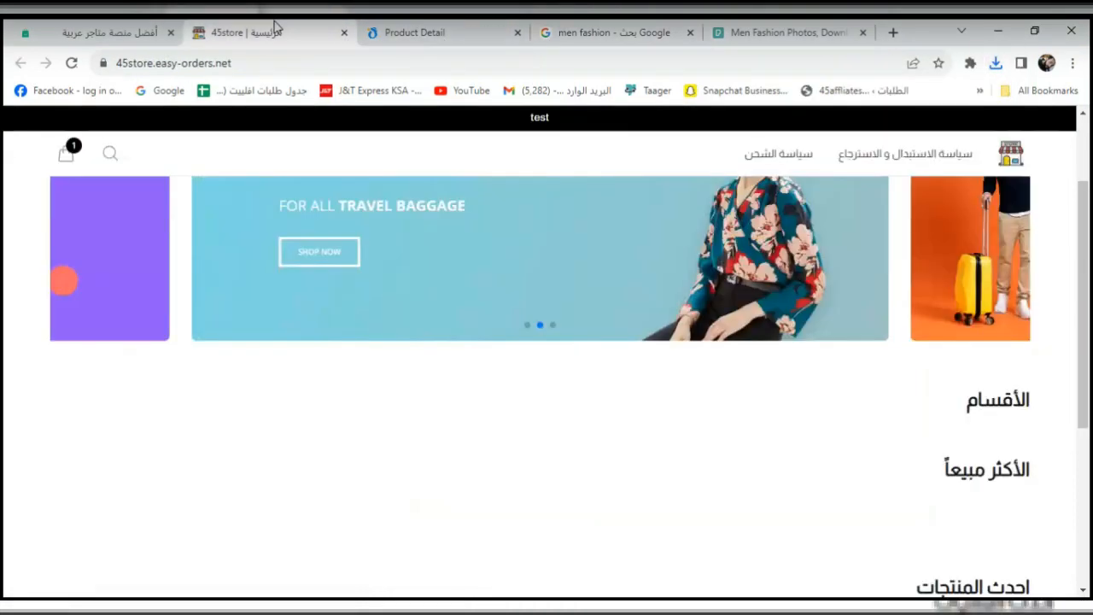
# Create the ملابس رجالي category (link fashion1) using the downloaded Pexels photo as its image.
pyautogui.click(119, 28)
pyautogui.click(799, 227)
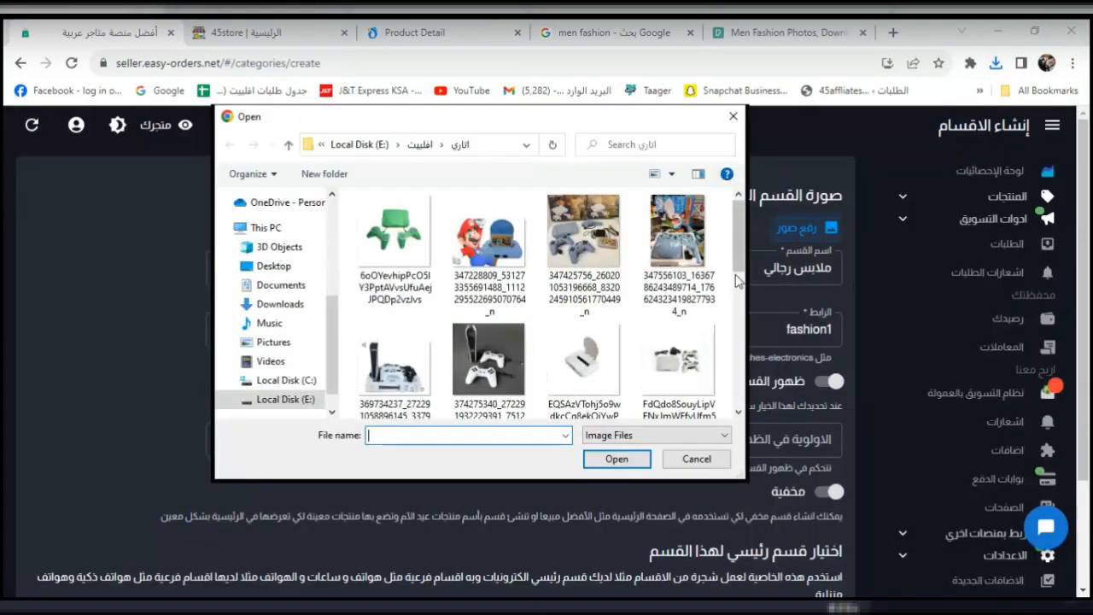
pyautogui.click(286, 304)
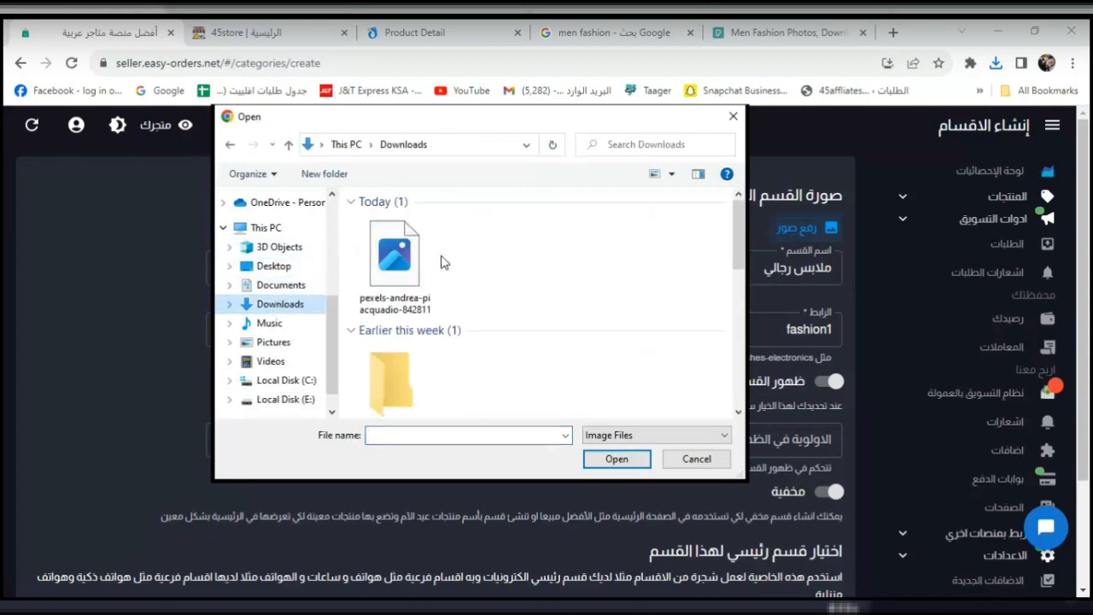
pyautogui.click(394, 264)
pyautogui.click(597, 459)
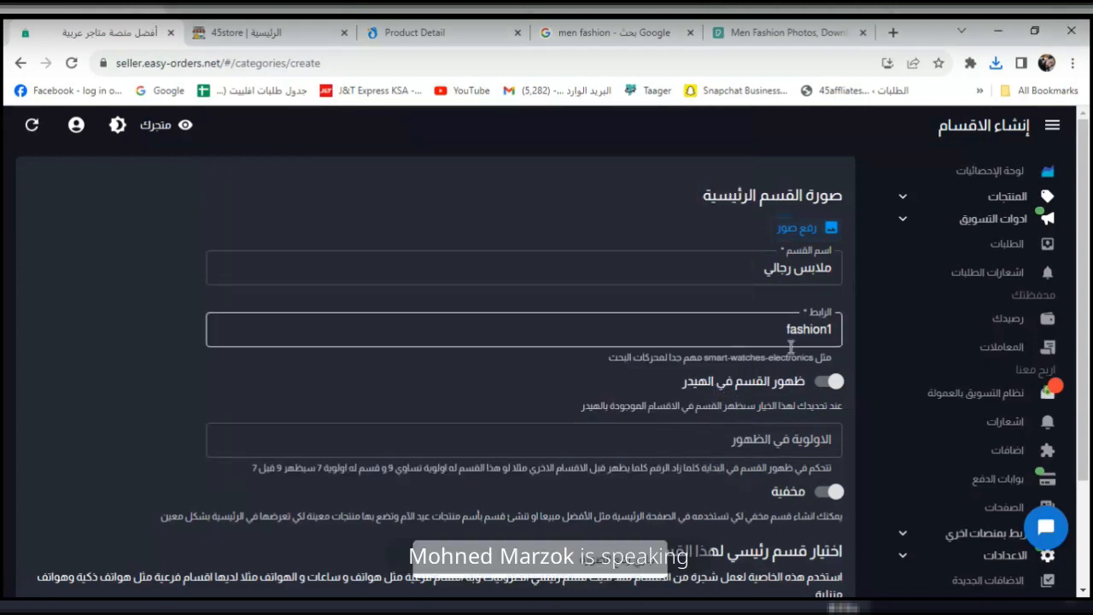
pyautogui.scroll(-3, 1089, 248)
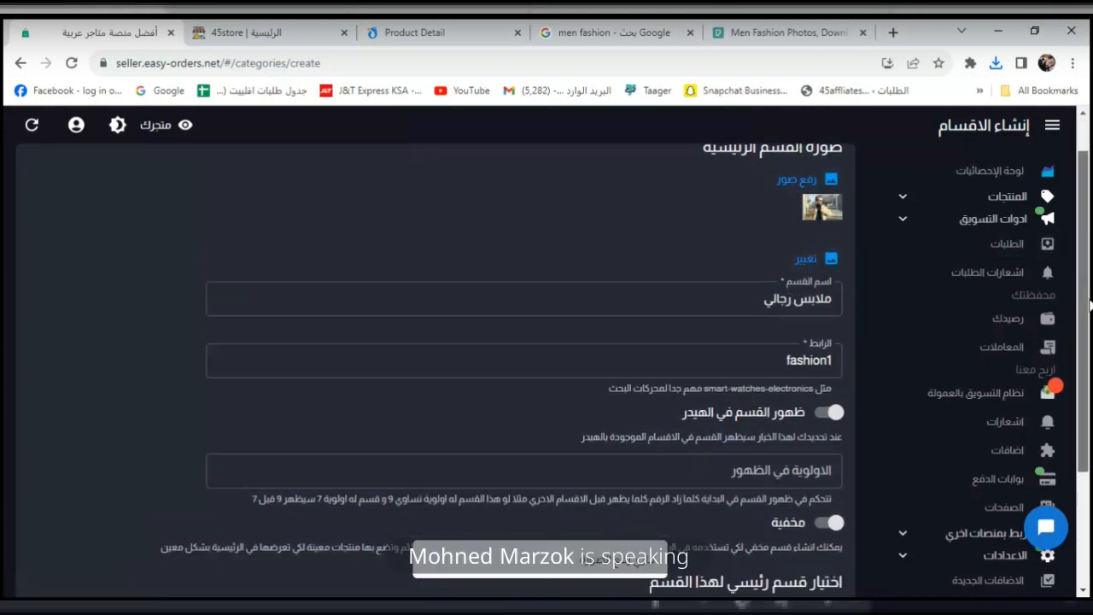
pyautogui.click(822, 575)
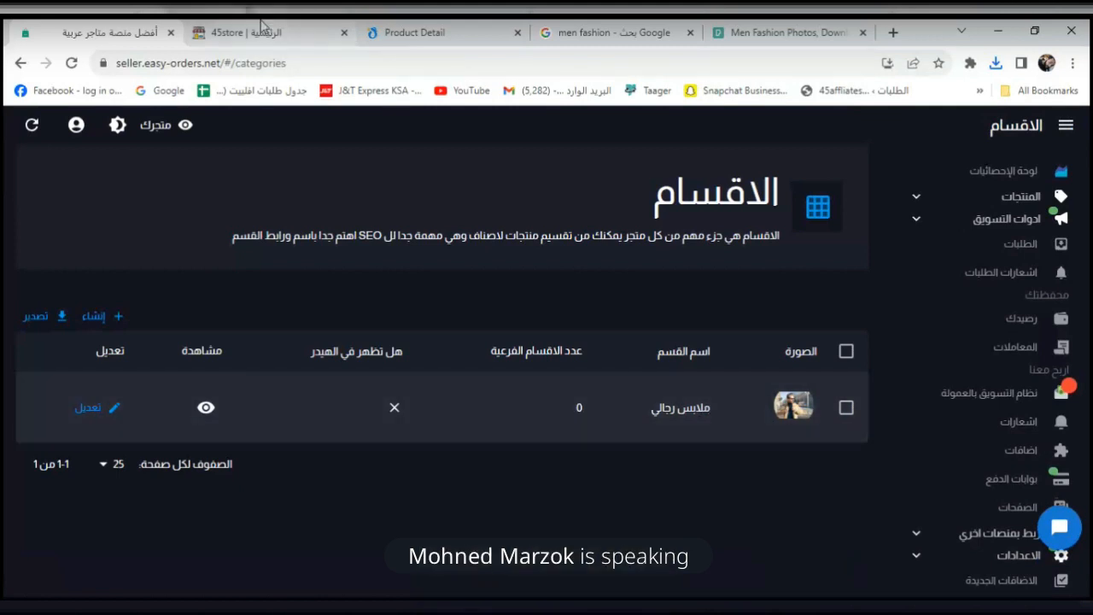
pyautogui.click(260, 32)
pyautogui.click(68, 66)
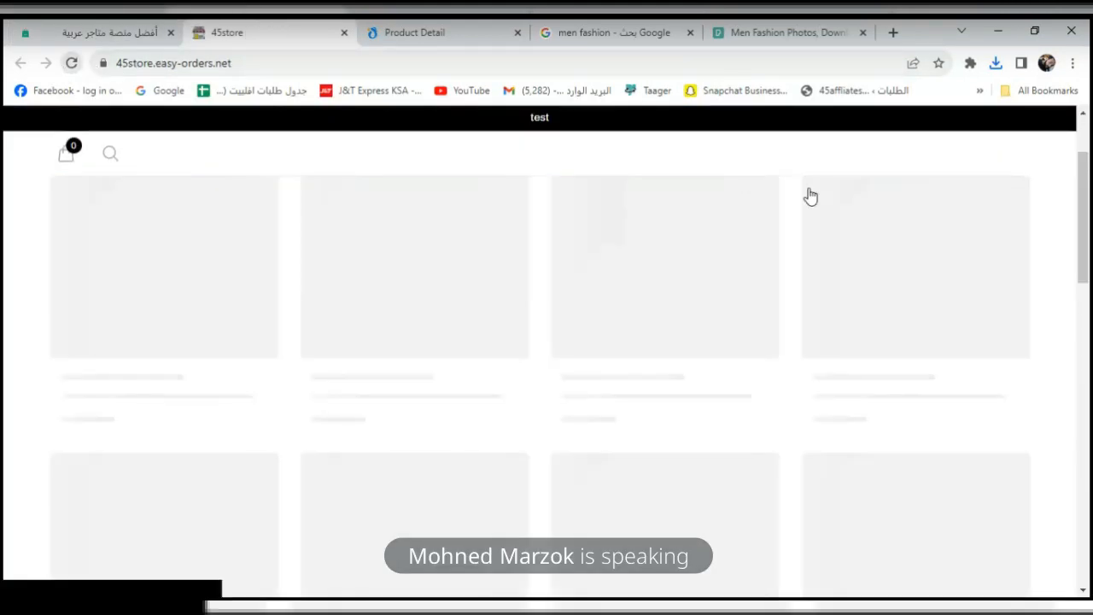
pyautogui.scroll(-2, 1084, 282)
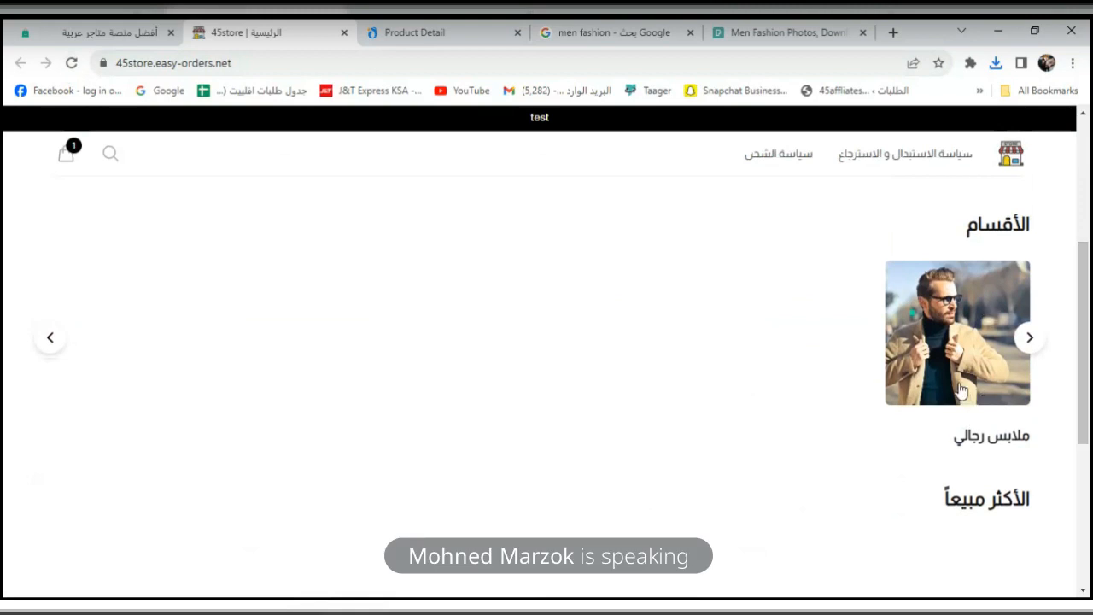
pyautogui.click(961, 390)
pyautogui.click(332, 64)
pyautogui.click(333, 63)
pyautogui.write('1')
pyautogui.moveTo(372, 62); pyautogui.dragTo(333, 65)
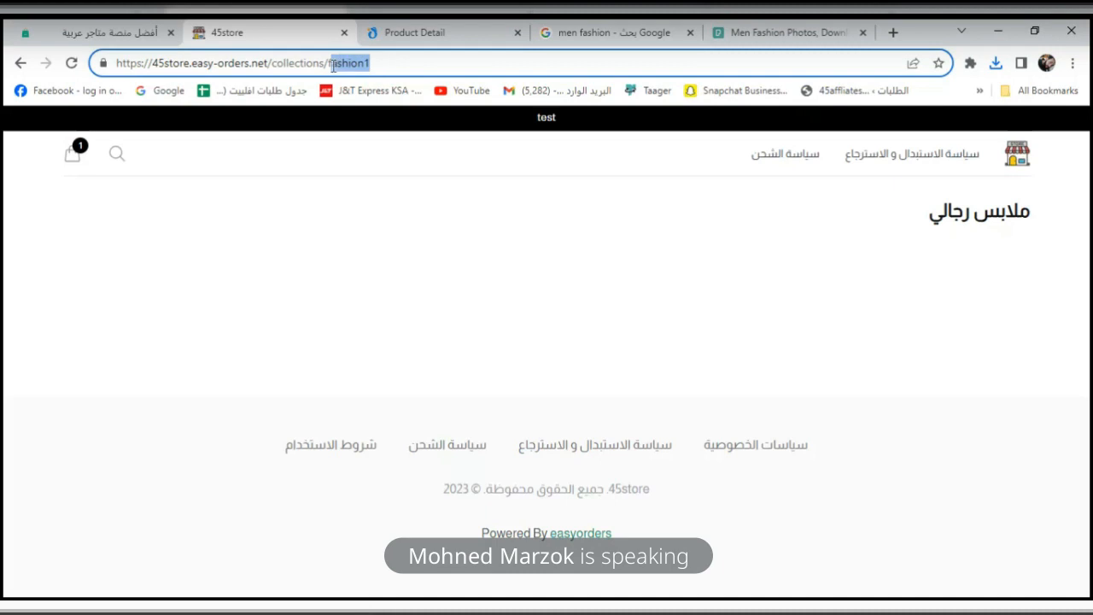
pyautogui.click(126, 38)
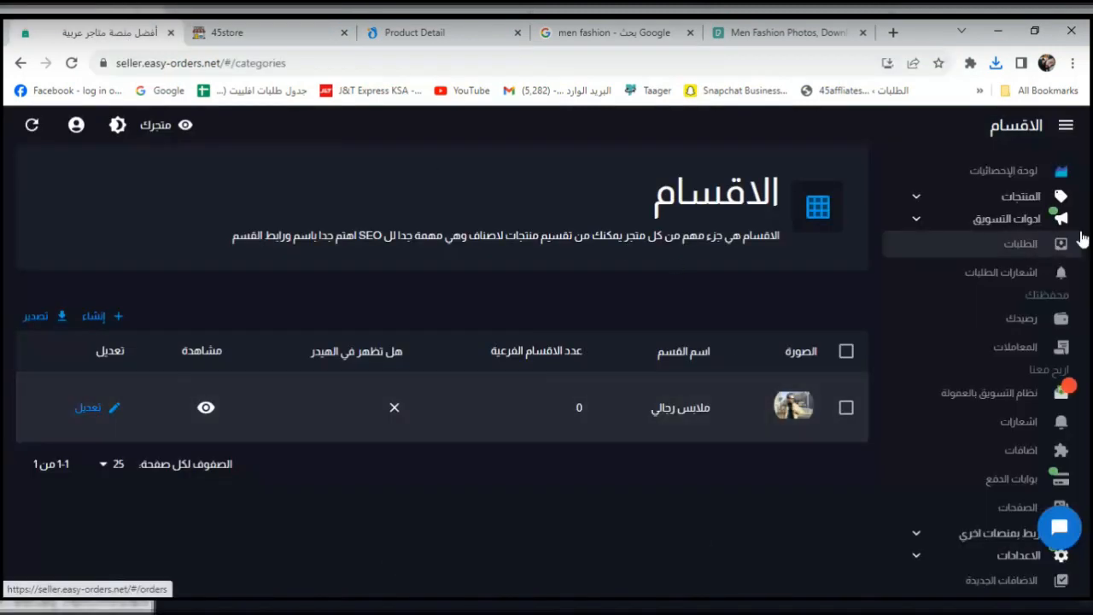
# Find the ترنج نيويورك رجالي tracksuit in the seller products list.
pyautogui.click(1005, 207)
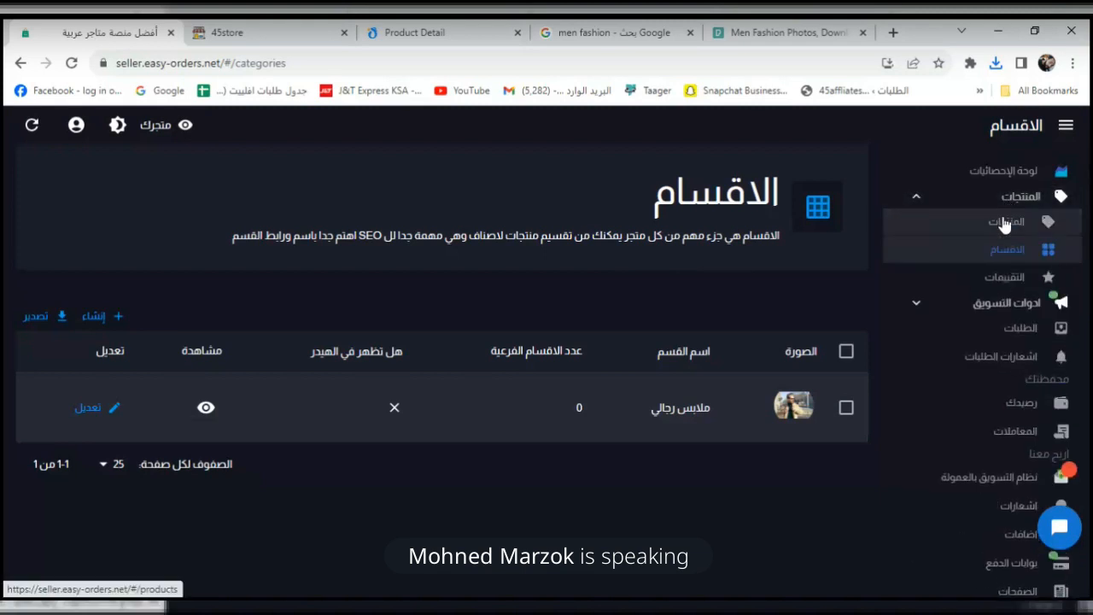
pyautogui.click(1005, 223)
pyautogui.moveTo(1089, 270); pyautogui.dragTo(1086, 397)
pyautogui.scroll(-1, 1086, 397)
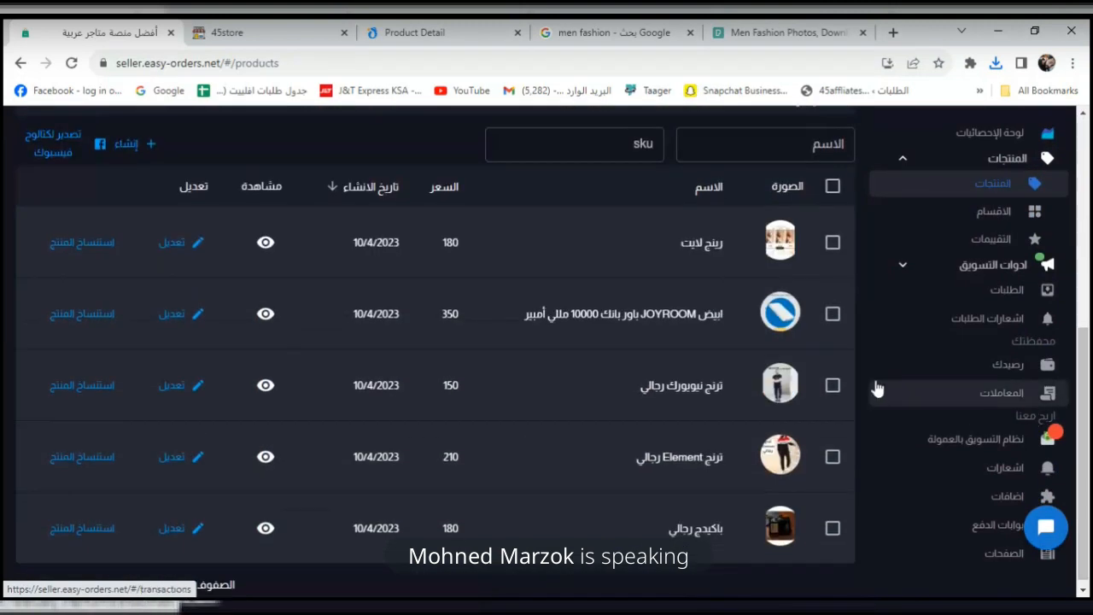
pyautogui.click(832, 389)
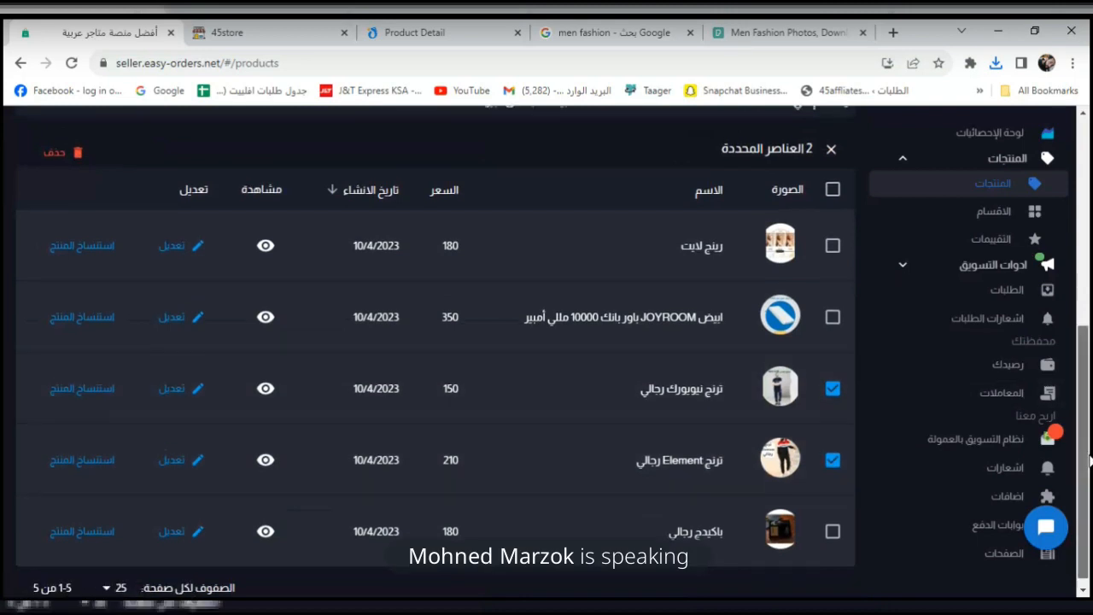
pyautogui.scroll(2, 1088, 418)
pyautogui.scroll(-1, 1089, 418)
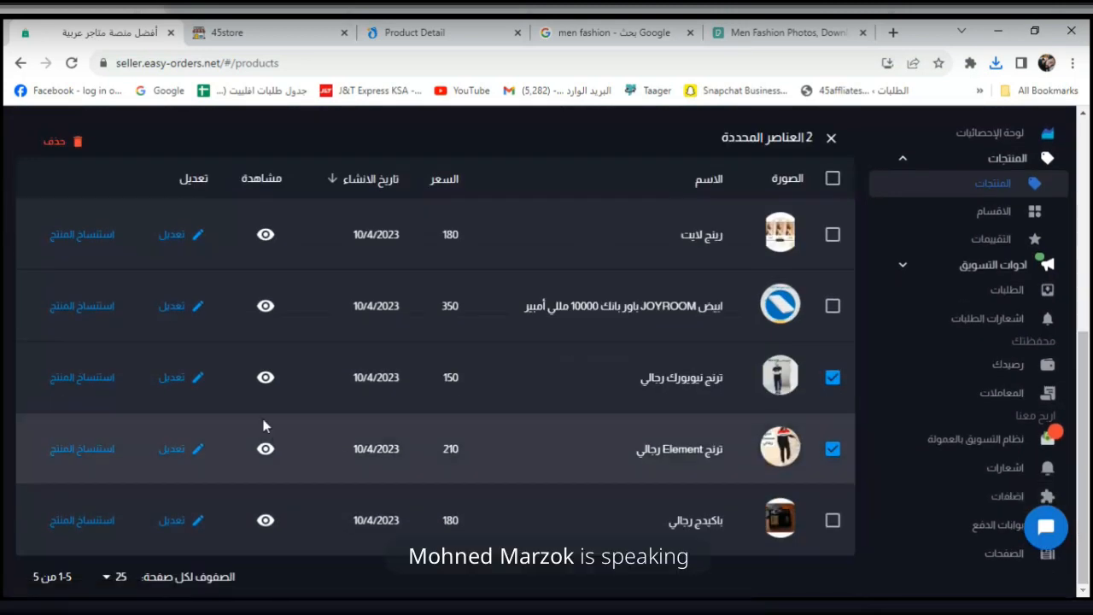
# Assign ترنج نيويورك رجالي to the ملابس رجالي category, save, and view the storefront.
pyautogui.click(198, 377)
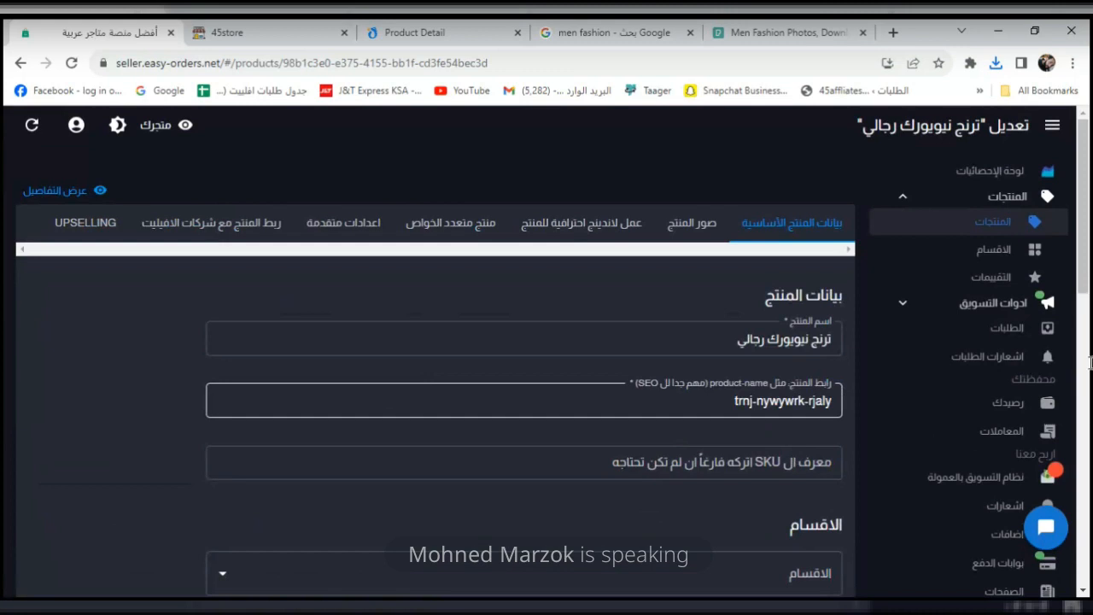
pyautogui.click(792, 459)
pyautogui.scroll(-5, 792, 459)
pyautogui.click(794, 144)
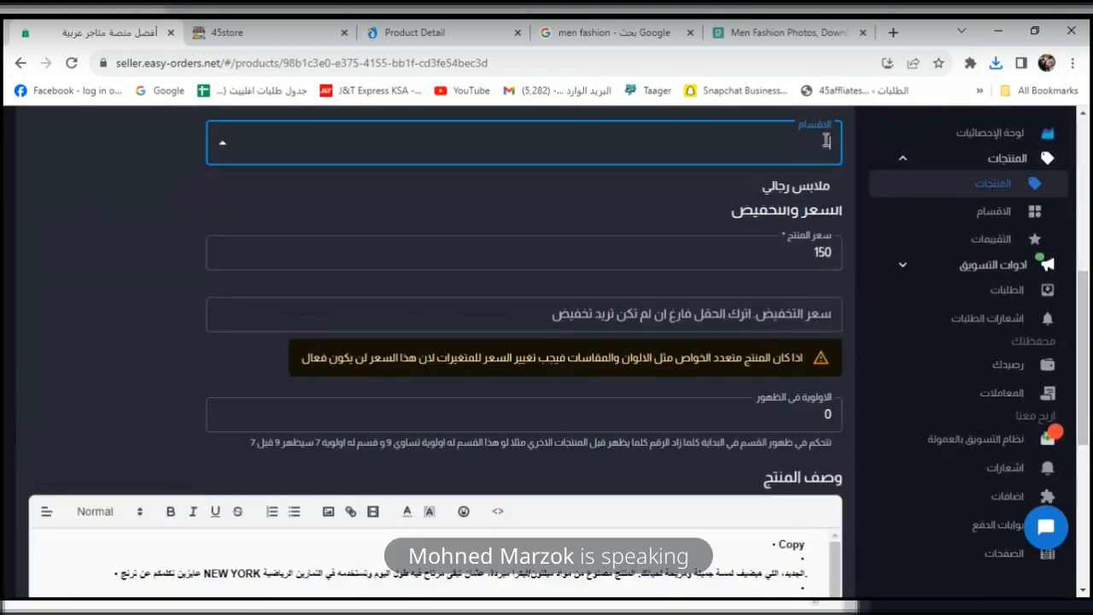
pyautogui.click(785, 186)
pyautogui.moveTo(1089, 321); pyautogui.dragTo(1086, 543)
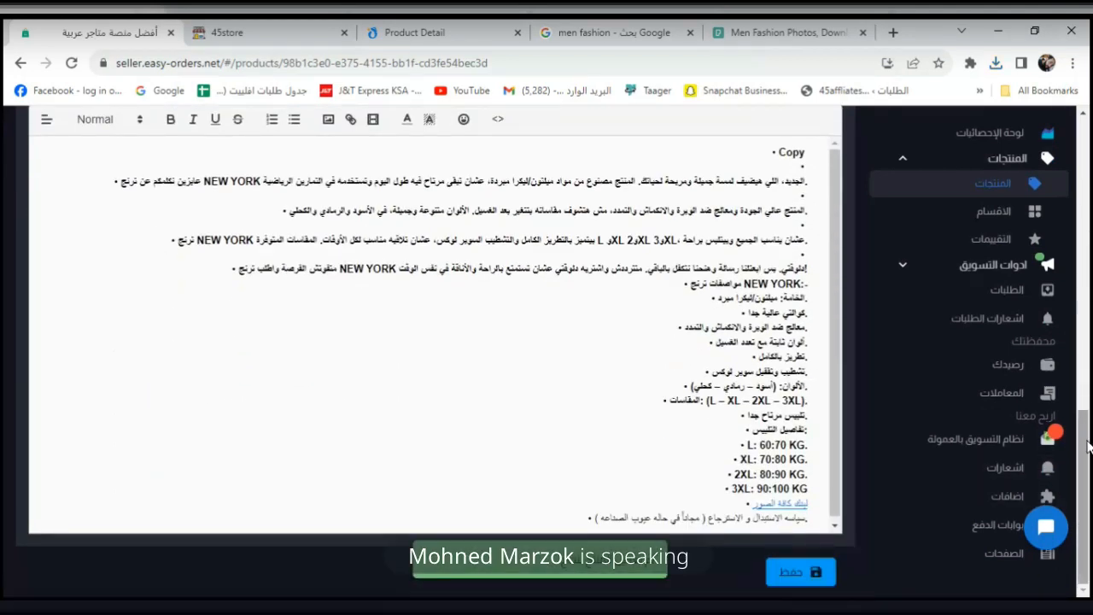
pyautogui.moveTo(1088, 448); pyautogui.dragTo(1089, 292)
pyautogui.click(288, 26)
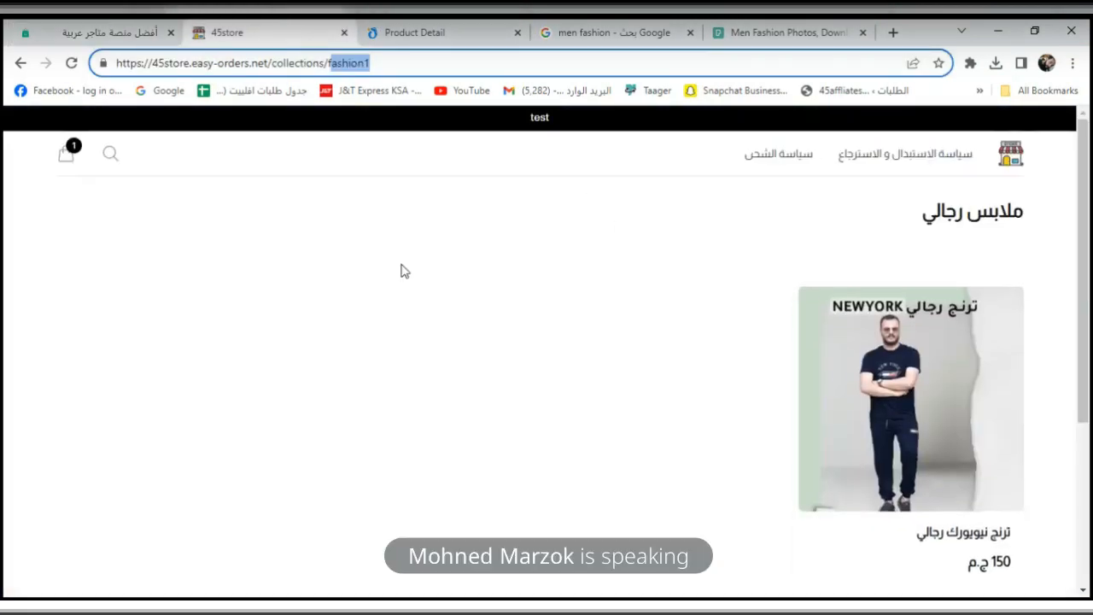
# Open the NEWYORK tracksuit product page through the store's ملابس رجالي category.
pyautogui.click(1010, 154)
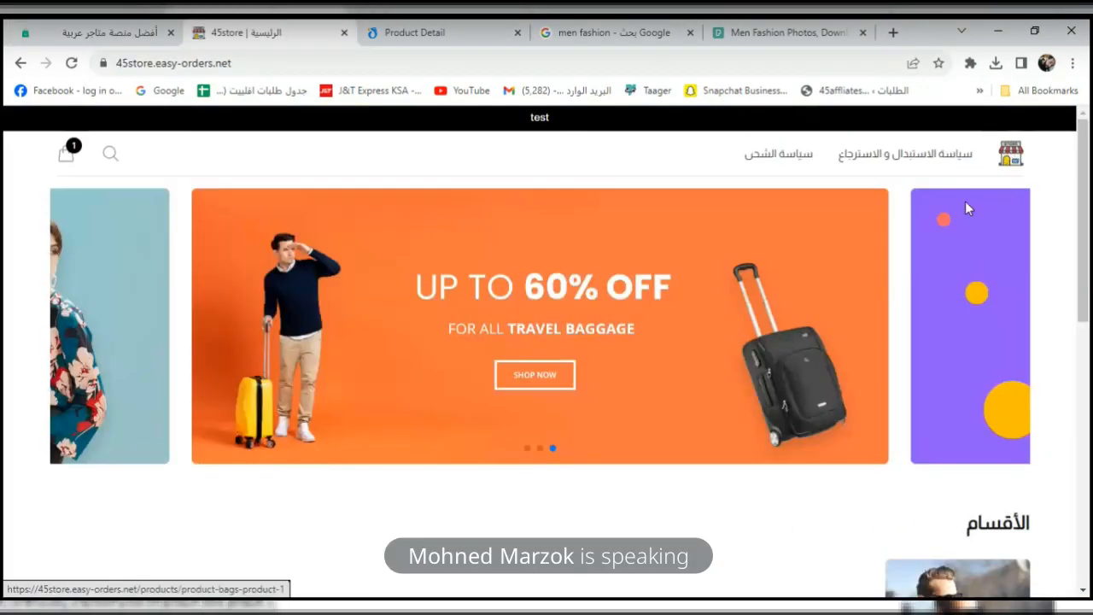
pyautogui.moveTo(1090, 245); pyautogui.dragTo(1082, 352)
pyautogui.click(997, 351)
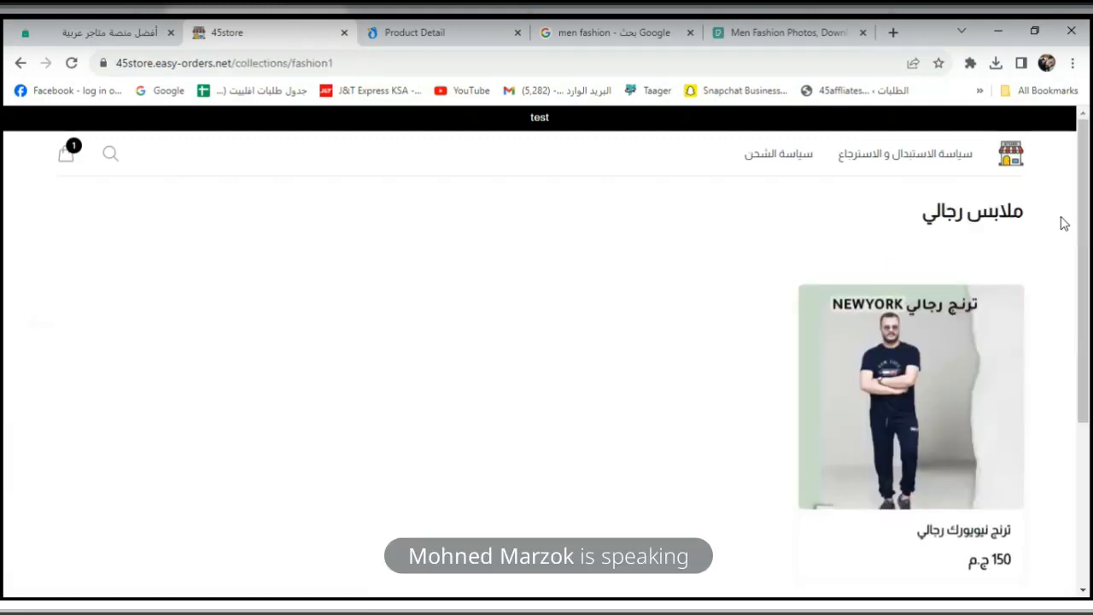
pyautogui.moveTo(1082, 214); pyautogui.dragTo(1083, 256)
pyautogui.click(956, 312)
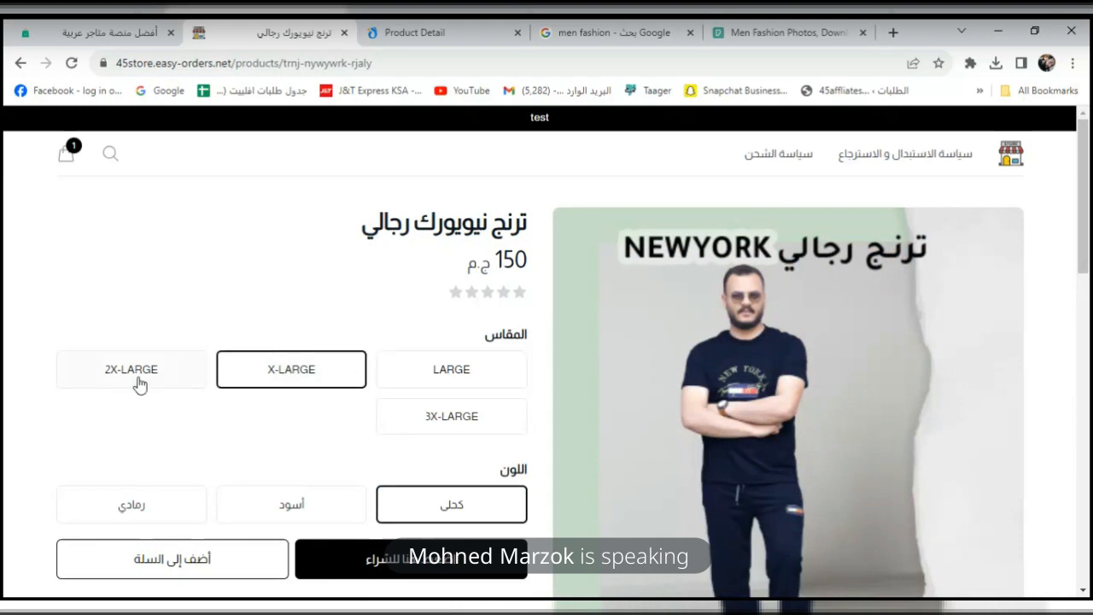
# Select the LARGE size and read through the tracksuit's description and specs.
pyautogui.click(451, 423)
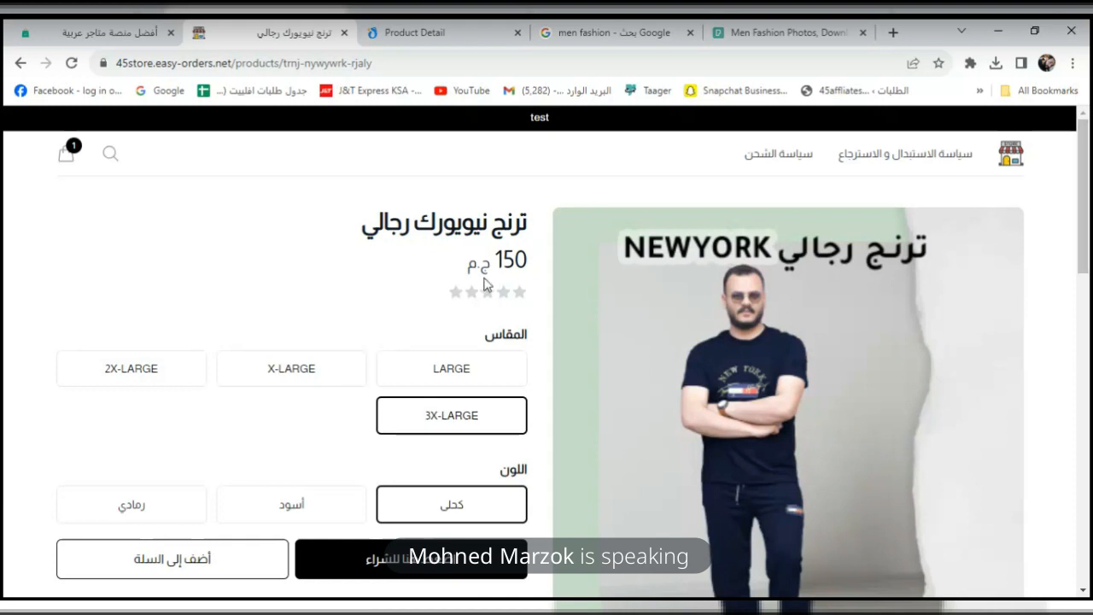
pyautogui.click(444, 375)
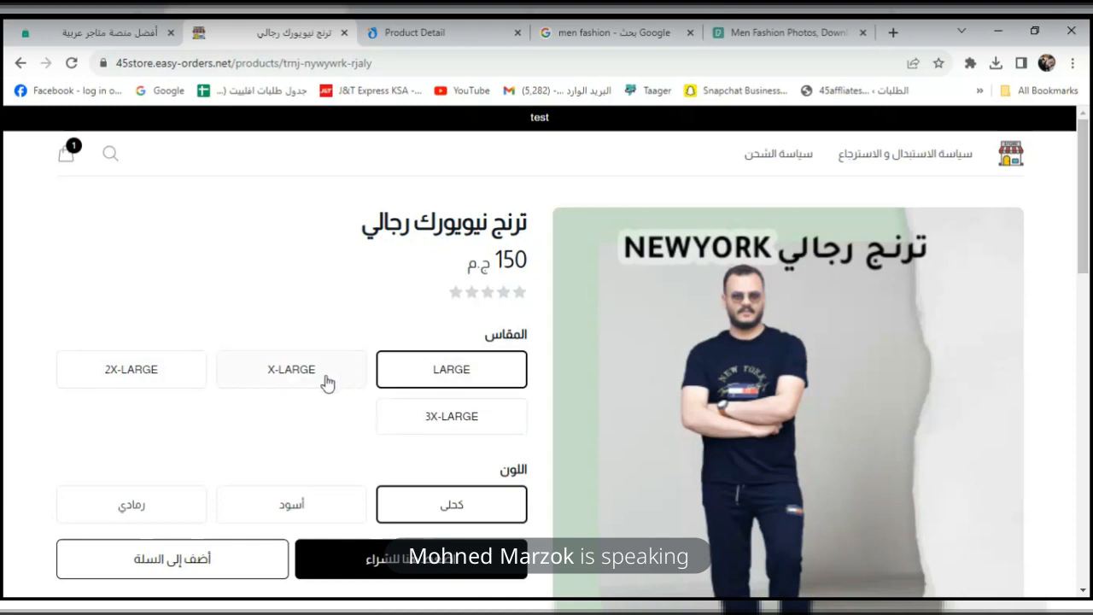
pyautogui.scroll(-3, 1089, 269)
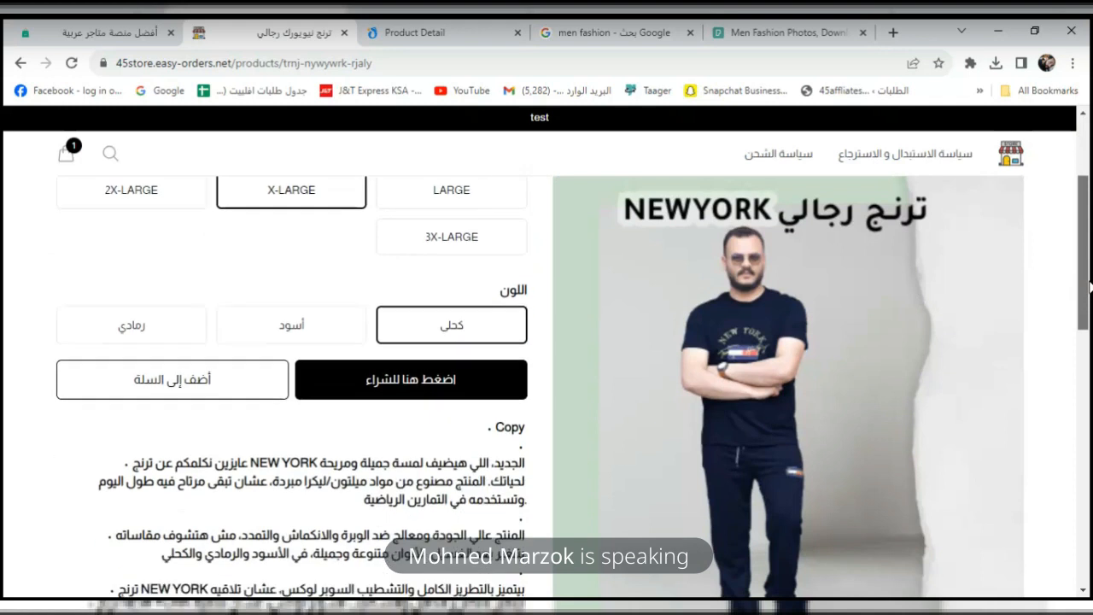
pyautogui.moveTo(1089, 313); pyautogui.dragTo(1087, 444)
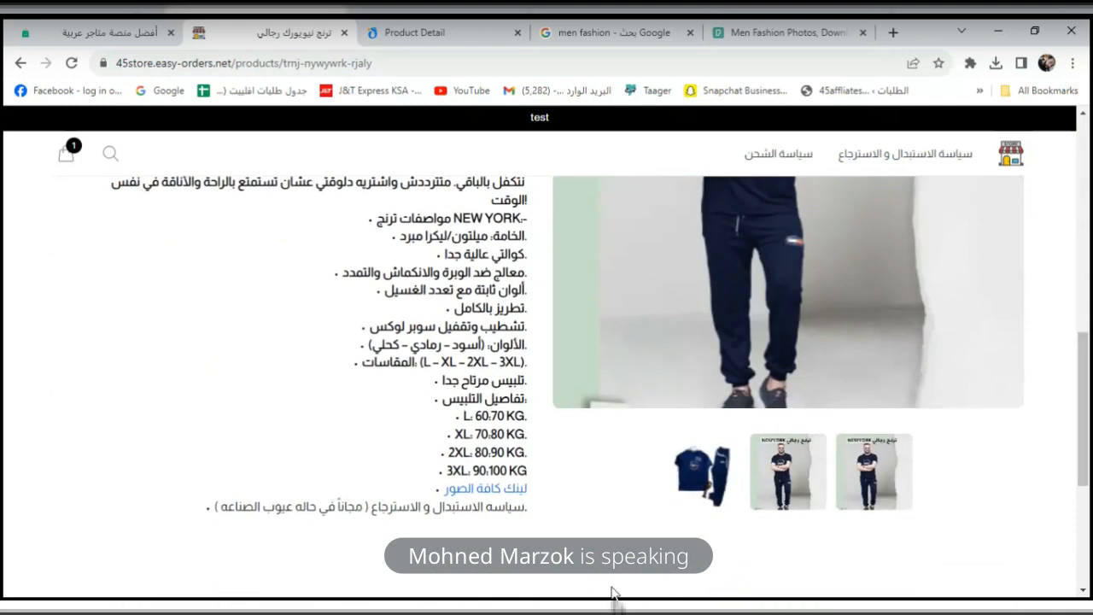
pyautogui.moveTo(1090, 386); pyautogui.dragTo(1088, 261)
# Put the ترنج Element رجالي tracksuit (210) in the ملابس رجالي category and save.
pyautogui.click(134, 37)
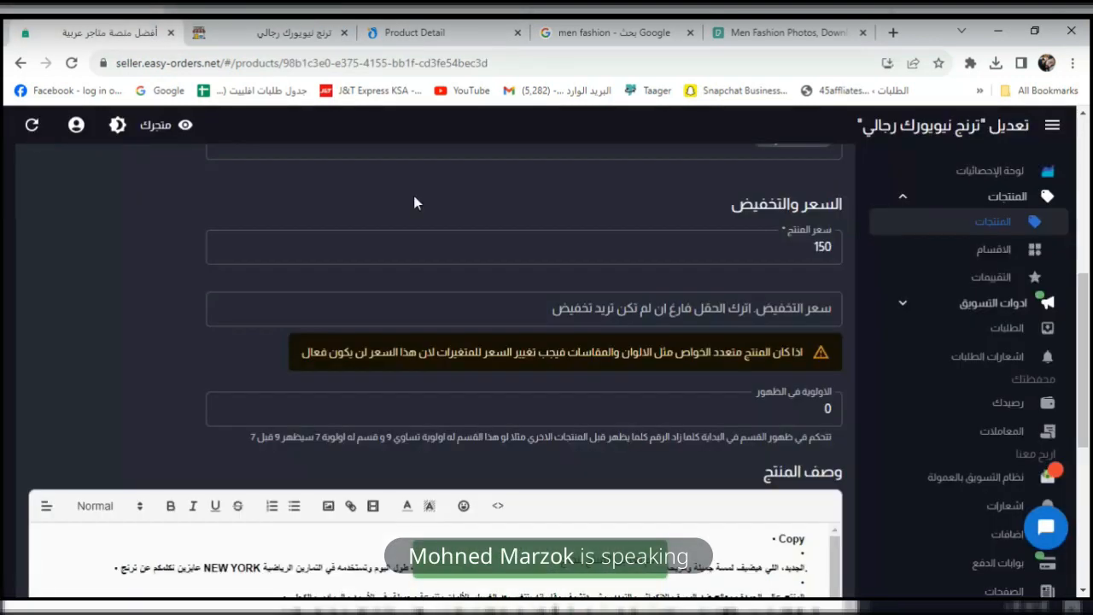
pyautogui.click(982, 224)
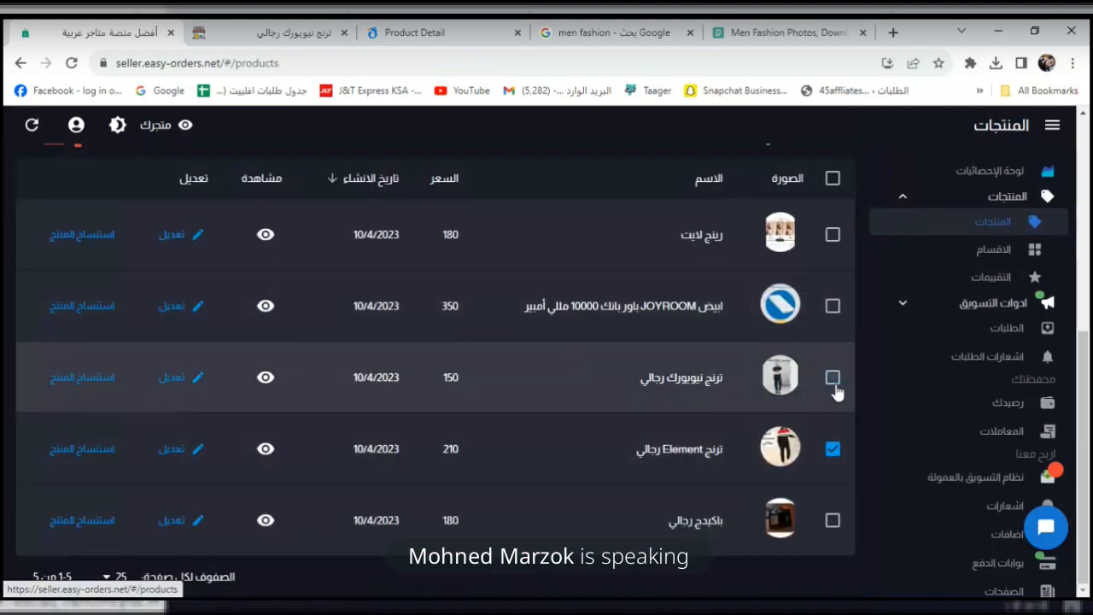
pyautogui.click(190, 453)
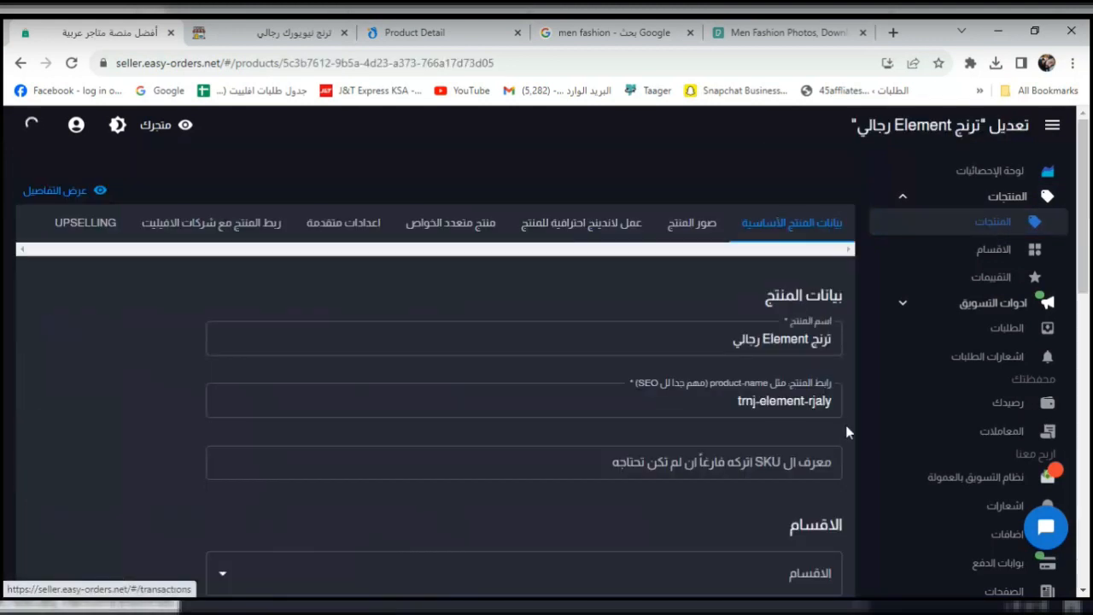
pyautogui.moveTo(1089, 297); pyautogui.dragTo(1089, 315)
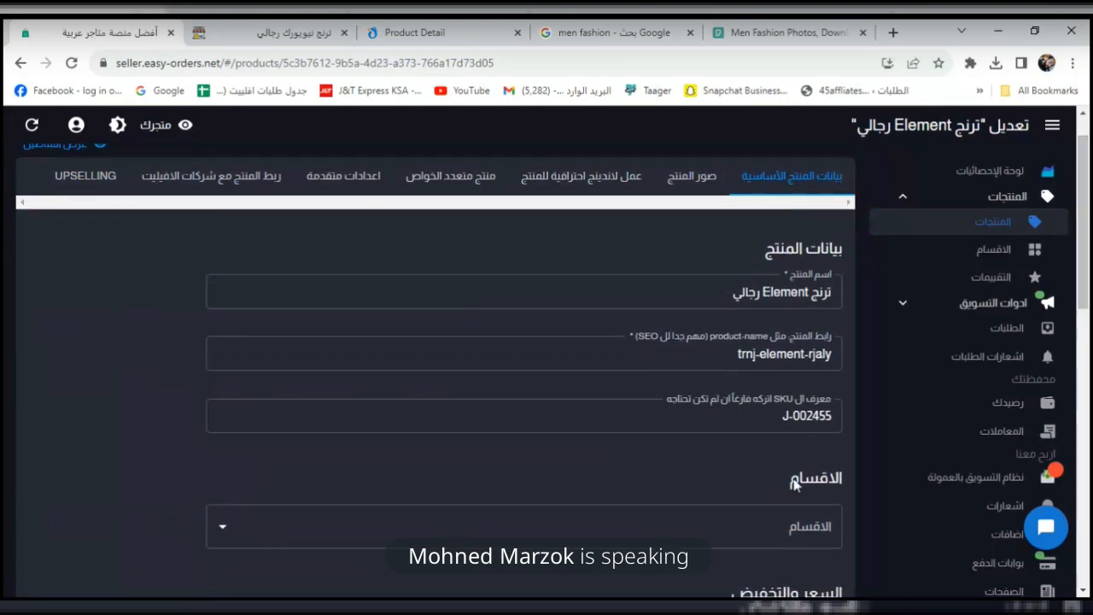
pyautogui.click(726, 541)
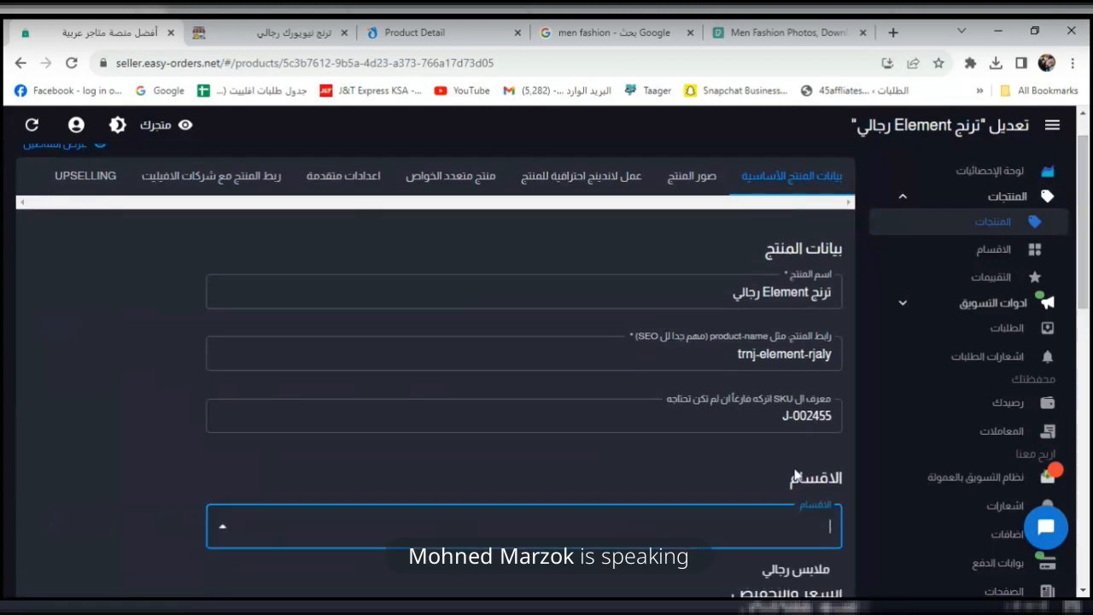
pyautogui.click(790, 567)
pyautogui.moveTo(1089, 263); pyautogui.dragTo(1090, 543)
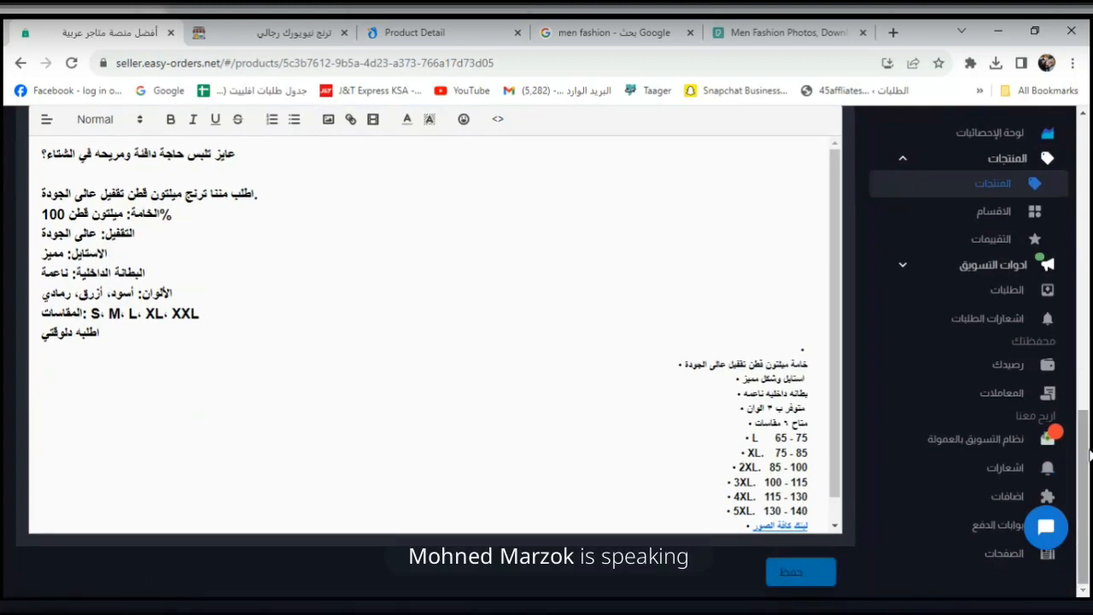
pyautogui.moveTo(1089, 484); pyautogui.dragTo(1090, 299)
pyautogui.click(994, 222)
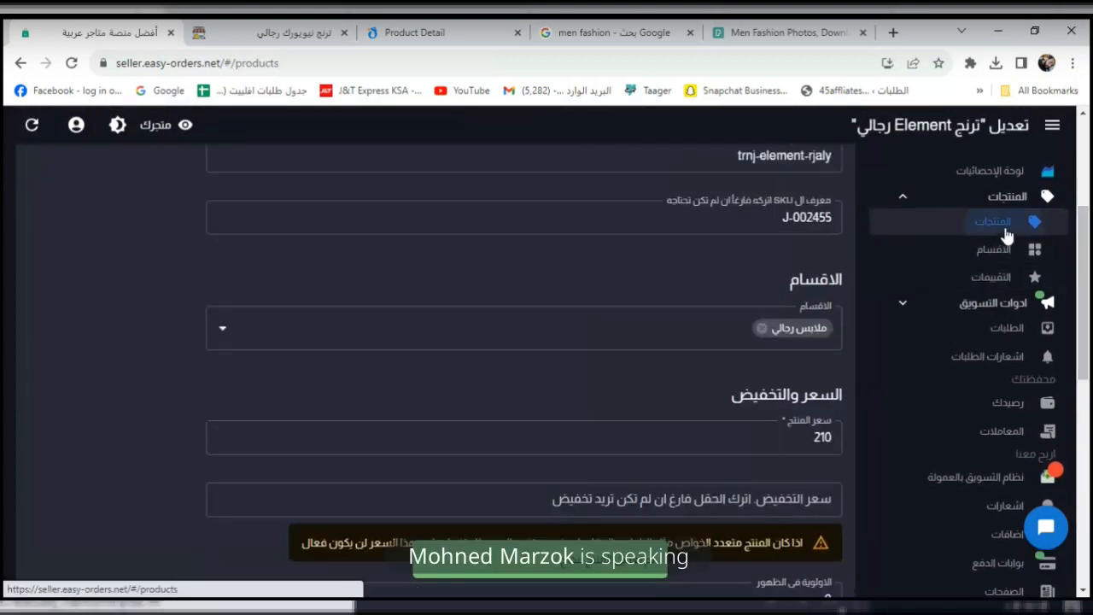
pyautogui.scroll(-2, 842, 432)
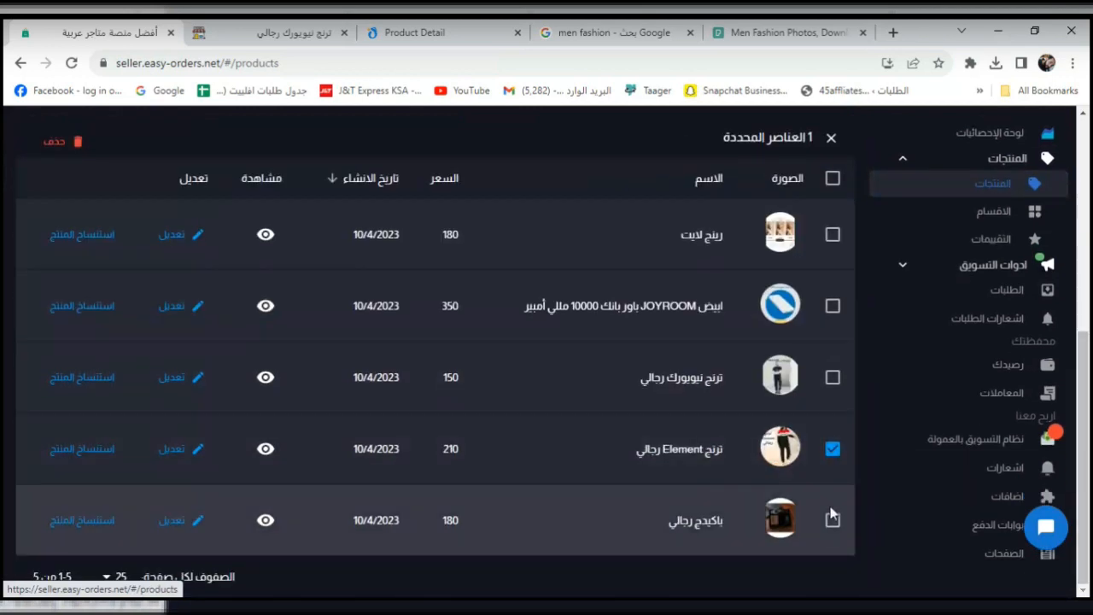
# Assign the باكيدج رجالي gift set (180) to the ملابس رجالي category and save it.
pyautogui.click(832, 448)
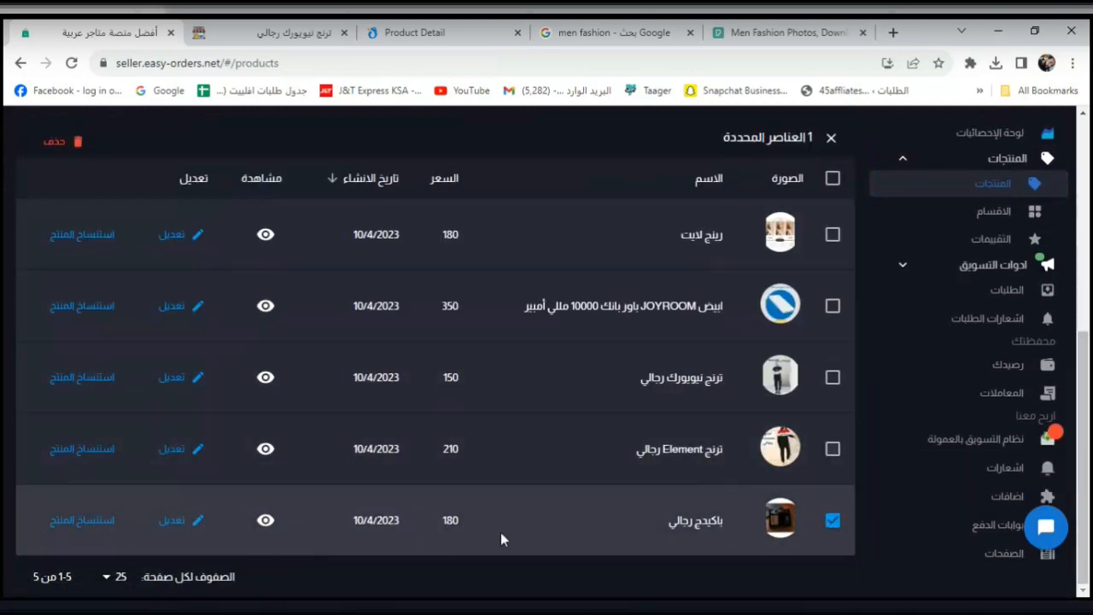
pyautogui.click(195, 520)
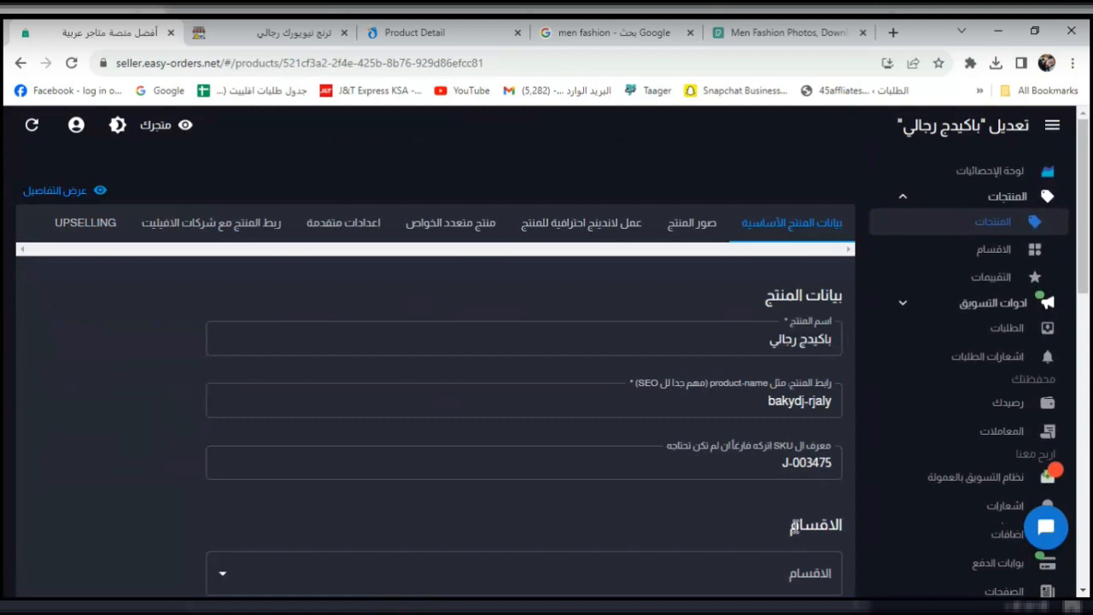
pyautogui.scroll(-3, 1090, 324)
pyautogui.click(837, 292)
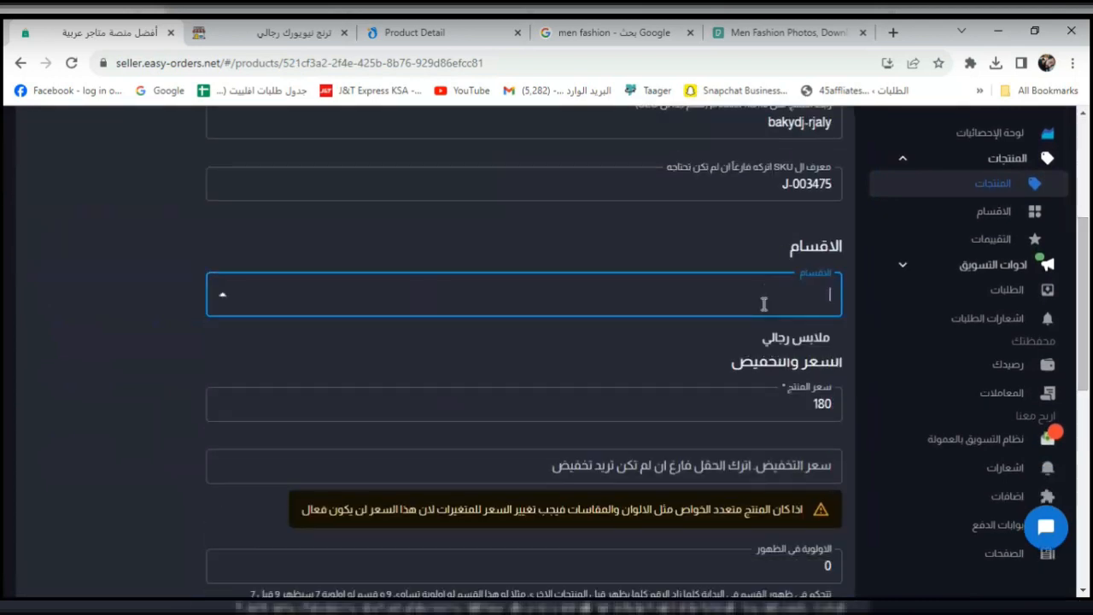
pyautogui.click(787, 339)
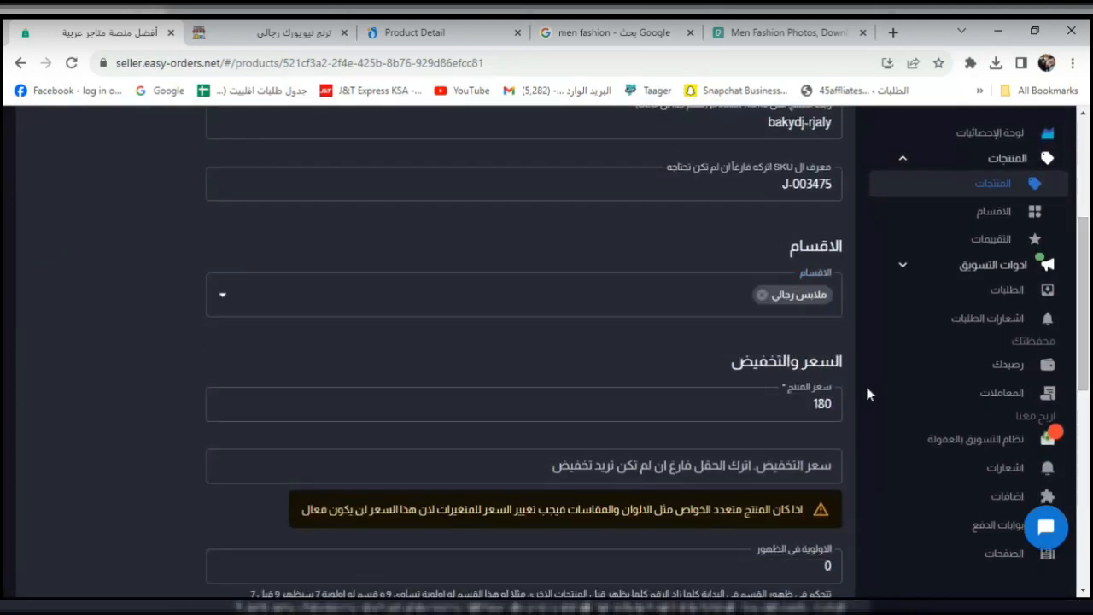
pyautogui.scroll(-5, 1089, 365)
pyautogui.scroll(-2, 1090, 365)
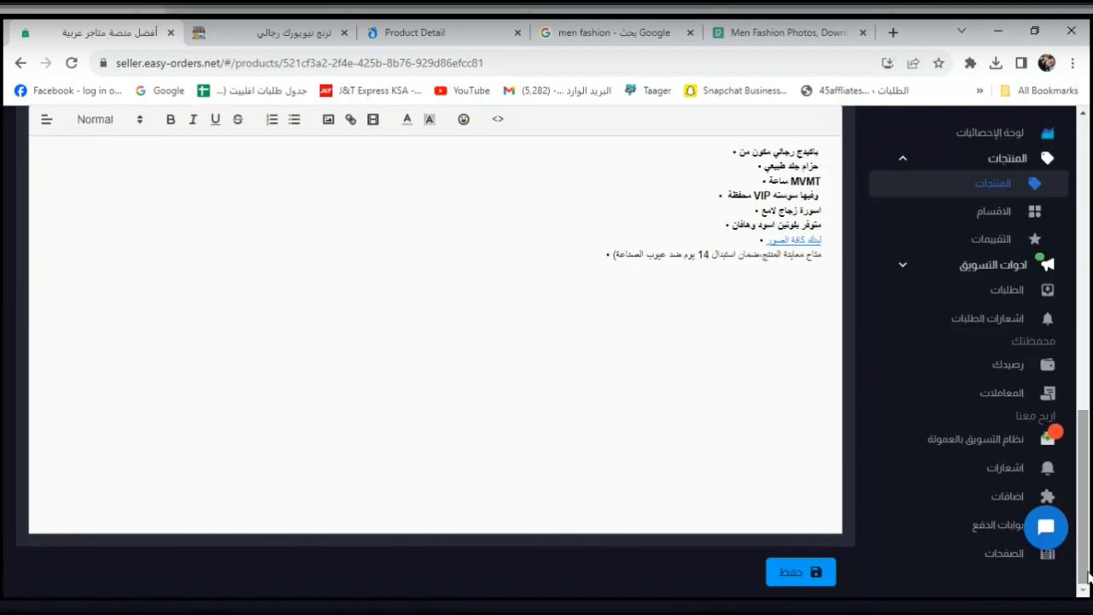
pyautogui.click(794, 572)
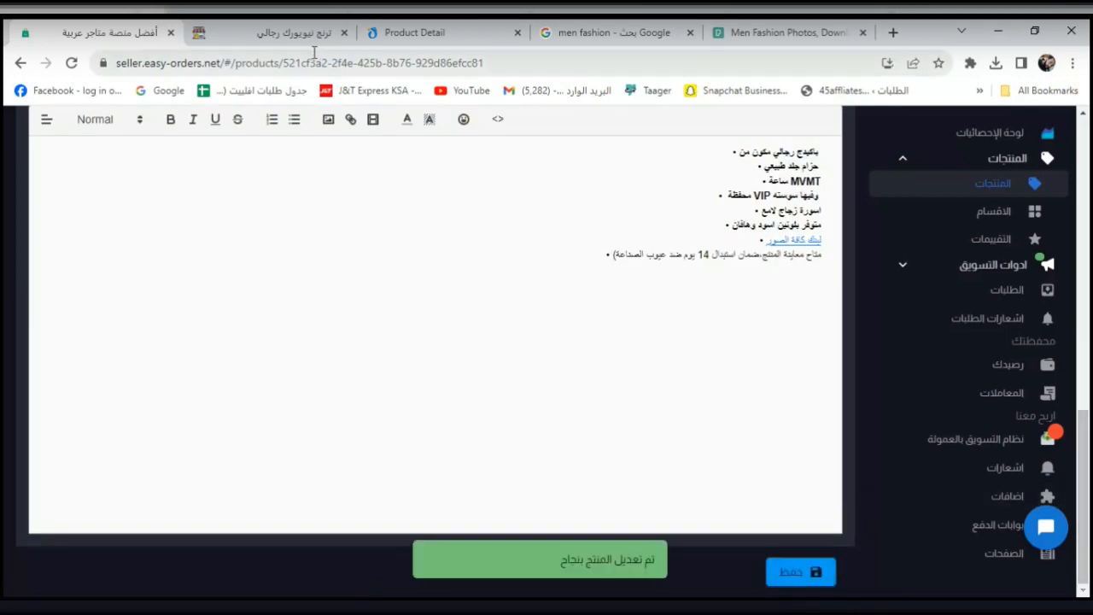
pyautogui.click(256, 36)
# Confirm the storefront ملابس رجالي collection lists all three men's products.
pyautogui.click(1011, 154)
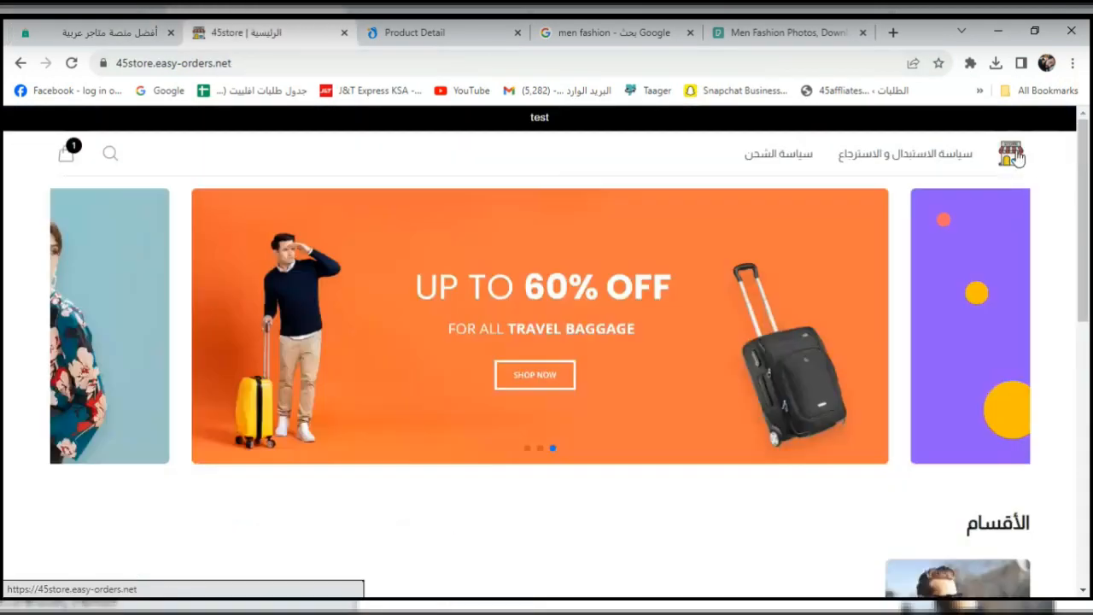
pyautogui.scroll(-10, 1089, 440)
pyautogui.scroll(3, 981, 362)
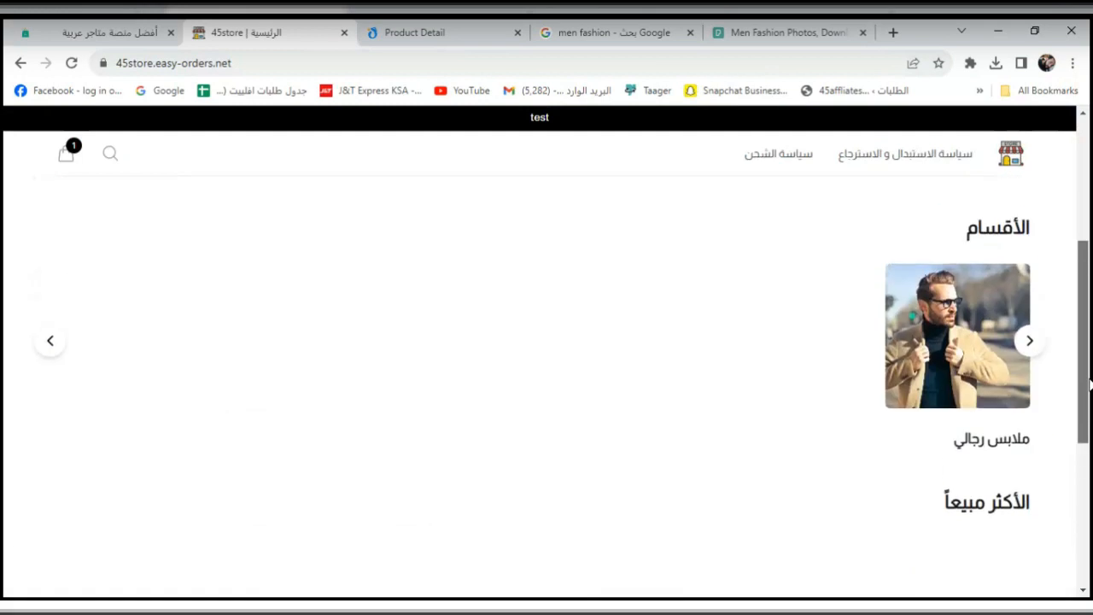
pyautogui.click(973, 347)
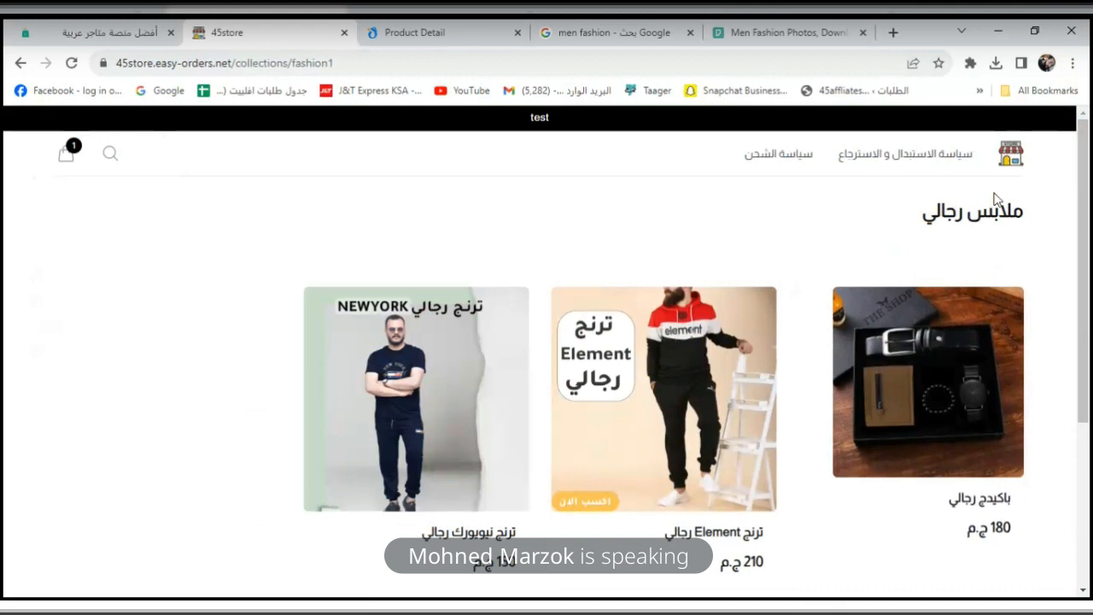
pyautogui.click(1011, 168)
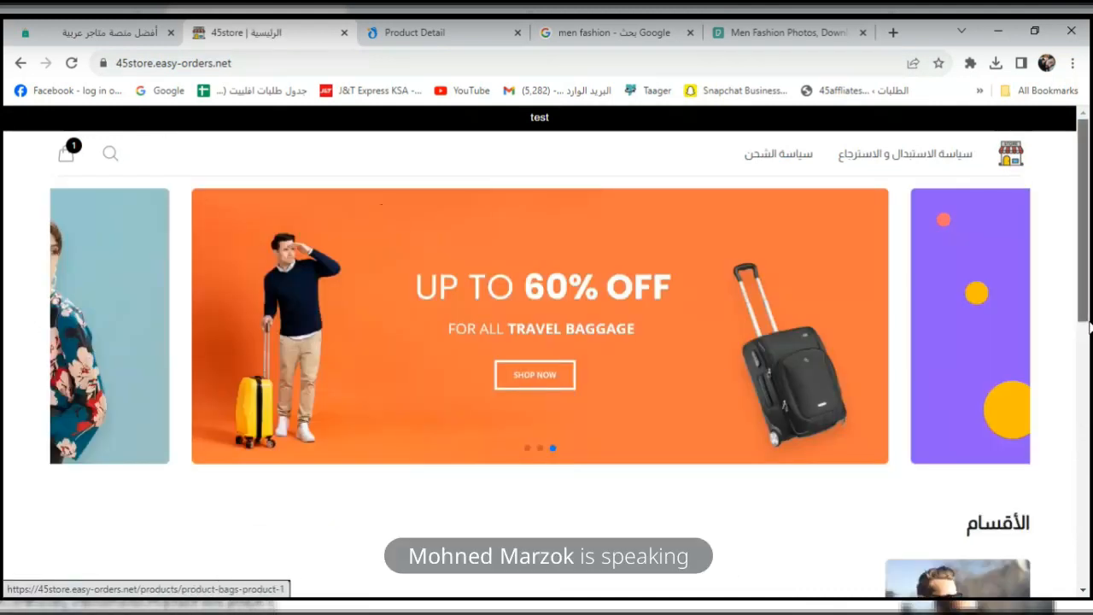
pyautogui.scroll(-4, 1085, 470)
pyautogui.moveTo(1090, 472); pyautogui.dragTo(1090, 464)
pyautogui.scroll(-1, 1090, 462)
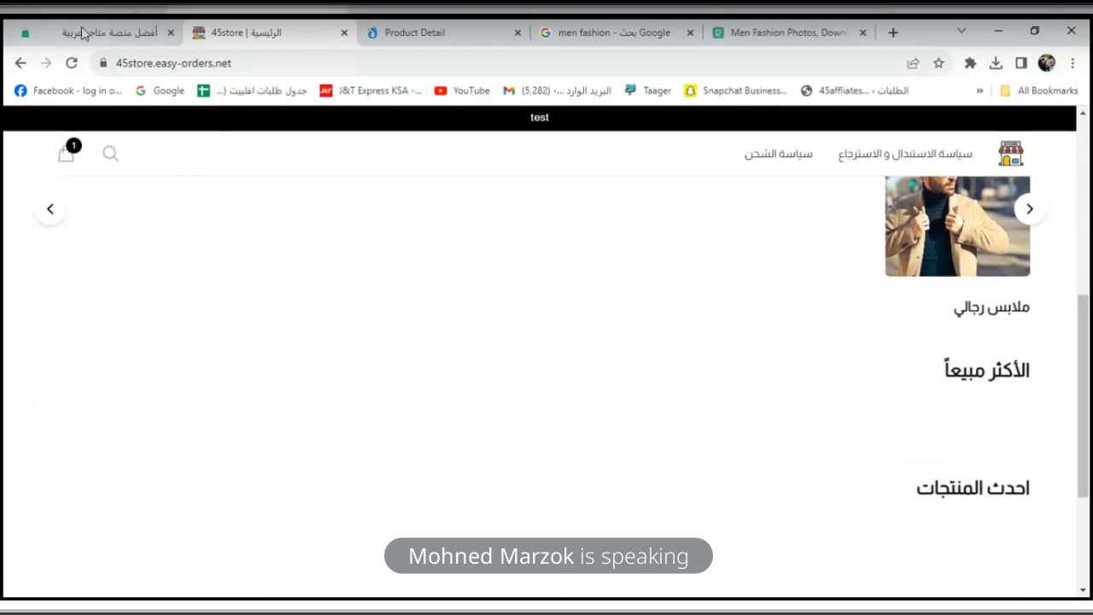
pyautogui.click(109, 35)
pyautogui.moveTo(1090, 461); pyautogui.dragTo(1090, 236)
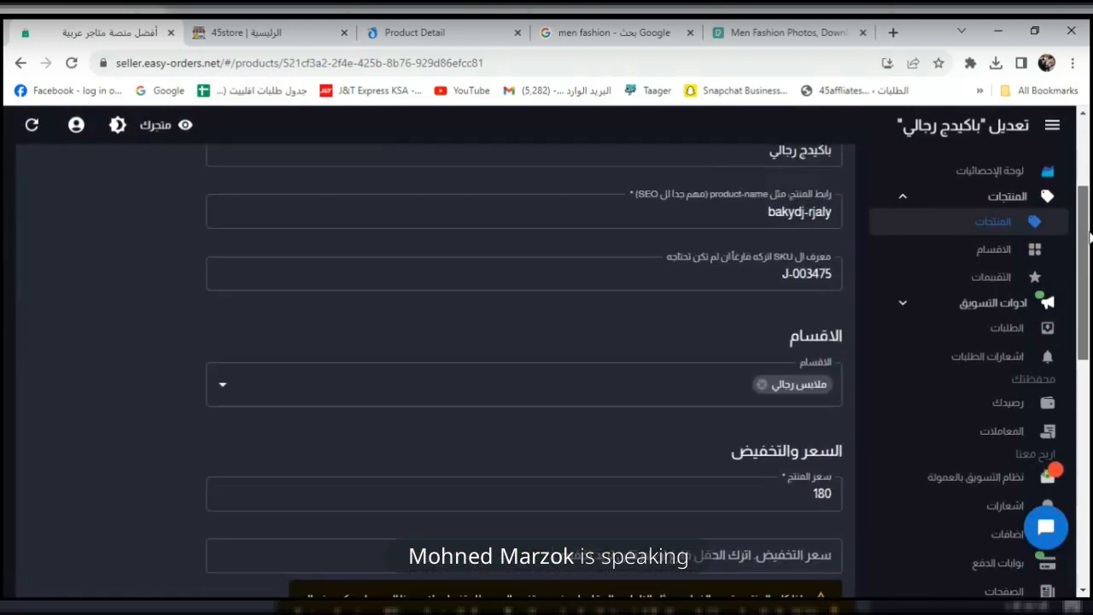
# Turn on 'show in header' for the ملابس رجالي category and save it.
pyautogui.click(1007, 252)
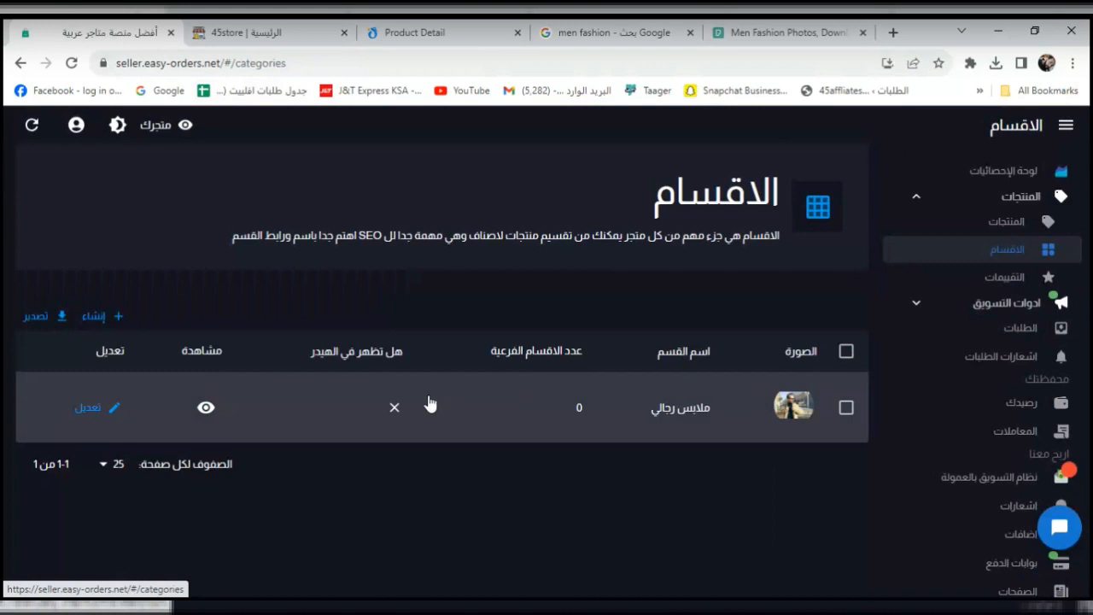
pyautogui.click(393, 420)
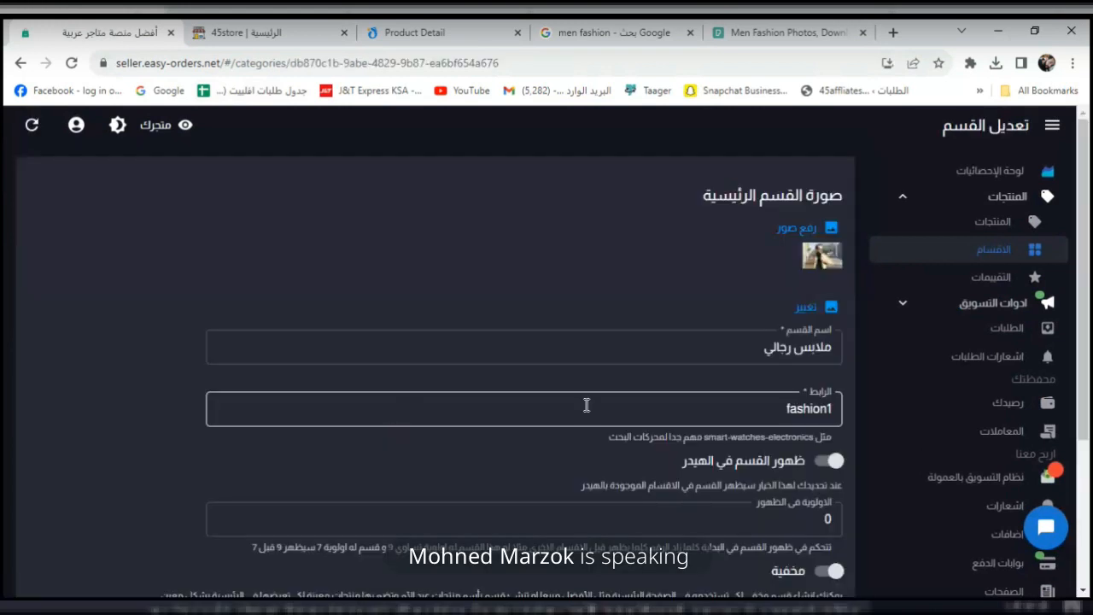
pyautogui.moveTo(1089, 265); pyautogui.dragTo(1086, 420)
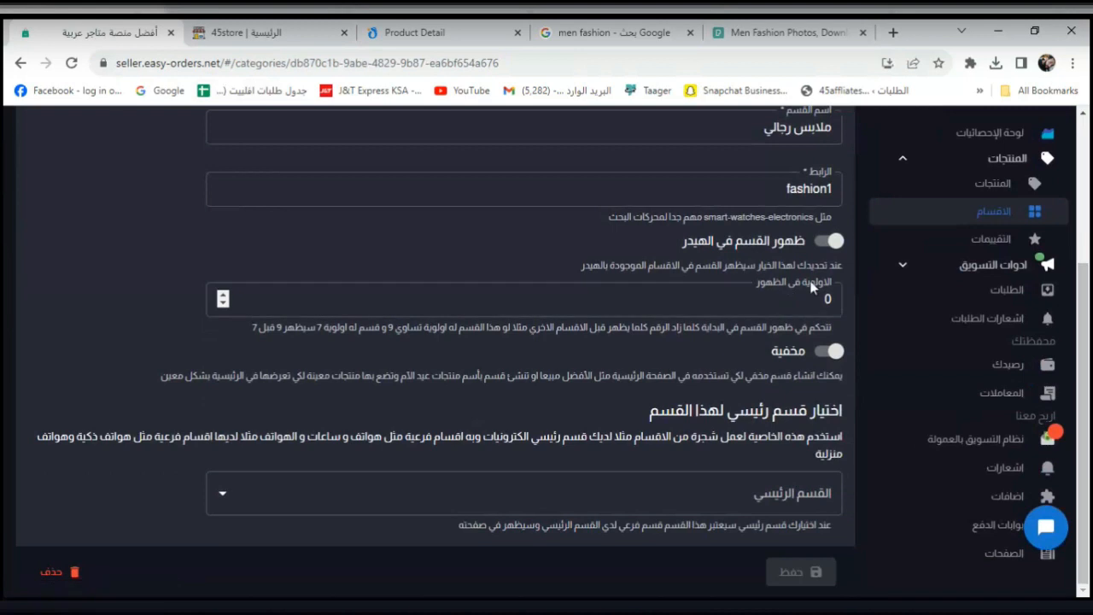
pyautogui.click(831, 242)
pyautogui.click(800, 571)
# Reload the storefront to check ملابس رجالي in the header menu.
pyautogui.click(266, 26)
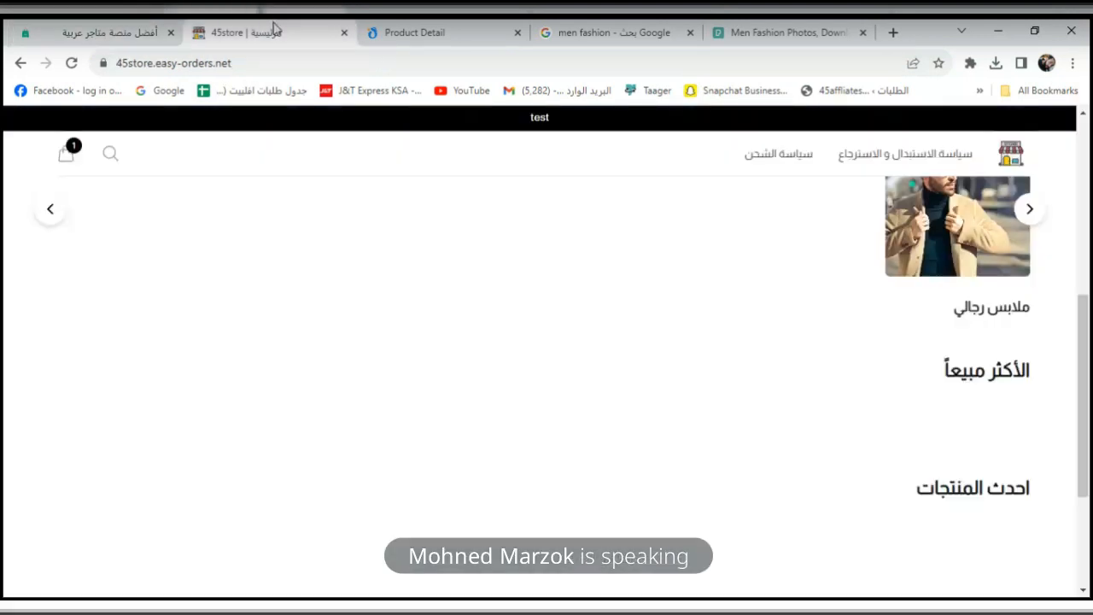
pyautogui.click(1016, 152)
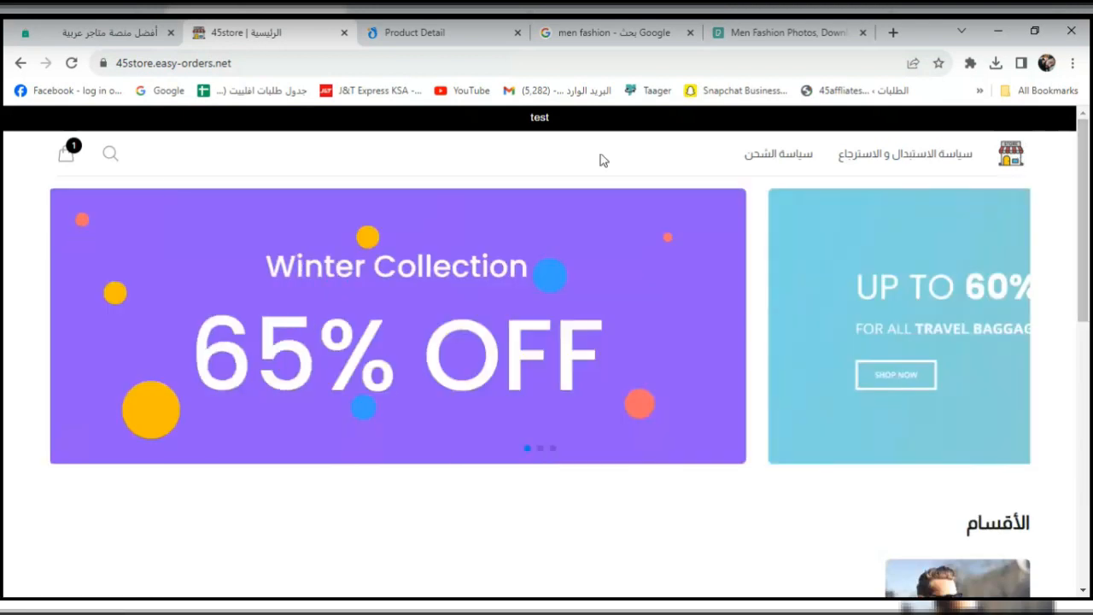
pyautogui.click(70, 63)
pyautogui.moveTo(1086, 202); pyautogui.dragTo(1088, 162)
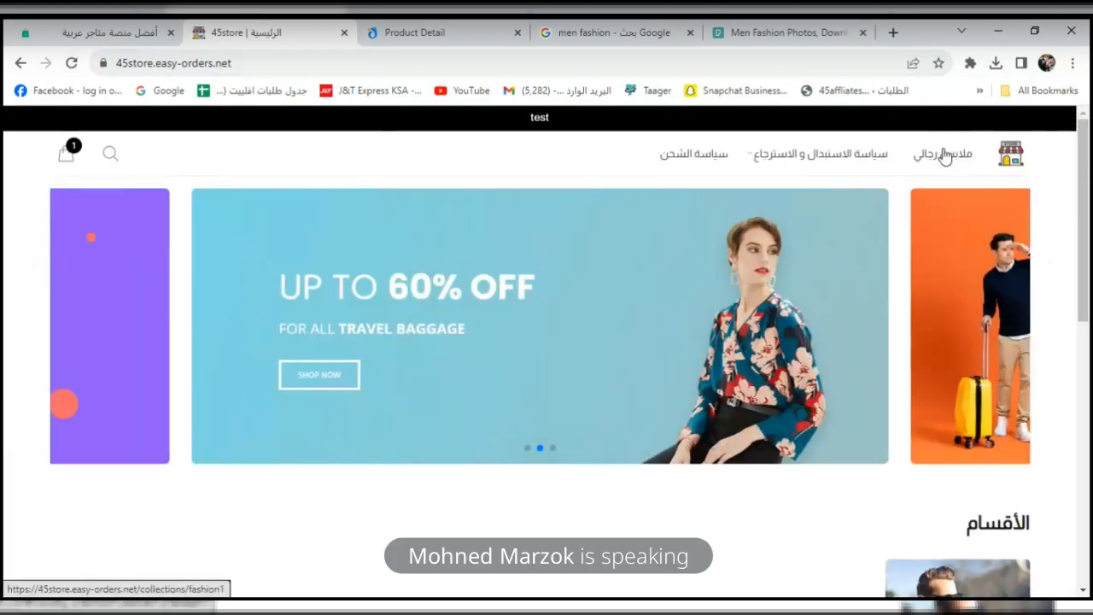
pyautogui.moveTo(914, 154); pyautogui.dragTo(978, 165)
pyautogui.click(970, 181)
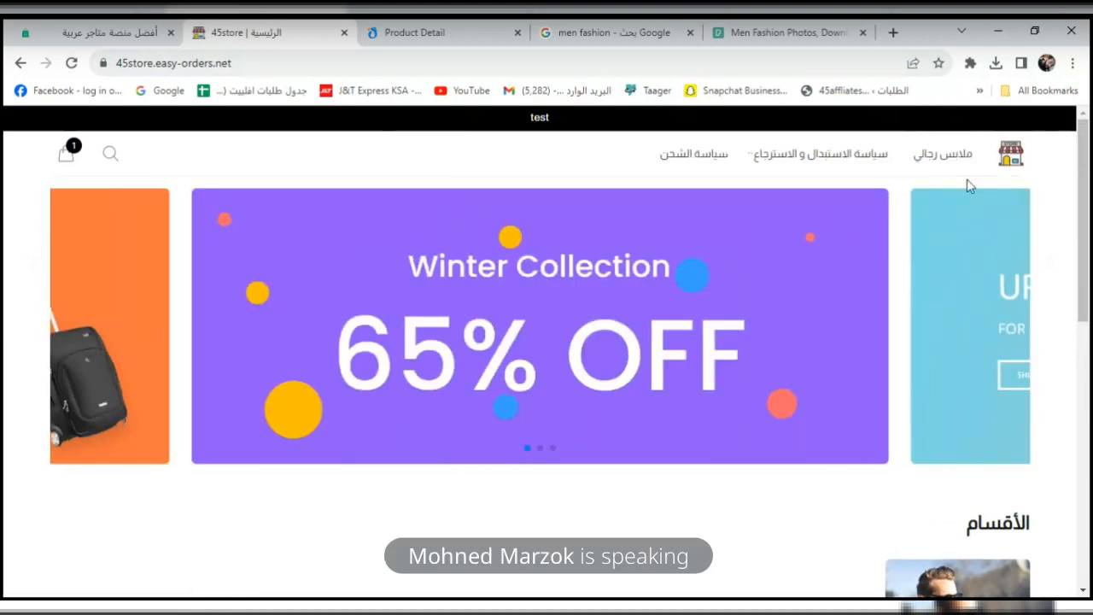
# Switch 'show in header' off again for ملابس رجالي, leaving no parent category, and save.
pyautogui.click(133, 33)
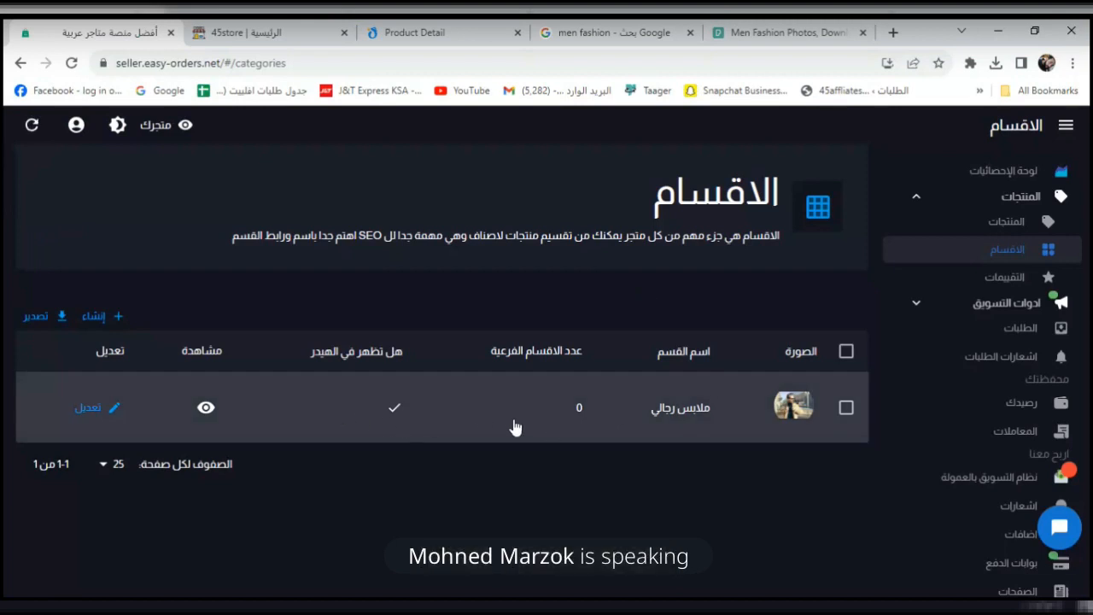
pyautogui.click(395, 413)
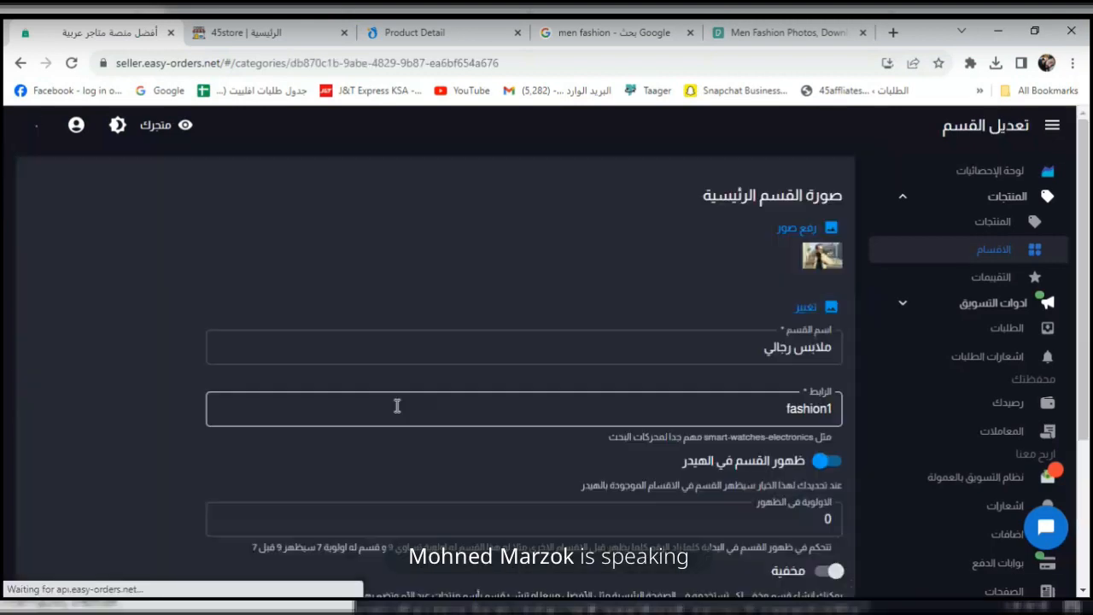
pyautogui.click(825, 461)
pyautogui.moveTo(1084, 296); pyautogui.dragTo(1090, 457)
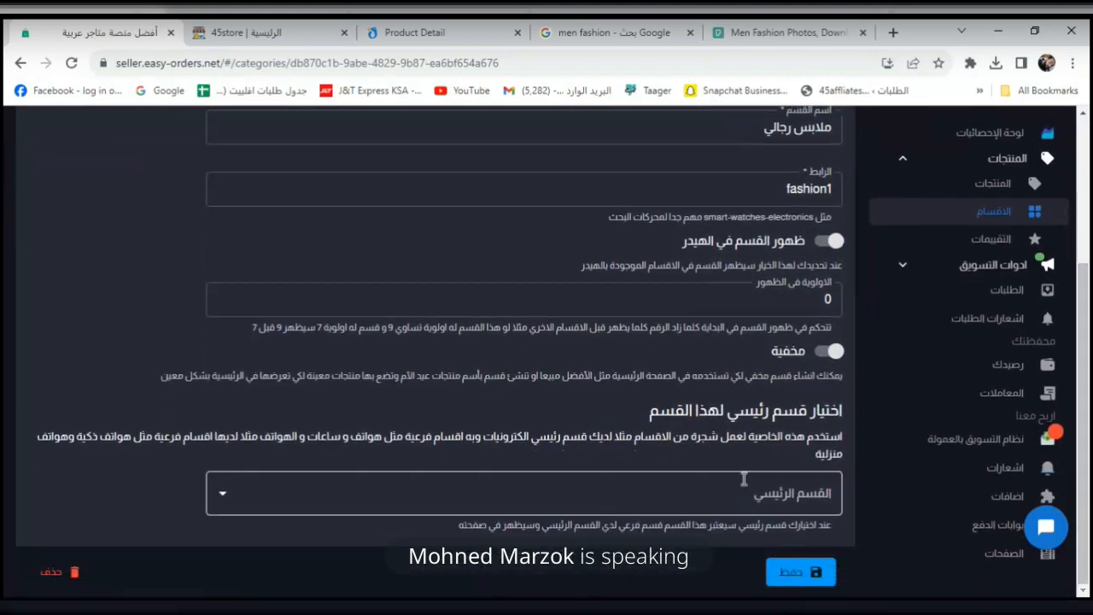
pyautogui.click(808, 495)
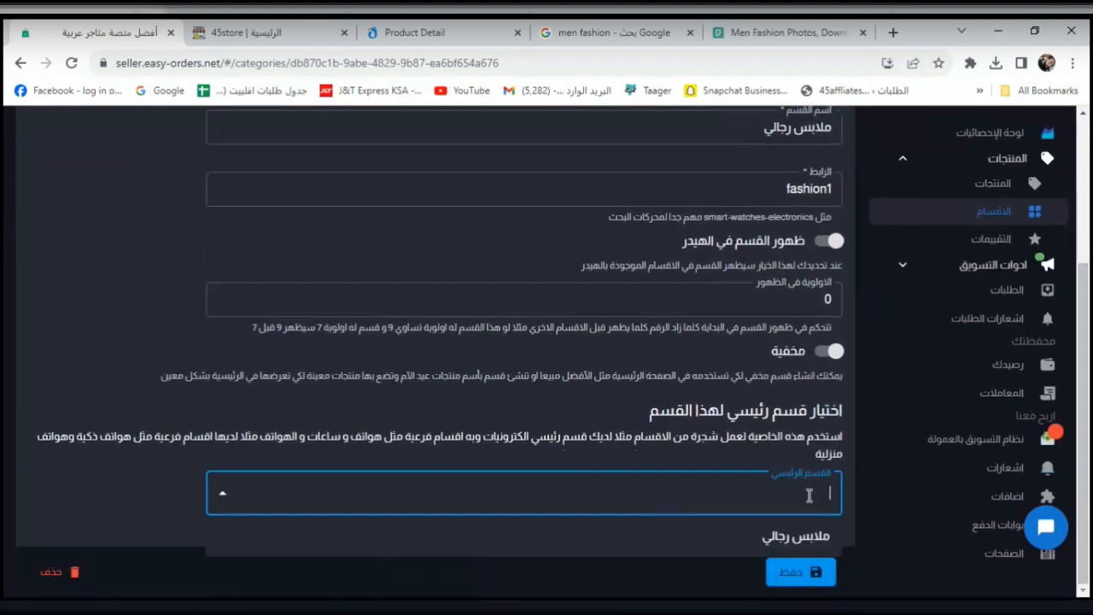
pyautogui.click(799, 571)
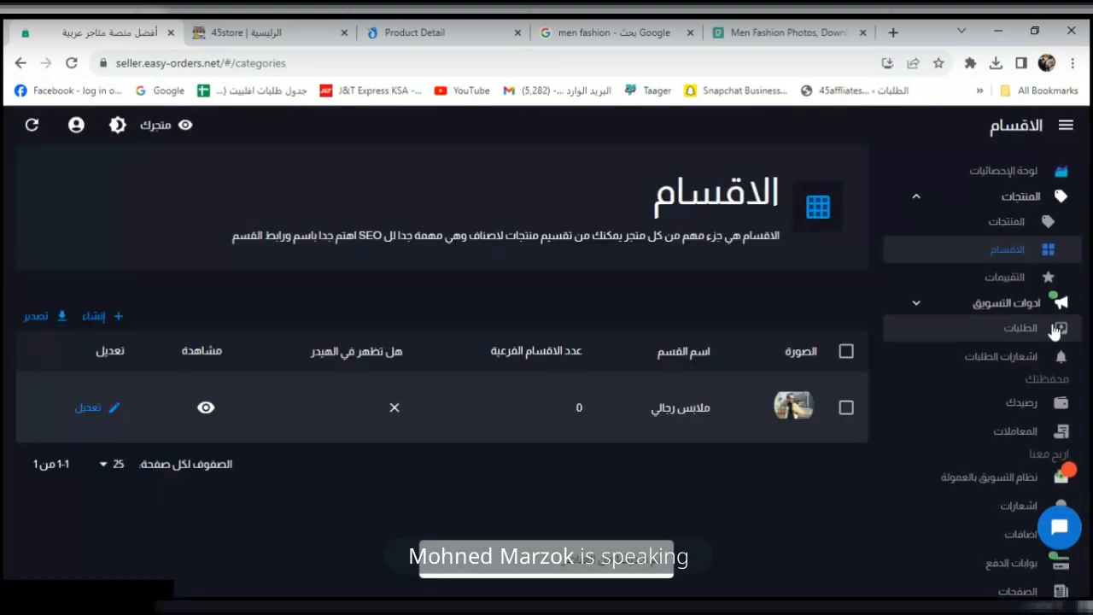
# Open Settings > اعدادات المتجر to review the 45store name and domain fields.
pyautogui.click(929, 198)
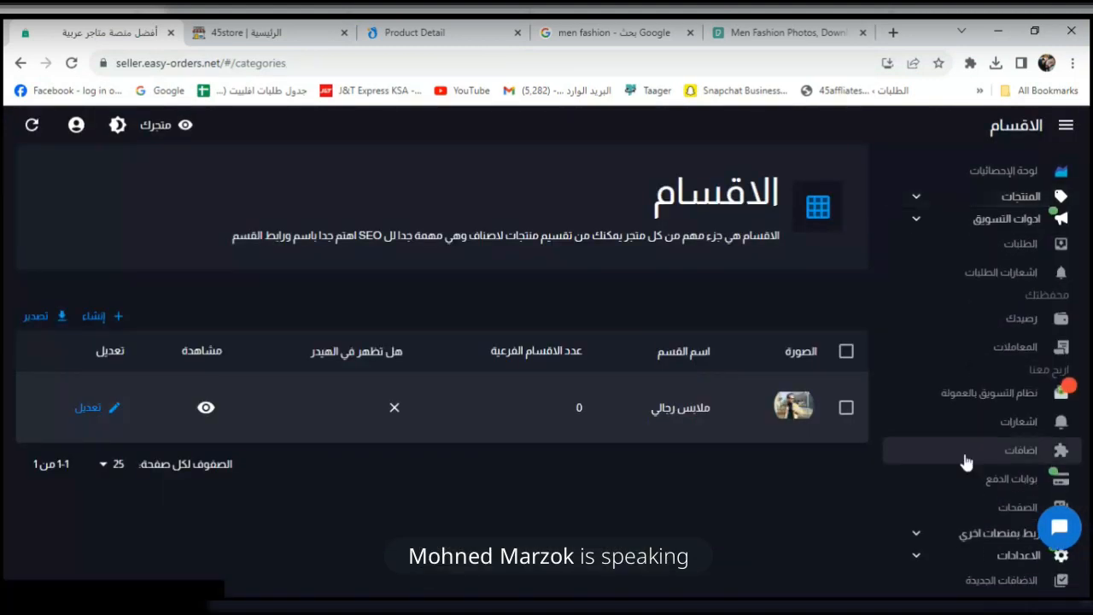
pyautogui.click(952, 556)
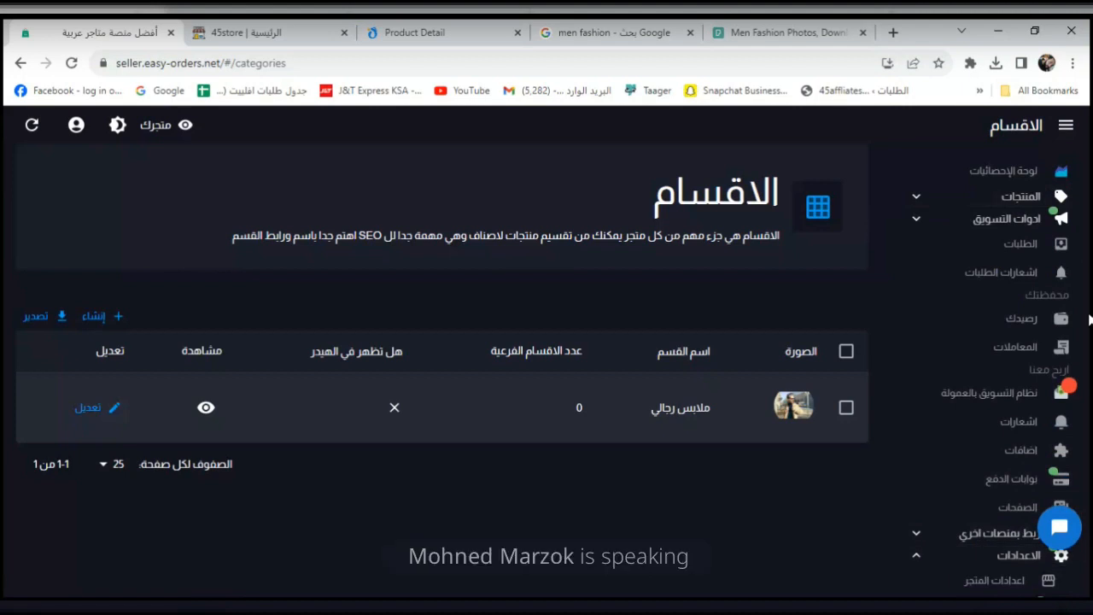
pyautogui.scroll(-4, 995, 427)
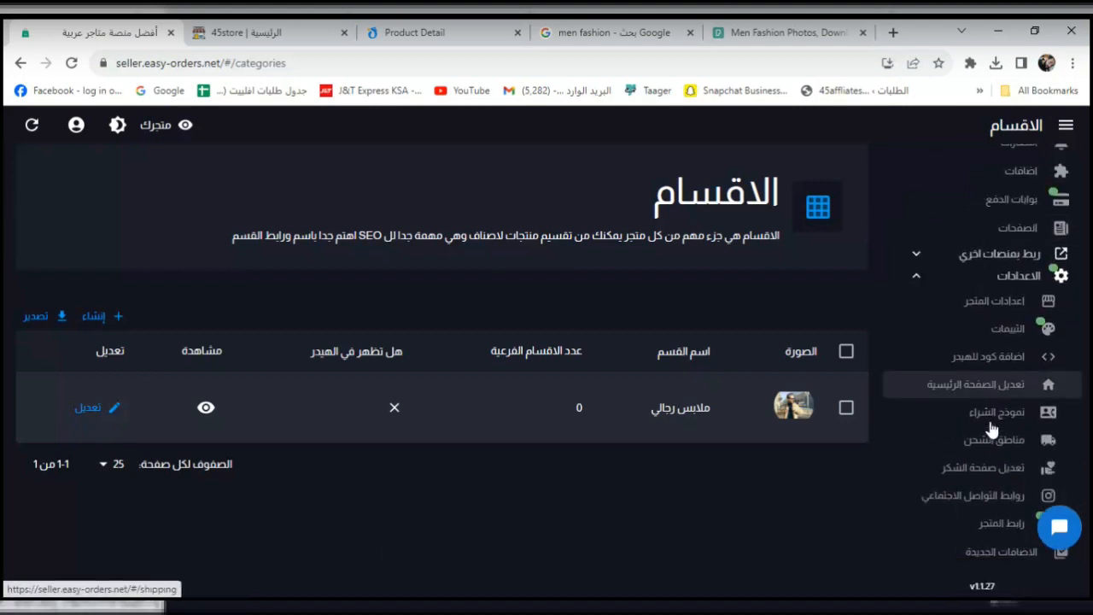
pyautogui.click(1019, 288)
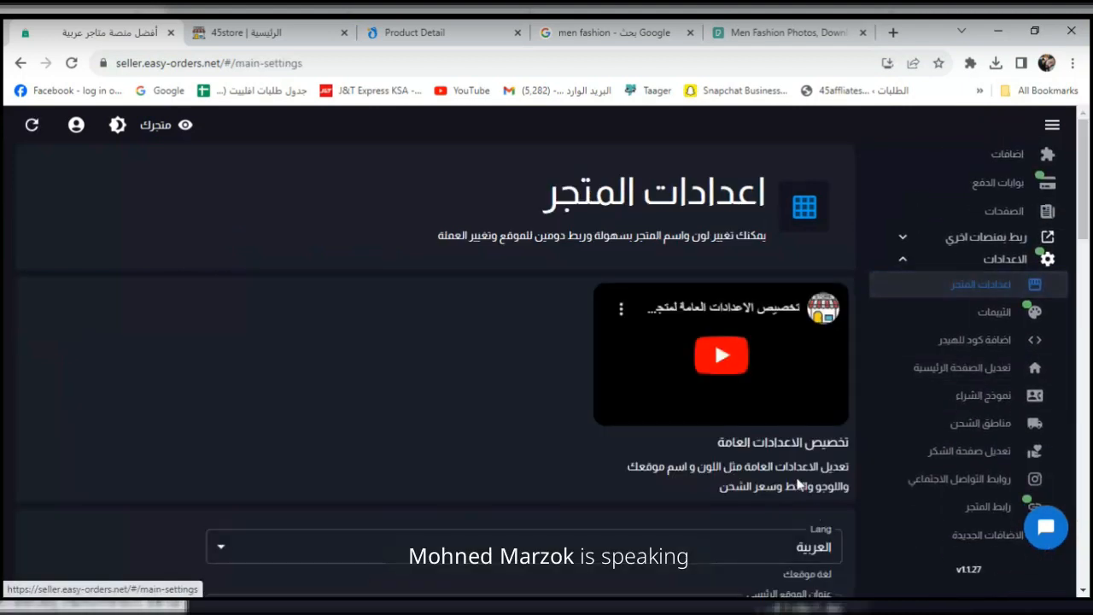
pyautogui.scroll(-3, 733, 597)
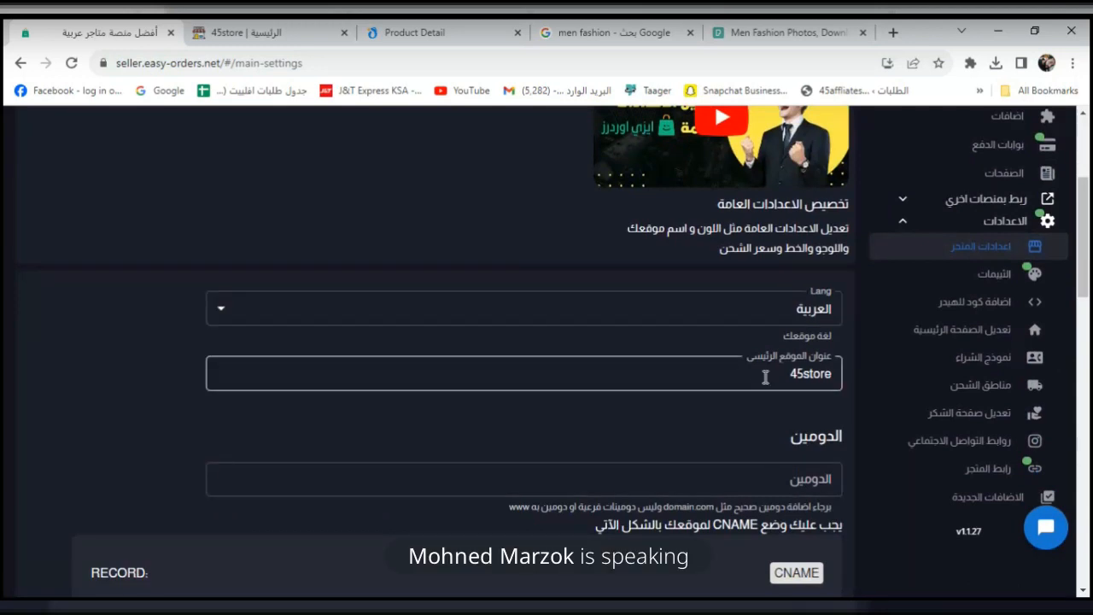
pyautogui.moveTo(1087, 277); pyautogui.dragTo(1090, 324)
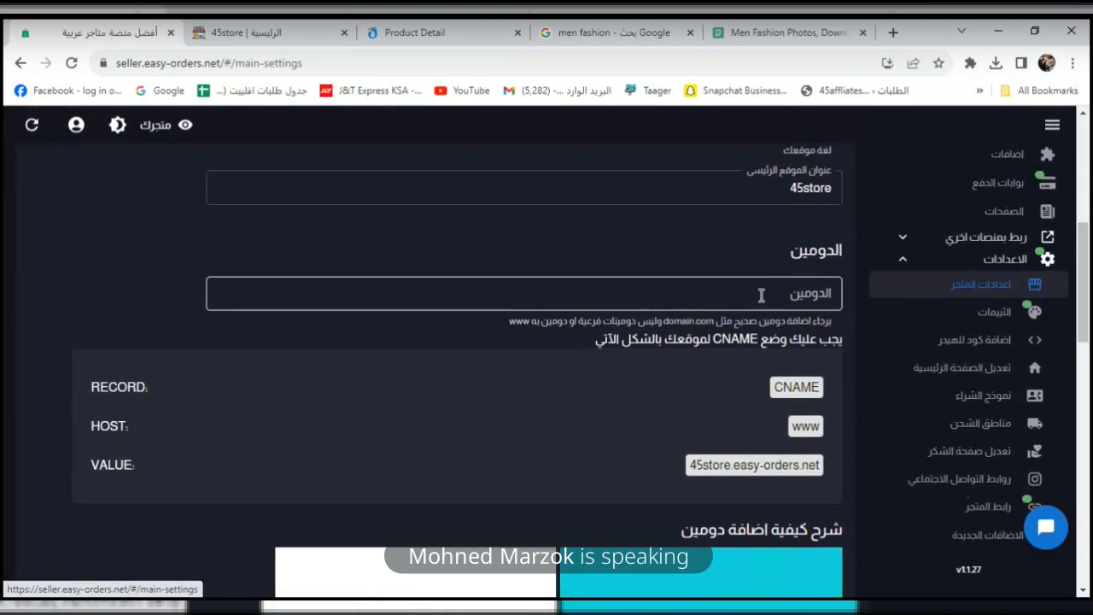
pyautogui.click(162, 66)
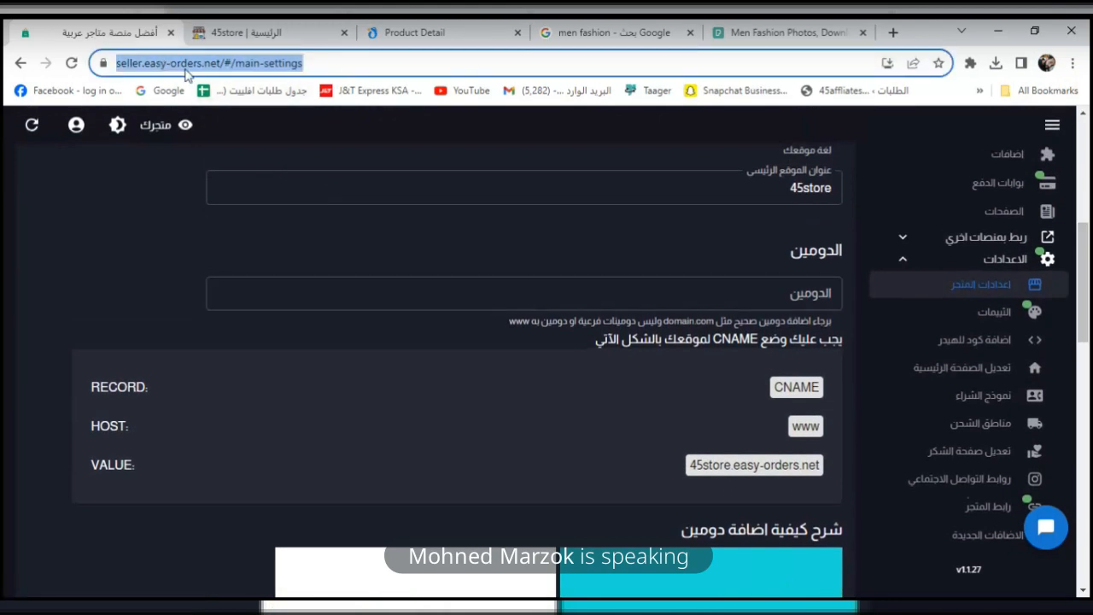
pyautogui.moveTo(1084, 253); pyautogui.dragTo(1089, 297)
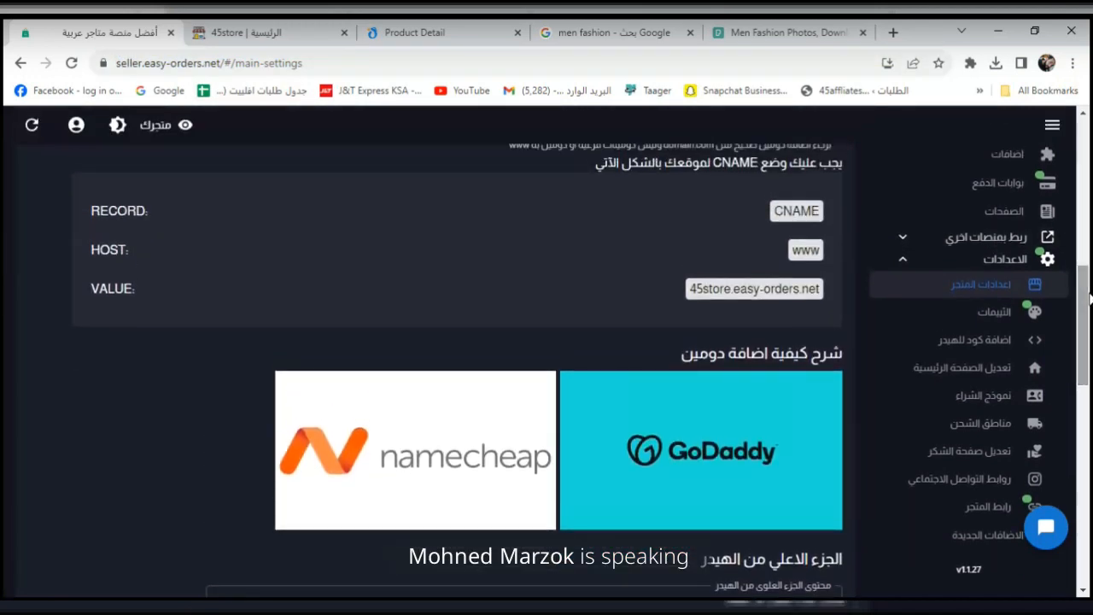
pyautogui.click(276, 28)
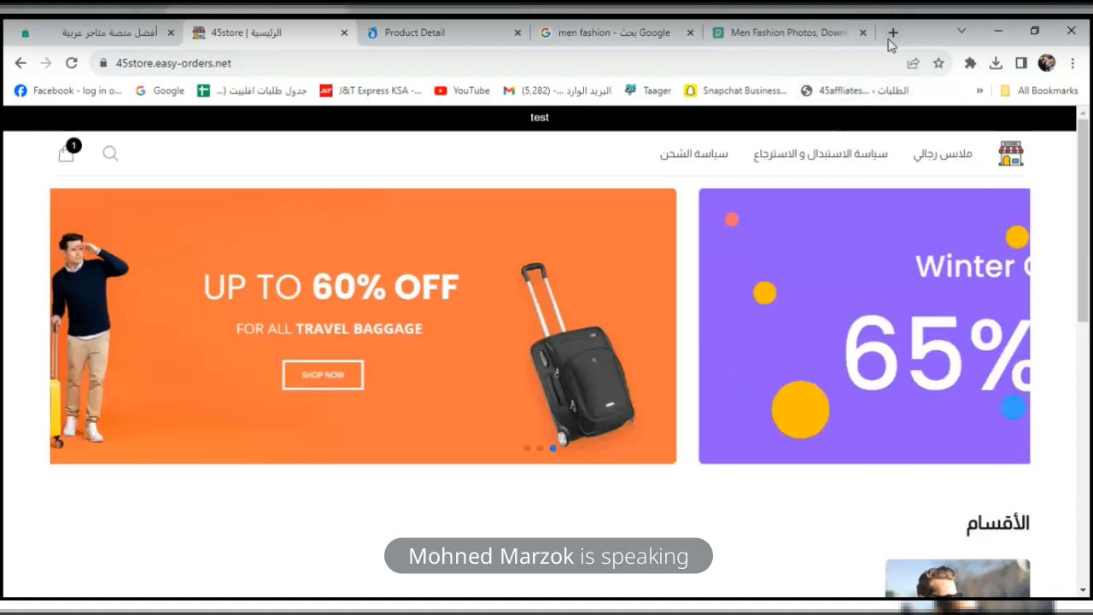
# Visit 45stores.com in a new tab, then go back to the store settings page.
pyautogui.click(892, 32)
pyautogui.write('45s')
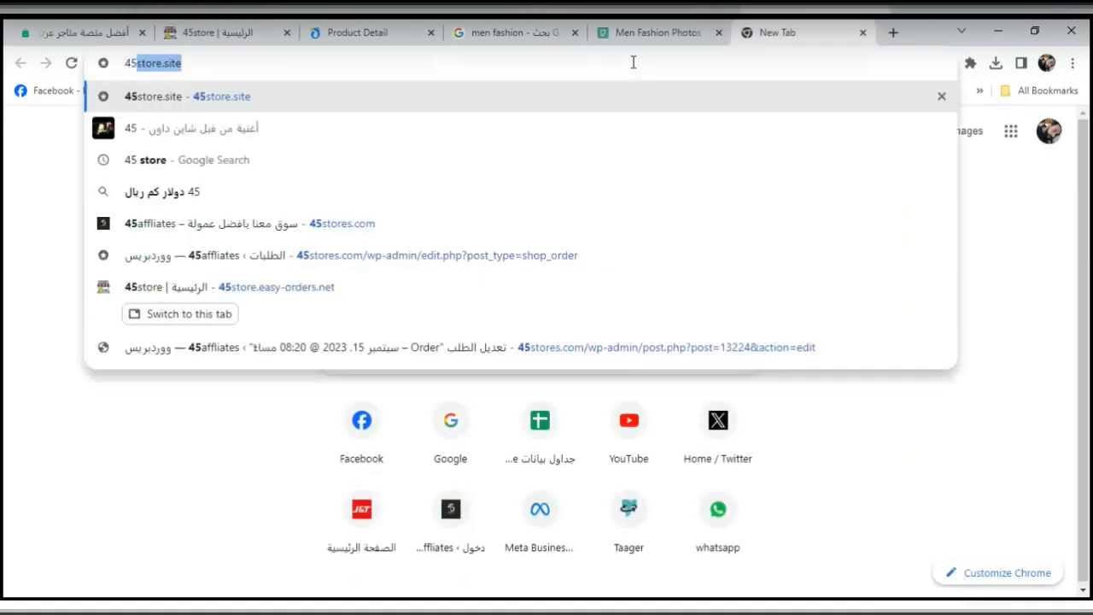
pyautogui.write('tores')
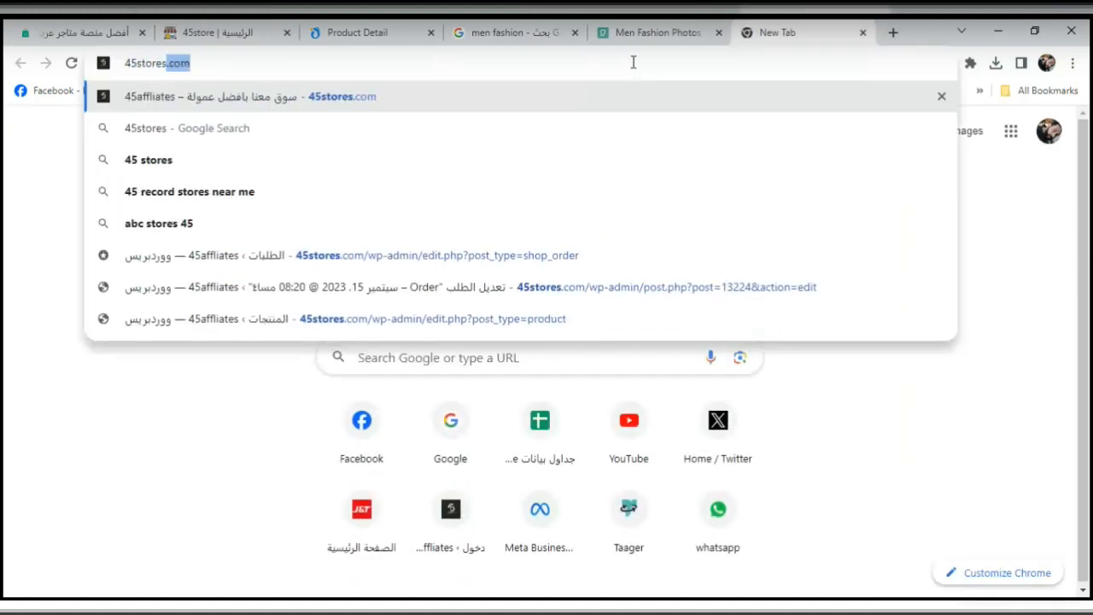
pyautogui.press('Return')
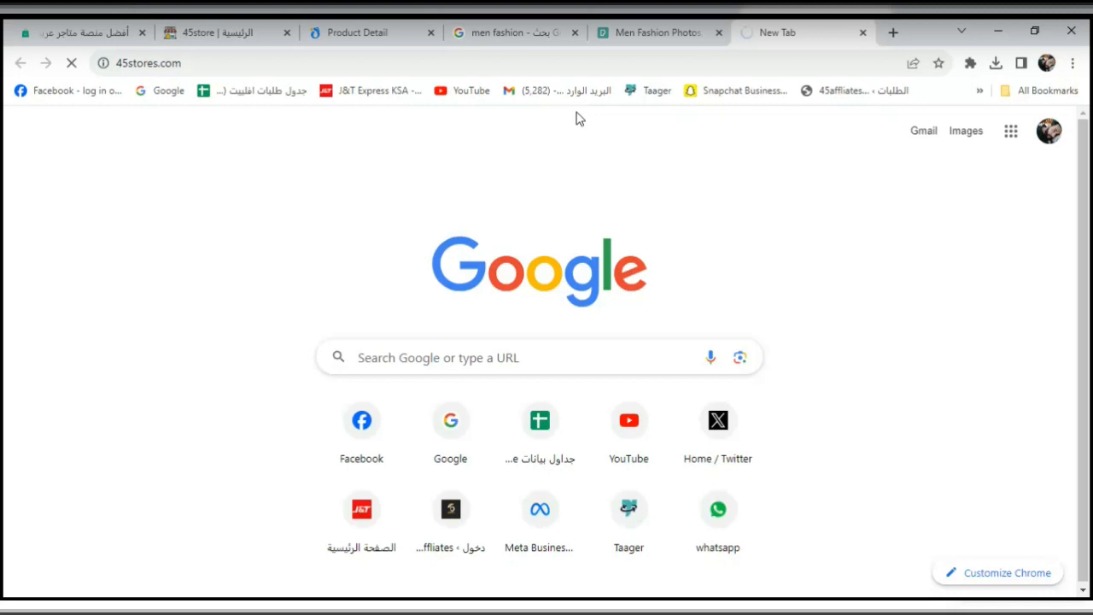
pyautogui.click(196, 27)
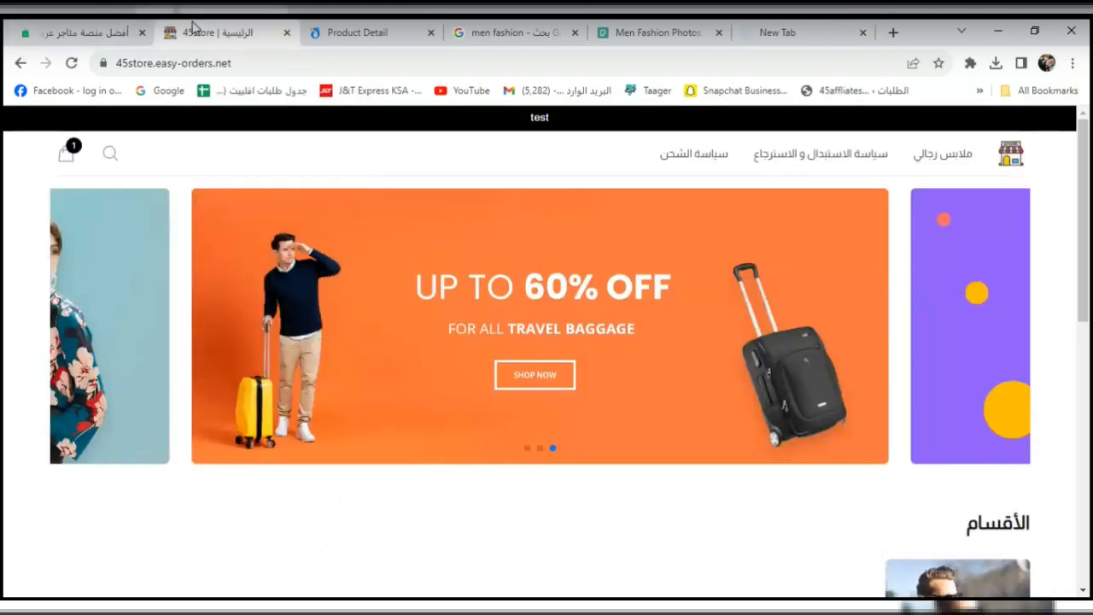
pyautogui.click(76, 33)
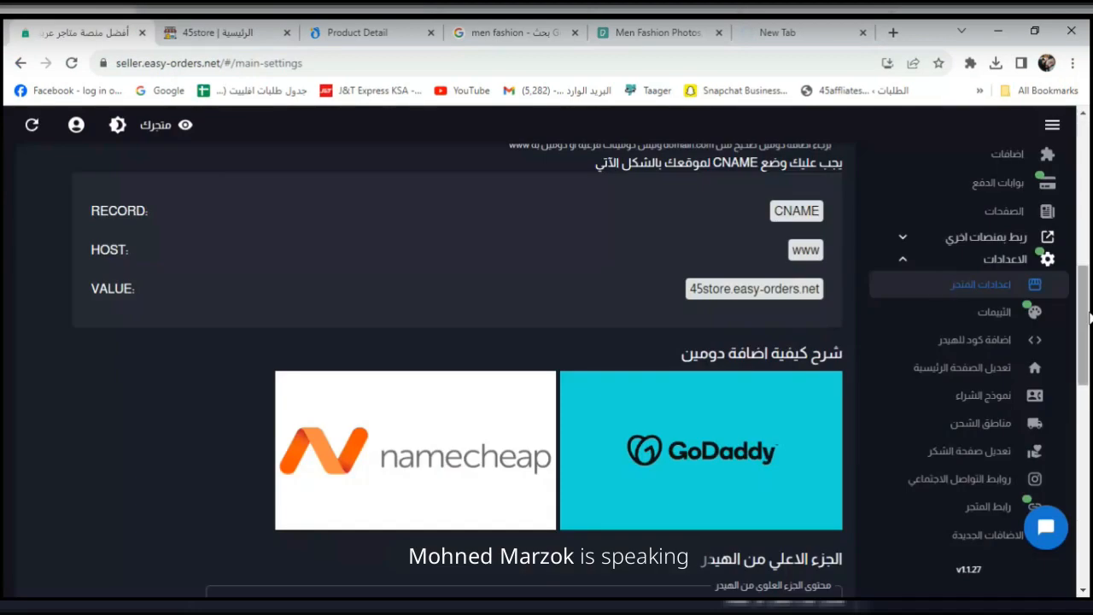
# Scroll settings to the header text field and close the 45stores.com tab.
pyautogui.moveTo(1084, 317); pyautogui.dragTo(1088, 398)
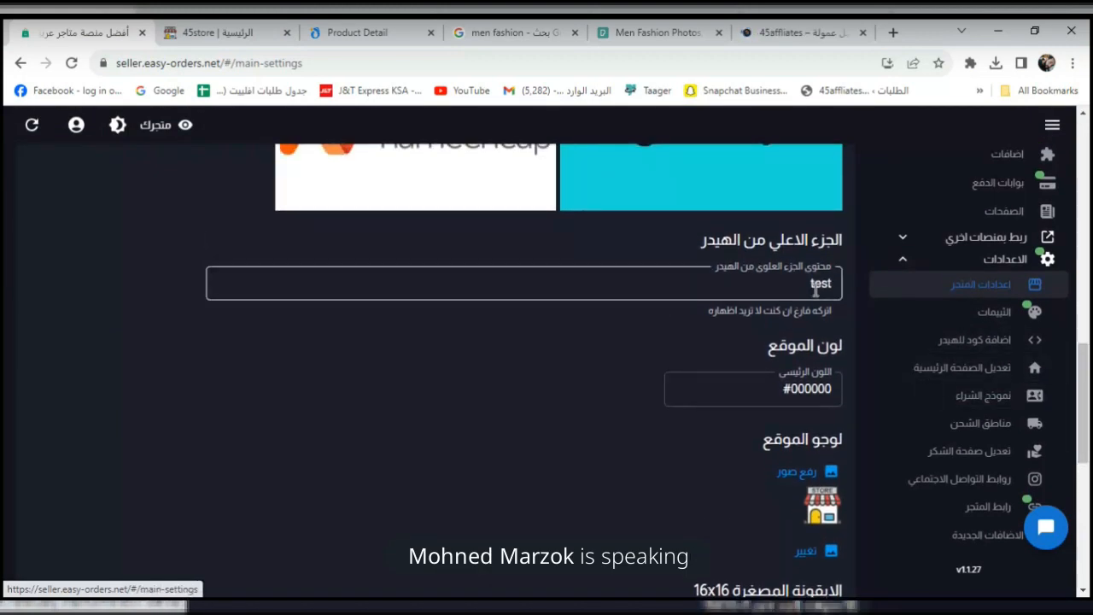
pyautogui.click(798, 32)
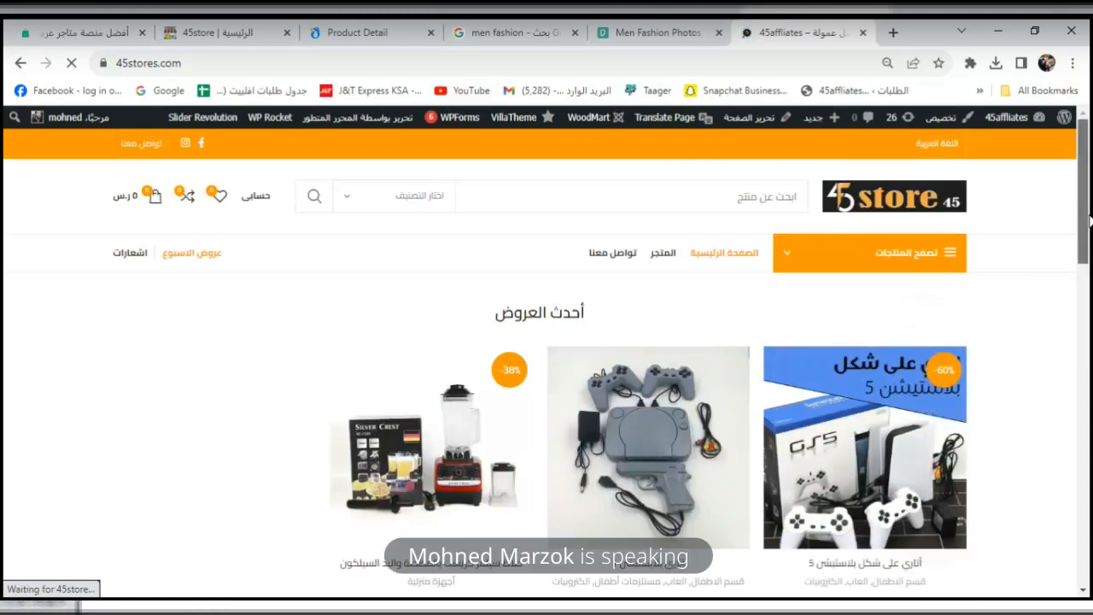
pyautogui.scroll(-3, 1089, 294)
pyautogui.moveTo(1090, 296); pyautogui.dragTo(1089, 220)
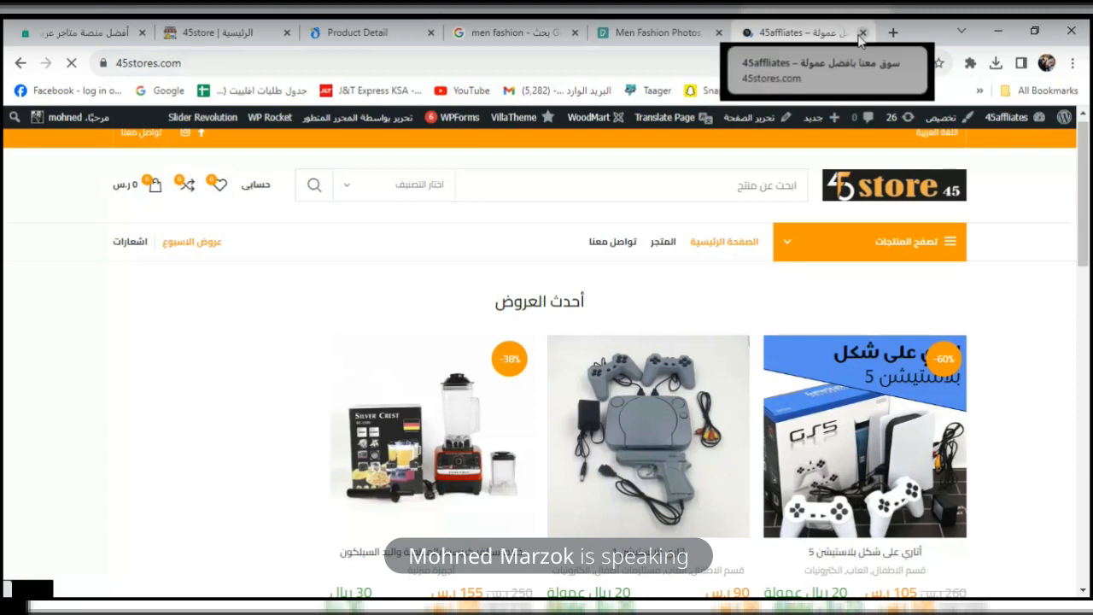
pyautogui.click(863, 33)
# Compare the header text setting with the storefront's header bar.
pyautogui.click(102, 33)
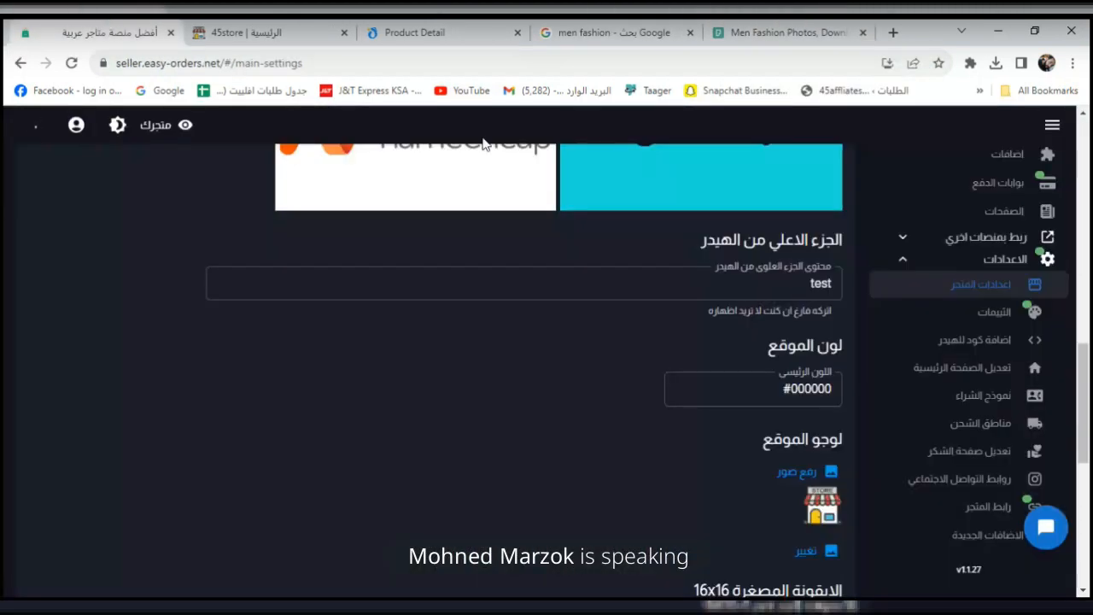
pyautogui.doubleClick(819, 282)
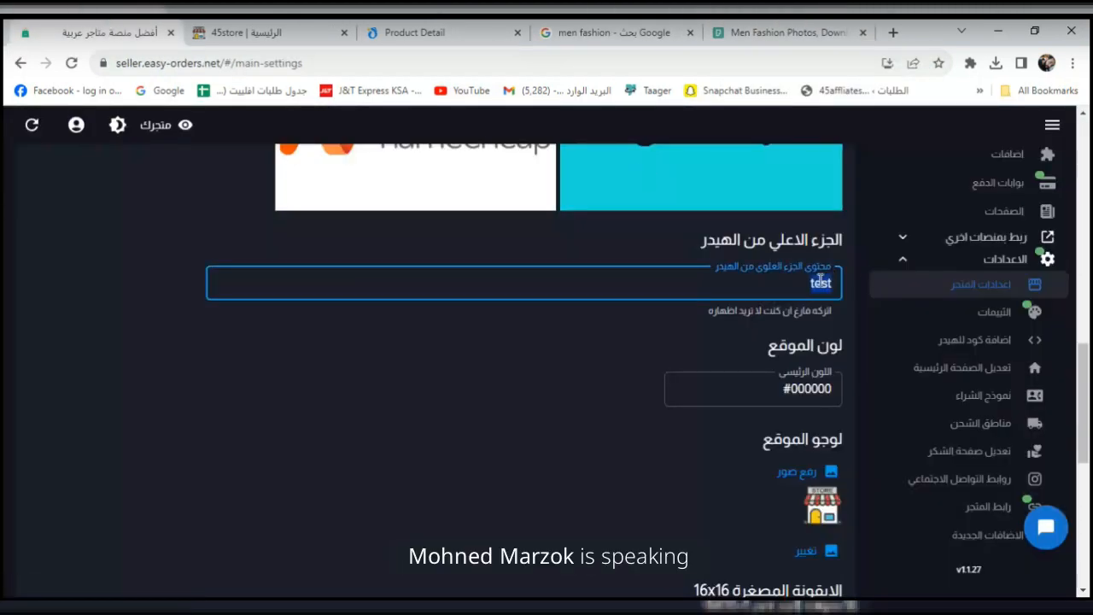
pyautogui.click(251, 31)
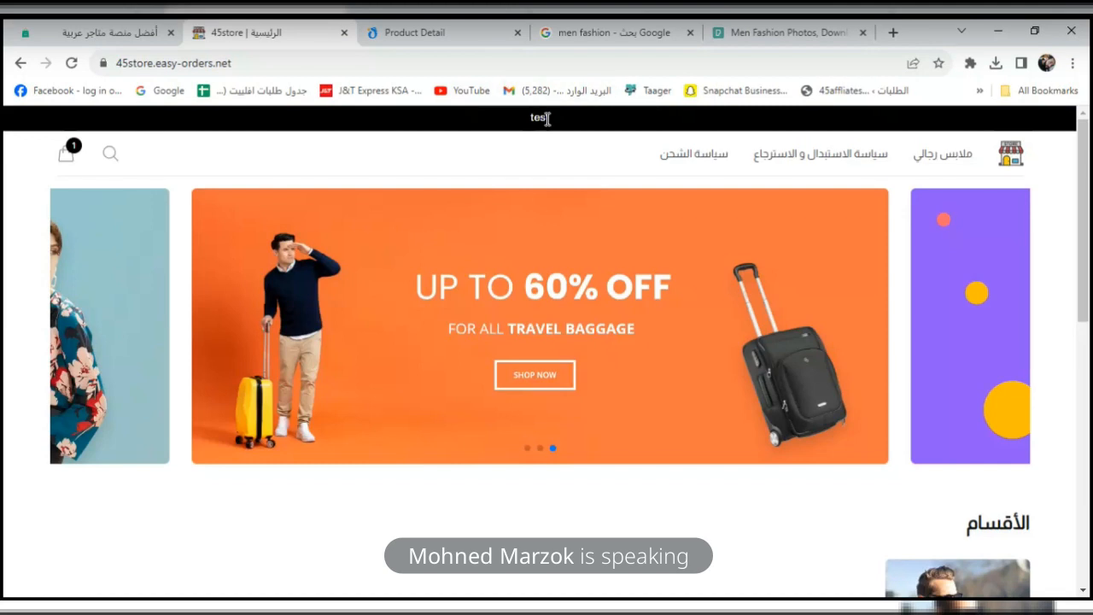
pyautogui.click(103, 32)
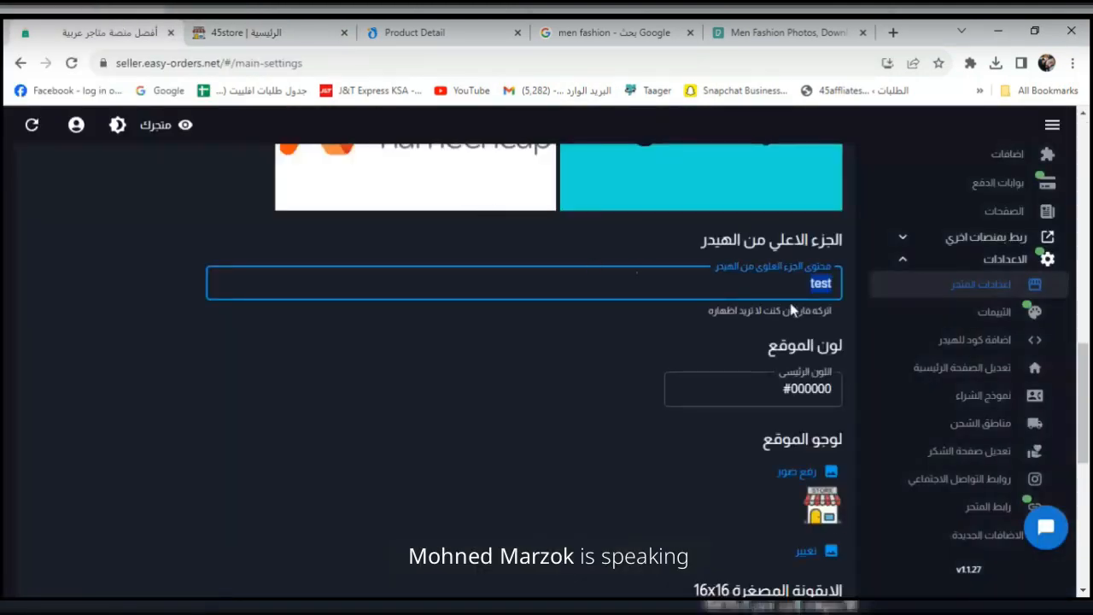
# Set the store's top-bar text to 'عروض الصيف خصم 30 %' and save the settings.
pyautogui.write('uv,q')
pyautogui.press('BackSpace')
pyautogui.press('BackSpace')
pyautogui.press('BackSpace')
pyautogui.press('BackSpace')
pyautogui.write('uv,q hg')
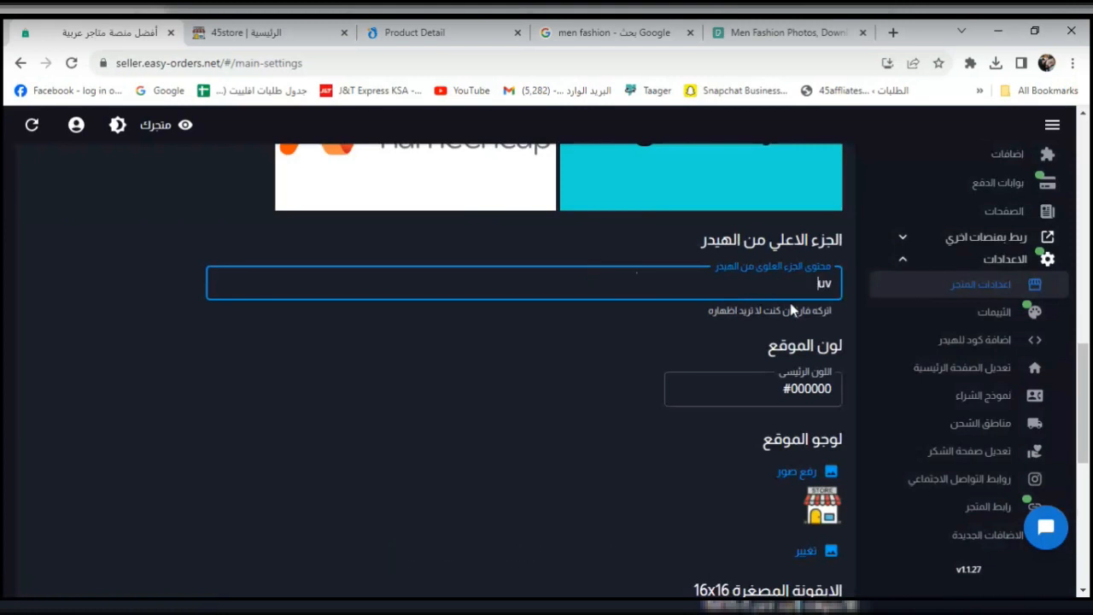
pyautogui.write('wdt')
pyautogui.press('BackSpace')
pyautogui.press('BackSpace')
pyautogui.press('BackSpace')
pyautogui.press('BackSpace')
pyautogui.press('BackSpace')
pyautogui.press('BackSpace')
pyautogui.press('BackSpace')
pyautogui.press('BackSpace')
pyautogui.press('BackSpace')
pyautogui.press('BackSpace')
pyautogui.write('uv')
pyautogui.press('BackSpace')
pyautogui.press('BackSpace')
pyautogui.write('uv')
pyautogui.press('BackSpace')
pyautogui.press('BackSpace')
pyautogui.write('عروض الصيف خصم 30')
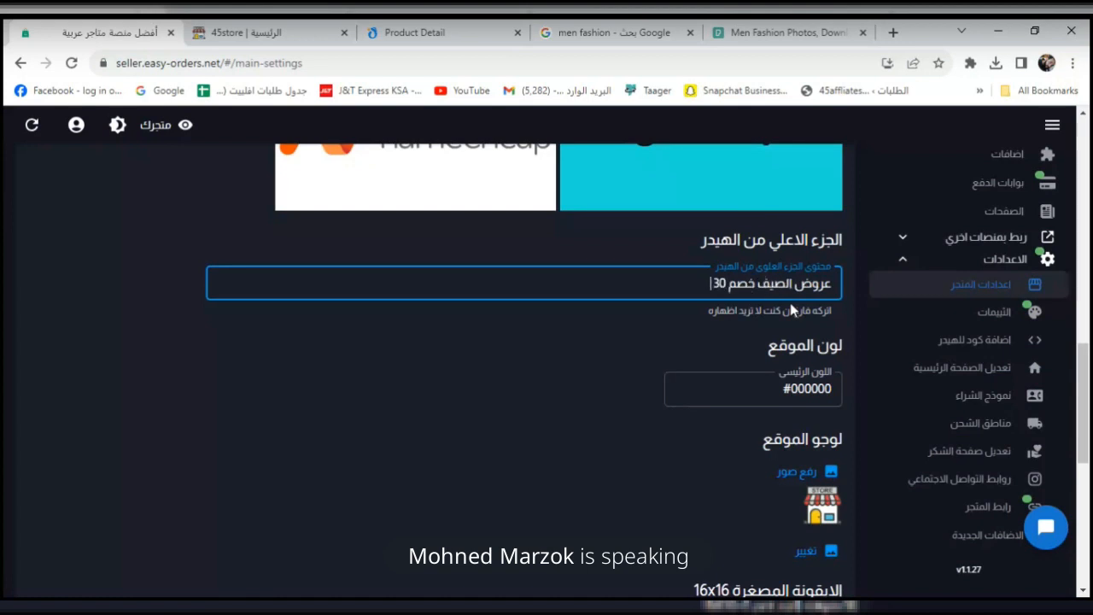
pyautogui.write(' %')
pyautogui.scroll(-4, 1090, 291)
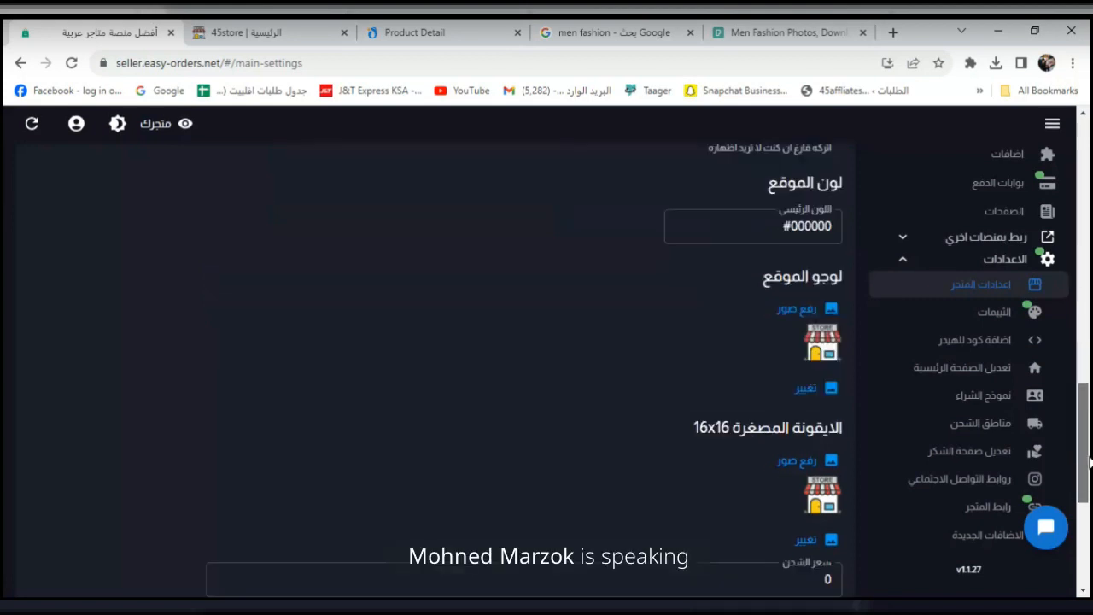
pyautogui.click(800, 571)
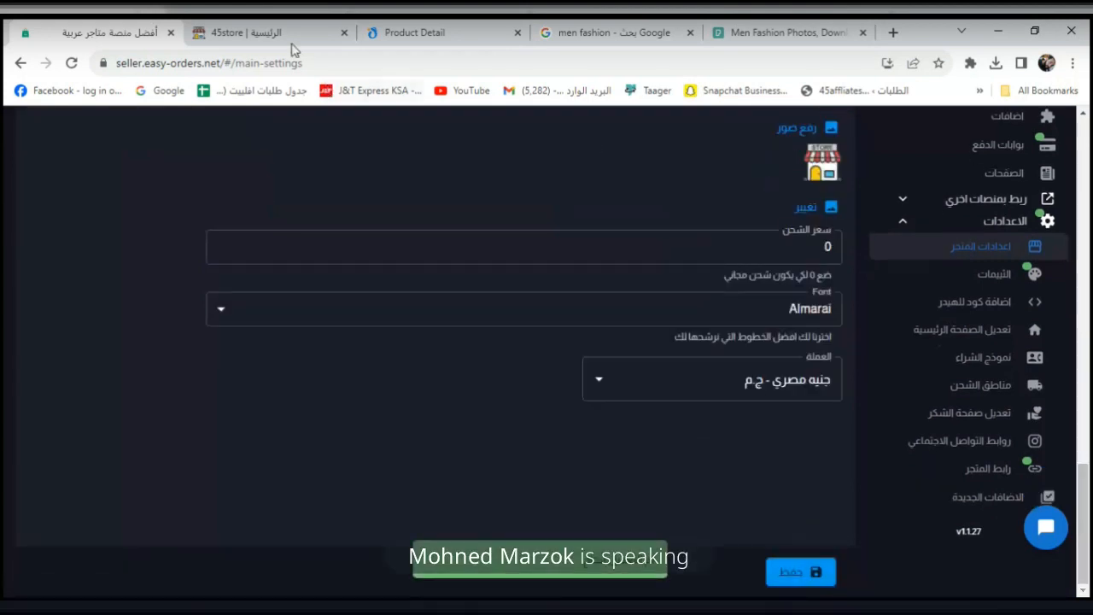
# Confirm the new header on the reloaded storefront, then return to the colour and logo settings.
pyautogui.click(256, 33)
pyautogui.click(71, 62)
pyautogui.tripleClick(589, 118)
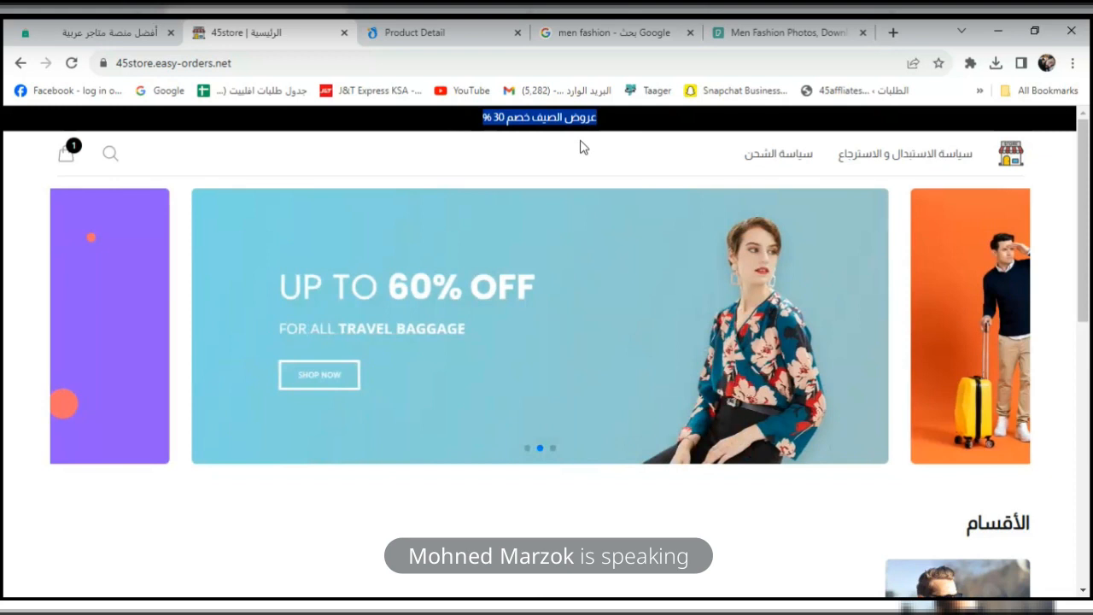
pyautogui.click(439, 124)
pyautogui.click(111, 33)
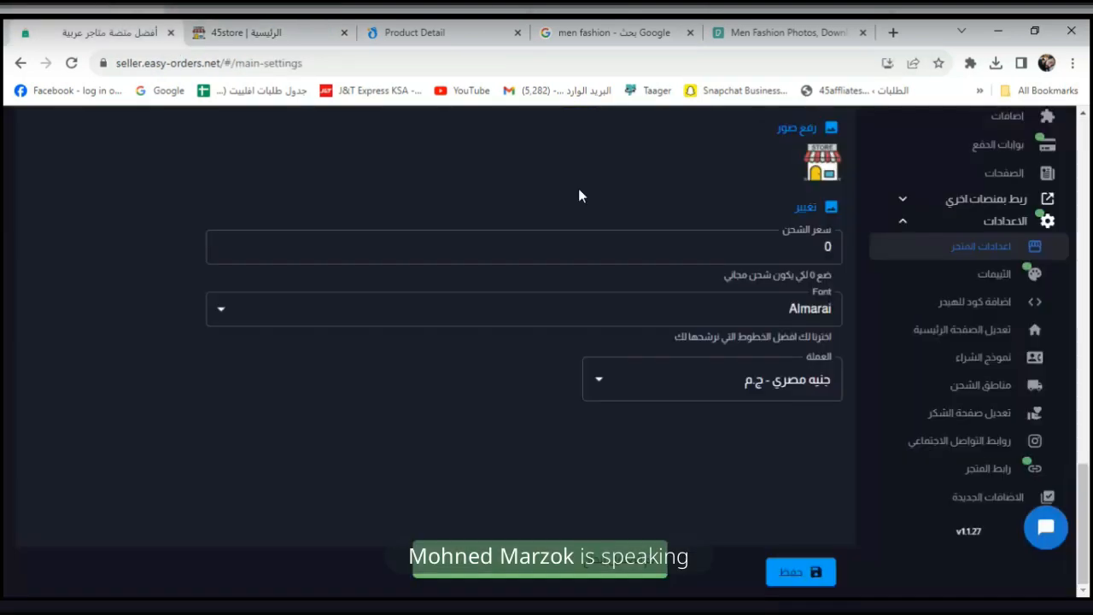
pyautogui.moveTo(1088, 538); pyautogui.dragTo(1089, 424)
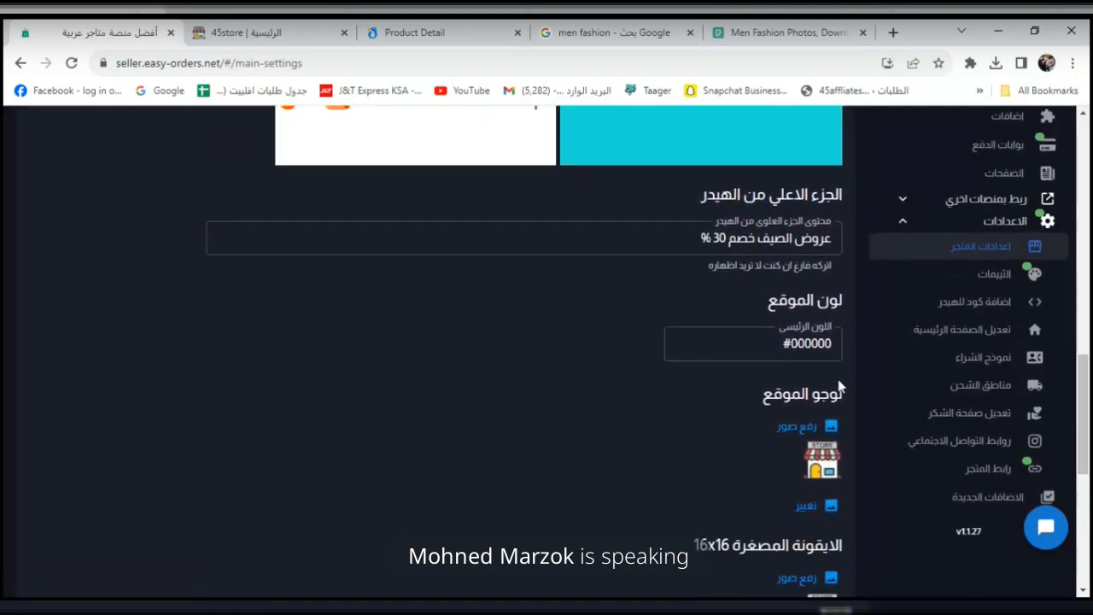
# Set the store's primary colour to red #F41515.
pyautogui.click(818, 355)
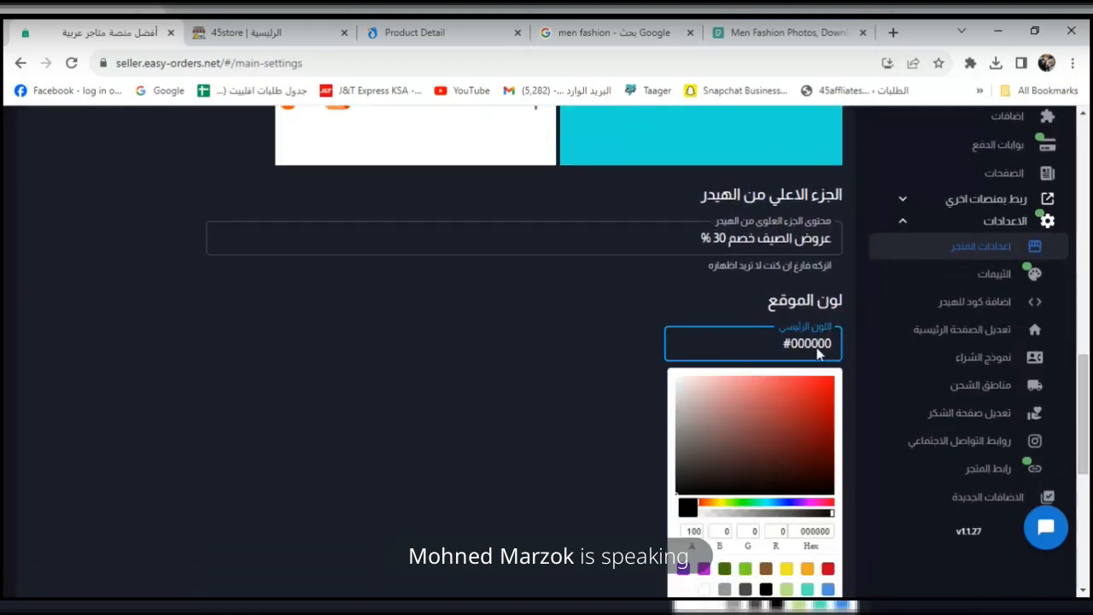
pyautogui.click(821, 384)
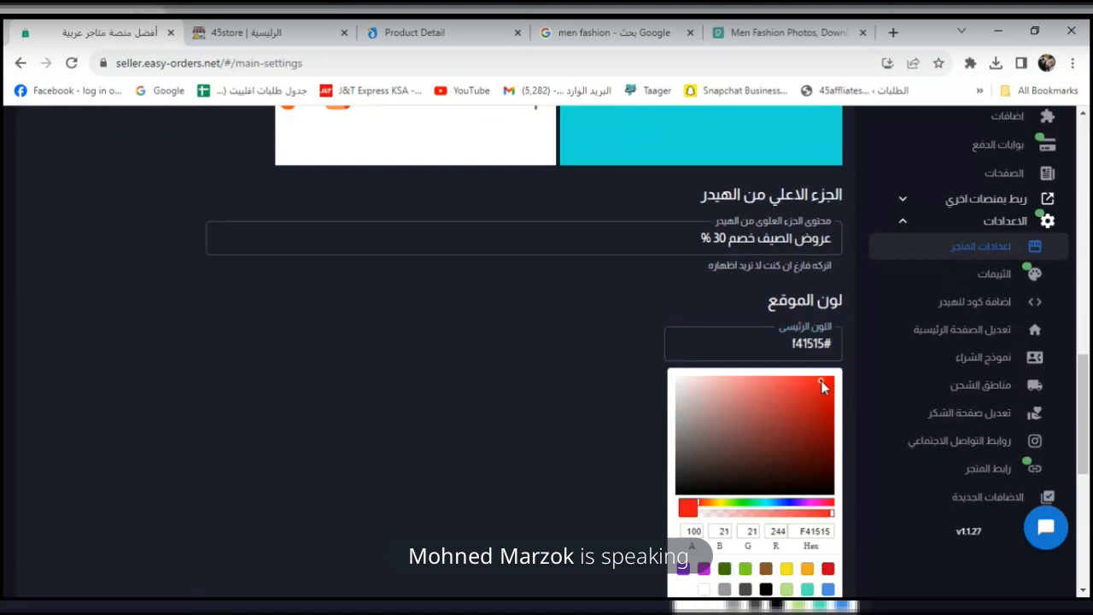
pyautogui.click(543, 476)
pyautogui.moveTo(1084, 382); pyautogui.dragTo(1082, 487)
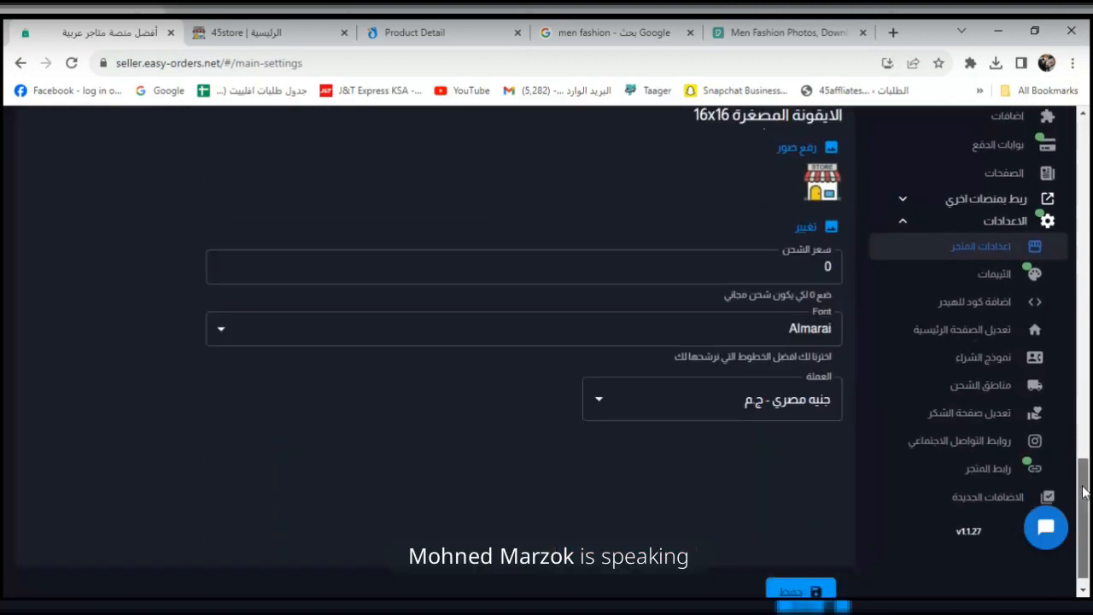
# Reload the storefront to see the red header bar, then return to settings.
pyautogui.click(239, 39)
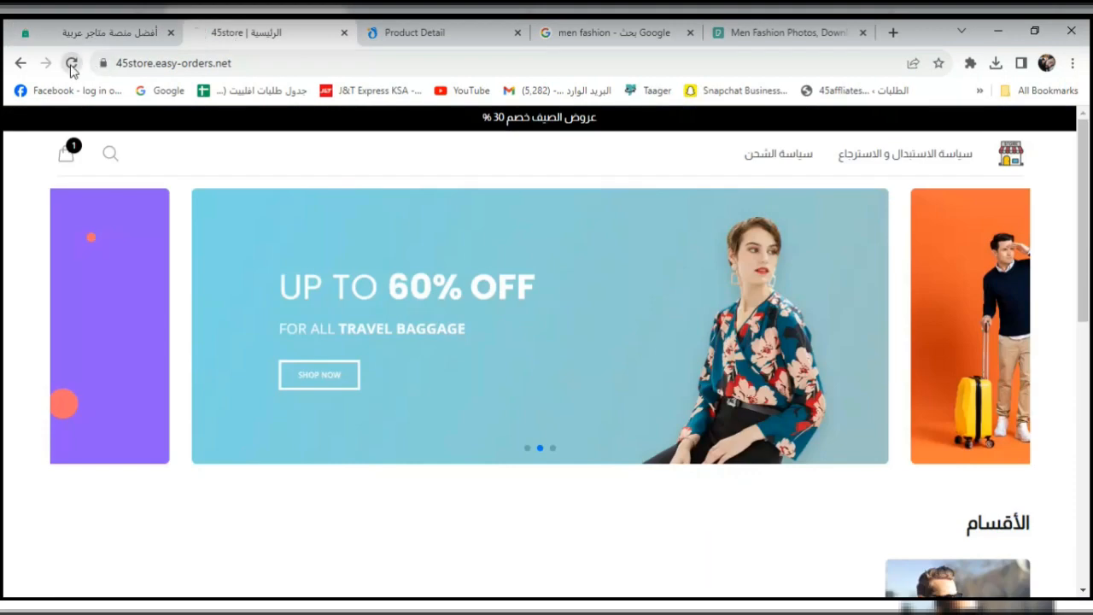
pyautogui.click(71, 63)
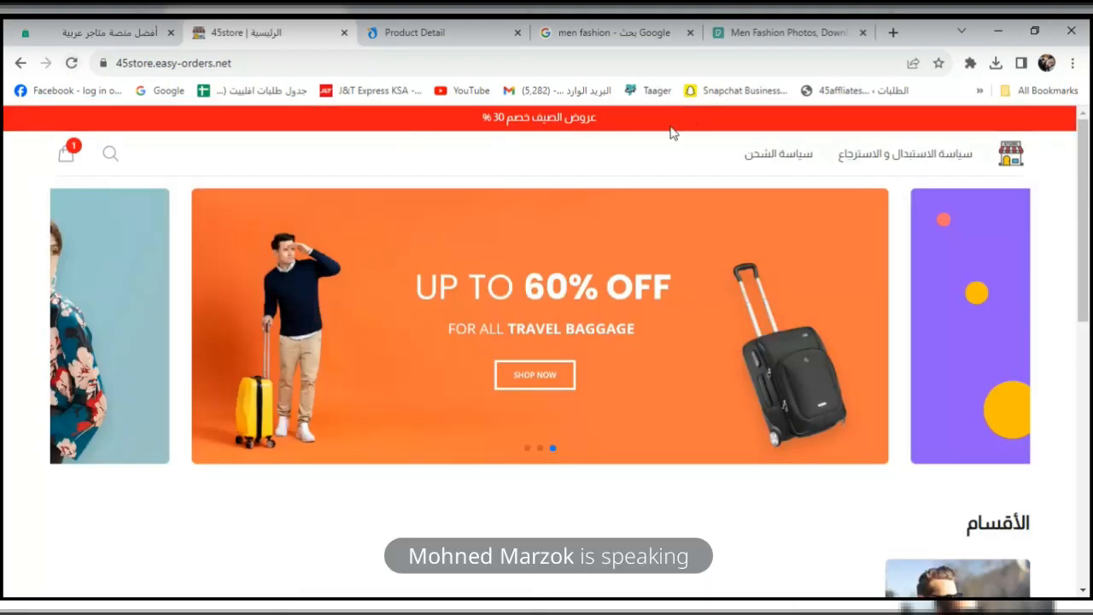
pyautogui.click(111, 33)
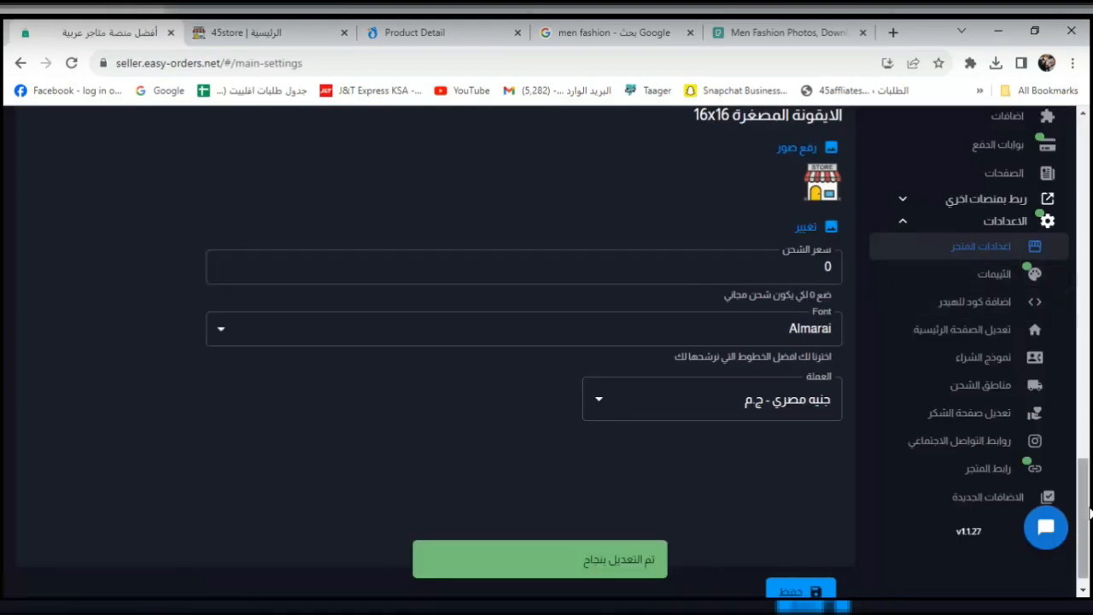
pyautogui.scroll(5, 1089, 331)
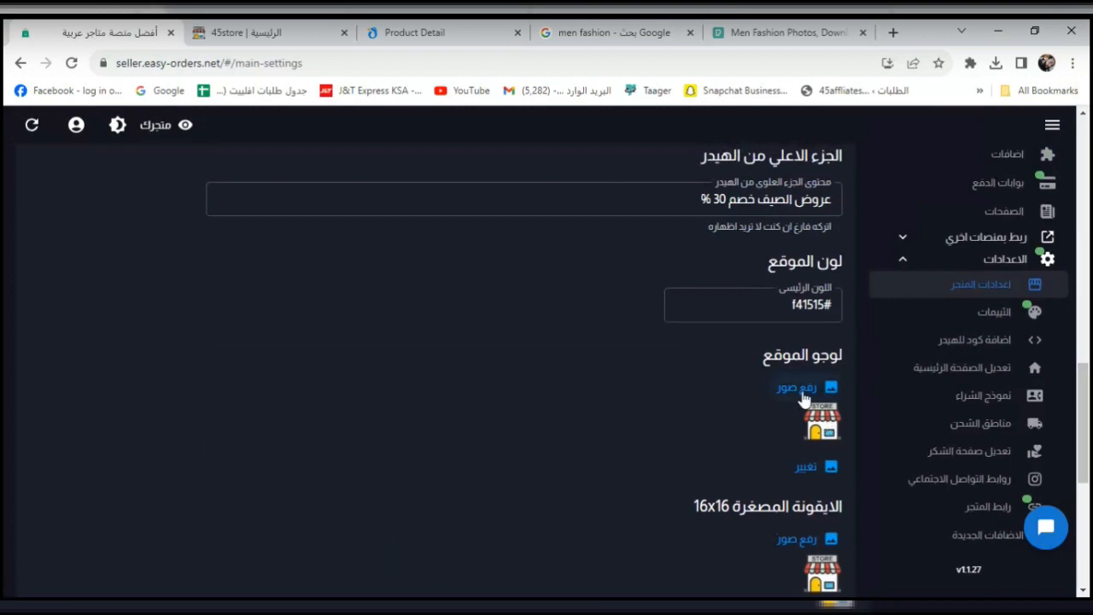
# Upload the 45store image from E:\مهند as the site logo.
pyautogui.click(781, 387)
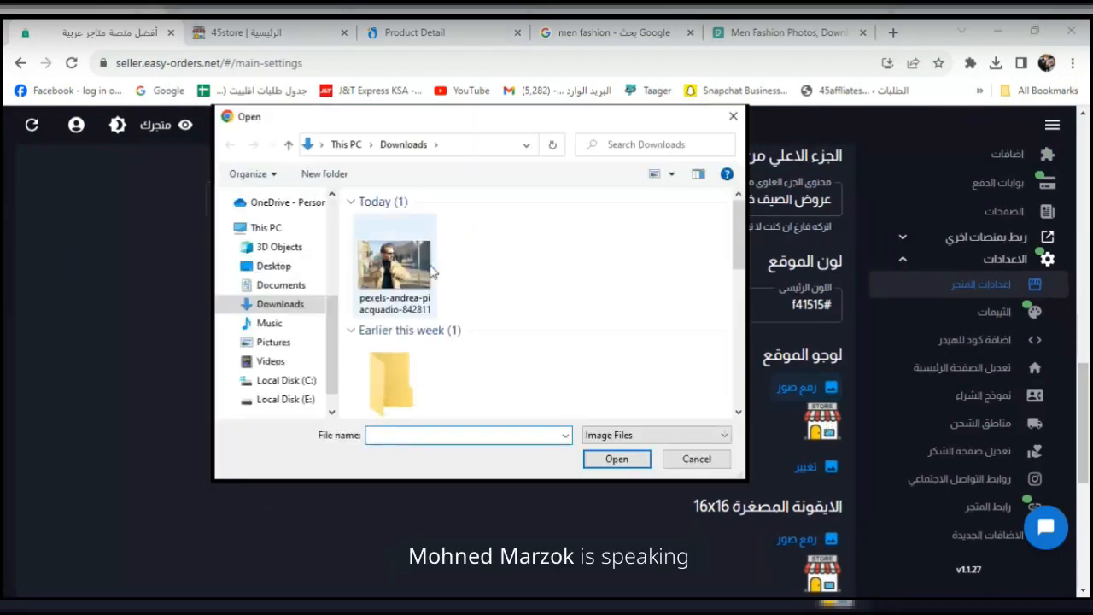
pyautogui.click(290, 399)
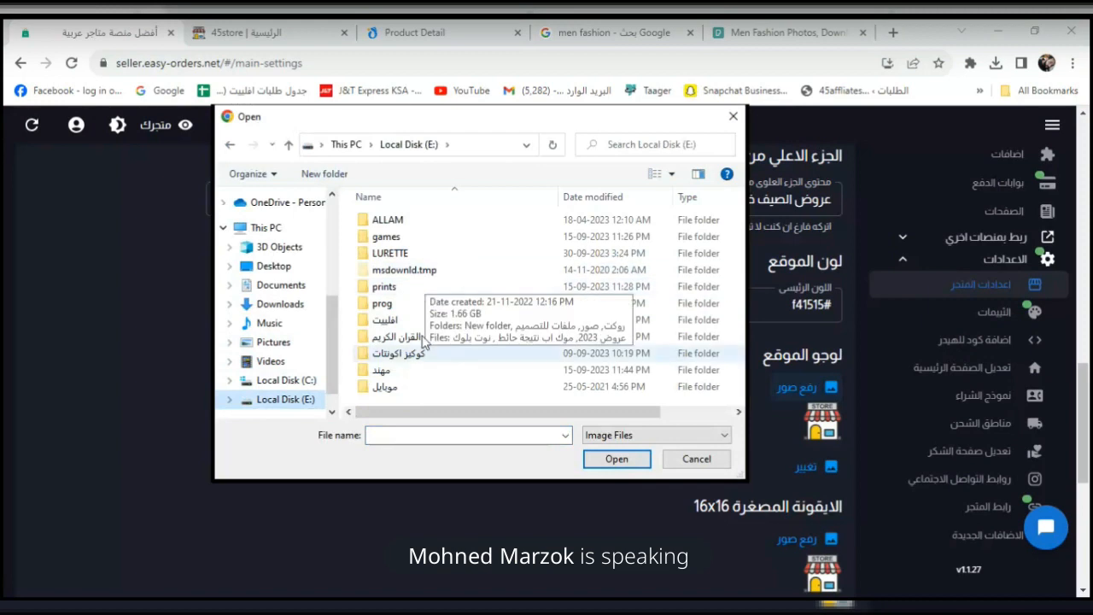
pyautogui.doubleClick(382, 372)
pyautogui.click(676, 402)
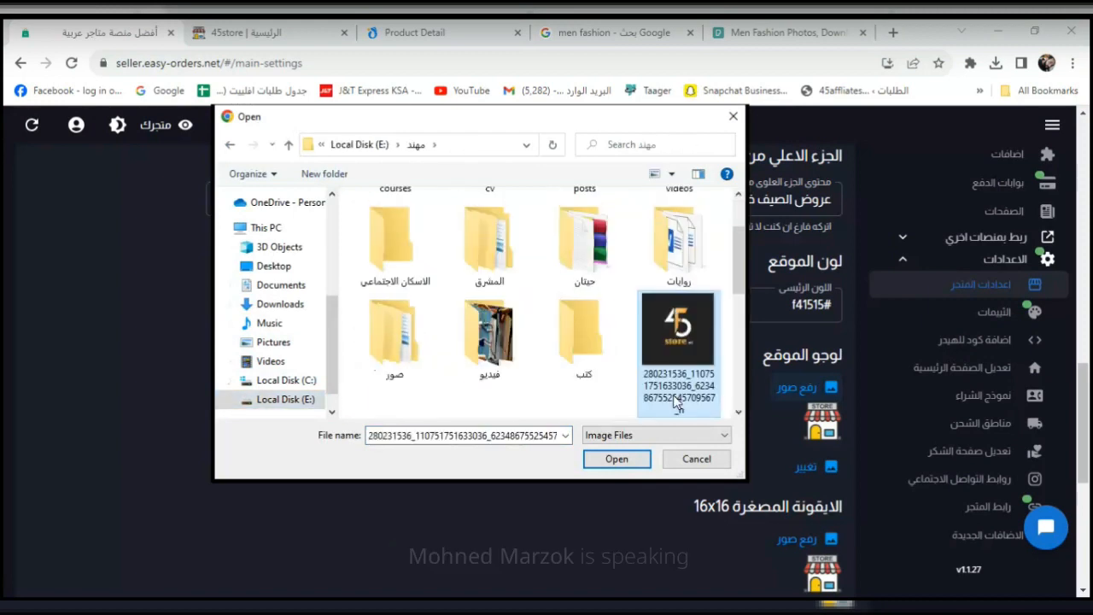
pyautogui.click(629, 458)
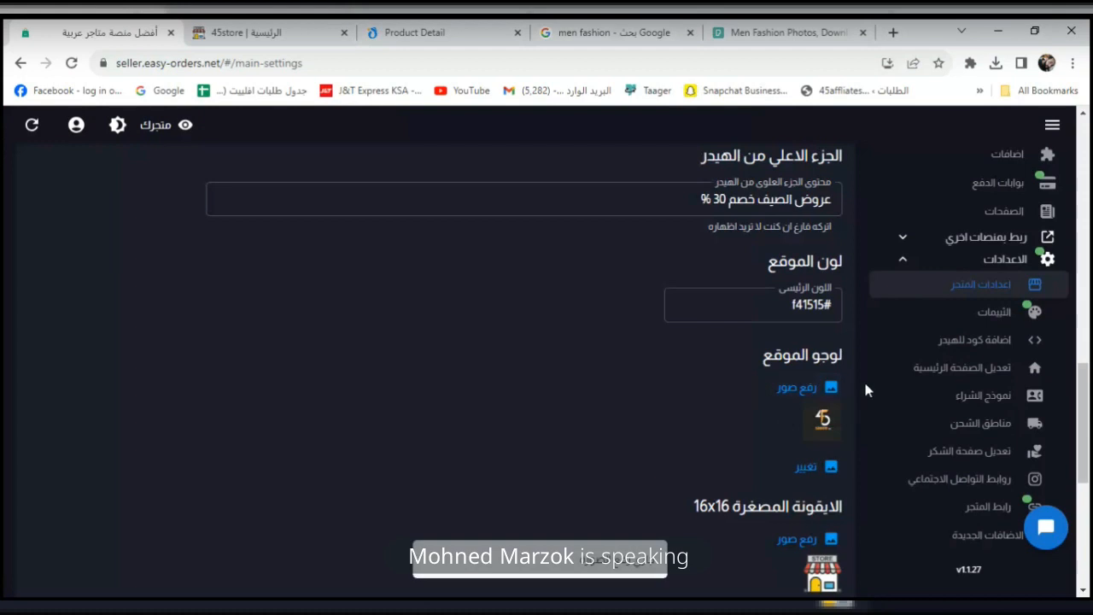
pyautogui.moveTo(1087, 383); pyautogui.dragTo(1087, 434)
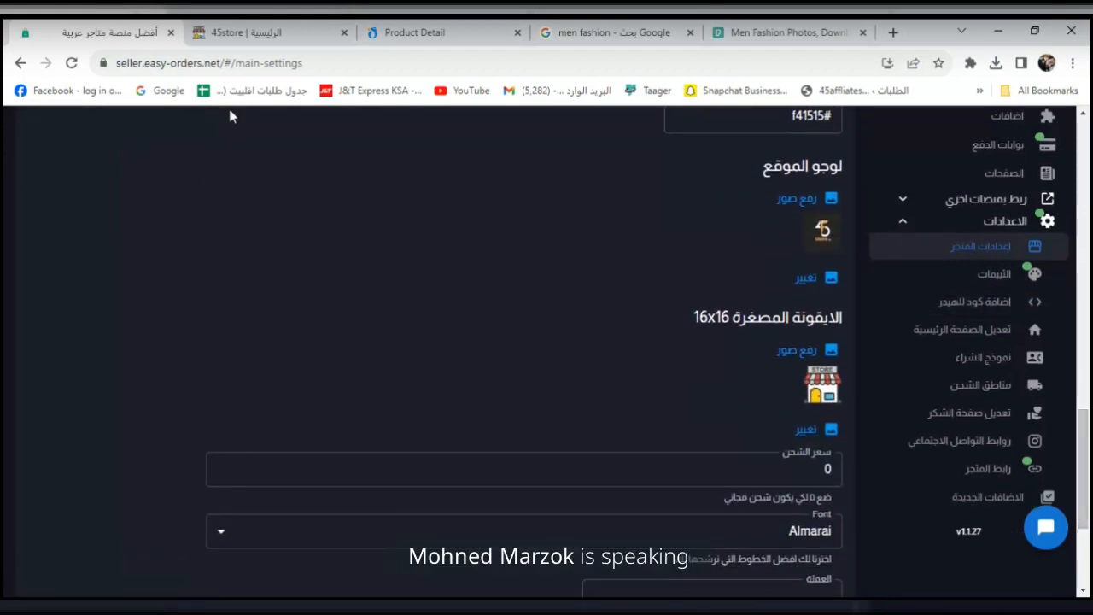
# Upload the same 45store image as the 16x16 favicon.
pyautogui.moveTo(203, 42)
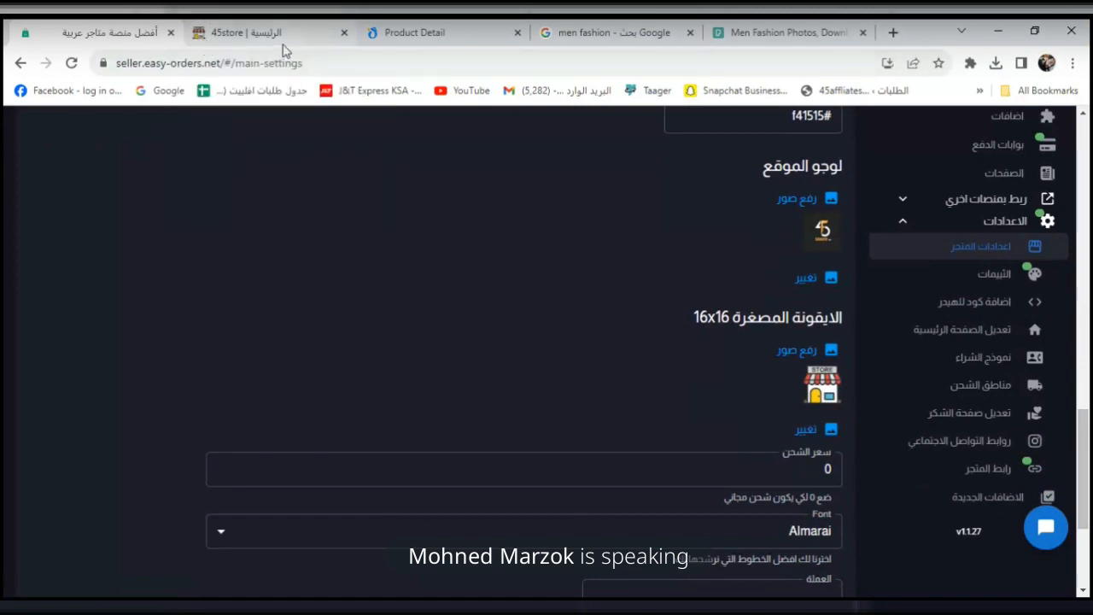
pyautogui.moveTo(373, 42)
pyautogui.click(818, 357)
pyautogui.click(651, 413)
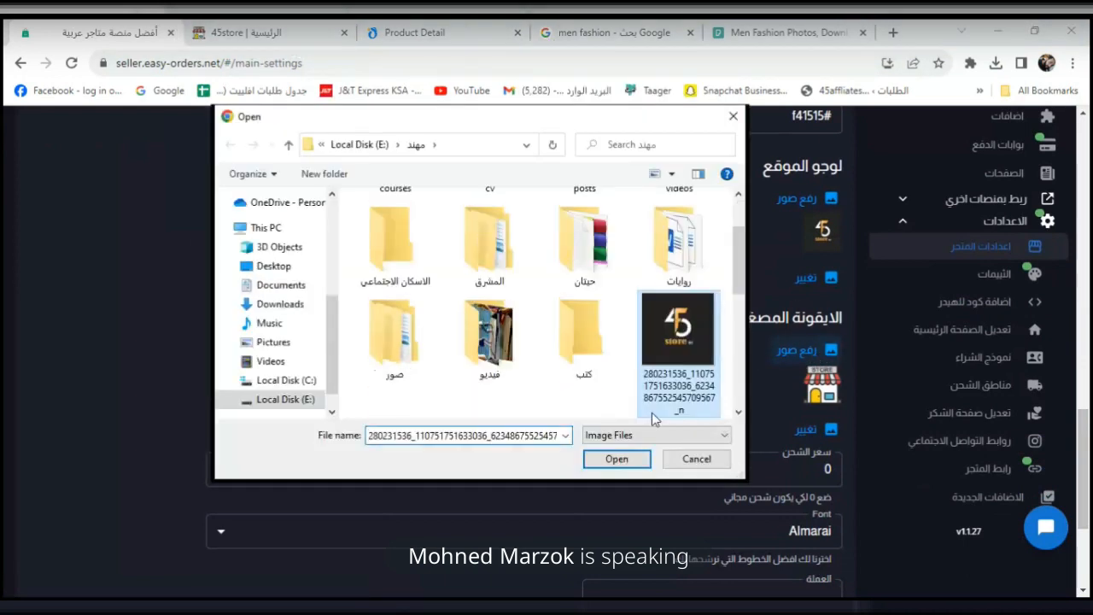
pyautogui.click(618, 458)
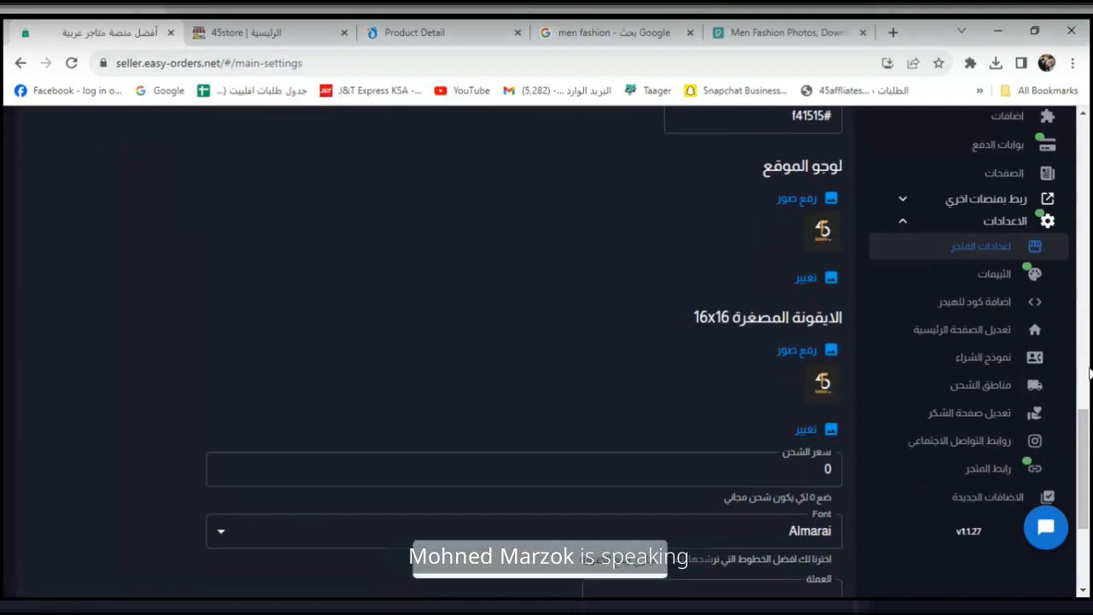
pyautogui.scroll(-3, 1084, 414)
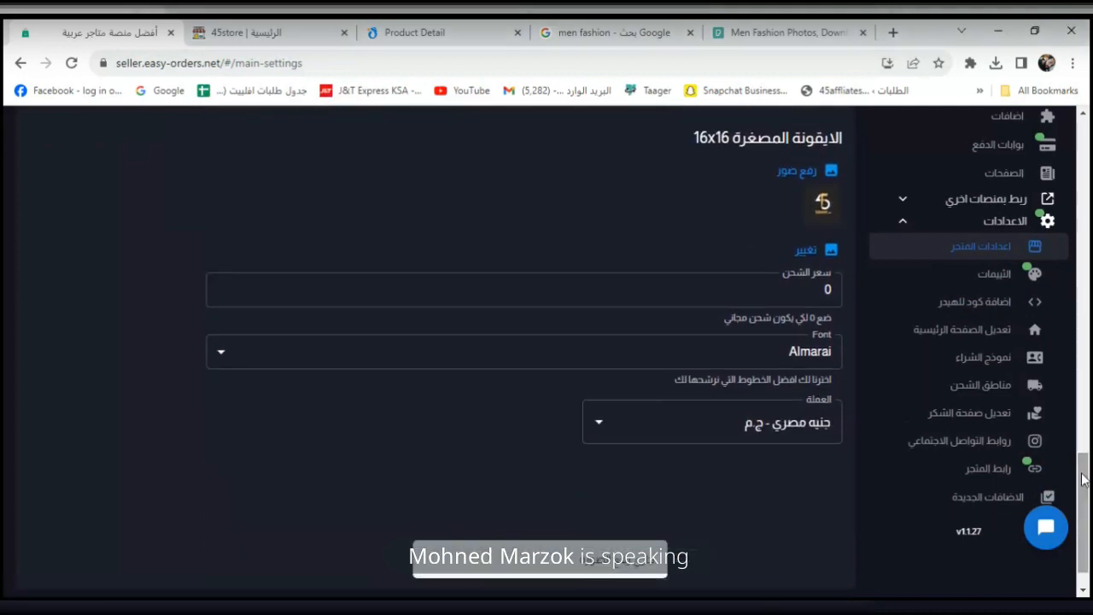
pyautogui.click(723, 302)
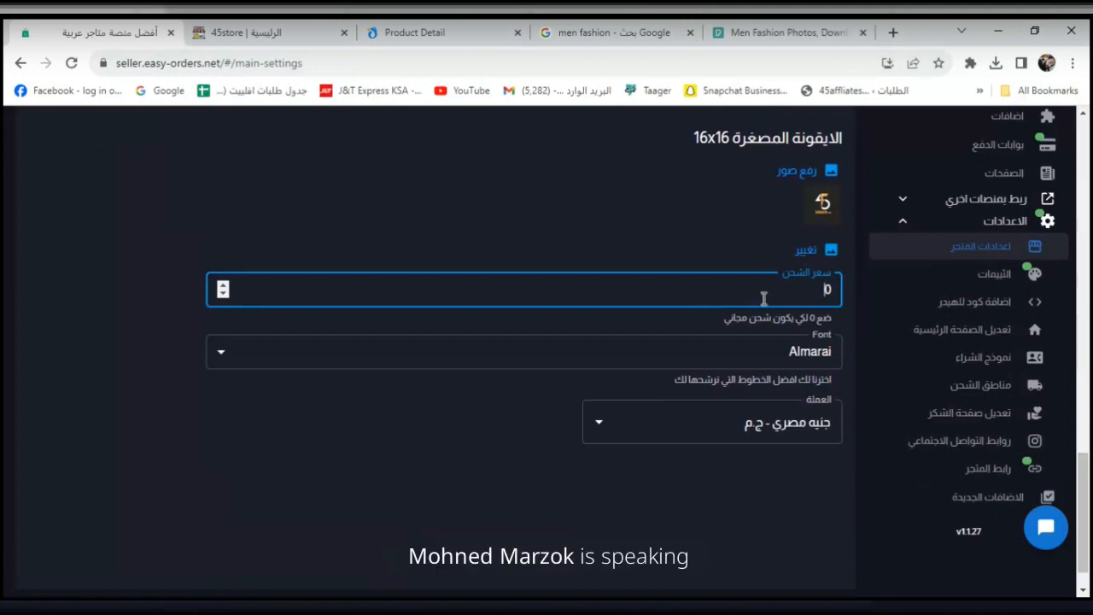
pyautogui.hotkey('ctrl', 'Tab')
# Open the ملابس رجالي category's باكيدج رجالي product (180 ج.م) and copy its title.
pyautogui.scroll(-4, 1089, 413)
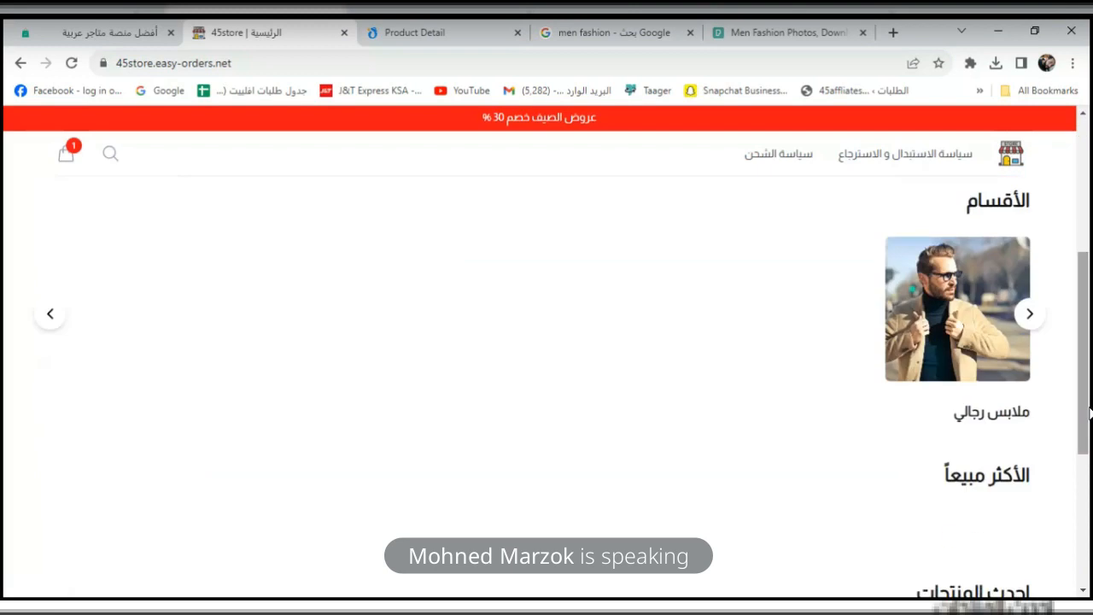
pyautogui.click(953, 311)
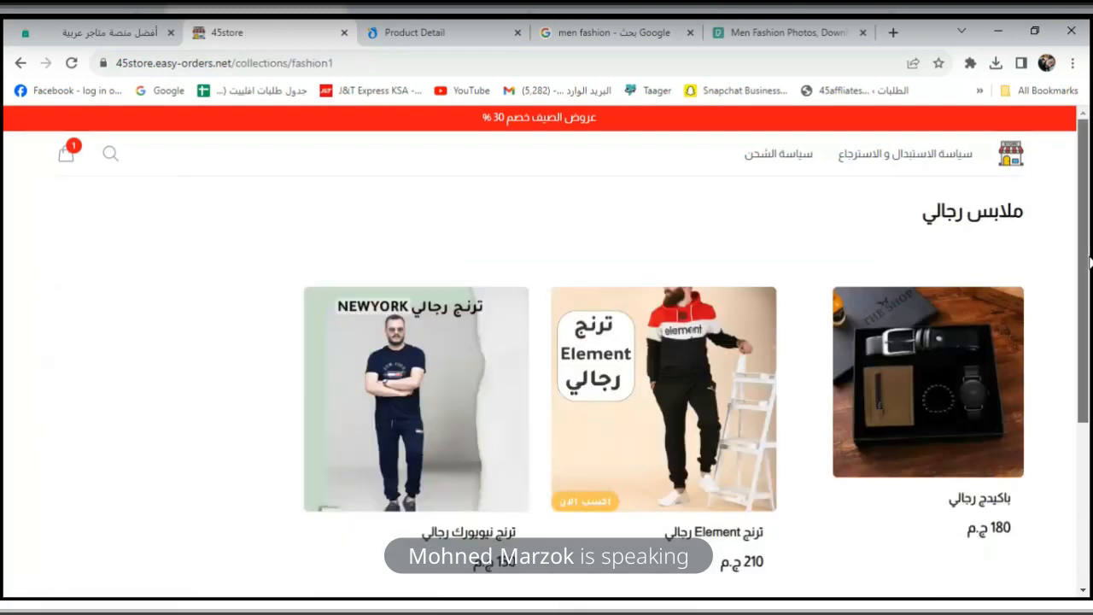
pyautogui.click(980, 321)
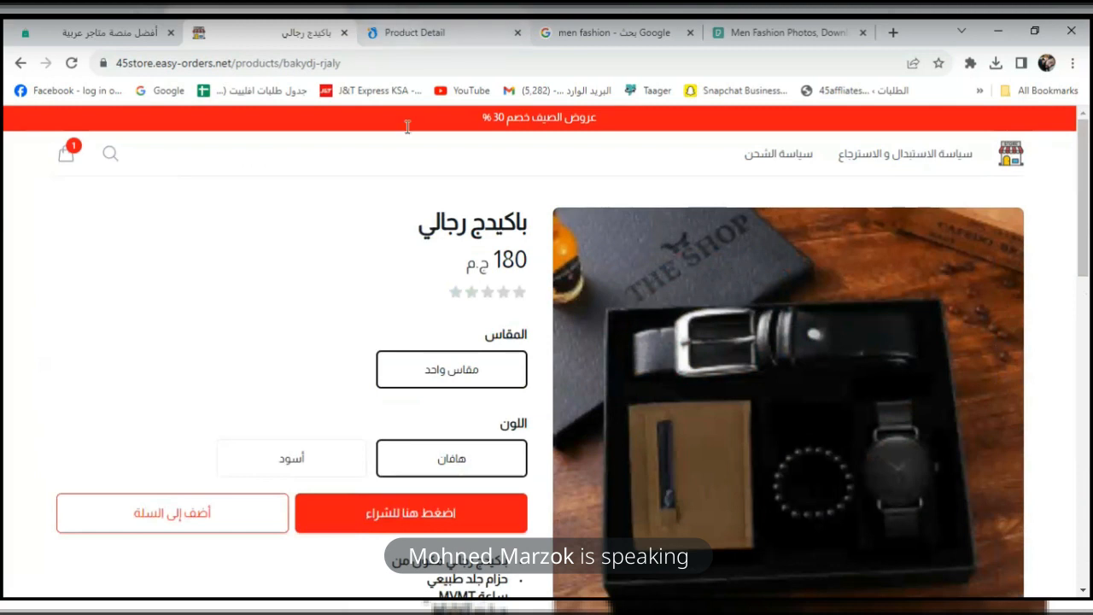
pyautogui.moveTo(1088, 198); pyautogui.dragTo(1089, 255)
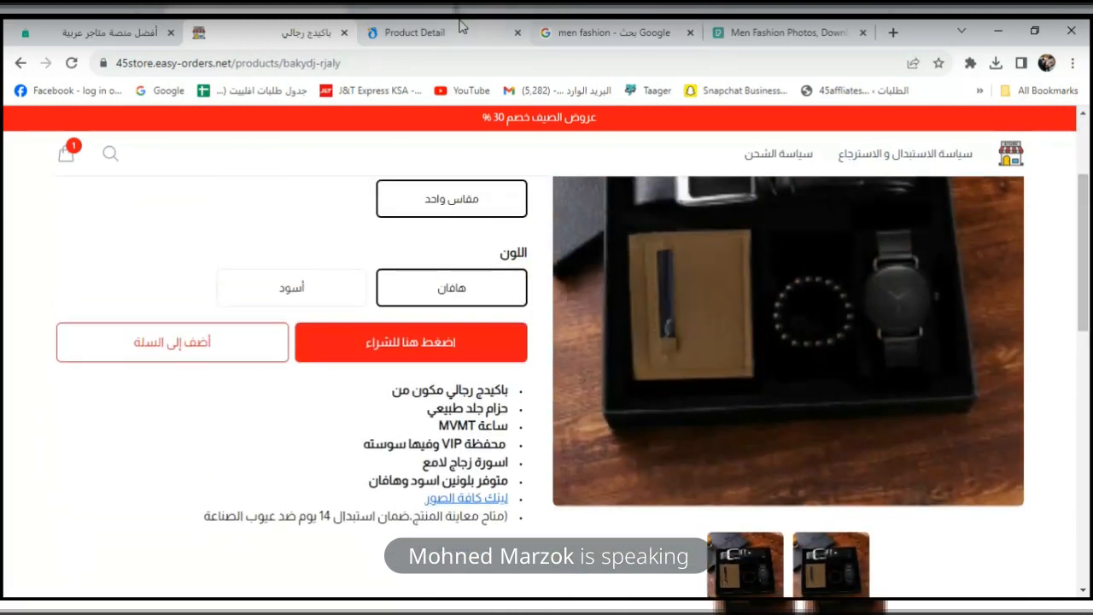
pyautogui.click(415, 32)
pyautogui.click(262, 26)
pyautogui.moveTo(1086, 226); pyautogui.dragTo(1084, 168)
pyautogui.tripleClick(443, 220)
pyautogui.hotkey('ctrl', 'c')
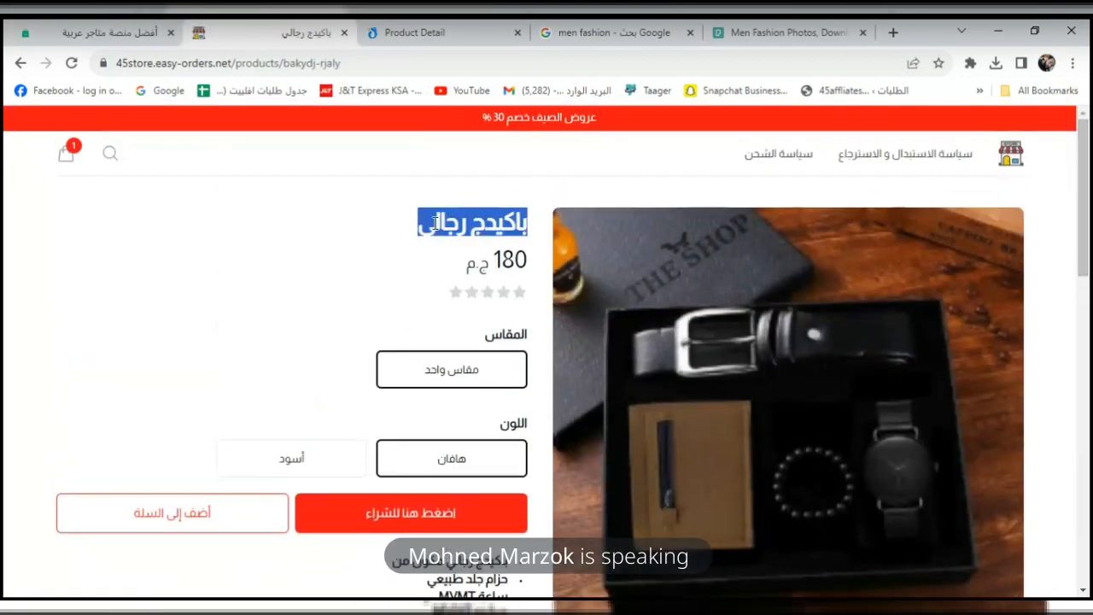
pyautogui.click(440, 30)
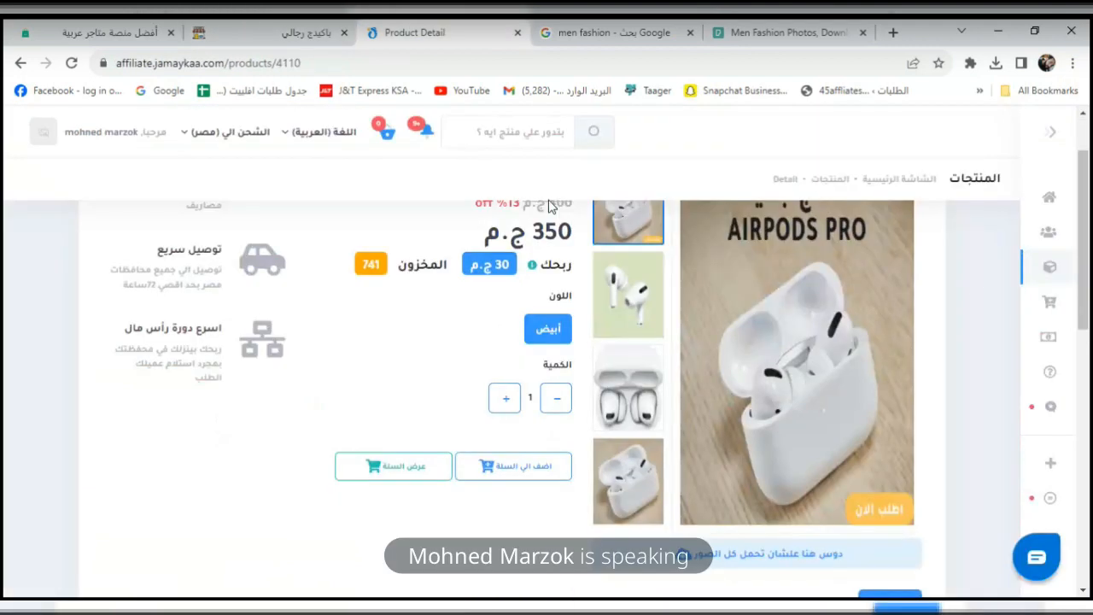
# Search Jamaykaa for باكيدج رجالي and open its supplier listing (180 ج.م, 22 in stock).
pyautogui.click(552, 144)
pyautogui.hotkey('ctrl', 'v')
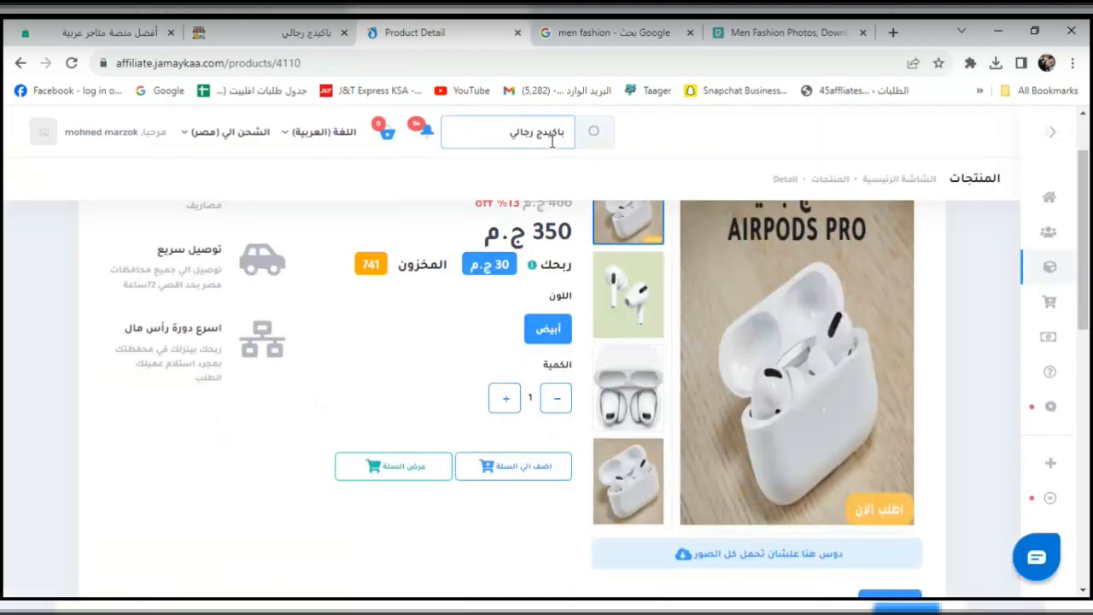
pyautogui.press('Return')
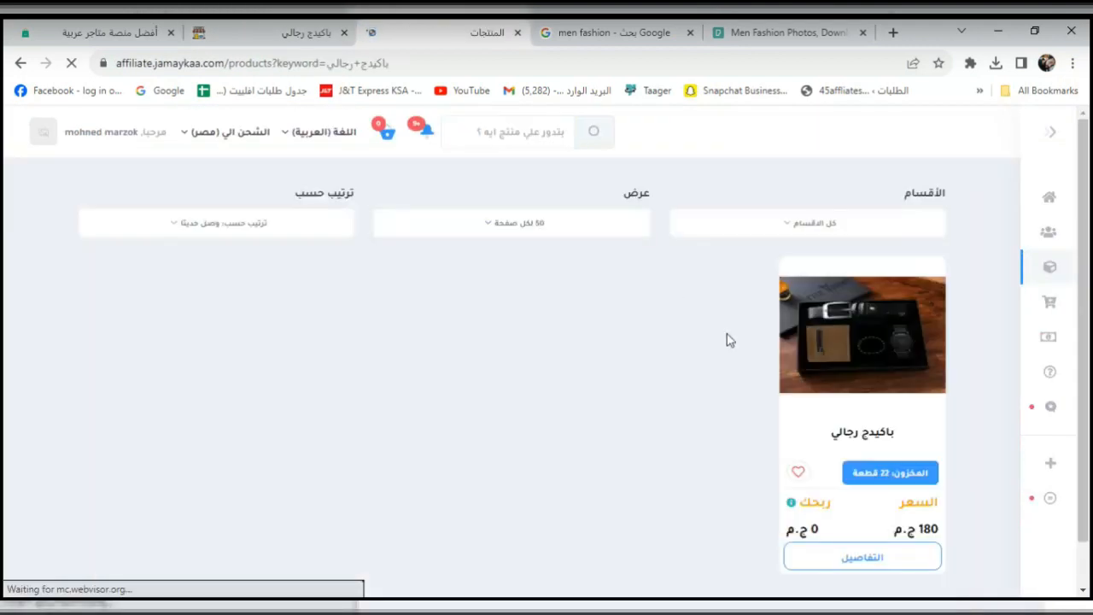
pyautogui.click(834, 510)
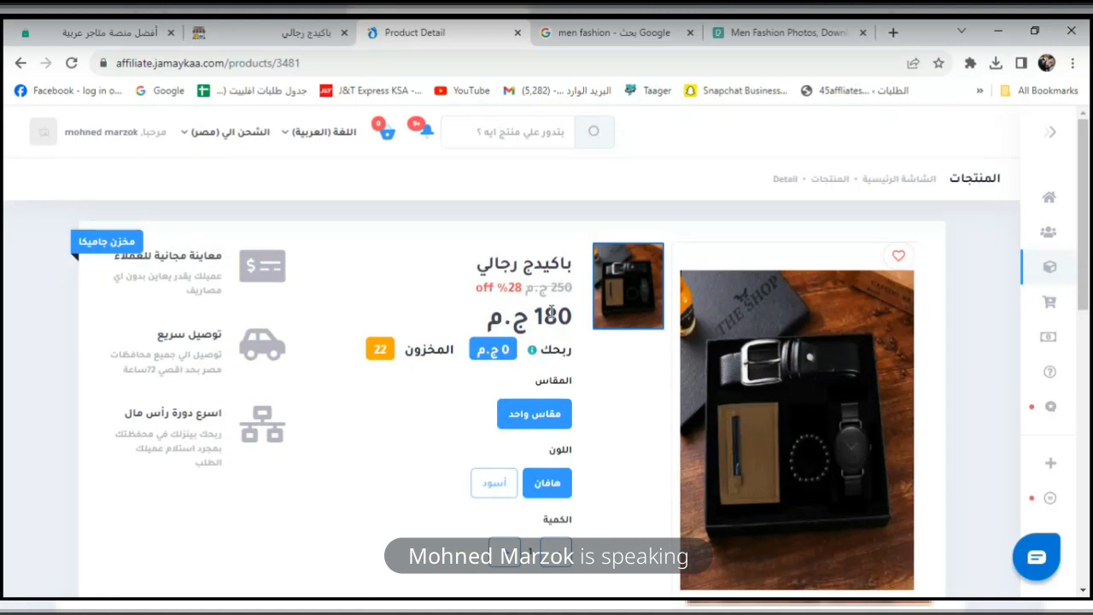
pyautogui.click(229, 34)
pyautogui.click(111, 27)
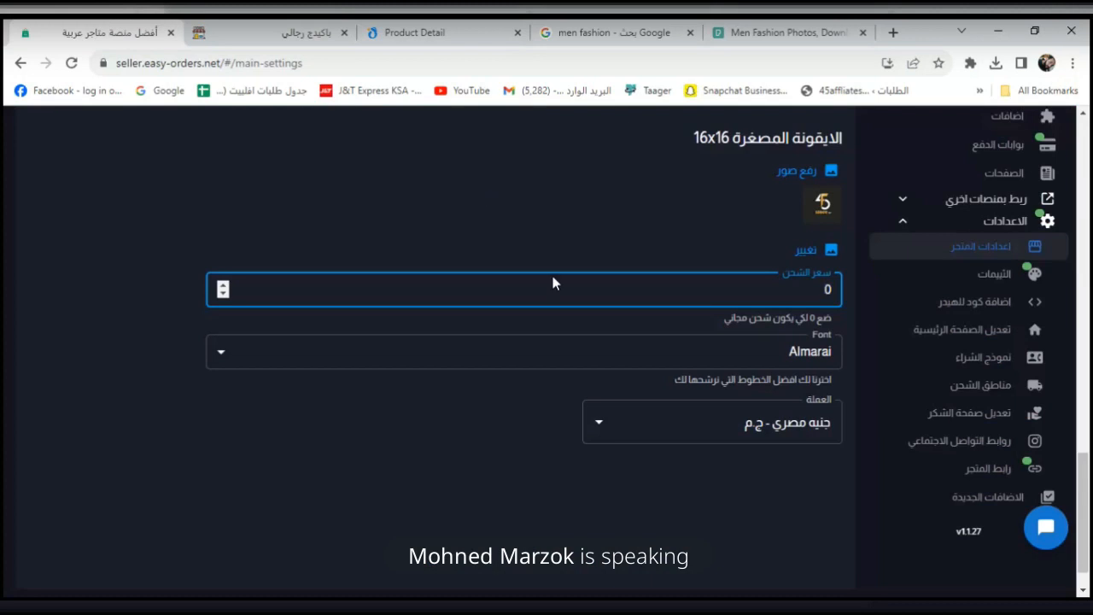
# Open the باكيدج رجالي edit form from the Products list, showing its 180 price.
pyautogui.click(642, 486)
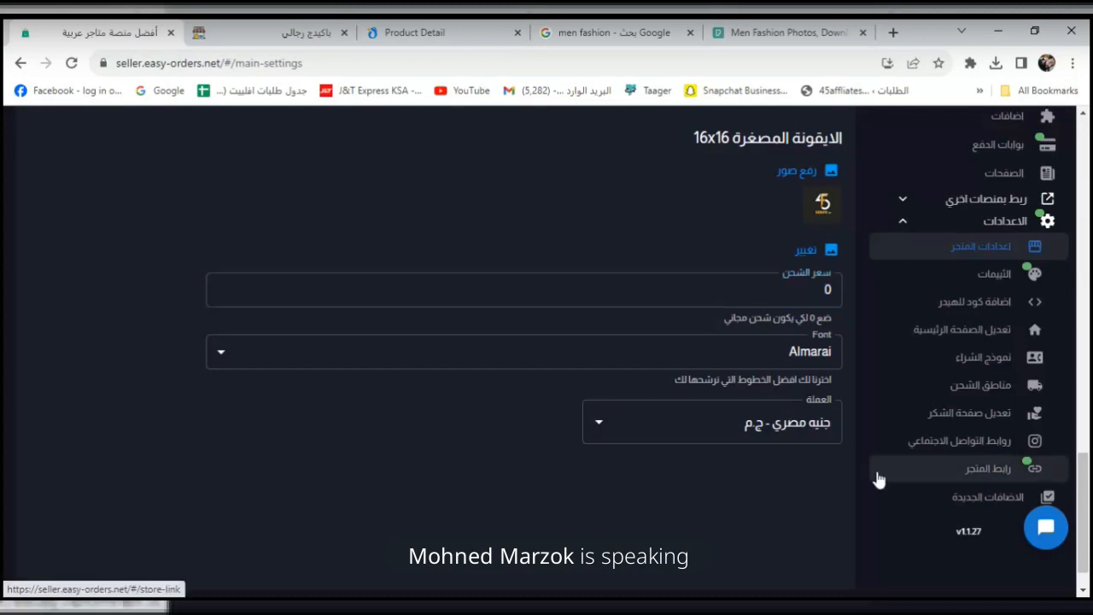
pyautogui.moveTo(1088, 465); pyautogui.dragTo(1089, 146)
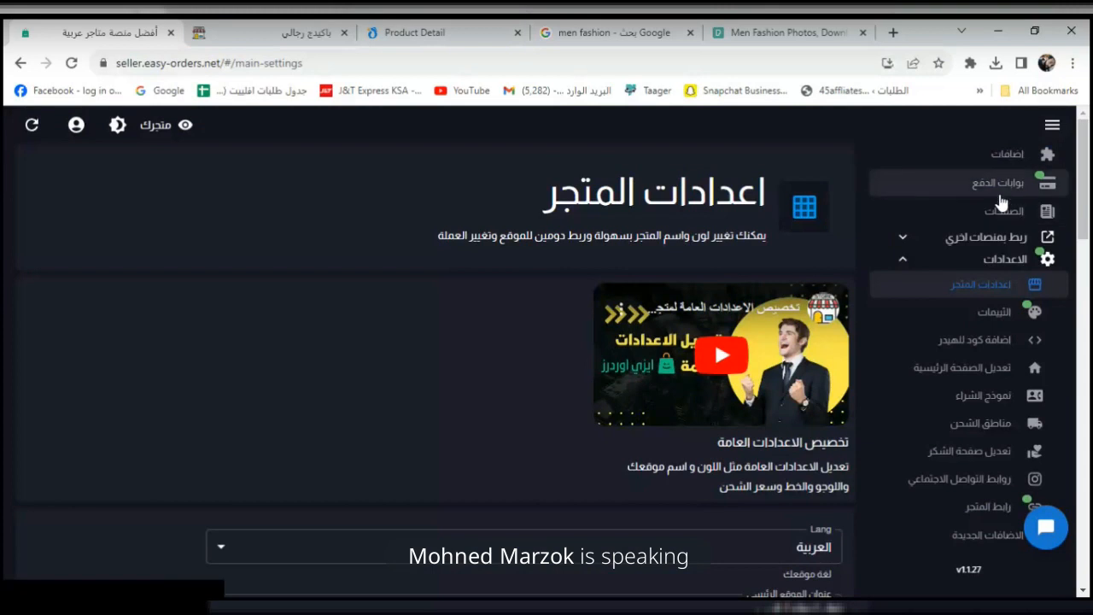
pyautogui.click(917, 258)
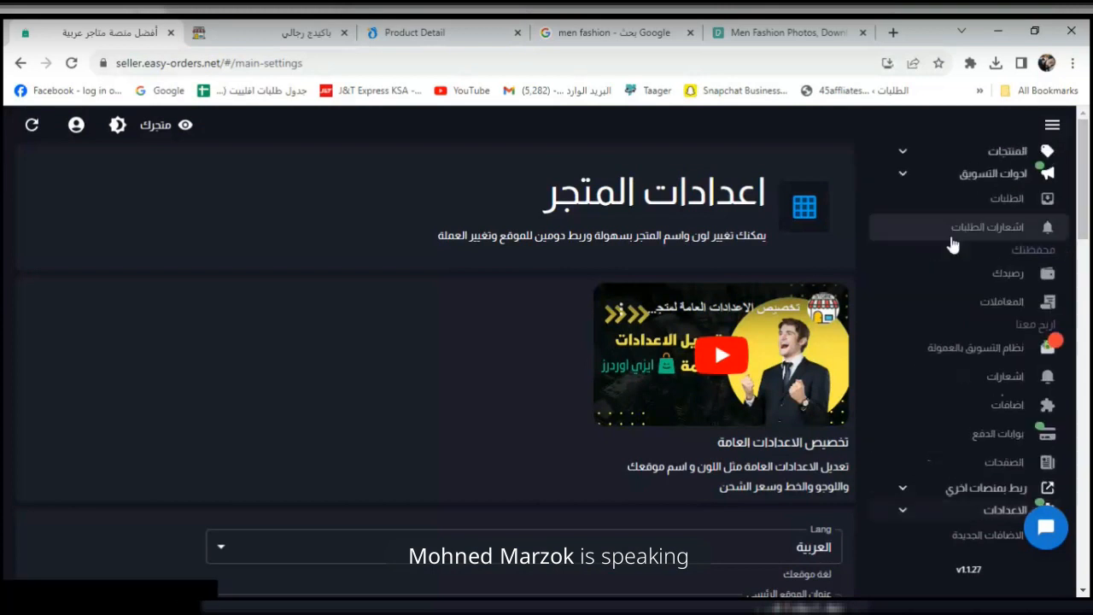
pyautogui.click(937, 180)
pyautogui.click(948, 151)
pyautogui.click(981, 175)
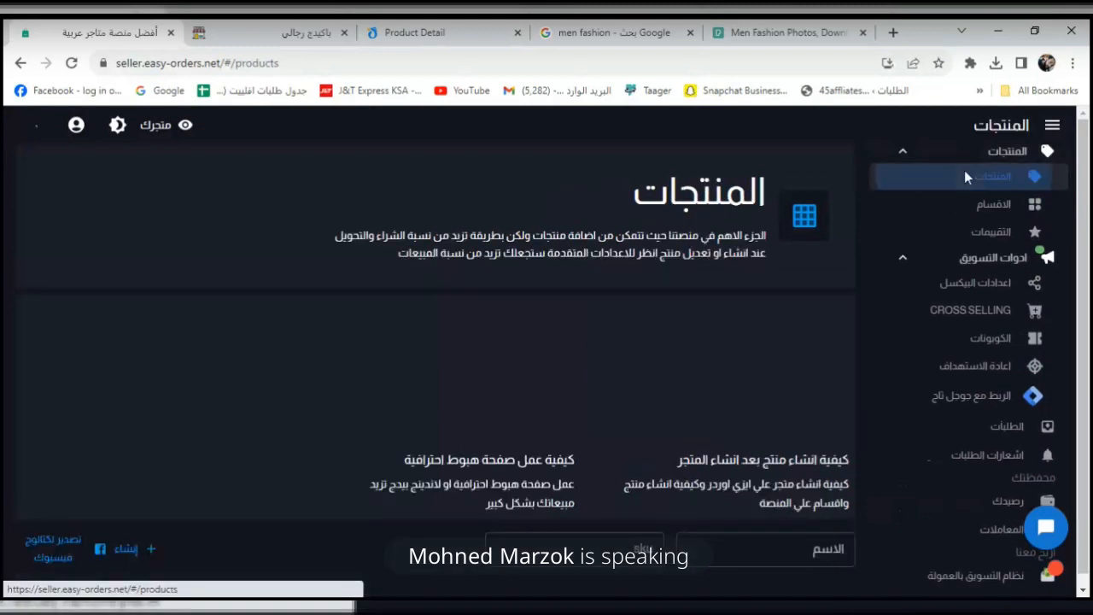
pyautogui.scroll(-5, 1040, 278)
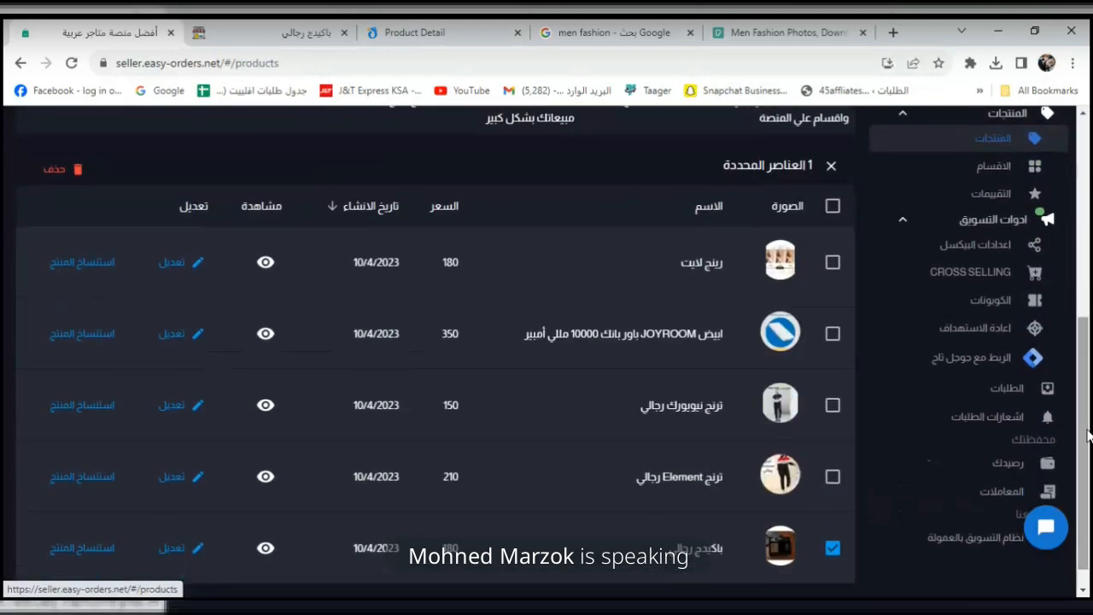
pyautogui.click(167, 547)
pyautogui.moveTo(1089, 239); pyautogui.dragTo(1078, 371)
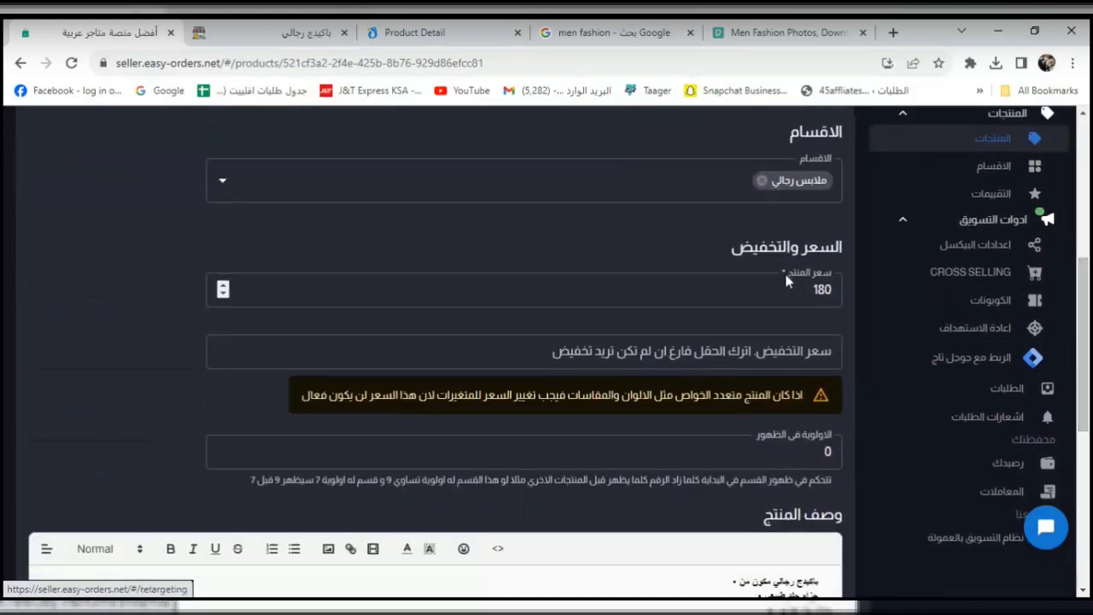
# Change the gift set's price from 180 to 230 and save.
pyautogui.click(814, 289)
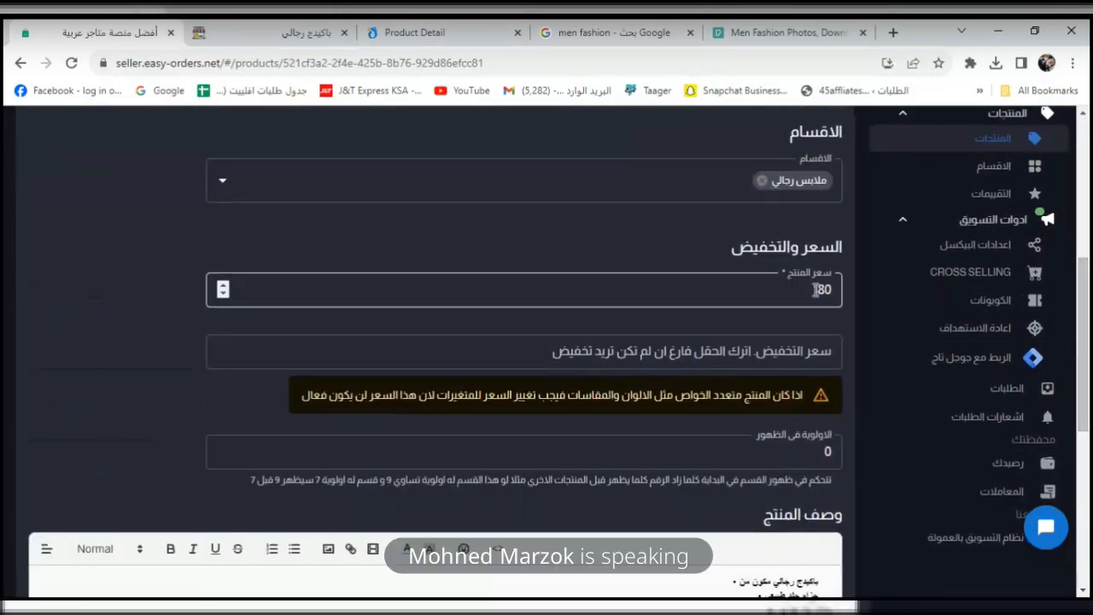
pyautogui.doubleClick(815, 289)
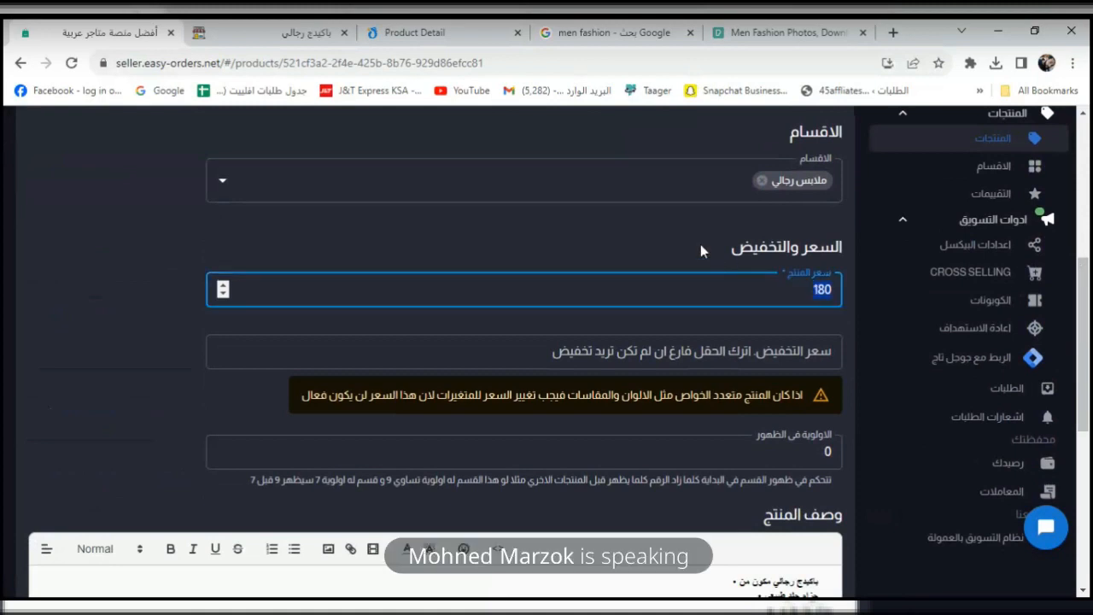
pyautogui.write('1230')
pyautogui.click(105, 300)
pyautogui.scroll(-5, 798, 298)
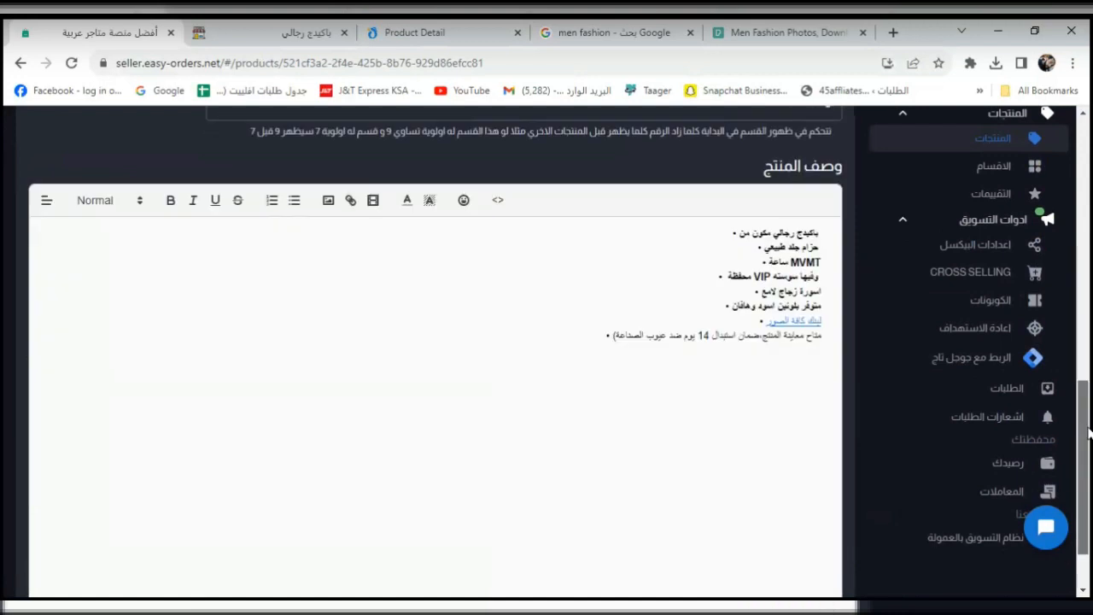
pyautogui.click(807, 571)
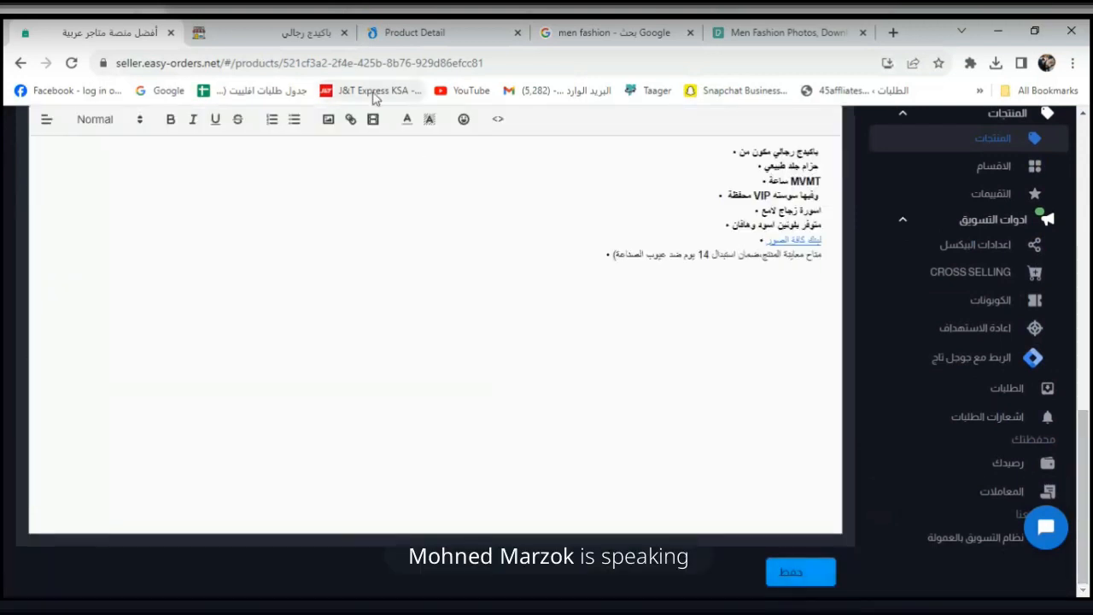
# Re-save the product and reload the storefront, which still shows 180 ج.م.
pyautogui.click(282, 32)
pyautogui.click(72, 62)
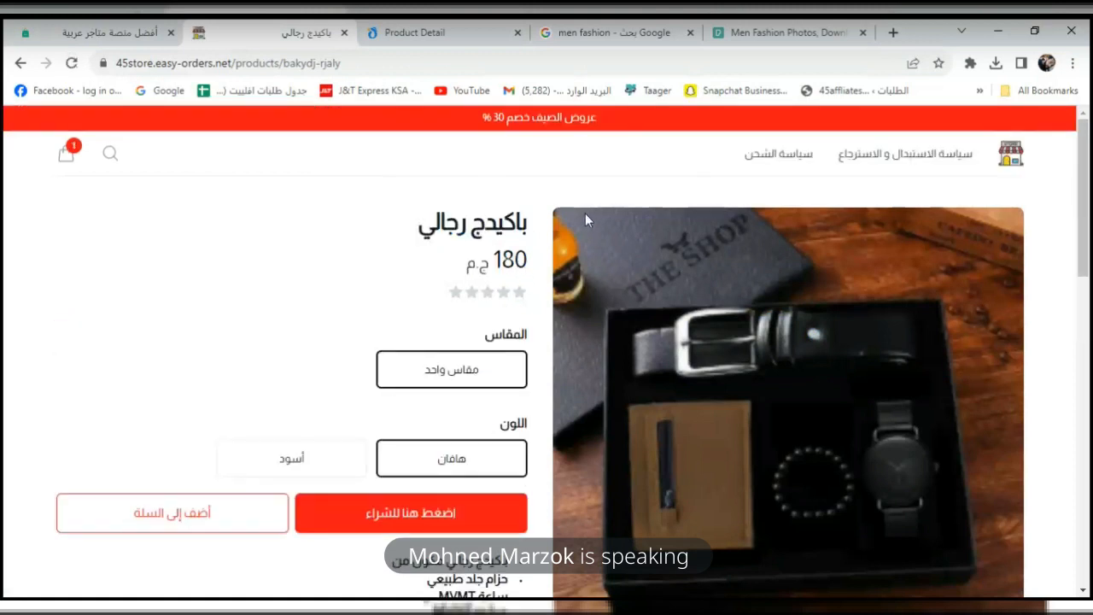
pyautogui.click(129, 32)
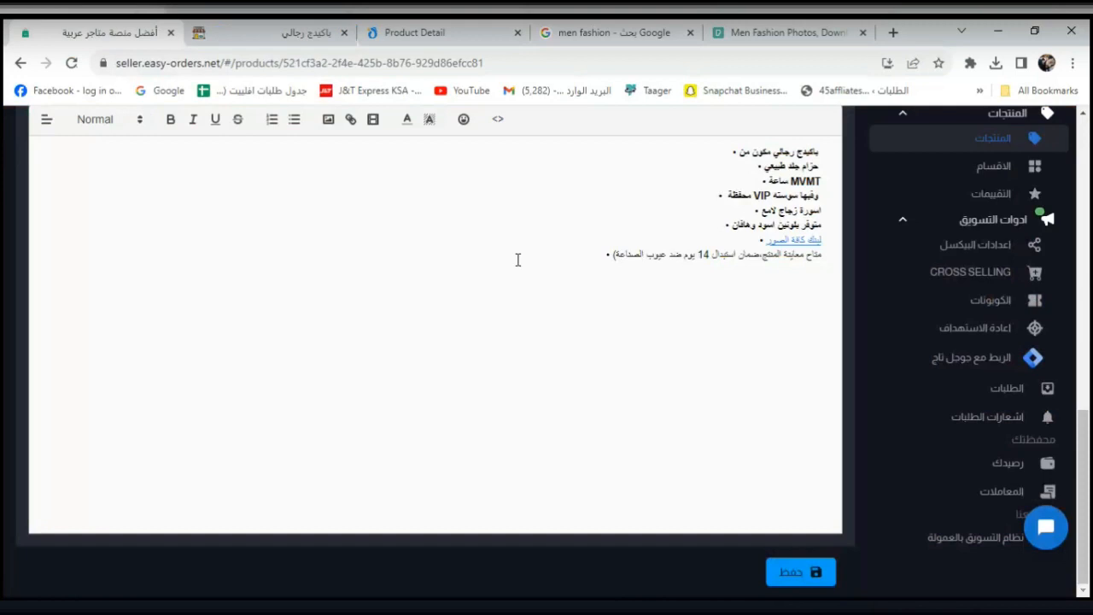
pyautogui.moveTo(1084, 453); pyautogui.dragTo(1091, 504)
pyautogui.click(819, 573)
pyautogui.click(256, 32)
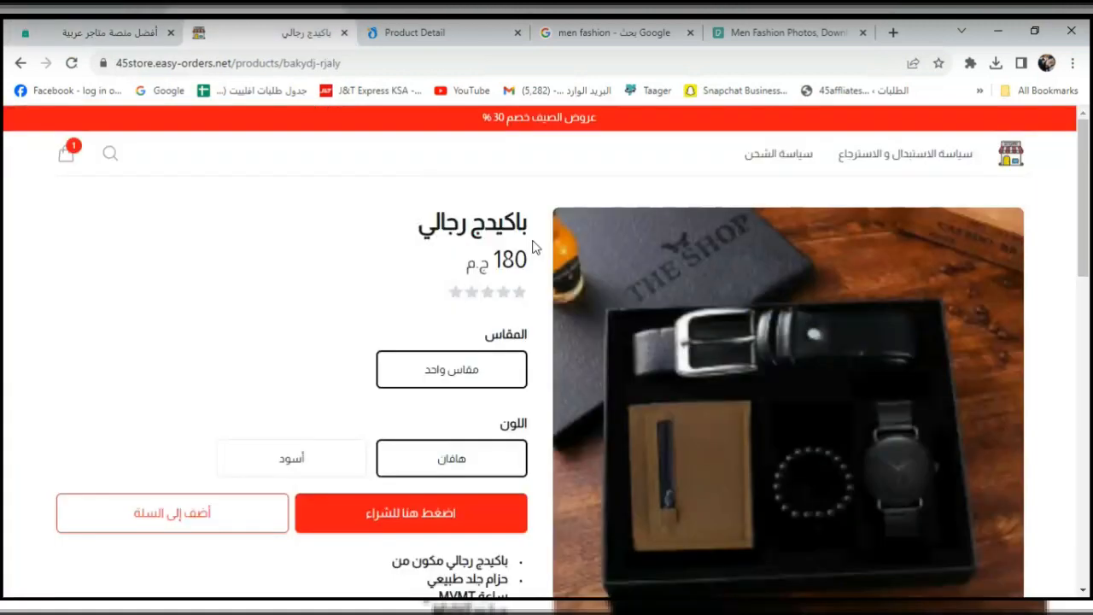
pyautogui.click(72, 65)
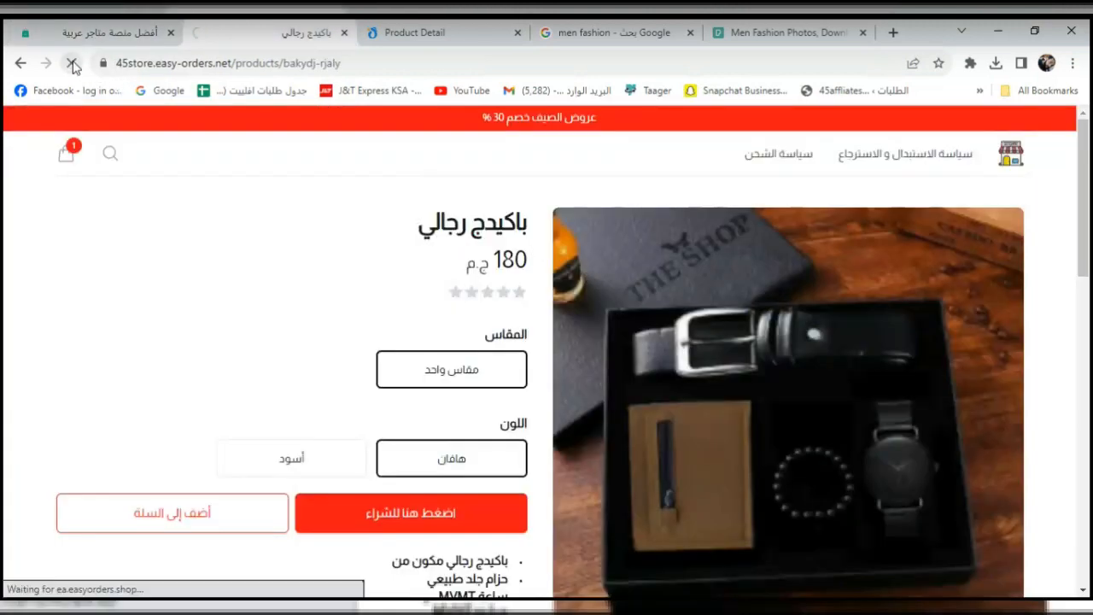
pyautogui.moveTo(1088, 273); pyautogui.dragTo(1089, 335)
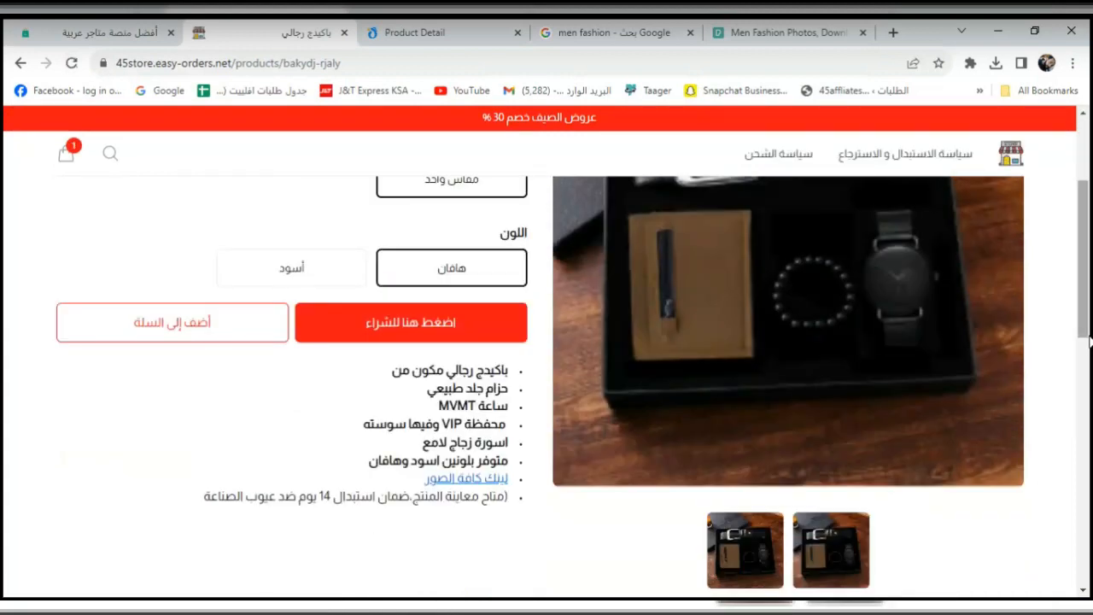
pyautogui.moveTo(1088, 288); pyautogui.dragTo(1089, 227)
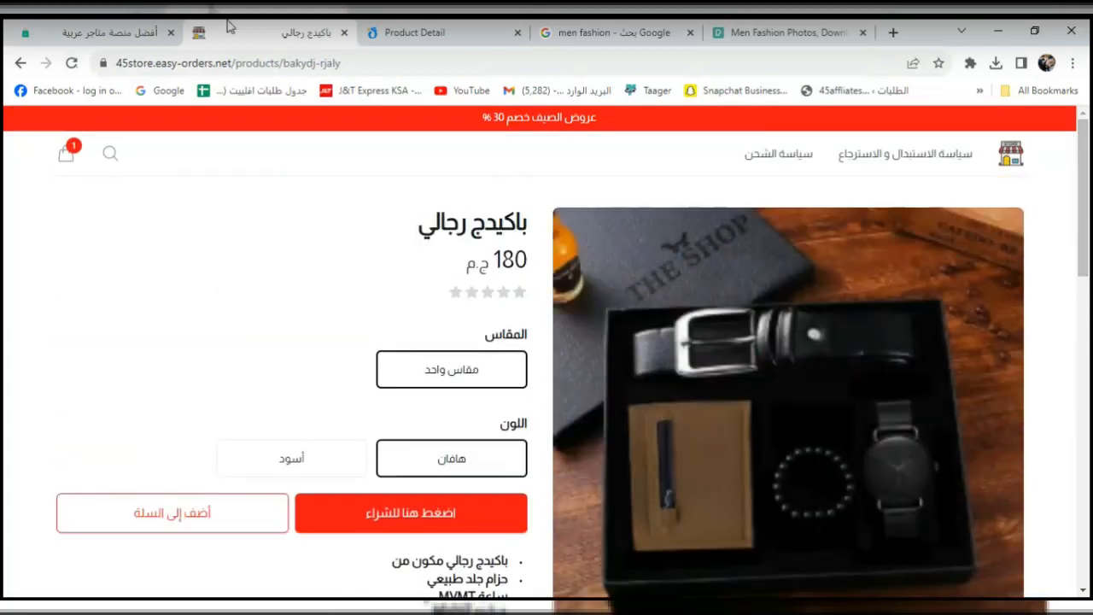
pyautogui.click(32, 26)
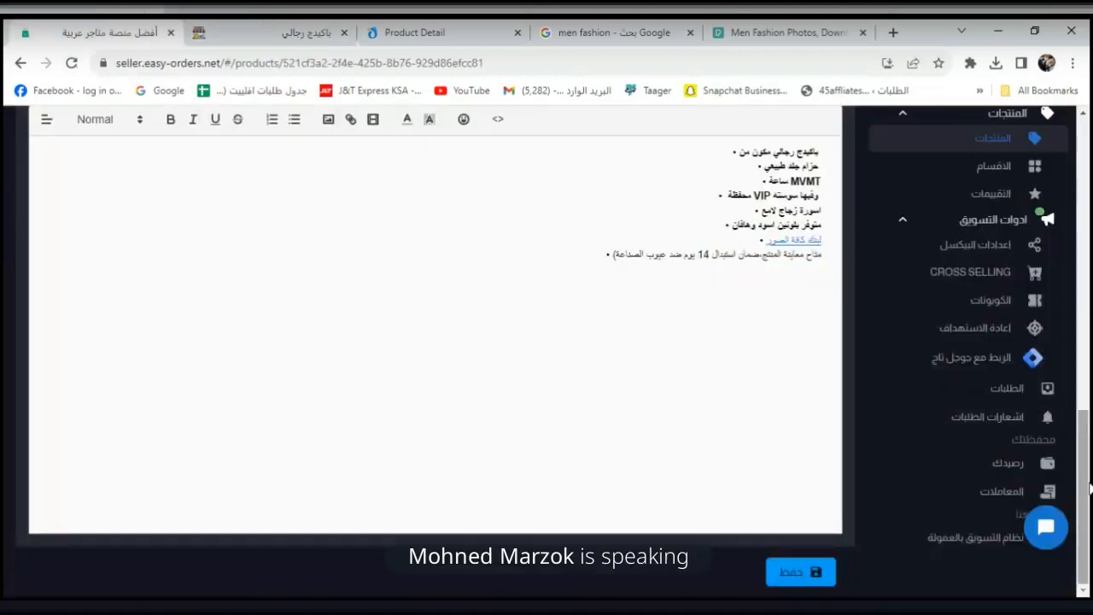
pyautogui.scroll(2, 1088, 419)
pyautogui.moveTo(1088, 418); pyautogui.dragTo(1089, 198)
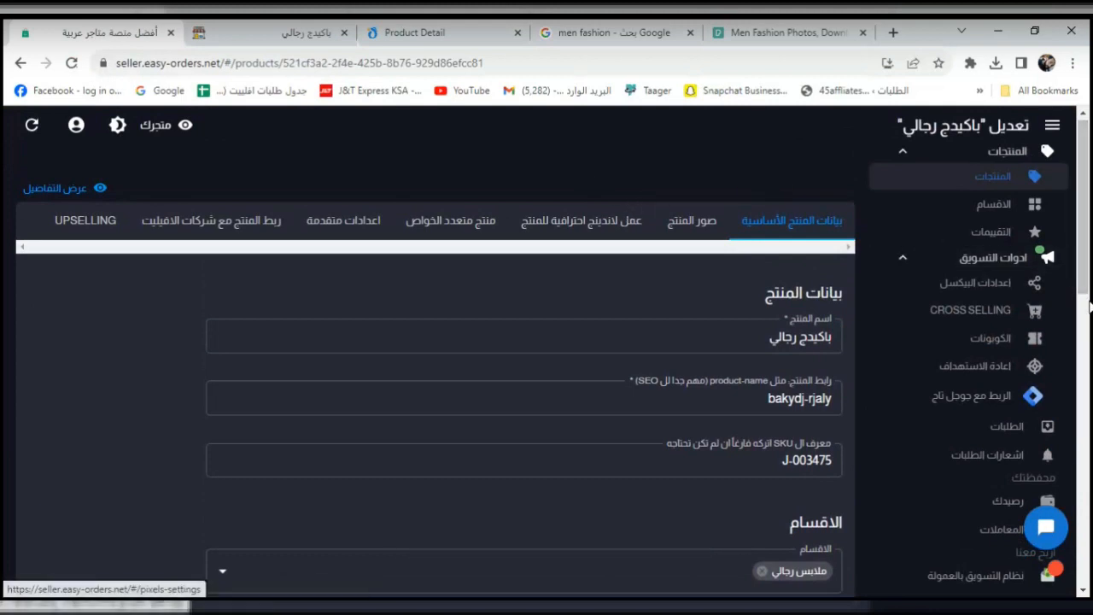
# Review the variant prices for size and colour, then check the أسود option on the storefront.
pyautogui.click(451, 229)
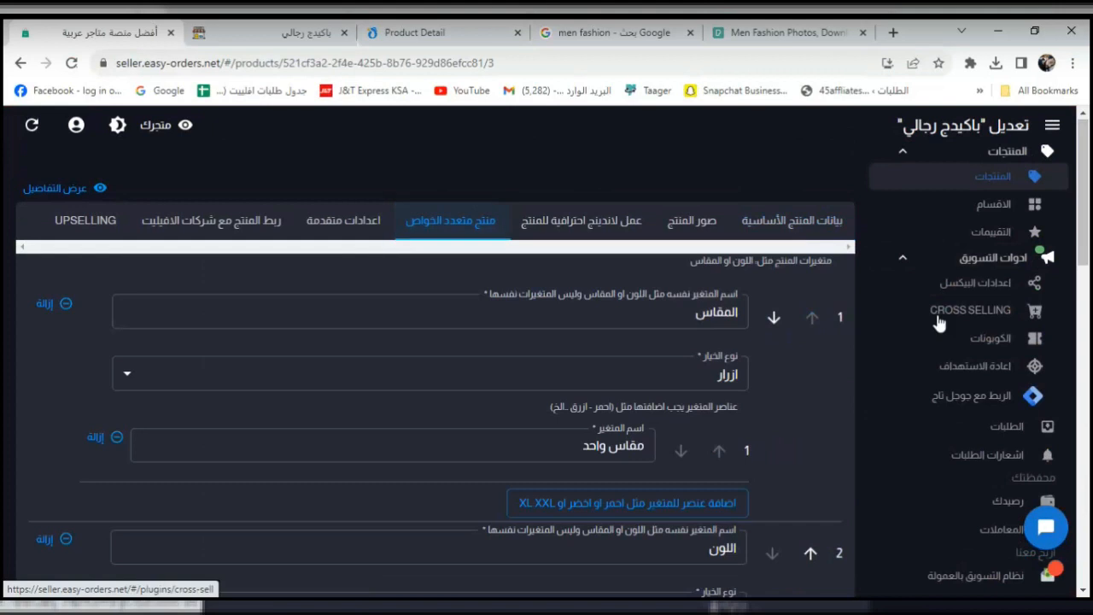
pyautogui.scroll(-5, 1083, 341)
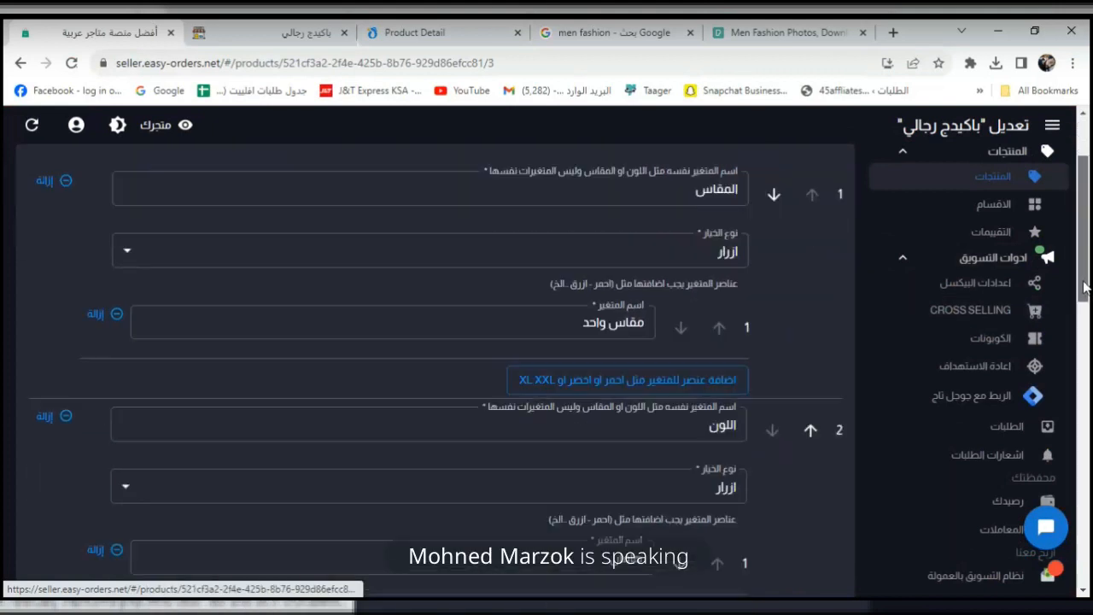
pyautogui.scroll(-4, 1077, 361)
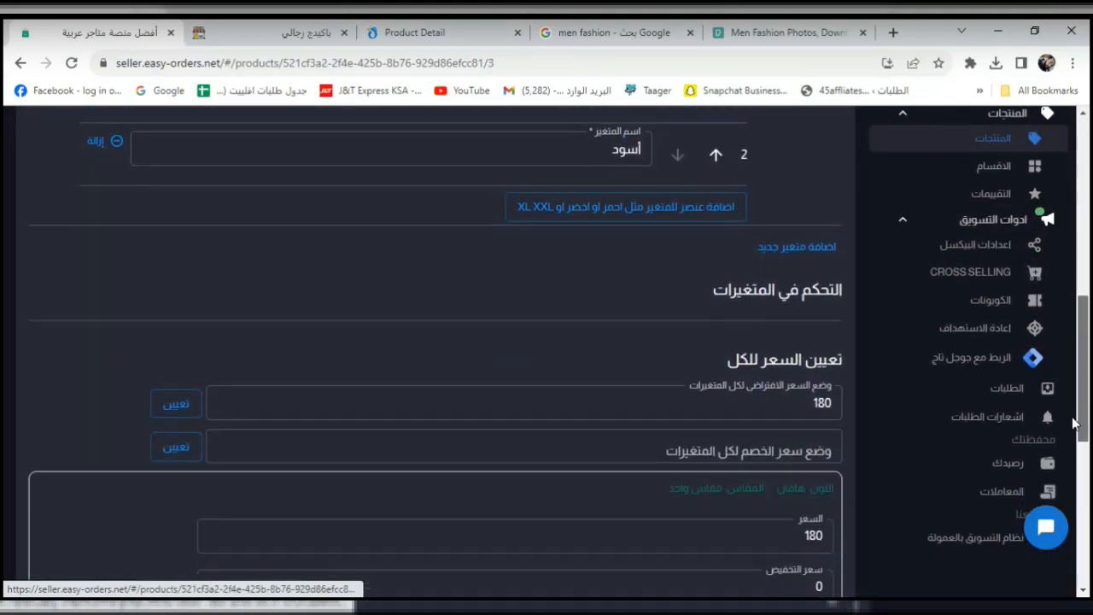
pyautogui.scroll(10, 1066, 441)
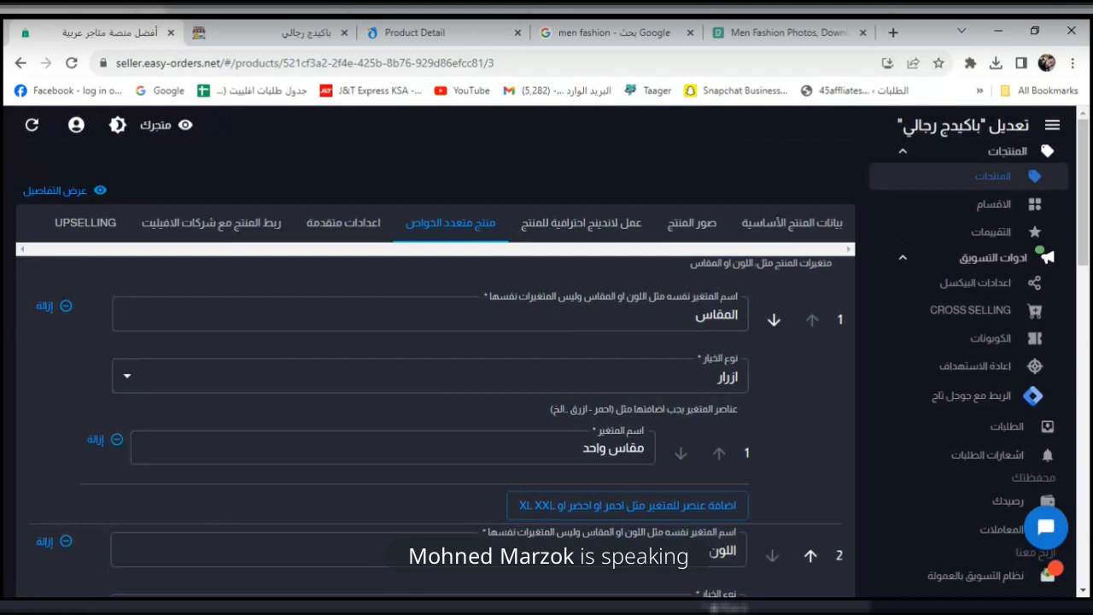
pyautogui.click(300, 26)
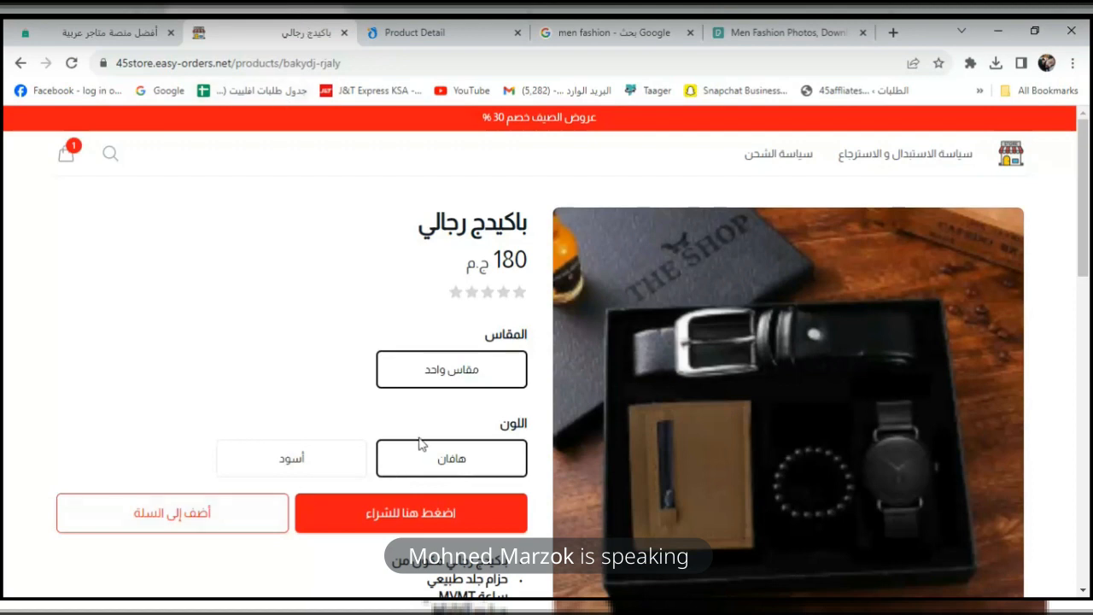
pyautogui.click(340, 462)
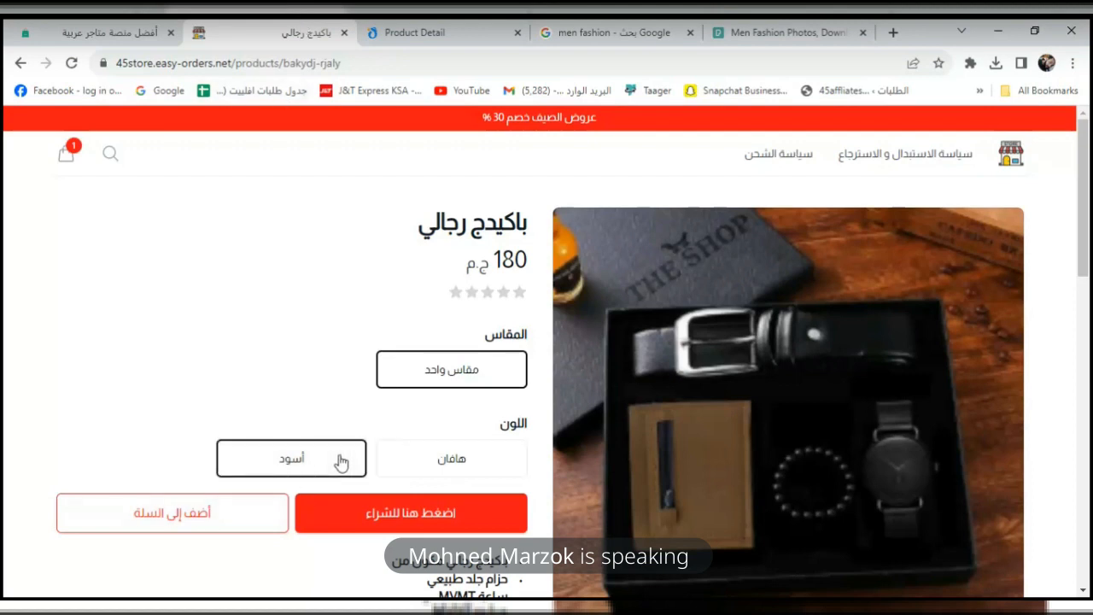
# Return to the variants editor and review the size option type without changing it.
pyautogui.click(89, 30)
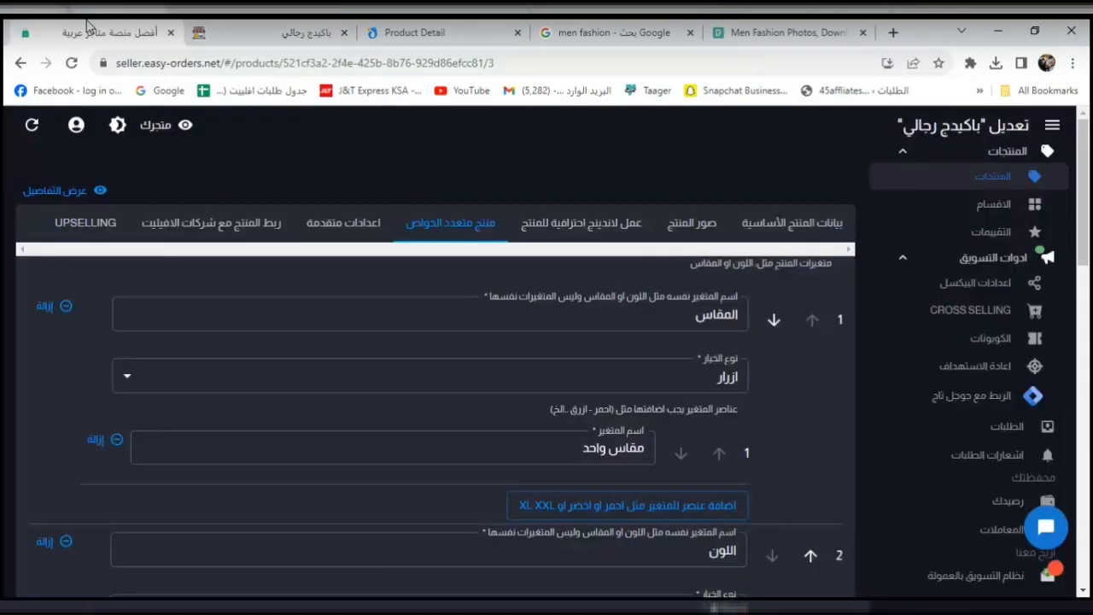
pyautogui.click(475, 227)
pyautogui.moveTo(1087, 226); pyautogui.dragTo(1089, 258)
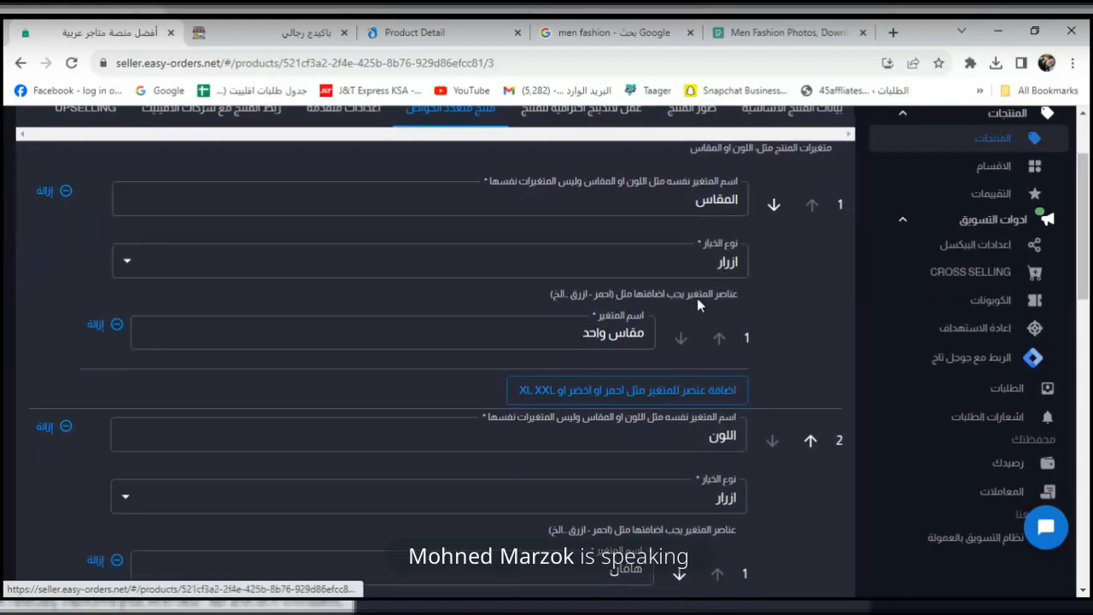
pyautogui.click(655, 270)
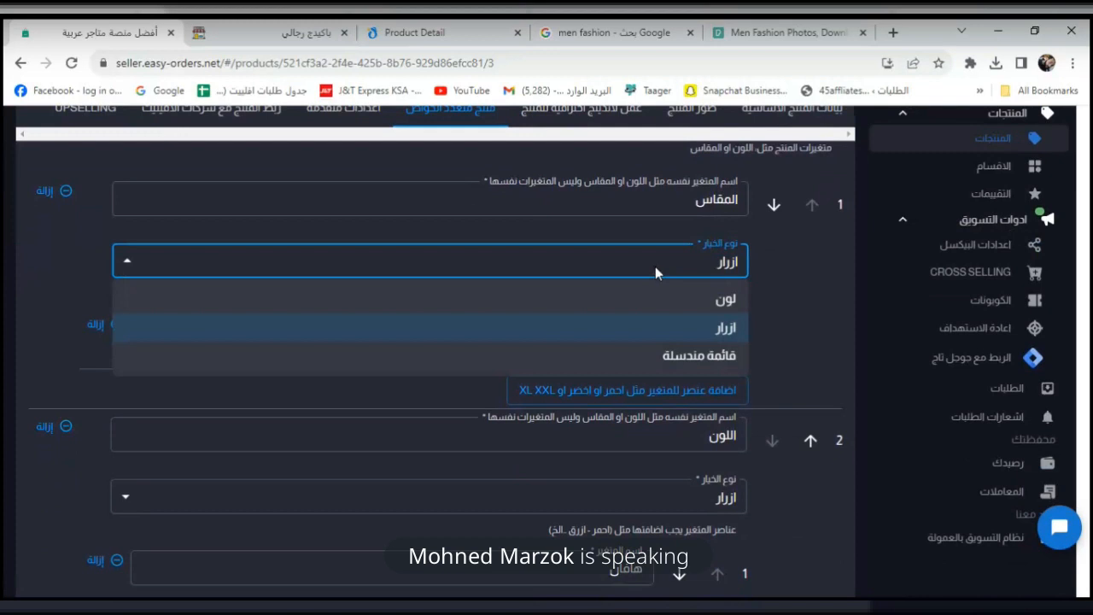
pyautogui.click(655, 270)
pyautogui.click(655, 270)
pyautogui.click(780, 316)
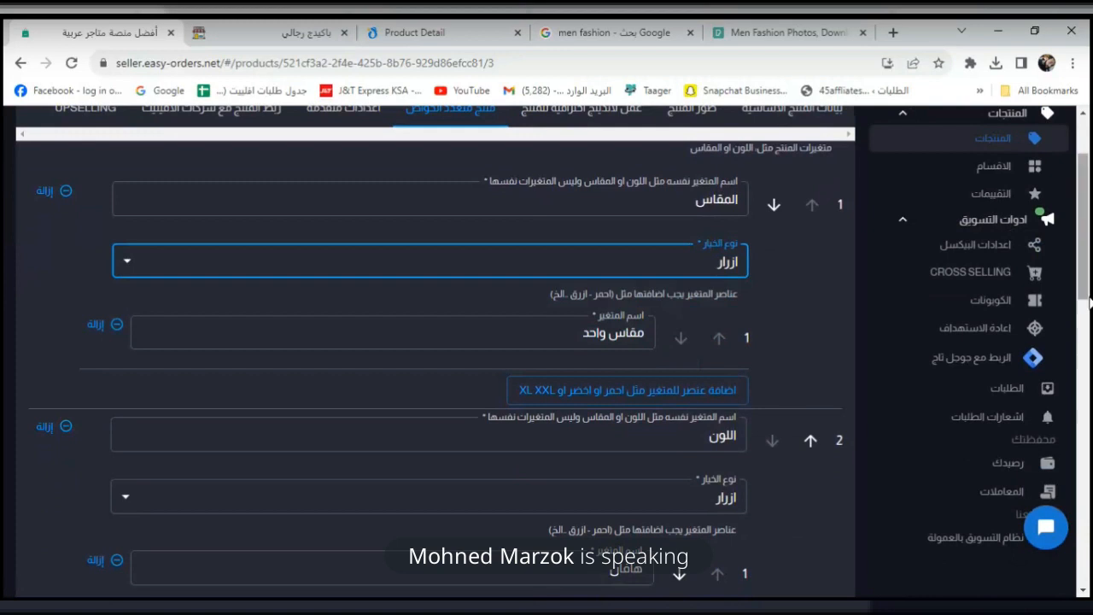
pyautogui.moveTo(1088, 294); pyautogui.dragTo(1088, 434)
# Change the أسود variant's price from 180 to 230 to match هافان, and save.
pyautogui.click(819, 364)
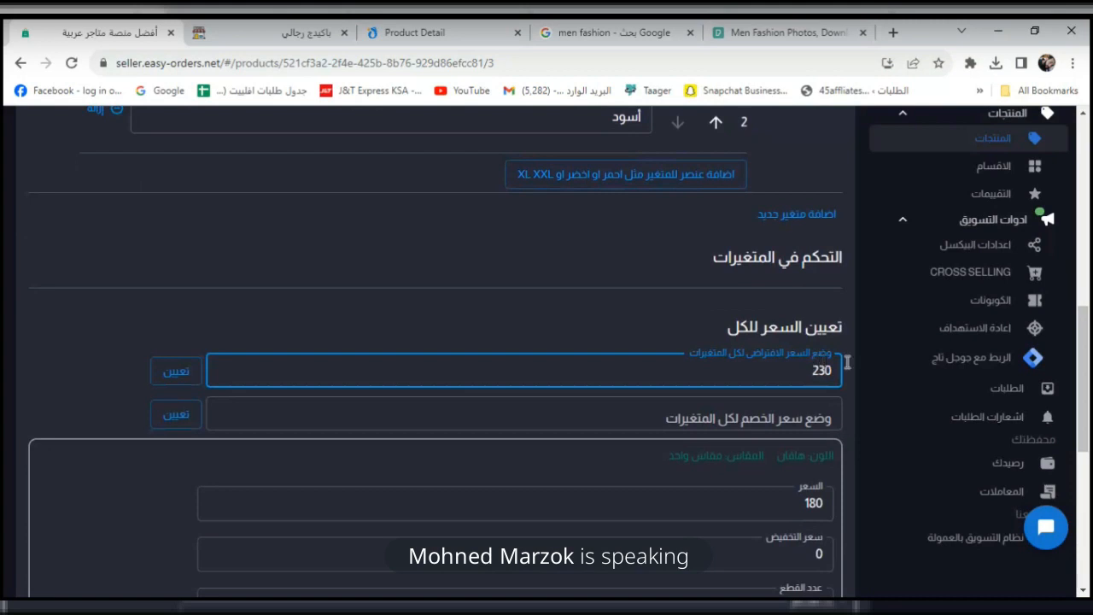
pyautogui.click(815, 506)
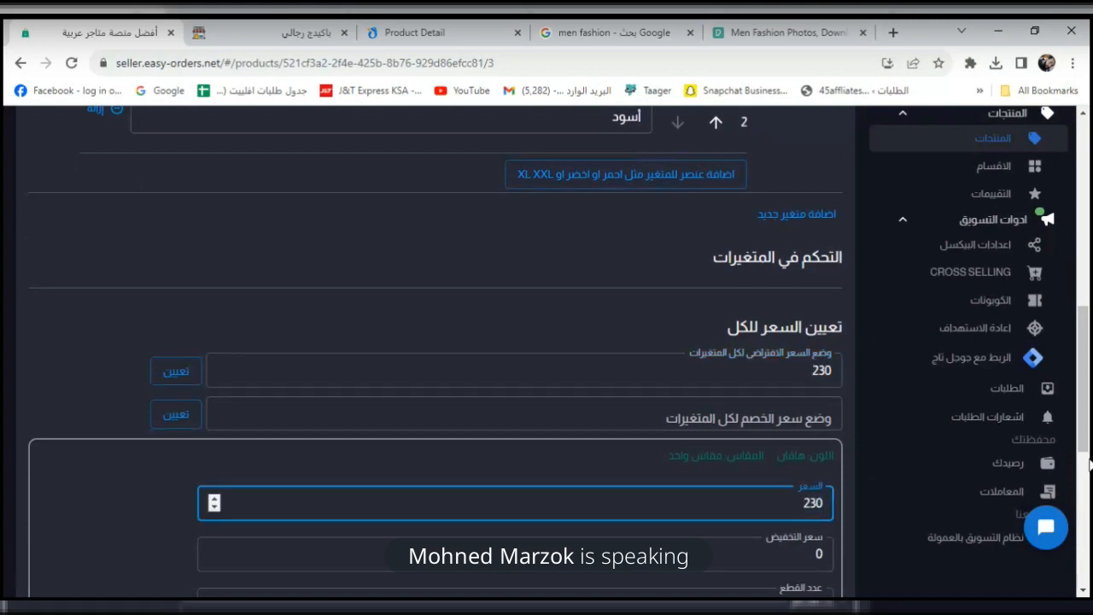
pyautogui.scroll(-5, 1090, 464)
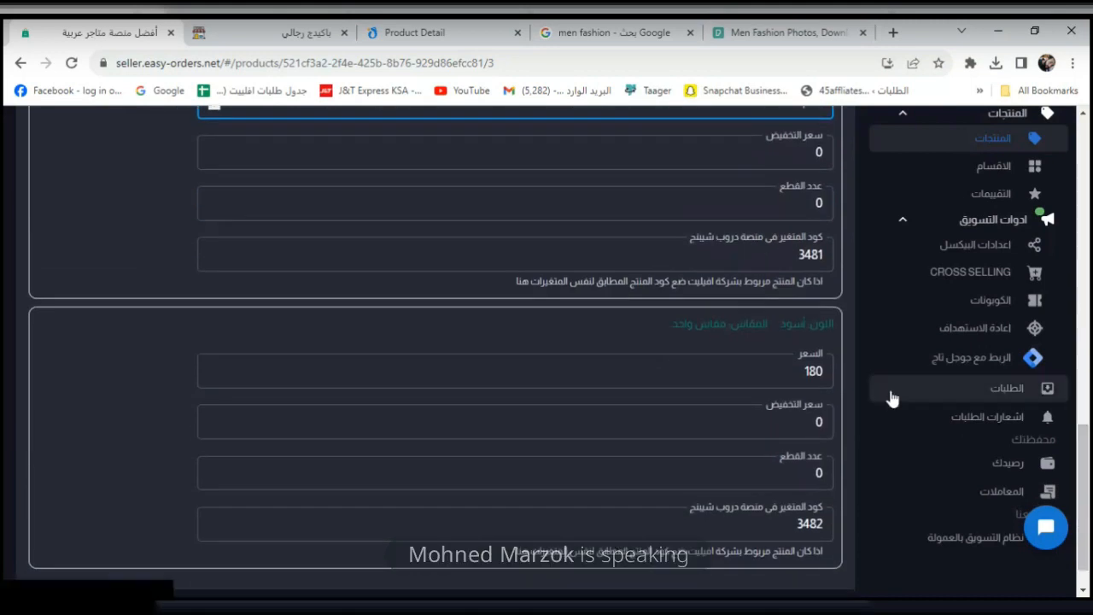
pyautogui.doubleClick(810, 373)
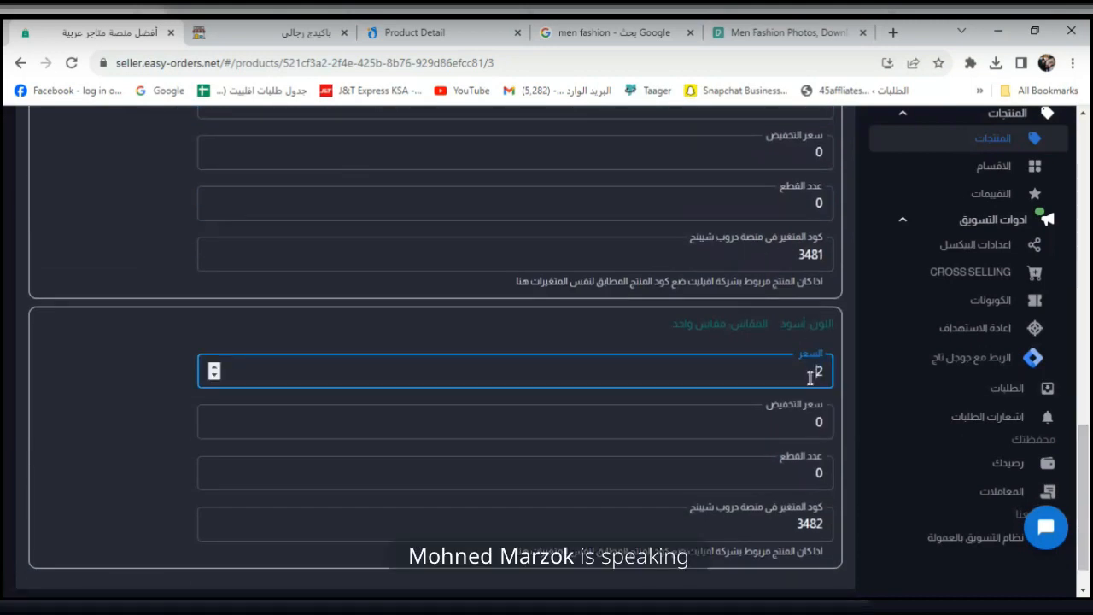
pyautogui.scroll(-1, 962, 405)
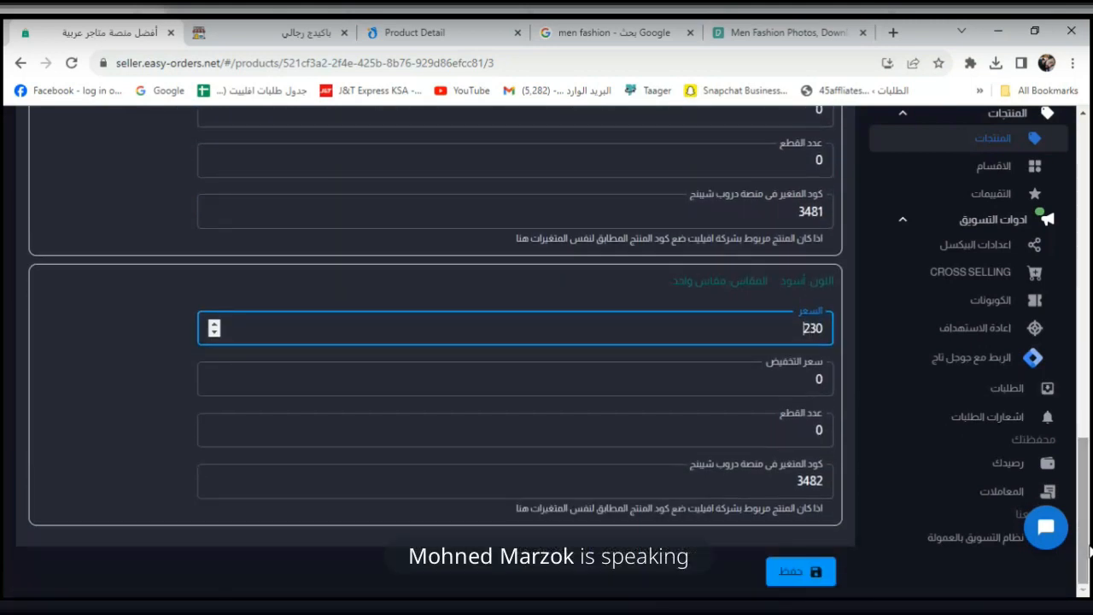
pyautogui.click(812, 574)
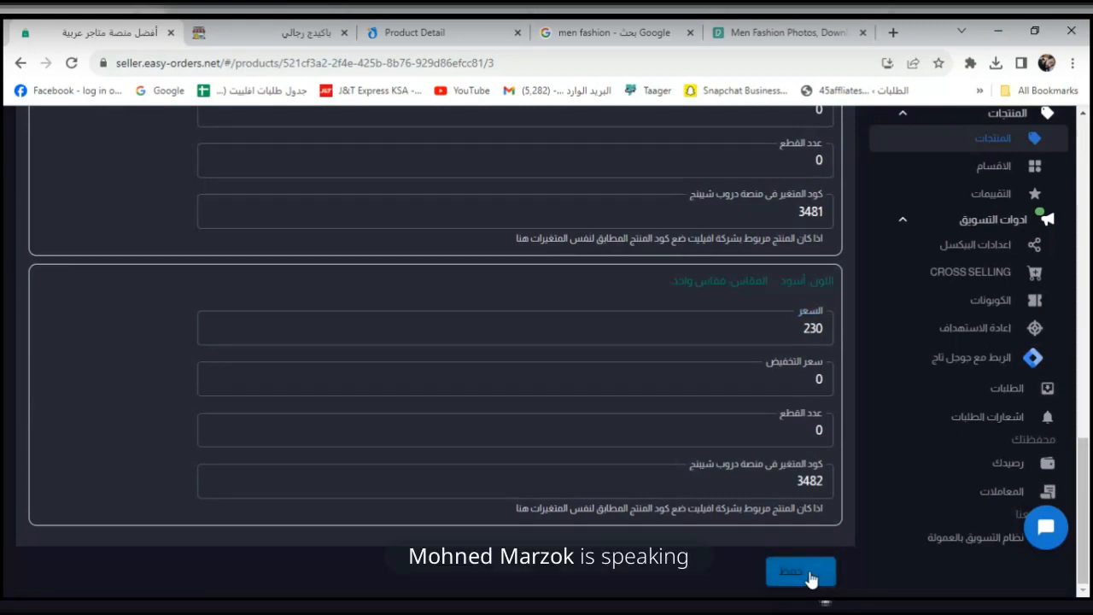
# Reload the product page and test Buy now, removing the item from the order summary.
pyautogui.click(282, 32)
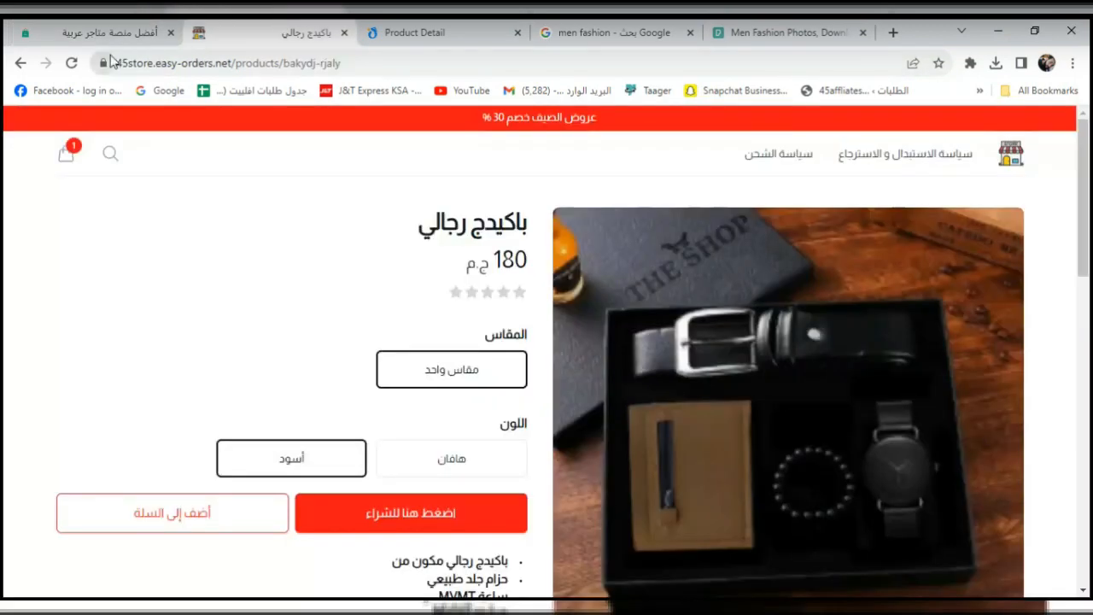
pyautogui.click(73, 64)
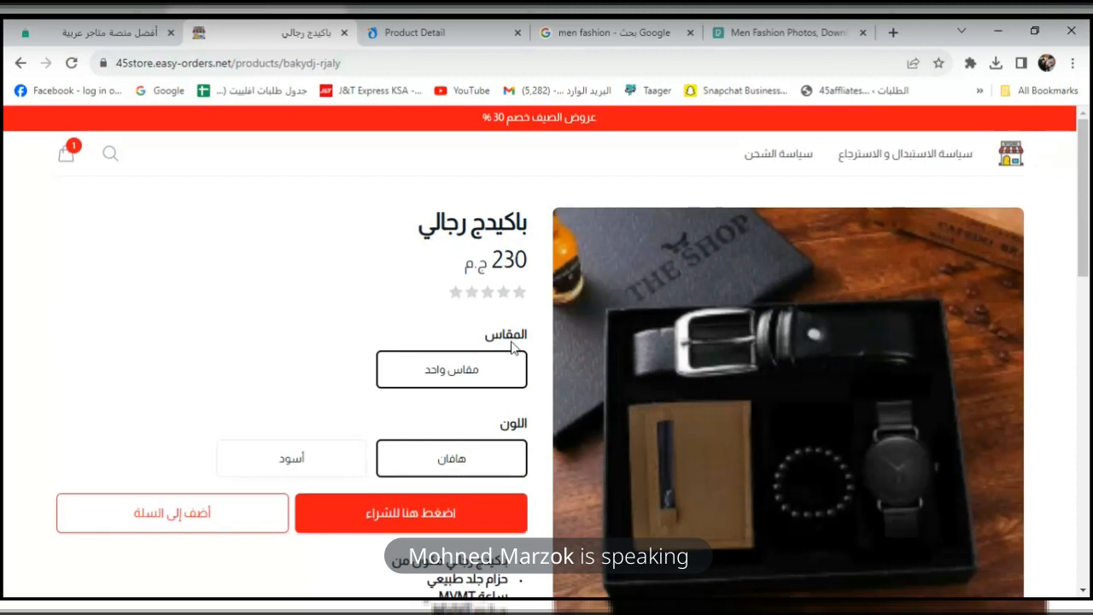
pyautogui.click(458, 527)
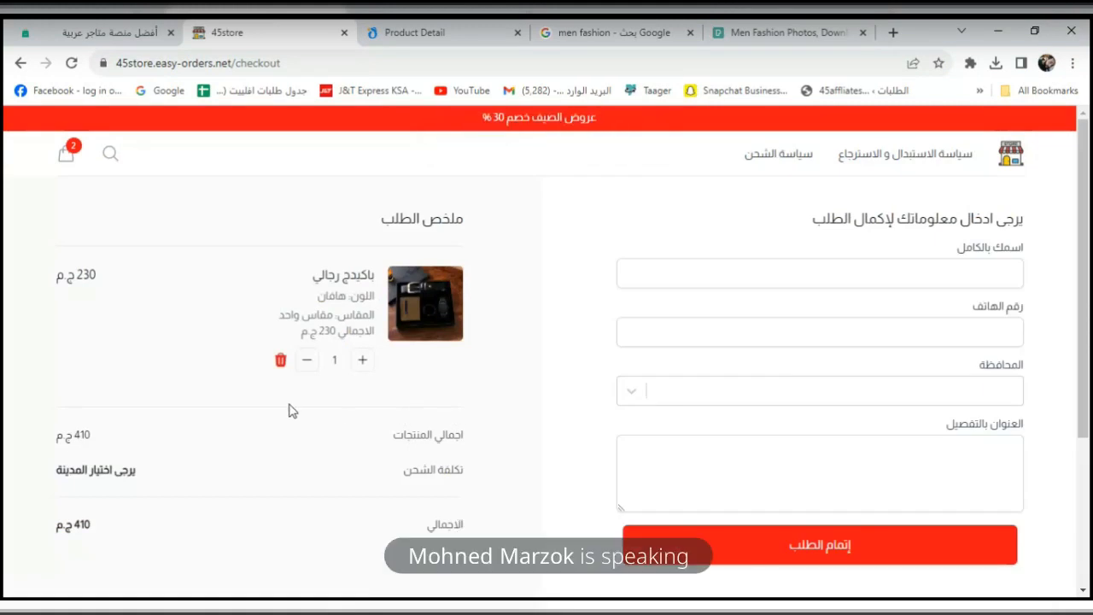
pyautogui.click(281, 361)
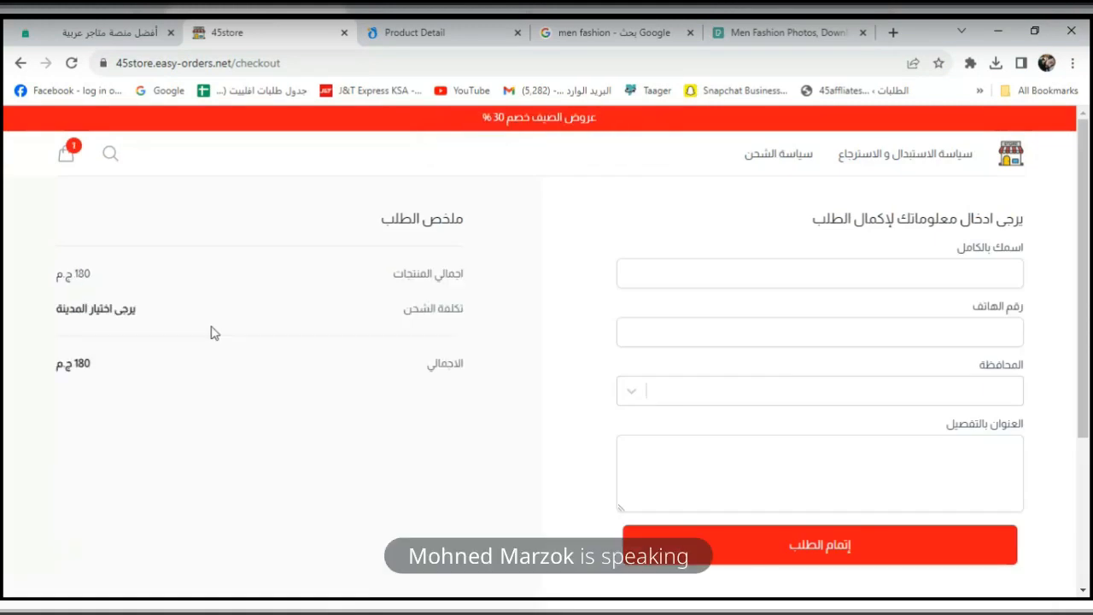
# Check the cart and checkout (180 ج.م total), then return to the store homepage.
pyautogui.click(66, 154)
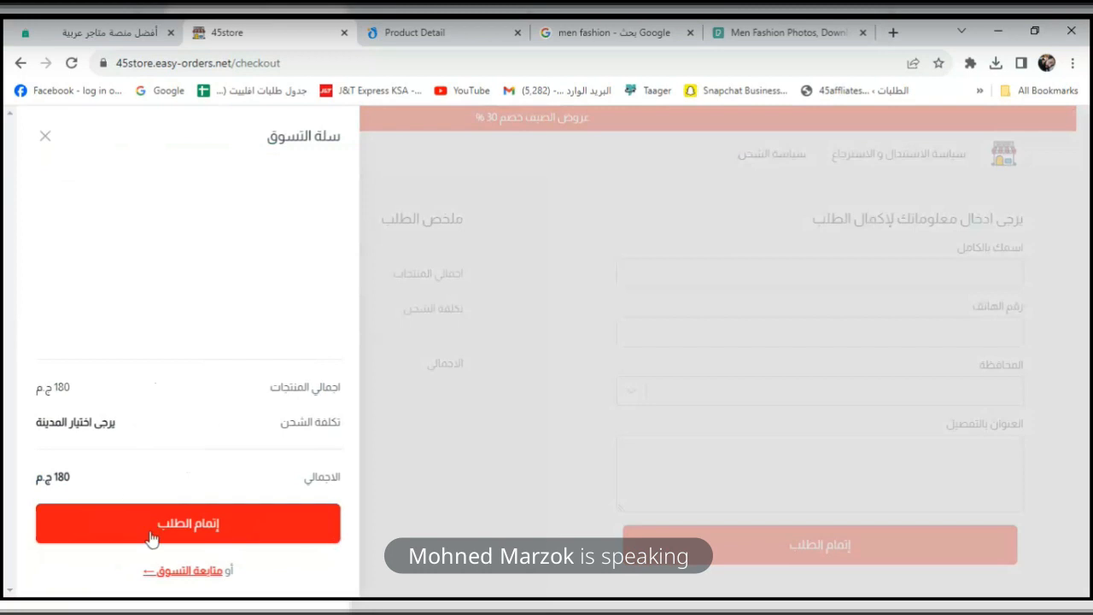
pyautogui.click(45, 136)
pyautogui.click(68, 152)
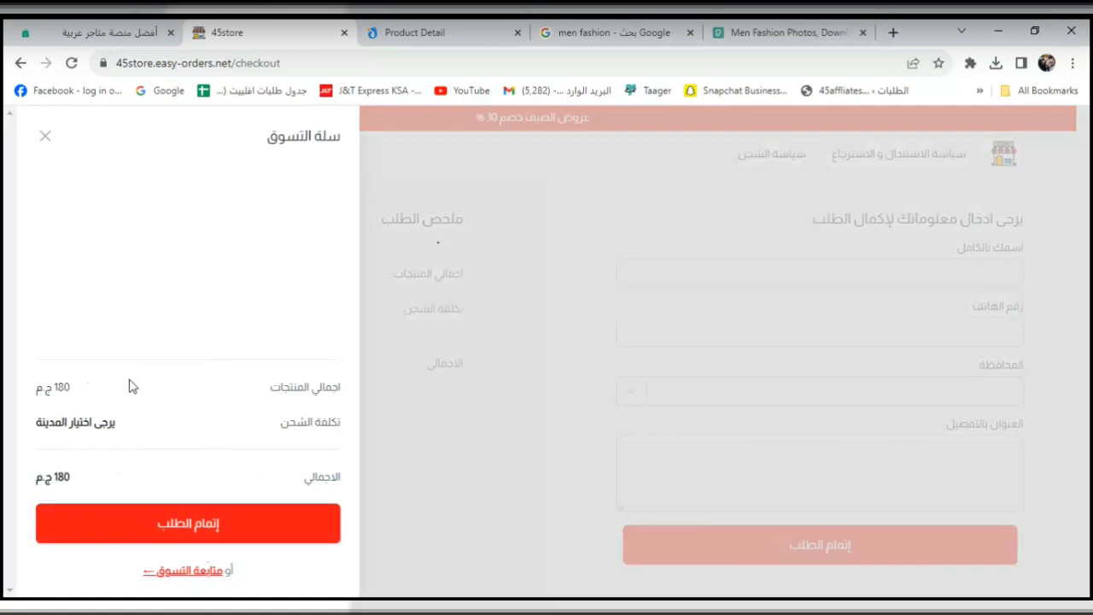
pyautogui.click(204, 512)
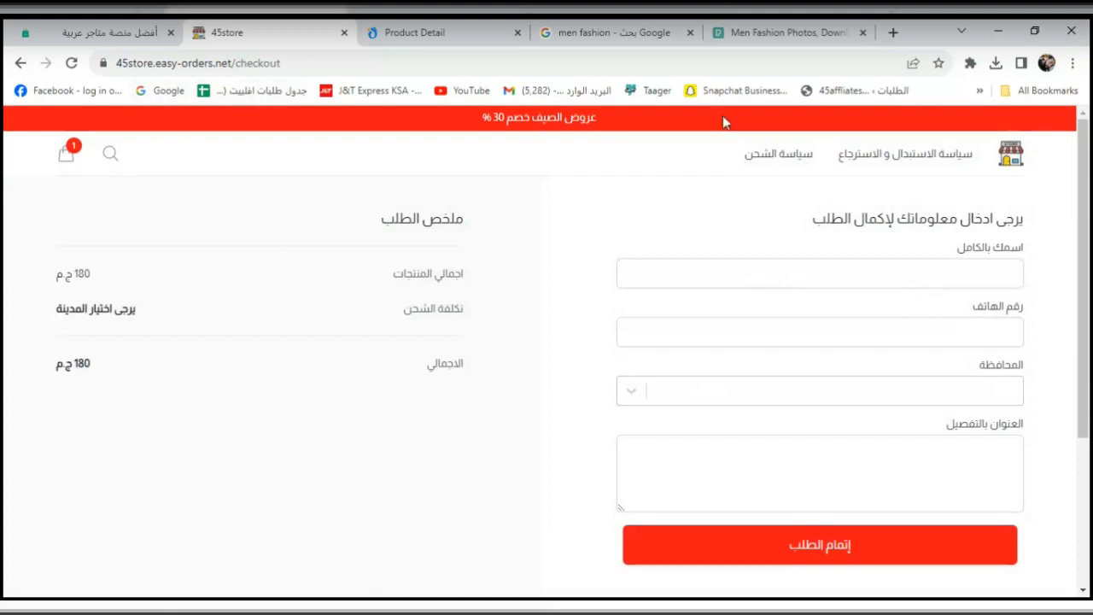
pyautogui.moveTo(1086, 285); pyautogui.dragTo(1079, 152)
pyautogui.click(1011, 150)
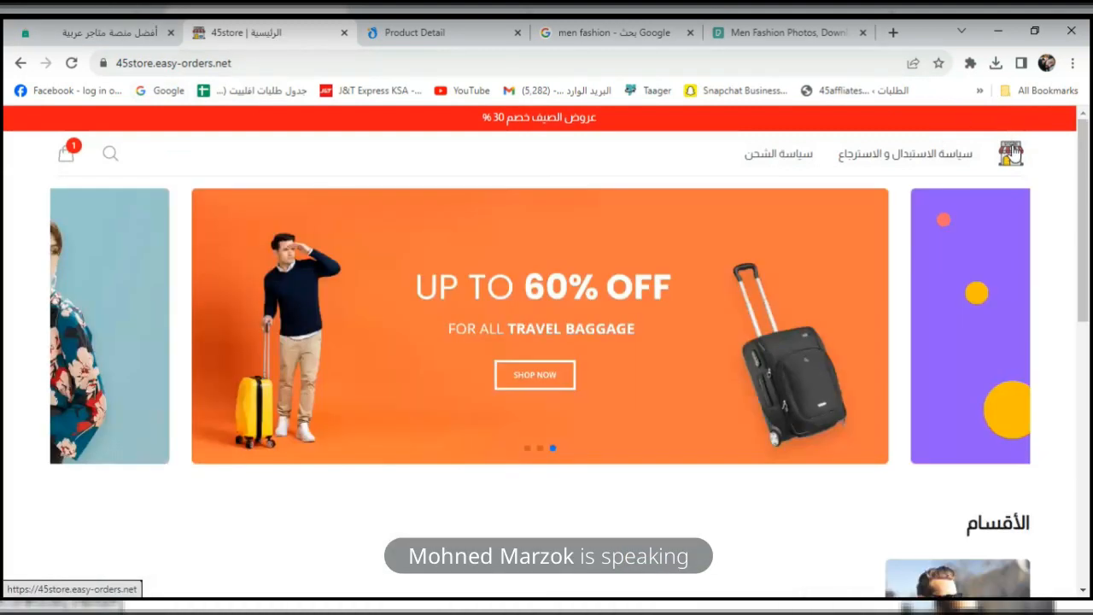
# Check the cart, which holds a single item totalling 180 ج.م.
pyautogui.moveTo(1089, 217)
pyautogui.mouseDown()
pyautogui.moveTo(1088, 371)
pyautogui.moveTo(1086, 216)
pyautogui.mouseUp()
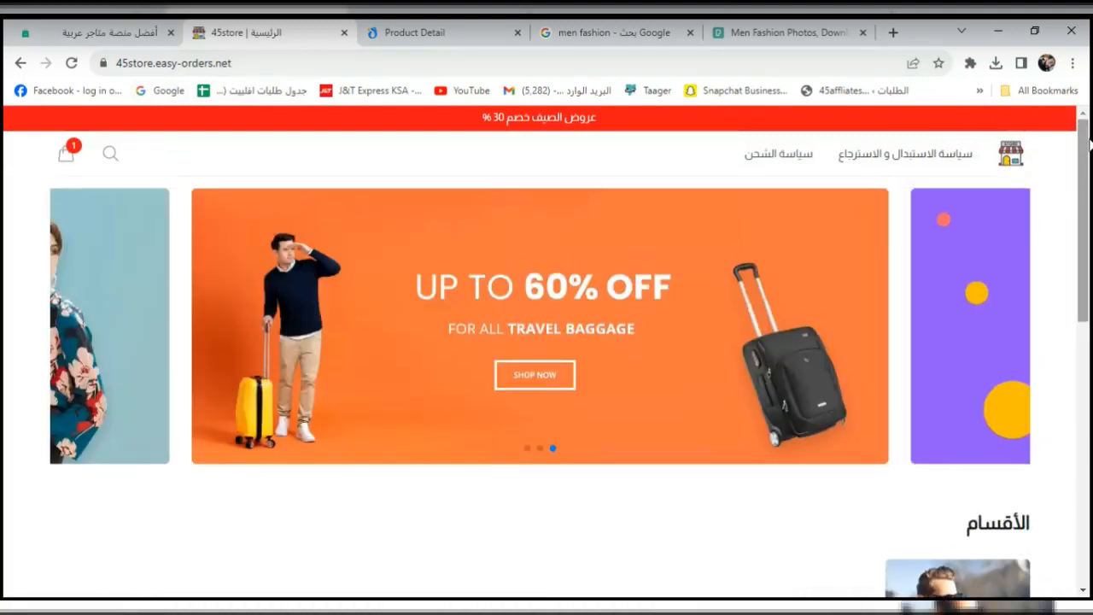
pyautogui.click(68, 153)
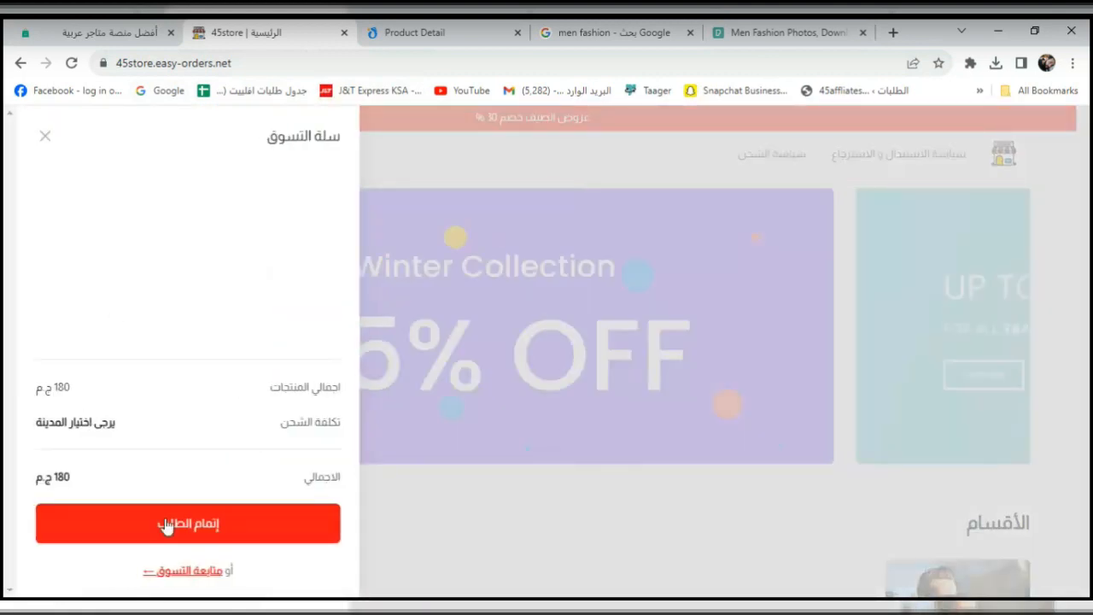
pyautogui.click(44, 150)
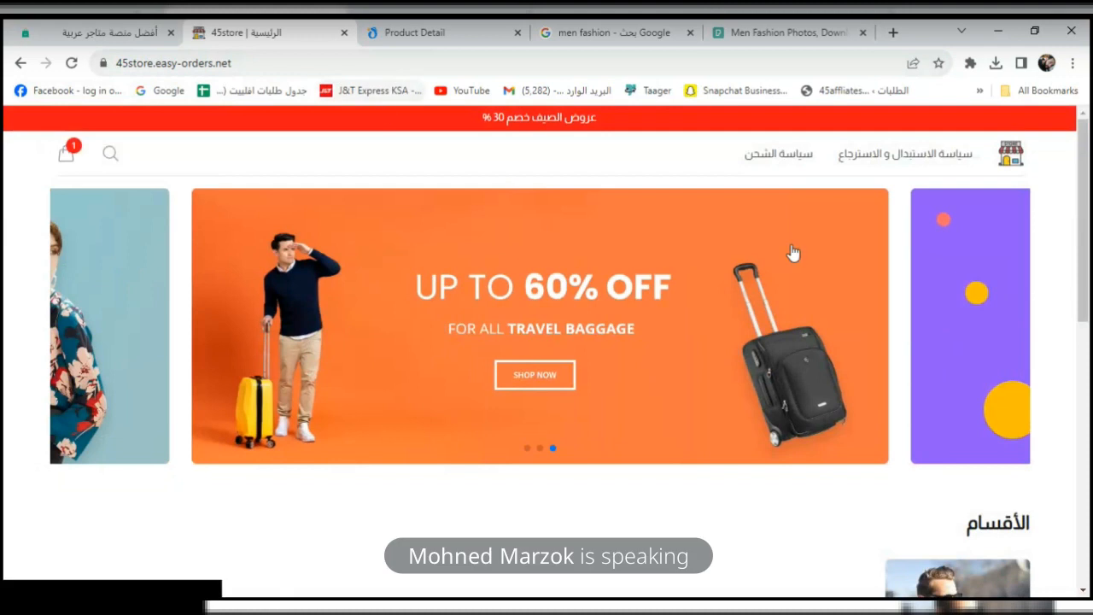
# Add the 230 ج.م باكيدج رجالي gift set from men's clothing to the cart, then remove it.
pyautogui.moveTo(1086, 256); pyautogui.dragTo(1091, 150)
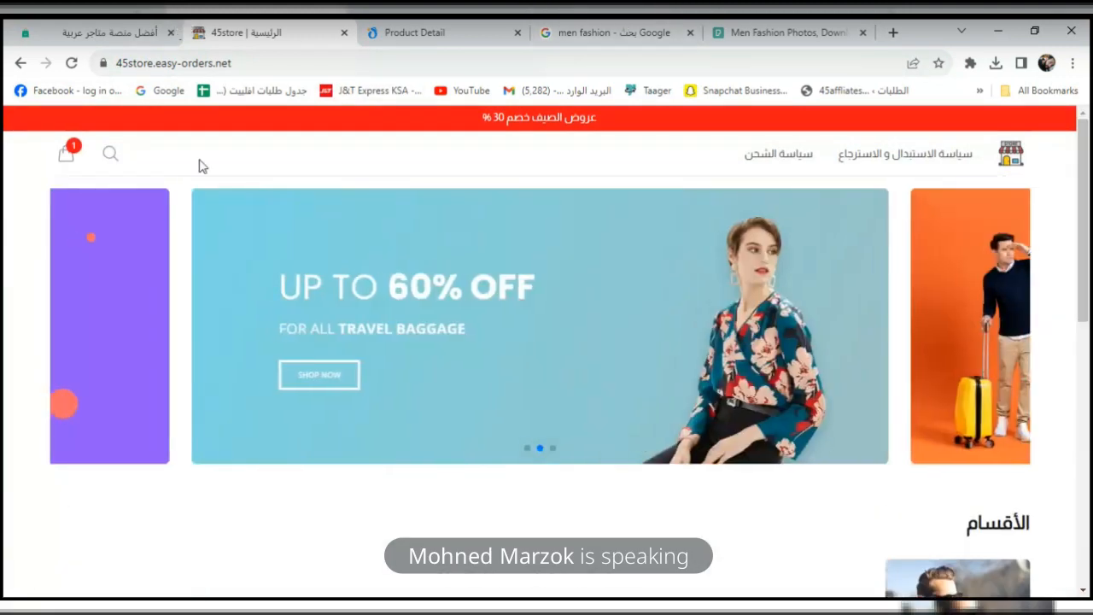
pyautogui.moveTo(1084, 293); pyautogui.dragTo(1090, 453)
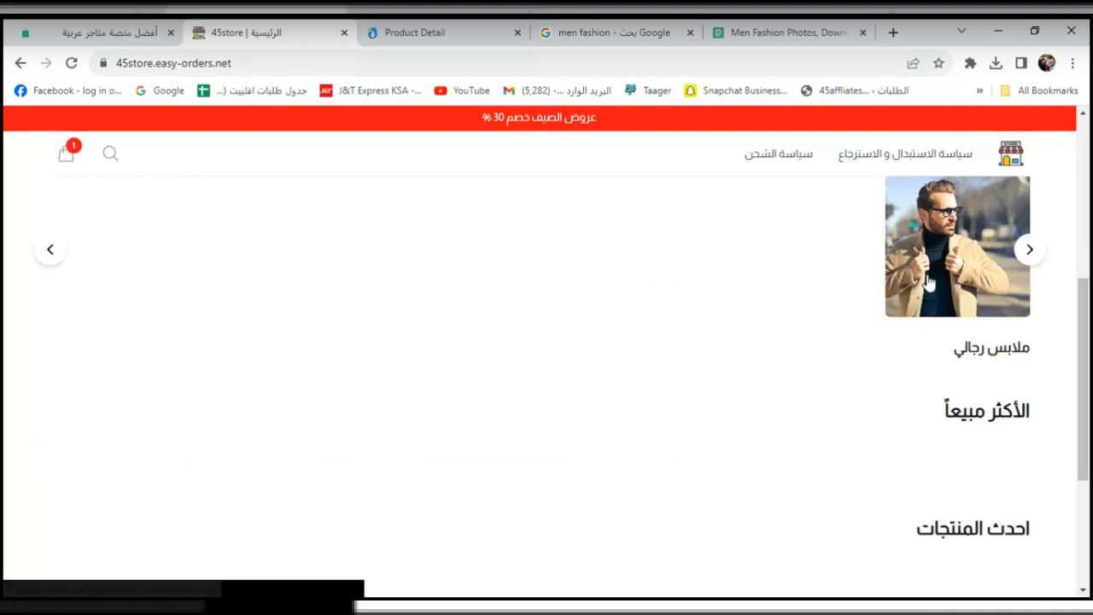
pyautogui.click(929, 283)
pyautogui.click(926, 385)
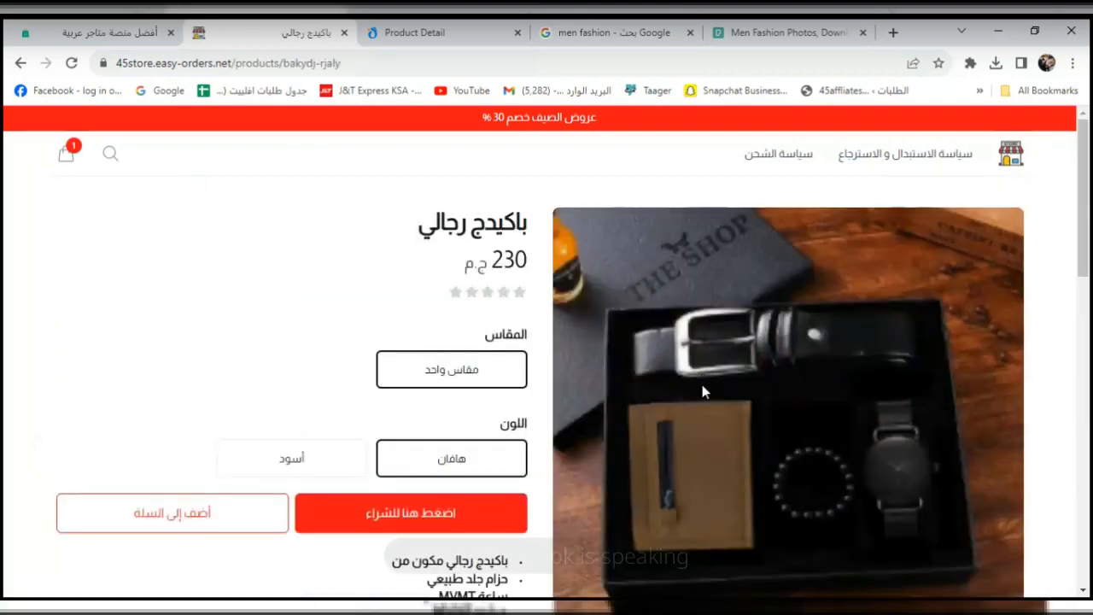
pyautogui.click(266, 514)
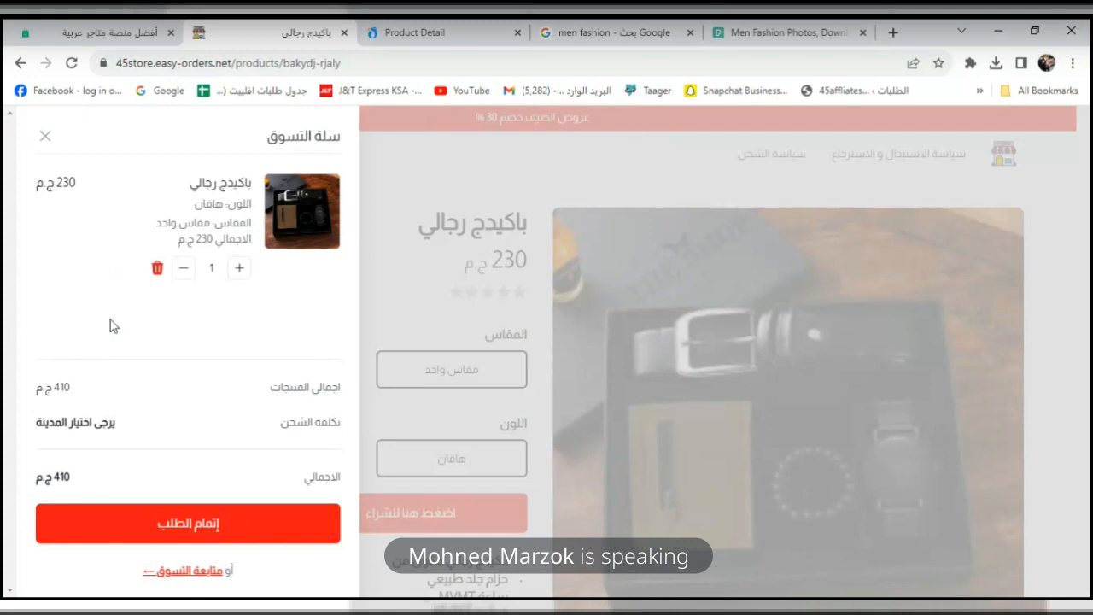
pyautogui.click(184, 271)
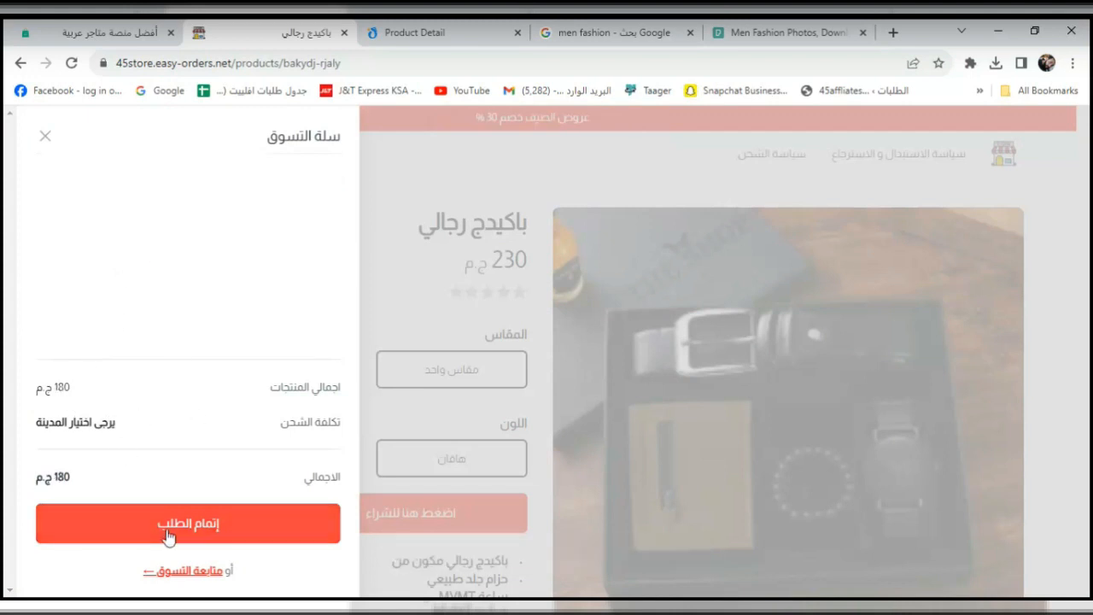
pyautogui.click(202, 571)
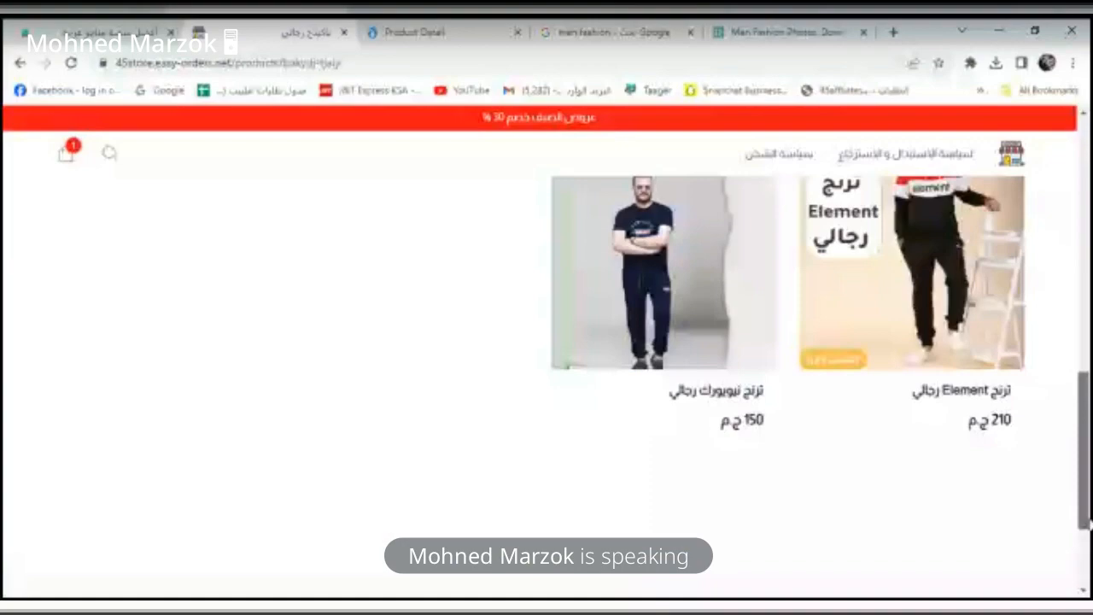
# Go from the cart to checkout and fill in the customer's name, phone and الإسكندرية province.
pyautogui.scroll(-5, 546, 384)
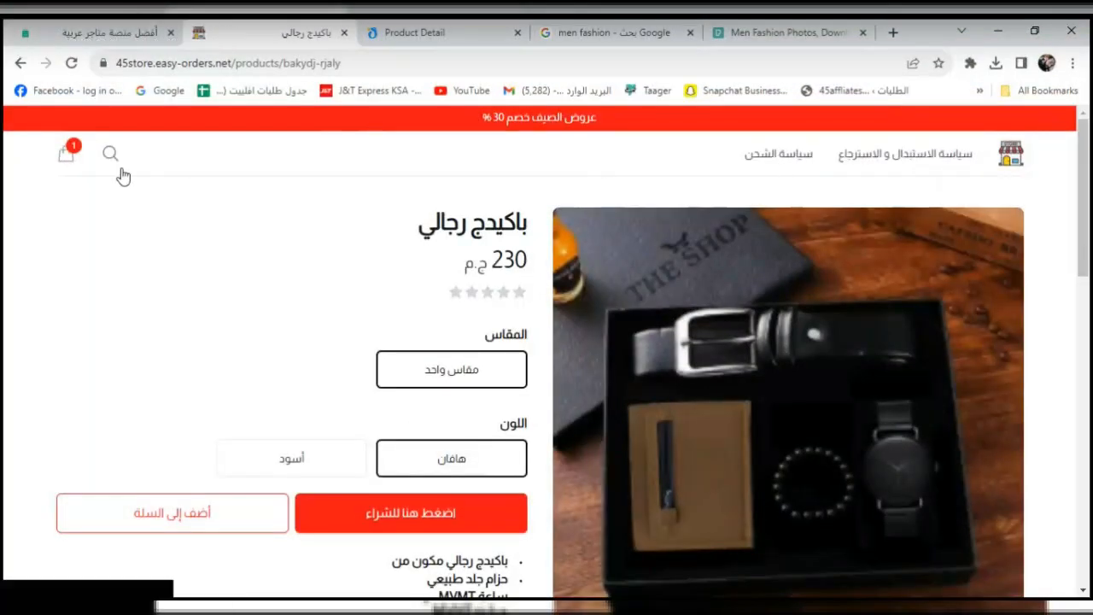
pyautogui.click(67, 159)
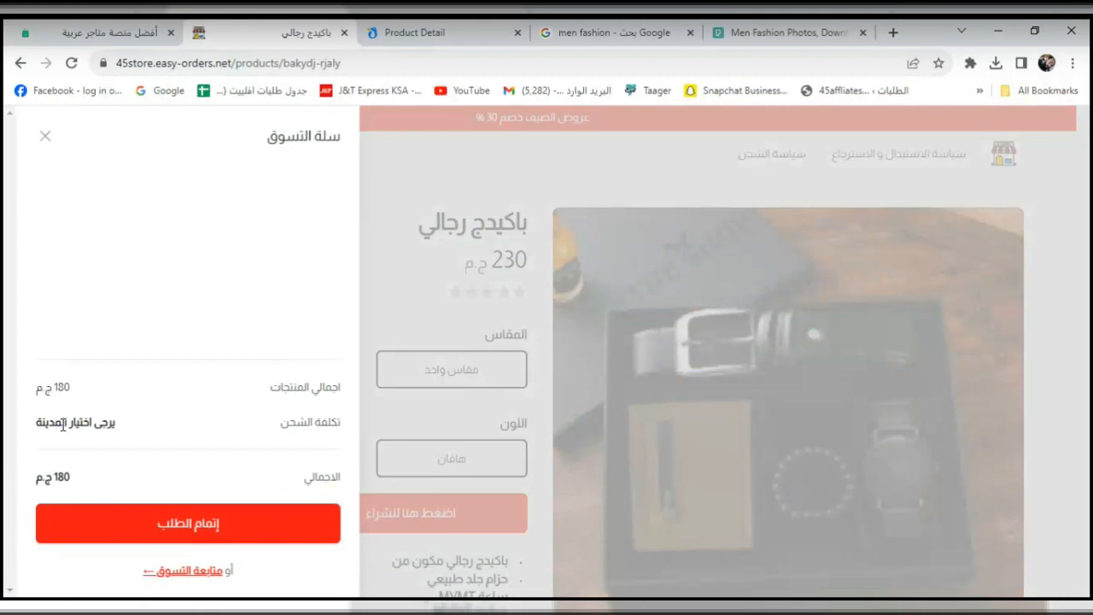
pyautogui.click(124, 520)
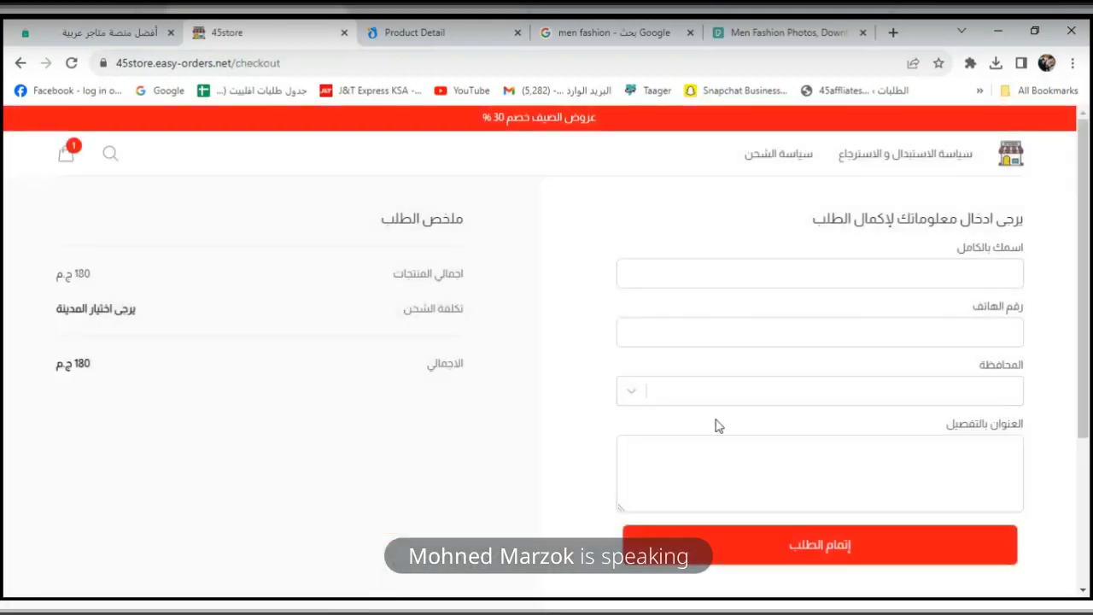
pyautogui.click(887, 287)
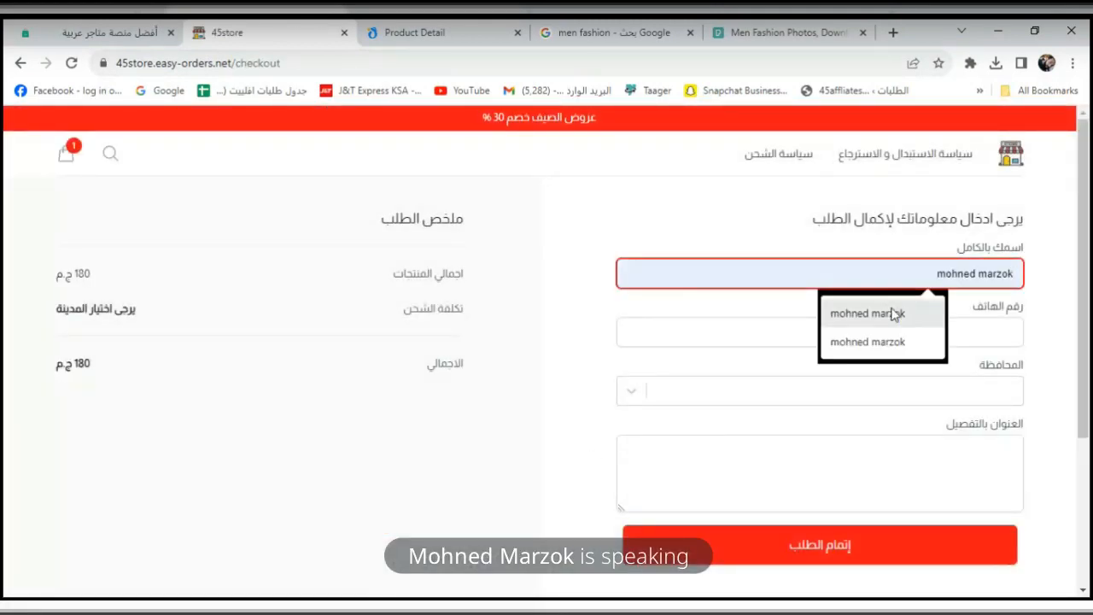
pyautogui.click(896, 313)
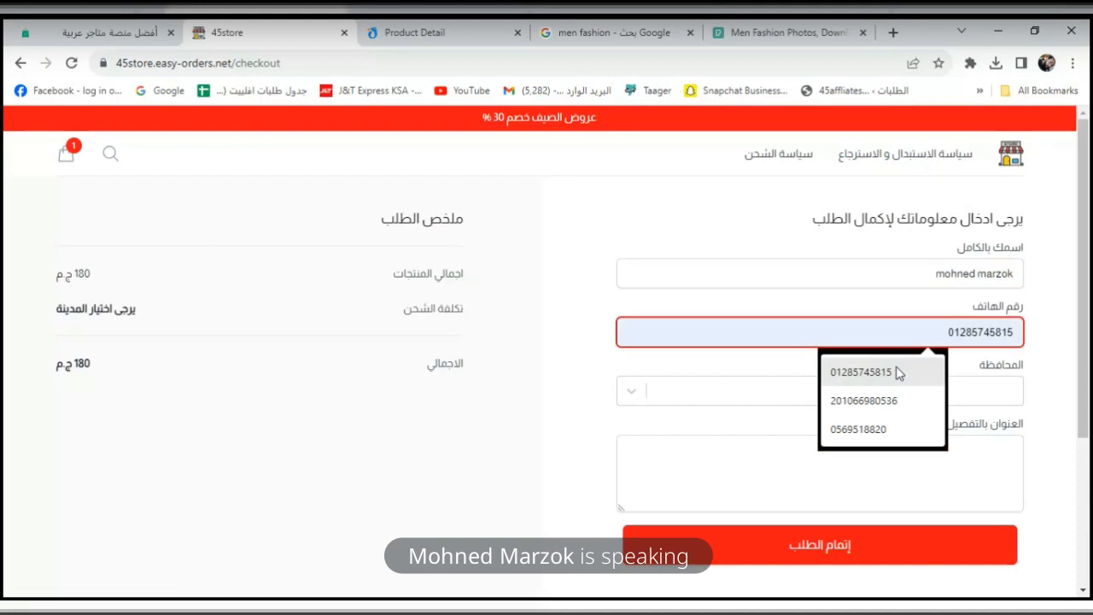
pyautogui.click(897, 370)
pyautogui.click(907, 392)
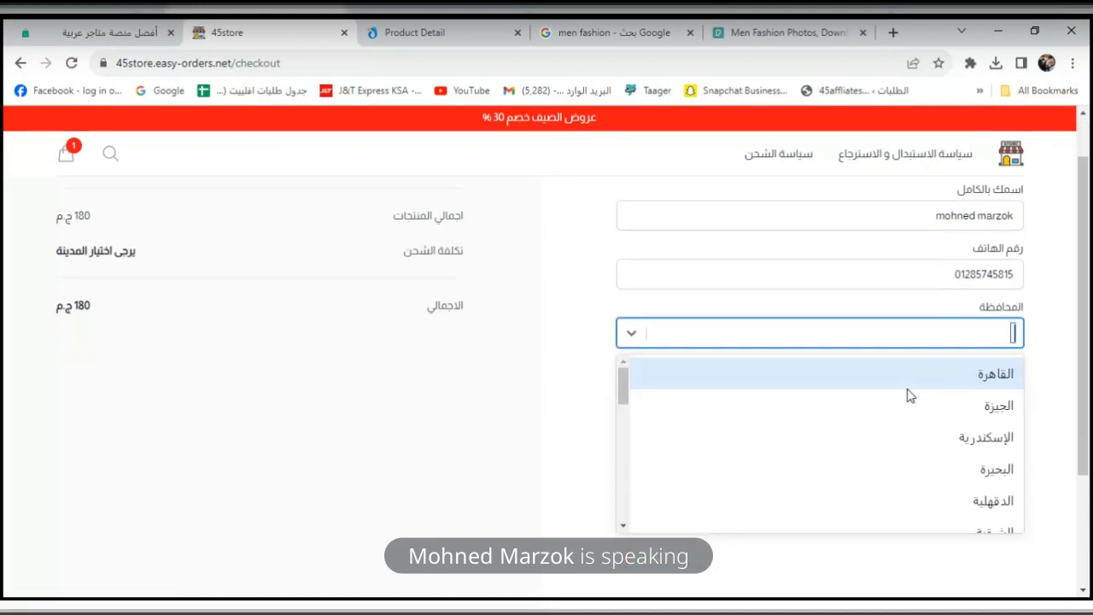
pyautogui.click(950, 433)
# Enter 'test' as the detailed address and place the 180 ج.م test order.
pyautogui.scroll(1, 1088, 342)
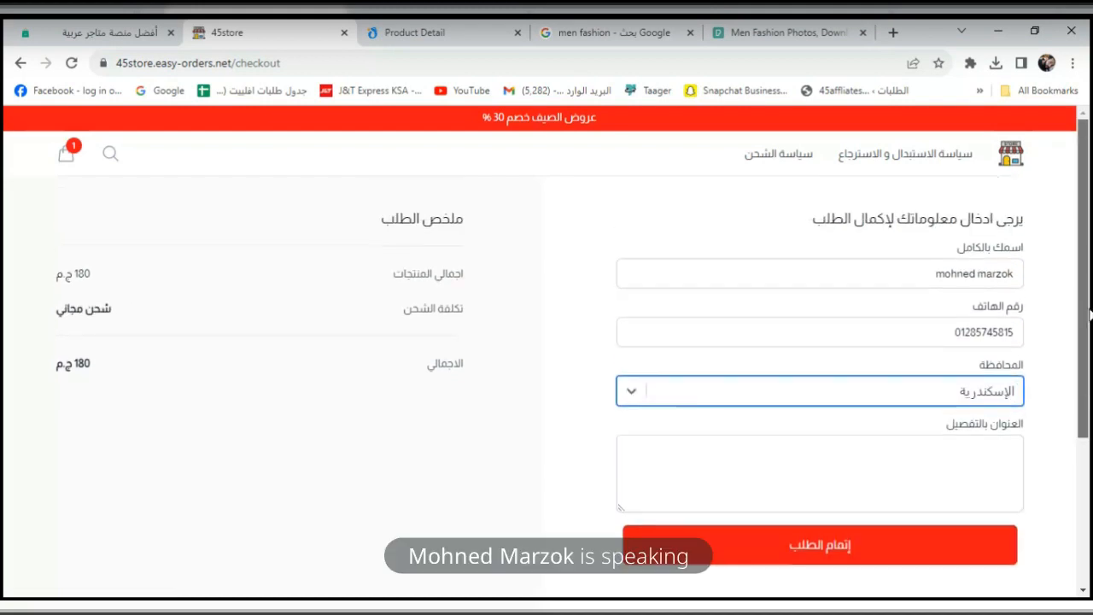
pyautogui.moveTo(1088, 309); pyautogui.dragTo(1088, 454)
pyautogui.click(1004, 275)
pyautogui.click(951, 375)
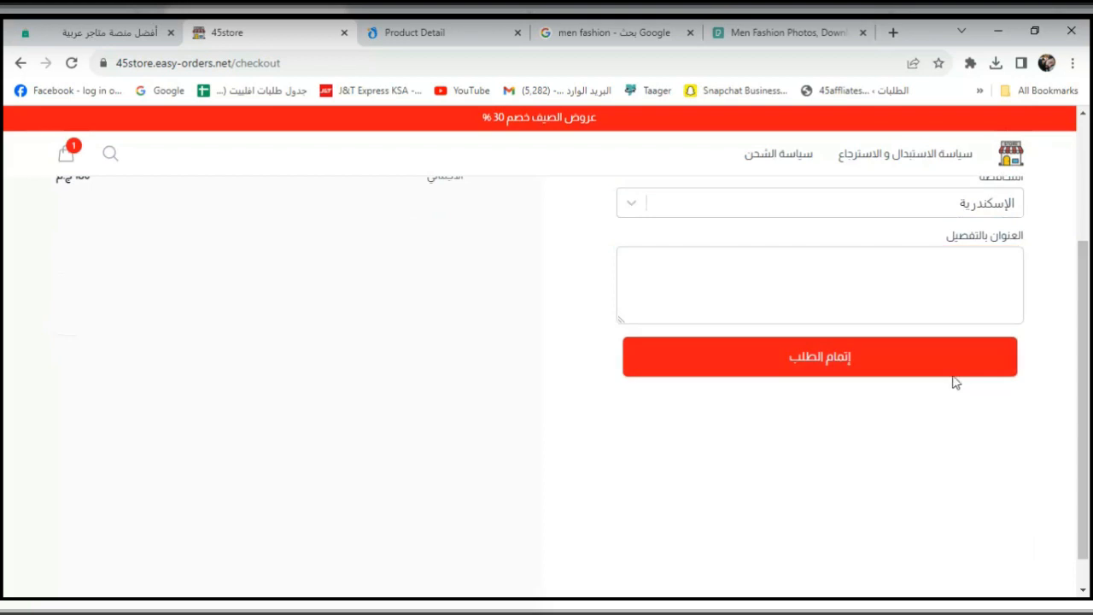
pyautogui.click(981, 373)
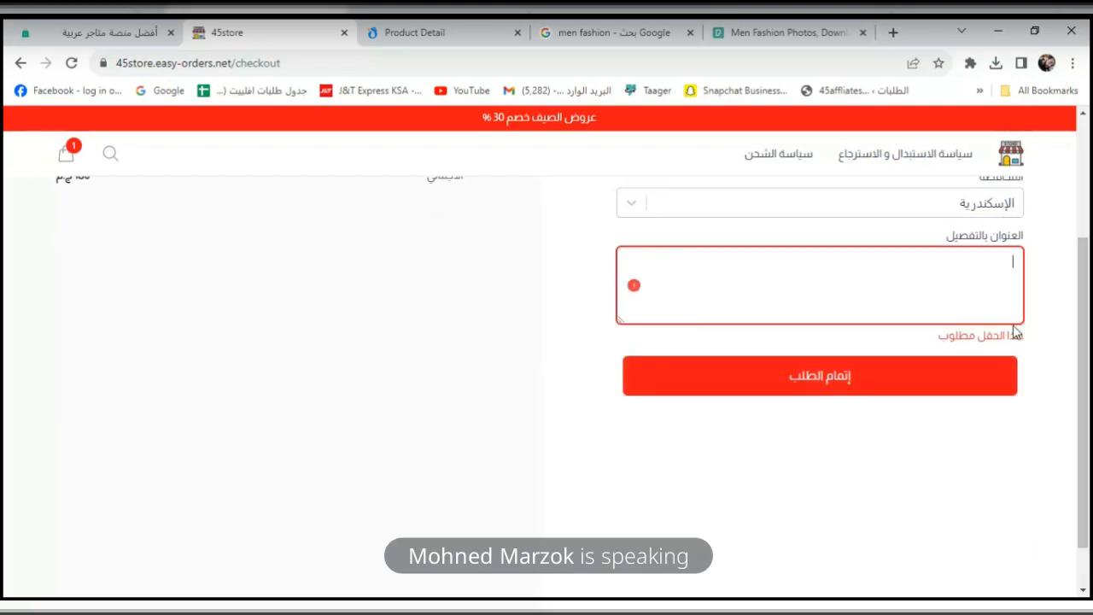
pyautogui.write('محم')
pyautogui.press('BackSpace')
pyautogui.press('BackSpace')
pyautogui.press('BackSpace')
pyautogui.write('تست')
pyautogui.doubleClick(996, 263)
pyautogui.write('test')
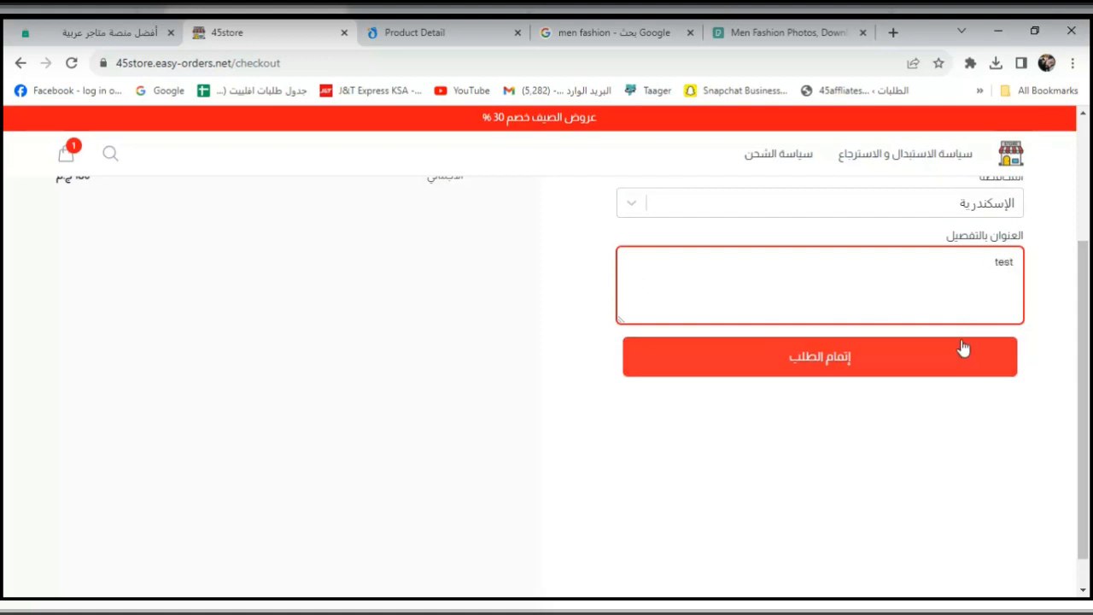
pyautogui.click(957, 376)
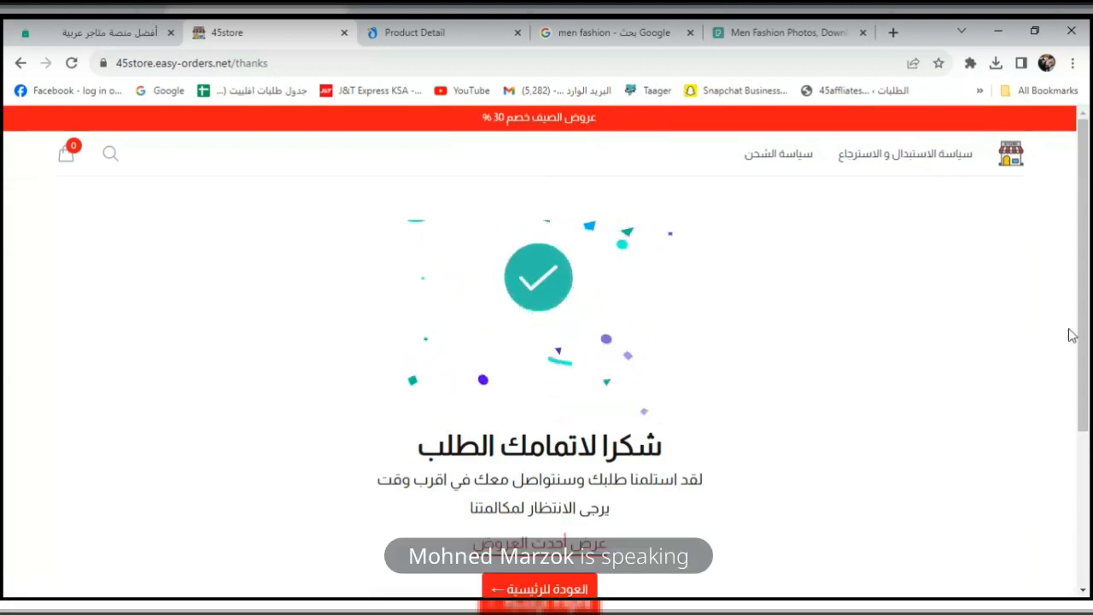
pyautogui.click(122, 31)
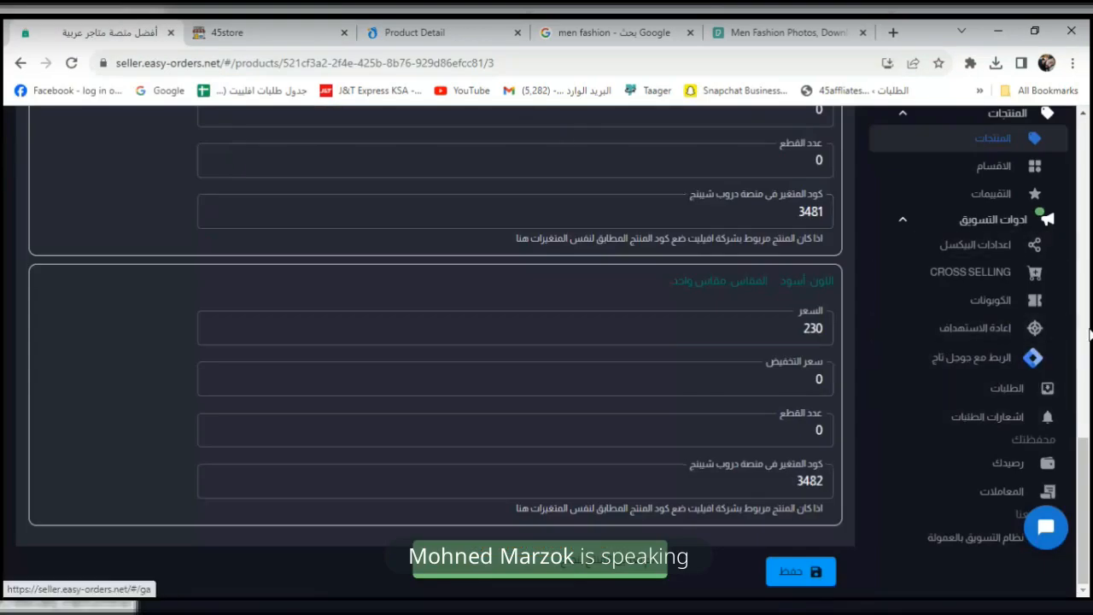
# Delete the 180 ج.م pending test order from الطلبات, then return to the store's thank-you page.
pyautogui.click(1035, 394)
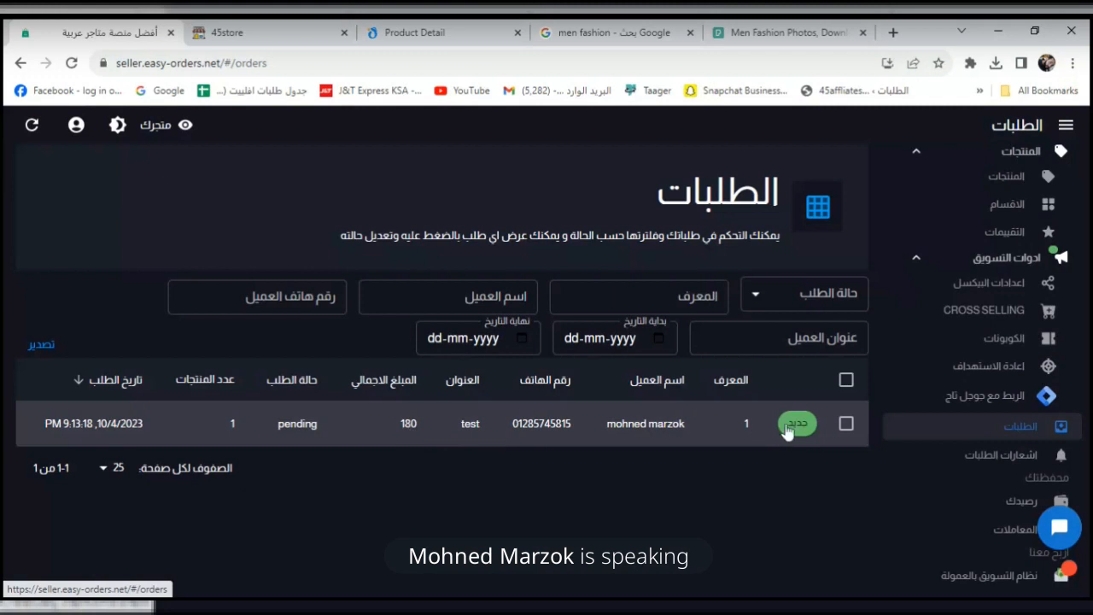
pyautogui.click(846, 424)
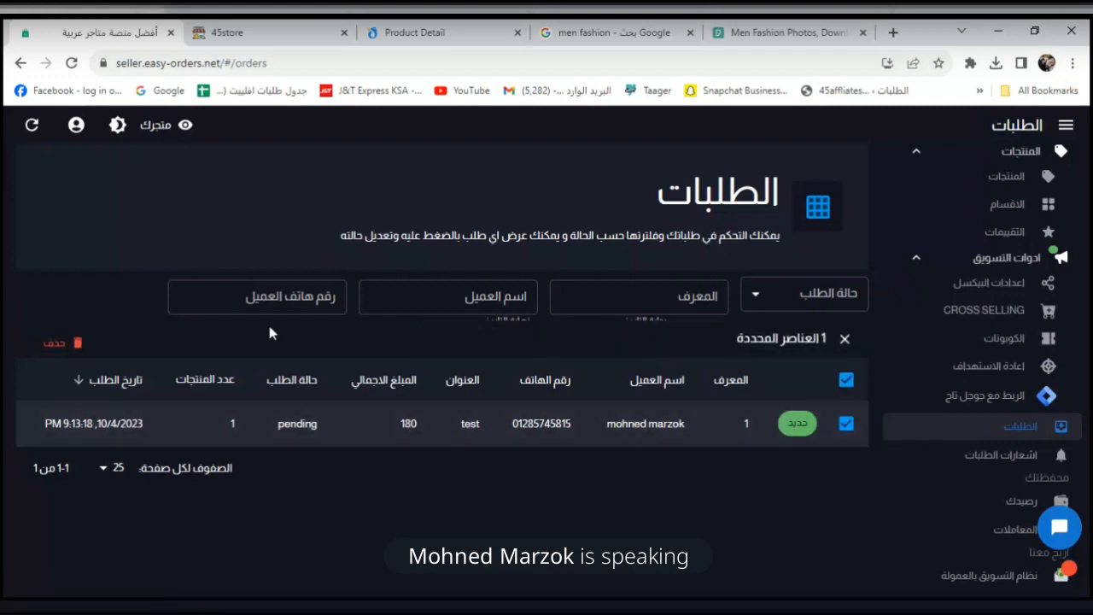
pyautogui.click(56, 343)
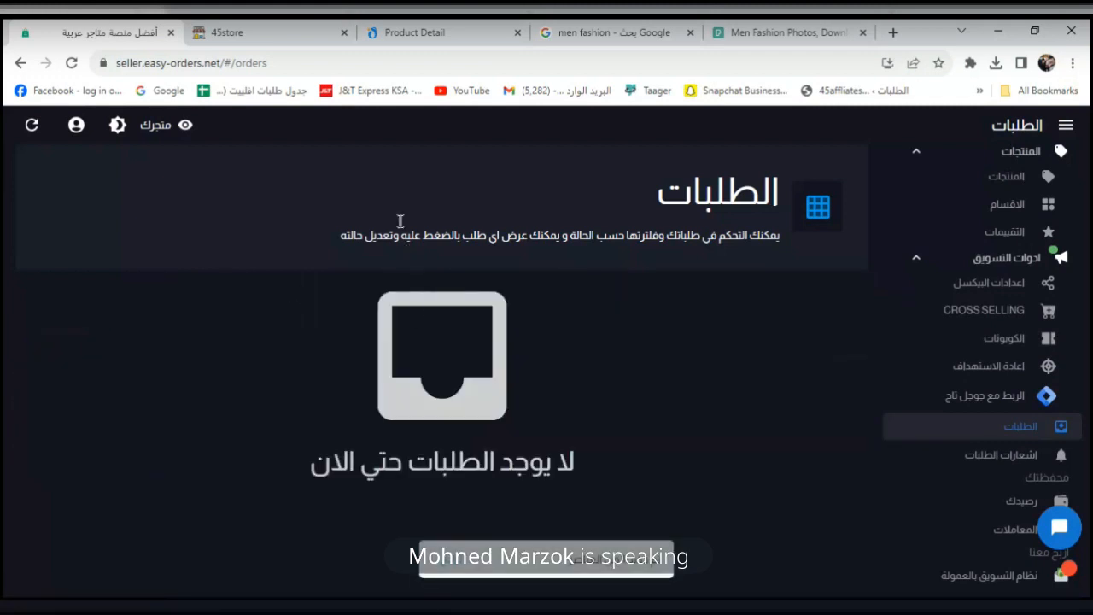
pyautogui.click(410, 32)
pyautogui.click(299, 36)
pyautogui.scroll(-4, 1089, 243)
pyautogui.scroll(4, 692, 152)
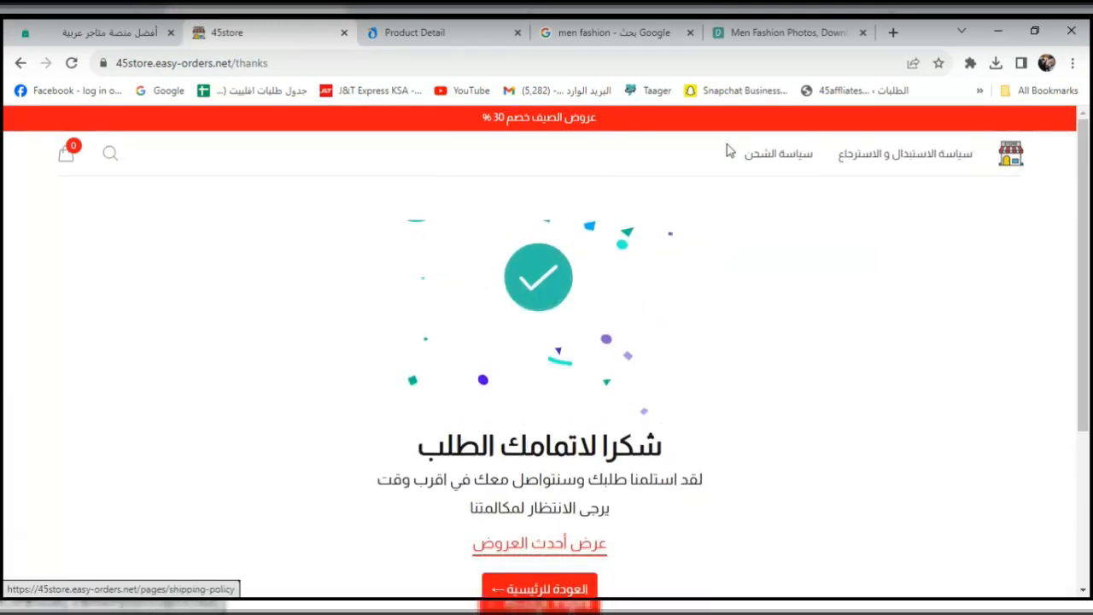
# Buy the باكيدج رجالي gift set from ملابس رجالي, reaching checkout at 230 ج.م.
pyautogui.click(1005, 158)
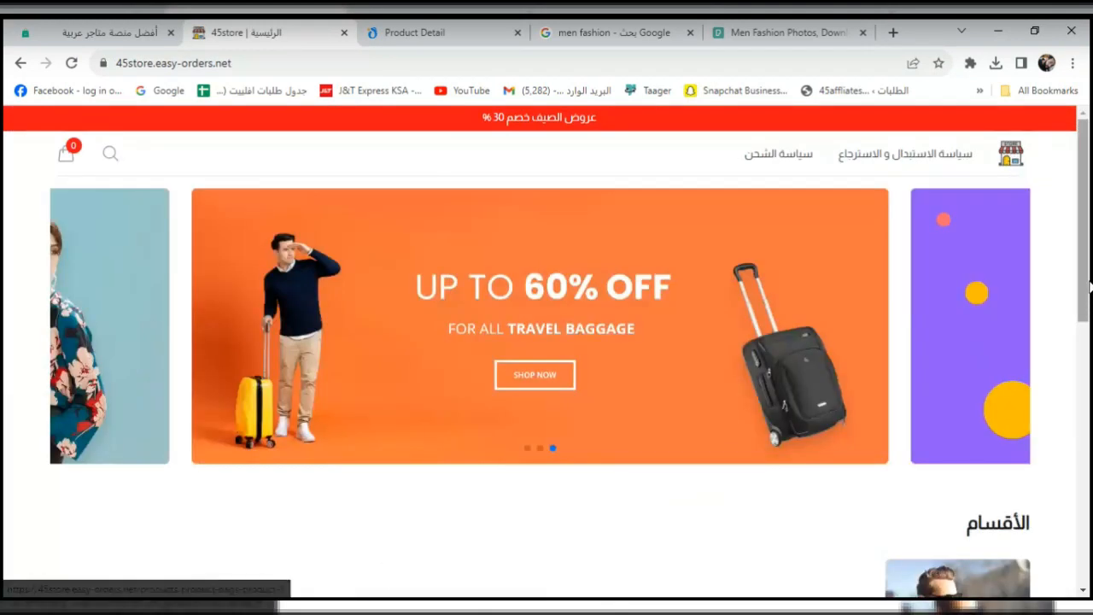
pyautogui.scroll(-5, 981, 355)
pyautogui.click(946, 300)
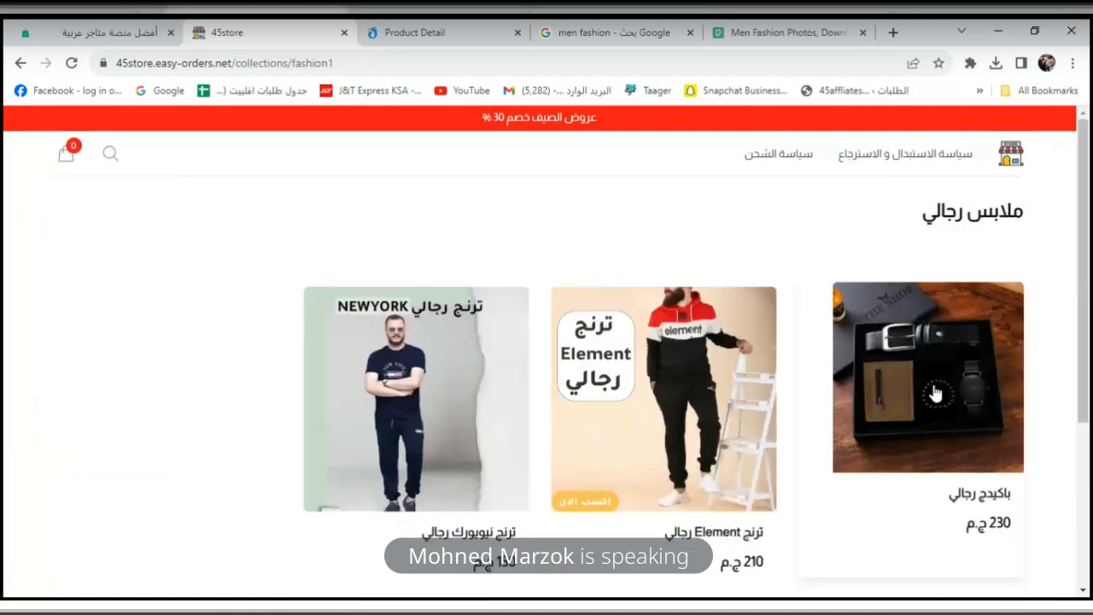
pyautogui.click(937, 394)
pyautogui.click(439, 513)
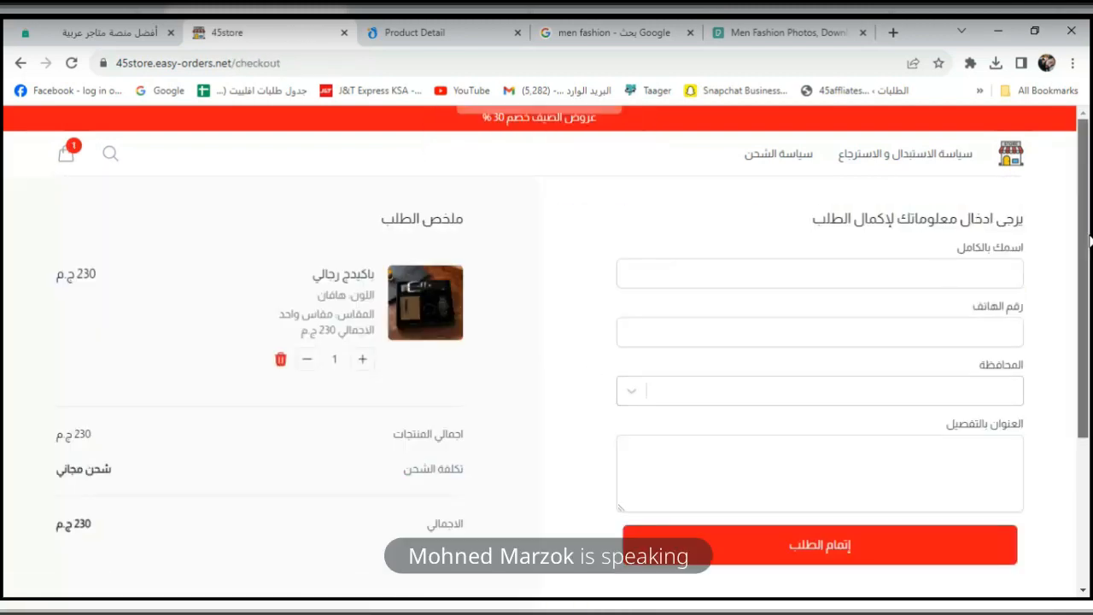
pyautogui.scroll(-1, 316, 310)
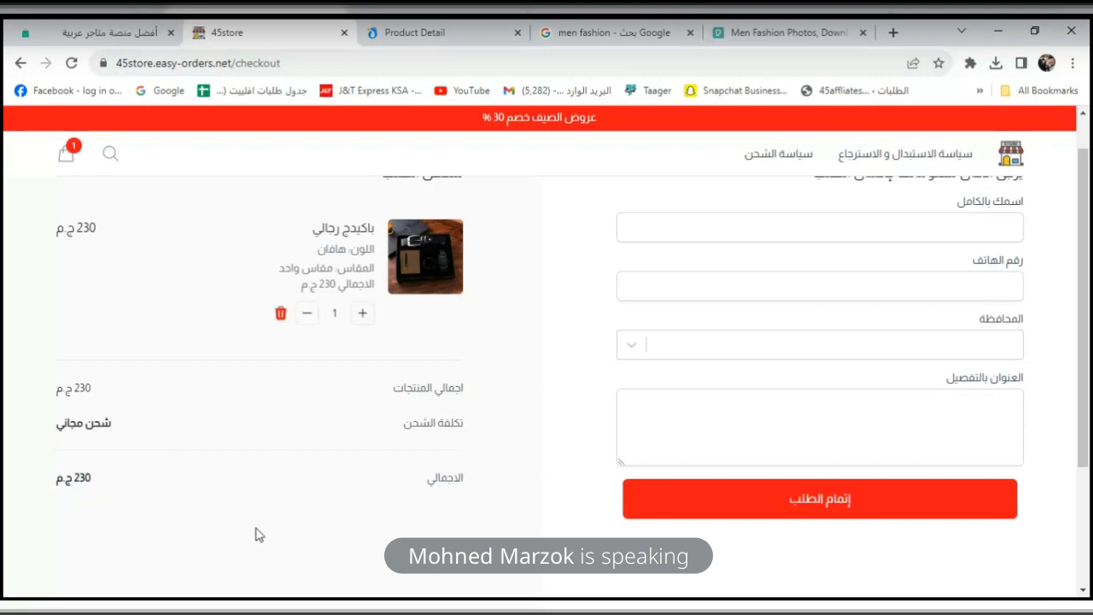
pyautogui.moveTo(70, 25)
pyautogui.click(109, 33)
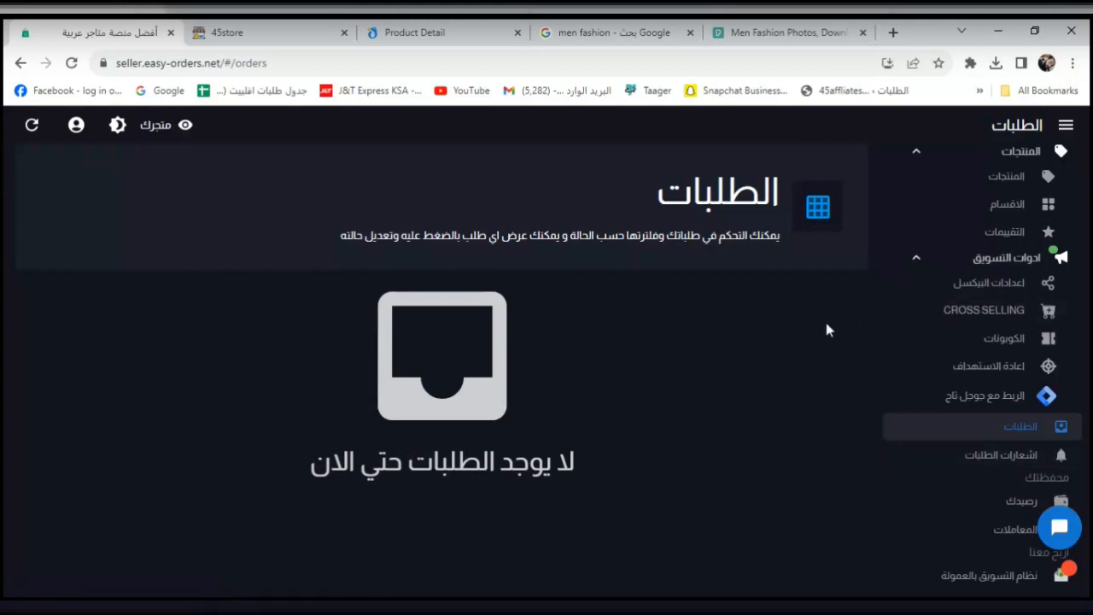
# Open the باكيدج رجالي gift set's منتج متعدد الخواص variant settings from the products list.
pyautogui.click(1009, 183)
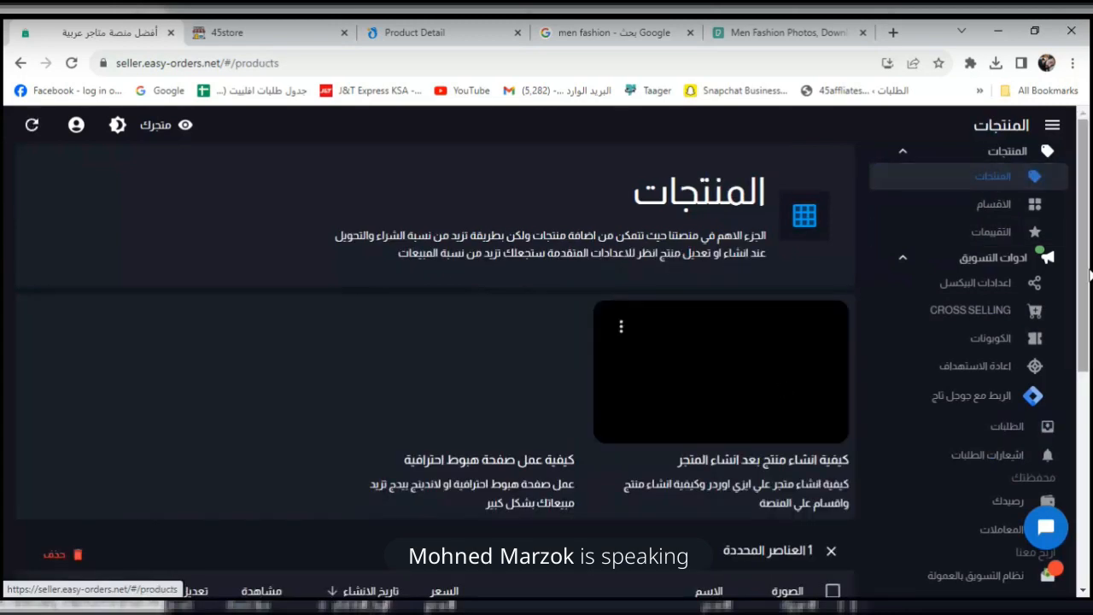
pyautogui.scroll(-2, 1078, 365)
pyautogui.scroll(-1, 1077, 365)
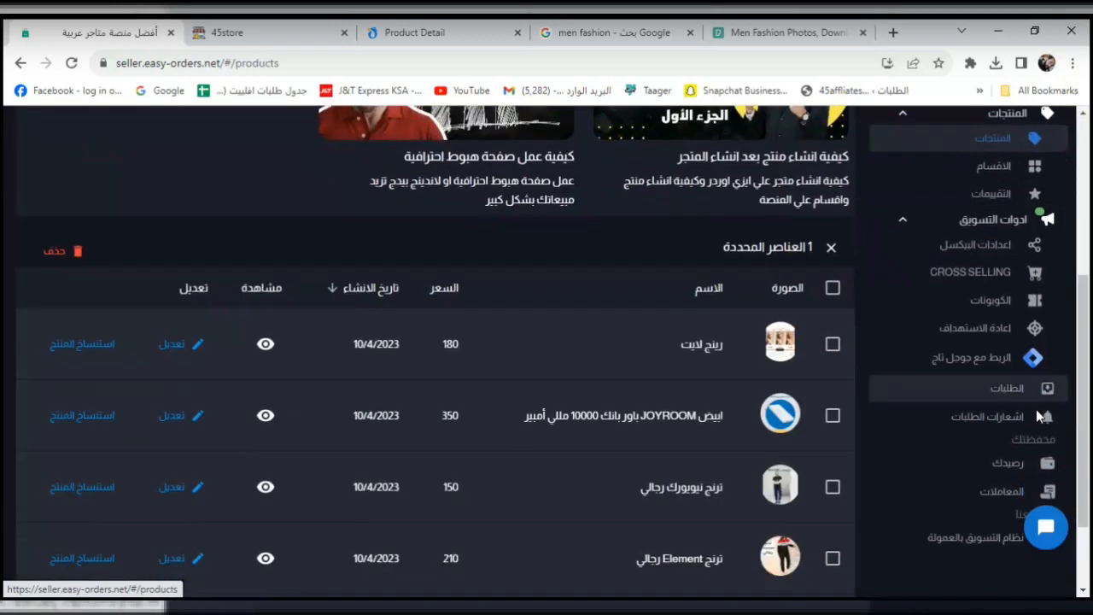
pyautogui.scroll(-1, 1089, 376)
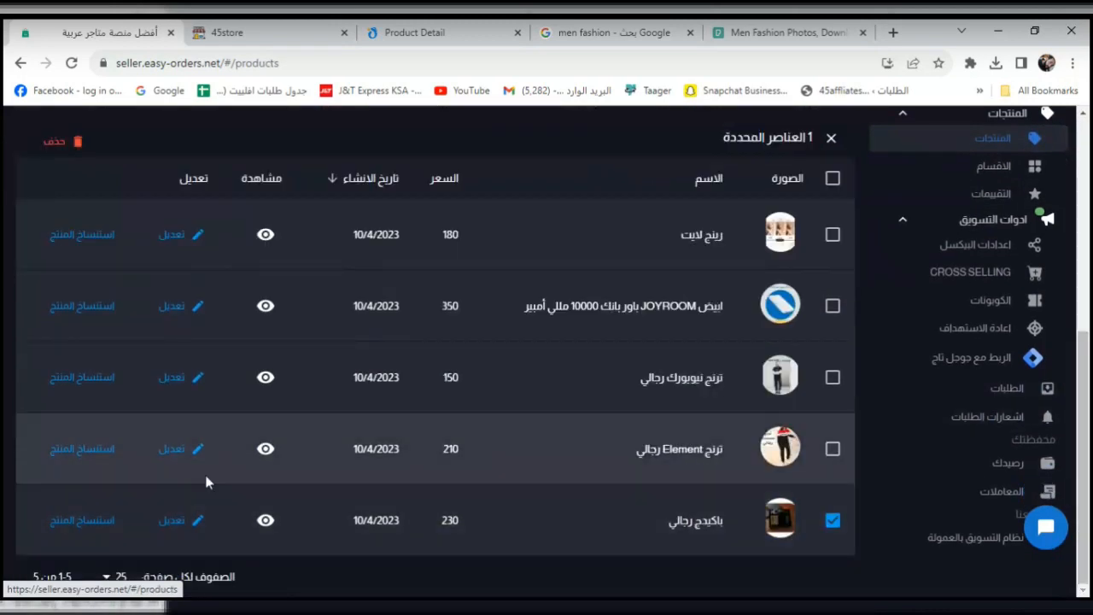
pyautogui.click(203, 524)
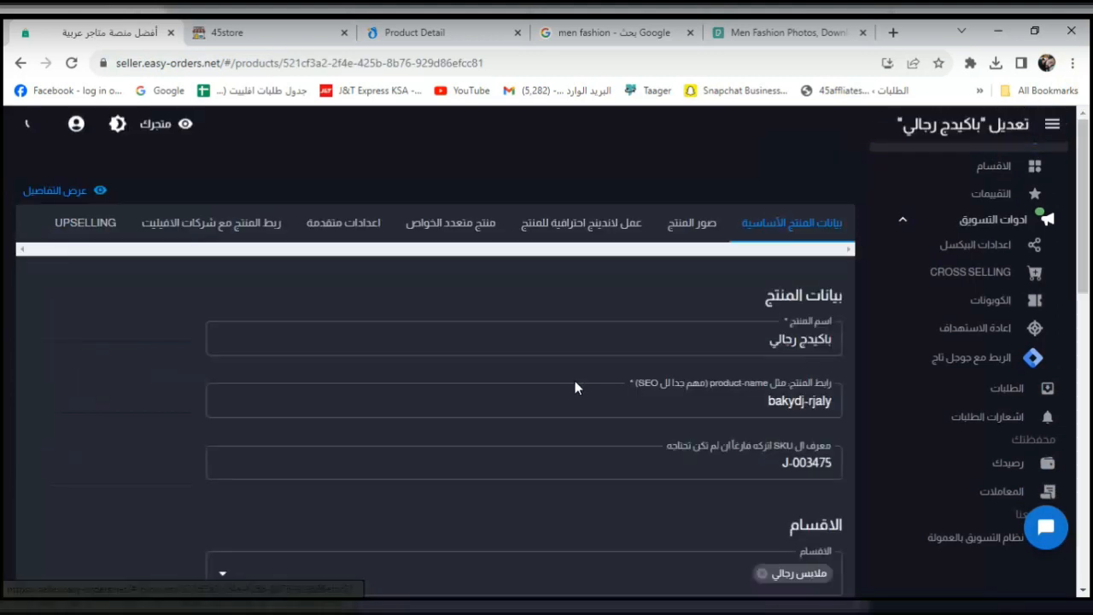
pyautogui.scroll(-5, 1089, 264)
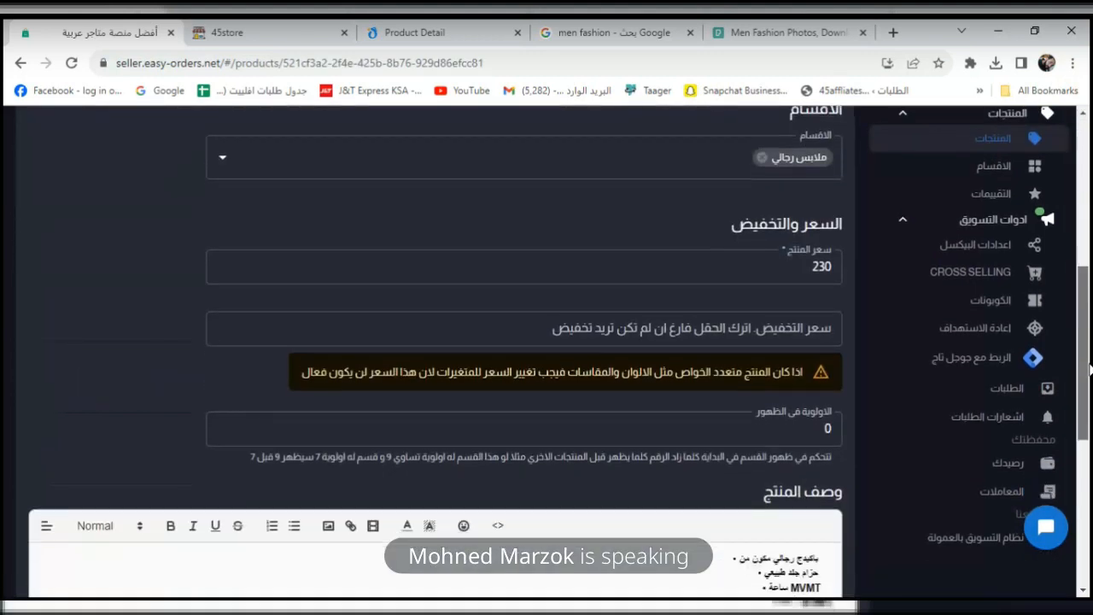
pyautogui.scroll(-5, 1089, 367)
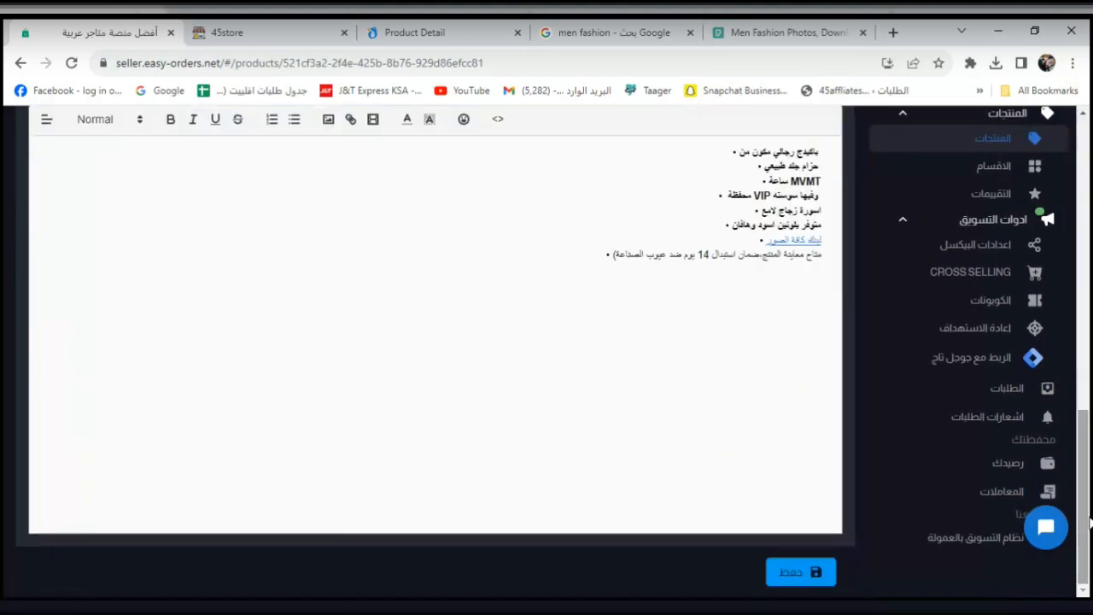
pyautogui.scroll(5, 1090, 384)
pyautogui.scroll(5, 1090, 385)
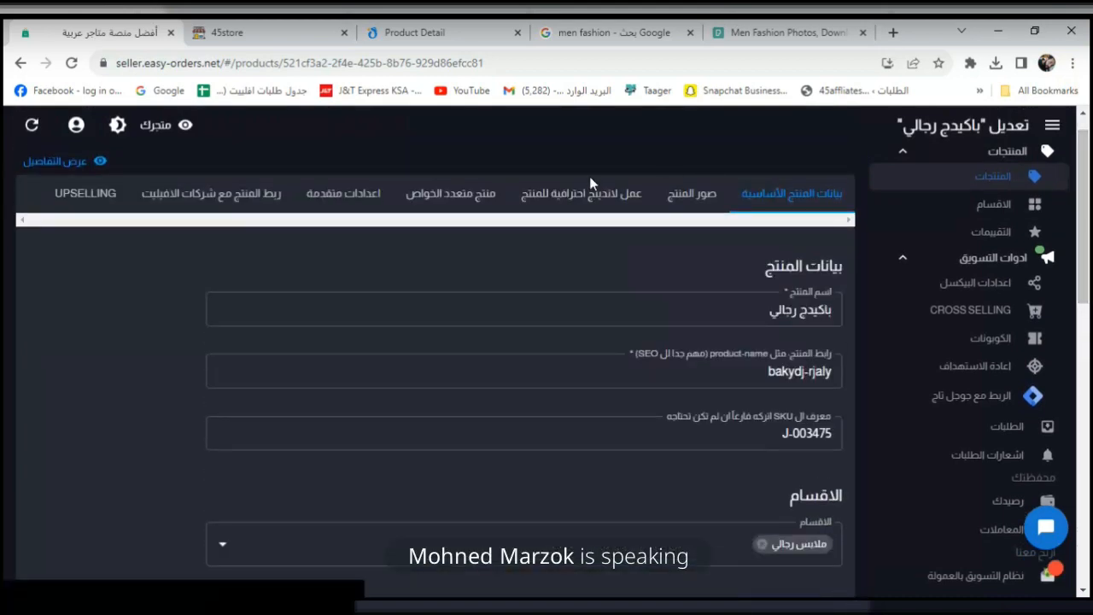
pyautogui.click(485, 208)
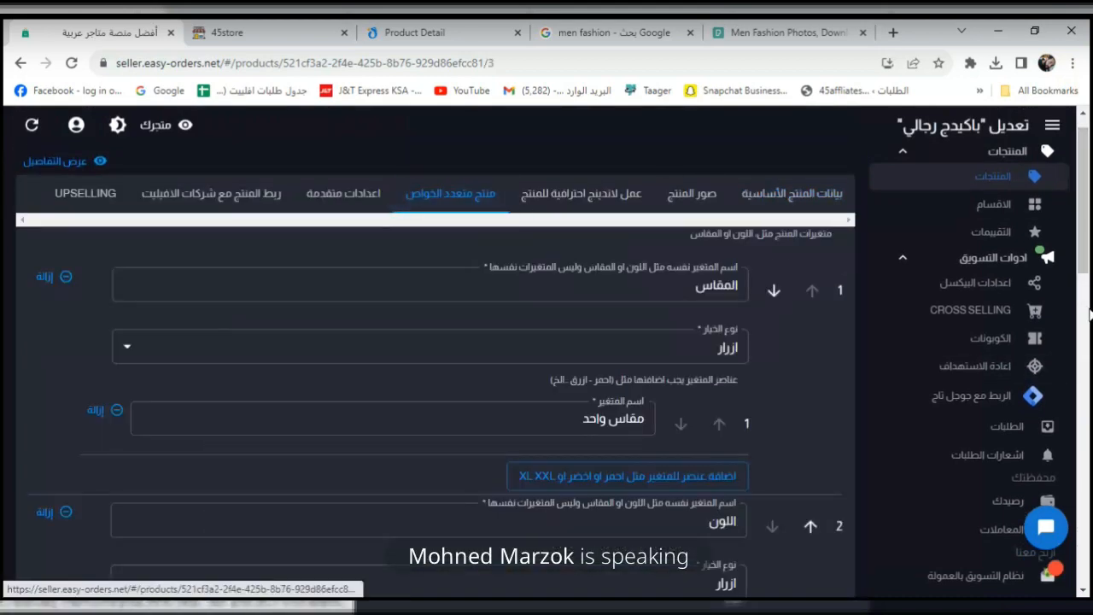
pyautogui.moveTo(1089, 235); pyautogui.dragTo(1067, 437)
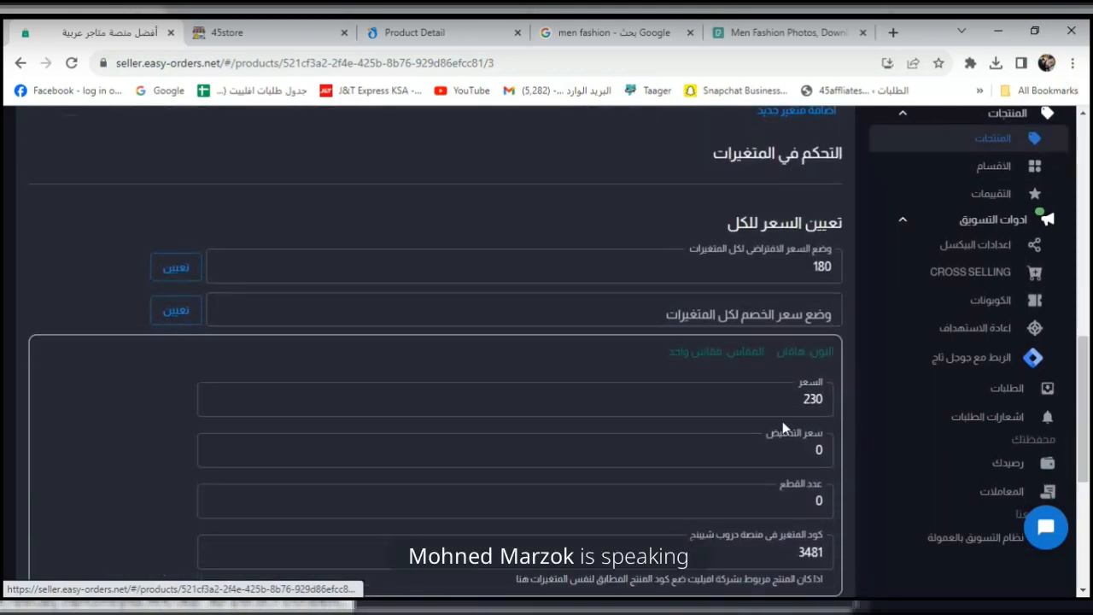
# Set both colour variants' price to 265 and save the product.
pyautogui.doubleClick(819, 267)
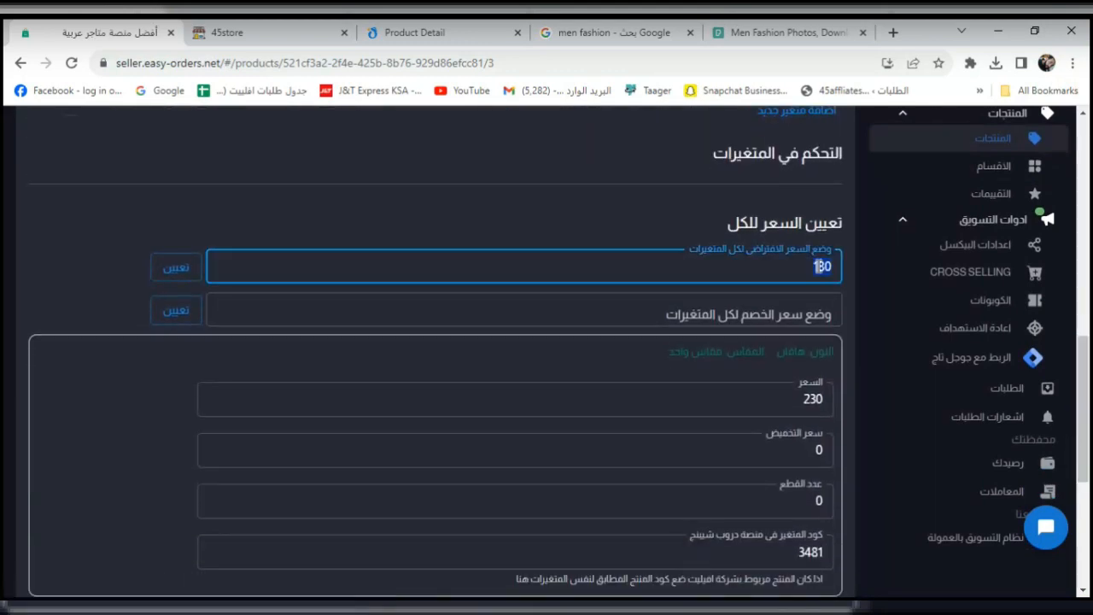
pyautogui.doubleClick(812, 408)
pyautogui.write('265')
pyautogui.scroll(-4, 851, 352)
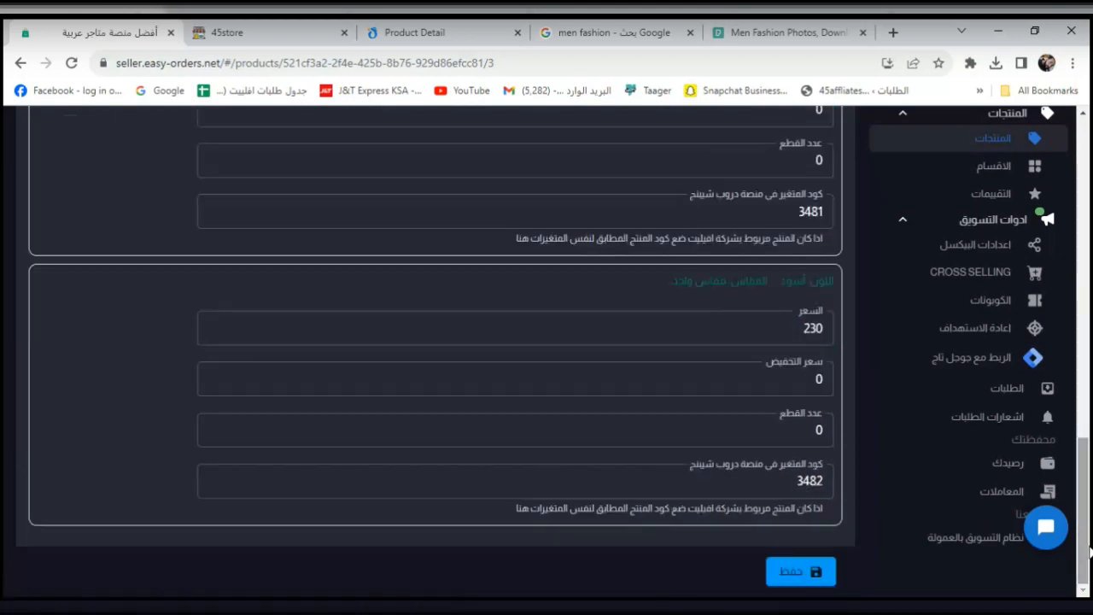
pyautogui.doubleClick(815, 328)
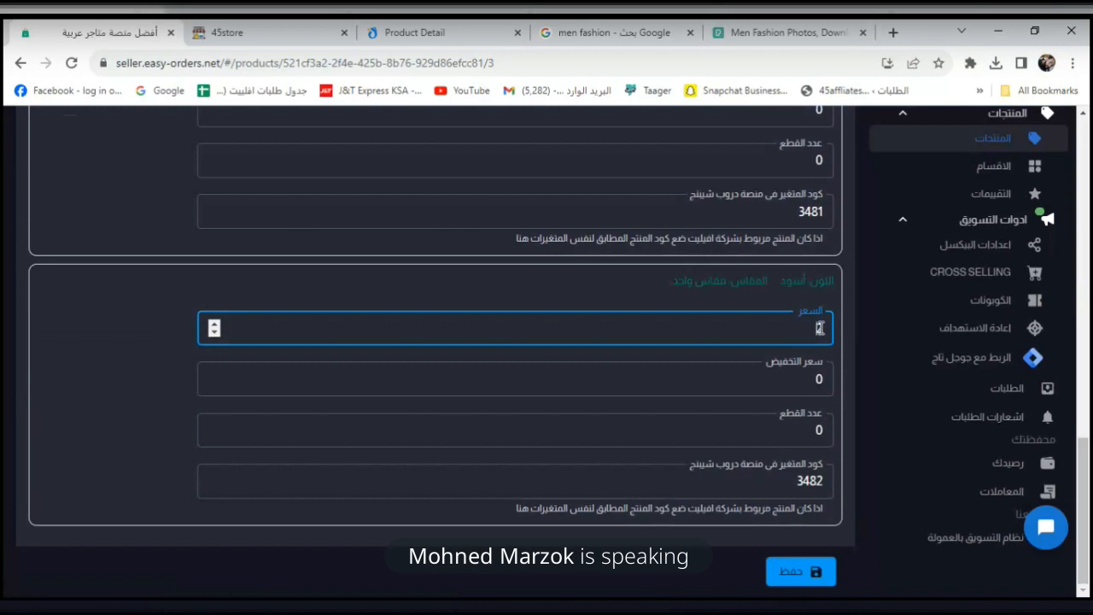
pyautogui.write('265')
pyautogui.click(794, 571)
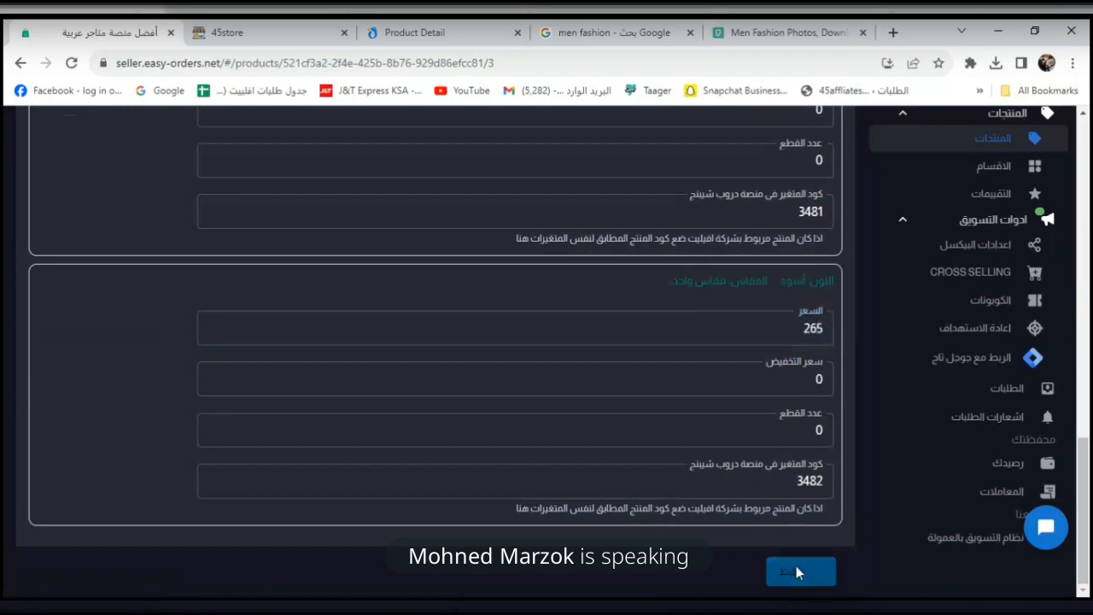
pyautogui.click(256, 33)
# Remove the old-priced gift set from the cart and buy it again at 265 ج.م.
pyautogui.click(72, 63)
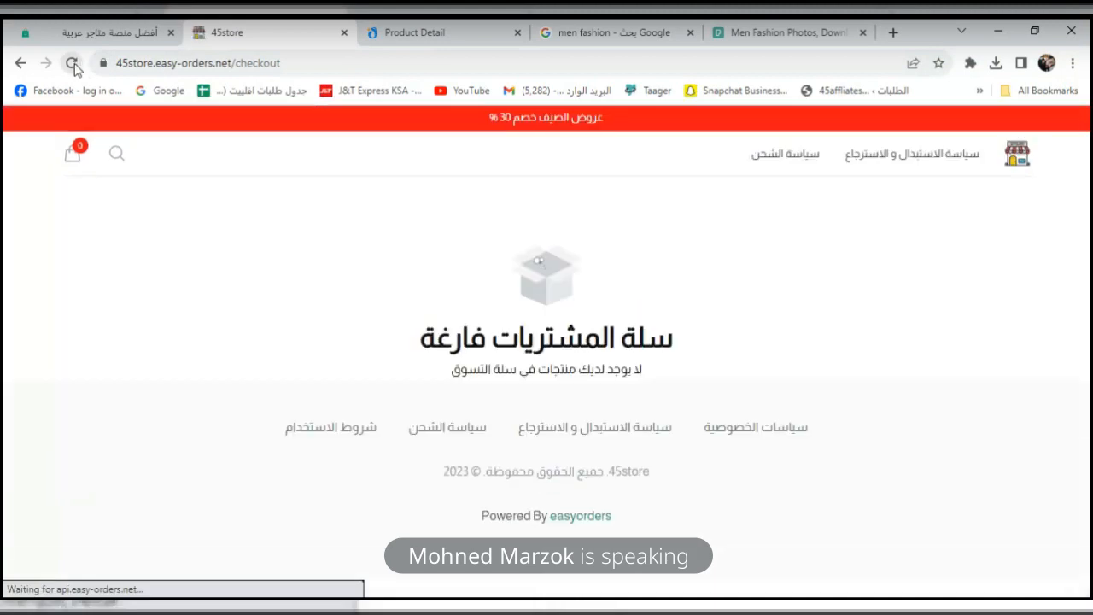
pyautogui.click(67, 165)
pyautogui.click(156, 231)
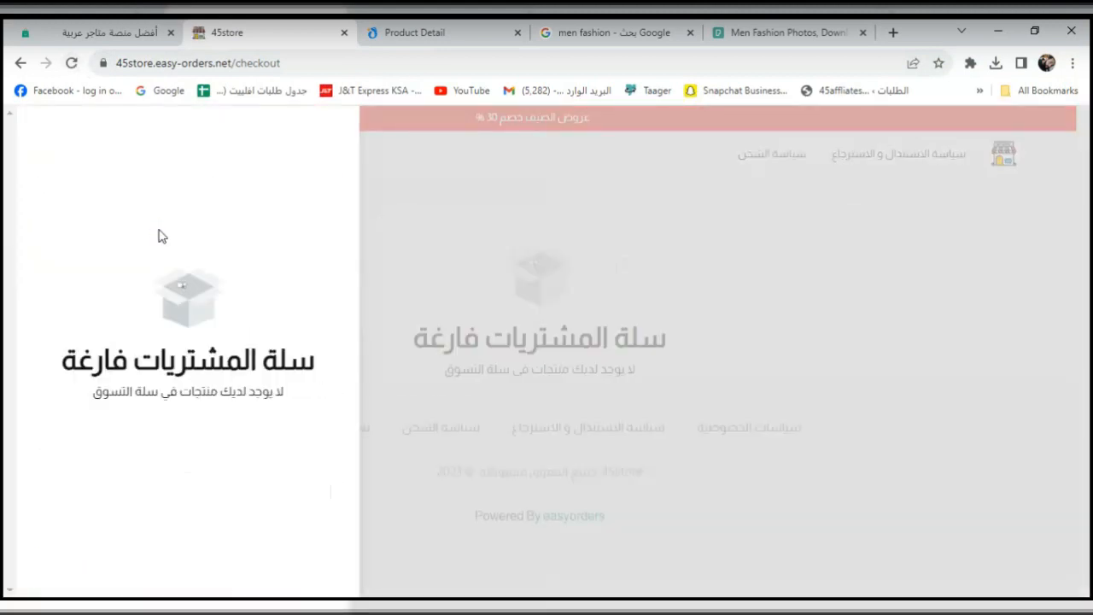
pyautogui.click(502, 257)
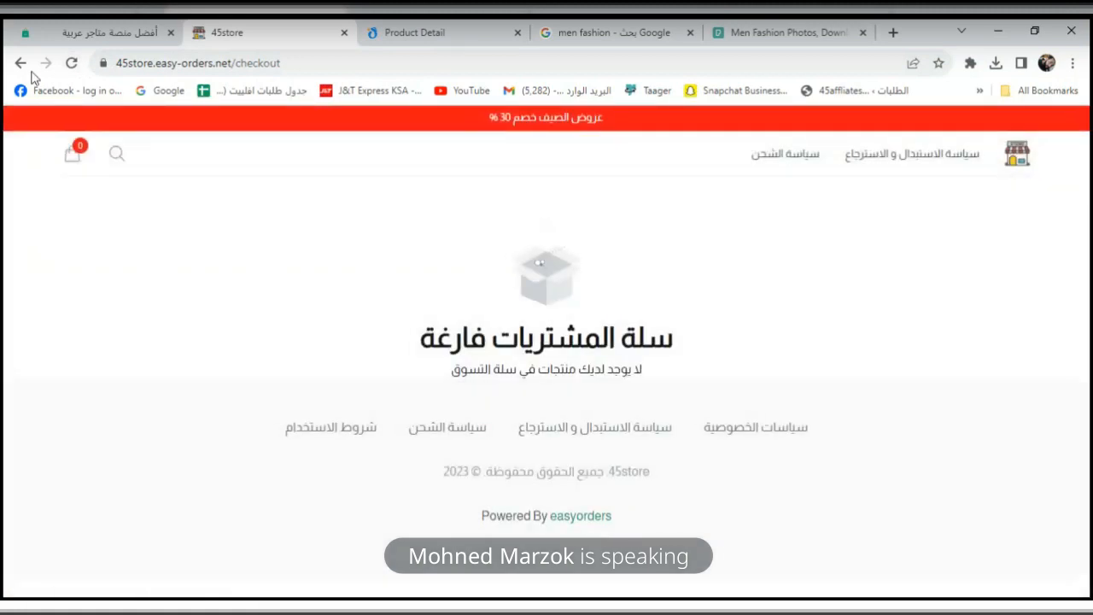
pyautogui.click(22, 65)
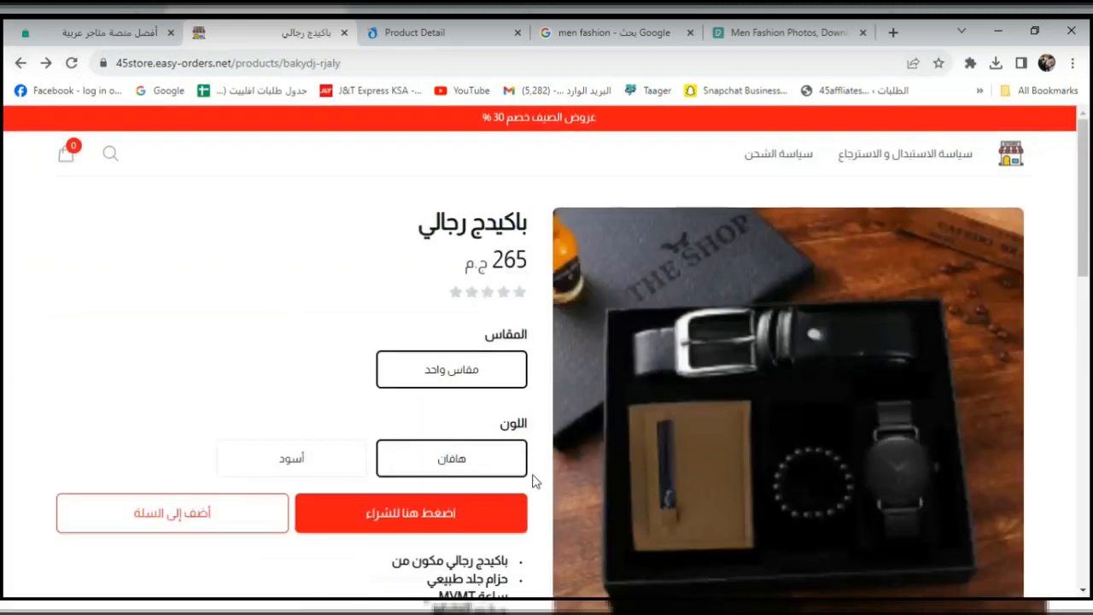
pyautogui.click(486, 519)
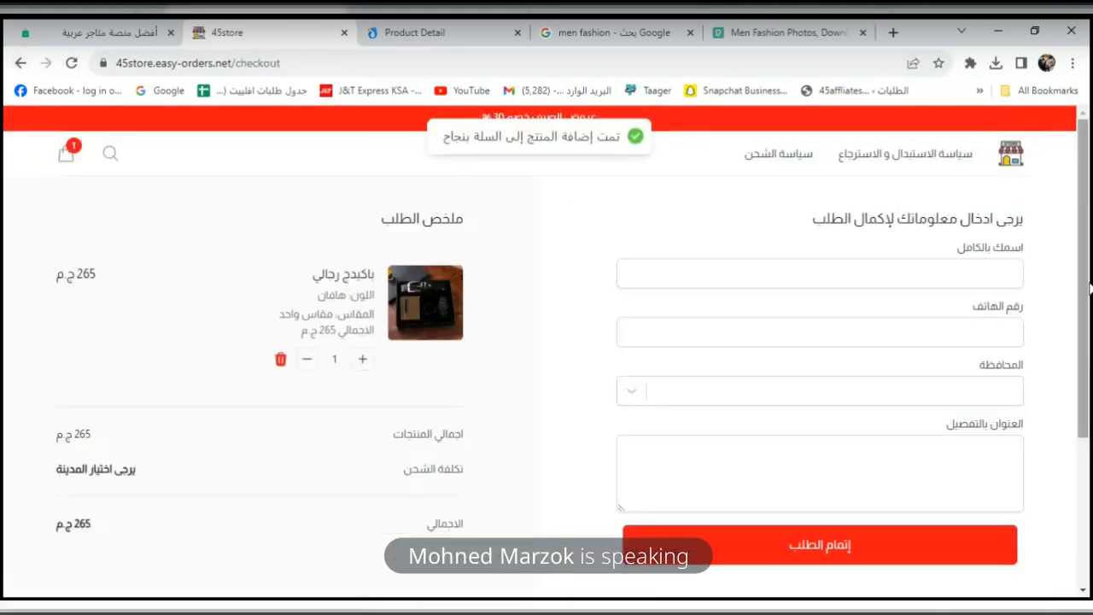
# Choose الإسكندرية as the checkout governorate, showing free shipping and a 265 ج.م total.
pyautogui.scroll(-2, 89, 299)
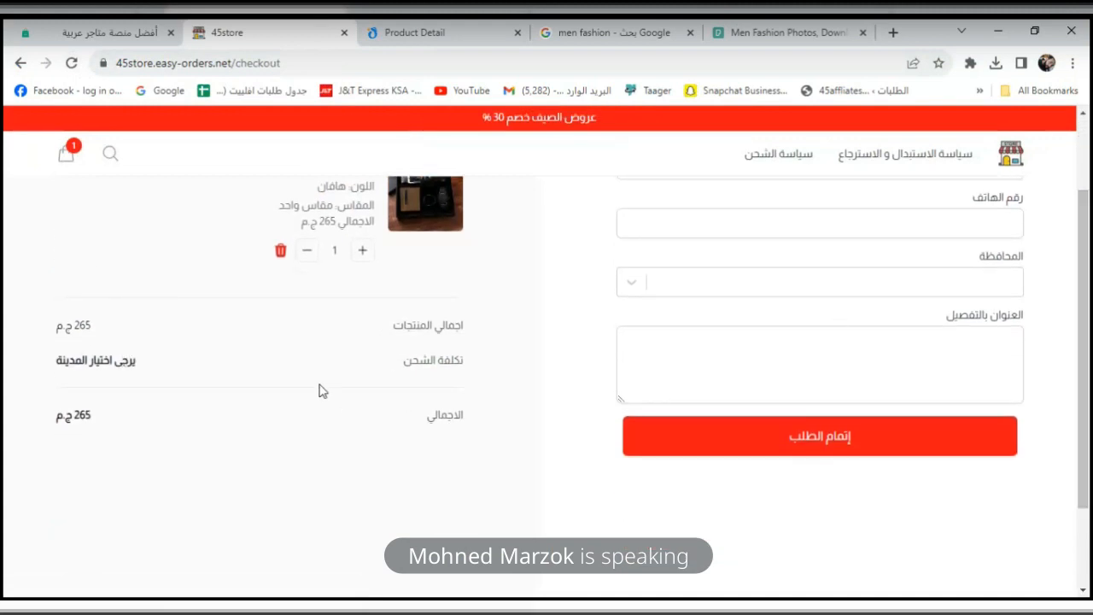
pyautogui.click(993, 288)
pyautogui.click(968, 388)
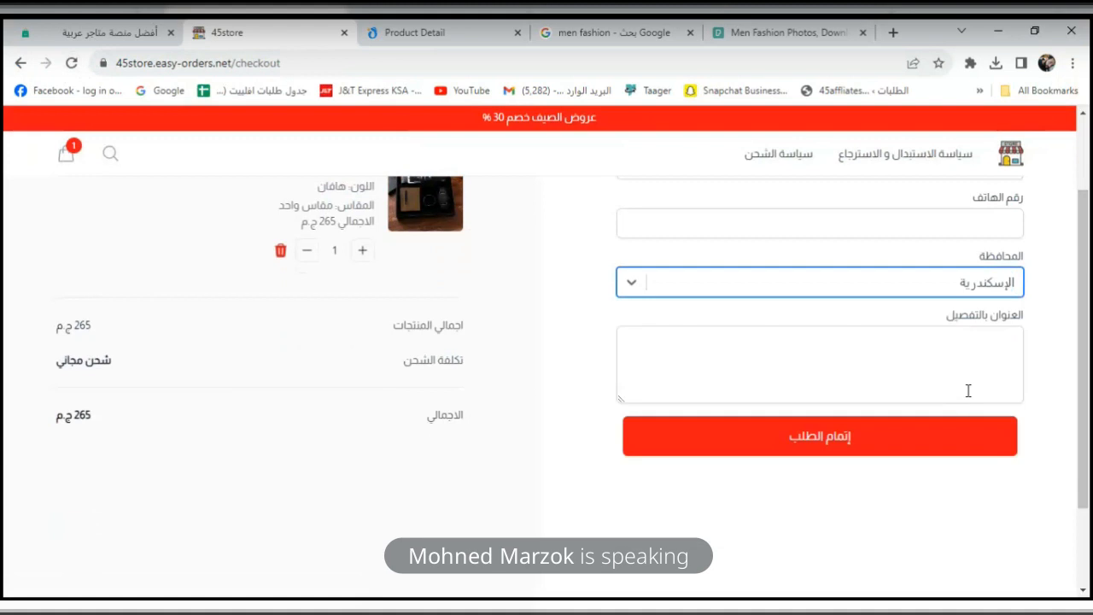
pyautogui.moveTo(101, 364); pyautogui.dragTo(72, 363)
pyautogui.click(124, 340)
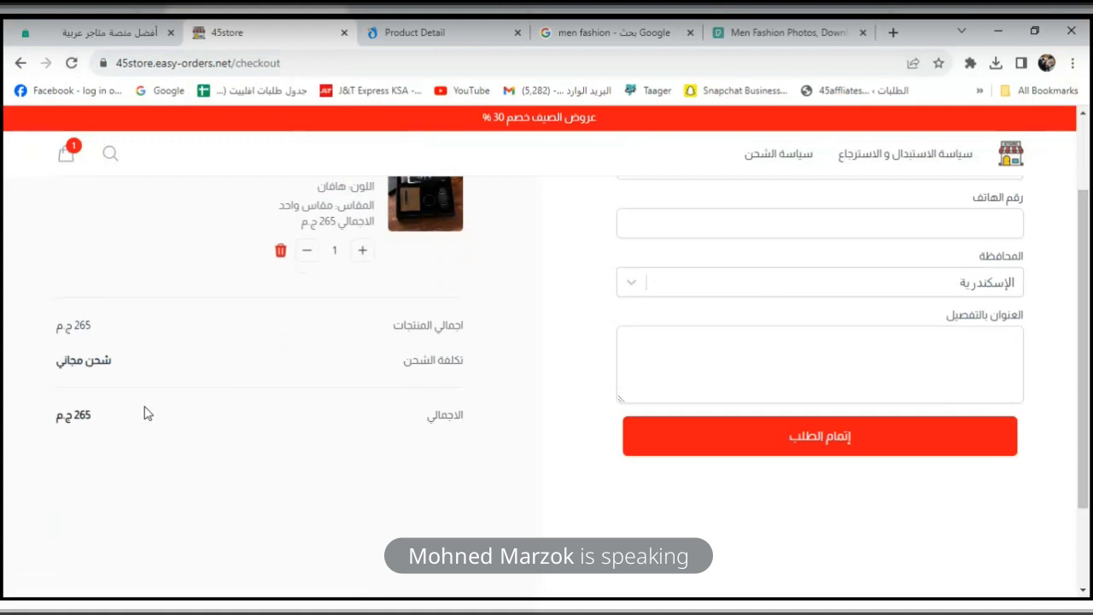
pyautogui.moveTo(1083, 261); pyautogui.dragTo(1083, 185)
pyautogui.click(1013, 158)
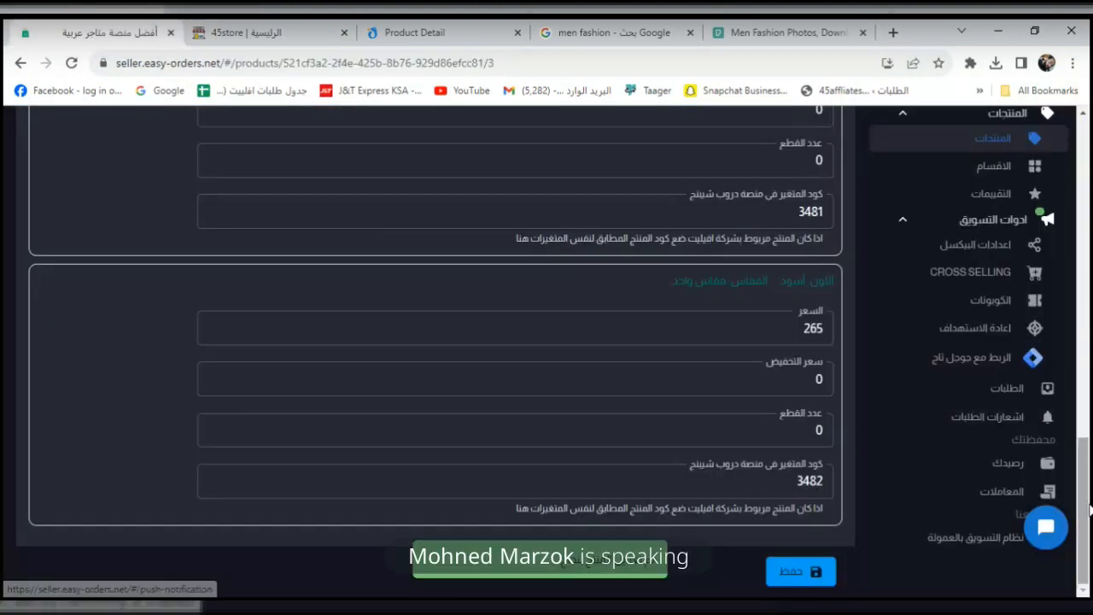
# Open اعدادات المتجر under الاعدادات in the dashboard sidebar.
pyautogui.moveTo(1086, 533)
pyautogui.mouseDown()
pyautogui.moveTo(1089, 208)
pyautogui.moveTo(1089, 538)
pyautogui.mouseUp()
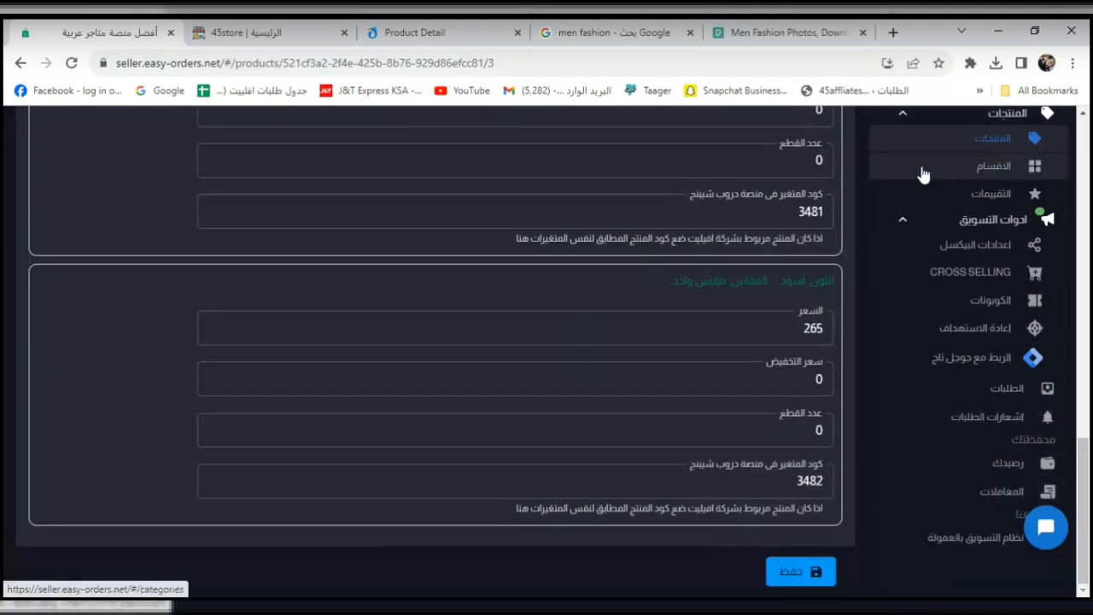
pyautogui.click(902, 220)
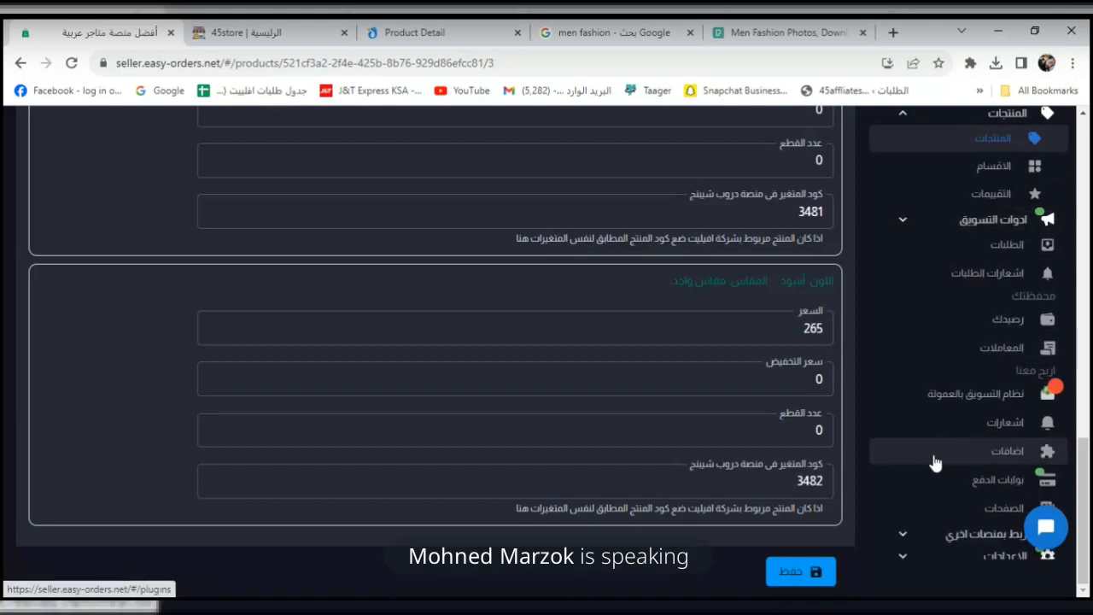
pyautogui.click(905, 114)
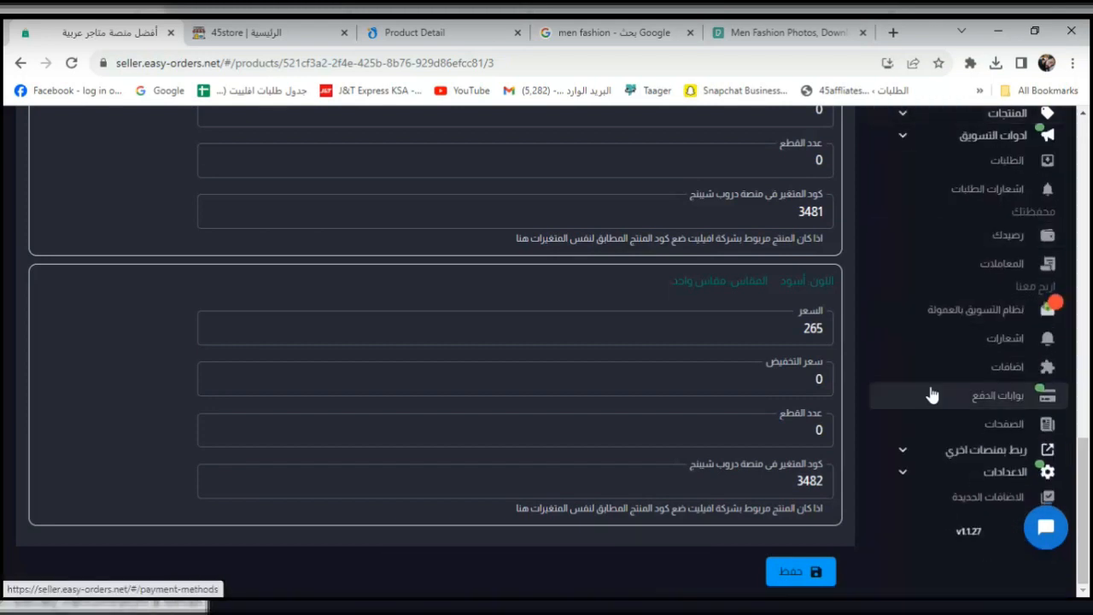
pyautogui.click(916, 461)
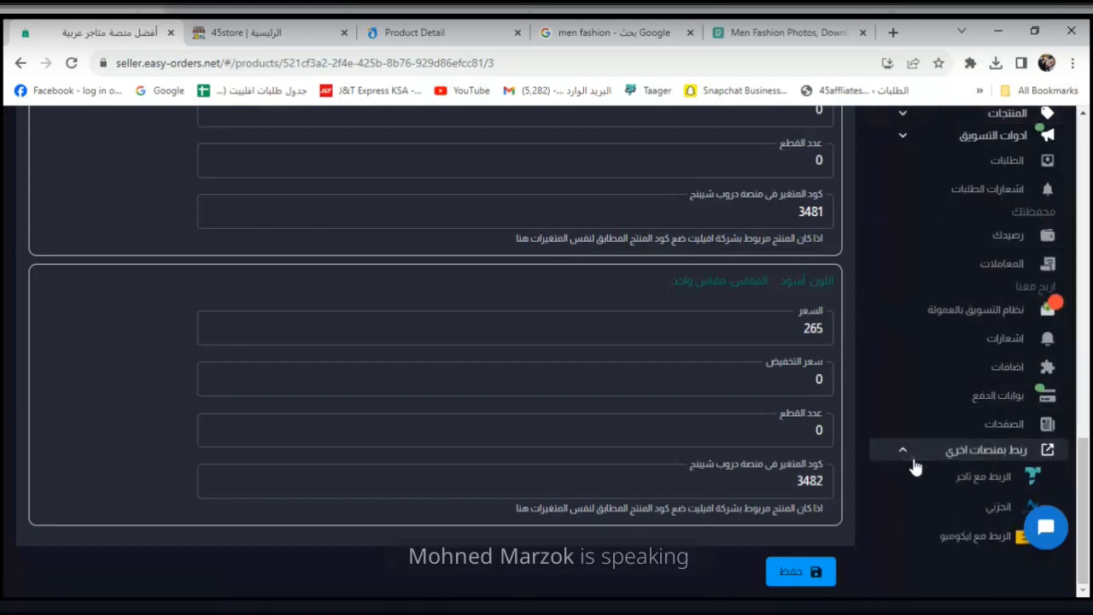
pyautogui.click(914, 480)
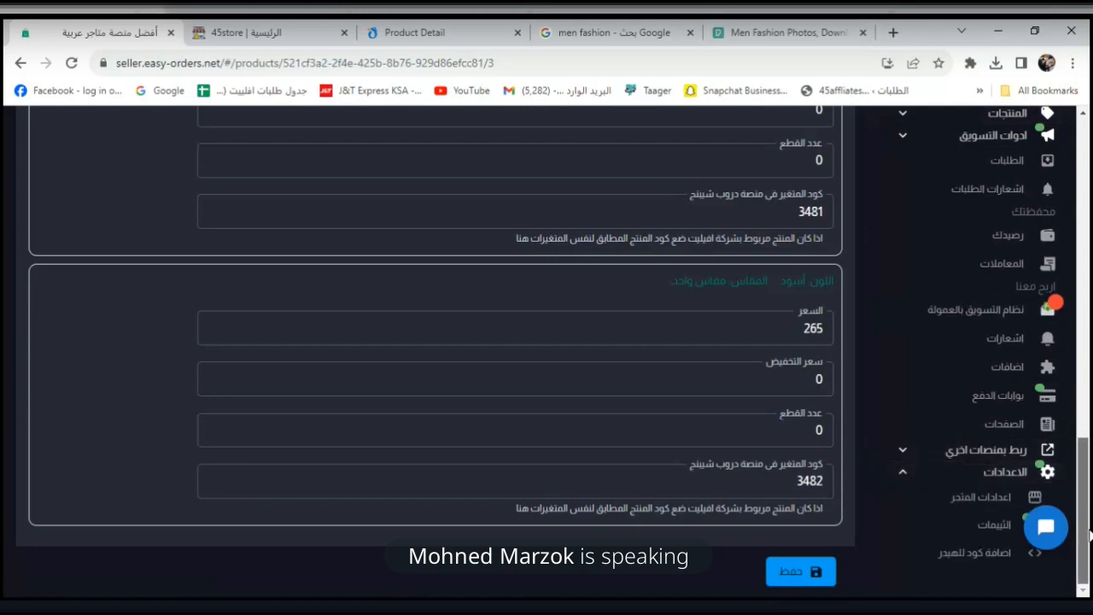
pyautogui.click(989, 500)
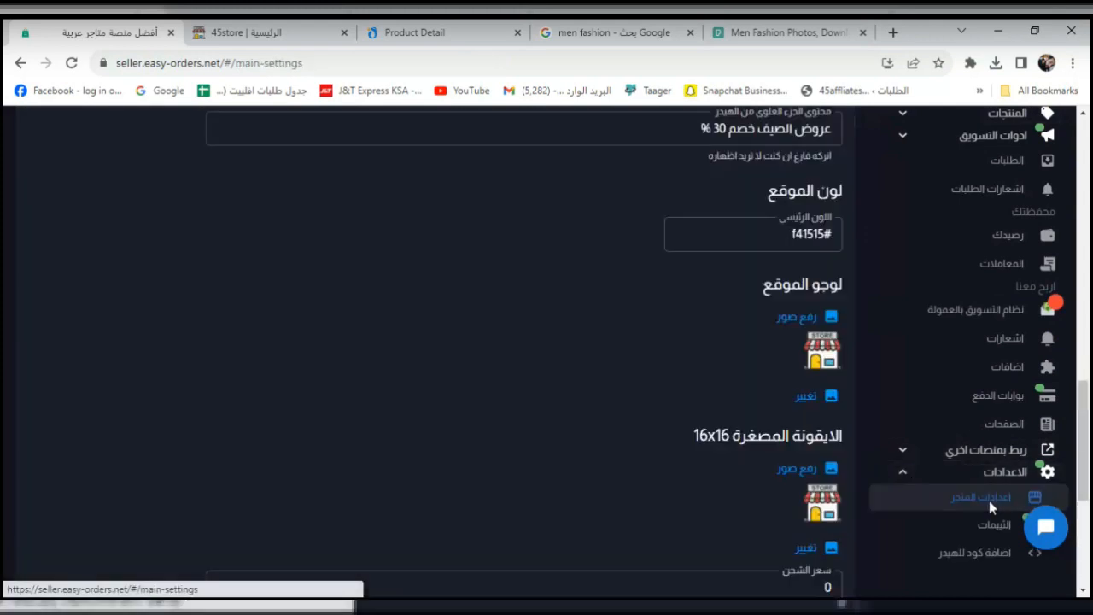
# Upload the 45 image as both site logo and favicon, and save the store settings.
pyautogui.click(802, 317)
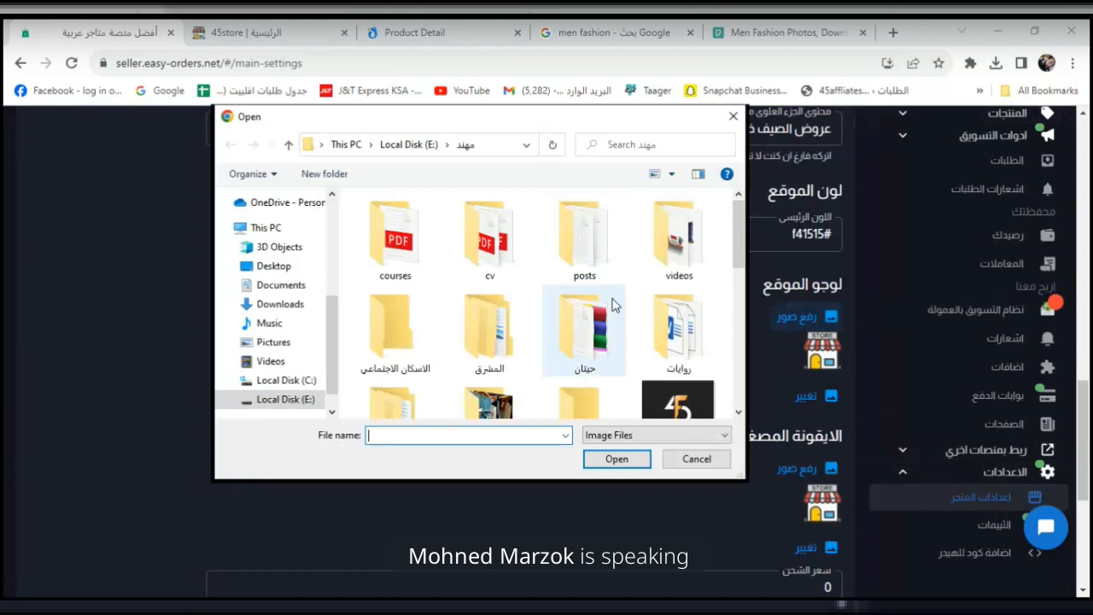
pyautogui.click(705, 398)
pyautogui.click(628, 457)
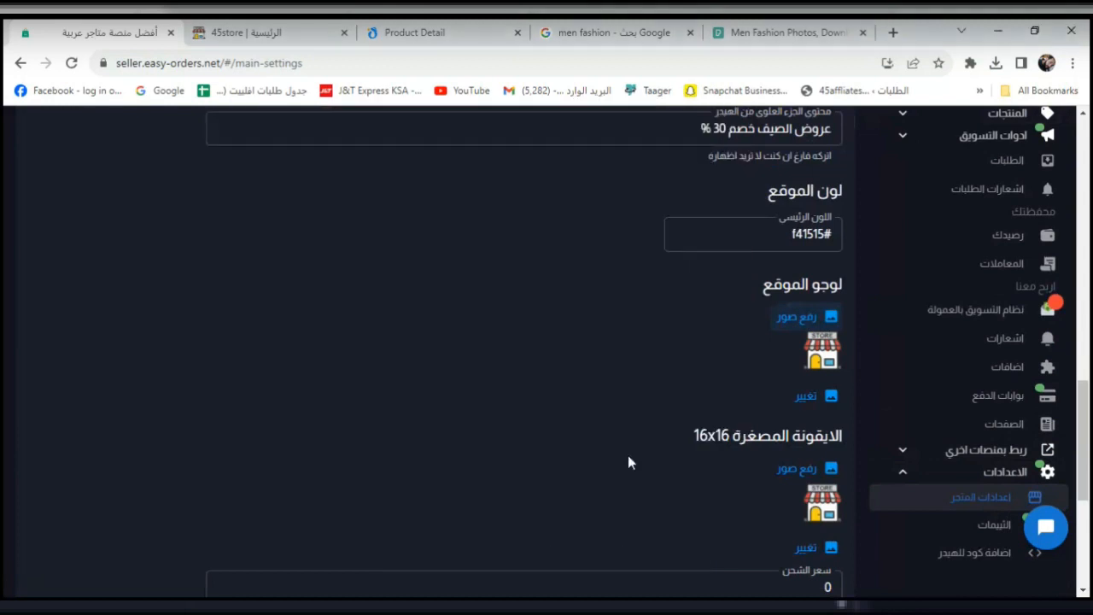
pyautogui.click(789, 467)
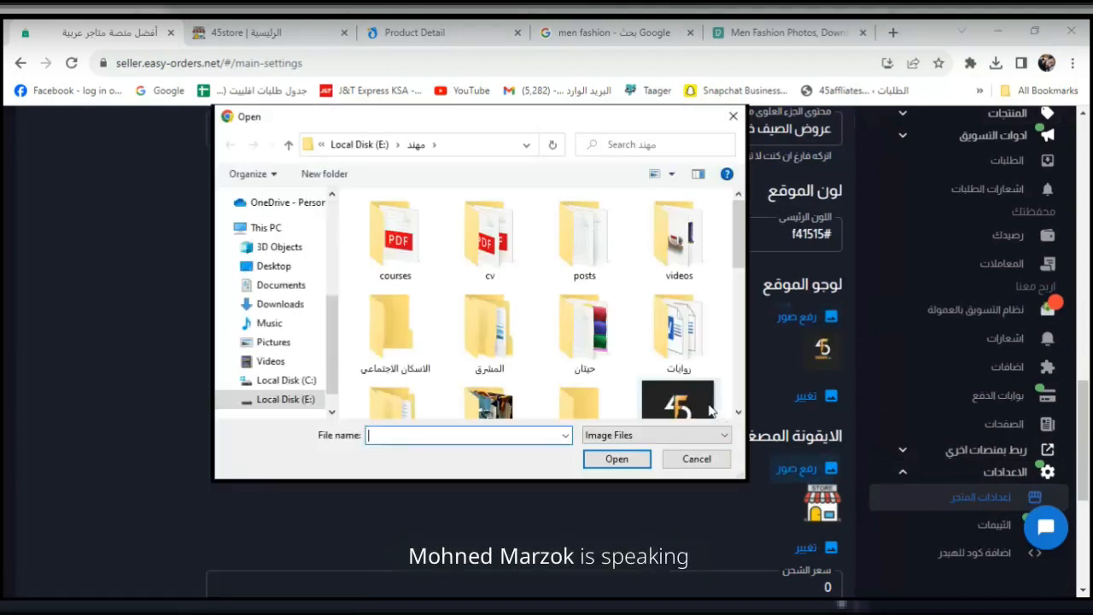
pyautogui.click(678, 337)
pyautogui.click(636, 462)
pyautogui.scroll(-4, 858, 279)
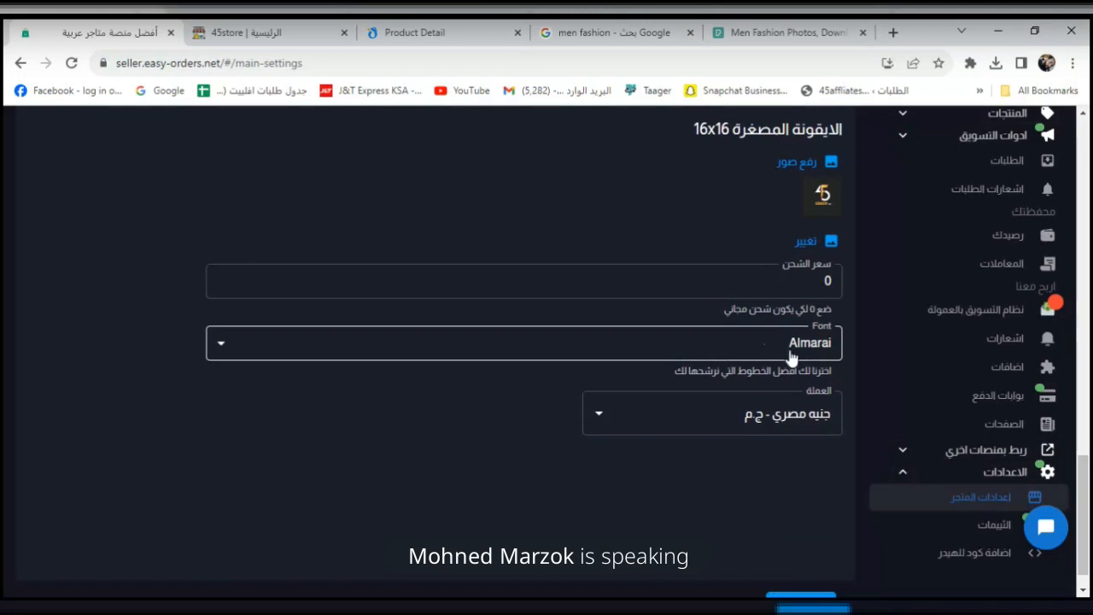
pyautogui.moveTo(1087, 474); pyautogui.dragTo(1087, 496)
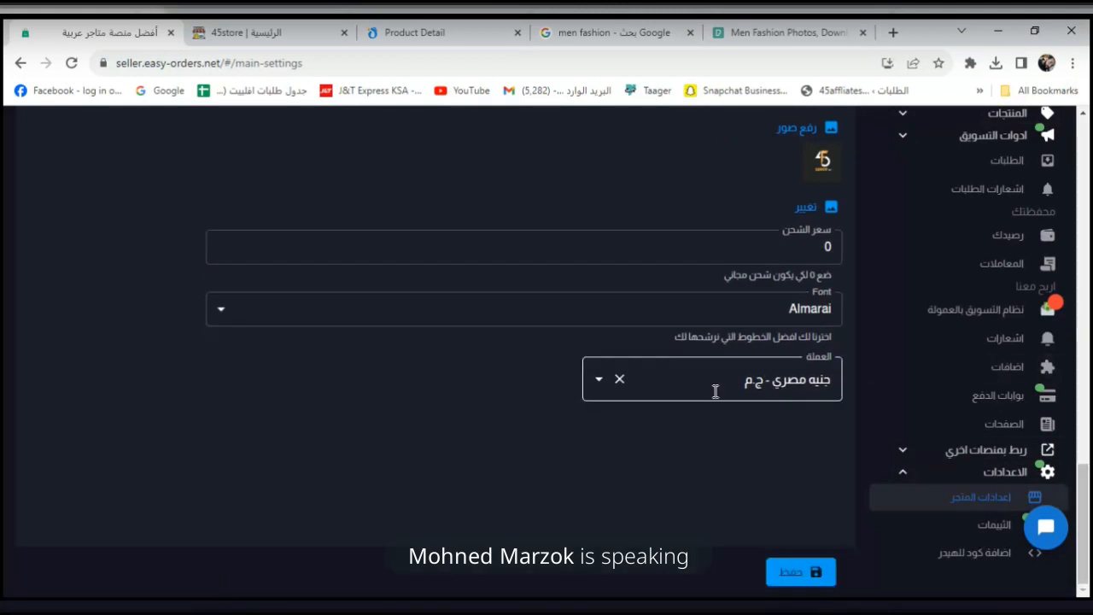
pyautogui.click(788, 380)
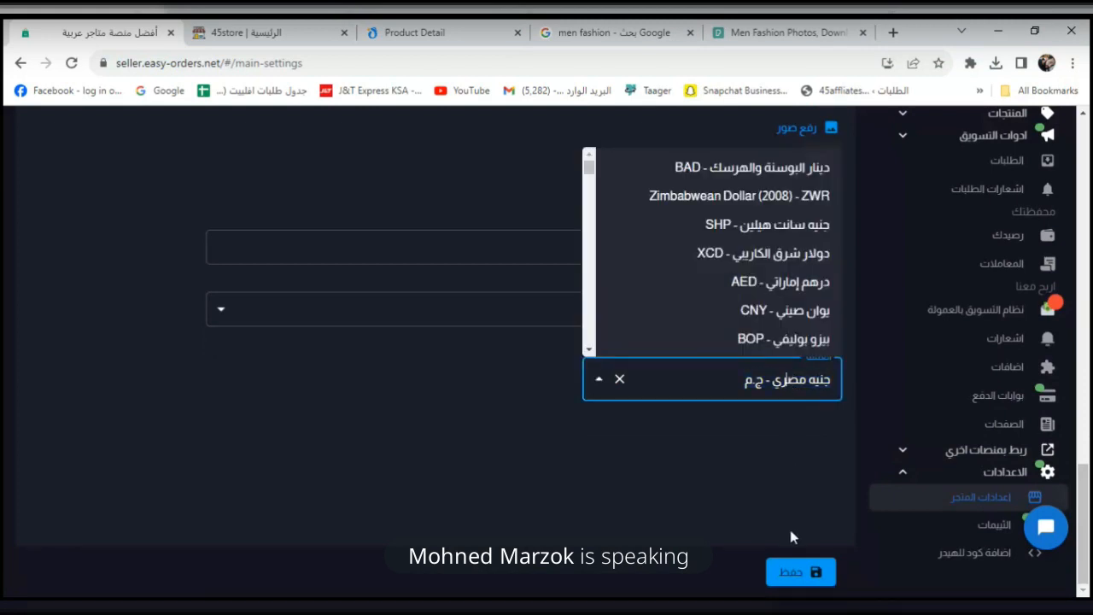
pyautogui.click(789, 572)
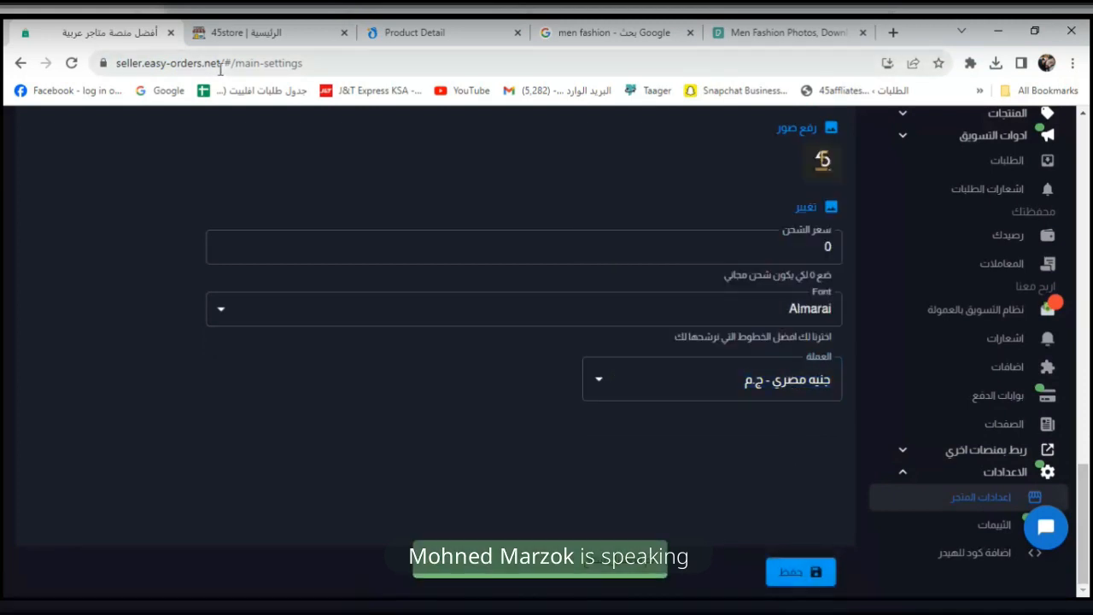
# Reload the storefront to show the new 45store logo and remove the gift set from the cart.
pyautogui.click(224, 26)
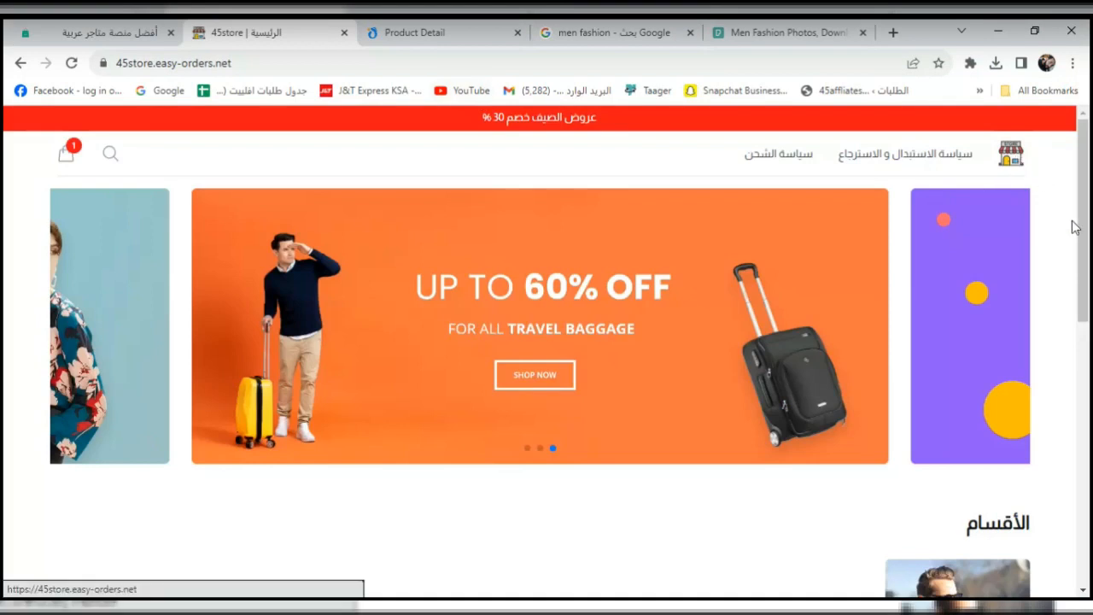
pyautogui.click(72, 63)
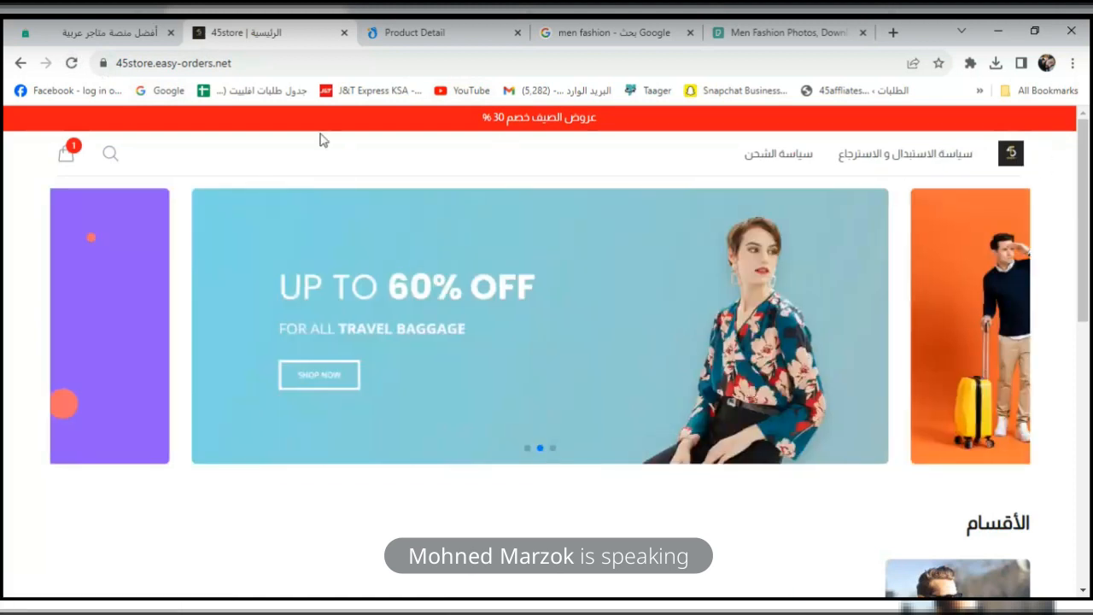
pyautogui.click(61, 156)
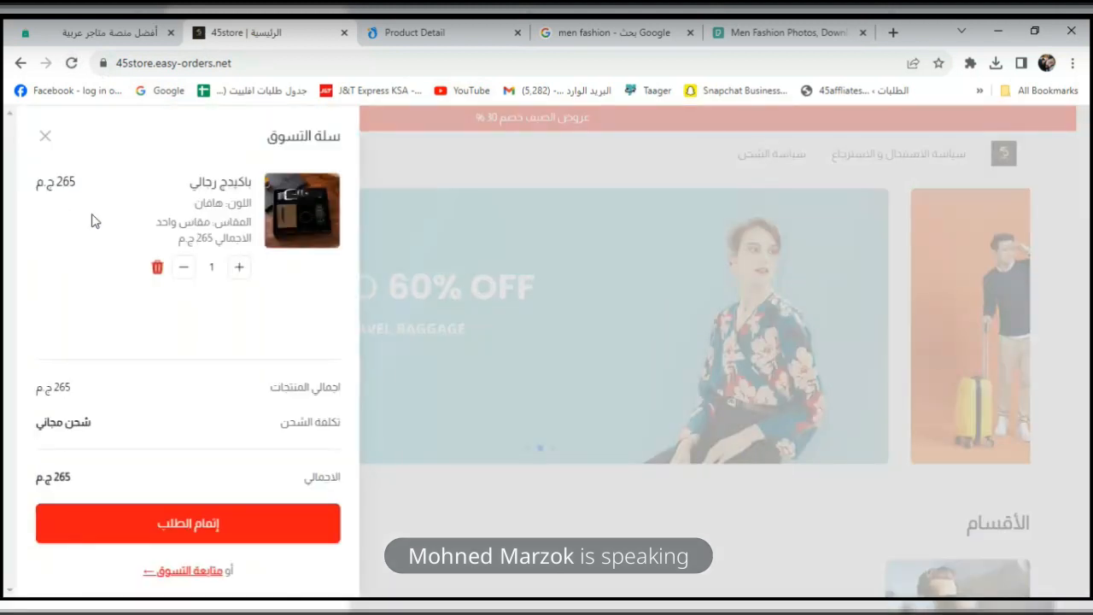
pyautogui.click(157, 266)
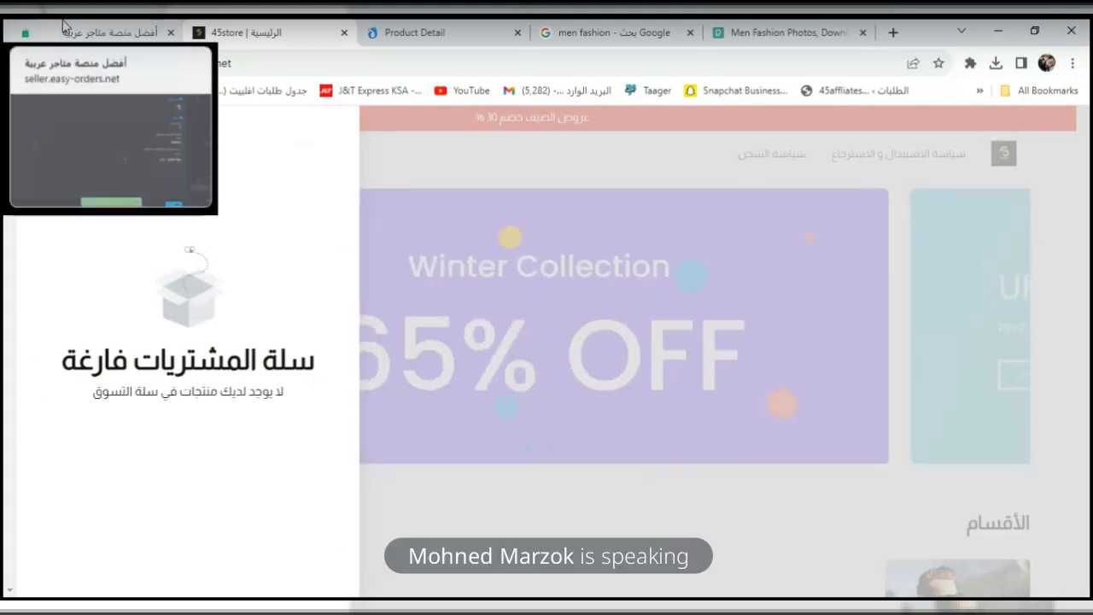
pyautogui.click(1089, 210)
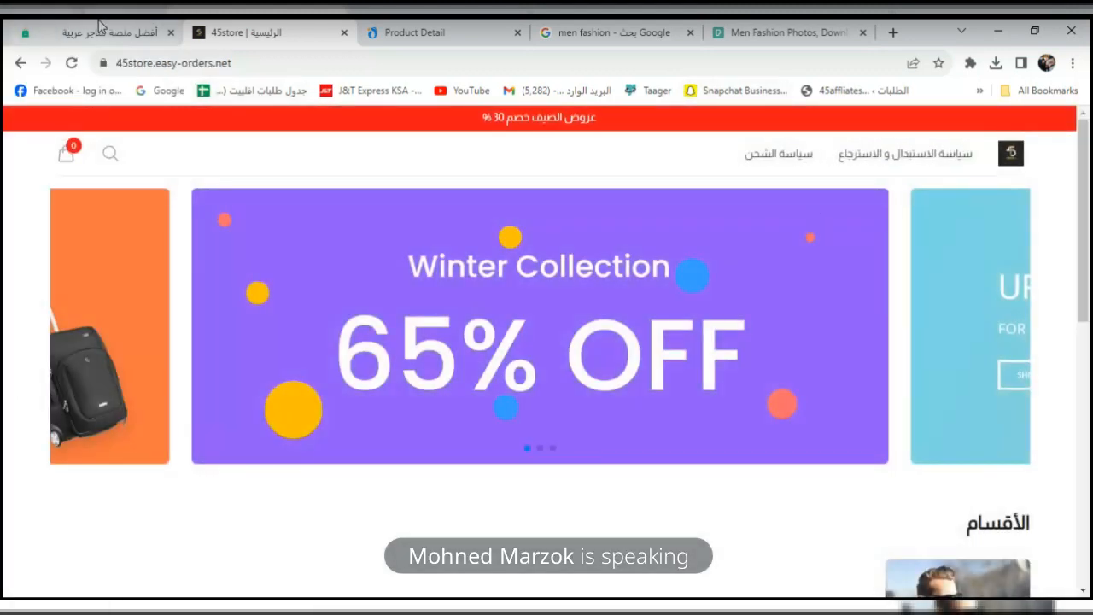
pyautogui.click(98, 25)
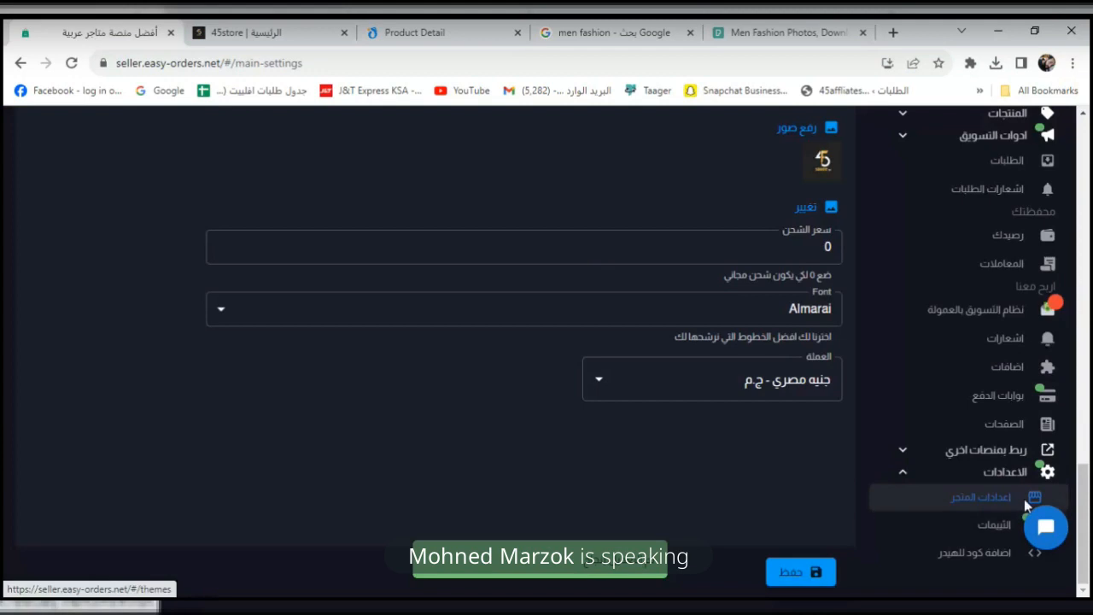
# Scroll the settings sidebar and open the تعديل الصفحة الرئيسية homepage builder.
pyautogui.moveTo(1088, 506); pyautogui.dragTo(1089, 141)
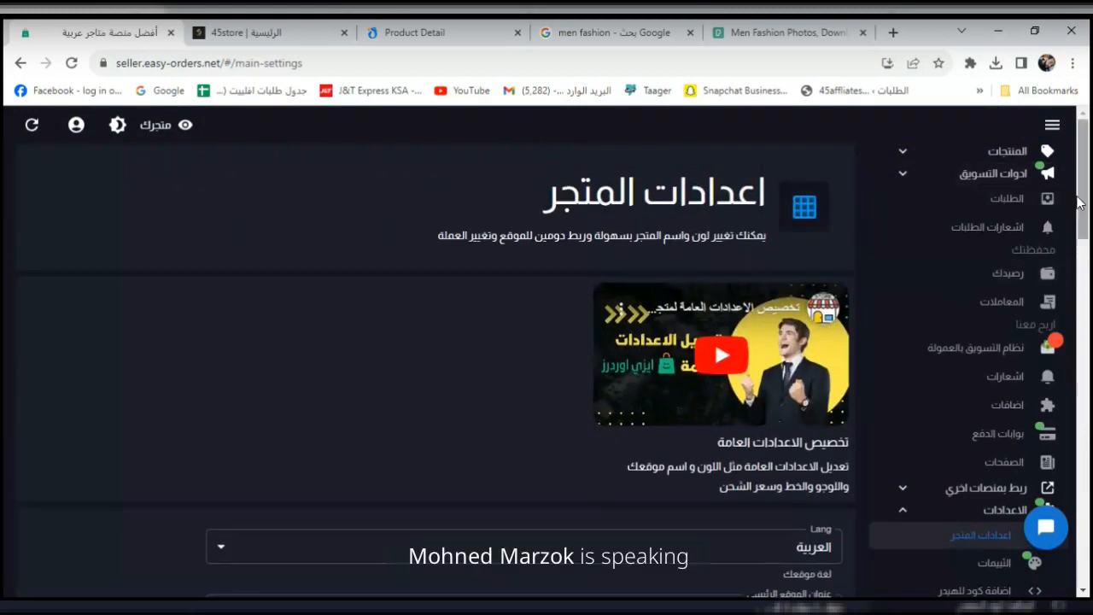
pyautogui.moveTo(1084, 193); pyautogui.dragTo(1066, 413)
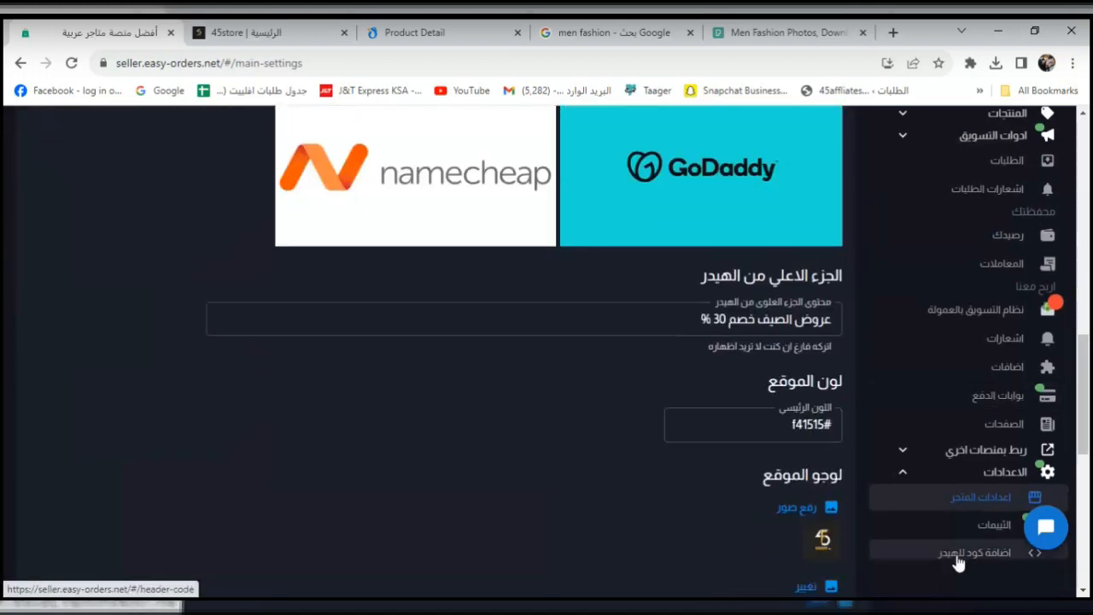
pyautogui.scroll(-3, 1050, 512)
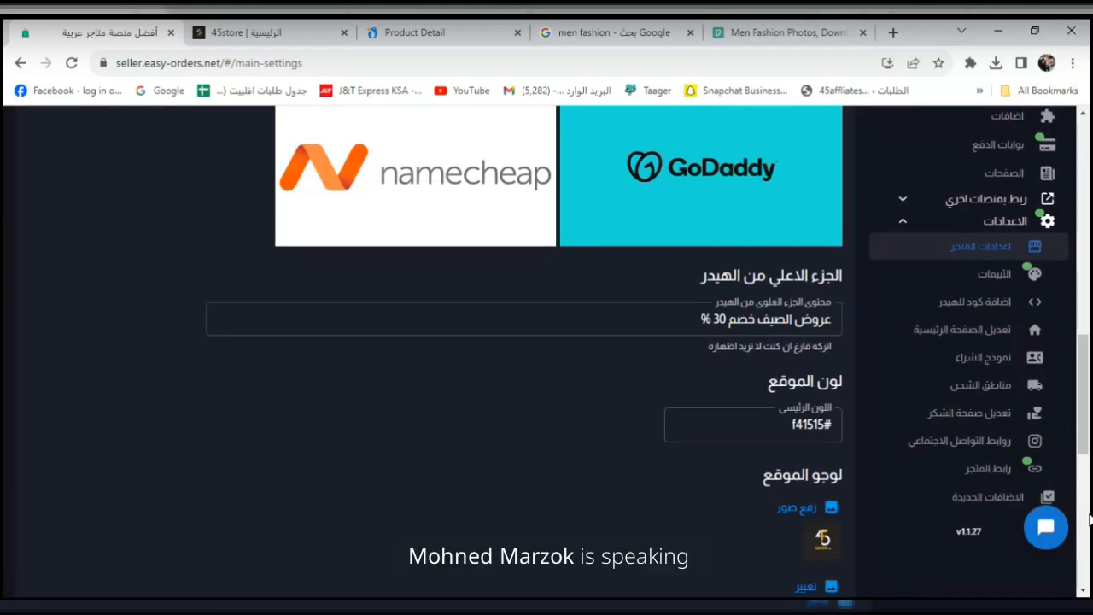
pyautogui.click(925, 333)
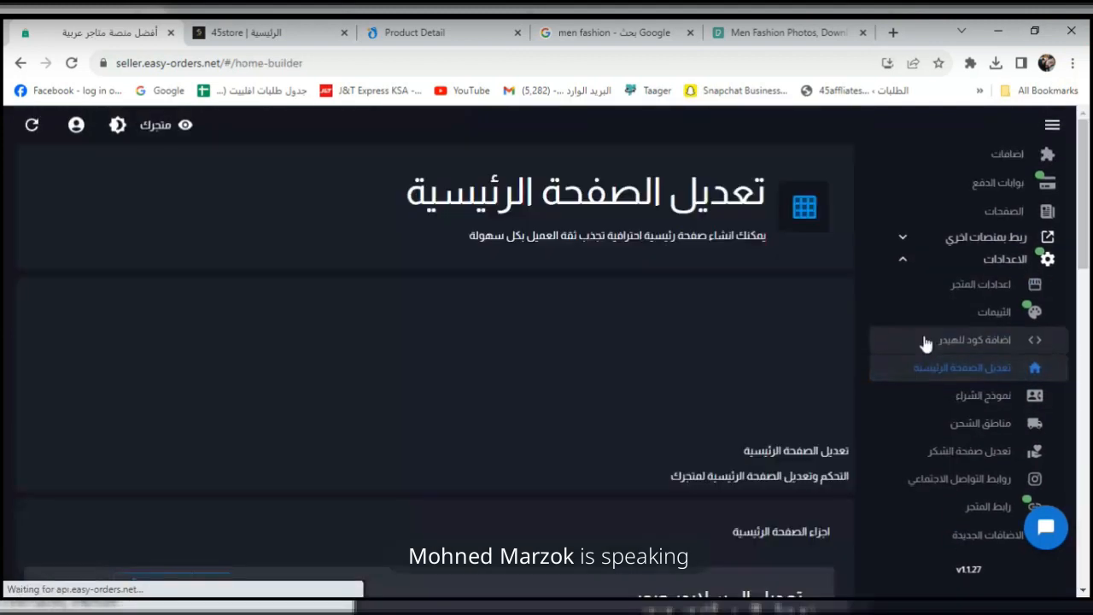
# Follow the storefront's first slider banner, which leads to a missing (404) product page.
pyautogui.moveTo(1086, 190); pyautogui.dragTo(1085, 260)
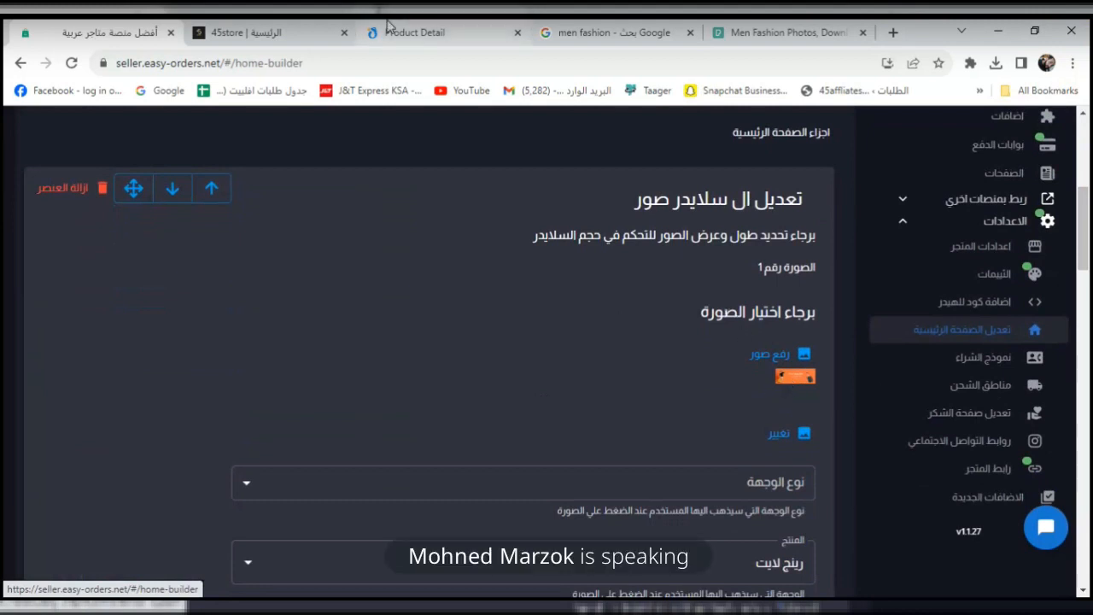
pyautogui.click(273, 32)
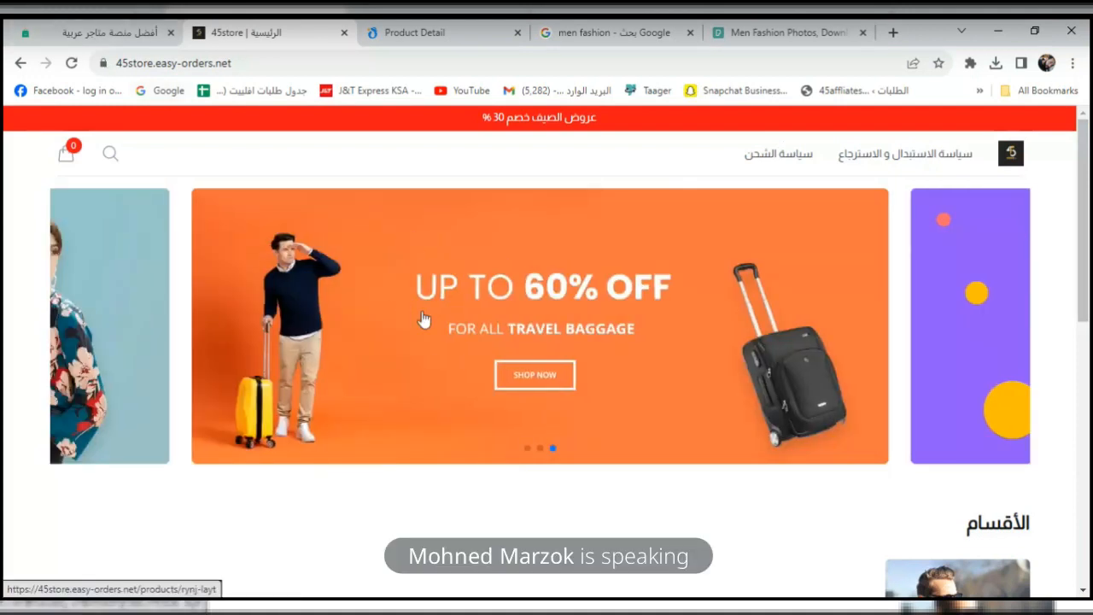
pyautogui.click(482, 299)
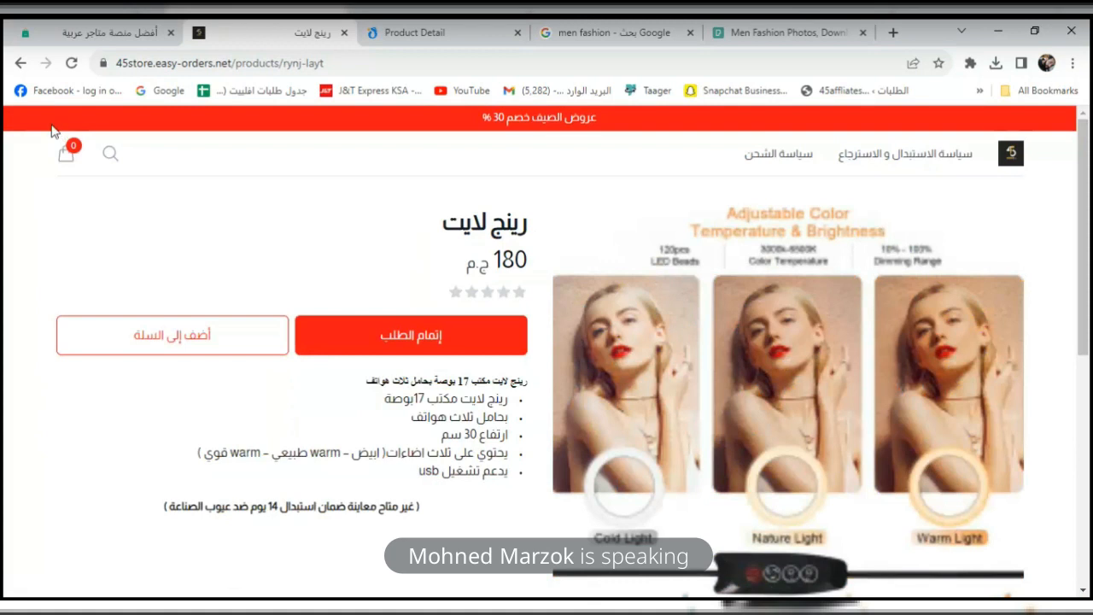
pyautogui.click(22, 63)
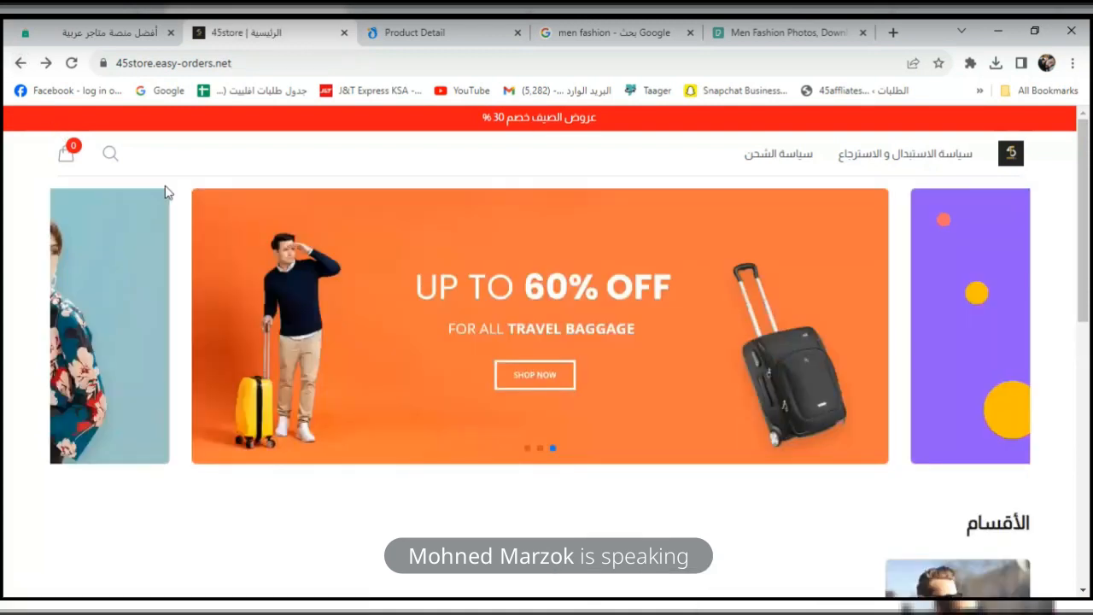
pyautogui.click(139, 243)
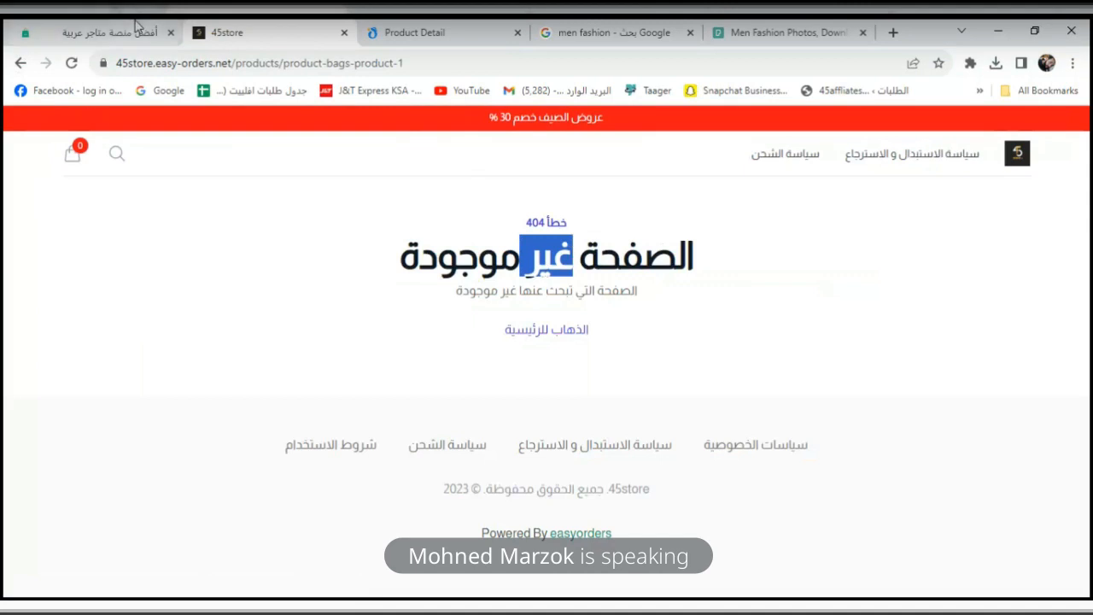
pyautogui.click(21, 62)
# Start a new image upload for the first slider in the home-page builder, then cancel it.
pyautogui.click(93, 32)
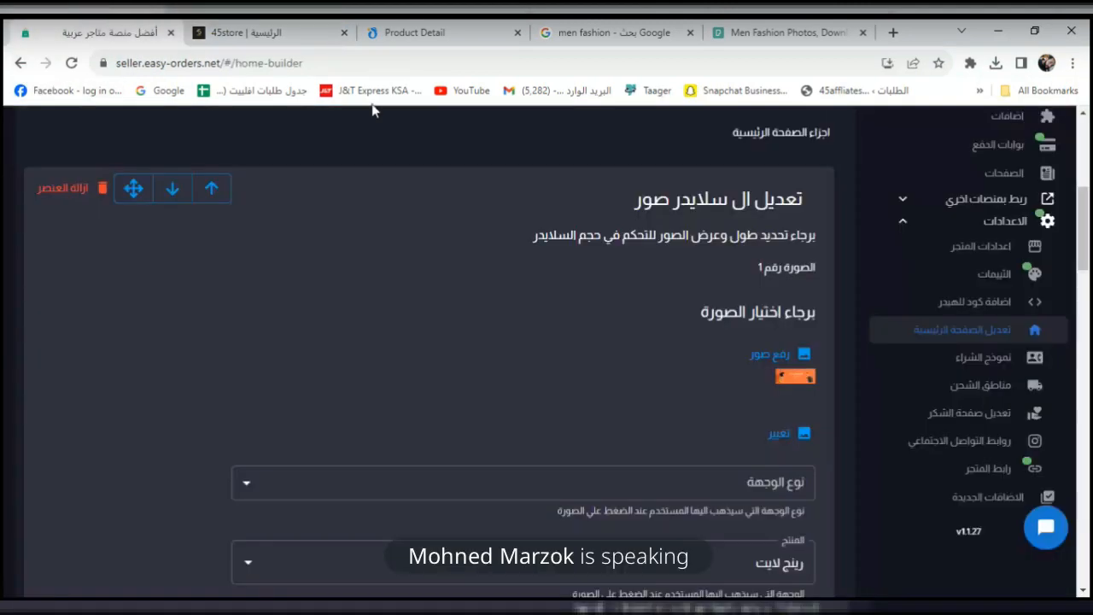
pyautogui.scroll(-1, 1089, 260)
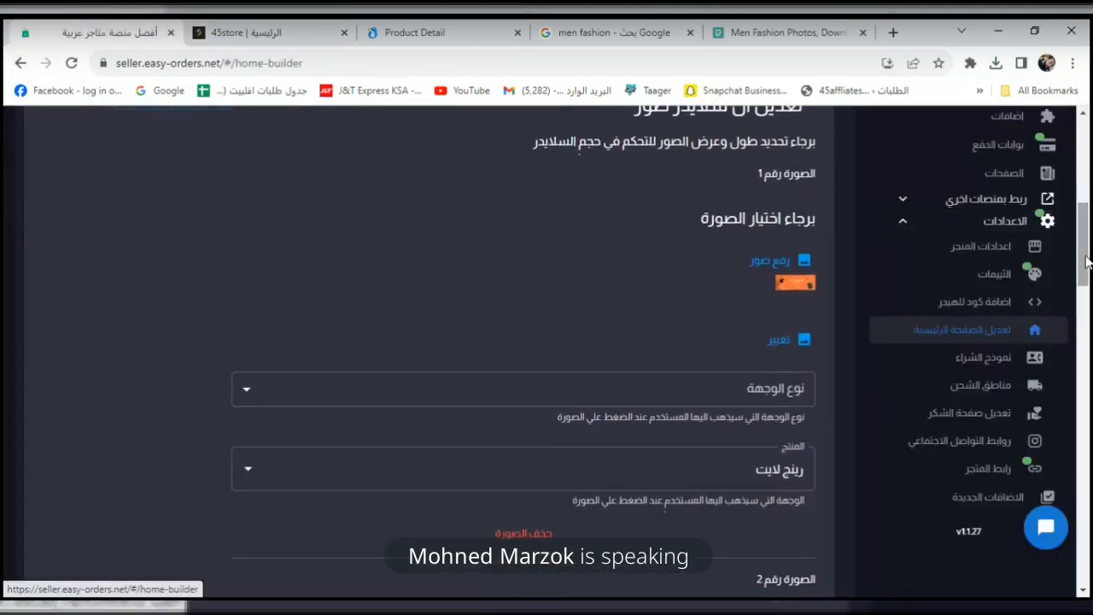
pyautogui.click(791, 269)
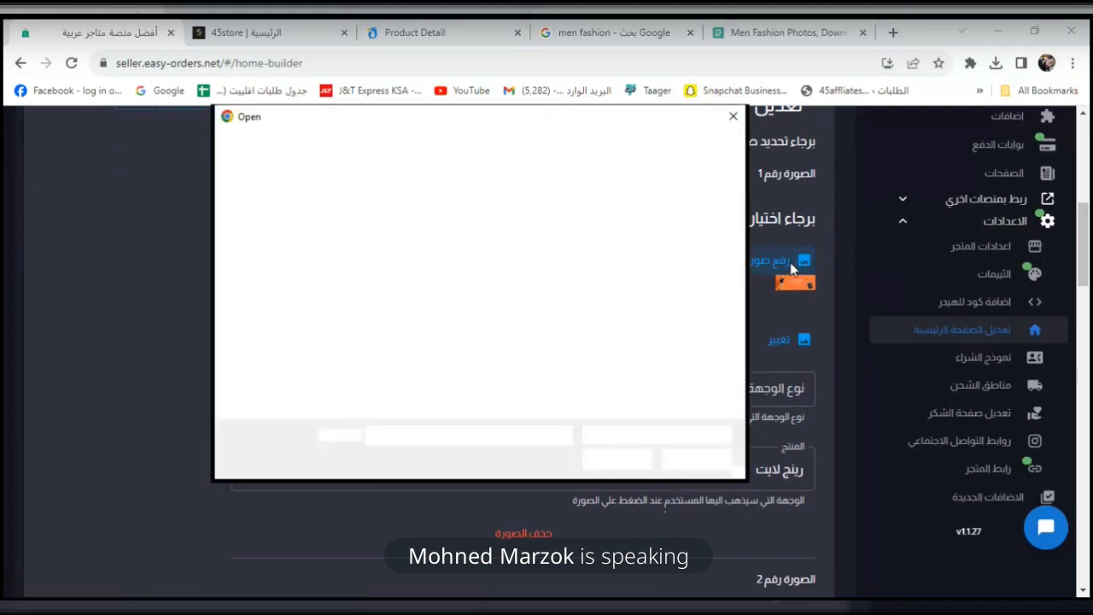
pyautogui.click(733, 116)
pyautogui.click(602, 34)
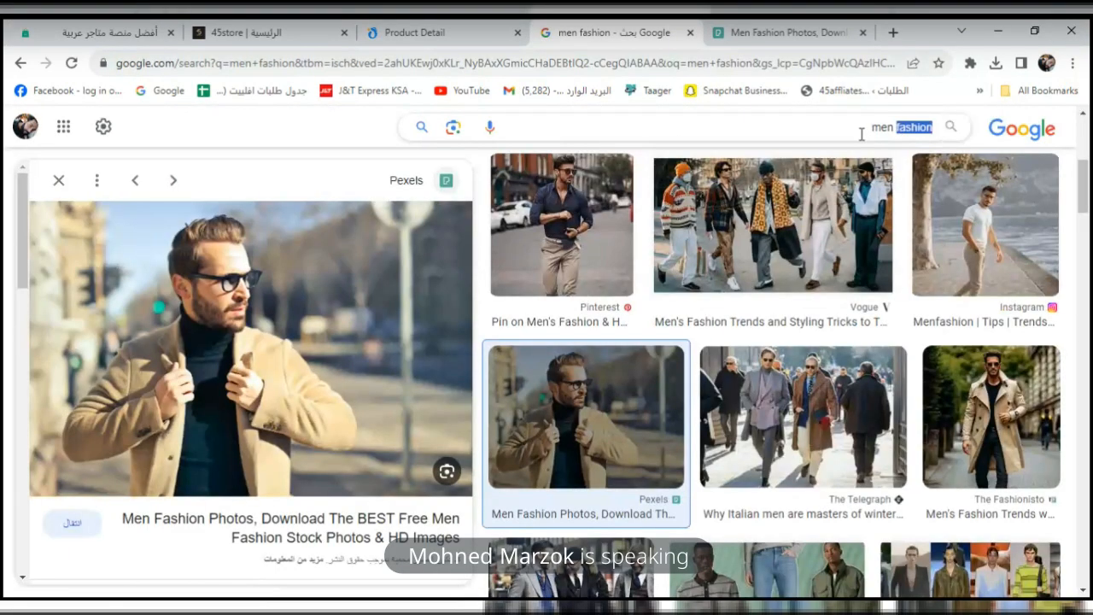
# Search Google Images for 'watch banner'.
pyautogui.click(862, 134)
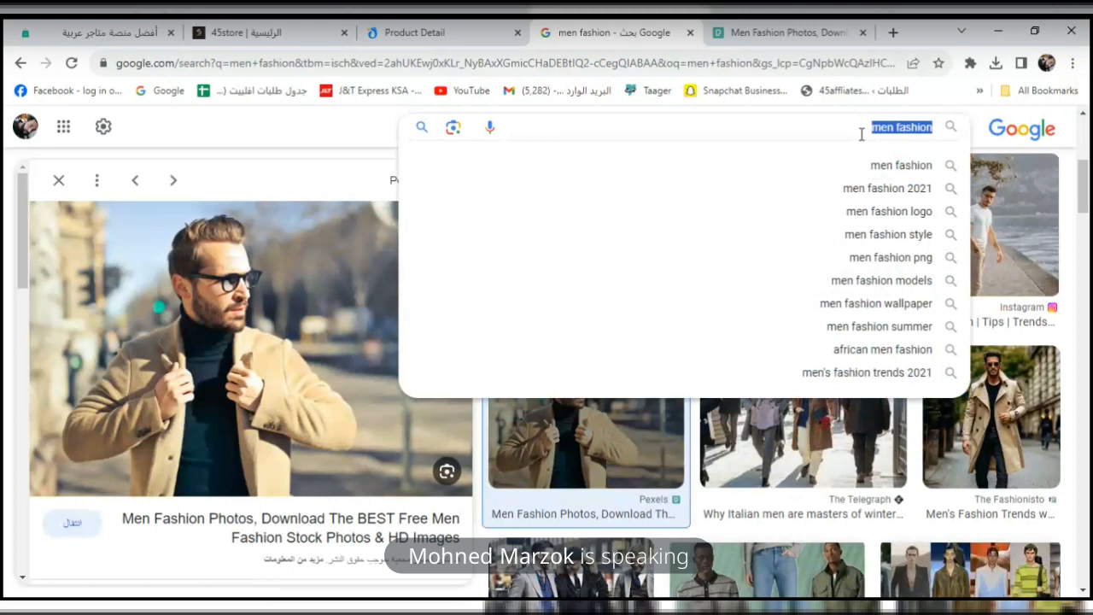
pyautogui.write('watch')
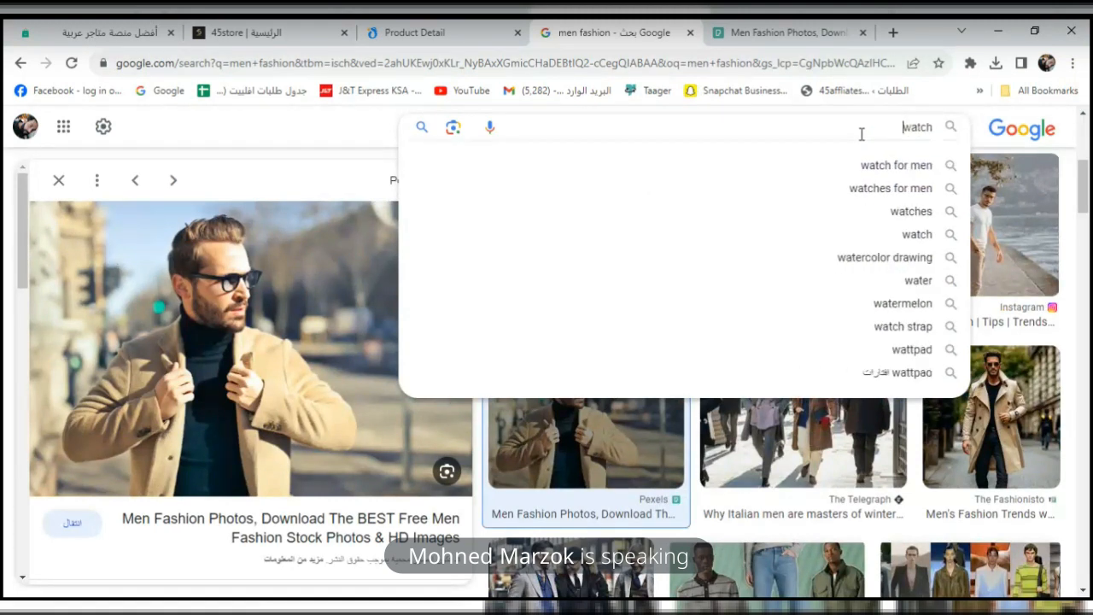
pyautogui.write(' banner')
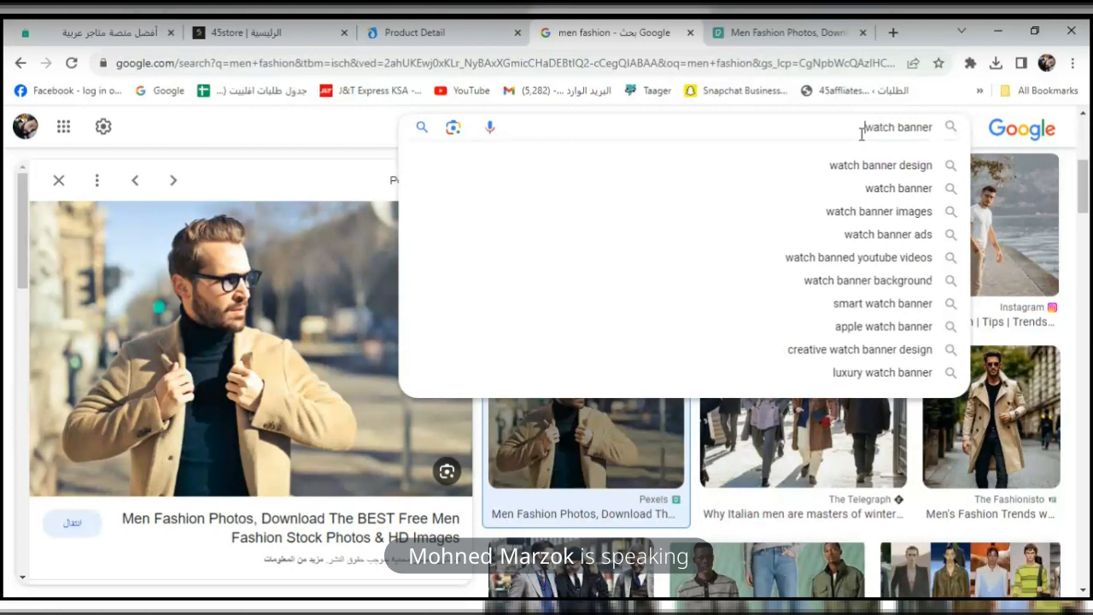
pyautogui.press('Return')
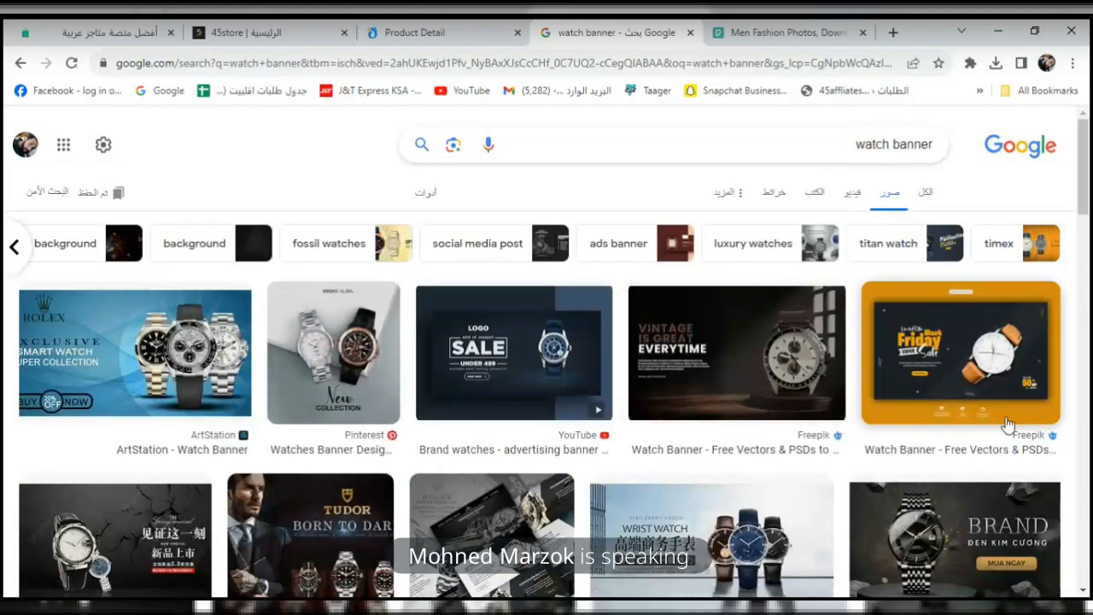
# Save the Discover luxury watch banner to Downloads as images.jpeg.
pyautogui.moveTo(1087, 177); pyautogui.dragTo(1087, 413)
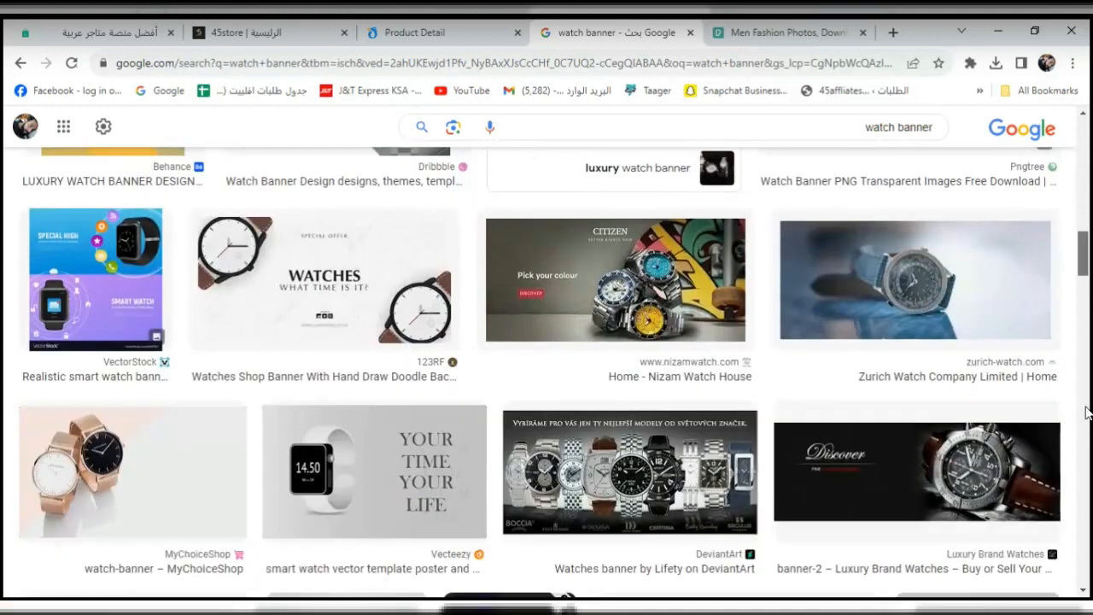
pyautogui.click(858, 472)
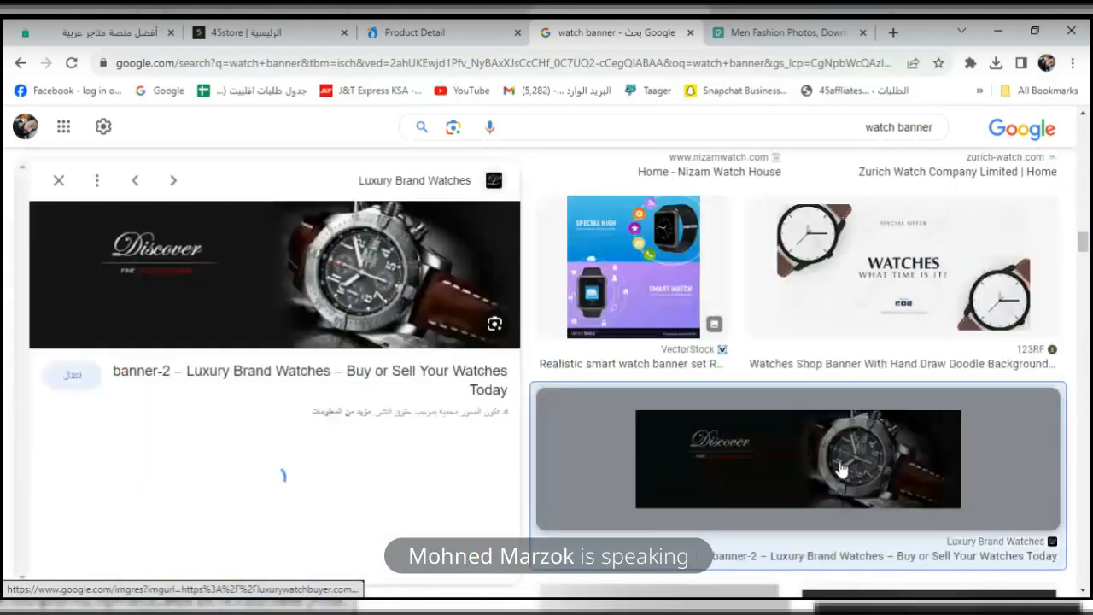
pyautogui.rightClick(273, 271)
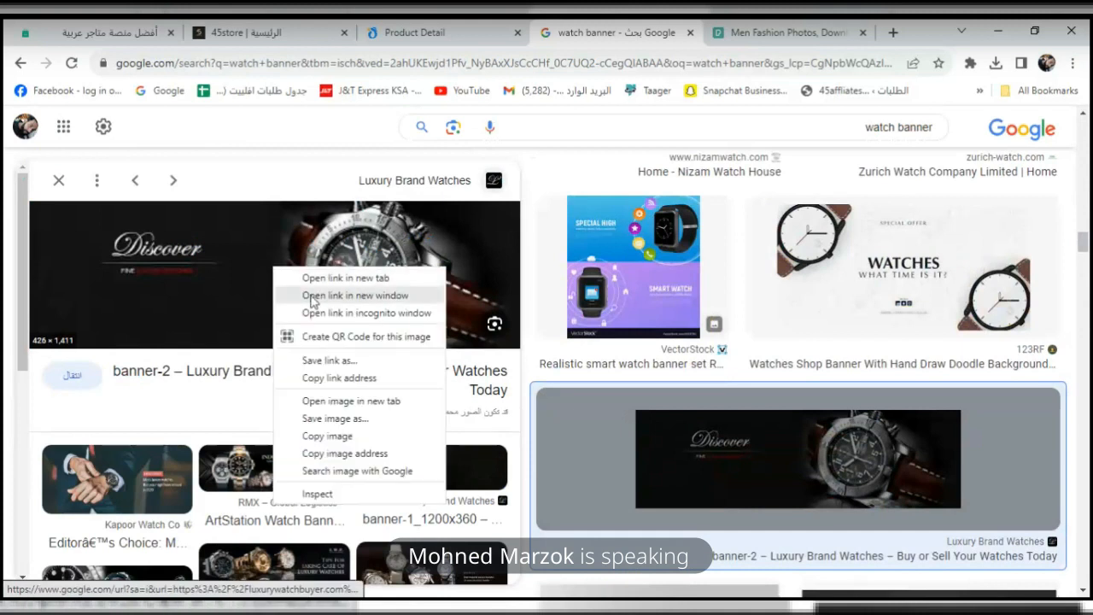
pyautogui.click(367, 420)
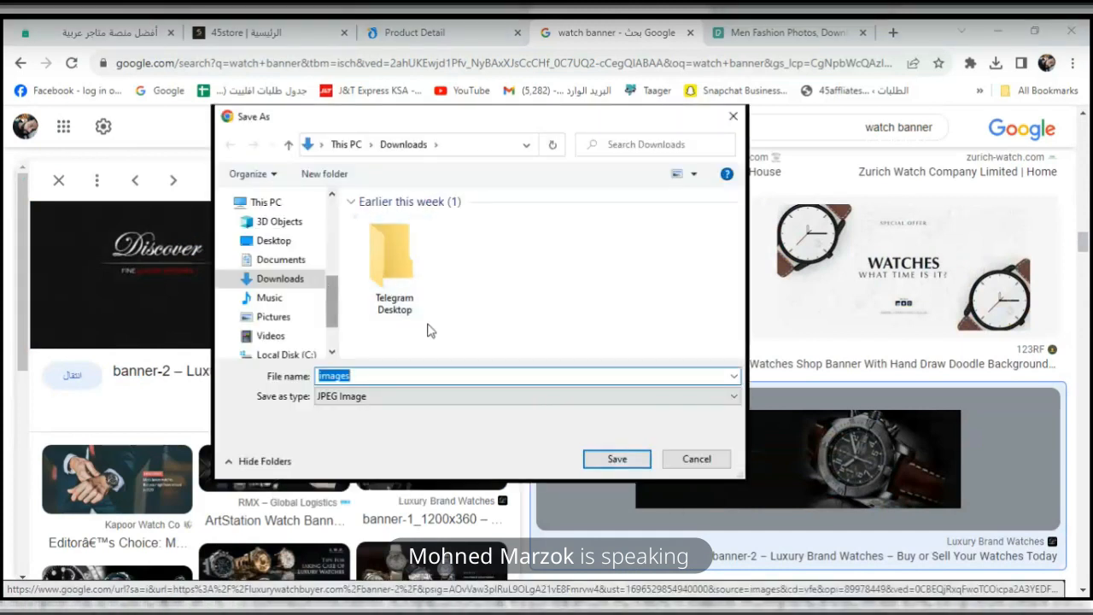
pyautogui.click(630, 451)
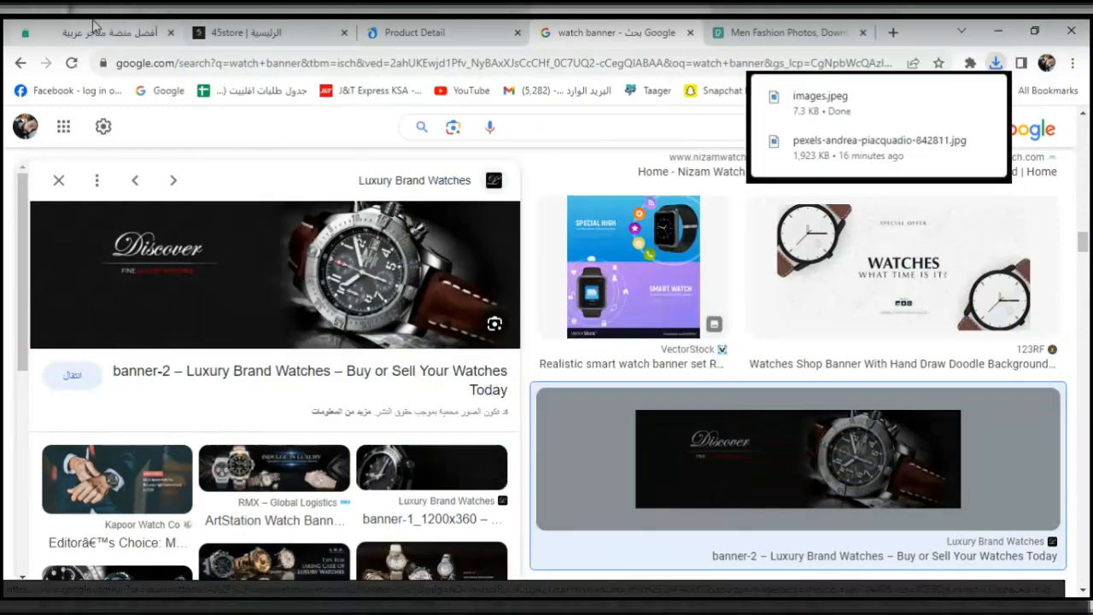
pyautogui.click(225, 28)
# Upload the downloaded watch banner from the Downloads folder as slider image 1.
pyautogui.click(59, 35)
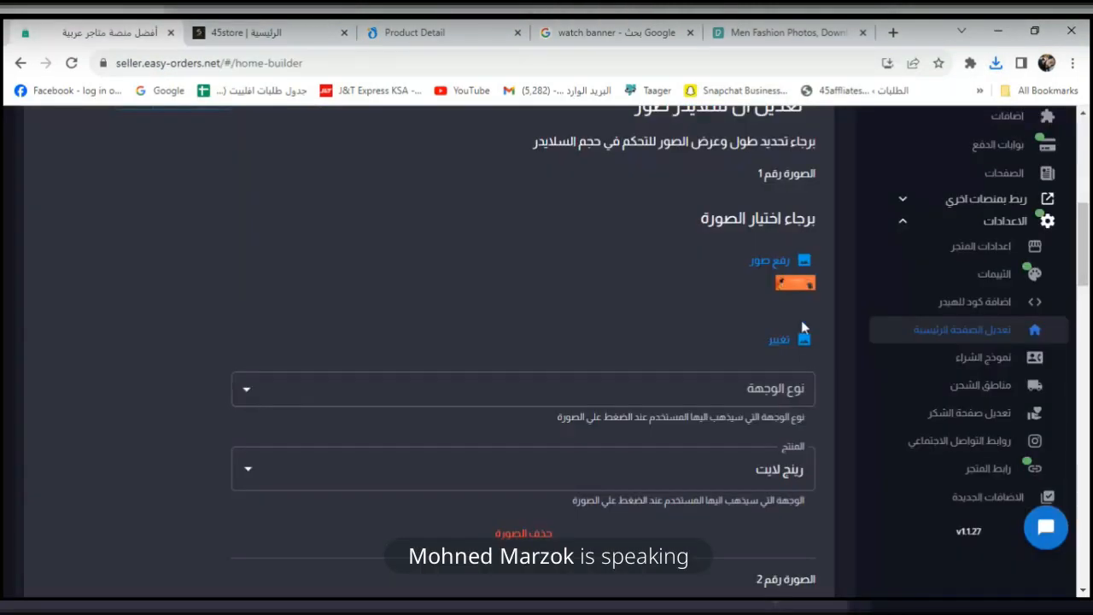
pyautogui.click(774, 264)
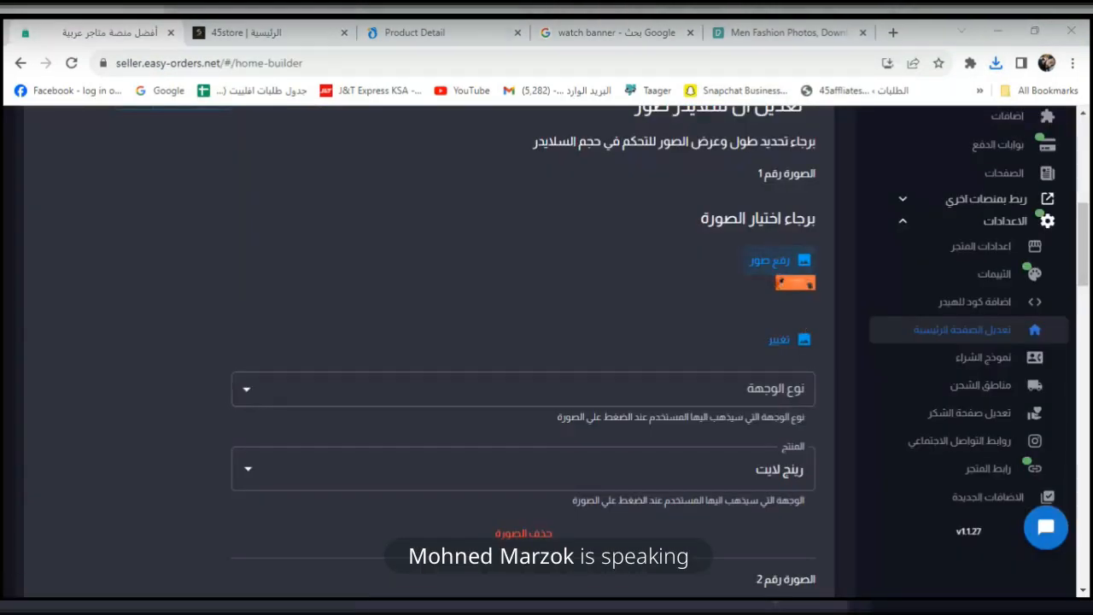
pyautogui.click(280, 304)
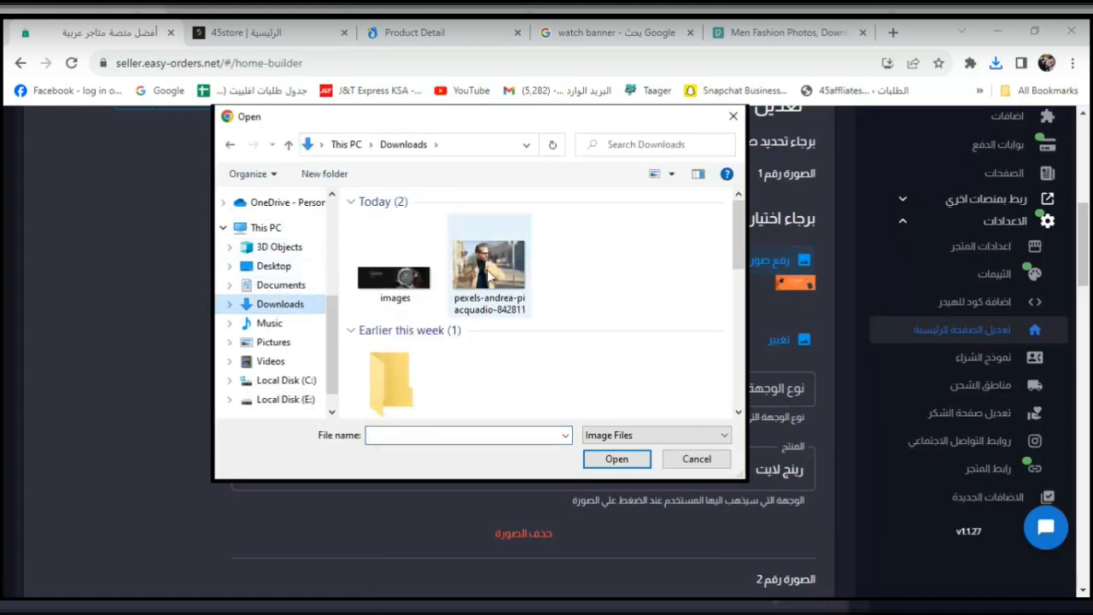
pyautogui.click(413, 279)
pyautogui.click(613, 461)
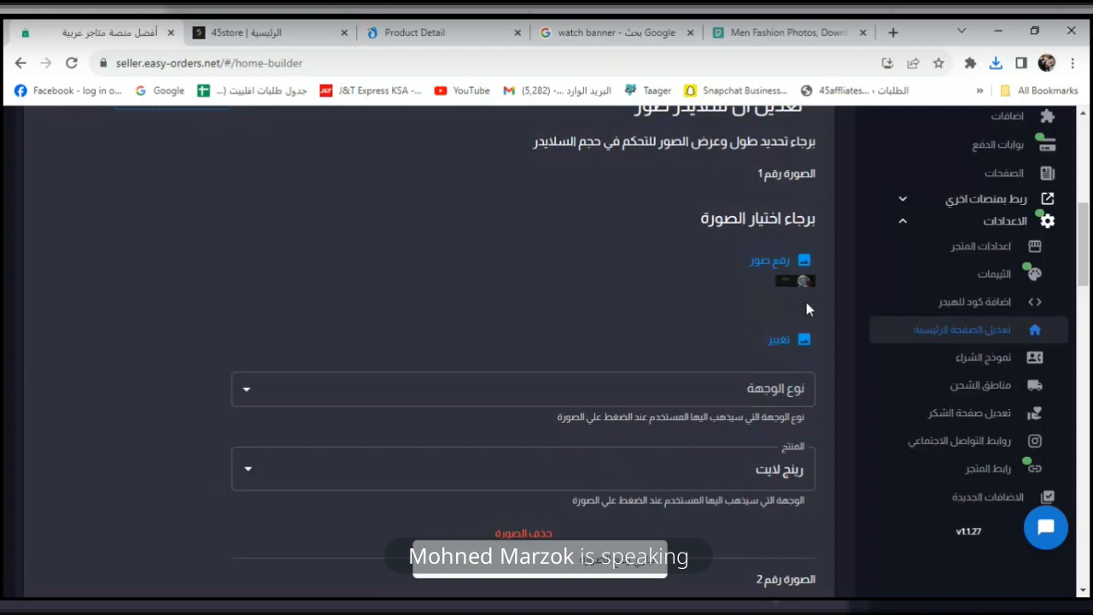
# Set the banner's destination type to منتج and link it to the باكيدج رجالي product.
pyautogui.moveTo(1087, 262); pyautogui.dragTo(1088, 273)
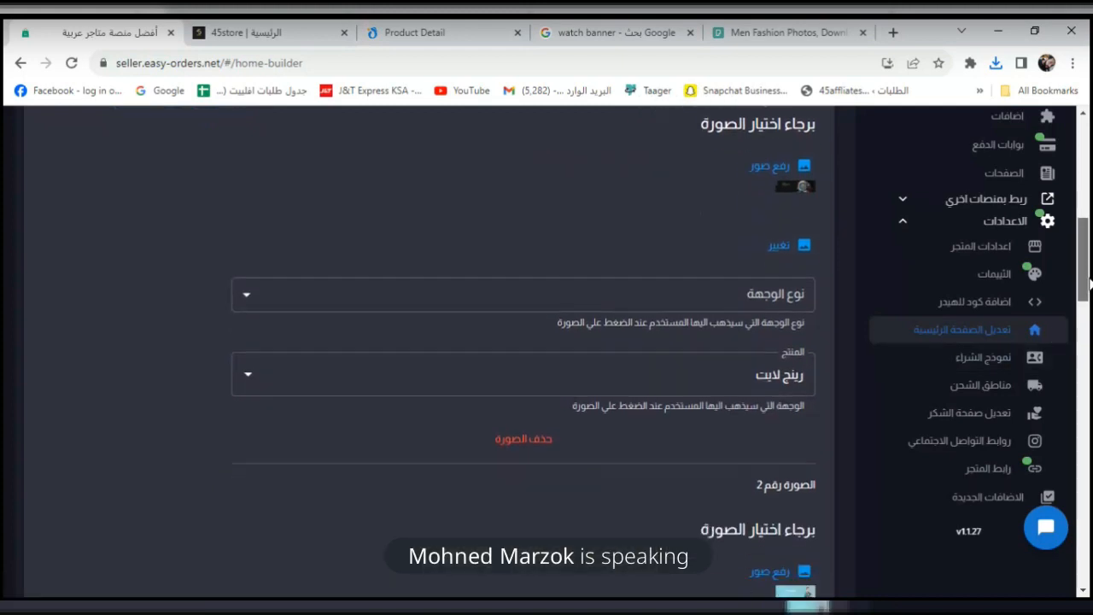
pyautogui.click(766, 293)
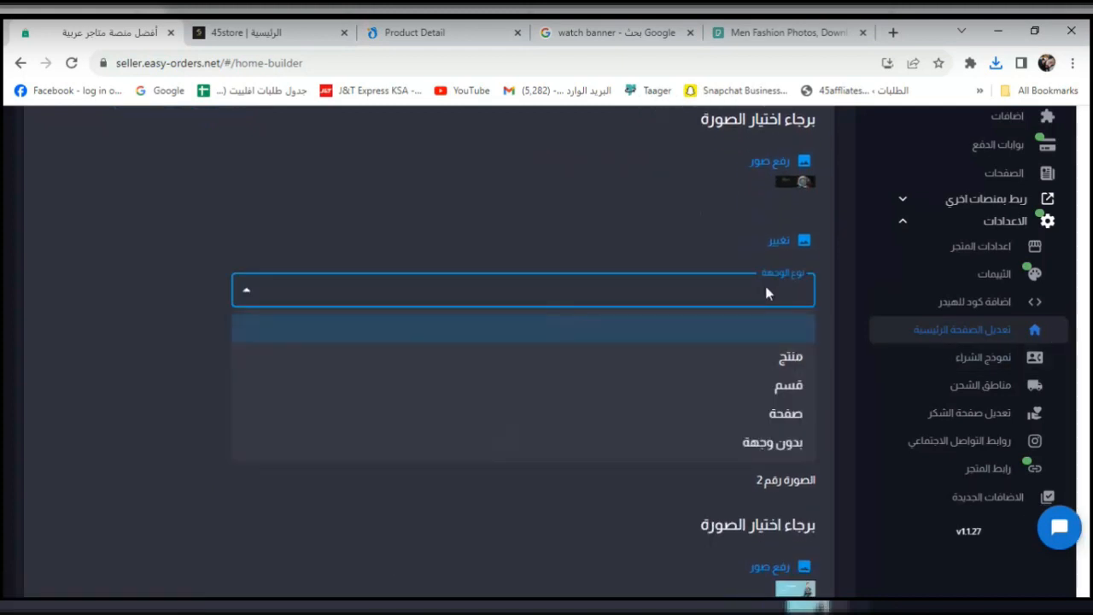
pyautogui.click(784, 359)
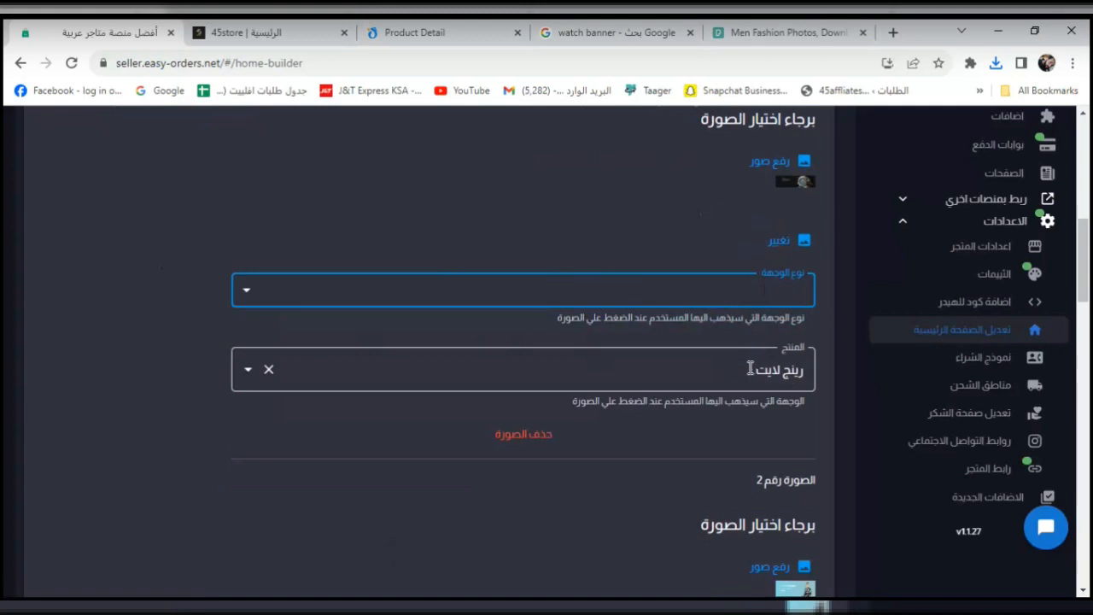
pyautogui.click(739, 285)
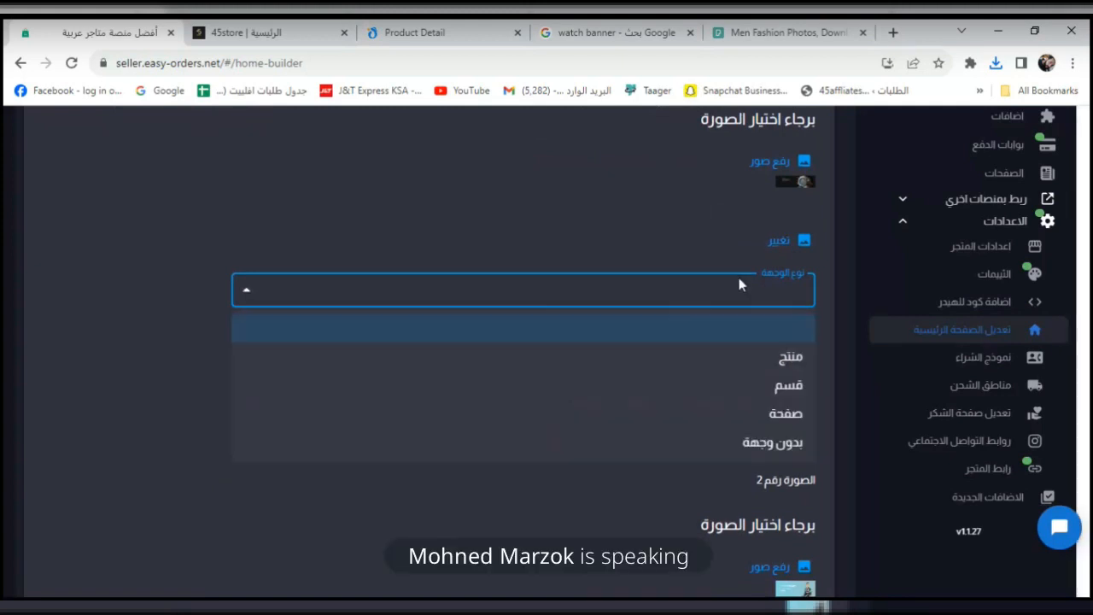
pyautogui.click(755, 356)
pyautogui.click(750, 359)
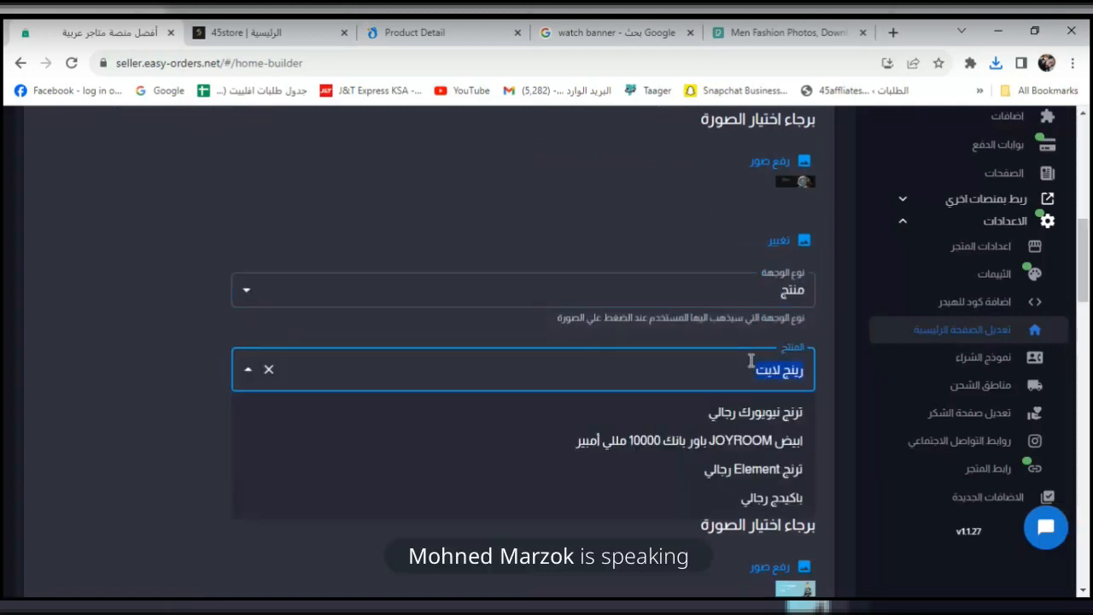
pyautogui.click(763, 497)
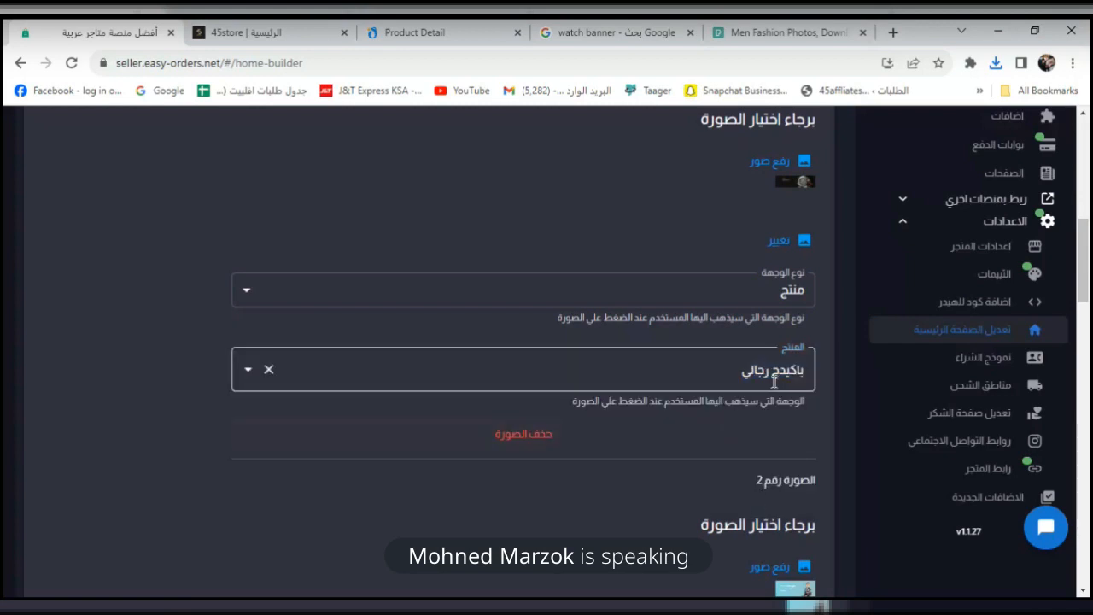
# Save the home page changes and reload the 45store storefront to show the new banner.
pyautogui.moveTo(1086, 275); pyautogui.dragTo(1089, 578)
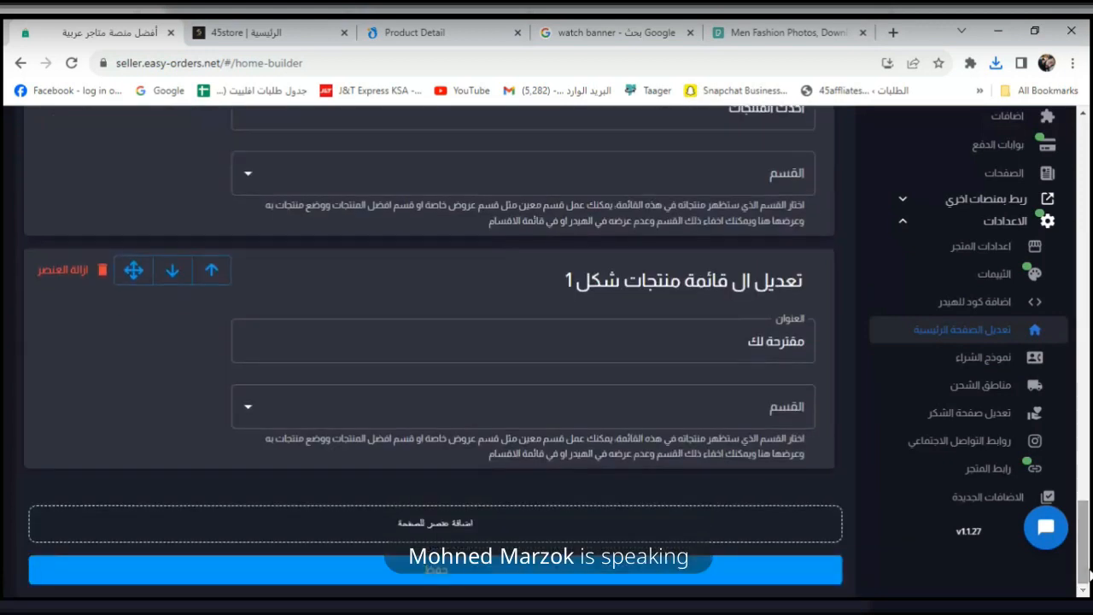
pyautogui.click(826, 577)
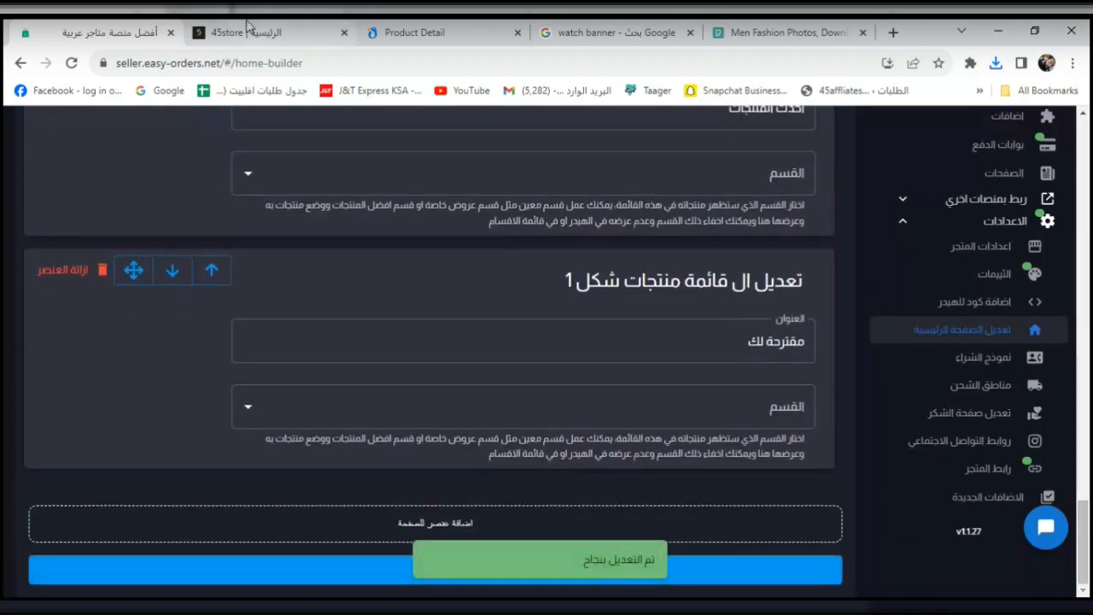
pyautogui.click(245, 32)
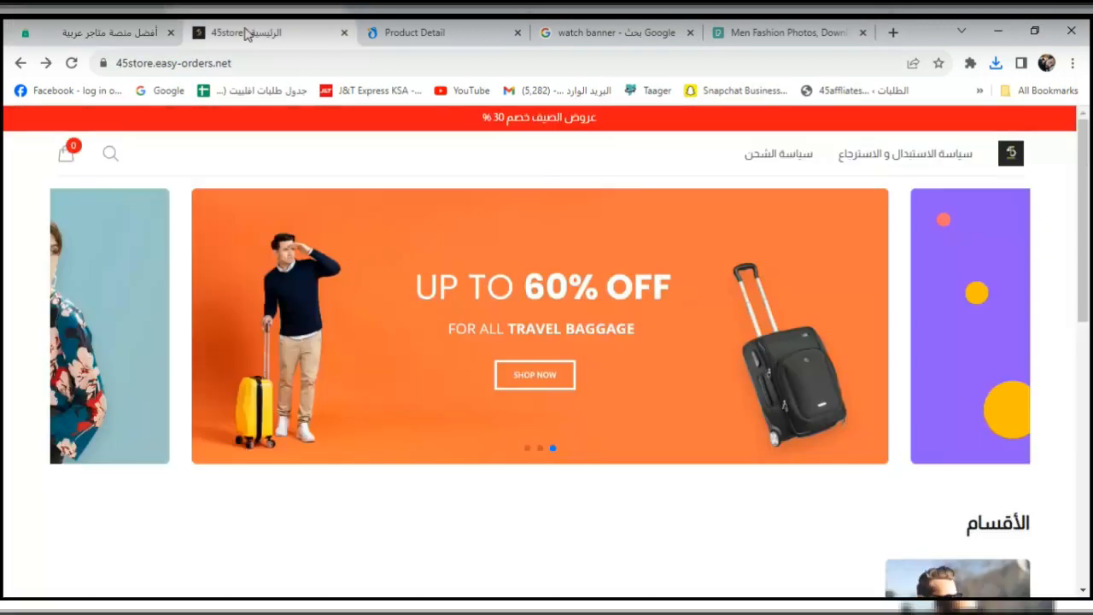
pyautogui.click(72, 63)
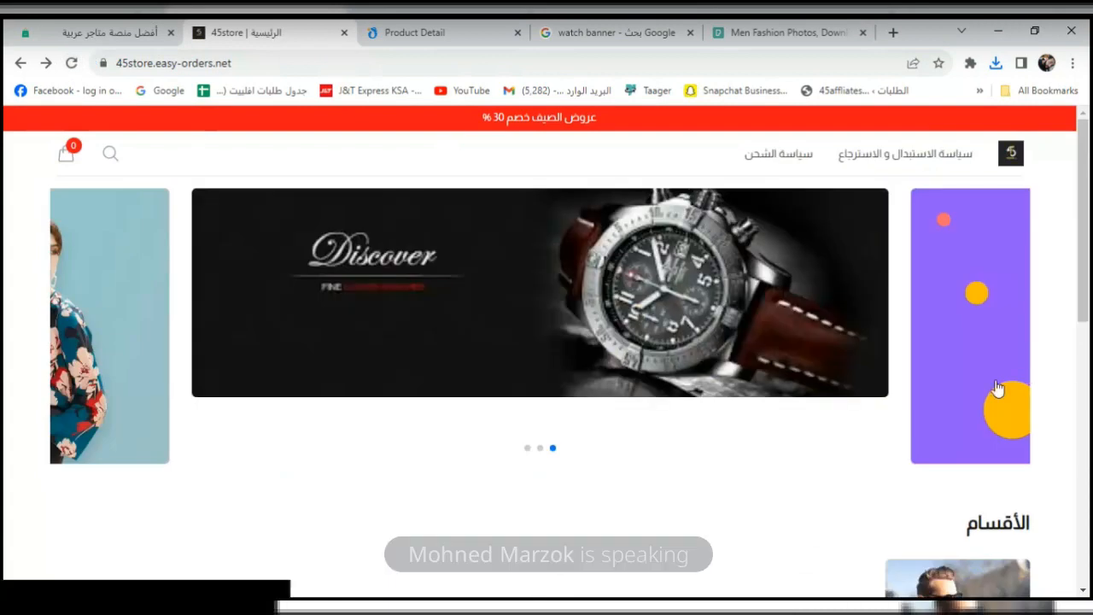
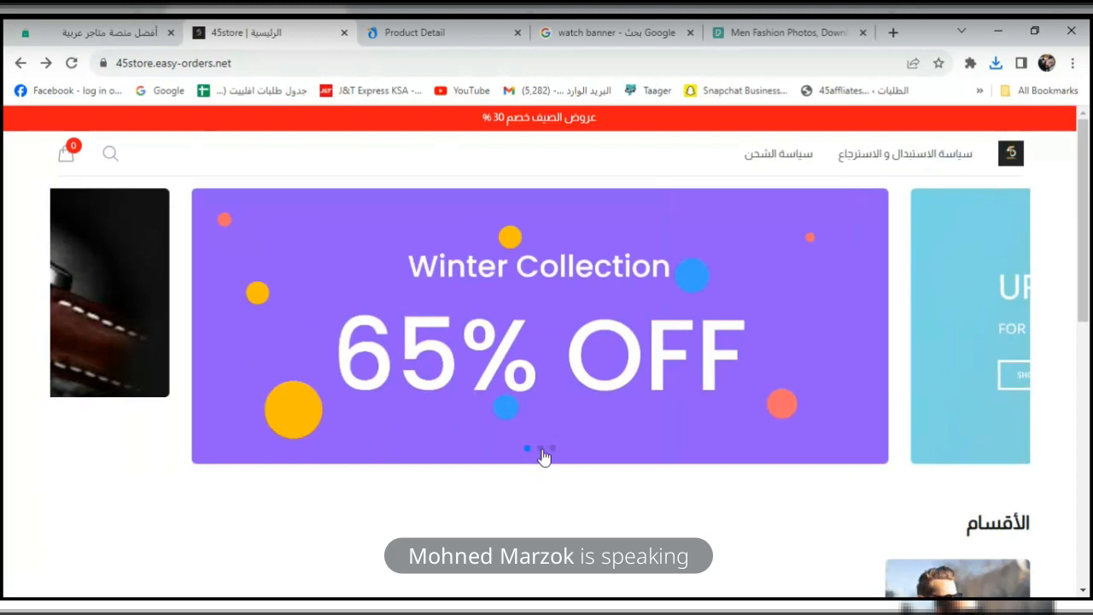
# Advance the banner carousel to the watch slide and open its باكيدج رجالي product page.
pyautogui.click(540, 449)
pyautogui.click(554, 449)
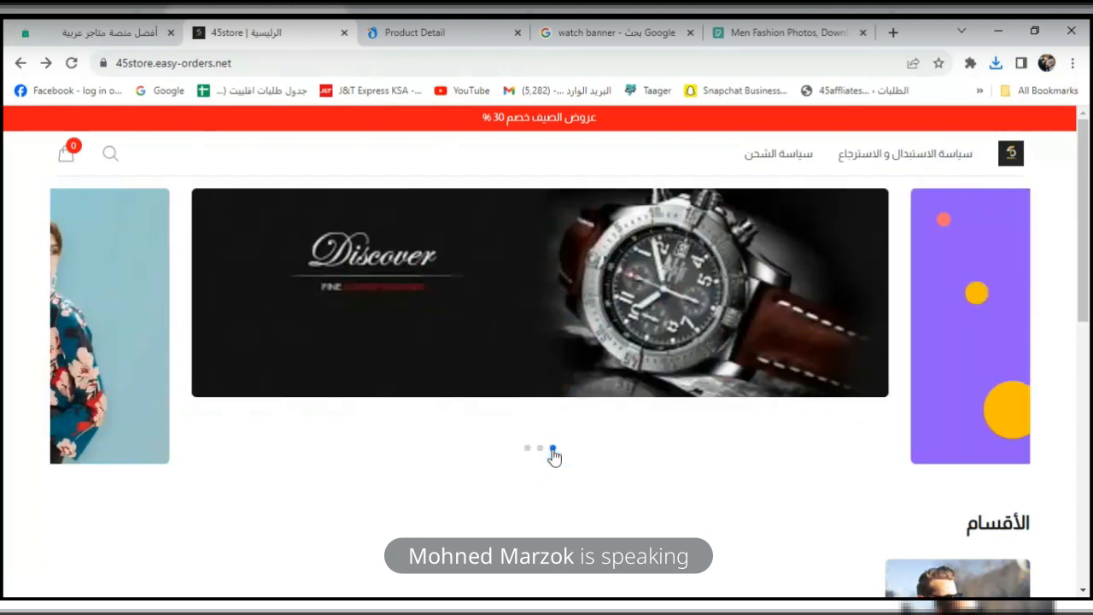
pyautogui.click(606, 312)
pyautogui.scroll(-1, 1082, 241)
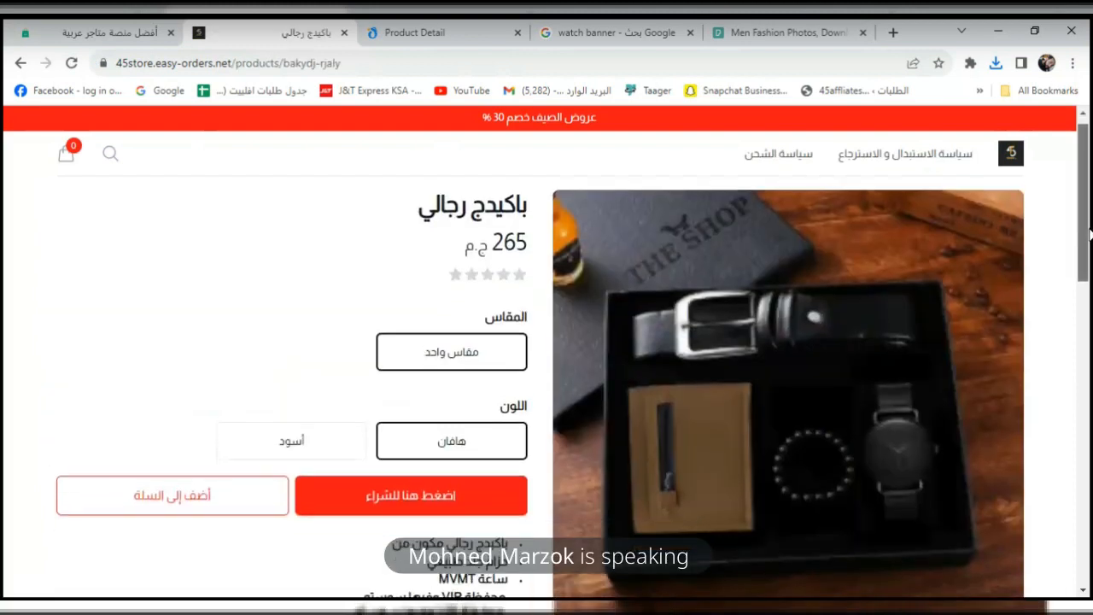
pyautogui.moveTo(1089, 258)
pyautogui.mouseDown()
pyautogui.moveTo(1088, 512)
pyautogui.moveTo(1080, 265)
pyautogui.mouseUp()
# Move the store categories section above the image slider in the home-builder and save.
pyautogui.click(111, 32)
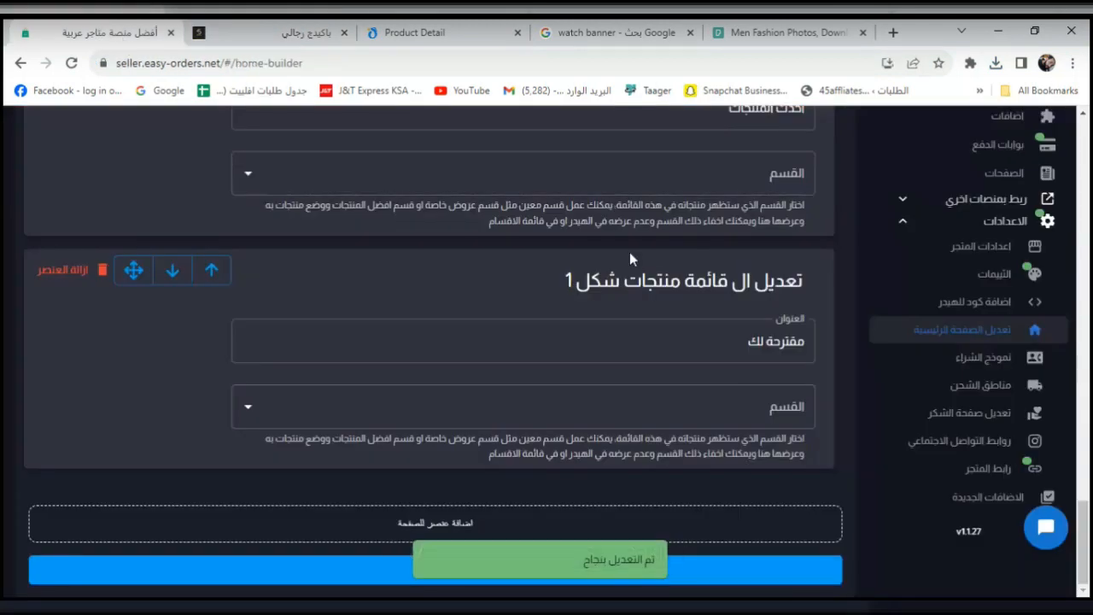
pyautogui.moveTo(1088, 541); pyautogui.dragTo(1072, 442)
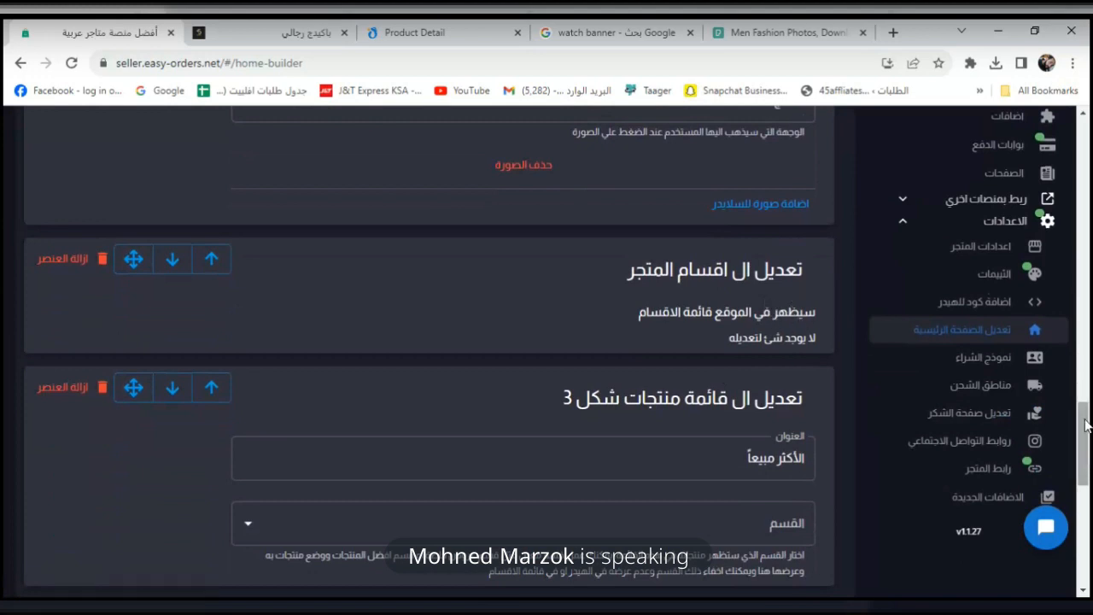
pyautogui.moveTo(1084, 426)
pyautogui.mouseDown()
pyautogui.moveTo(1086, 469)
pyautogui.moveTo(1090, 428)
pyautogui.moveTo(1066, 548)
pyautogui.moveTo(1085, 171)
pyautogui.moveTo(1077, 268)
pyautogui.moveTo(1090, 423)
pyautogui.mouseUp()
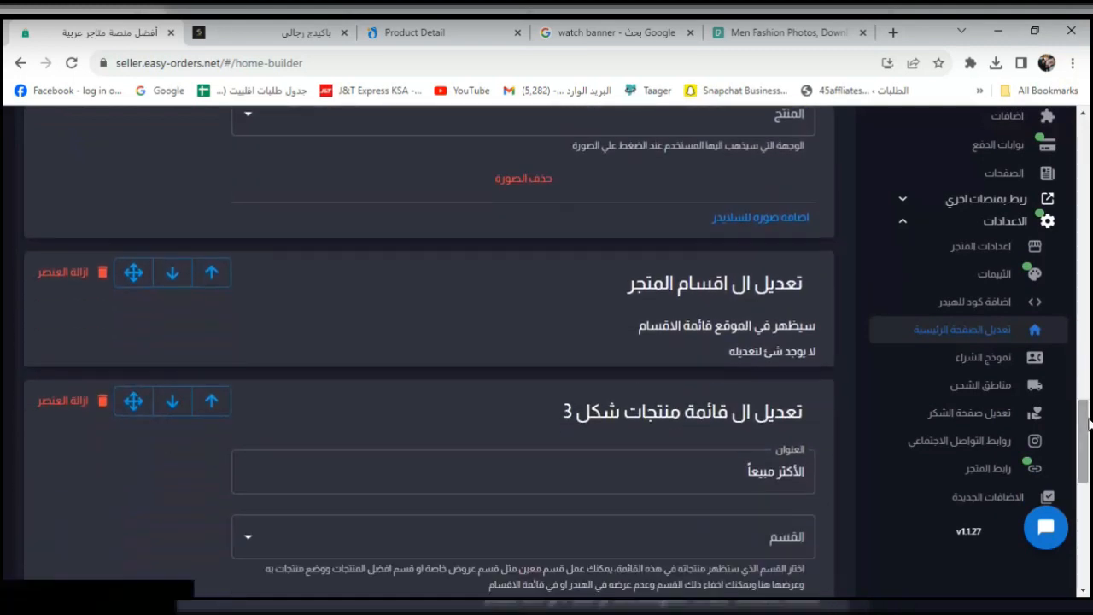
pyautogui.click(210, 277)
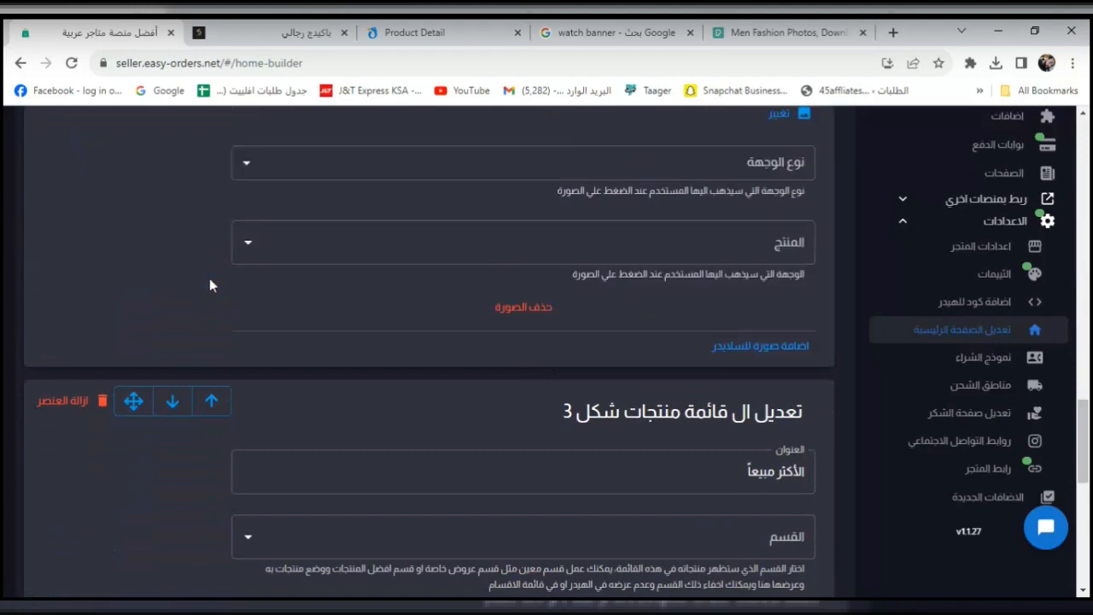
pyautogui.moveTo(1090, 421); pyautogui.dragTo(1089, 196)
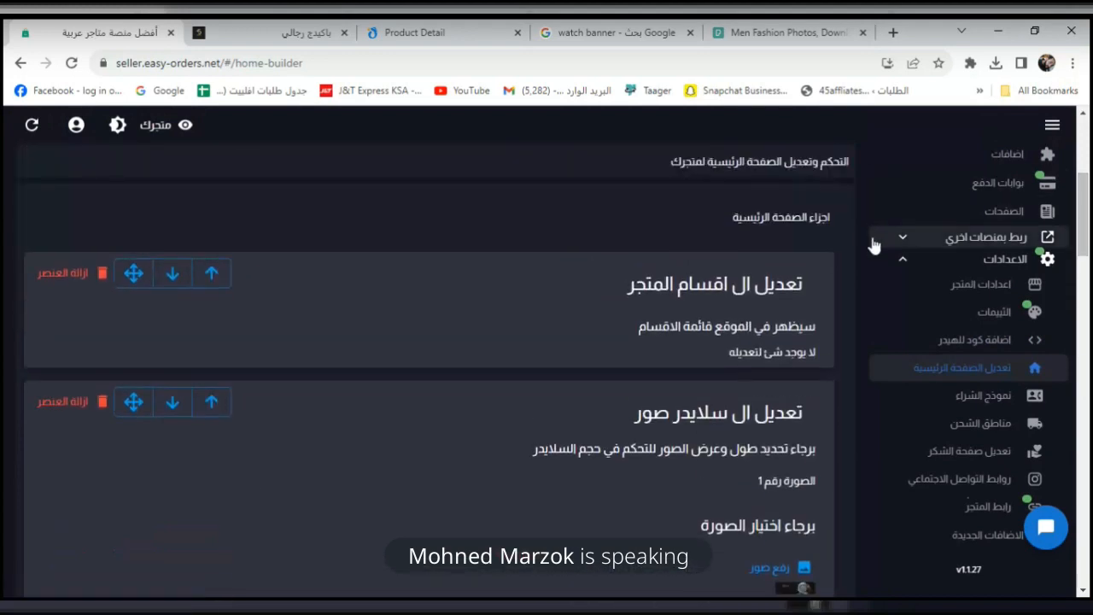
pyautogui.moveTo(1089, 236); pyautogui.dragTo(1089, 585)
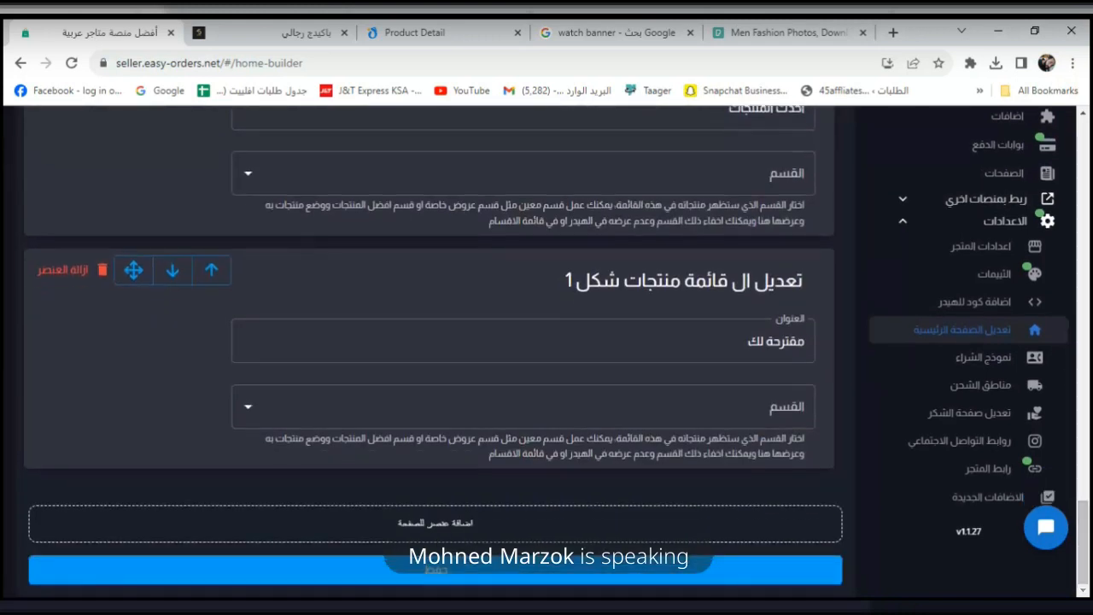
pyautogui.click(760, 573)
# Check the storefront home page, then move the store categories section back below the slider.
pyautogui.click(290, 35)
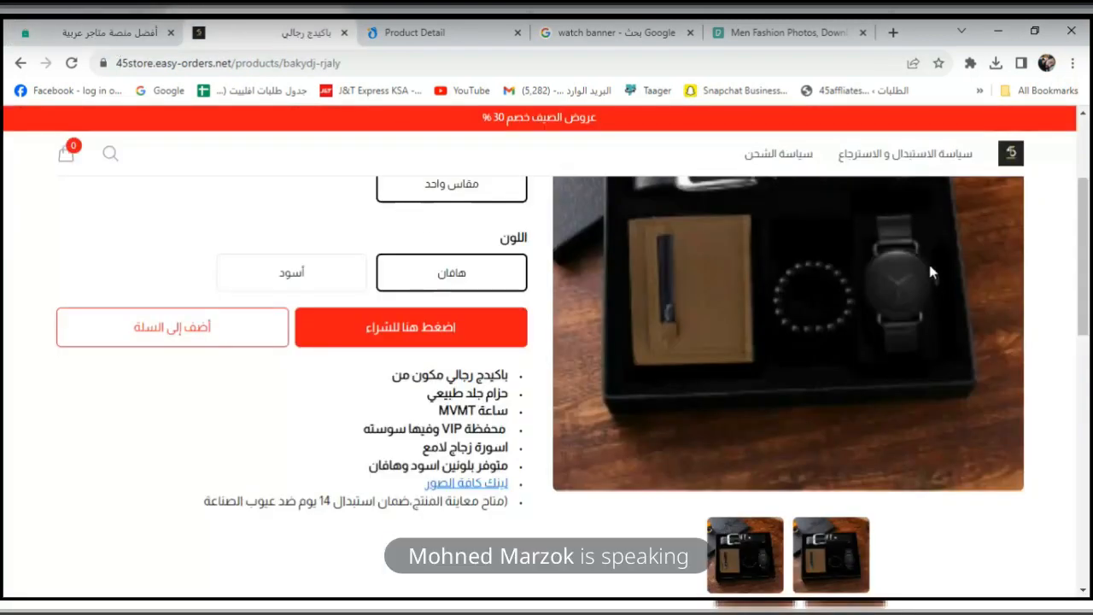
pyautogui.click(1010, 153)
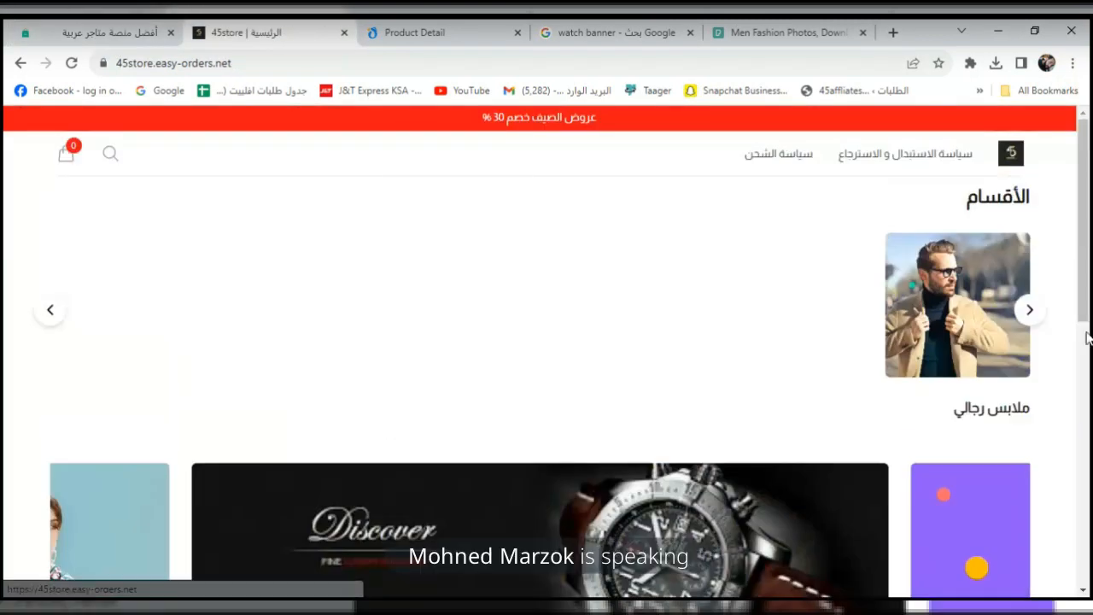
pyautogui.moveTo(1086, 260); pyautogui.dragTo(317, 70)
pyautogui.click(30, 21)
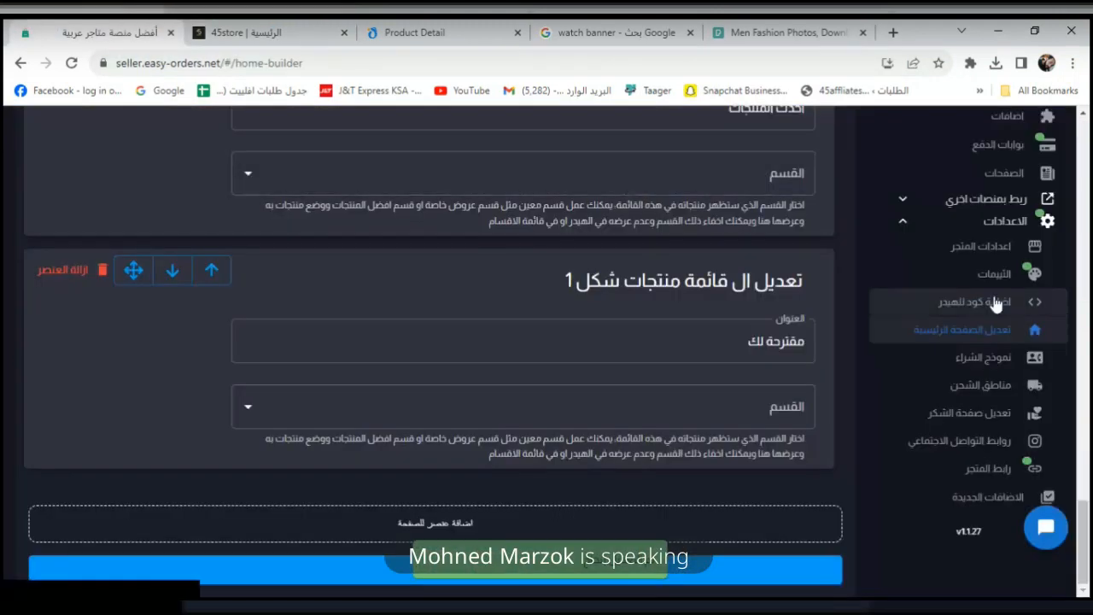
pyautogui.moveTo(1086, 530); pyautogui.dragTo(1089, 188)
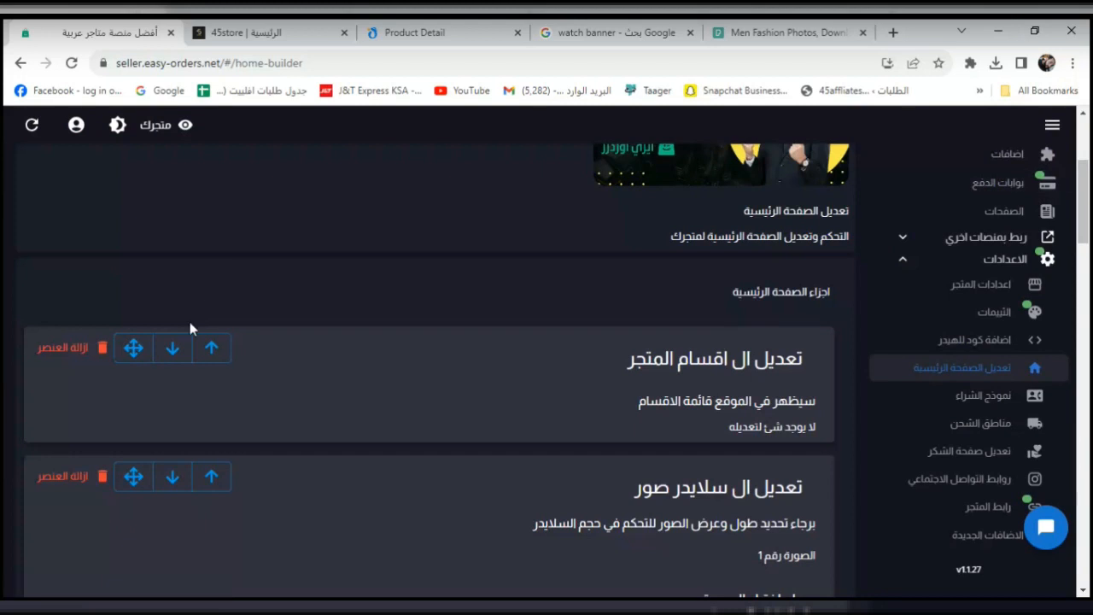
pyautogui.click(174, 347)
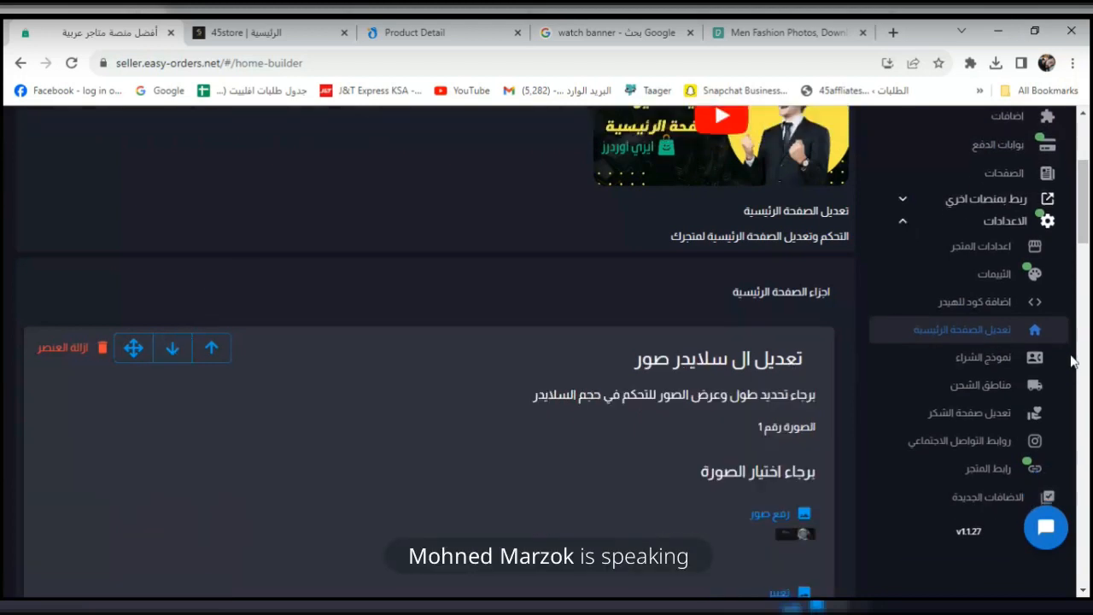
pyautogui.moveTo(1089, 223); pyautogui.dragTo(1071, 498)
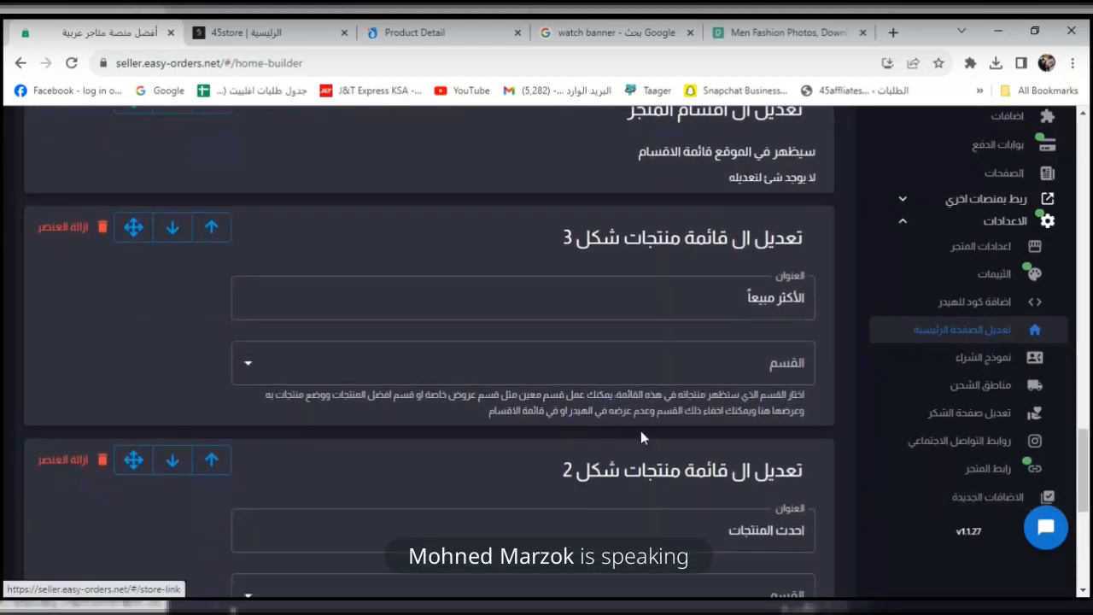
# Save the layout and reload the storefront, checking the الأكثر مبيعاً and احدث المنتجات headings.
pyautogui.click(246, 32)
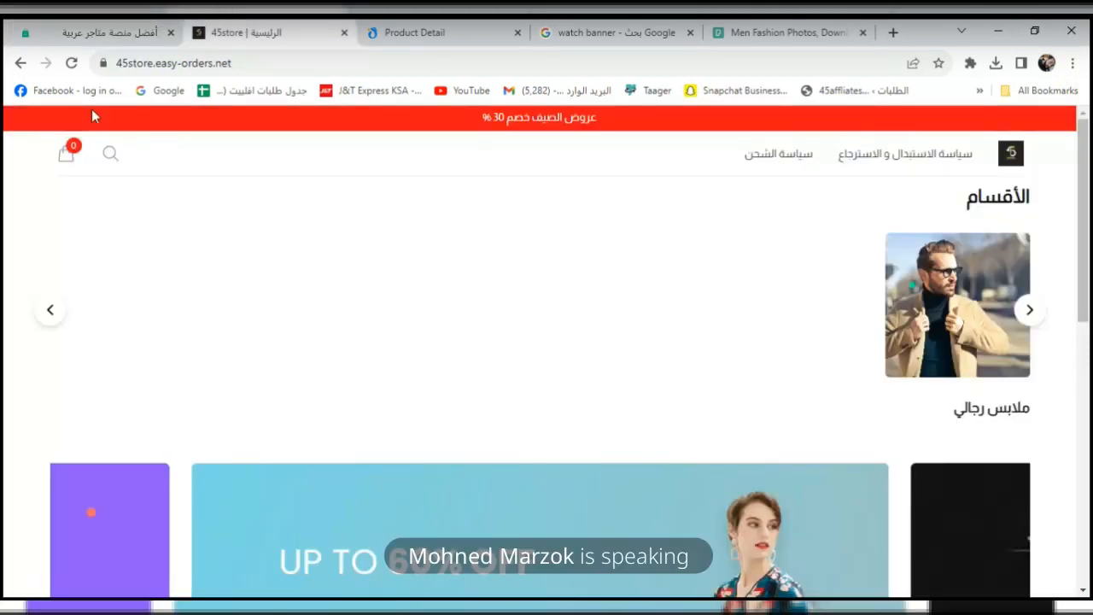
pyautogui.click(72, 62)
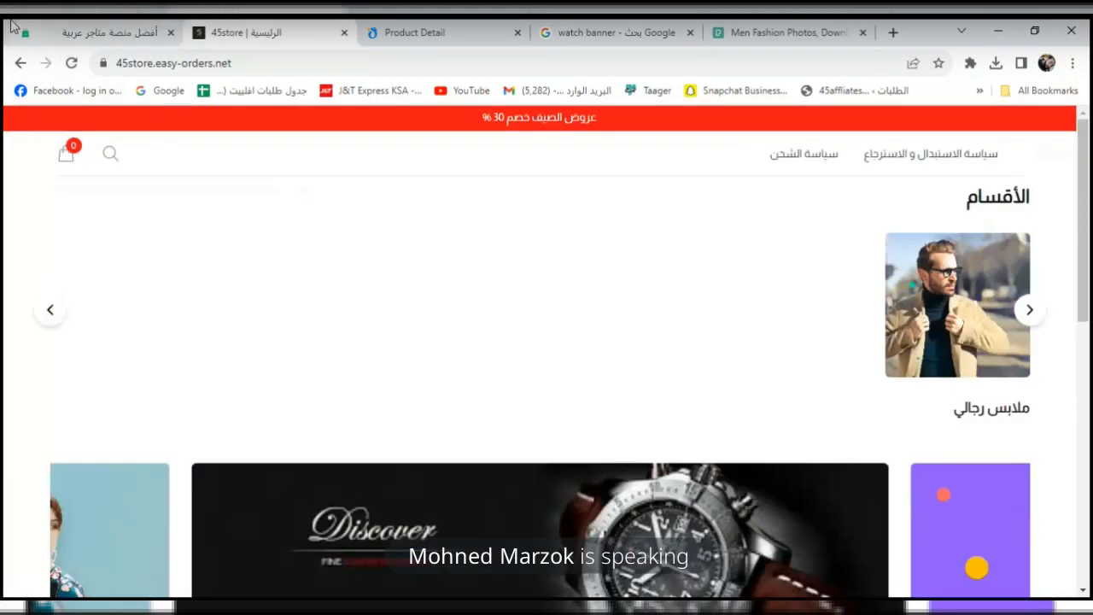
pyautogui.click(90, 28)
pyautogui.click(1089, 533)
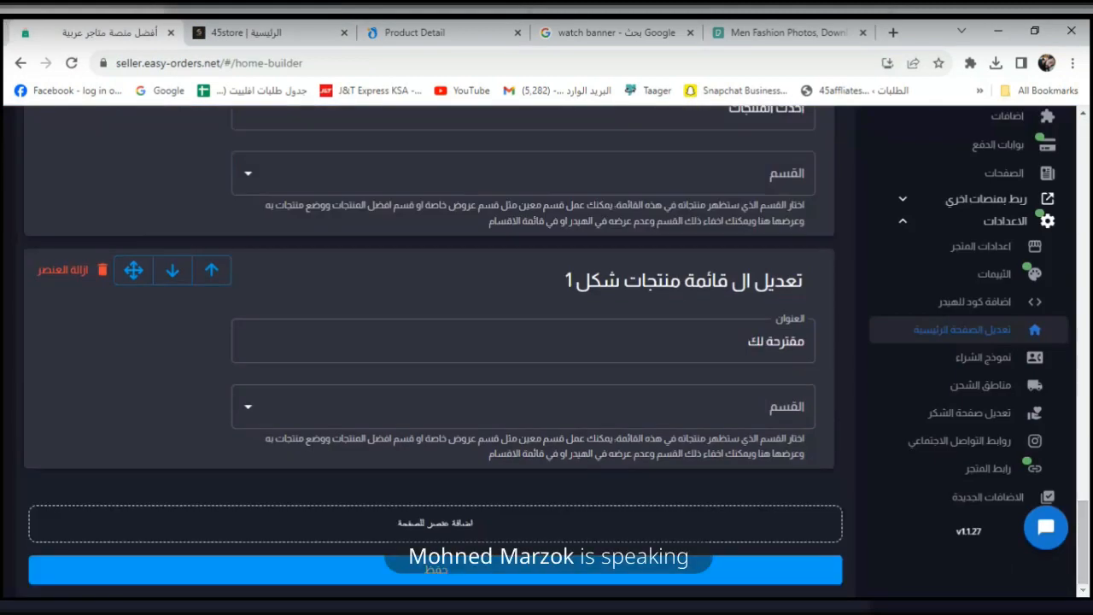
pyautogui.click(770, 578)
pyautogui.click(312, 31)
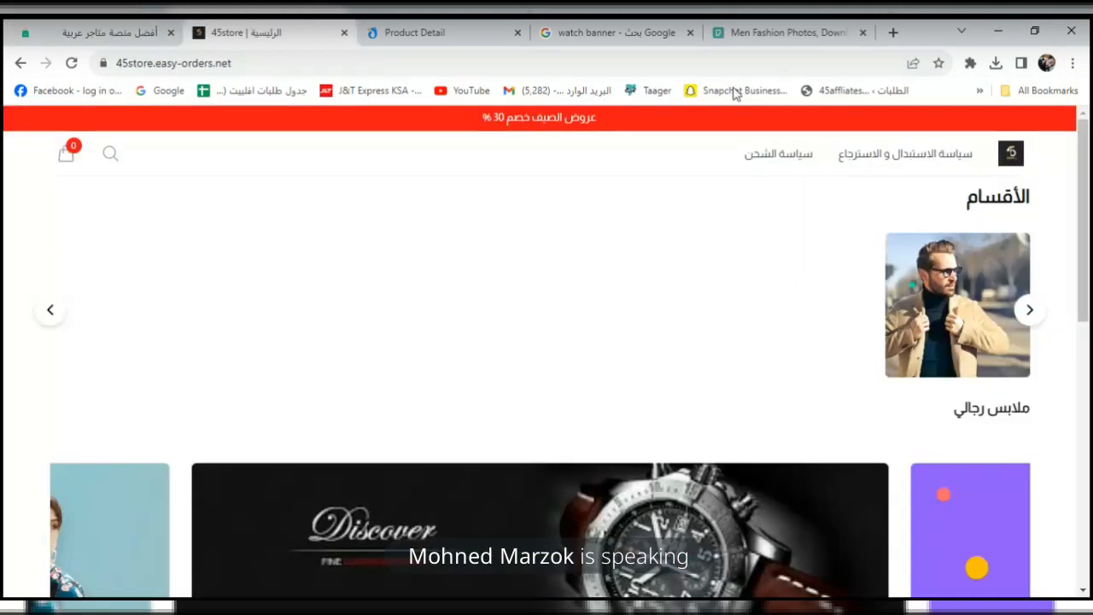
pyautogui.click(72, 64)
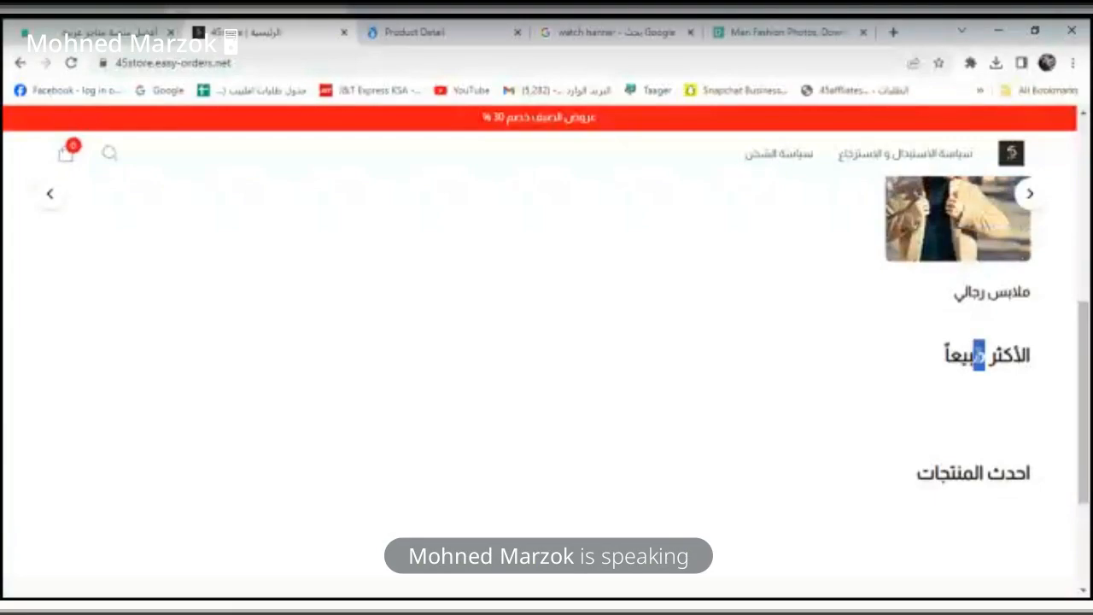
pyautogui.doubleClick(979, 355)
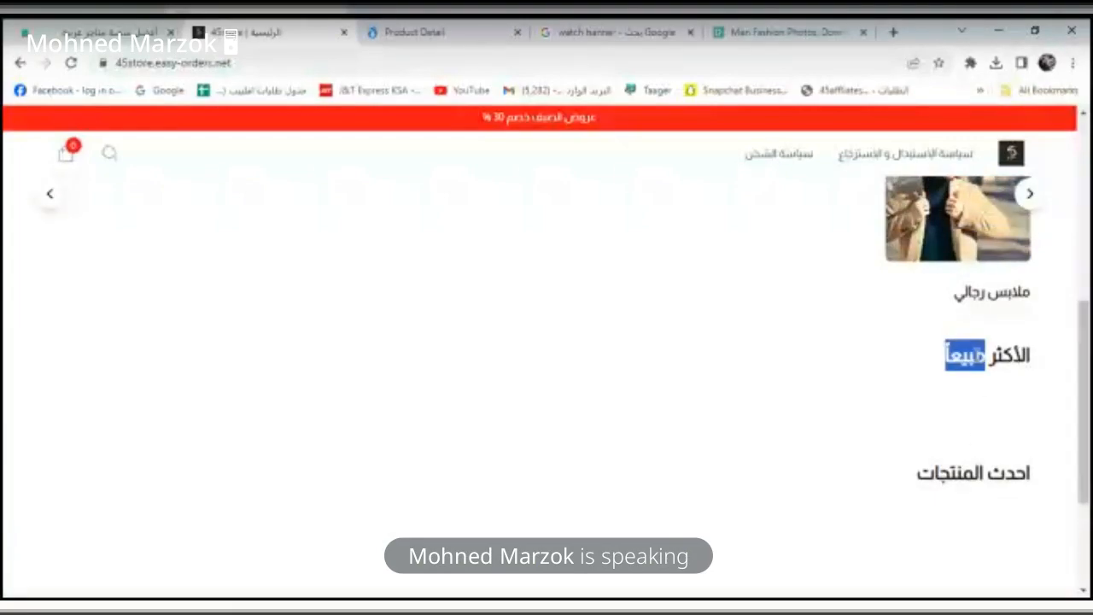
pyautogui.tripleClick(966, 470)
# Set the الأكثر مبيعاً and احدث المنتجات lists to the ملابس رجالي category and save.
pyautogui.click(85, 32)
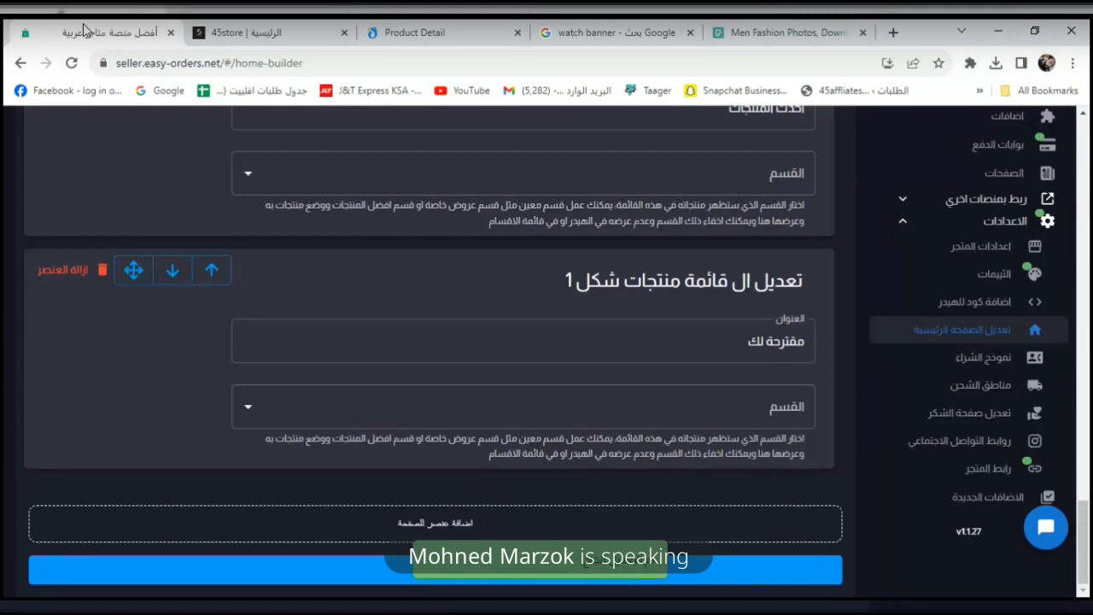
pyautogui.scroll(5, 735, 311)
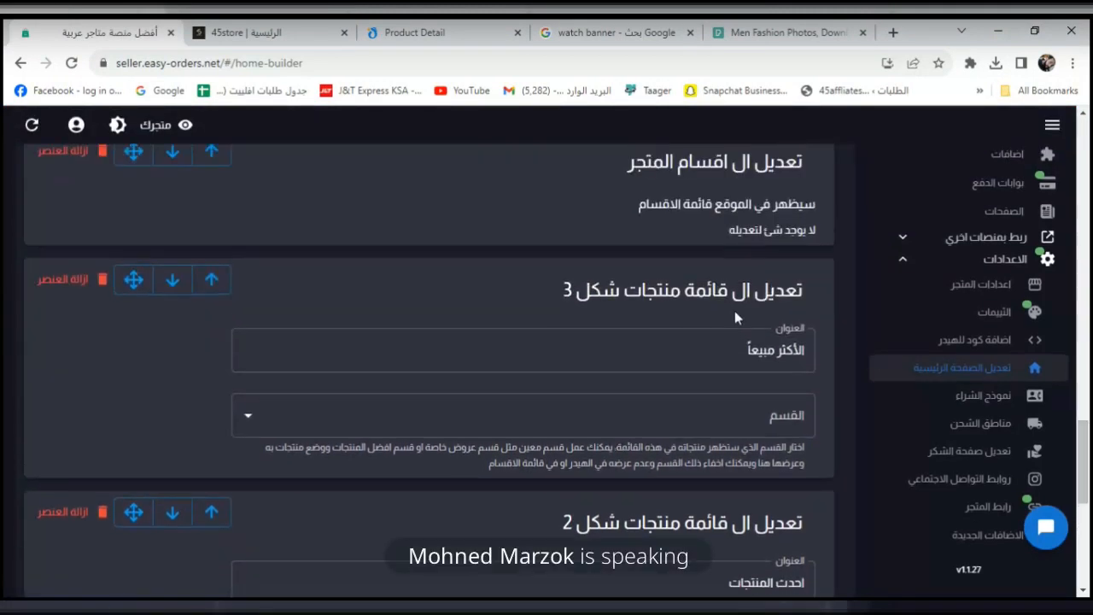
pyautogui.click(742, 408)
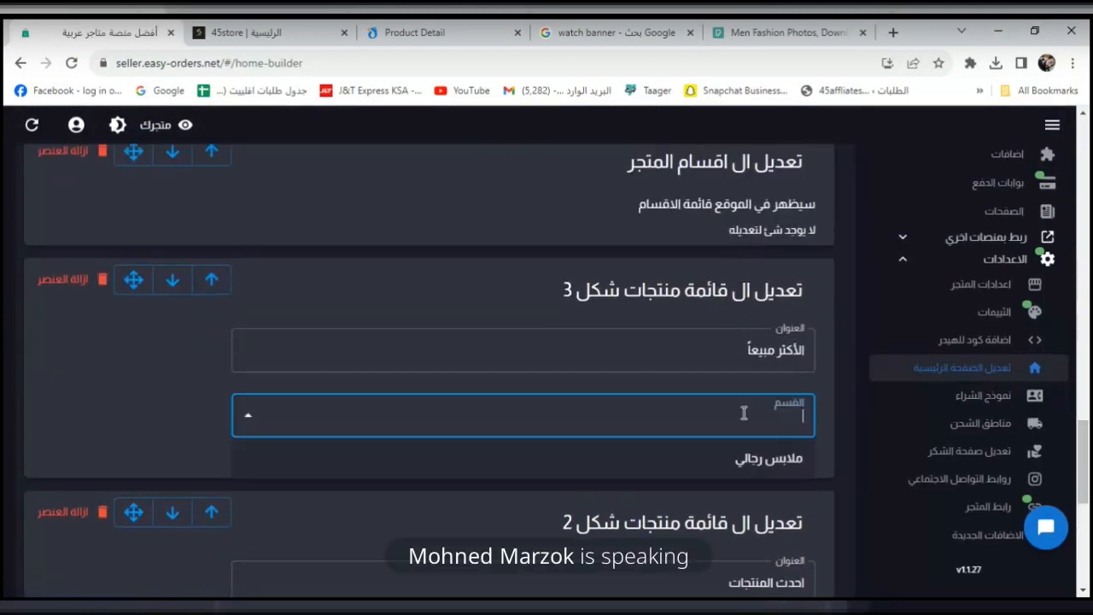
pyautogui.click(746, 467)
pyautogui.scroll(-3, 781, 407)
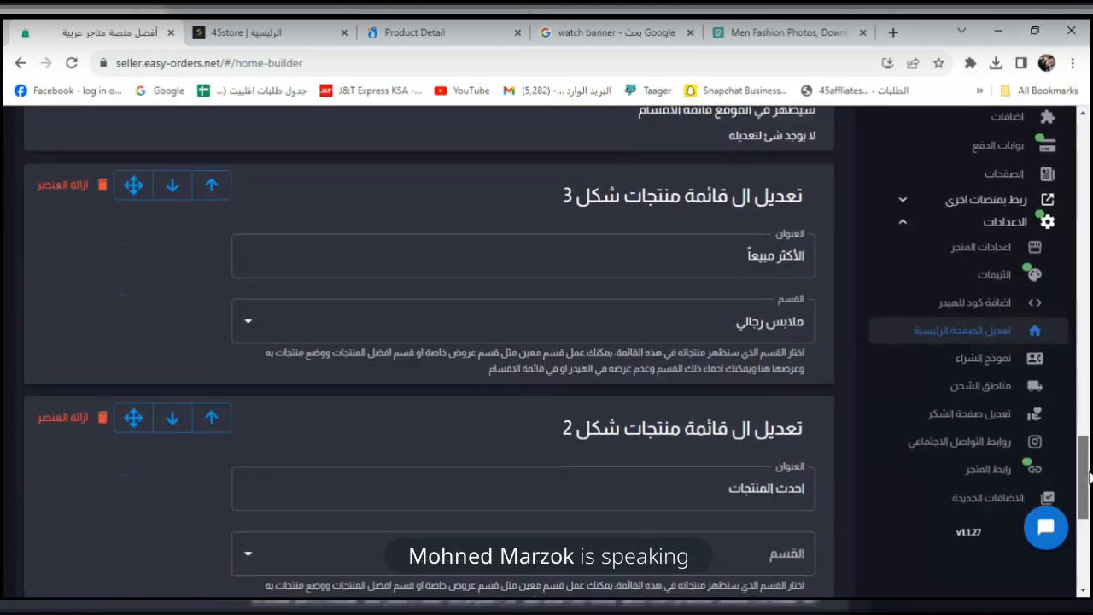
pyautogui.click(755, 428)
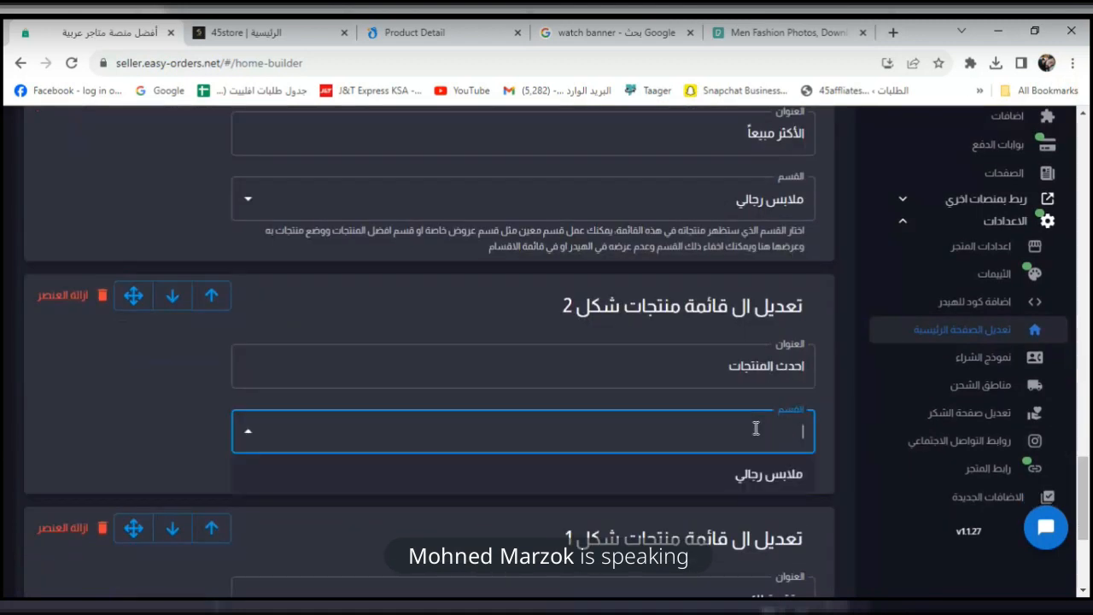
pyautogui.click(762, 474)
pyautogui.moveTo(1090, 504); pyautogui.dragTo(1090, 542)
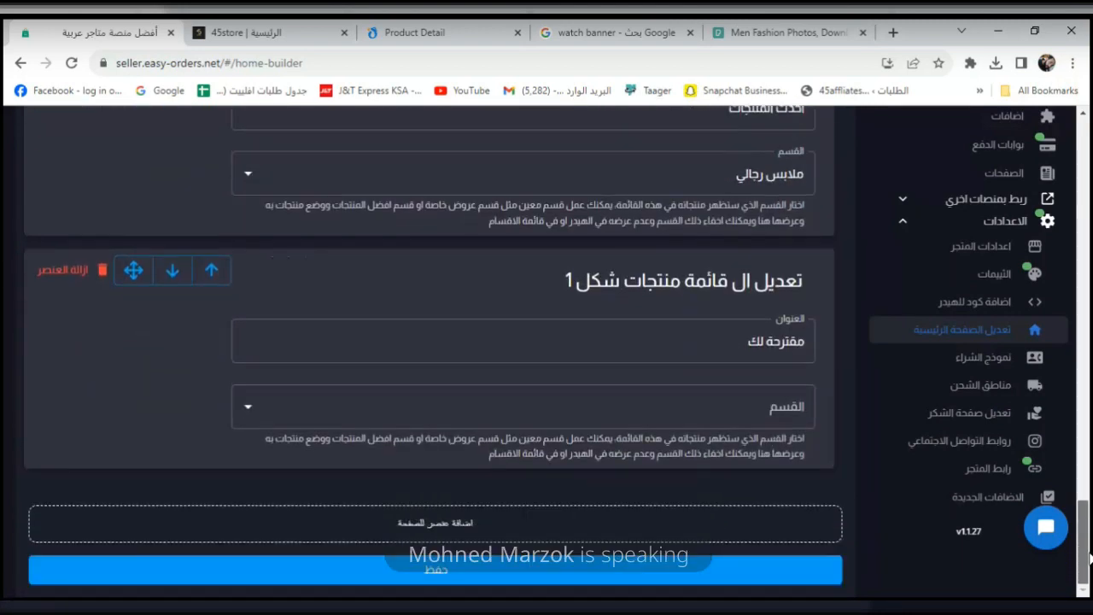
pyautogui.click(745, 576)
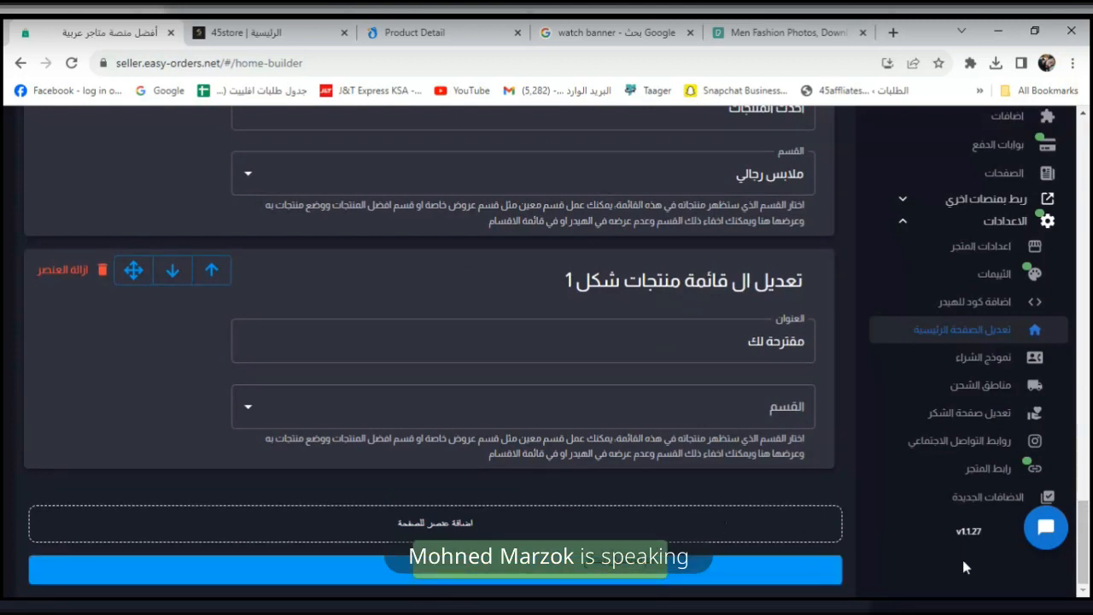
# Review the updated home page on the storefront.
pyautogui.moveTo(1090, 533); pyautogui.dragTo(1089, 204)
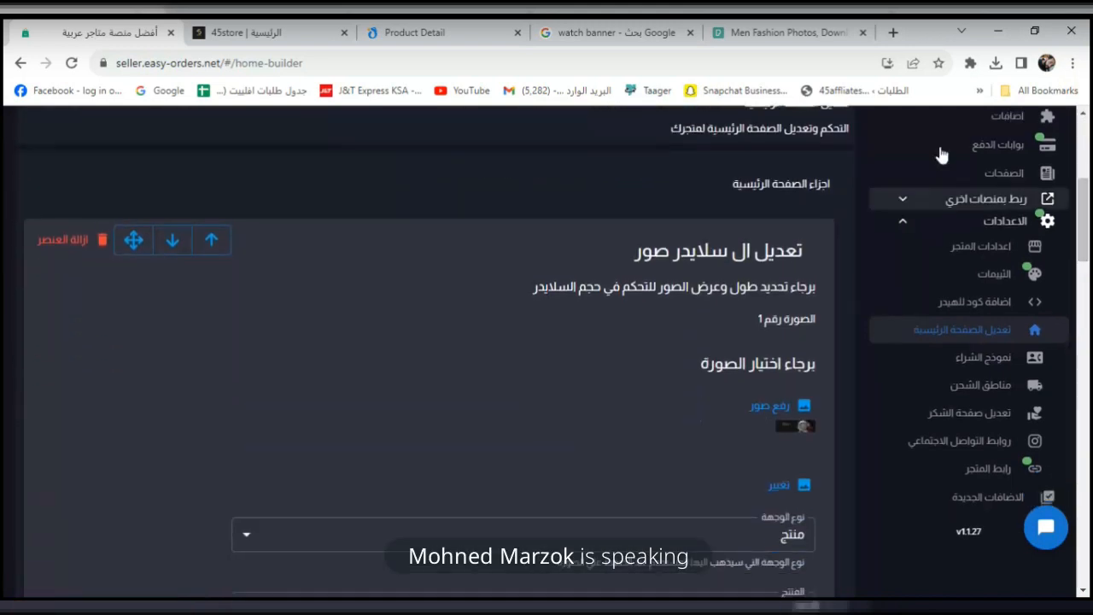
pyautogui.click(210, 25)
pyautogui.moveTo(1090, 401); pyautogui.dragTo(1089, 96)
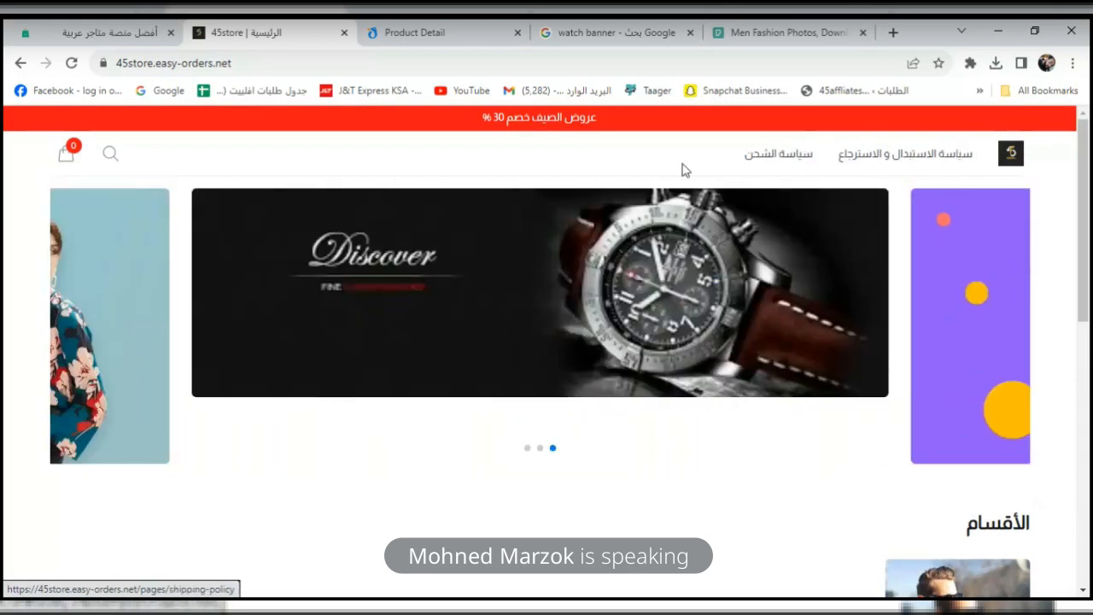
pyautogui.click(98, 34)
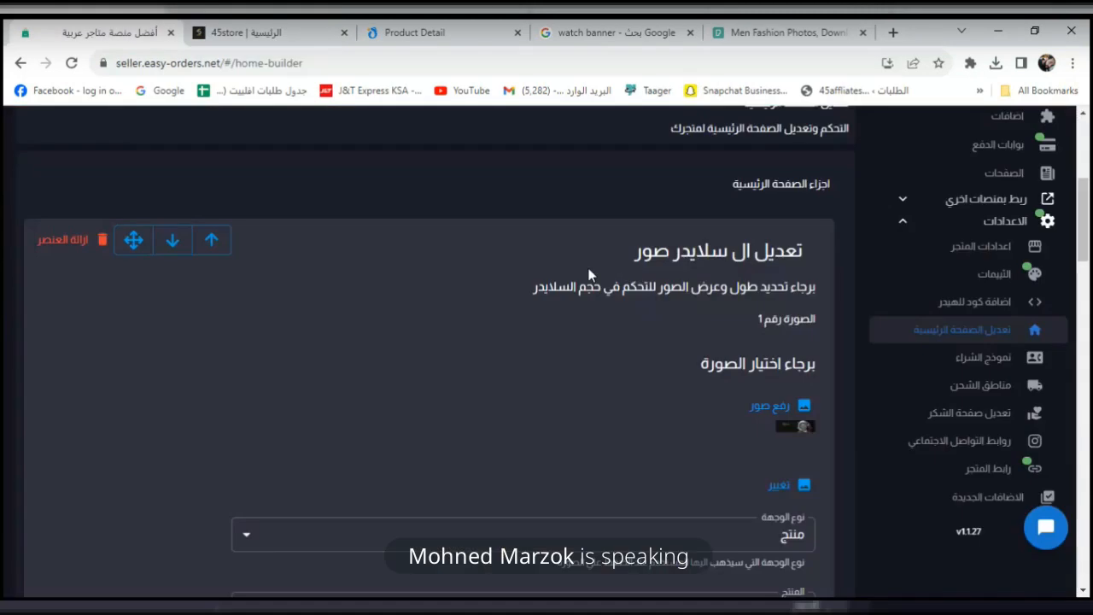
pyautogui.click(293, 28)
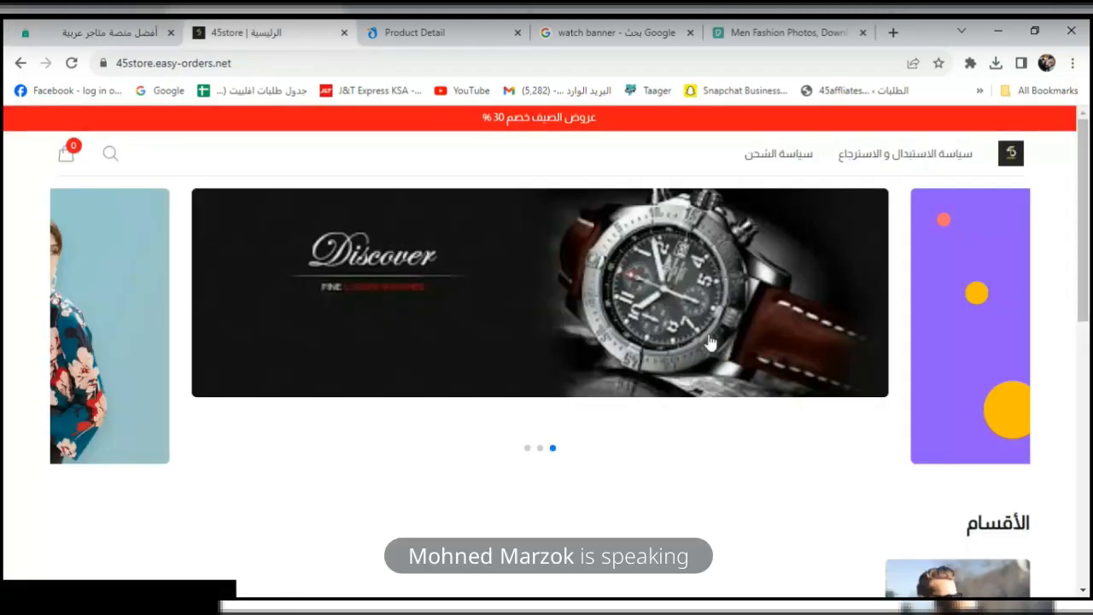
# Open the ملابس رجالي collection from the storefront categories, then return to the seller dashboard.
pyautogui.moveTo(1085, 181); pyautogui.dragTo(1088, 282)
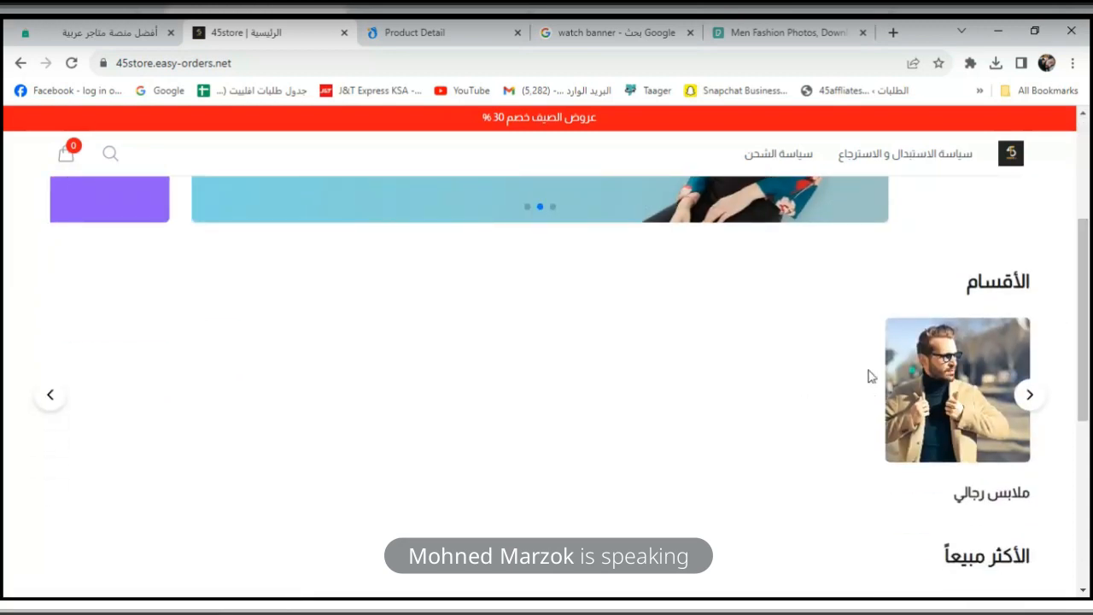
pyautogui.scroll(-1, 970, 402)
pyautogui.click(980, 317)
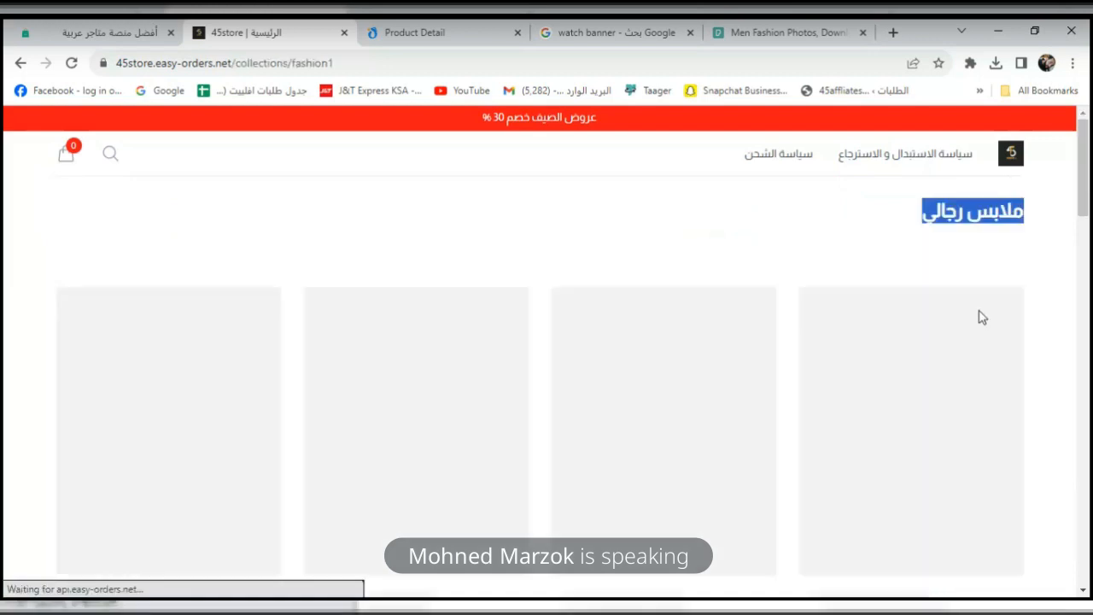
pyautogui.click(705, 233)
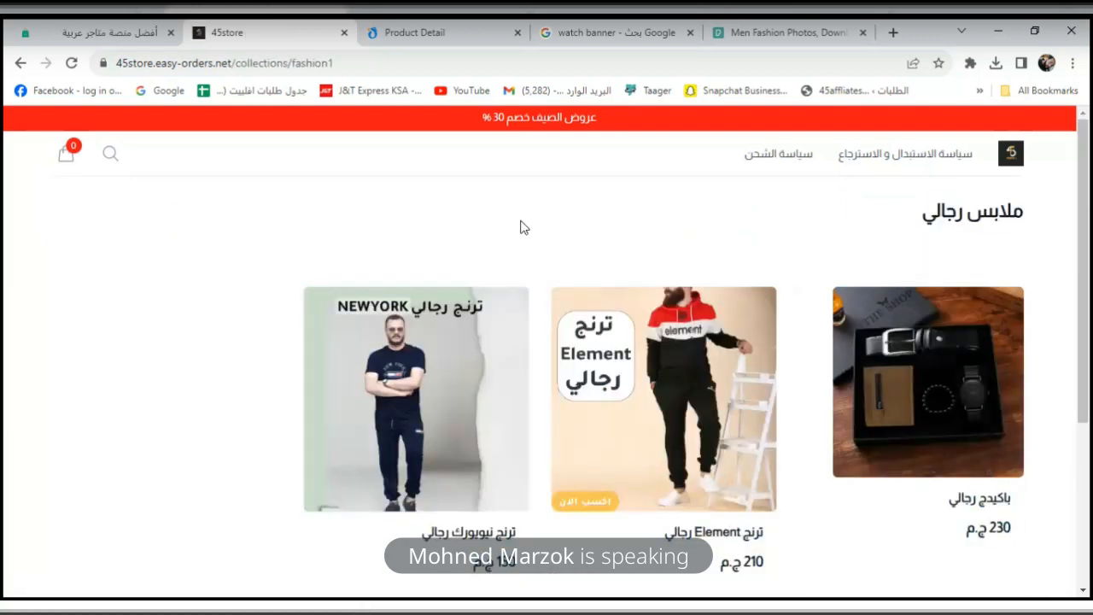
pyautogui.click(73, 27)
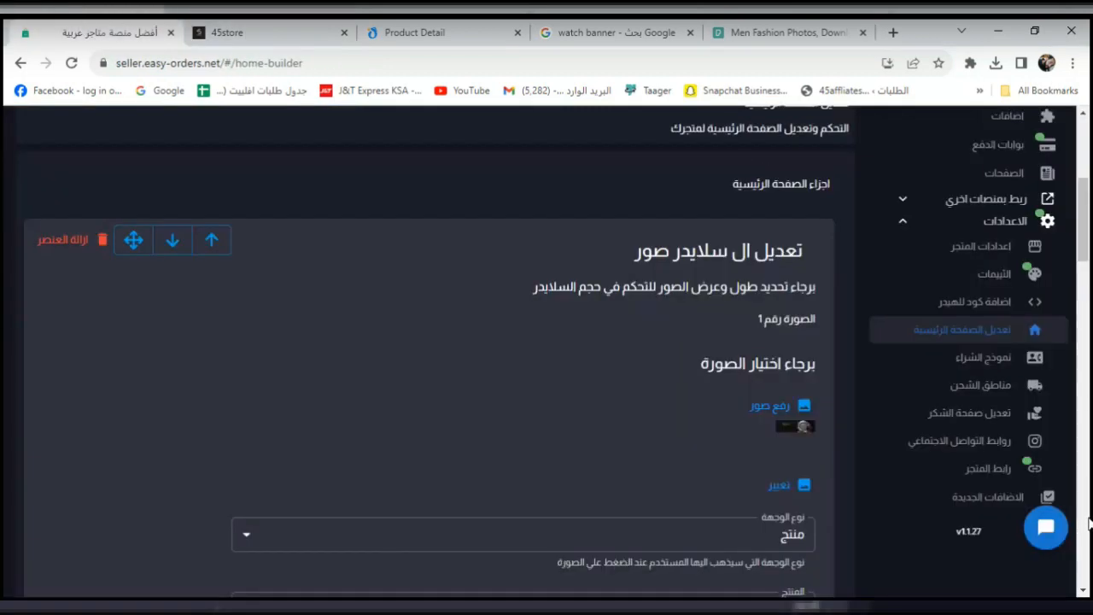
# Go through the sidebar to المنتجات > الاقسام and start a new category with إنشاء.
pyautogui.click(1008, 247)
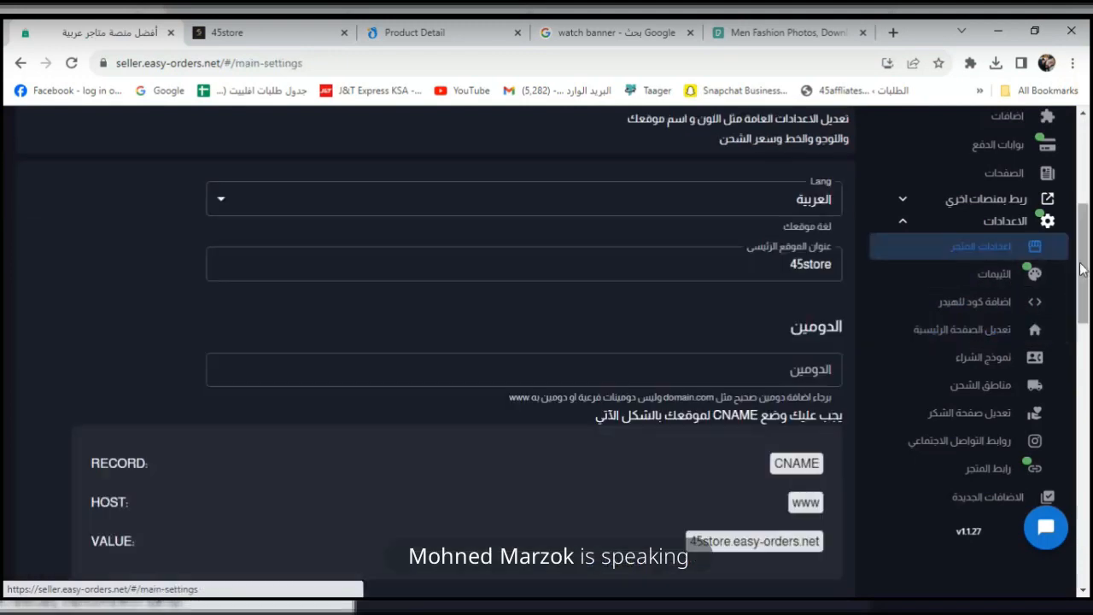
pyautogui.moveTo(1084, 273); pyautogui.dragTo(1089, 124)
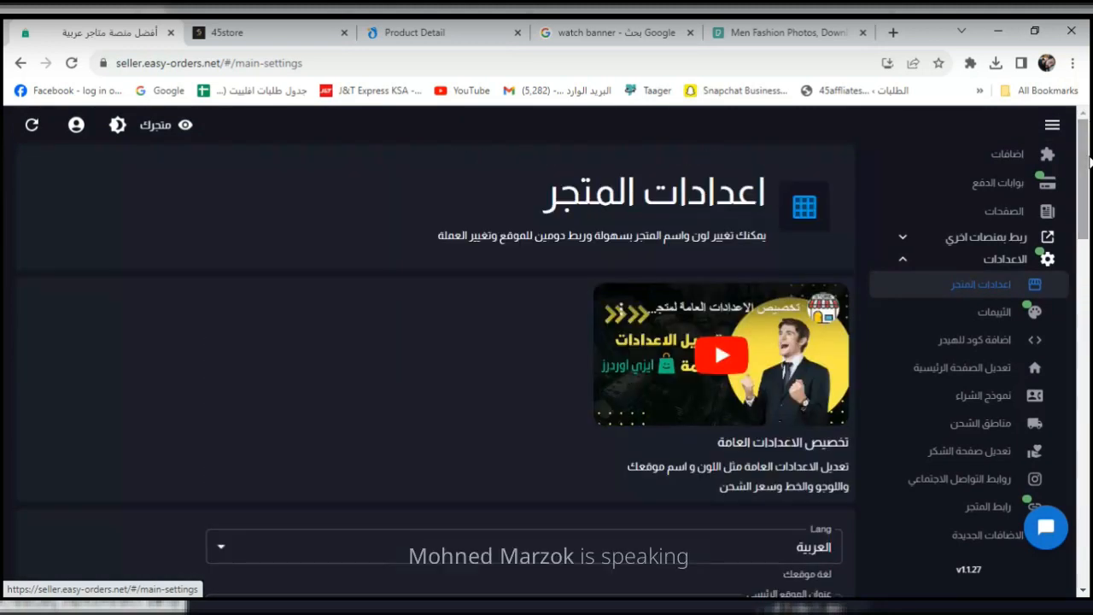
pyautogui.click(927, 257)
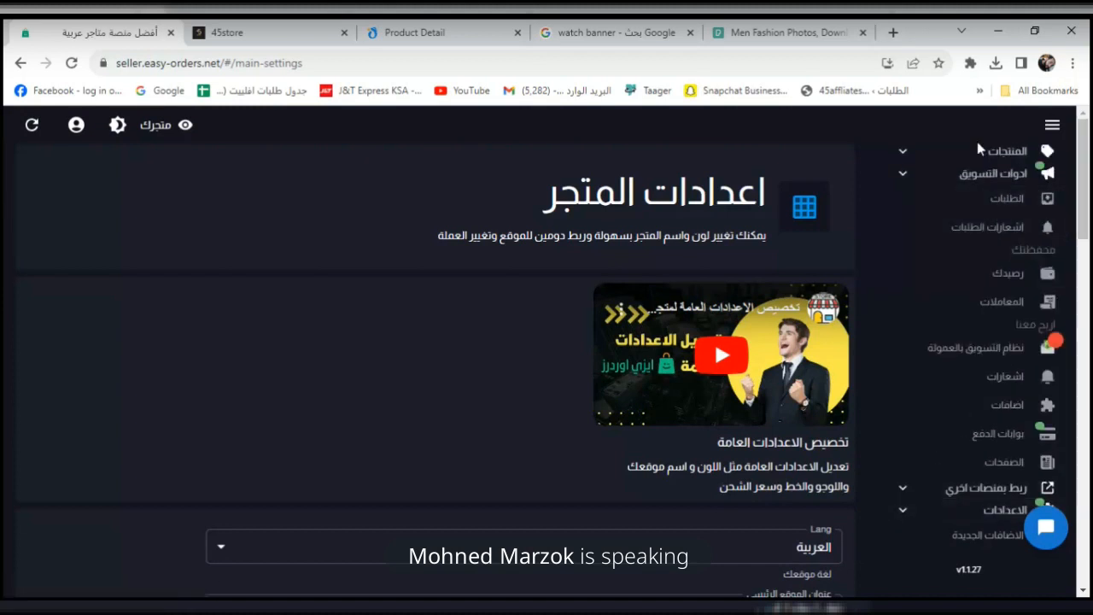
pyautogui.click(906, 177)
pyautogui.click(902, 151)
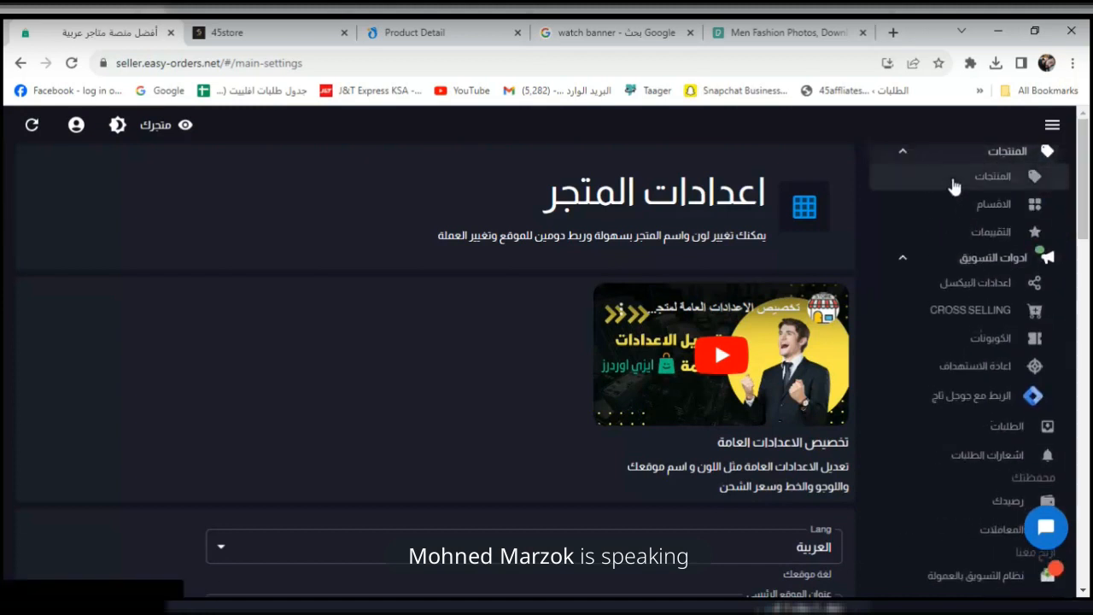
pyautogui.click(981, 198)
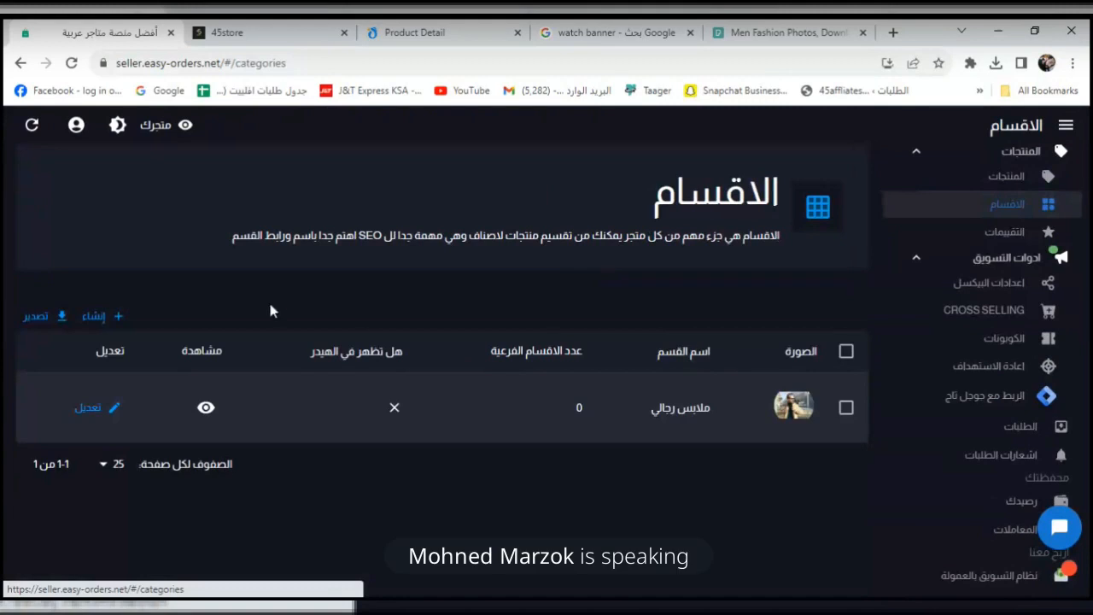
pyautogui.click(101, 318)
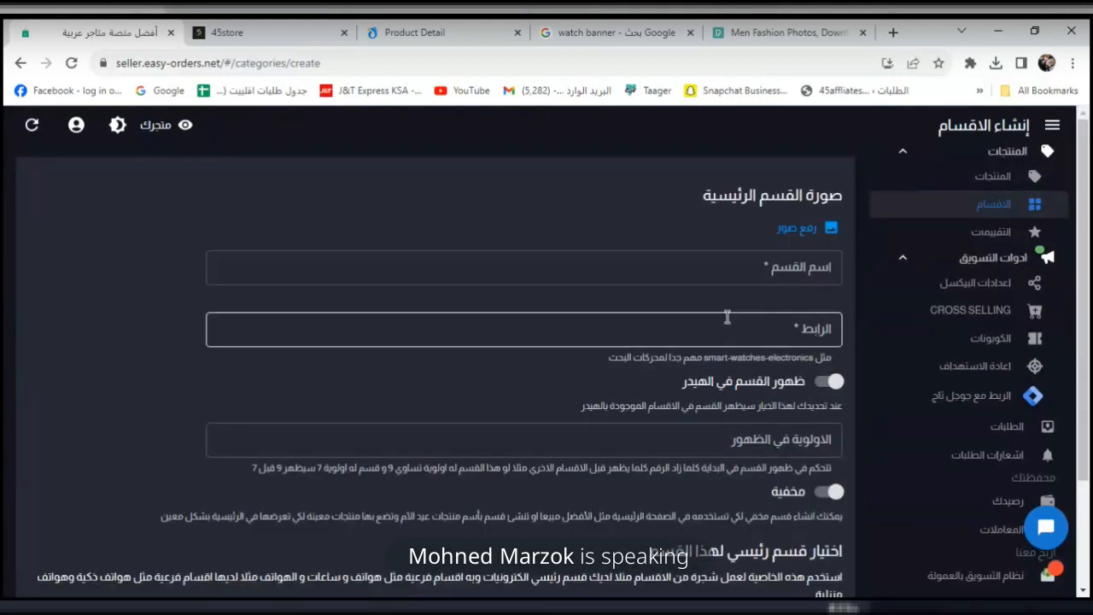
# Enter the category name الكترونيات and the link slug elecronics.
pyautogui.click(762, 267)
pyautogui.write('hg')
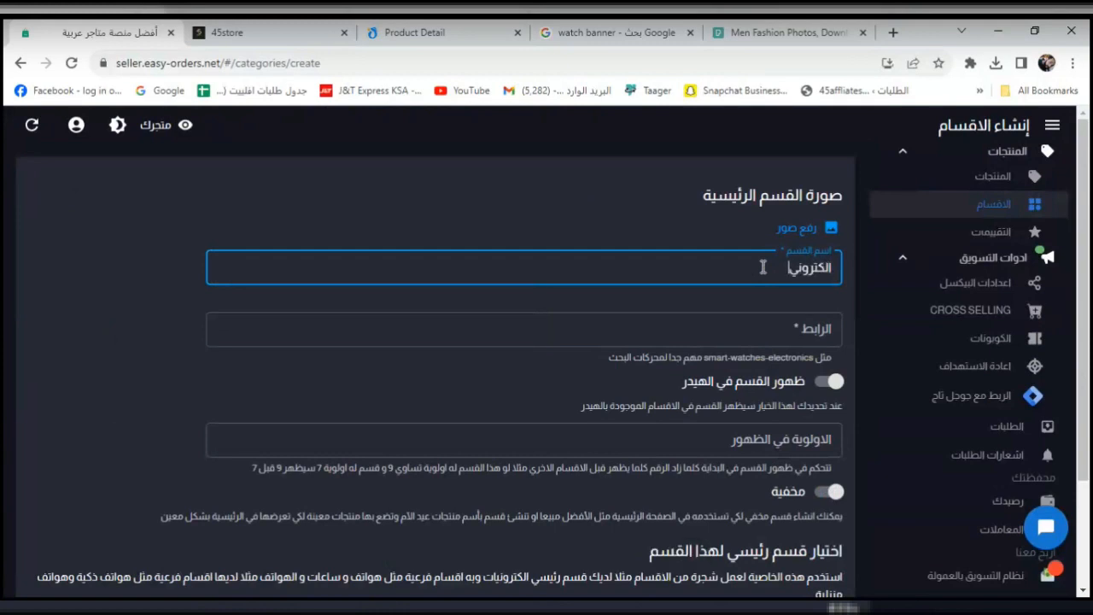
pyautogui.click(792, 329)
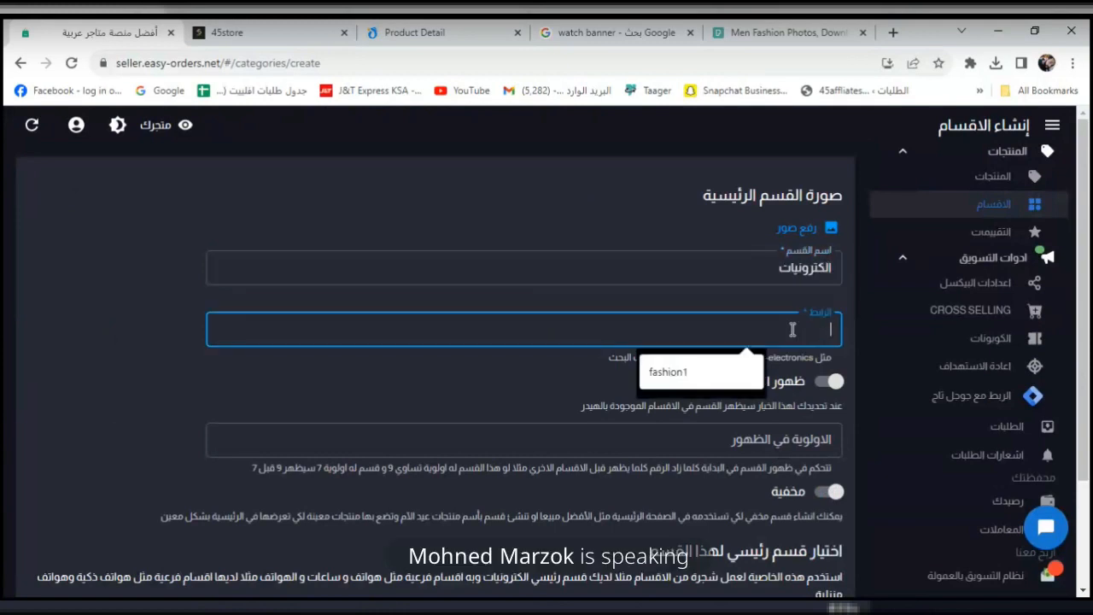
pyautogui.write('e')
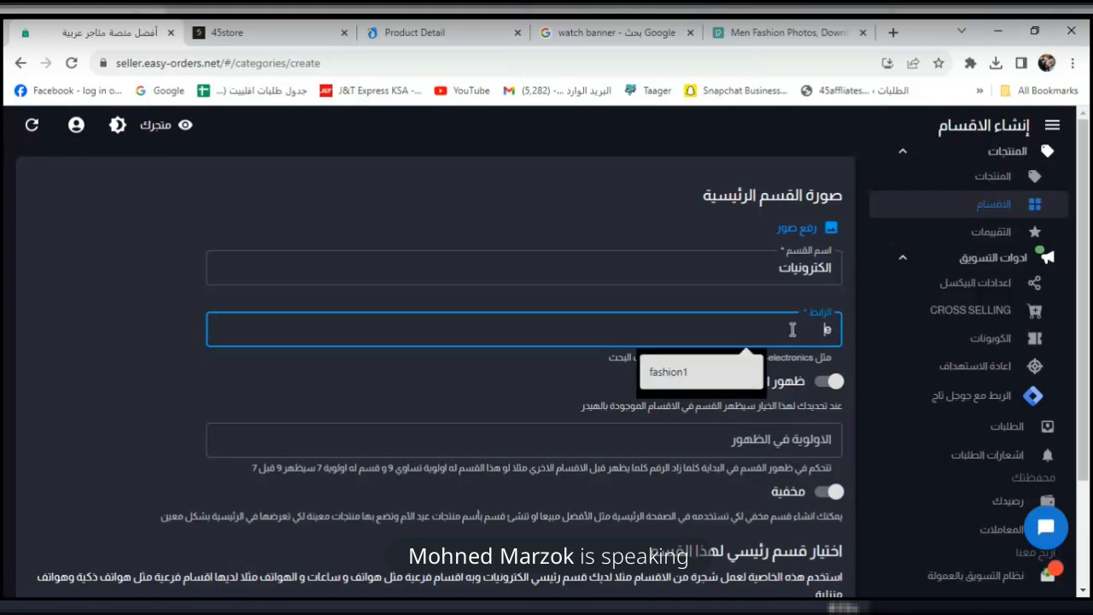
pyautogui.write('lecron')
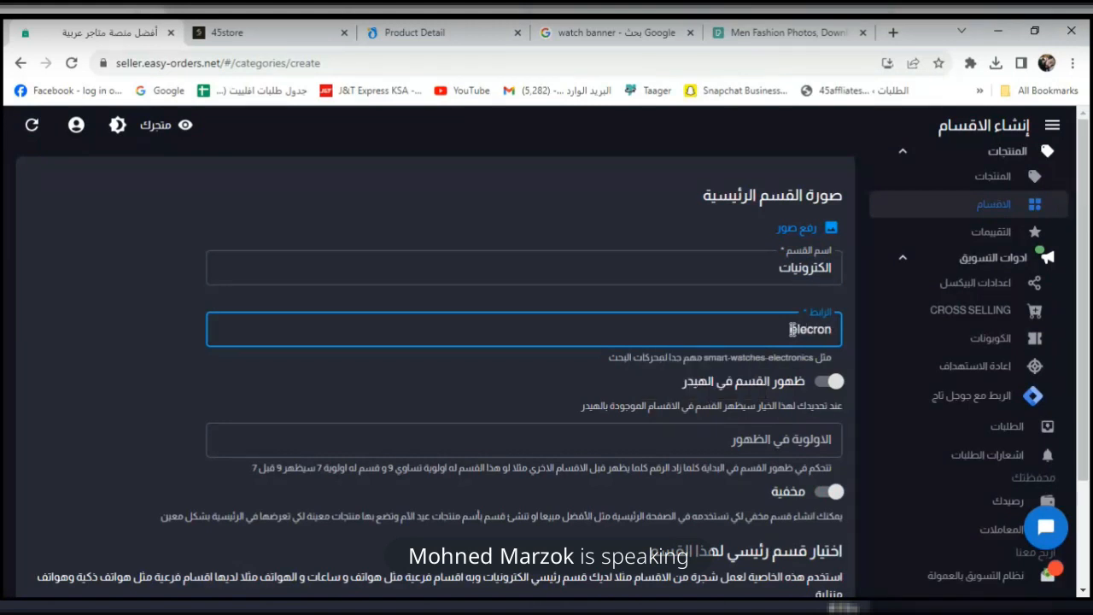
pyautogui.write('ics')
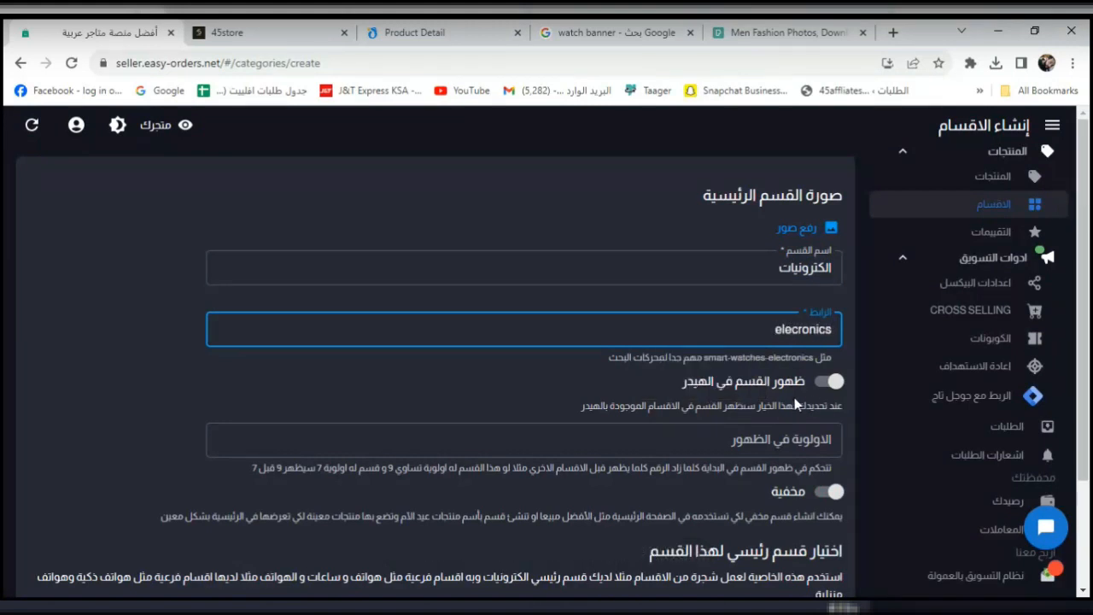
pyautogui.scroll(-1, 1087, 317)
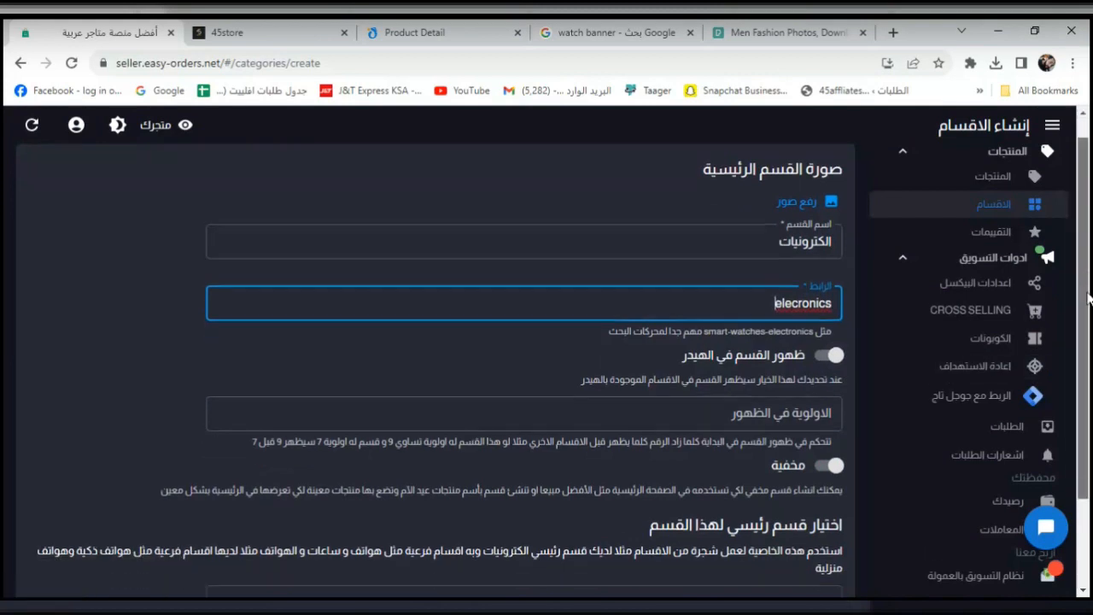
pyautogui.moveTo(1087, 317); pyautogui.dragTo(1088, 339)
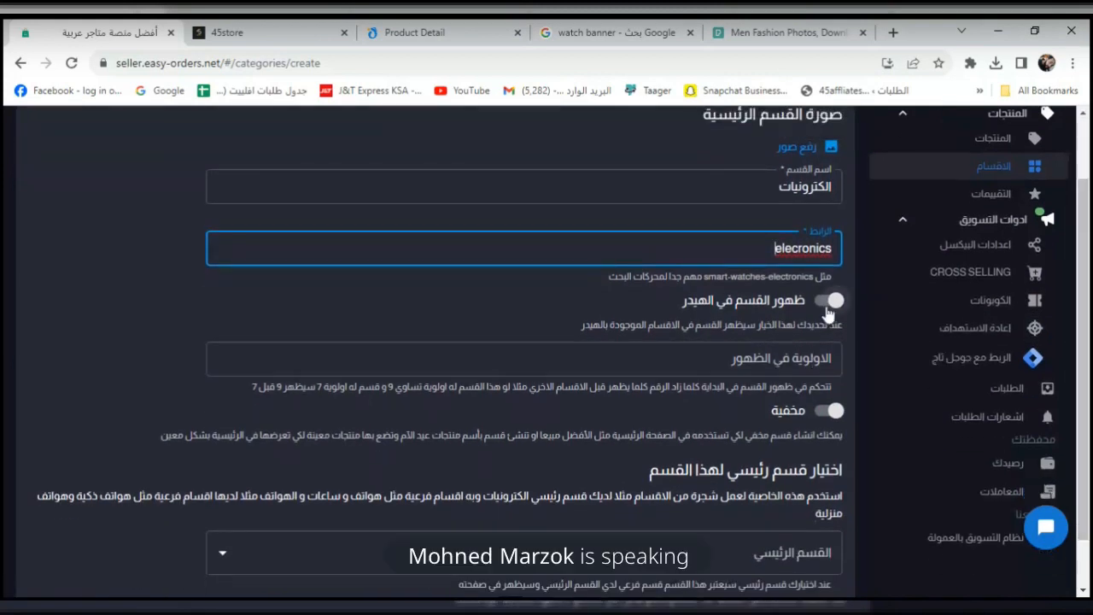
pyautogui.click(272, 33)
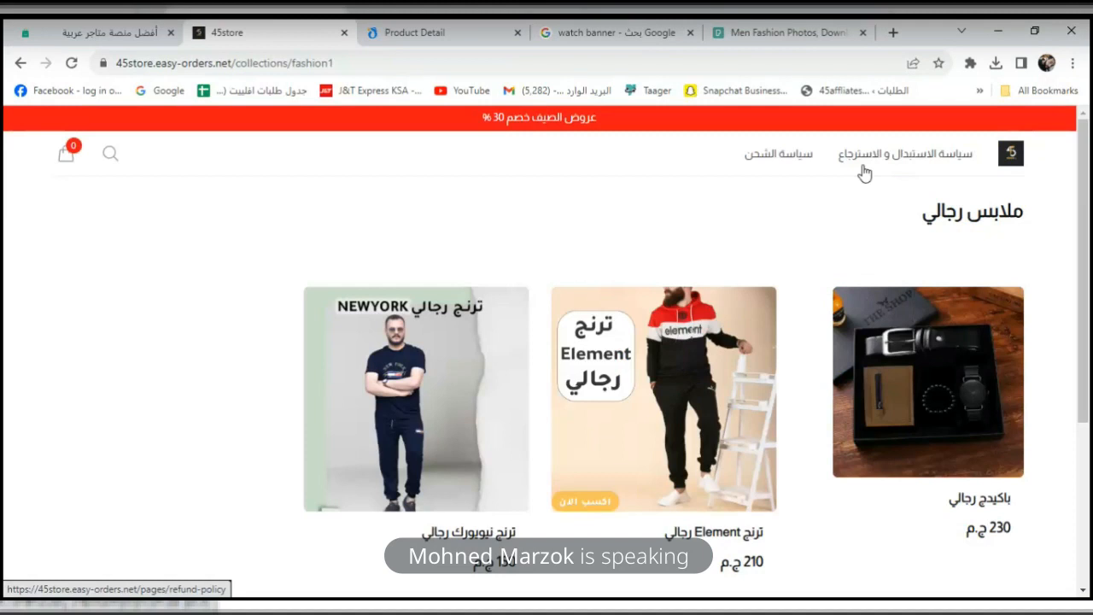
pyautogui.click(108, 31)
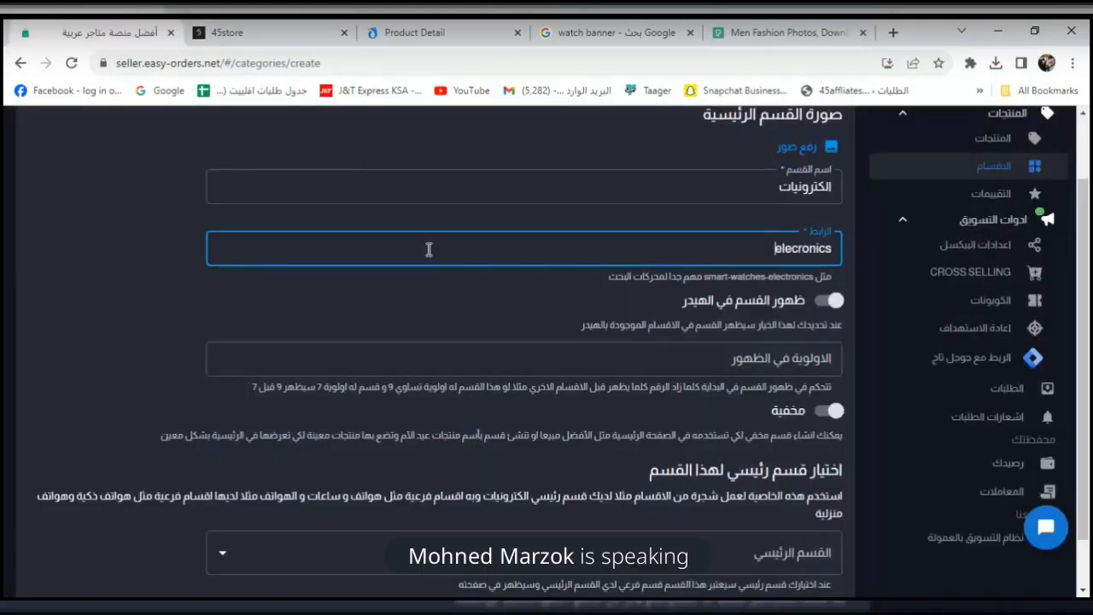
# Set the display priority to 2, check the parent category options, and try saving.
pyautogui.click(758, 359)
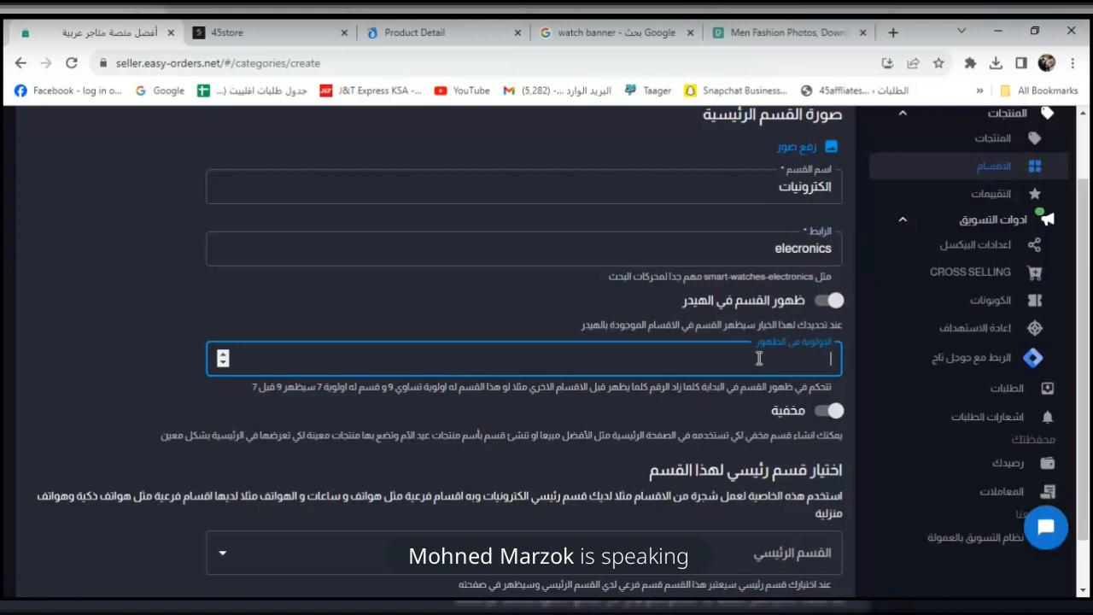
pyautogui.click(87, 293)
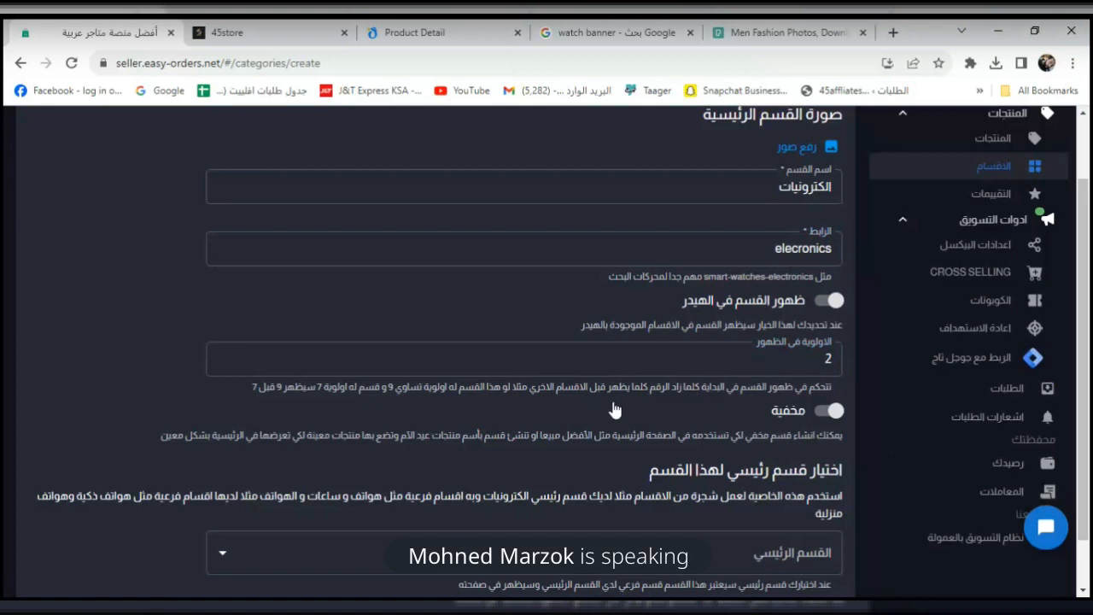
pyautogui.moveTo(1089, 358); pyautogui.dragTo(1088, 429)
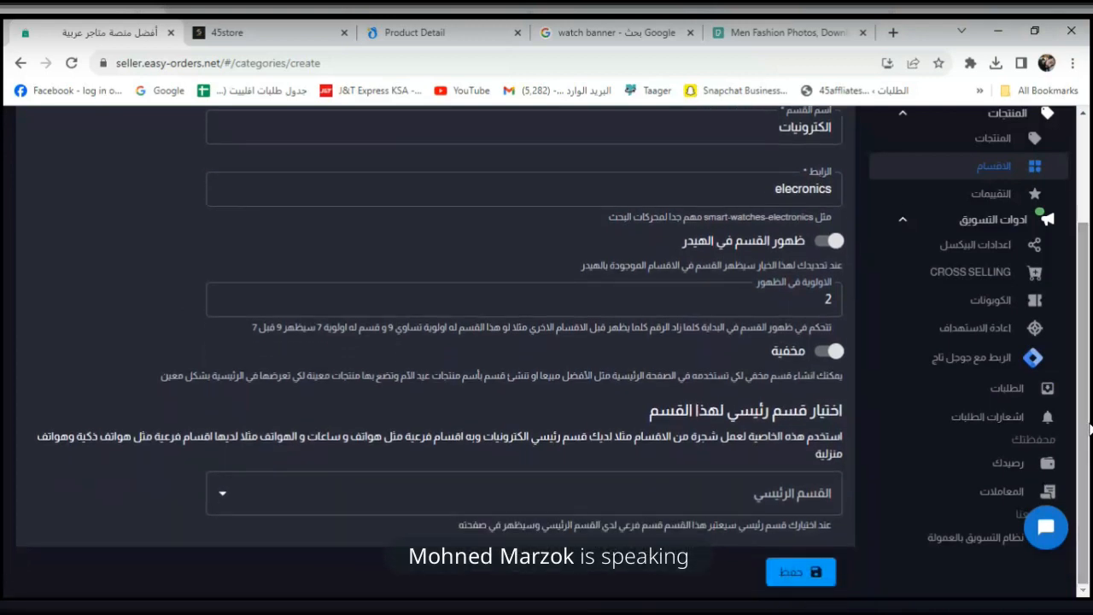
pyautogui.click(648, 493)
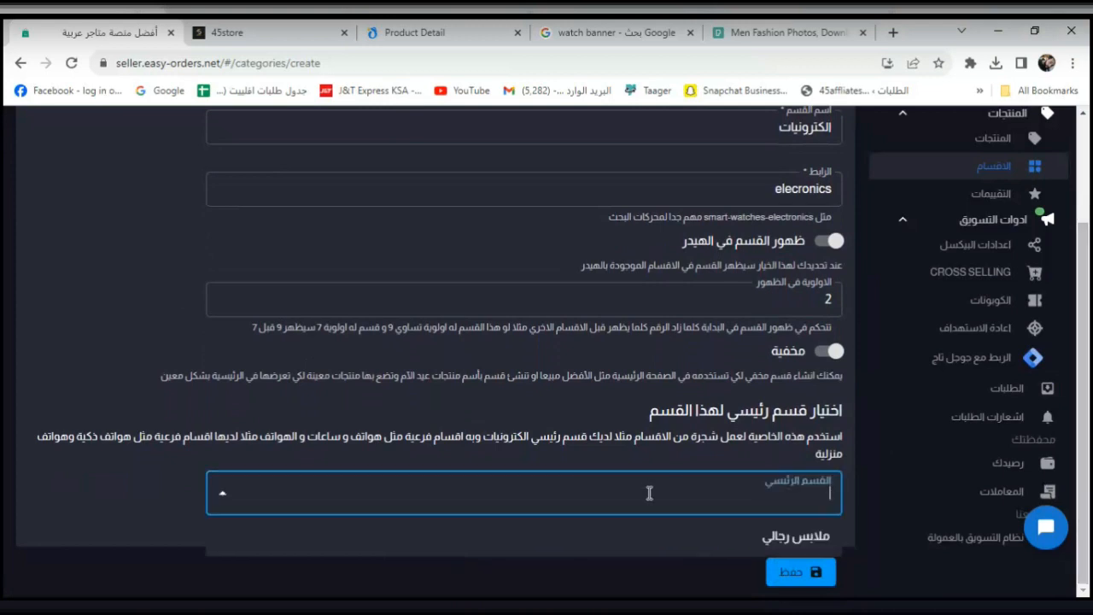
pyautogui.click(806, 582)
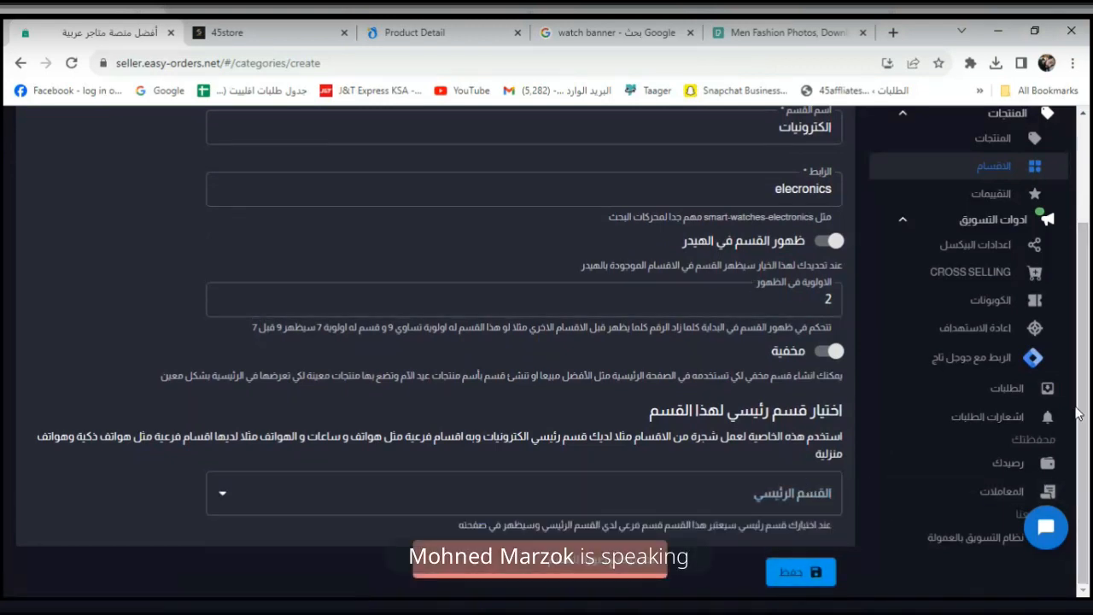
pyautogui.moveTo(1088, 357); pyautogui.dragTo(1089, 254)
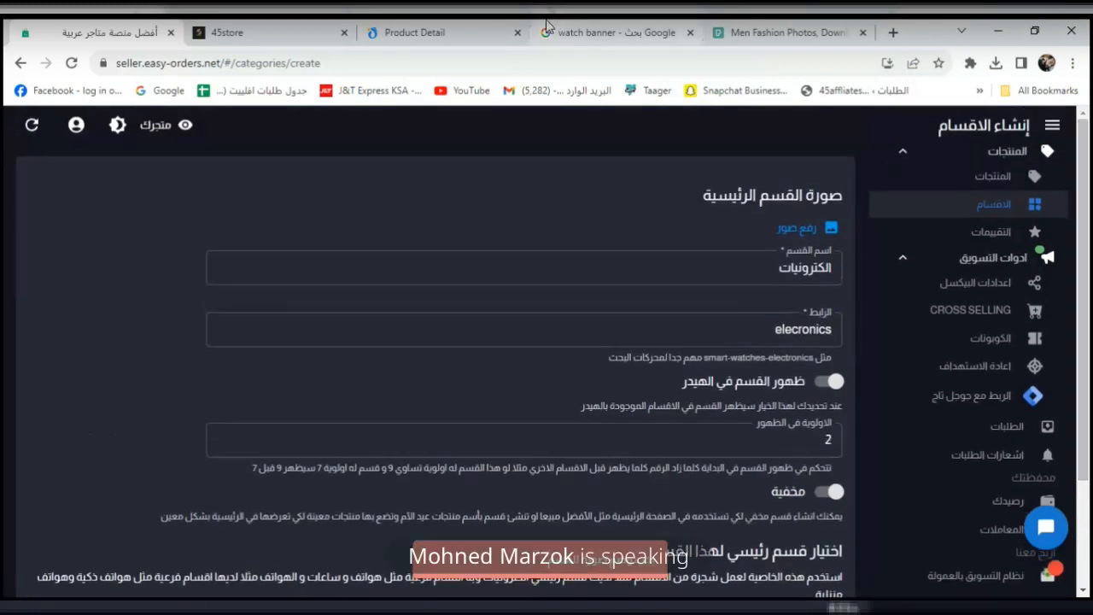
# Search Google Images for 'airpods background'.
pyautogui.click(611, 32)
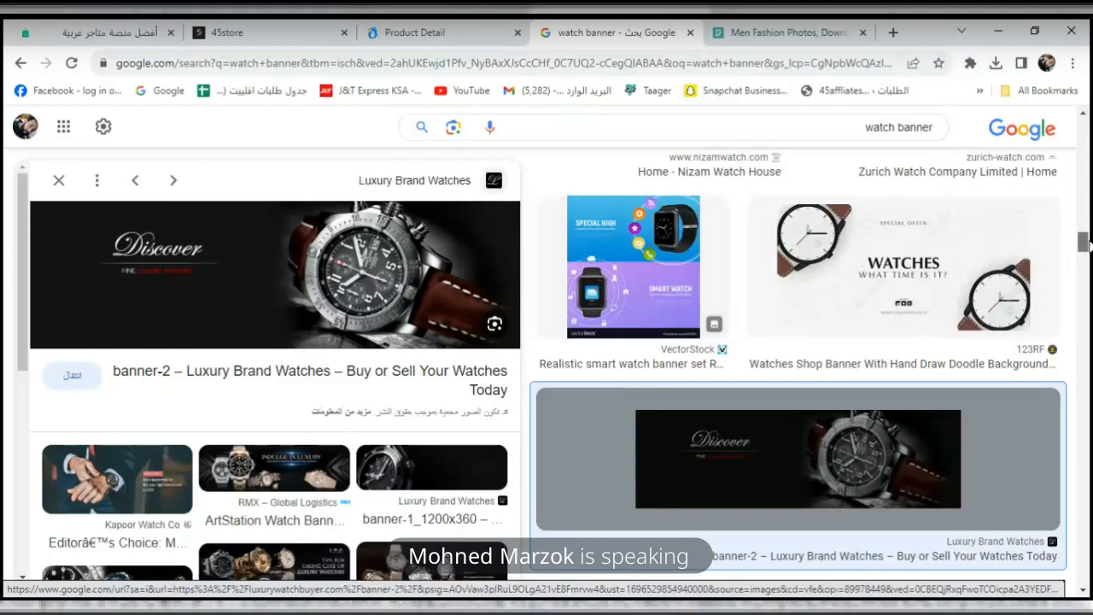
pyautogui.scroll(-4, 1089, 239)
pyautogui.scroll(2, 1089, 222)
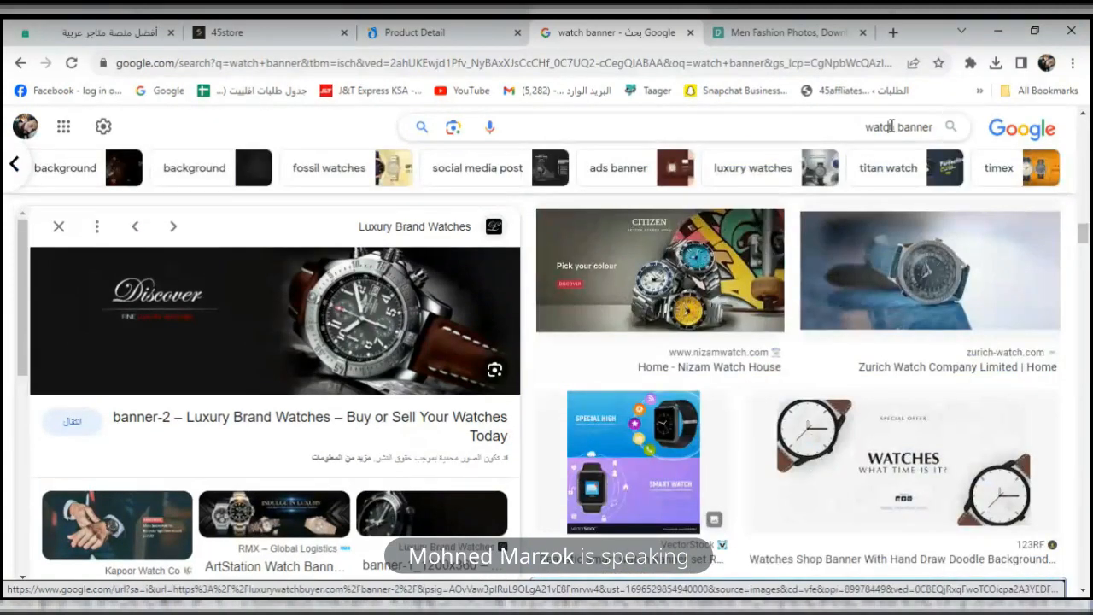
pyautogui.tripleClick(890, 126)
pyautogui.write('a')
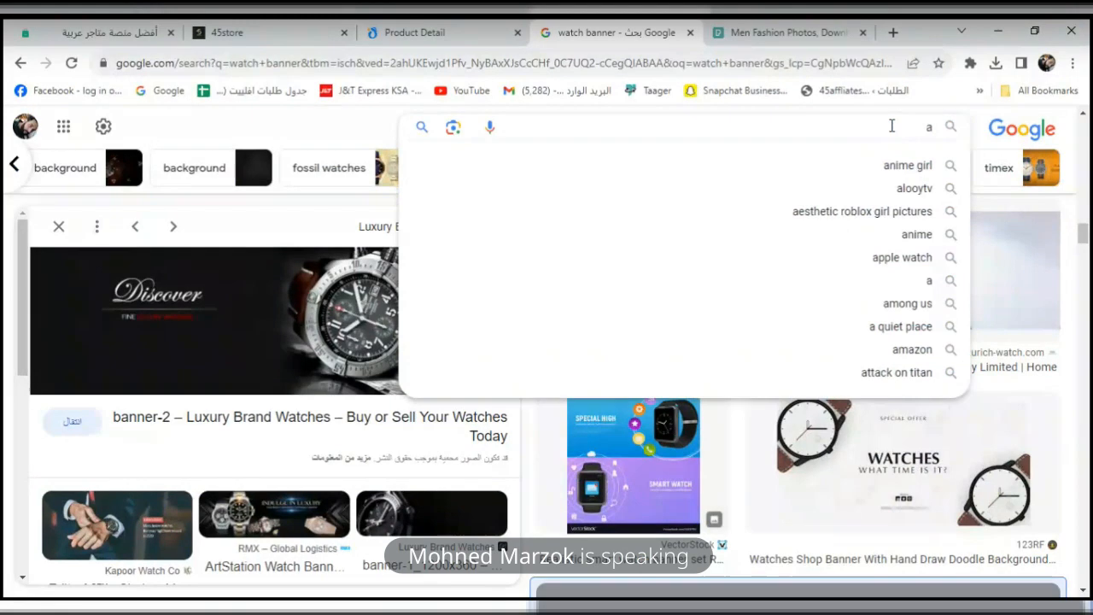
pyautogui.write('irpods')
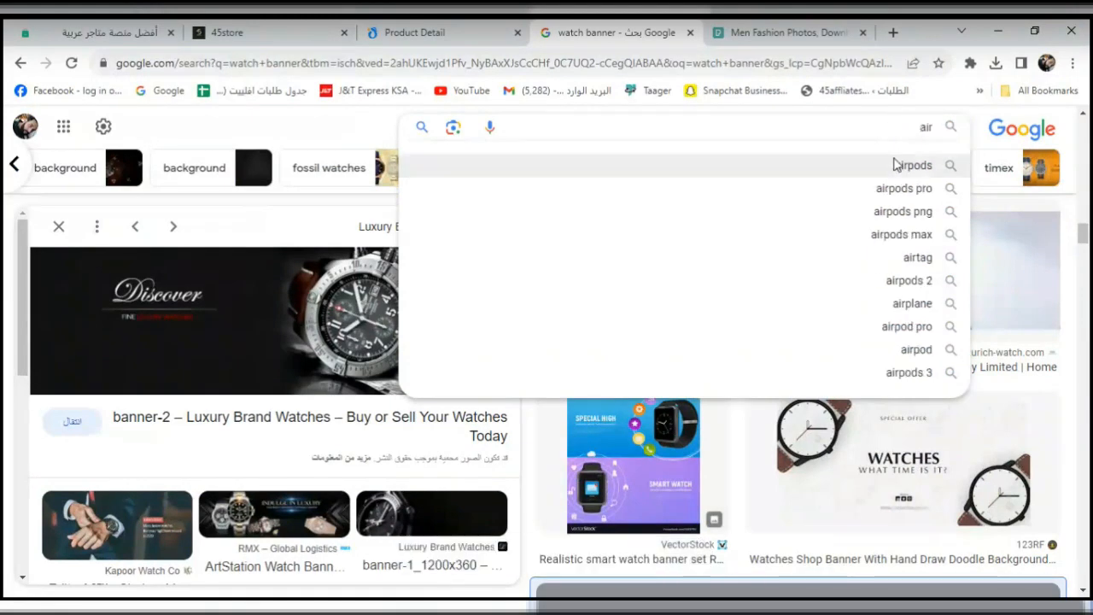
pyautogui.click(894, 167)
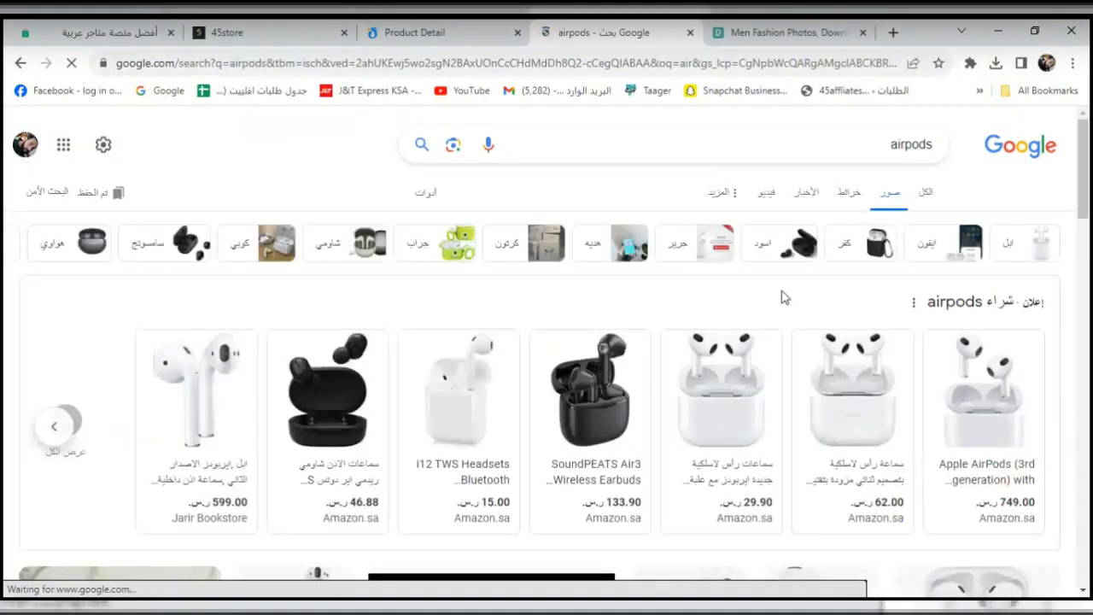
pyautogui.click(862, 152)
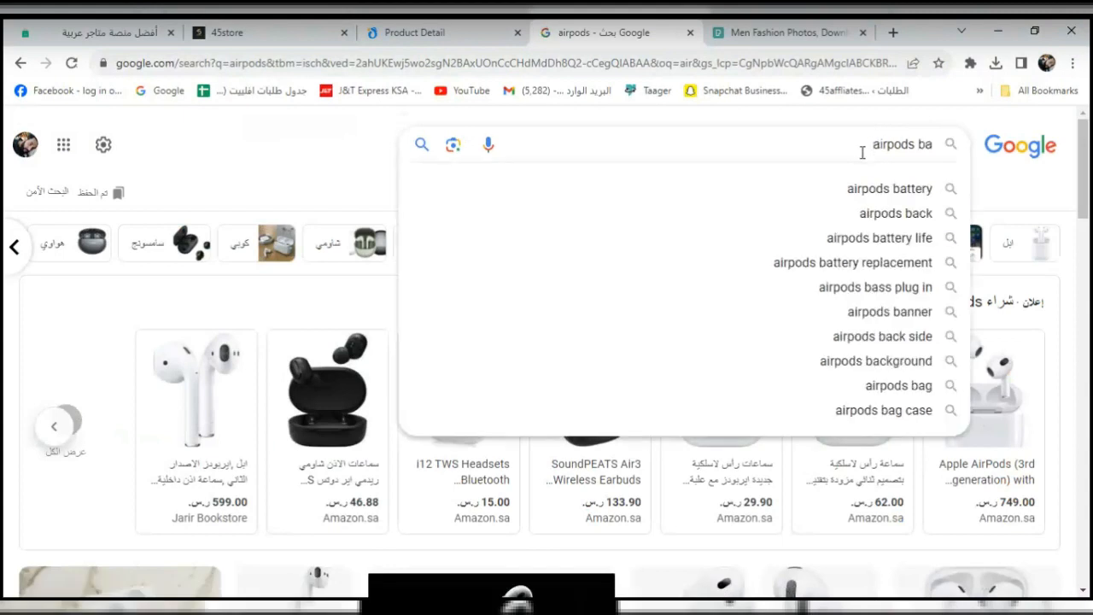
pyautogui.click(882, 195)
pyautogui.write('back')
pyautogui.click(879, 213)
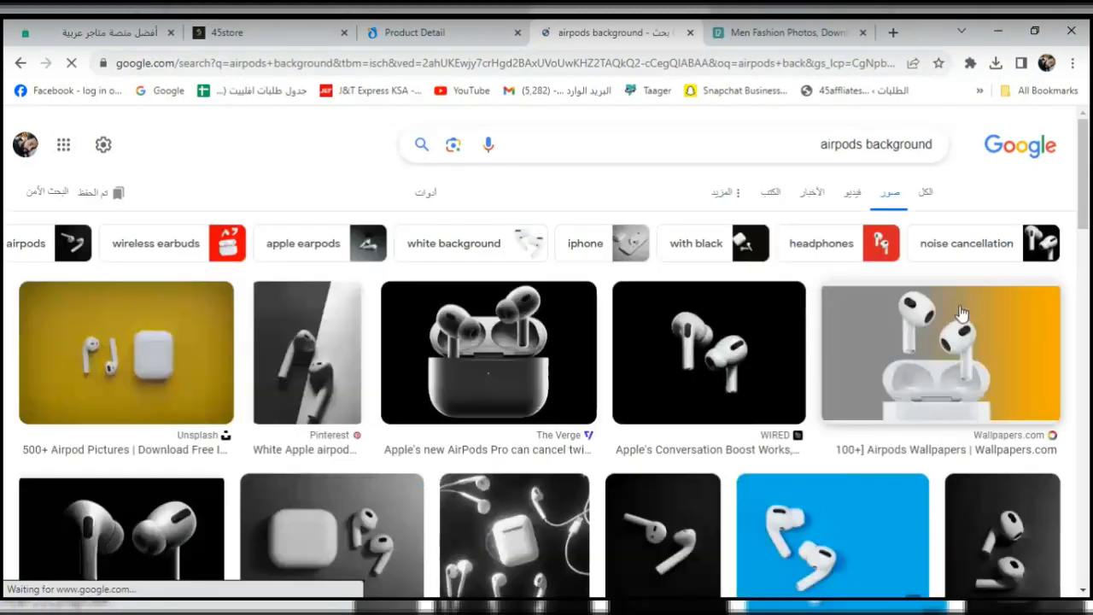
# Save the dark AirPods Pro 2 image to Downloads as Apple-AirPods-Pro-2-main.
pyautogui.scroll(-1, 1088, 224)
pyautogui.moveTo(1088, 224); pyautogui.dragTo(1086, 442)
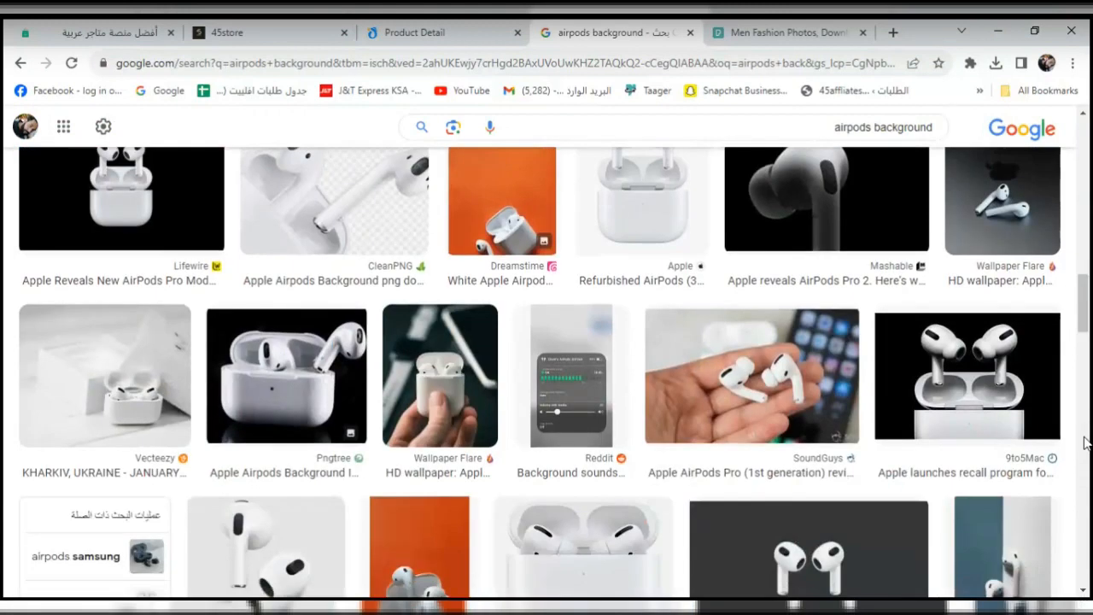
pyautogui.moveTo(1089, 339); pyautogui.dragTo(1088, 389)
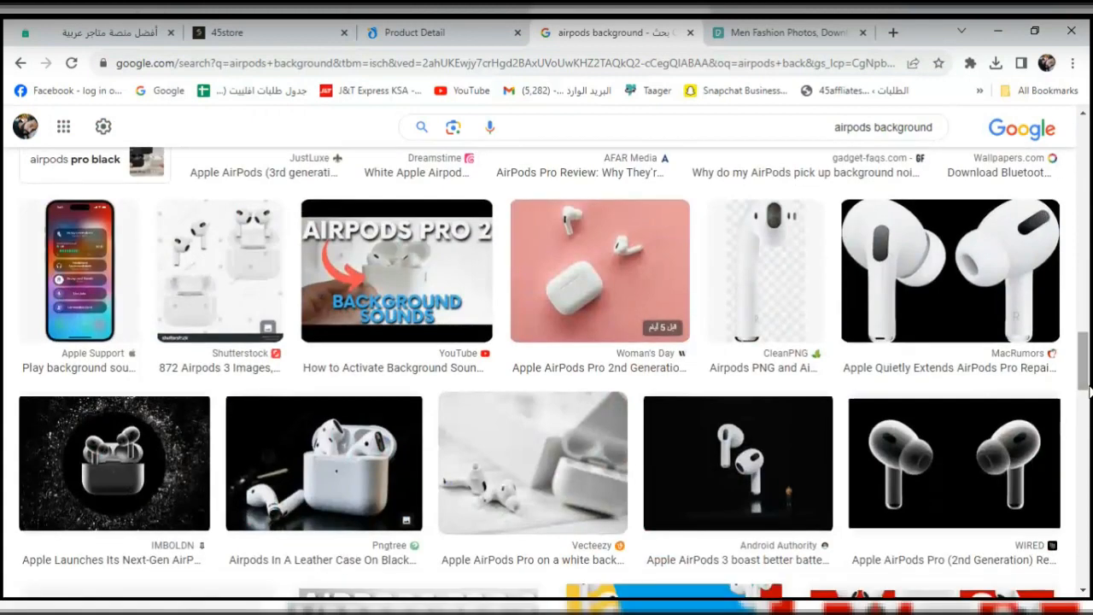
pyautogui.click(199, 420)
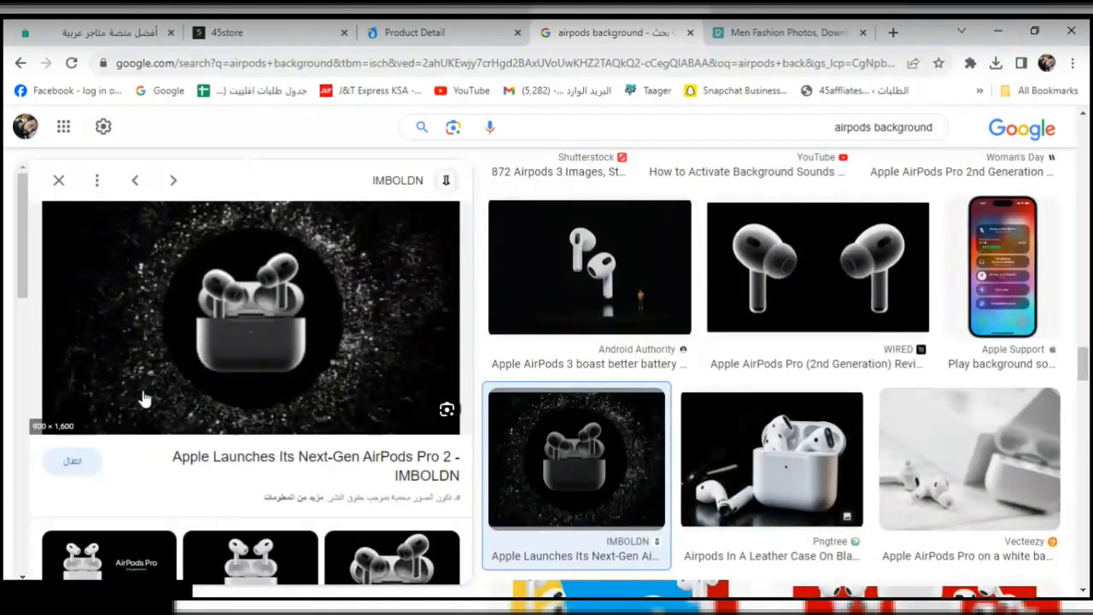
pyautogui.rightClick(252, 327)
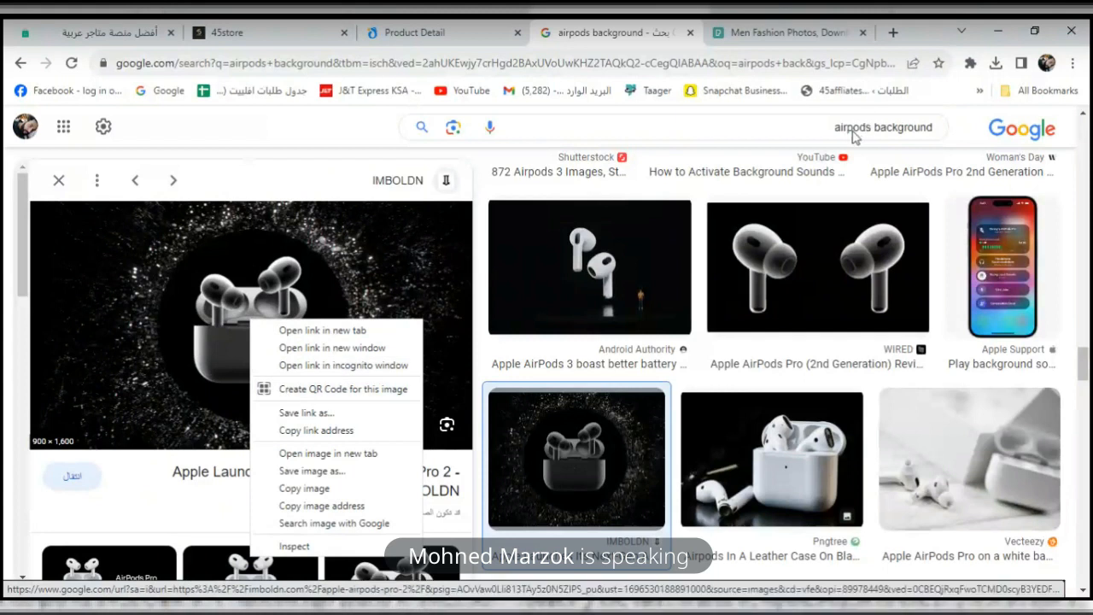
pyautogui.click(301, 471)
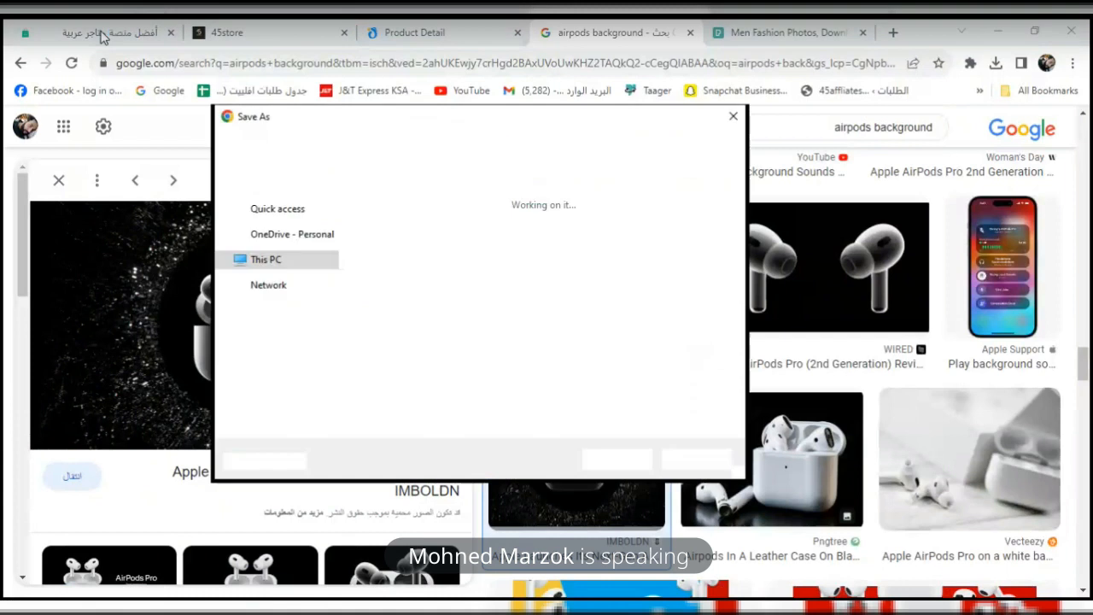
pyautogui.click(616, 458)
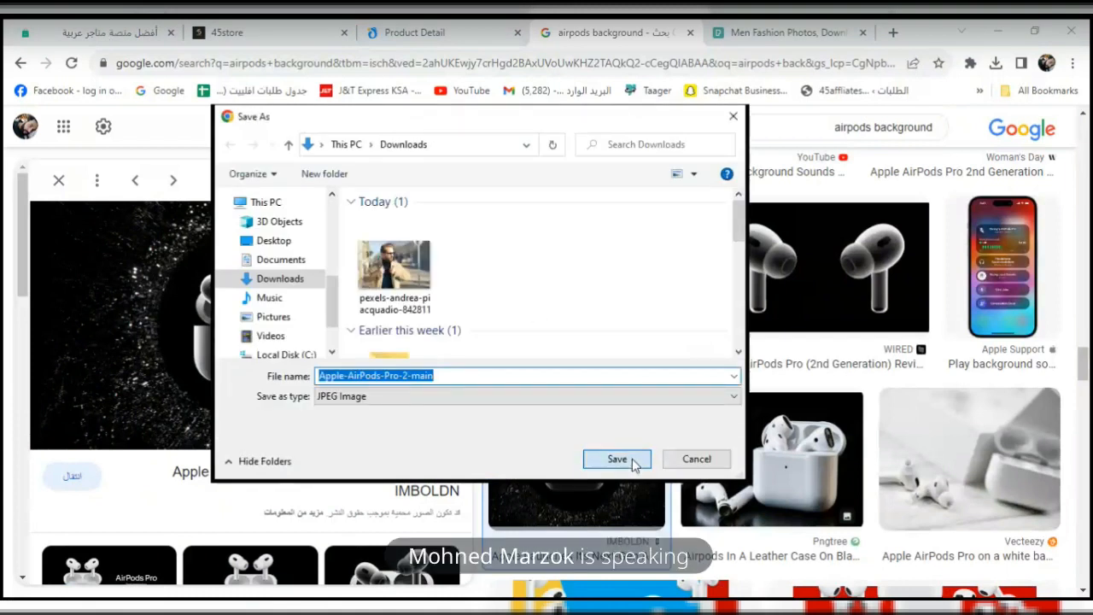
pyautogui.click(149, 32)
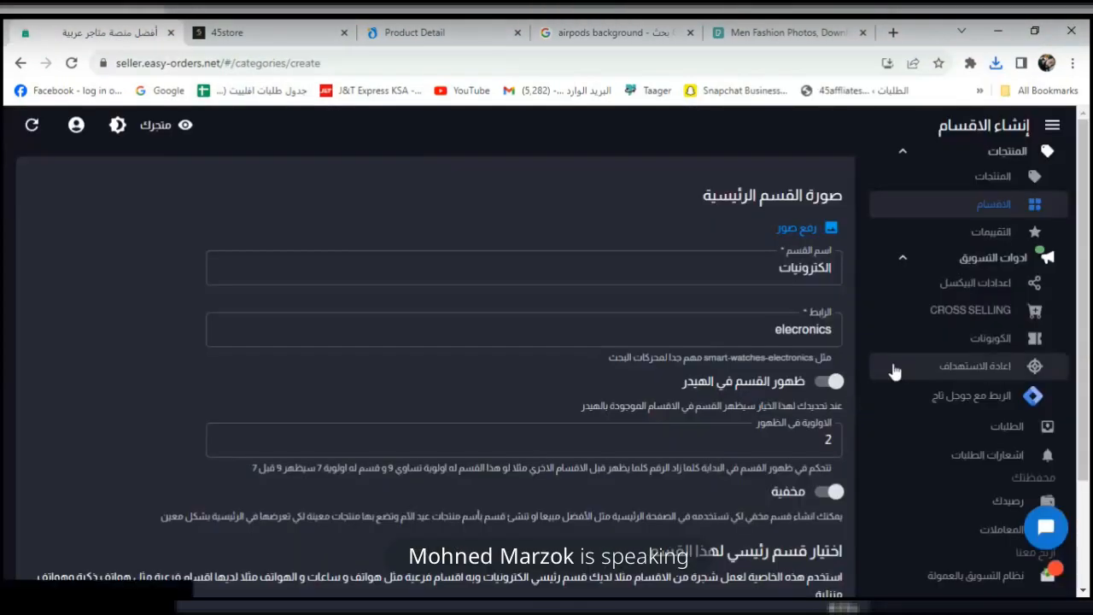
# Upload Apple-AirPods-Pro-2-main as the category image and save the الكترونيات category.
pyautogui.click(793, 231)
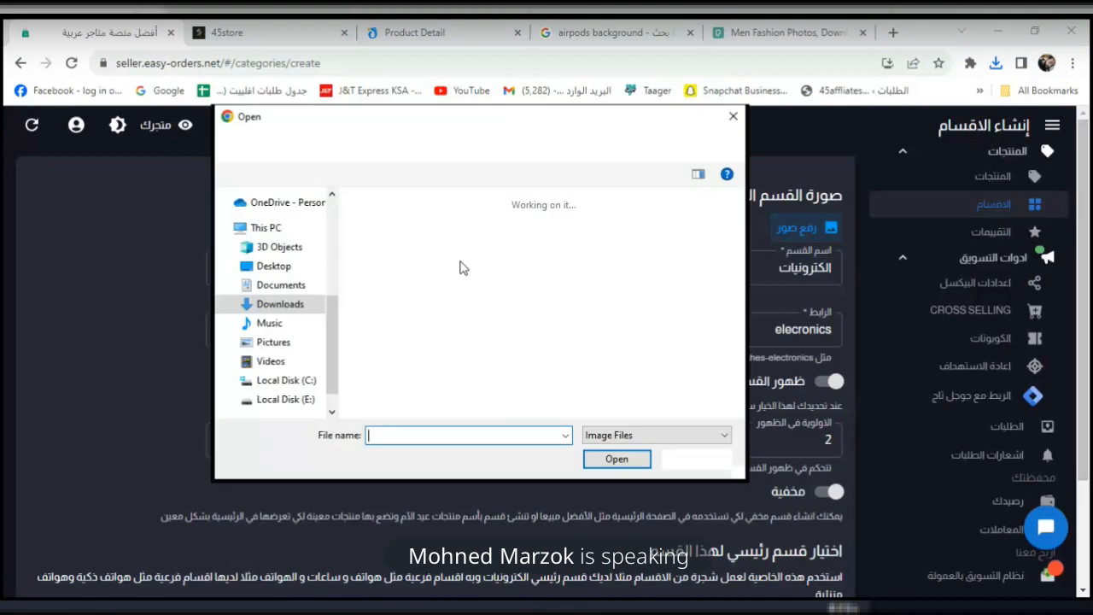
pyautogui.click(434, 271)
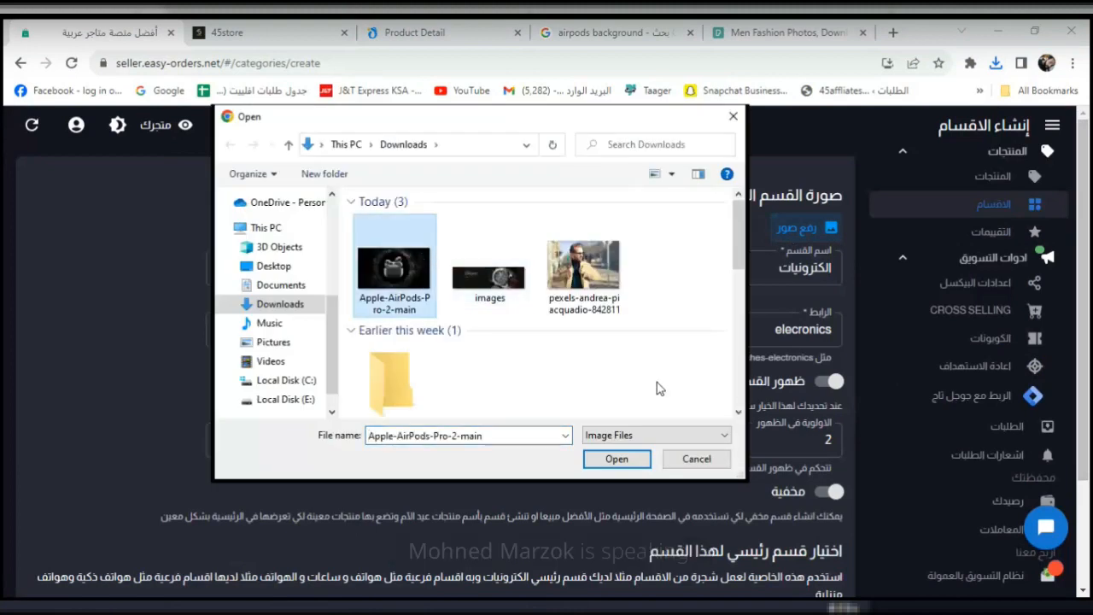
pyautogui.click(617, 459)
pyautogui.scroll(-1, 1089, 286)
pyautogui.moveTo(1089, 286); pyautogui.dragTo(1090, 391)
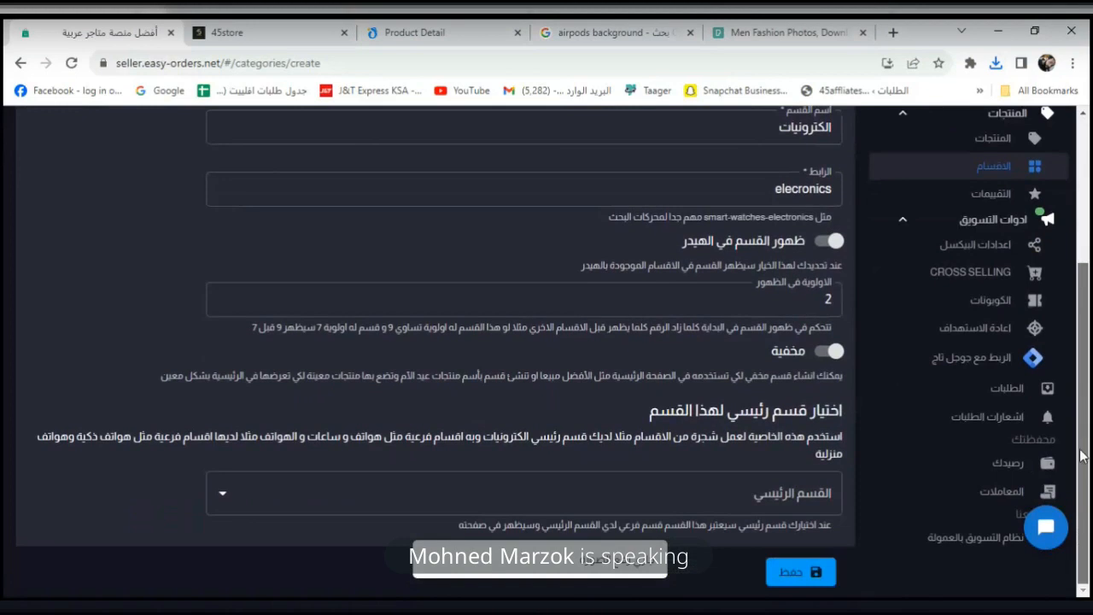
pyautogui.click(794, 574)
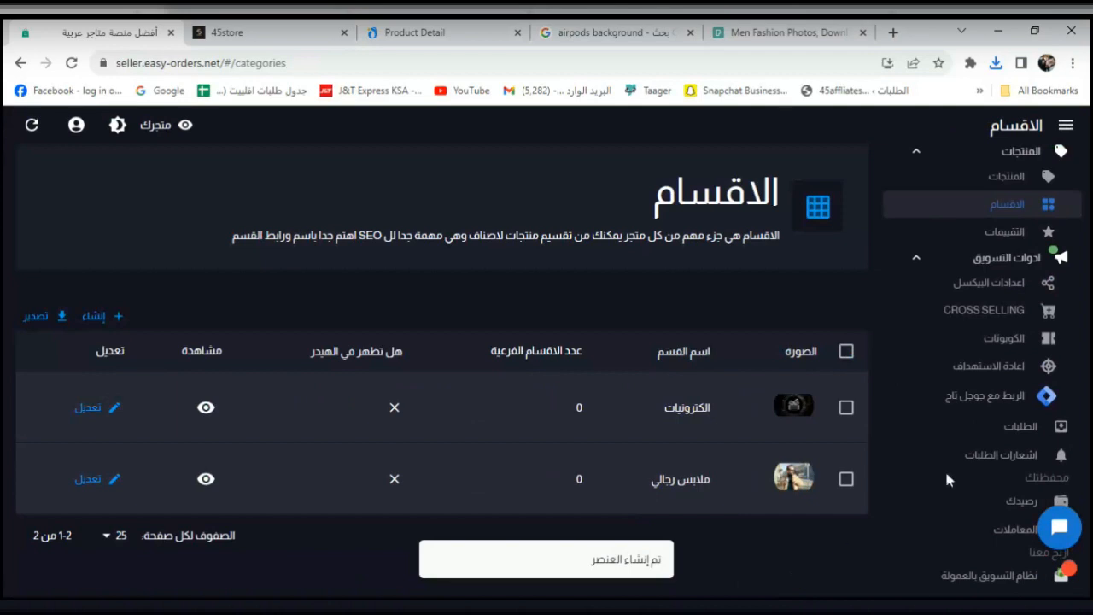
# Assign the رينج لايت product to the الكترونيات category.
pyautogui.click(1023, 181)
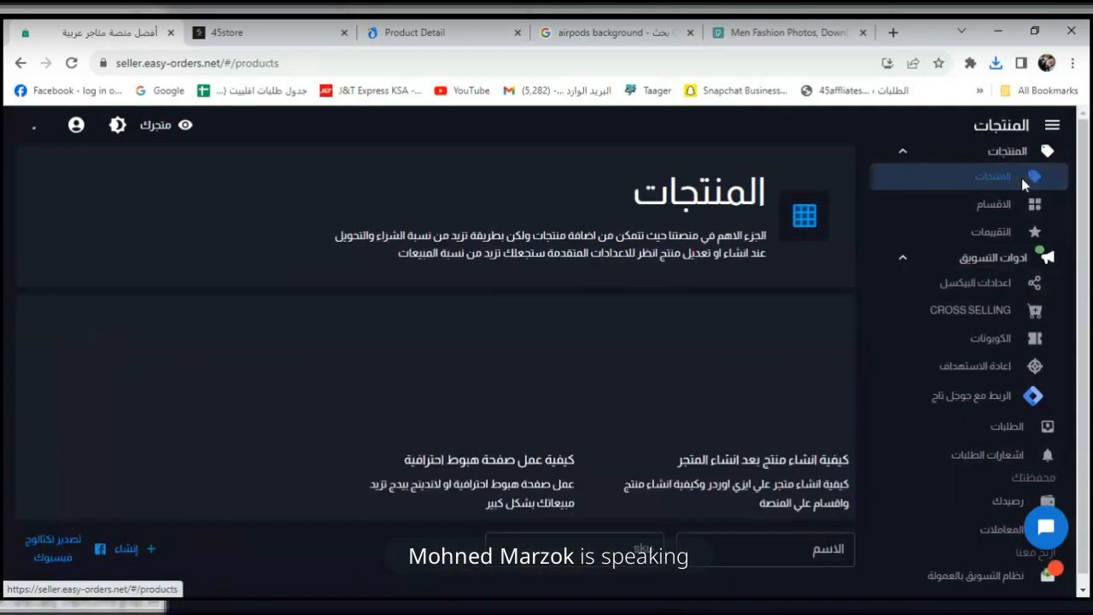
pyautogui.moveTo(1084, 219); pyautogui.dragTo(1085, 359)
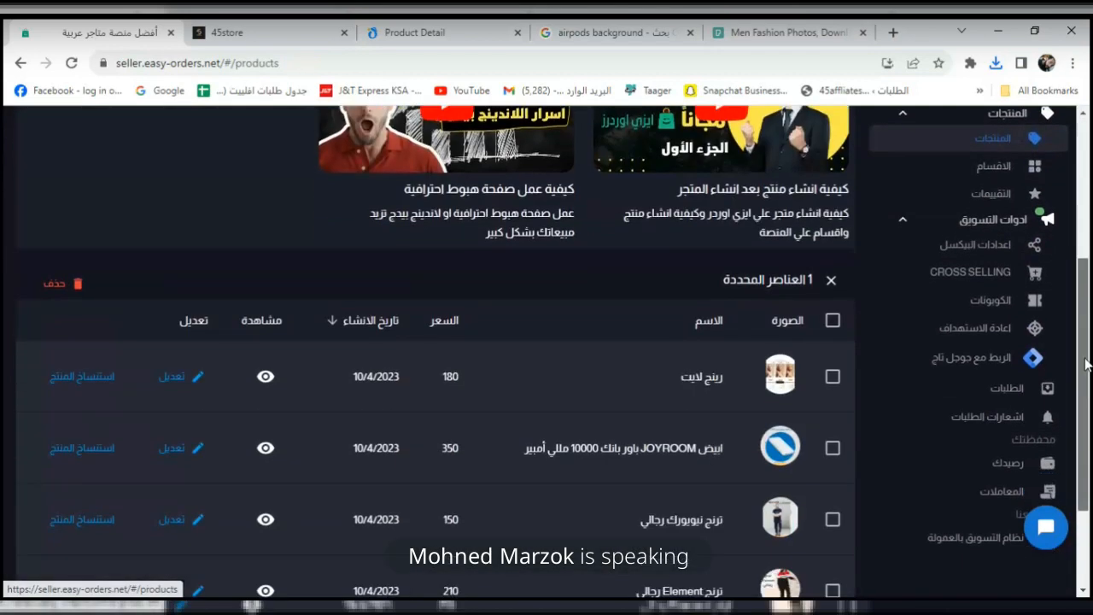
pyautogui.scroll(-1, 452, 344)
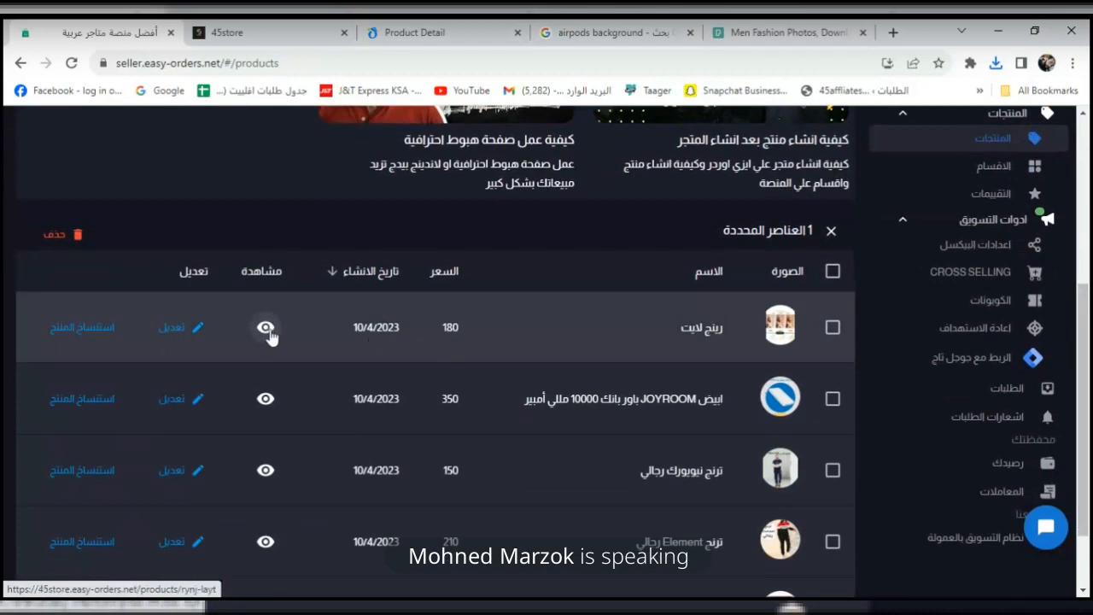
pyautogui.click(193, 330)
pyautogui.scroll(-3, 1089, 301)
pyautogui.click(770, 336)
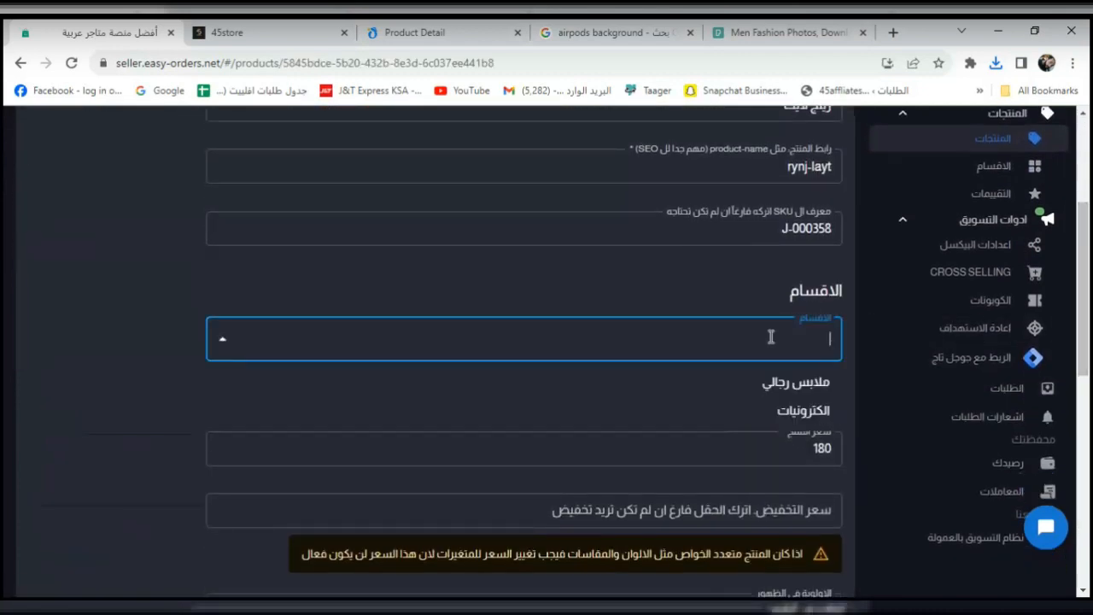
pyautogui.click(751, 410)
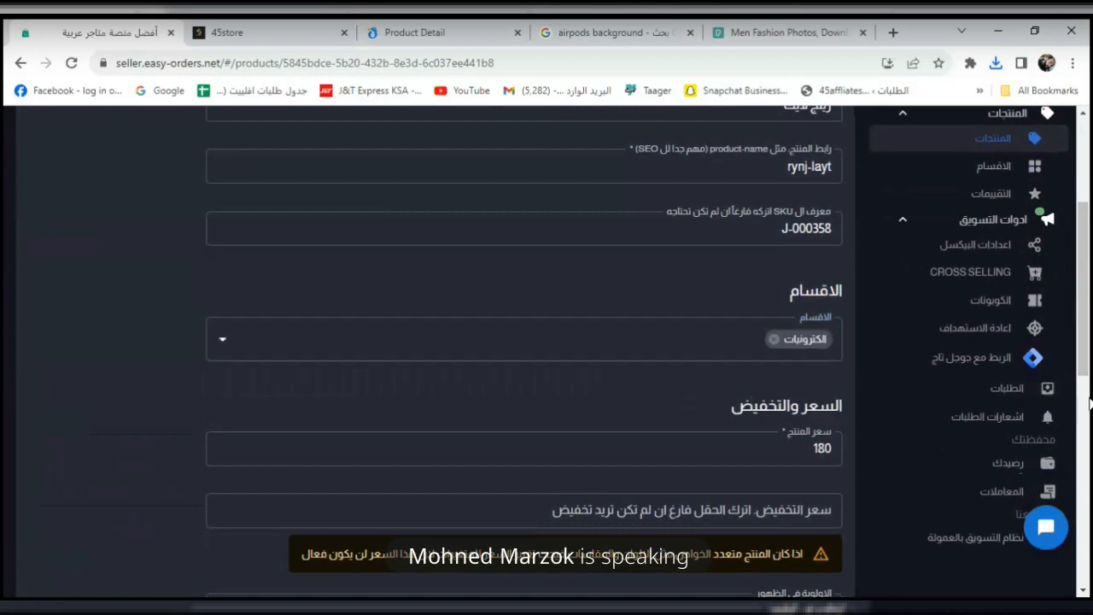
pyautogui.moveTo(1087, 349); pyautogui.dragTo(1082, 563)
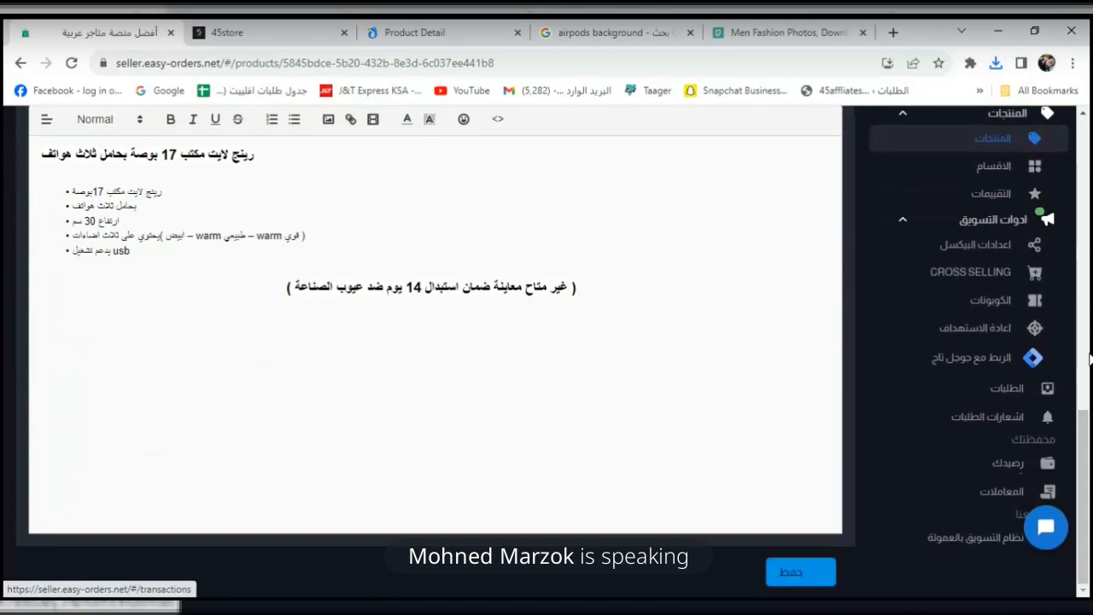
pyautogui.moveTo(1090, 446); pyautogui.dragTo(1089, 250)
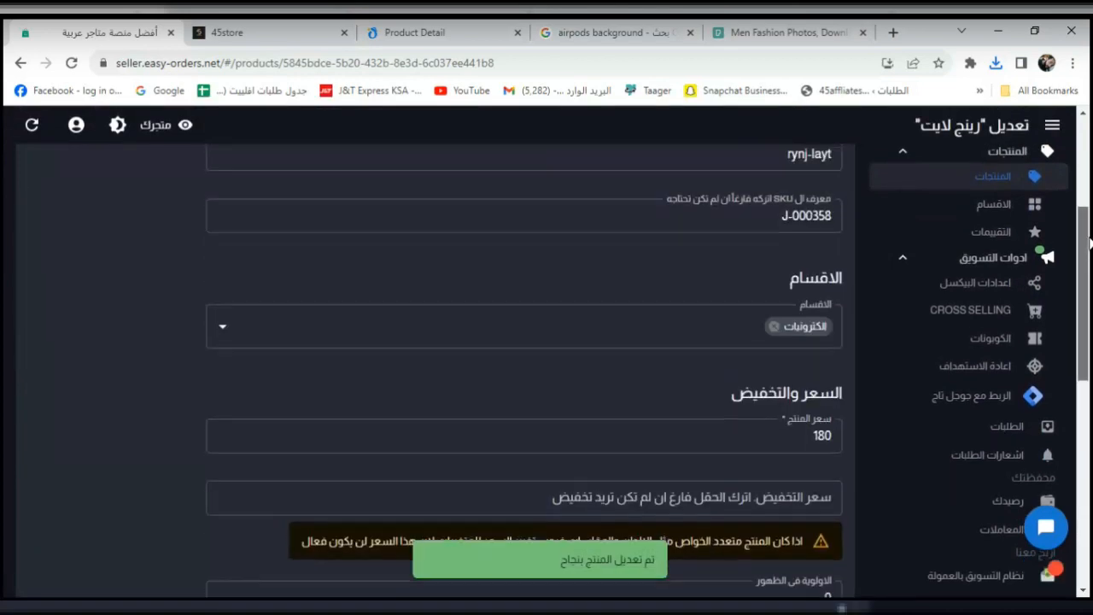
# Assign the JOYROOM power bank to the الكترونيات category and save it.
pyautogui.click(1012, 181)
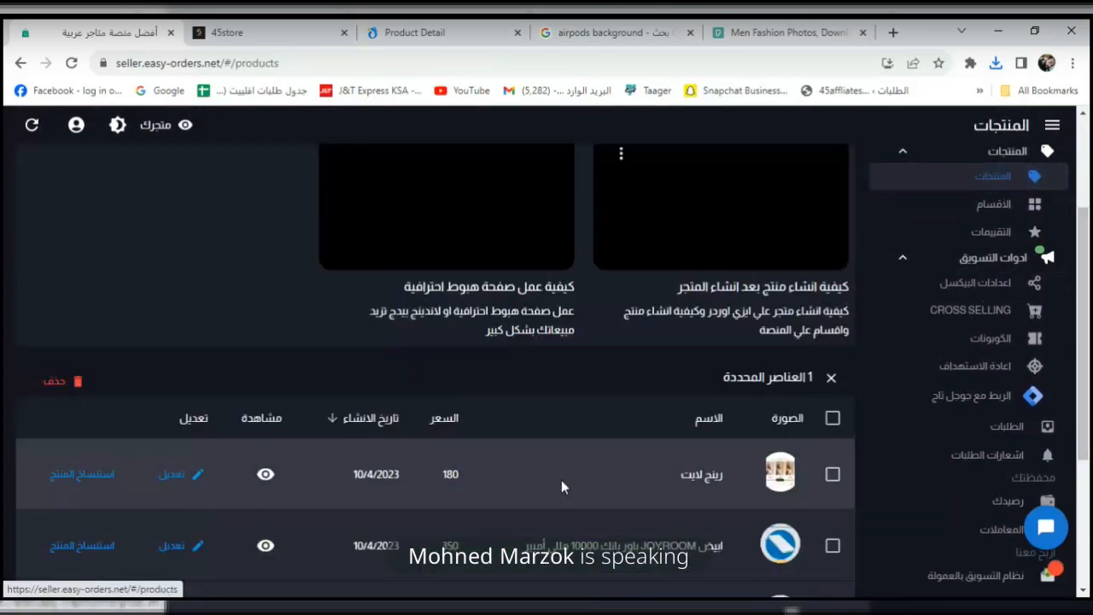
pyautogui.moveTo(1082, 287); pyautogui.dragTo(1083, 367)
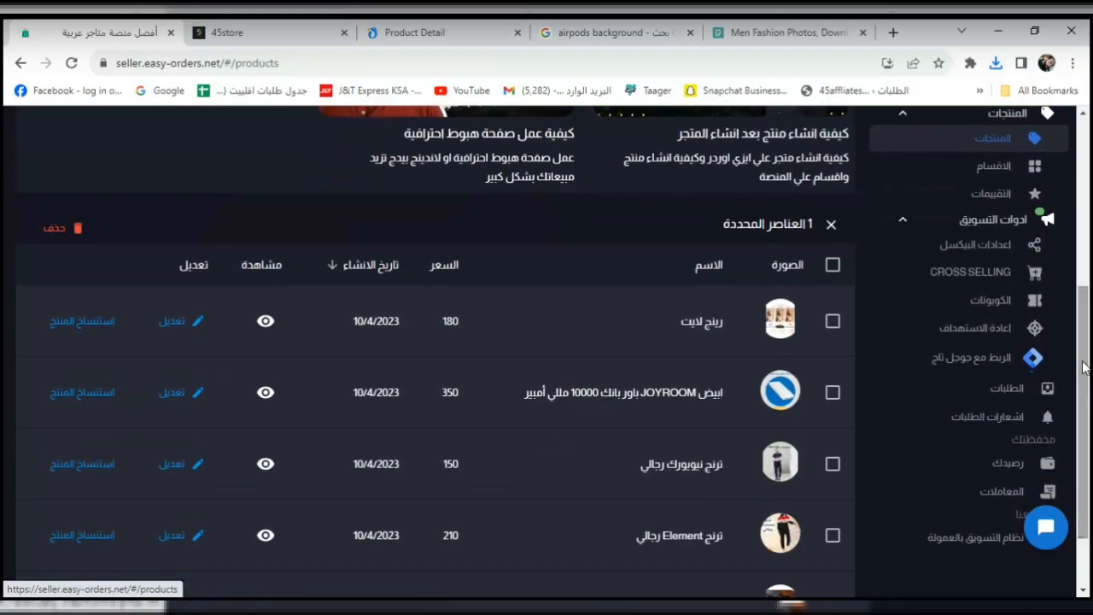
pyautogui.click(181, 393)
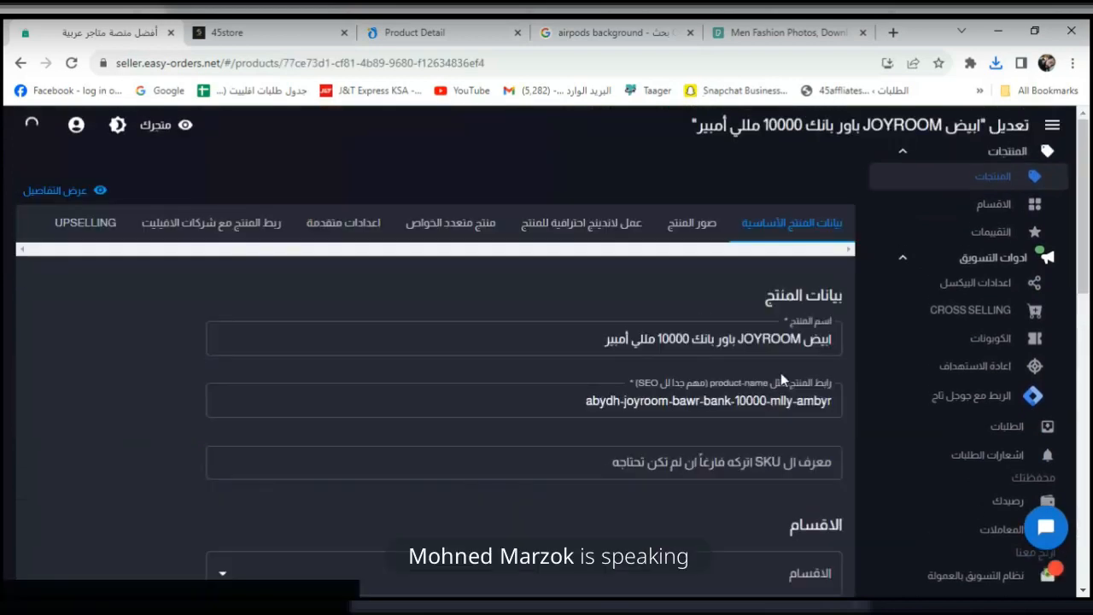
pyautogui.scroll(-2, 781, 376)
pyautogui.click(815, 440)
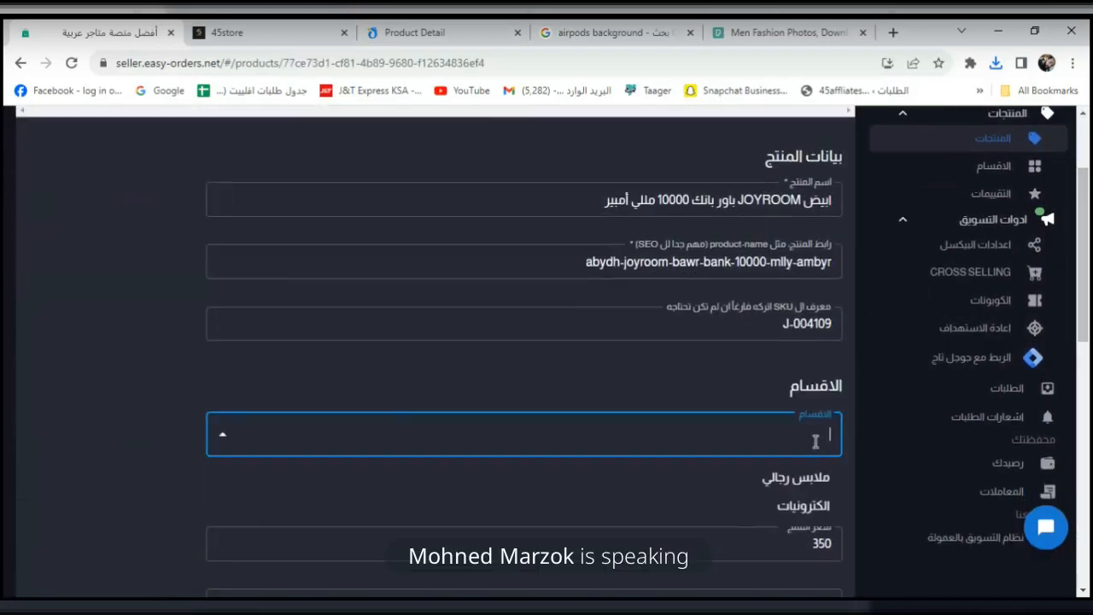
pyautogui.click(759, 508)
pyautogui.scroll(-10, 1087, 316)
pyautogui.click(827, 580)
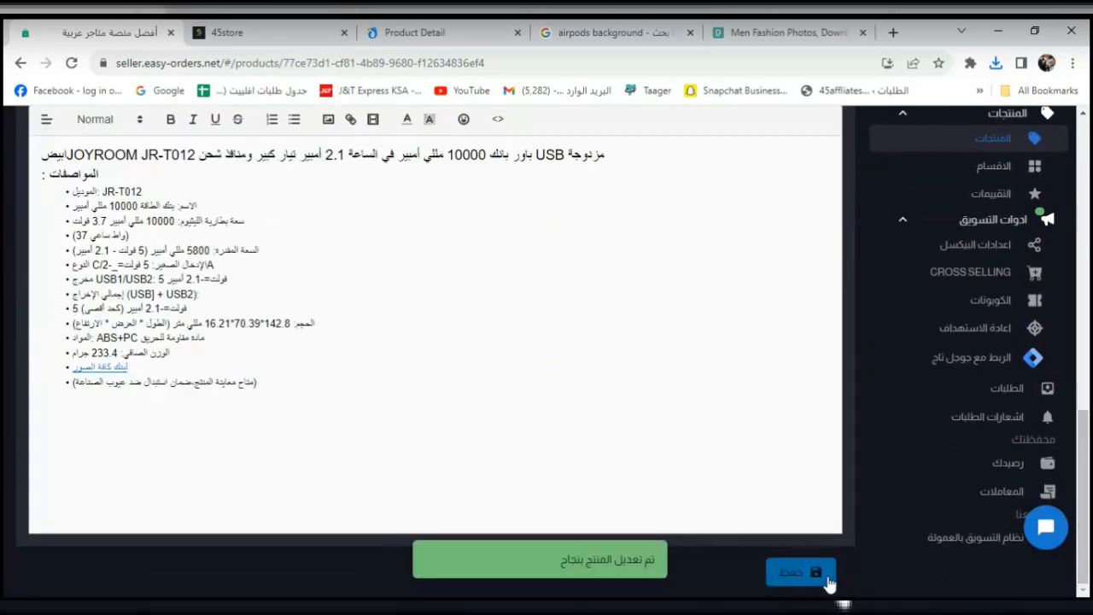
pyautogui.click(263, 34)
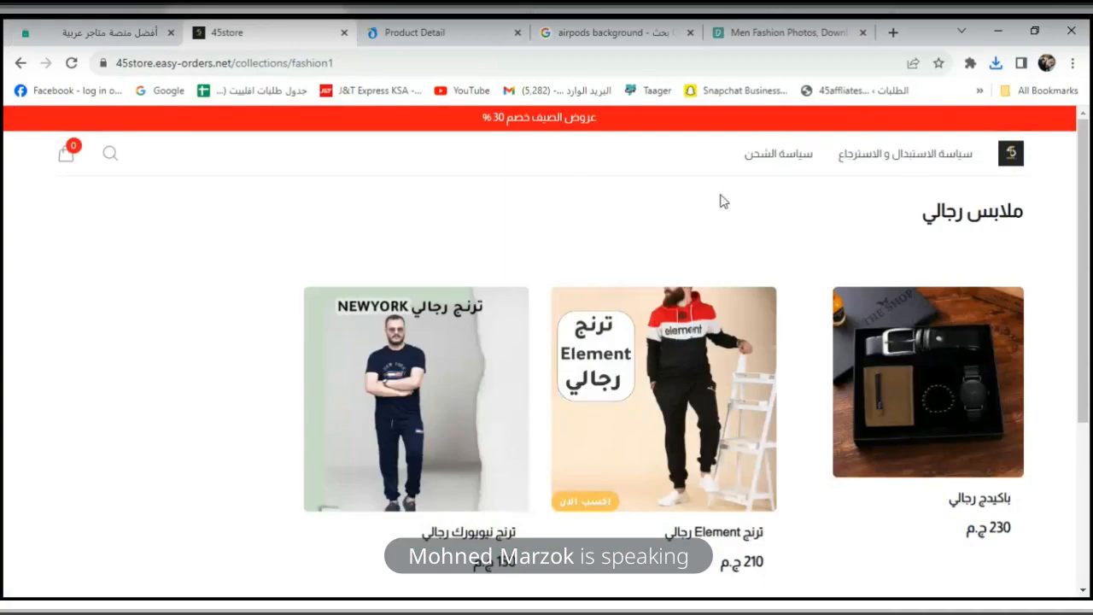
# Go to the 45store home page and scroll to the الأقسام categories with the AirPods image.
pyautogui.click(1009, 155)
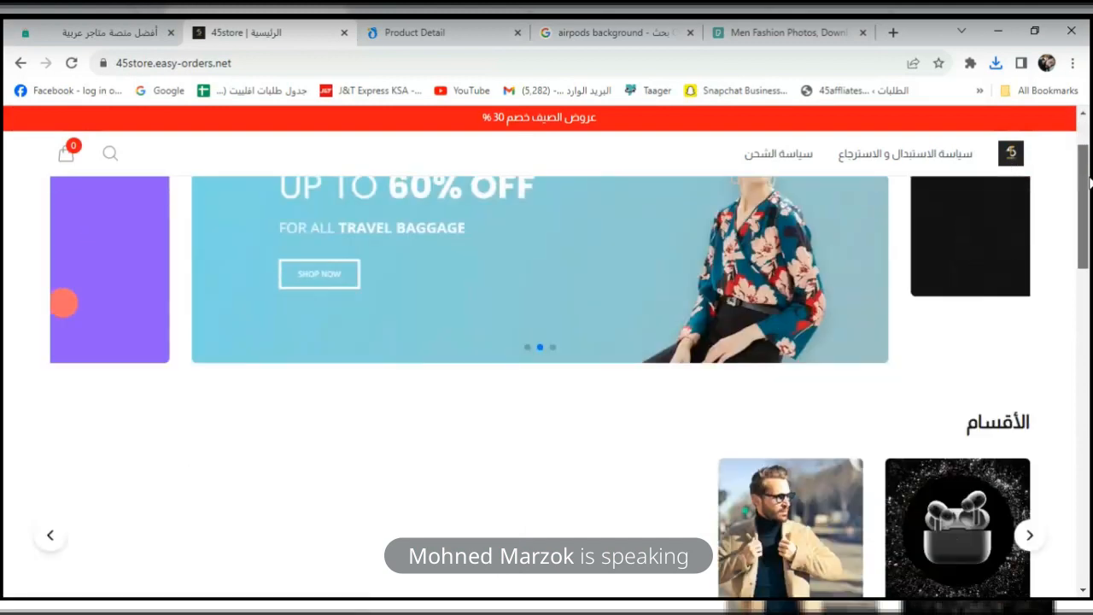
pyautogui.scroll(-3, 1088, 226)
pyautogui.moveTo(1088, 226); pyautogui.dragTo(1088, 338)
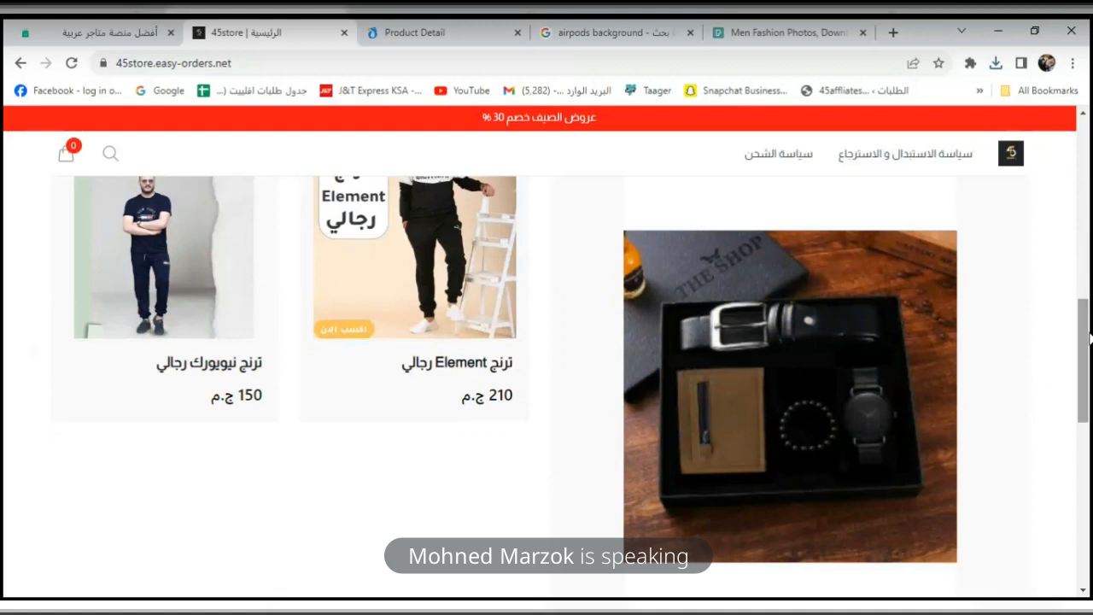
pyautogui.moveTo(1089, 338); pyautogui.dragTo(1088, 296)
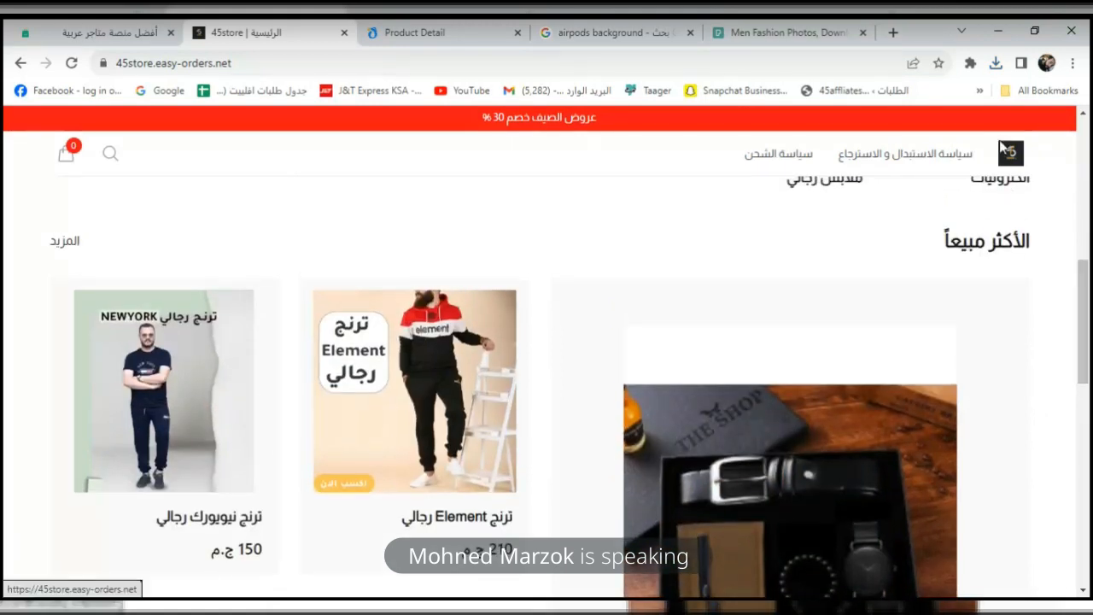
pyautogui.moveTo(1088, 271); pyautogui.dragTo(1089, 126)
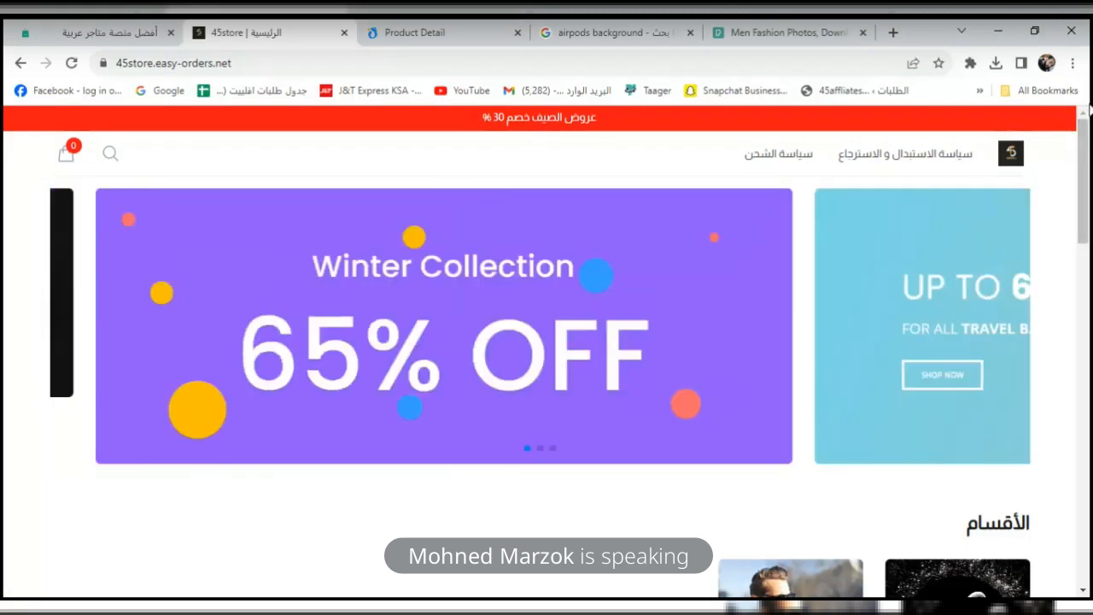
pyautogui.moveTo(1089, 171); pyautogui.dragTo(1082, 260)
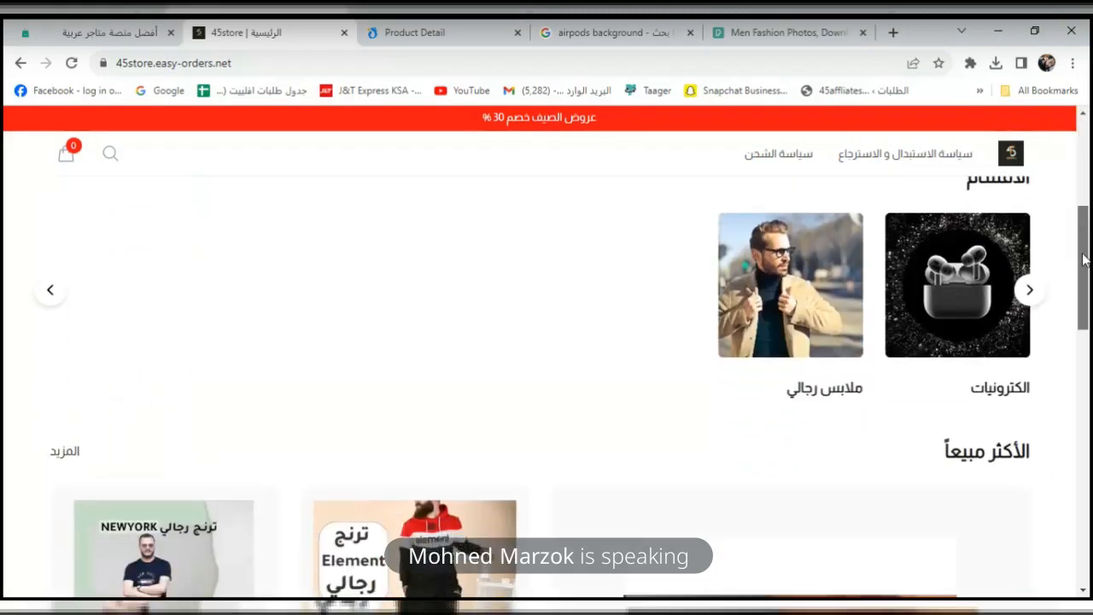
# Open the ring light from the Electronics collection, view its three images, then return to the dashboard.
pyautogui.click(942, 313)
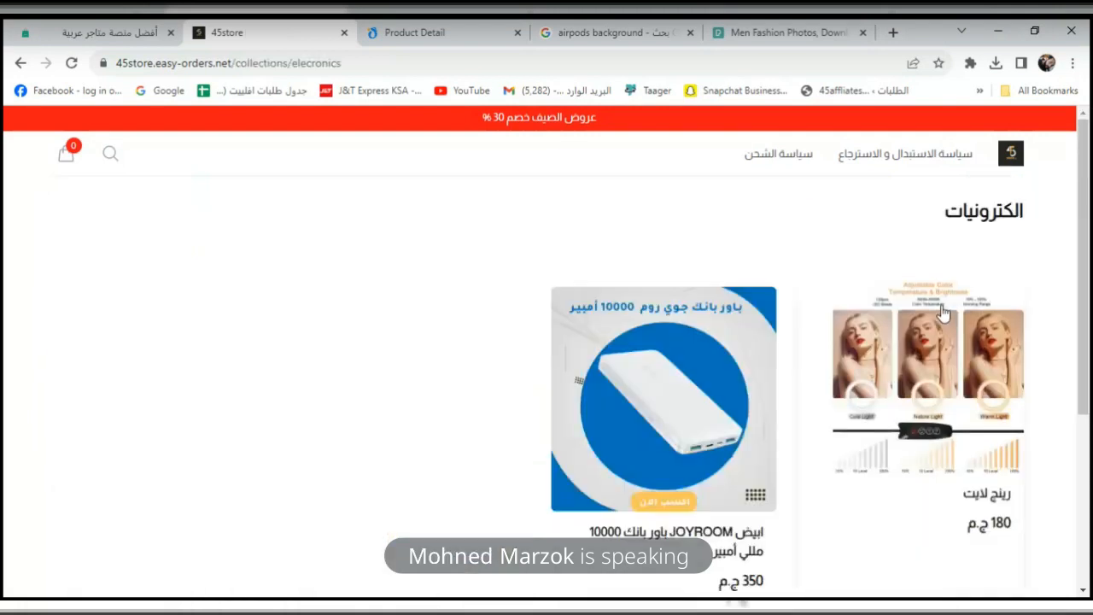
pyautogui.click(979, 408)
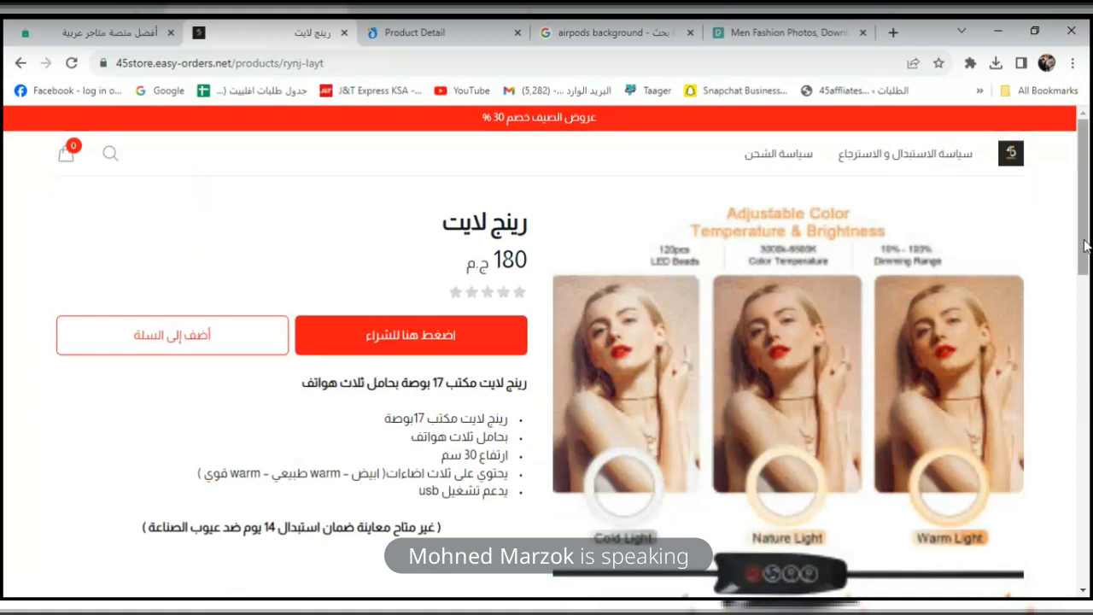
pyautogui.moveTo(1086, 246); pyautogui.dragTo(1088, 317)
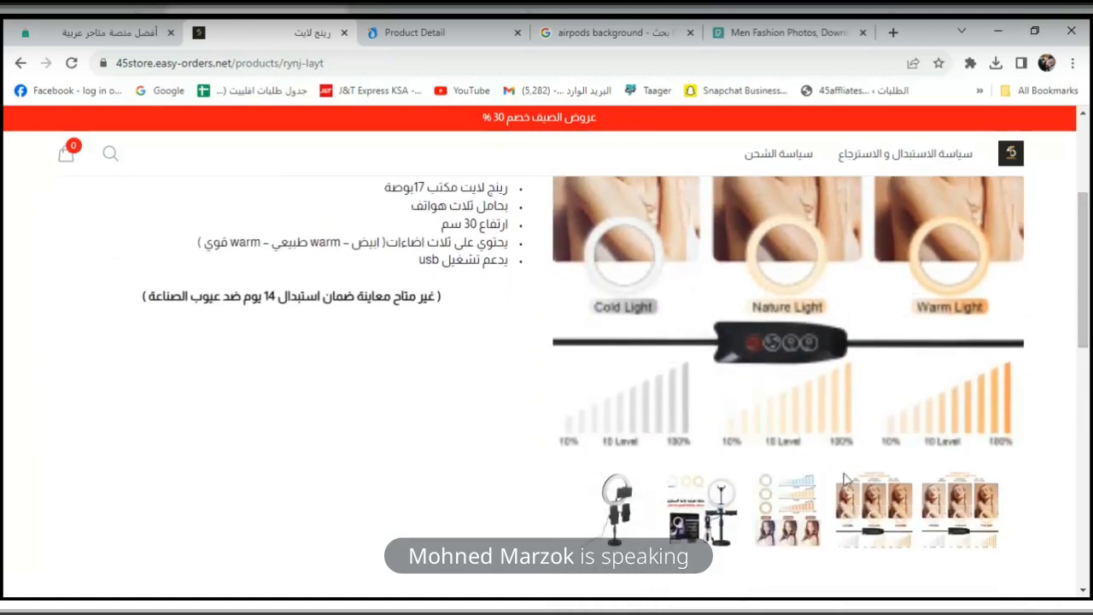
pyautogui.click(777, 531)
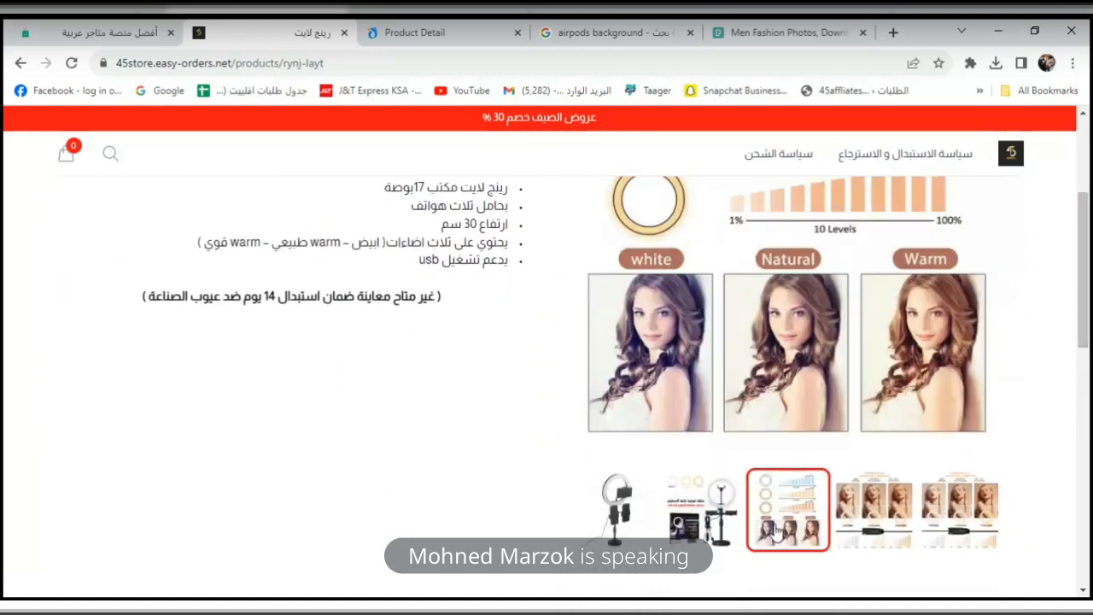
pyautogui.click(707, 508)
pyautogui.click(616, 511)
pyautogui.moveTo(1086, 275); pyautogui.dragTo(1088, 224)
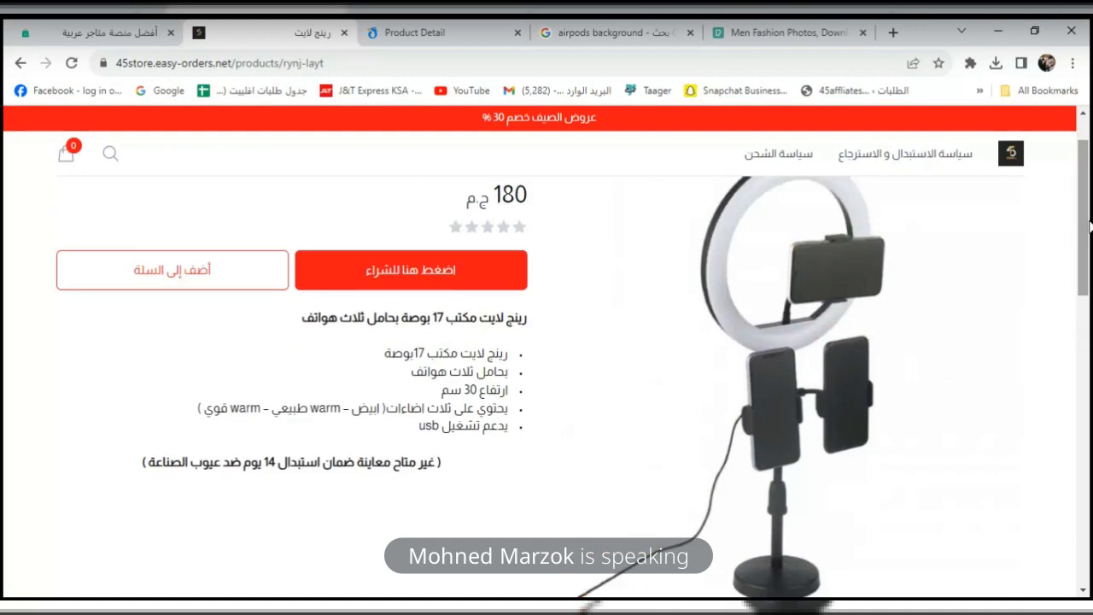
pyautogui.click(81, 31)
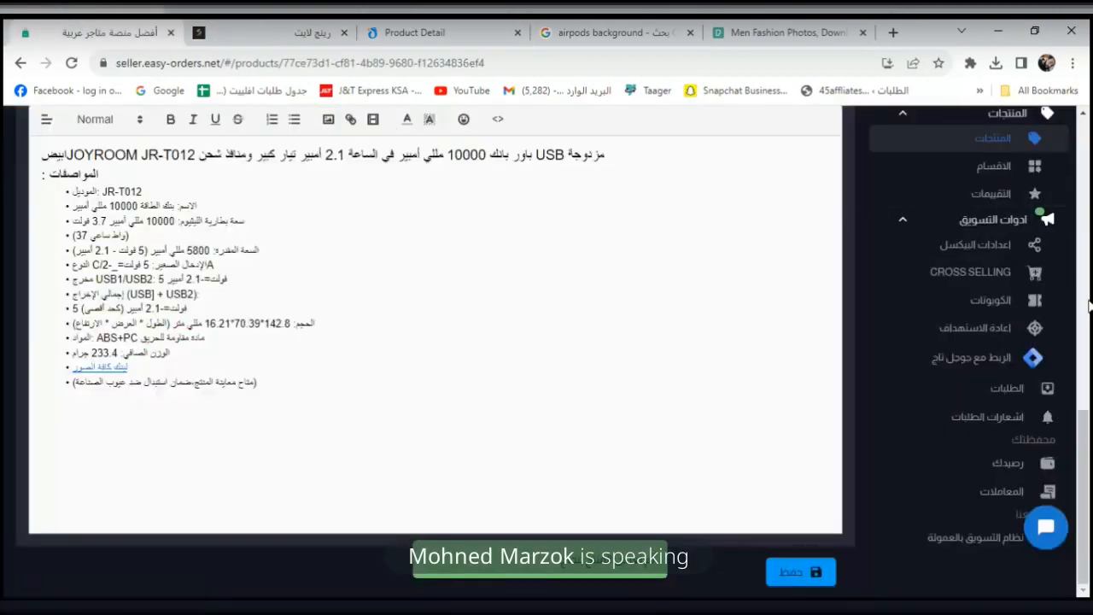
# Open the ring light from the Products list for editing and review its name and category.
pyautogui.scroll(10, 1089, 256)
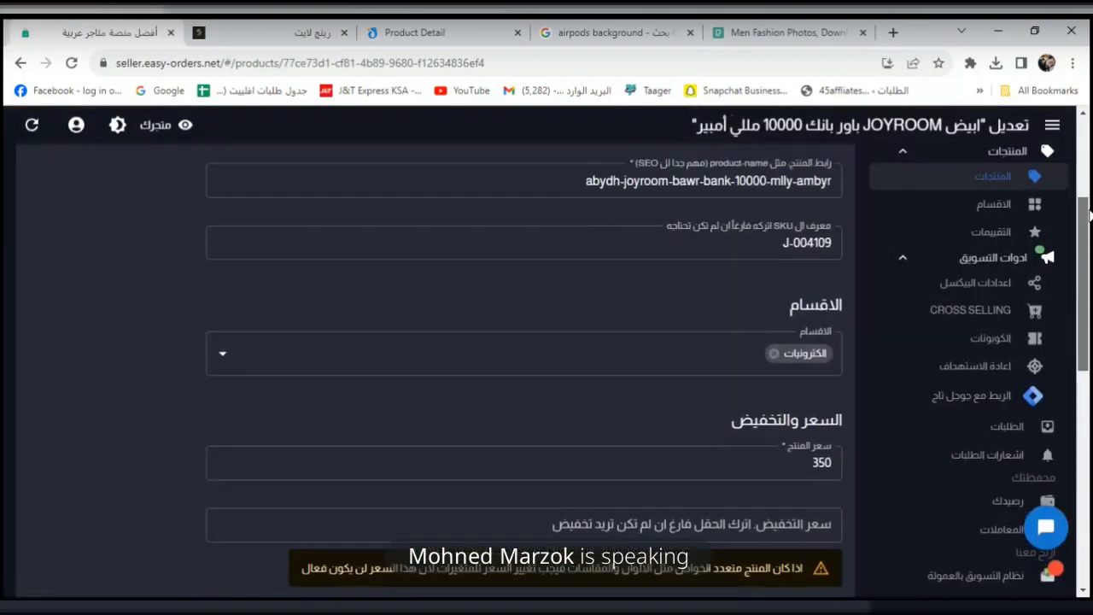
pyautogui.scroll(3, 1090, 217)
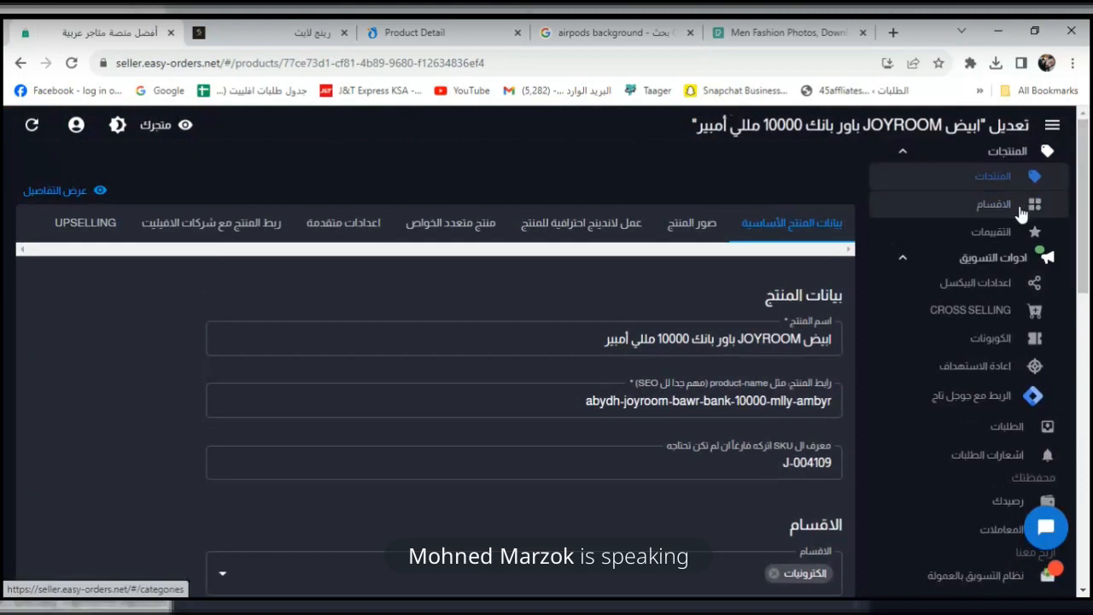
pyautogui.click(1037, 176)
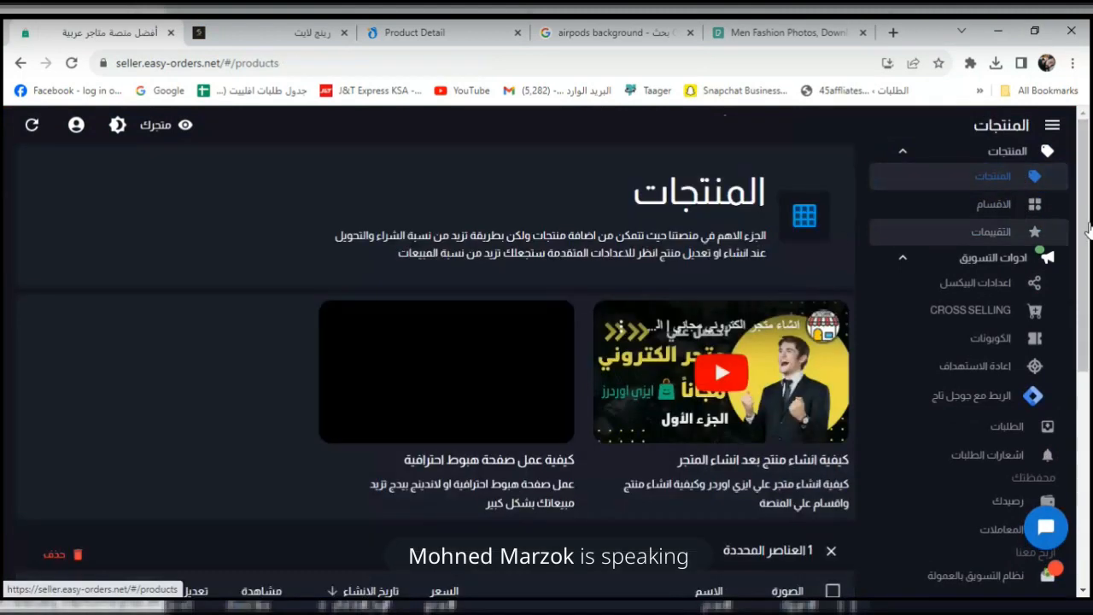
pyautogui.scroll(-5, 1089, 230)
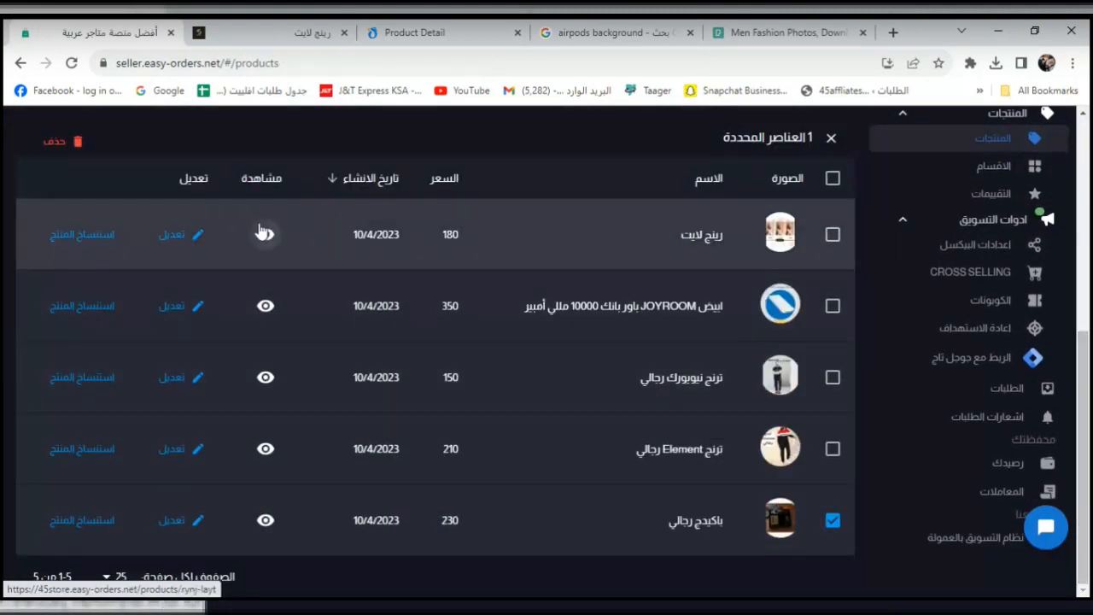
pyautogui.click(198, 236)
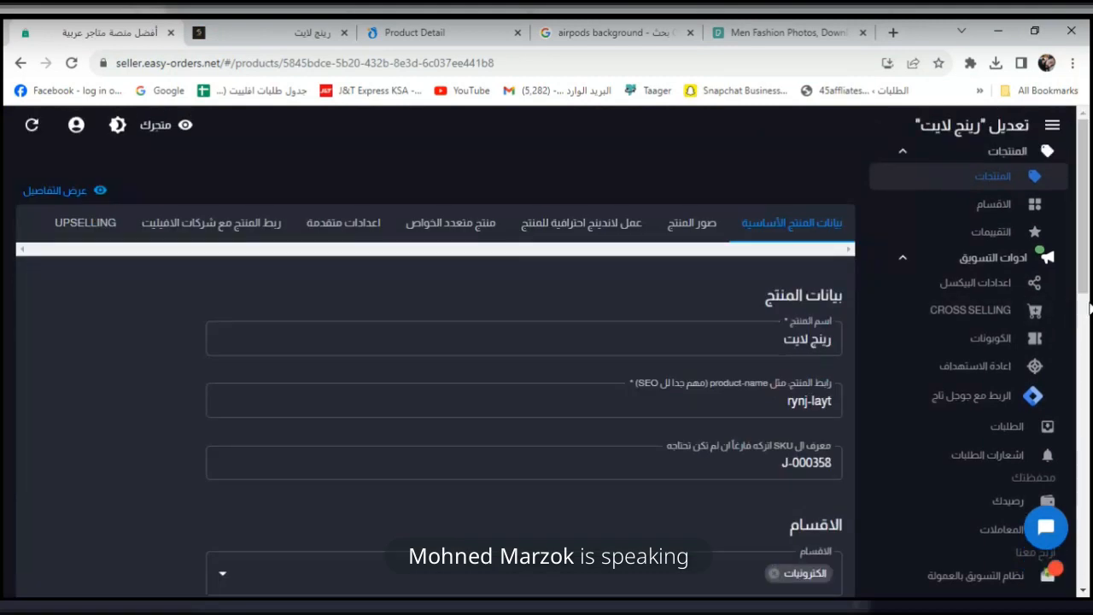
pyautogui.click(767, 338)
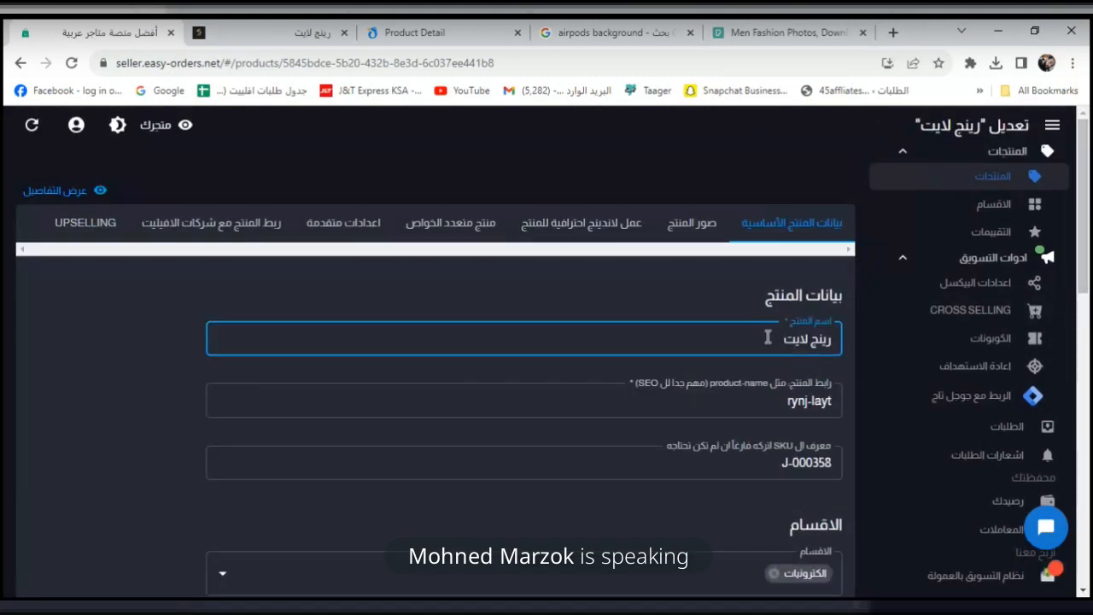
pyautogui.moveTo(1084, 257); pyautogui.dragTo(1083, 314)
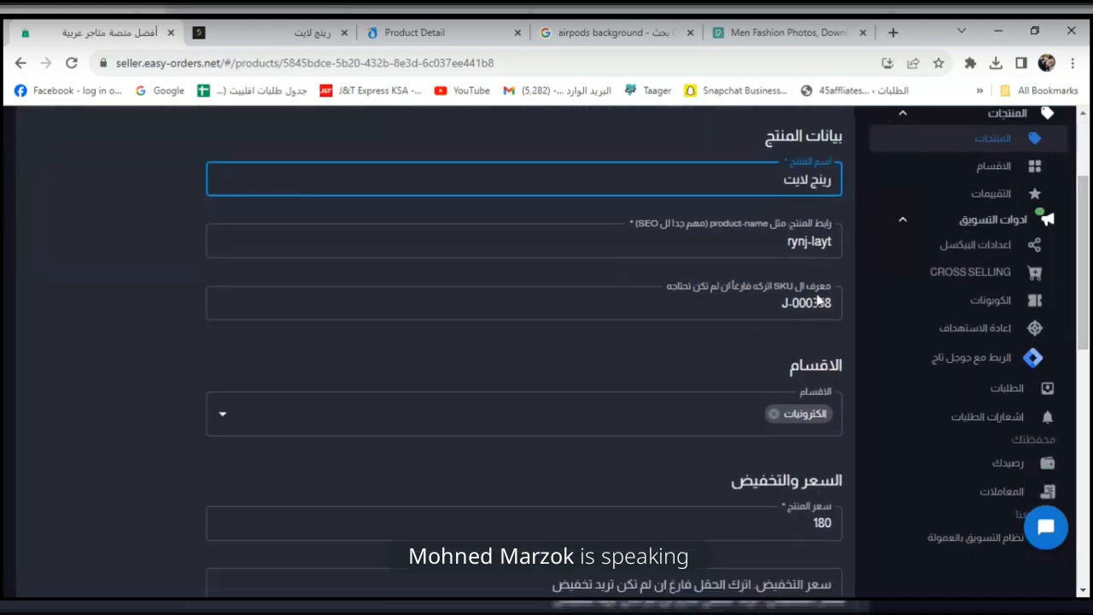
pyautogui.scroll(-1, 1088, 331)
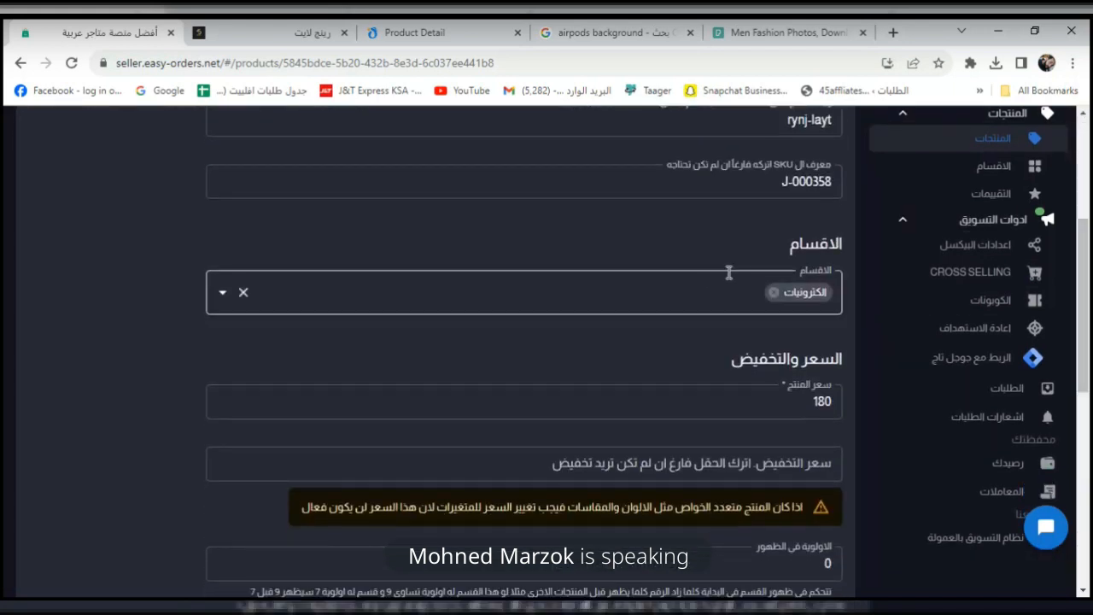
pyautogui.click(689, 296)
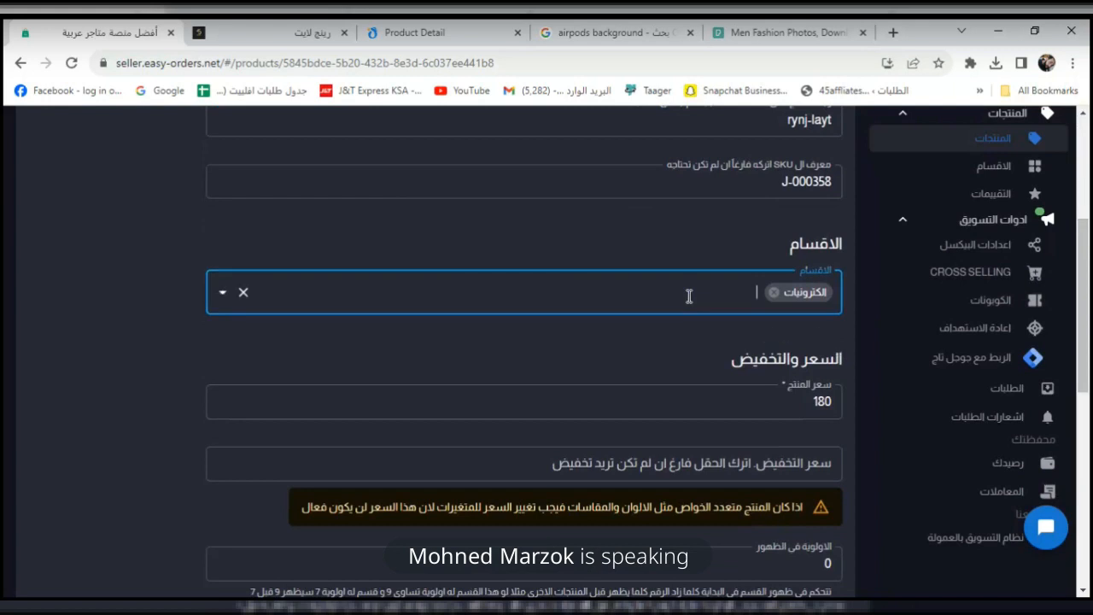
pyautogui.scroll(-1, 1088, 293)
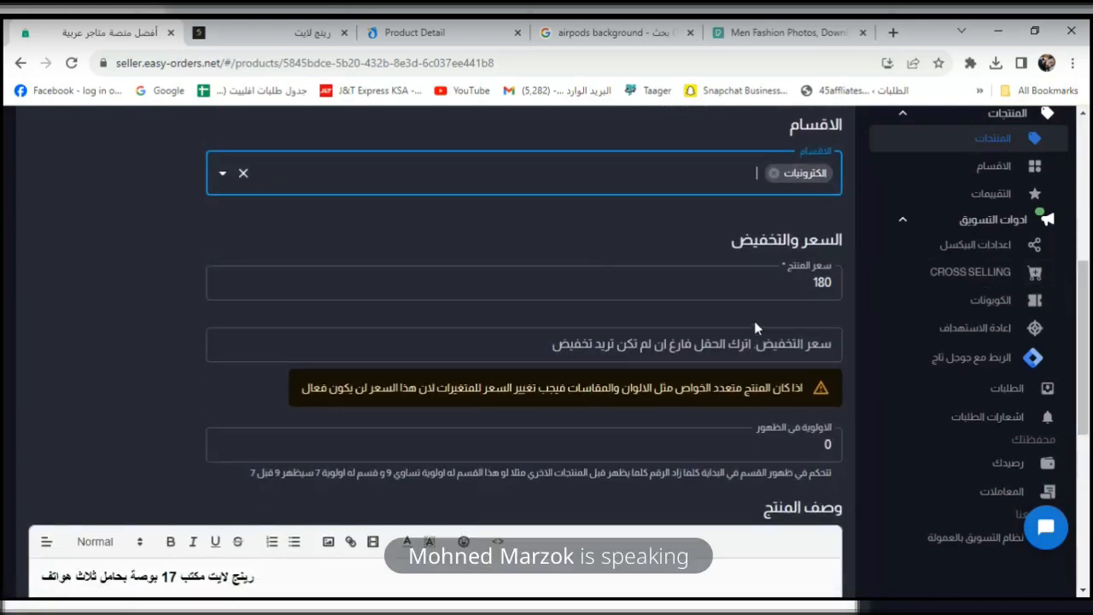
# Set the ring light's price to 450 and discount price to 200, save, and view its store page.
pyautogui.click(793, 284)
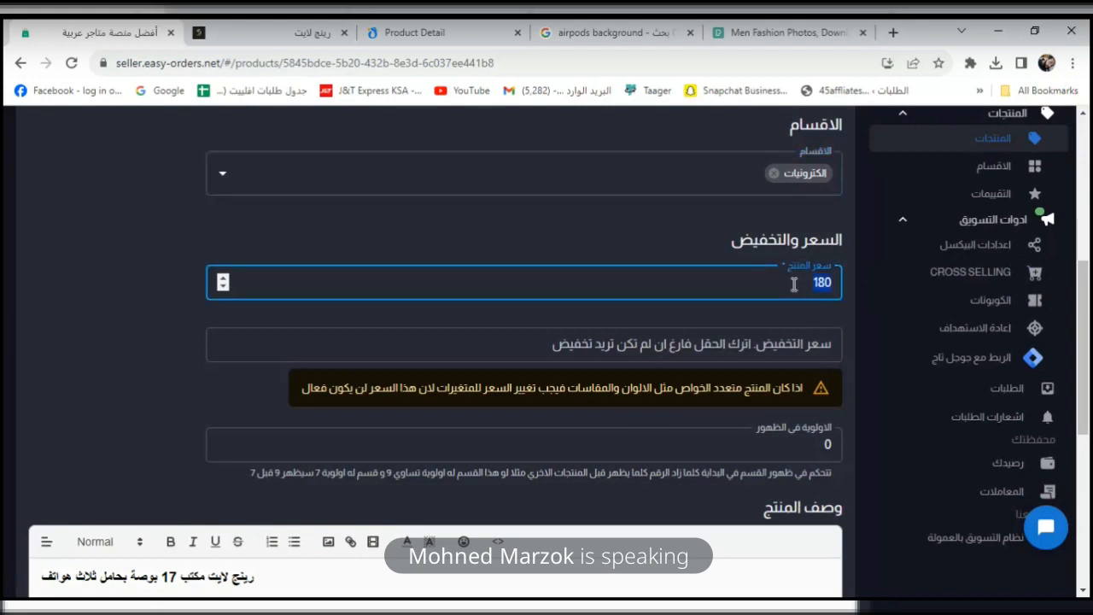
pyautogui.click(788, 347)
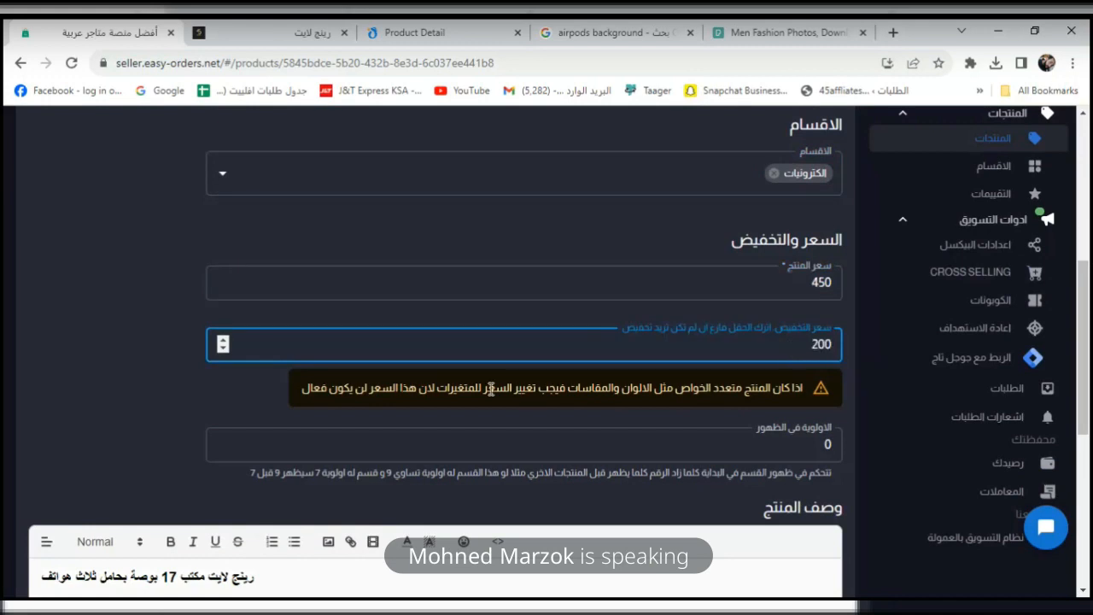
pyautogui.click(122, 378)
pyautogui.scroll(-5, 986, 529)
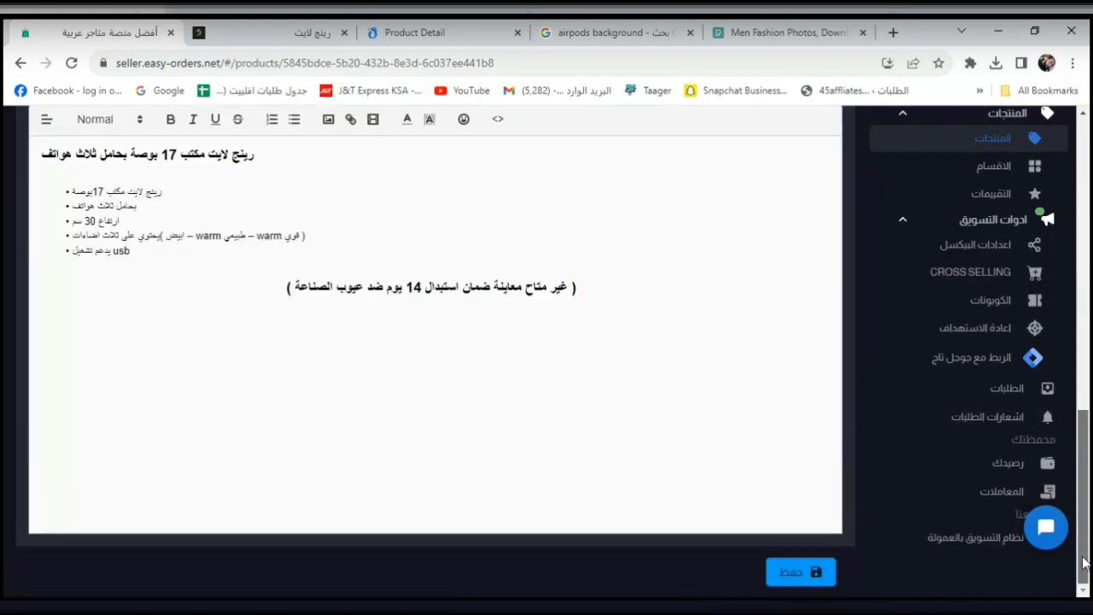
pyautogui.click(784, 573)
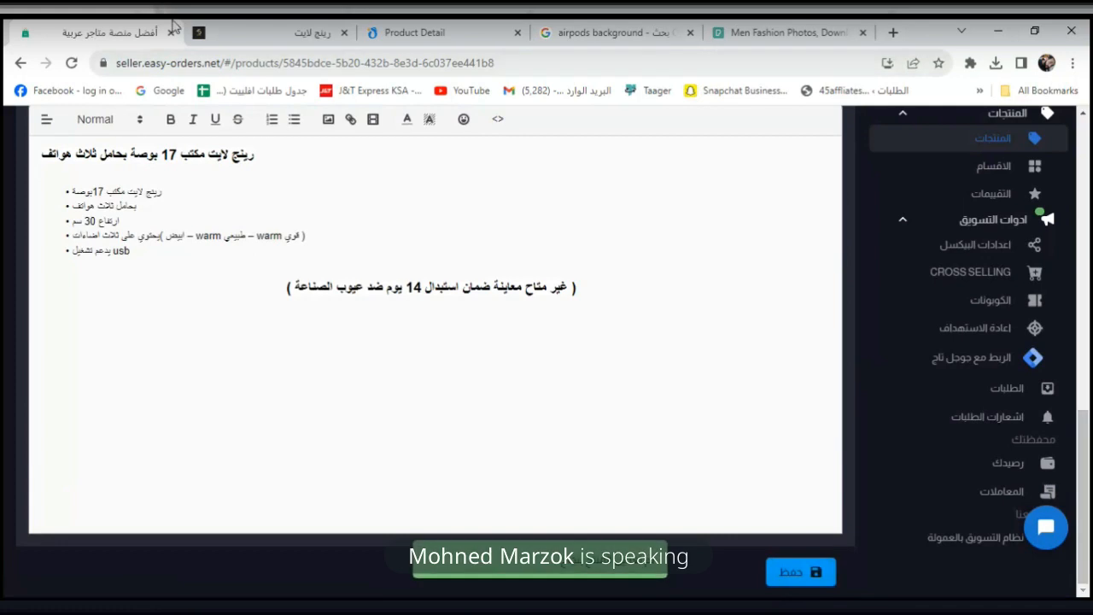
pyautogui.click(245, 30)
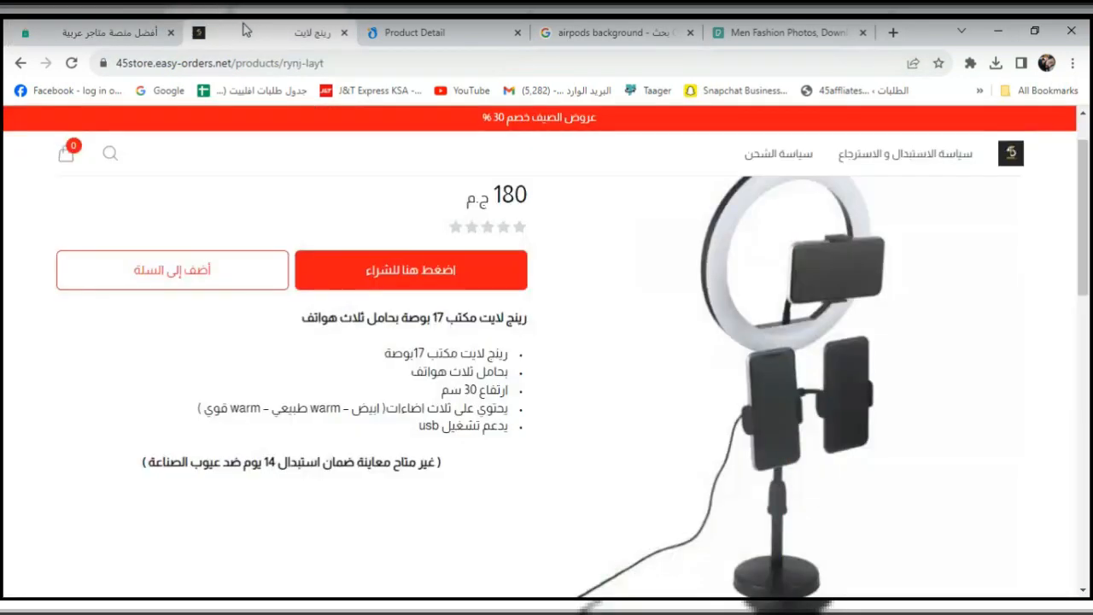
# Reload the ring light's store page and check the 450 price and 200 discounted price.
pyautogui.click(71, 64)
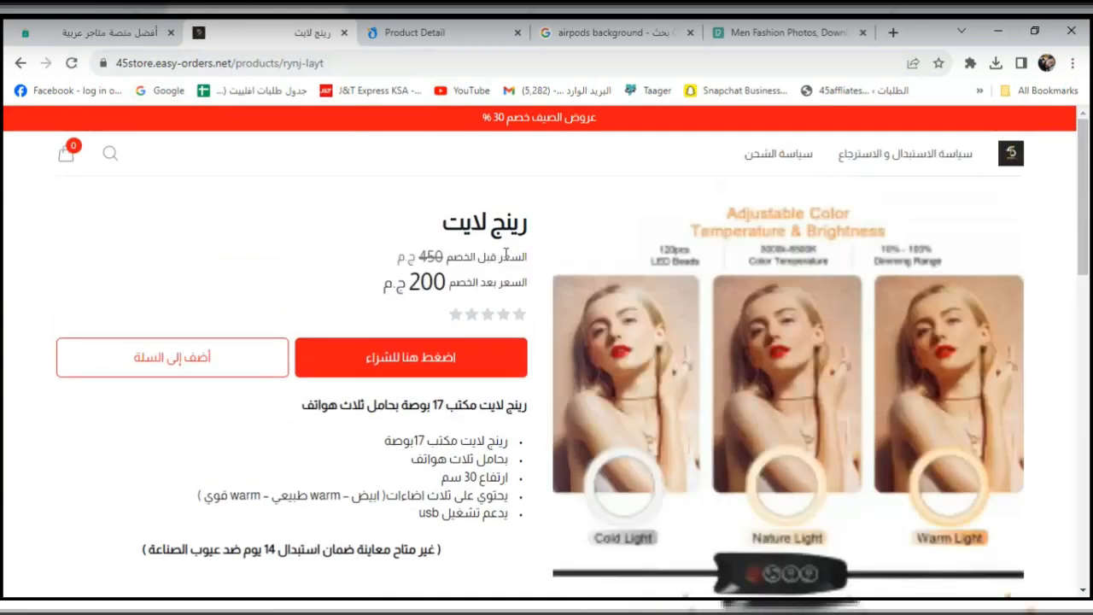
pyautogui.moveTo(503, 255); pyautogui.dragTo(496, 255)
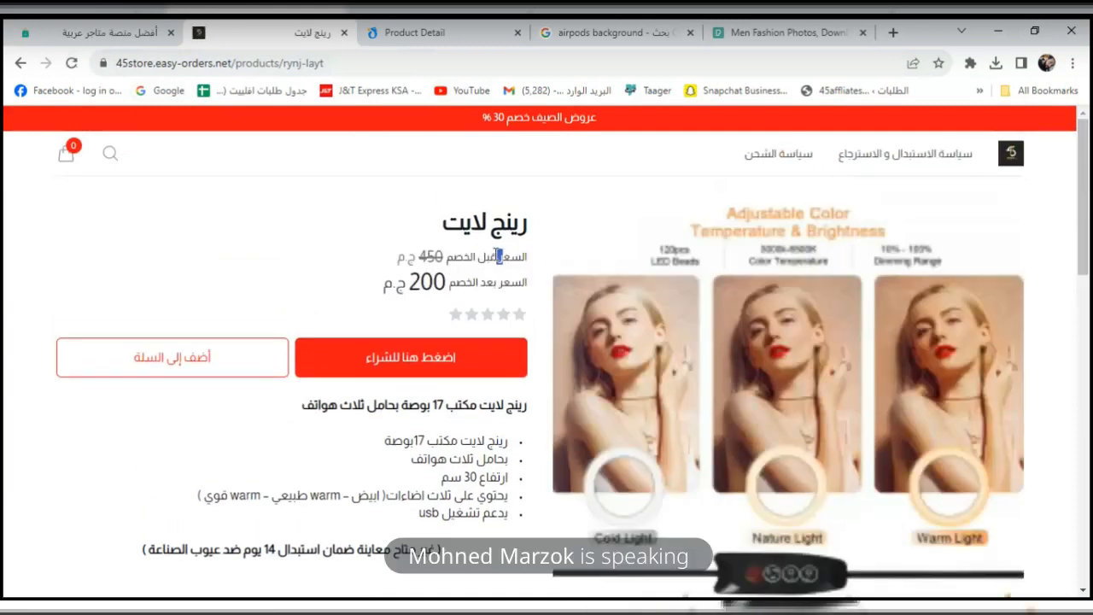
pyautogui.doubleClick(414, 286)
# Move between the store page and the seller editor, ending on the ring light's edit page.
pyautogui.click(68, 34)
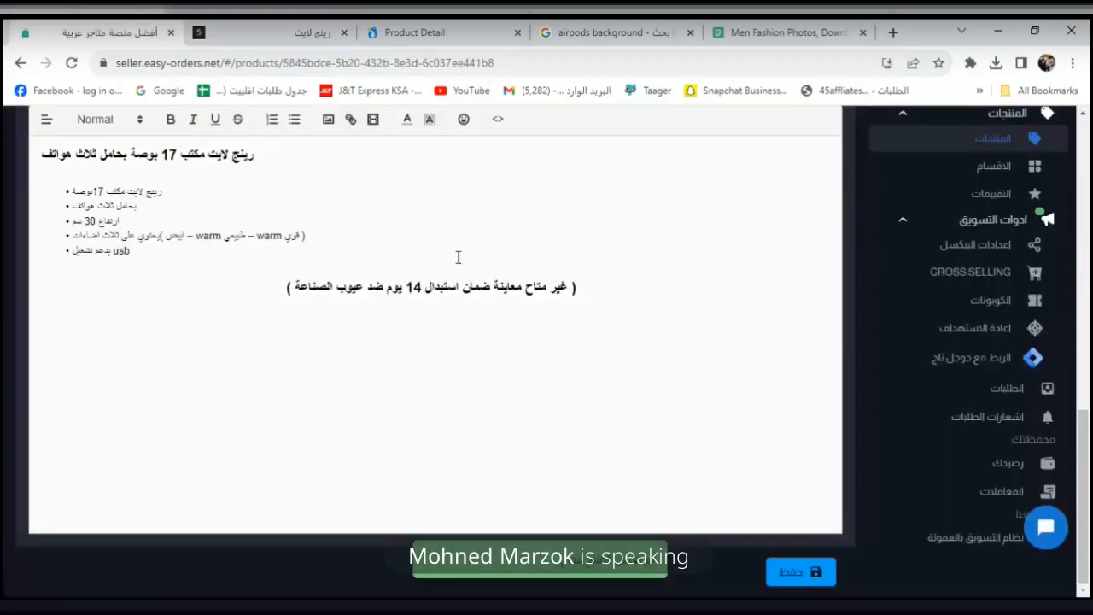
pyautogui.scroll(5, 829, 345)
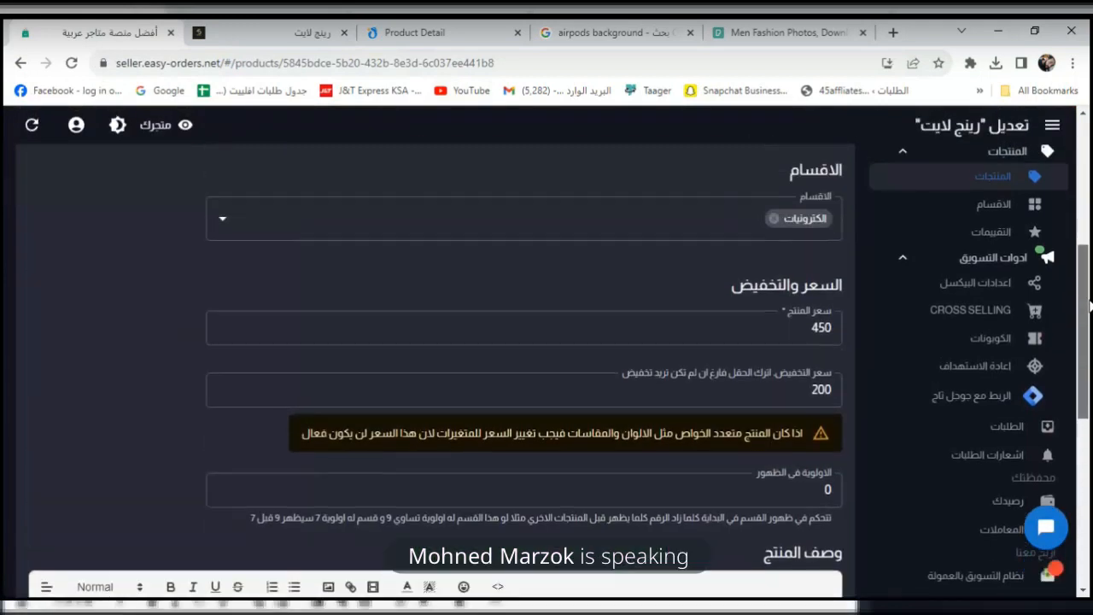
pyautogui.click(219, 31)
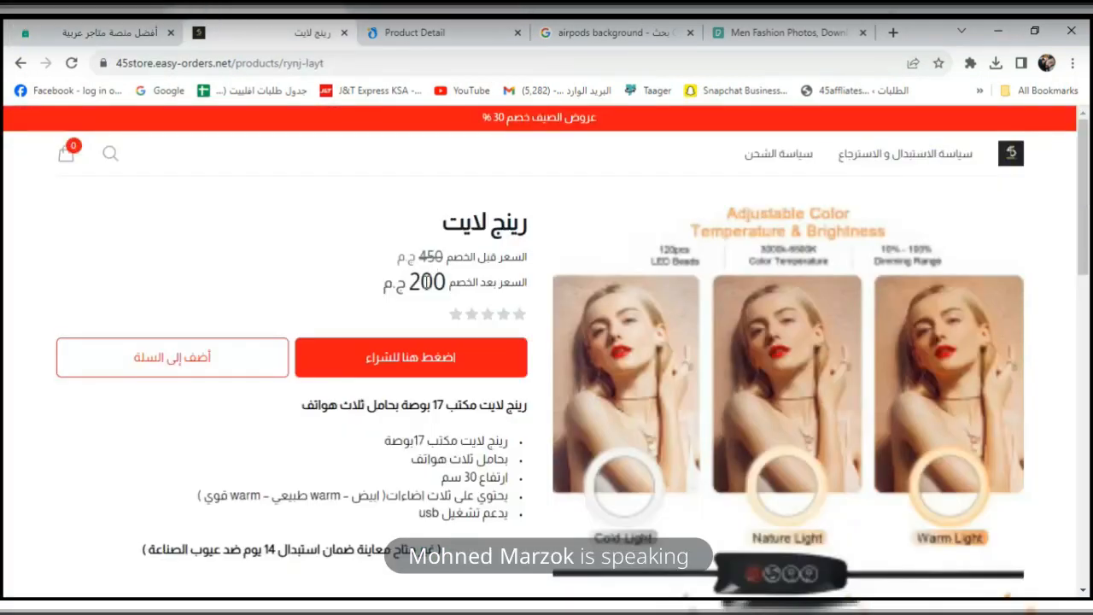
pyautogui.click(92, 36)
pyautogui.scroll(5, 1090, 318)
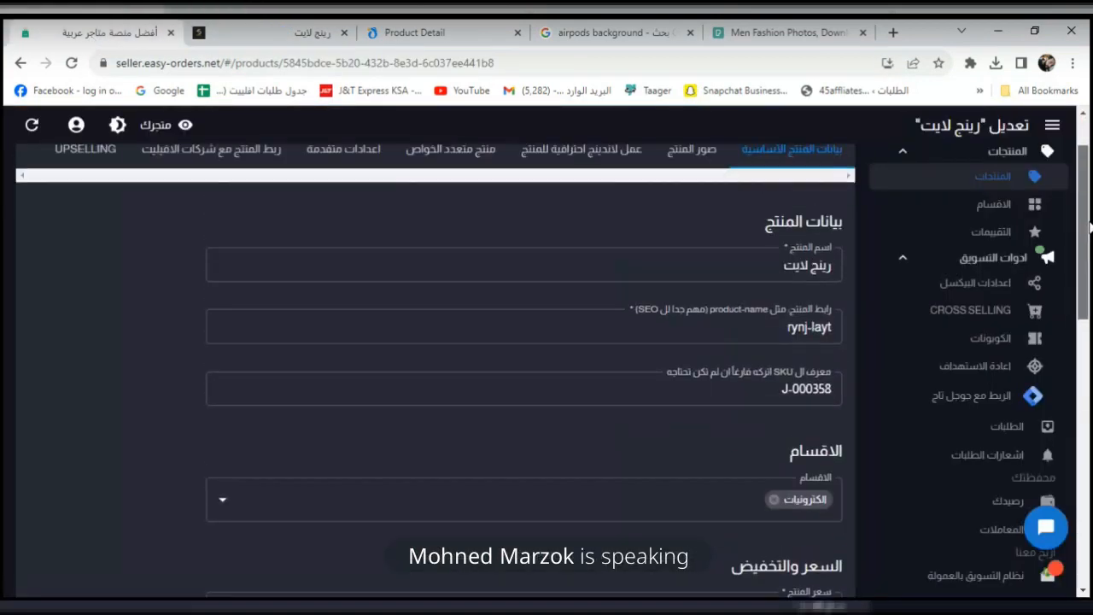
pyautogui.click(307, 32)
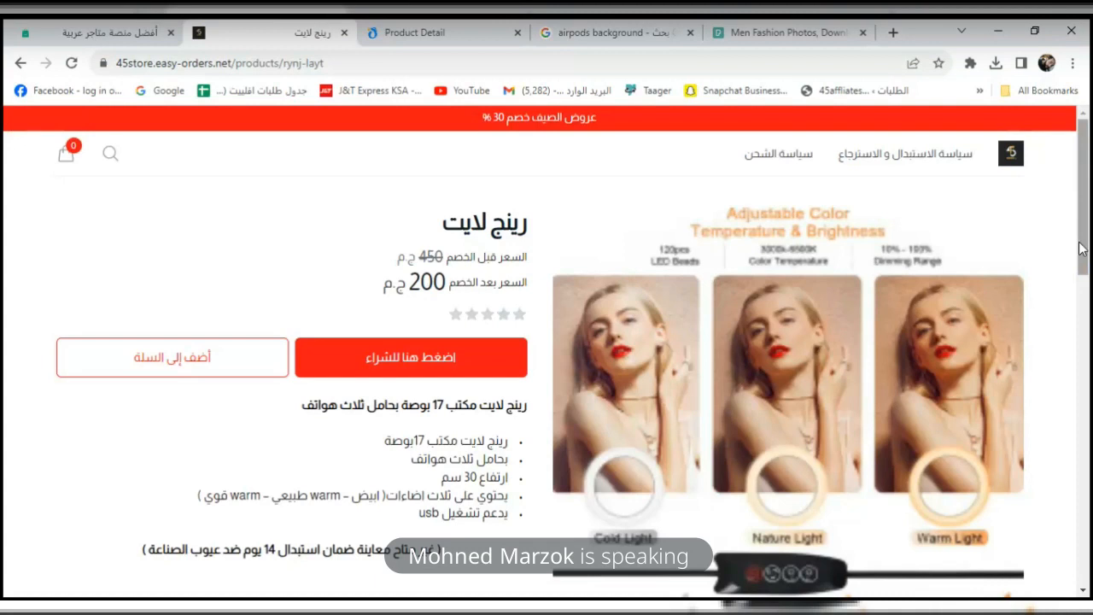
pyautogui.scroll(-2, 877, 254)
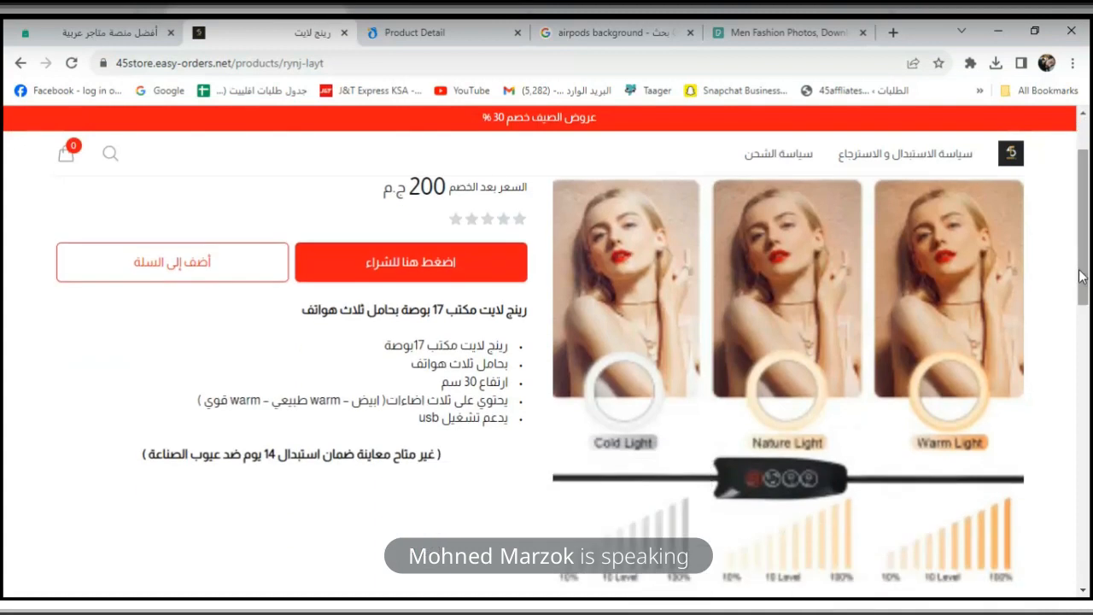
pyautogui.click(102, 28)
pyautogui.click(308, 32)
pyautogui.scroll(1, 1089, 271)
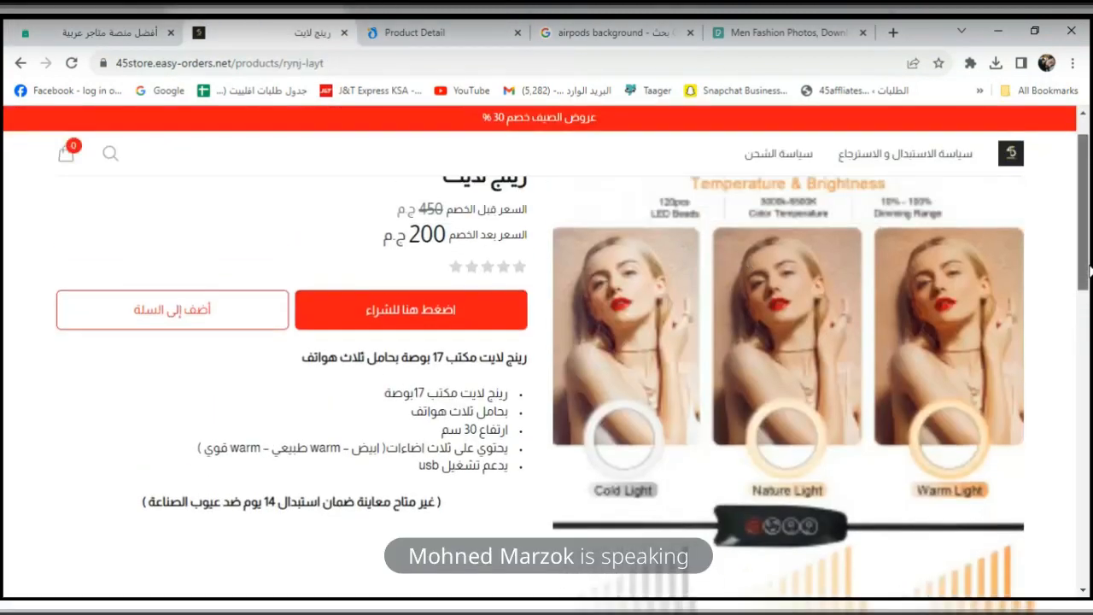
pyautogui.scroll(1, 1089, 270)
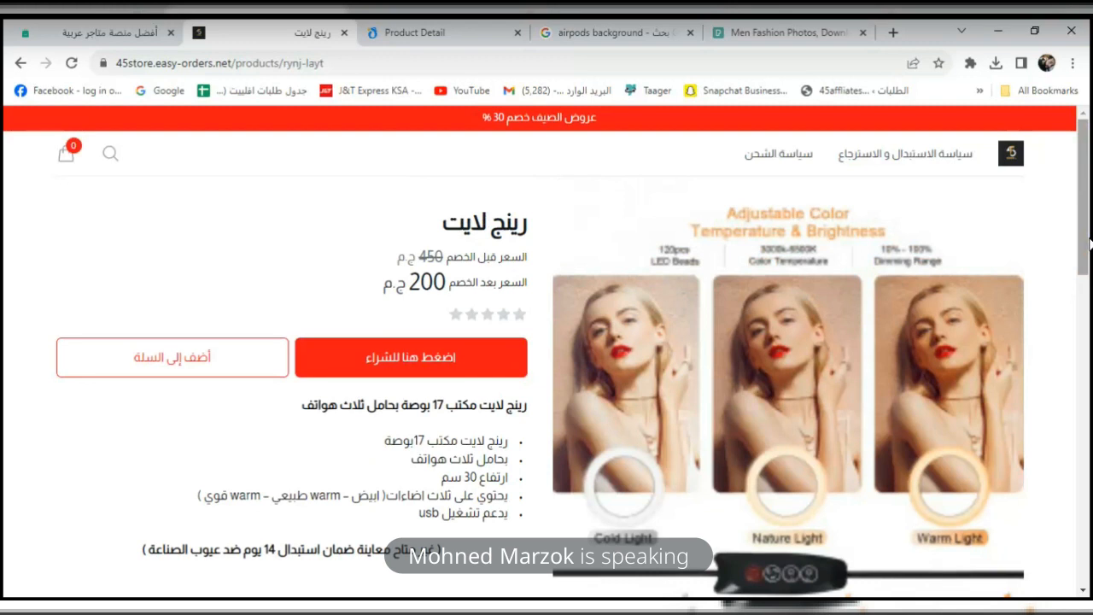
pyautogui.click(118, 26)
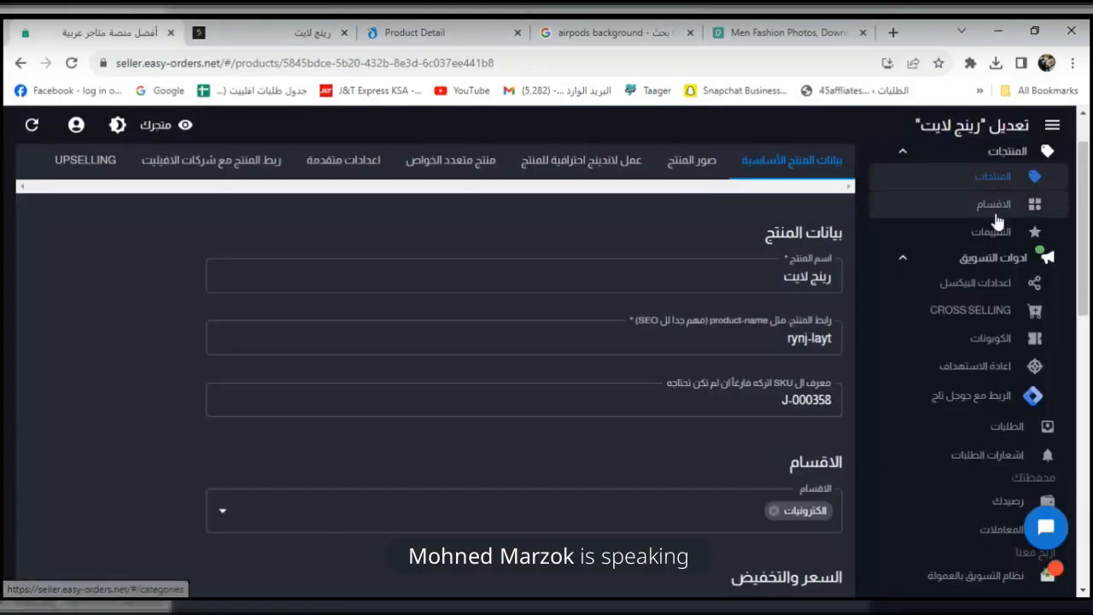
# Show the ring light's product images, then go to the 'airpods background' Google image search.
pyautogui.click(704, 164)
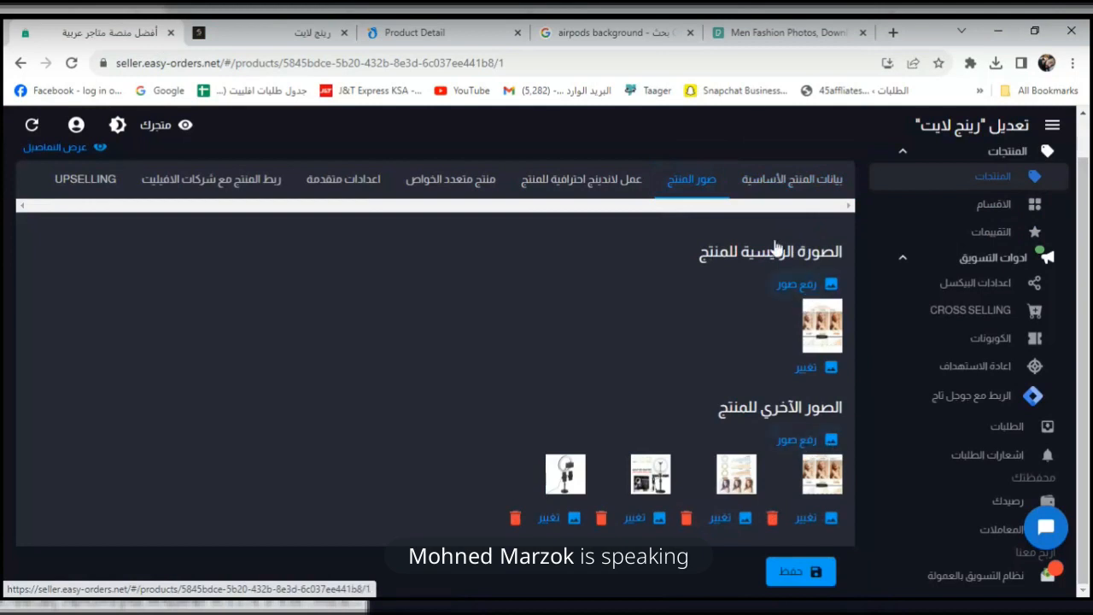
pyautogui.click(580, 32)
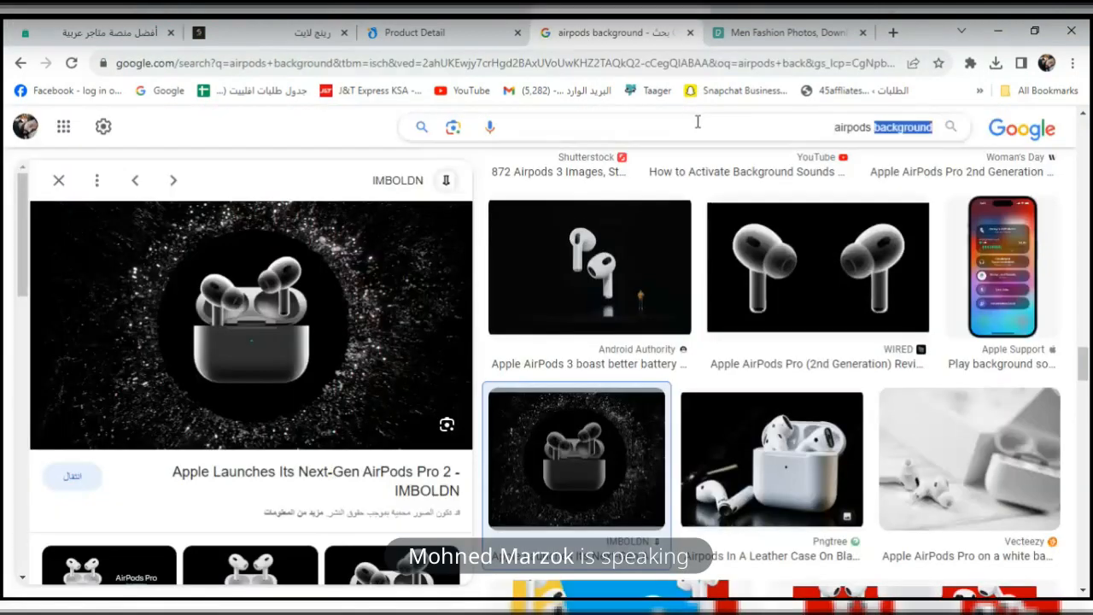
# Change the Google Images search to 'ring light', then to 'ring light model'.
pyautogui.tripleClick(696, 120)
pyautogui.press('BackSpace')
pyautogui.write('ring')
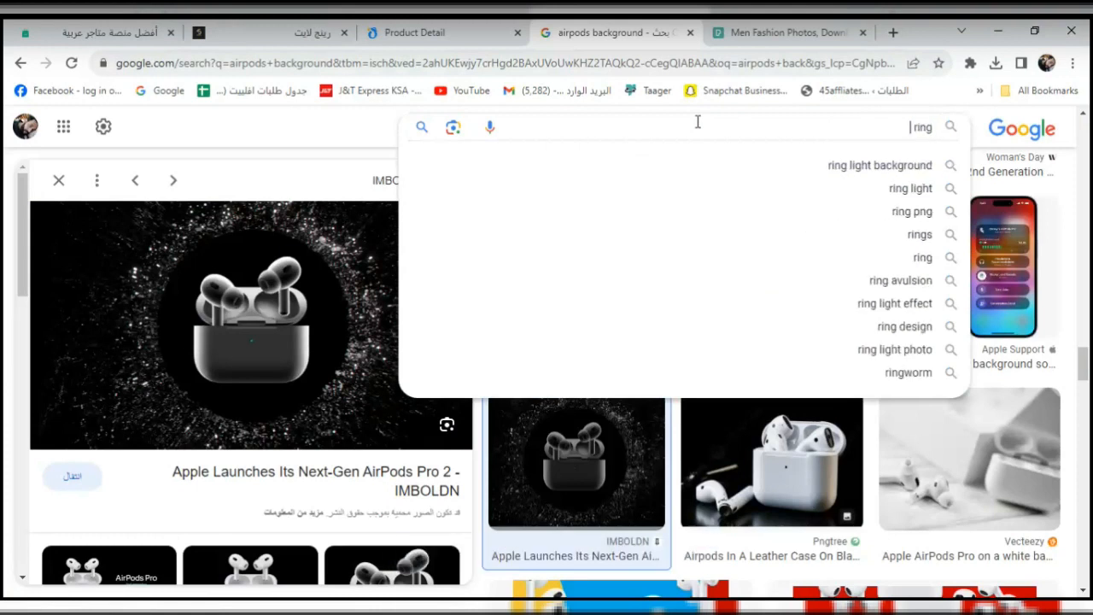
pyautogui.write(' light')
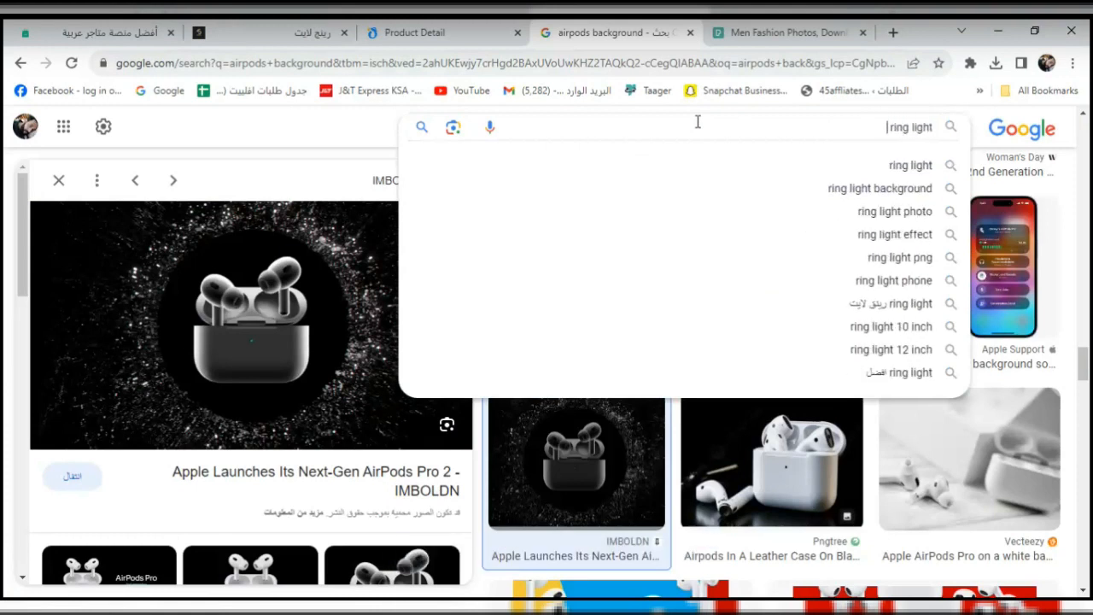
pyautogui.click(742, 163)
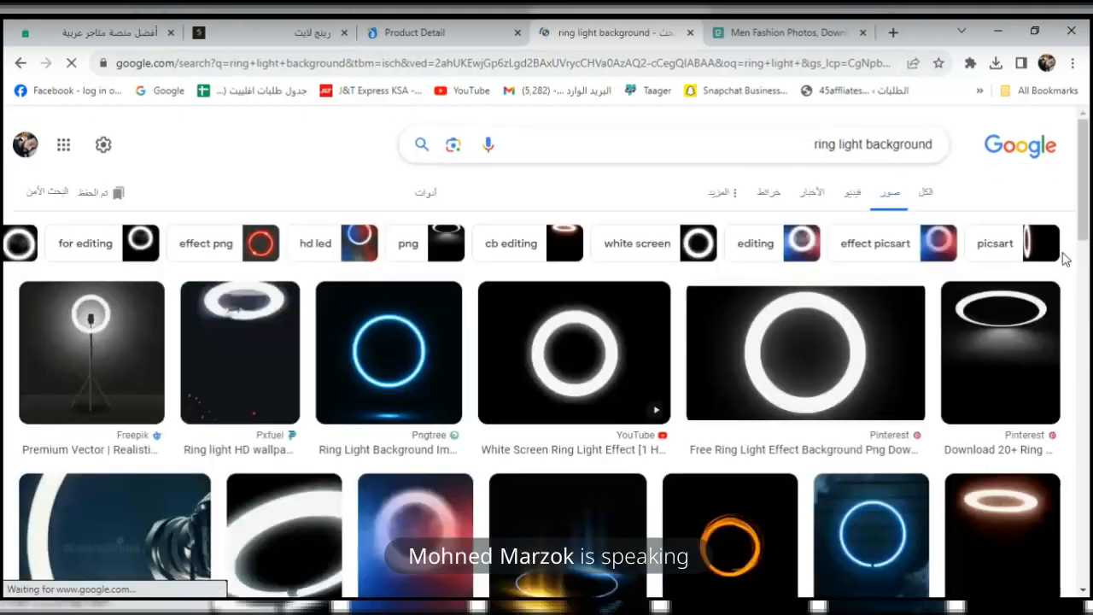
pyautogui.moveTo(1086, 205); pyautogui.dragTo(1086, 128)
pyautogui.doubleClick(919, 142)
pyautogui.press('BackSpace')
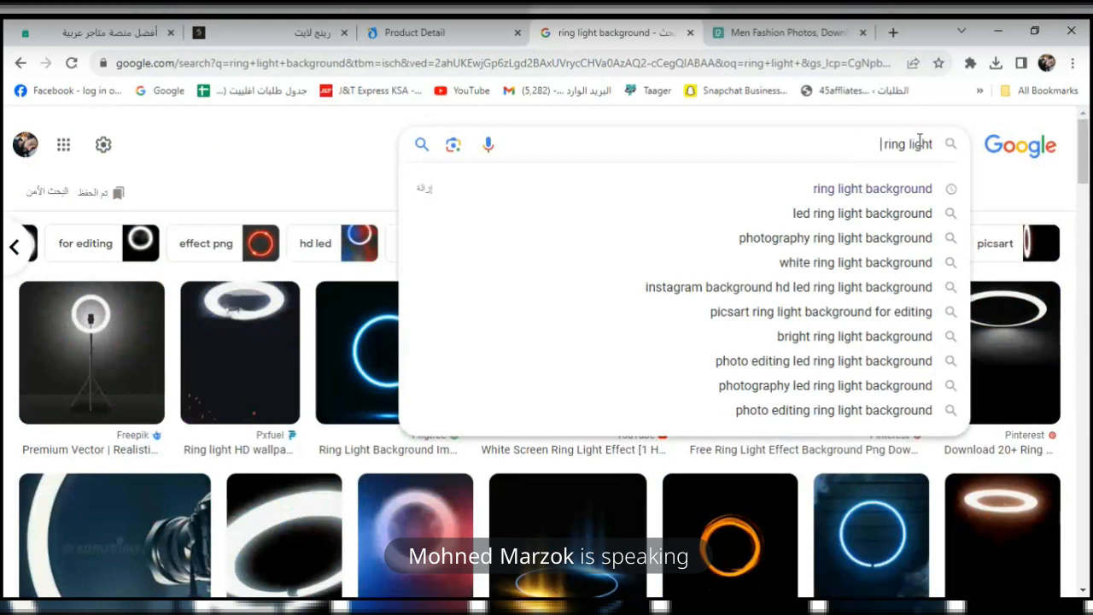
pyautogui.press('Return')
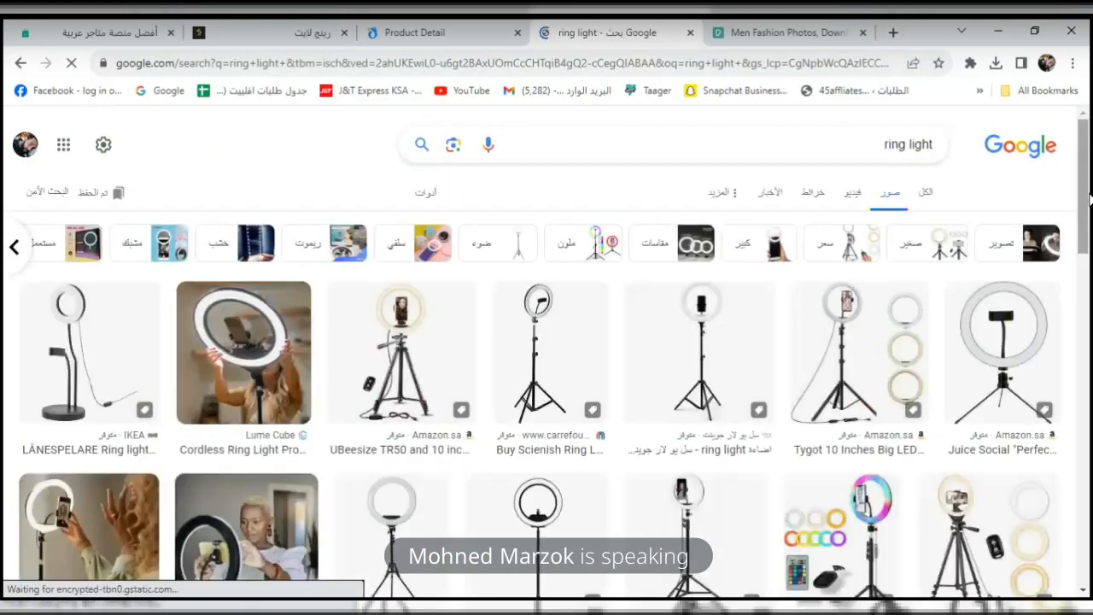
pyautogui.moveTo(1088, 190); pyautogui.dragTo(1089, 318)
pyautogui.click(515, 250)
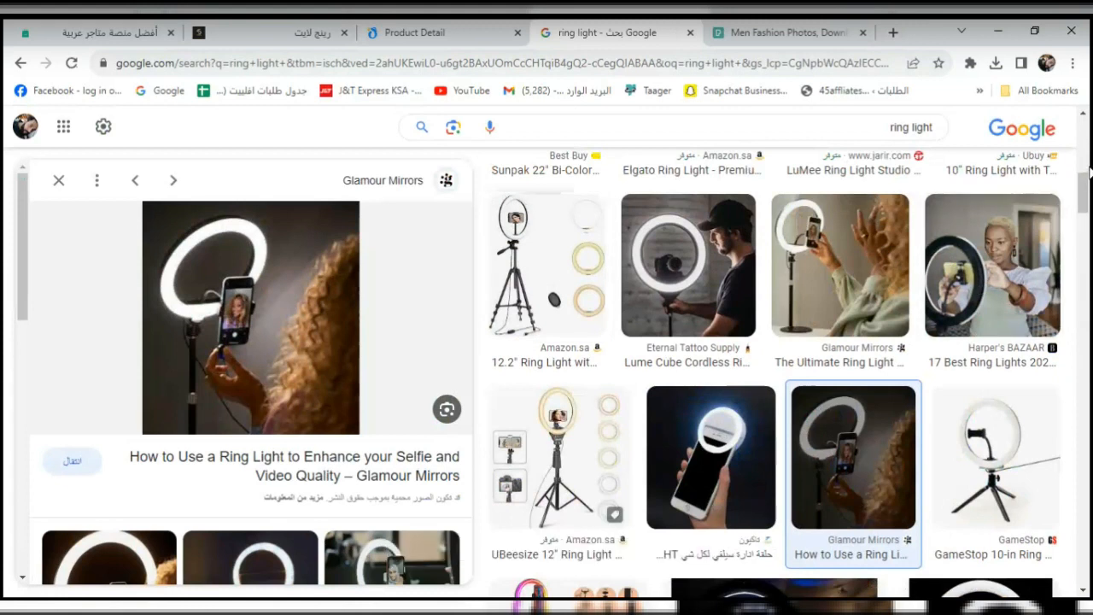
pyautogui.click(1087, 168)
pyautogui.moveTo(1086, 175); pyautogui.dragTo(1085, 292)
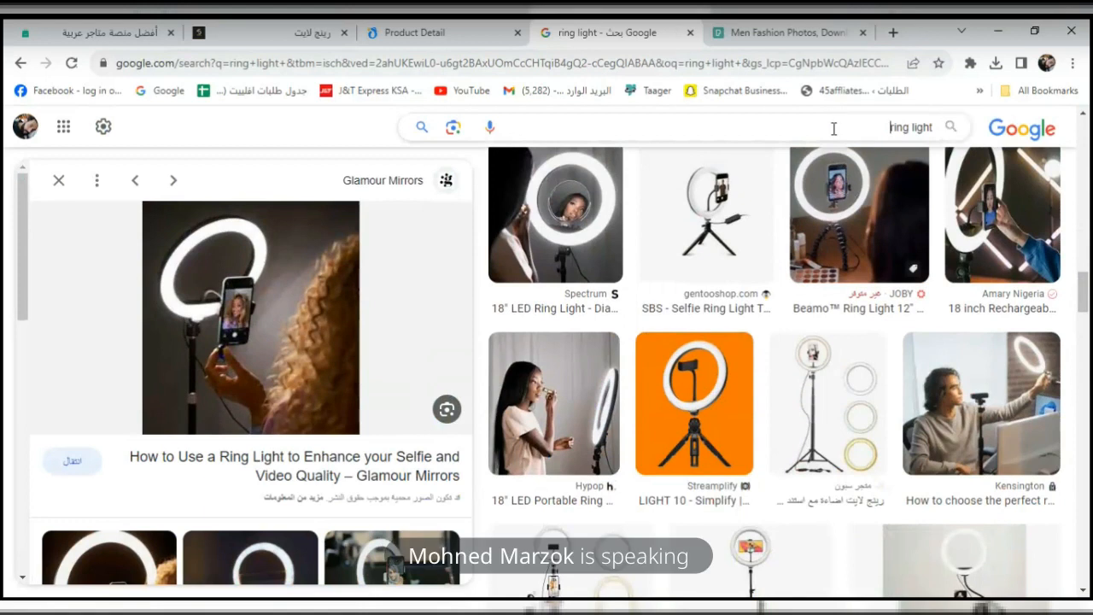
pyautogui.write('model')
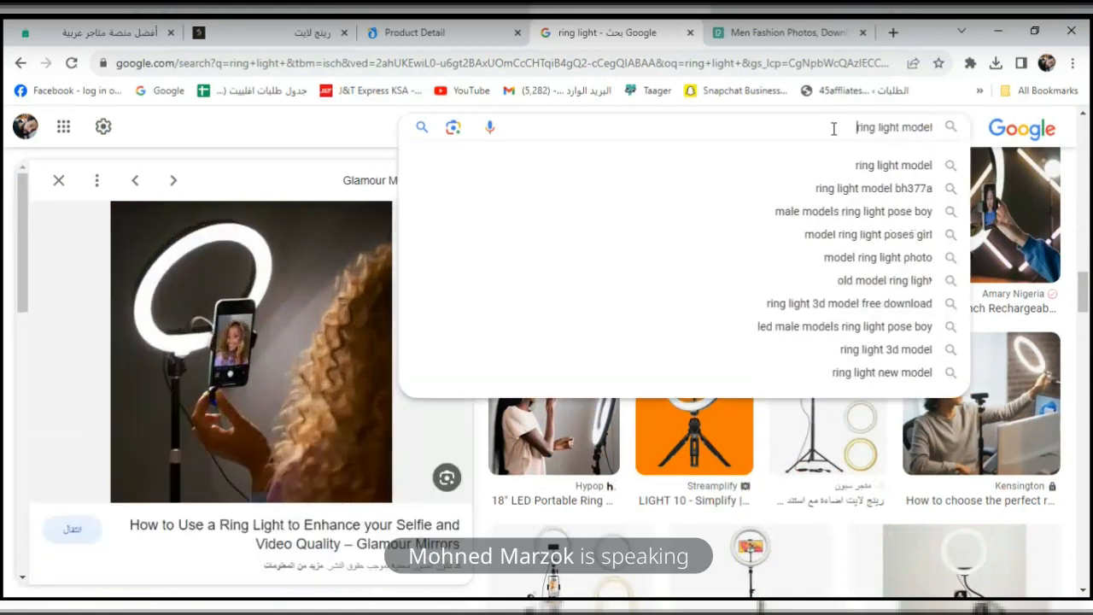
pyautogui.press('Return')
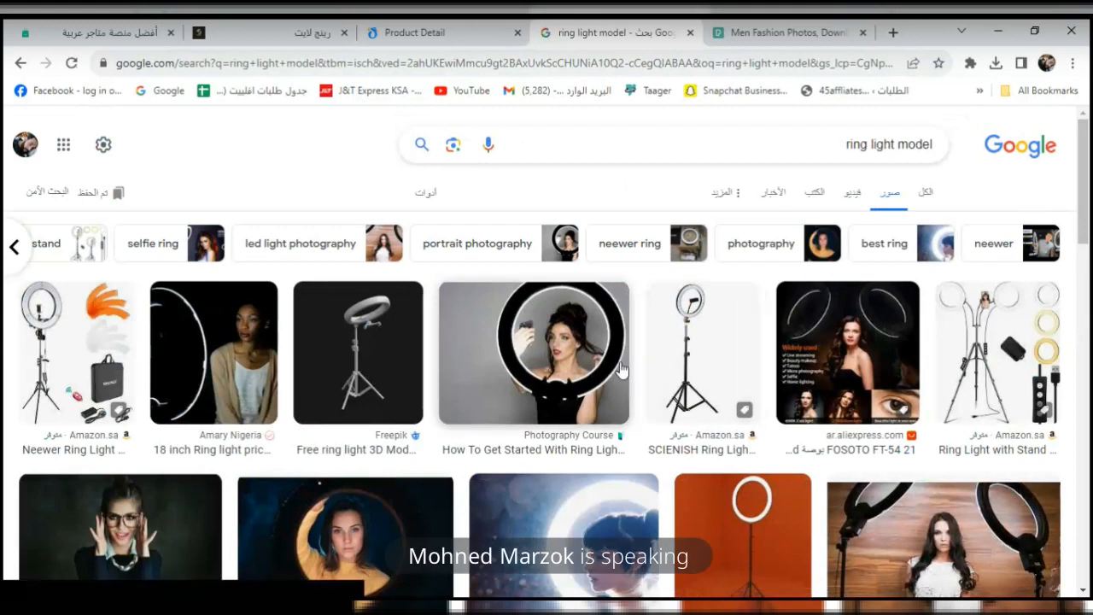
# Save the FOSOTO FT-54 ring light image to Downloads.
pyautogui.click(852, 356)
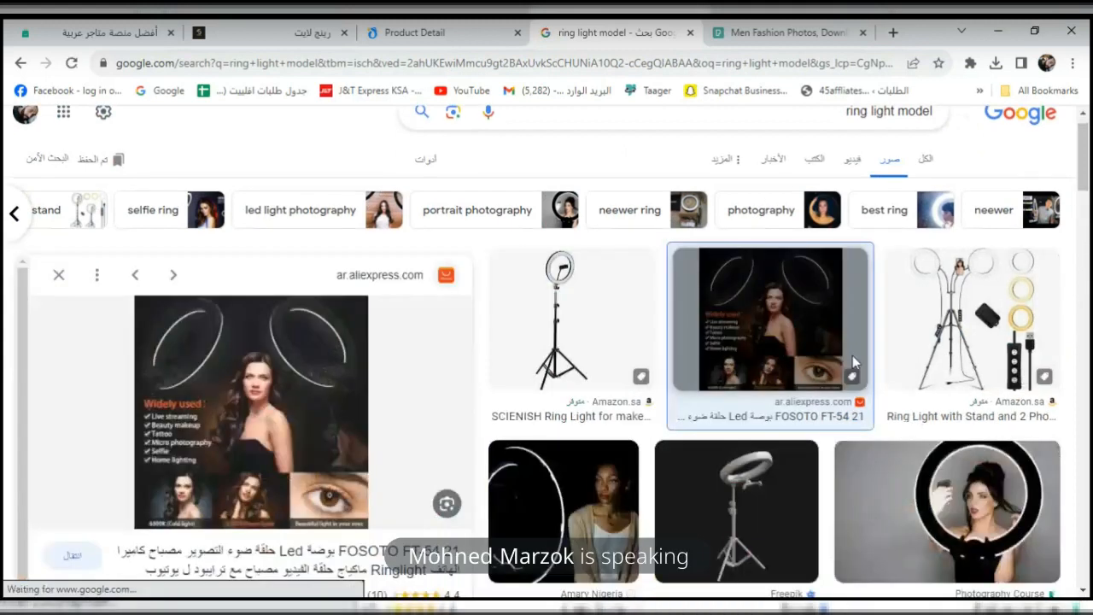
pyautogui.rightClick(260, 298)
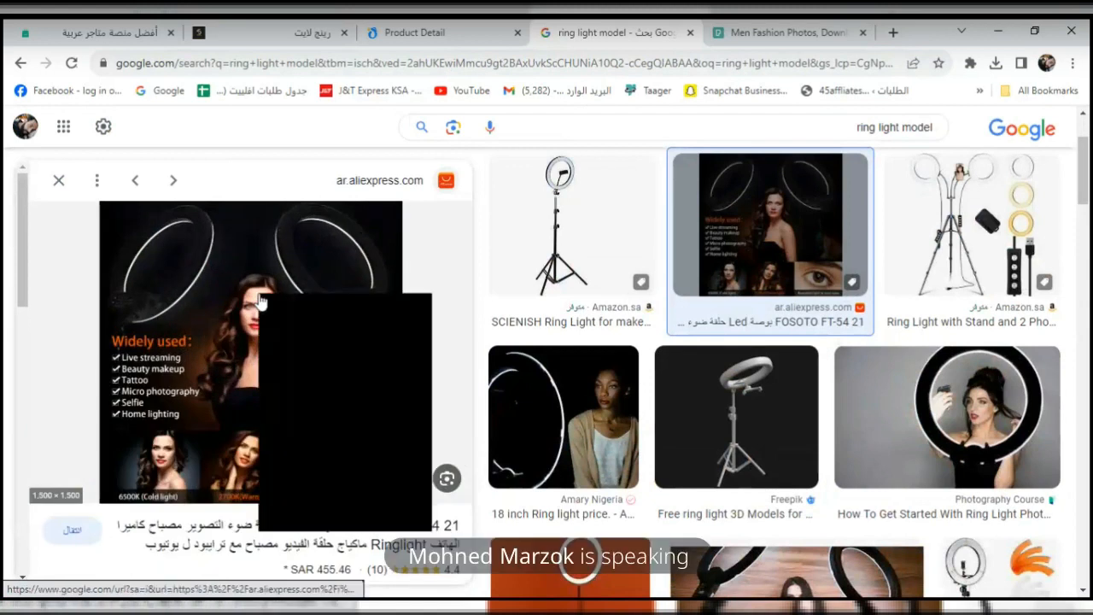
pyautogui.click(317, 446)
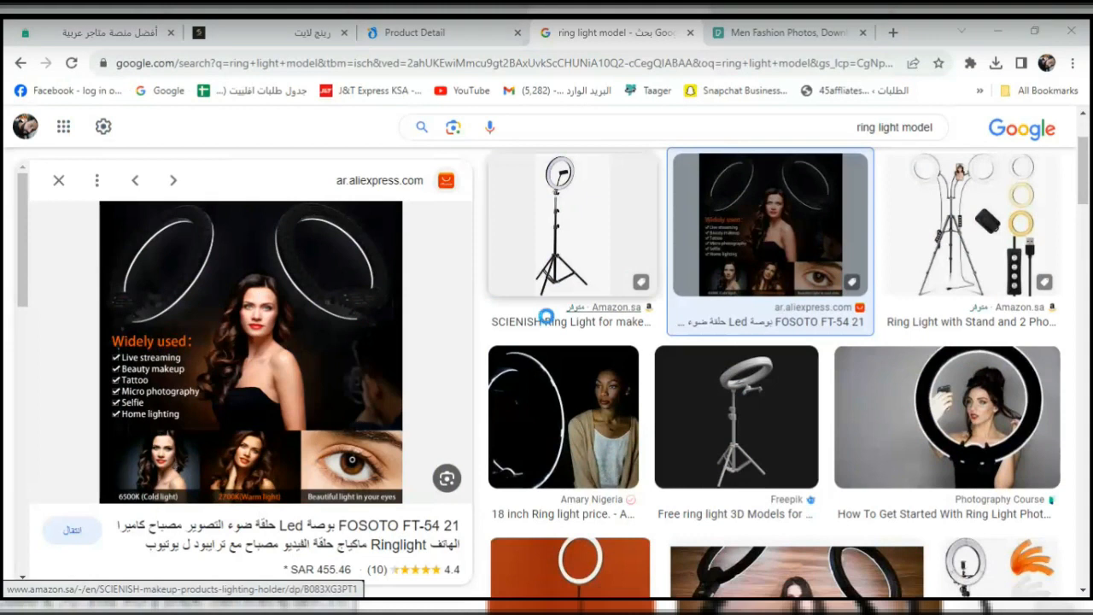
pyautogui.click(627, 461)
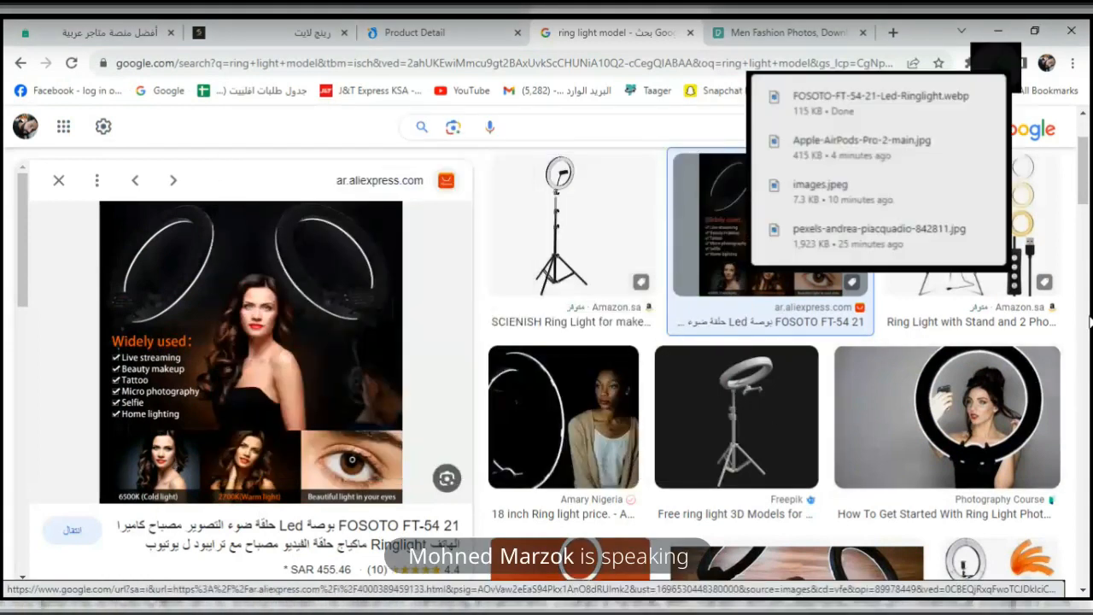
# Save the Thrive Product Studio ring light lifestyle photo to Downloads and return to the product editor.
pyautogui.moveTo(1088, 192); pyautogui.dragTo(1088, 224)
pyautogui.click(794, 389)
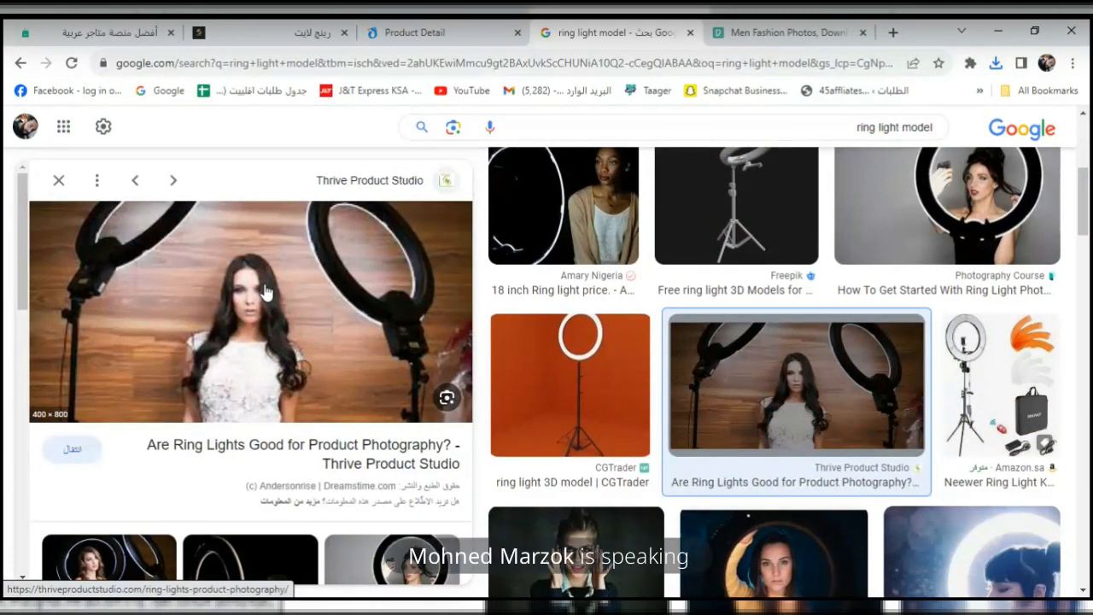
pyautogui.rightClick(265, 292)
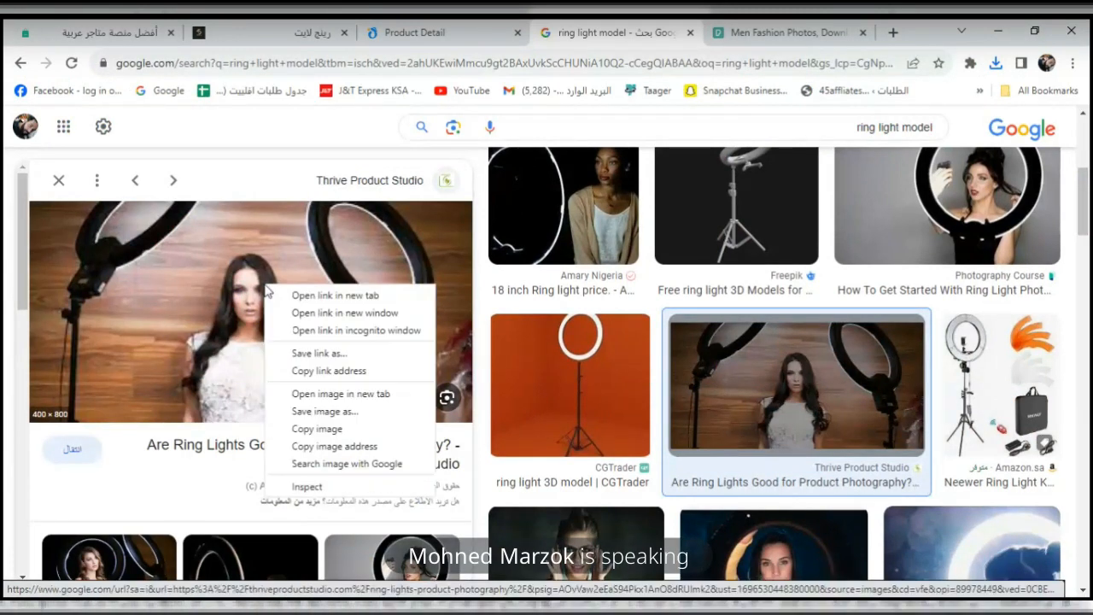
pyautogui.click(276, 167)
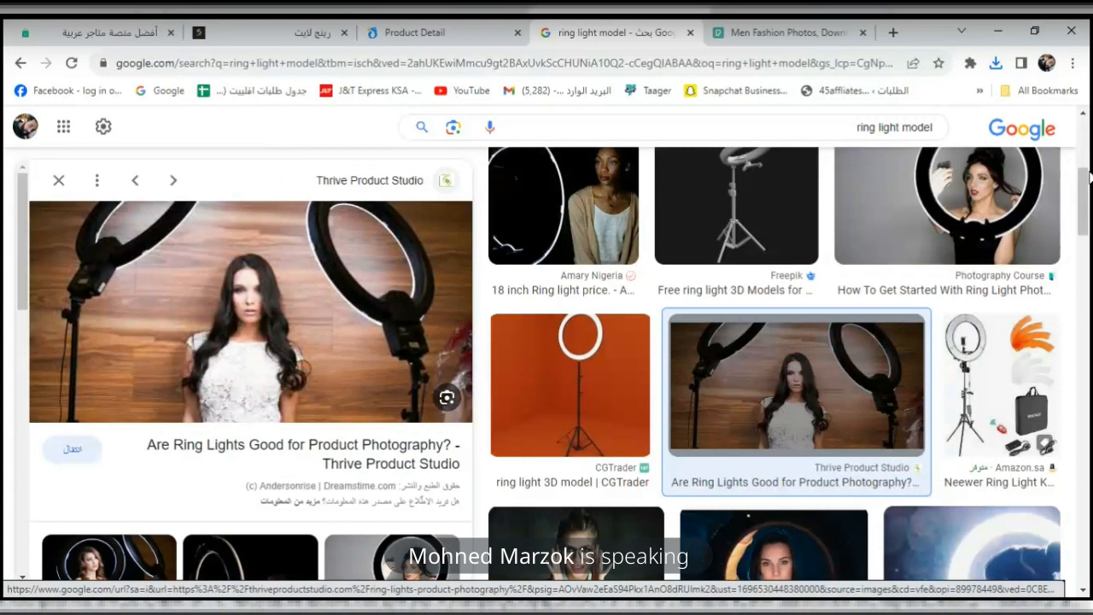
pyautogui.rightClick(381, 284)
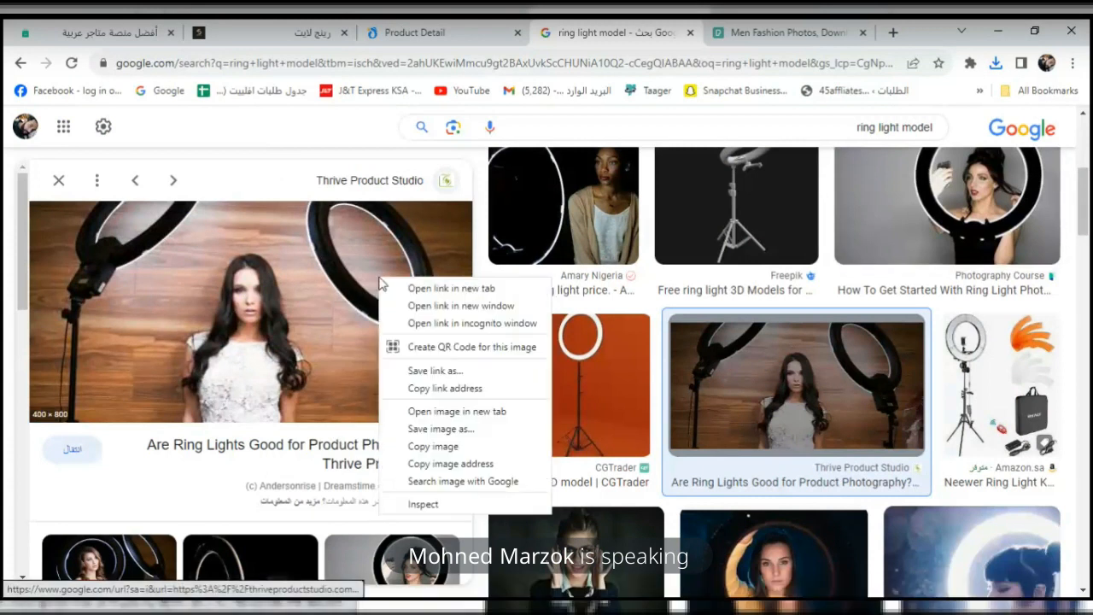
pyautogui.click(456, 431)
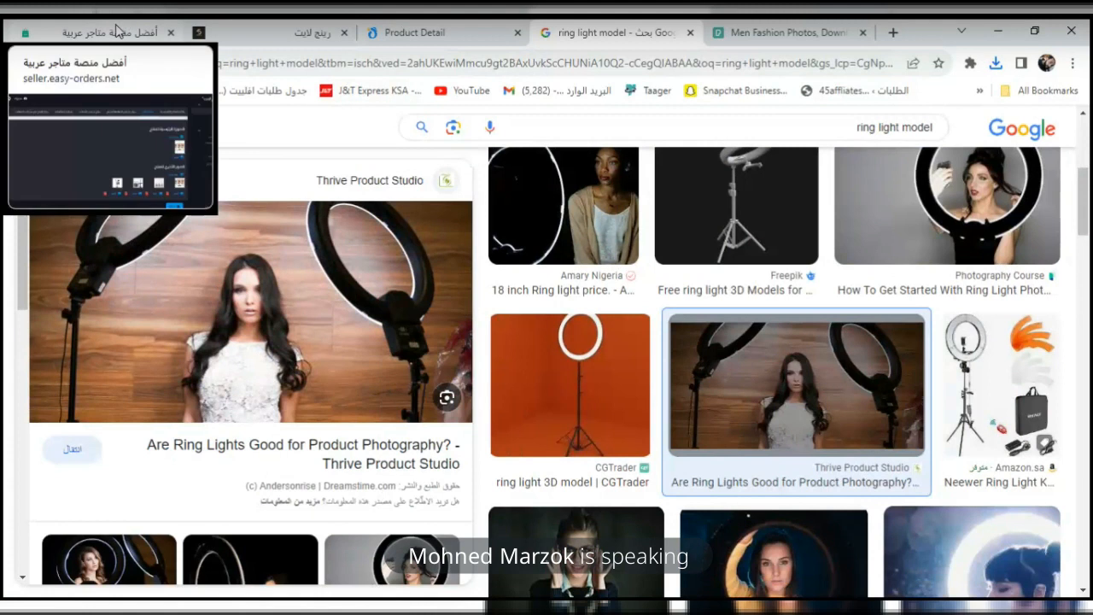
pyautogui.rightClick(316, 299)
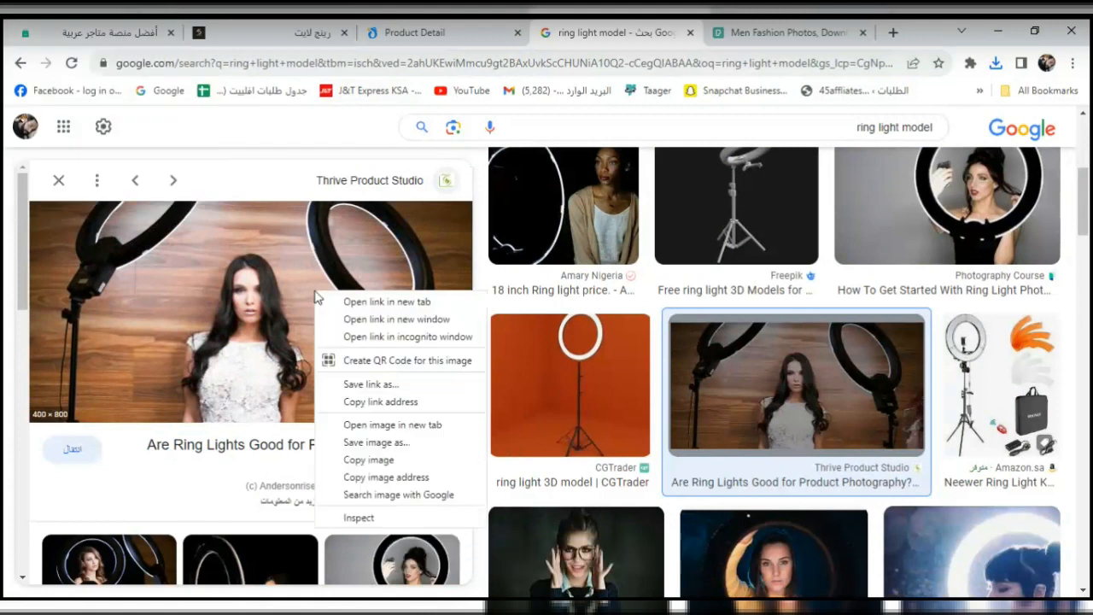
pyautogui.click(372, 442)
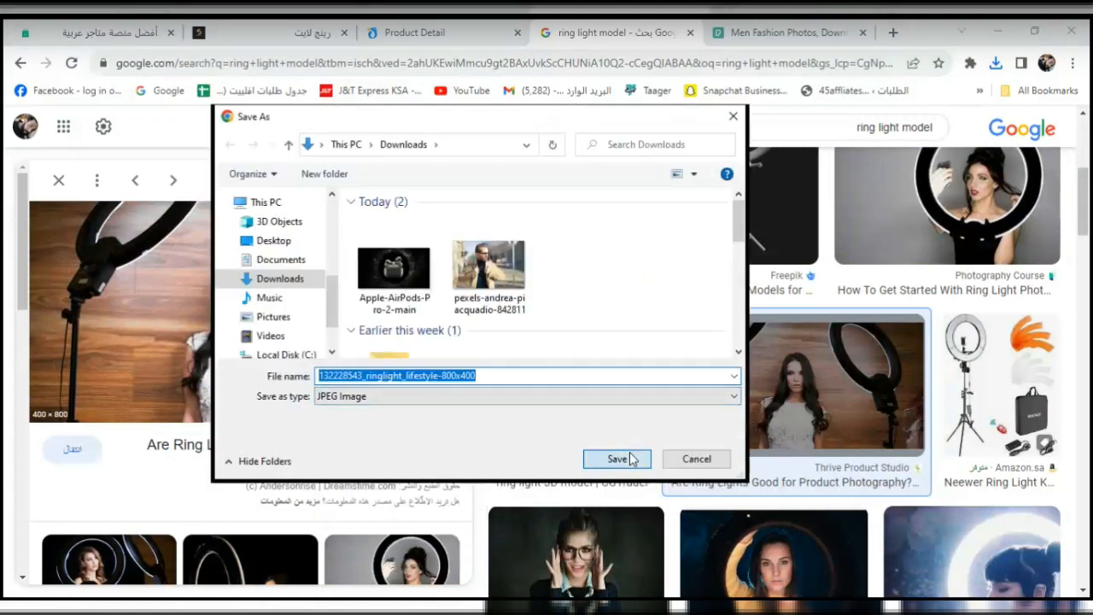
pyautogui.click(630, 458)
pyautogui.click(124, 26)
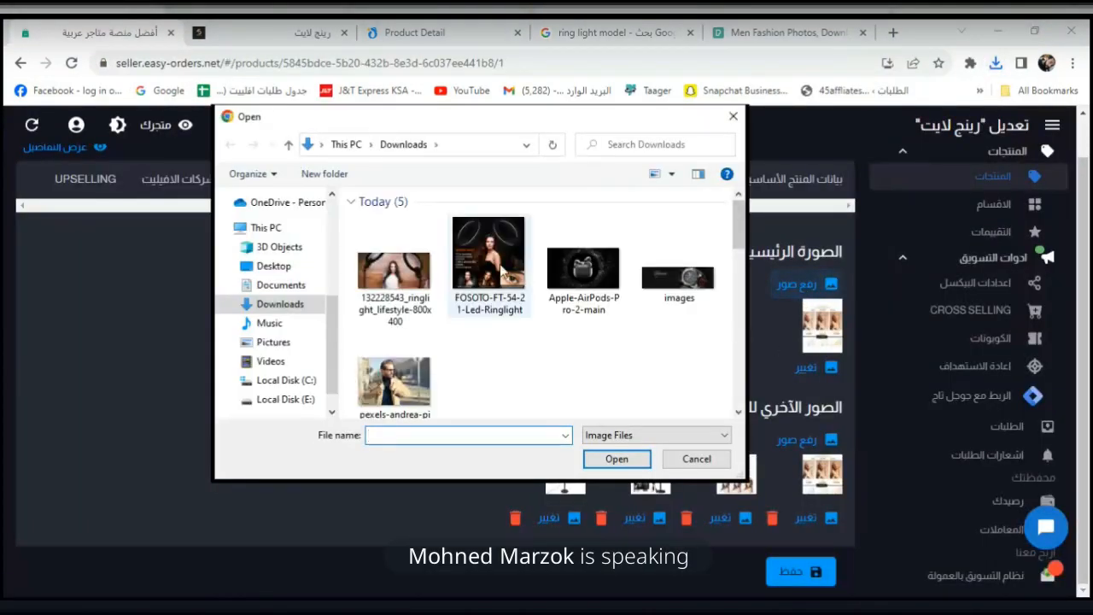
# Make the FOSOTO picture the main image and add the lifestyle photo to the other images.
pyautogui.click(488, 265)
pyautogui.click(617, 458)
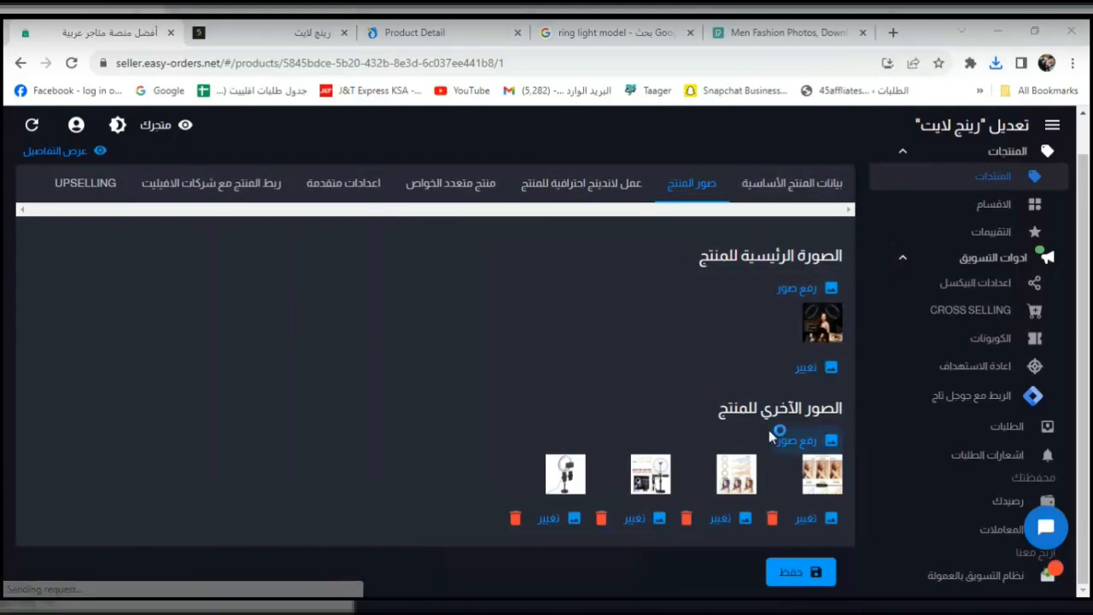
pyautogui.click(793, 440)
pyautogui.click(404, 301)
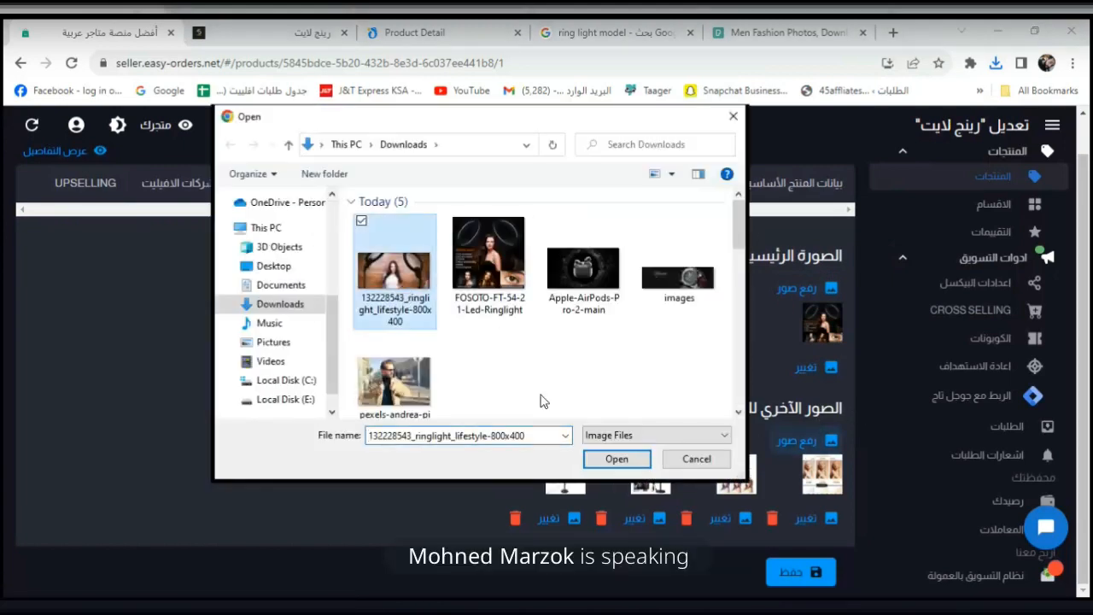
pyautogui.click(611, 458)
pyautogui.moveTo(680, 259); pyautogui.dragTo(758, 338)
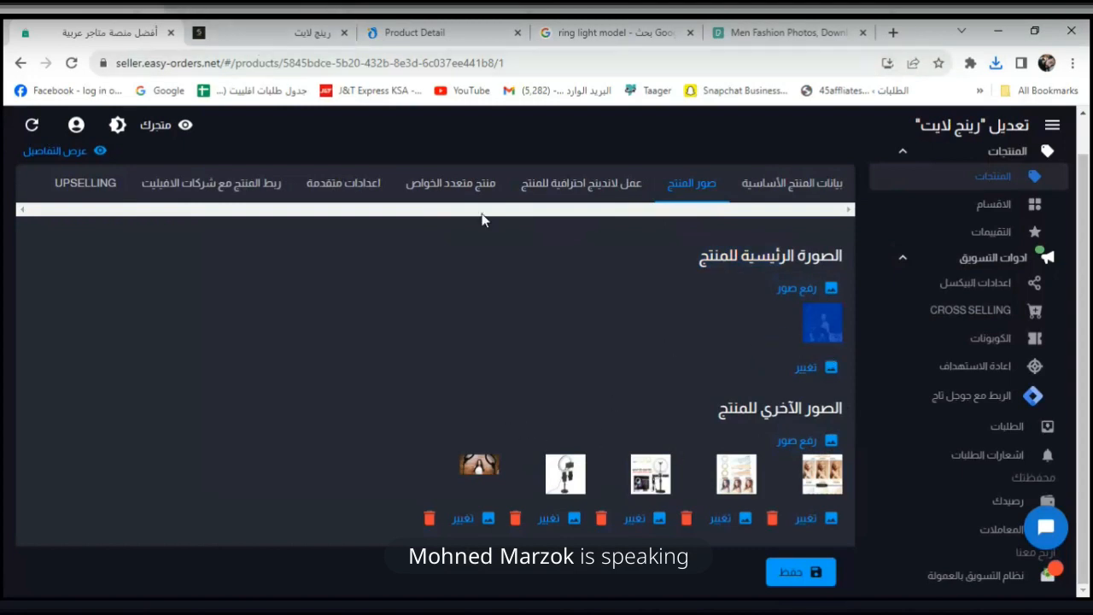
# Save the image changes and reload the ring light's storefront page.
pyautogui.click(795, 574)
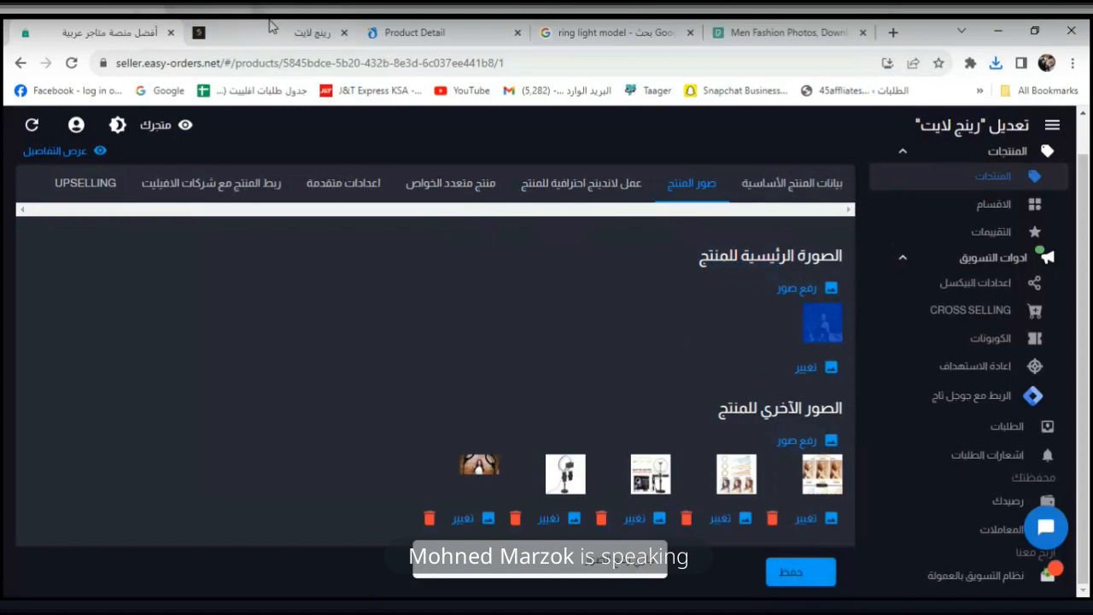
pyautogui.click(268, 24)
pyautogui.click(73, 62)
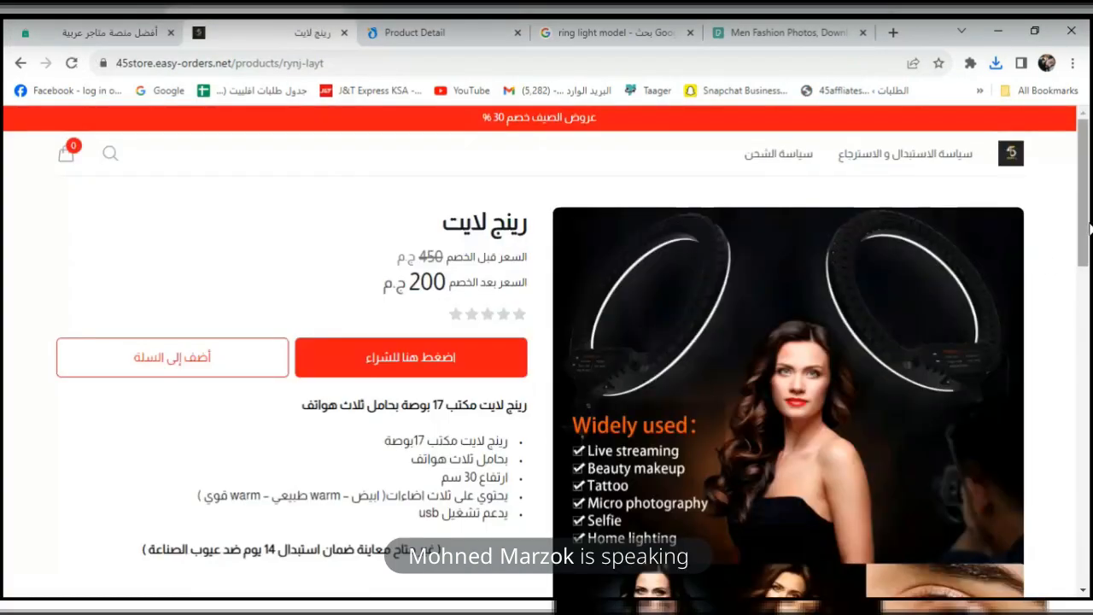
# Browse the storefront's six-image gallery, viewing the FOSOTO picture and the woman photo.
pyautogui.moveTo(1089, 227); pyautogui.dragTo(1086, 308)
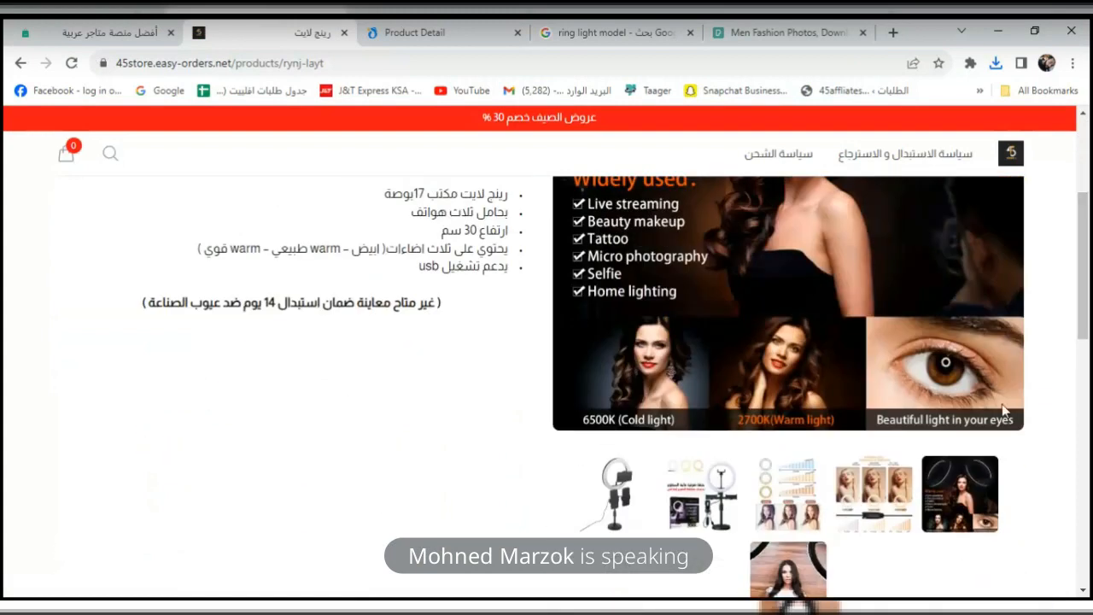
pyautogui.click(963, 485)
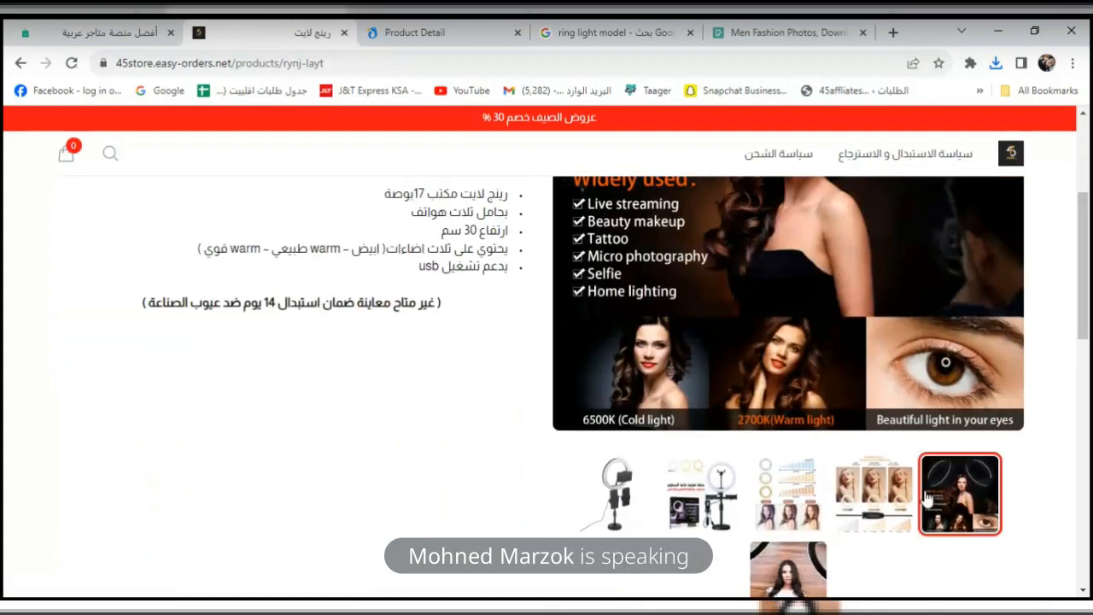
pyautogui.click(778, 577)
pyautogui.moveTo(1090, 312); pyautogui.dragTo(1089, 224)
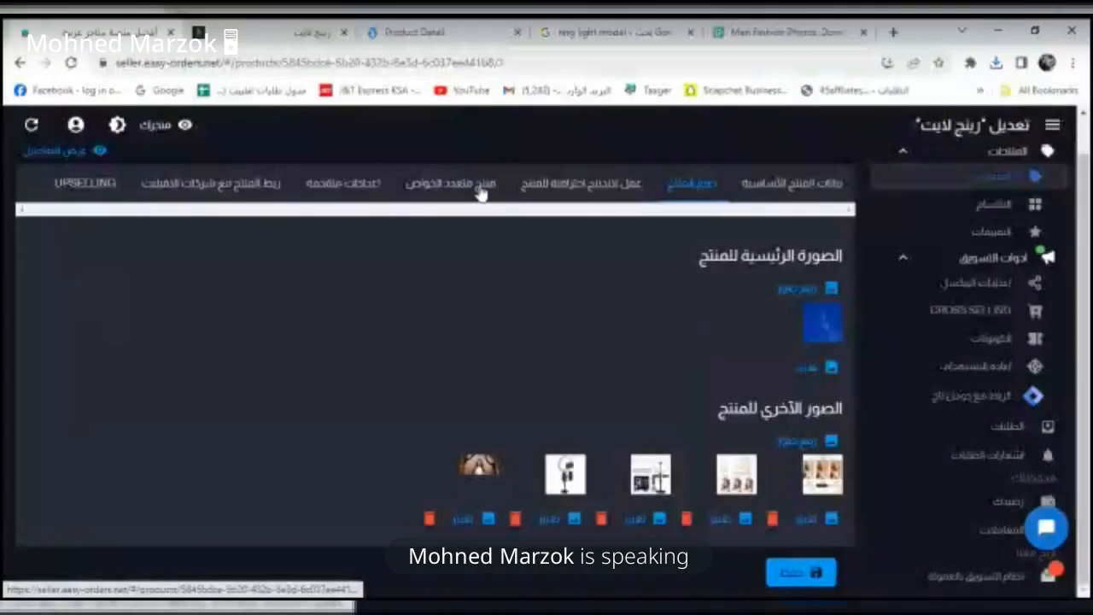
# Open the ring light's basic product data and its description editor.
pyautogui.click(327, 185)
pyautogui.click(779, 183)
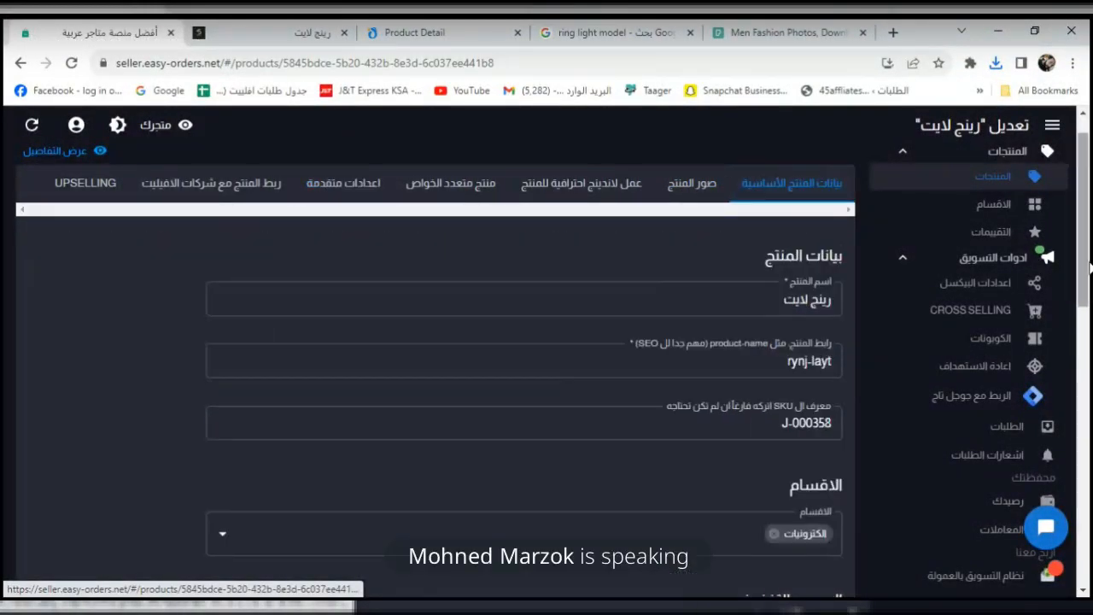
pyautogui.scroll(-10, 1088, 459)
pyautogui.scroll(-3, 1088, 458)
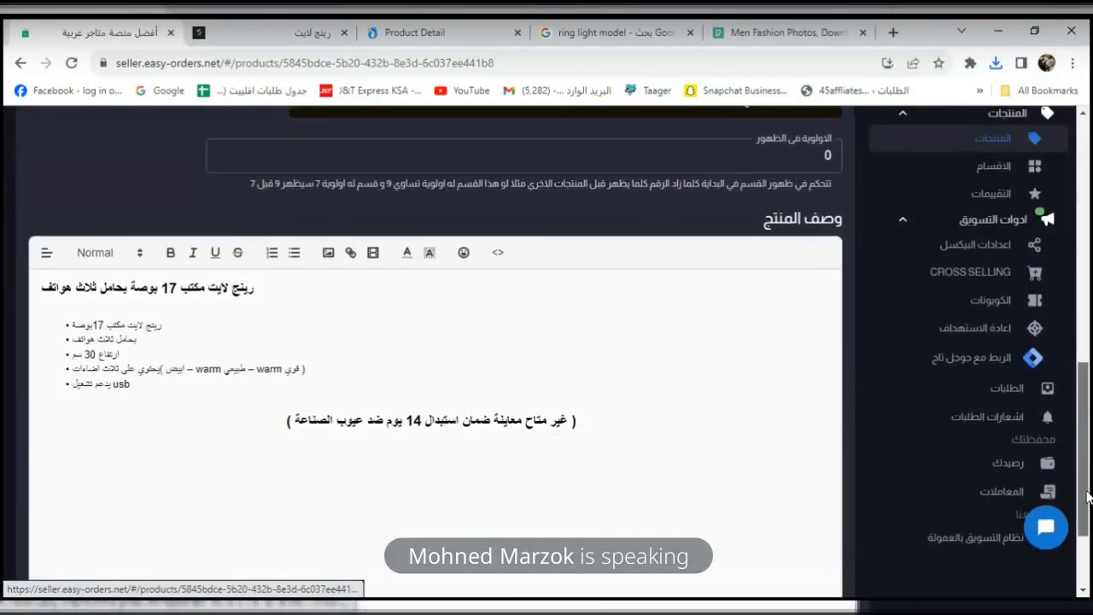
pyautogui.click(316, 34)
pyautogui.click(90, 23)
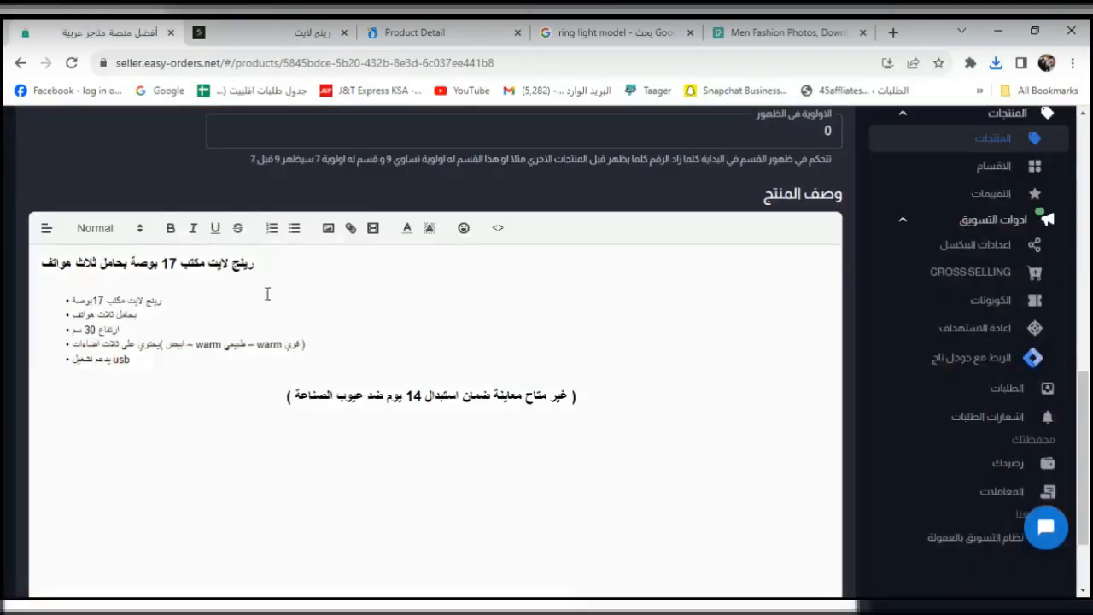
# Make the description title bold, red, and Heading 1.
pyautogui.tripleClick(285, 255)
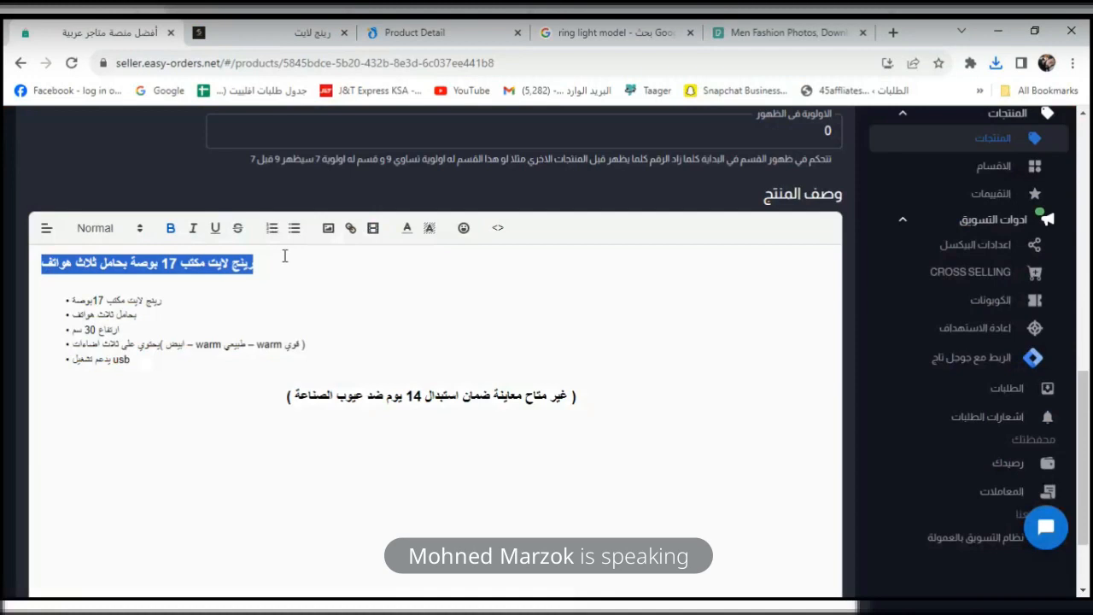
pyautogui.click(172, 231)
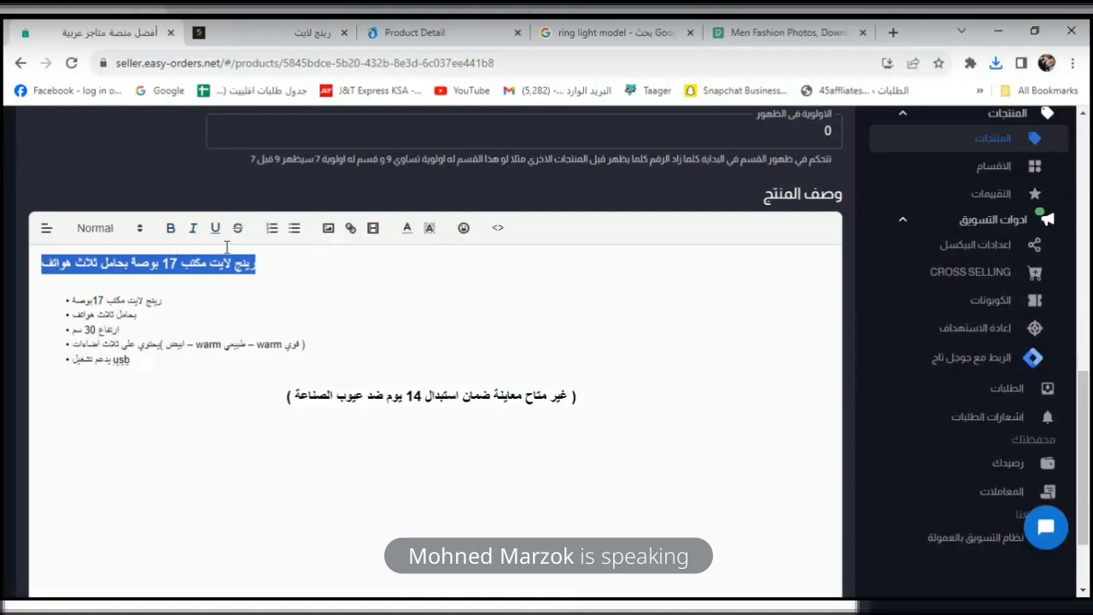
pyautogui.click(406, 229)
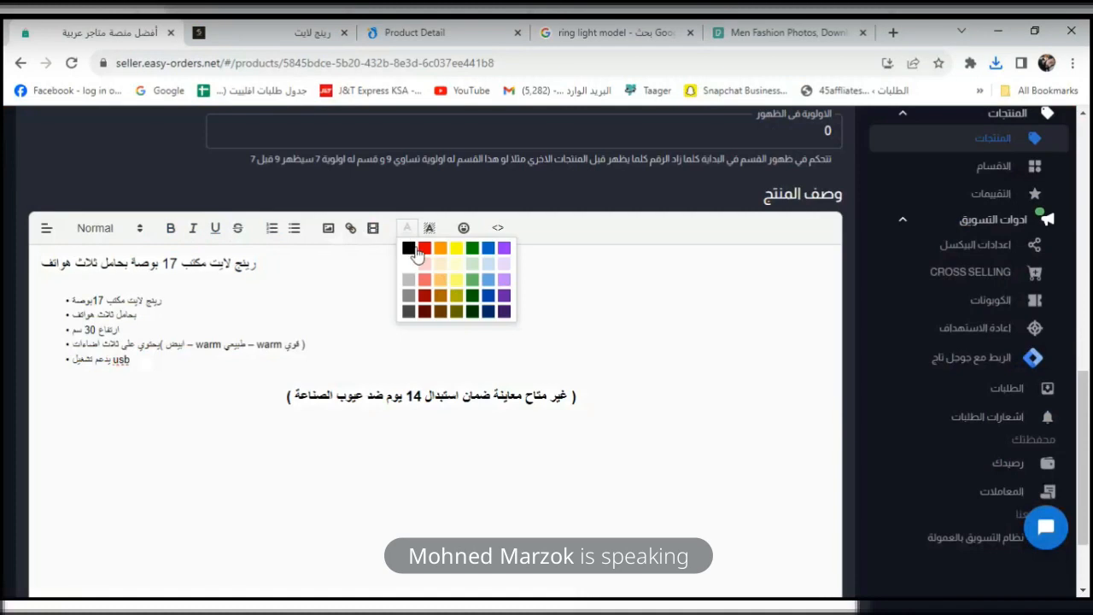
pyautogui.click(425, 249)
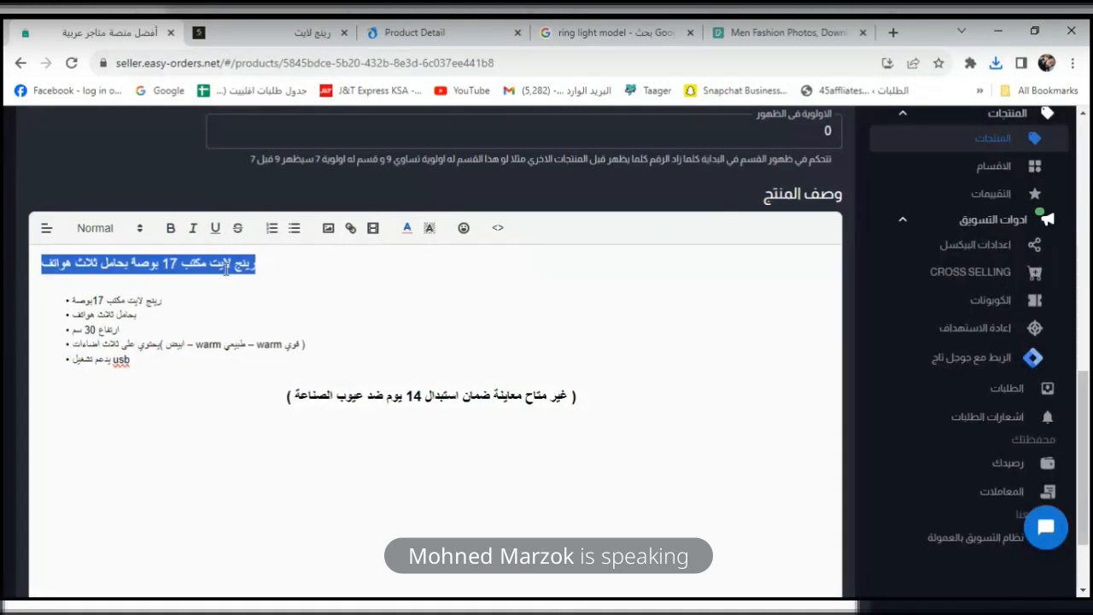
pyautogui.click(226, 267)
pyautogui.tripleClick(246, 265)
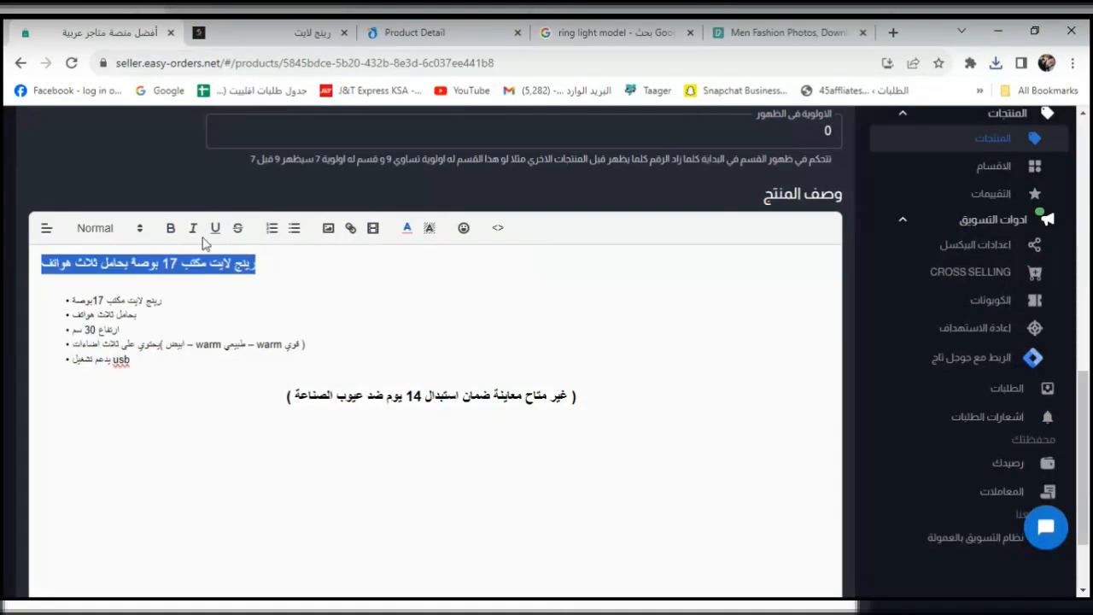
pyautogui.click(147, 233)
pyautogui.click(144, 233)
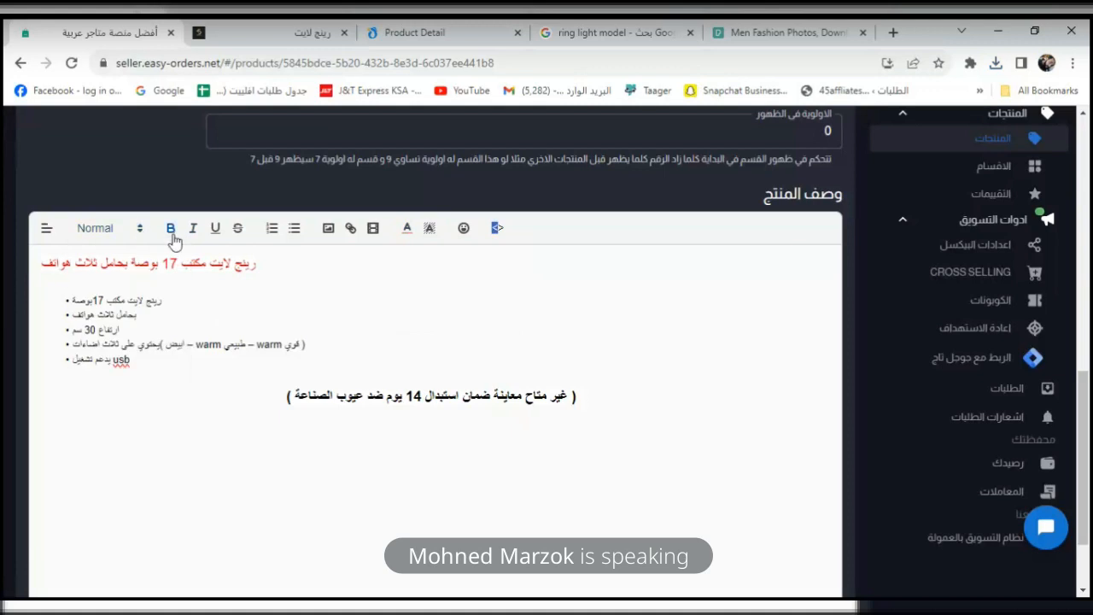
pyautogui.tripleClick(184, 262)
pyautogui.click(116, 229)
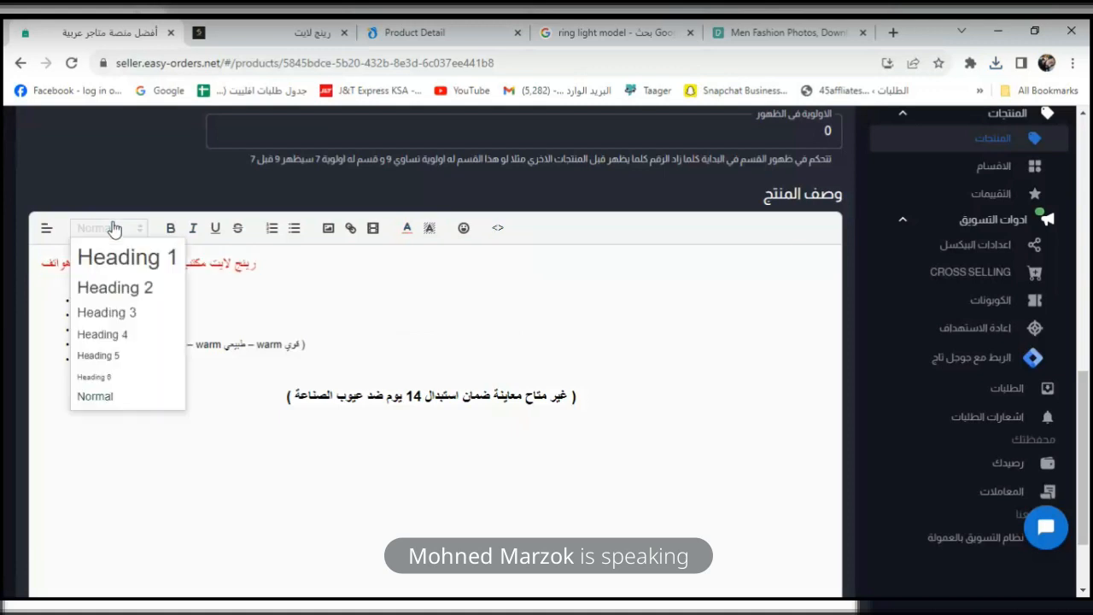
pyautogui.click(111, 254)
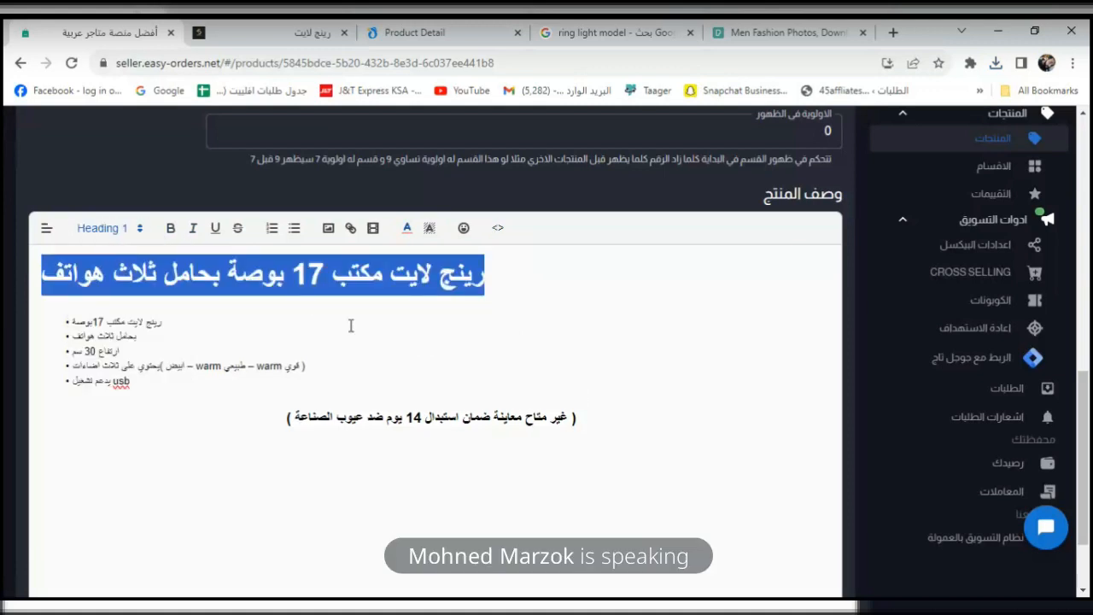
pyautogui.click(383, 315)
# Delete the bracketed warranty line and set the five feature lines to Heading 3.
pyautogui.moveTo(86, 312); pyautogui.dragTo(293, 390)
pyautogui.tripleClick(389, 418)
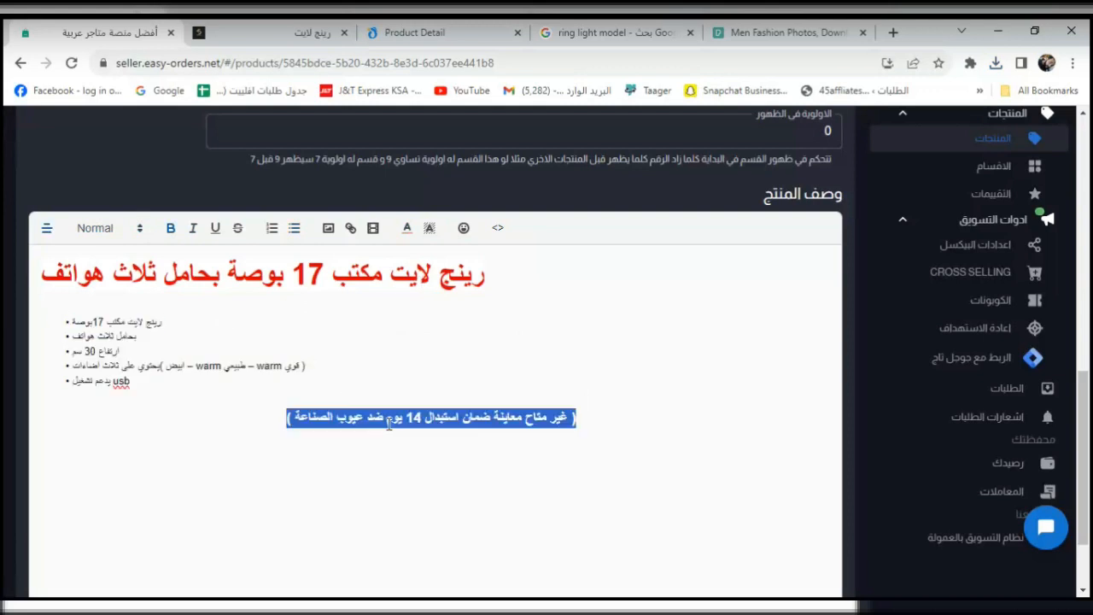
pyautogui.press('BackSpace')
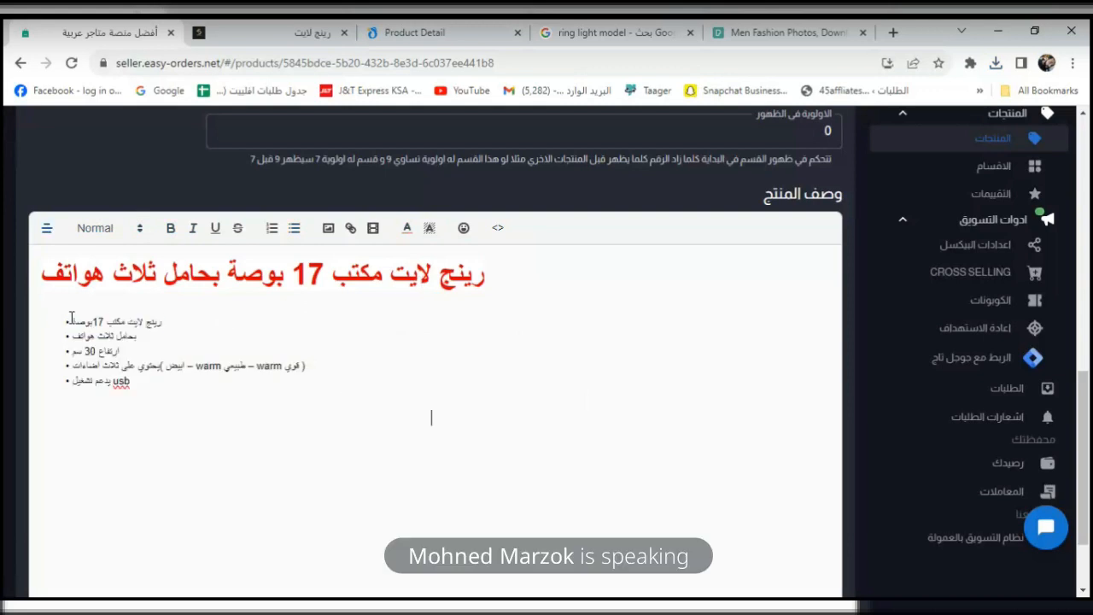
pyautogui.moveTo(69, 317); pyautogui.dragTo(189, 384)
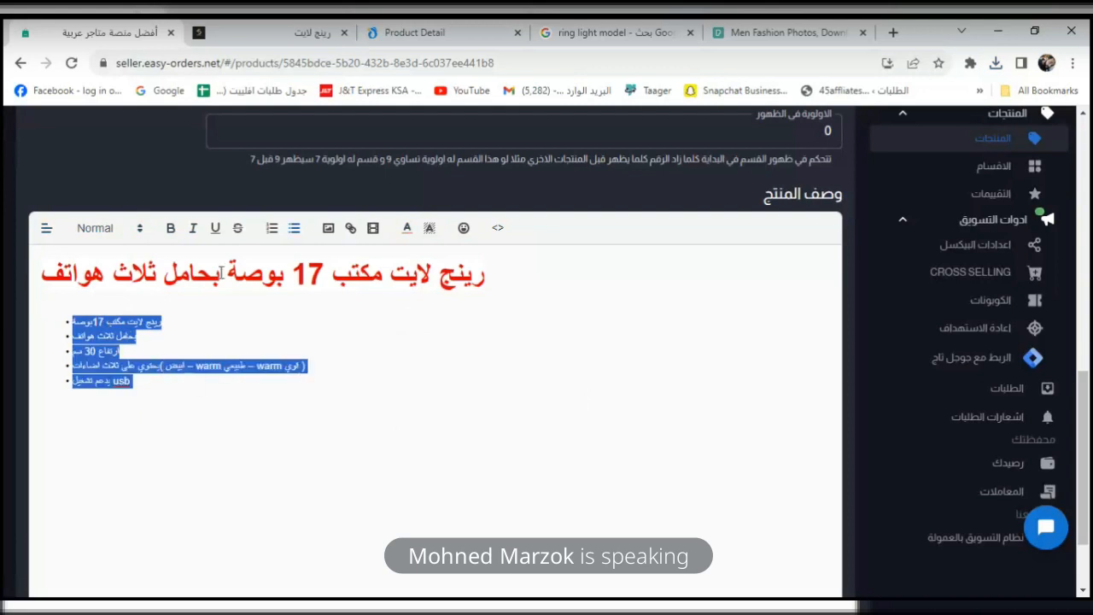
pyautogui.click(141, 233)
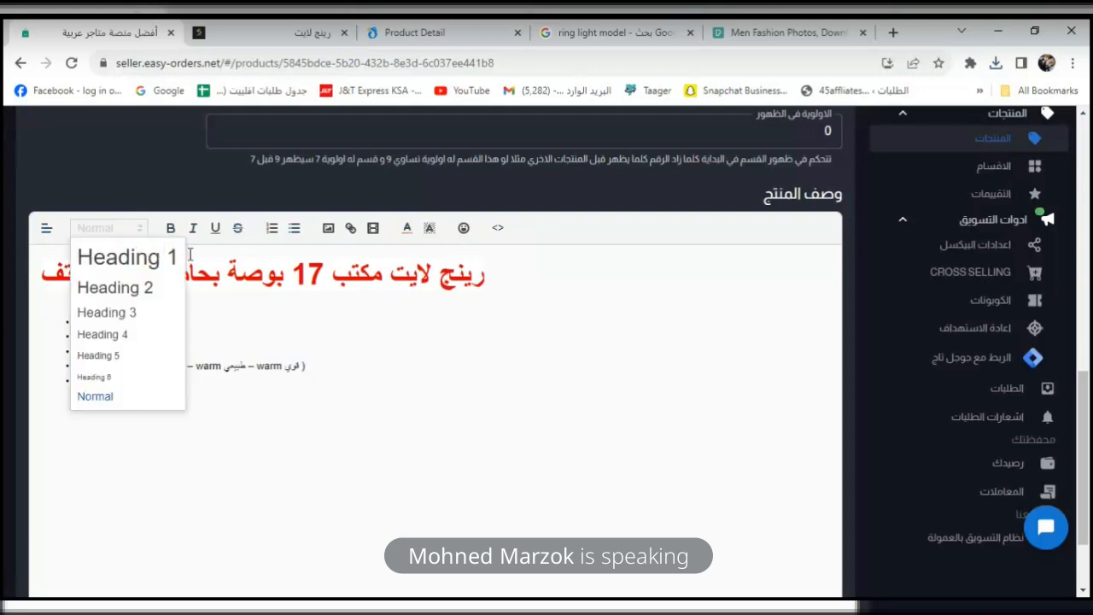
pyautogui.click(132, 314)
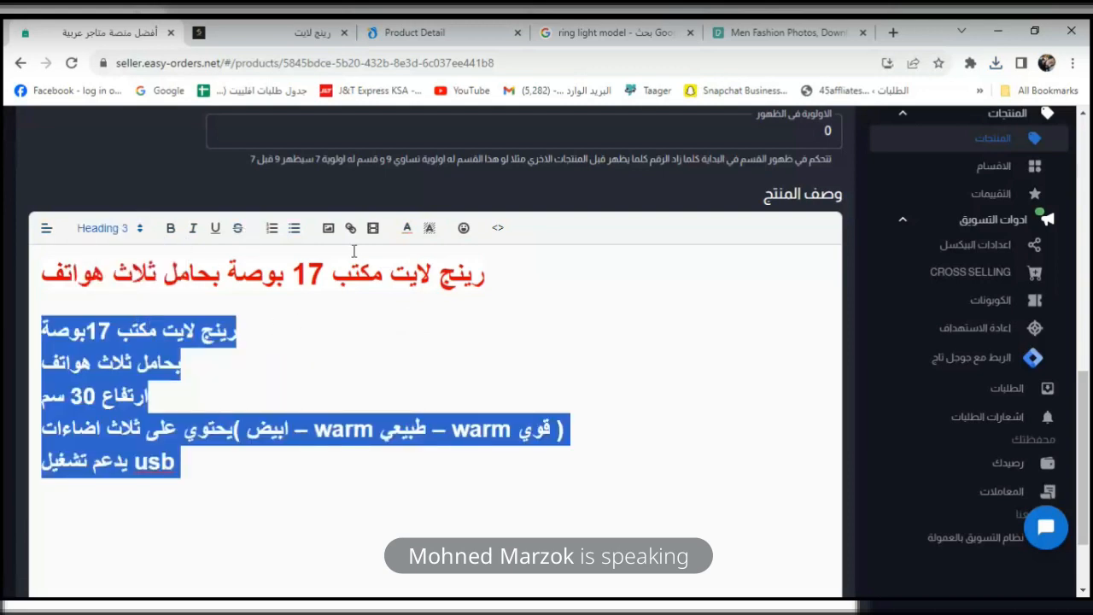
# Try bullet formatting on the description, then undo back to plain Heading 3 feature lines.
pyautogui.click(348, 385)
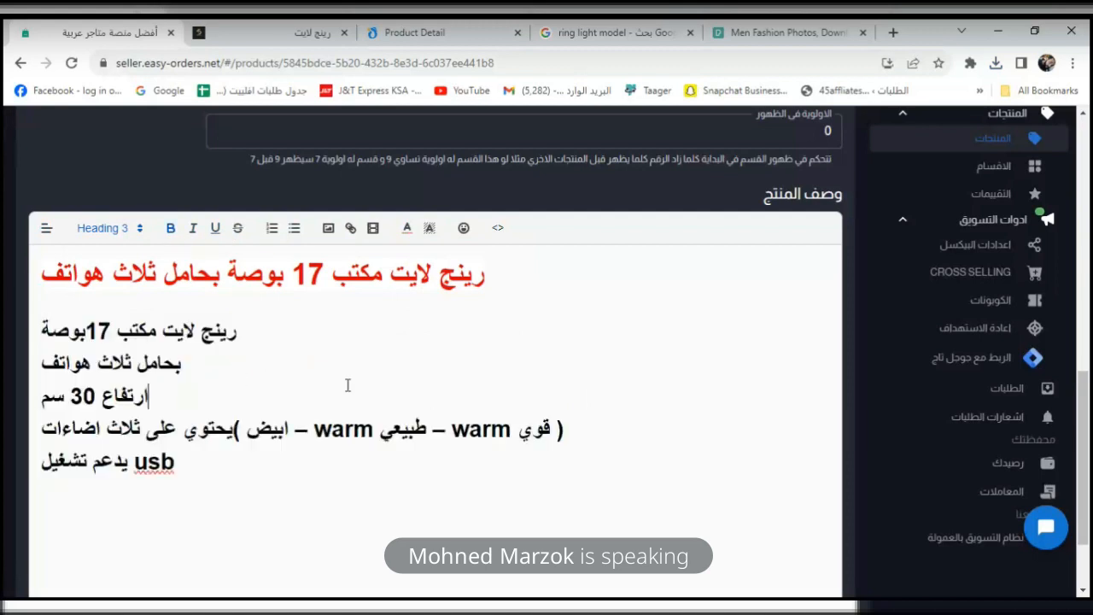
pyautogui.click(294, 228)
pyautogui.click(294, 229)
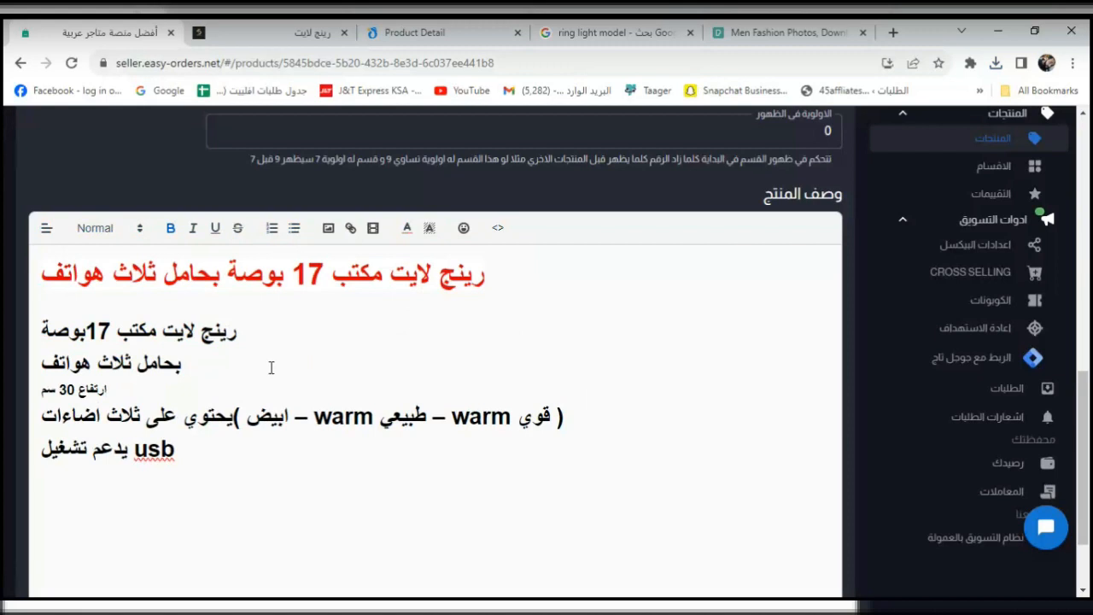
pyautogui.hotkey('ctrl', 'a')
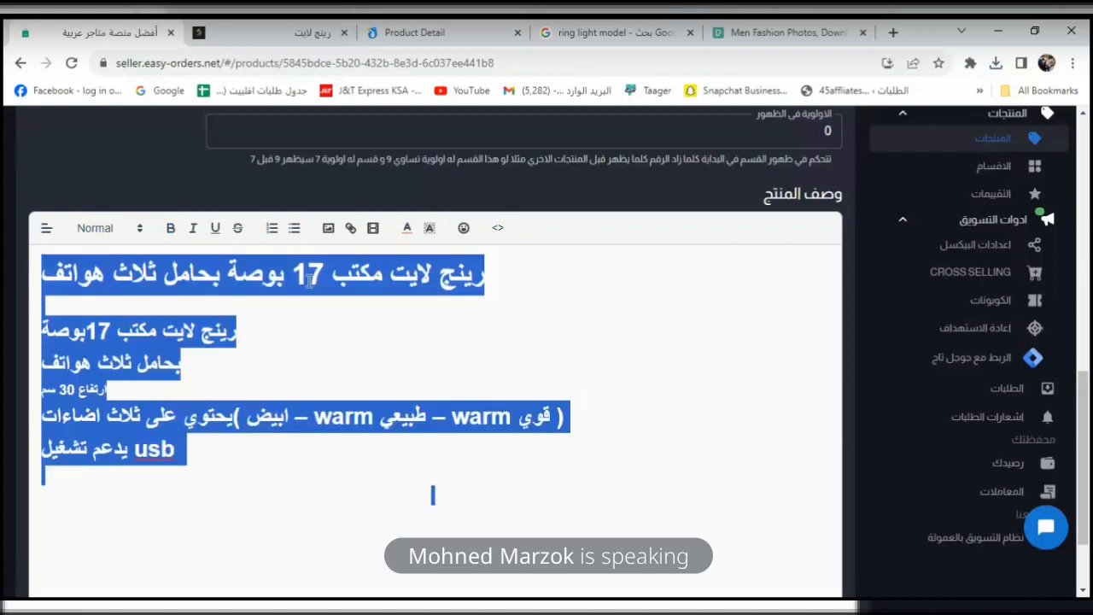
pyautogui.click(293, 229)
pyautogui.click(294, 228)
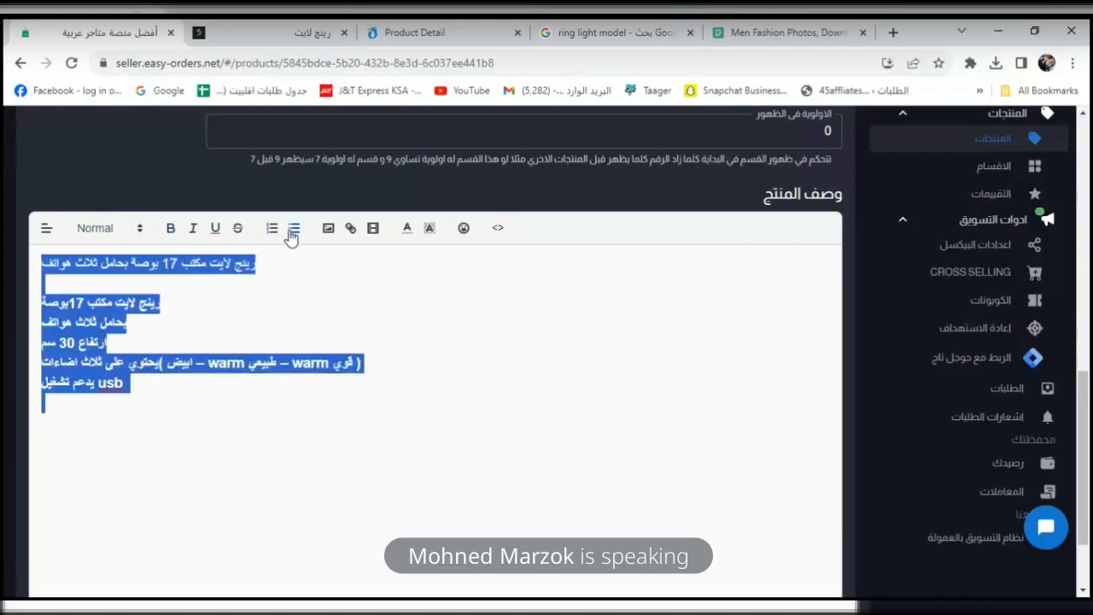
pyautogui.click(295, 229)
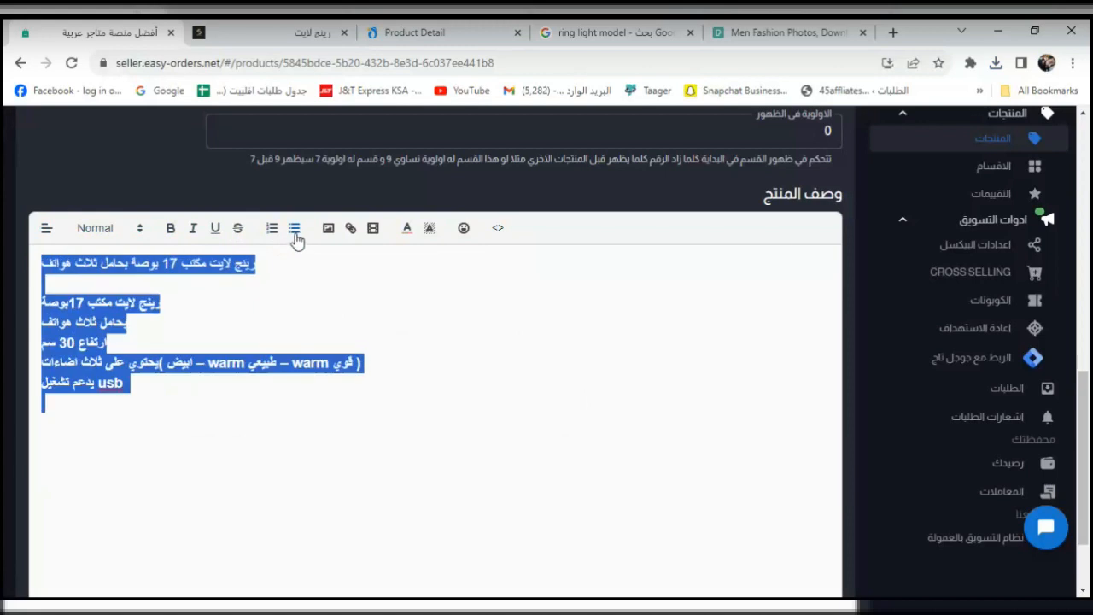
pyautogui.click(220, 263)
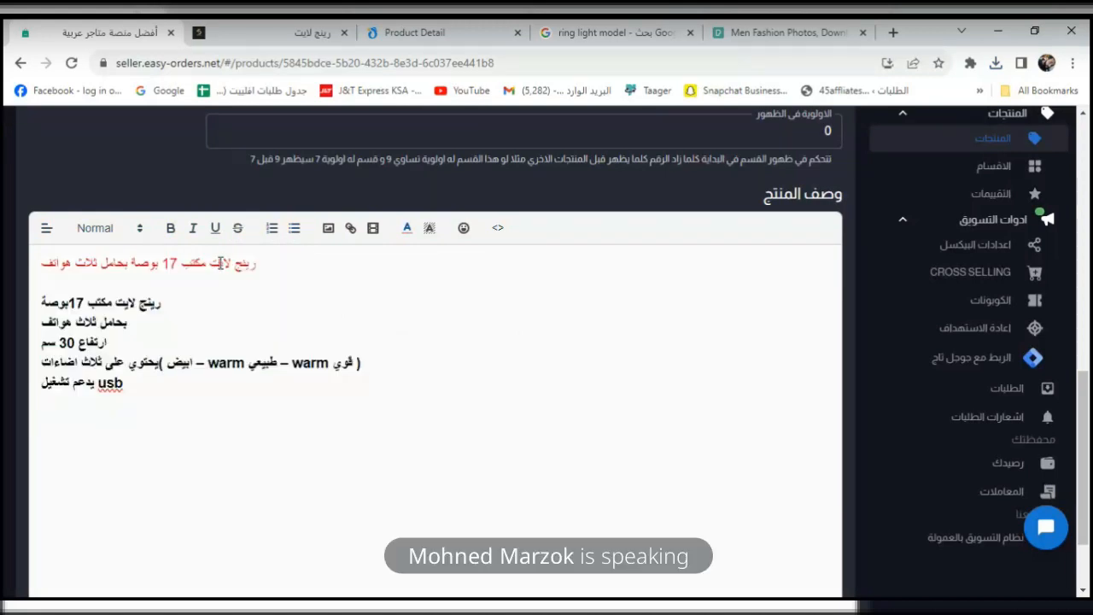
pyautogui.hotkey('ctrl', 'z')
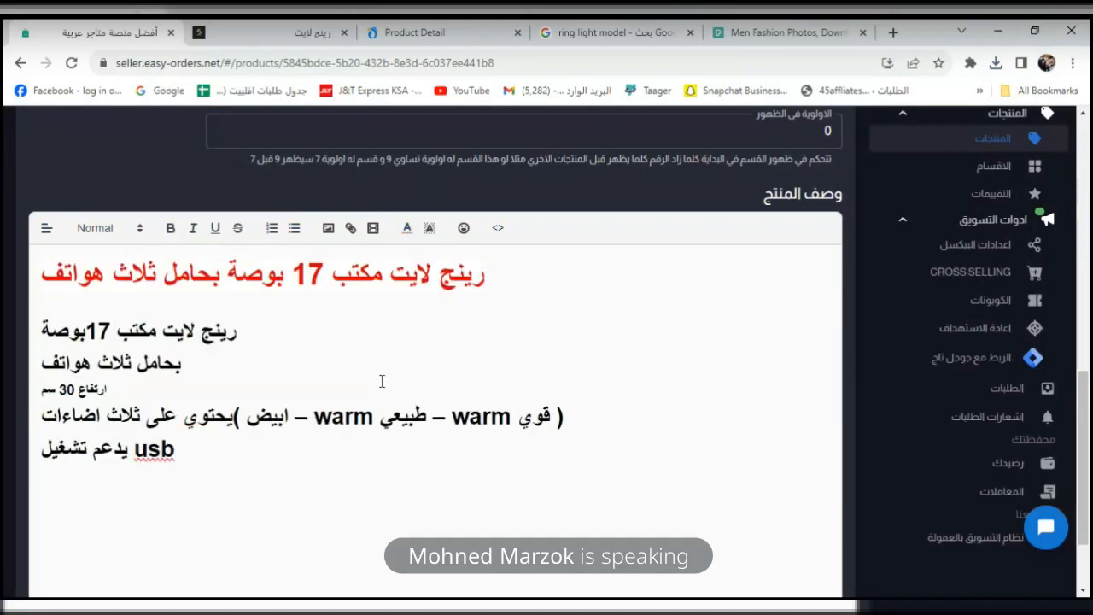
pyautogui.hotkey('ctrl', 'z')
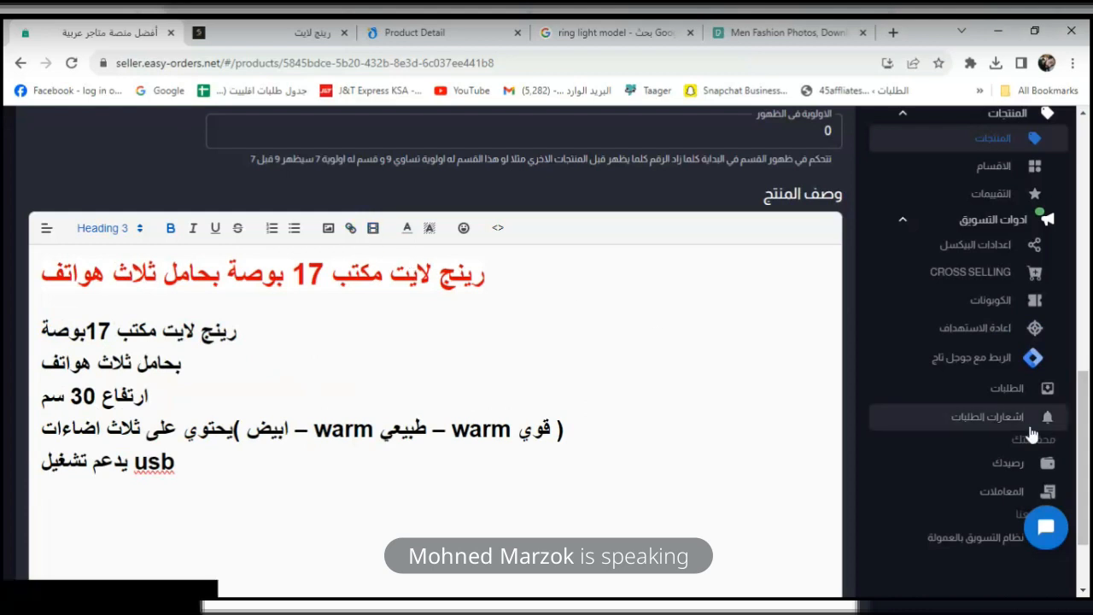
# Return to the ring light model image search and start editing its query text.
pyautogui.click(578, 37)
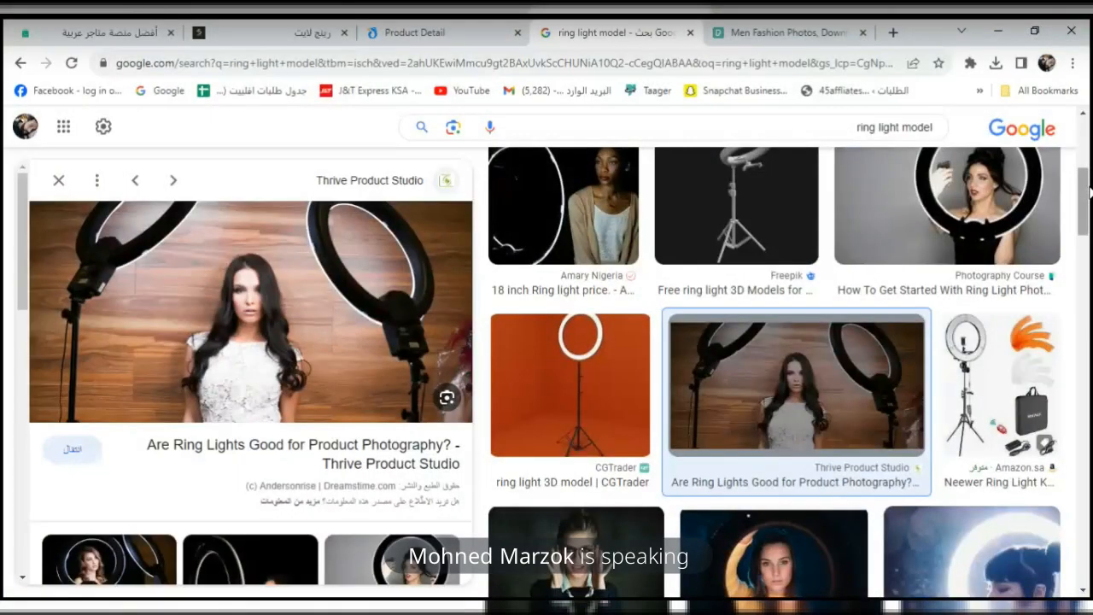
pyautogui.scroll(4, 1086, 218)
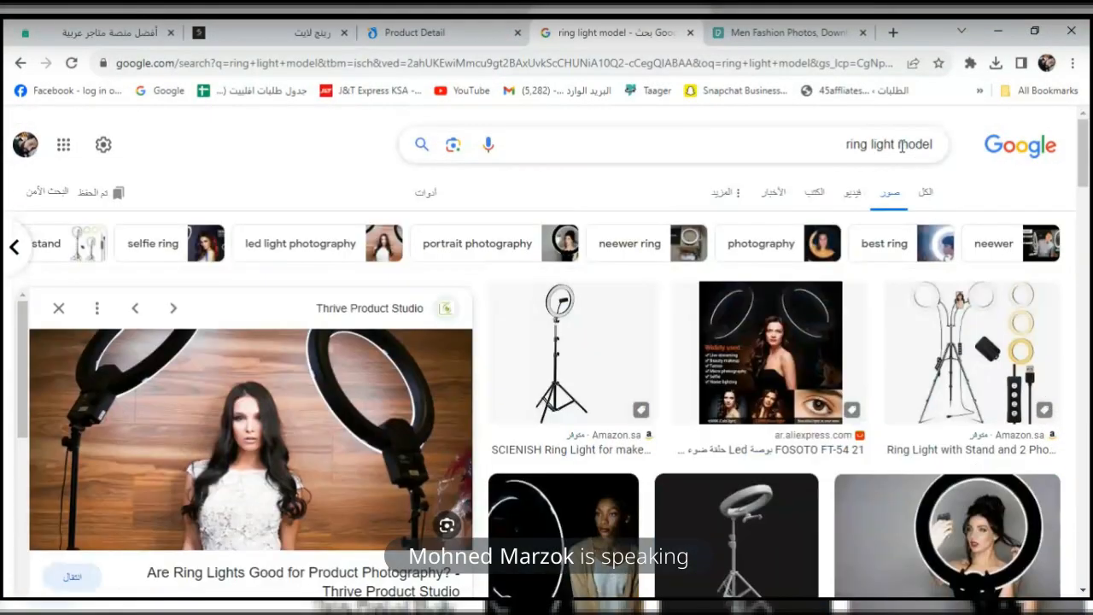
pyautogui.click(908, 146)
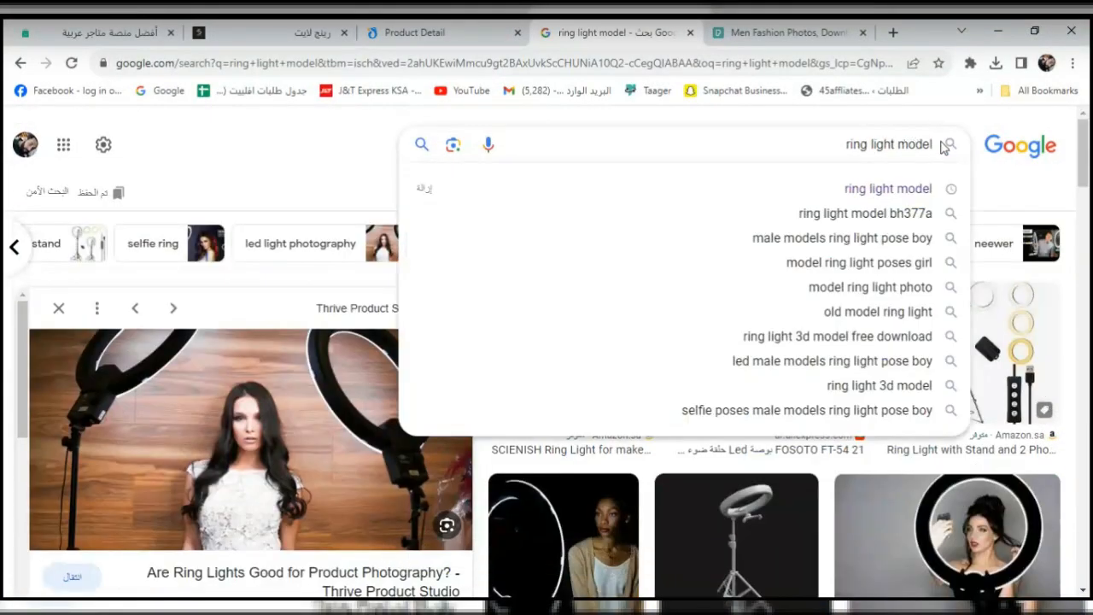
pyautogui.write(',')
pyautogui.press('BackSpace')
pyautogui.write('g')
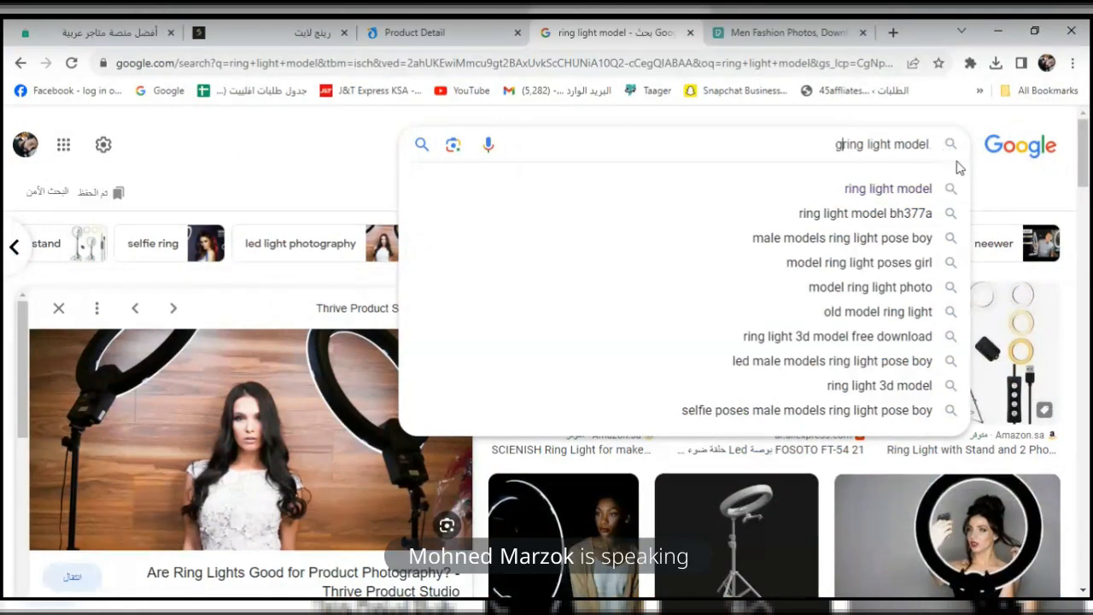
pyautogui.press('BackSpace')
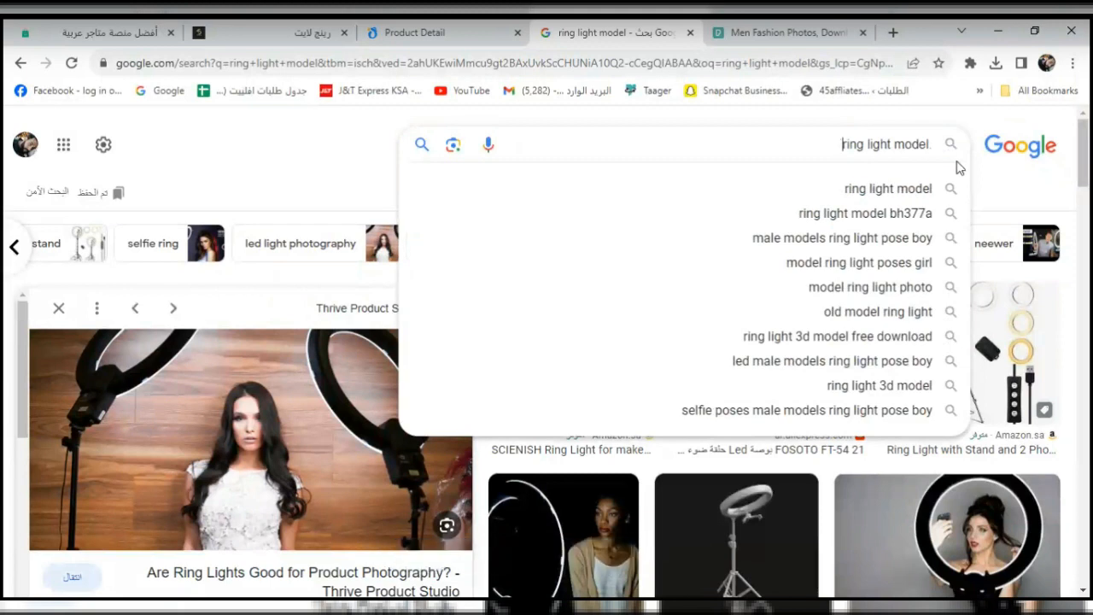
pyautogui.write('gg')
pyautogui.press('BackSpace')
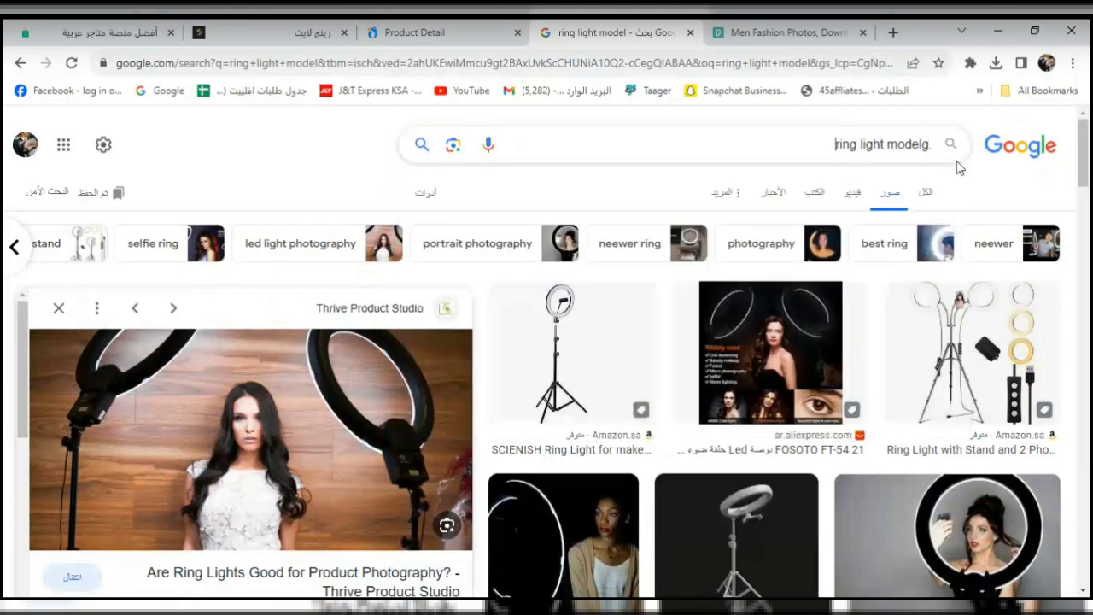
pyautogui.press('BackSpace')
pyautogui.write('g')
pyautogui.press('BackSpace')
pyautogui.press('BackSpace')
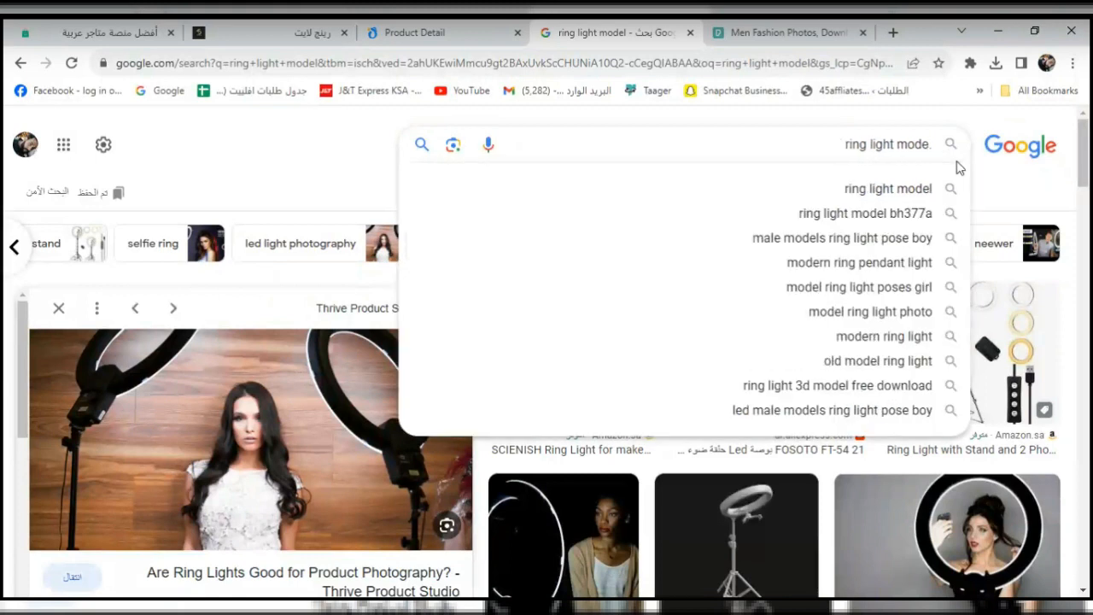
pyautogui.write('lg')
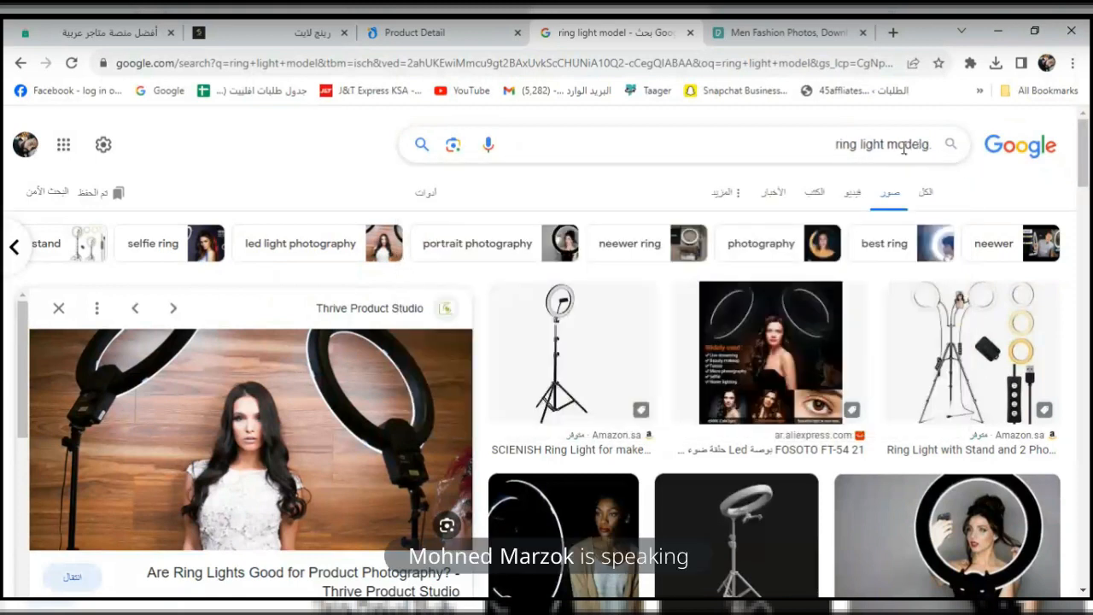
# Finish the query as 'ring light modelg.gif' and run the search.
pyautogui.click(931, 148)
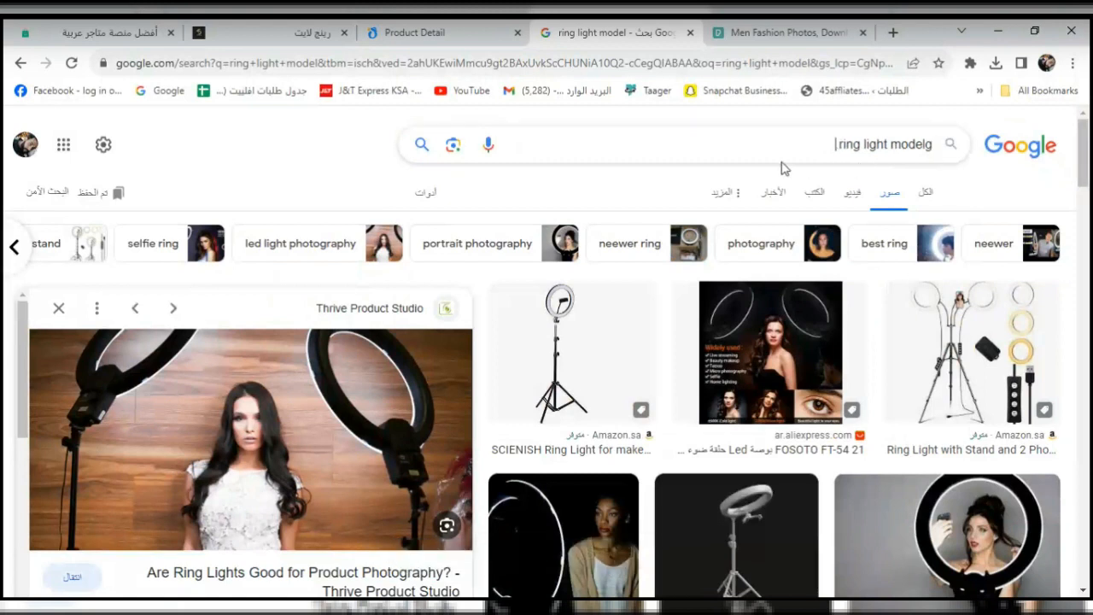
pyautogui.write('.go')
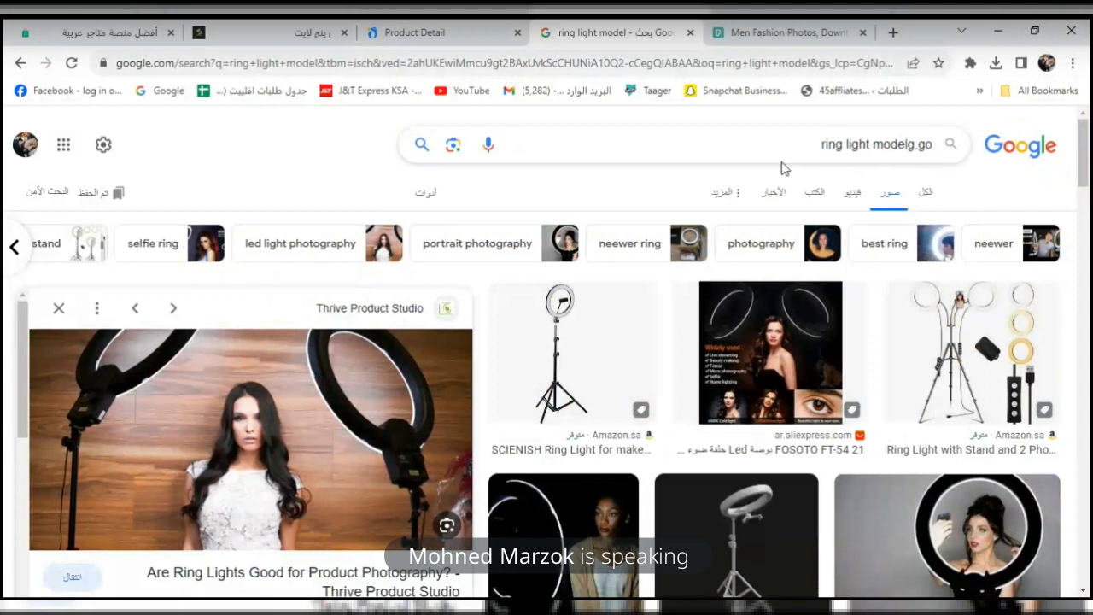
pyautogui.press('BackSpace')
pyautogui.write('if')
pyautogui.press('Return')
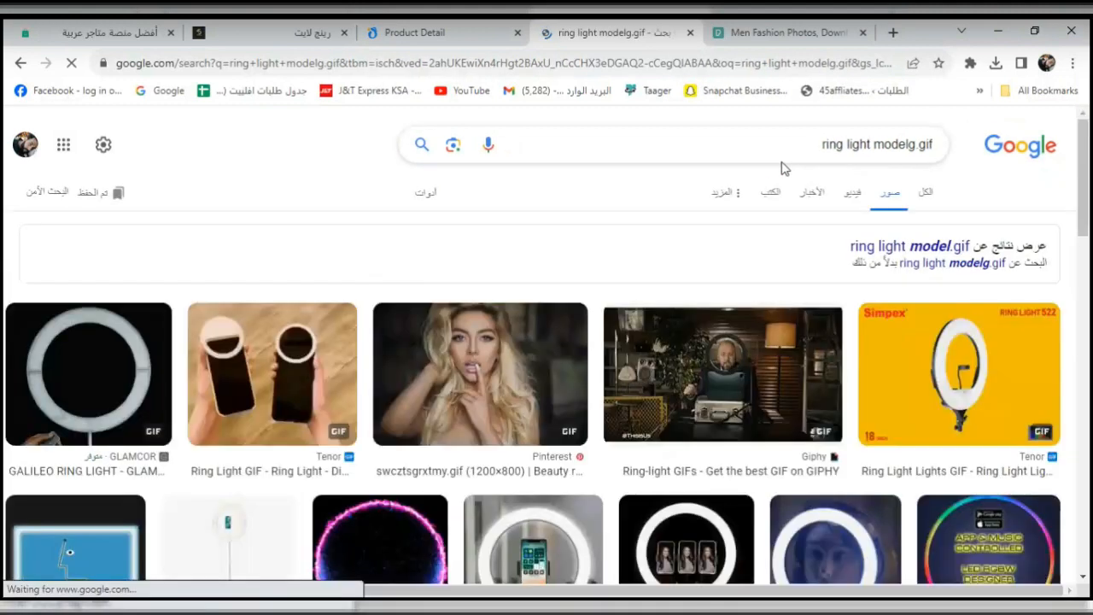
# Search 'ring light model.gif' and open the Studio Lights GIF result in a new tab.
pyautogui.click(937, 247)
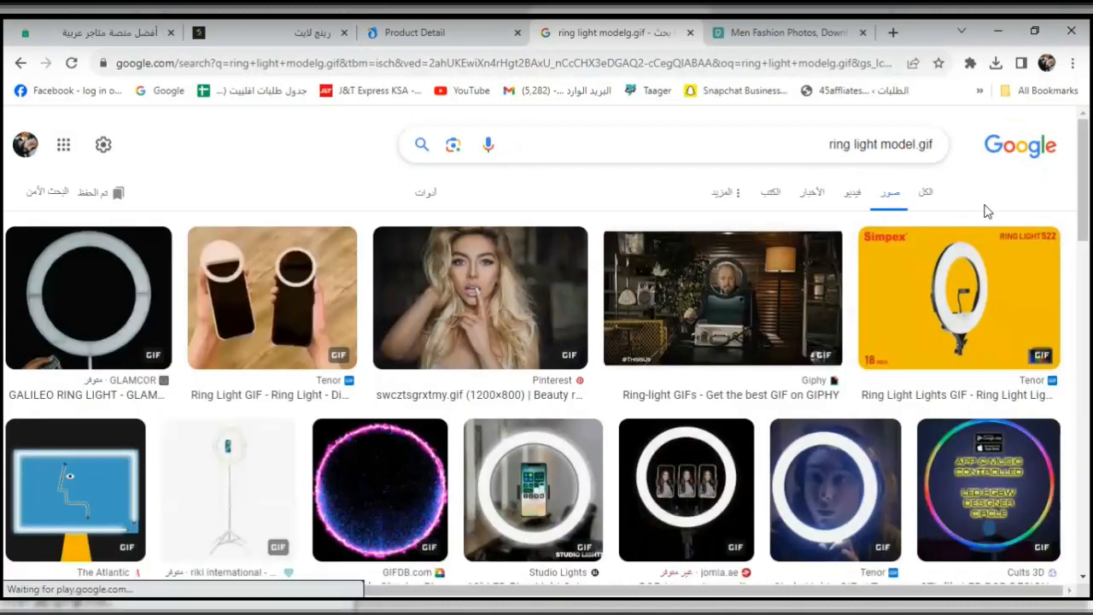
pyautogui.scroll(-1, 860, 425)
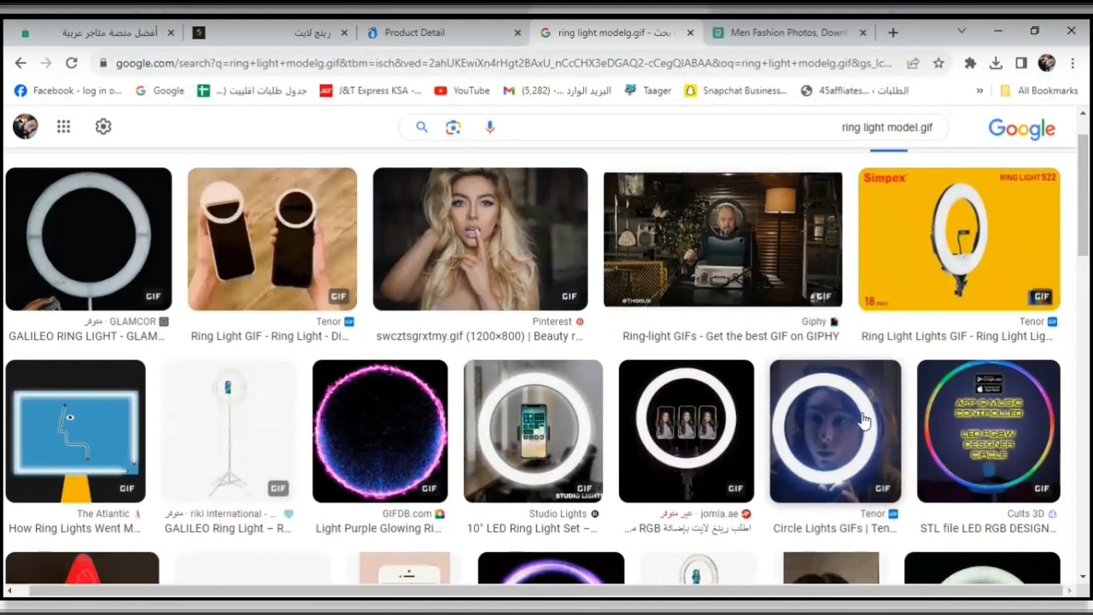
pyautogui.rightClick(537, 462)
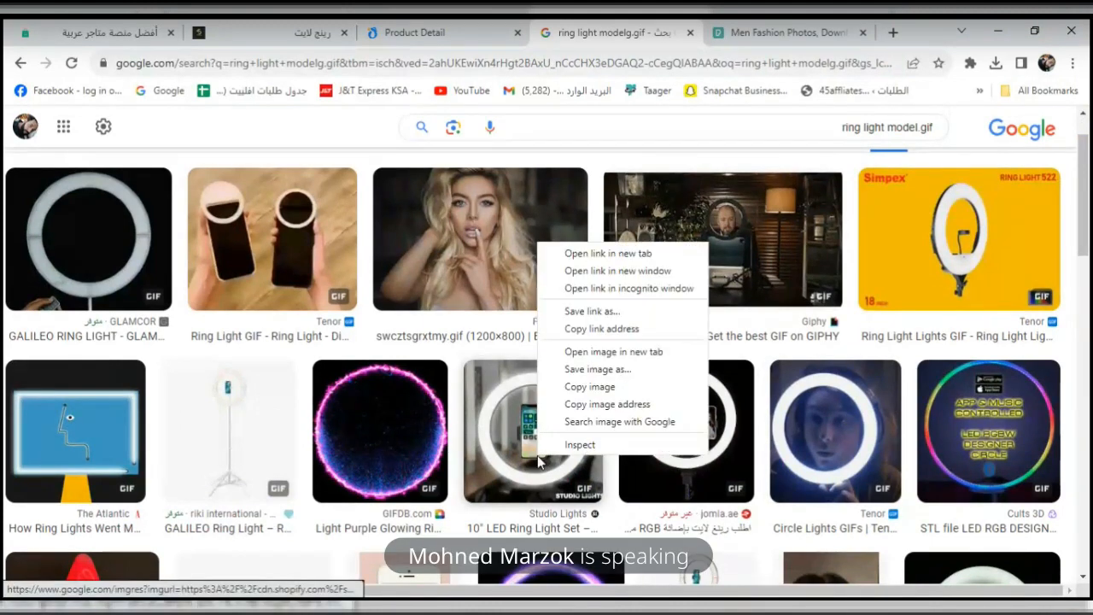
pyautogui.click(617, 257)
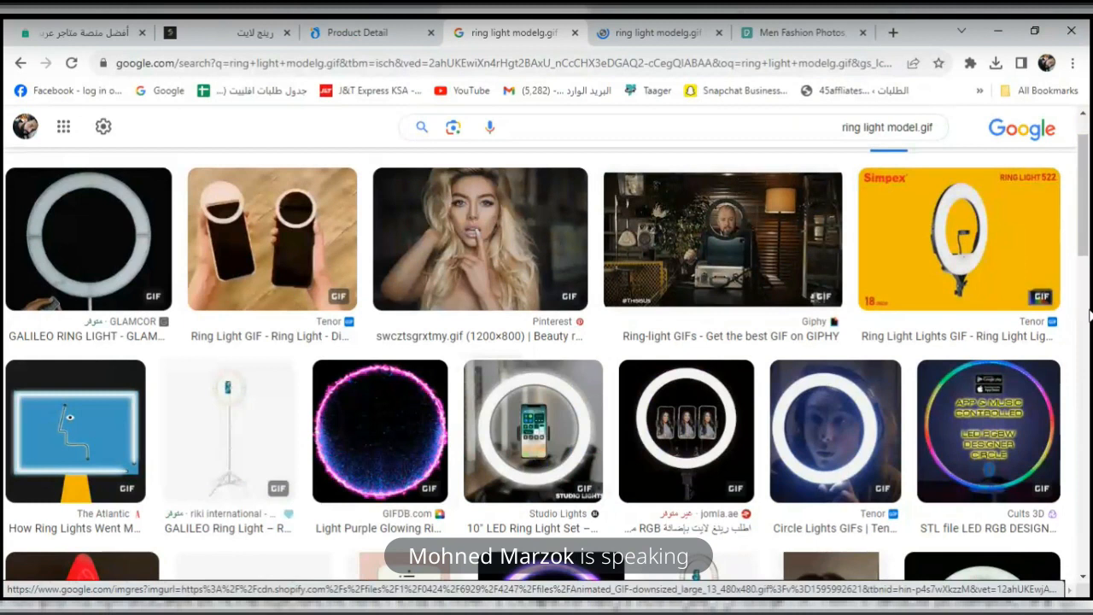
pyautogui.click(658, 31)
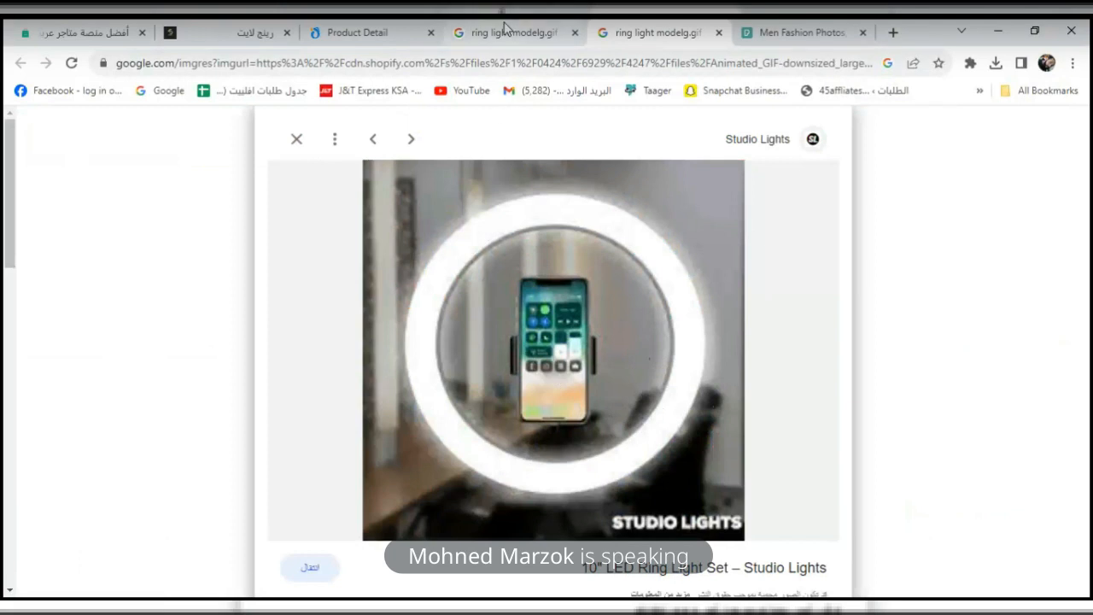
# Open the Simpex ring light result in a new tab and view the Circle Lights GIF.
pyautogui.click(504, 30)
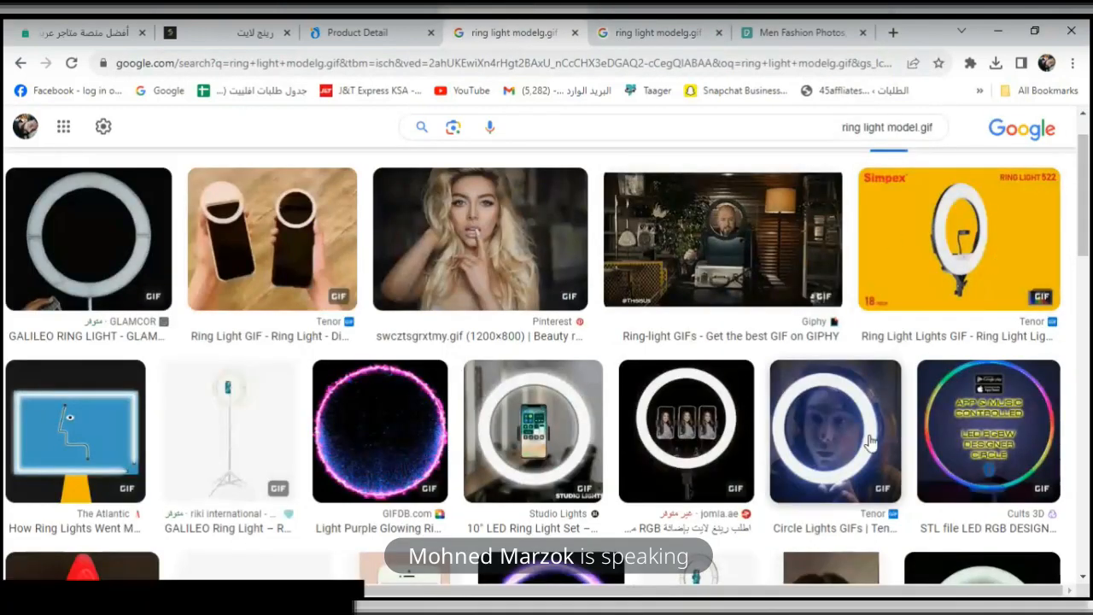
pyautogui.rightClick(859, 228)
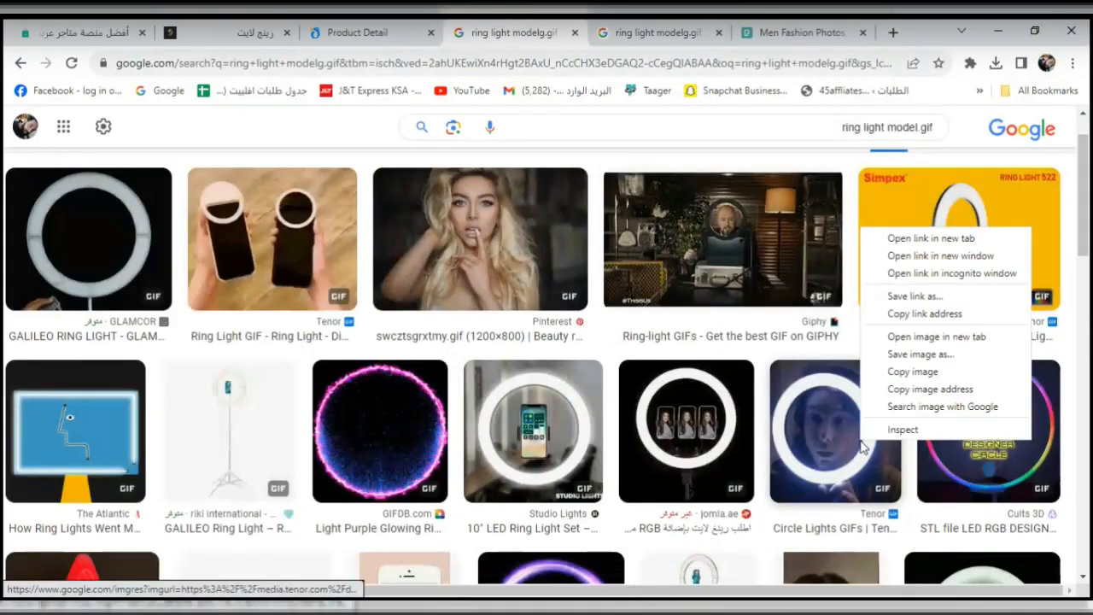
pyautogui.click(951, 246)
pyautogui.click(561, 32)
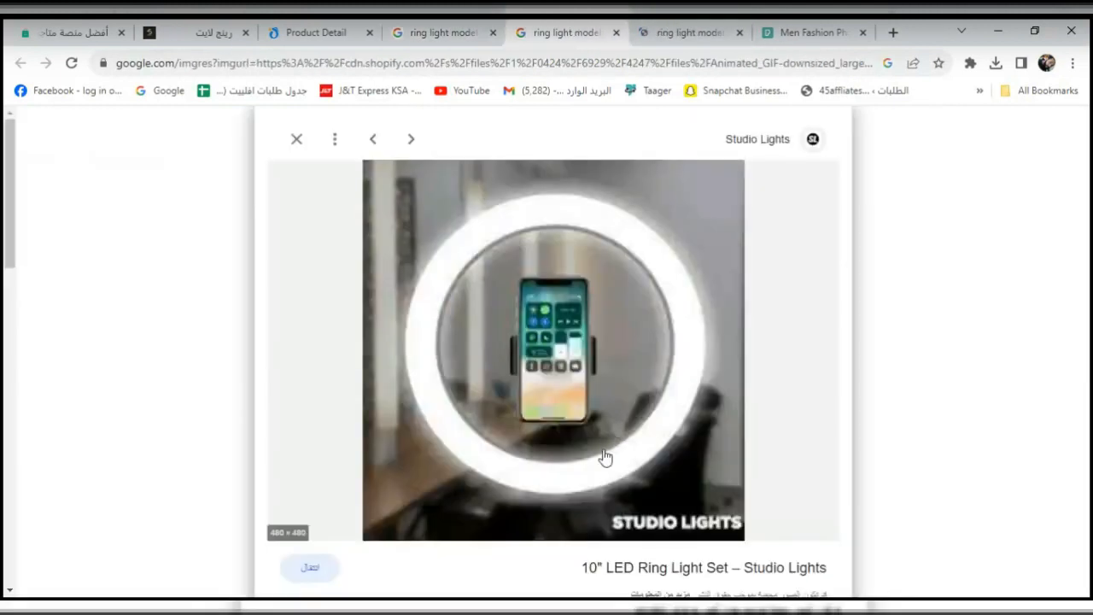
pyautogui.click(336, 493)
pyautogui.click(697, 34)
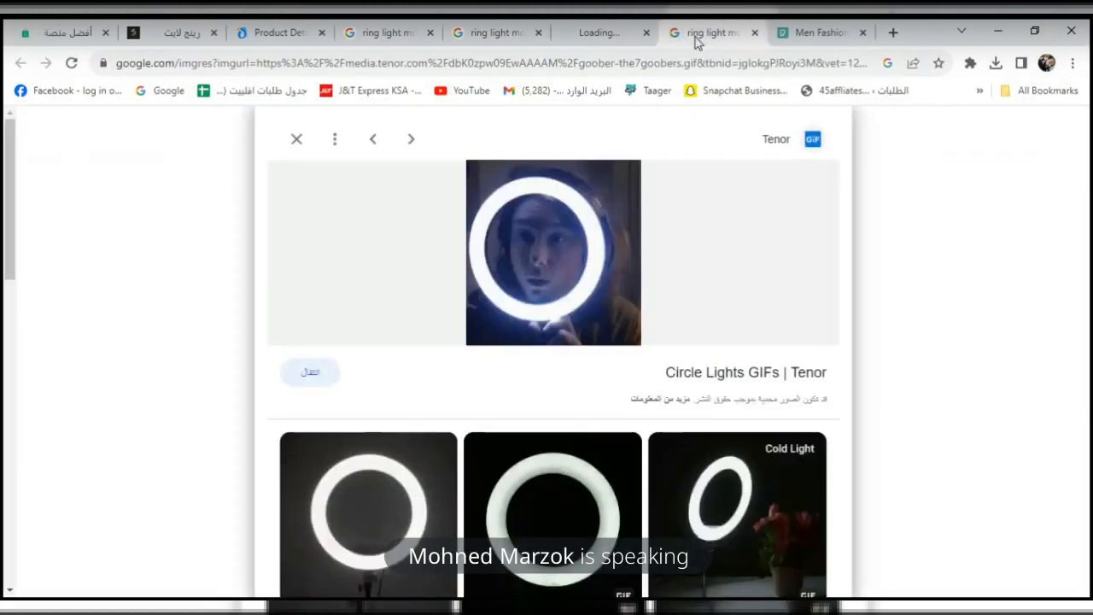
# Preview the Cold Light ring light image and visit its store page.
pyautogui.click(715, 576)
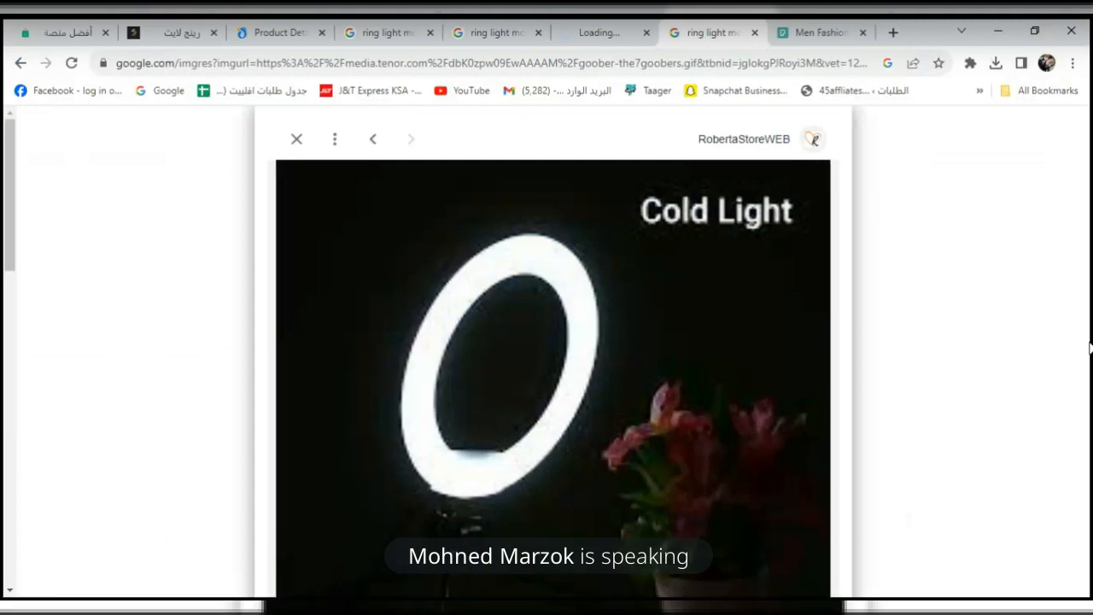
pyautogui.scroll(-1, 1089, 349)
pyautogui.scroll(-3, 1089, 348)
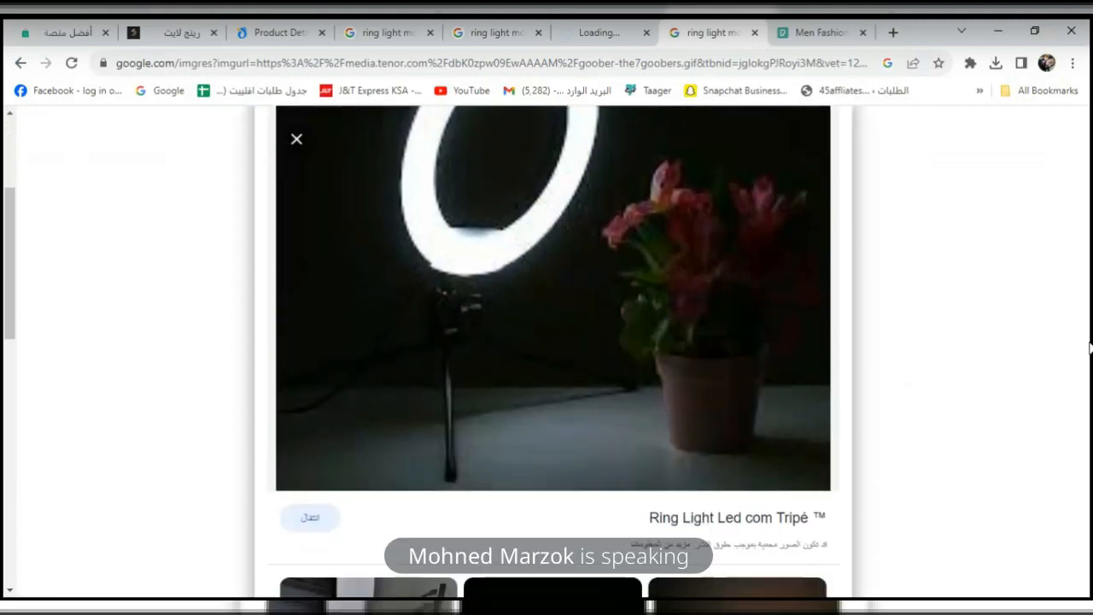
pyautogui.click(310, 535)
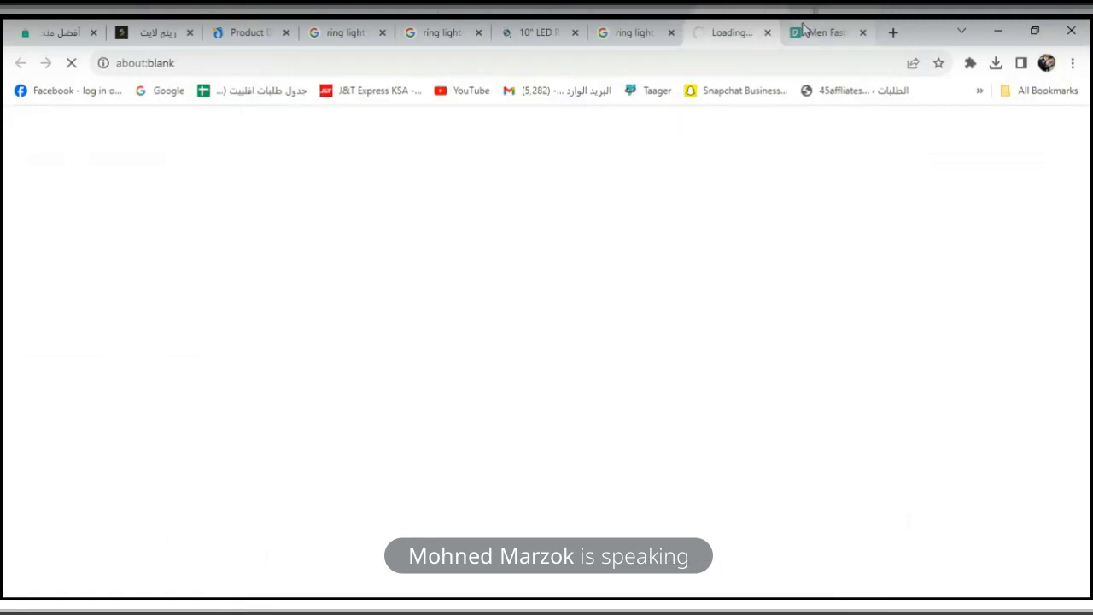
# Close the Pexels men fashion tab and return to the Cold Light image preview.
pyautogui.click(849, 37)
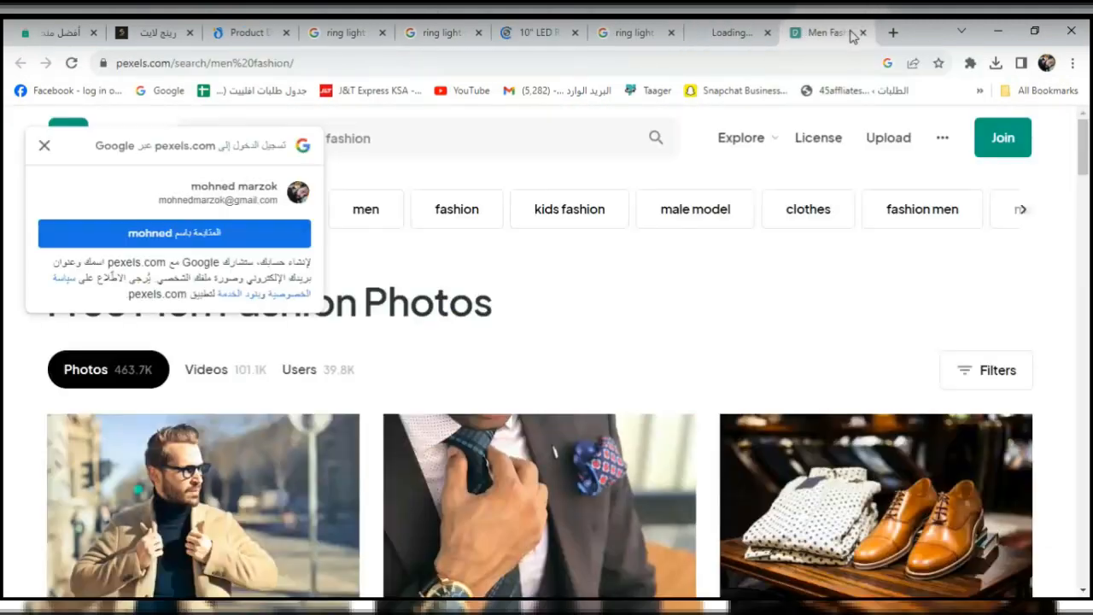
pyautogui.click(864, 32)
pyautogui.click(703, 34)
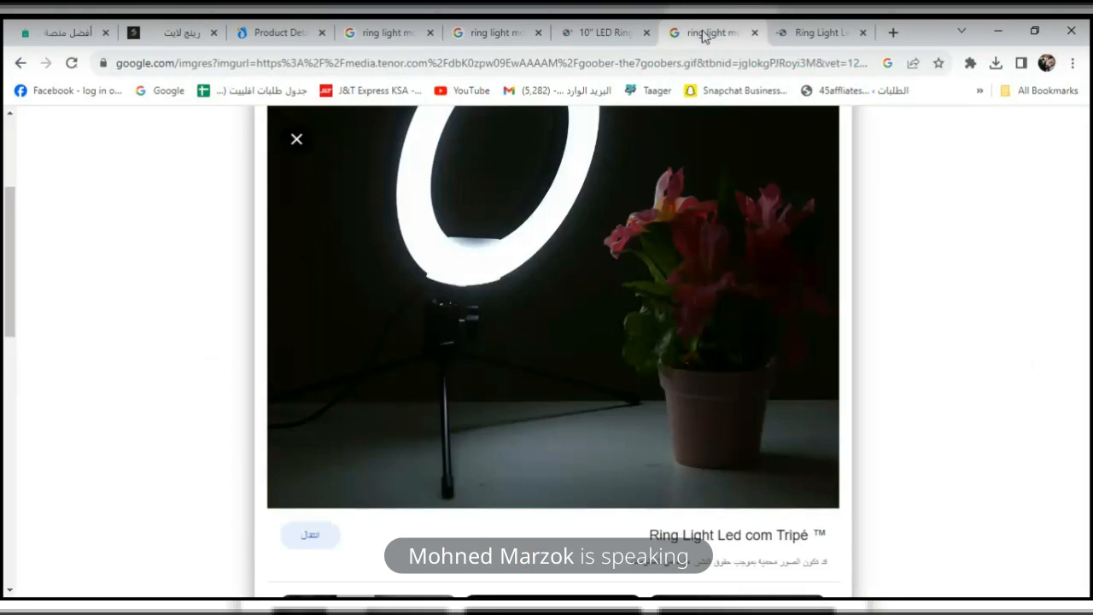
# Save the Cold Light ring light GIF to Downloads.
pyautogui.rightClick(601, 322)
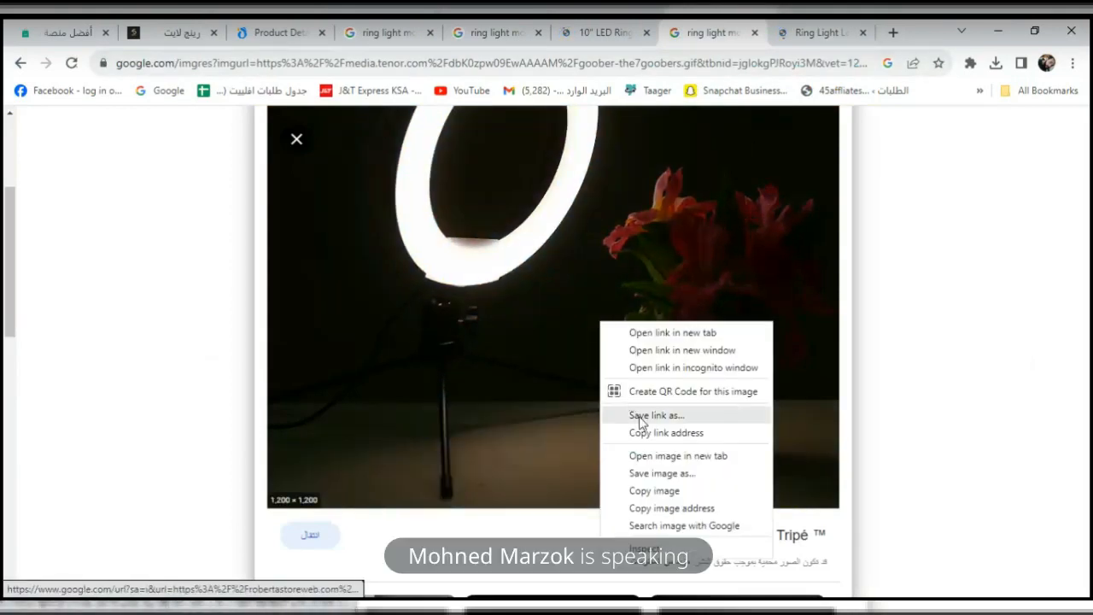
pyautogui.click(670, 491)
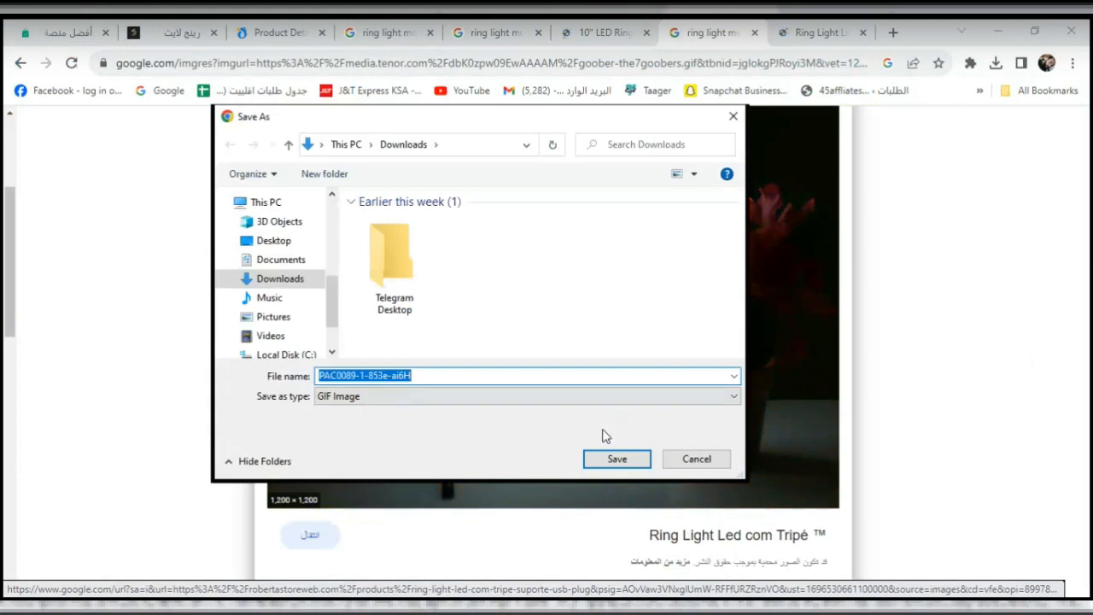
pyautogui.click(618, 459)
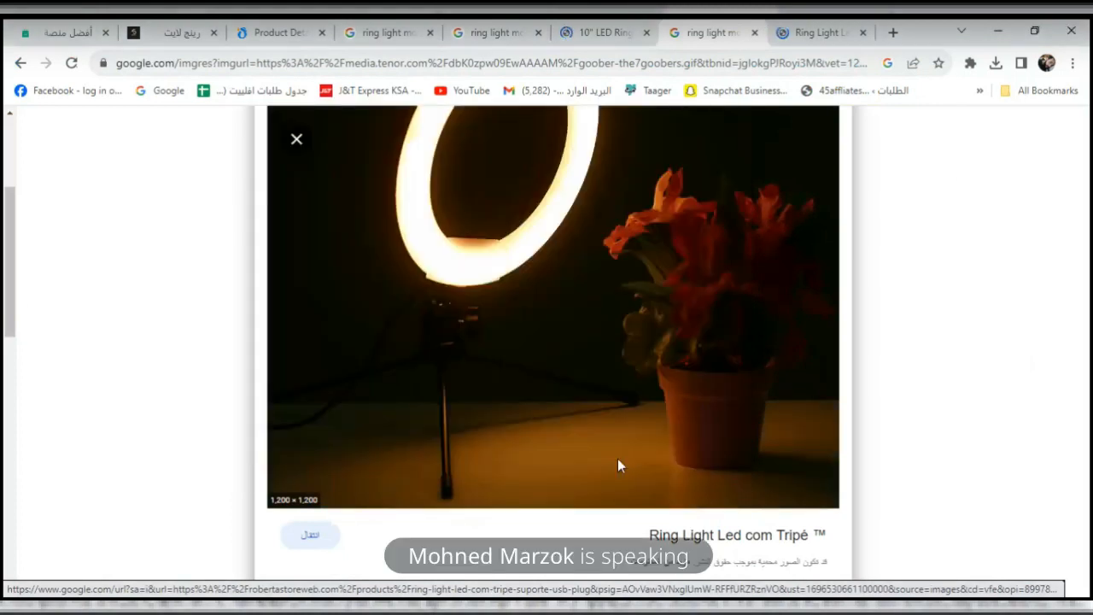
pyautogui.click(41, 30)
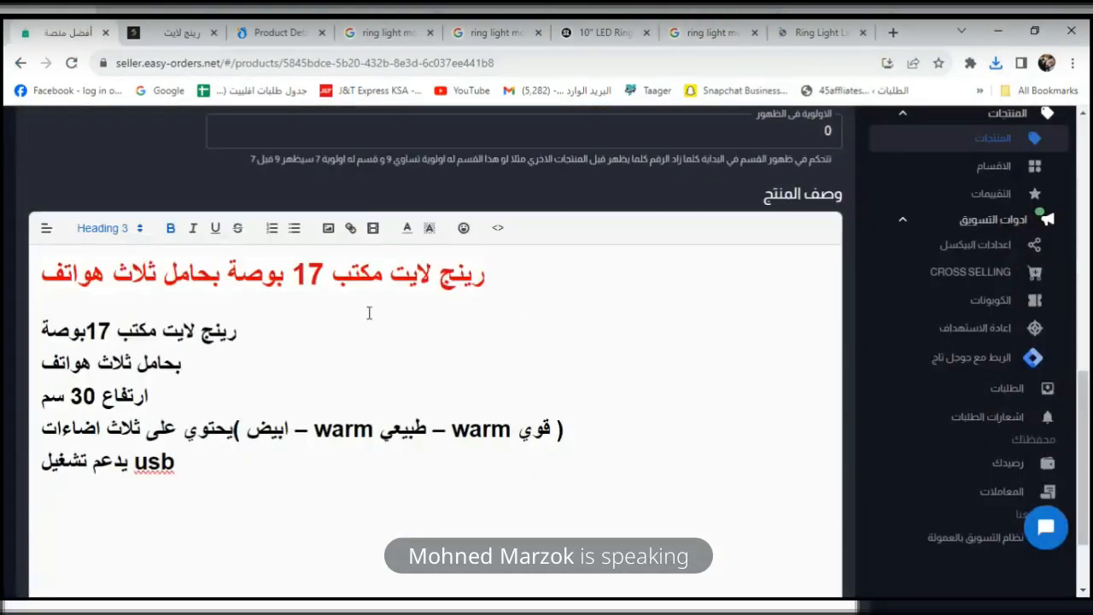
# Insert the downloaded PAC0089-1-853e-ai6H GIF below the red heading and save the product.
pyautogui.click(248, 313)
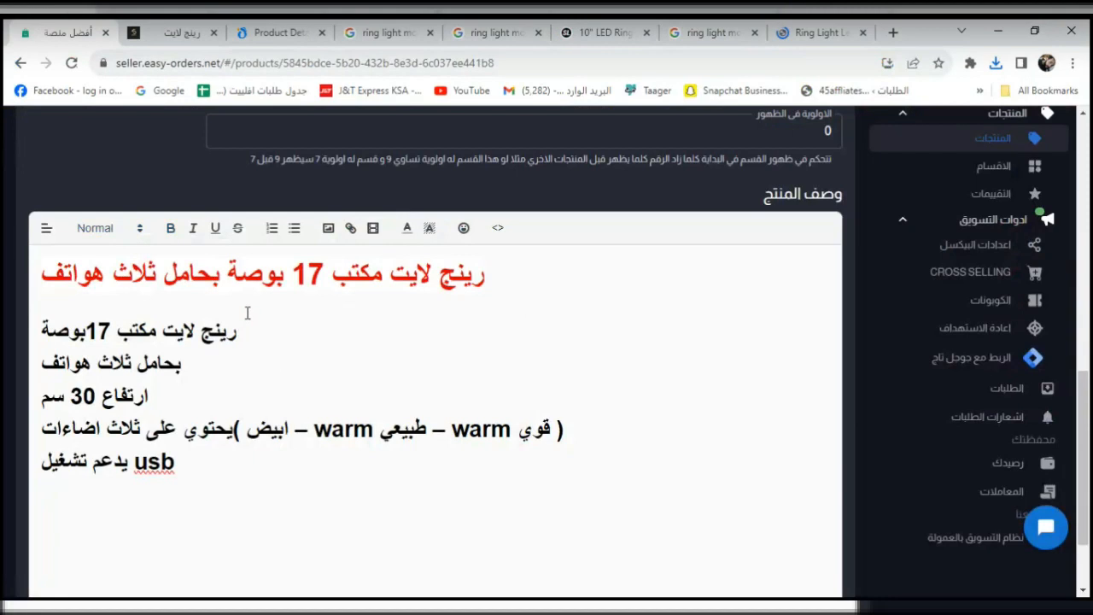
pyautogui.click(329, 231)
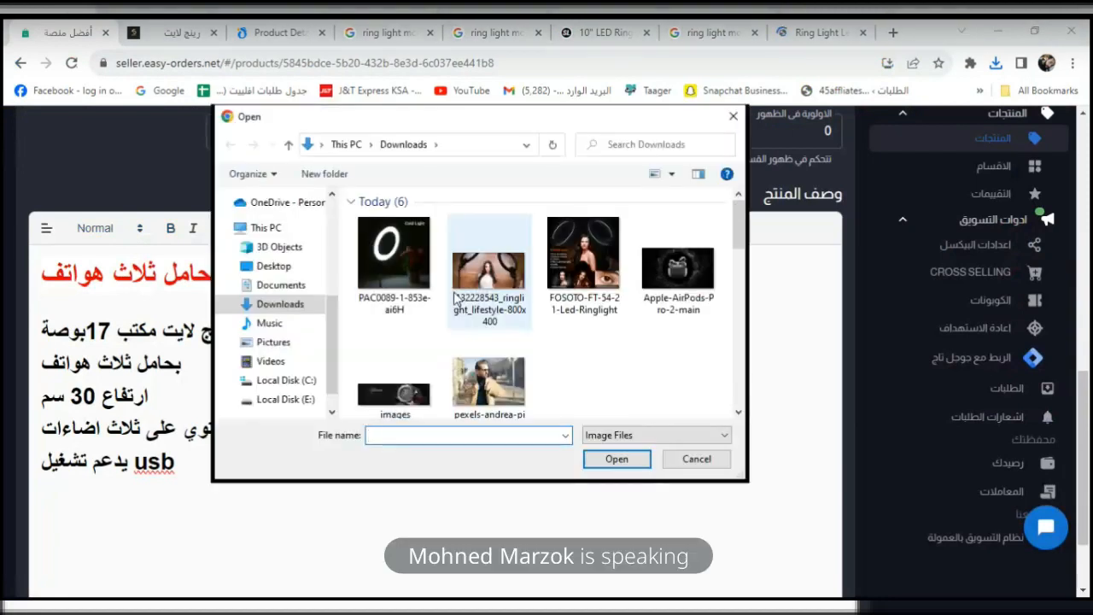
pyautogui.click(402, 271)
pyautogui.click(603, 459)
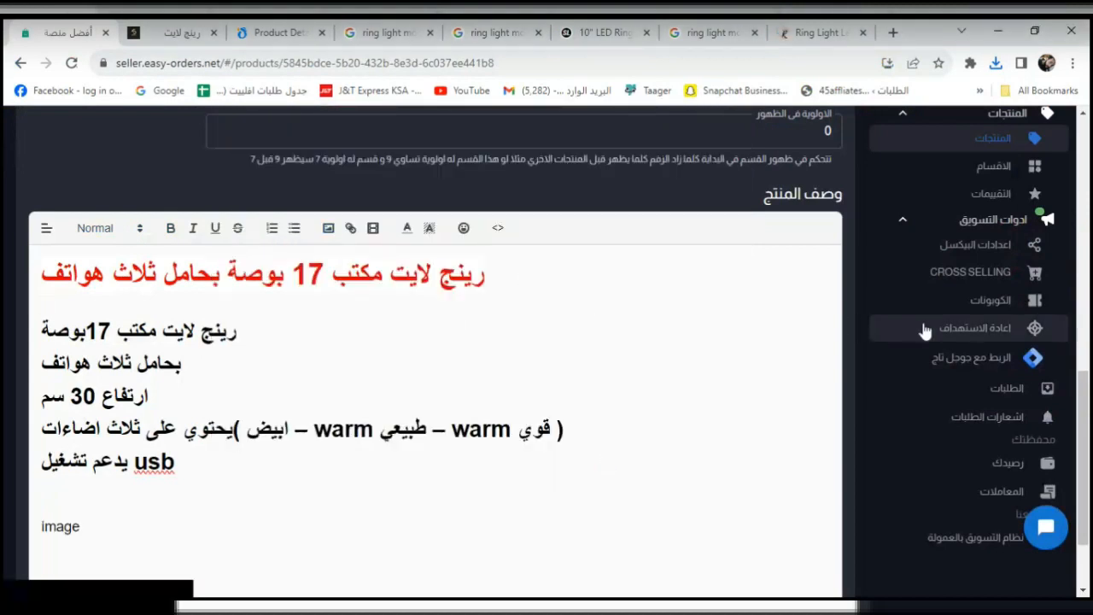
pyautogui.moveTo(1087, 426); pyautogui.dragTo(1088, 531)
pyautogui.click(822, 573)
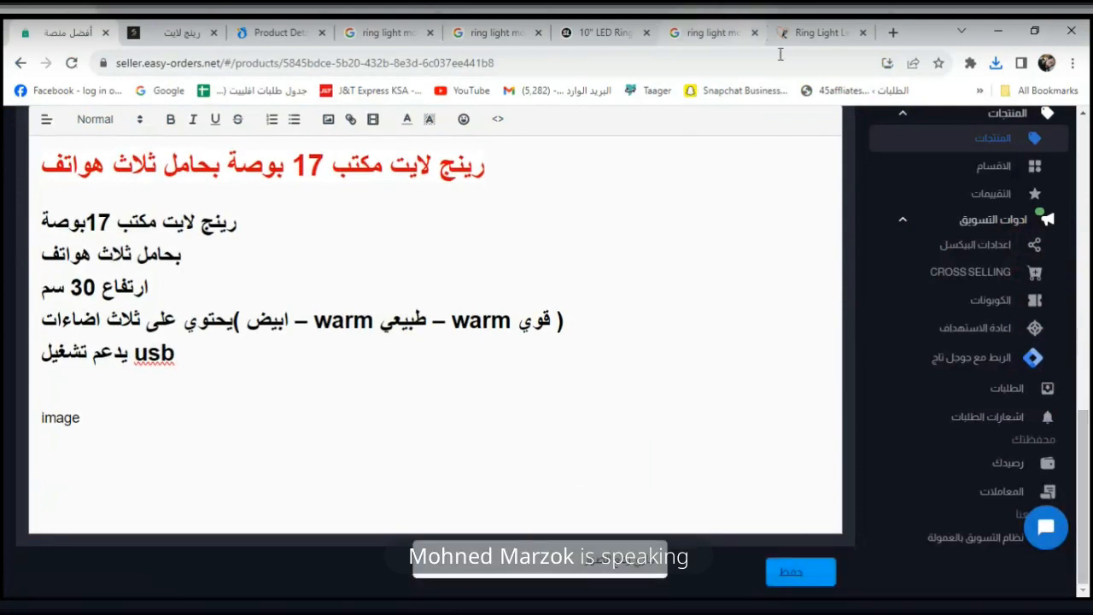
# Reload the store's ring light product page to check the description, then return to the editor.
pyautogui.click(193, 31)
pyautogui.click(72, 63)
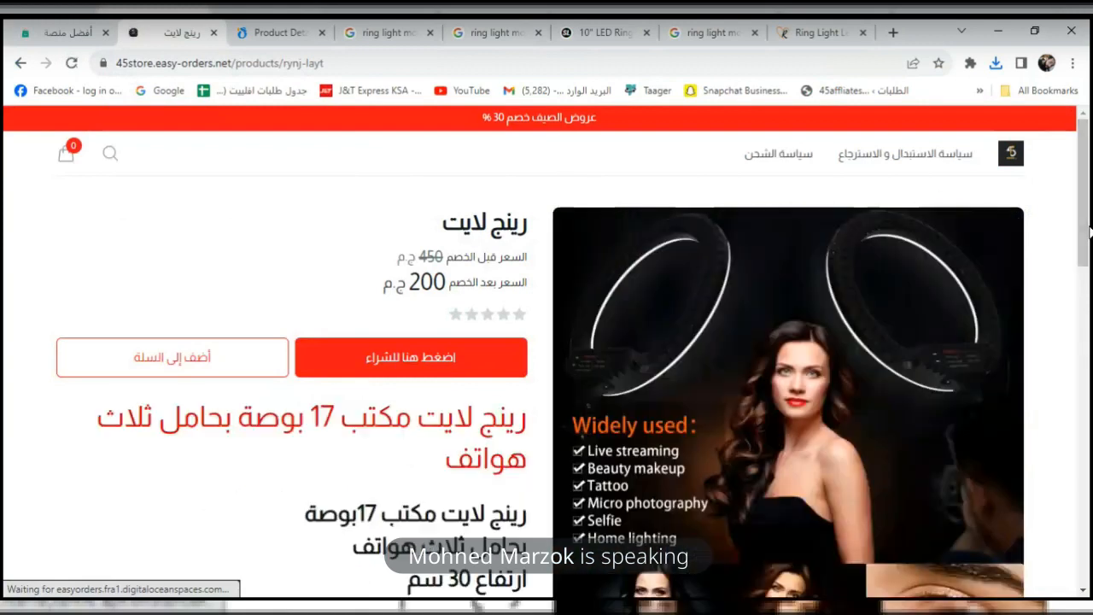
pyautogui.scroll(-1, 1089, 246)
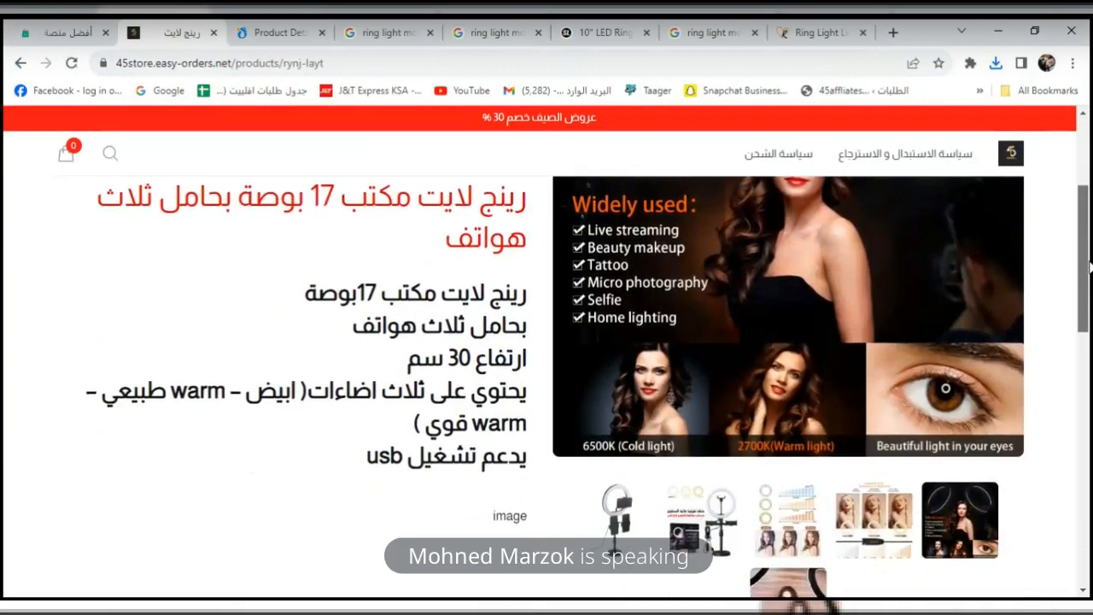
pyautogui.tripleClick(504, 201)
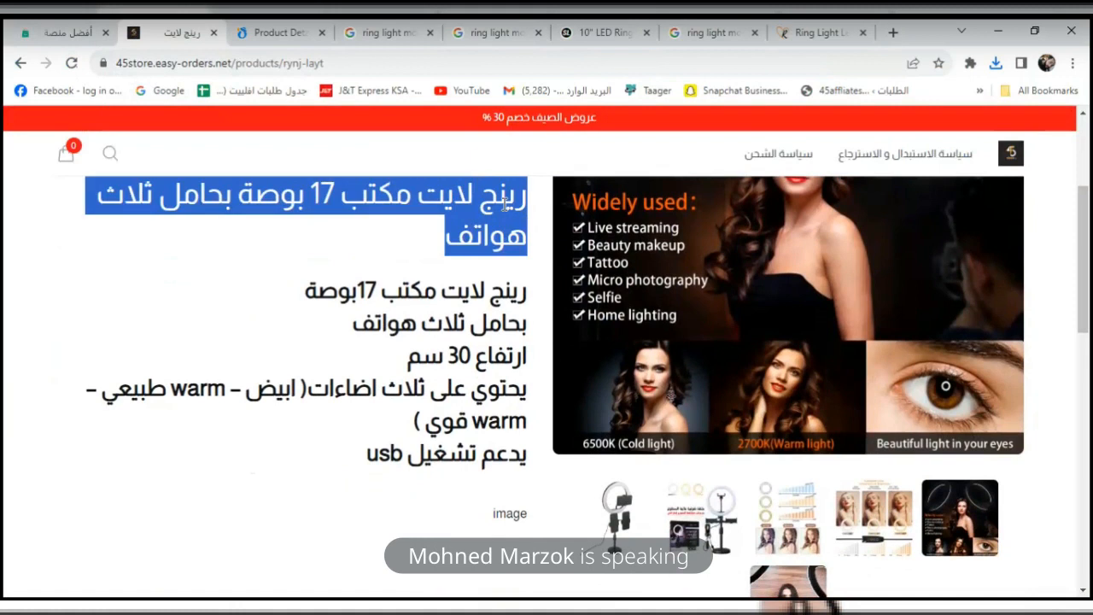
pyautogui.click(471, 416)
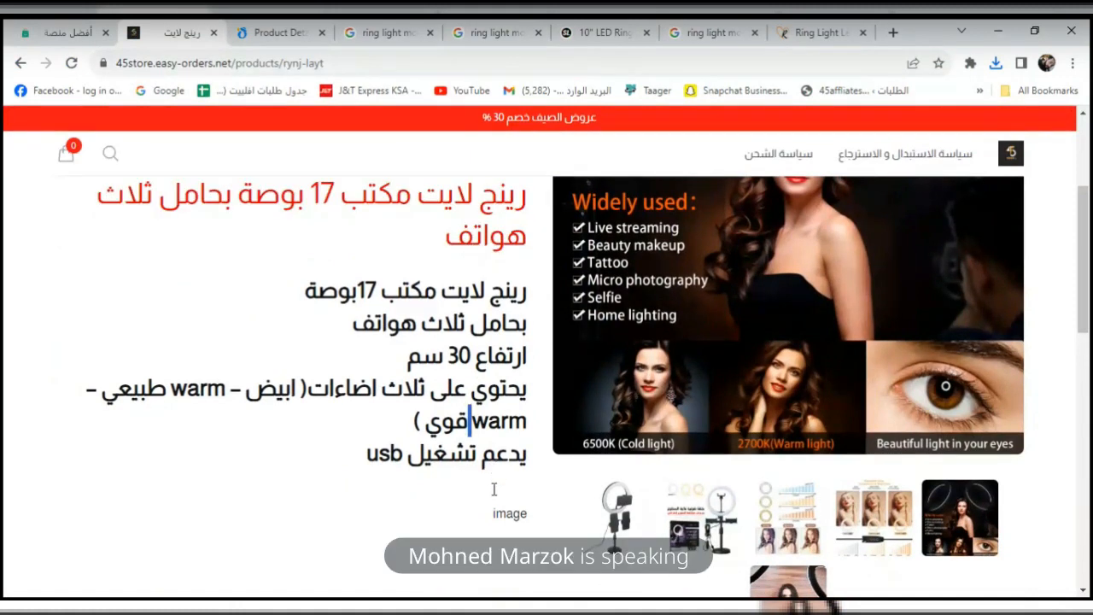
pyautogui.click(27, 27)
pyautogui.scroll(2, 1088, 418)
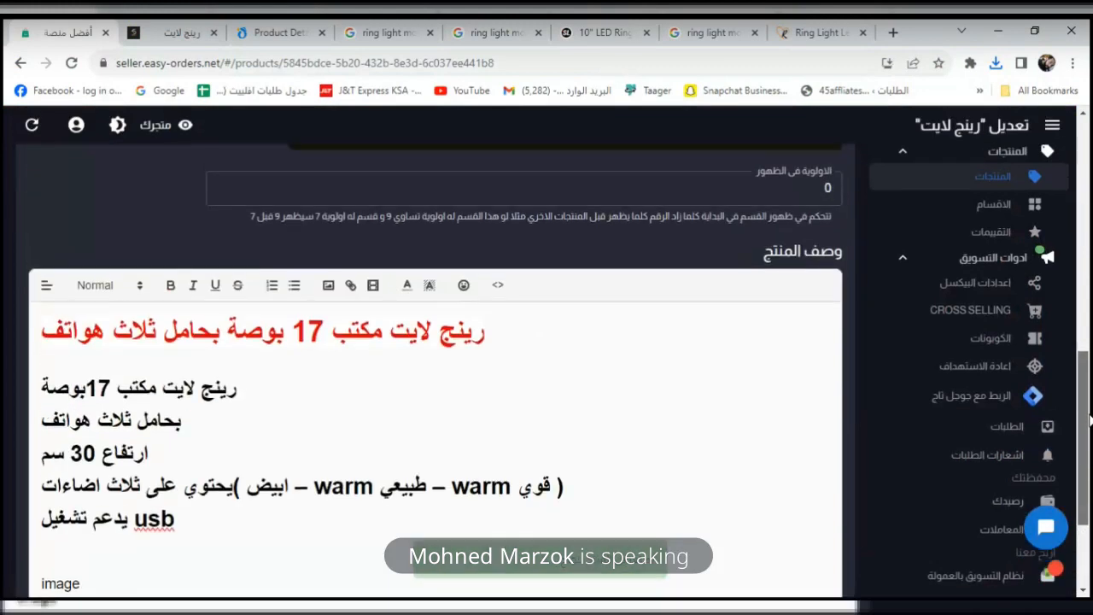
# Start a video embed in the description and find the ring light GIF in Google Images.
pyautogui.click(373, 290)
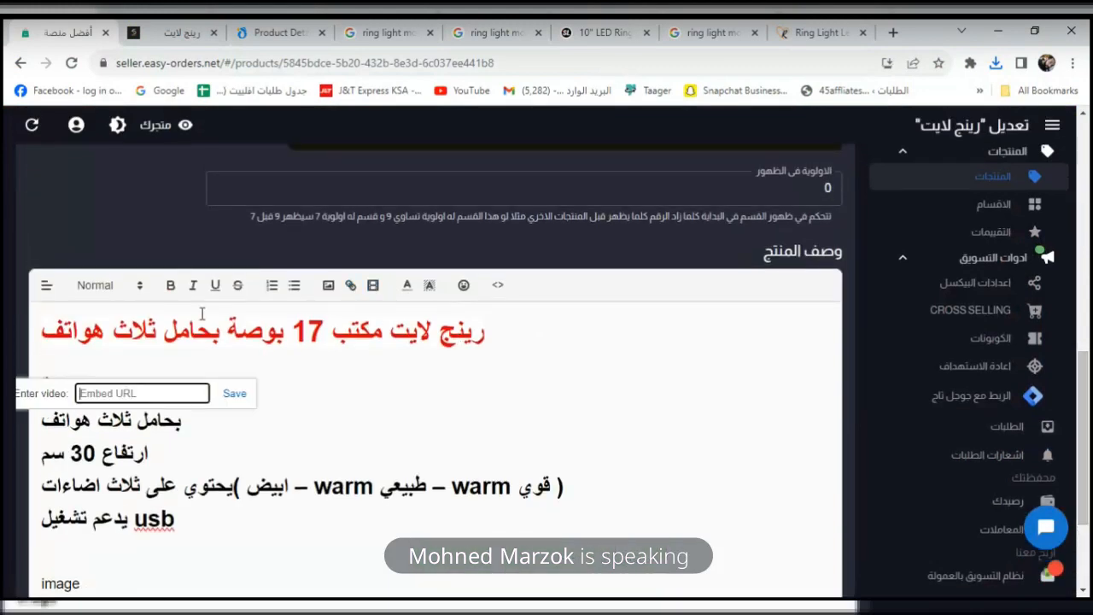
pyautogui.click(601, 33)
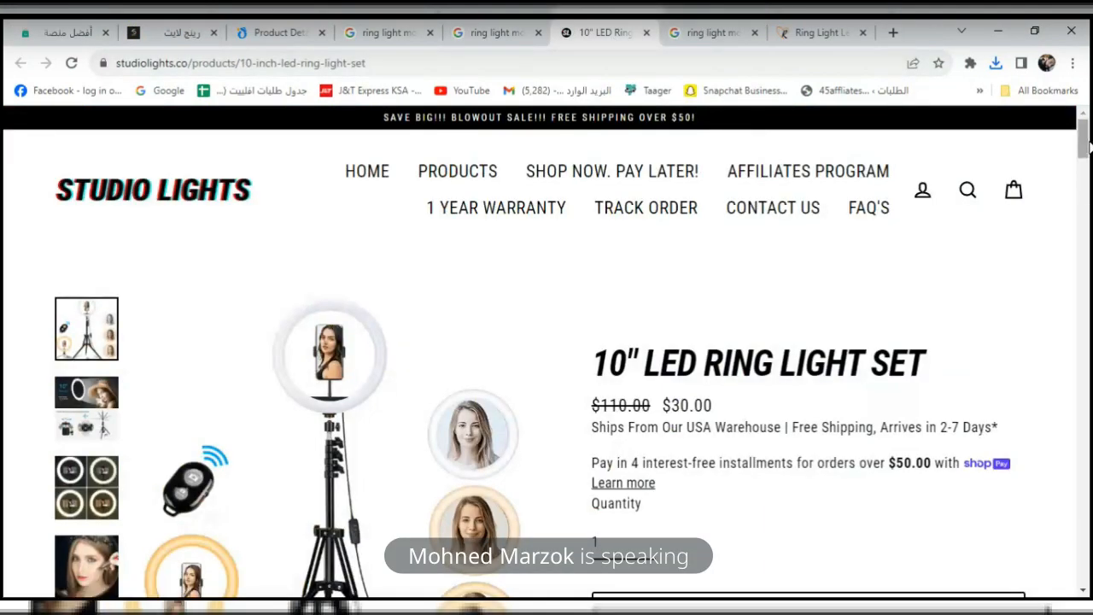
pyautogui.scroll(-3, 1088, 167)
pyautogui.scroll(-5, 1088, 166)
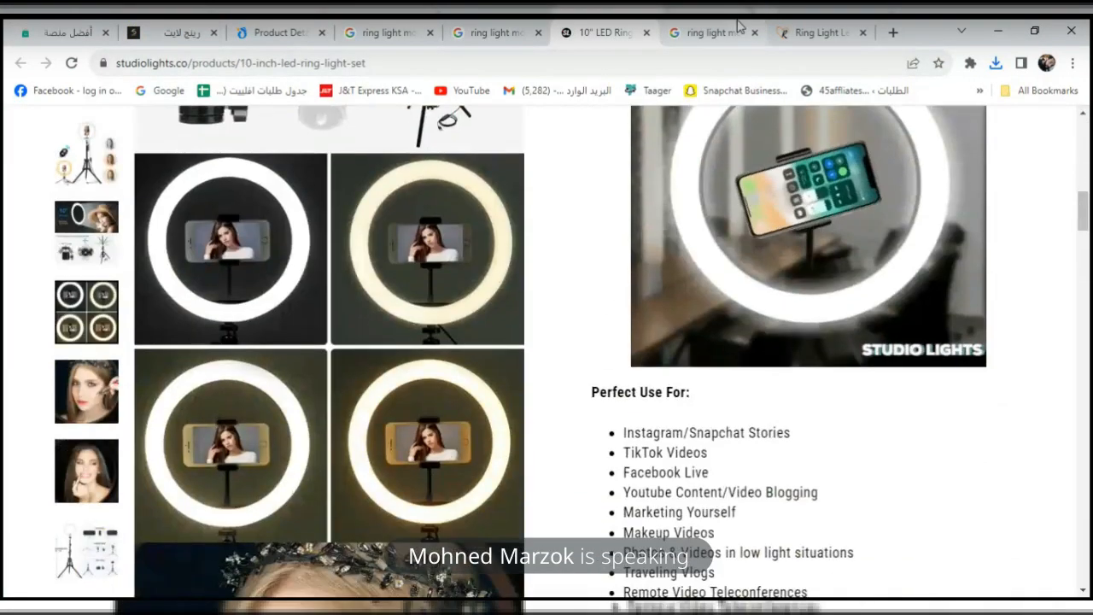
pyautogui.click(721, 34)
pyautogui.click(815, 32)
pyautogui.click(732, 34)
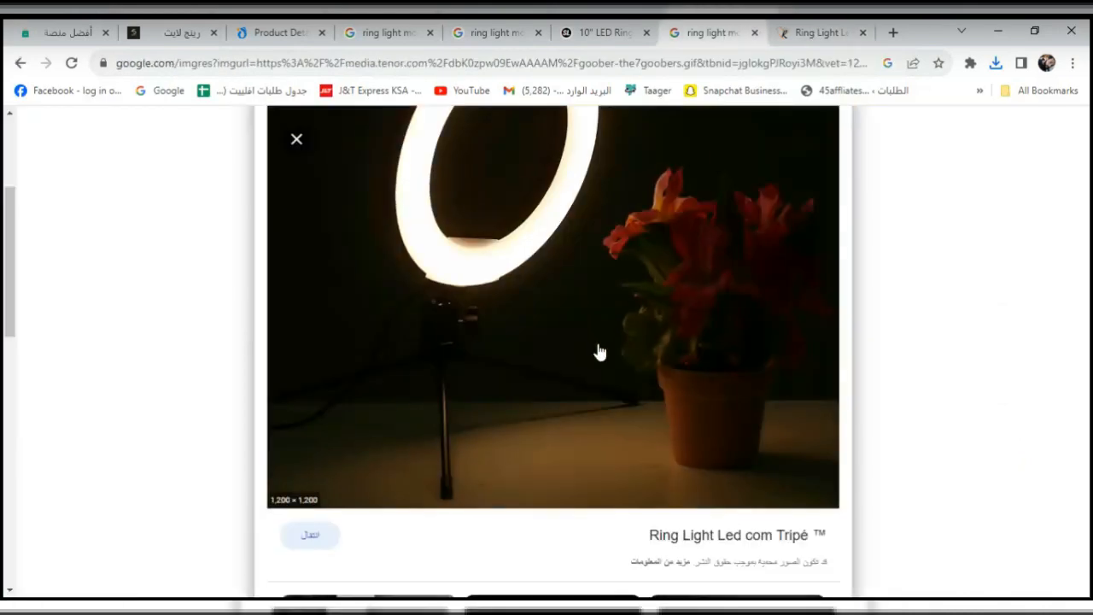
# Copy the ring light GIF's link and paste it into the embed box to insert the frame.
pyautogui.rightClick(561, 247)
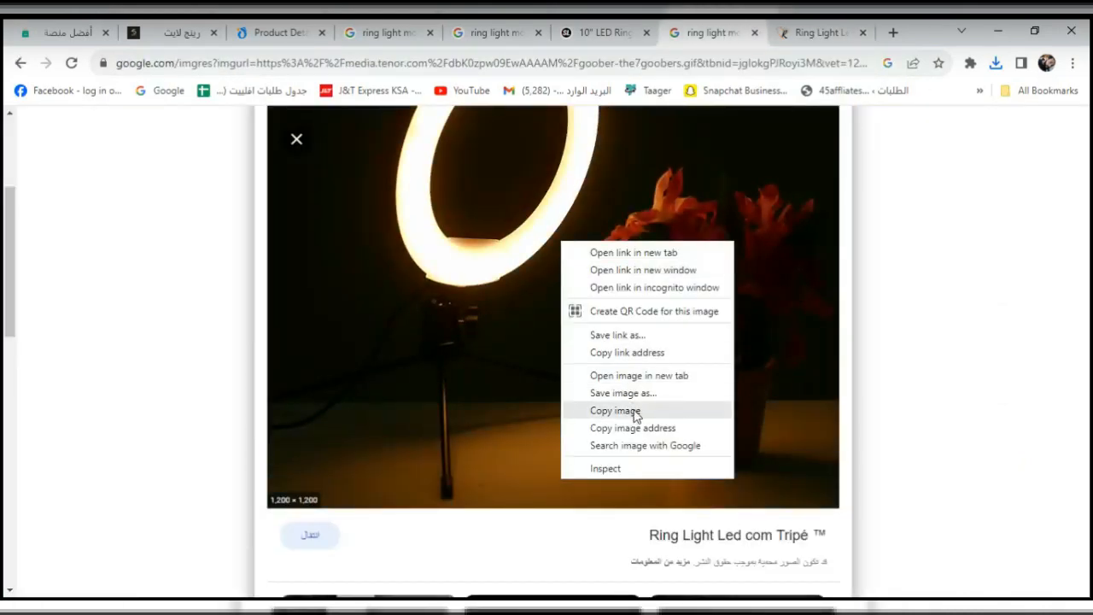
pyautogui.click(652, 352)
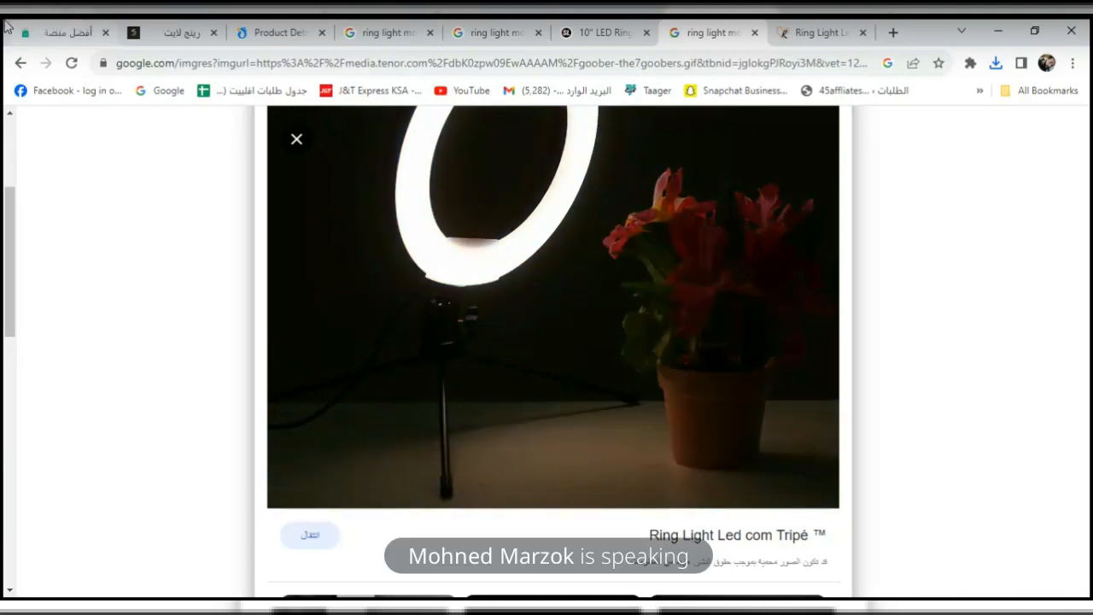
pyautogui.click(34, 32)
pyautogui.hotkey('ctrl', 'v')
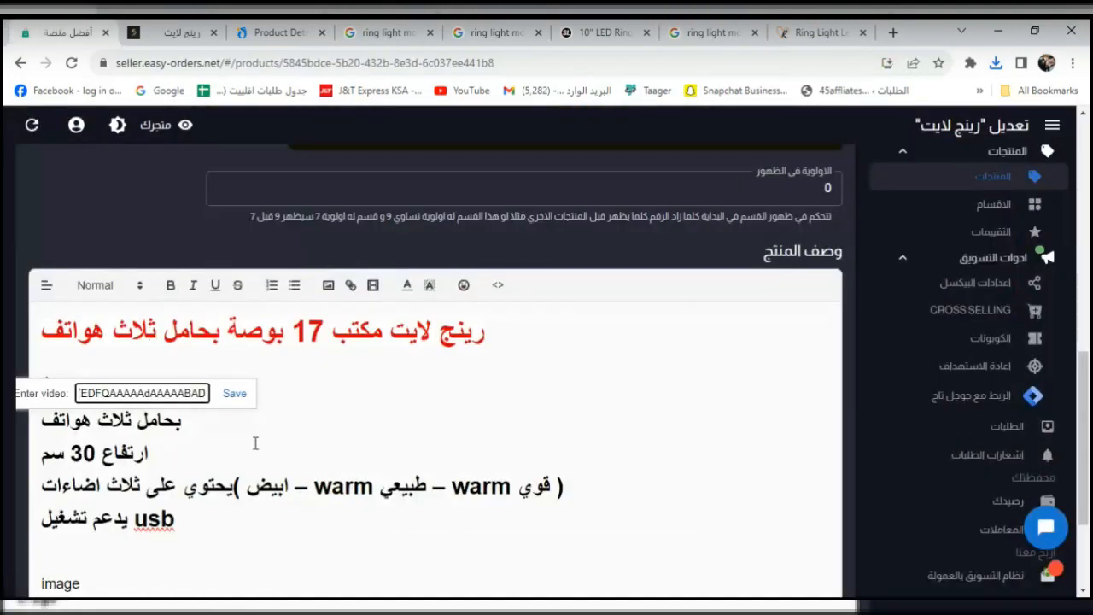
pyautogui.click(236, 398)
pyautogui.click(235, 394)
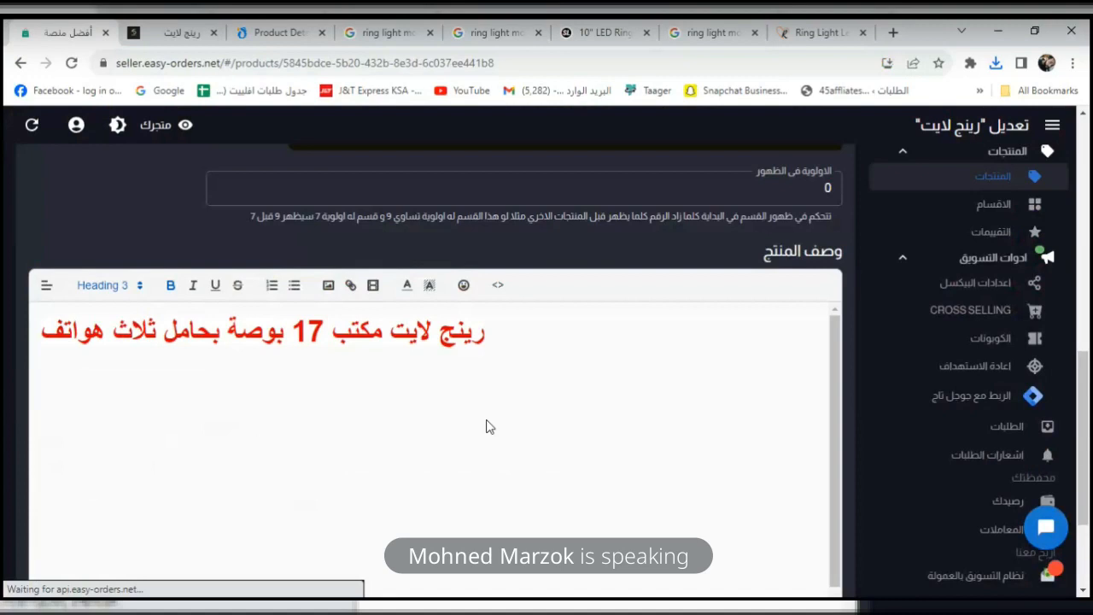
pyautogui.scroll(-1, 1086, 442)
pyautogui.scroll(-1, 1088, 442)
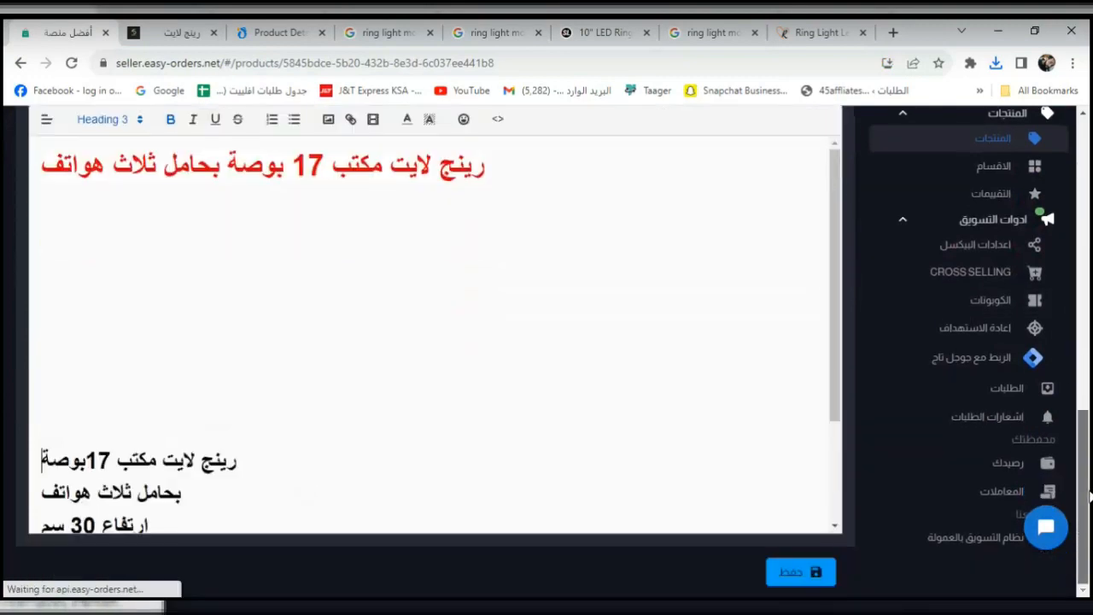
pyautogui.moveTo(837, 341)
pyautogui.mouseDown()
pyautogui.moveTo(843, 503)
pyautogui.moveTo(841, 338)
pyautogui.mouseUp()
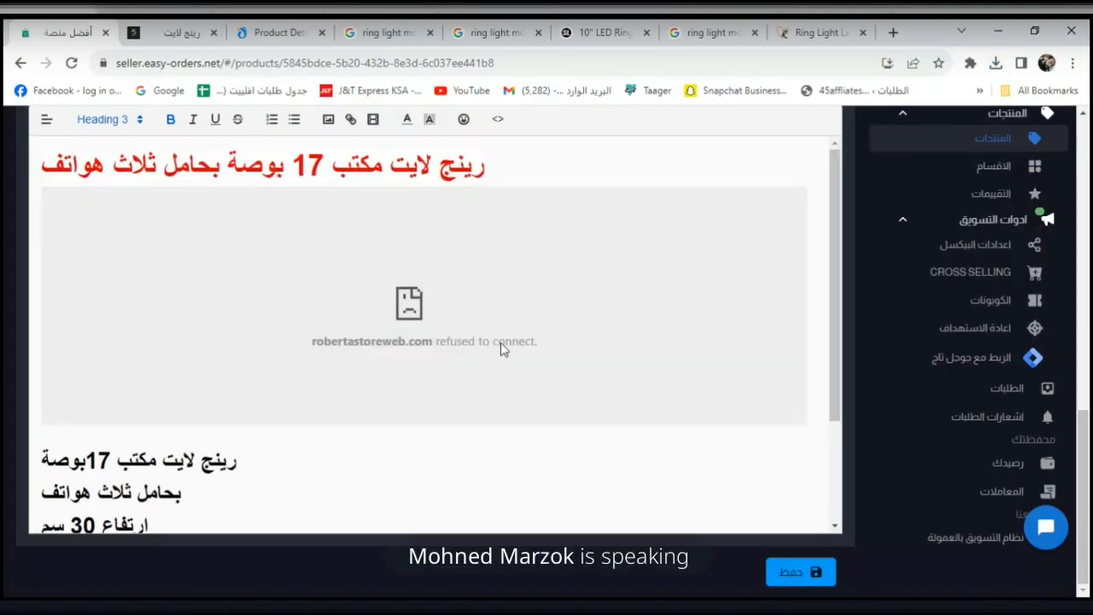
pyautogui.click(721, 33)
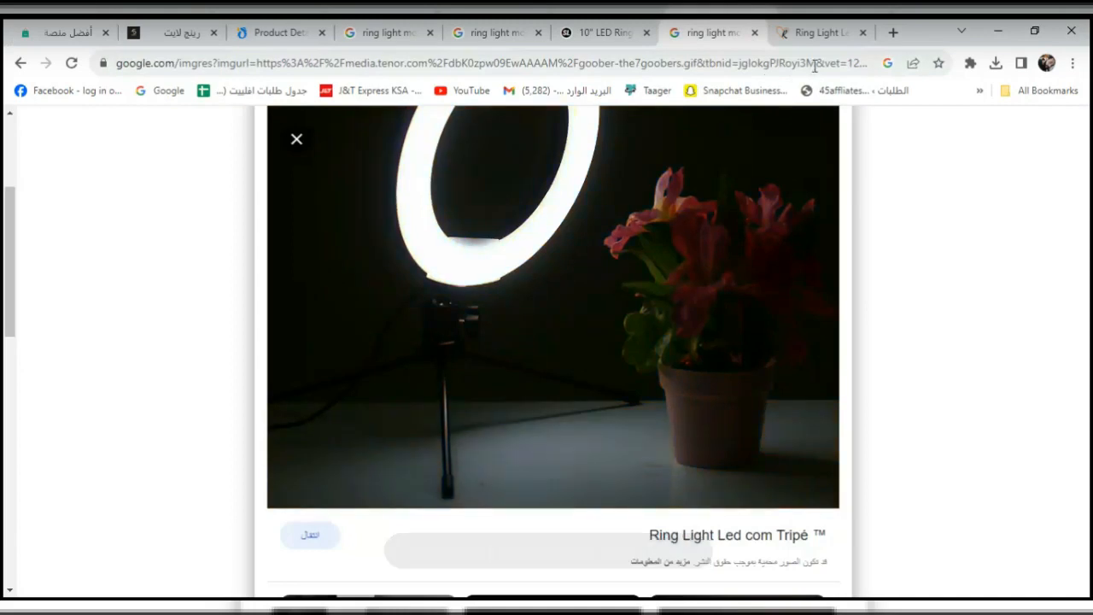
# Save the Roberta Store Web 'Ring Light Led com Tripé' page to Downloads and return to the editor.
pyautogui.click(312, 527)
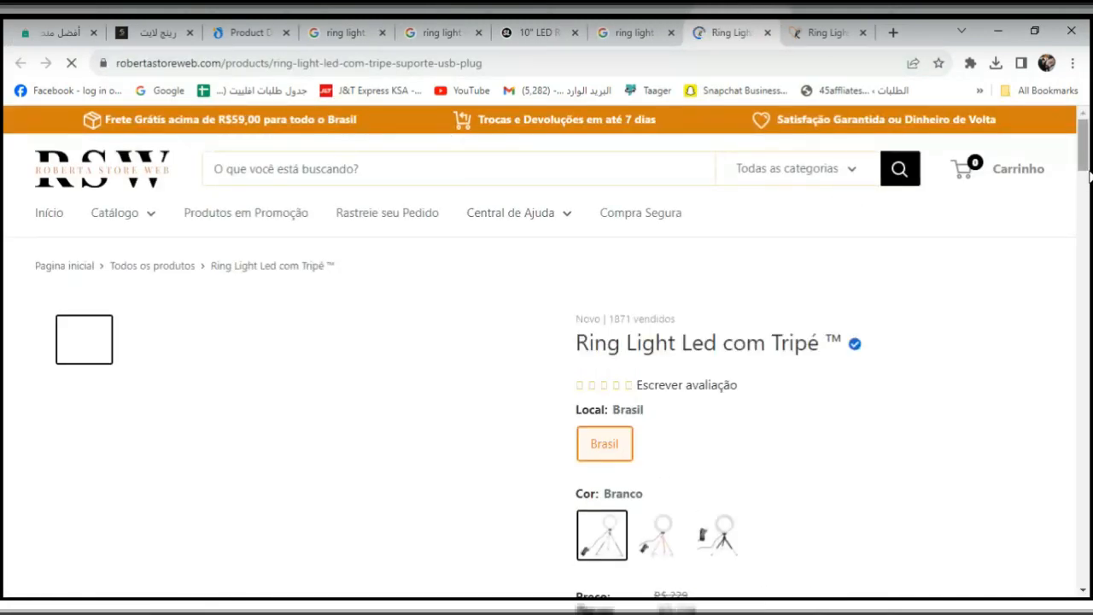
pyautogui.moveTo(1090, 181); pyautogui.dragTo(1088, 220)
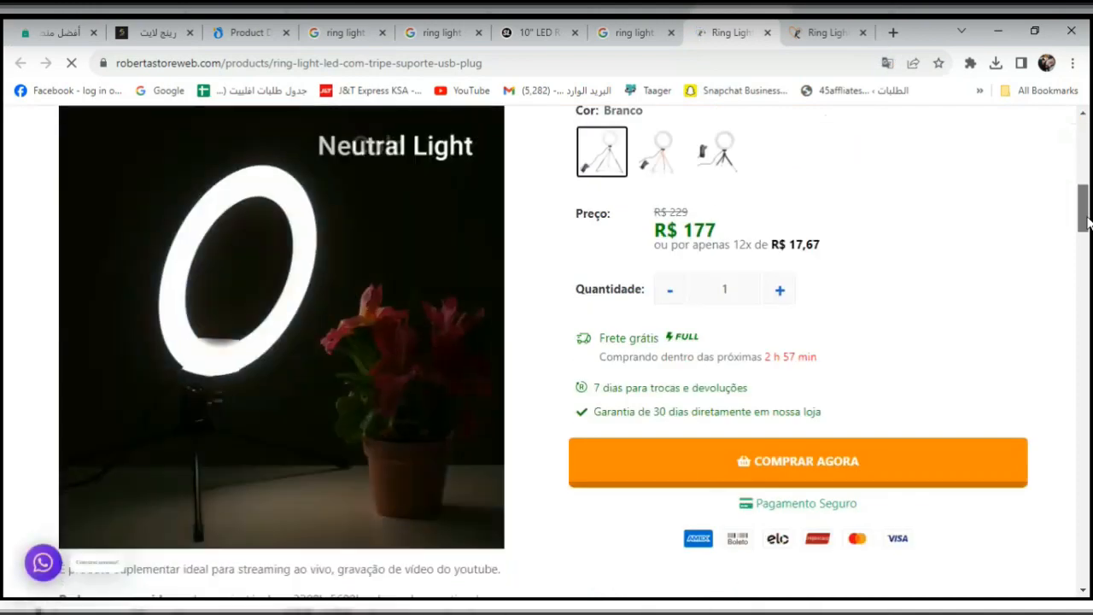
pyautogui.rightClick(158, 285)
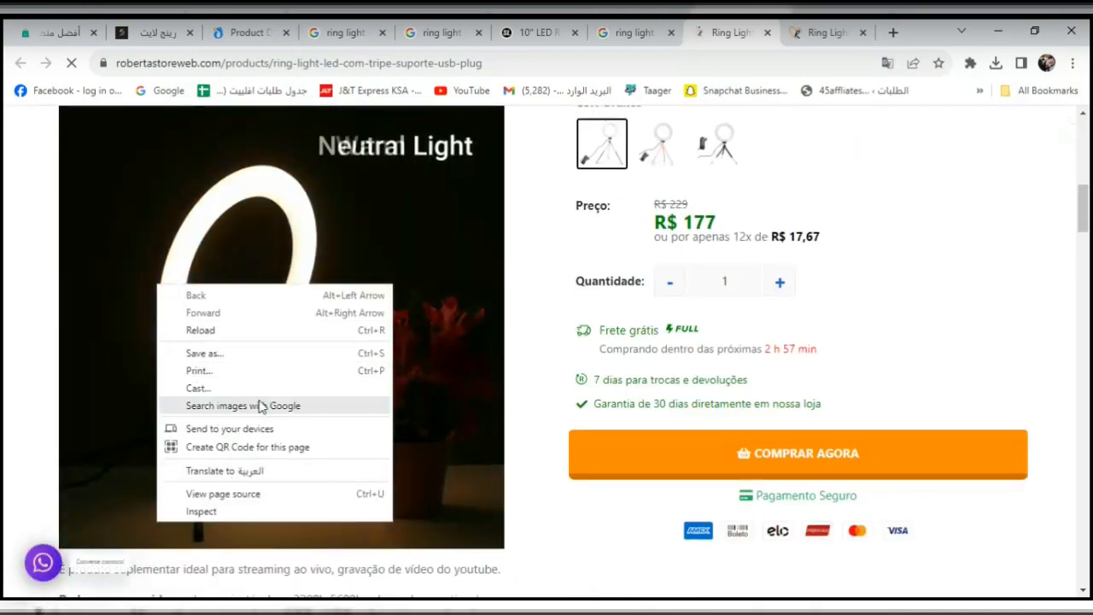
pyautogui.click(205, 353)
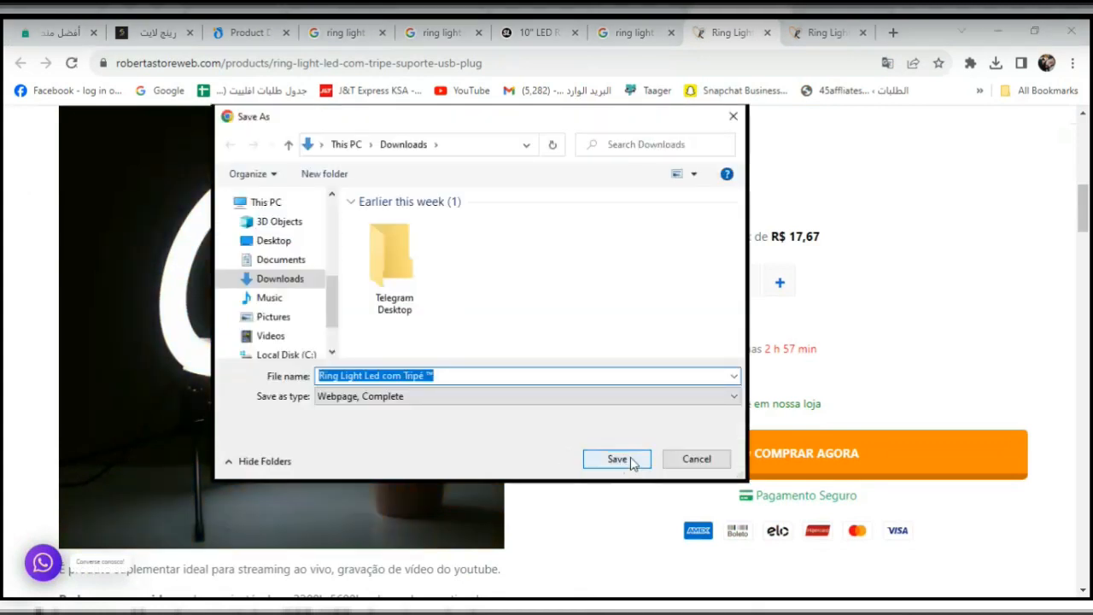
pyautogui.click(672, 461)
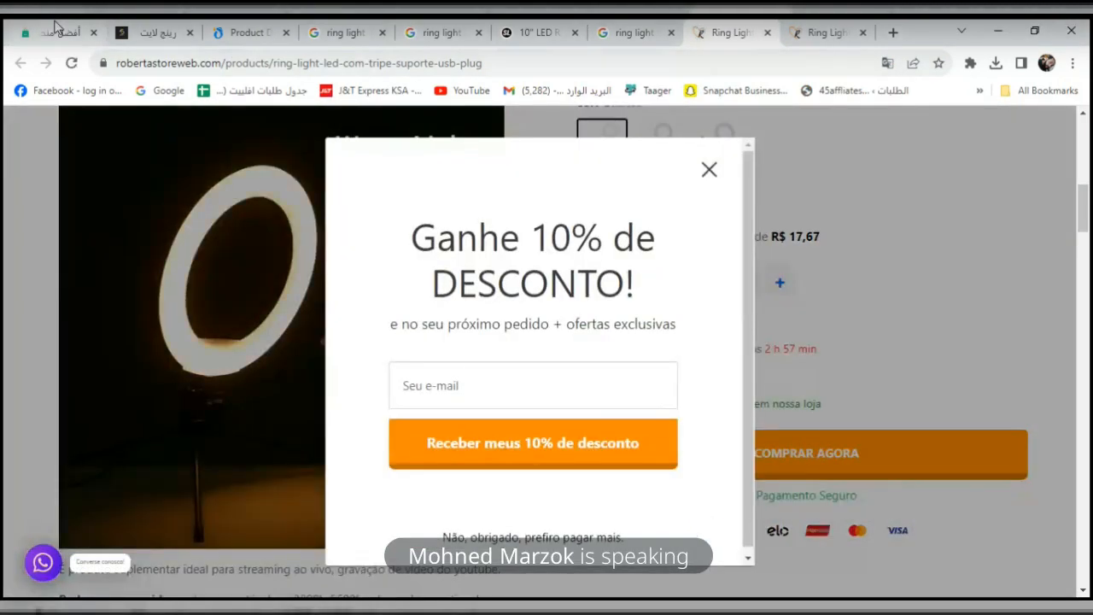
pyautogui.click(60, 32)
pyautogui.scroll(3, 1089, 414)
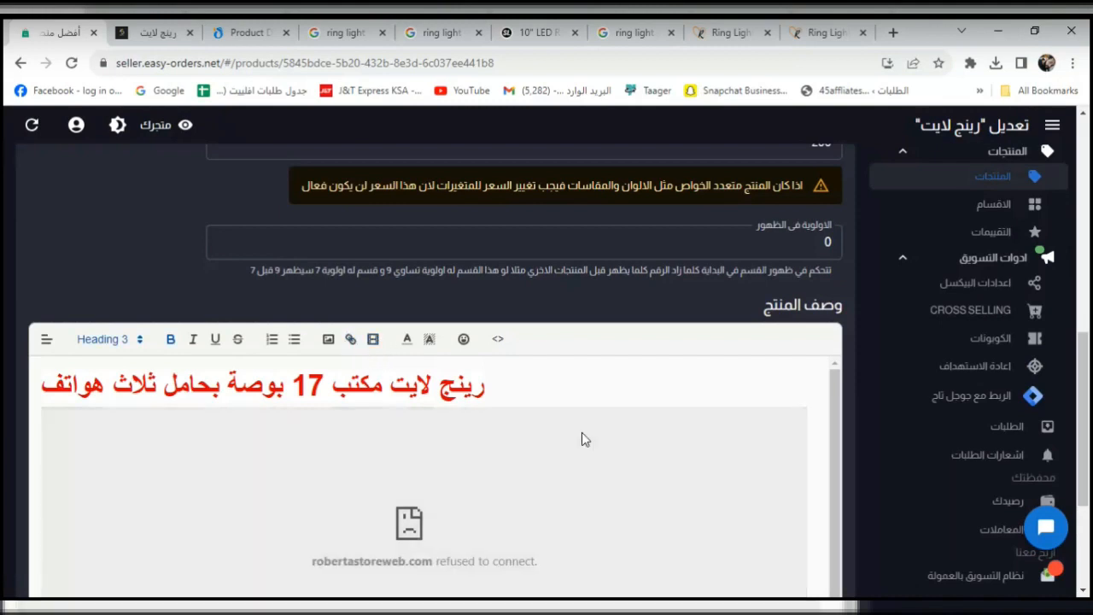
# Save the product and reload the live store page to check the embedded frame.
pyautogui.scroll(-3, 683, 512)
pyautogui.click(815, 578)
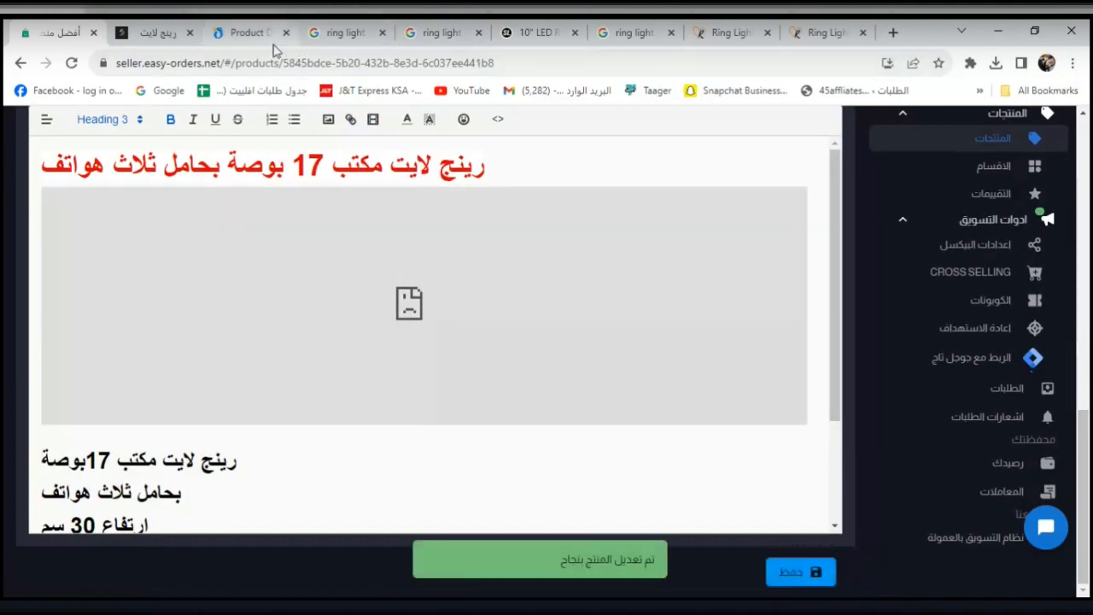
pyautogui.click(157, 32)
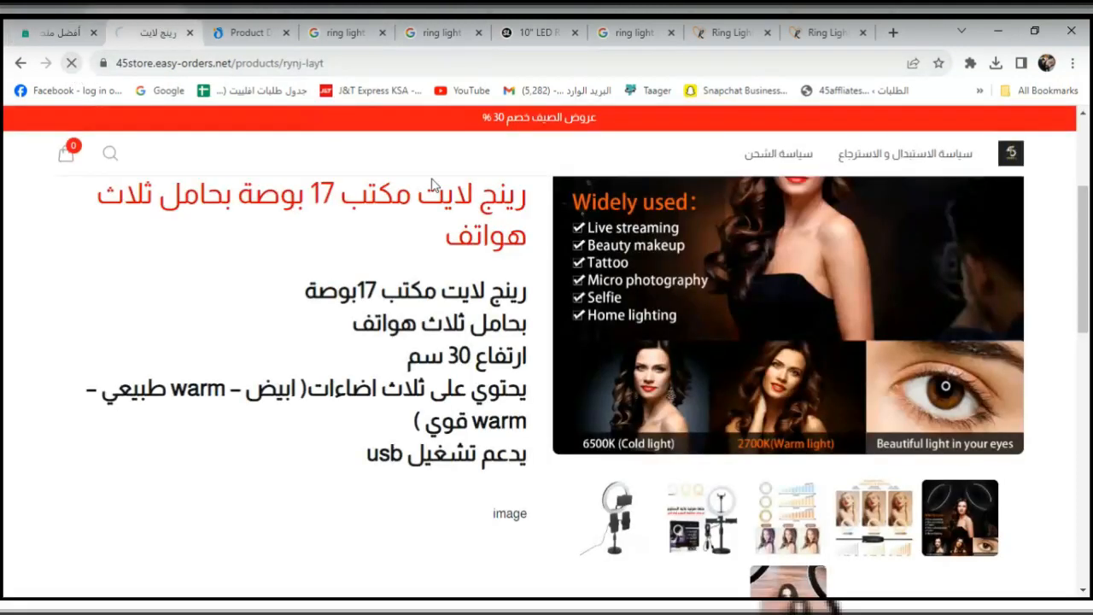
pyautogui.click(72, 62)
pyautogui.scroll(-1, 1088, 307)
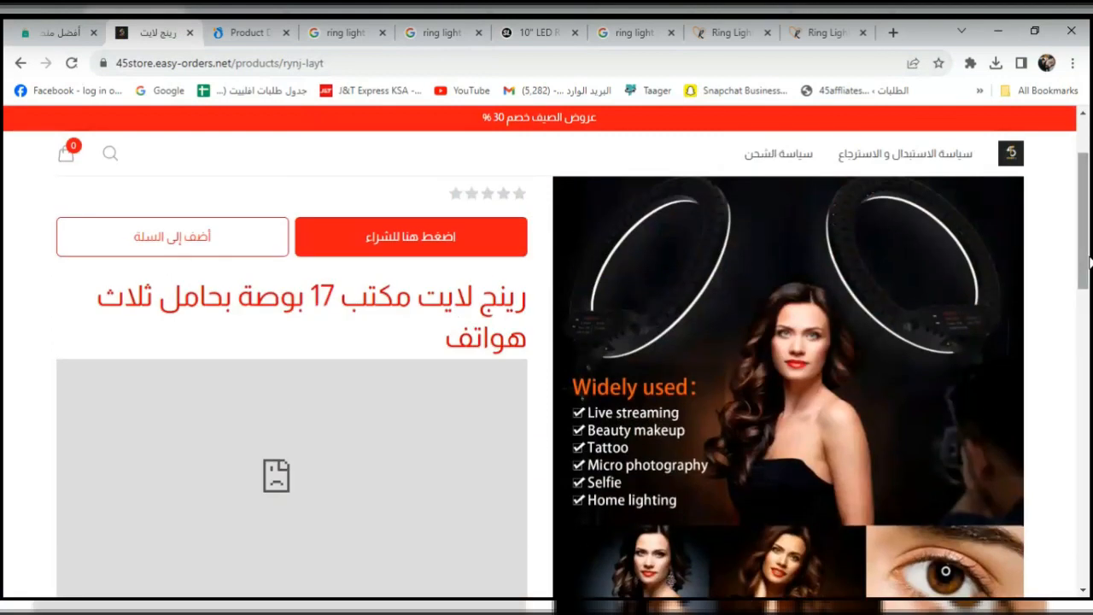
pyautogui.moveTo(1089, 182); pyautogui.dragTo(1089, 214)
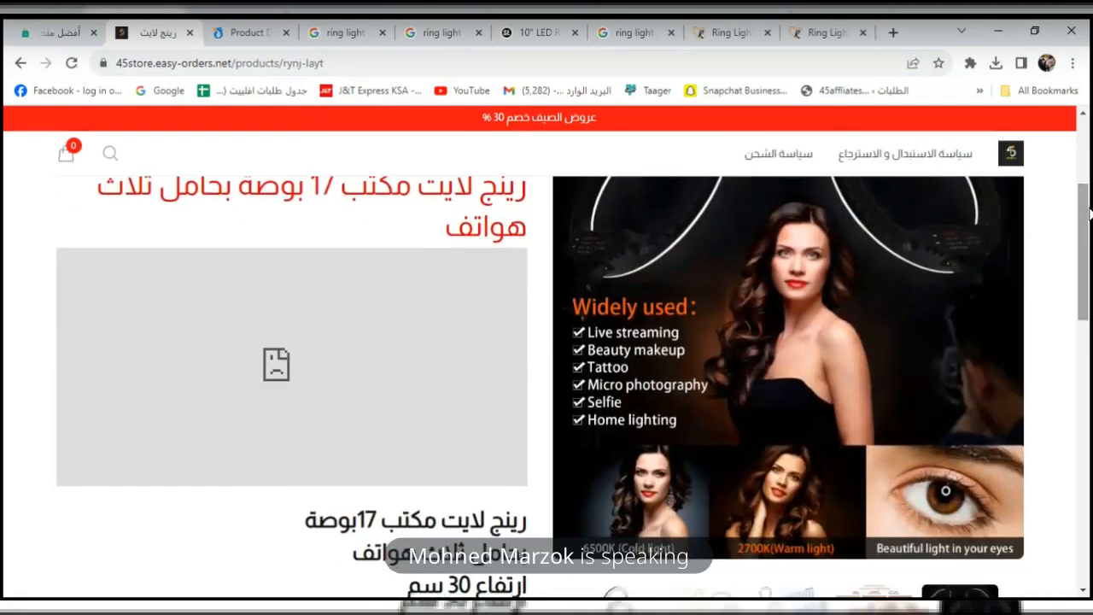
# Delete the broken embedded frame and the stray word 'image', then save the description.
pyautogui.click(69, 33)
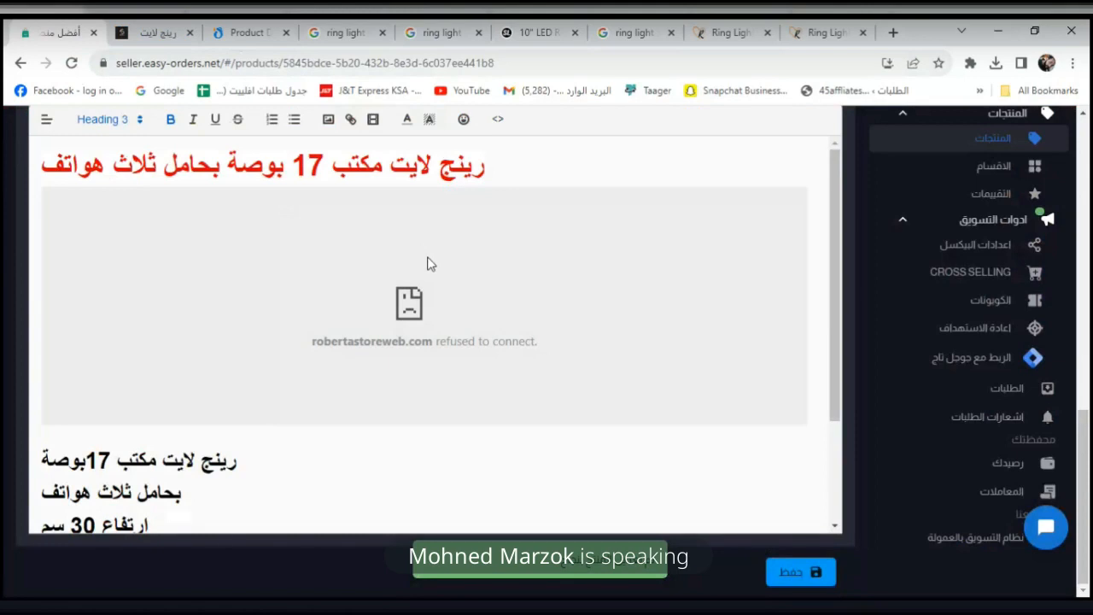
pyautogui.click(271, 439)
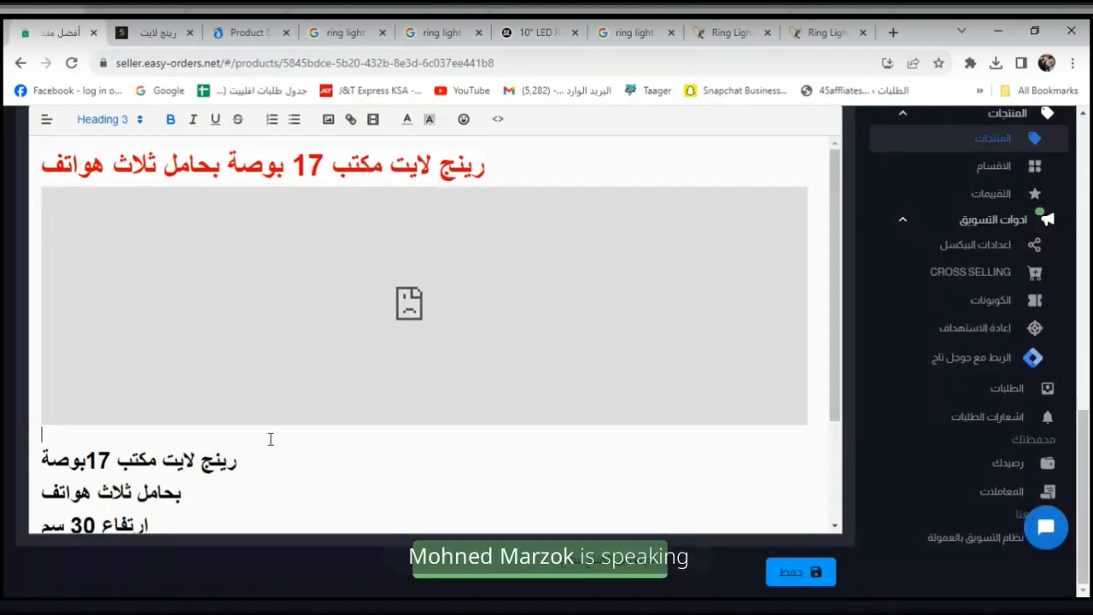
pyautogui.press('BackSpace')
pyautogui.doubleClick(248, 432)
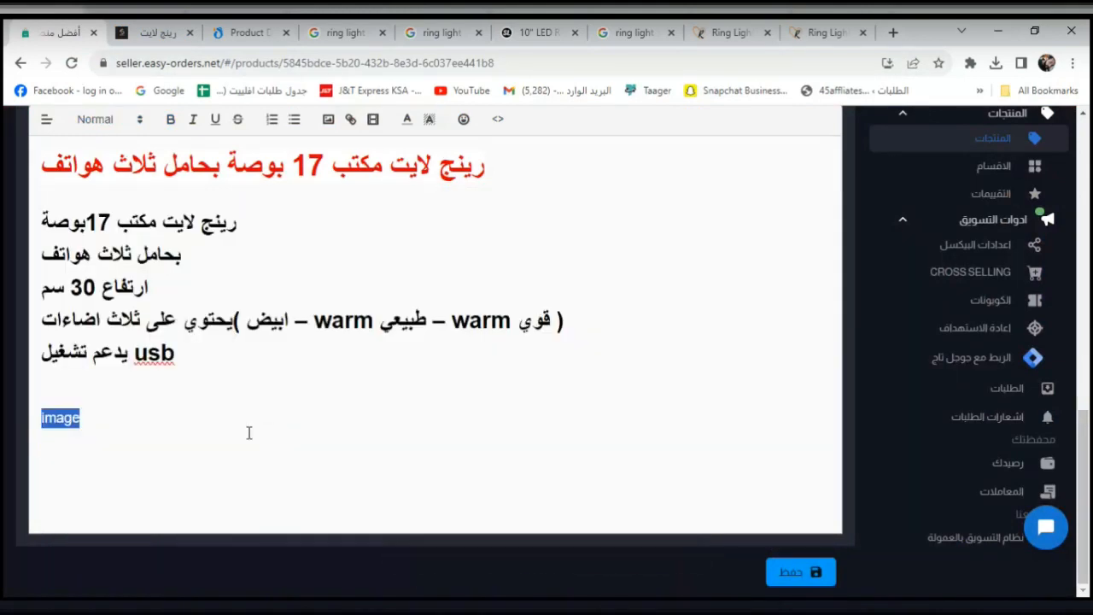
pyautogui.press('BackSpace')
pyautogui.click(818, 581)
pyautogui.moveTo(1089, 499); pyautogui.dragTo(1089, 193)
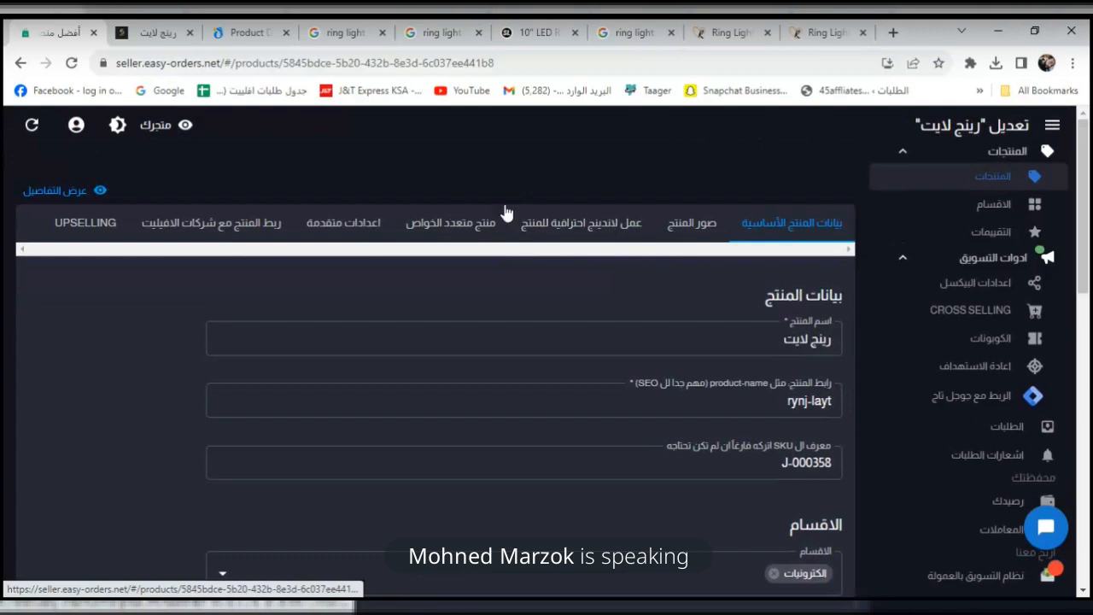
# Switch the ring light to a multi-attribute product (منتج متعدد الخواص) to show its variants section.
pyautogui.click(434, 235)
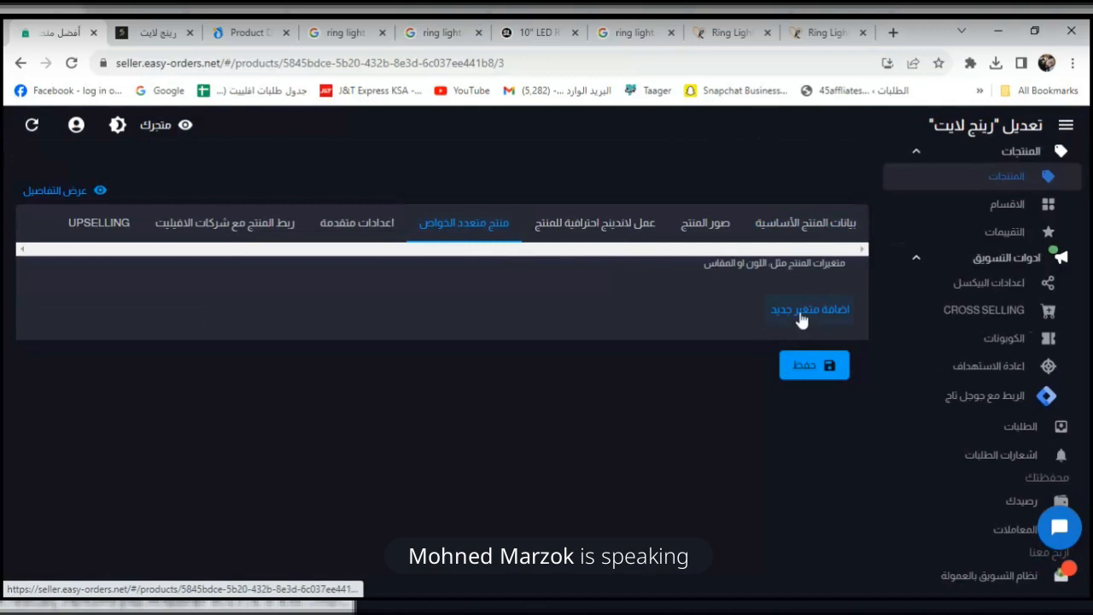
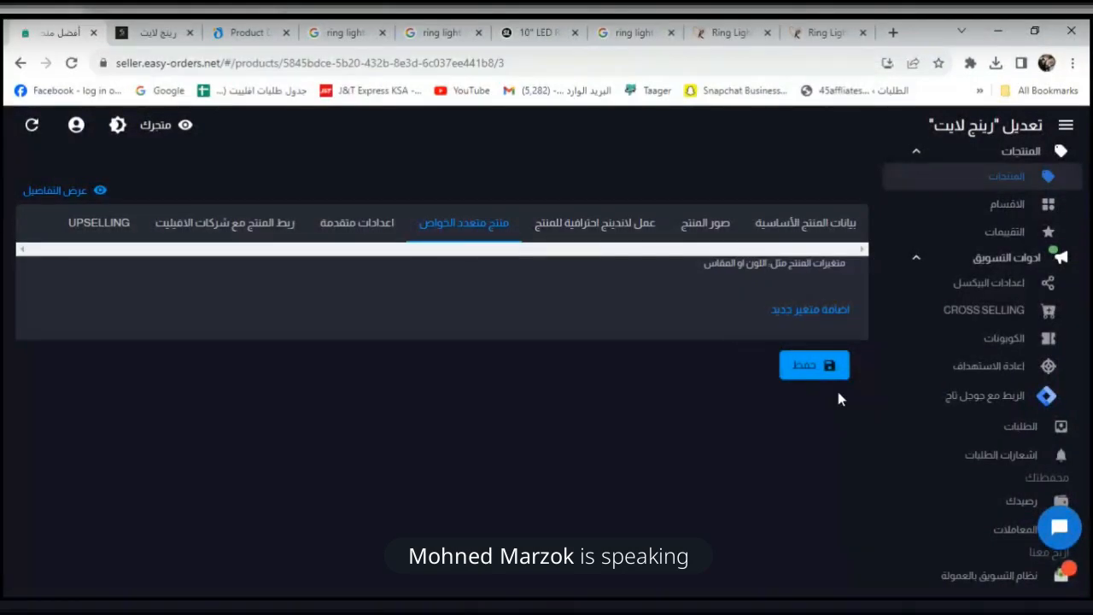
# Show the ring light's advanced settings and close the extra ring light browser tabs, leaving three.
pyautogui.click(355, 235)
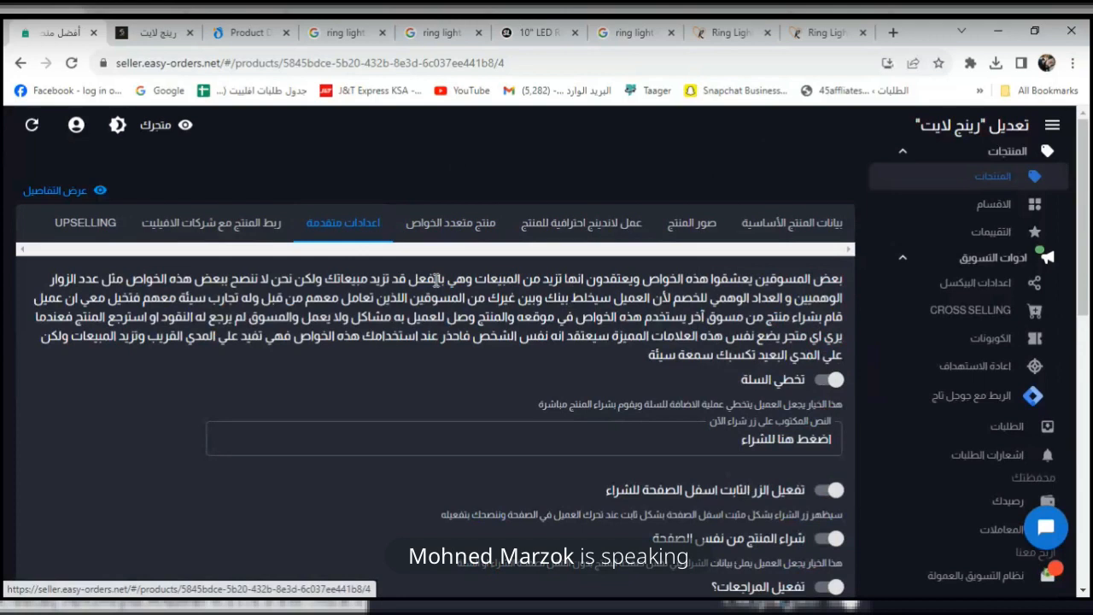
pyautogui.rightClick(576, 97)
pyautogui.click(767, 37)
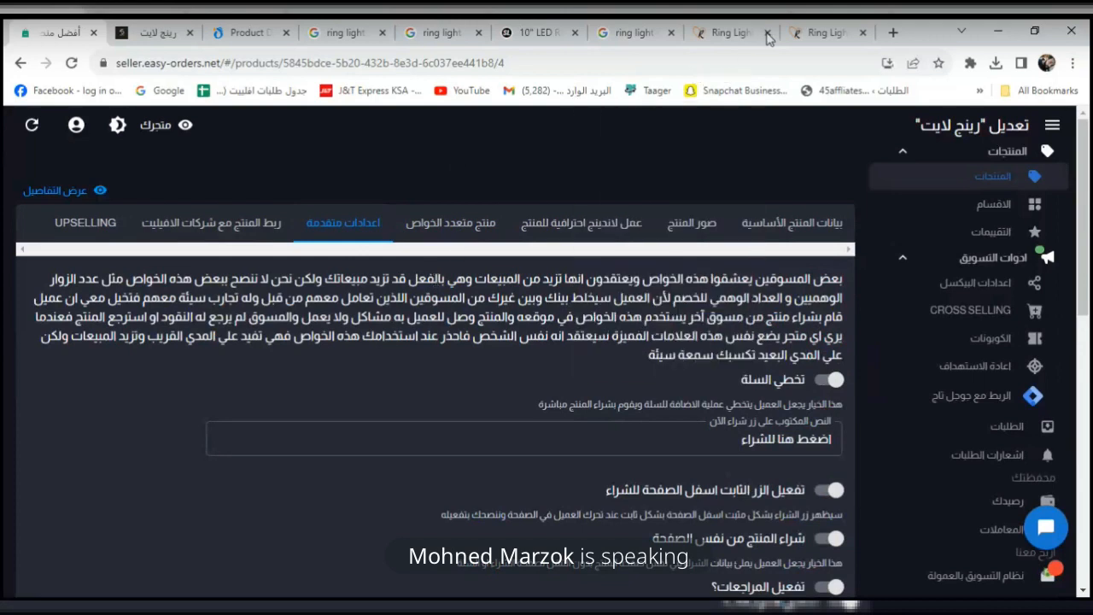
pyautogui.click(767, 37)
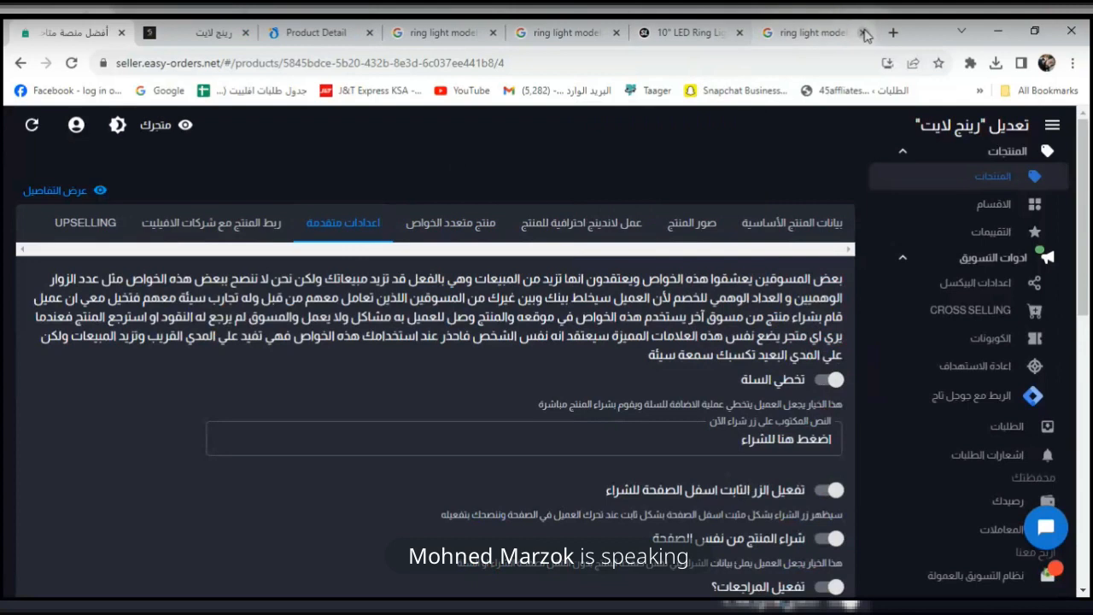
pyautogui.click(865, 32)
pyautogui.click(863, 33)
pyautogui.click(862, 33)
pyautogui.click(862, 33)
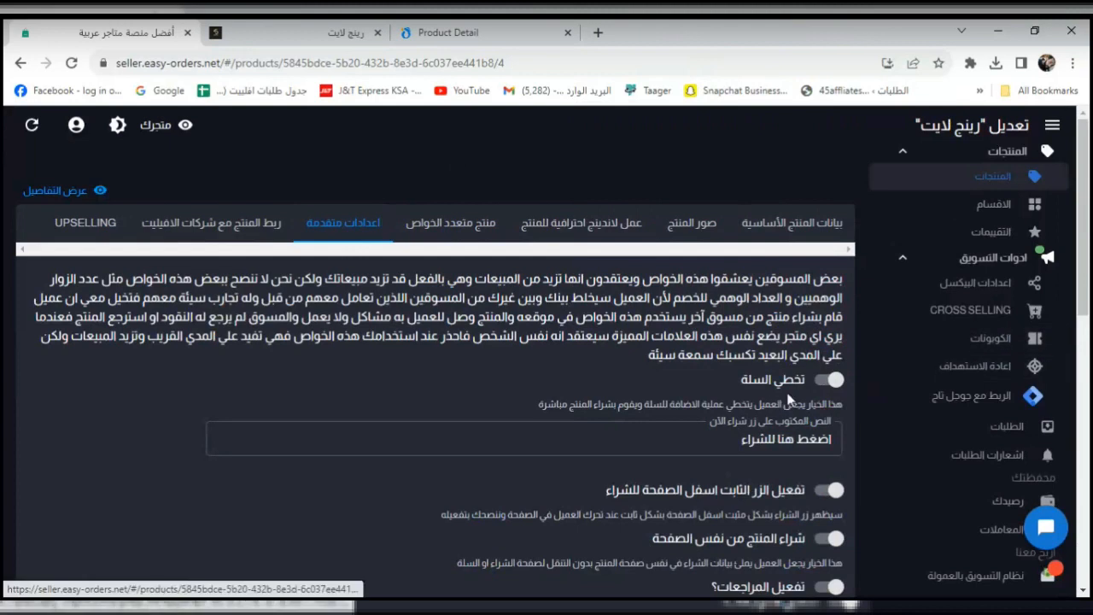
# Test Buy Now on the live ring light page and inspect the checkout page address.
pyautogui.scroll(-2, 787, 399)
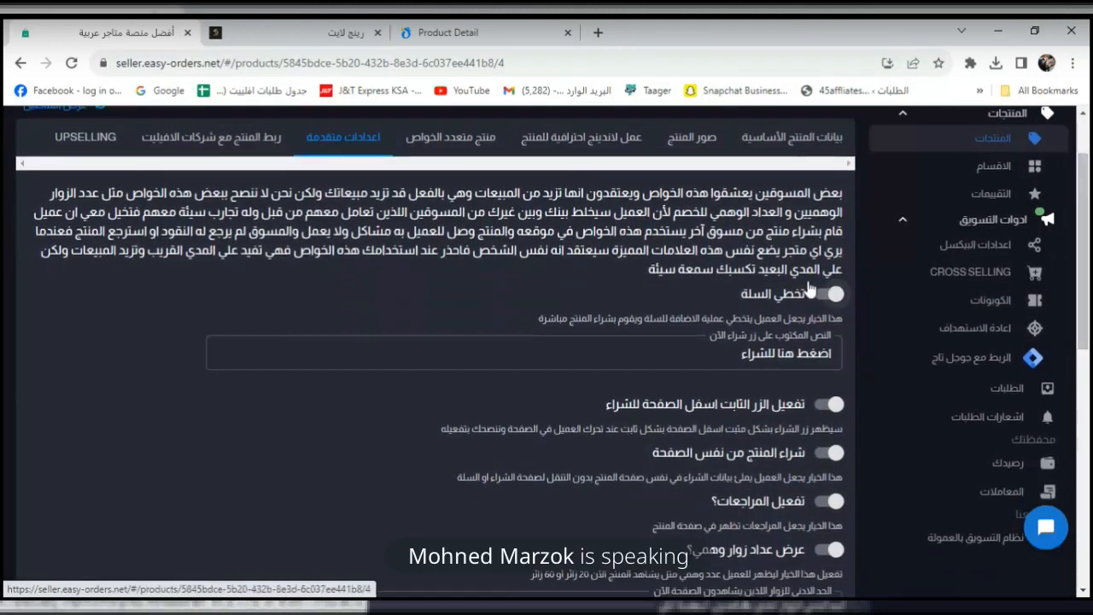
pyautogui.moveTo(1086, 239); pyautogui.dragTo(1089, 270)
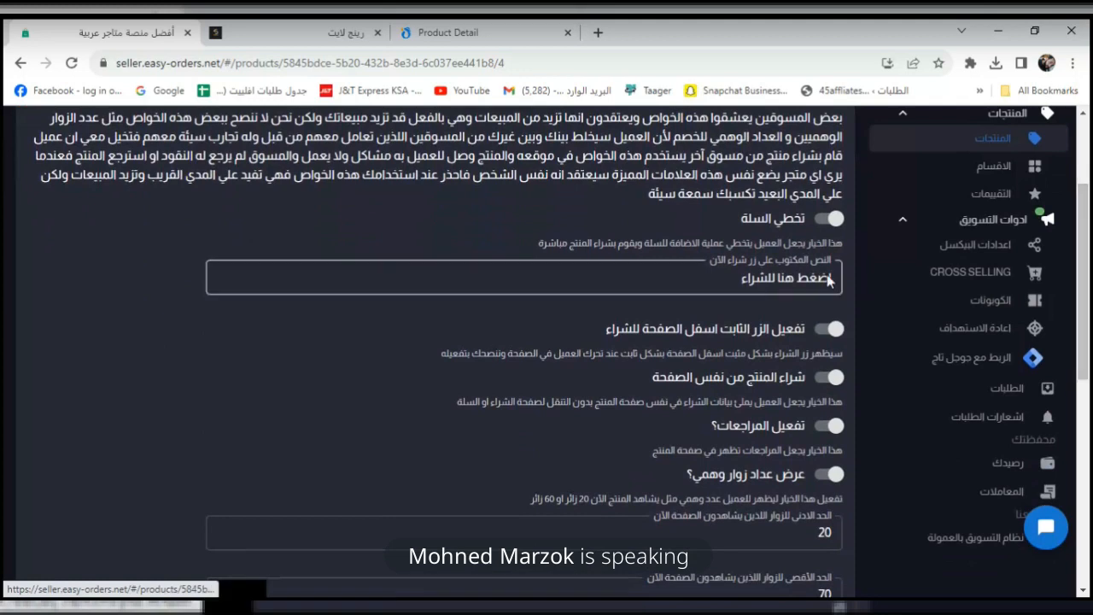
pyautogui.click(282, 32)
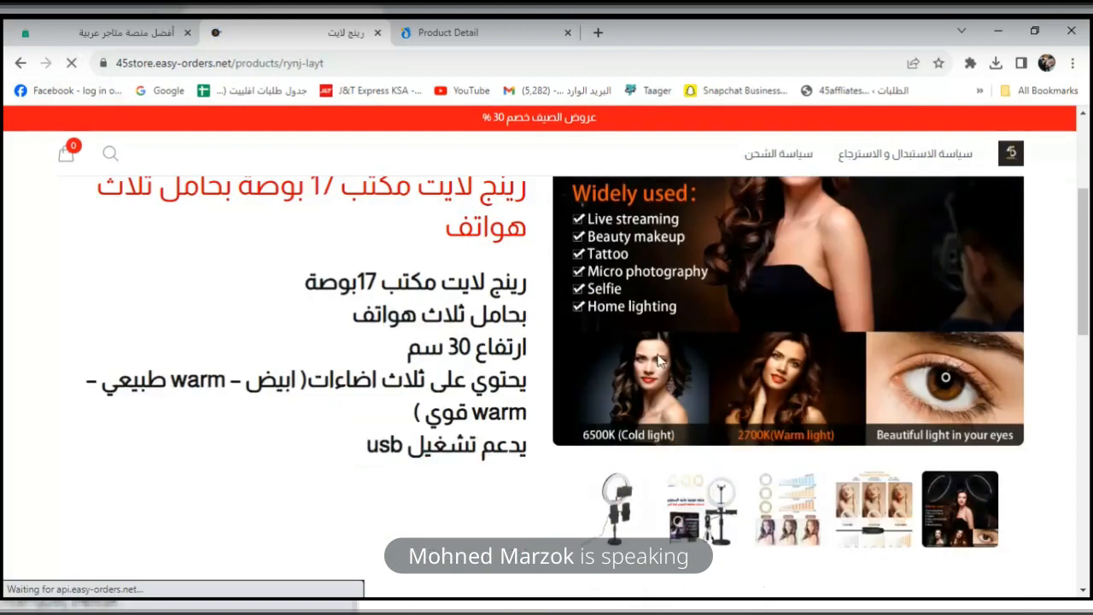
pyautogui.moveTo(1089, 295); pyautogui.dragTo(1090, 225)
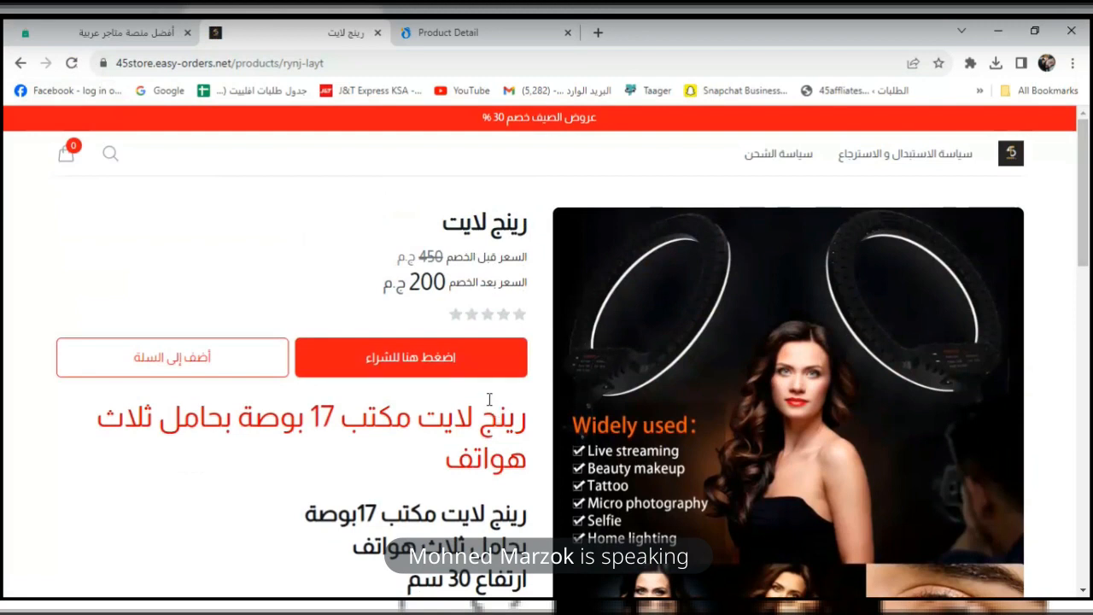
pyautogui.click(465, 370)
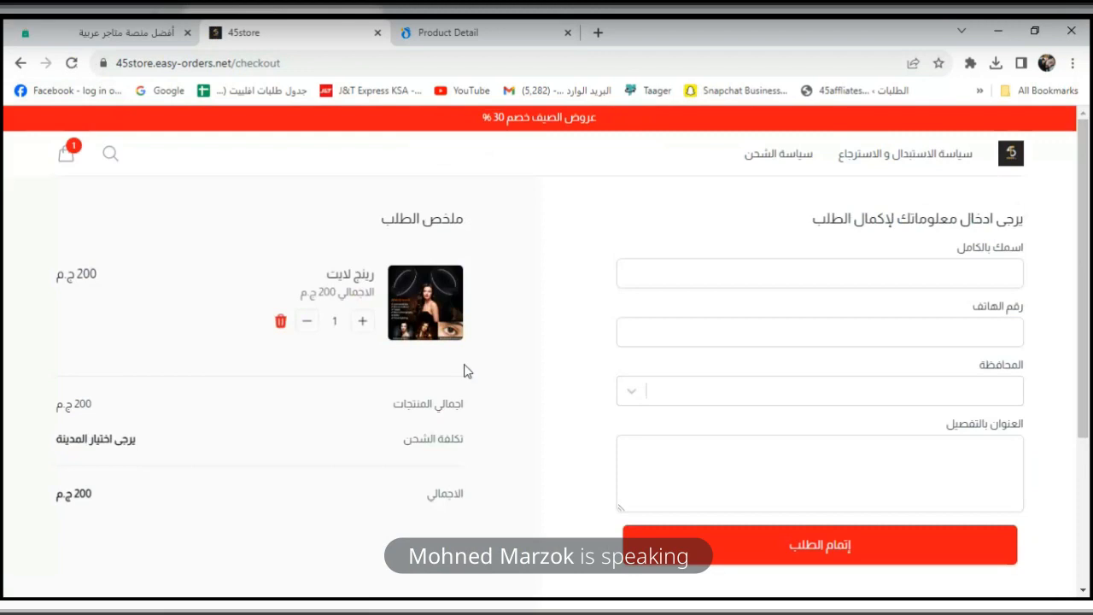
pyautogui.doubleClick(272, 63)
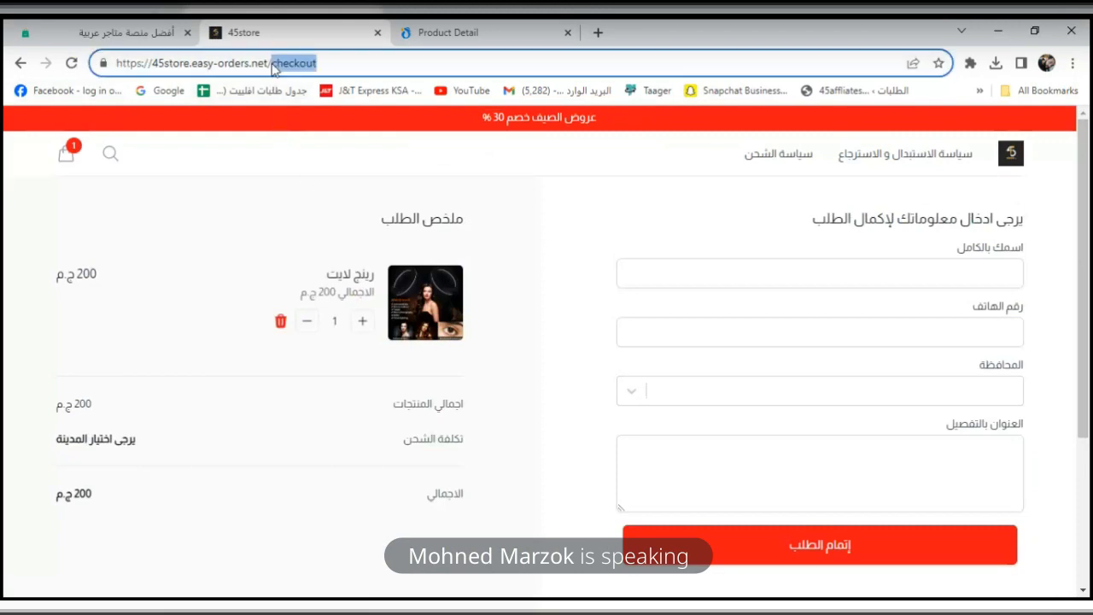
# Turn on skip-cart (تخطي السلة) for the ring light and save the product.
pyautogui.click(128, 32)
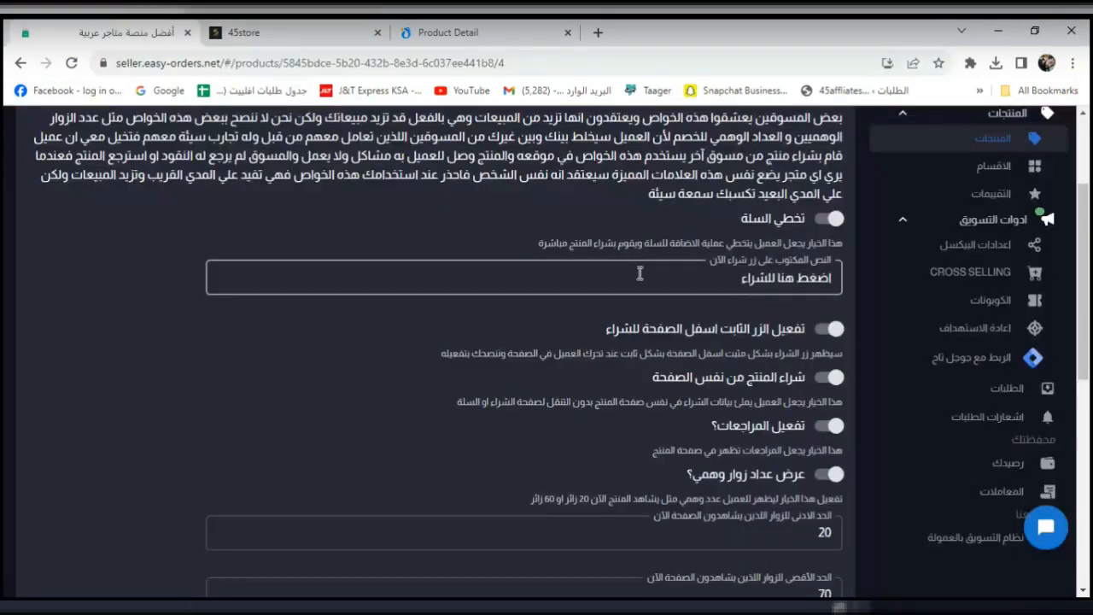
pyautogui.click(827, 220)
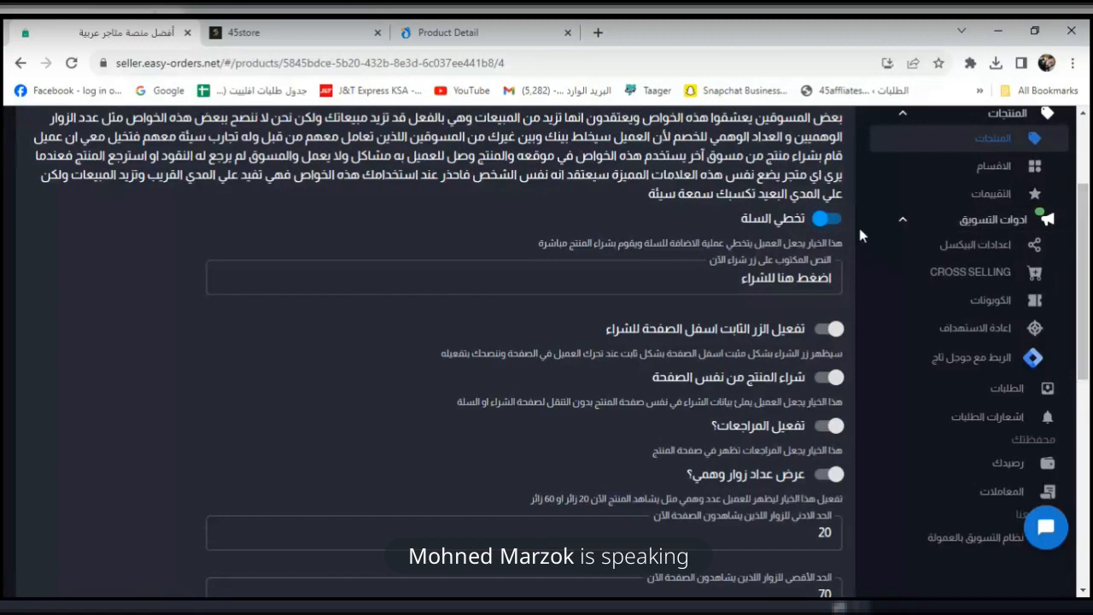
pyautogui.moveTo(1088, 301); pyautogui.dragTo(1086, 523)
pyautogui.click(827, 583)
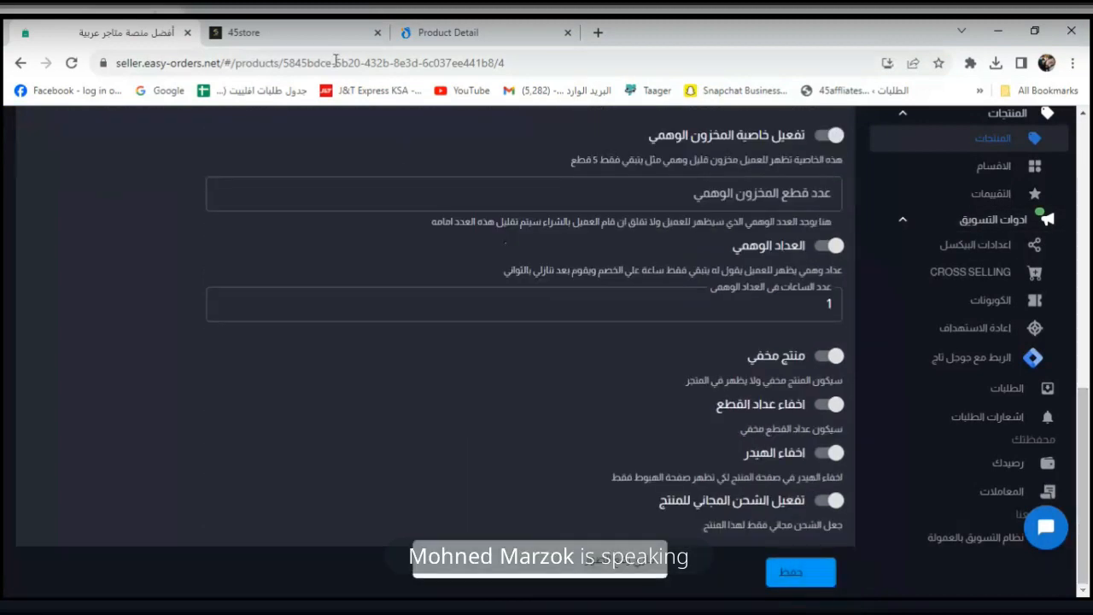
# Empty the store cart, then test Buy Now again with skip-cart enabled.
pyautogui.click(286, 31)
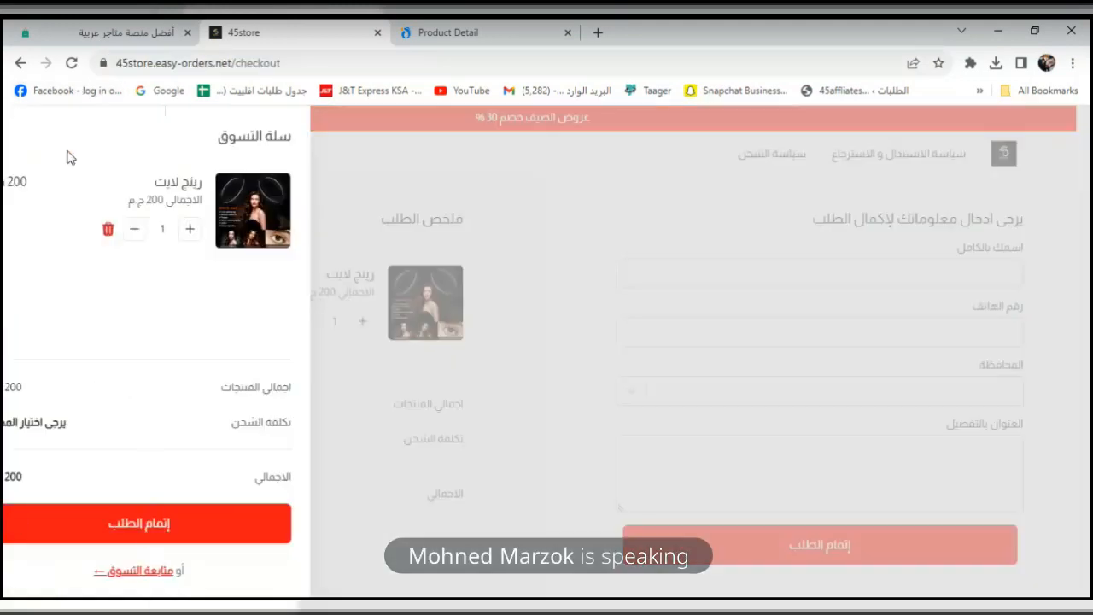
pyautogui.click(66, 154)
pyautogui.click(157, 230)
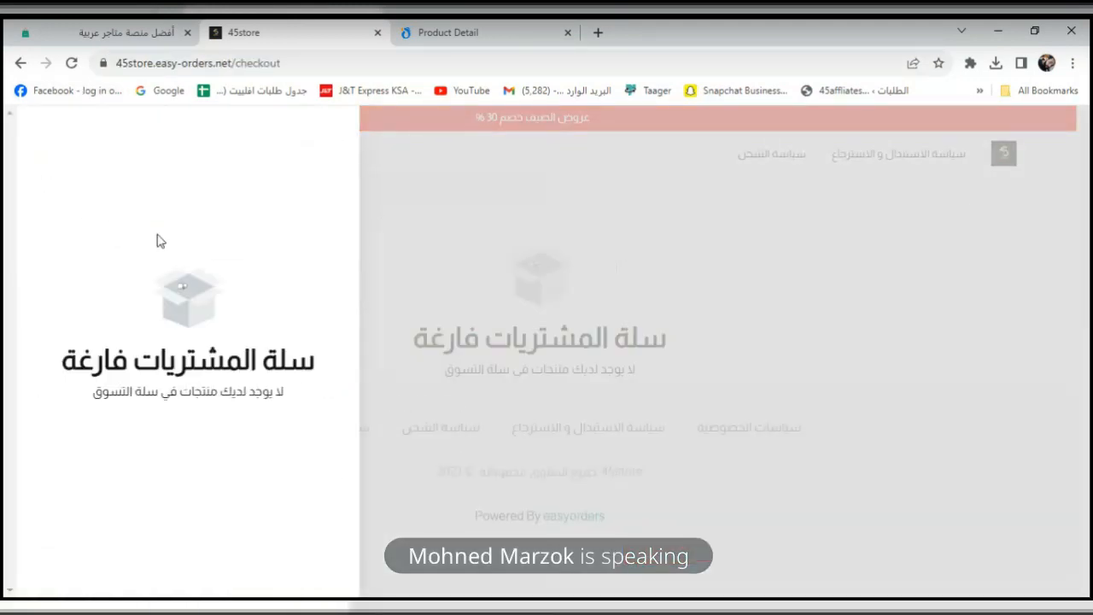
pyautogui.click(21, 61)
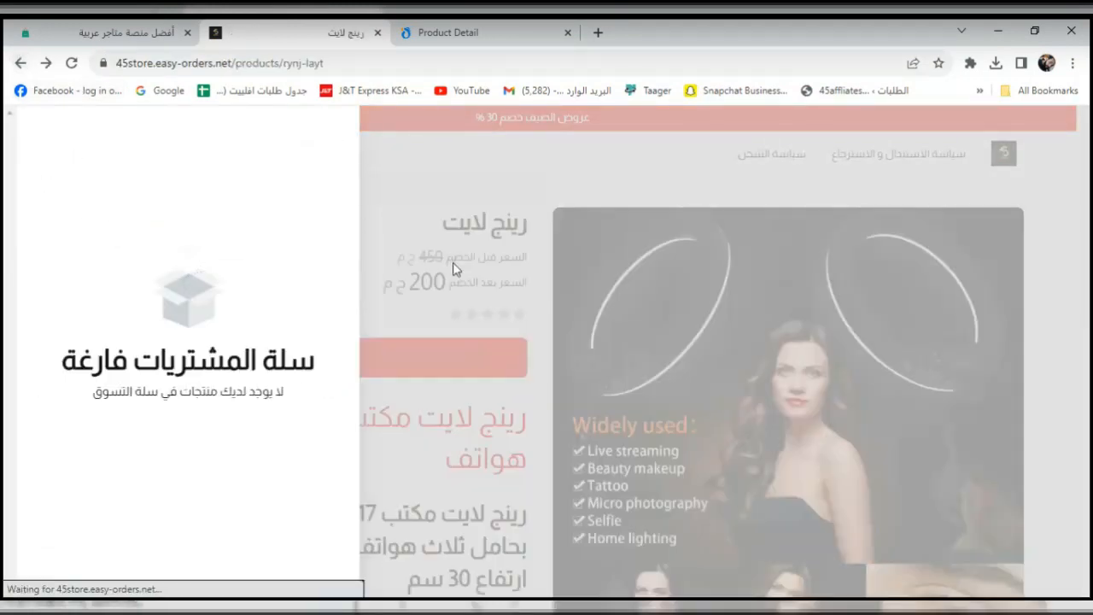
pyautogui.click(1056, 205)
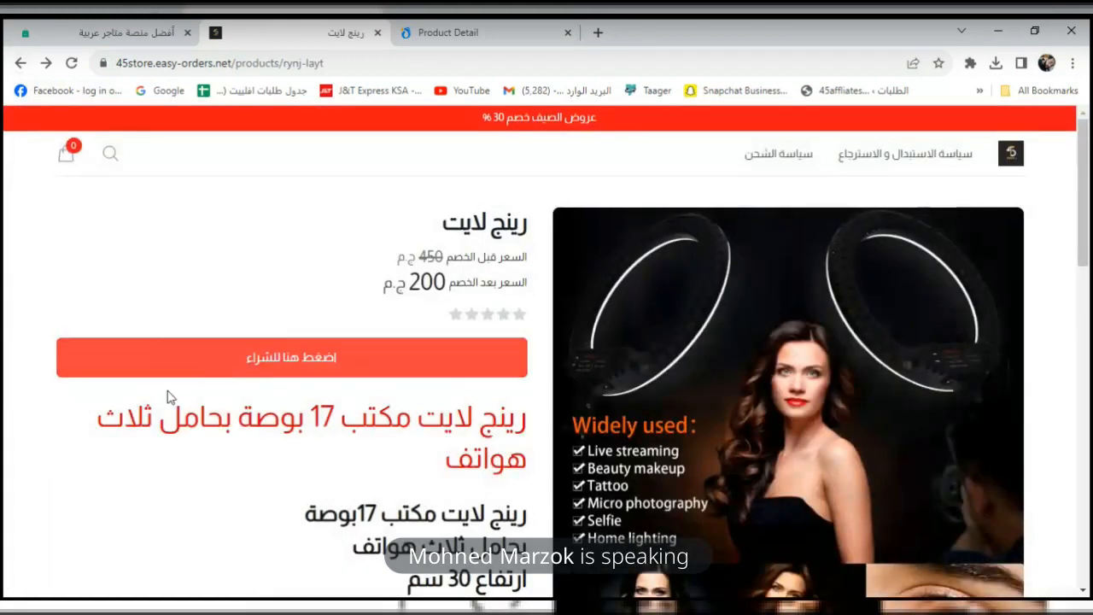
pyautogui.click(363, 360)
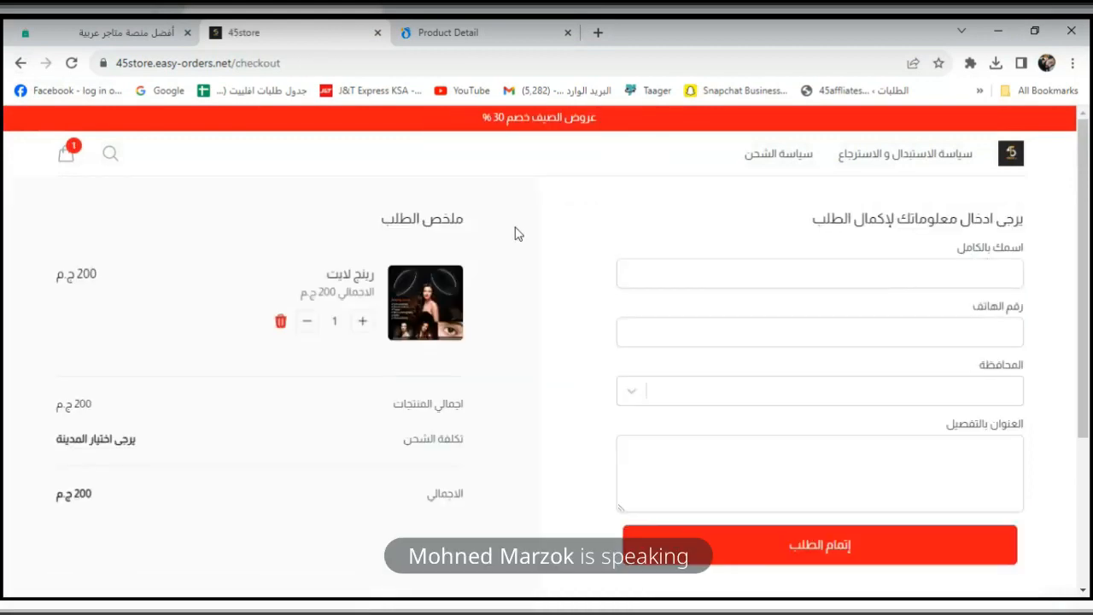
pyautogui.click(20, 63)
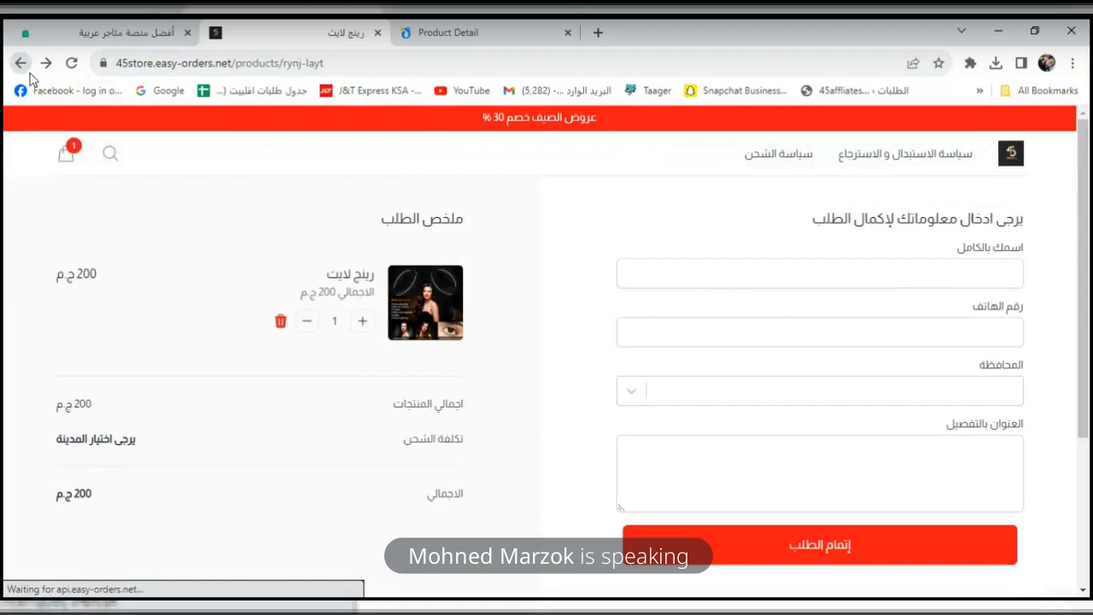
# Save the updated product settings and reload the live ring light page to confirm the change.
pyautogui.click(118, 30)
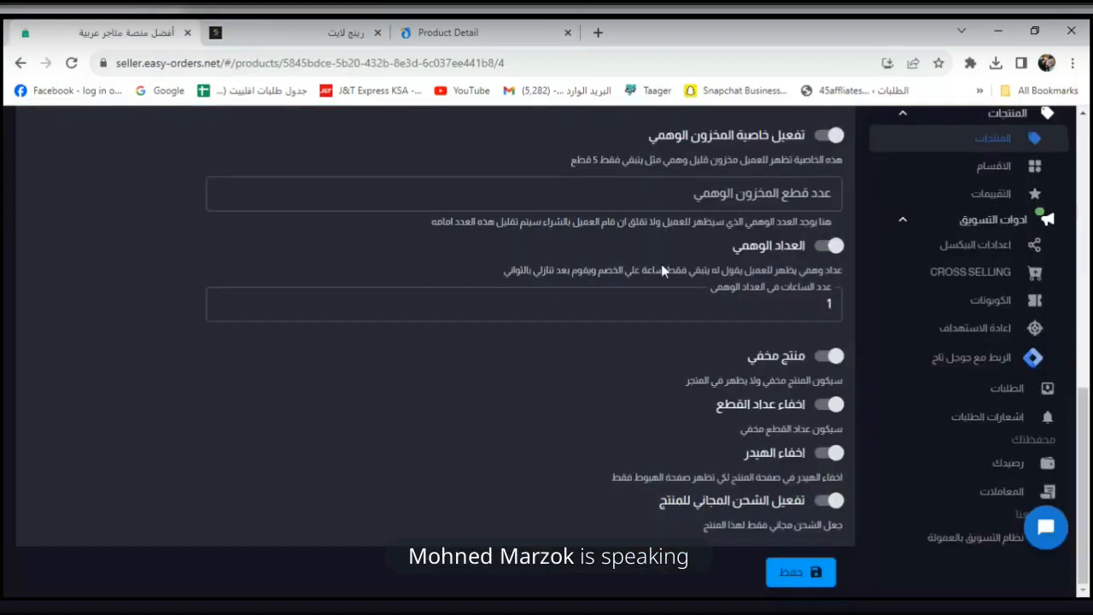
pyautogui.scroll(1, 1088, 397)
pyautogui.scroll(6, 1088, 397)
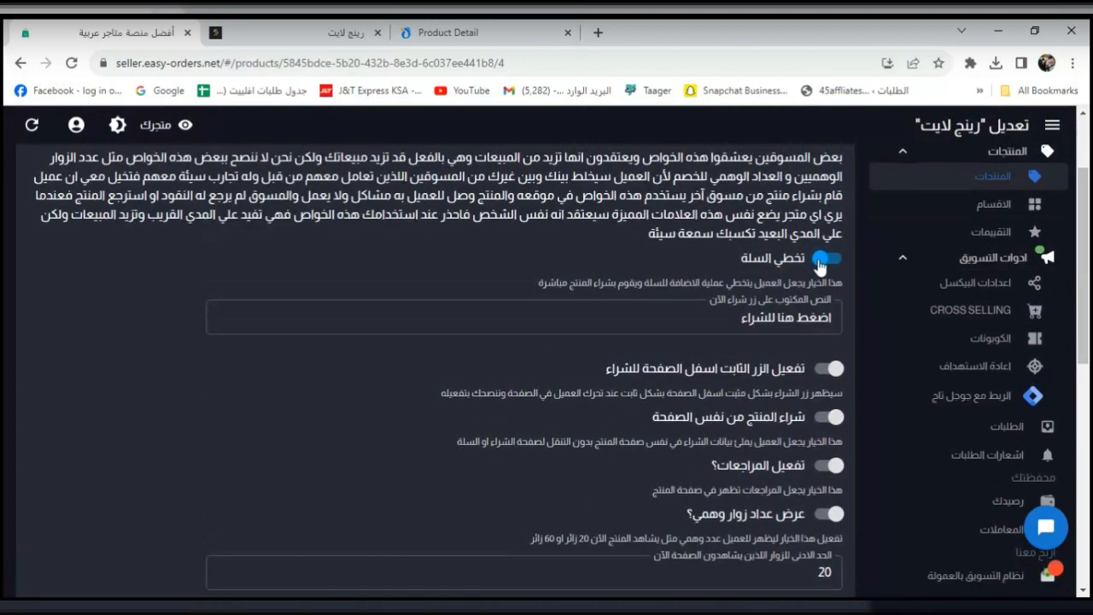
pyautogui.scroll(-10, 1083, 409)
pyautogui.click(800, 572)
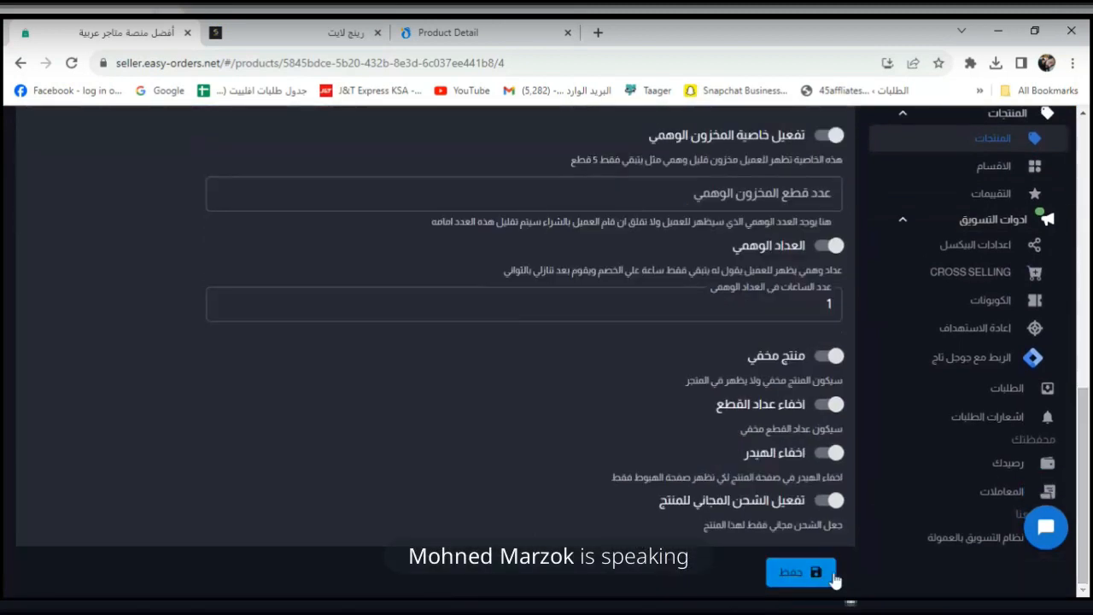
pyautogui.click(325, 34)
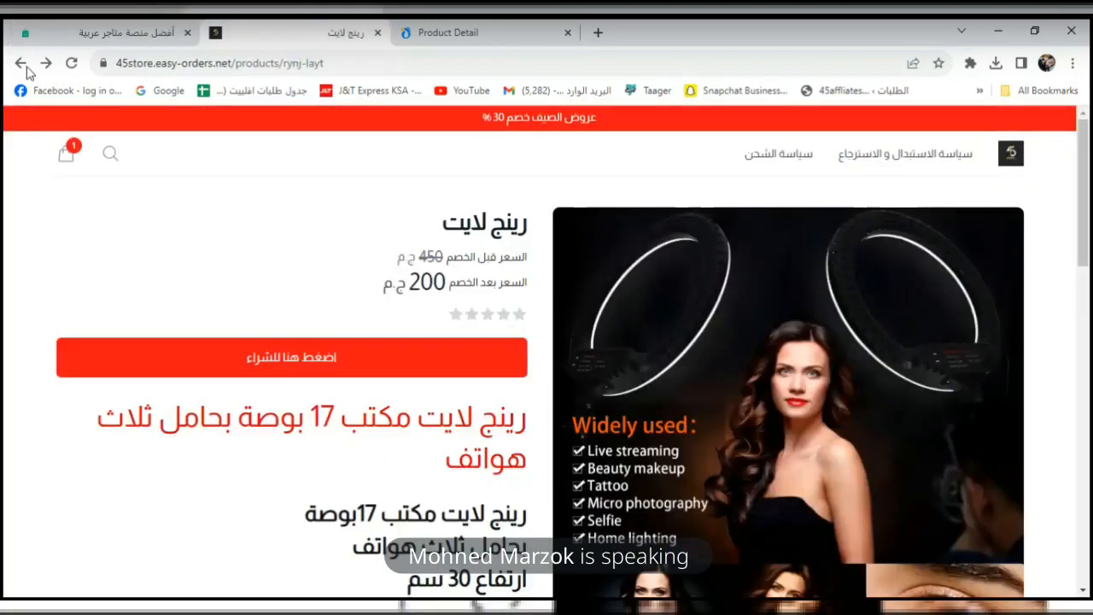
pyautogui.click(70, 64)
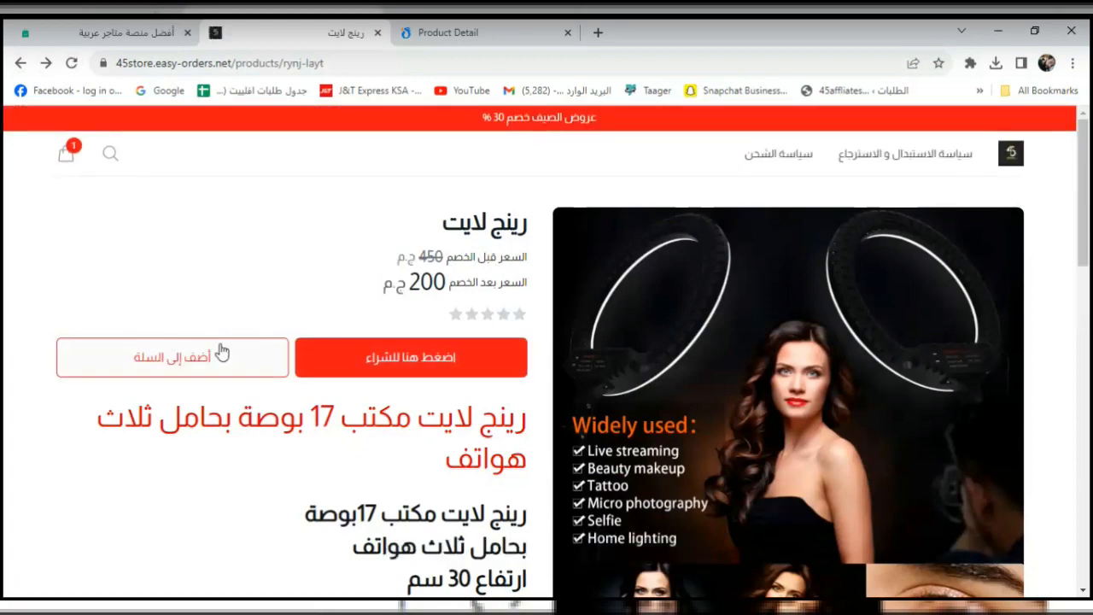
pyautogui.click(139, 27)
pyautogui.scroll(3, 1088, 299)
pyautogui.moveTo(1090, 299); pyautogui.dragTo(1089, 211)
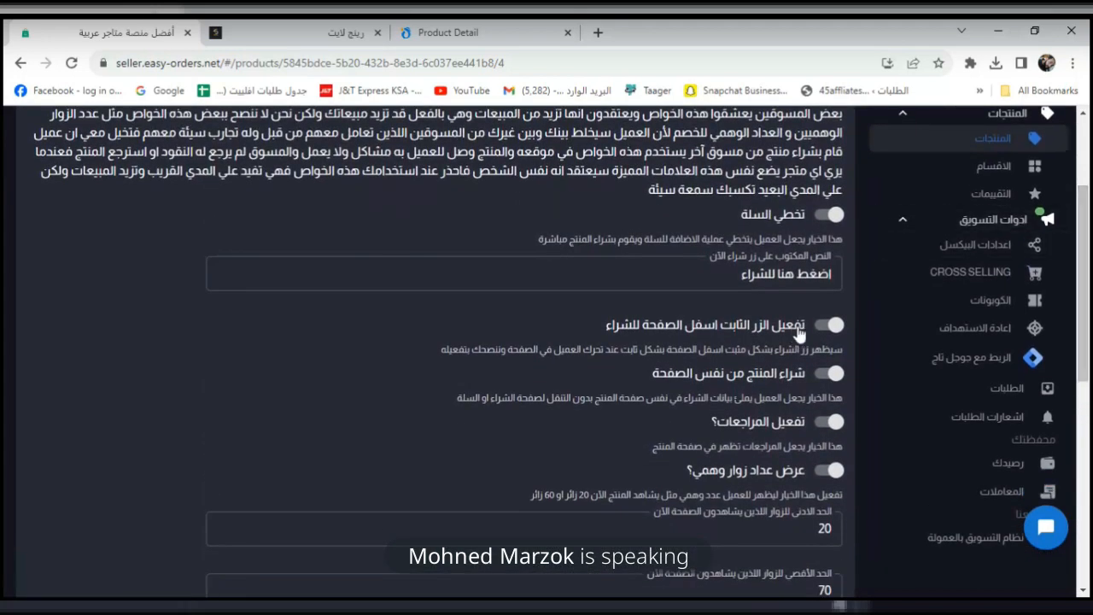
pyautogui.click(832, 327)
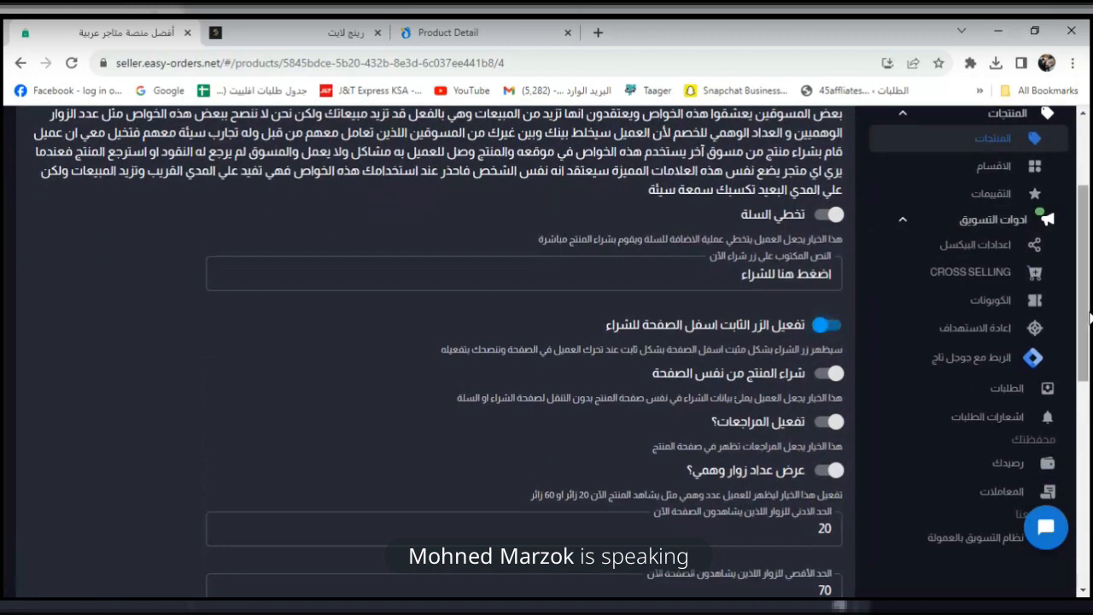
pyautogui.moveTo(1087, 297); pyautogui.dragTo(1087, 497)
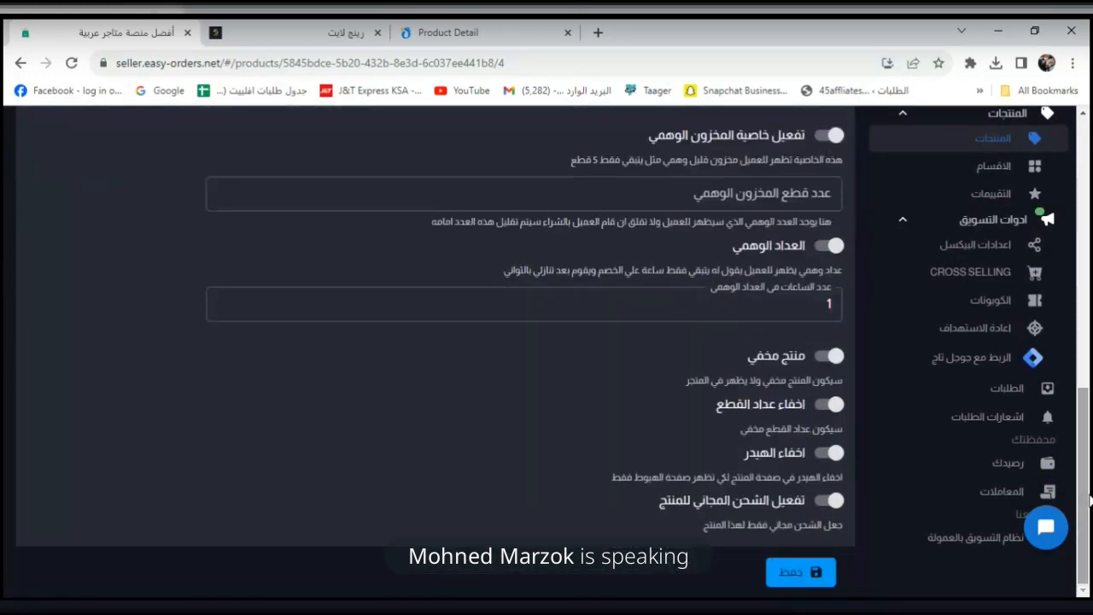
pyautogui.click(801, 572)
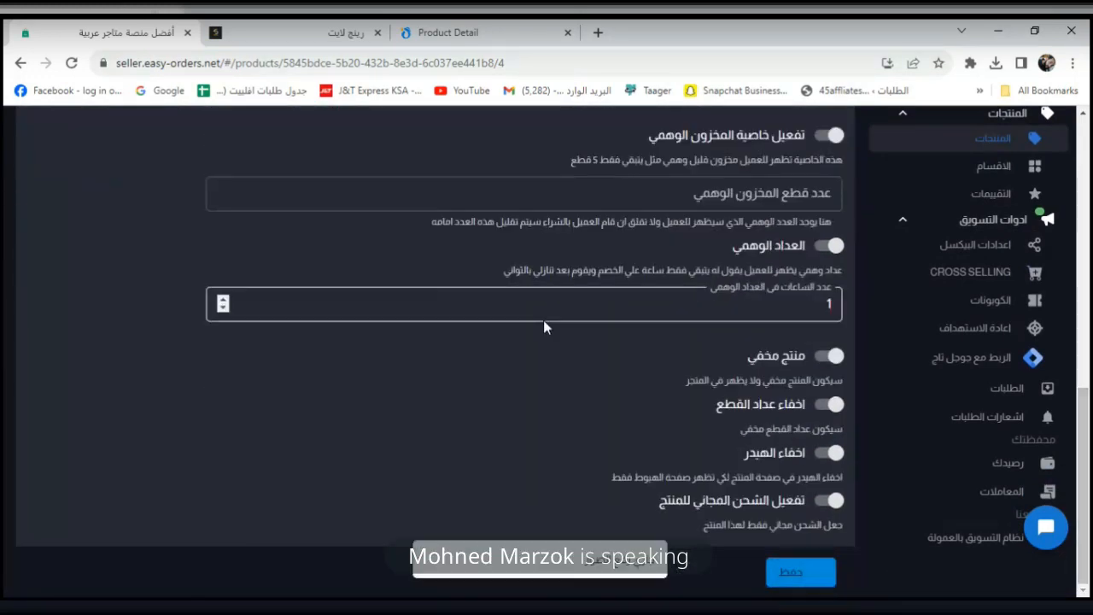
pyautogui.click(341, 32)
pyautogui.click(72, 63)
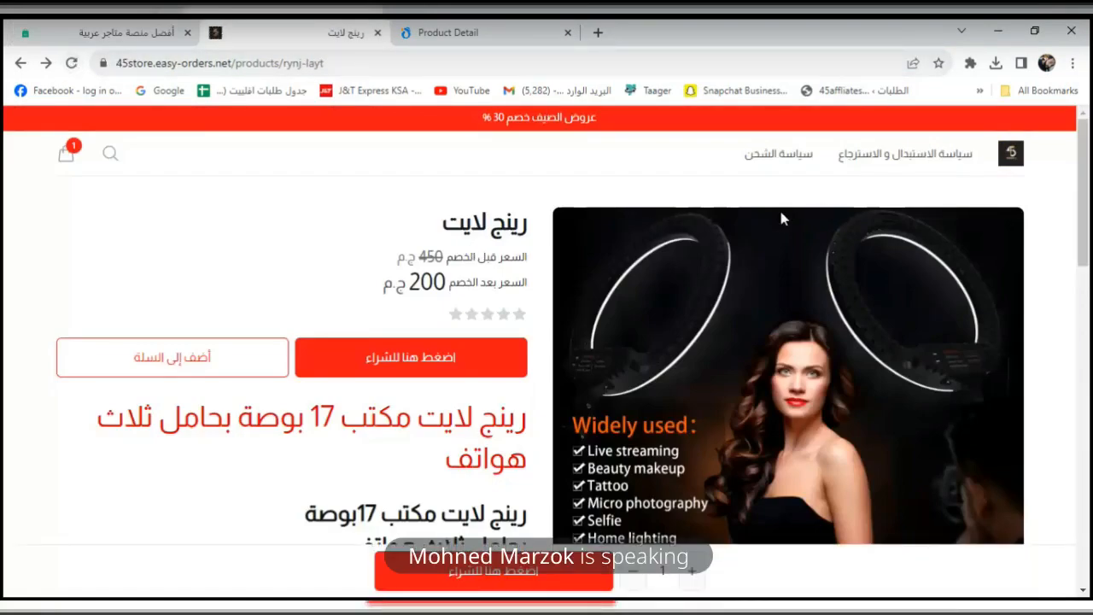
pyautogui.moveTo(1087, 158); pyautogui.dragTo(1089, 197)
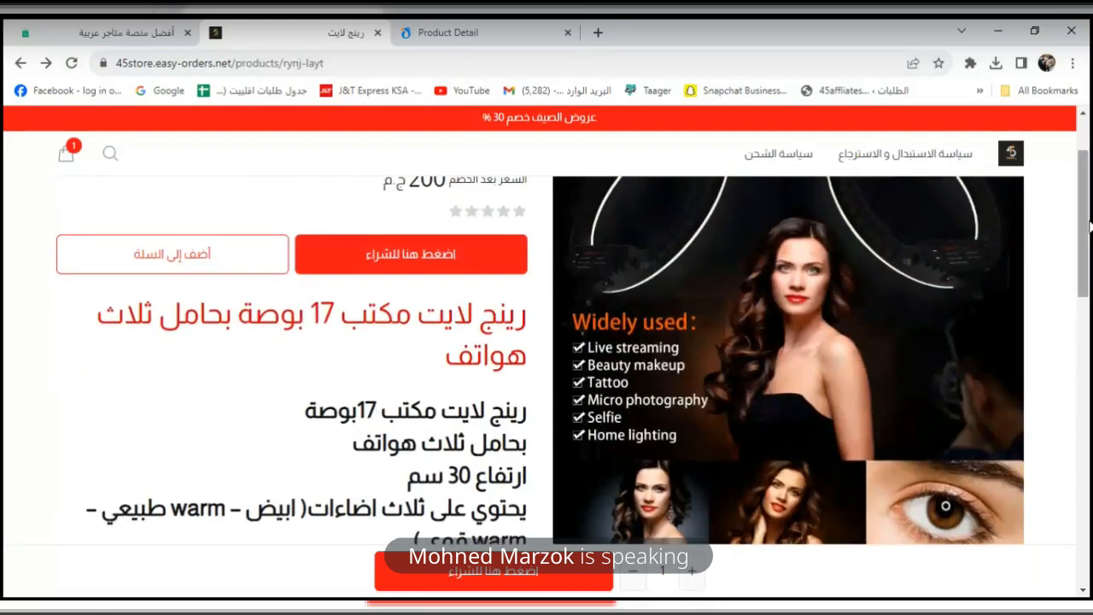
pyautogui.moveTo(1089, 225); pyautogui.dragTo(1089, 324)
pyautogui.moveTo(350, 514); pyautogui.dragTo(390, 512)
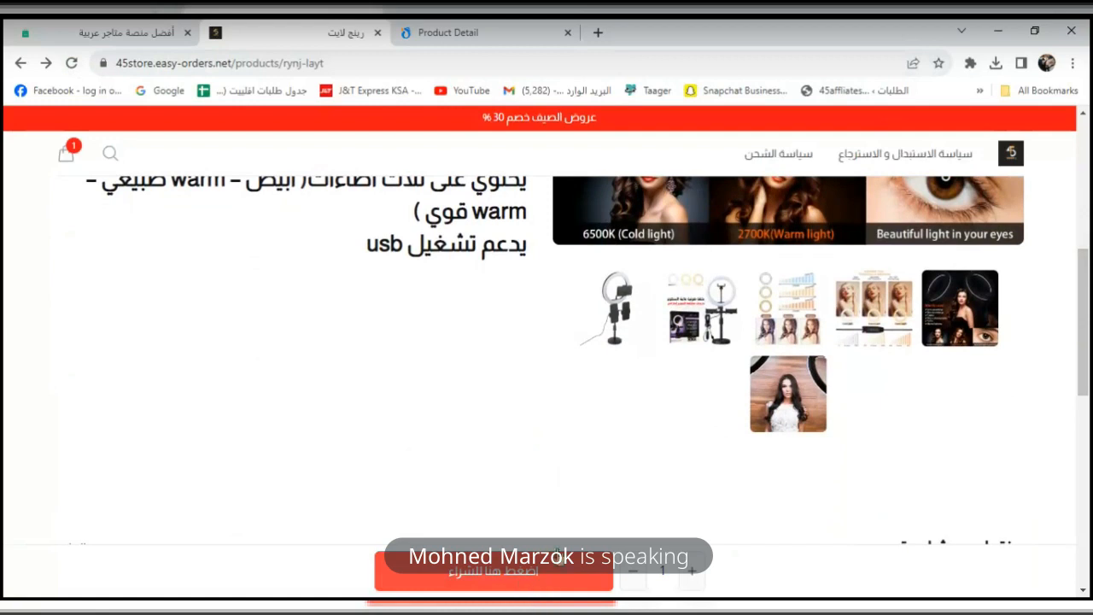
pyautogui.moveTo(1089, 283); pyautogui.dragTo(1069, 77)
pyautogui.moveTo(1088, 190)
pyautogui.mouseDown()
pyautogui.moveTo(1088, 510)
pyautogui.moveTo(1088, 200)
pyautogui.mouseUp()
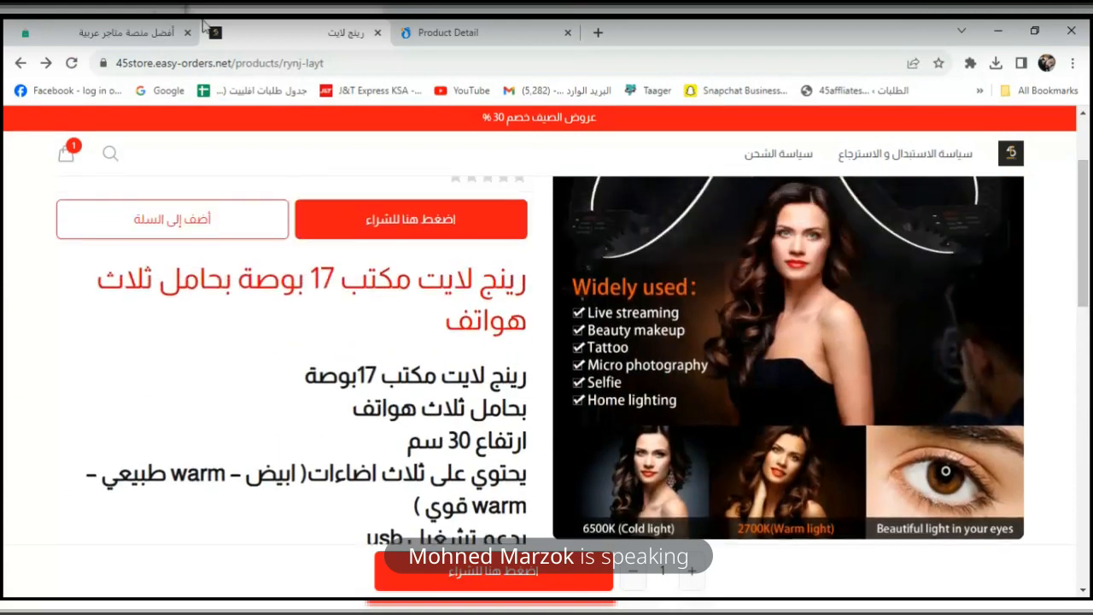
# Save the ring light settings and reload the live product page.
pyautogui.click(128, 32)
pyautogui.moveTo(1089, 441); pyautogui.dragTo(1088, 290)
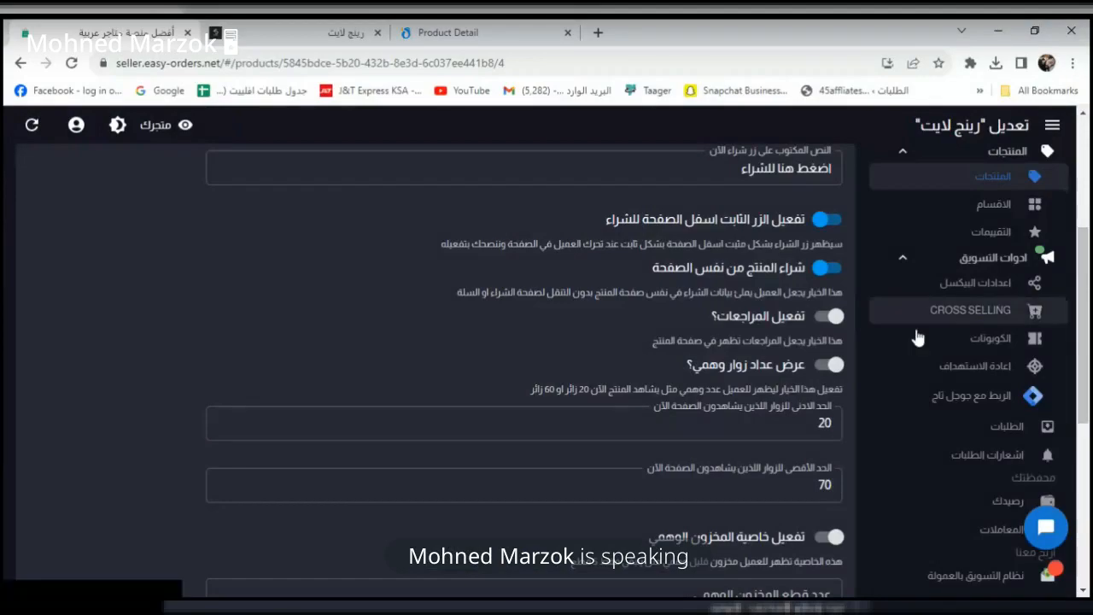
pyautogui.scroll(-5, 1030, 365)
pyautogui.click(796, 572)
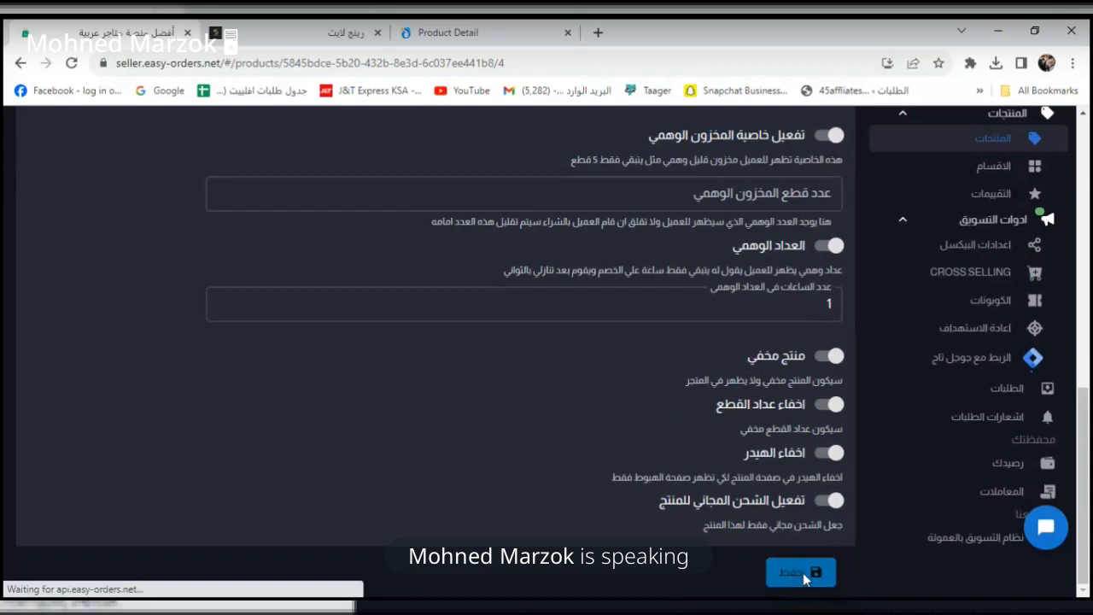
pyautogui.click(384, 41)
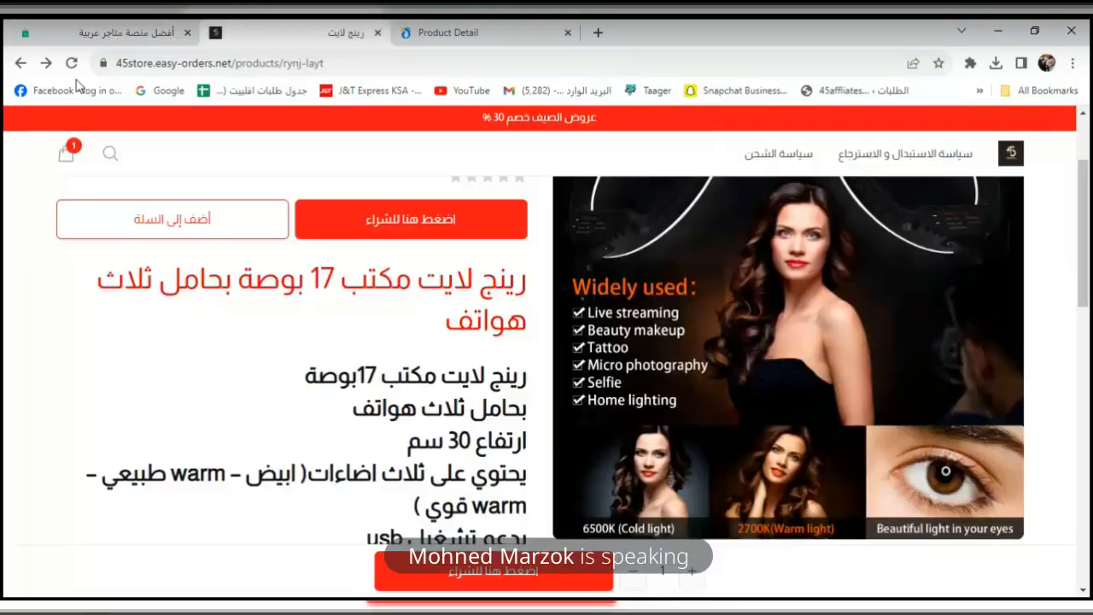
pyautogui.click(74, 65)
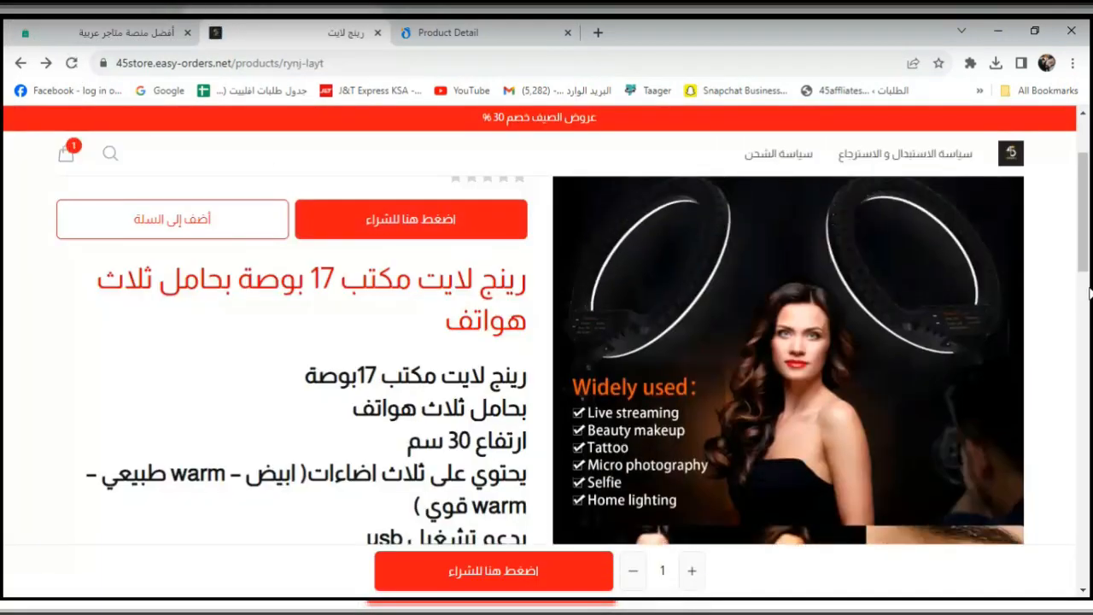
# Test the order form with dummy name and phone entries, then clear both fields.
pyautogui.moveTo(1089, 248)
pyautogui.mouseDown()
pyautogui.moveTo(1088, 332)
pyautogui.moveTo(1089, 238)
pyautogui.mouseUp()
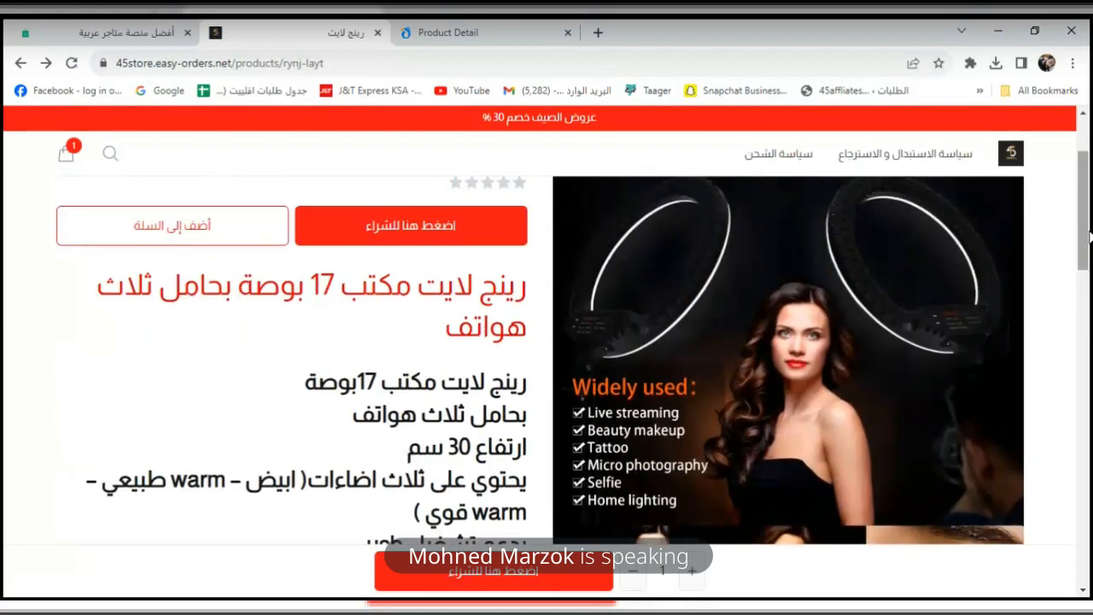
pyautogui.click(502, 239)
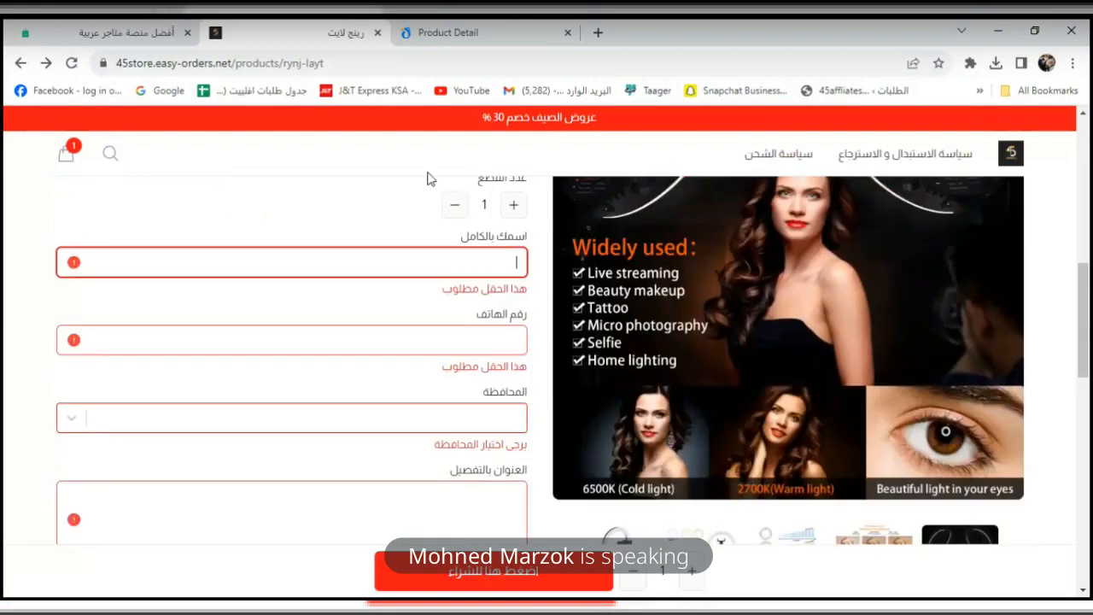
pyautogui.write('dfjvdf')
pyautogui.press('Tab')
pyautogui.write('sdfj')
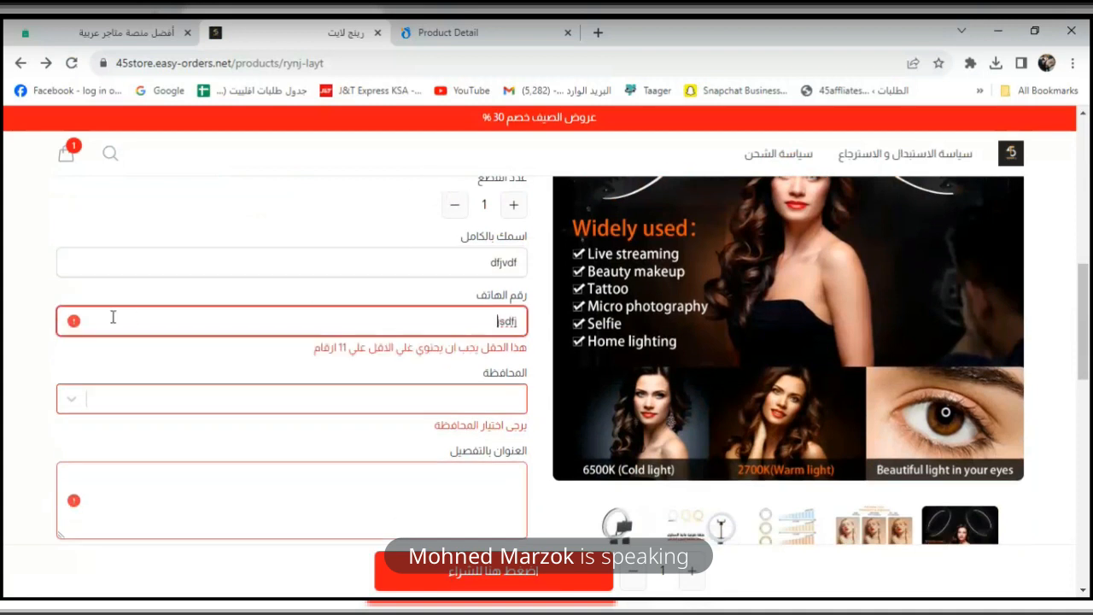
pyautogui.press('BackSpace')
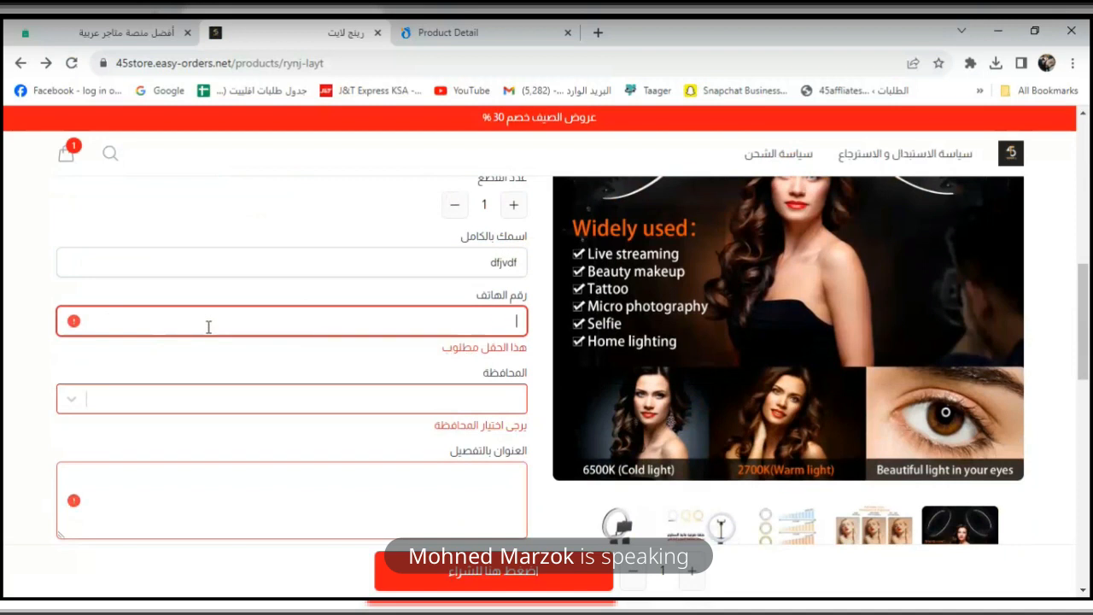
pyautogui.doubleClick(339, 261)
pyautogui.press('BackSpace')
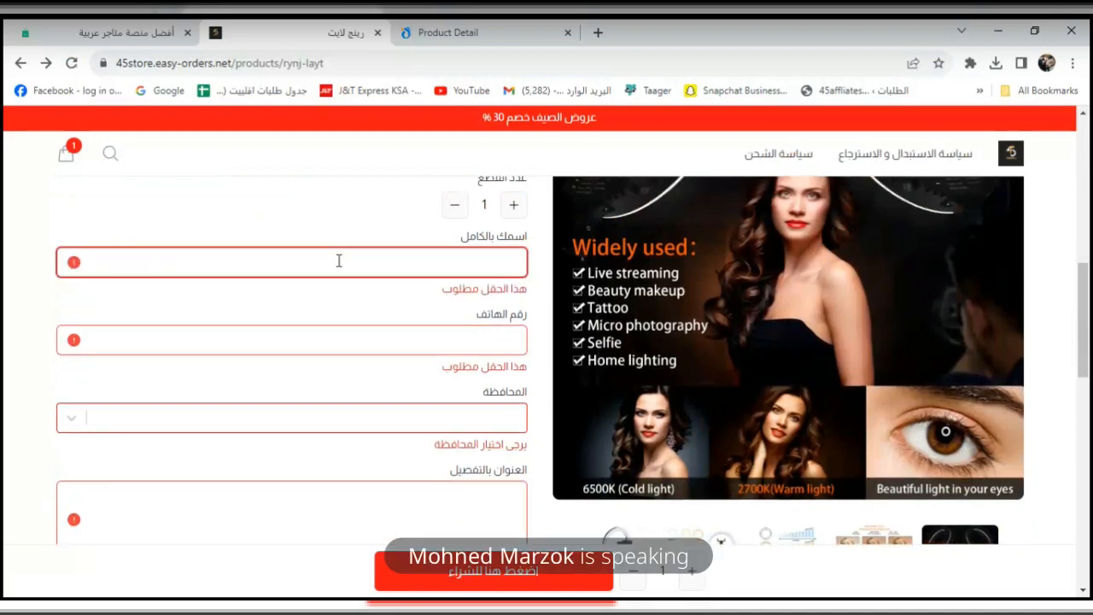
pyautogui.click(128, 32)
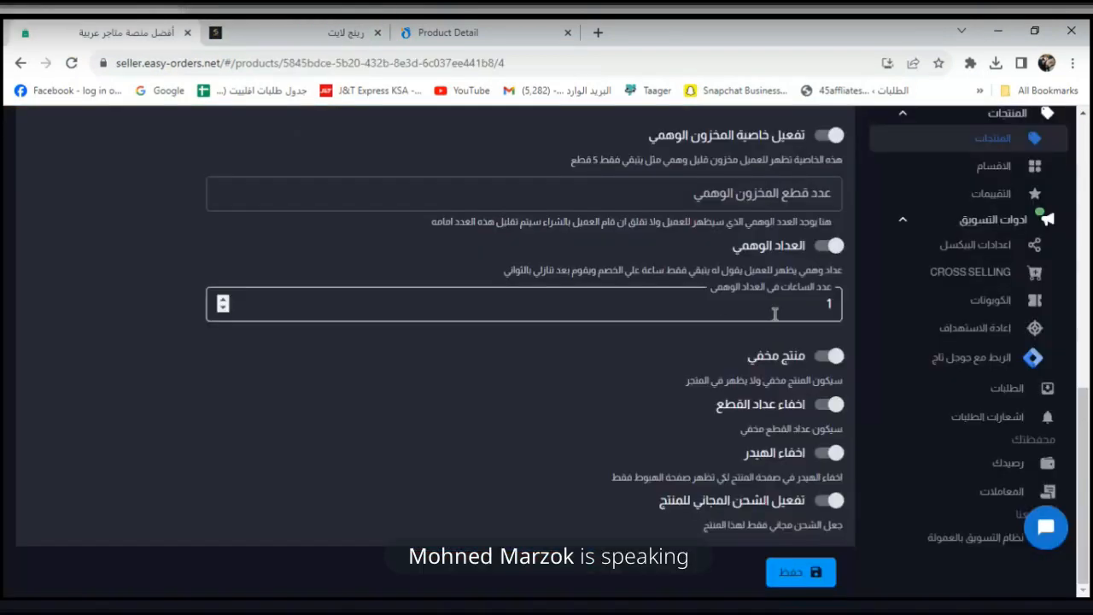
# Enable تفعيل المراجعات and the عرض عداد زوار وهمي fake visitor counter (20–70 viewers).
pyautogui.moveTo(1082, 444); pyautogui.dragTo(1088, 292)
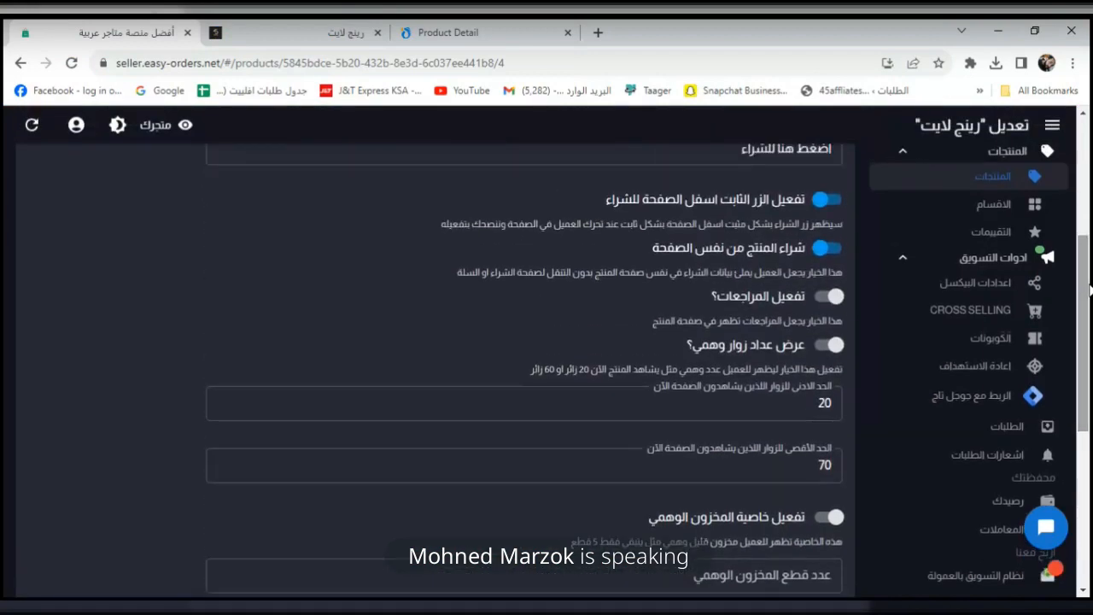
pyautogui.click(829, 297)
pyautogui.click(832, 347)
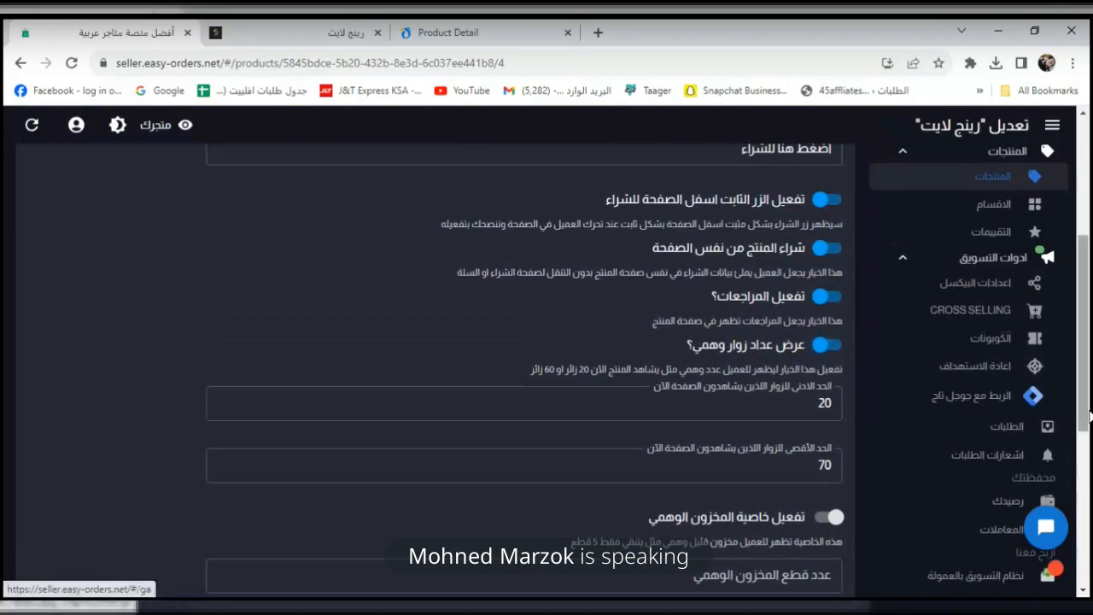
pyautogui.scroll(-3, 1089, 505)
pyautogui.scroll(-1, 1090, 505)
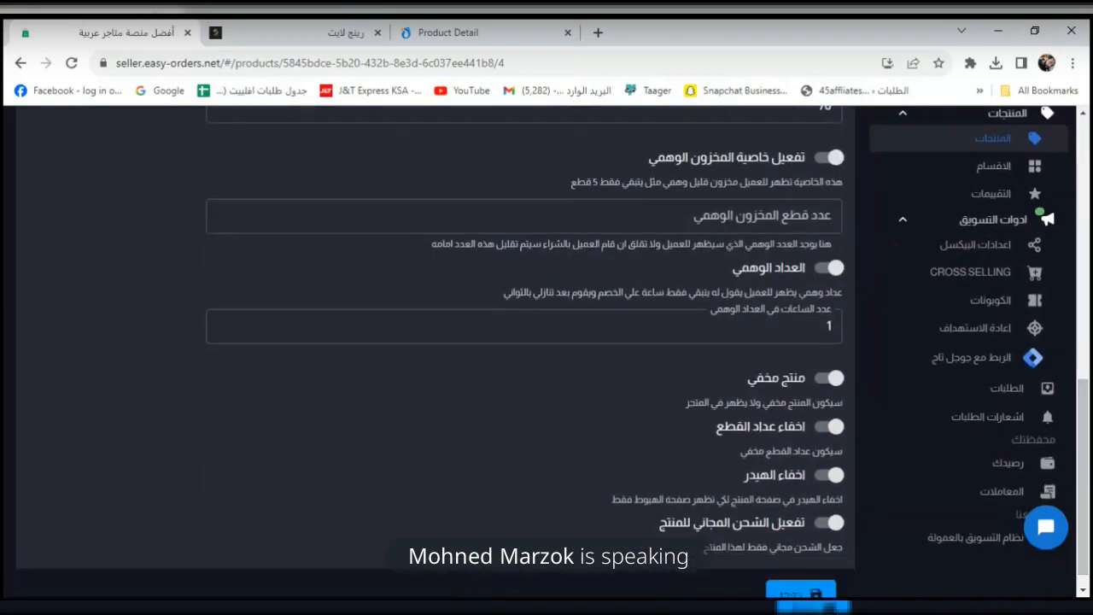
# Save, then check the live page shows 52 viewers and an empty reviews section.
pyautogui.click(276, 32)
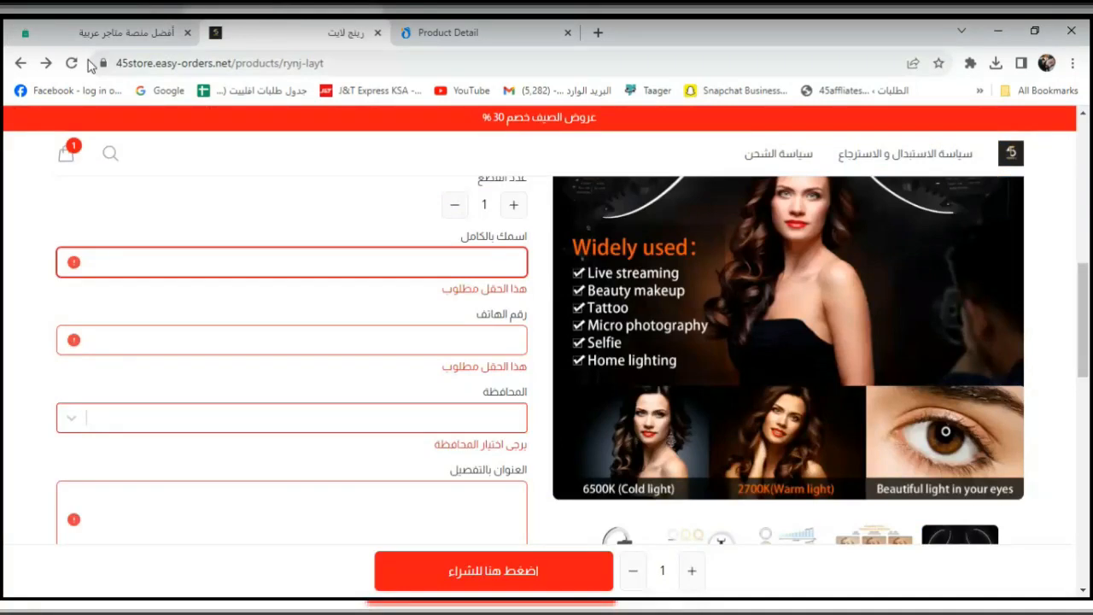
pyautogui.moveTo(1088, 271); pyautogui.dragTo(1090, 113)
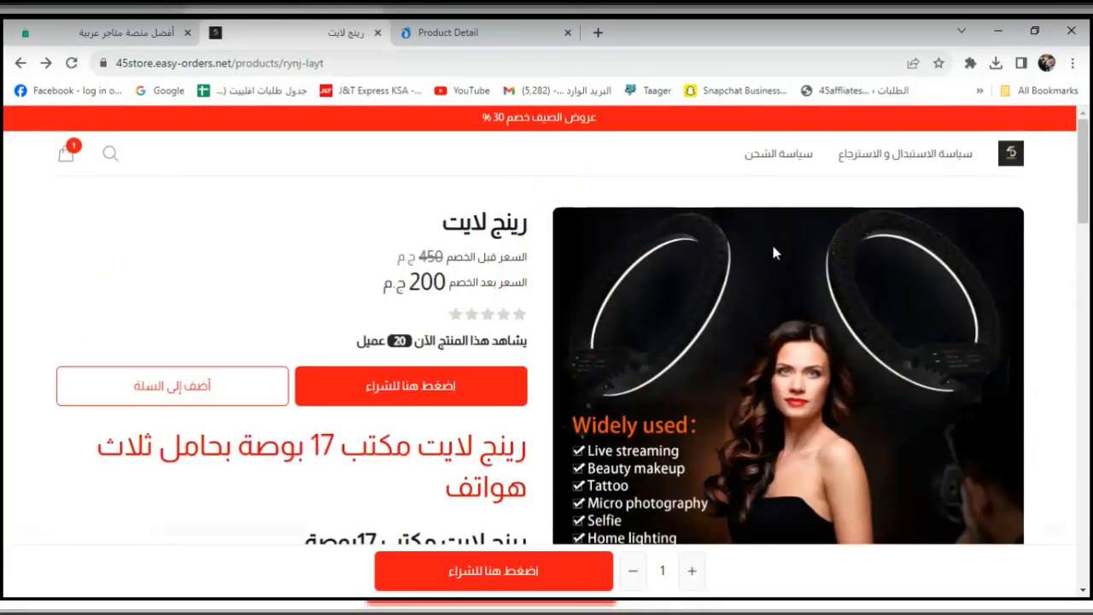
pyautogui.moveTo(529, 342); pyautogui.dragTo(382, 342)
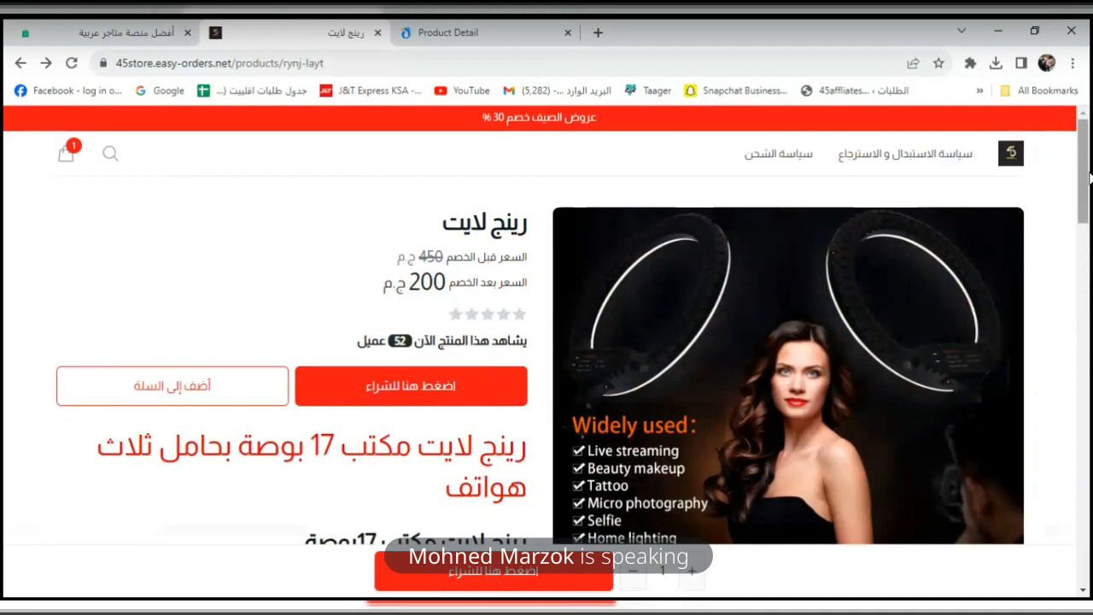
pyautogui.moveTo(1088, 177); pyautogui.dragTo(1088, 409)
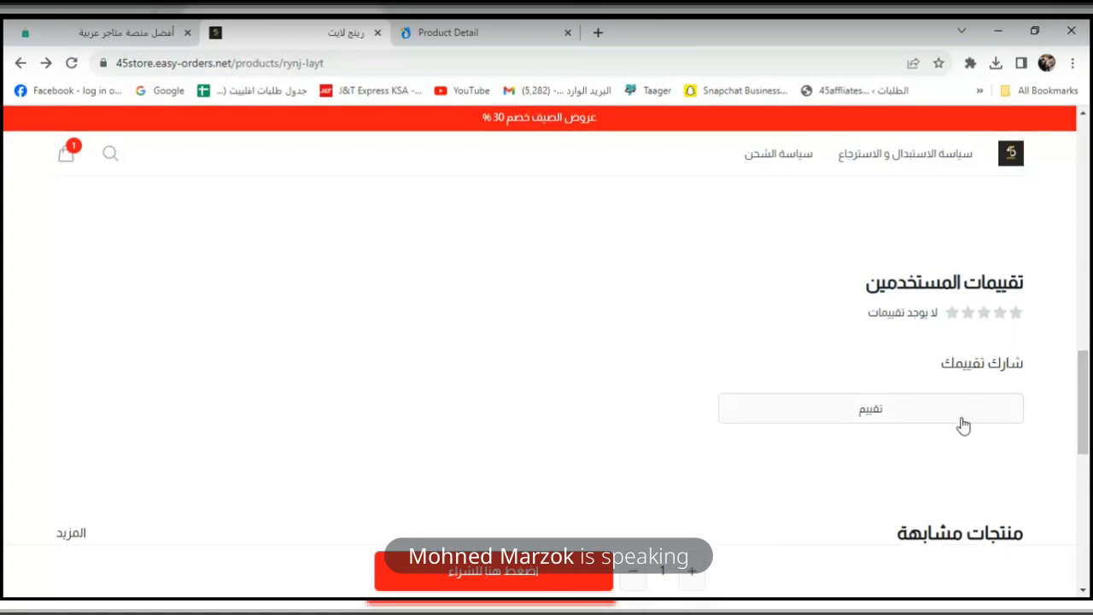
pyautogui.click(137, 34)
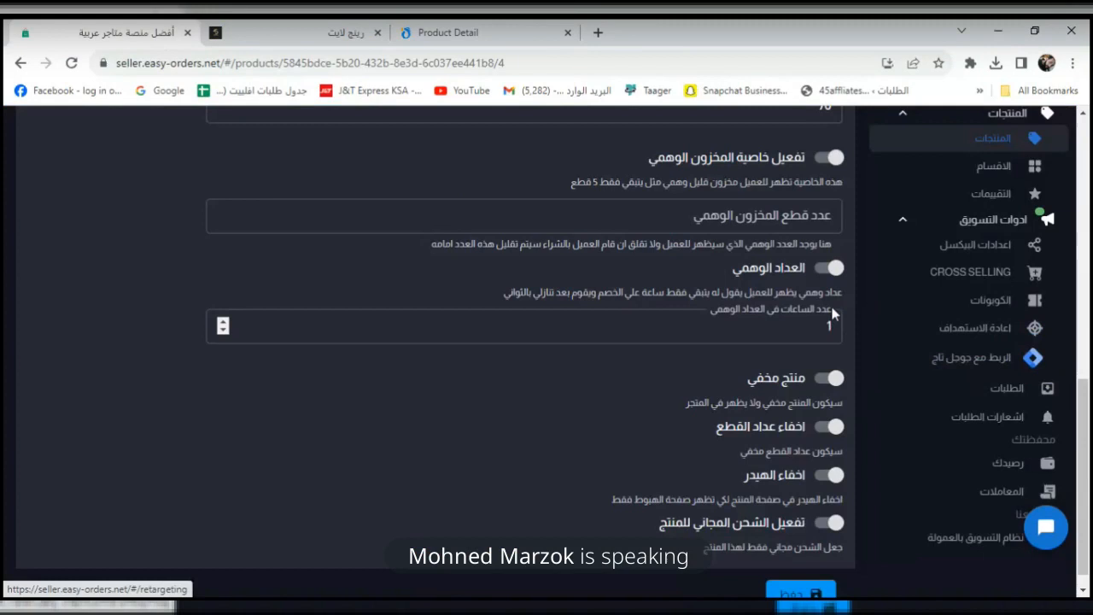
# Enable the fake discount countdown, save, and view it on the reloaded product page.
pyautogui.click(833, 270)
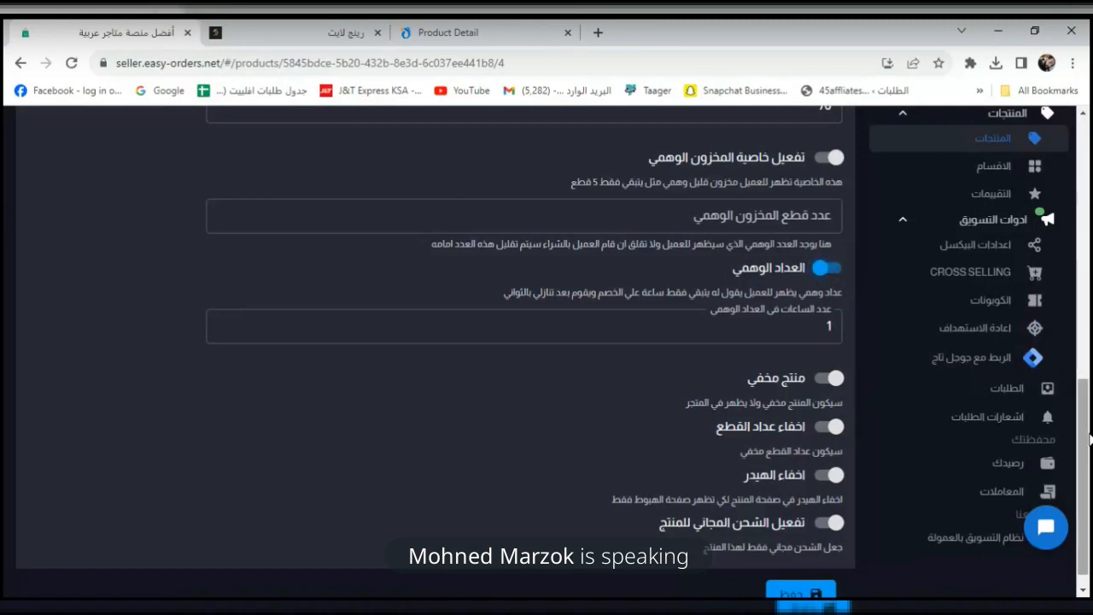
pyautogui.scroll(-1, 823, 444)
pyautogui.click(813, 573)
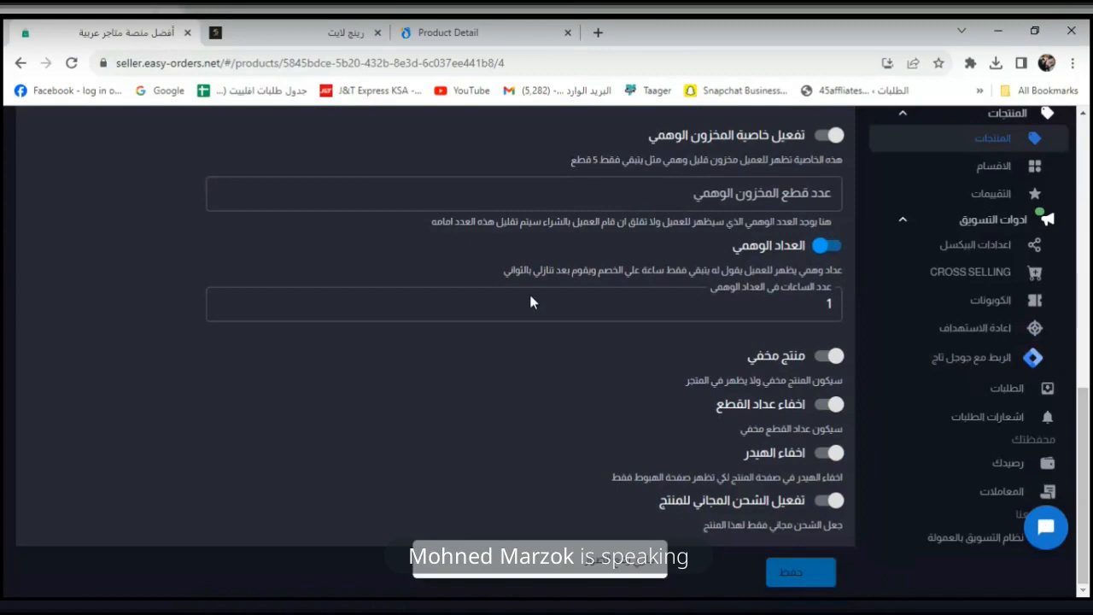
pyautogui.click(340, 36)
pyautogui.click(81, 65)
pyautogui.moveTo(1090, 380); pyautogui.dragTo(1088, 122)
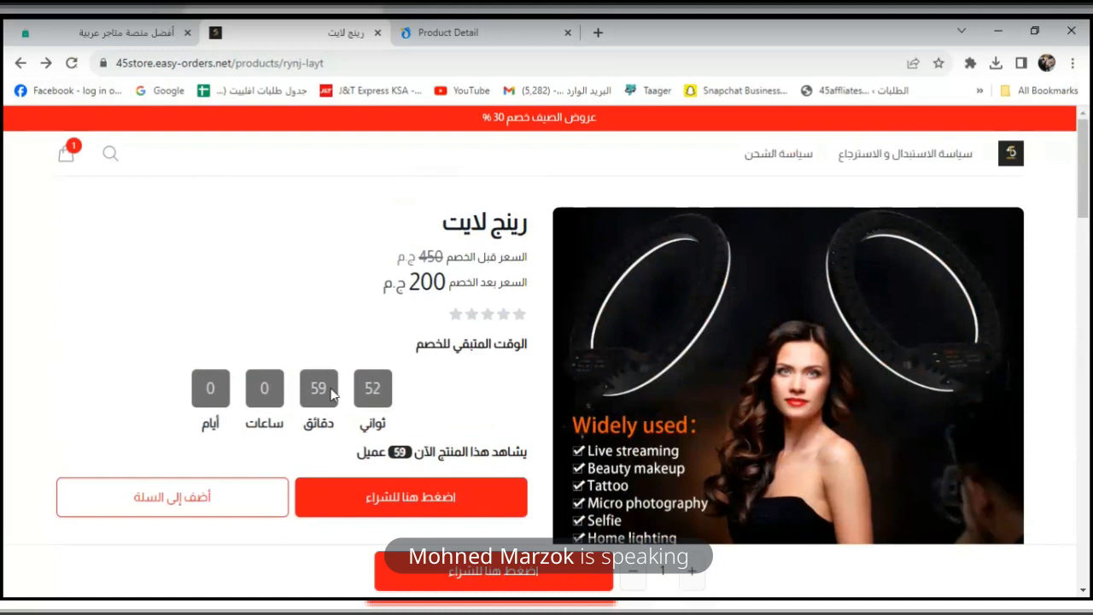
pyautogui.moveTo(466, 359); pyautogui.dragTo(368, 356)
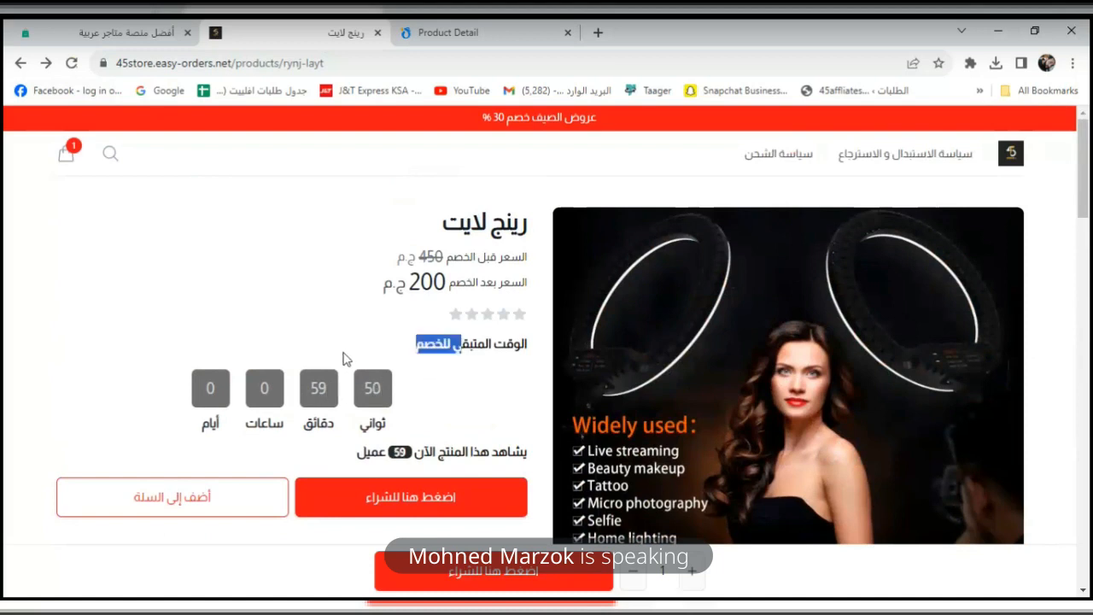
pyautogui.click(336, 358)
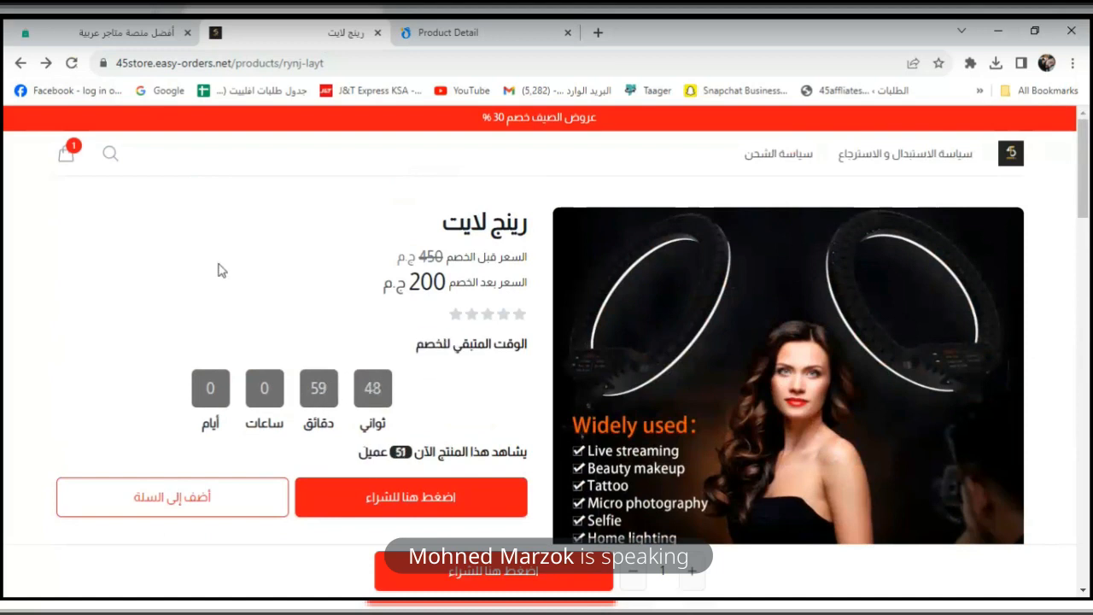
# Set the countdown to 14 hours, save, and reload the live page to verify.
pyautogui.click(126, 33)
pyautogui.click(808, 309)
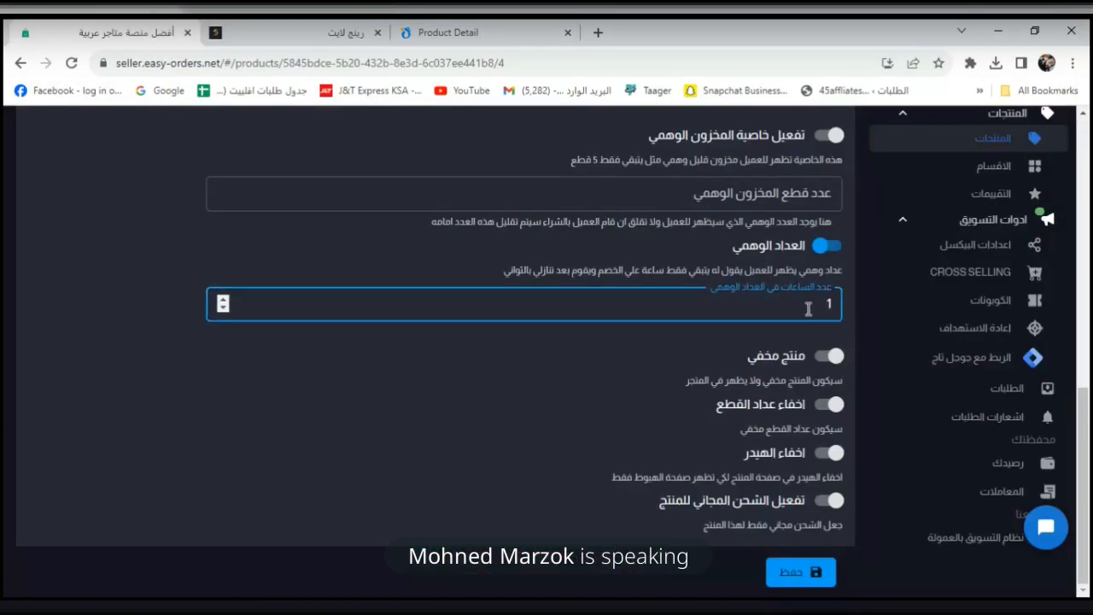
pyautogui.write('4')
pyautogui.click(798, 573)
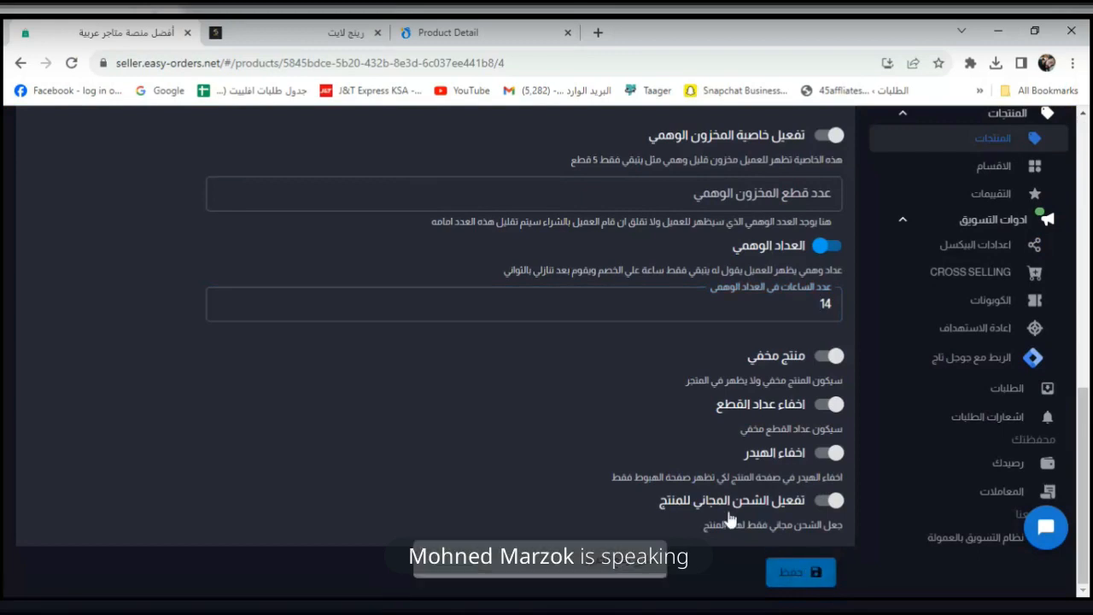
pyautogui.click(350, 33)
pyautogui.click(74, 65)
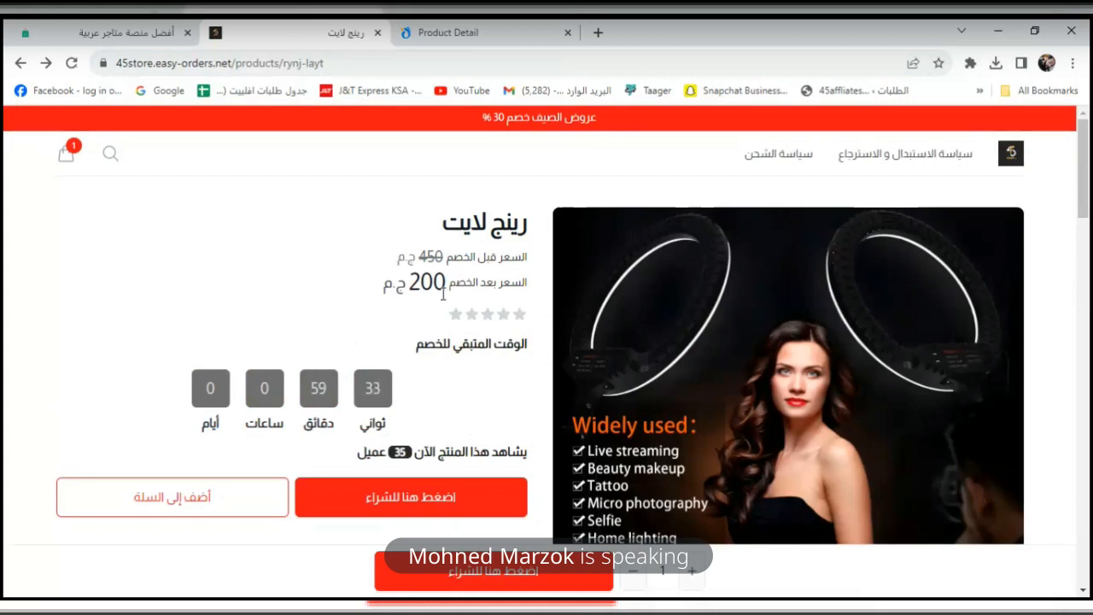
pyautogui.doubleClick(443, 294)
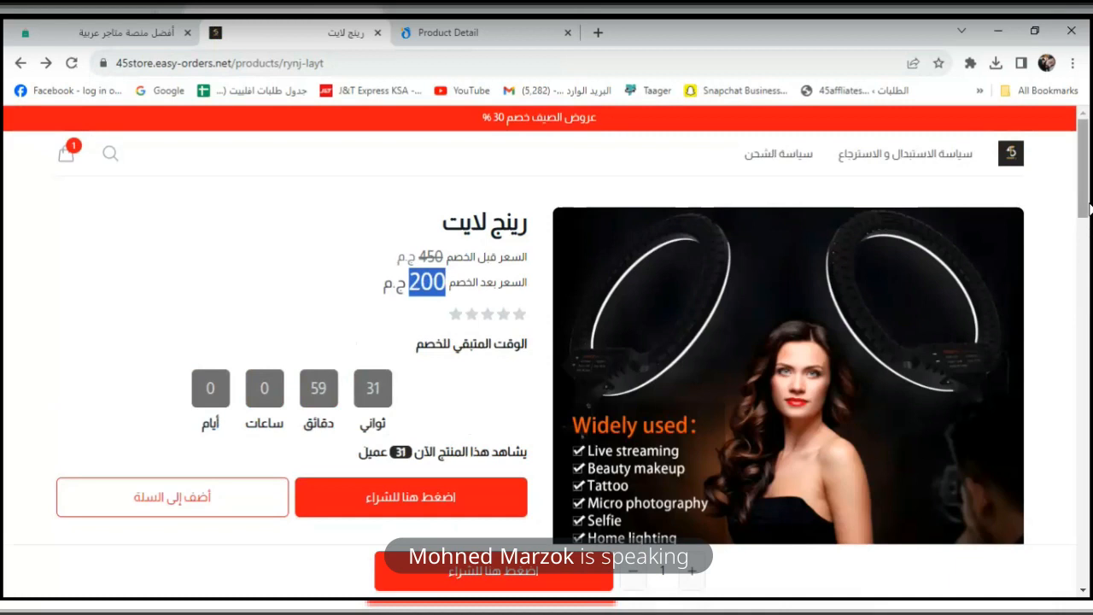
pyautogui.click(72, 64)
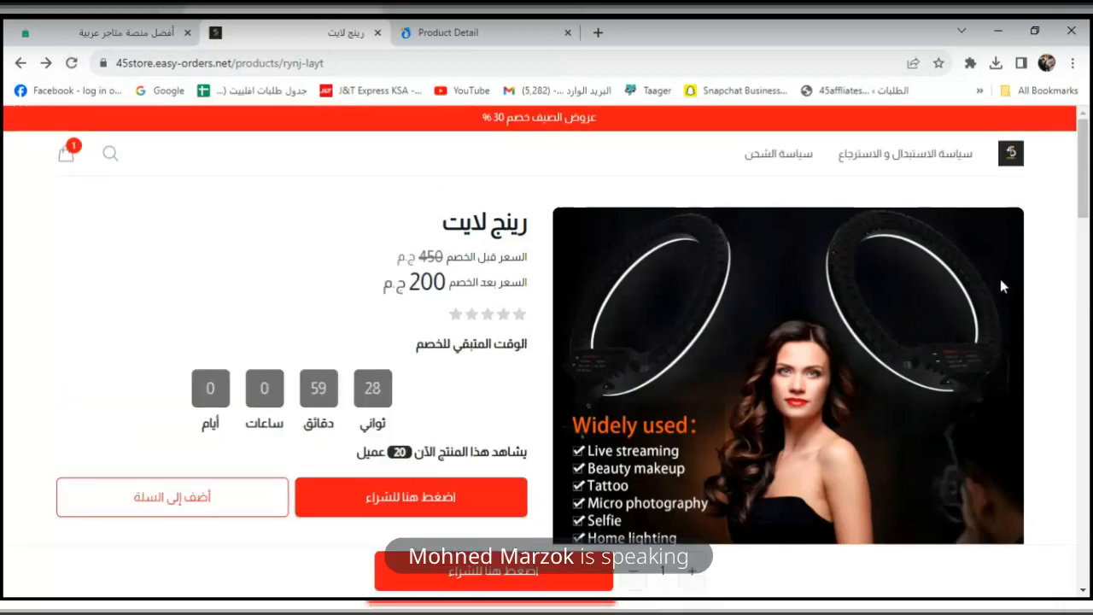
pyautogui.scroll(-3, 1089, 229)
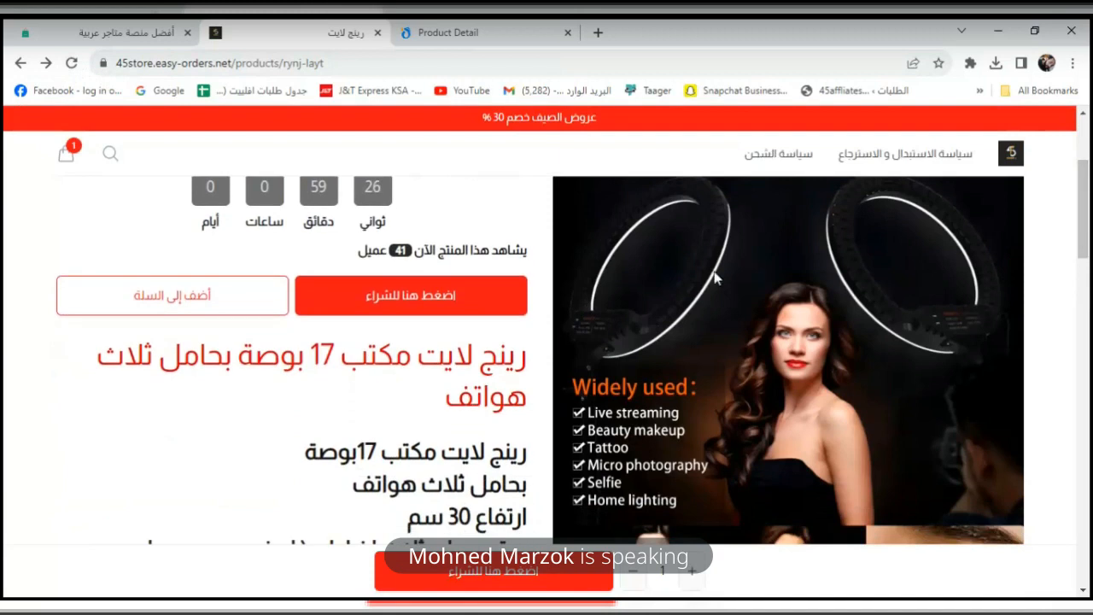
pyautogui.moveTo(1089, 222); pyautogui.dragTo(1090, 410)
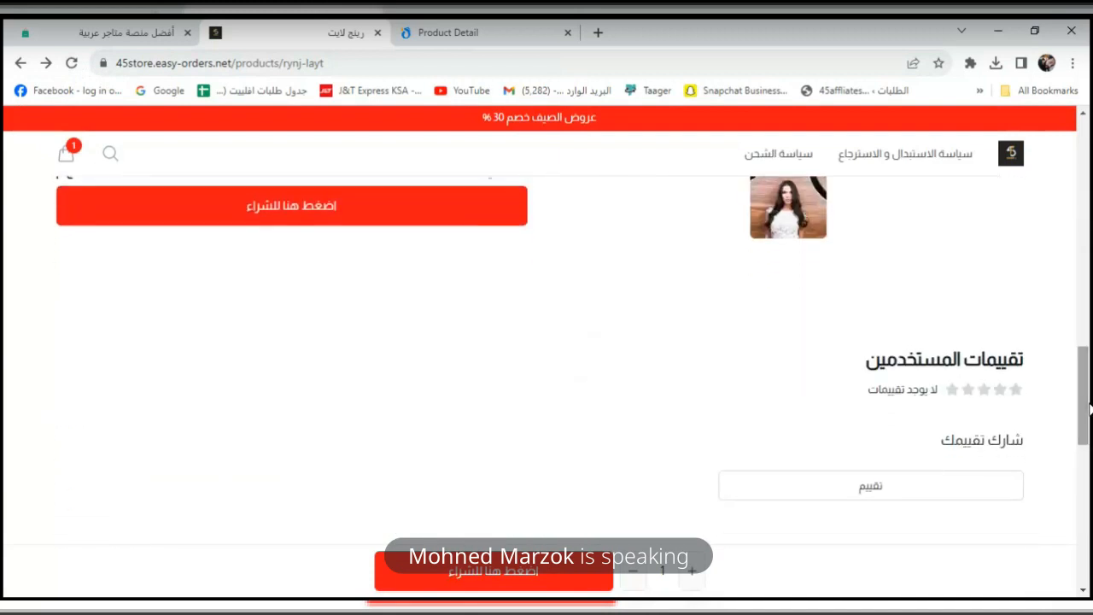
# Turn on free shipping (تفعيل الشحن المجاني للمنتج) for the ring light and save.
pyautogui.click(111, 31)
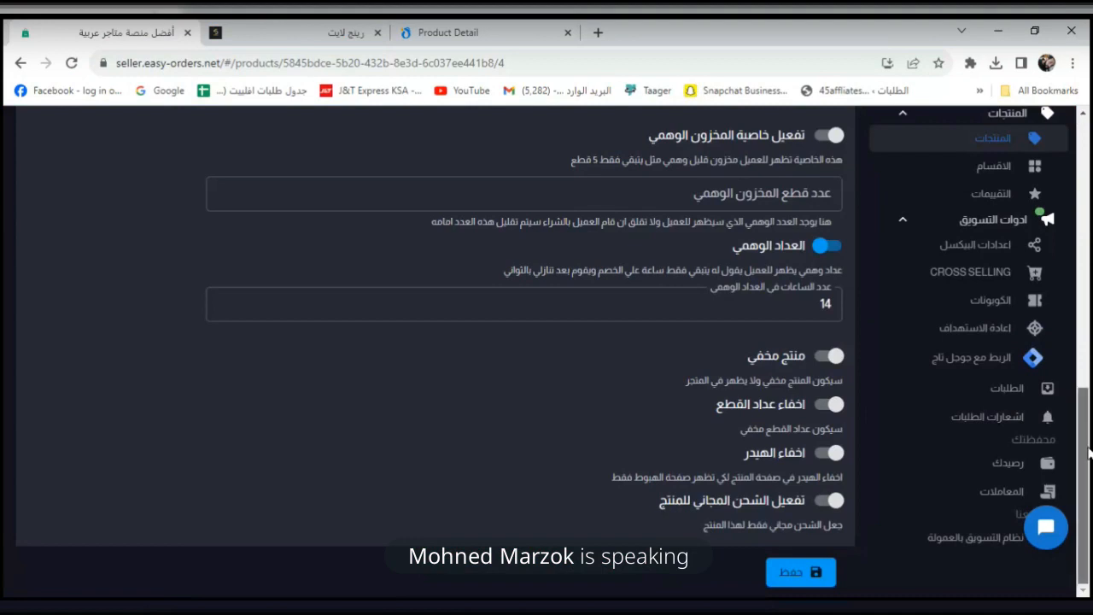
pyautogui.click(828, 502)
pyautogui.click(803, 572)
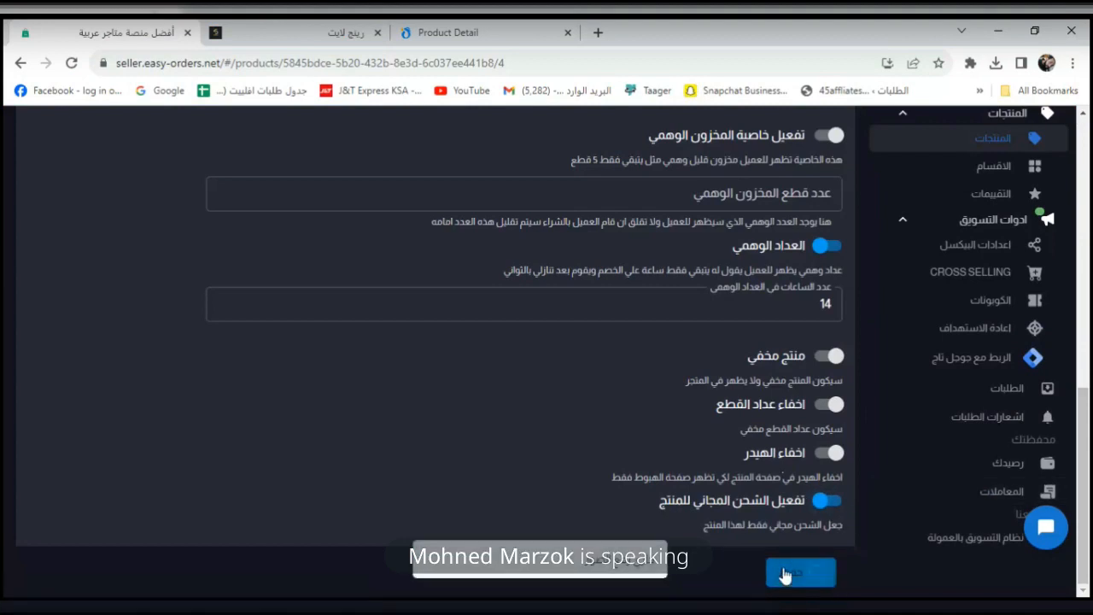
# Reload the live page and confirm the order form lists شحن مجاني as shipping cost.
pyautogui.click(306, 32)
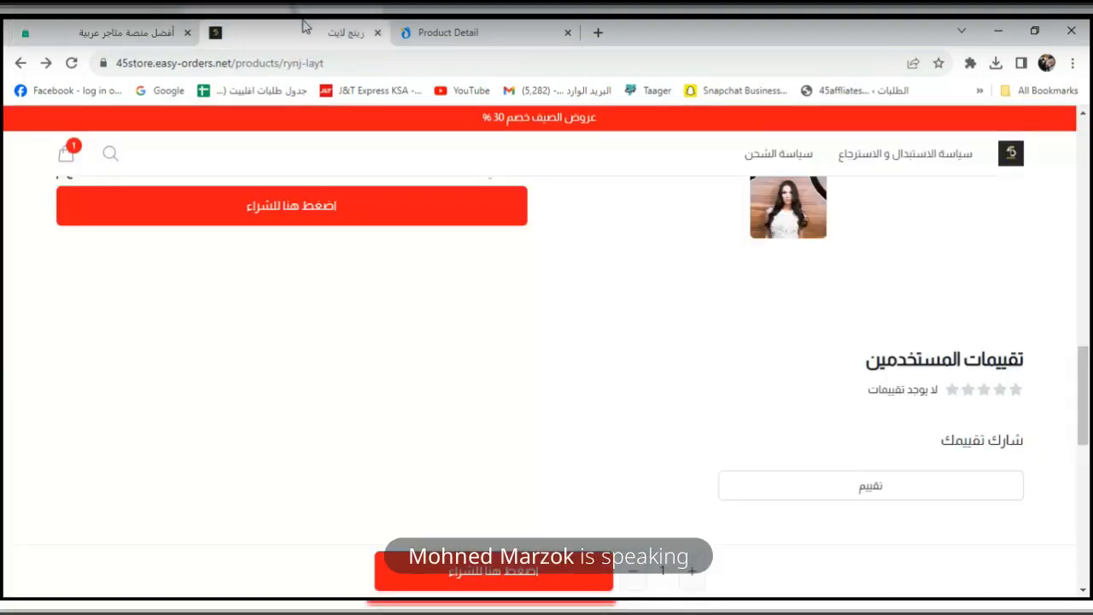
pyautogui.click(72, 64)
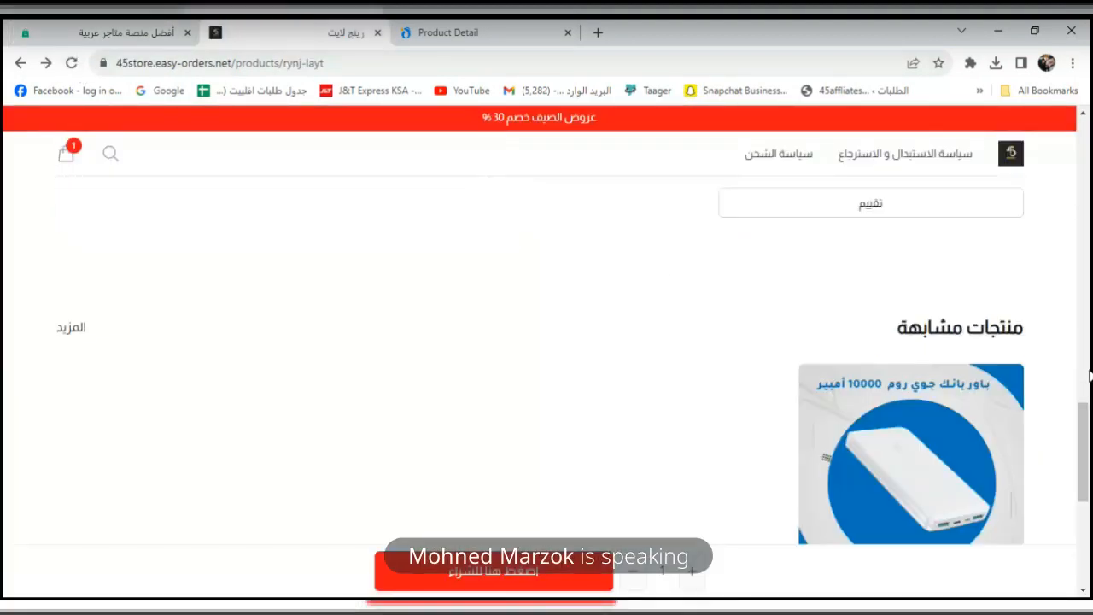
pyautogui.moveTo(1082, 431); pyautogui.dragTo(1088, 269)
pyautogui.scroll(-3, 551, 368)
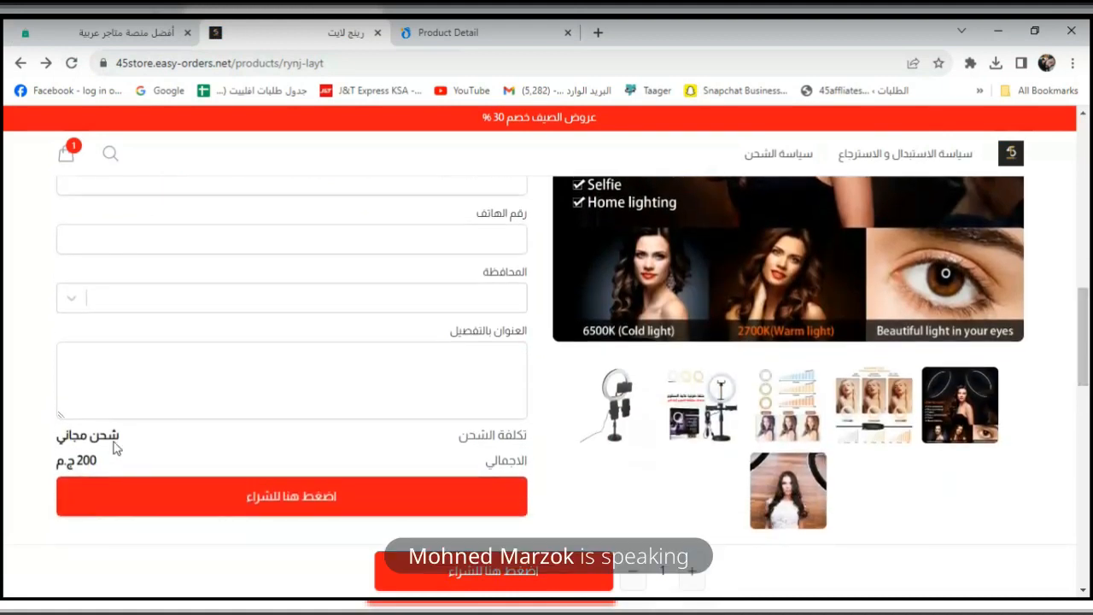
pyautogui.tripleClick(115, 441)
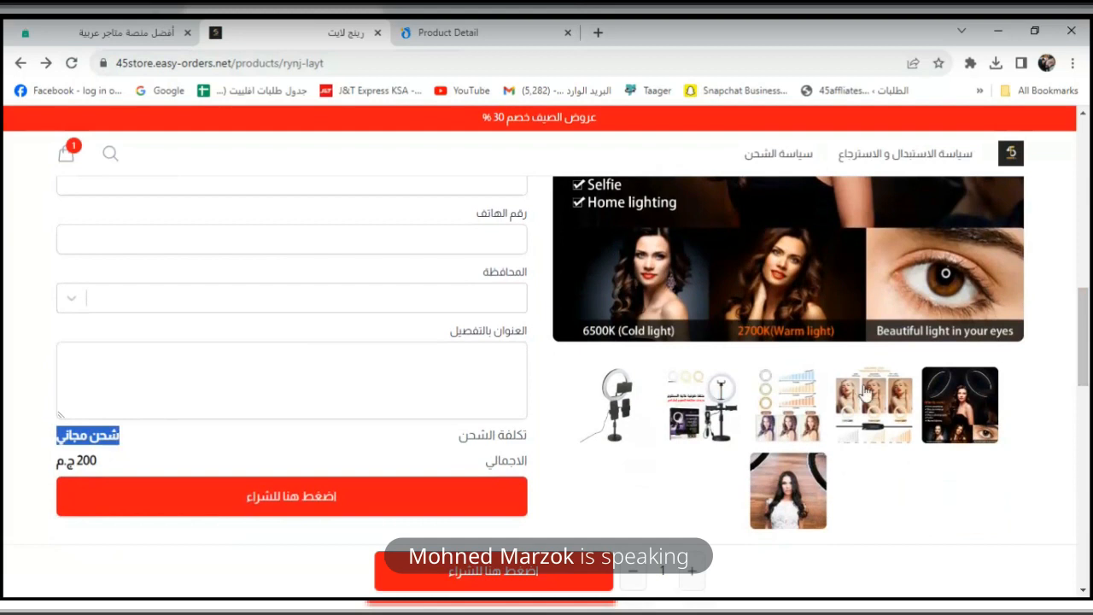
pyautogui.moveTo(1083, 373); pyautogui.dragTo(1088, 296)
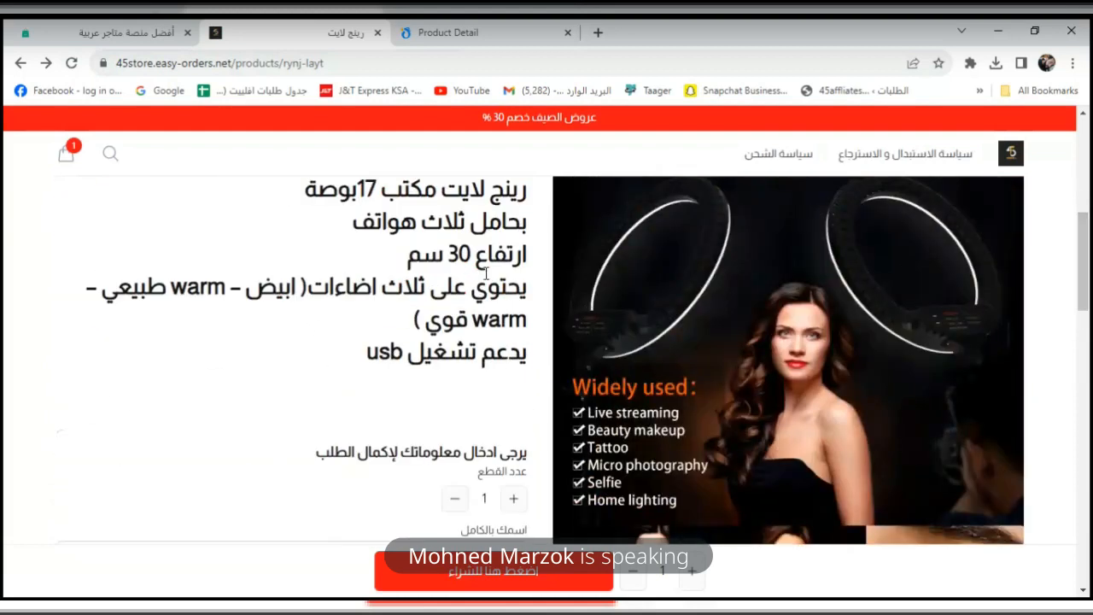
pyautogui.moveTo(1082, 230); pyautogui.dragTo(1089, 169)
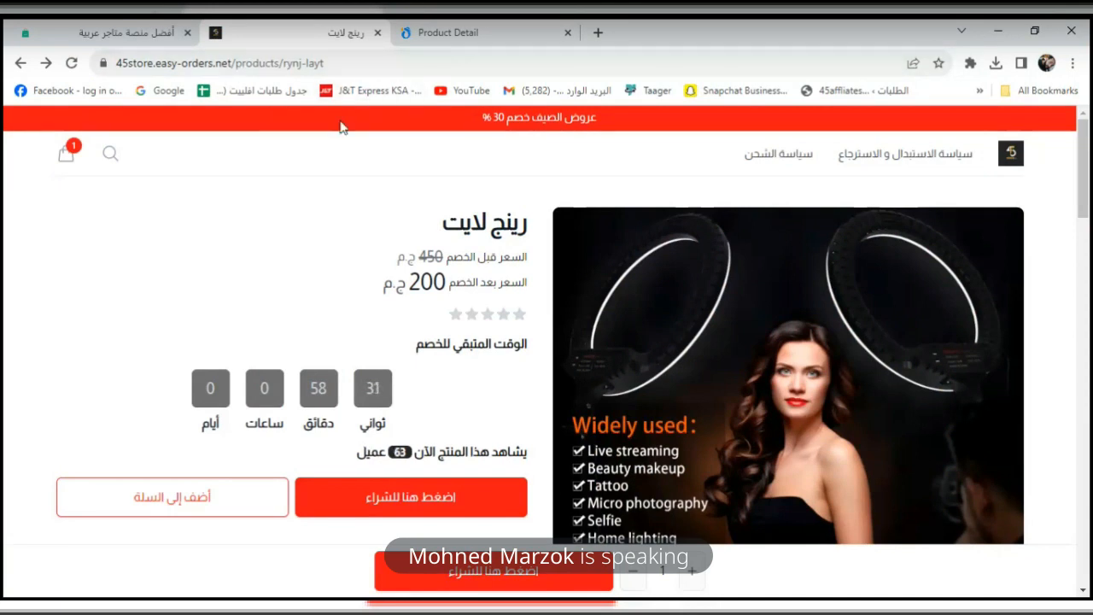
# Open the first product review and replace its author with a new reviewer name.
pyautogui.click(103, 34)
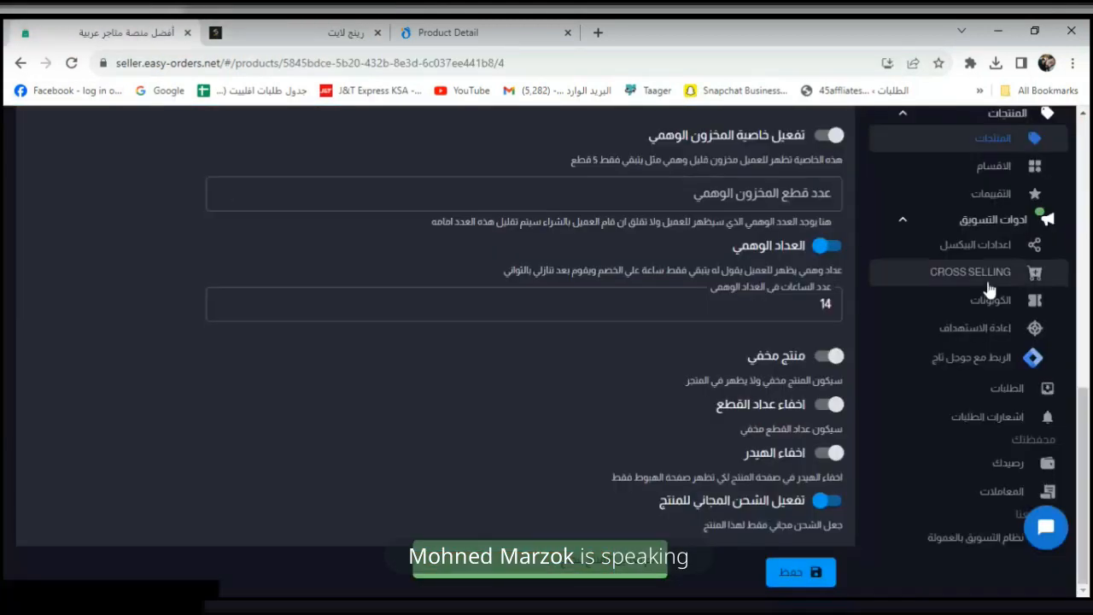
pyautogui.moveTo(1085, 435); pyautogui.dragTo(1088, 217)
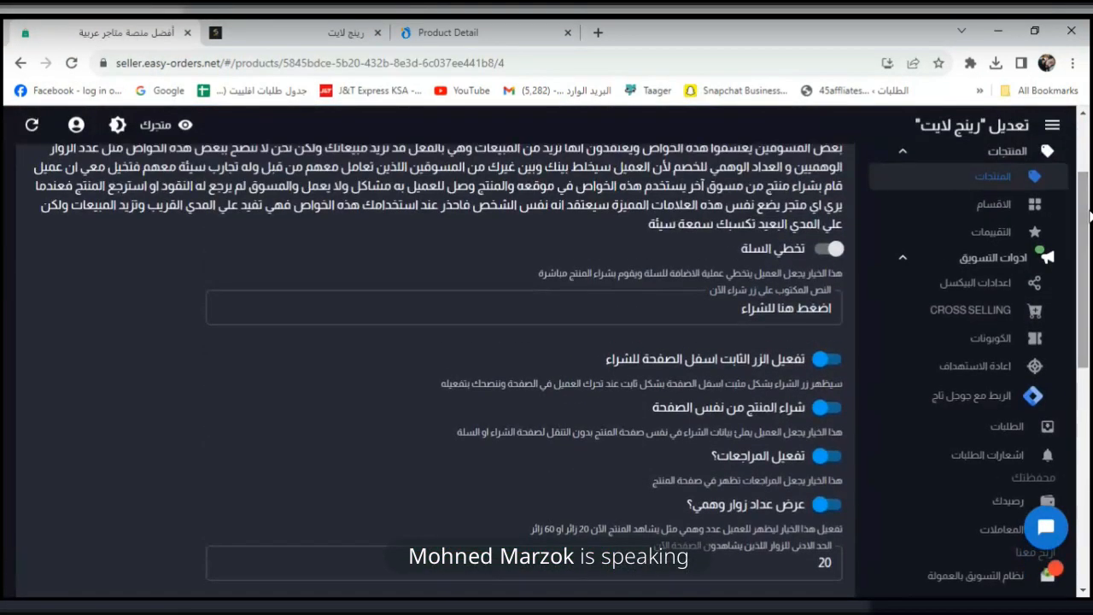
pyautogui.click(995, 232)
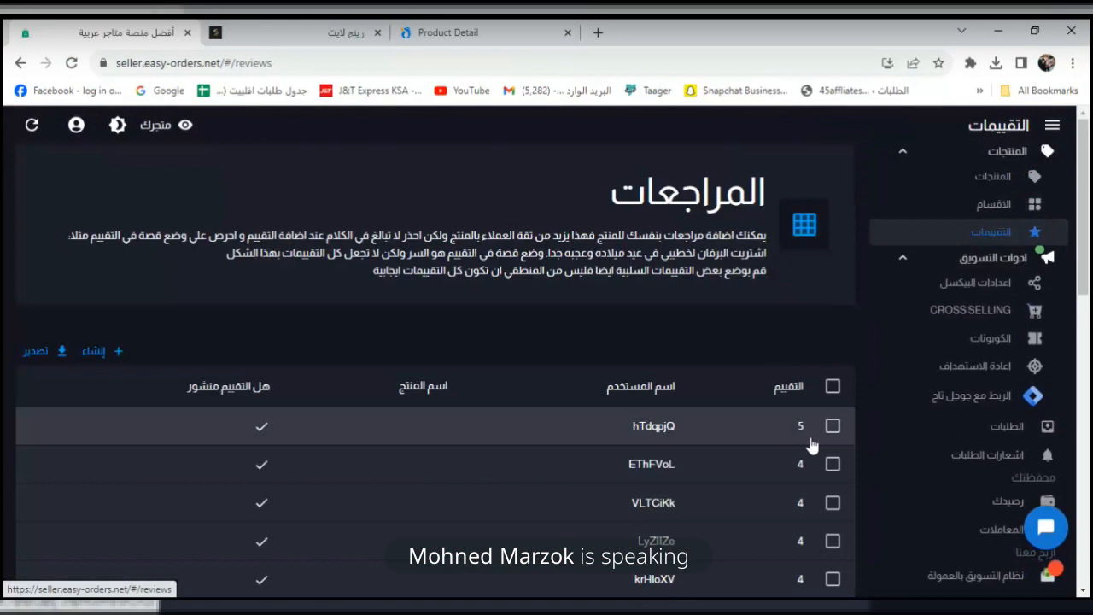
pyautogui.click(613, 423)
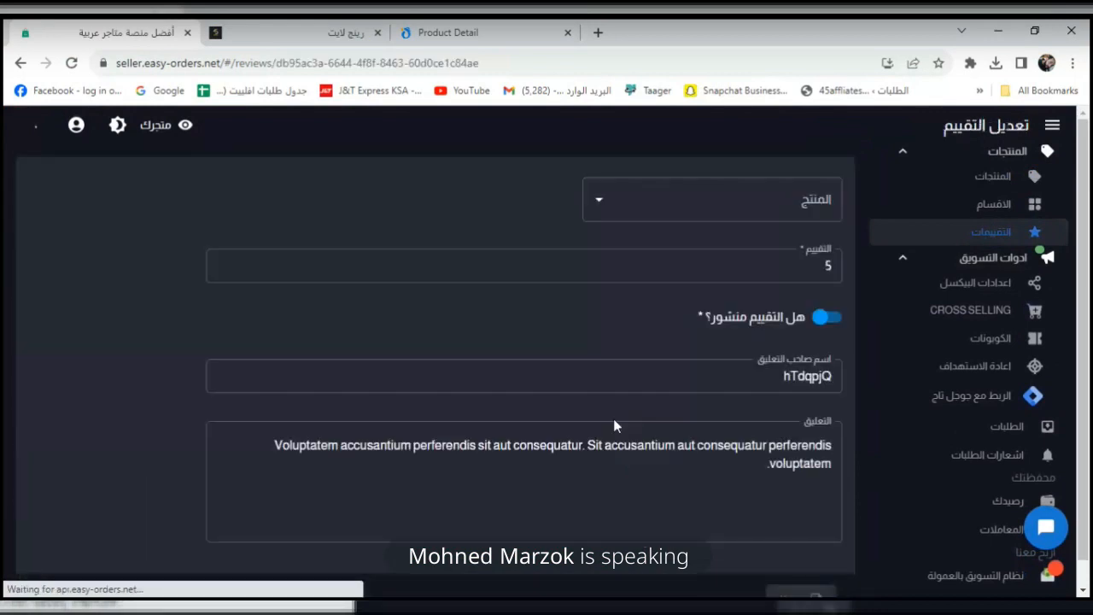
pyautogui.click(734, 380)
pyautogui.hotkey('ctrl', 'a')
pyautogui.press('BackSpace')
pyautogui.click(803, 263)
# Change the review comment to 'شكرا جدا المنتج زي المعروض بالظبط' and save.
pyautogui.click(724, 496)
pyautogui.hotkey('ctrl', 'a')
pyautogui.write('a')
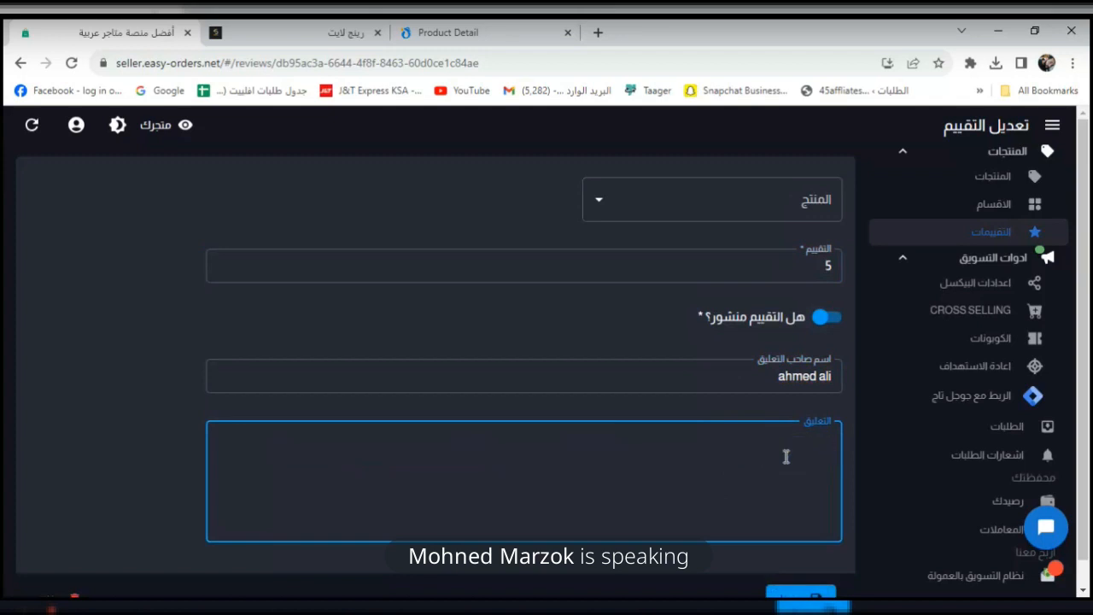
pyautogui.write('كرا ج')
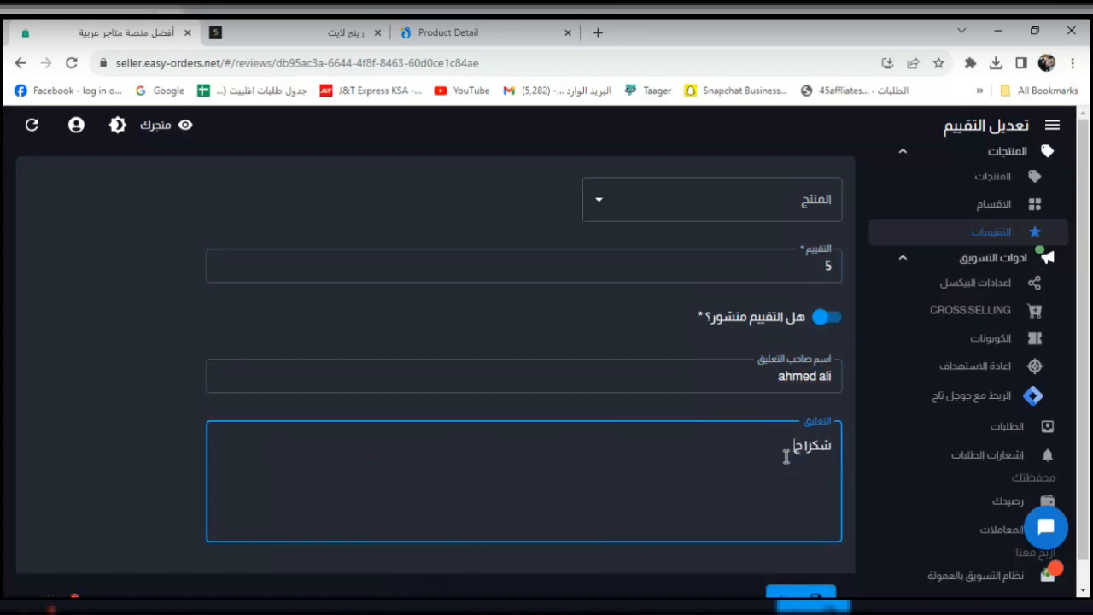
pyautogui.write('دا المنتج زي المعروض')
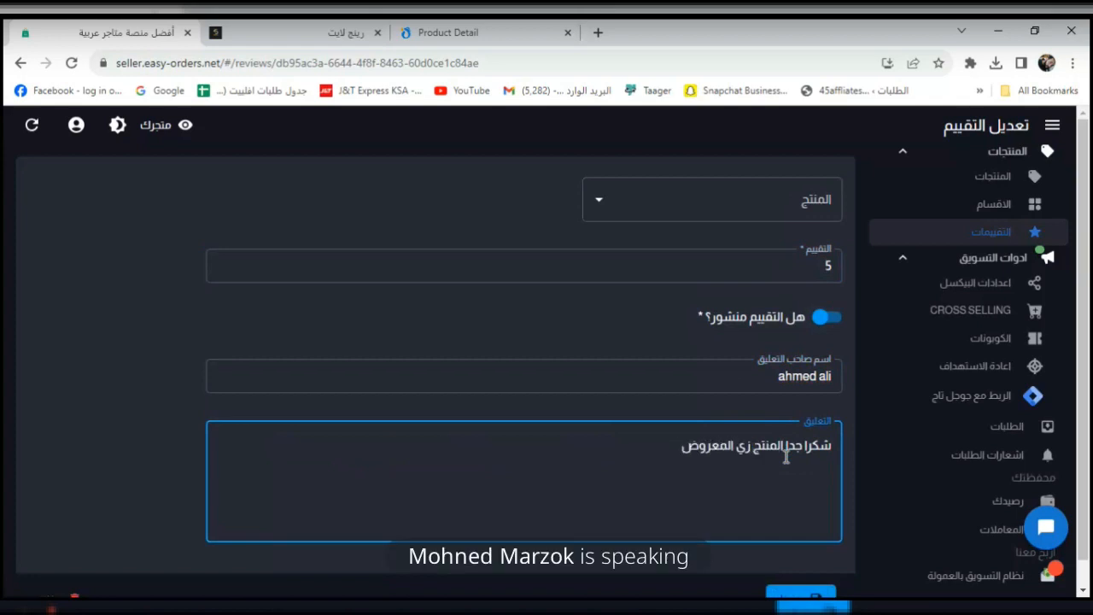
pyautogui.write('ب')
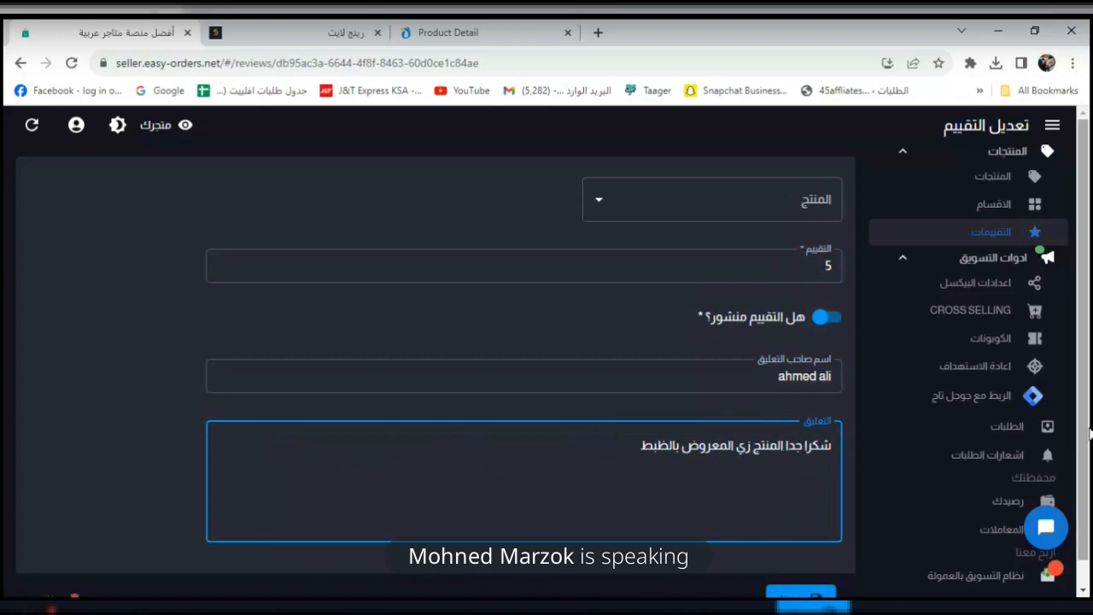
pyautogui.write('ط')
pyautogui.scroll(-1, 1044, 244)
pyautogui.click(794, 573)
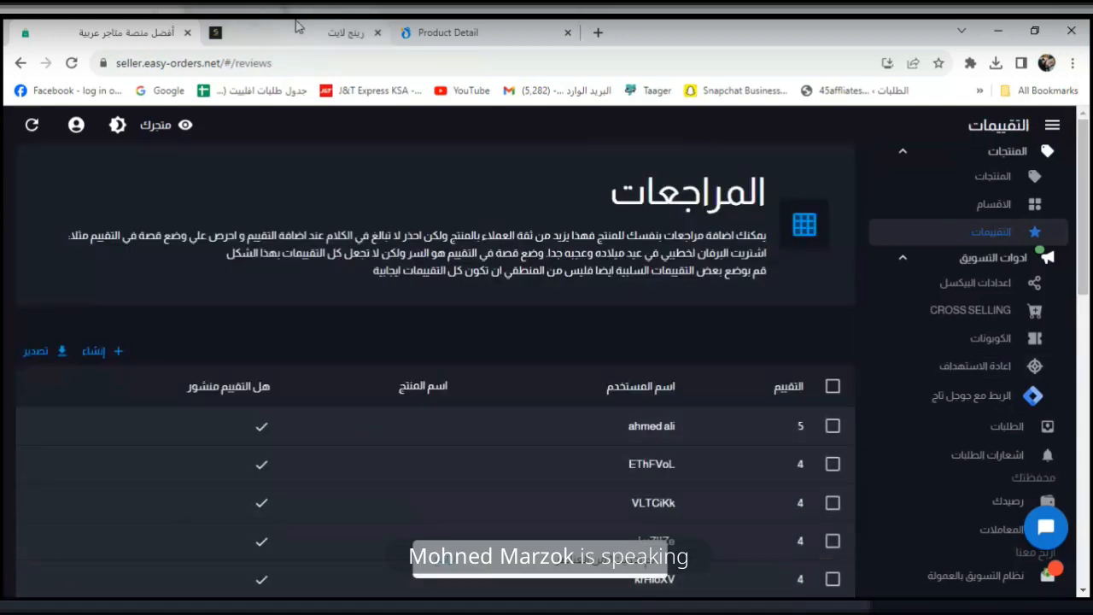
pyautogui.click(310, 27)
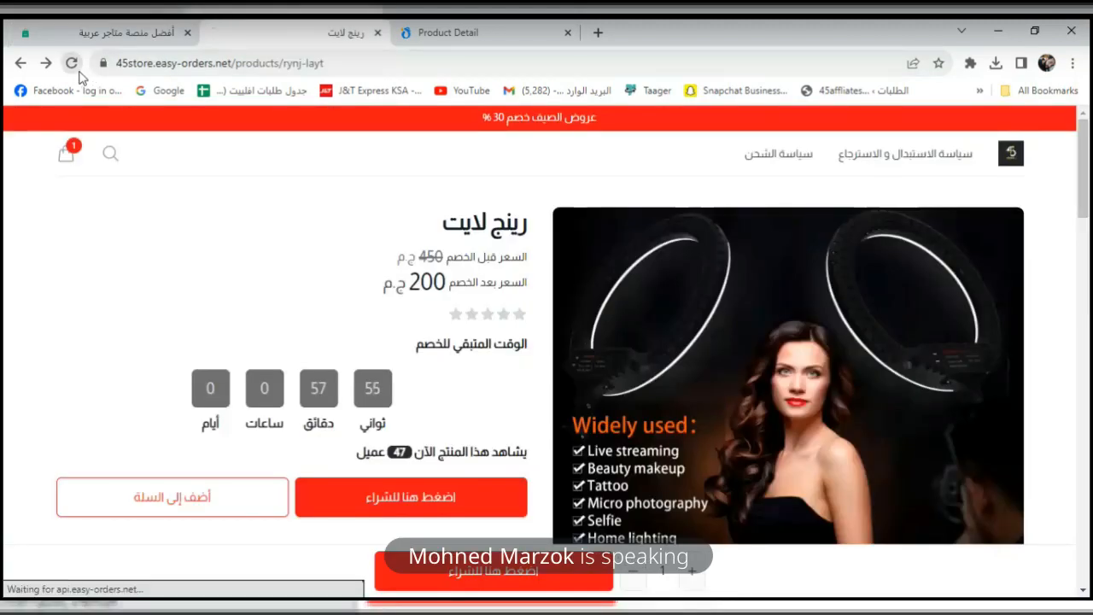
pyautogui.moveTo(1083, 203); pyautogui.dragTo(1088, 422)
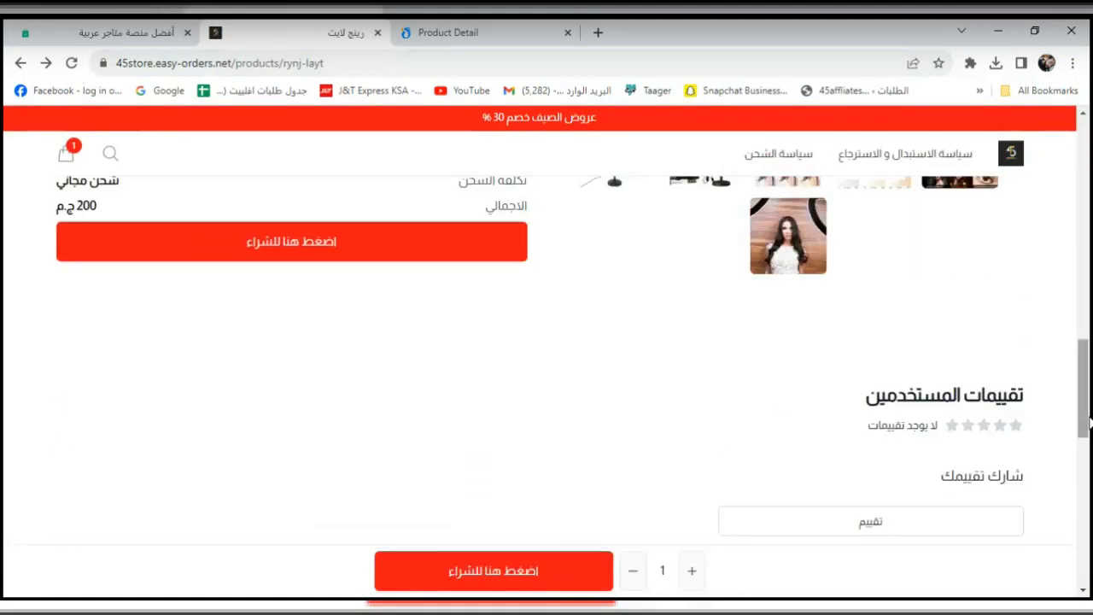
pyautogui.click(132, 27)
pyautogui.moveTo(1090, 279); pyautogui.dragTo(1050, 244)
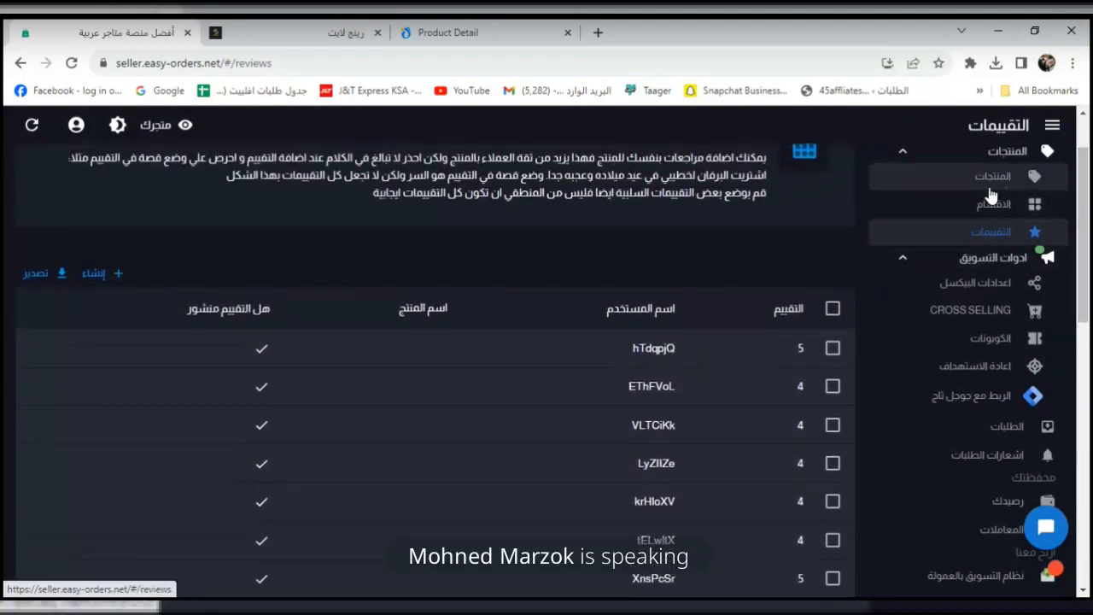
# Open the first review and link it to the رينج لايت product.
pyautogui.click(653, 348)
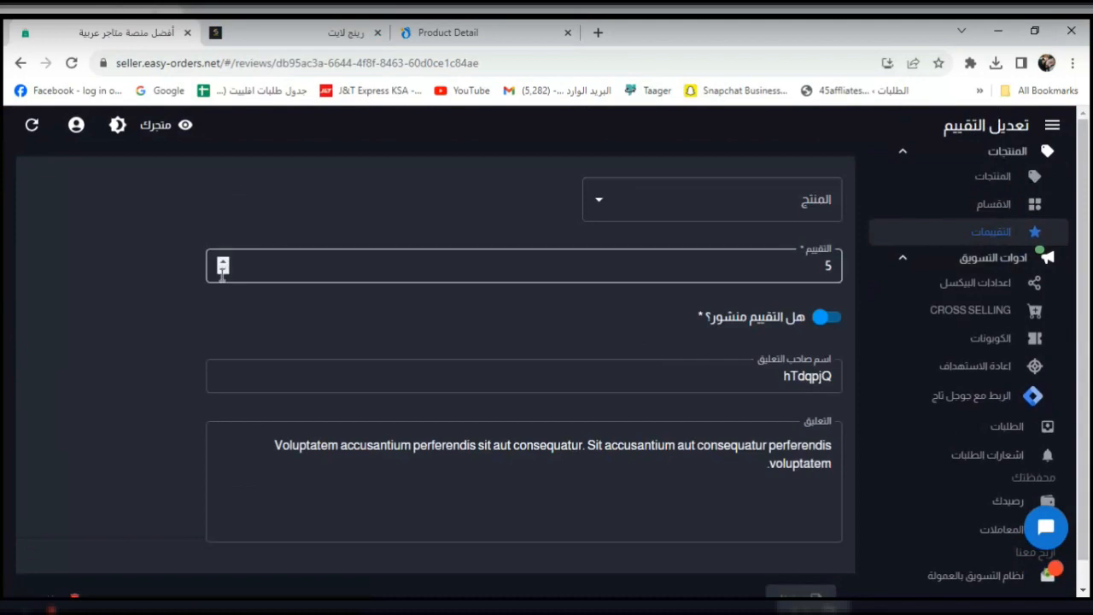
pyautogui.moveTo(1089, 320); pyautogui.dragTo(1085, 266)
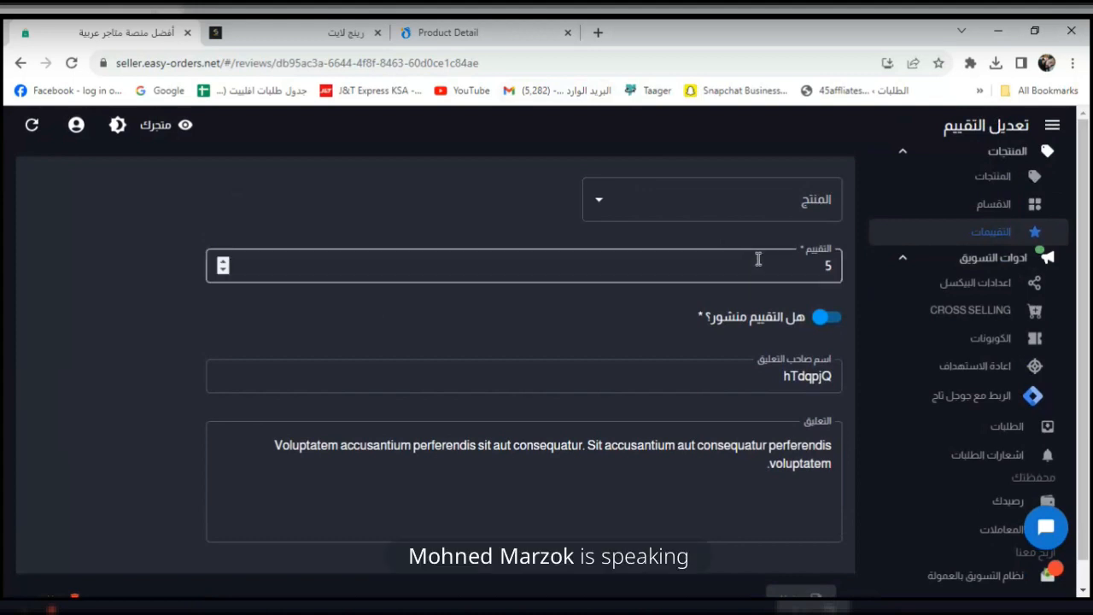
pyautogui.click(753, 207)
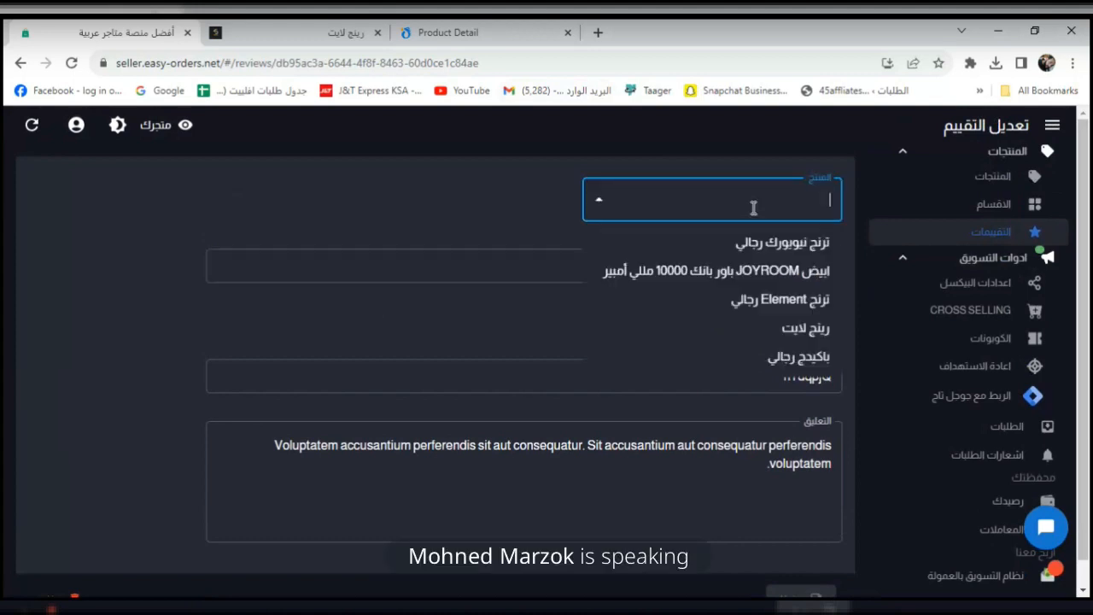
pyautogui.click(807, 331)
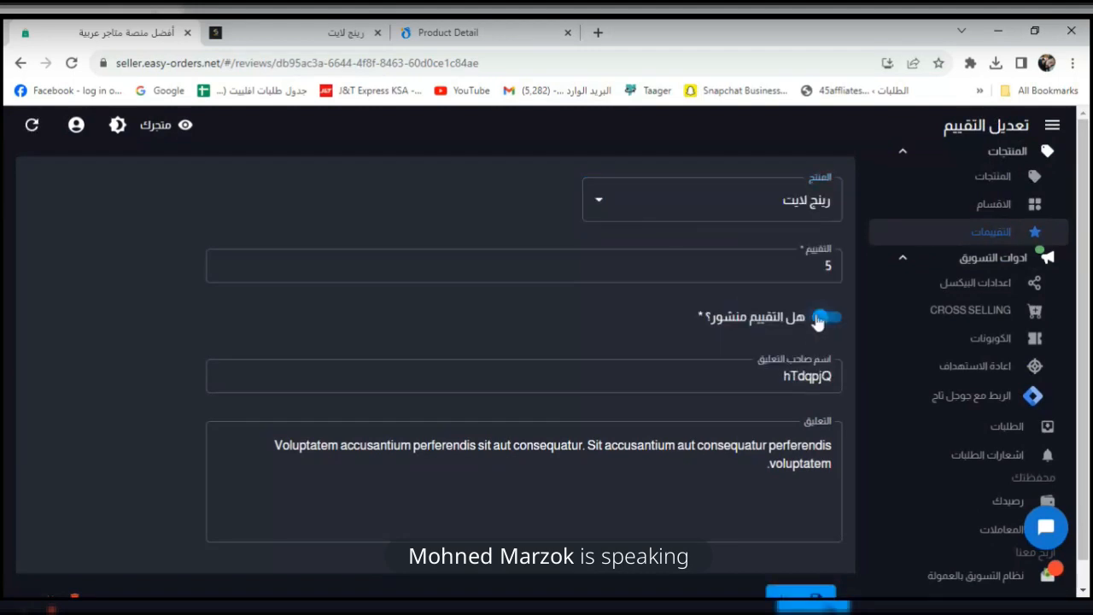
# Give the review an Arabic reviewer name and the comment 'المنتج ممتاز وجودة عالية', then save.
pyautogui.doubleClick(817, 384)
pyautogui.write('ش')
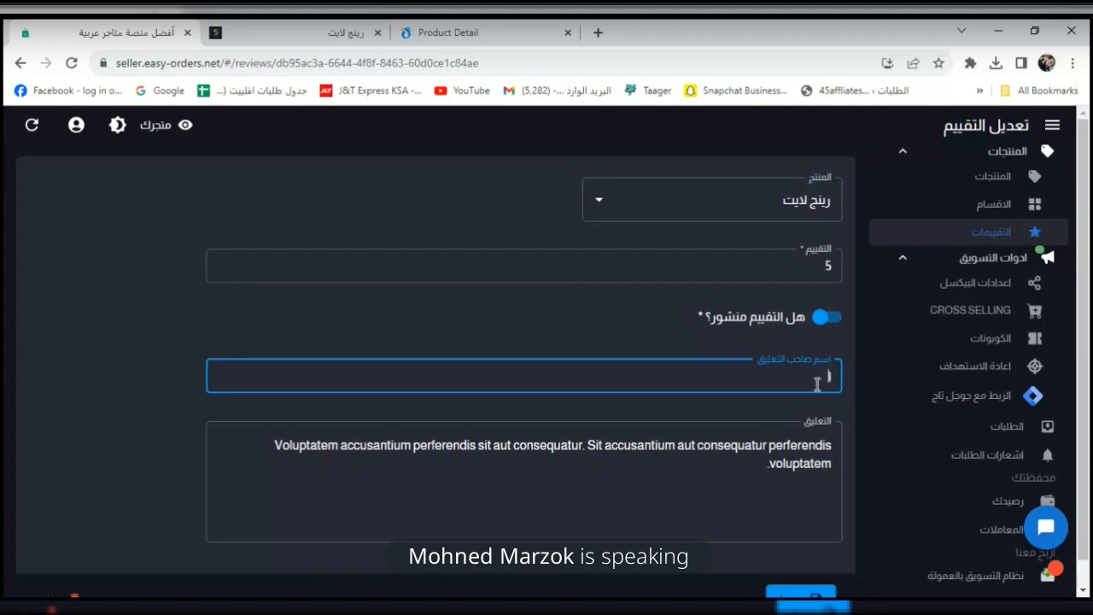
pyautogui.click(773, 479)
pyautogui.hotkey('ctrl', 'a')
pyautogui.write('ال')
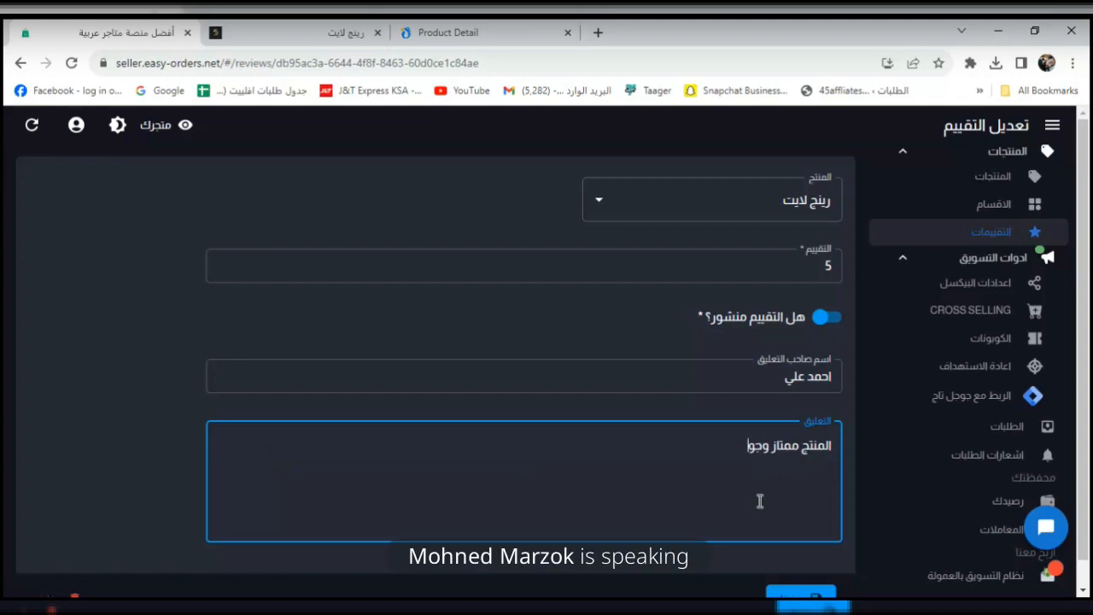
pyautogui.write('عالي')
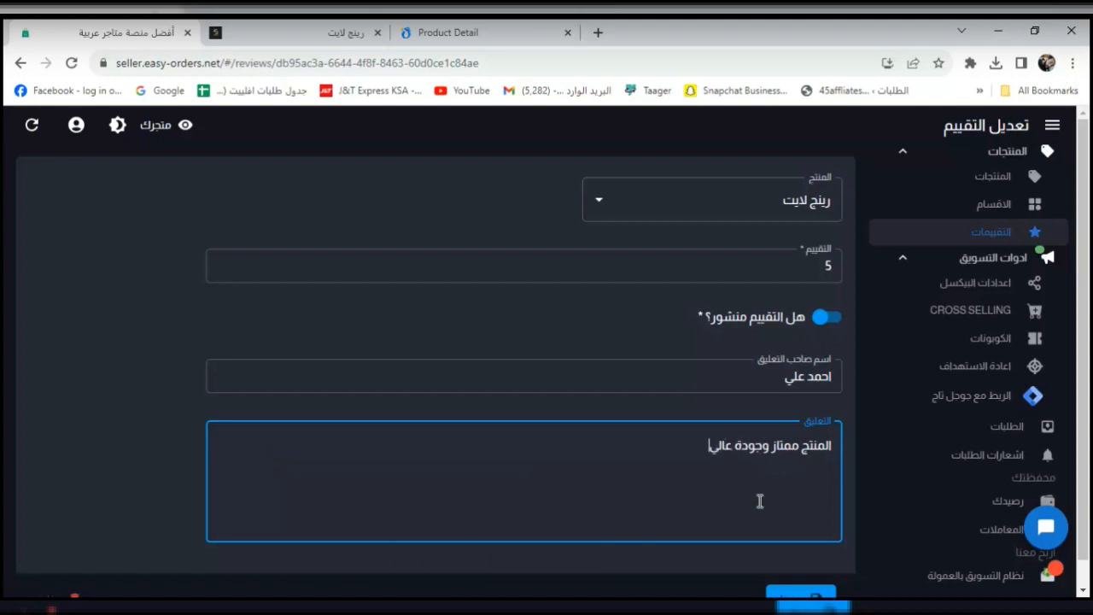
pyautogui.write('ة')
pyautogui.click(807, 598)
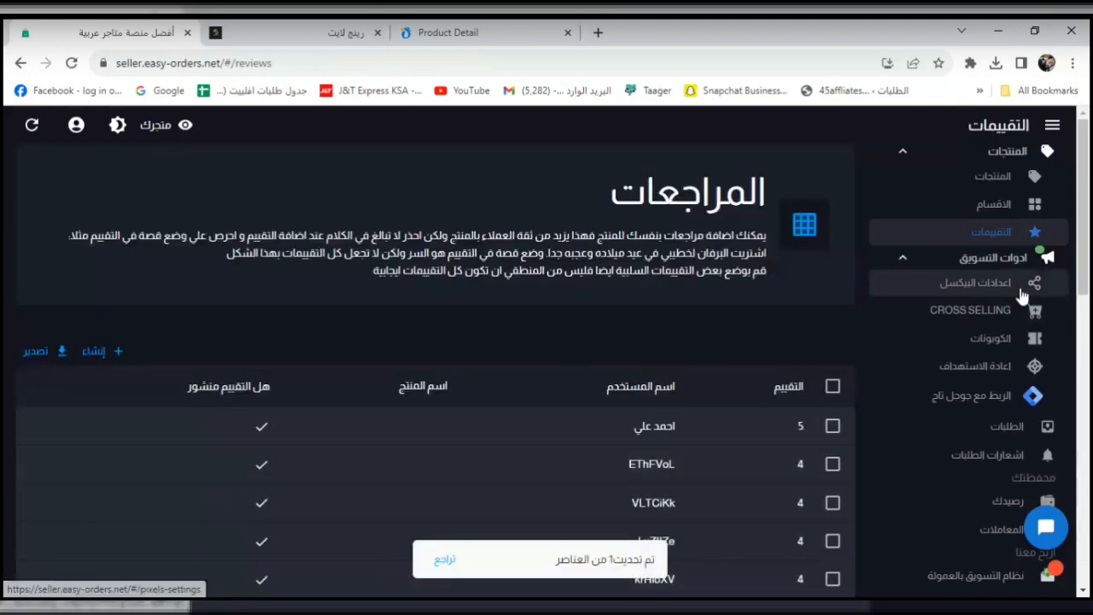
pyautogui.click(291, 33)
pyautogui.click(72, 62)
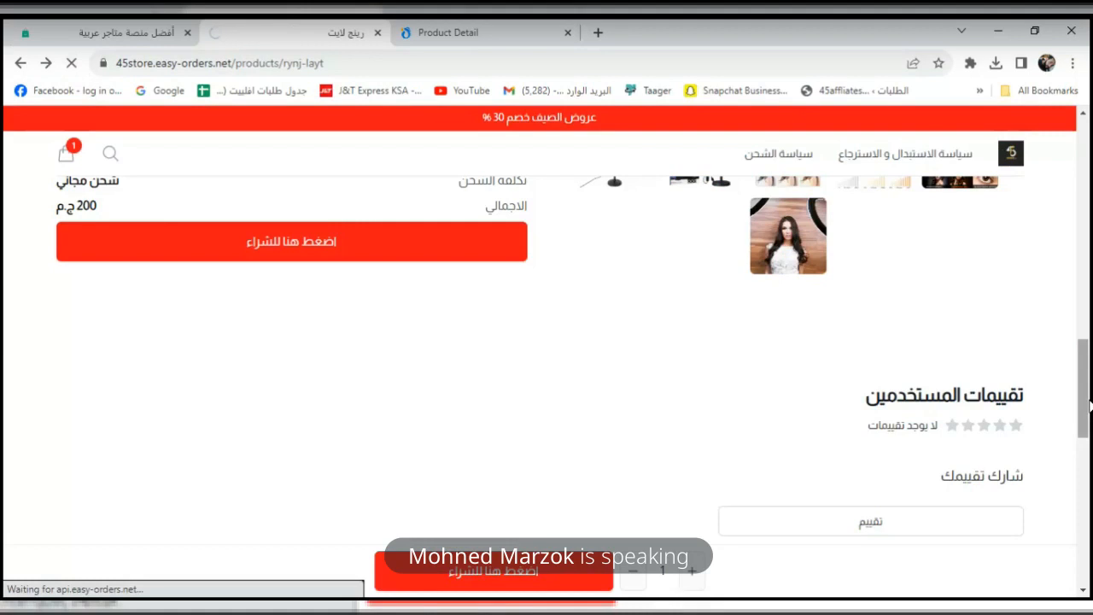
pyautogui.moveTo(1088, 307); pyautogui.dragTo(1088, 384)
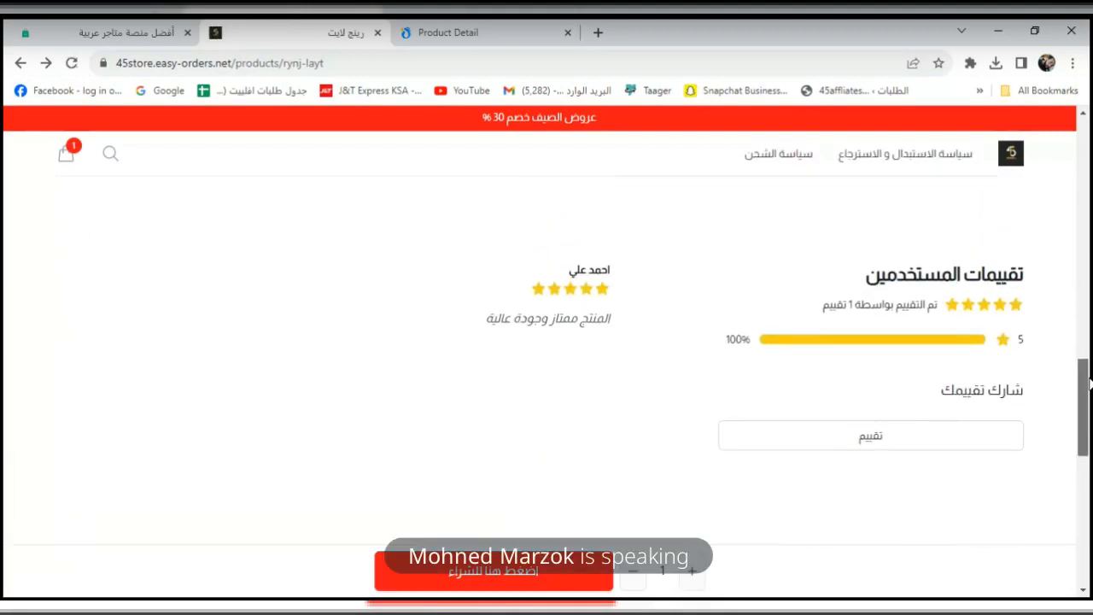
pyautogui.moveTo(617, 274); pyautogui.dragTo(568, 270)
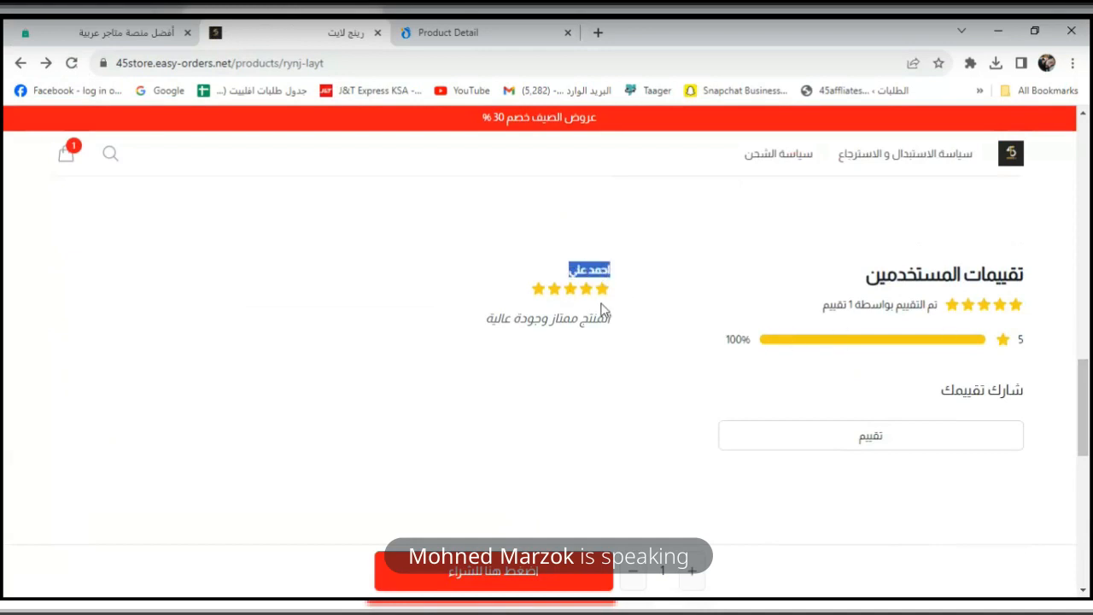
pyautogui.tripleClick(600, 318)
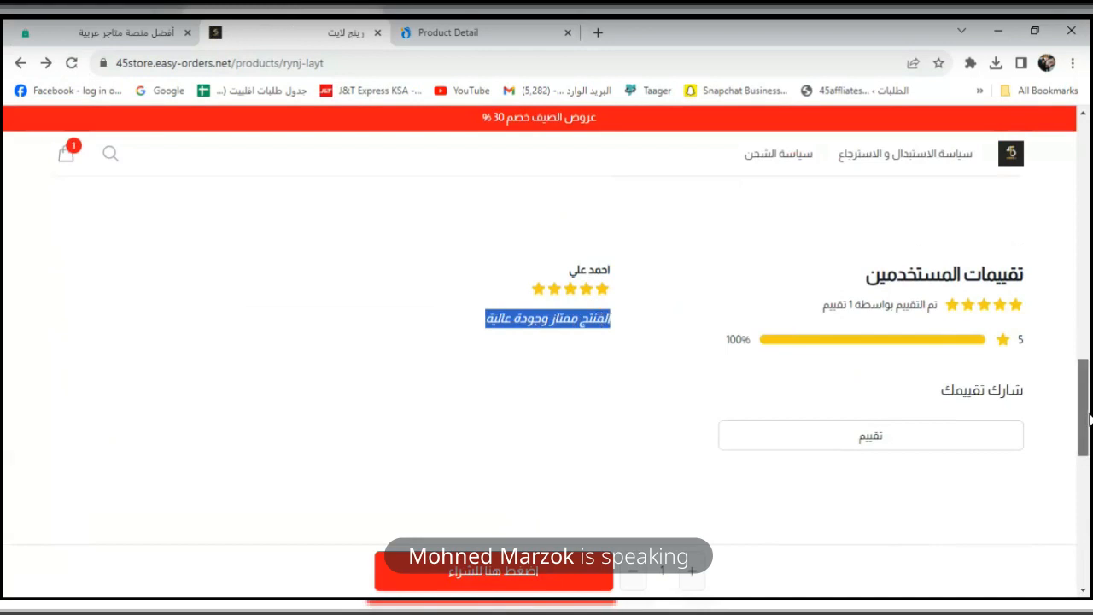
pyautogui.moveTo(1089, 418); pyautogui.dragTo(1088, 166)
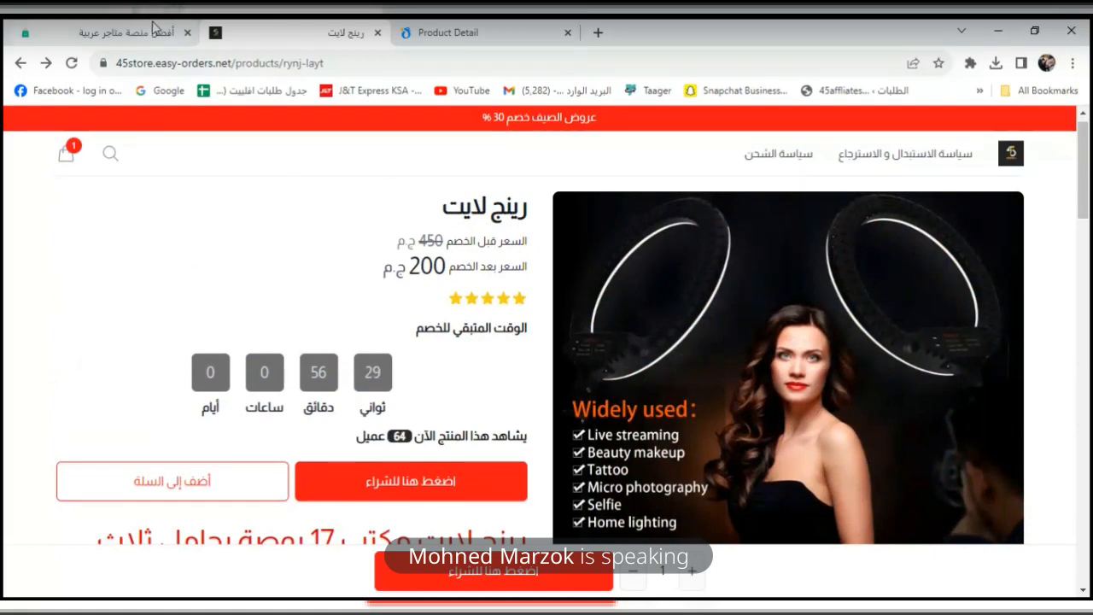
pyautogui.click(154, 28)
pyautogui.moveTo(1086, 245); pyautogui.dragTo(1088, 189)
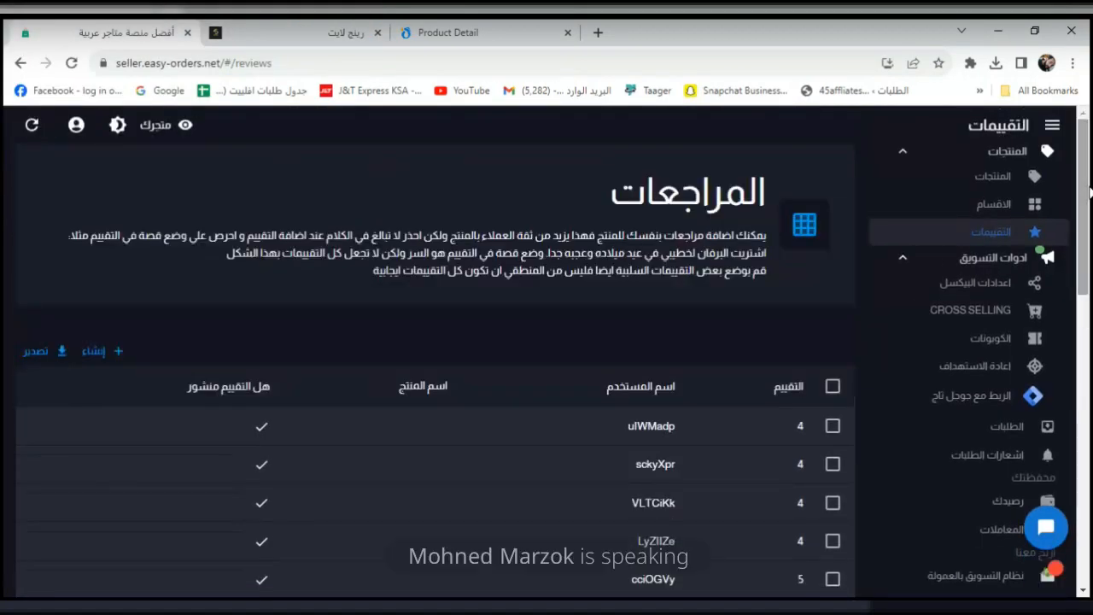
# Edit the ring light product and browse its ready-made landing page templates.
pyautogui.click(998, 189)
pyautogui.moveTo(1089, 220); pyautogui.dragTo(1075, 366)
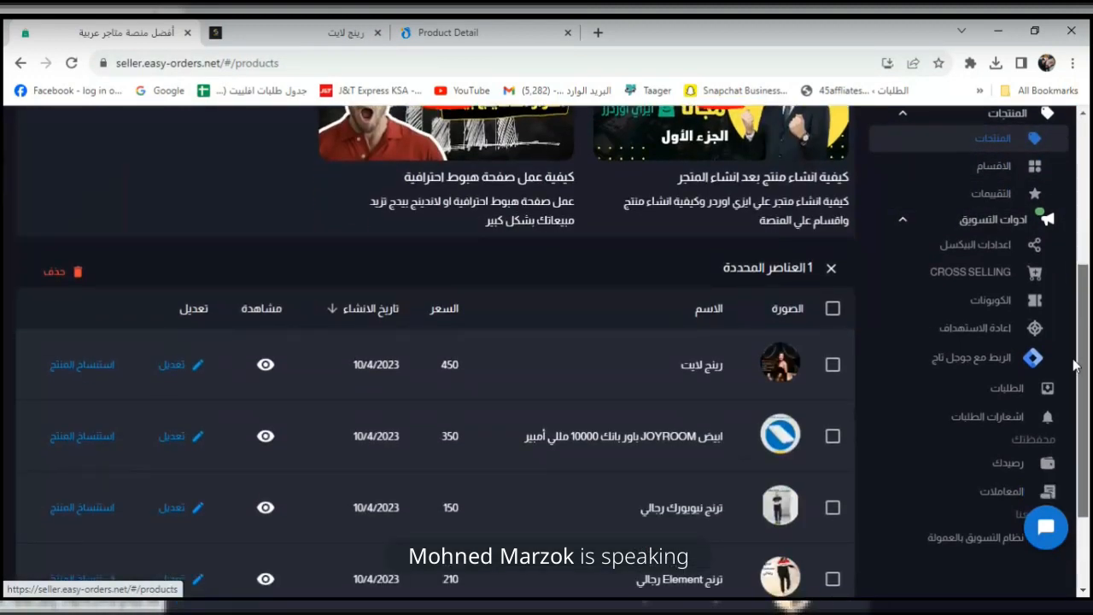
pyautogui.click(196, 364)
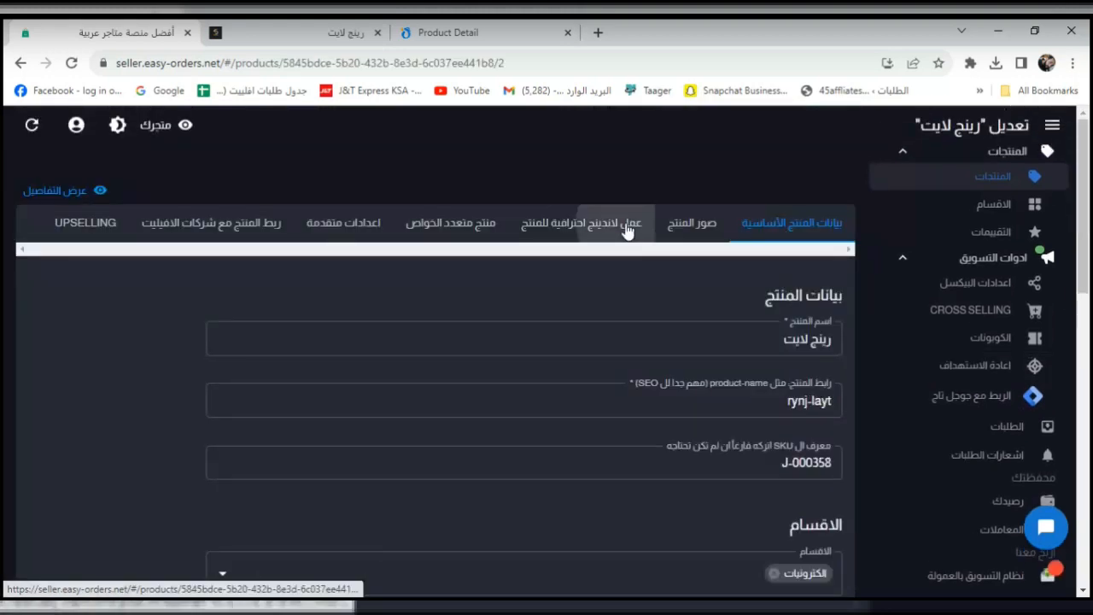
pyautogui.click(628, 227)
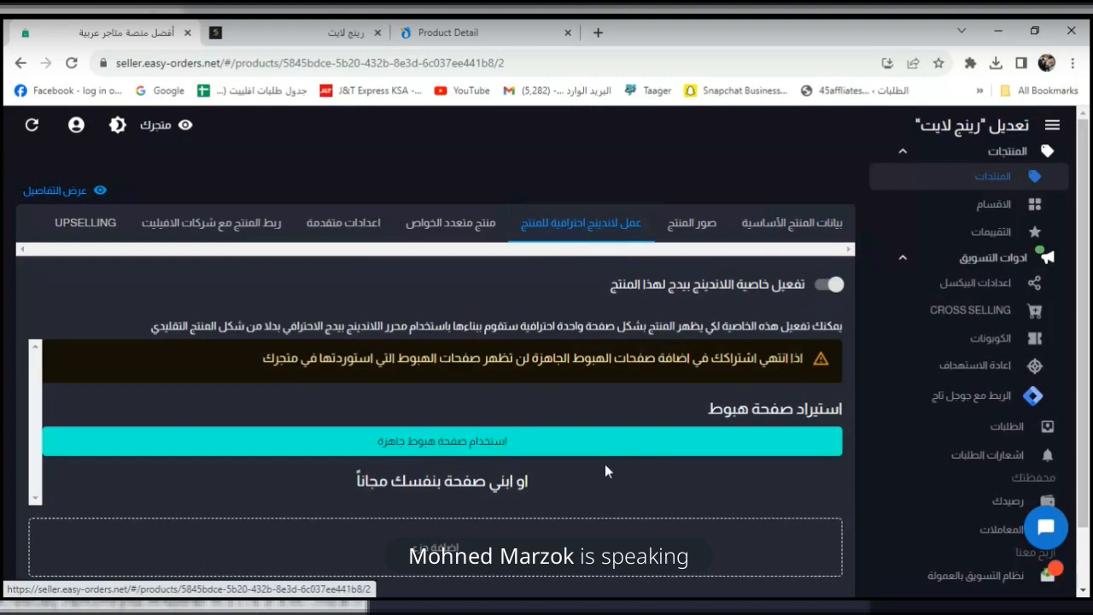
pyautogui.click(513, 445)
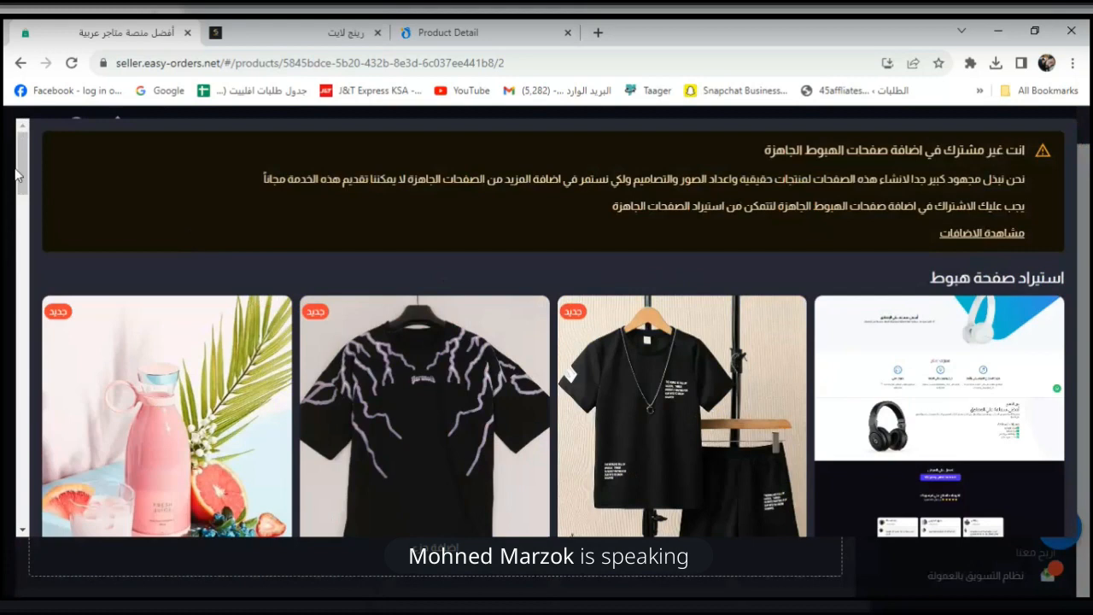
pyautogui.moveTo(19, 173); pyautogui.dragTo(46, 323)
pyautogui.scroll(-2, 616, 241)
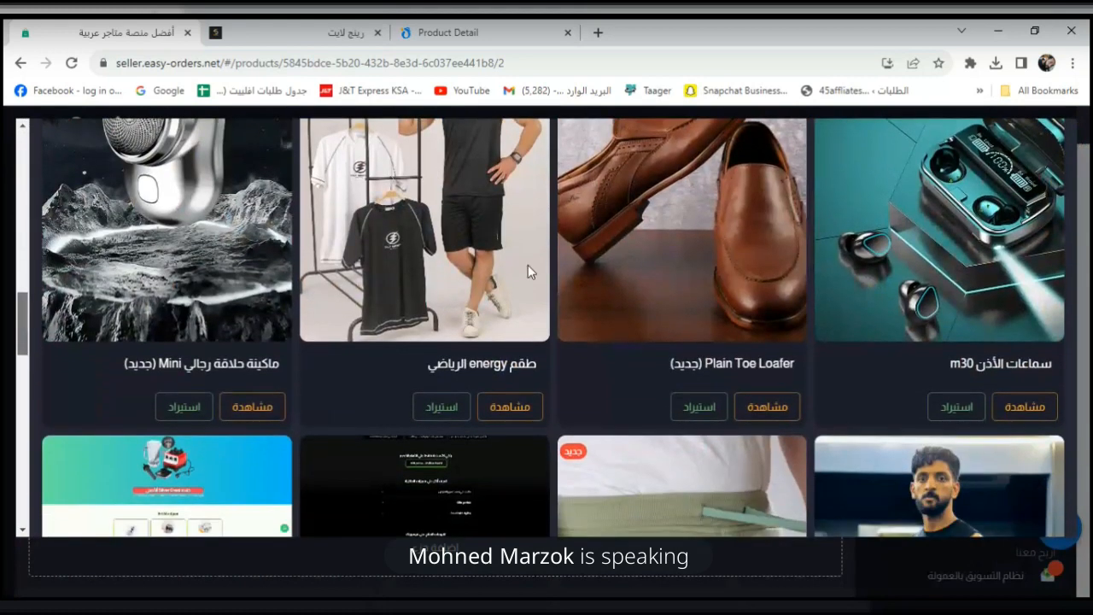
# Preview the m30 template's M30 PRO earbuds demo page and scroll down through it.
pyautogui.click(1023, 413)
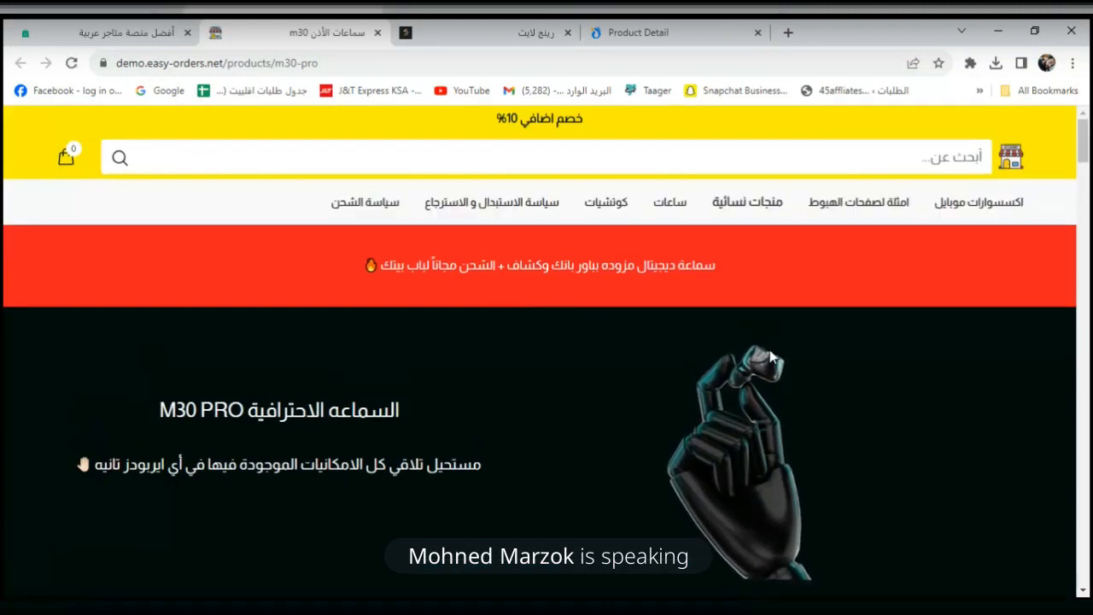
pyautogui.scroll(-1, 770, 357)
pyautogui.scroll(-1, 770, 350)
pyautogui.scroll(-2, 769, 350)
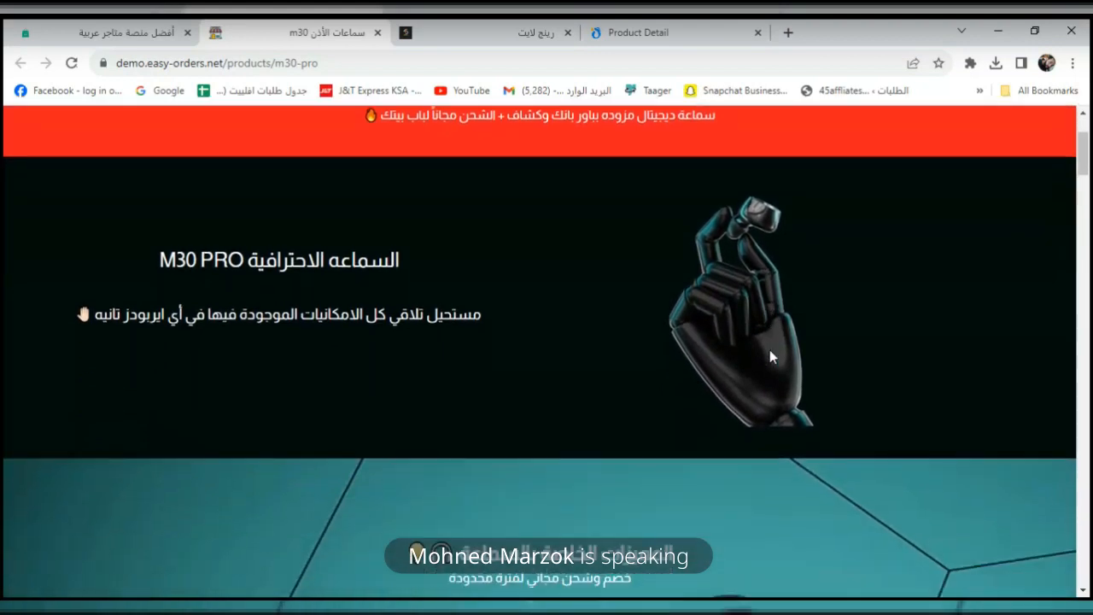
pyautogui.scroll(-2, 769, 351)
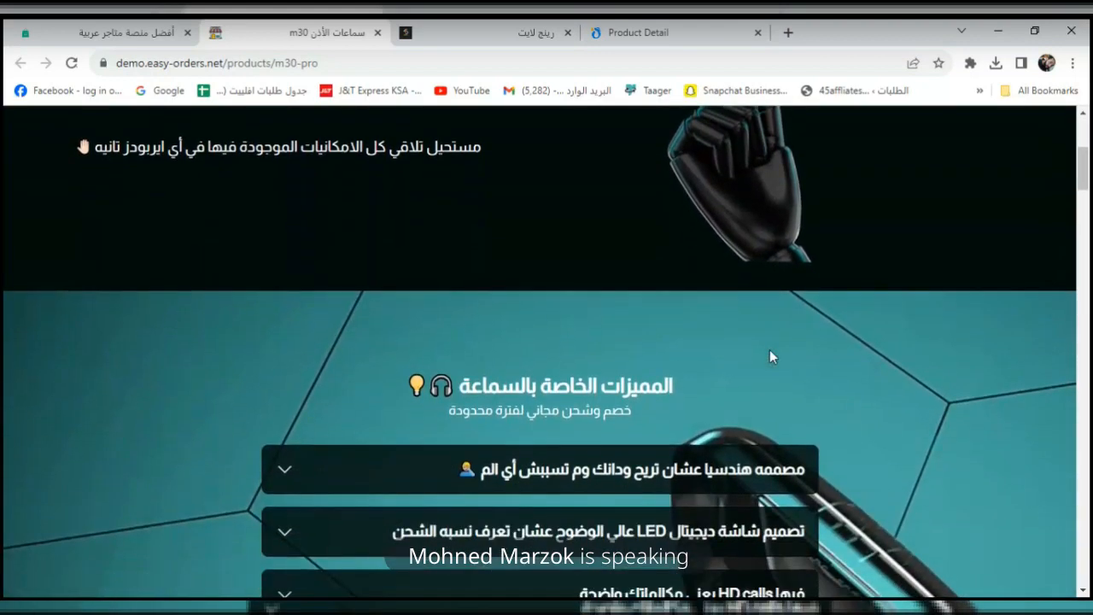
pyautogui.scroll(-1, 769, 351)
pyautogui.scroll(-1, 769, 350)
pyautogui.scroll(-1, 770, 355)
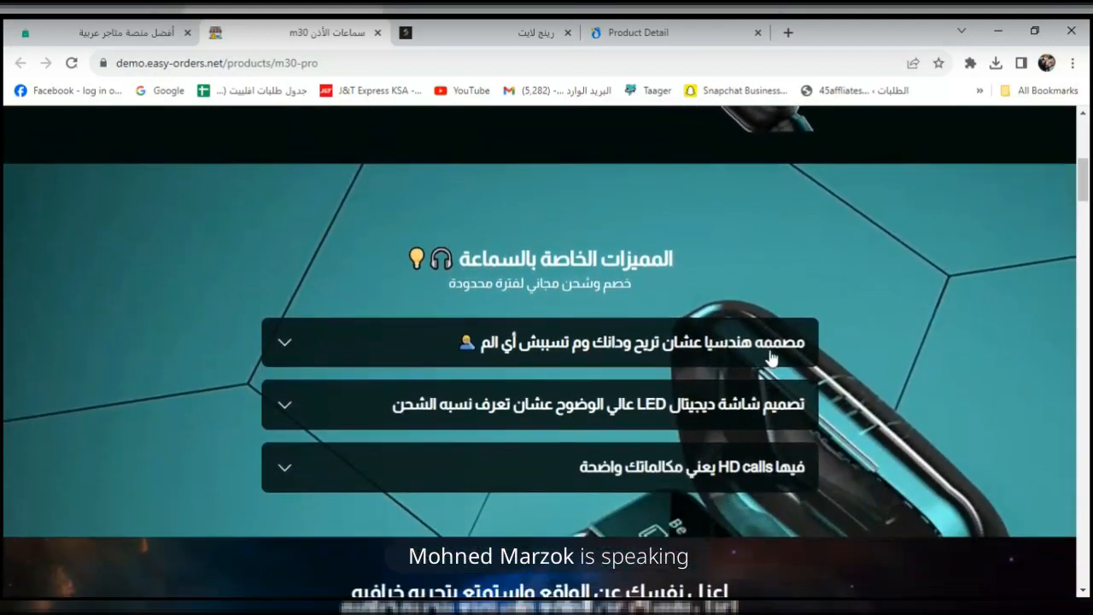
pyautogui.scroll(-1, 769, 357)
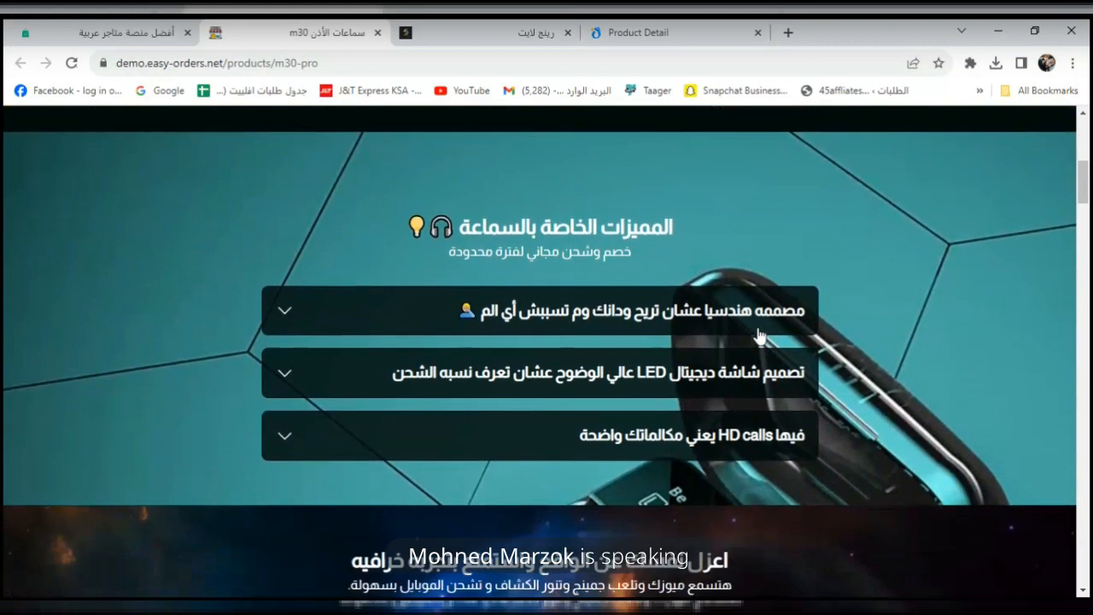
# Expand the first feature description row and keep browsing the demo page.
pyautogui.click(759, 333)
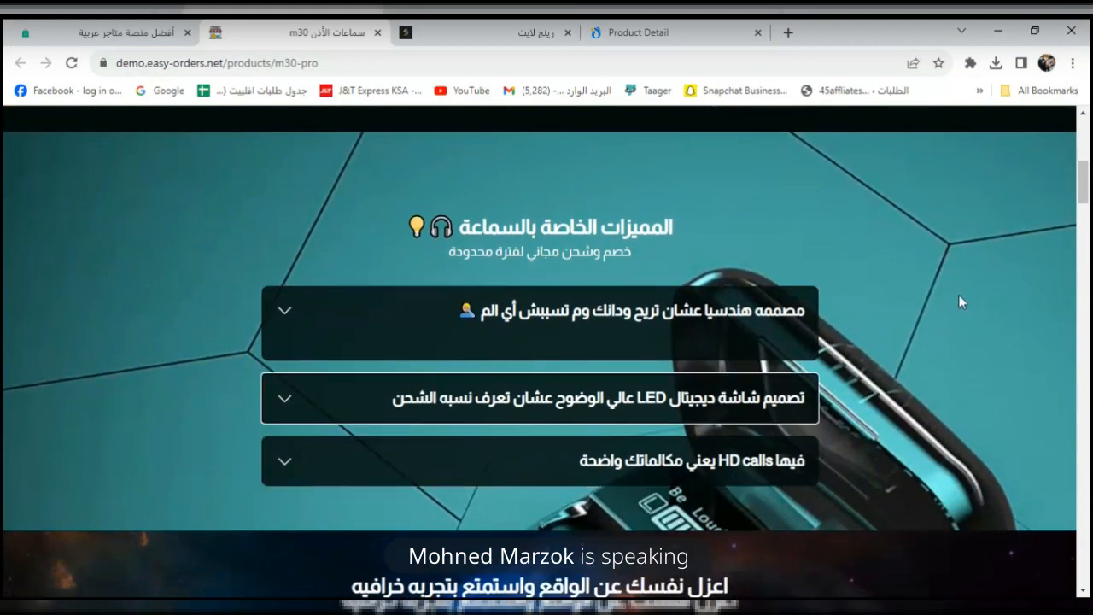
pyautogui.moveTo(1084, 191); pyautogui.dragTo(1088, 448)
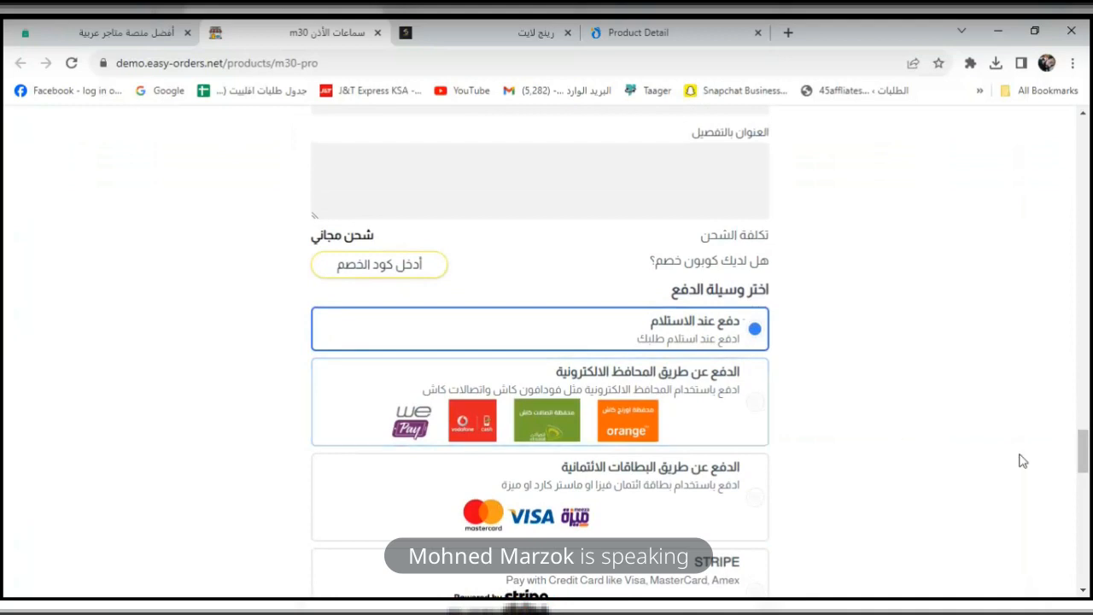
pyautogui.moveTo(1083, 453); pyautogui.dragTo(1084, 478)
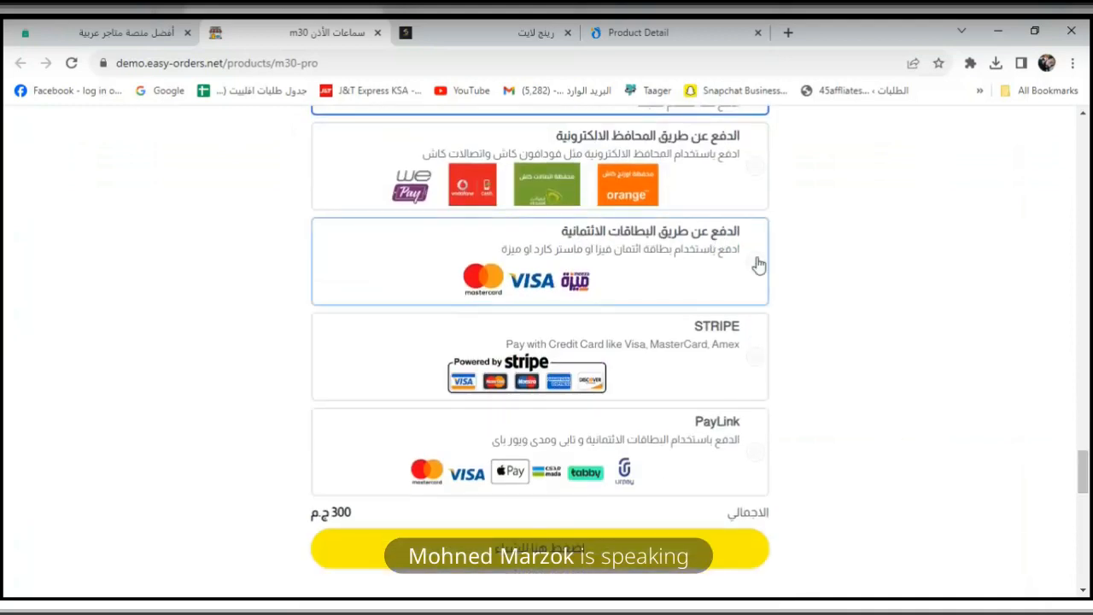
pyautogui.scroll(-2, 1084, 464)
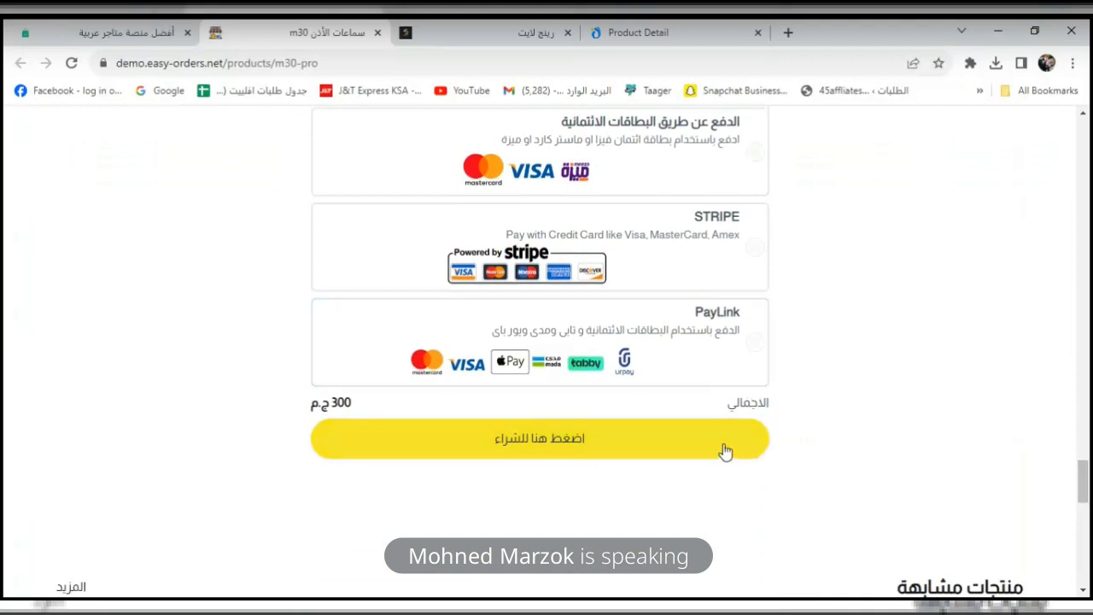
pyautogui.moveTo(1082, 485); pyautogui.dragTo(1086, 129)
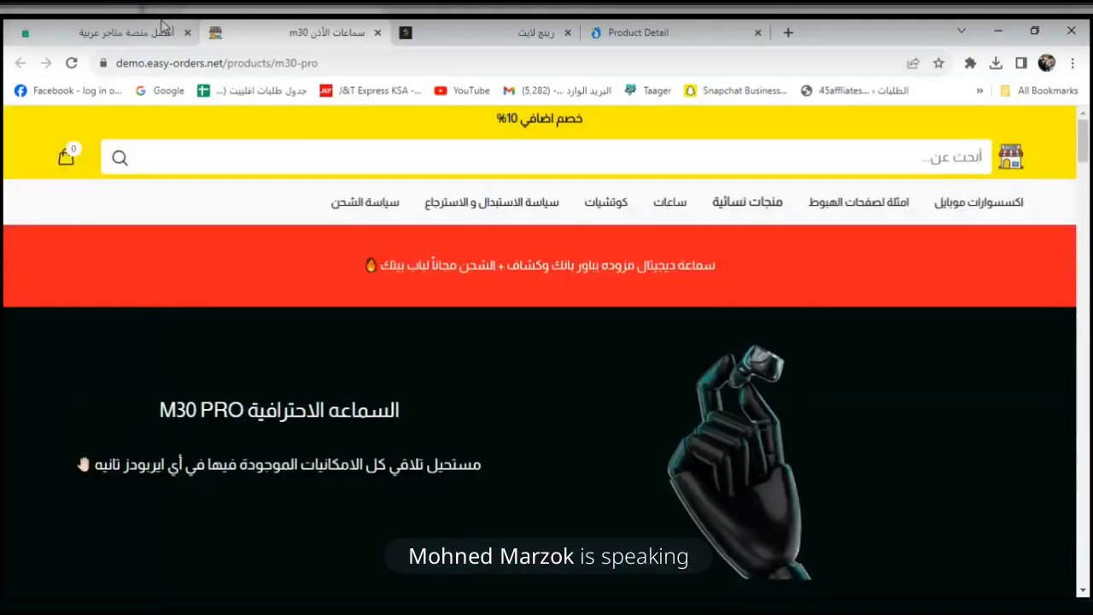
# Back in the seller dashboard, close the template gallery and add a new section ('اضافة جزء').
pyautogui.click(128, 32)
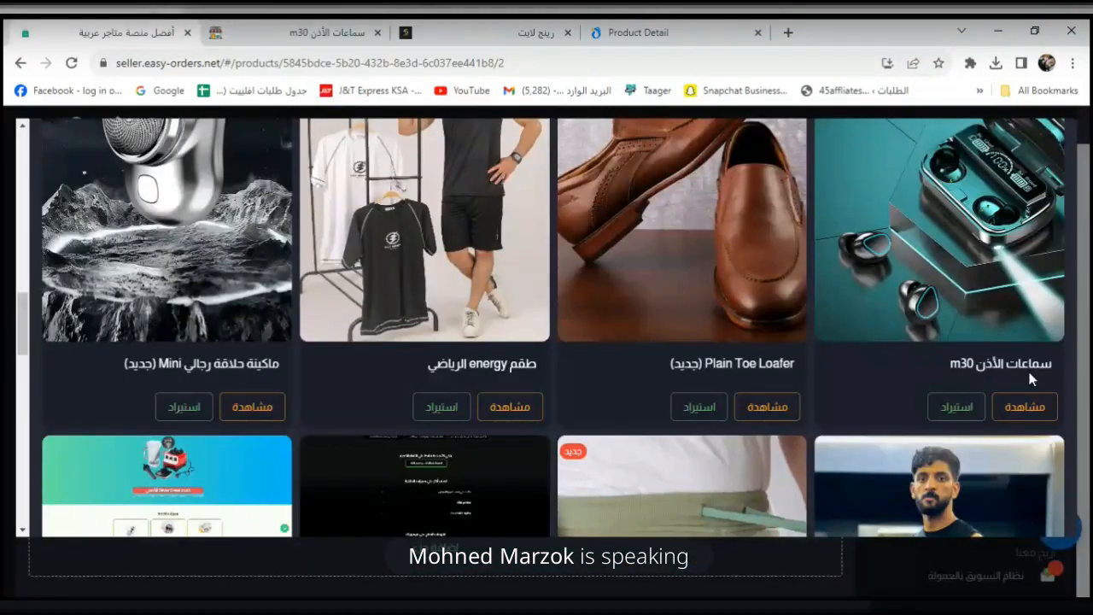
pyautogui.click(885, 565)
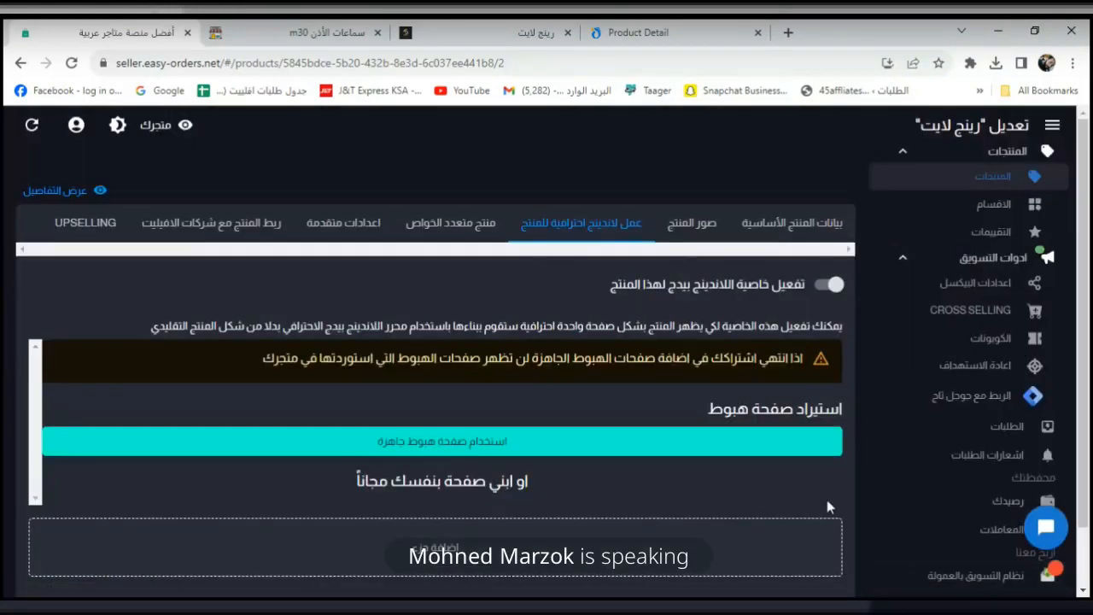
pyautogui.scroll(-1, 1084, 376)
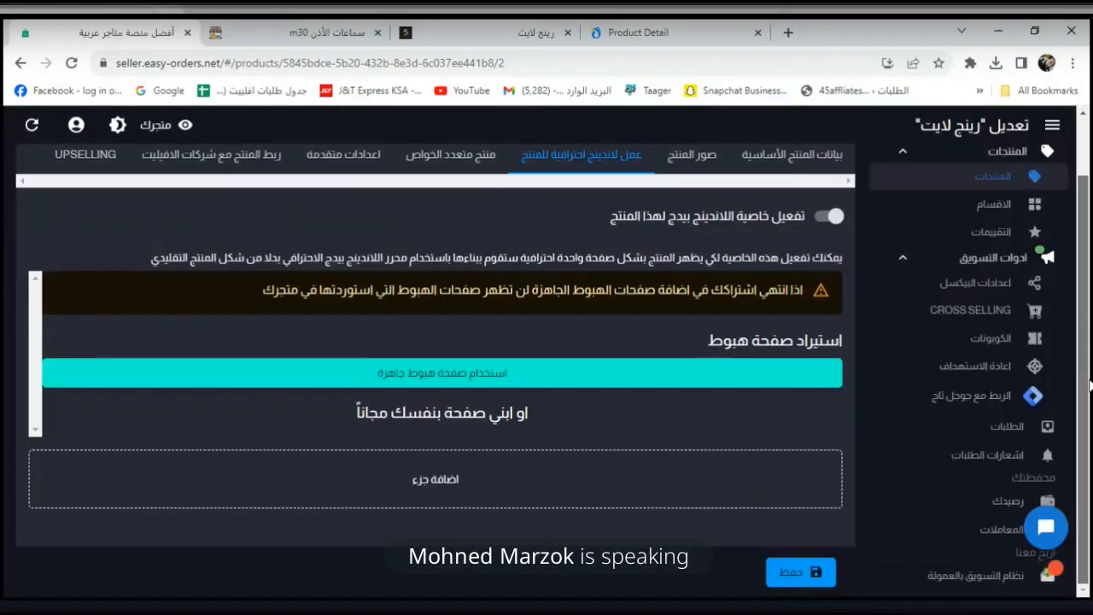
pyautogui.click(504, 475)
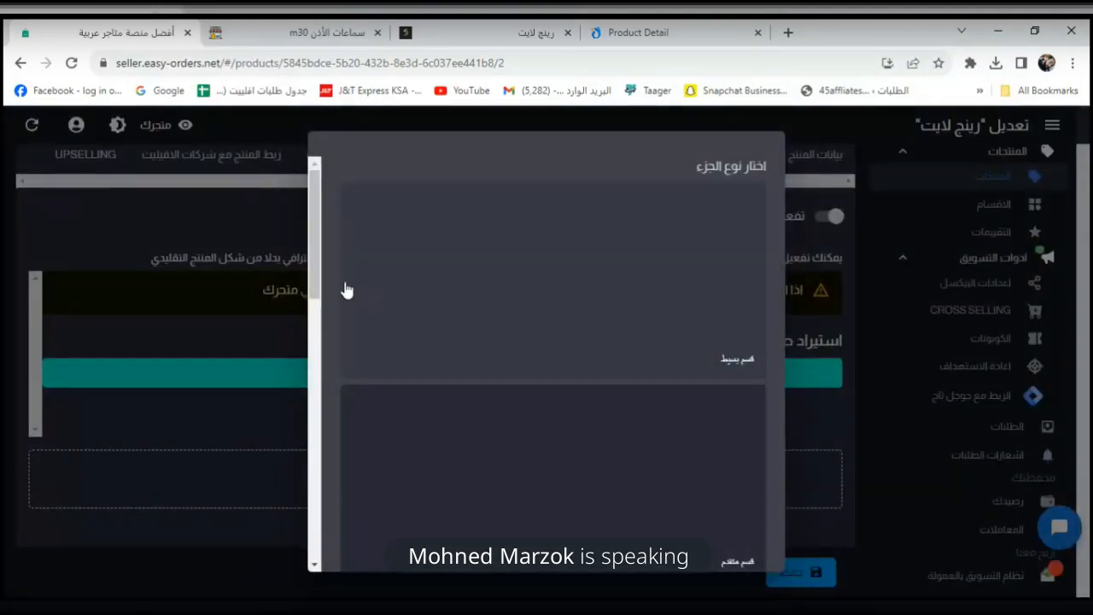
pyautogui.moveTo(315, 276); pyautogui.dragTo(328, 229)
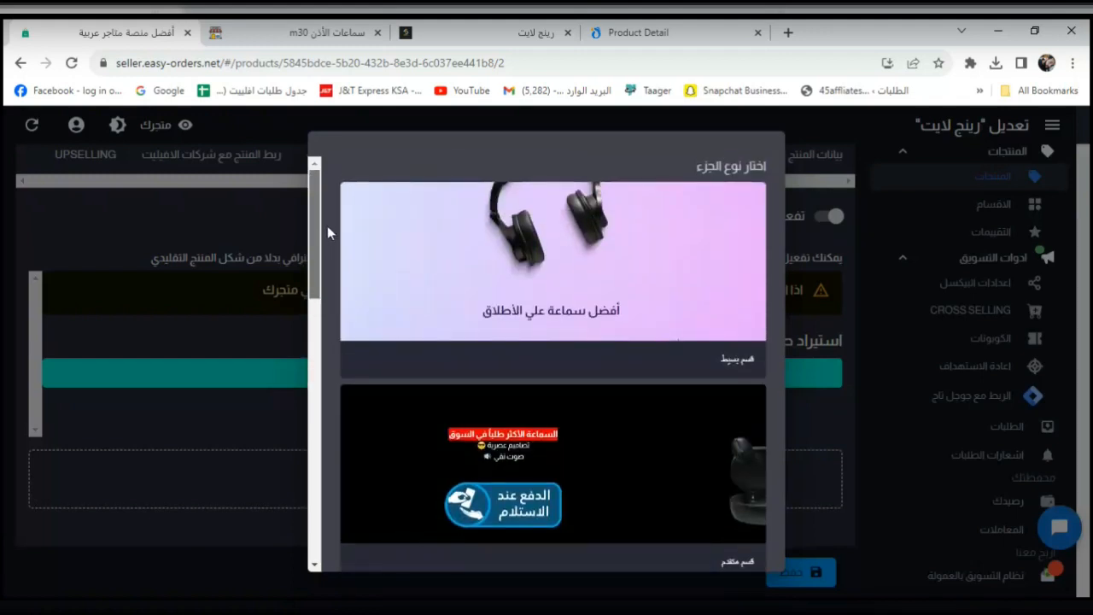
# Add the simple banner section and upload the FOSOTO ring-light photo as its image.
pyautogui.click(642, 307)
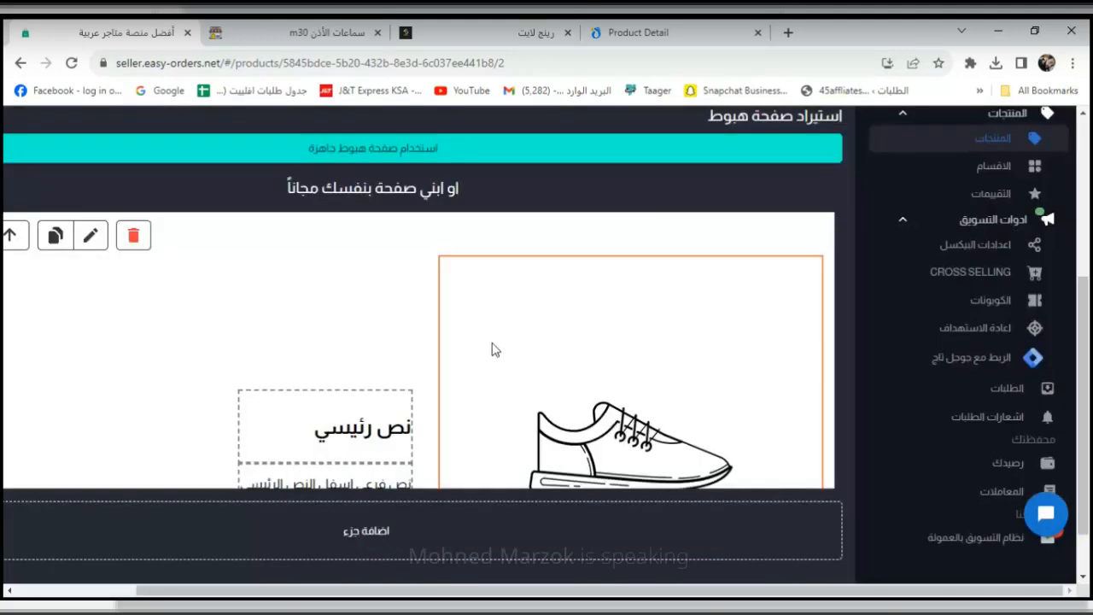
pyautogui.click(638, 394)
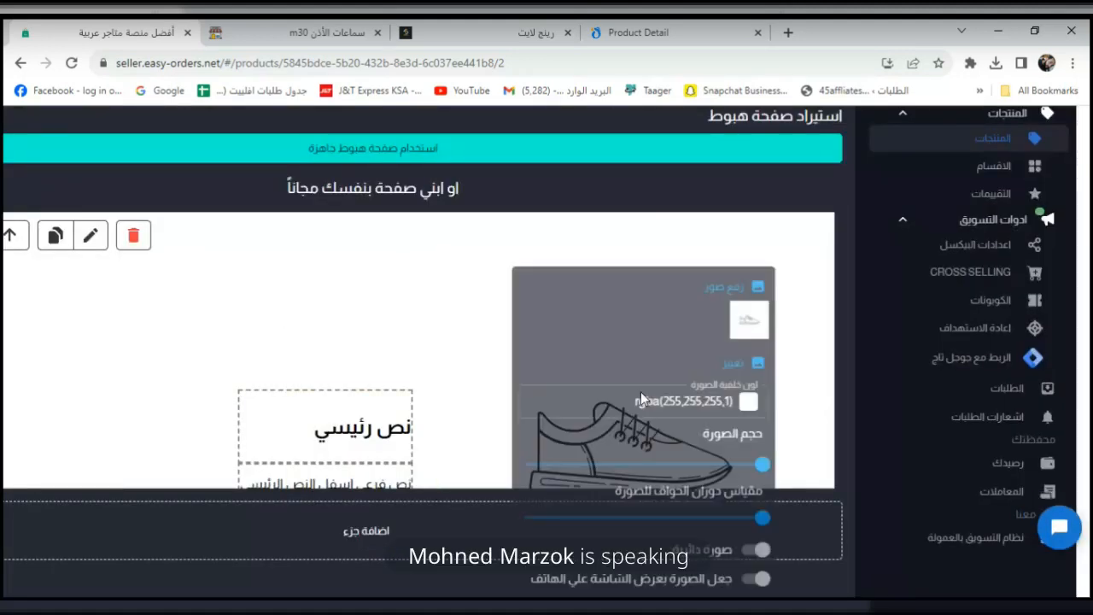
pyautogui.click(740, 276)
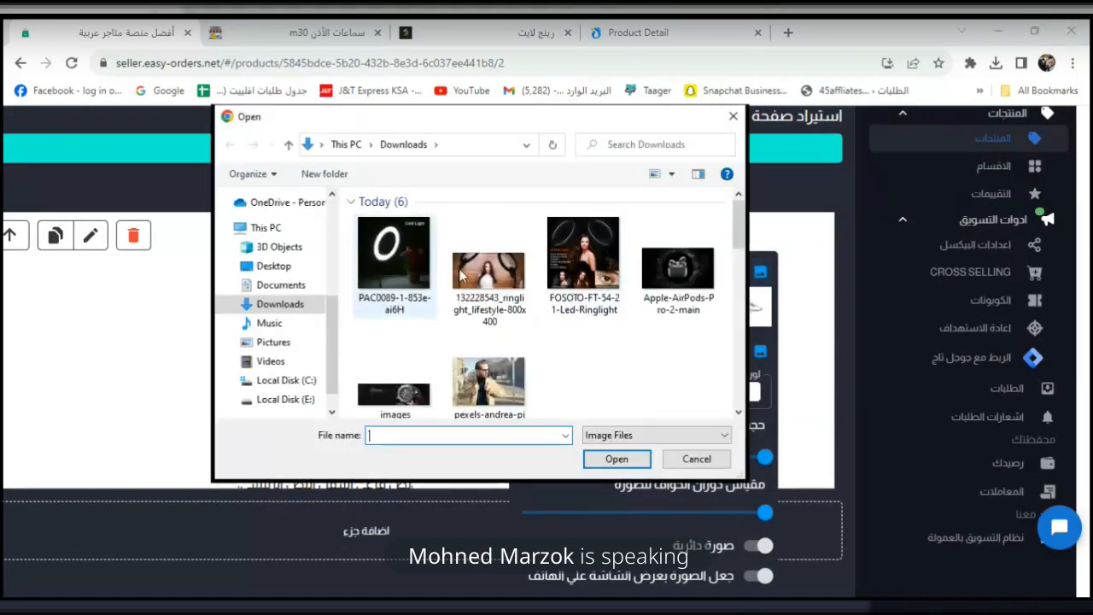
pyautogui.click(383, 270)
pyautogui.click(618, 459)
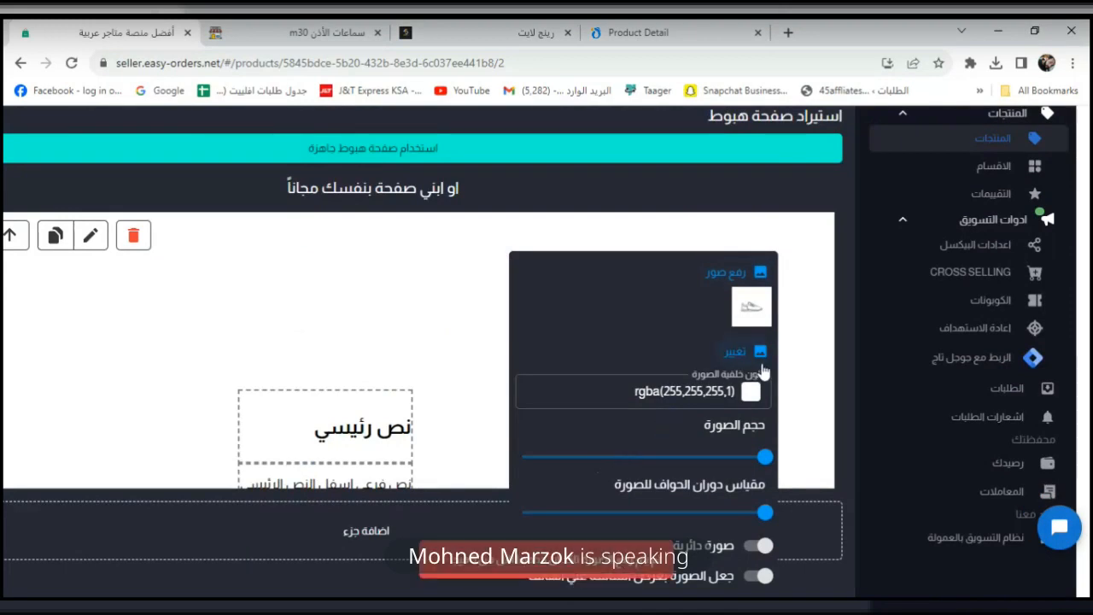
pyautogui.click(748, 288)
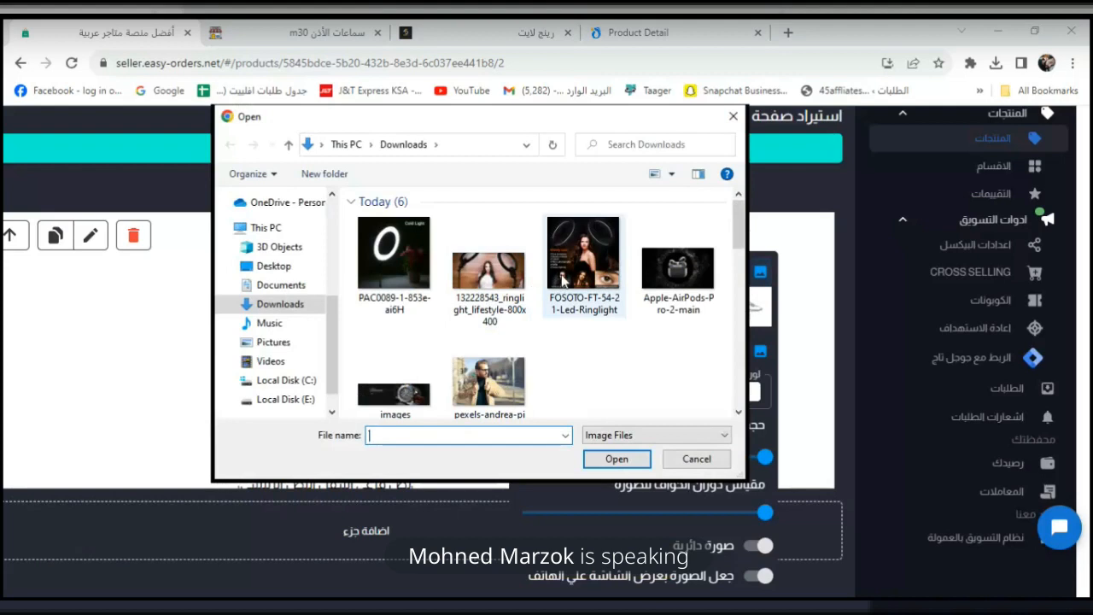
pyautogui.click(562, 276)
pyautogui.click(595, 458)
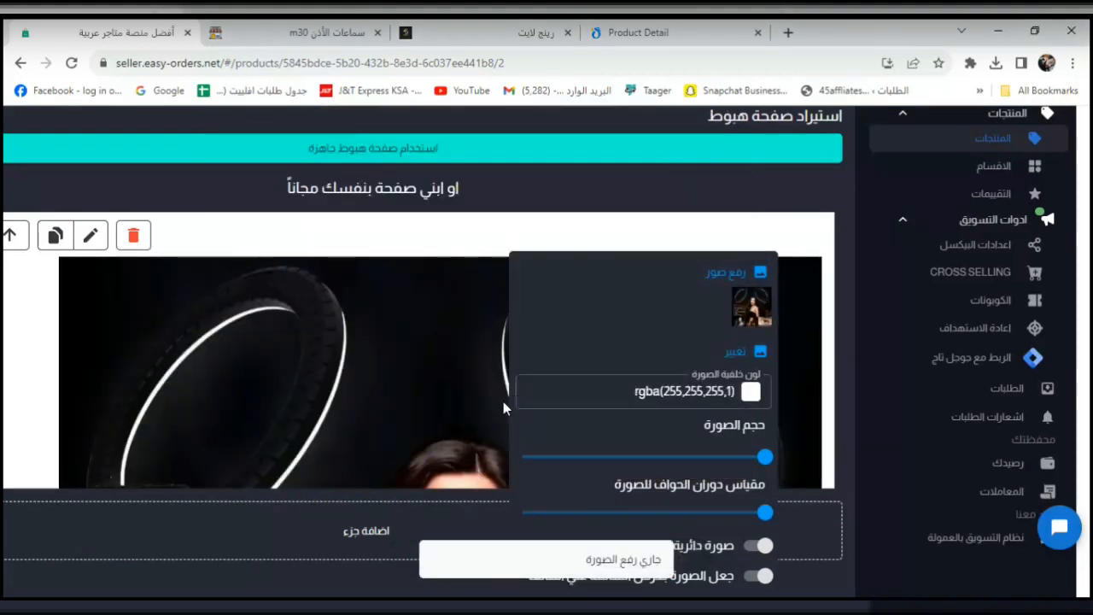
# Set the image background colour to near-black rgb(8, 1, 1).
pyautogui.click(618, 380)
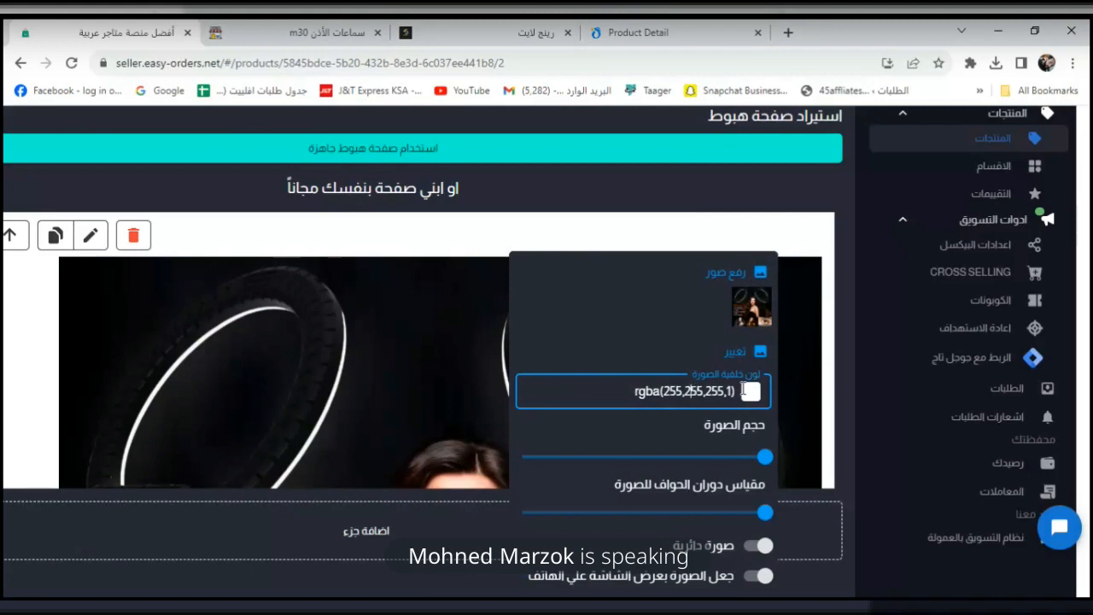
pyautogui.click(746, 391)
pyautogui.moveTo(617, 490); pyautogui.dragTo(564, 501)
pyautogui.click(543, 498)
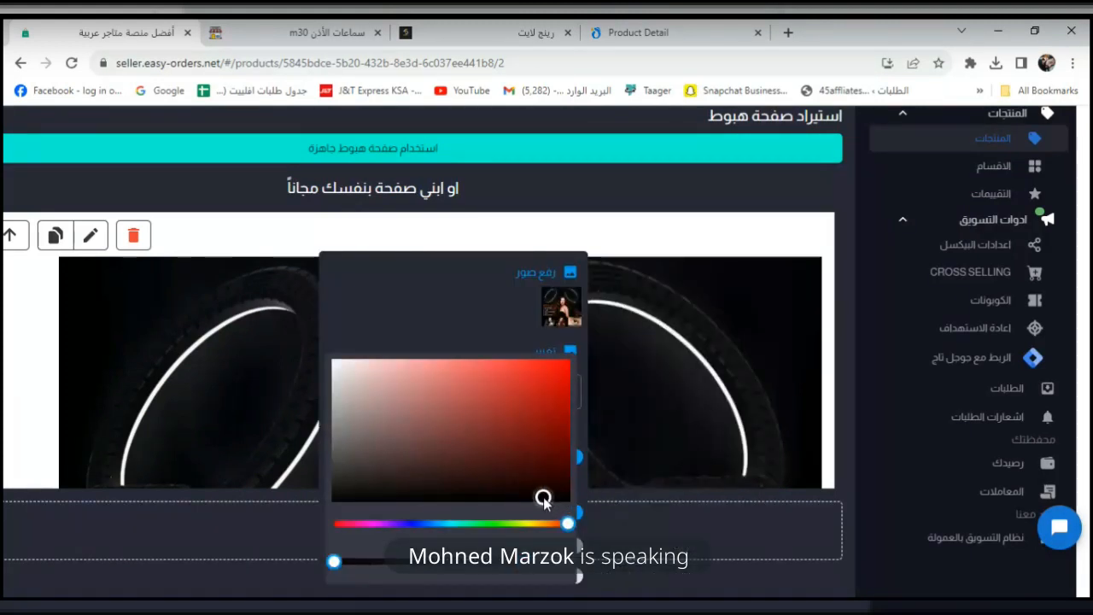
pyautogui.moveTo(566, 527); pyautogui.dragTo(303, 531)
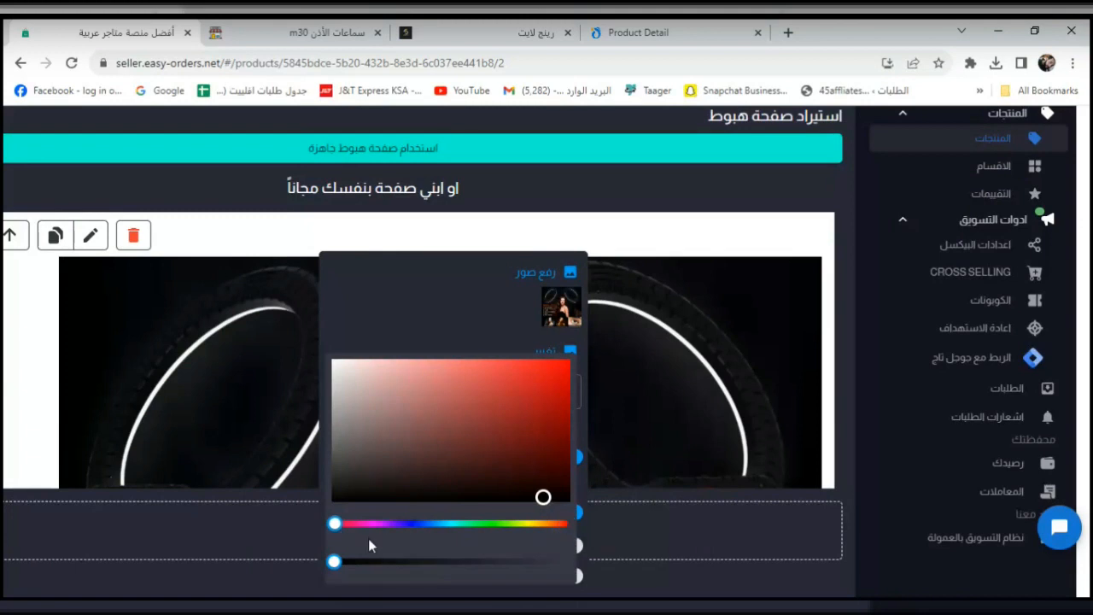
pyautogui.moveTo(526, 524); pyautogui.dragTo(671, 529)
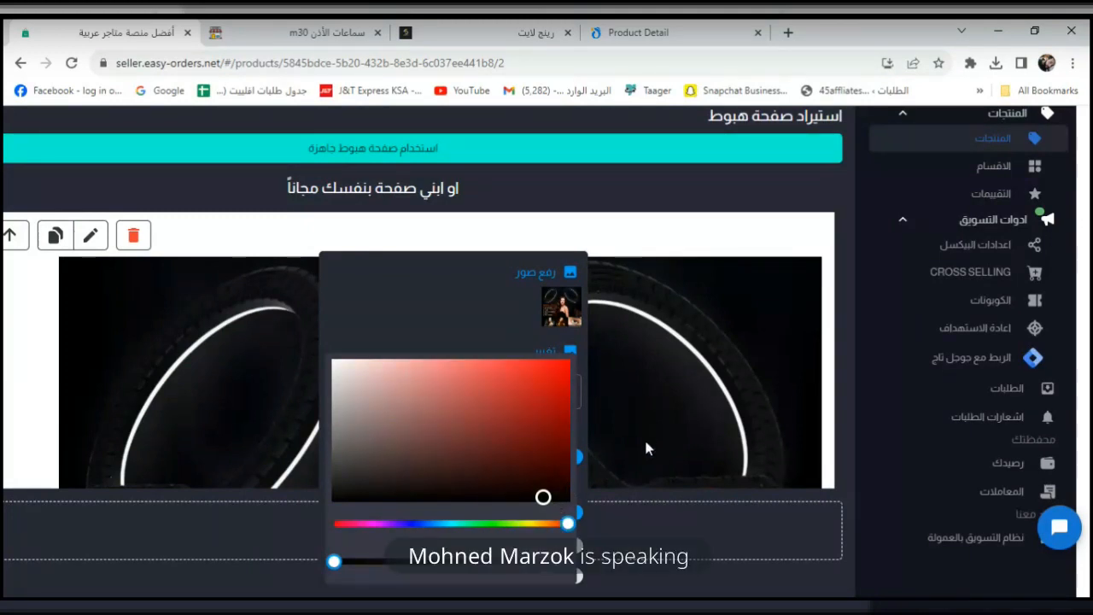
pyautogui.click(519, 339)
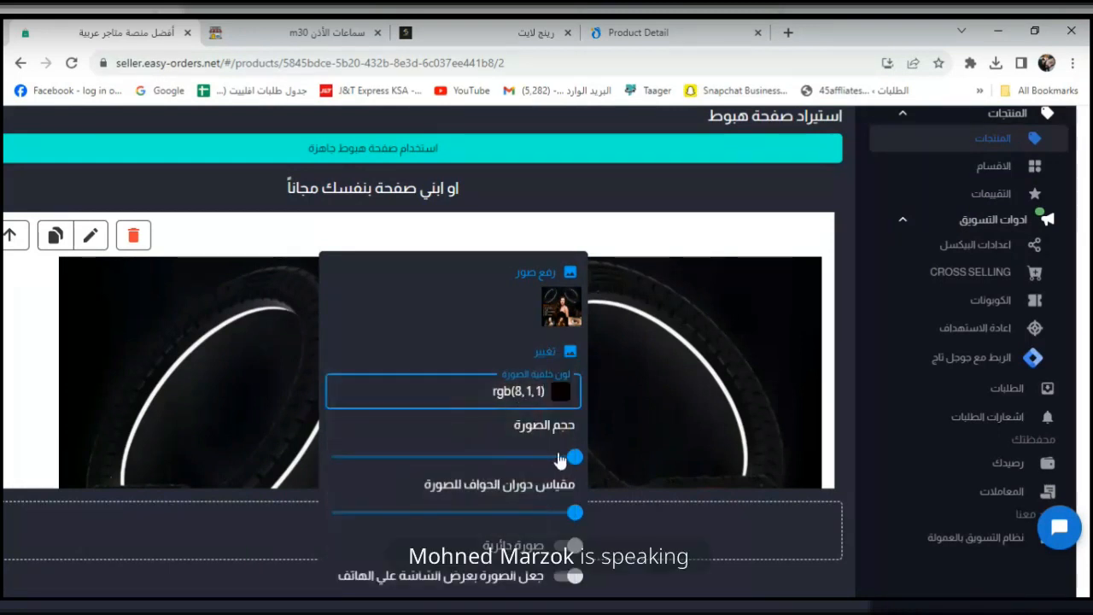
# Keep the image full-size and rectangular, and make it full width on phones.
pyautogui.click(557, 457)
pyautogui.moveTo(864, 461); pyautogui.dragTo(438, 482)
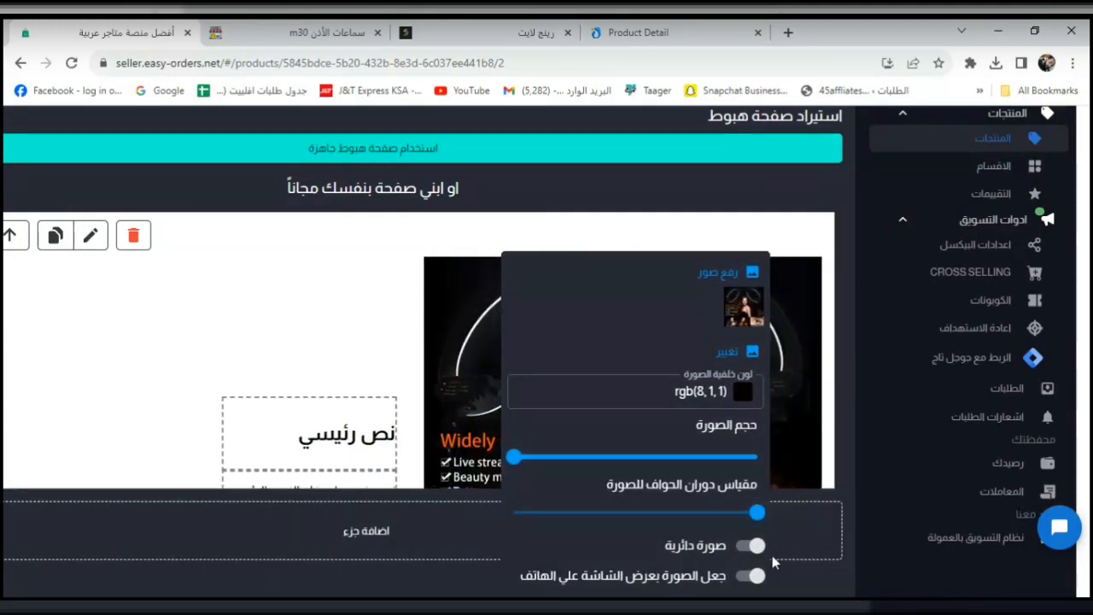
pyautogui.click(749, 547)
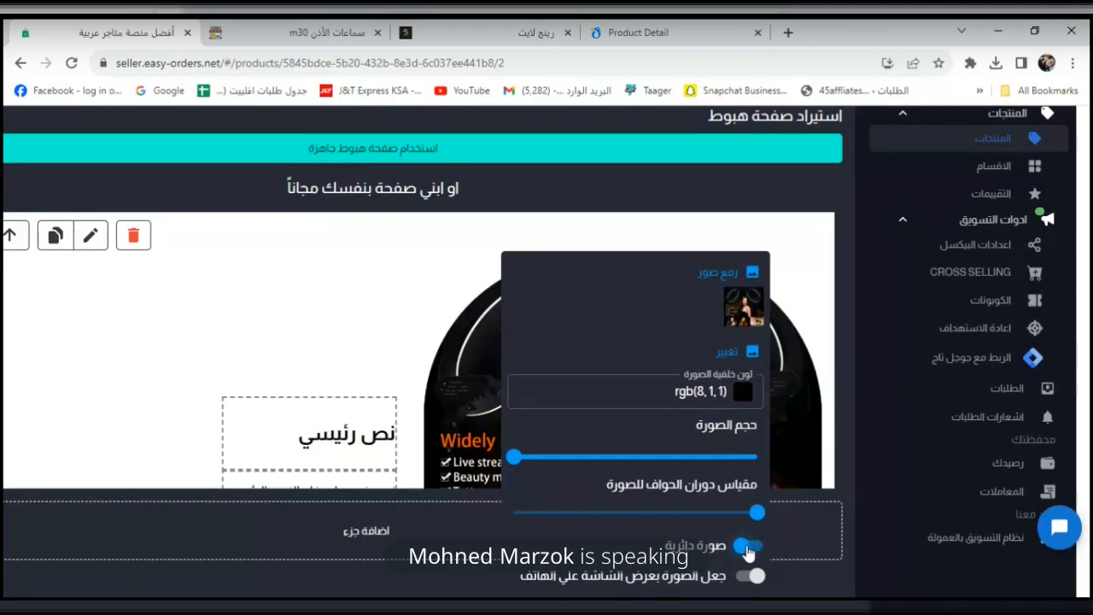
pyautogui.click(747, 548)
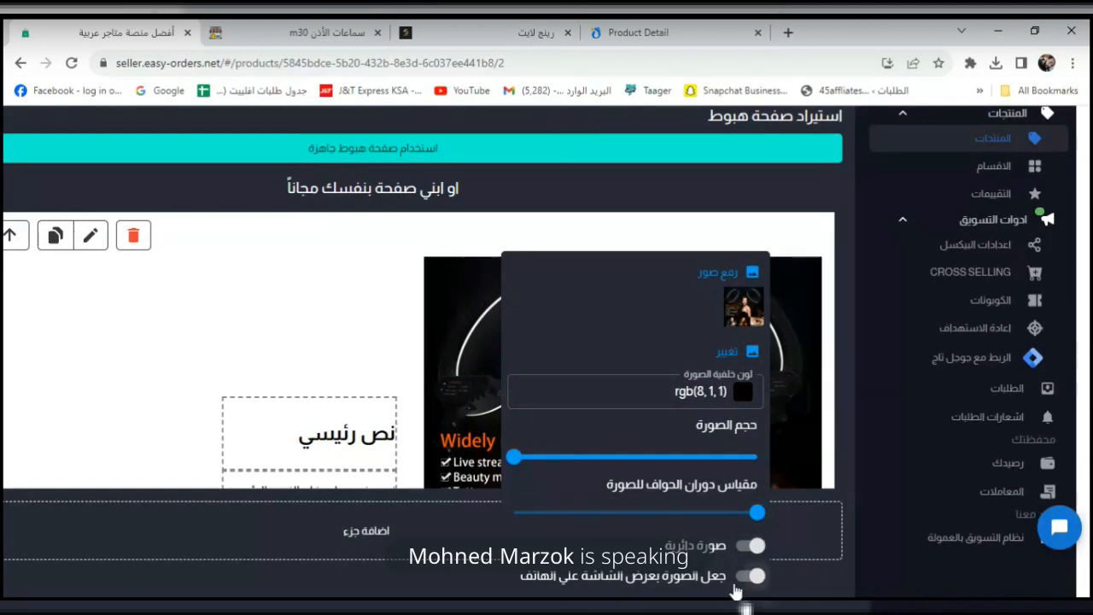
pyautogui.click(742, 578)
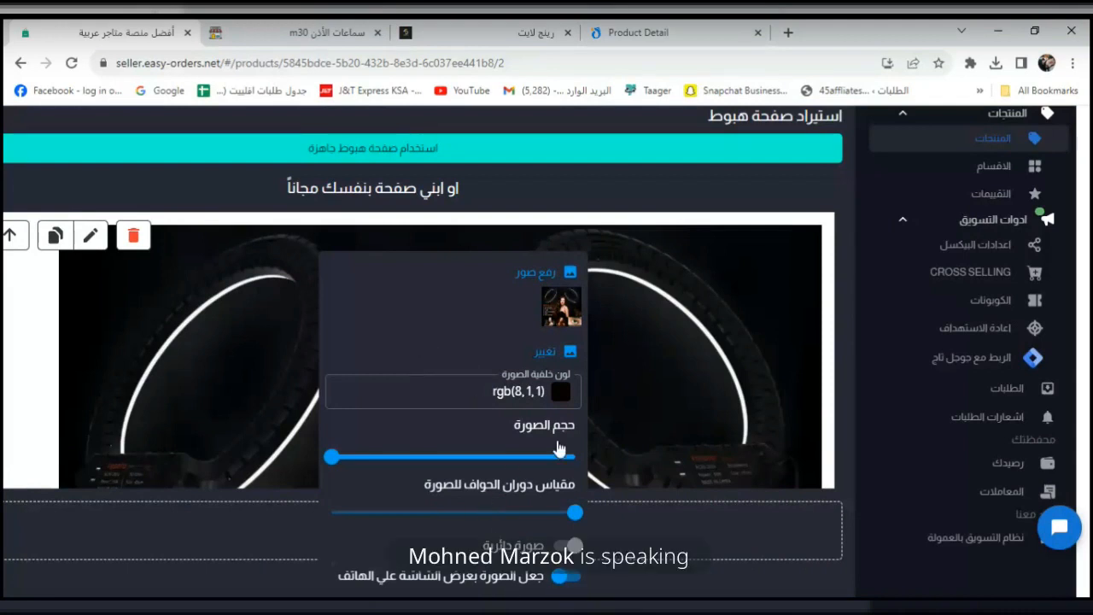
pyautogui.click(648, 401)
# In the section's settings, enable vertical display.
pyautogui.scroll(-5, 648, 401)
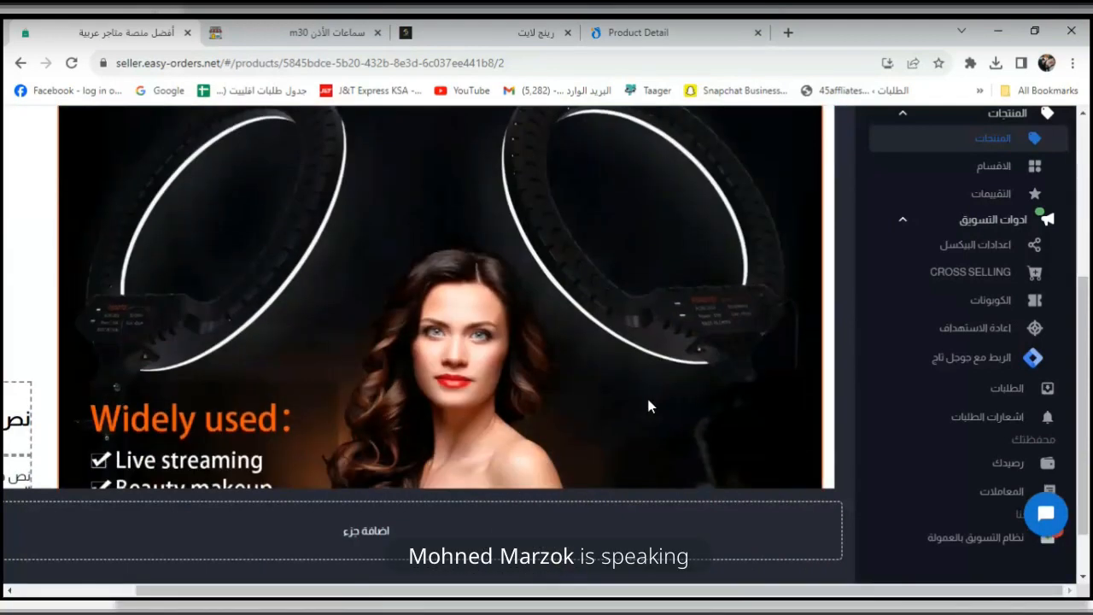
pyautogui.scroll(-4, 648, 406)
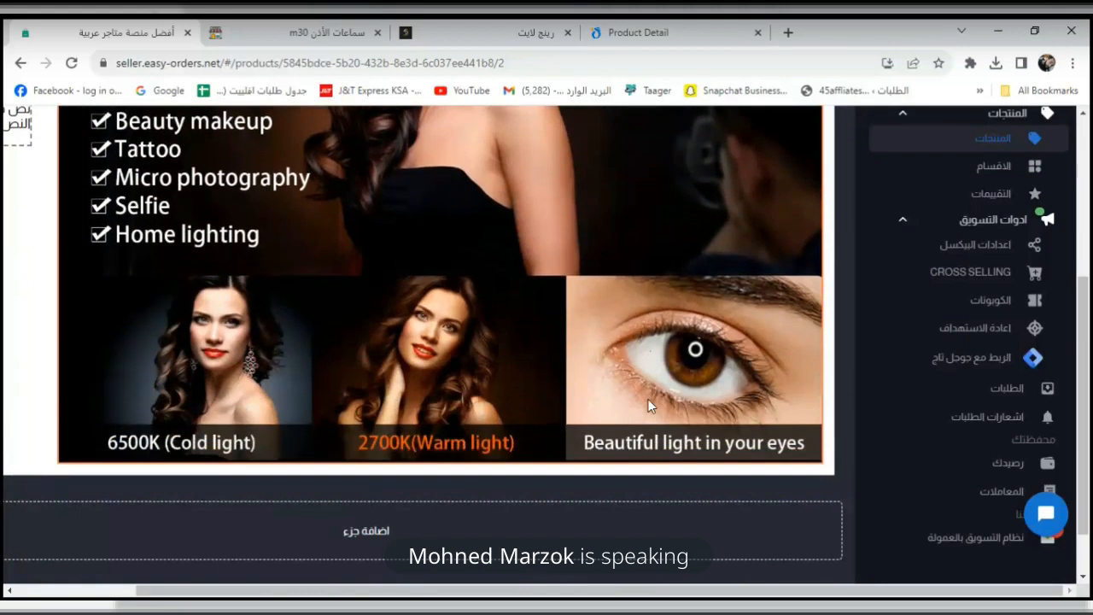
pyautogui.scroll(8, 639, 399)
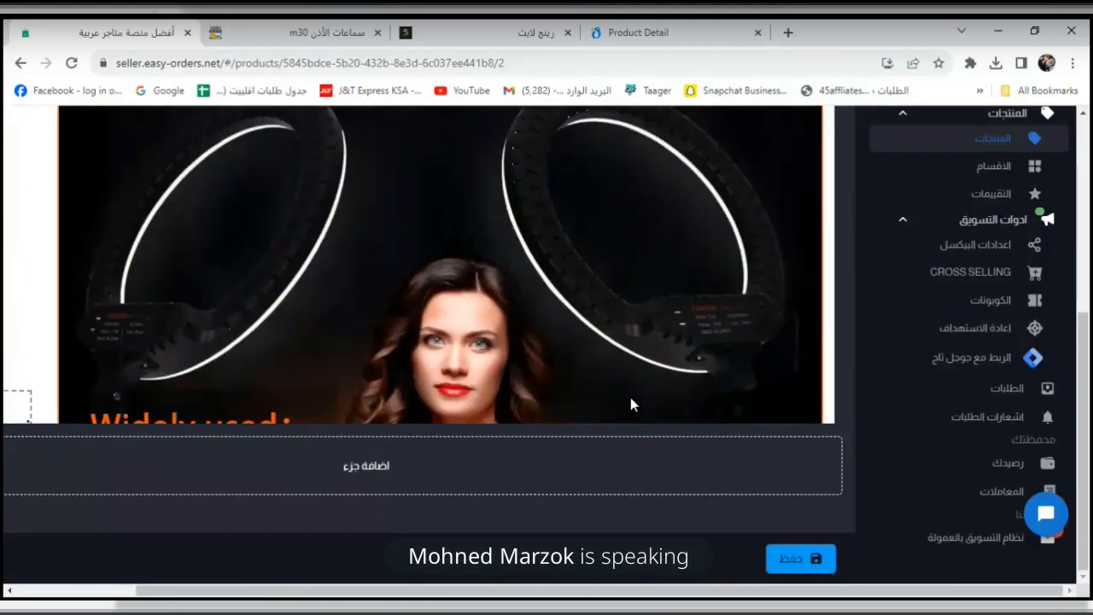
pyautogui.click(90, 248)
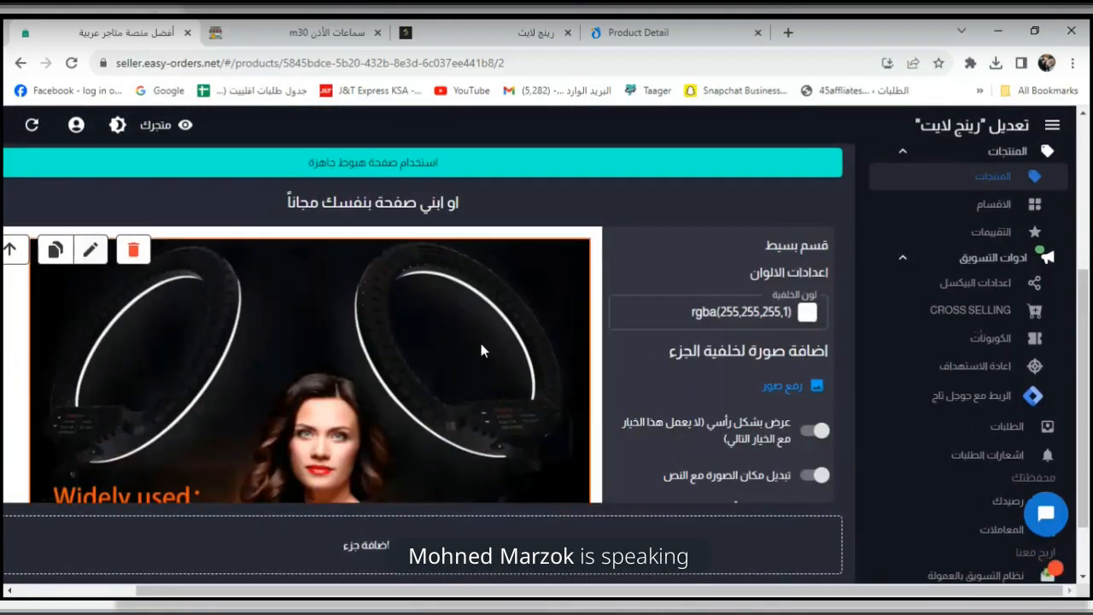
pyautogui.scroll(1, 831, 316)
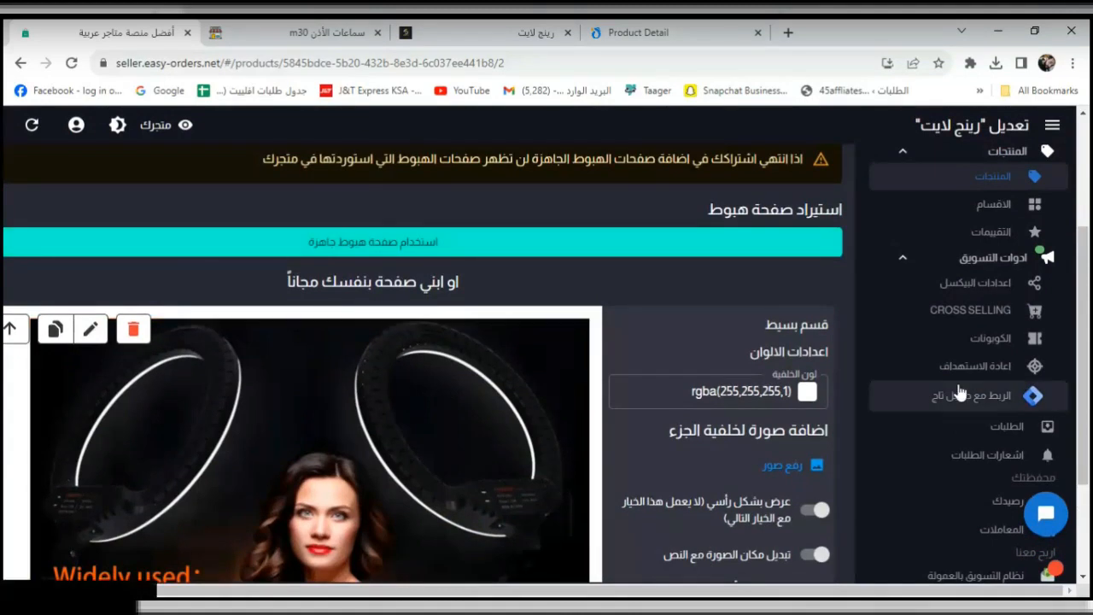
pyautogui.scroll(-1, 700, 391)
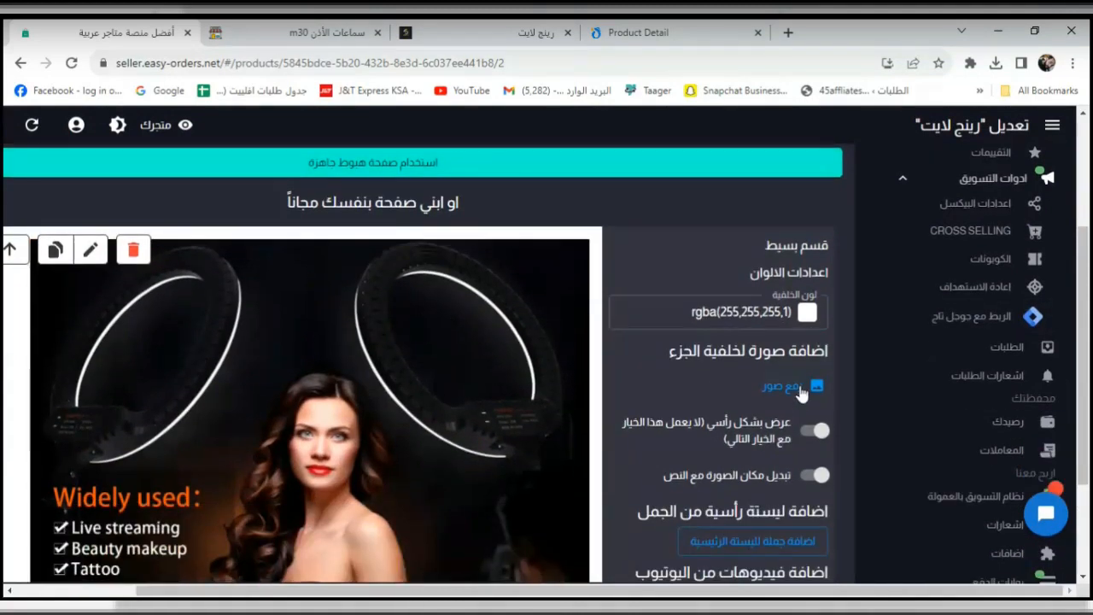
pyautogui.scroll(-1, 802, 440)
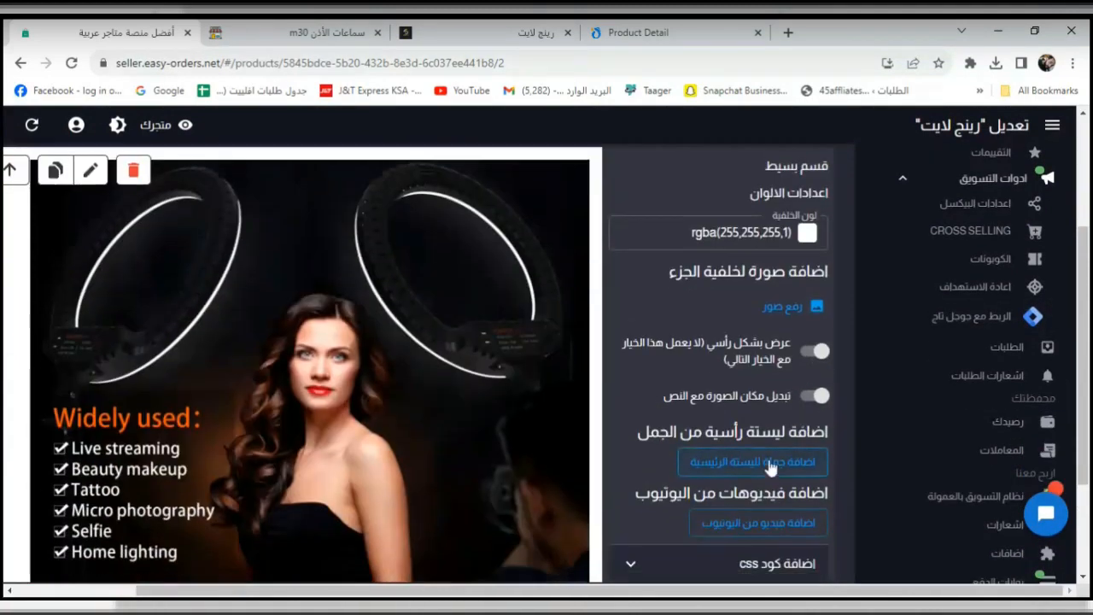
pyautogui.click(802, 353)
pyautogui.scroll(-1, 802, 355)
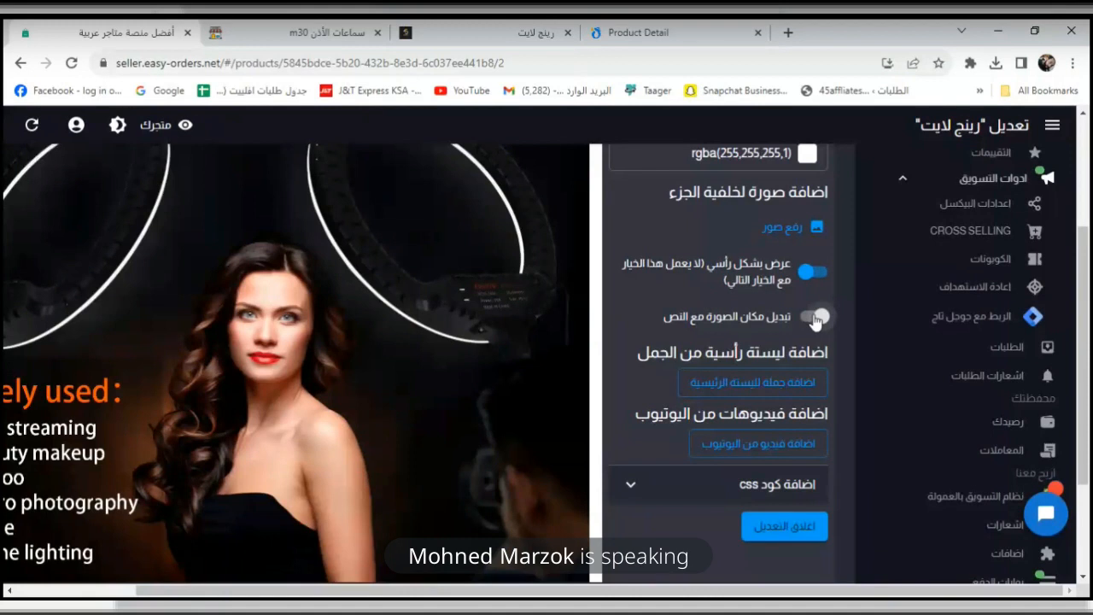
pyautogui.scroll(-1, 811, 383)
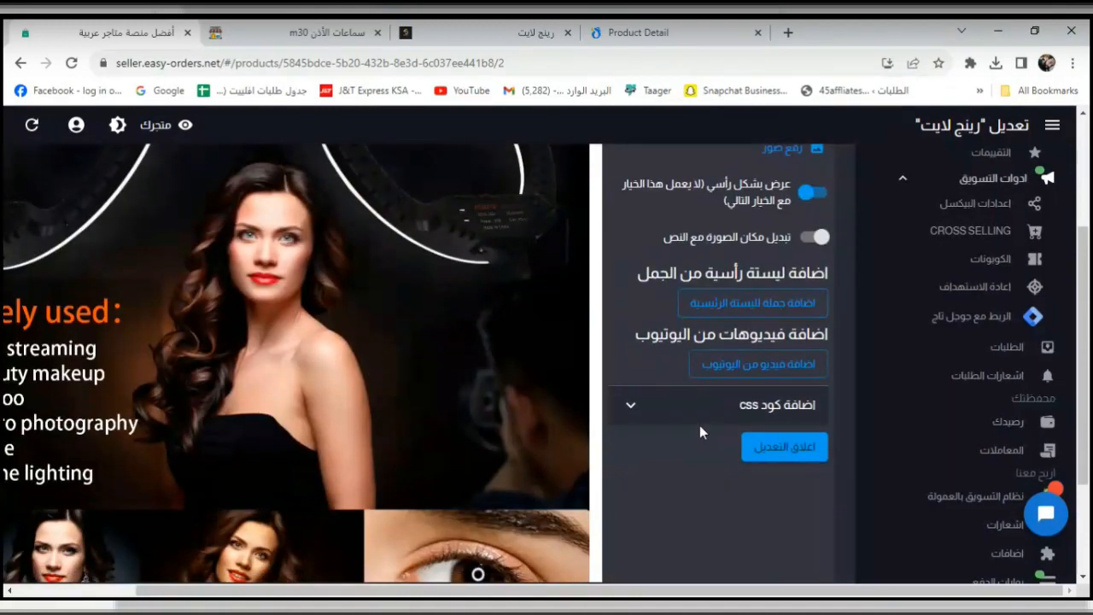
pyautogui.scroll(-3, 699, 431)
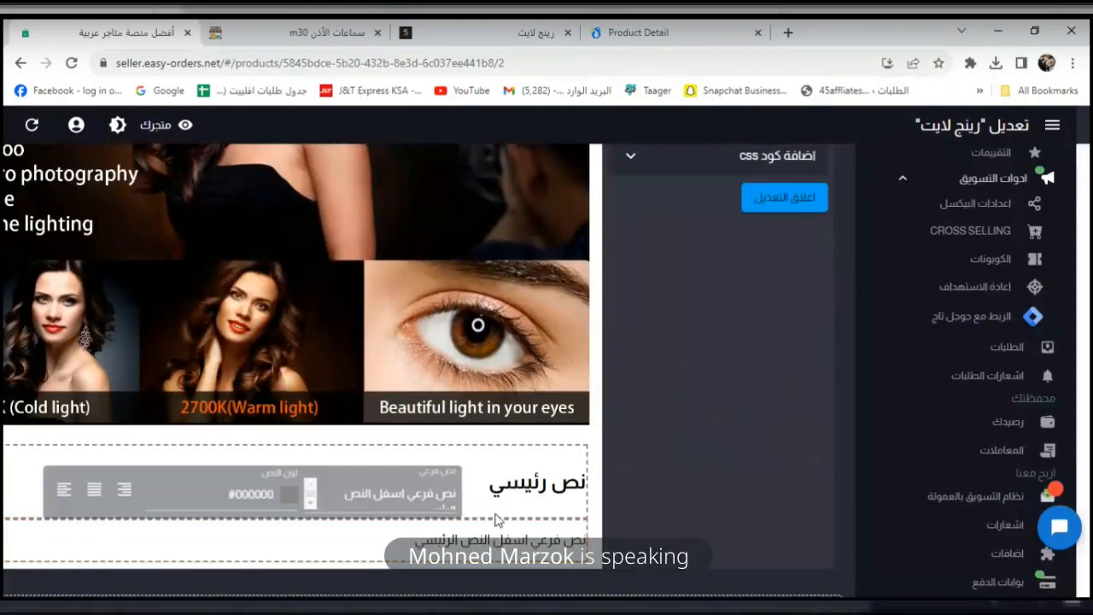
# Replace the heading text with 'رينج لايت مستورد' and centre-align it.
pyautogui.moveTo(526, 488)
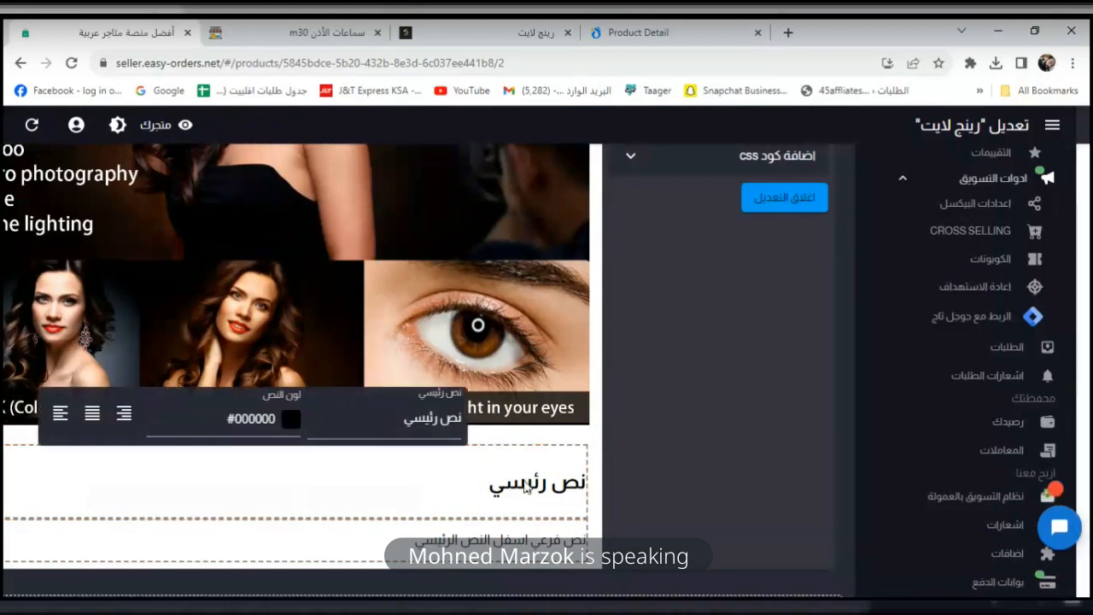
pyautogui.click(526, 486)
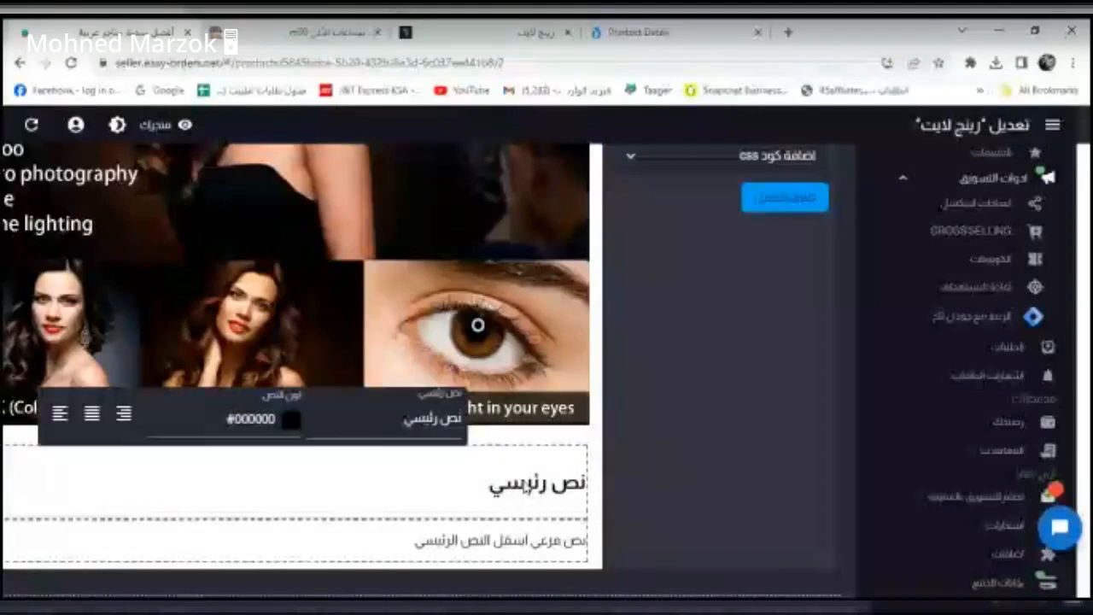
pyautogui.click(394, 417)
pyautogui.write('ر')
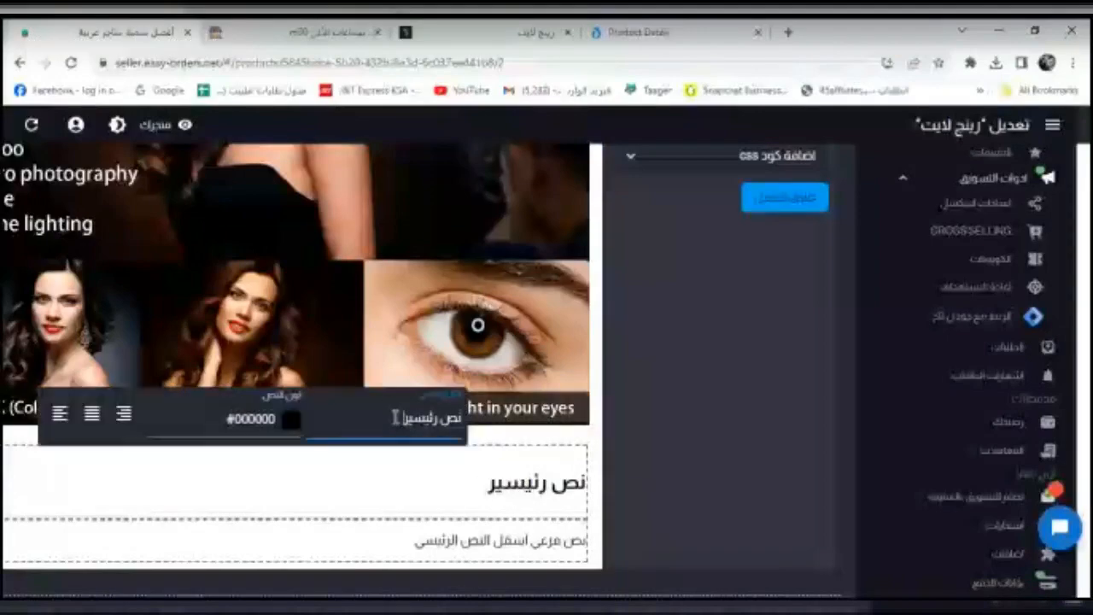
pyautogui.hotkey('ctrl', 'a')
pyautogui.press('BackSpace')
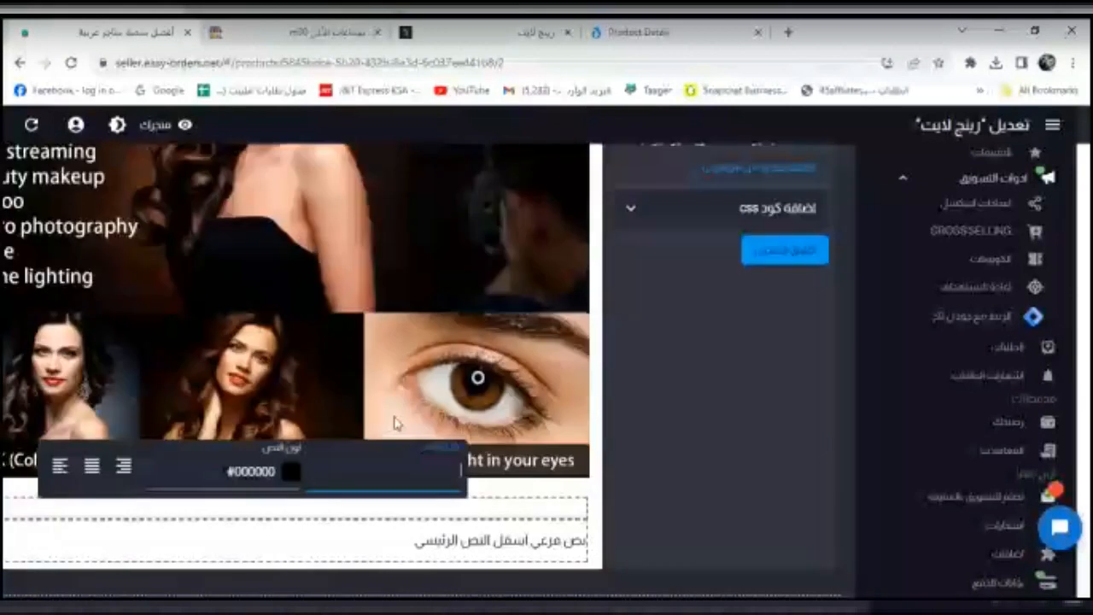
pyautogui.write('رينج لايت مستورد')
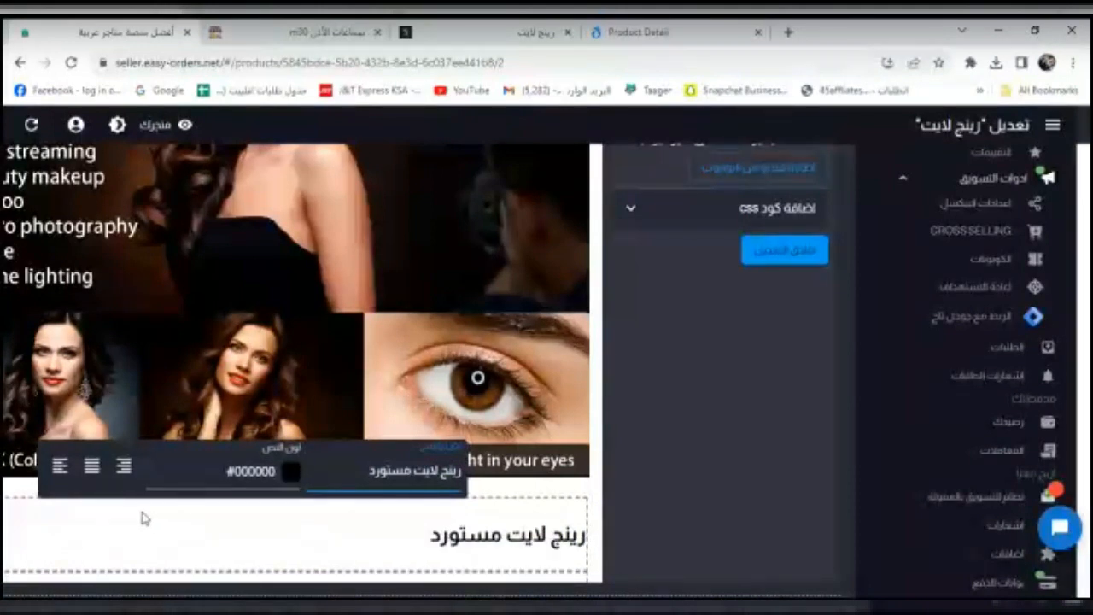
pyautogui.click(91, 466)
pyautogui.scroll(-1, 770, 283)
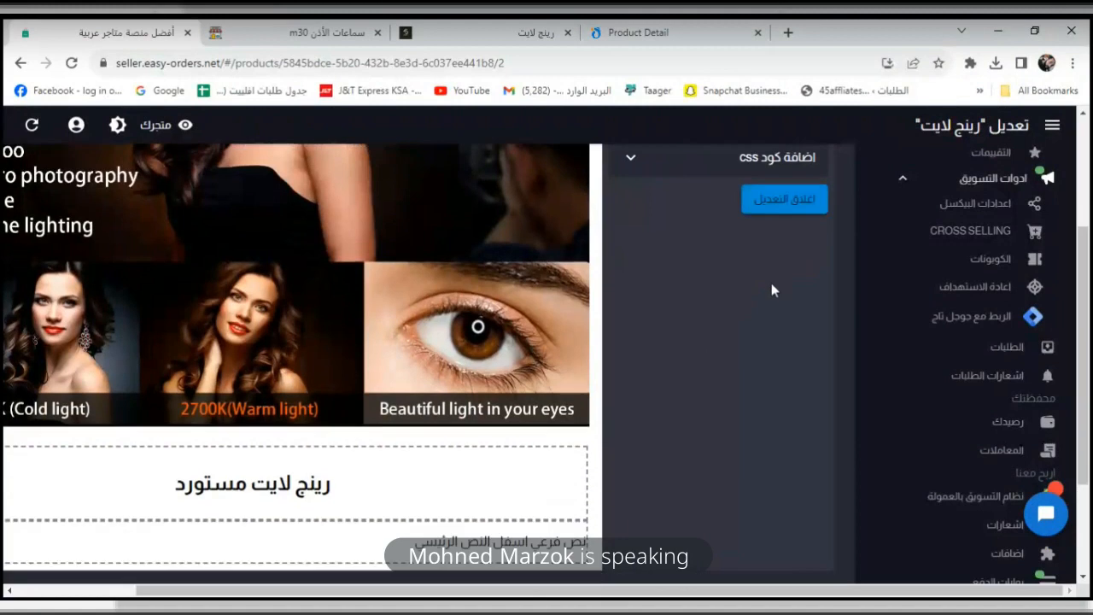
pyautogui.scroll(-2, 683, 461)
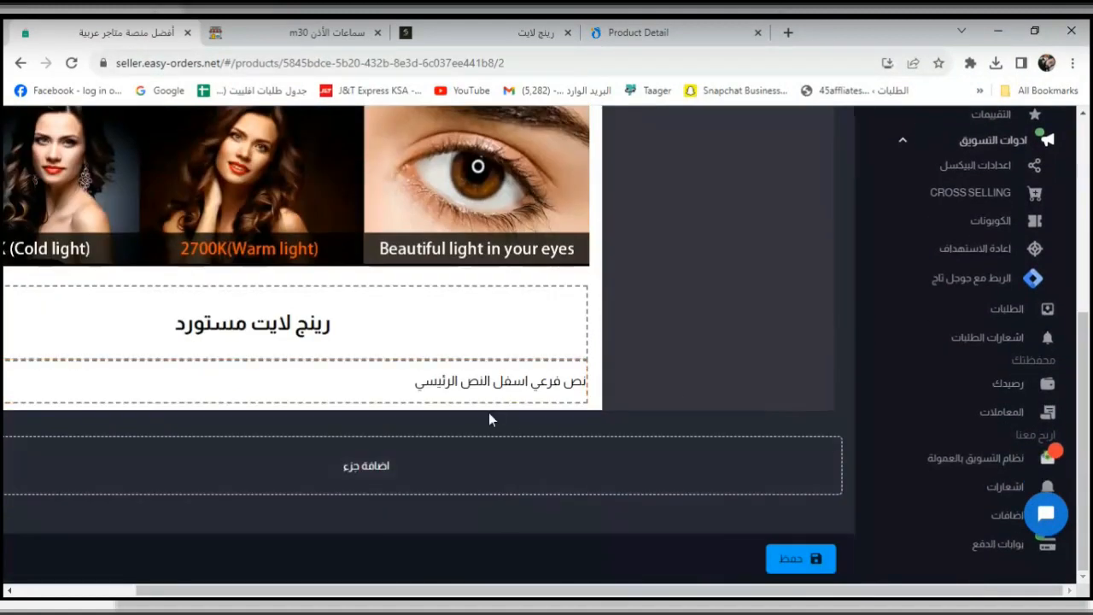
pyautogui.scroll(5, 468, 367)
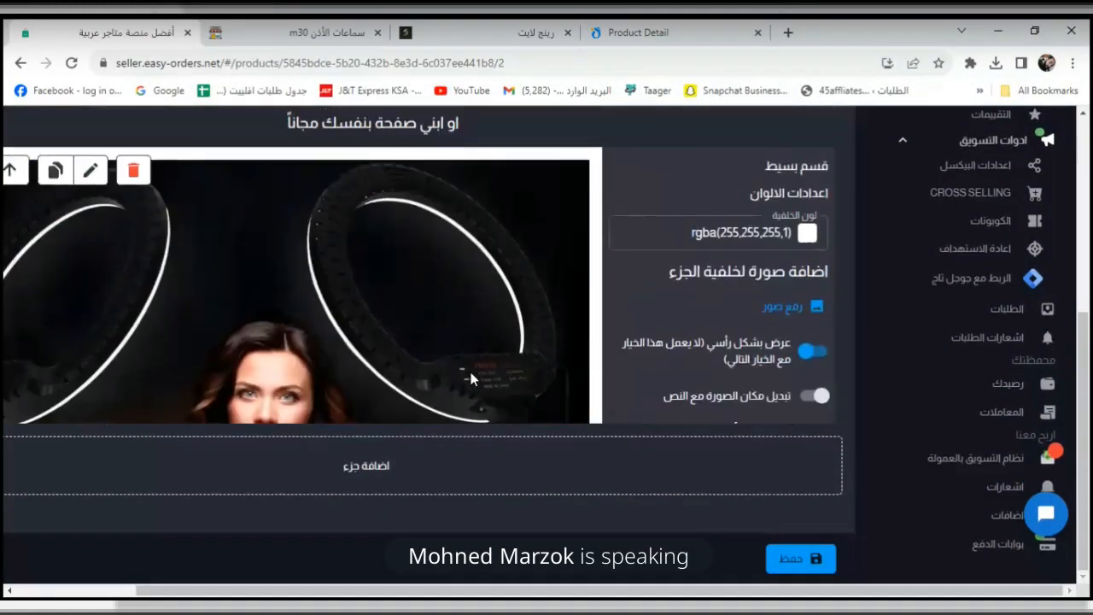
pyautogui.scroll(-5, 468, 367)
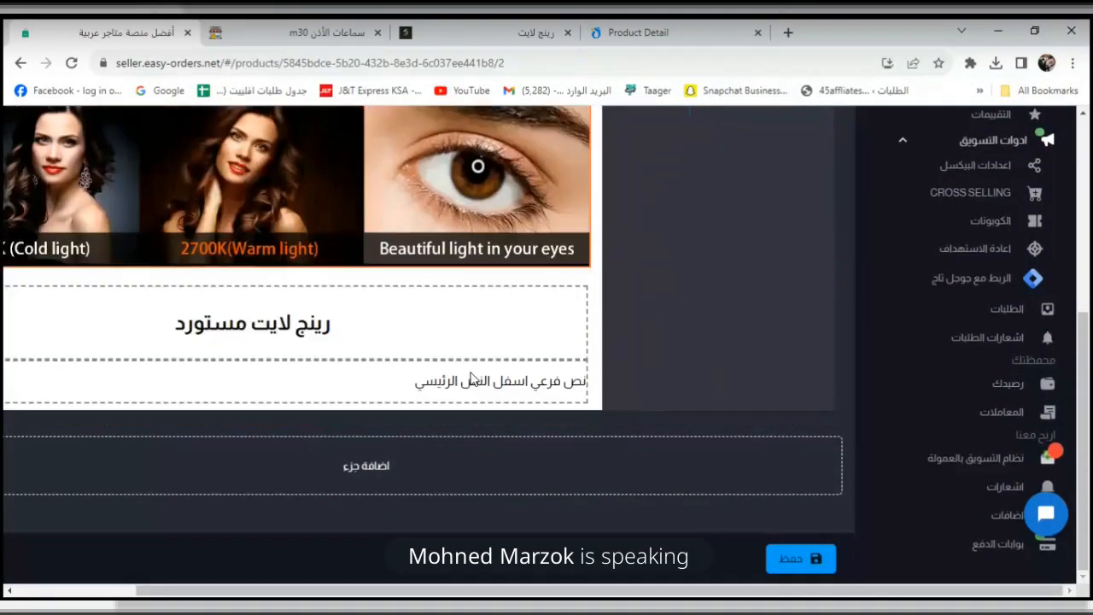
# Add a new dark image-and-text section to the landing page.
pyautogui.click(423, 485)
pyautogui.scroll(-2, 473, 385)
pyautogui.scroll(2, 547, 341)
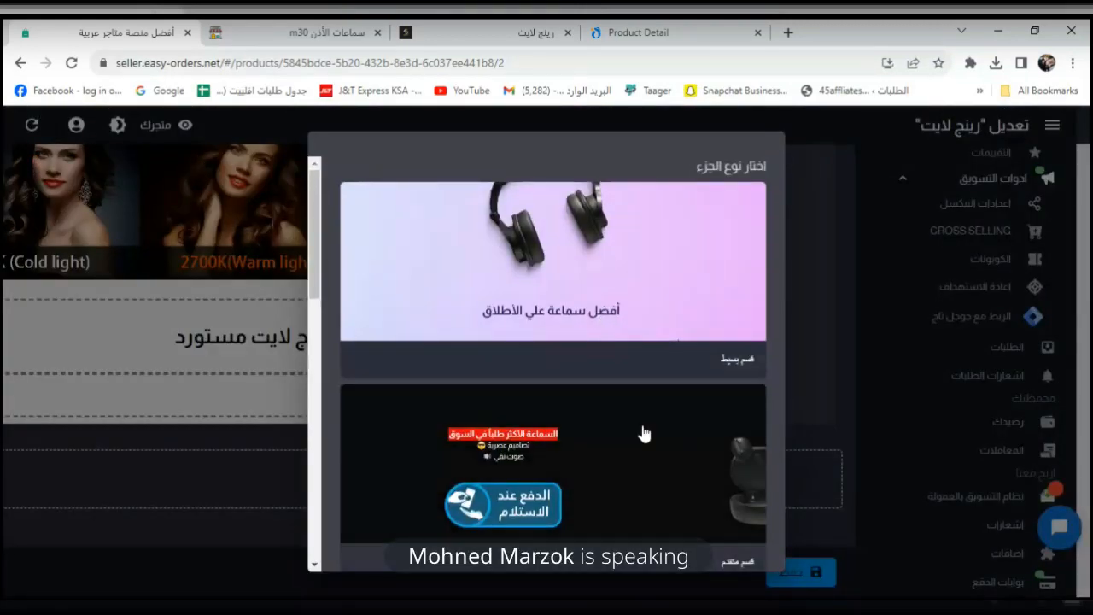
pyautogui.scroll(-1, 656, 410)
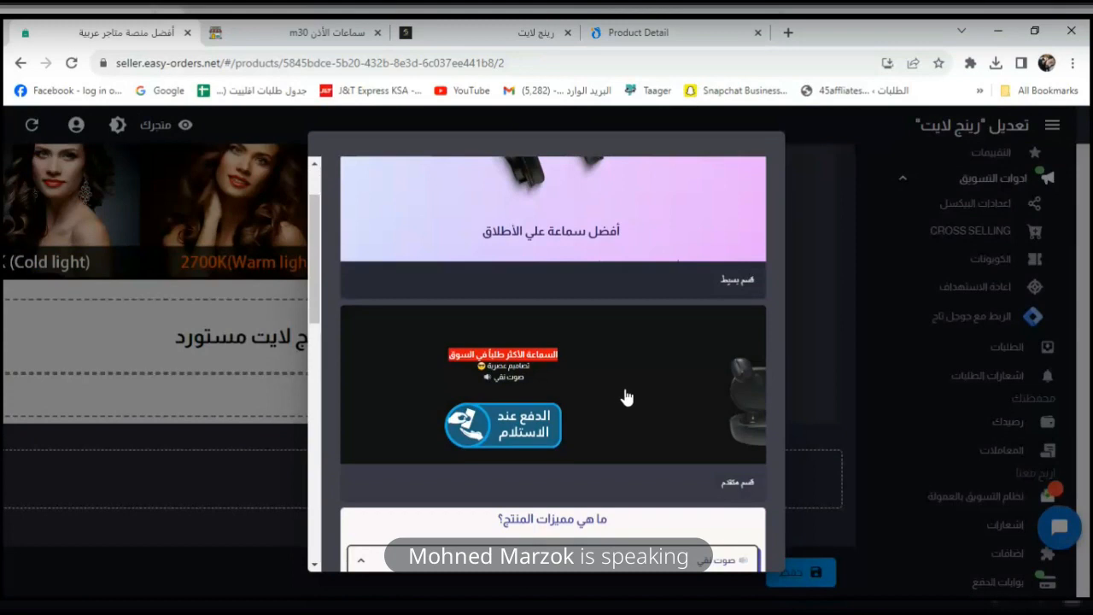
pyautogui.click(624, 398)
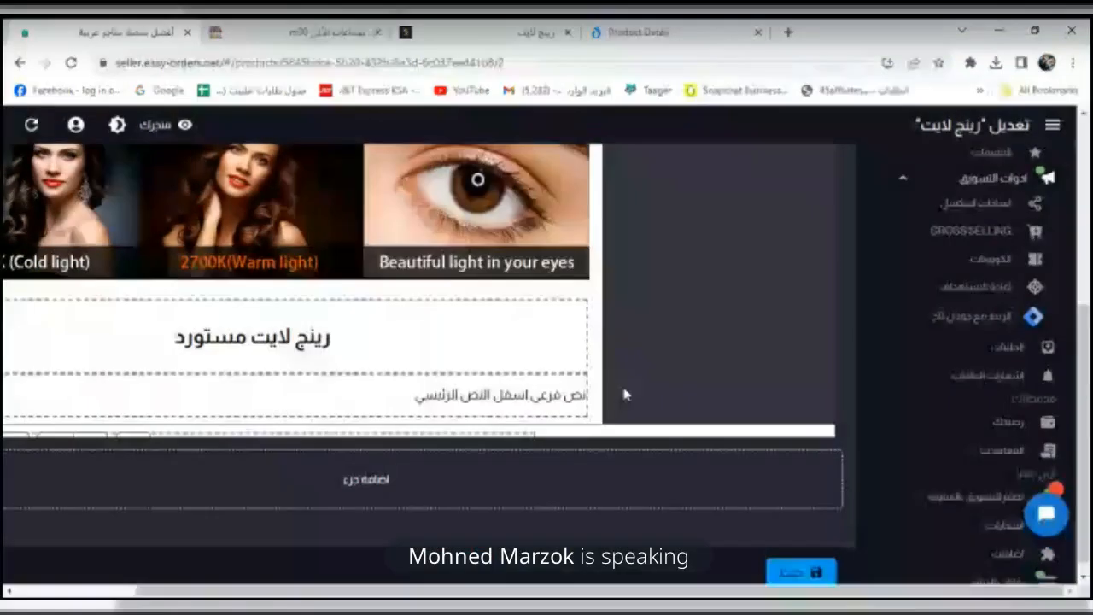
pyautogui.scroll(-2, 502, 344)
# Upload the ring light lifestyle photo as the new section's image.
pyautogui.click(691, 325)
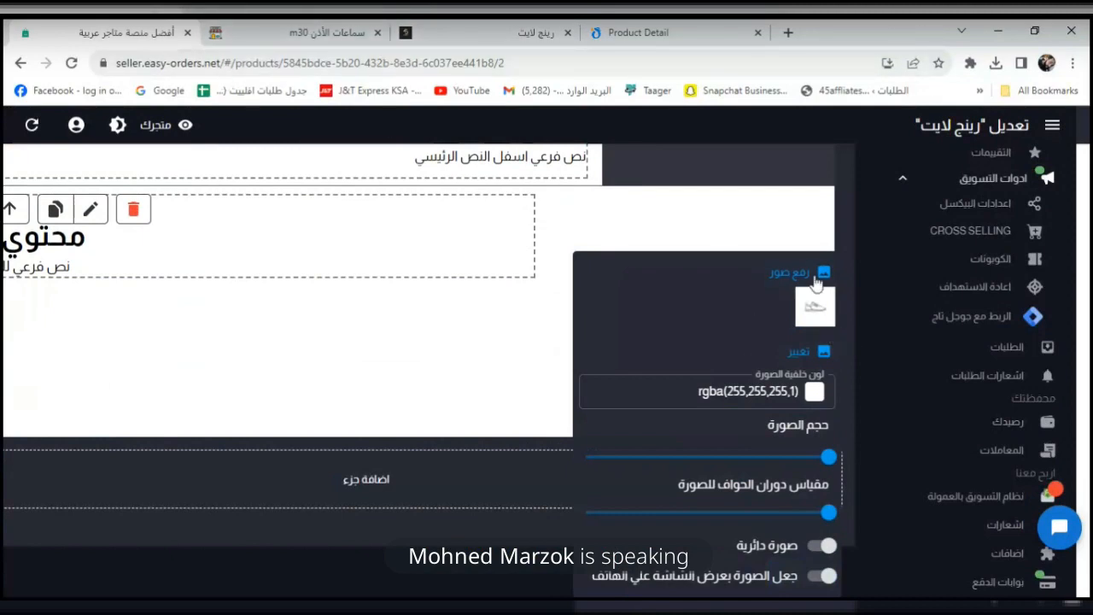
pyautogui.click(781, 270)
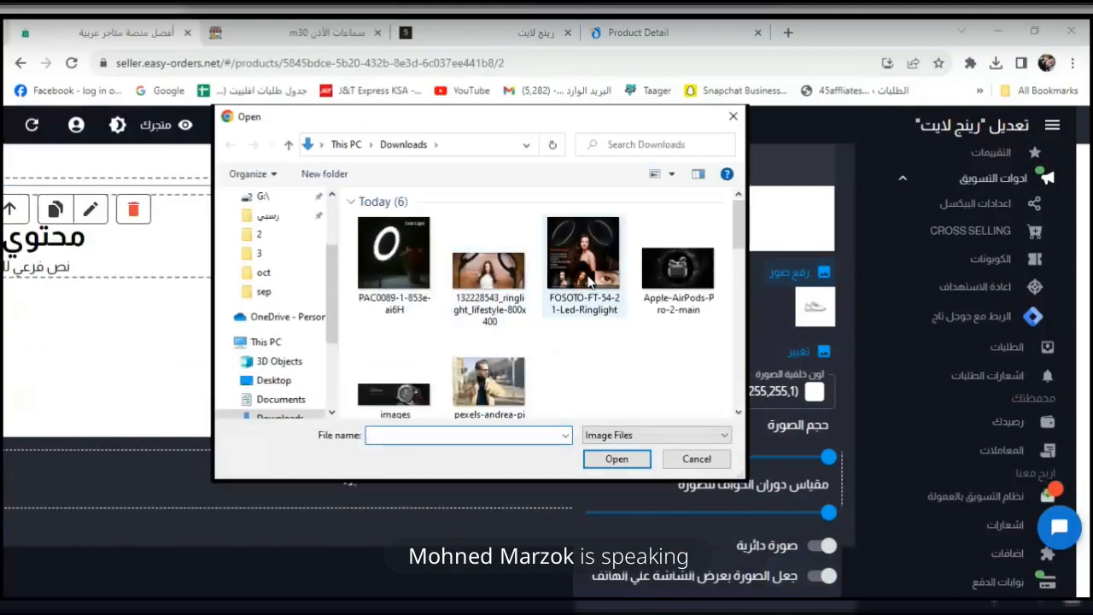
pyautogui.click(493, 301)
pyautogui.click(645, 465)
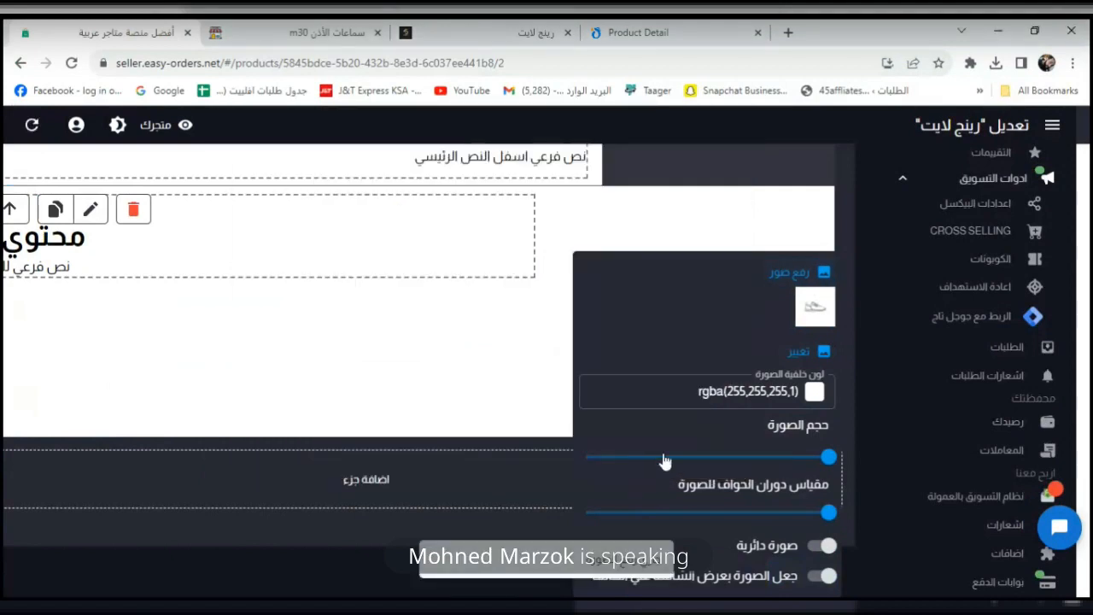
pyautogui.click(103, 255)
# Replace the section's placeholder text with 'شحن مجانا لجميع المحافظات'.
pyautogui.click(70, 254)
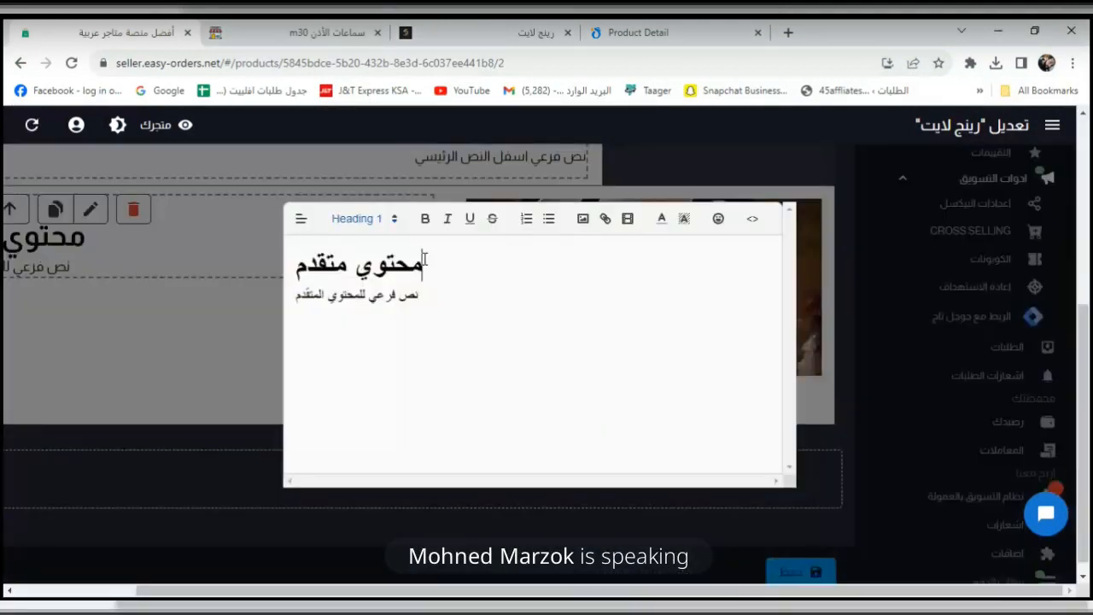
pyautogui.hotkey('ctrl', 'a')
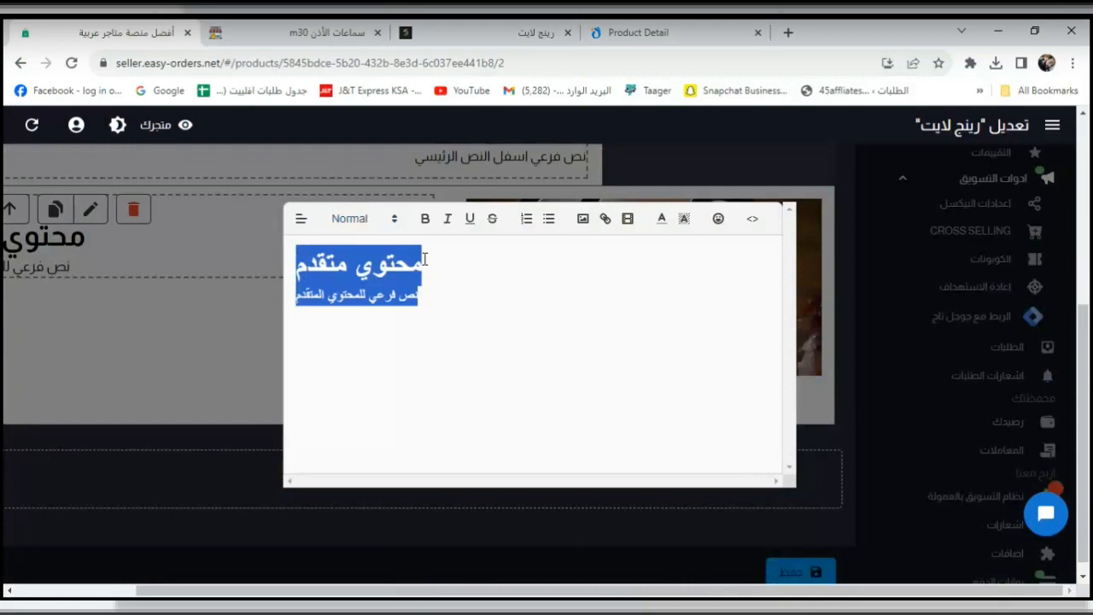
pyautogui.write('شحن مجانا لجميع ')
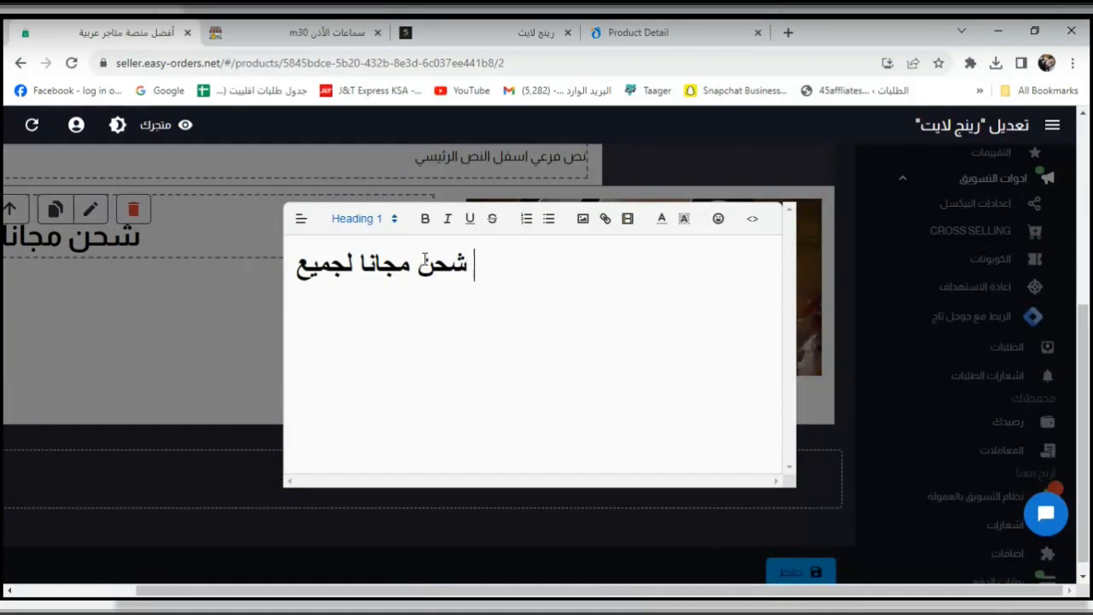
pyautogui.write('المحافظات')
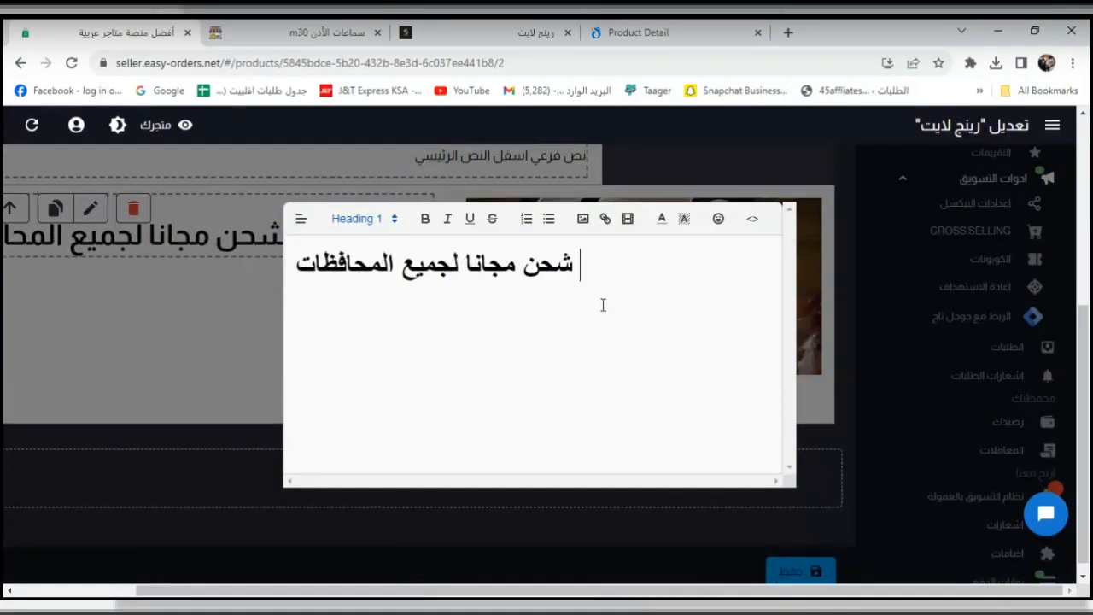
pyautogui.scroll(-1, 623, 329)
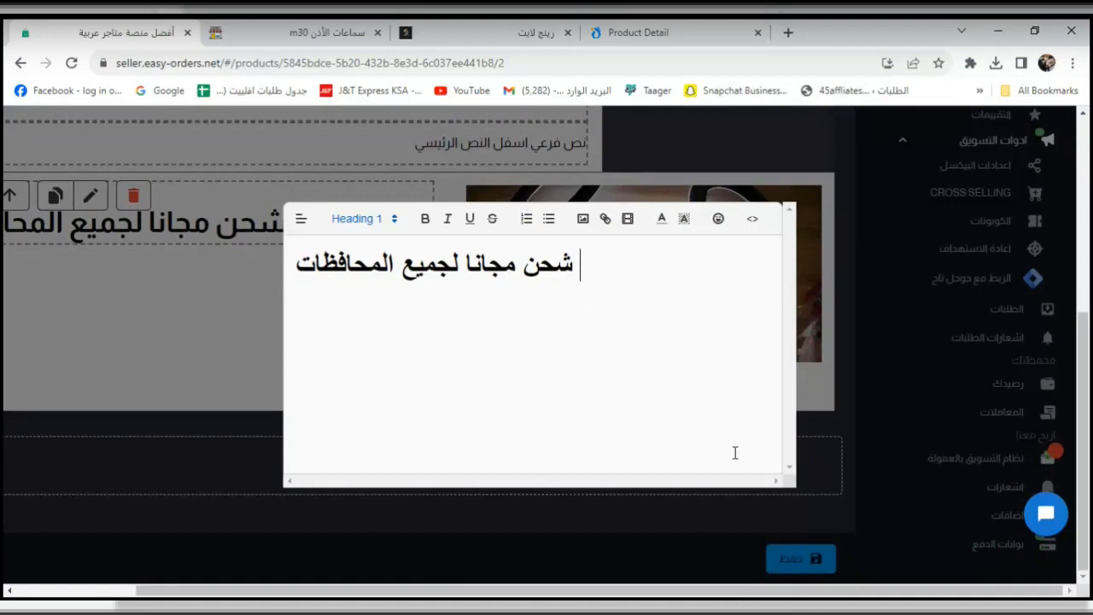
pyautogui.click(814, 529)
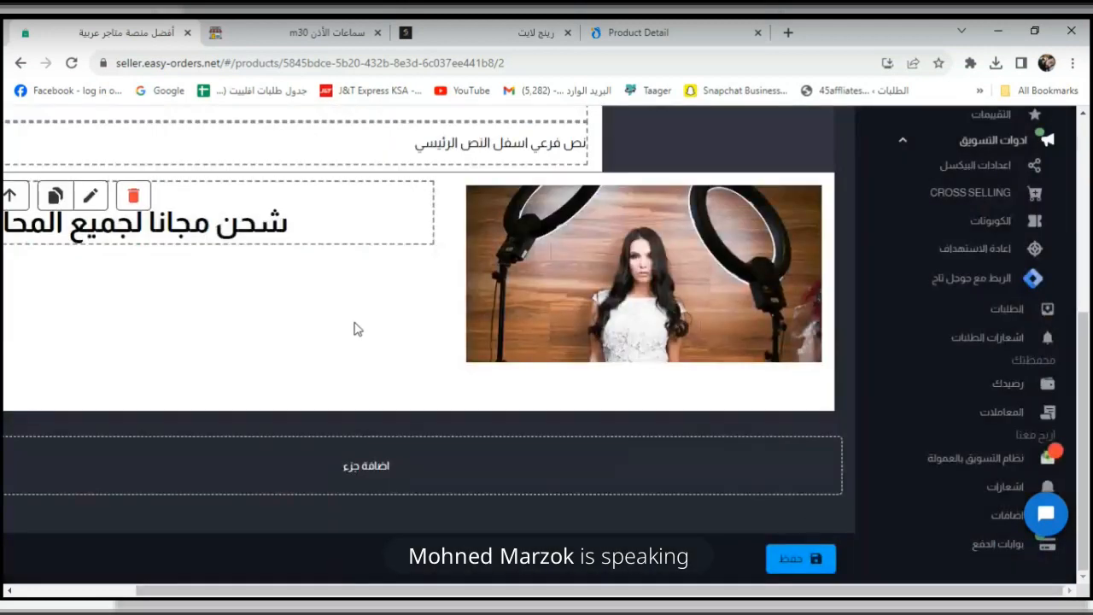
pyautogui.scroll(3, 357, 329)
# Save the product changes.
pyautogui.scroll(-2, 455, 319)
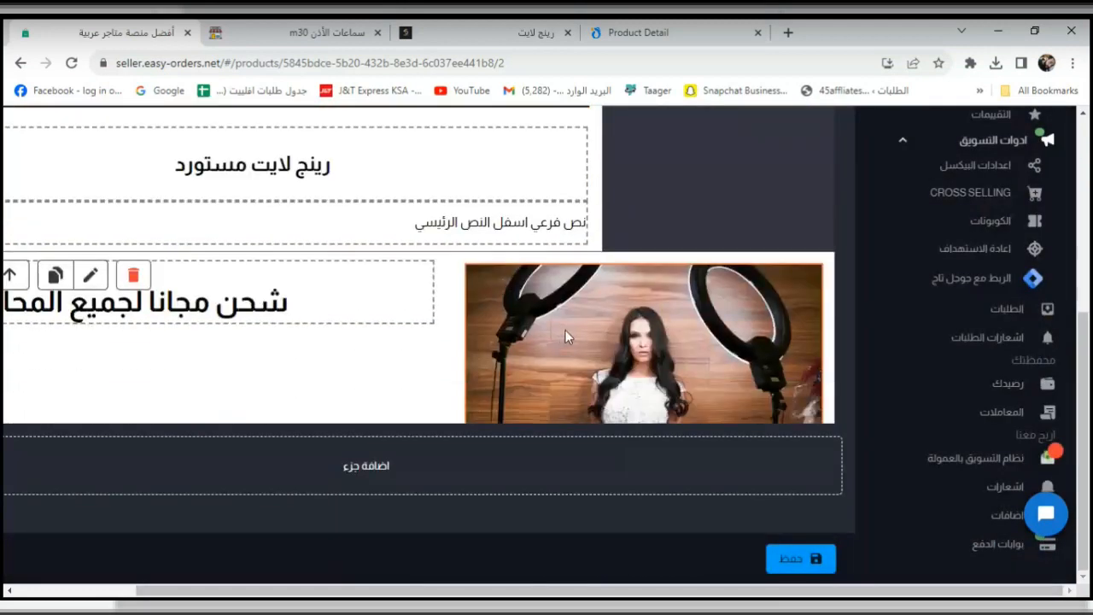
pyautogui.scroll(-1, 560, 337)
pyautogui.click(817, 559)
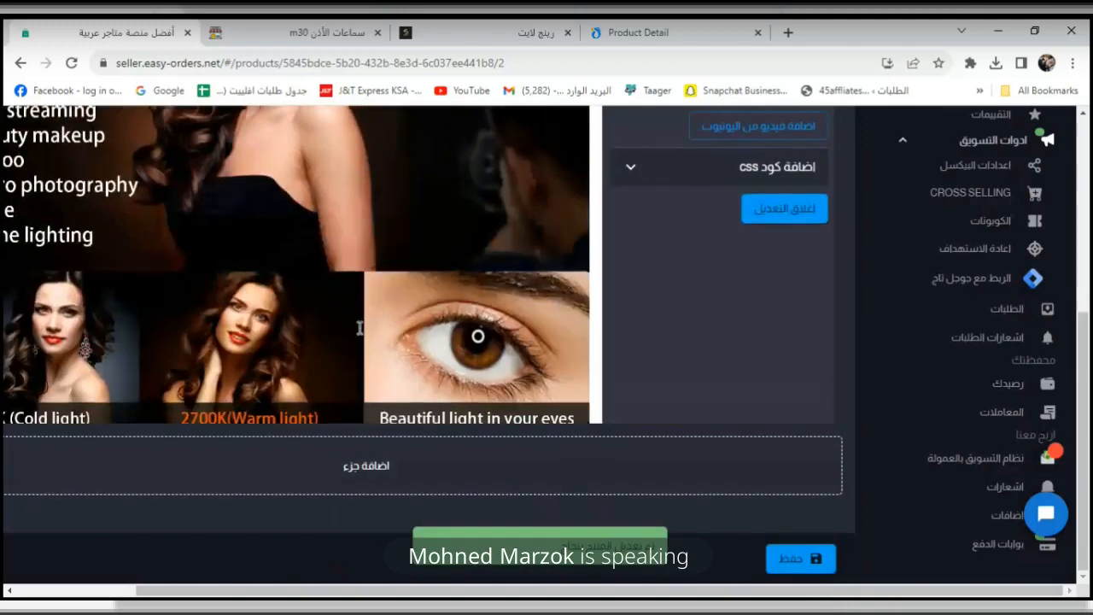
pyautogui.scroll(8, 360, 328)
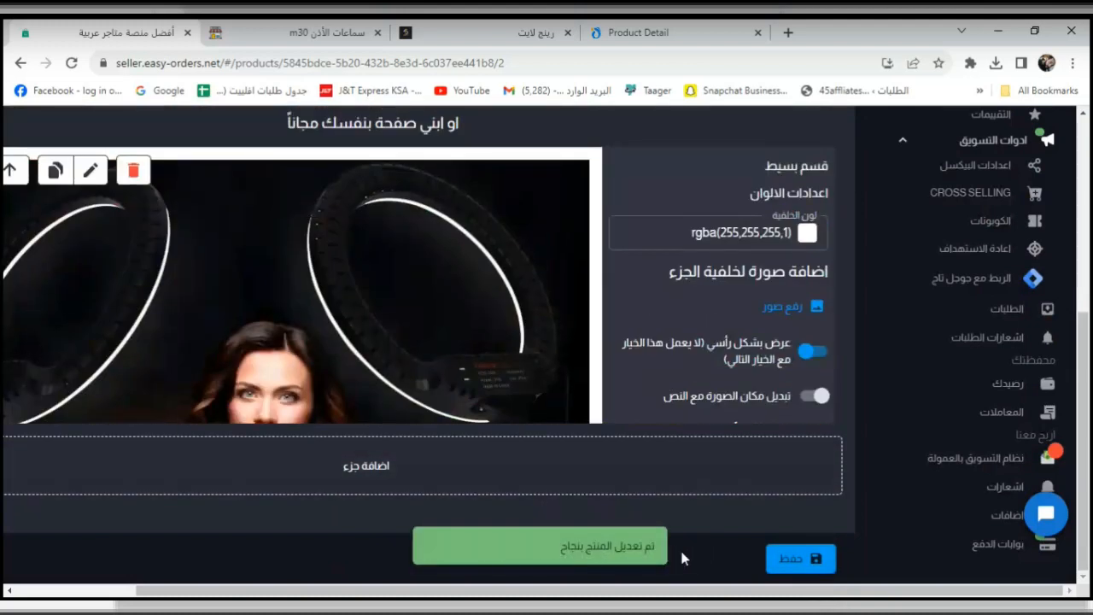
# Reload the live store product page and scroll through it.
pyautogui.click(456, 30)
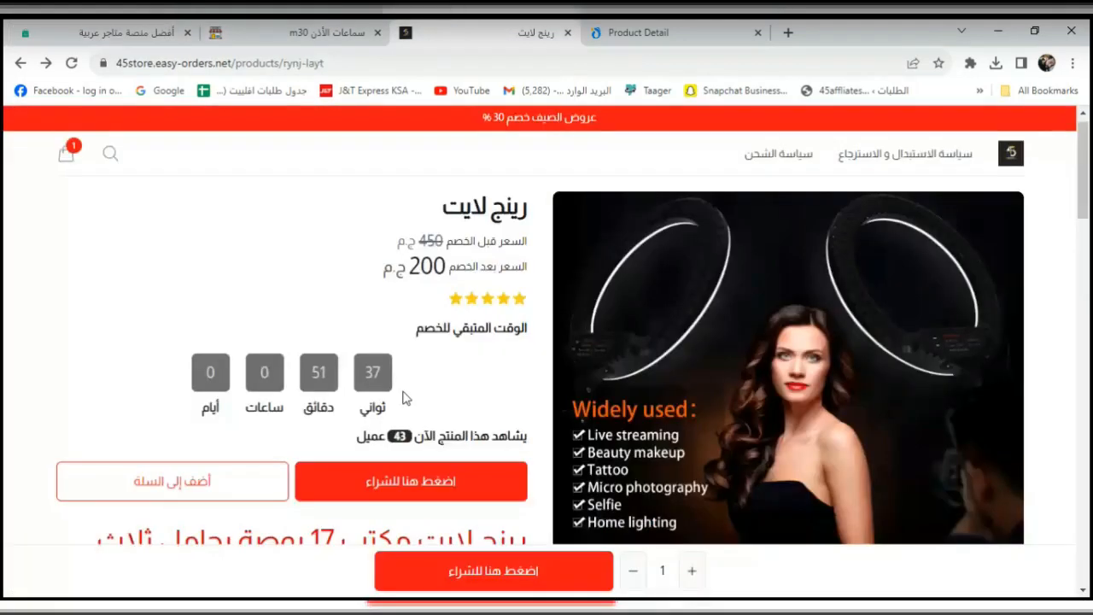
pyautogui.click(72, 63)
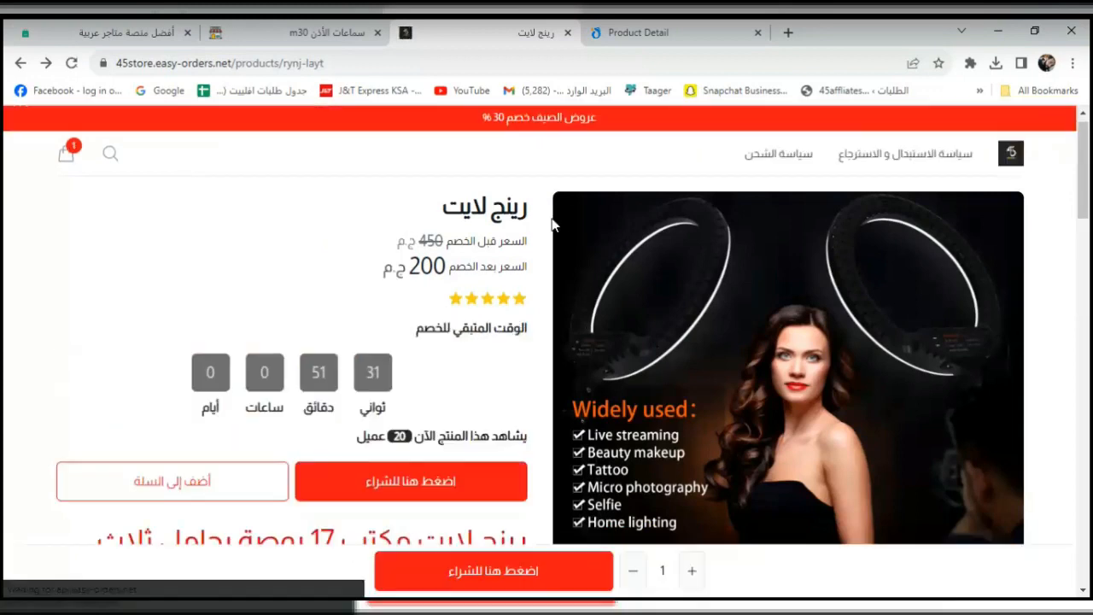
pyautogui.scroll(-8, 537, 288)
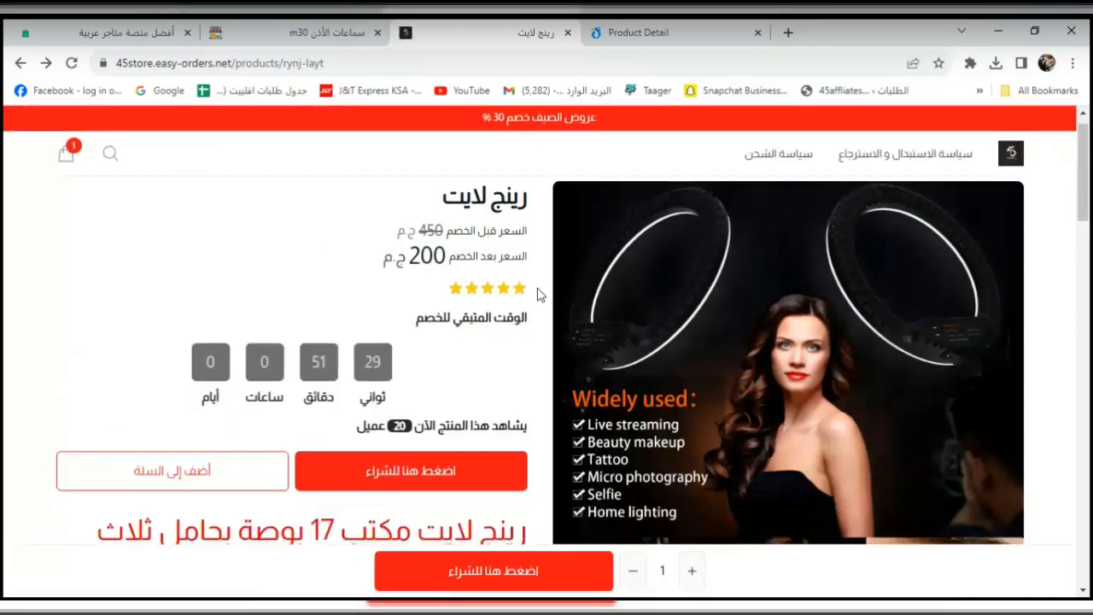
pyautogui.scroll(-12, 385, 344)
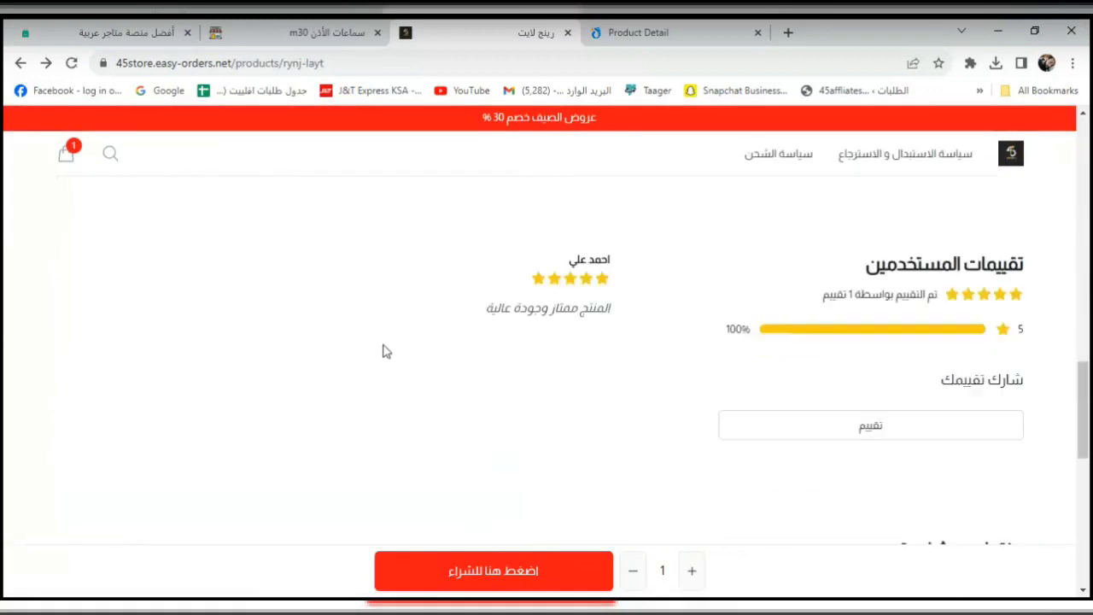
pyautogui.scroll(5, 383, 348)
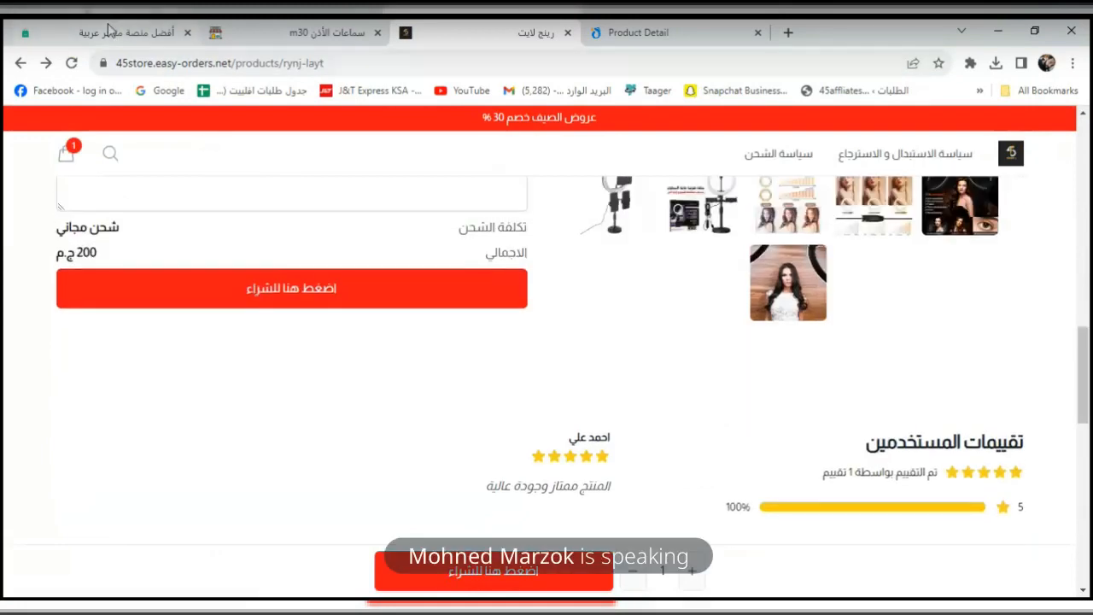
# Turn on the landing-page builder for the product and save it again.
pyautogui.click(126, 33)
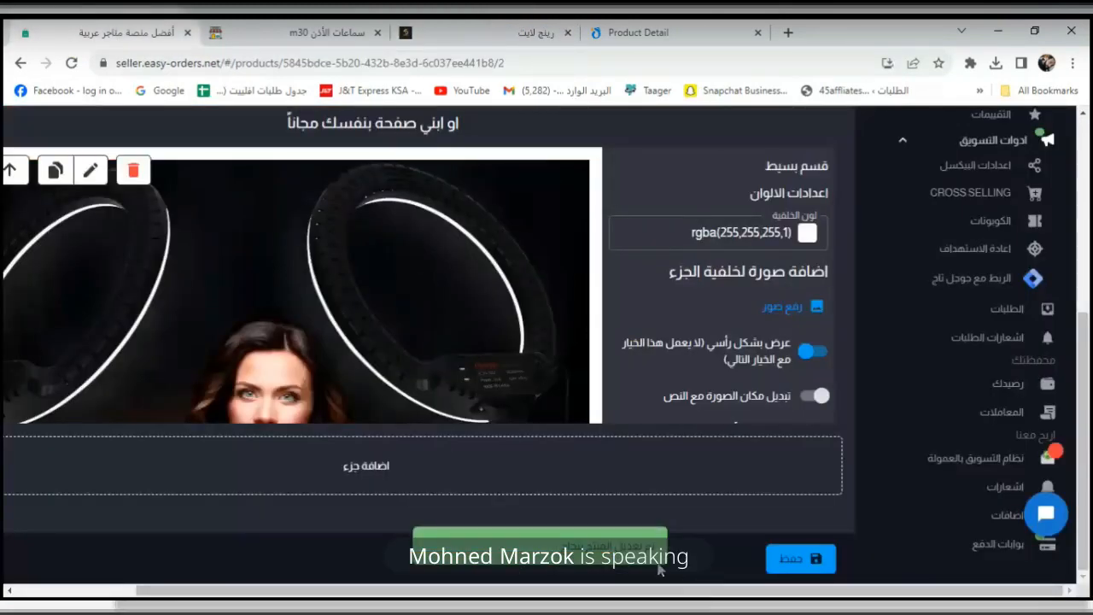
pyautogui.scroll(2, 318, 374)
pyautogui.scroll(1, 317, 374)
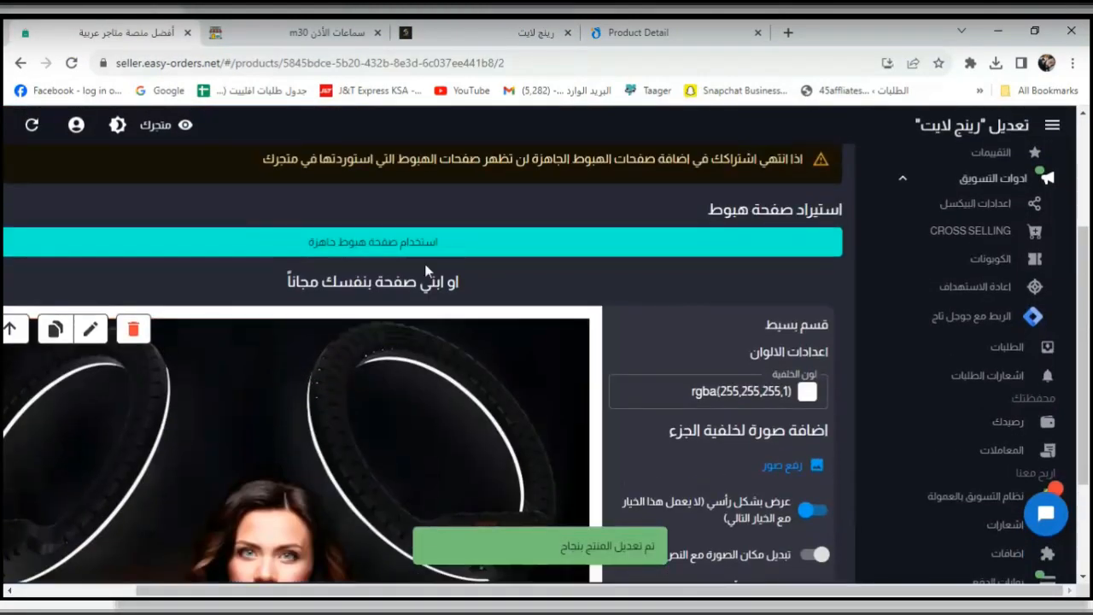
pyautogui.scroll(3, 439, 403)
pyautogui.click(835, 285)
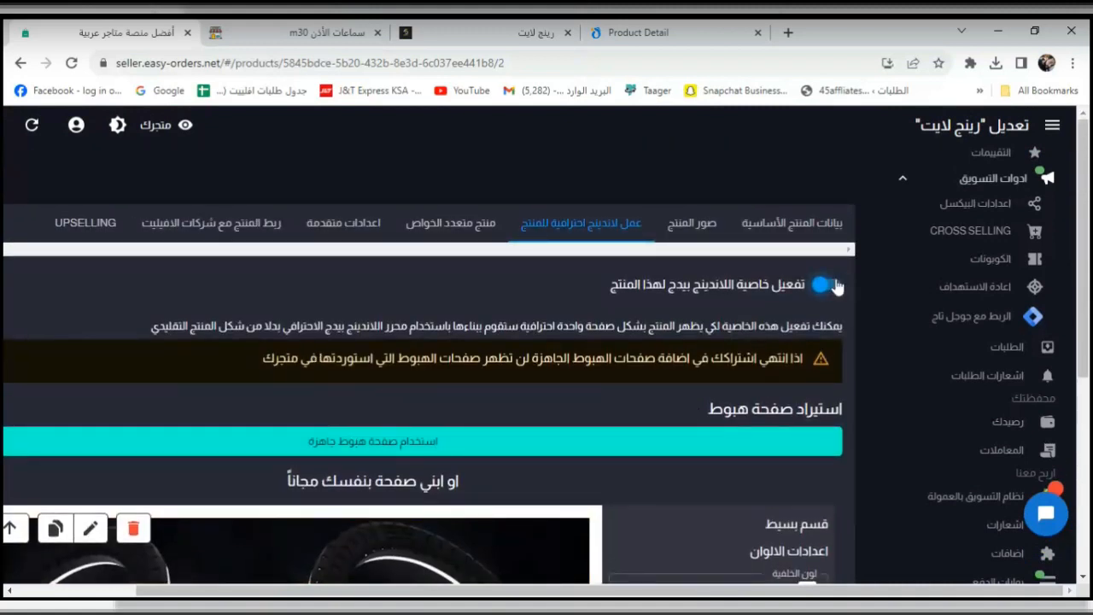
pyautogui.scroll(-6, 851, 364)
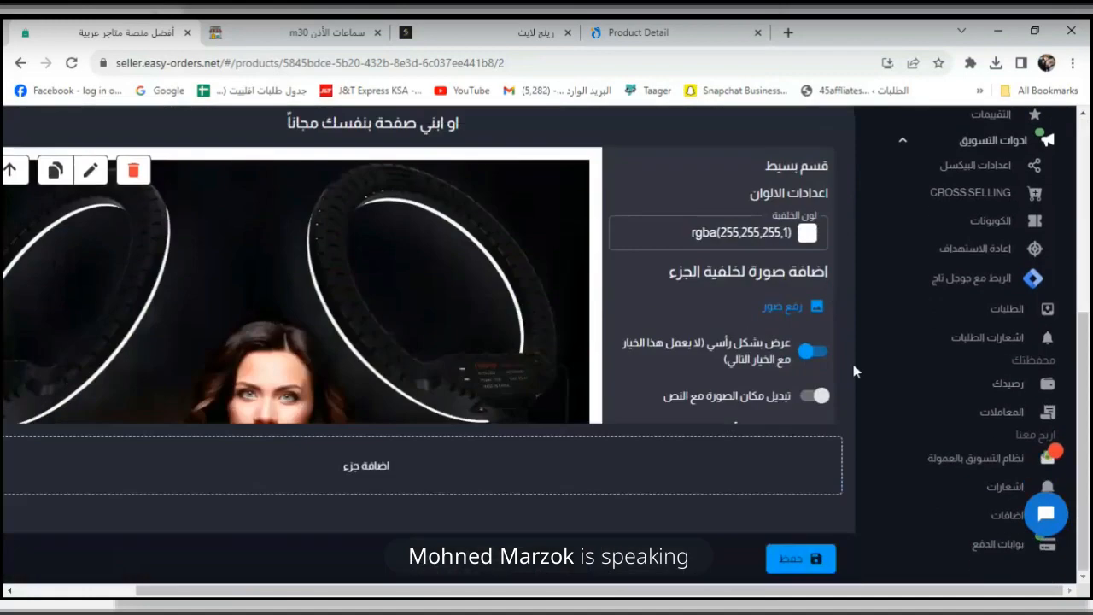
pyautogui.click(817, 571)
pyautogui.scroll(3, 674, 536)
pyautogui.scroll(1, 674, 536)
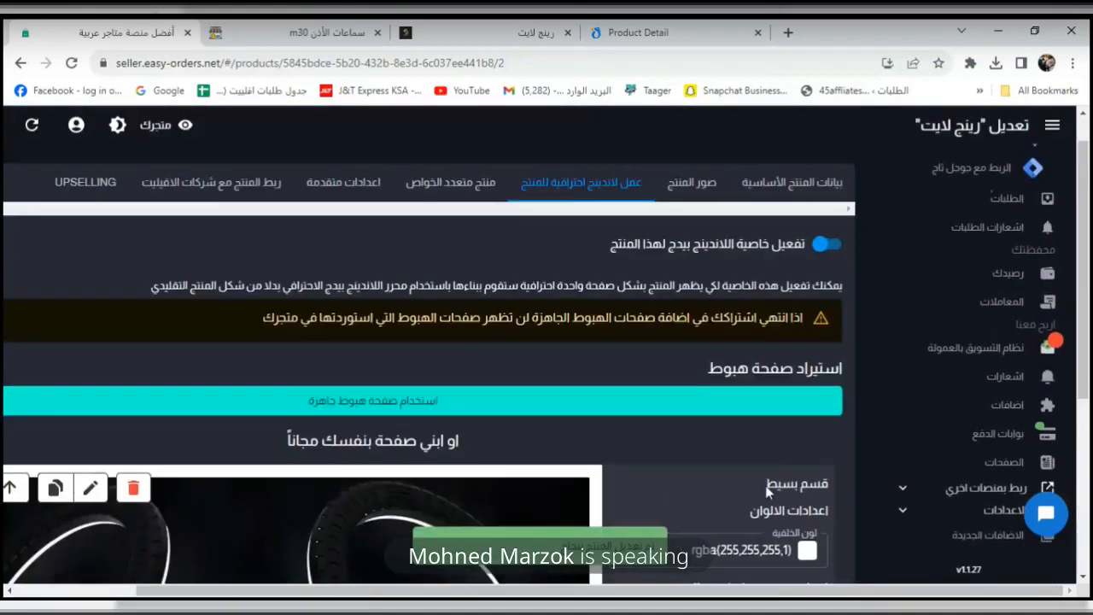
# Reload the live product page to show the new landing sections.
pyautogui.click(451, 28)
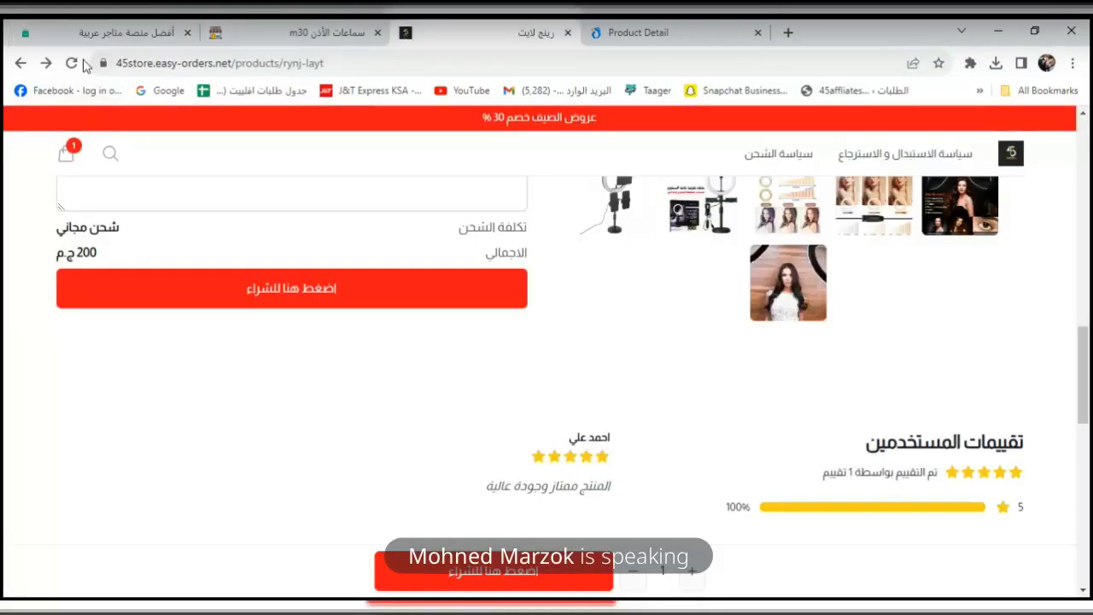
pyautogui.click(71, 63)
pyautogui.scroll(5, 618, 386)
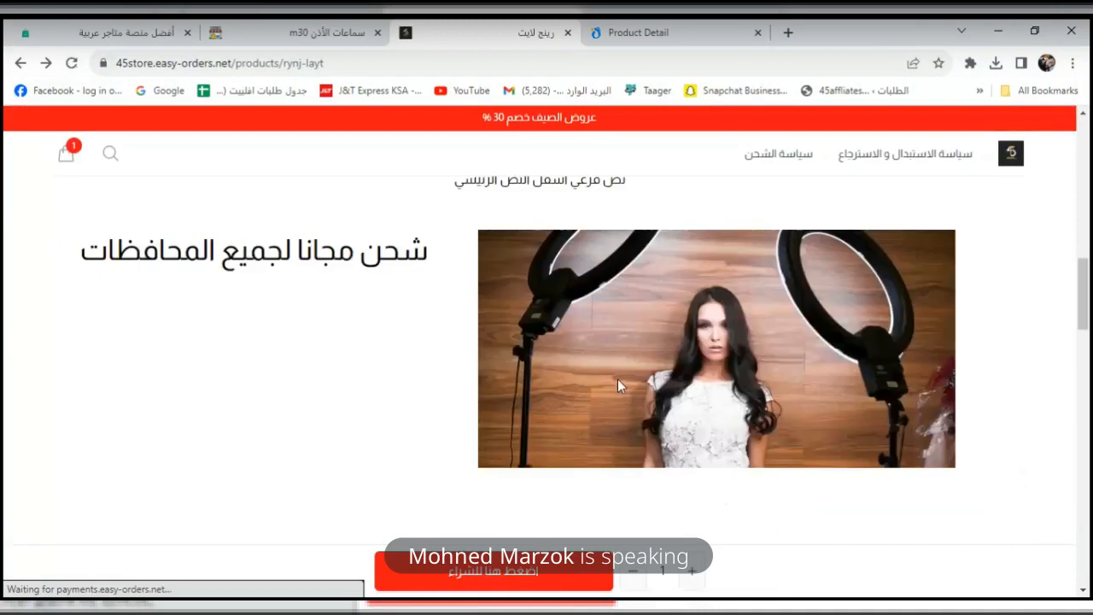
pyautogui.scroll(5, 617, 379)
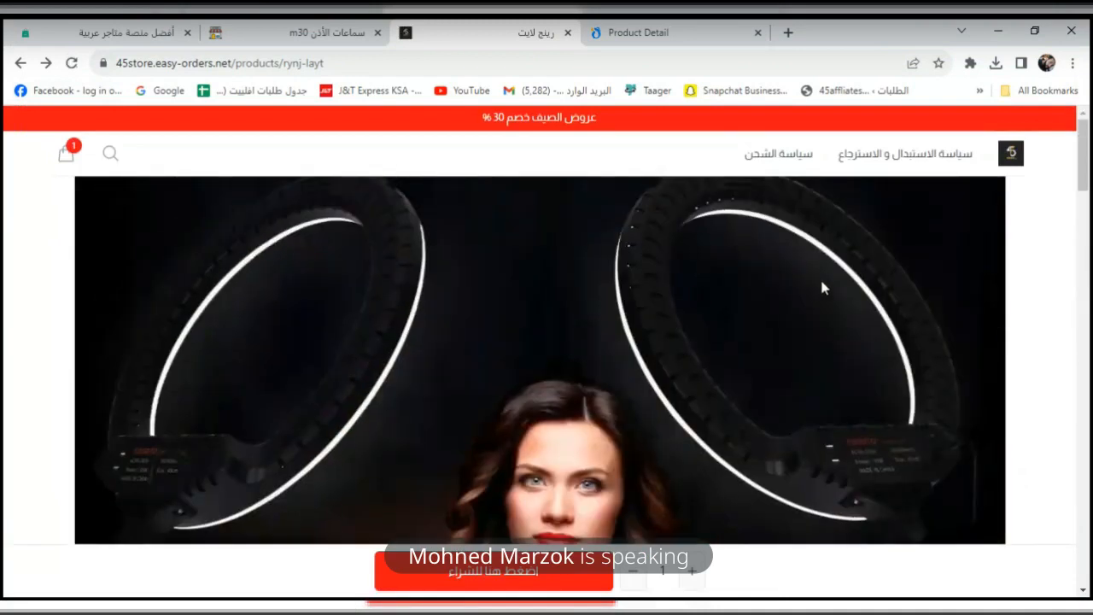
pyautogui.scroll(-5, 835, 299)
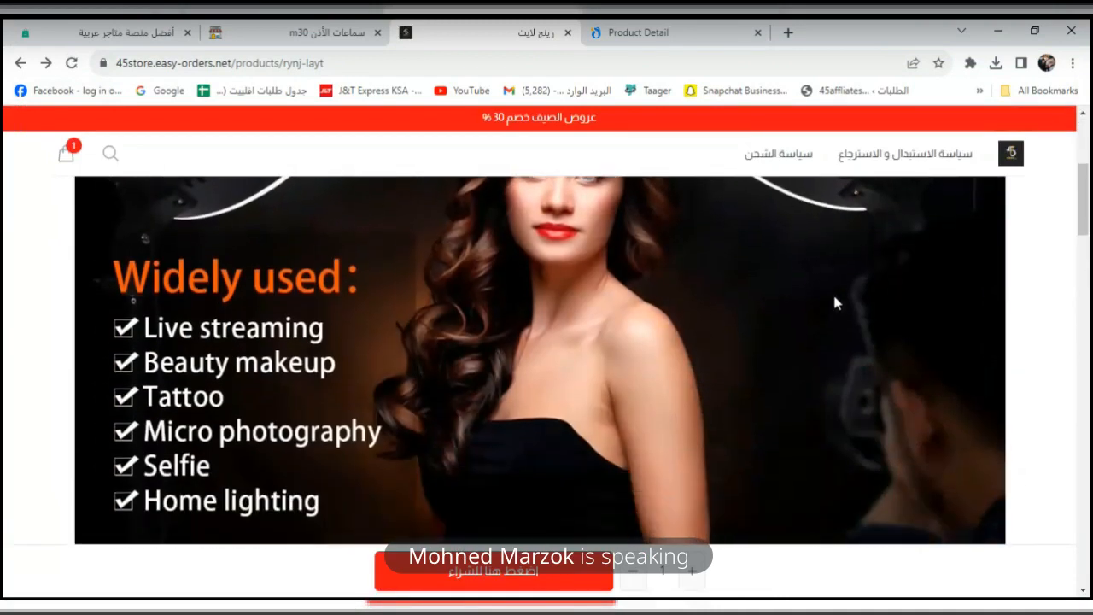
pyautogui.scroll(-2, 837, 306)
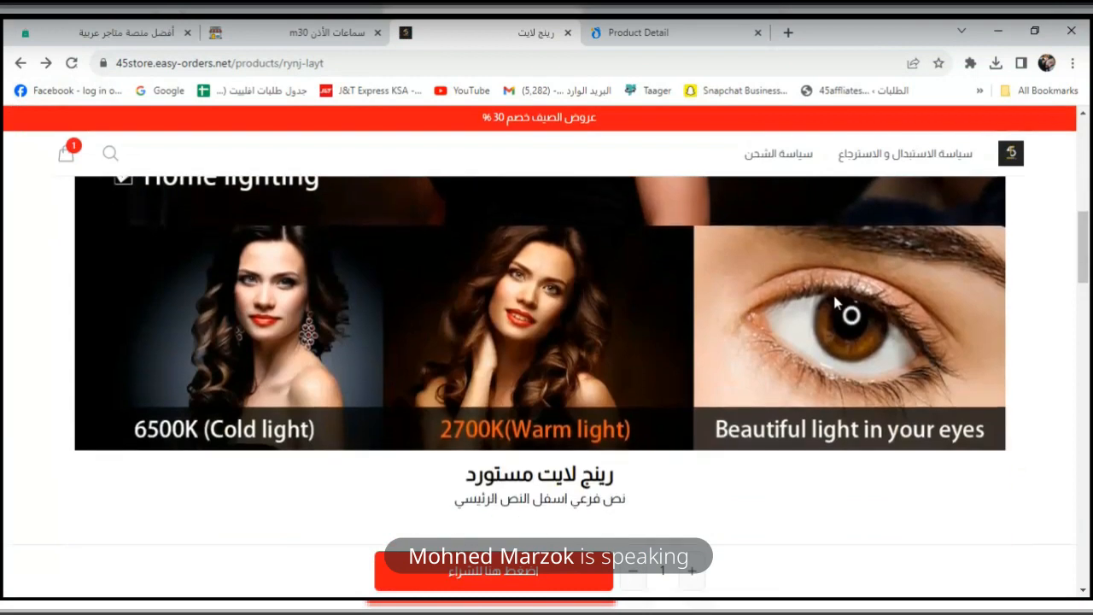
pyautogui.scroll(-1, 837, 307)
# Check the title, subtitle and free-shipping heading on the live page, then return to the editor.
pyautogui.doubleClick(603, 397)
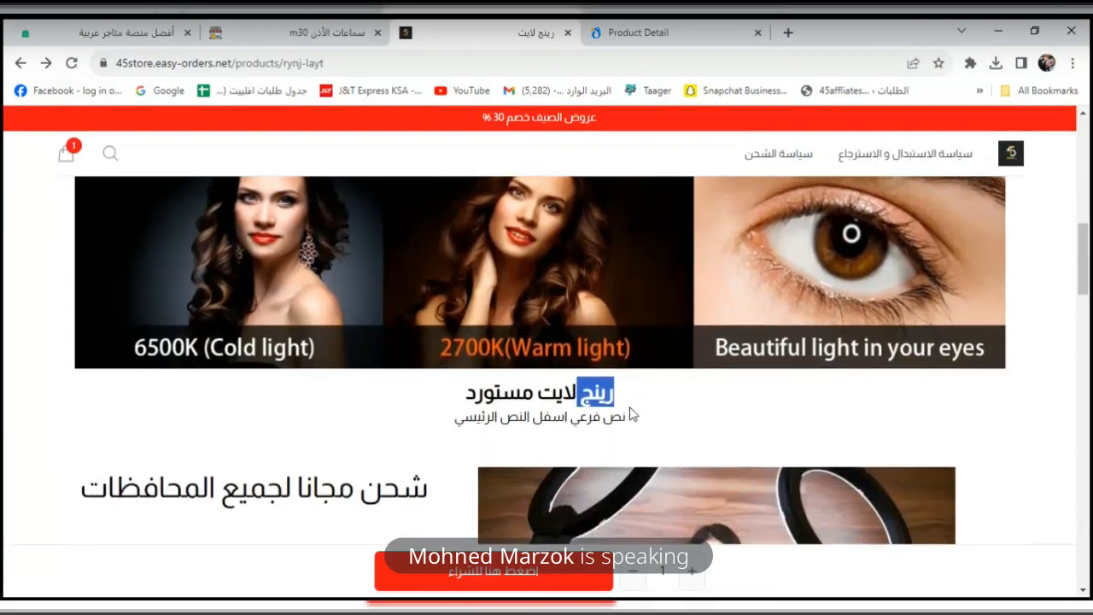
pyautogui.scroll(-1, 598, 419)
pyautogui.click(577, 356)
pyautogui.tripleClick(589, 350)
pyautogui.scroll(-2, 615, 358)
pyautogui.doubleClick(355, 257)
pyautogui.scroll(-2, 437, 353)
pyautogui.scroll(2, 436, 353)
pyautogui.click(407, 365)
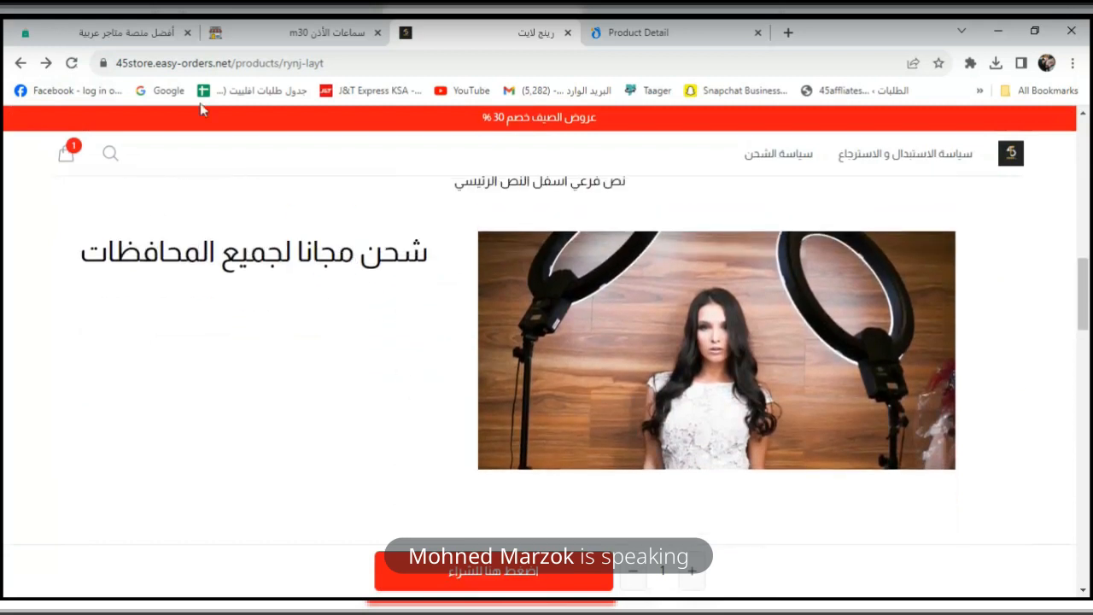
pyautogui.click(159, 34)
pyautogui.scroll(-2, 484, 402)
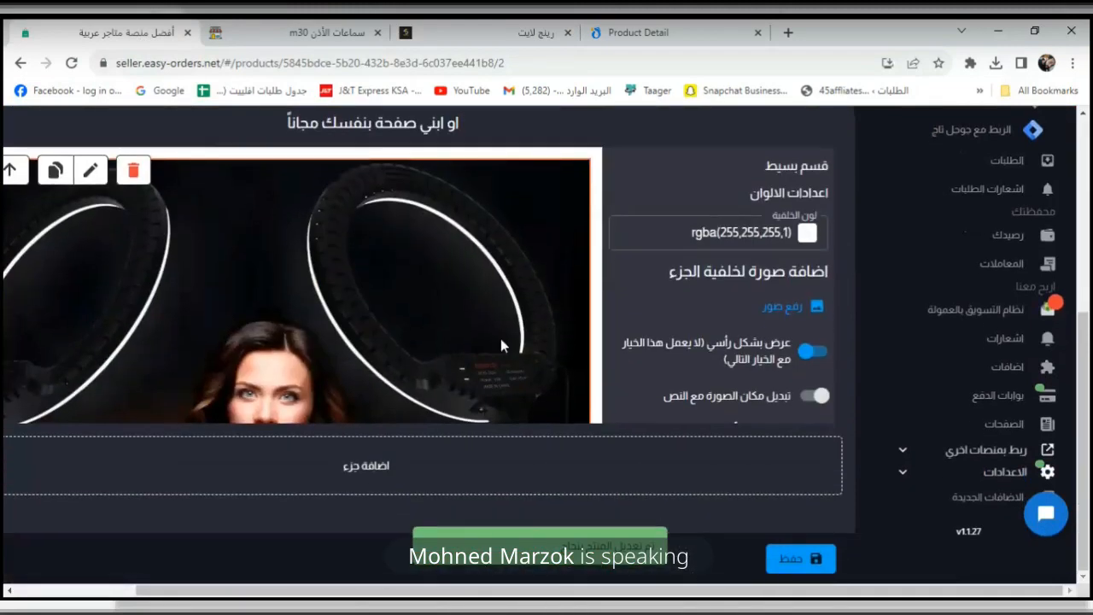
pyautogui.scroll(-5, 501, 338)
pyautogui.scroll(-1, 303, 328)
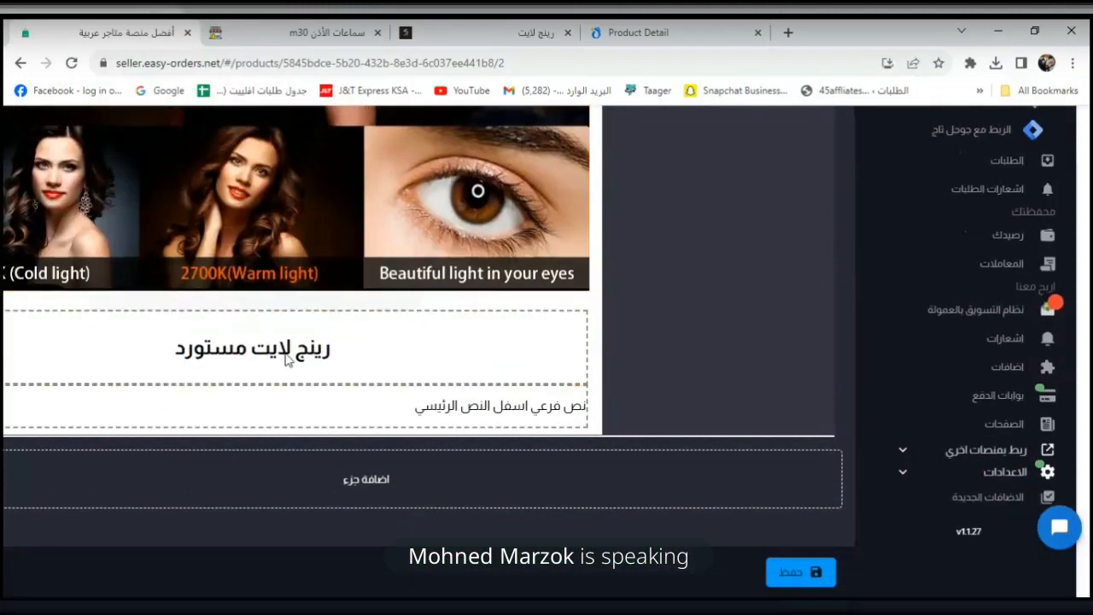
pyautogui.click(309, 357)
pyautogui.click(659, 315)
pyautogui.scroll(5, 385, 339)
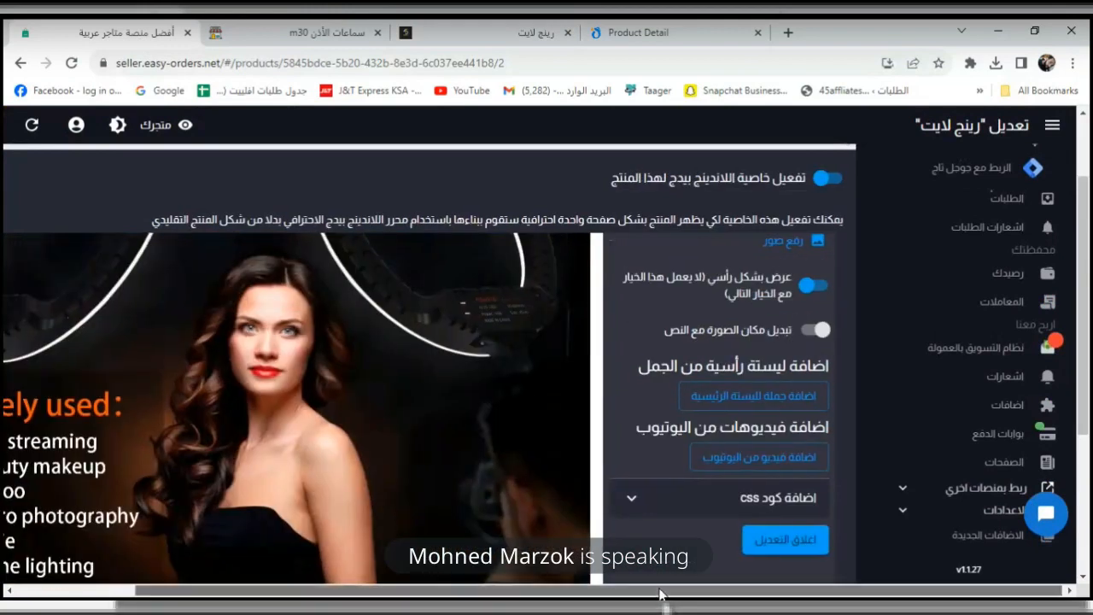
pyautogui.moveTo(660, 593); pyautogui.dragTo(541, 593)
pyautogui.scroll(3, 503, 410)
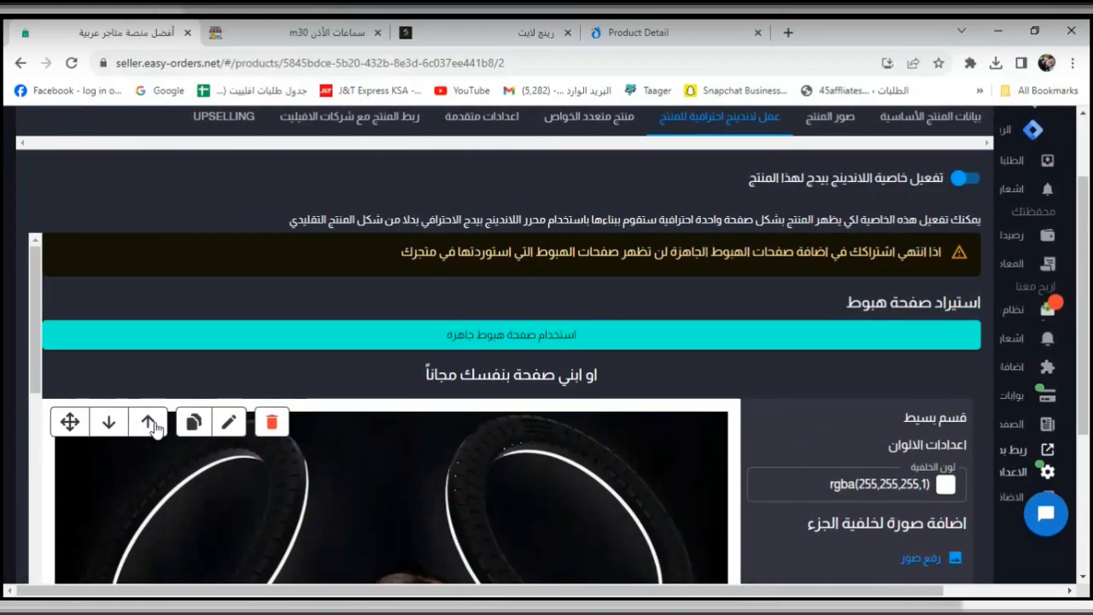
pyautogui.click(116, 427)
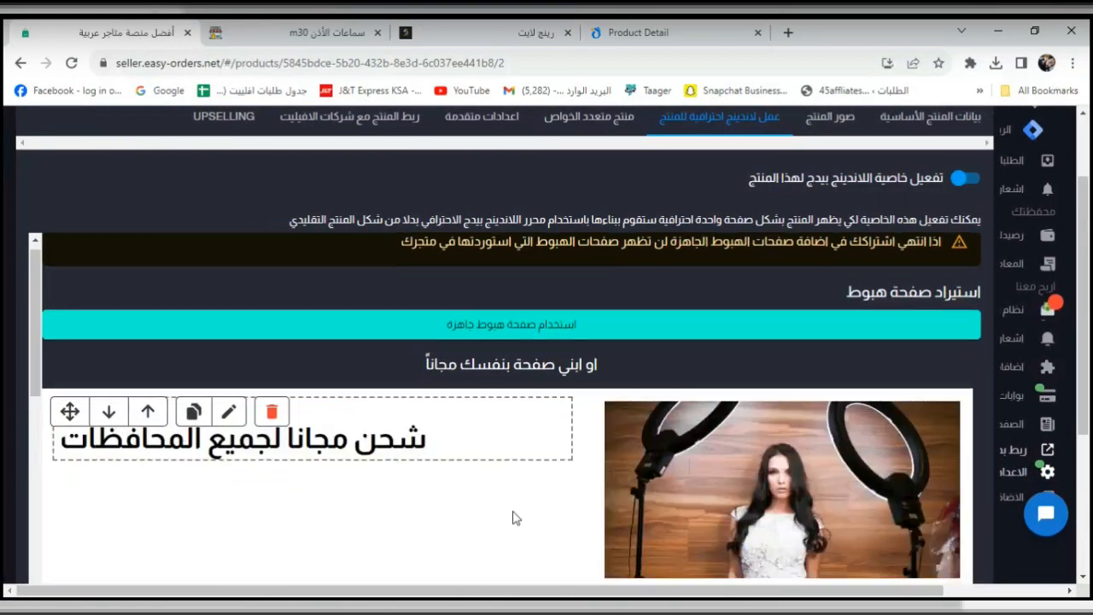
pyautogui.click(109, 425)
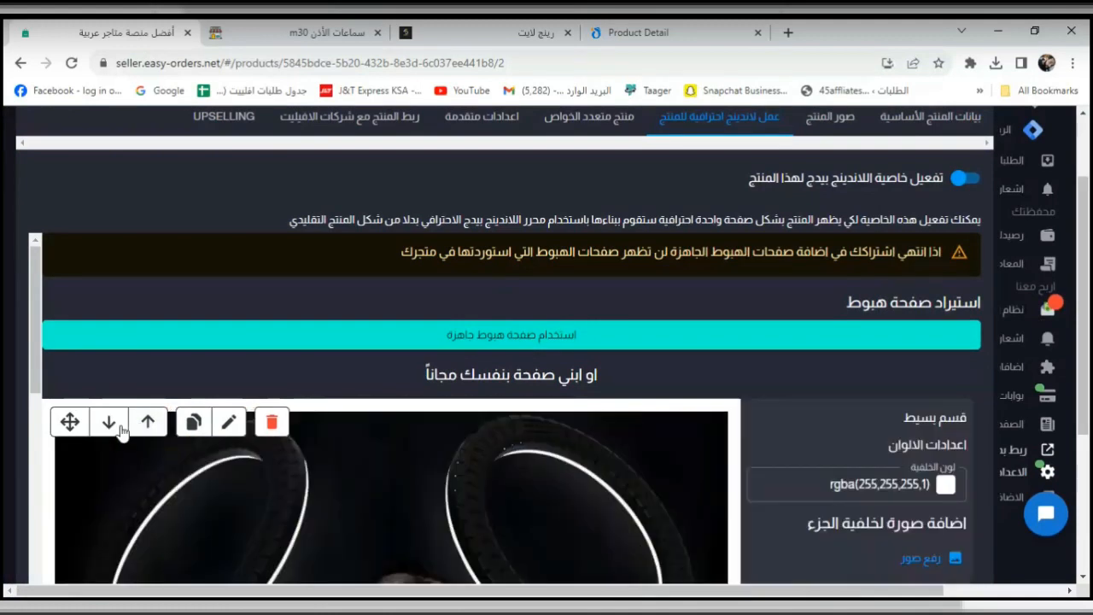
pyautogui.moveTo(78, 422); pyautogui.dragTo(151, 428)
pyautogui.click(220, 420)
# Enlarge the ring-light image slightly with the image-size slider.
pyautogui.scroll(-3, 403, 404)
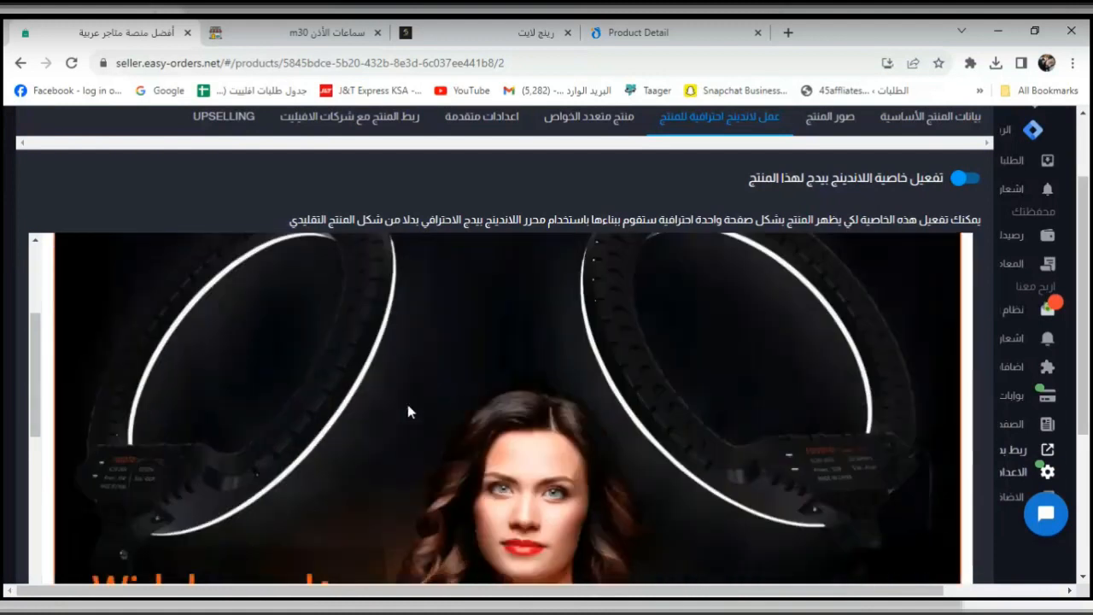
pyautogui.click(459, 401)
pyautogui.click(409, 461)
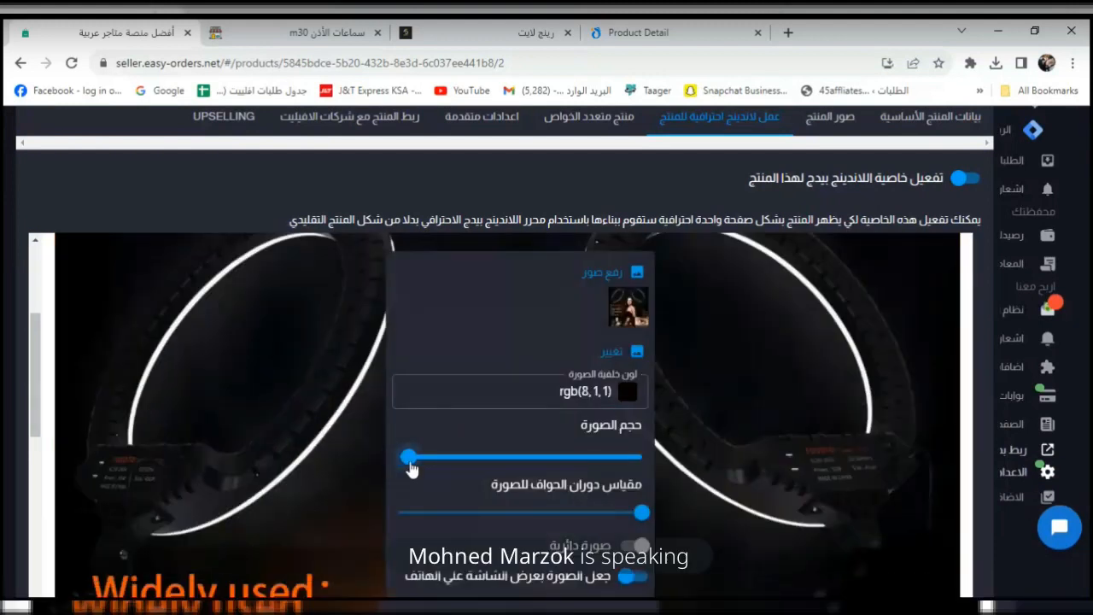
pyautogui.moveTo(432, 468); pyautogui.dragTo(445, 468)
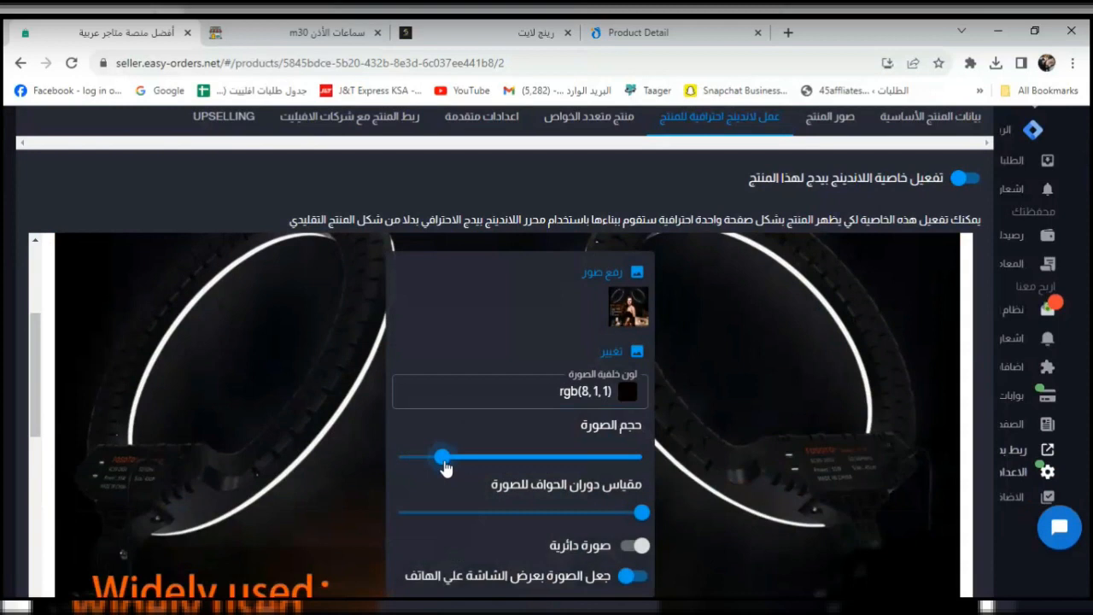
pyautogui.click(740, 477)
# Open the text settings of the product title and its placeholder subtitle.
pyautogui.scroll(-10, 739, 477)
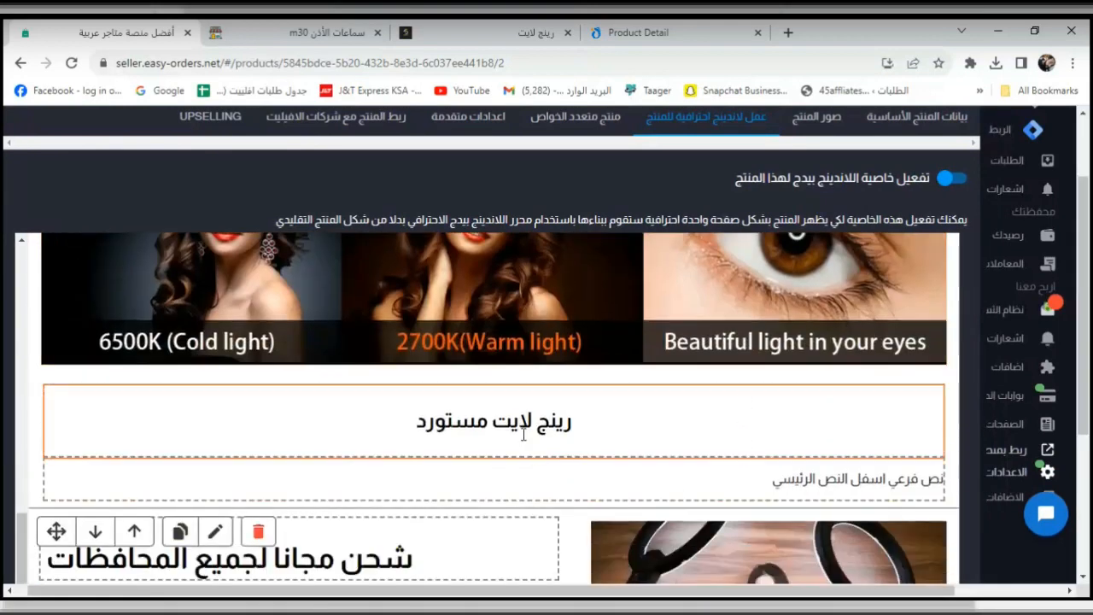
pyautogui.click(531, 447)
pyautogui.click(522, 440)
pyautogui.click(658, 417)
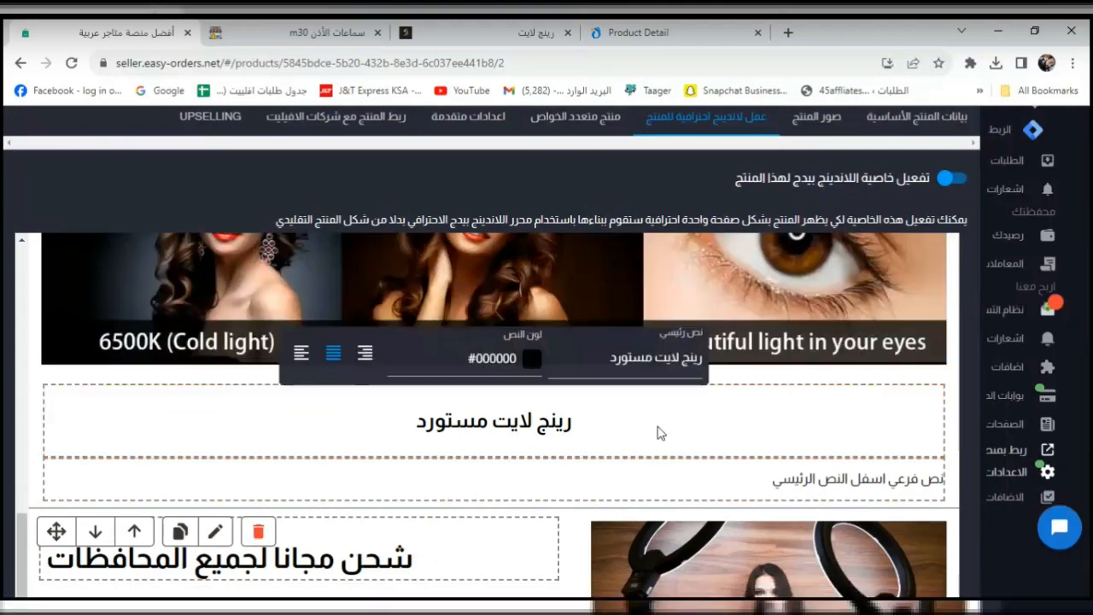
pyautogui.click(727, 466)
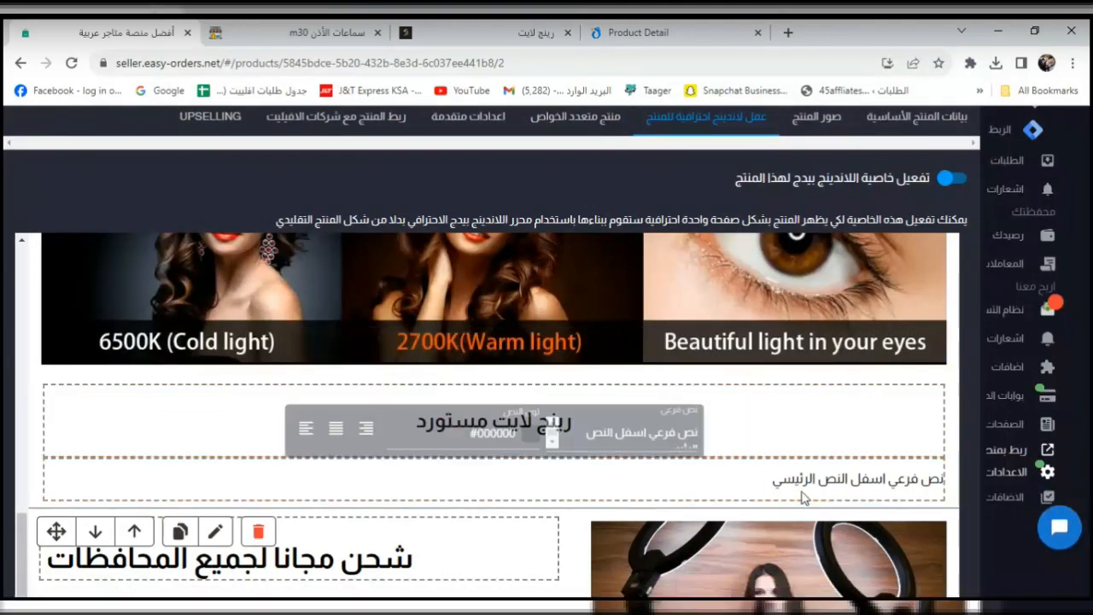
pyautogui.click(769, 485)
pyautogui.click(770, 484)
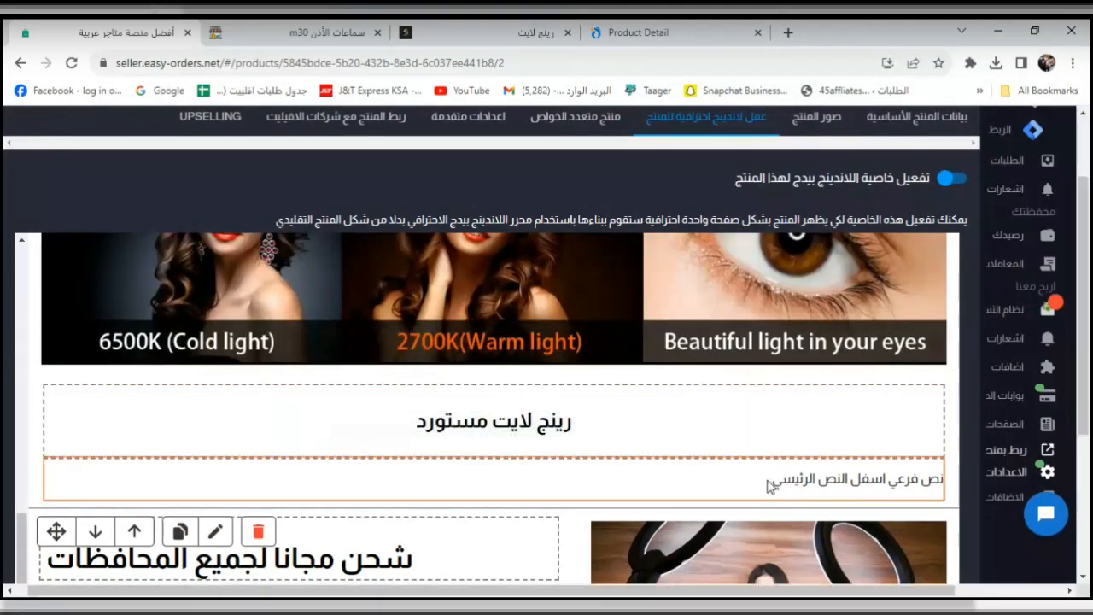
pyautogui.click(764, 490)
pyautogui.click(787, 483)
# Delete the placeholder subtitle text under 'رينج لايت مستورد'.
pyautogui.tripleClick(802, 481)
pyautogui.doubleClick(609, 426)
pyautogui.hotkey('ctrl', 'a')
pyautogui.press('BackSpace')
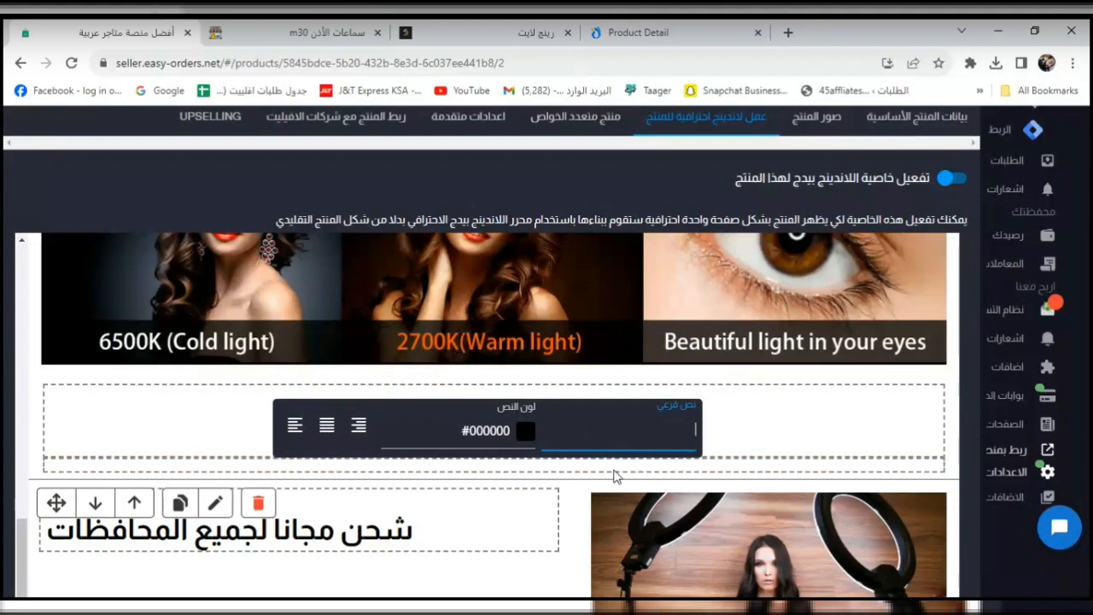
pyautogui.click(772, 450)
pyautogui.scroll(-1, 459, 557)
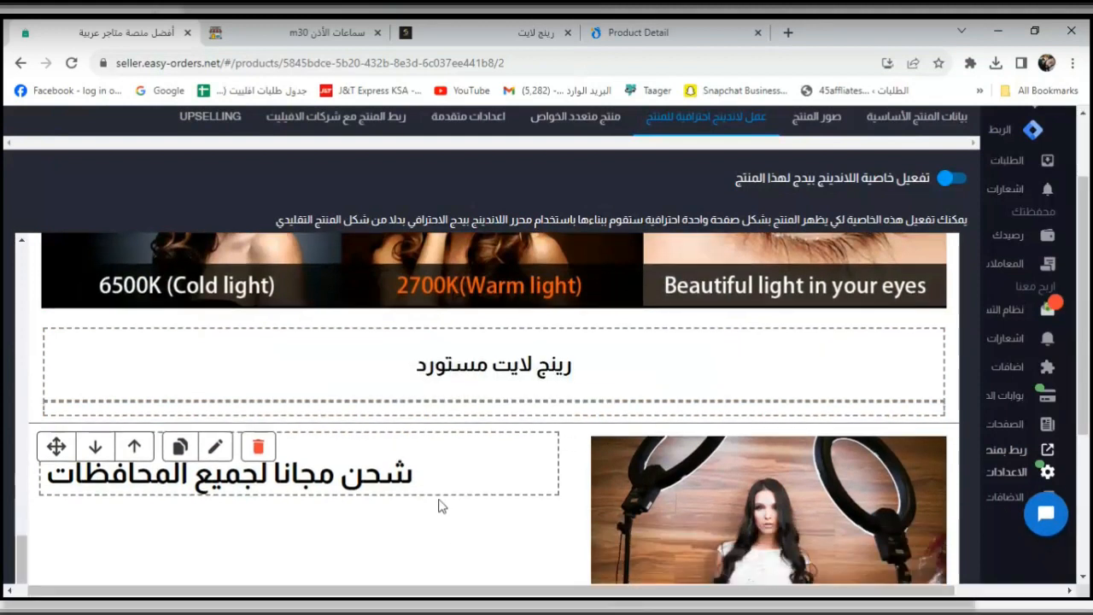
# Give the free-shipping section a near-black rgb(14, 8, 8) background.
pyautogui.click(215, 457)
pyautogui.scroll(-2, 310, 481)
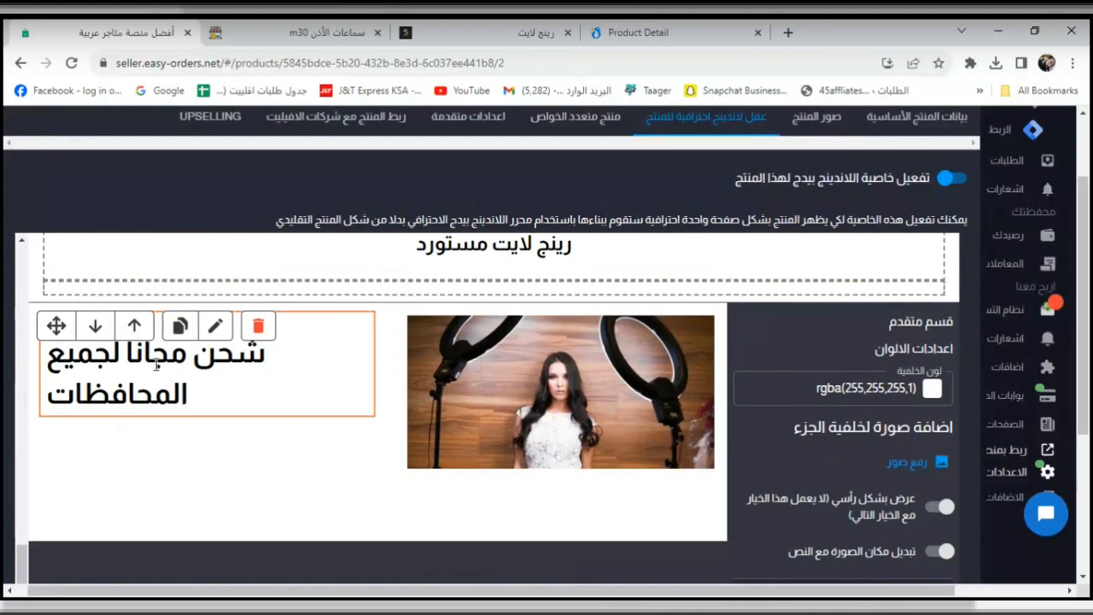
pyautogui.click(929, 391)
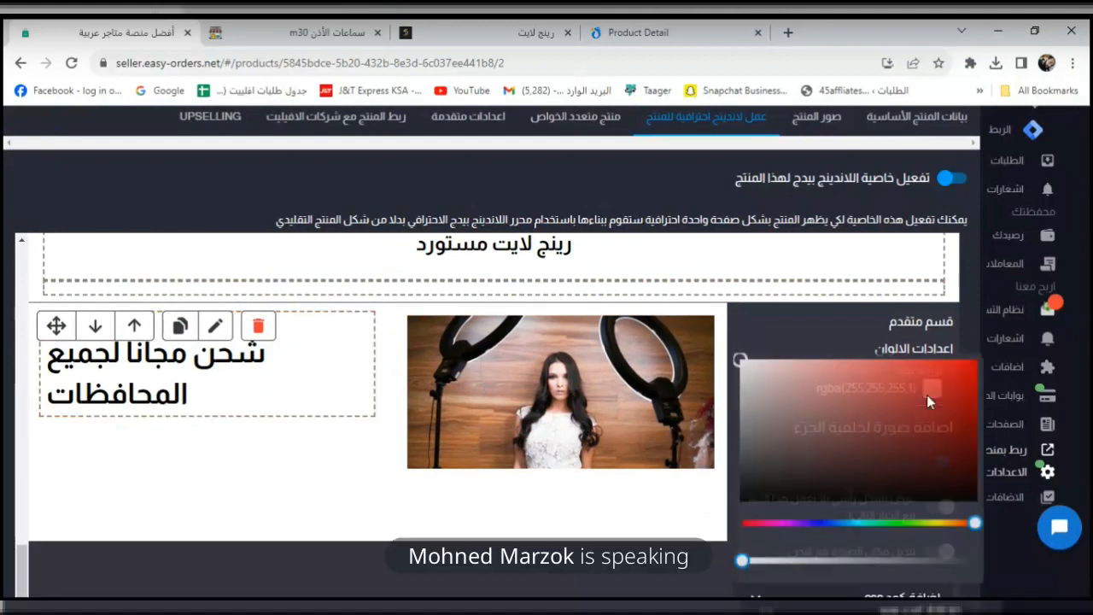
pyautogui.moveTo(920, 562); pyautogui.dragTo(987, 559)
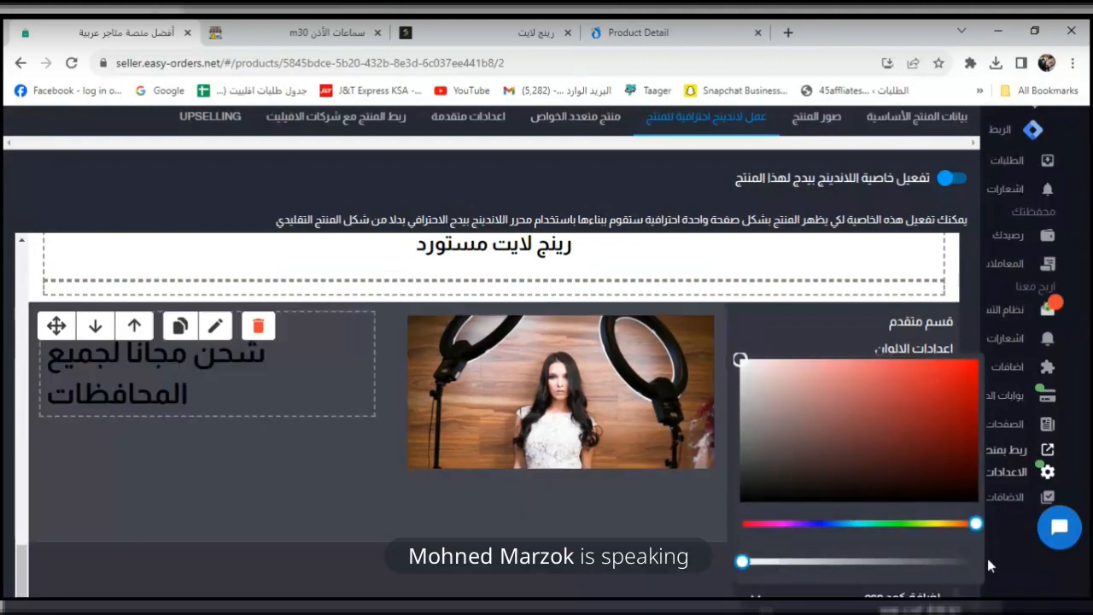
pyautogui.moveTo(946, 526); pyautogui.dragTo(732, 536)
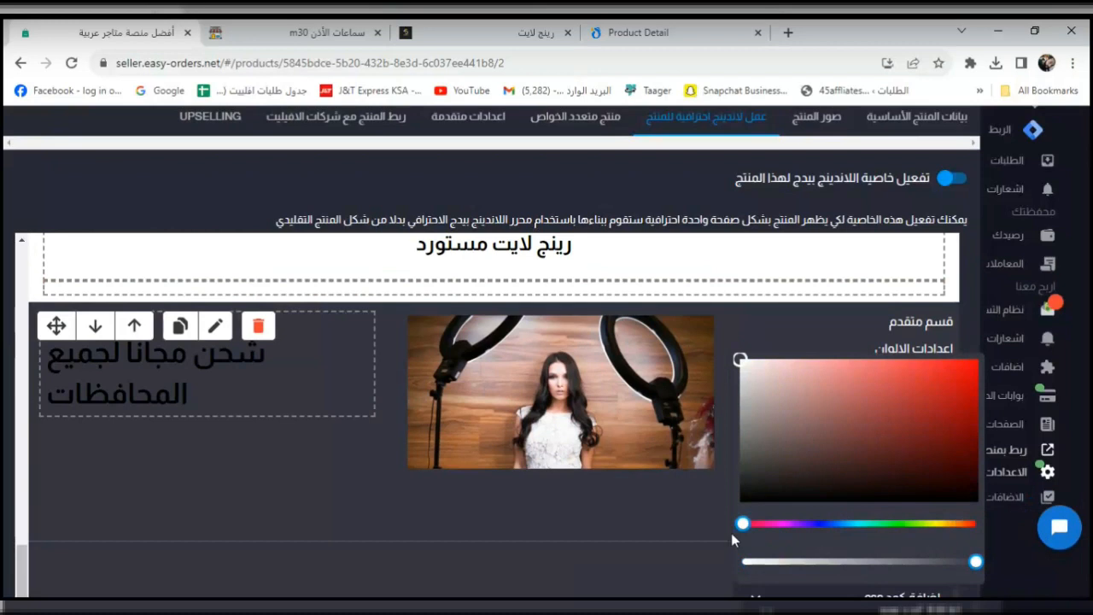
pyautogui.click(843, 495)
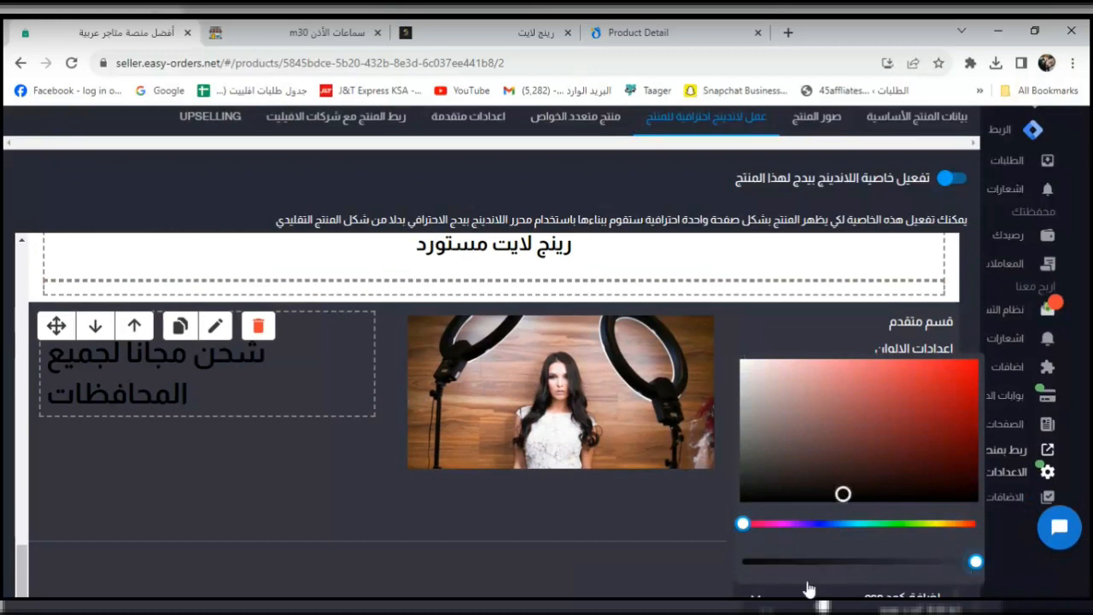
pyautogui.moveTo(946, 565); pyautogui.dragTo(693, 588)
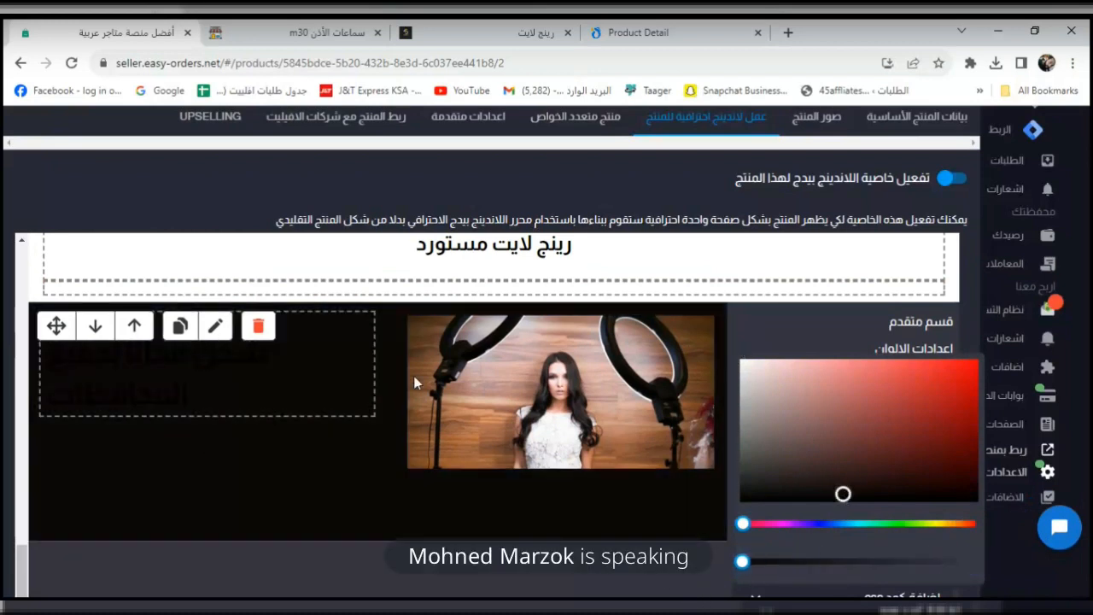
pyautogui.click(814, 308)
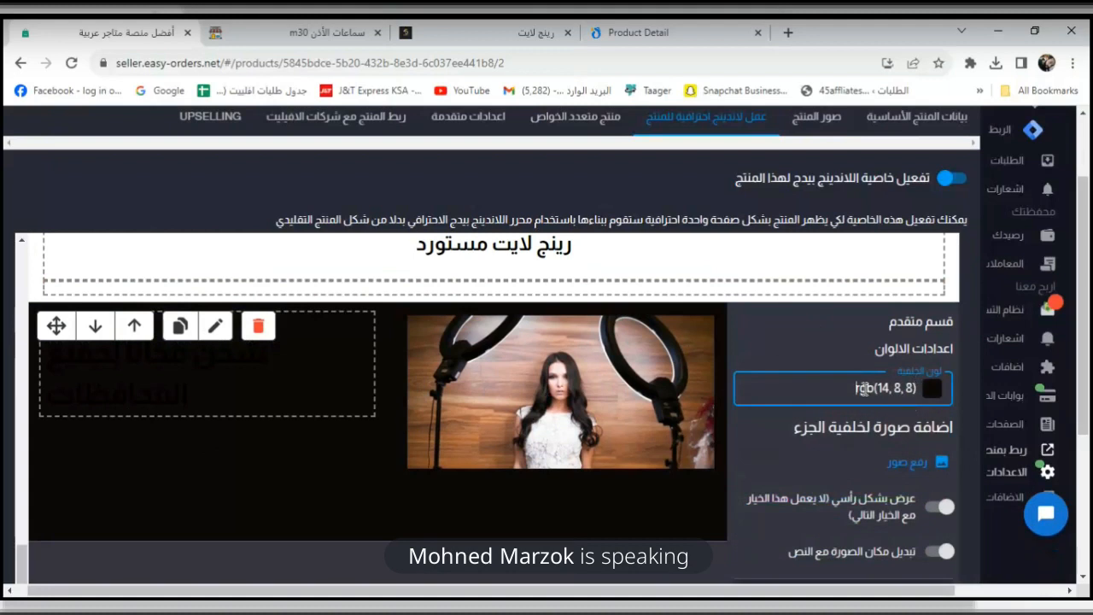
# Make the heading 'شحن مجانا لجميع المحافظات' white.
pyautogui.scroll(-1, 939, 365)
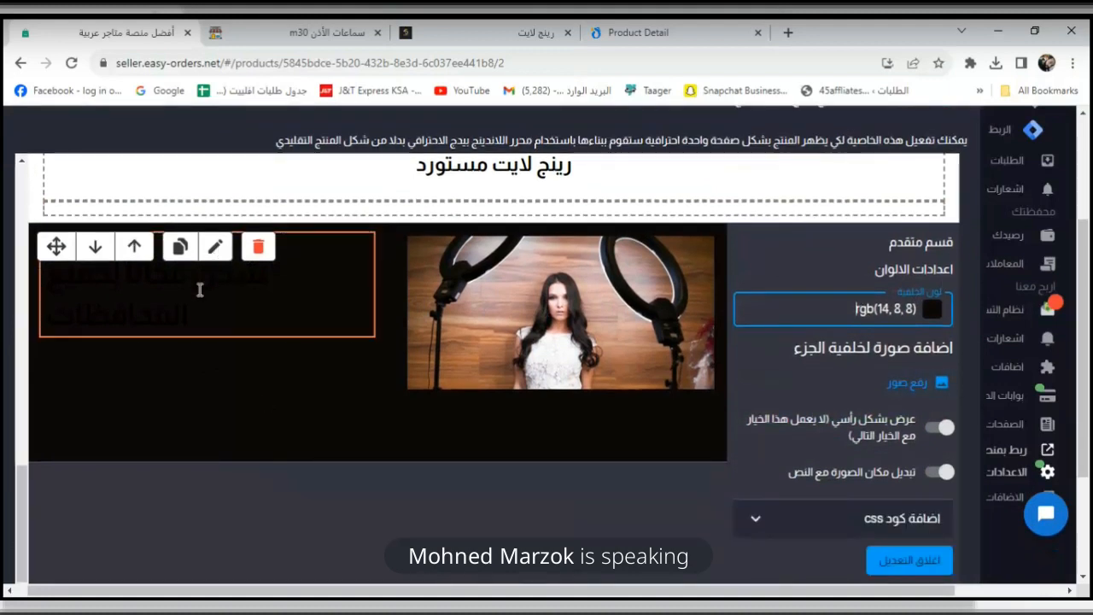
pyautogui.click(200, 292)
pyautogui.tripleClick(522, 266)
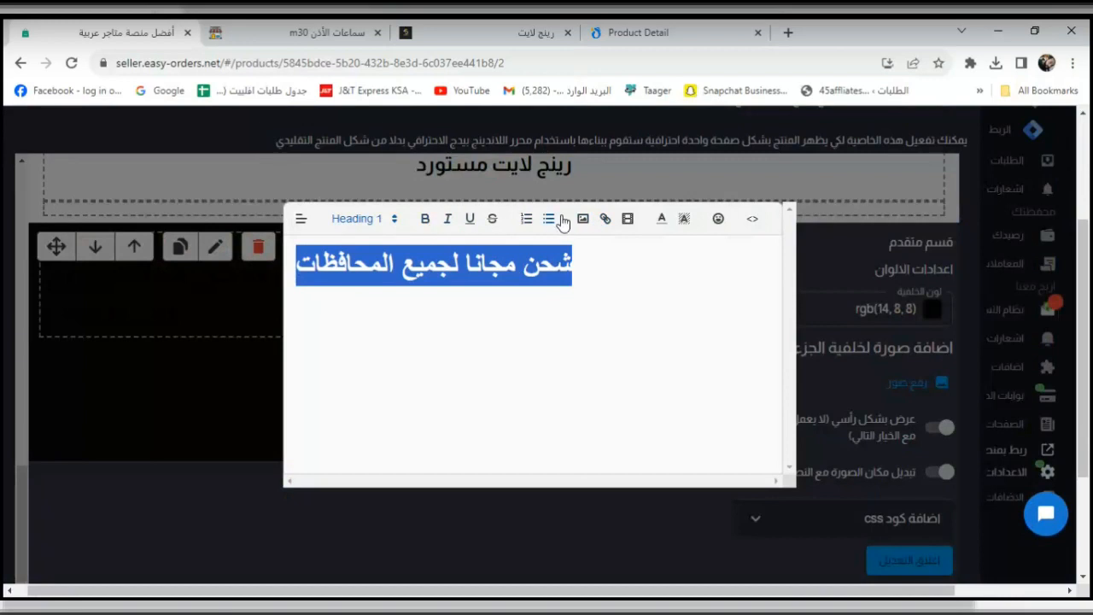
pyautogui.click(658, 220)
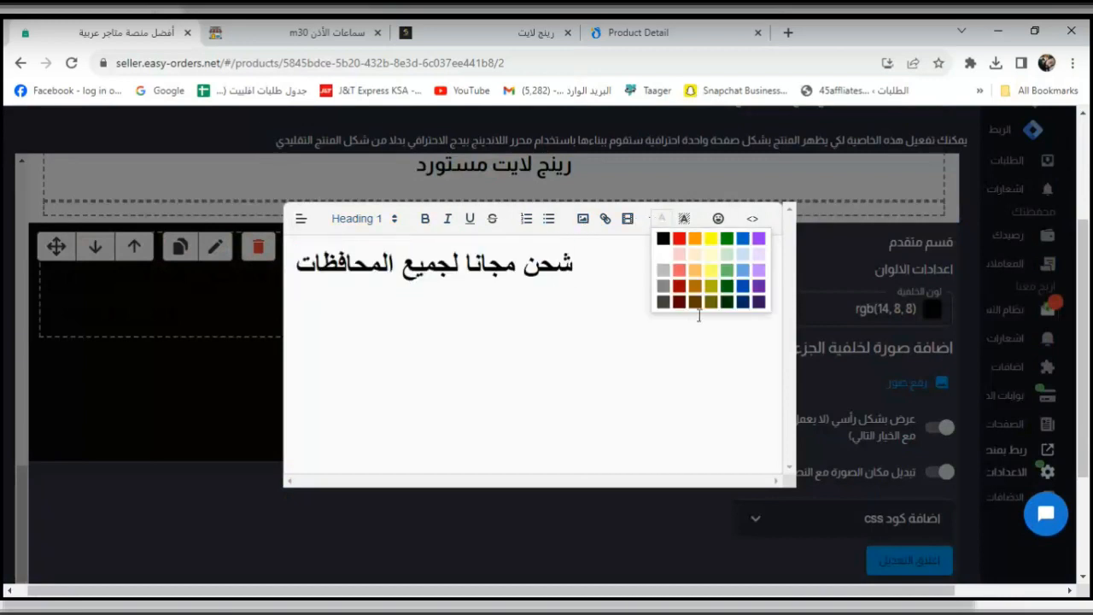
pyautogui.click(662, 254)
pyautogui.click(437, 346)
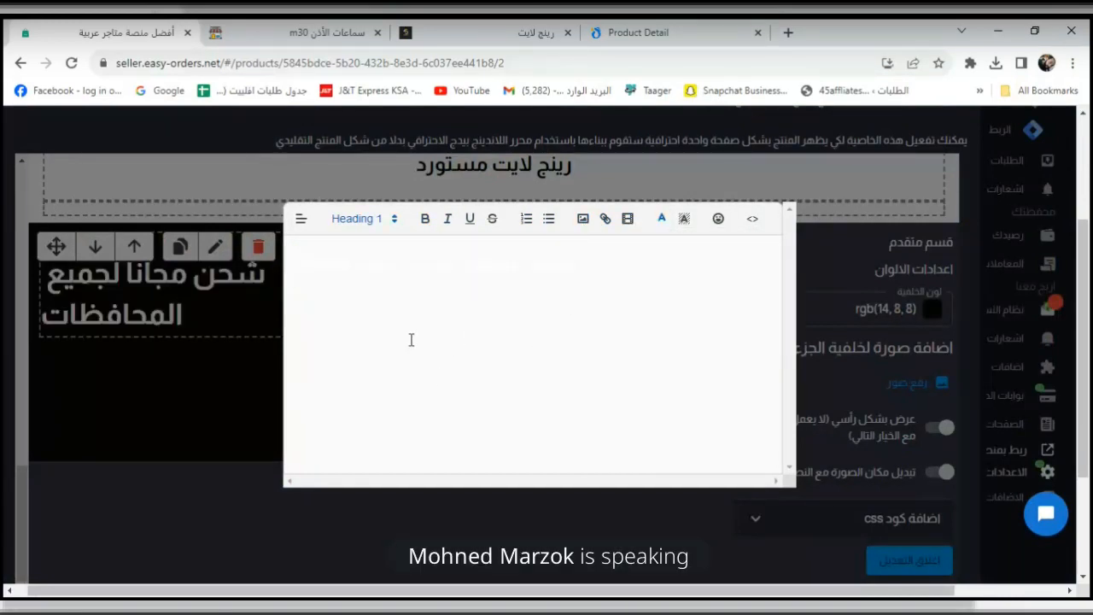
pyautogui.click(169, 332)
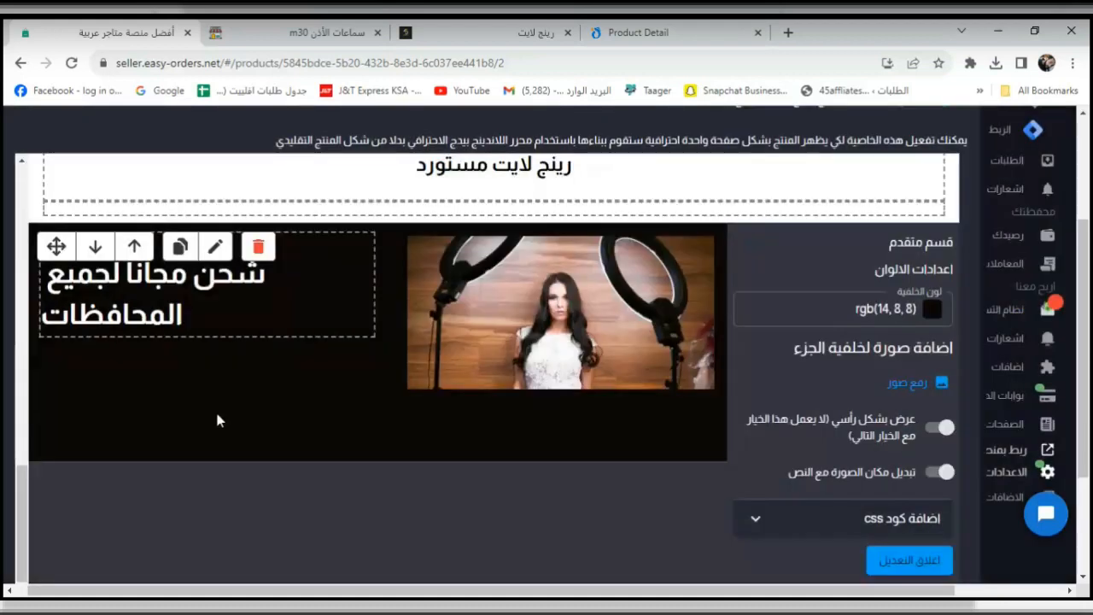
# Open and close the text settings of the رينج لايت مستورد heading.
pyautogui.scroll(4, 431, 424)
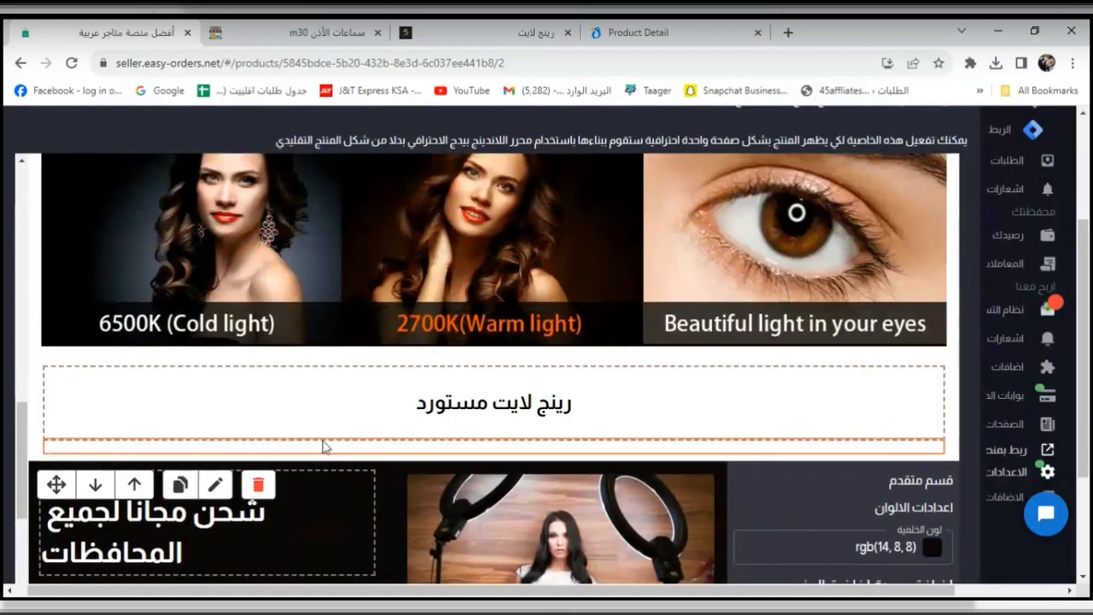
pyautogui.click(429, 472)
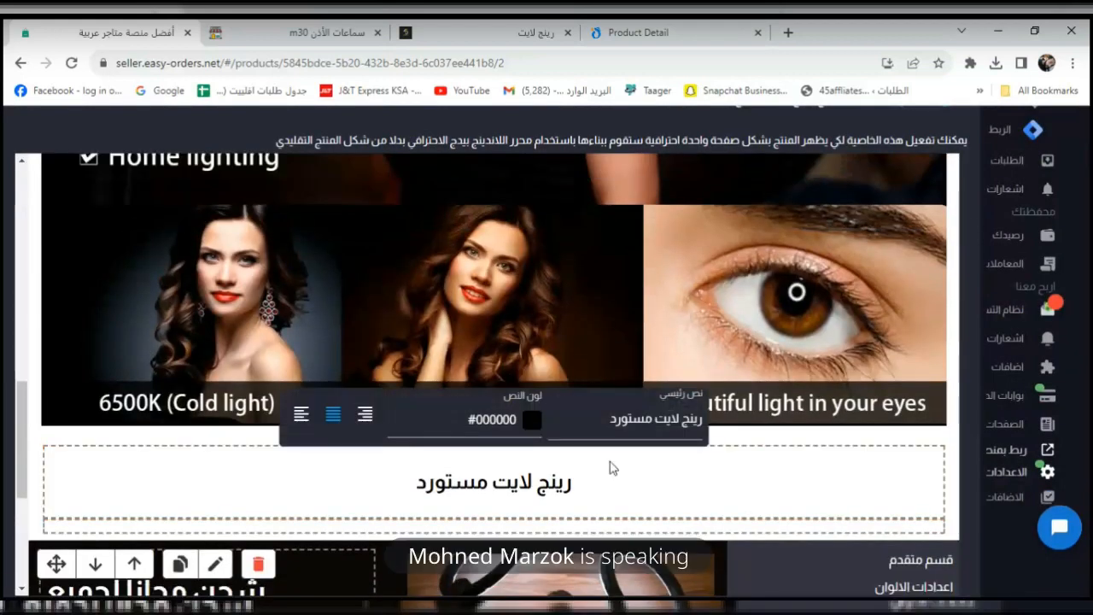
pyautogui.click(705, 533)
# Insert the Facebook reviews template below the free-shipping section using the add-section bar (اضافة جزء).
pyautogui.scroll(-4, 490, 480)
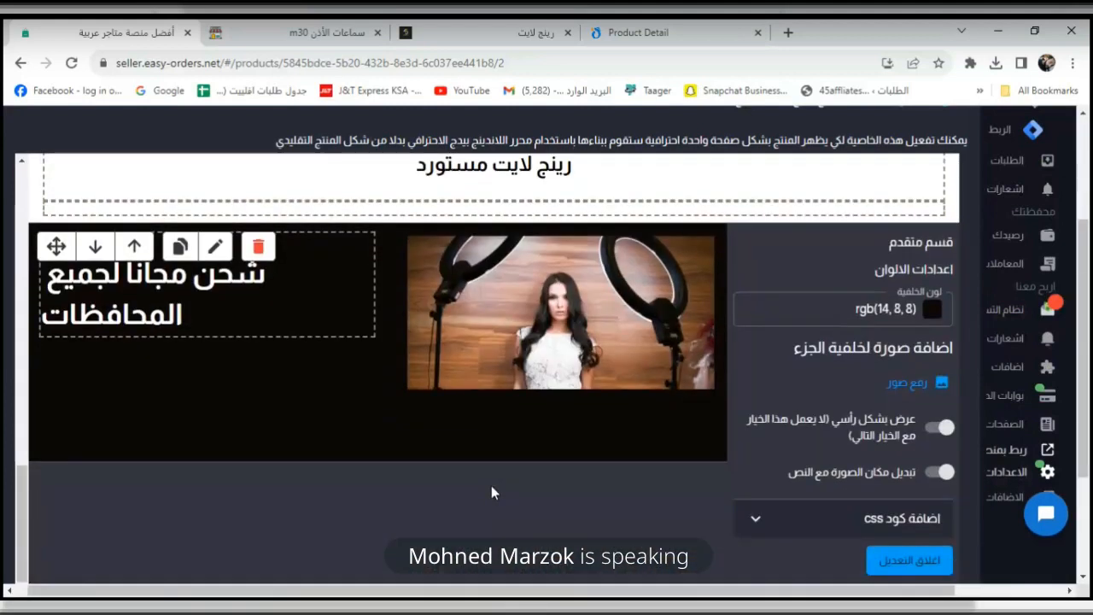
pyautogui.scroll(-2, 829, 521)
pyautogui.click(546, 466)
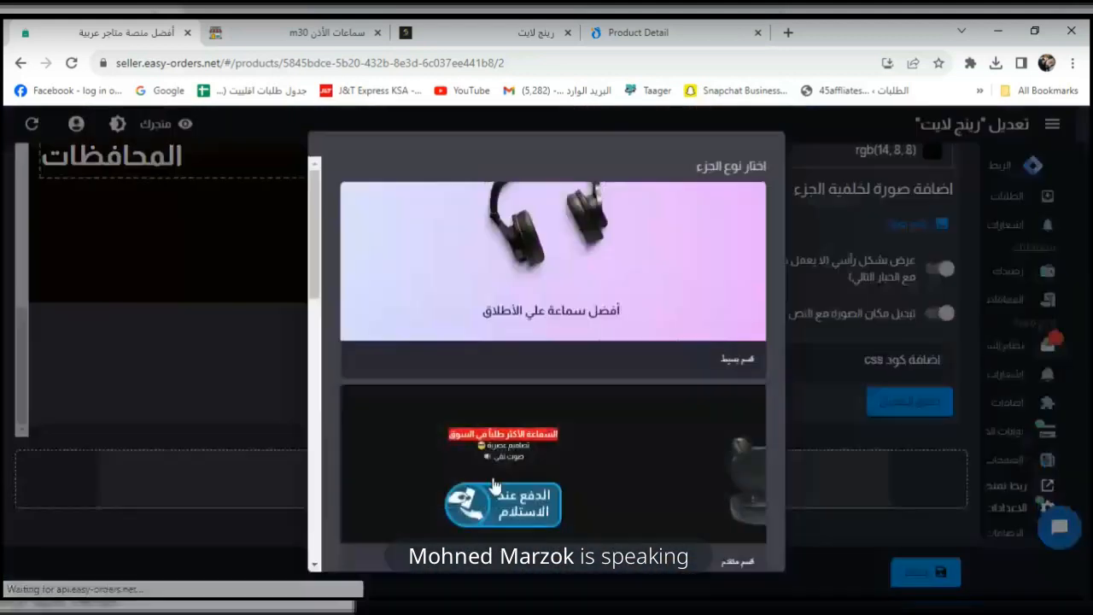
pyautogui.scroll(-10, 525, 431)
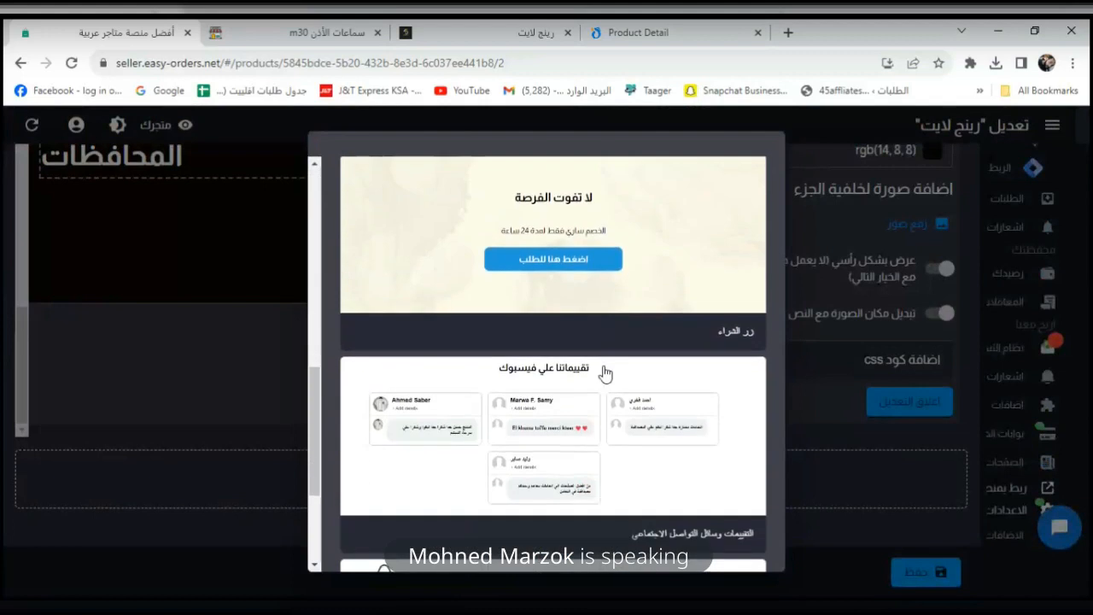
pyautogui.scroll(-2, 605, 373)
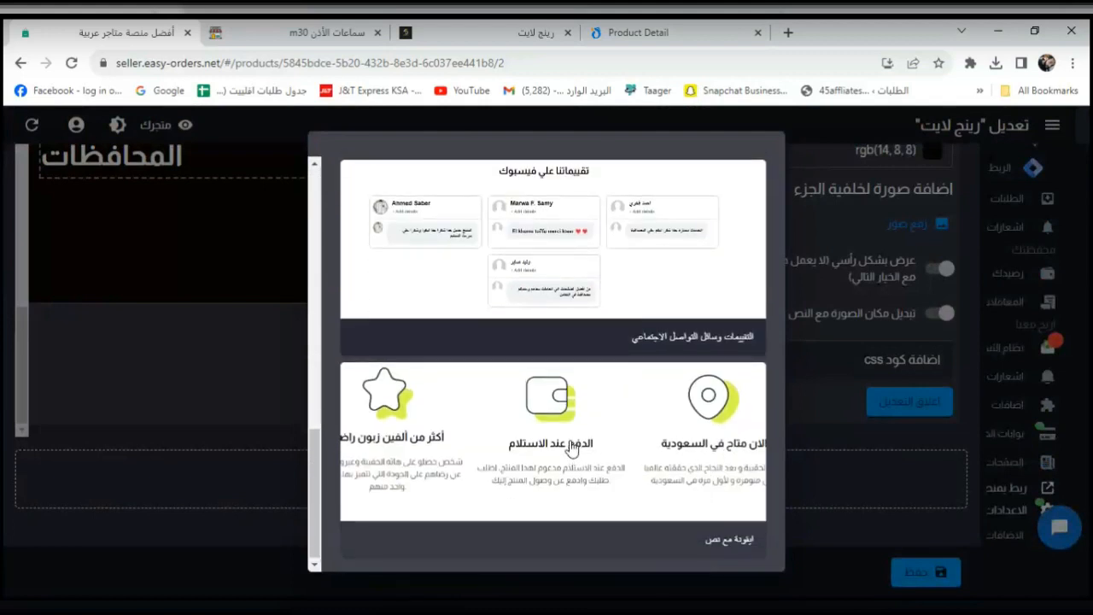
pyautogui.scroll(2, 667, 455)
pyautogui.scroll(1, 591, 410)
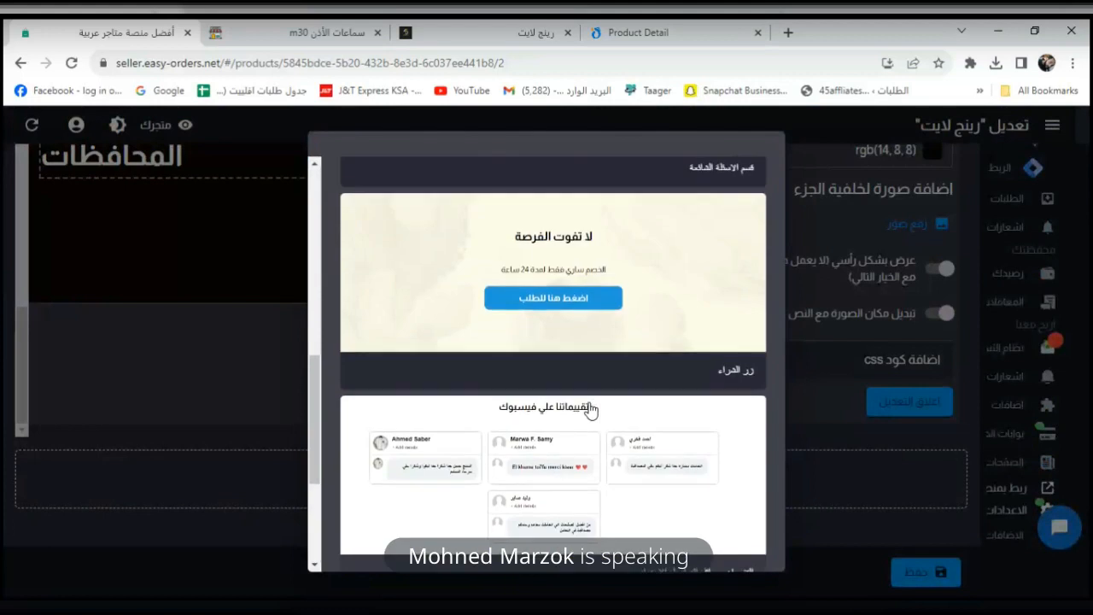
pyautogui.click(591, 457)
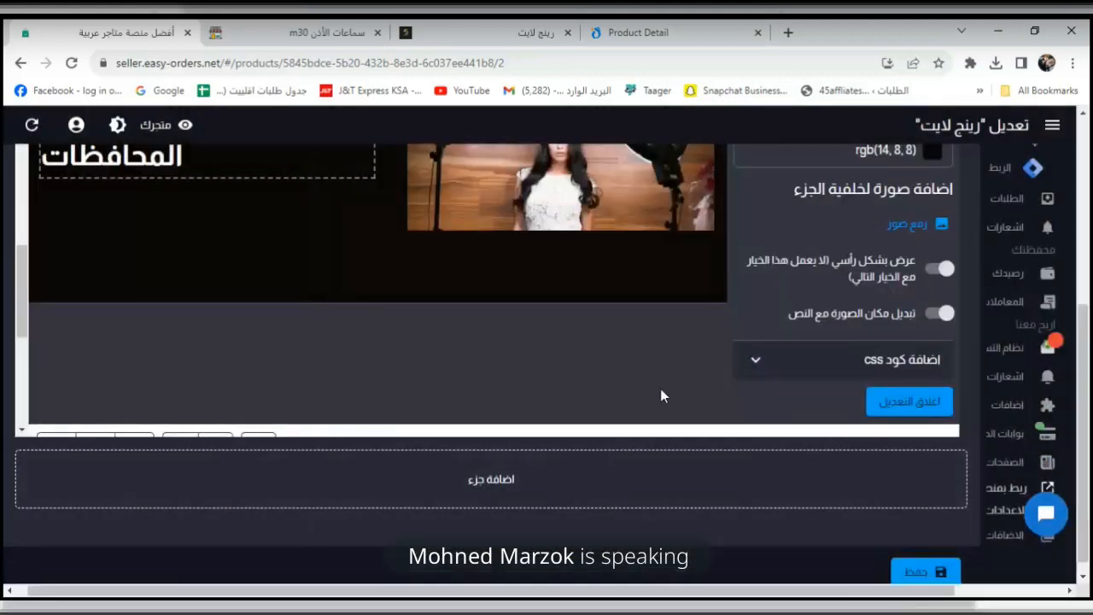
# Select the new 'تقيماتنا علي فيسبوك' reviews section for editing.
pyautogui.scroll(-4, 429, 373)
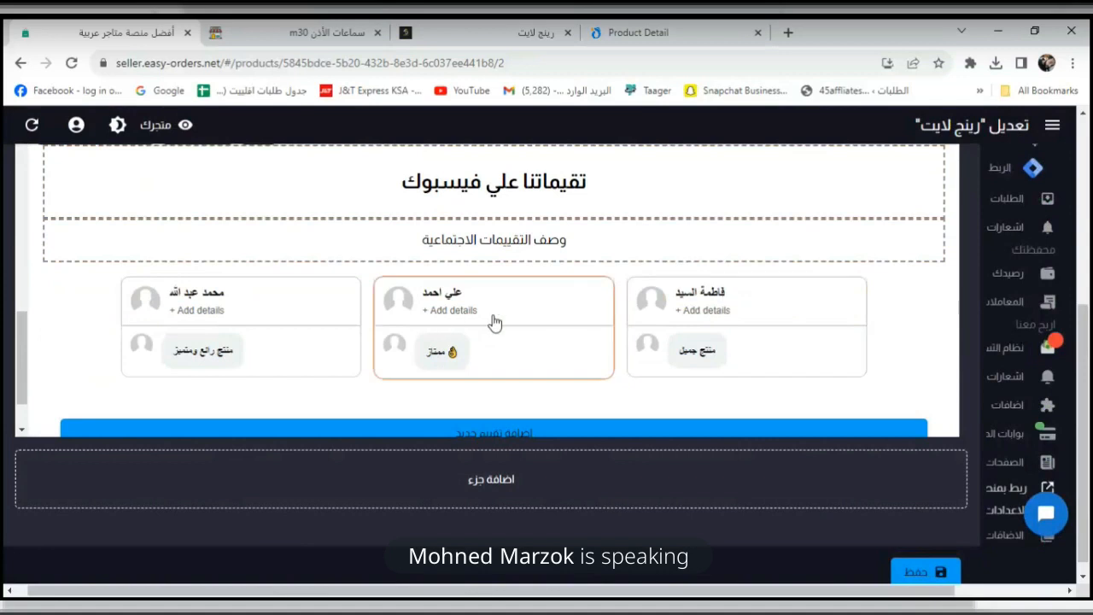
pyautogui.scroll(-1, 447, 395)
pyautogui.scroll(1, 464, 385)
pyautogui.click(464, 385)
pyautogui.scroll(1, 464, 385)
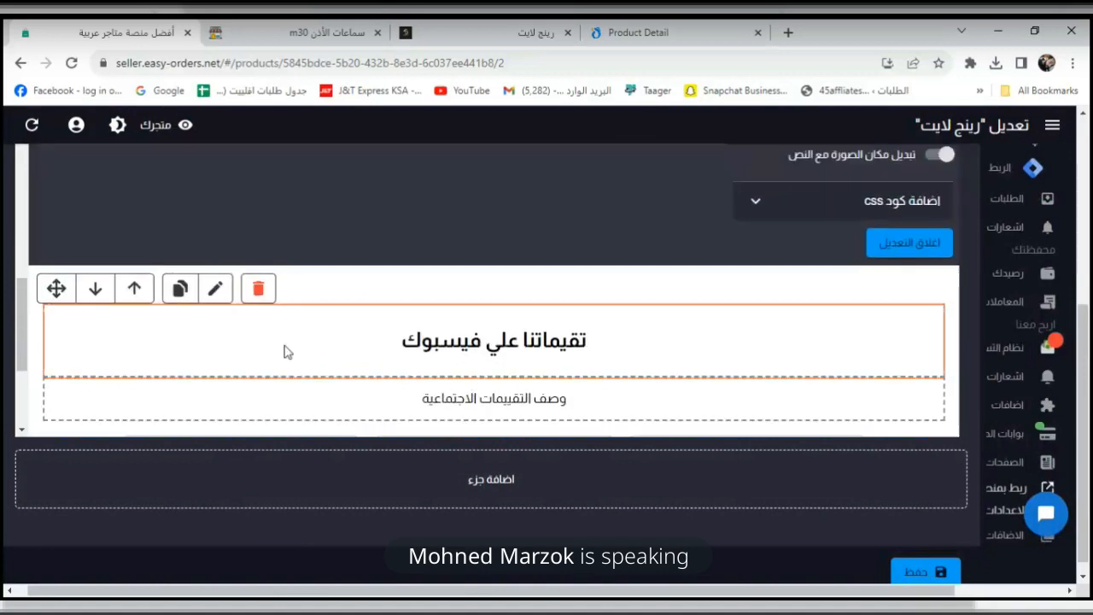
pyautogui.scroll(-1, 171, 290)
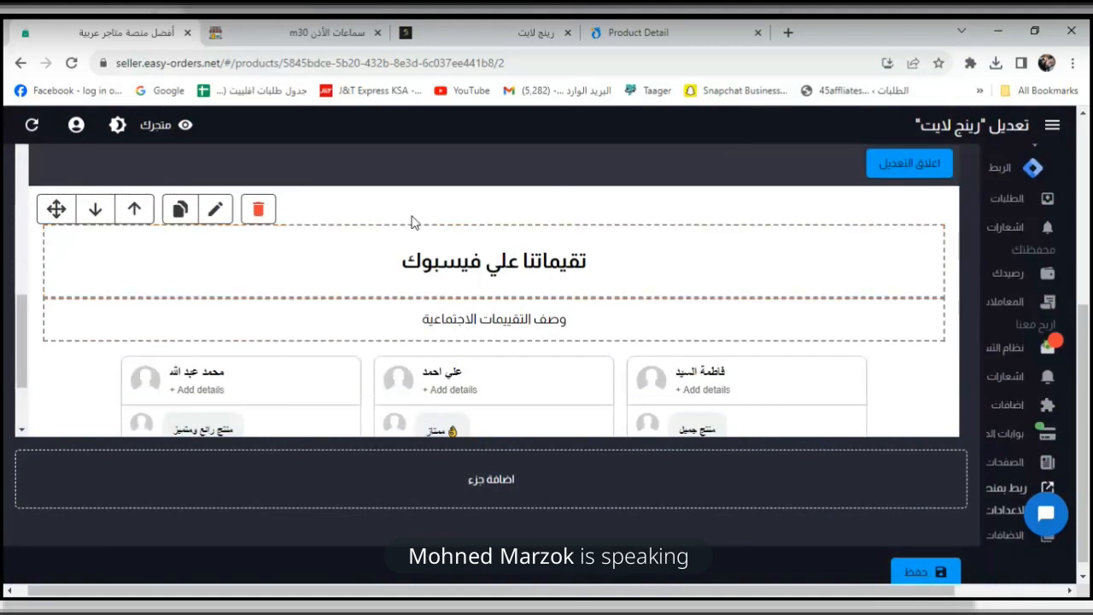
# Set the reviews section background to pure black rgb(0, 0, 0).
pyautogui.click(215, 212)
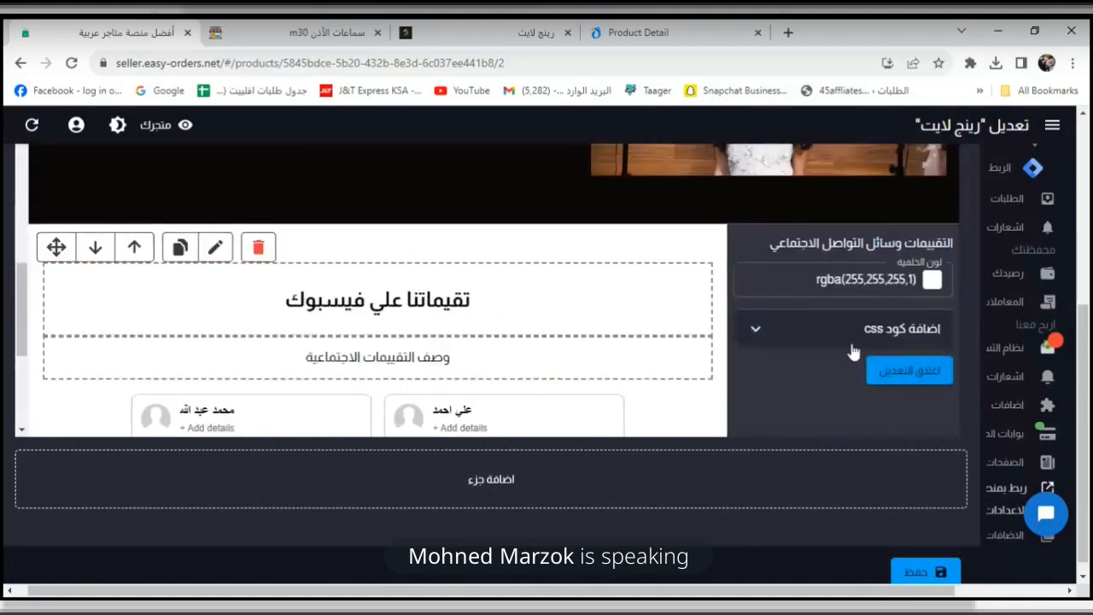
pyautogui.click(931, 279)
pyautogui.moveTo(772, 444); pyautogui.dragTo(755, 305)
pyautogui.moveTo(756, 380); pyautogui.dragTo(756, 474)
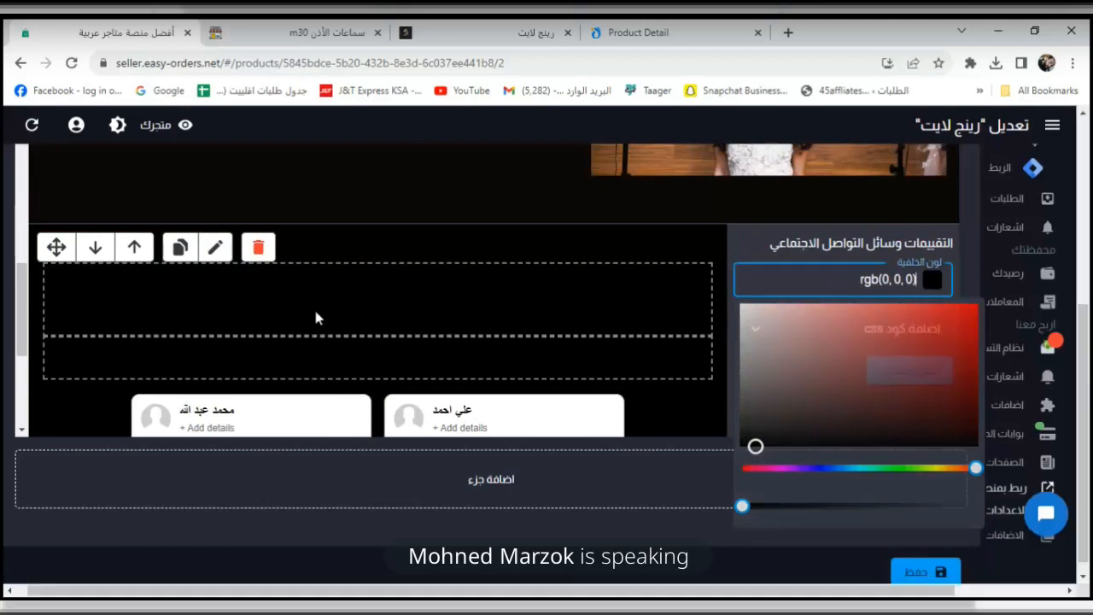
# Turn the reviews heading text white.
pyautogui.click(369, 295)
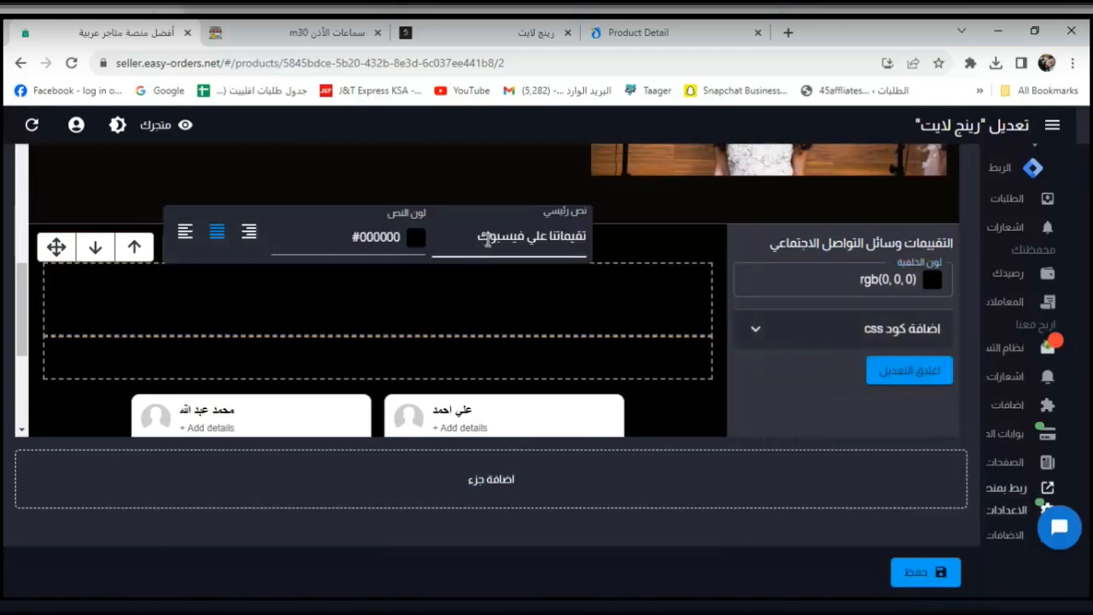
pyautogui.click(416, 239)
pyautogui.moveTo(328, 303); pyautogui.dragTo(262, 256)
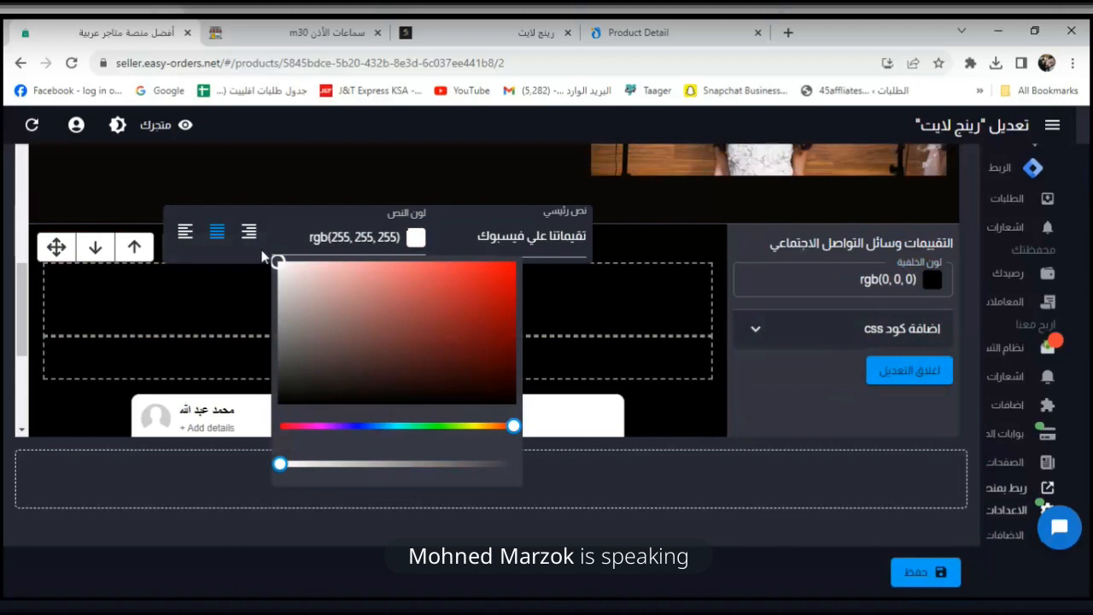
pyautogui.click(204, 320)
# Turn the subtitle 'وصف التقييمات الاجتماعية' white.
pyautogui.click(336, 344)
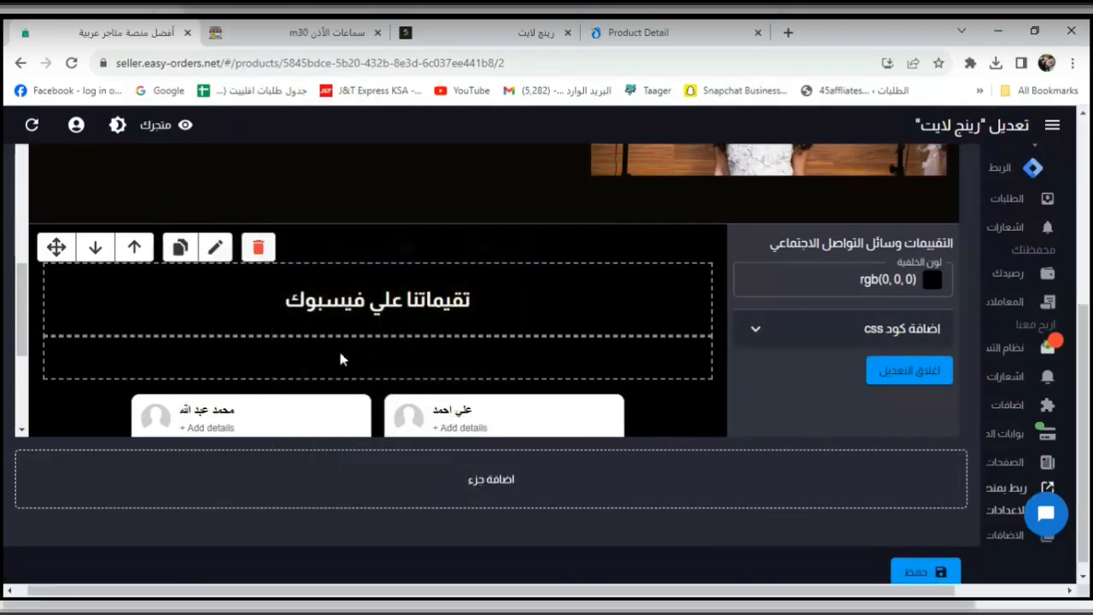
pyautogui.click(414, 307)
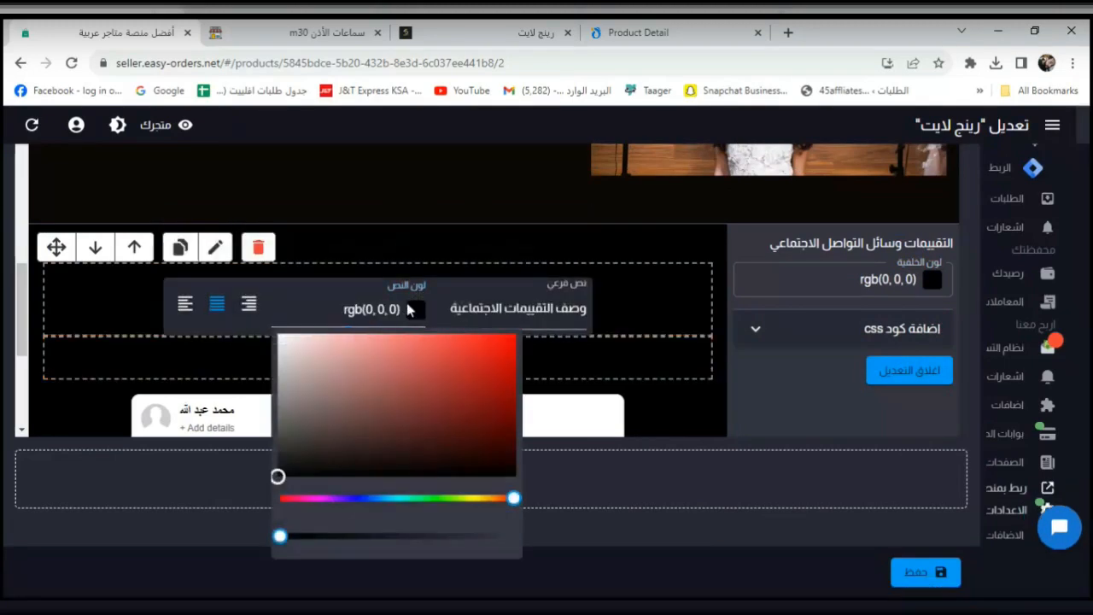
pyautogui.moveTo(303, 356); pyautogui.dragTo(276, 333)
pyautogui.click(256, 357)
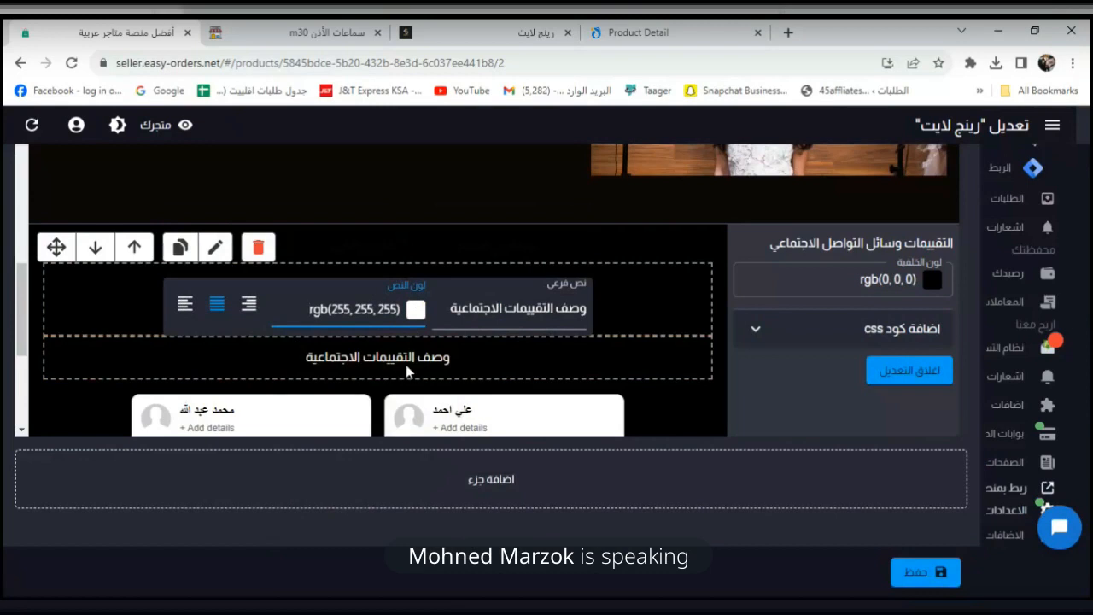
pyautogui.scroll(-5, 668, 400)
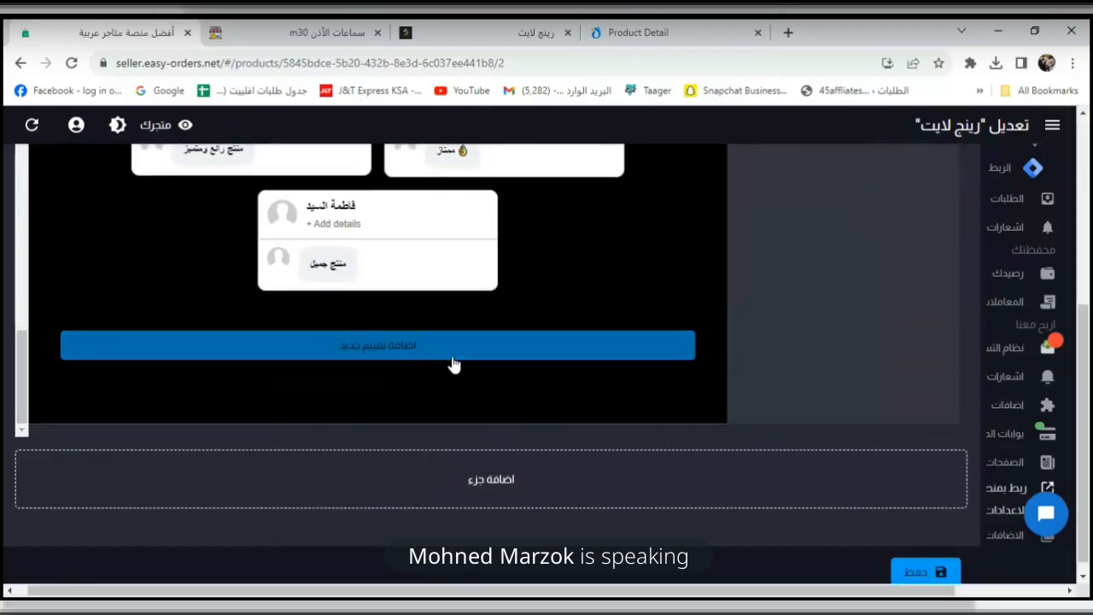
pyautogui.click(495, 495)
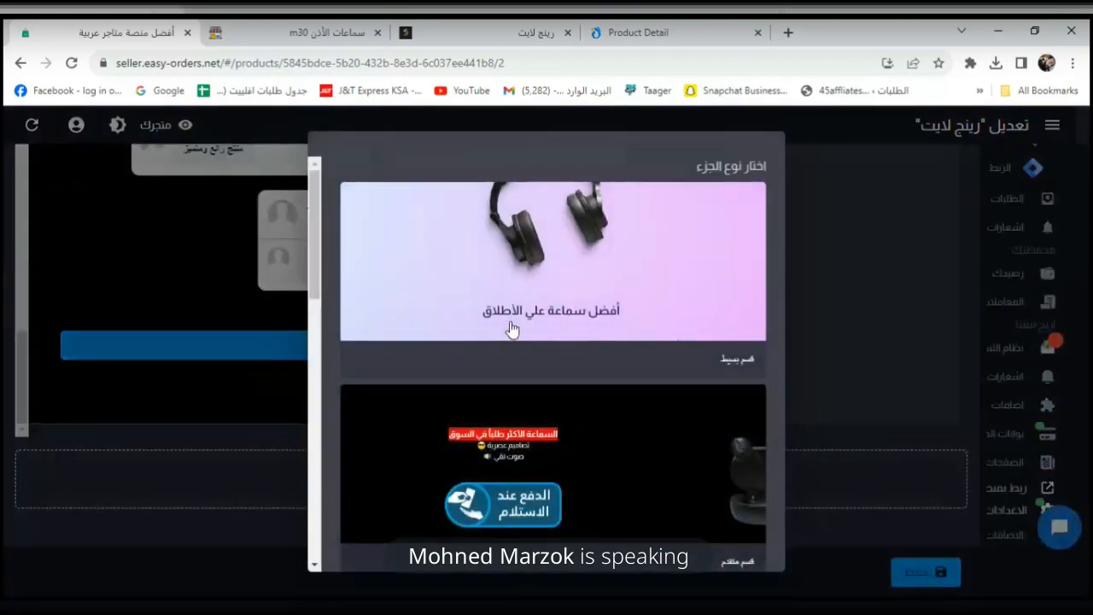
pyautogui.scroll(-3, 511, 327)
pyautogui.scroll(-3, 512, 327)
pyautogui.scroll(2, 518, 341)
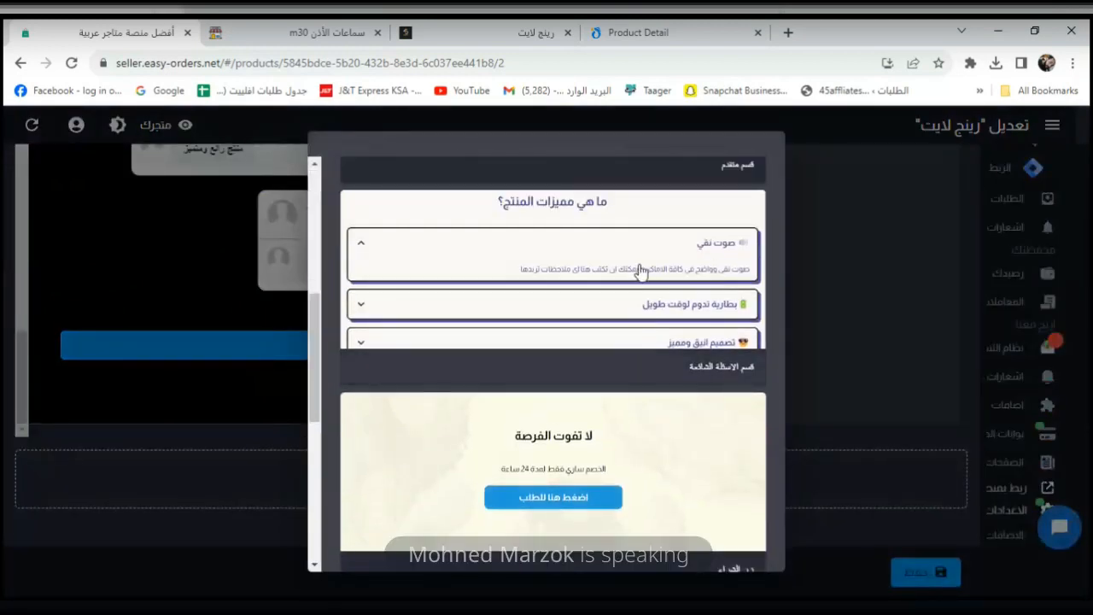
pyautogui.scroll(-6, 639, 270)
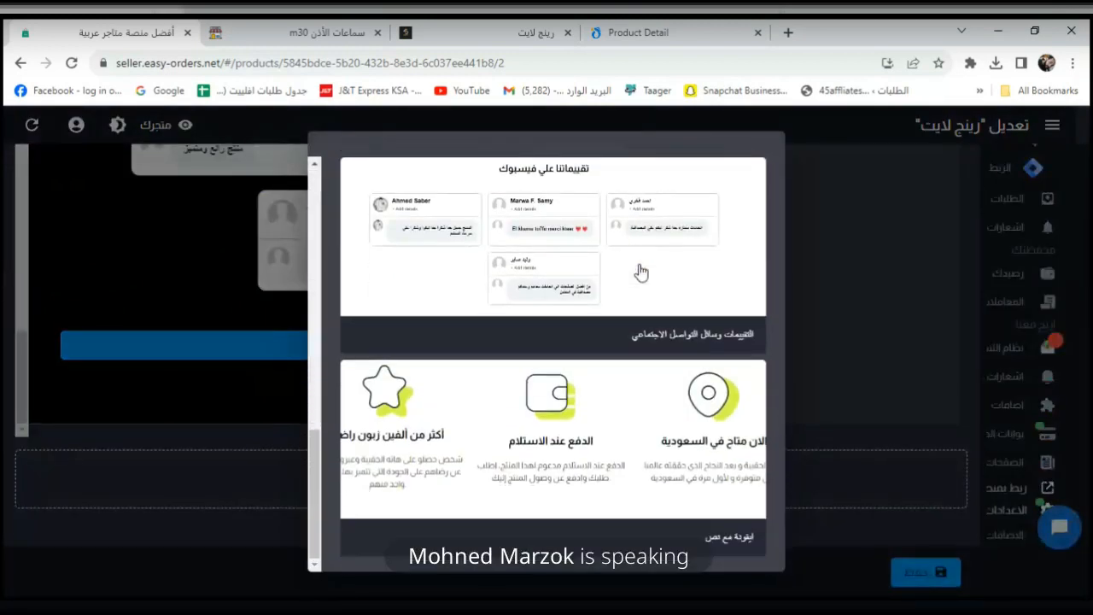
pyautogui.scroll(10, 628, 418)
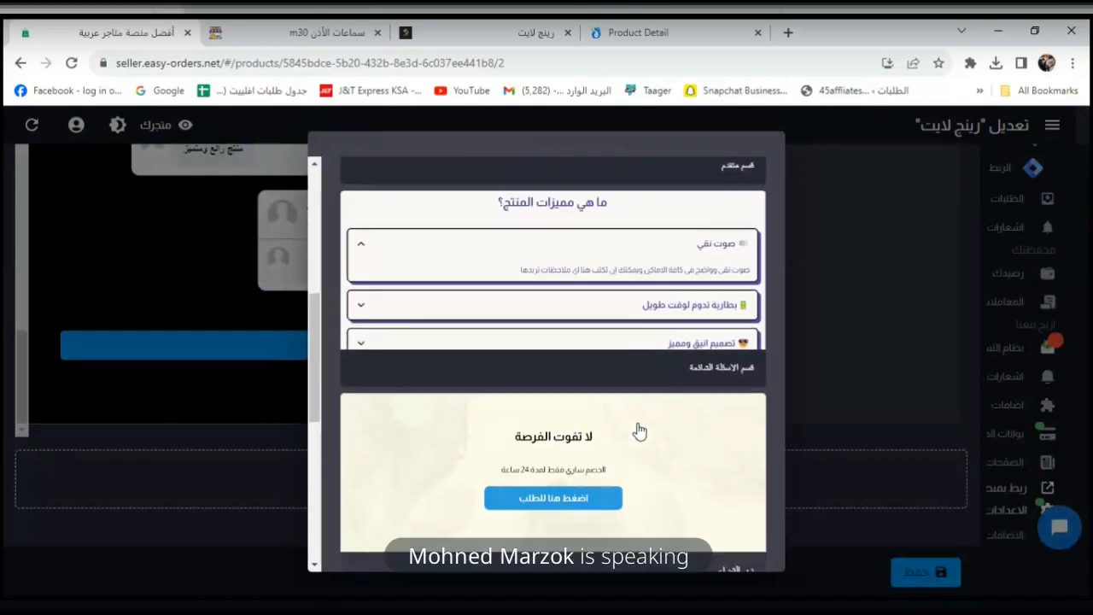
pyautogui.scroll(1, 638, 431)
pyautogui.scroll(-6, 638, 432)
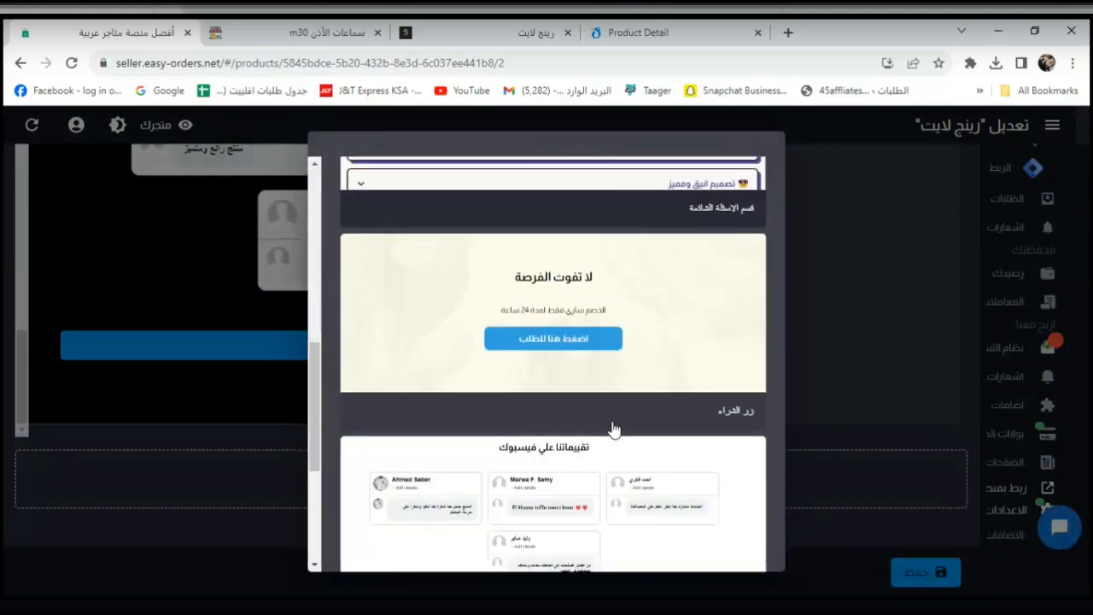
pyautogui.scroll(2, 615, 430)
pyautogui.scroll(1, 662, 376)
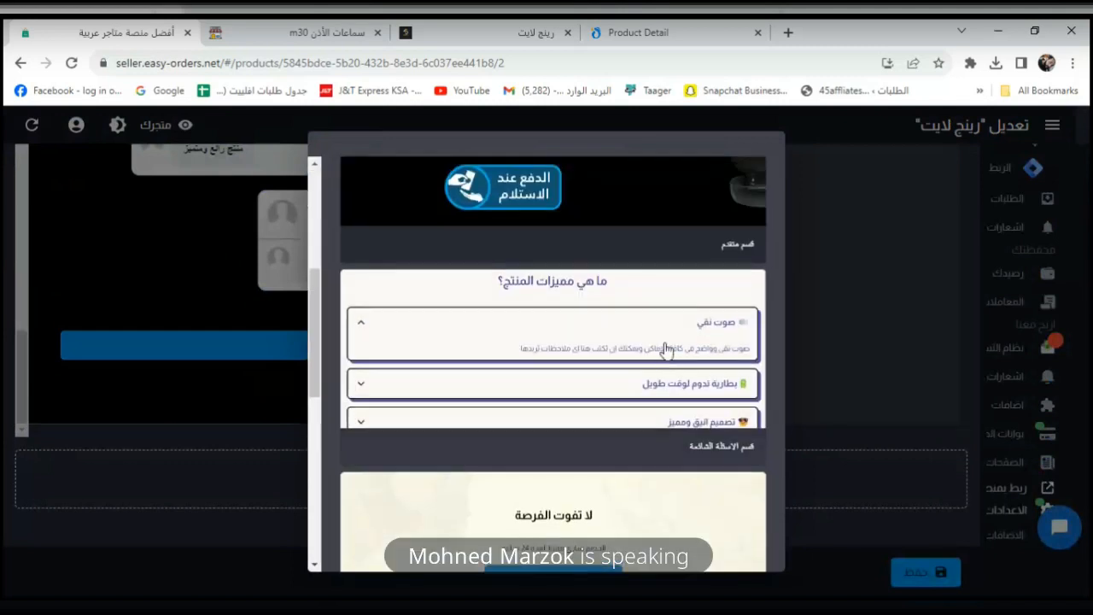
pyautogui.scroll(-6, 729, 367)
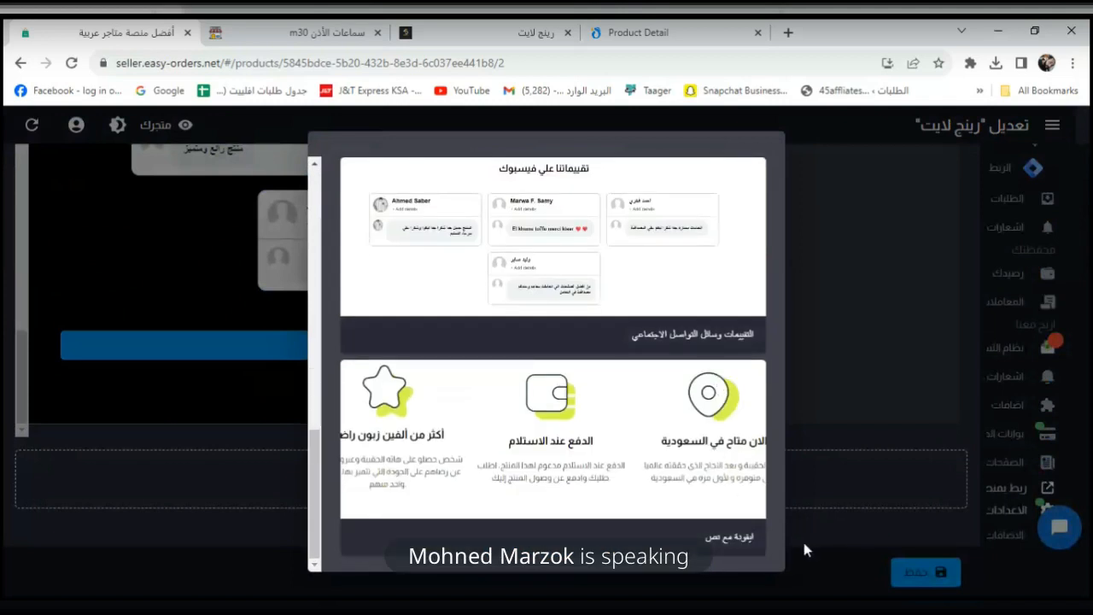
pyautogui.click(868, 547)
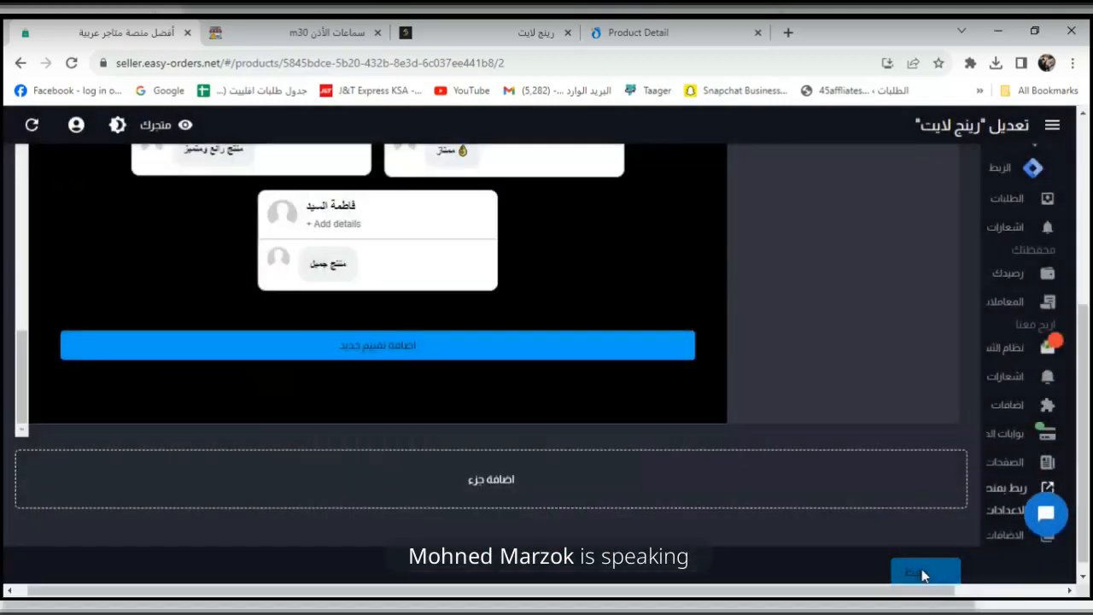
# Reload the live ring light product page and scroll through it to review the changes.
pyautogui.click(495, 41)
pyautogui.click(71, 66)
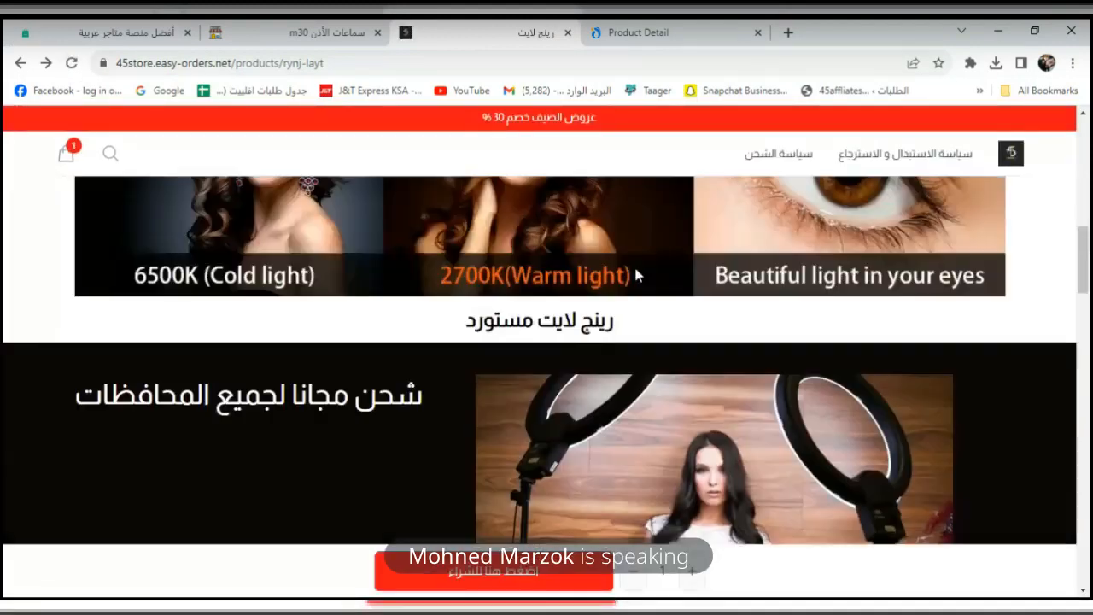
pyautogui.scroll(-8, 649, 264)
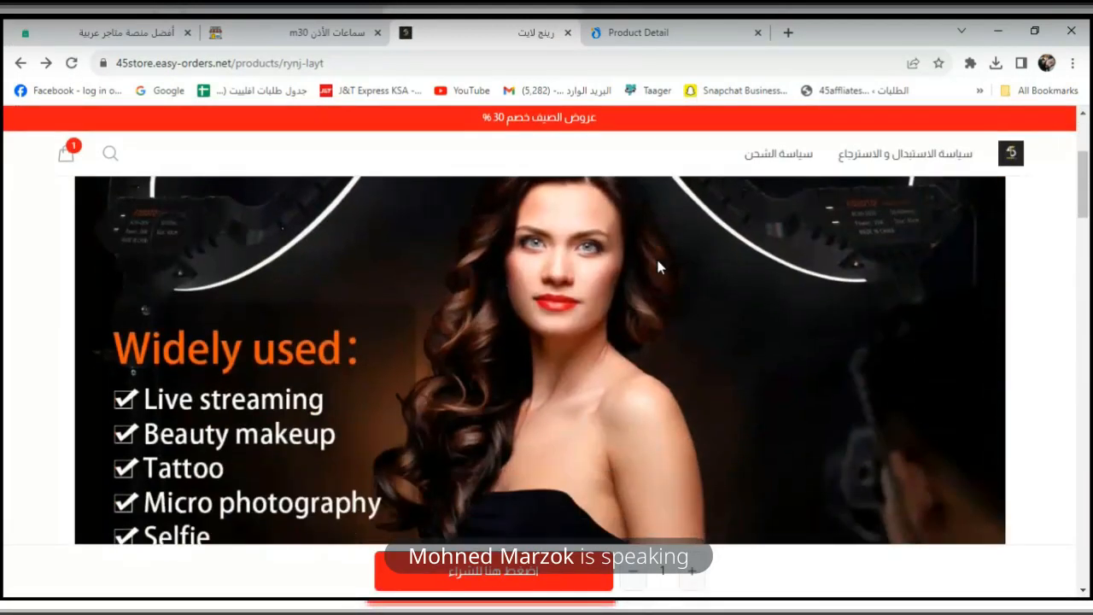
pyautogui.scroll(-4, 657, 260)
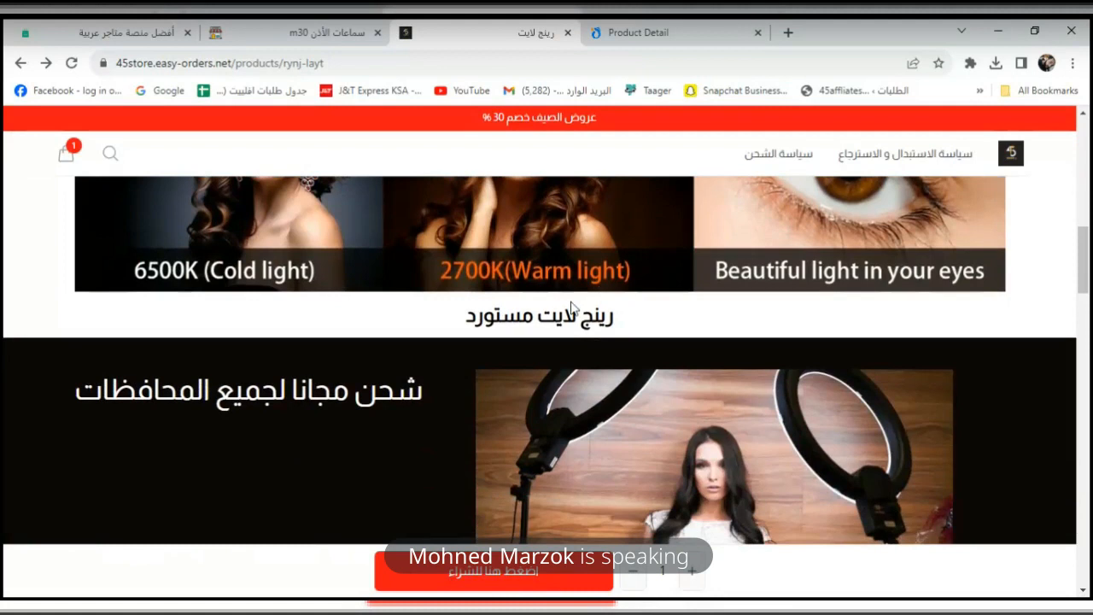
pyautogui.scroll(-3, 587, 306)
pyautogui.scroll(1, 437, 308)
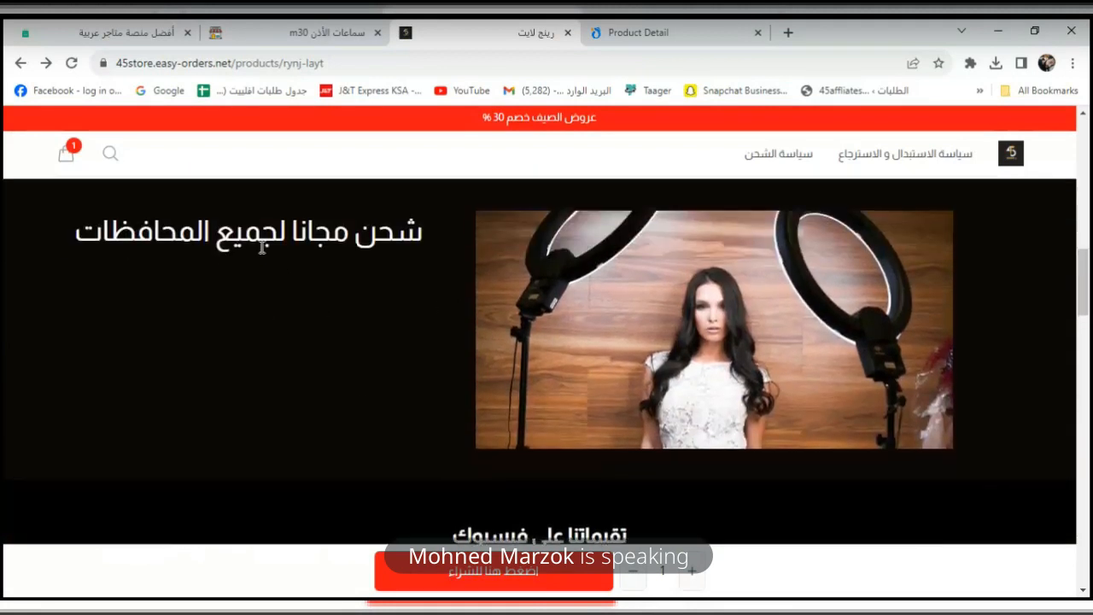
pyautogui.scroll(-2, 734, 255)
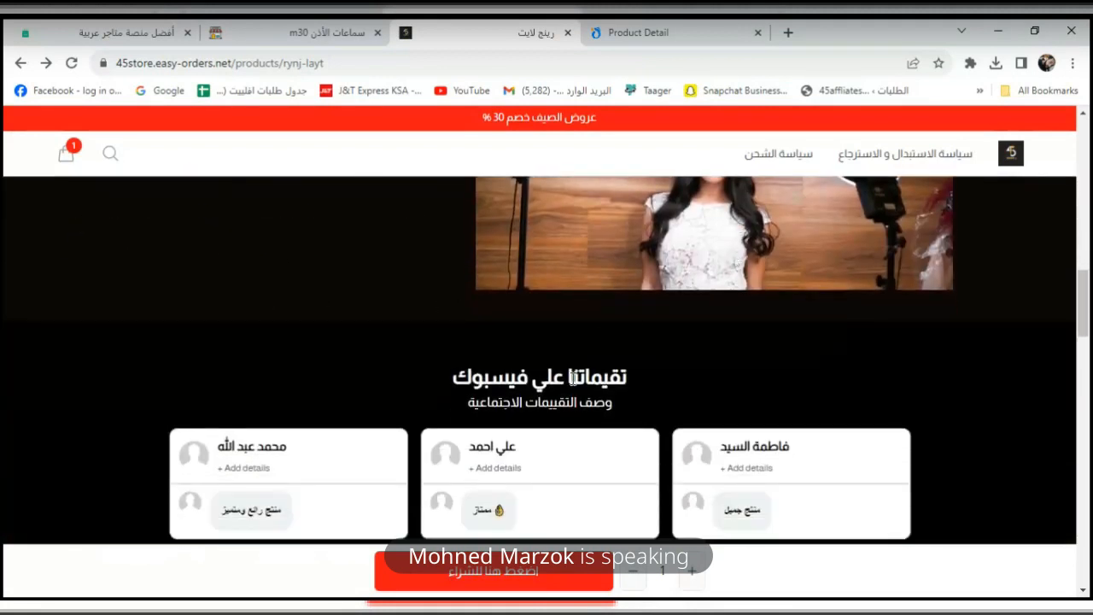
pyautogui.scroll(-1, 452, 376)
pyautogui.scroll(-2, 358, 419)
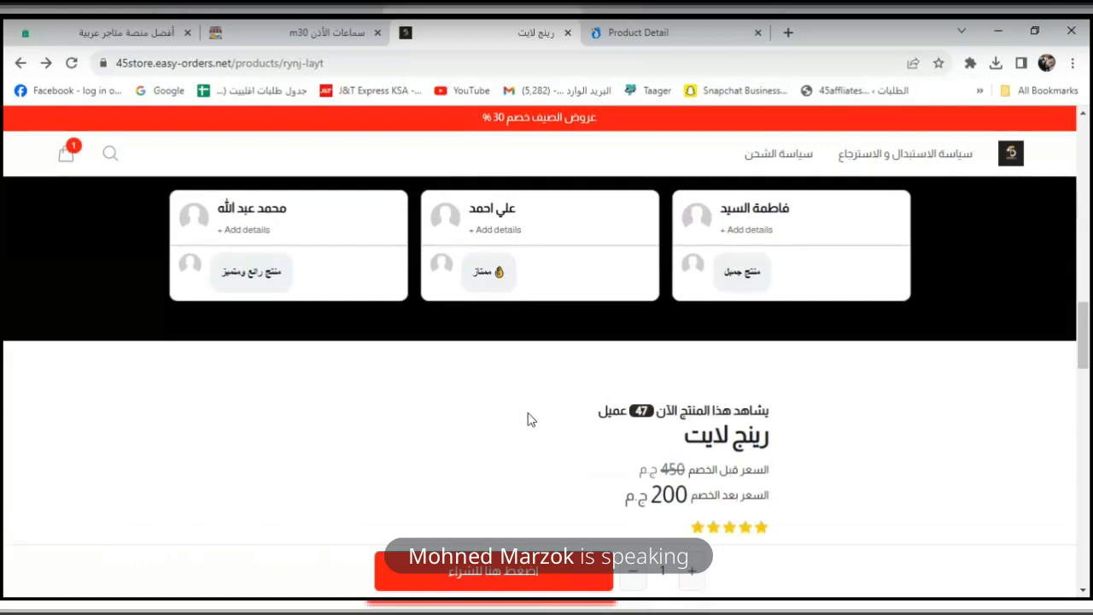
pyautogui.scroll(-2, 773, 327)
pyautogui.scroll(-4, 654, 274)
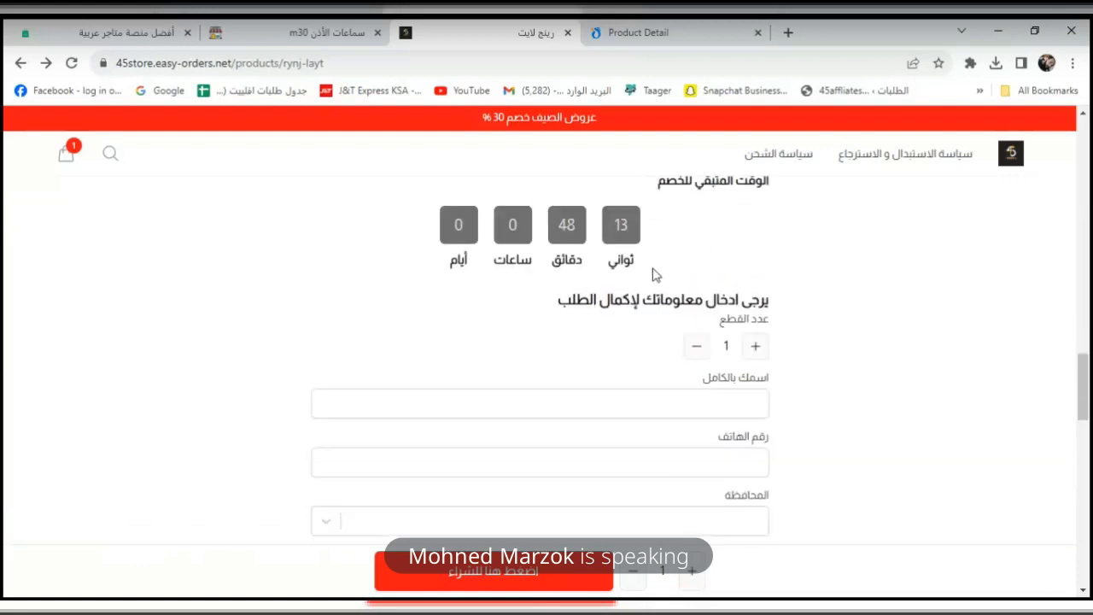
pyautogui.scroll(-2, 654, 273)
pyautogui.scroll(2, 758, 350)
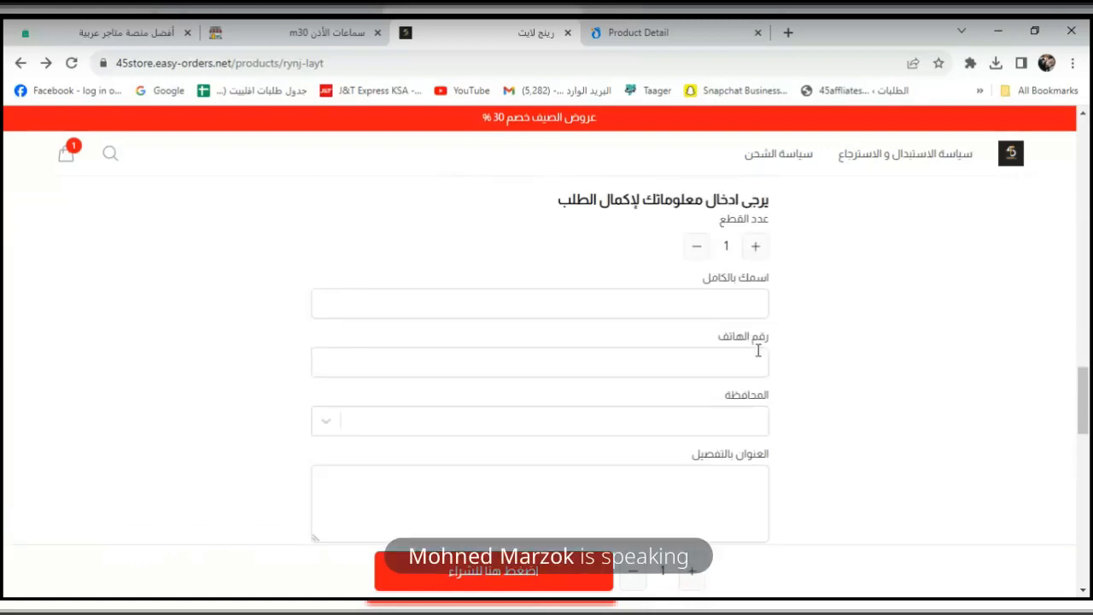
pyautogui.scroll(2, 743, 295)
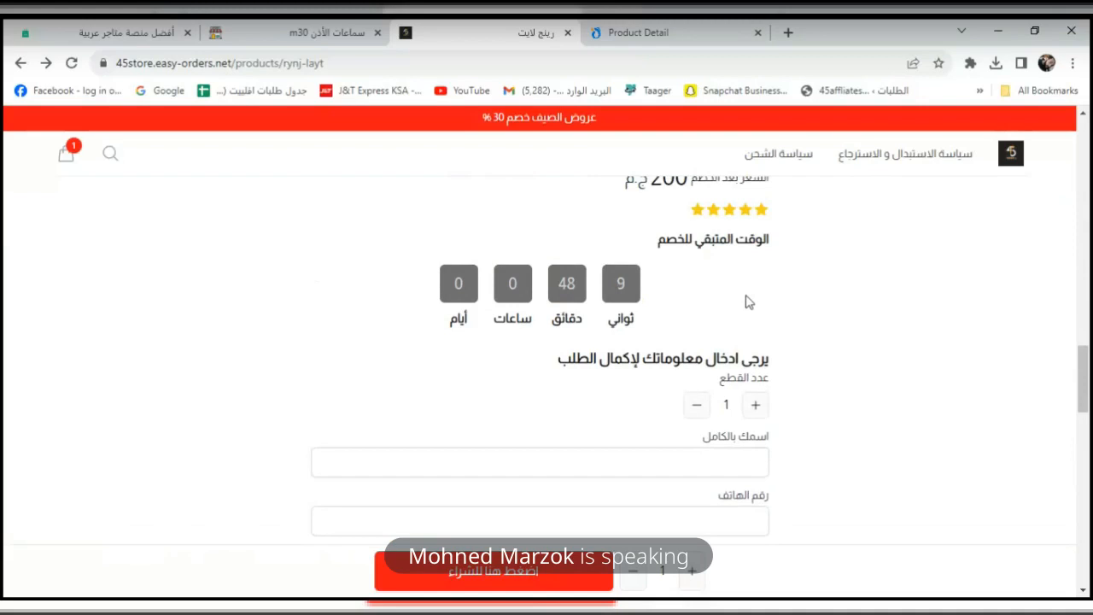
pyautogui.scroll(1, 745, 301)
pyautogui.scroll(-2, 726, 311)
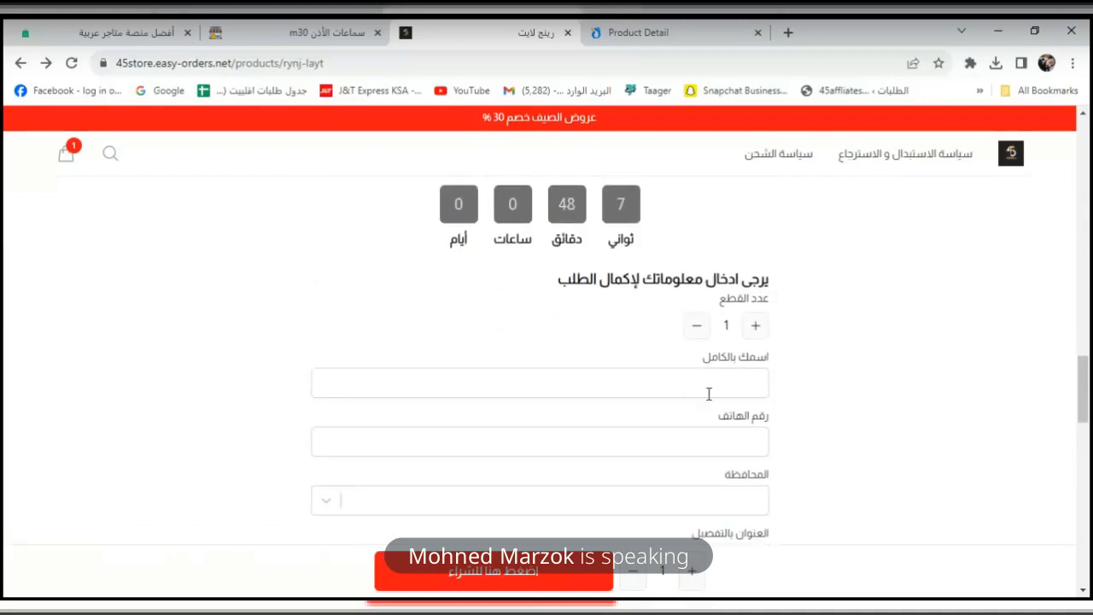
# Try the order form's full-name field, check the 200 ج.م total, then return to the editor.
pyautogui.click(706, 382)
pyautogui.scroll(-4, 709, 419)
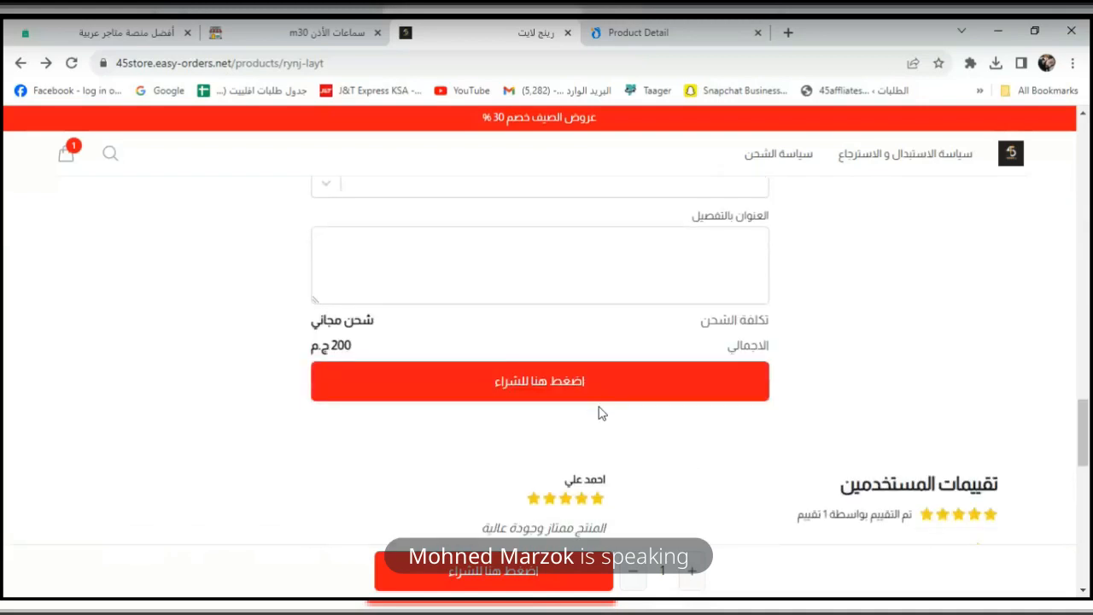
pyautogui.scroll(-1, 757, 418)
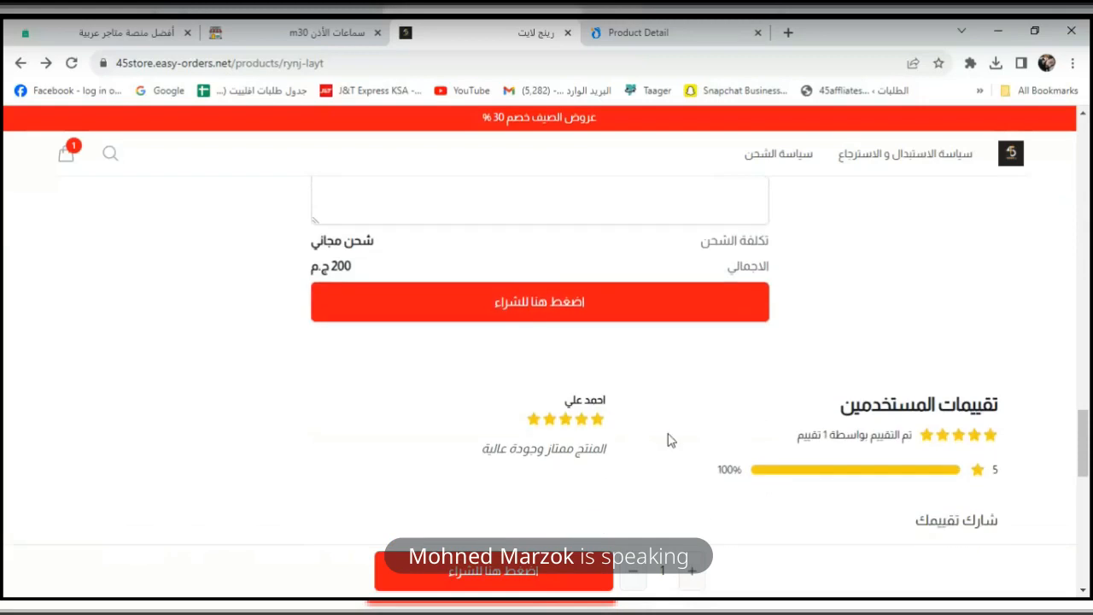
pyautogui.scroll(-2, 561, 424)
pyautogui.scroll(4, 558, 432)
pyautogui.scroll(1, 681, 397)
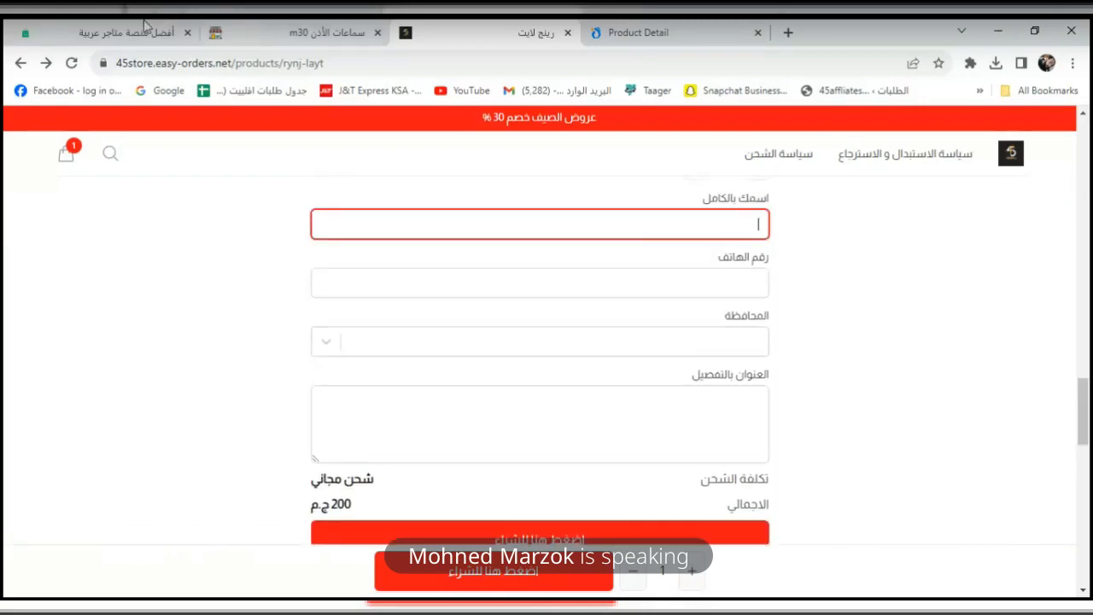
pyautogui.scroll(2, 644, 330)
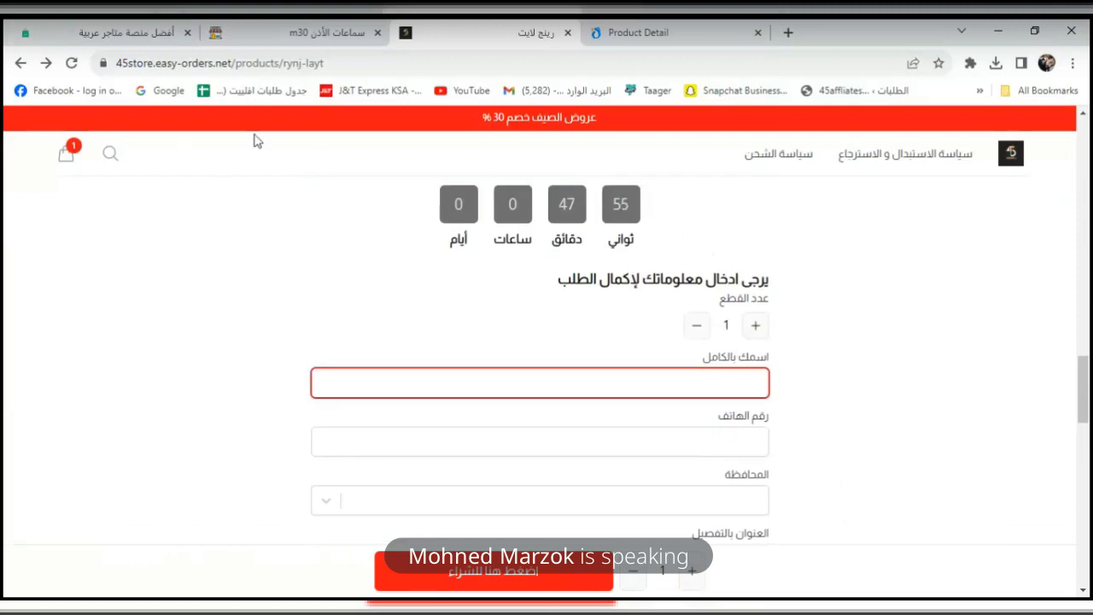
pyautogui.click(59, 28)
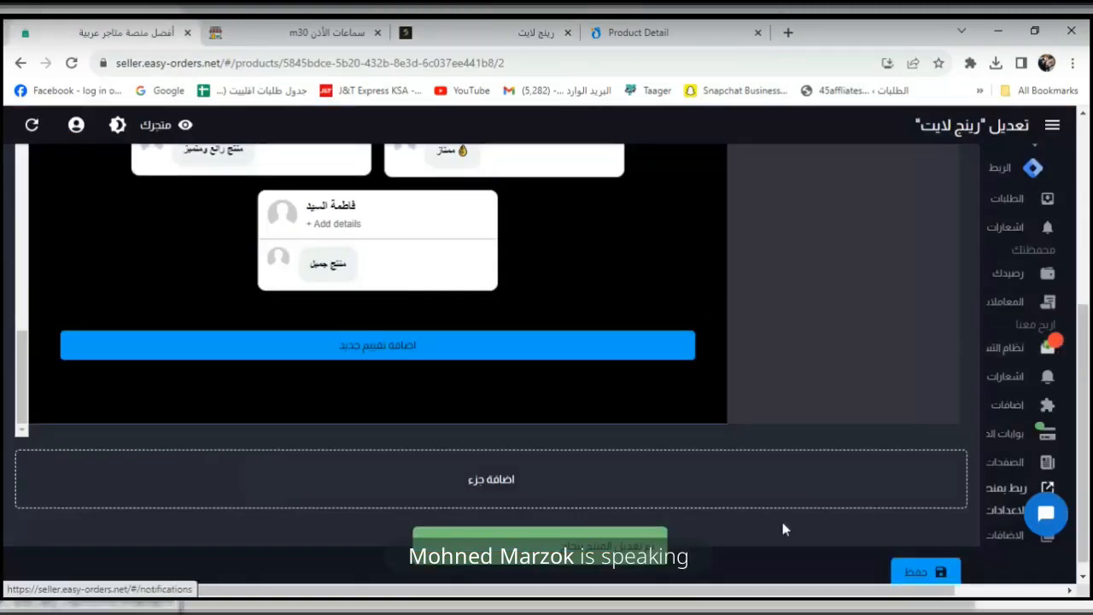
# View the variants and affiliate tabs, then return to basic data (رينج لايت, rynj-layt, J-000358).
pyautogui.scroll(4, 956, 507)
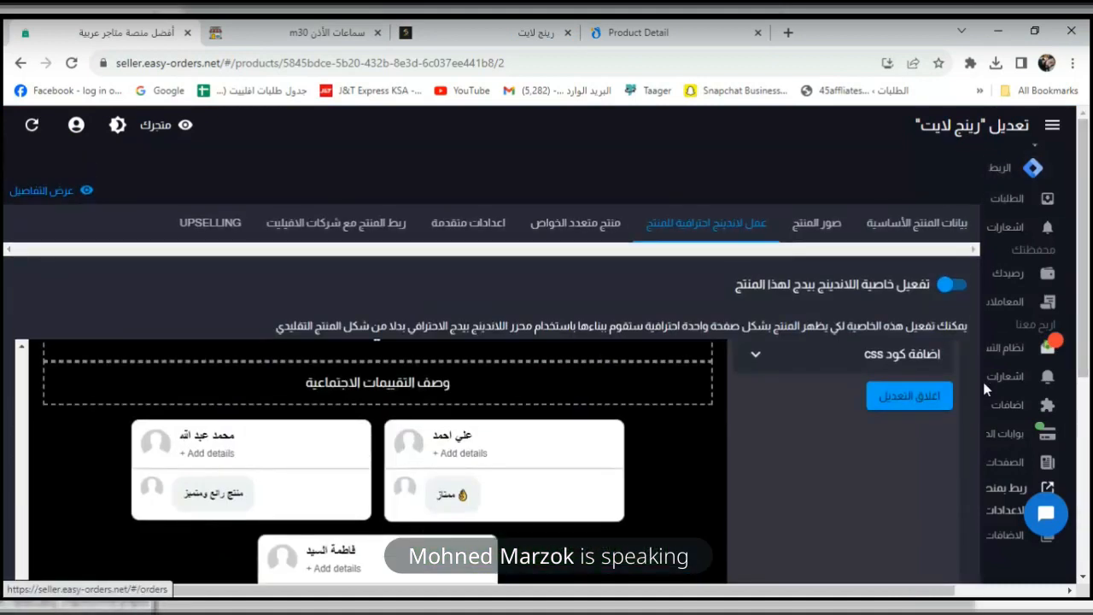
pyautogui.scroll(-4, 945, 424)
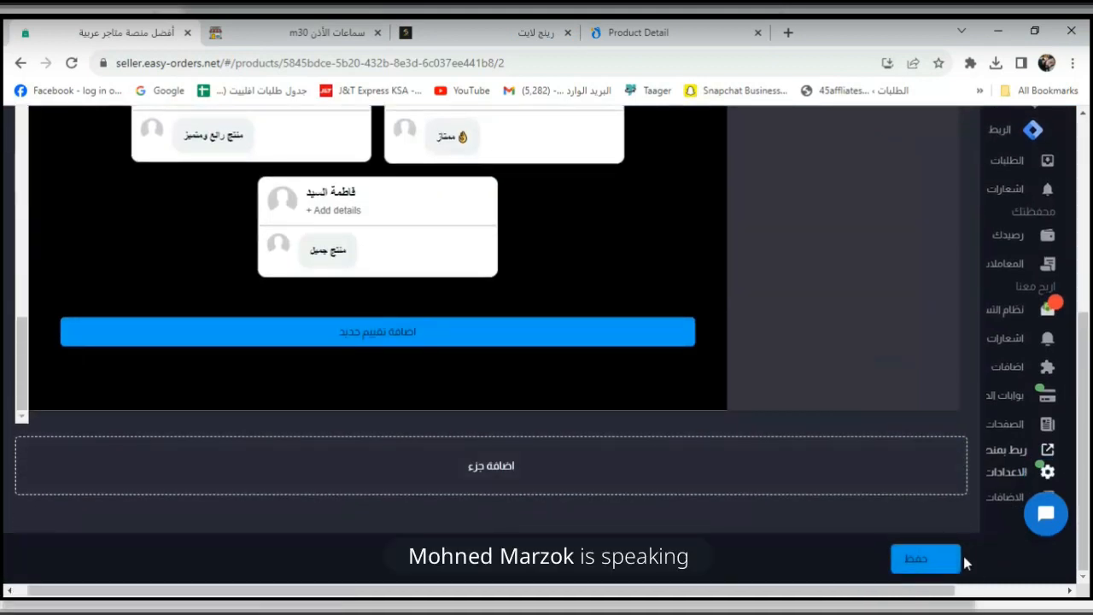
pyautogui.scroll(7, 907, 225)
pyautogui.scroll(3, 864, 240)
pyautogui.scroll(6, 971, 271)
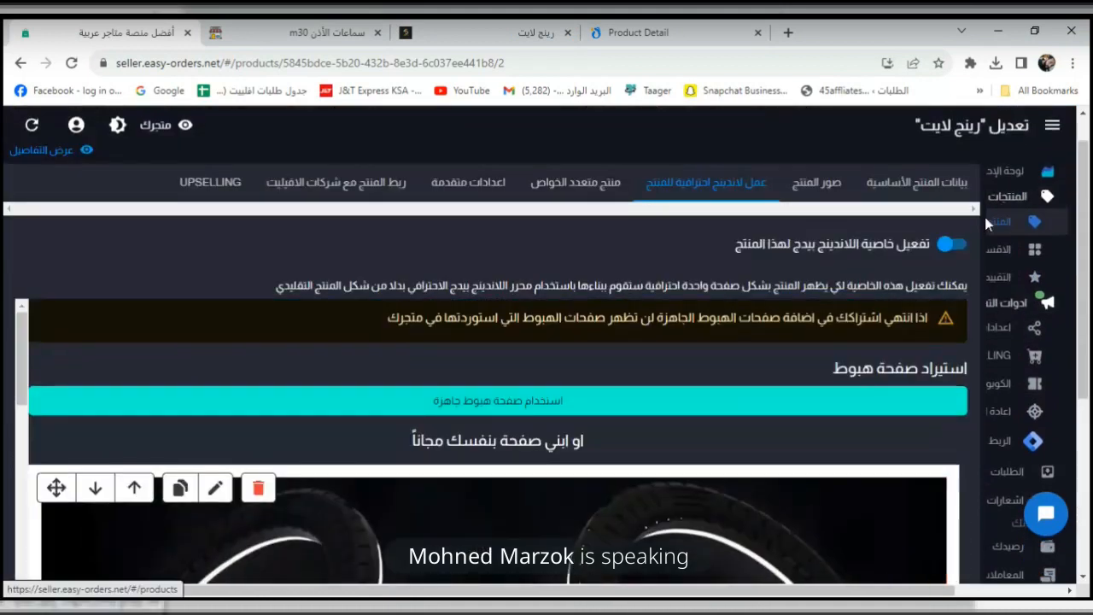
pyautogui.click(570, 193)
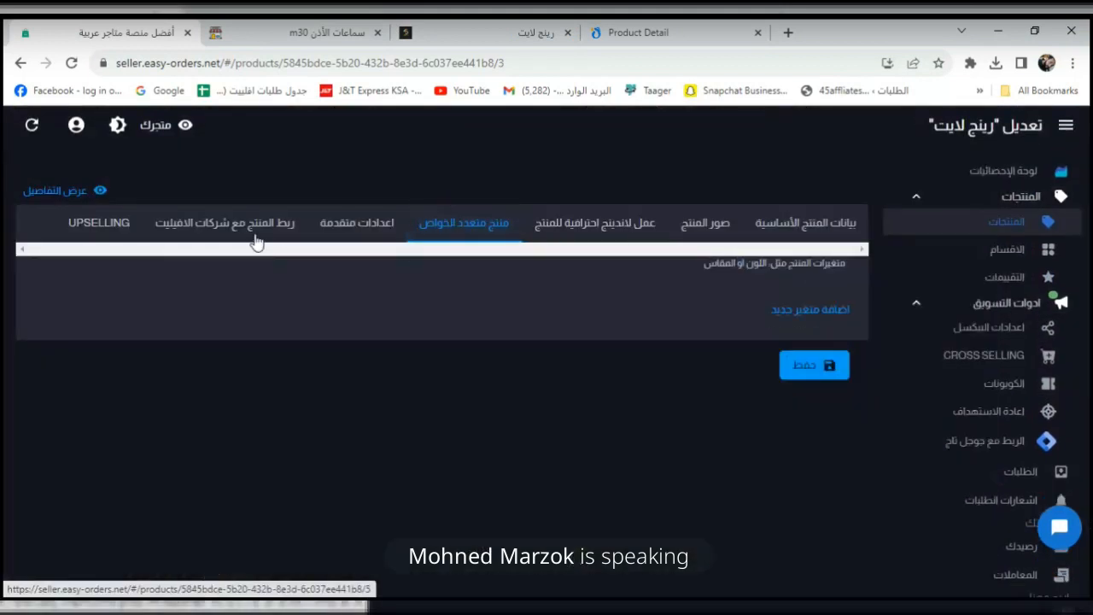
pyautogui.click(254, 236)
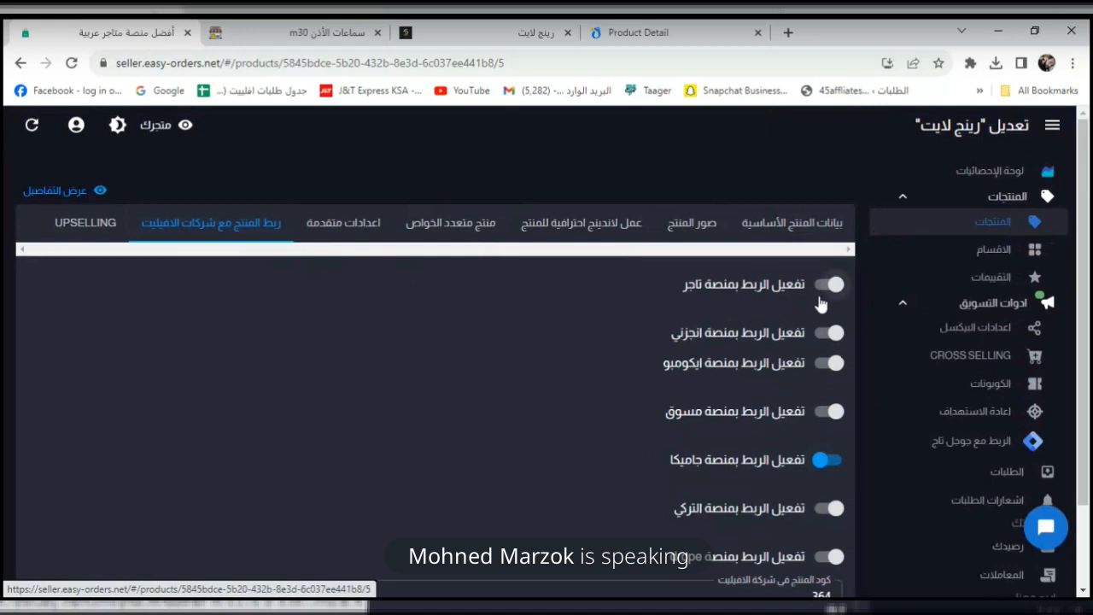
pyautogui.click(792, 224)
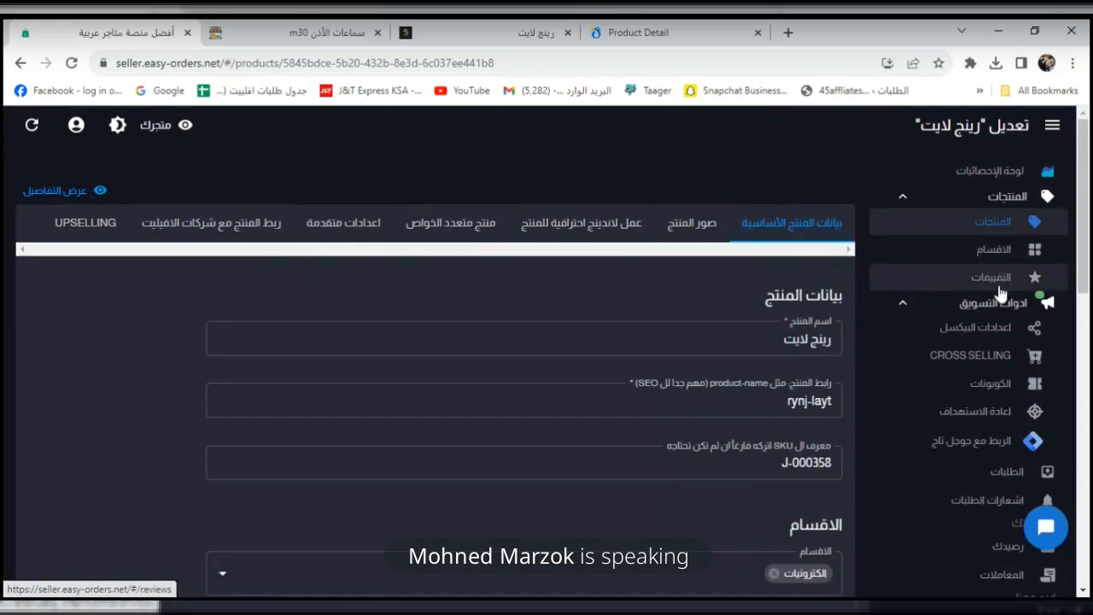
pyautogui.click(910, 198)
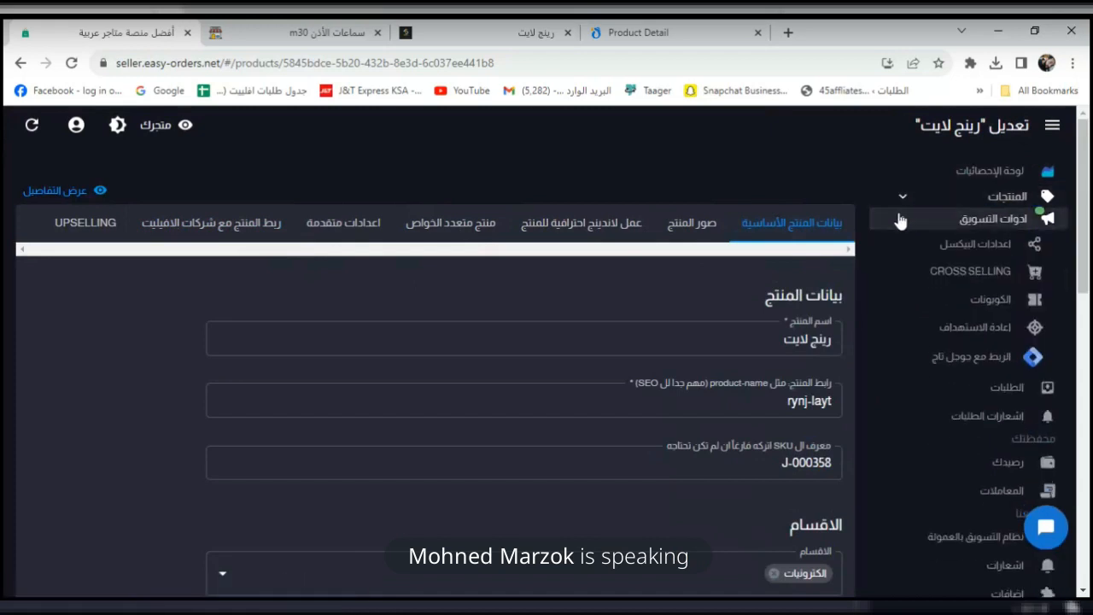
# Open اعدادات البيكسل and review its tutorial video and Facebook, TikTok and Snapchat pixel options.
pyautogui.click(976, 250)
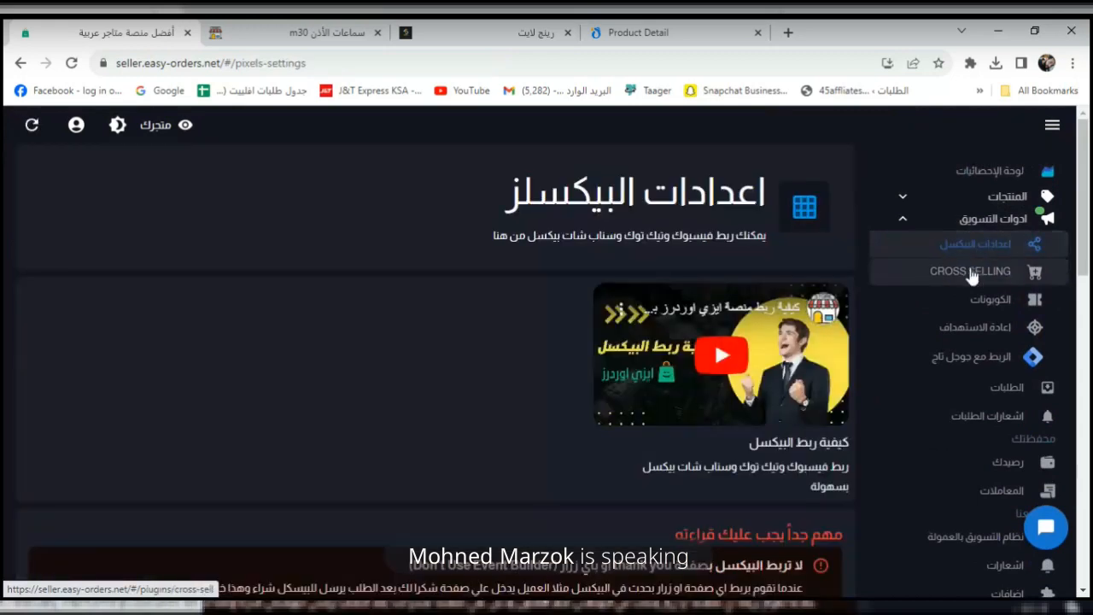
pyautogui.click(912, 222)
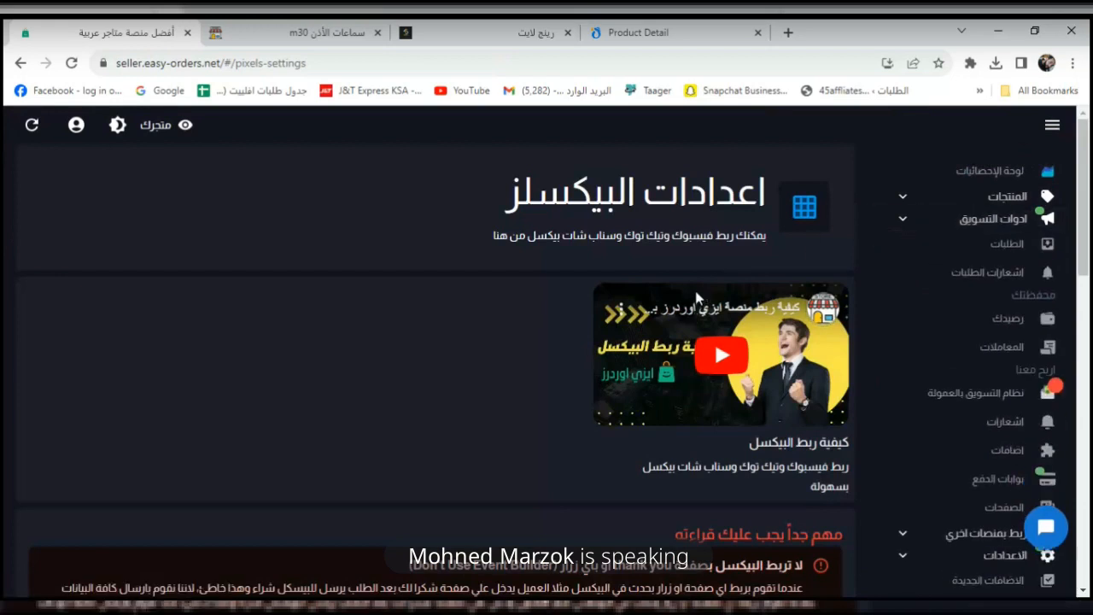
pyautogui.scroll(-2, 695, 293)
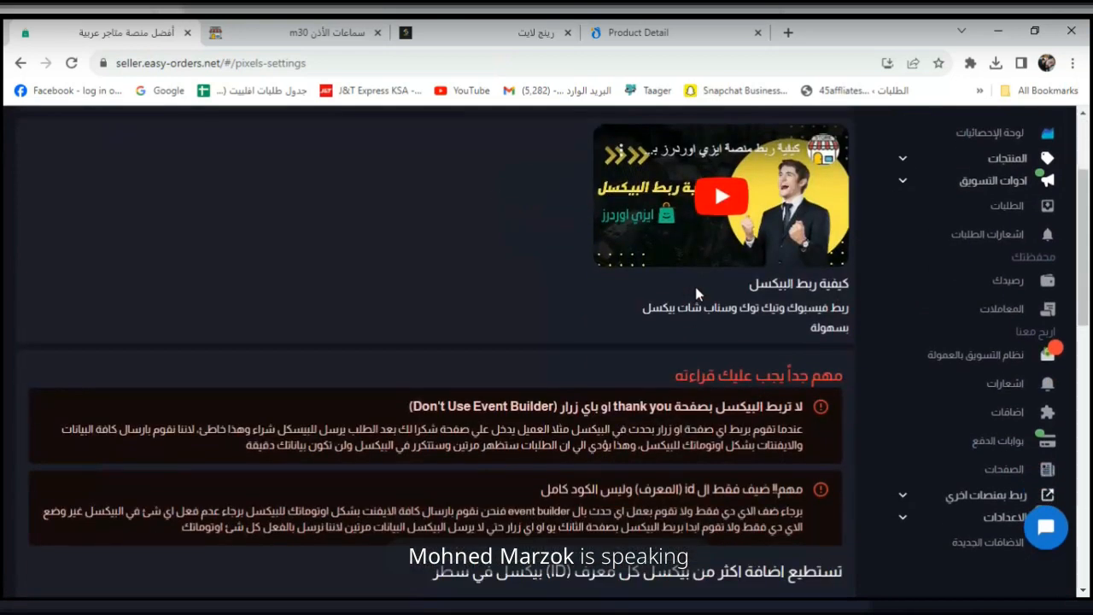
pyautogui.scroll(2, 695, 293)
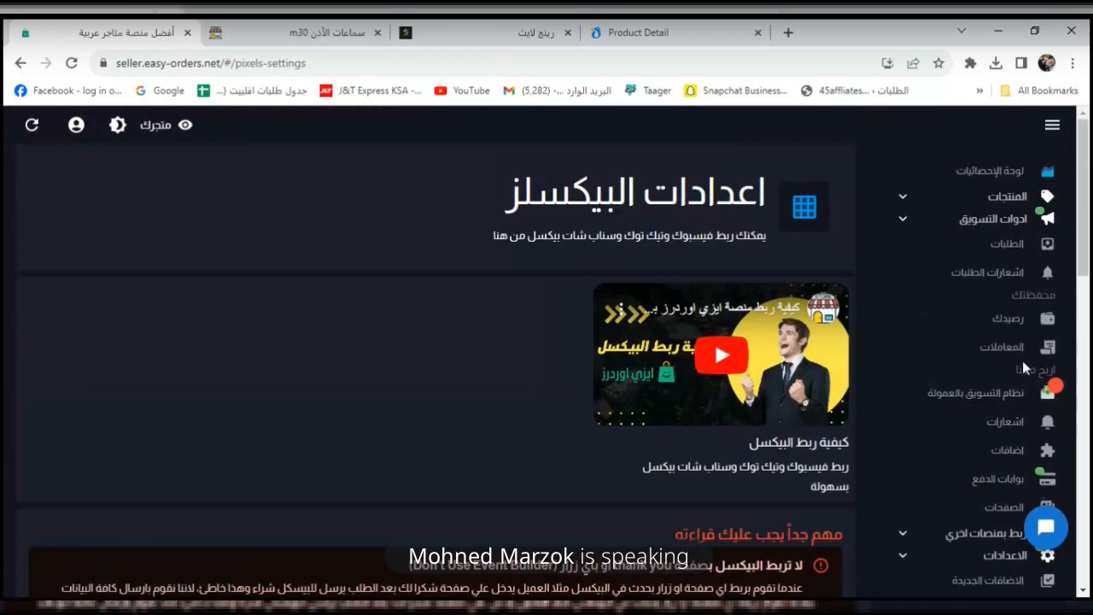
pyautogui.scroll(-1, 1024, 367)
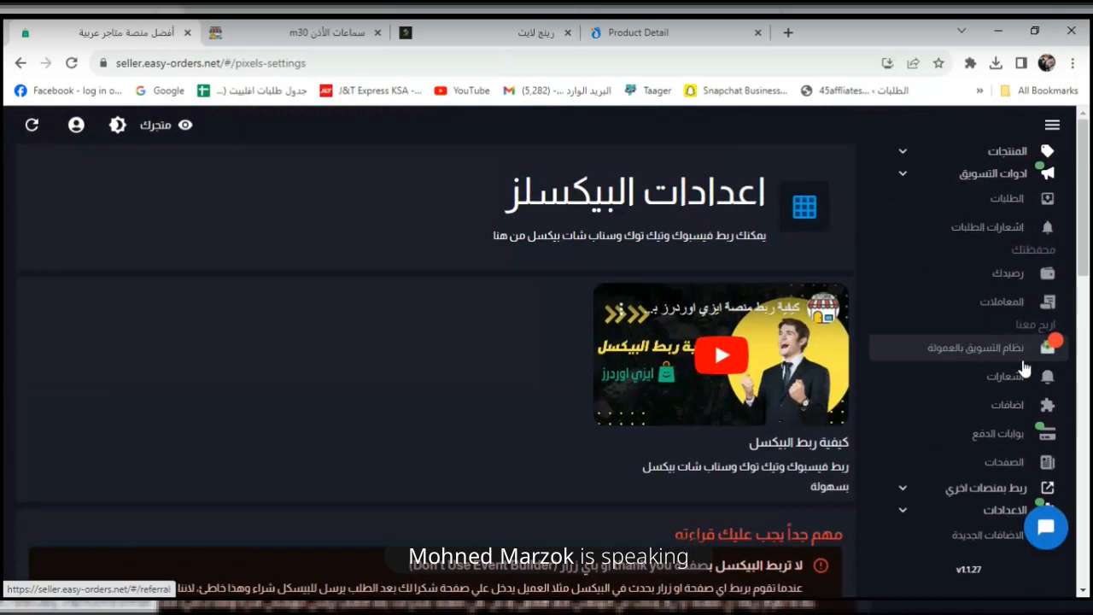
pyautogui.scroll(-3, 1024, 367)
pyautogui.scroll(4, 1024, 368)
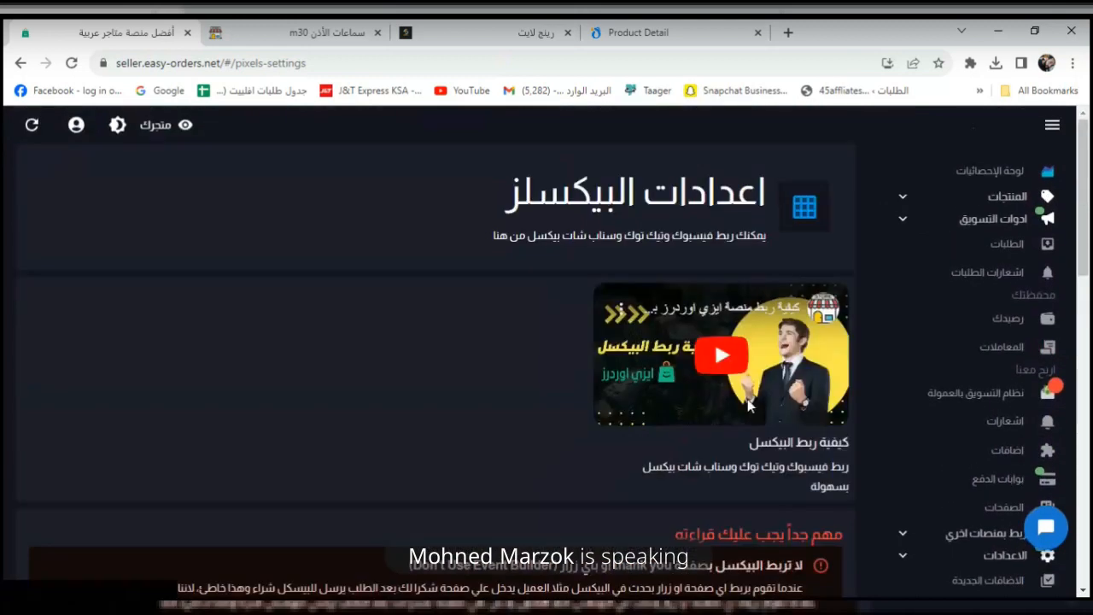
pyautogui.scroll(-2, 922, 361)
pyautogui.scroll(2, 951, 367)
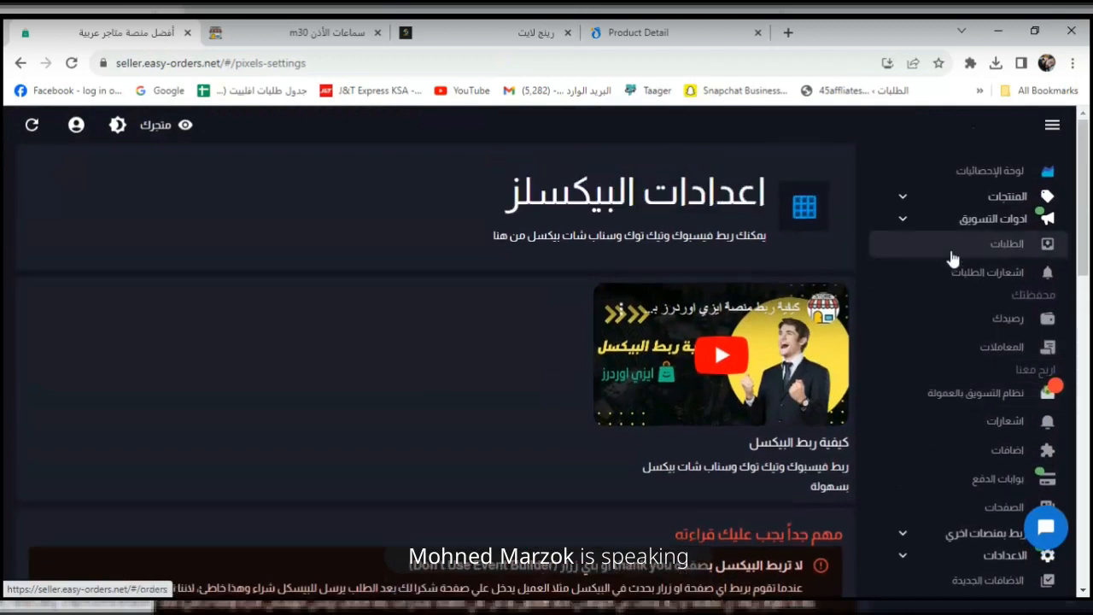
pyautogui.click(905, 220)
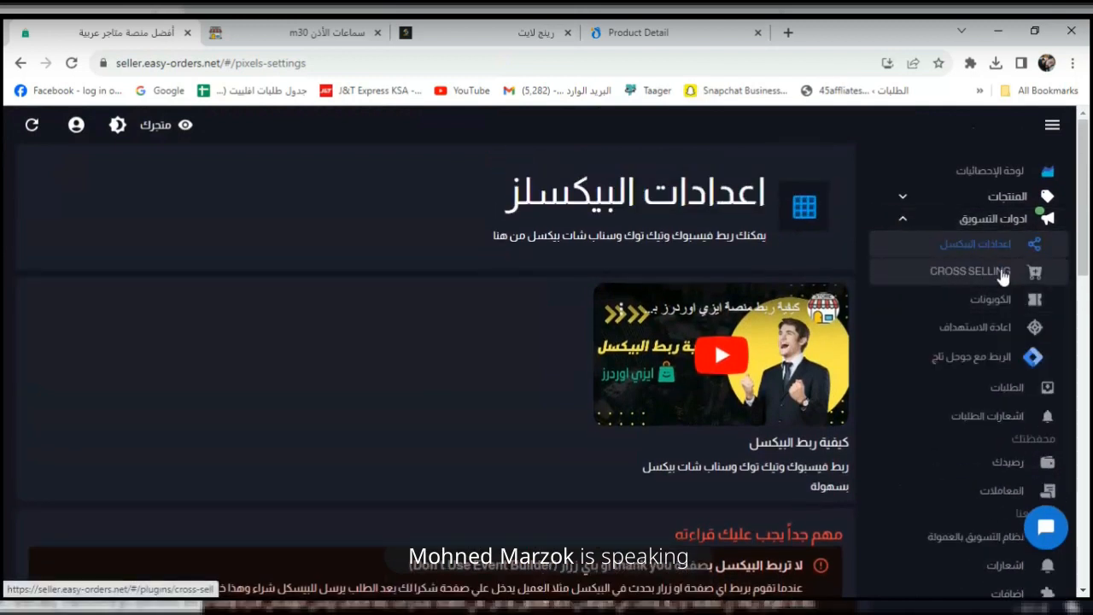
# Open CROSS SELLING under أدوات التسويق and view its subscription notice.
pyautogui.click(974, 271)
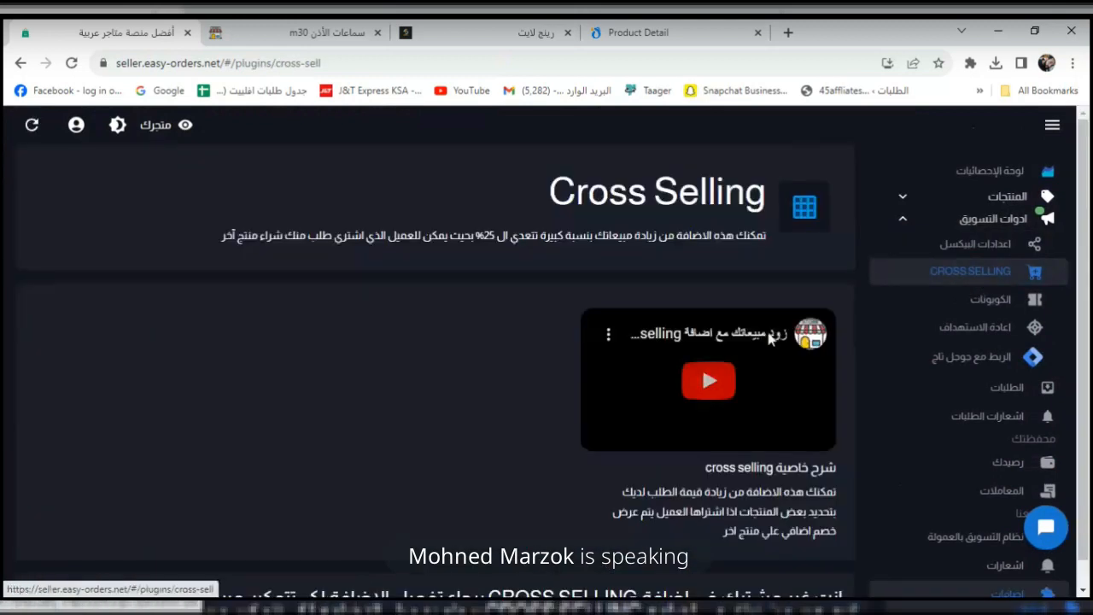
pyautogui.scroll(-1, 724, 453)
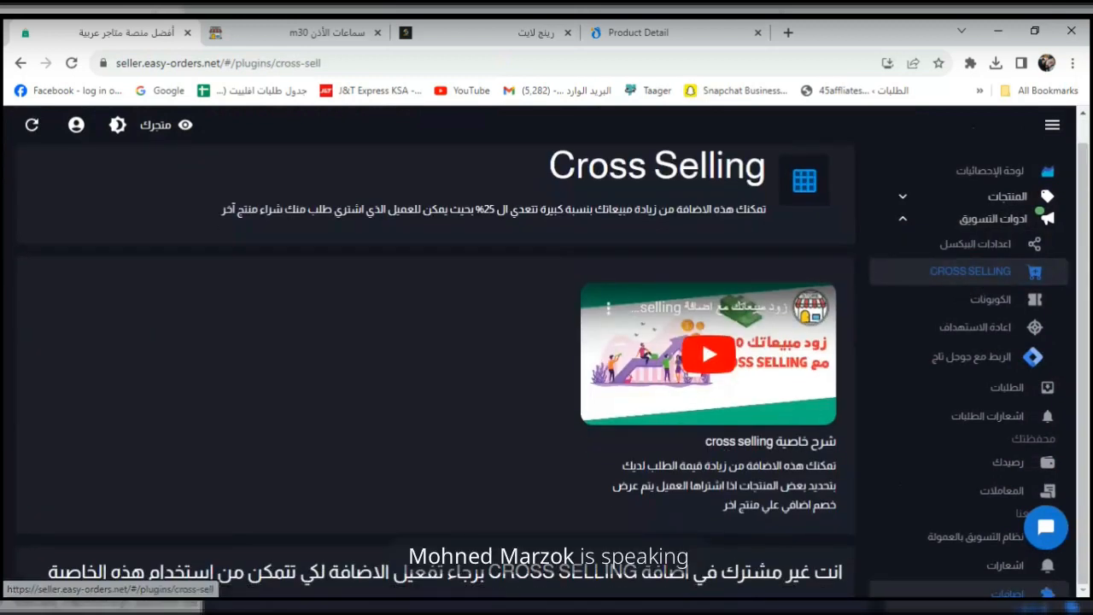
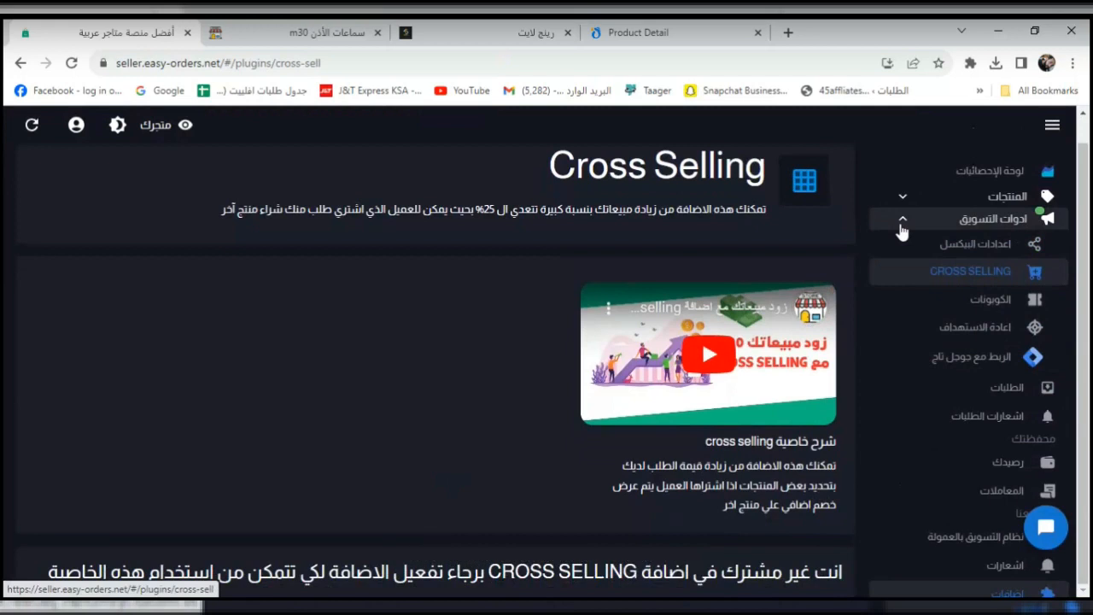
# Switch to the retargeting tools page and fold away the Marketing Tools group.
pyautogui.click(984, 342)
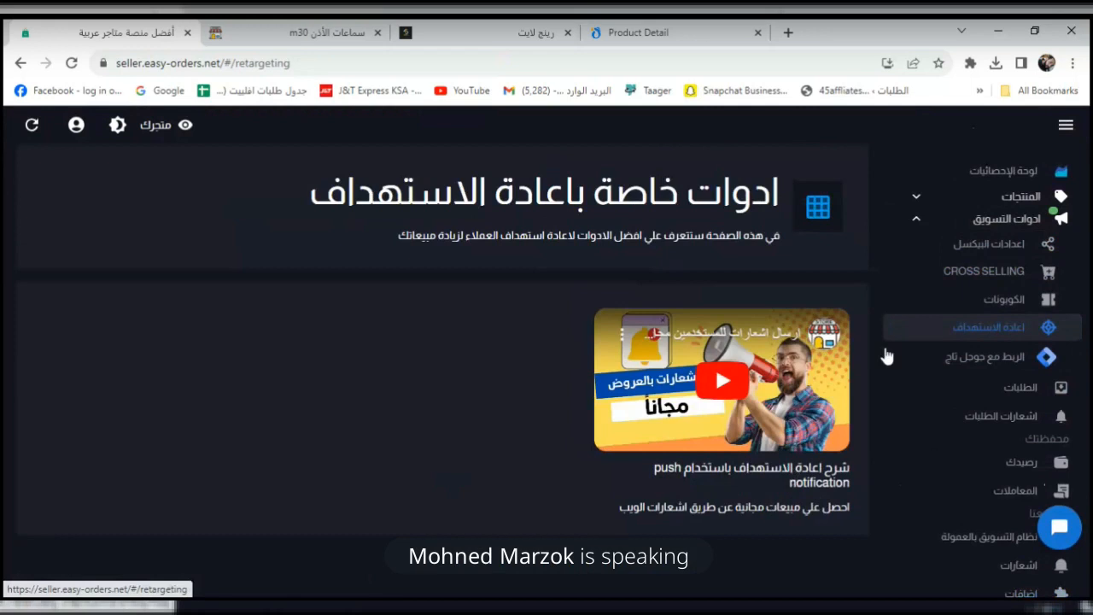
pyautogui.click(916, 219)
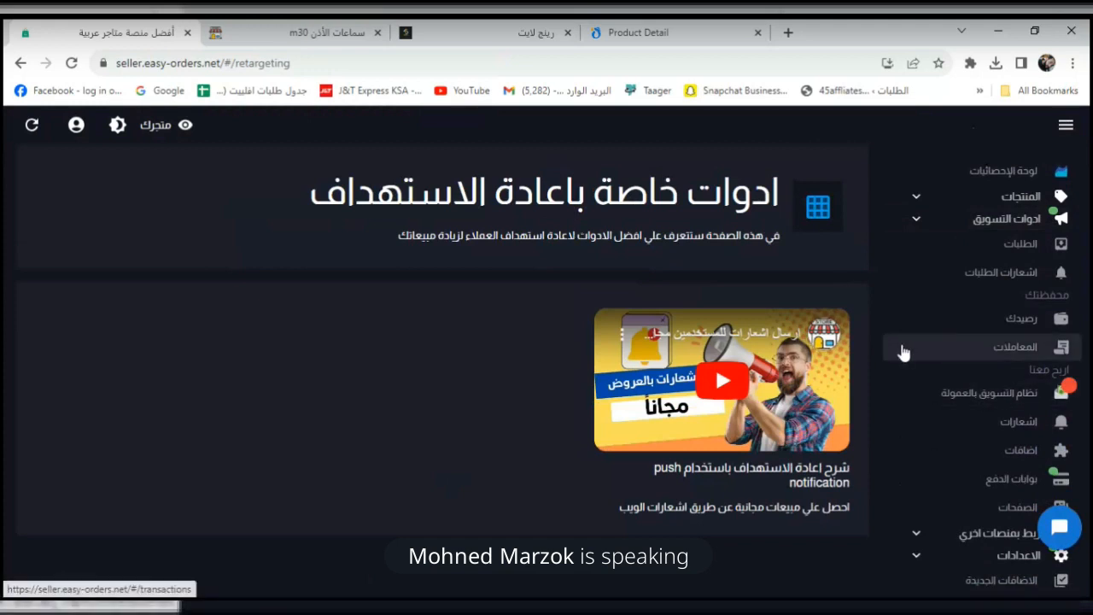
pyautogui.scroll(-1, 900, 351)
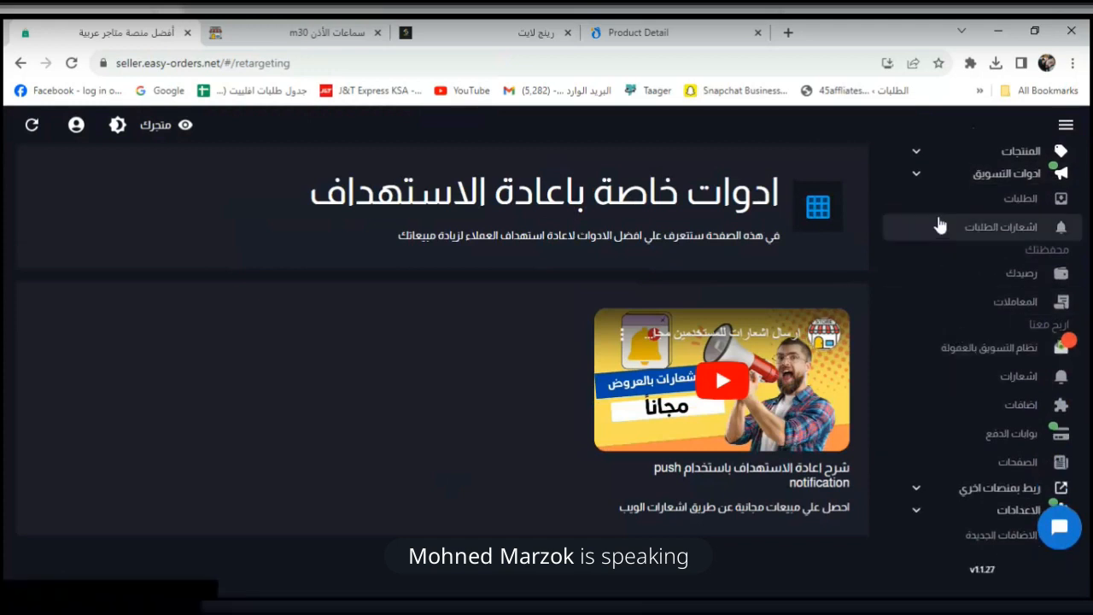
# View the 98.90 wallet balance and the transactions list, then the empty notifications page.
pyautogui.click(960, 285)
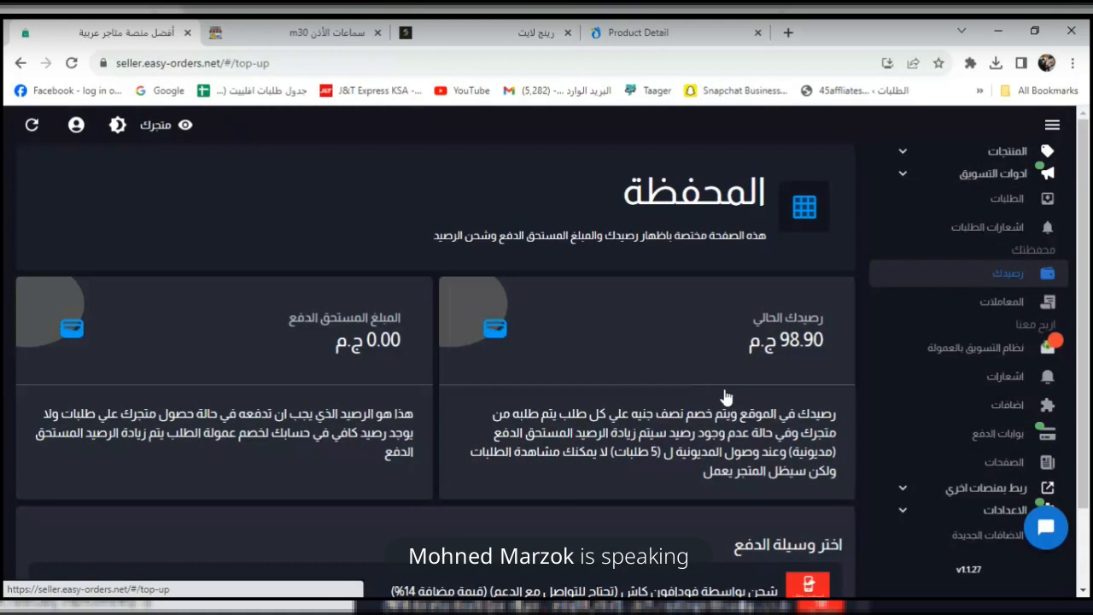
pyautogui.scroll(-1, 725, 397)
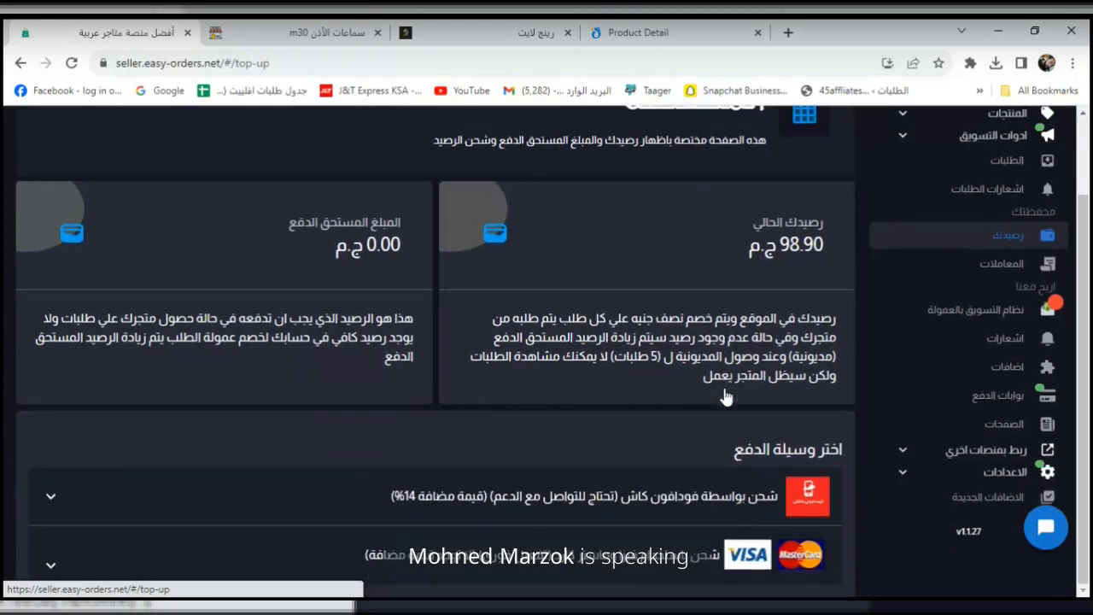
pyautogui.click(1006, 271)
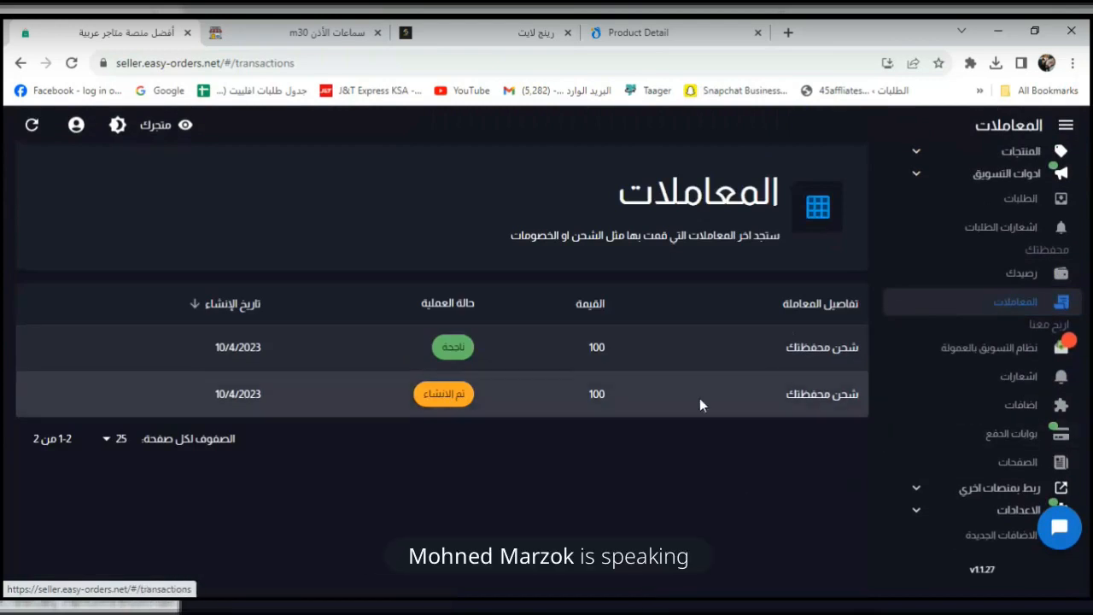
pyautogui.click(1014, 377)
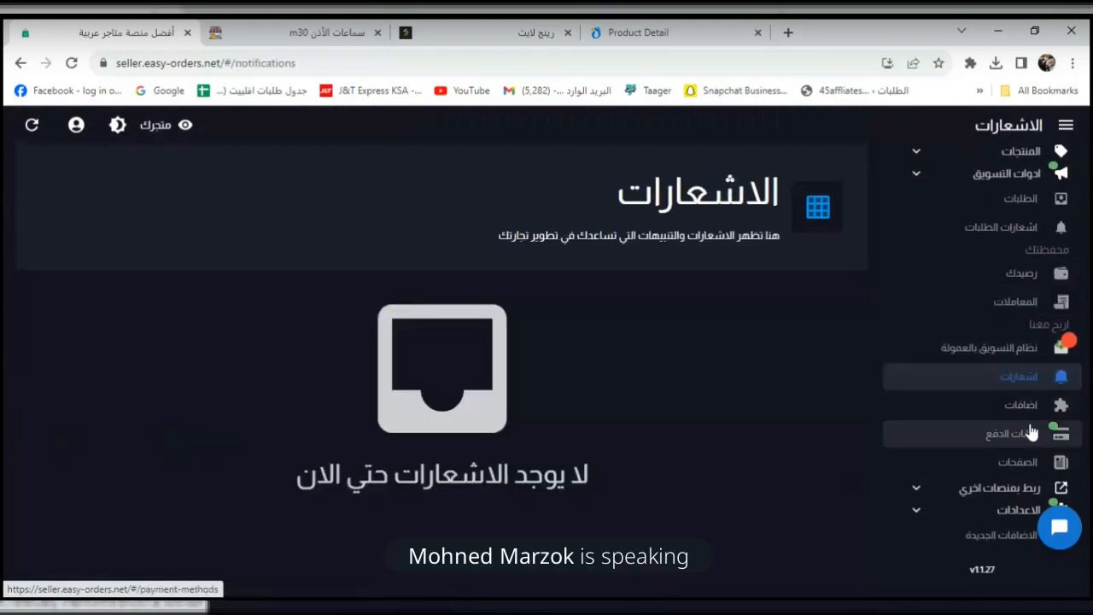
# Browse the plugin cards and select the 200.00 and upsell 100.00 monthly prices.
pyautogui.click(1017, 415)
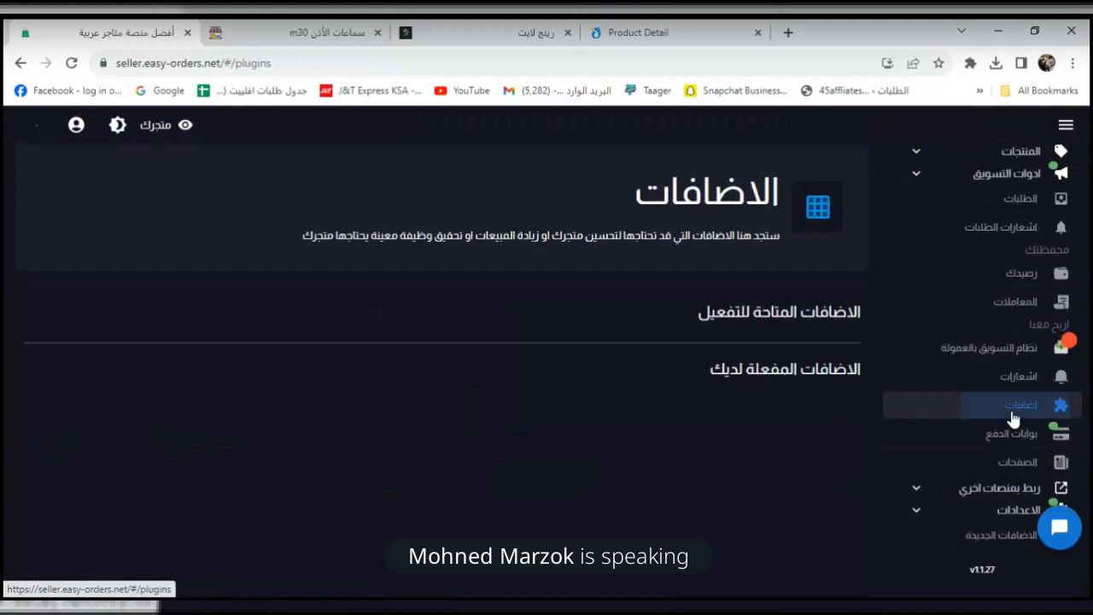
pyautogui.scroll(-1, 784, 386)
pyautogui.scroll(-3, 784, 385)
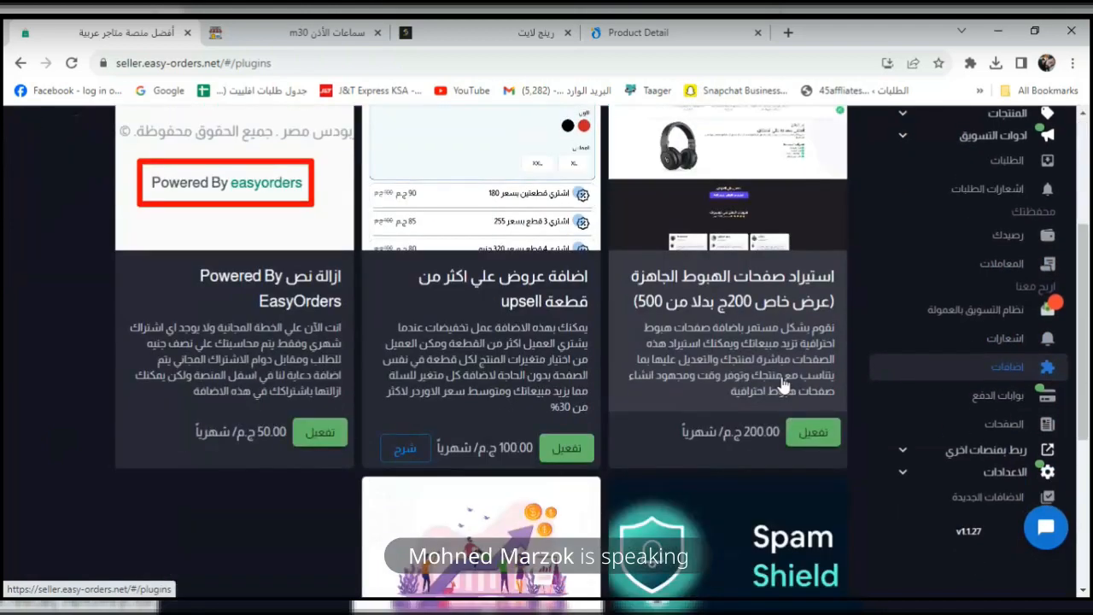
pyautogui.scroll(1, 761, 469)
pyautogui.doubleClick(754, 442)
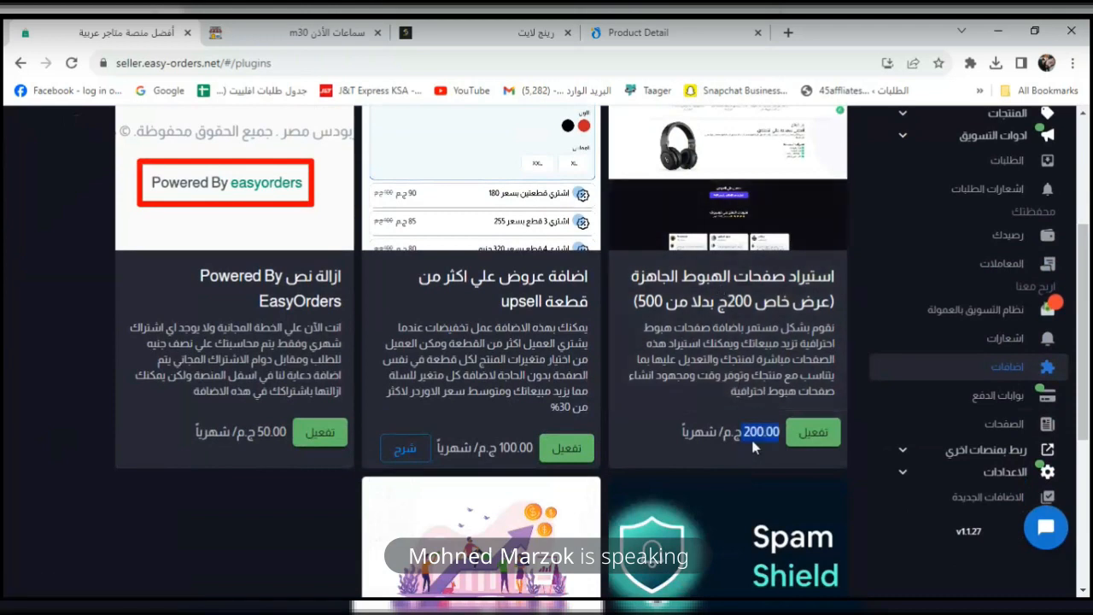
pyautogui.doubleClick(505, 448)
pyautogui.scroll(1, 505, 444)
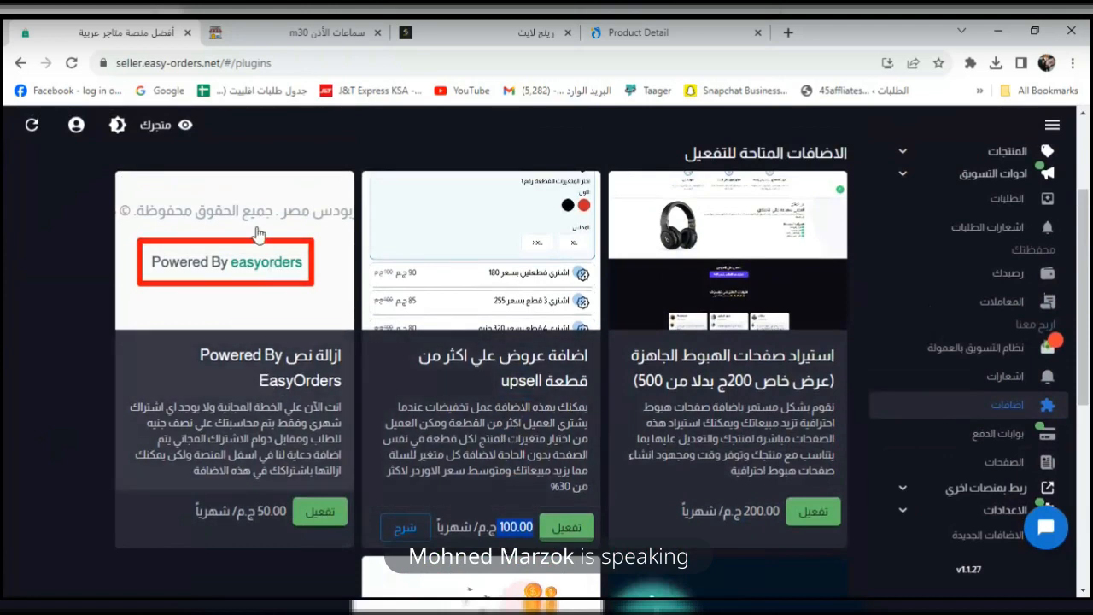
pyautogui.click(212, 27)
pyautogui.scroll(-10, 988, 444)
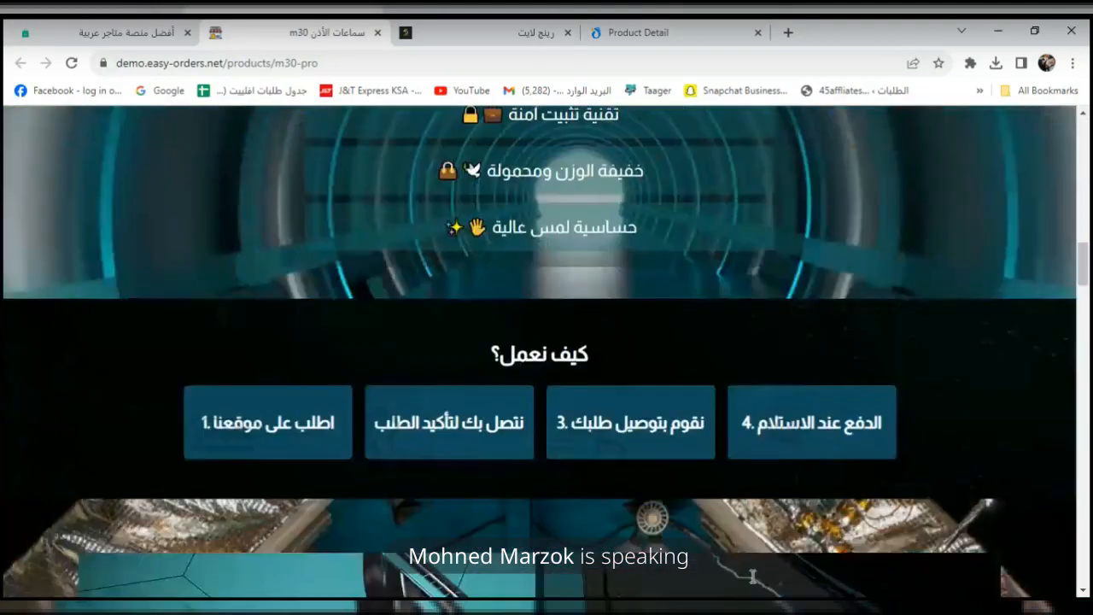
pyautogui.scroll(-20, 752, 577)
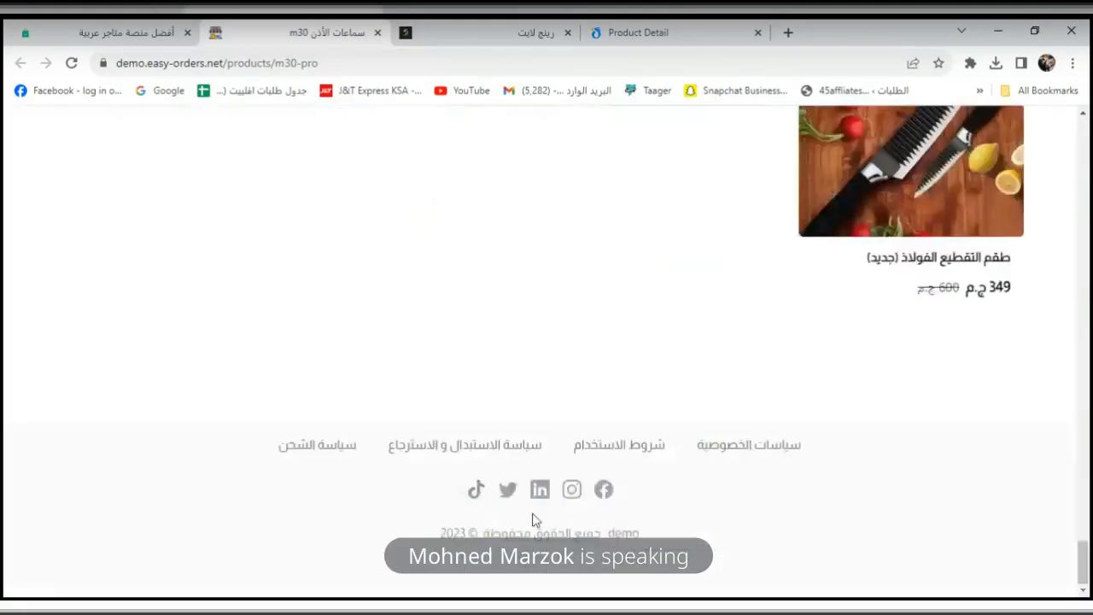
pyautogui.scroll(10, 549, 529)
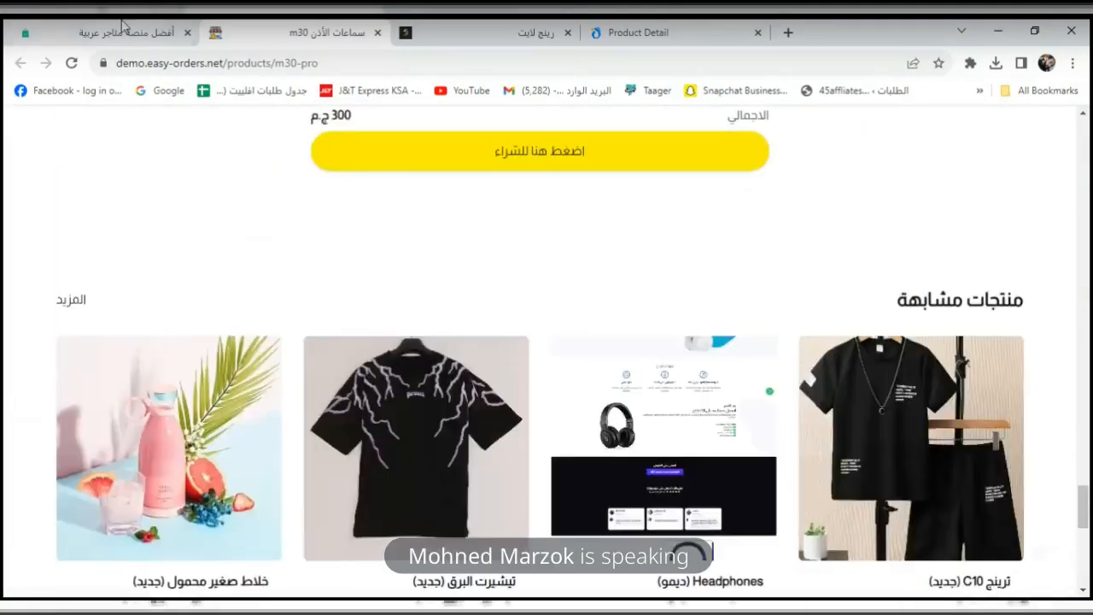
pyautogui.click(432, 27)
pyautogui.scroll(-10, 1090, 368)
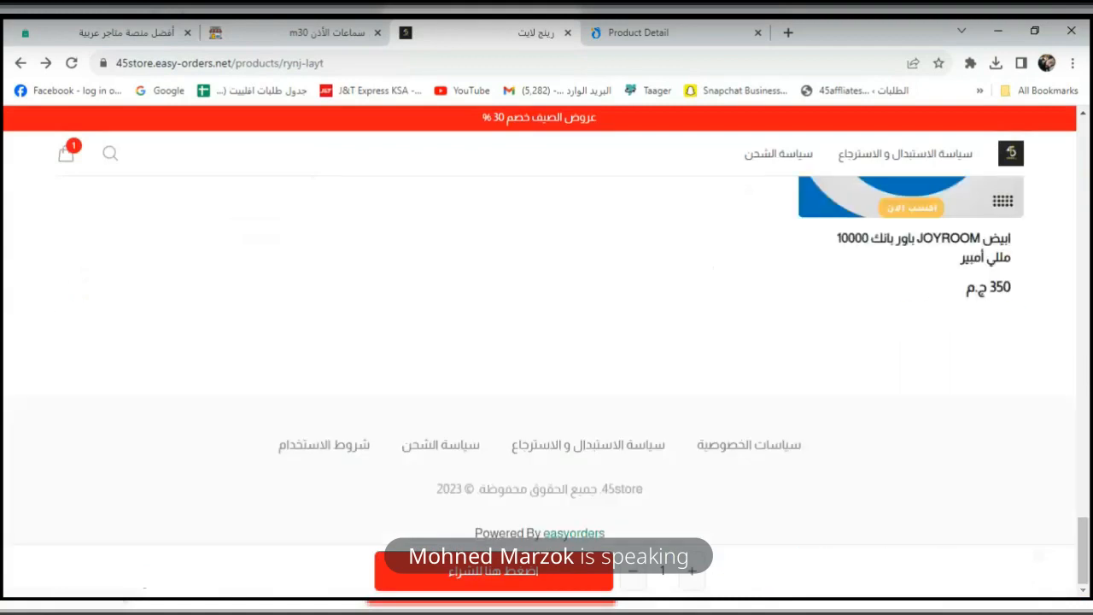
pyautogui.moveTo(607, 533); pyautogui.dragTo(458, 538)
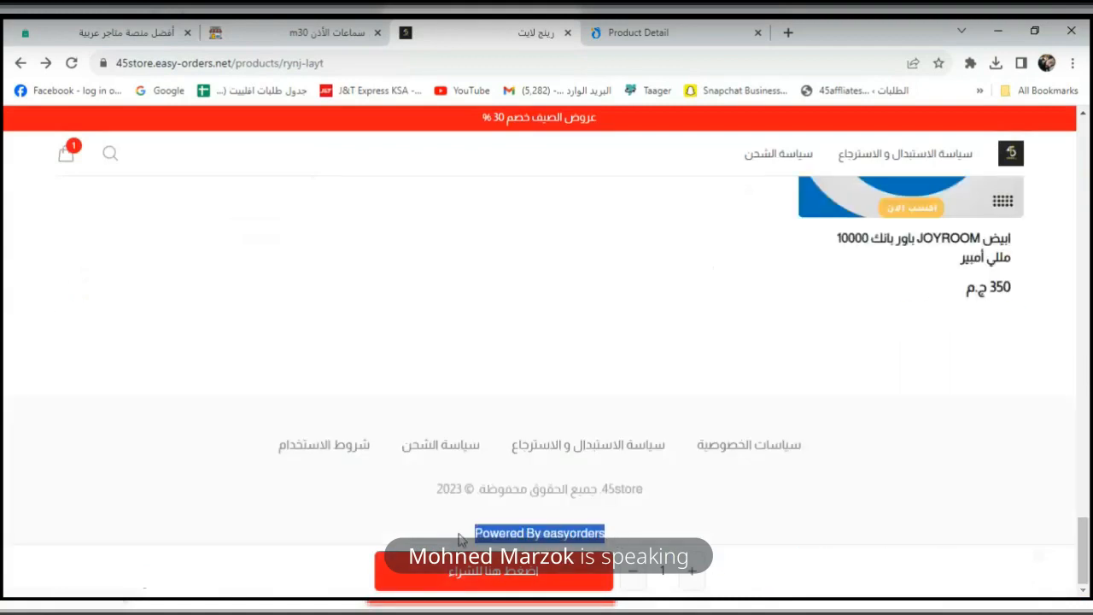
pyautogui.click(67, 25)
pyautogui.scroll(-4, 524, 381)
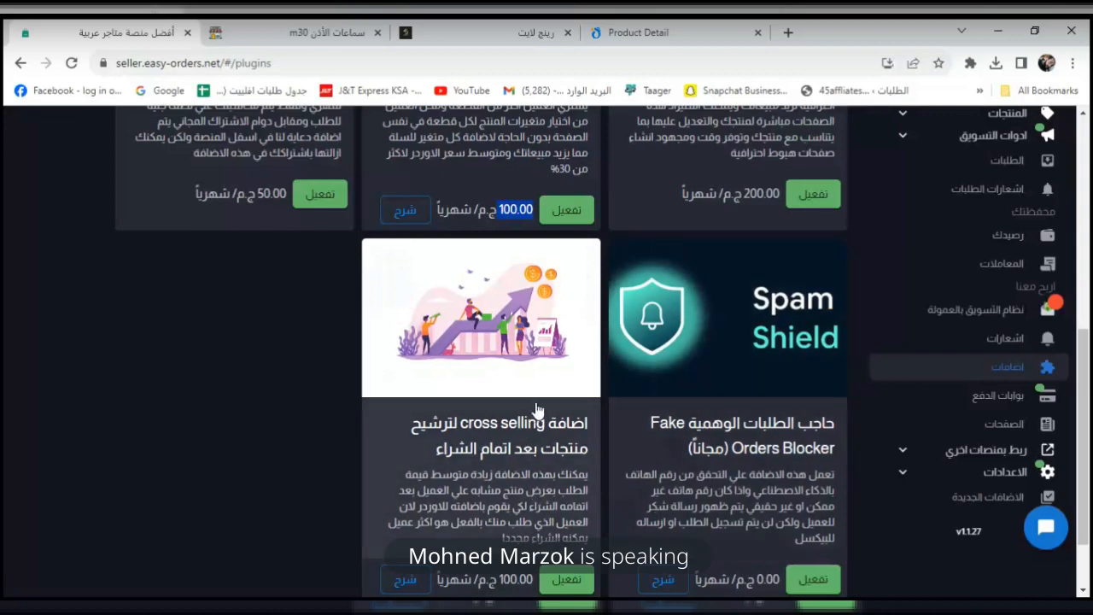
pyautogui.click(1013, 388)
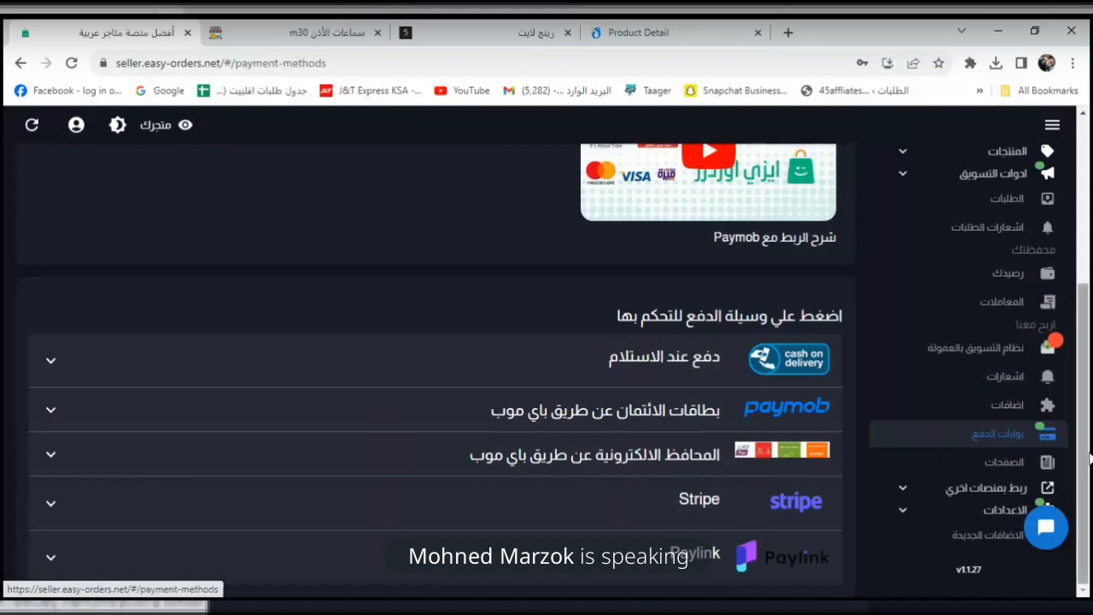
pyautogui.click(243, 381)
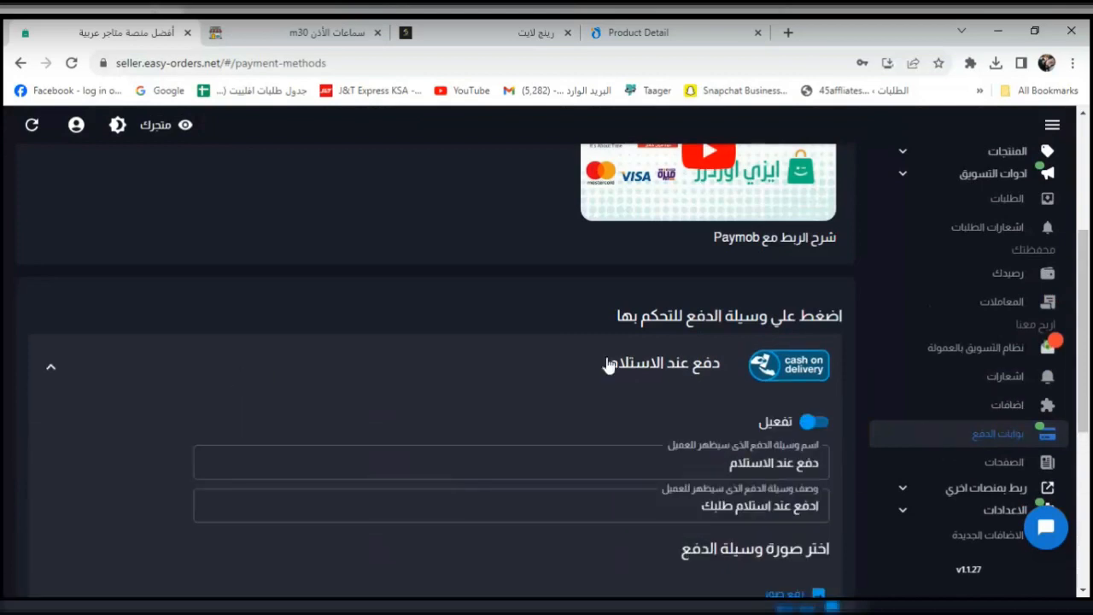
pyautogui.click(809, 420)
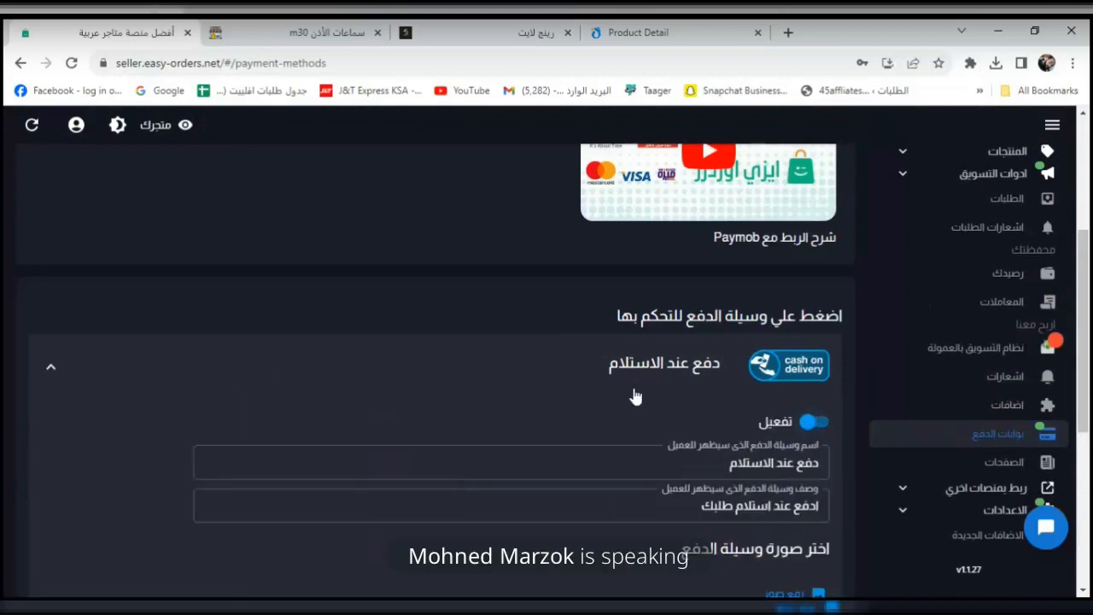
pyautogui.scroll(-5, 635, 392)
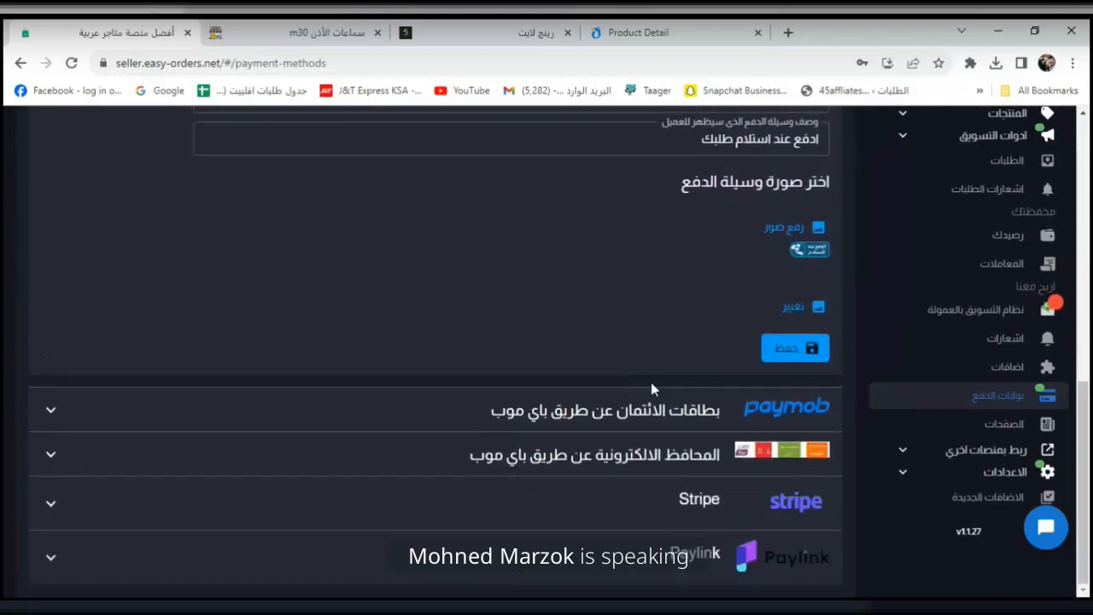
pyautogui.click(636, 411)
pyautogui.scroll(-2, 627, 402)
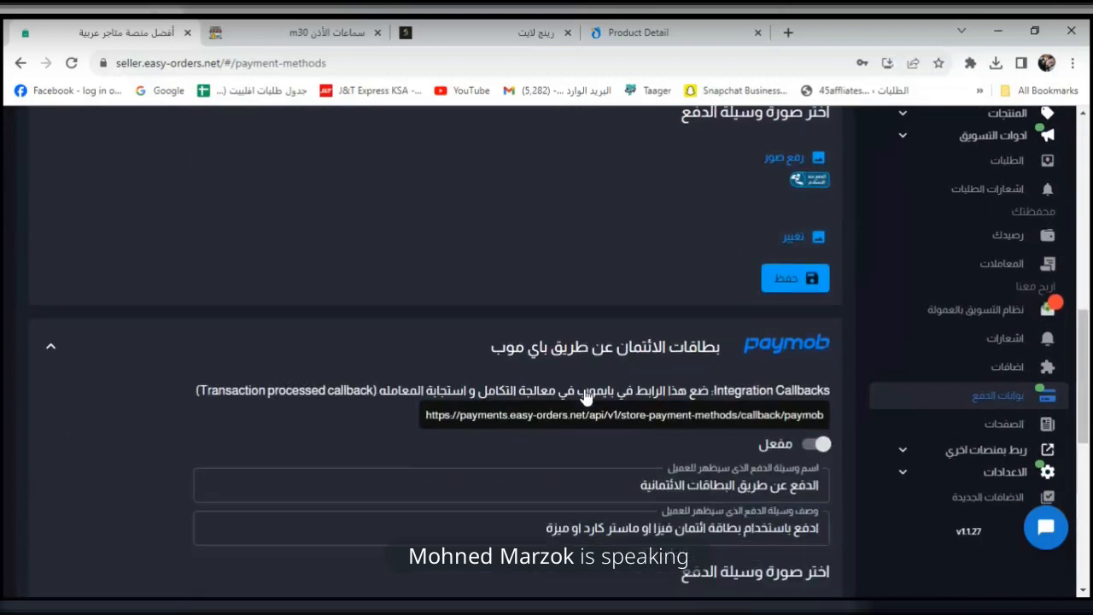
pyautogui.click(818, 354)
pyautogui.click(496, 275)
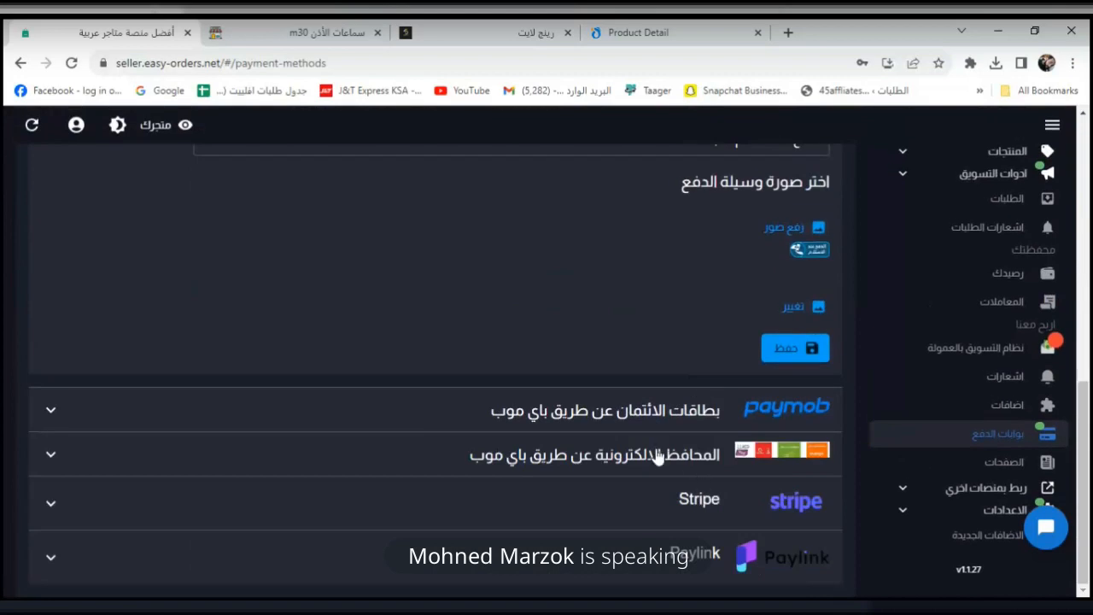
pyautogui.click(657, 456)
pyautogui.scroll(-2, 657, 457)
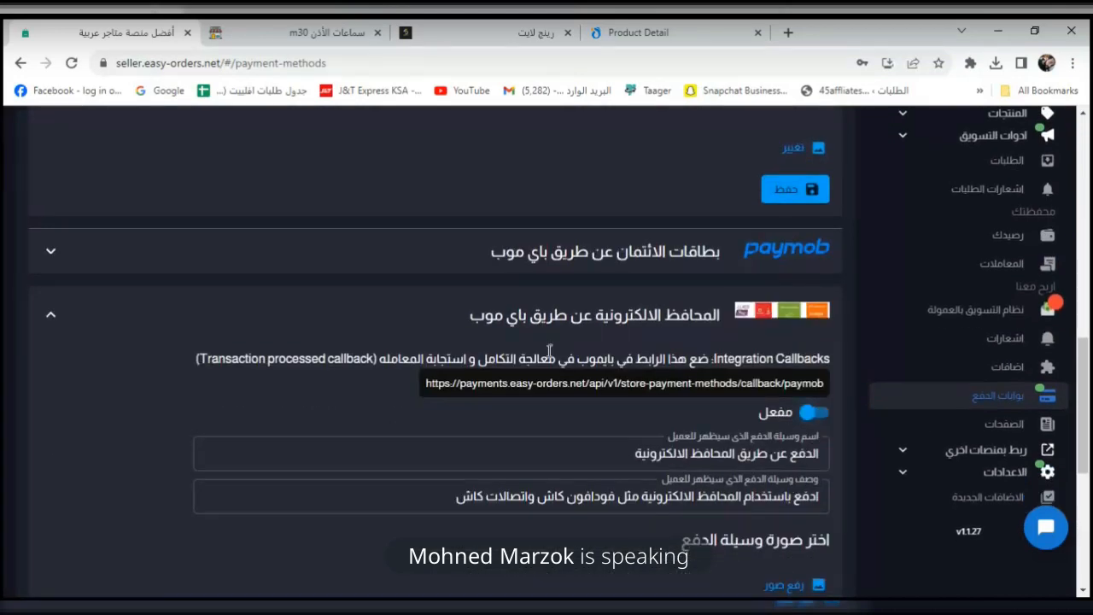
pyautogui.scroll(-1, 598, 366)
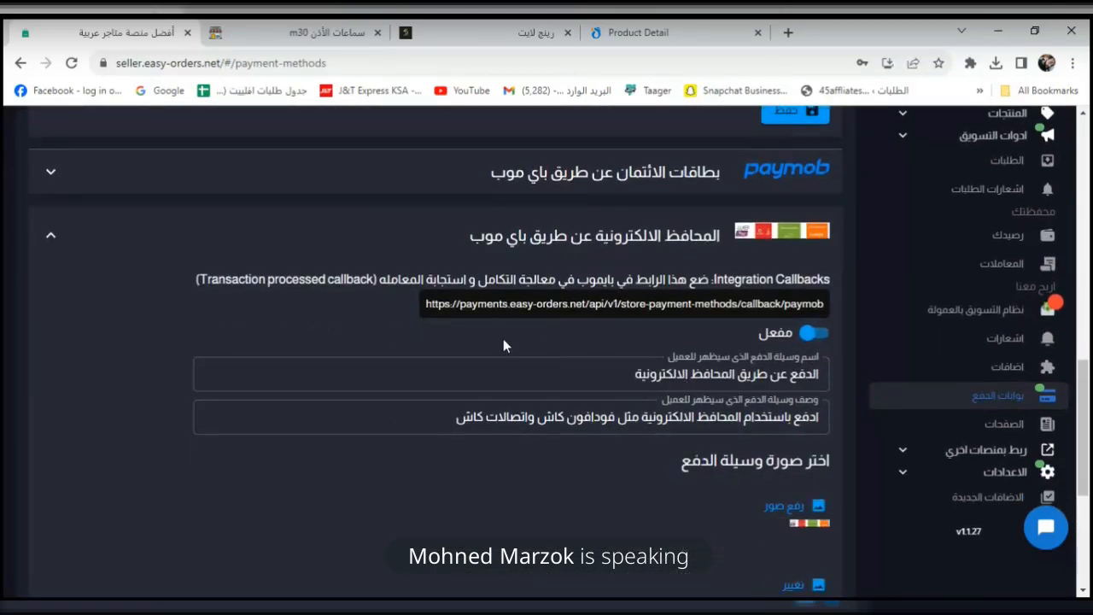
pyautogui.scroll(-2, 502, 340)
pyautogui.scroll(3, 719, 408)
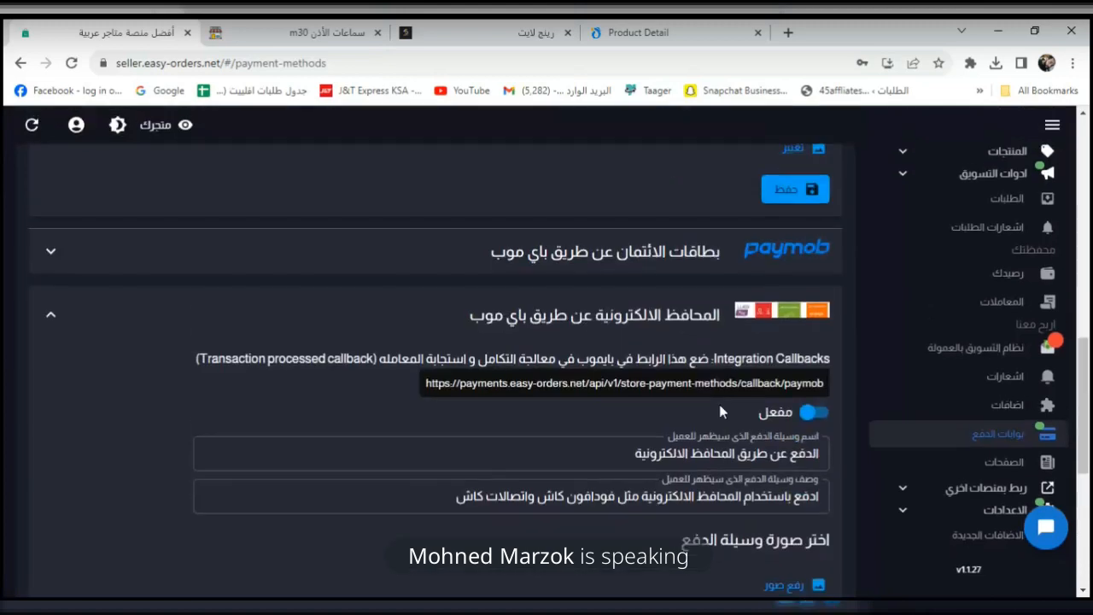
pyautogui.scroll(-4, 718, 409)
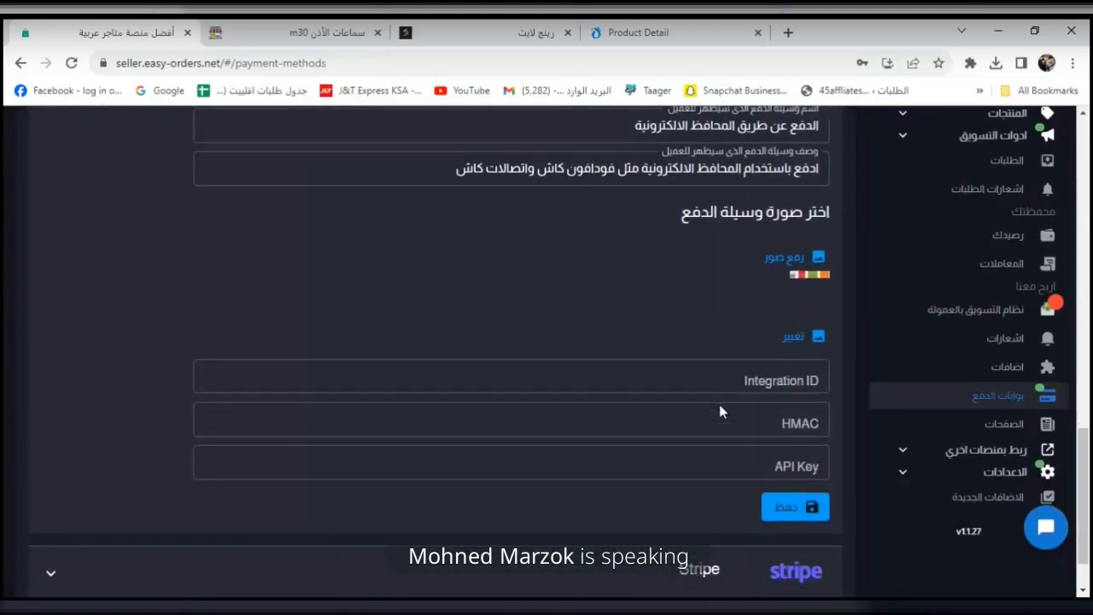
pyautogui.scroll(-1, 719, 412)
pyautogui.click(680, 503)
pyautogui.scroll(-2, 683, 475)
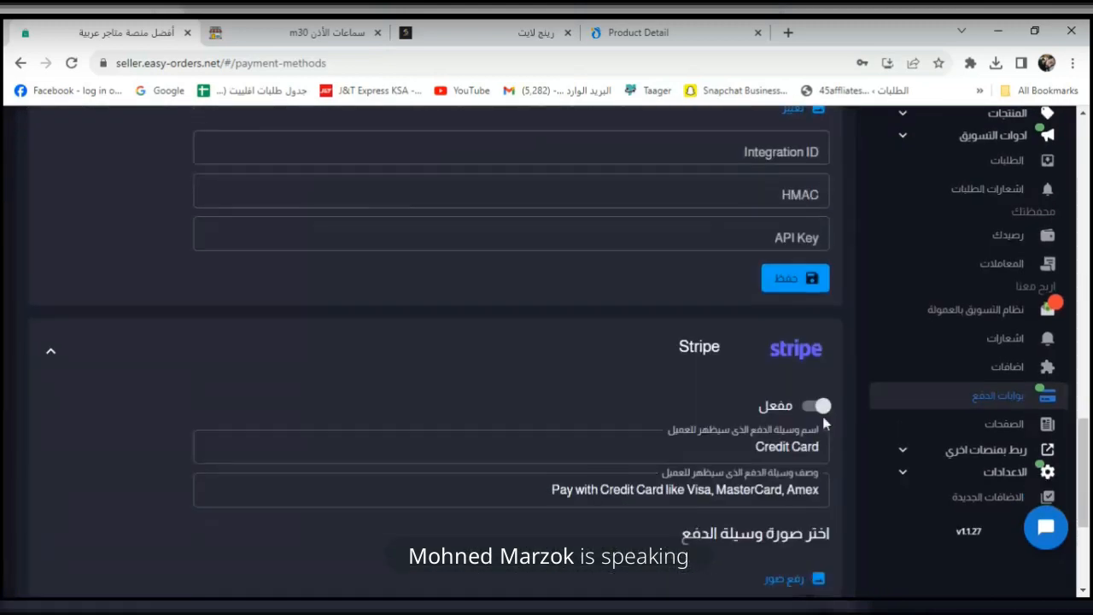
pyautogui.click(817, 406)
pyautogui.scroll(-3, 792, 412)
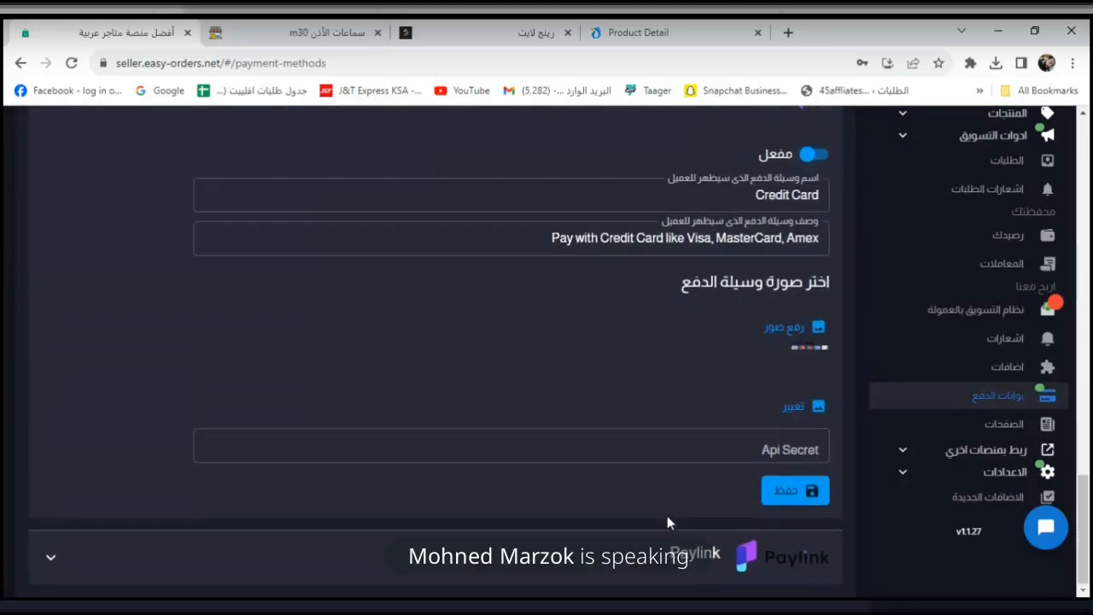
pyautogui.click(724, 545)
pyautogui.scroll(-4, 724, 512)
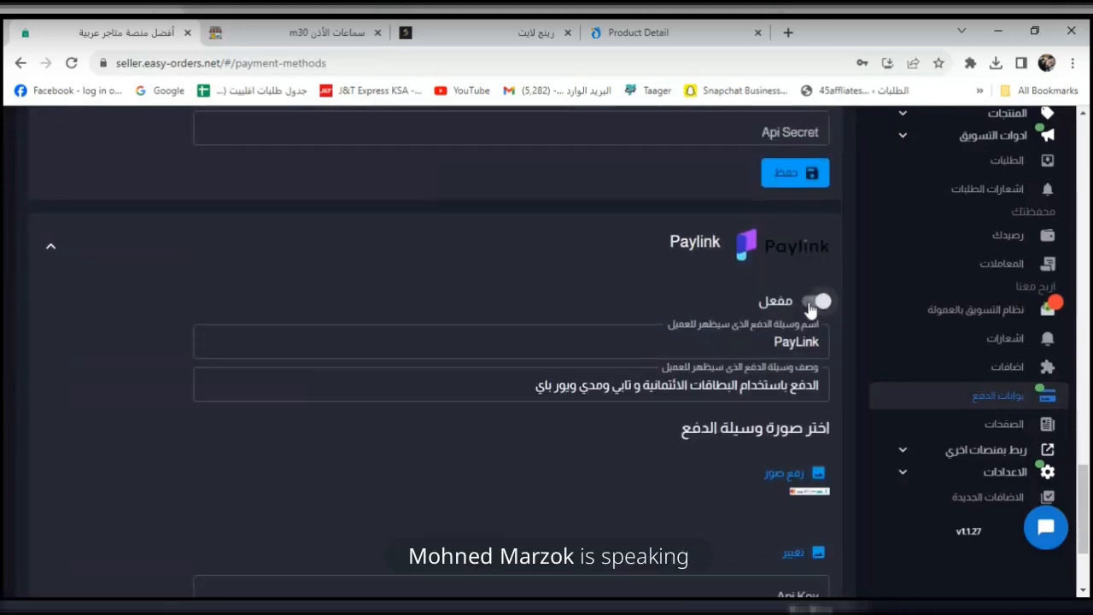
pyautogui.click(817, 302)
pyautogui.scroll(-2, 586, 415)
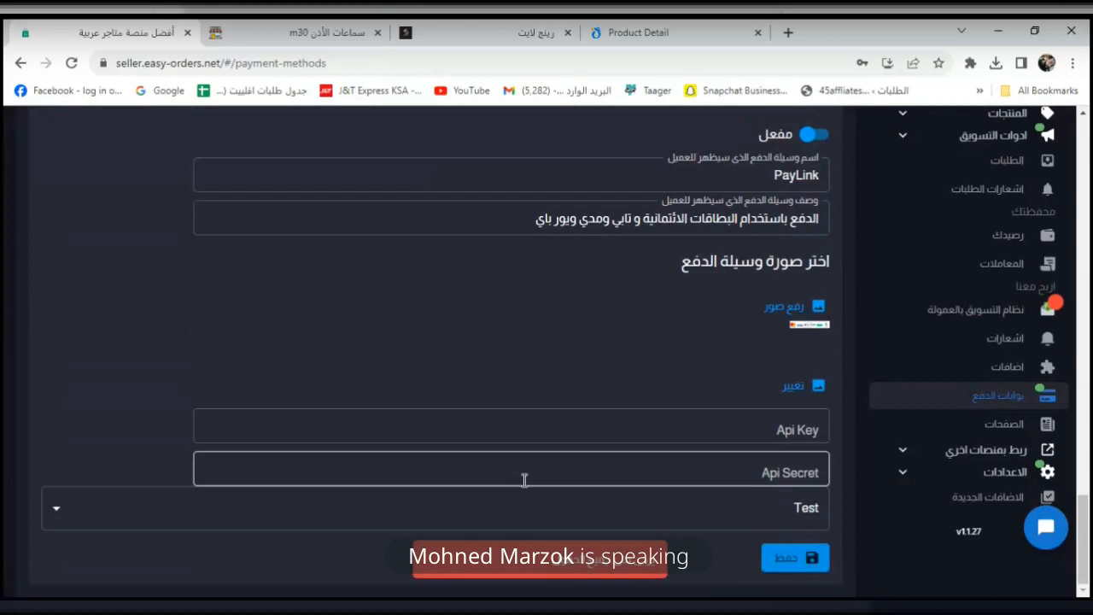
pyautogui.scroll(-6, 524, 479)
pyautogui.scroll(1, 527, 488)
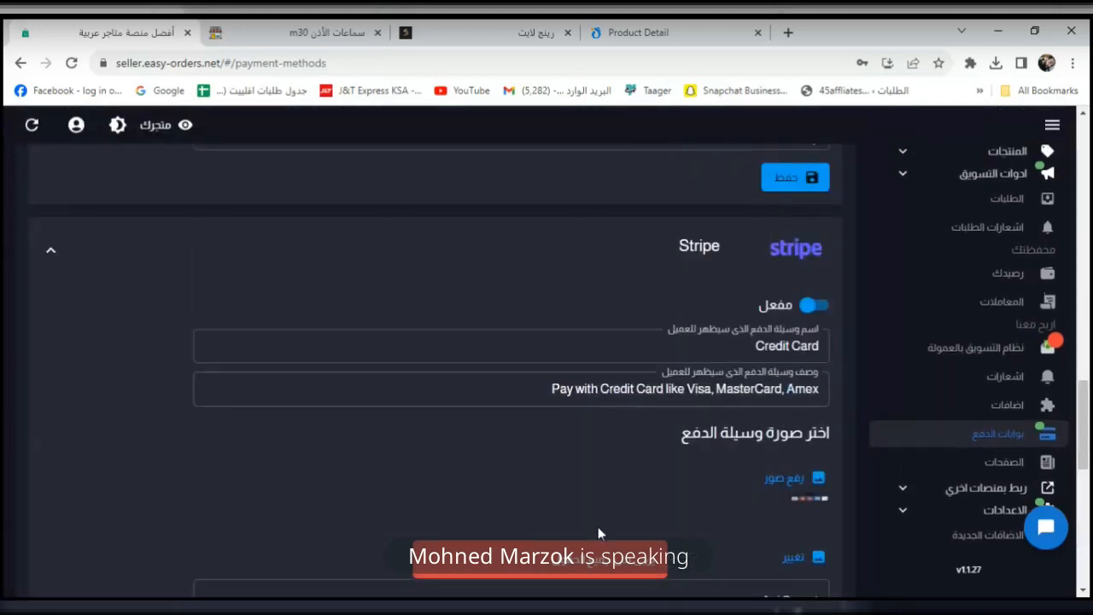
pyautogui.scroll(10, 639, 478)
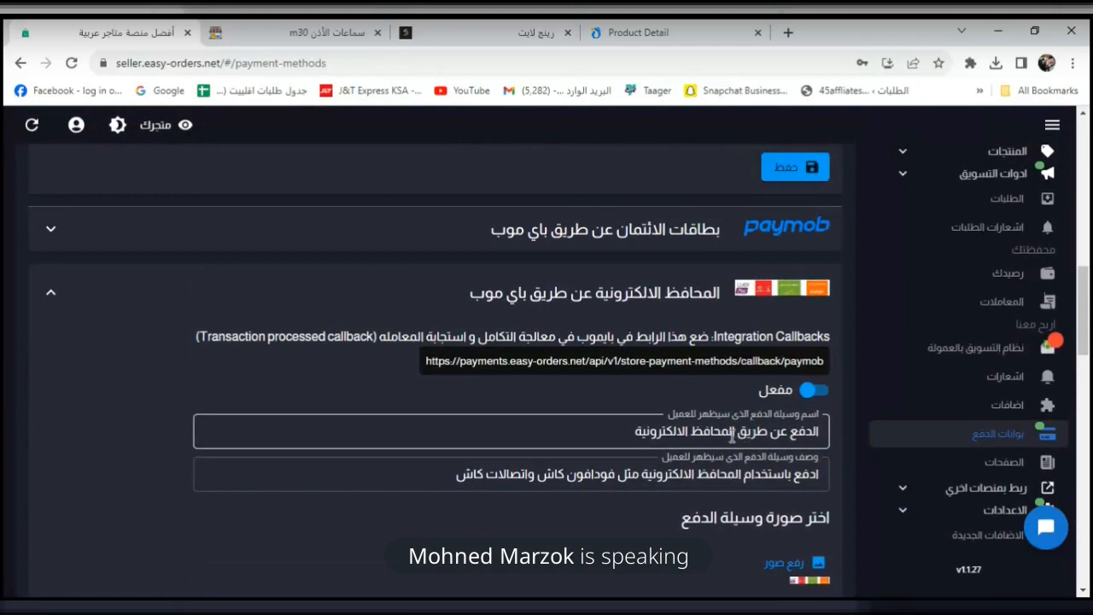
pyautogui.scroll(-2, 640, 491)
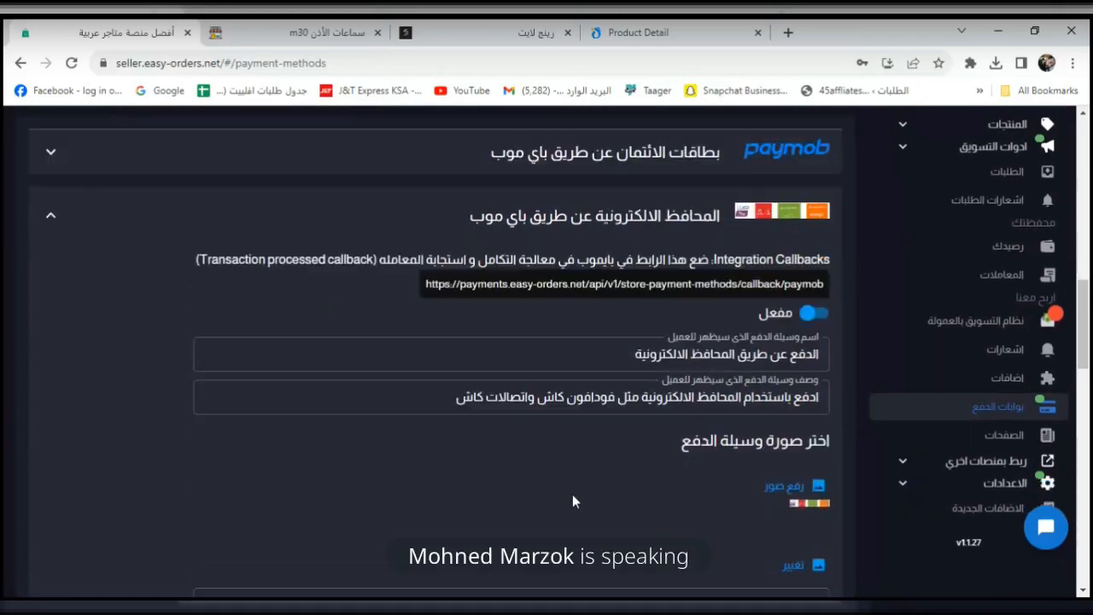
pyautogui.scroll(-1, 712, 469)
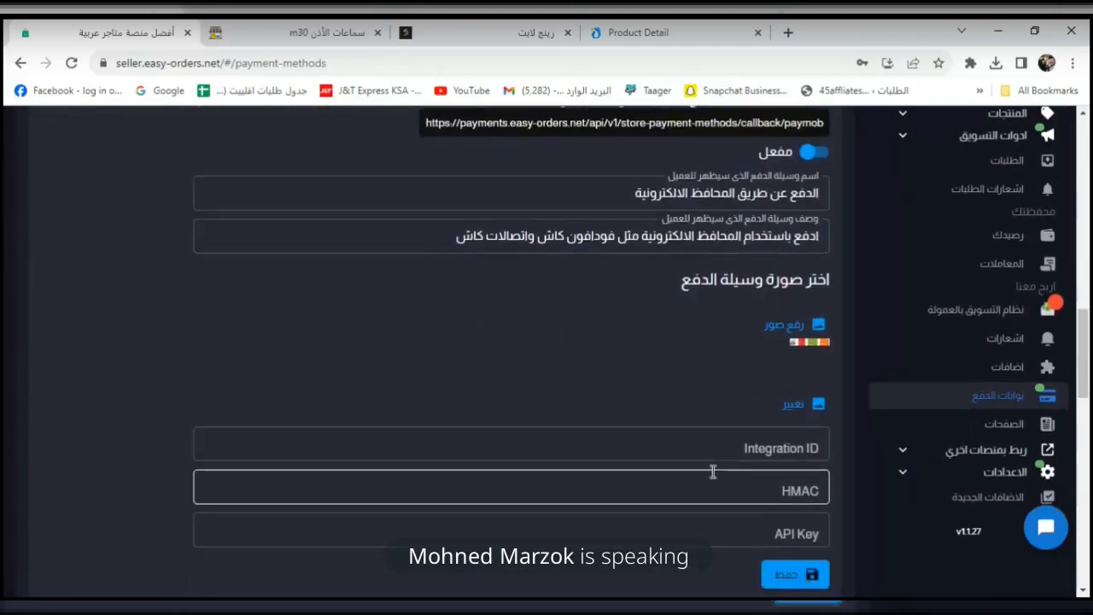
pyautogui.scroll(-1, 756, 512)
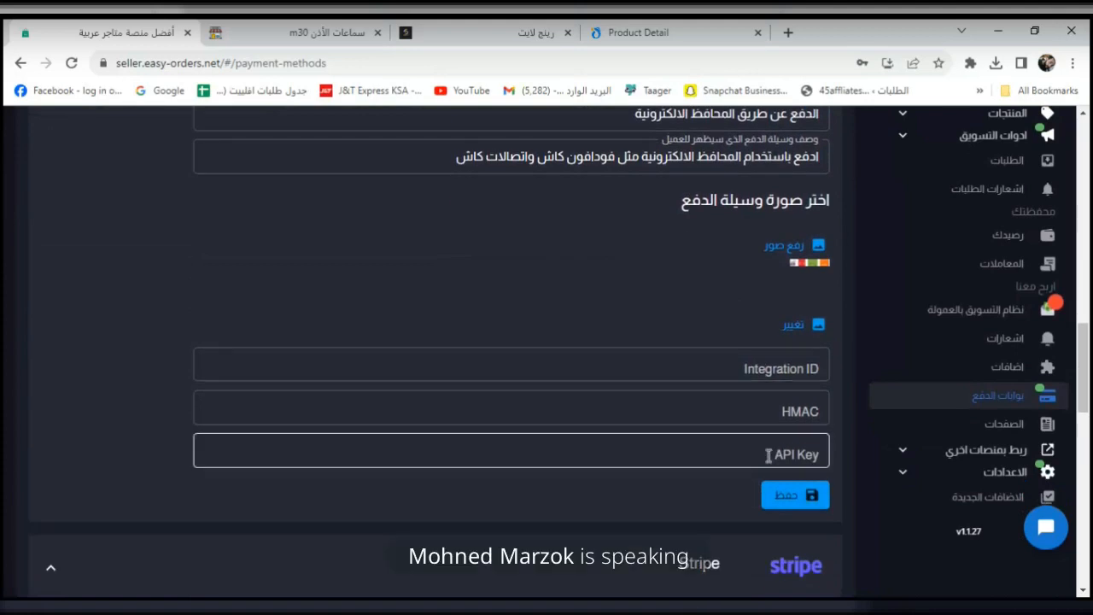
pyautogui.click(776, 369)
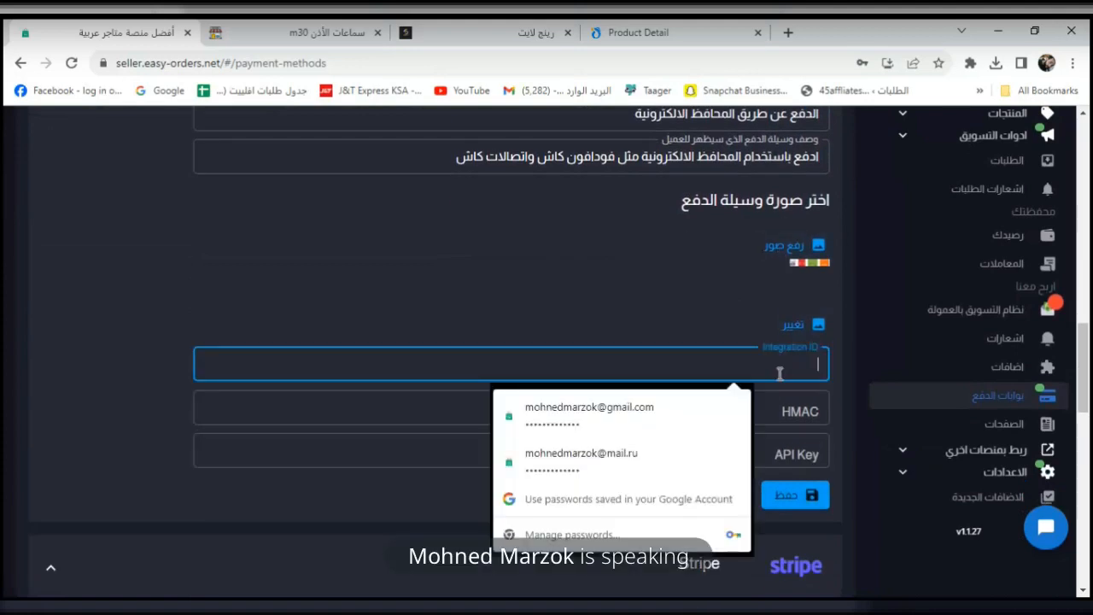
pyautogui.click(640, 333)
pyautogui.scroll(5, 640, 338)
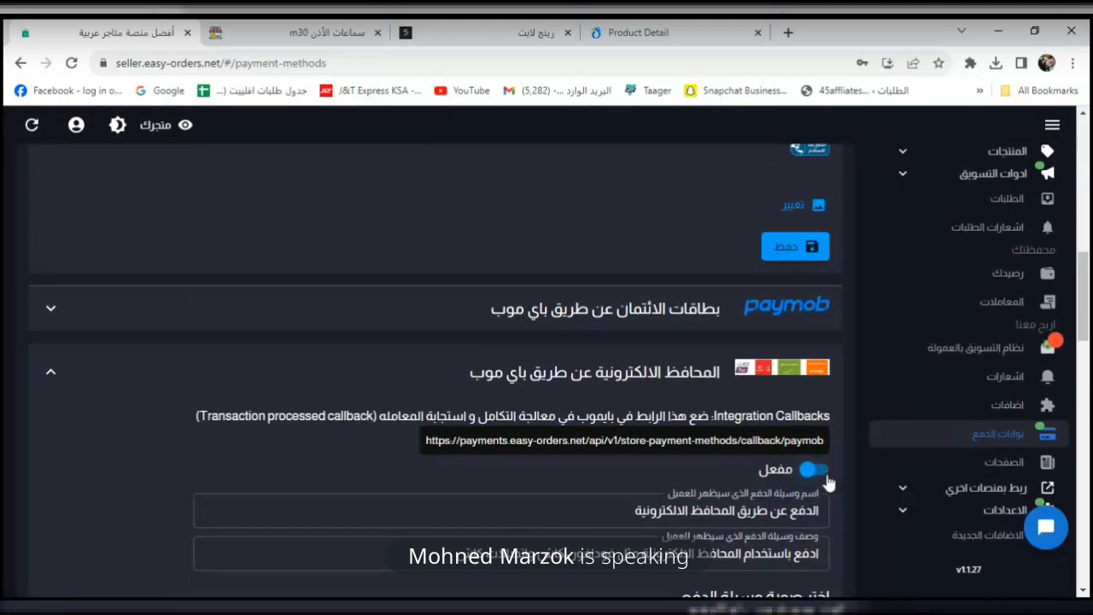
pyautogui.scroll(-9, 806, 478)
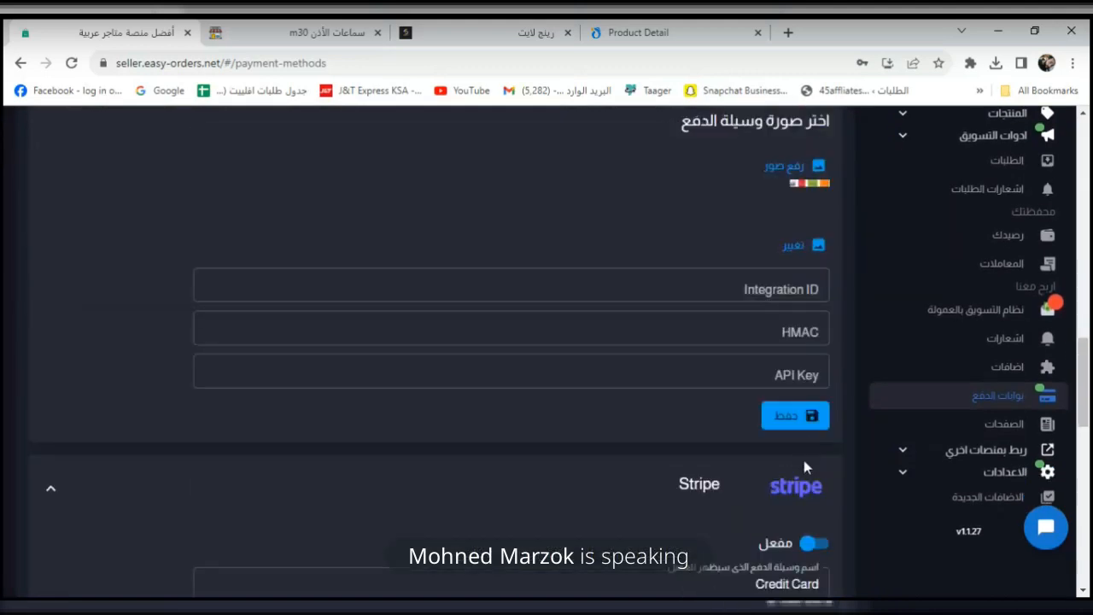
pyautogui.scroll(-4, 796, 506)
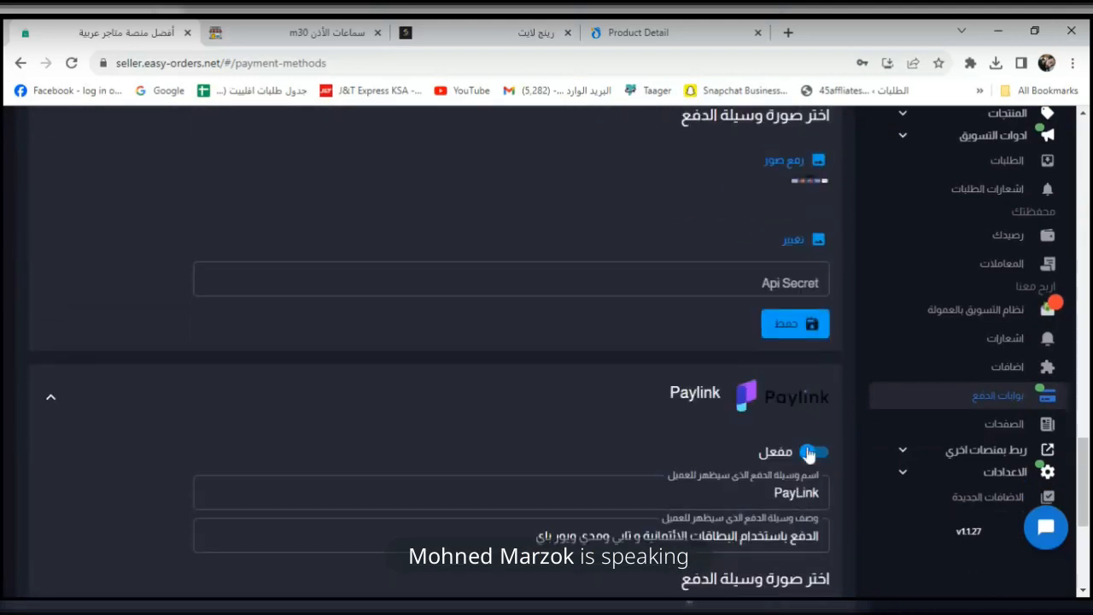
pyautogui.scroll(-4, 815, 451)
pyautogui.scroll(8, 811, 473)
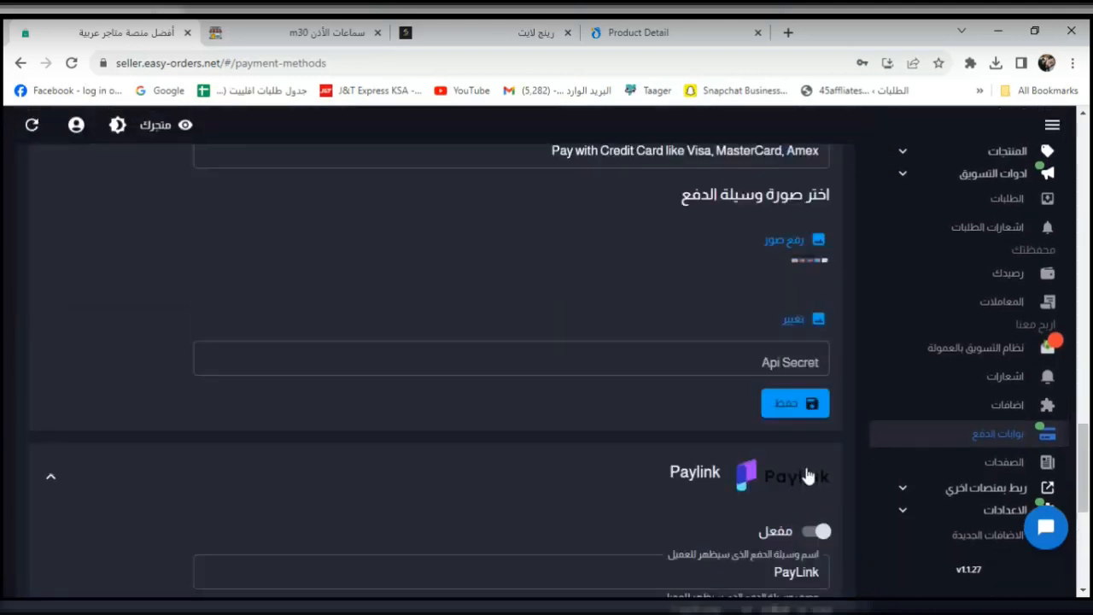
pyautogui.scroll(5, 786, 453)
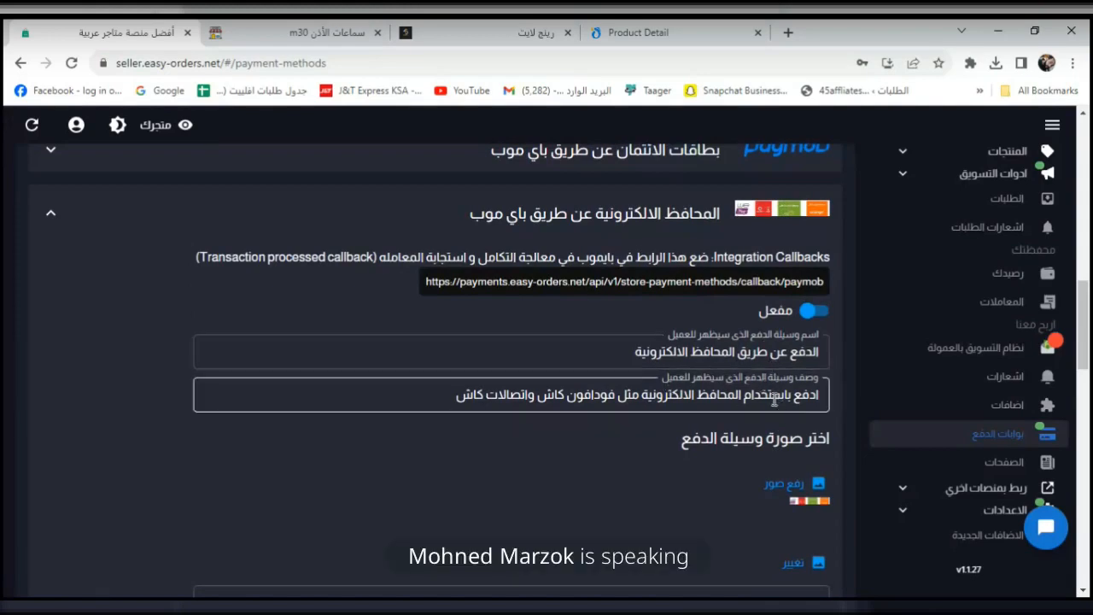
pyautogui.scroll(-2, 733, 416)
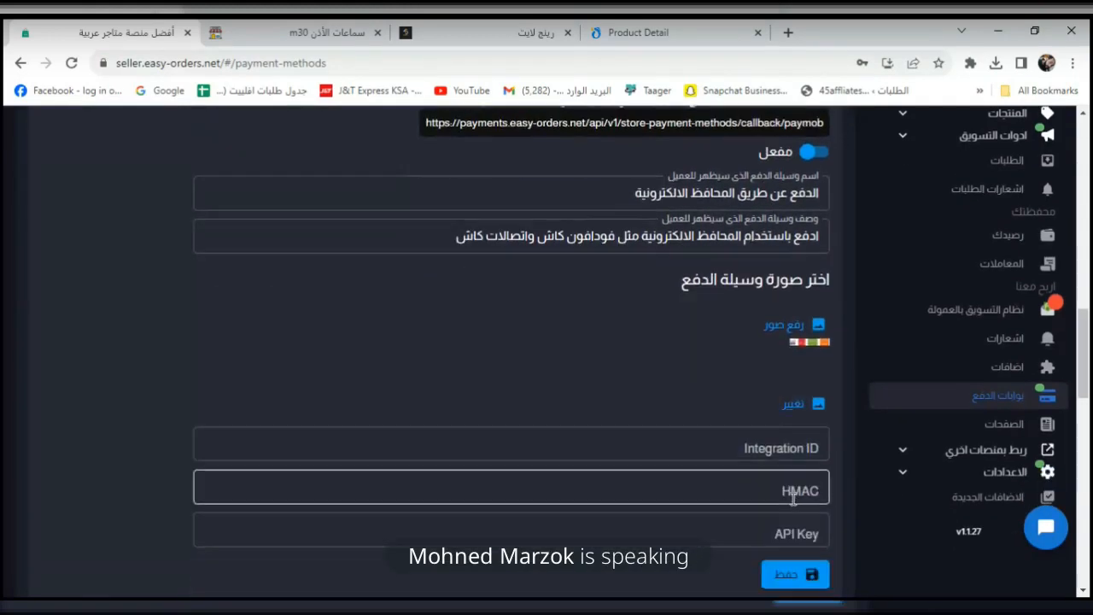
pyautogui.click(803, 478)
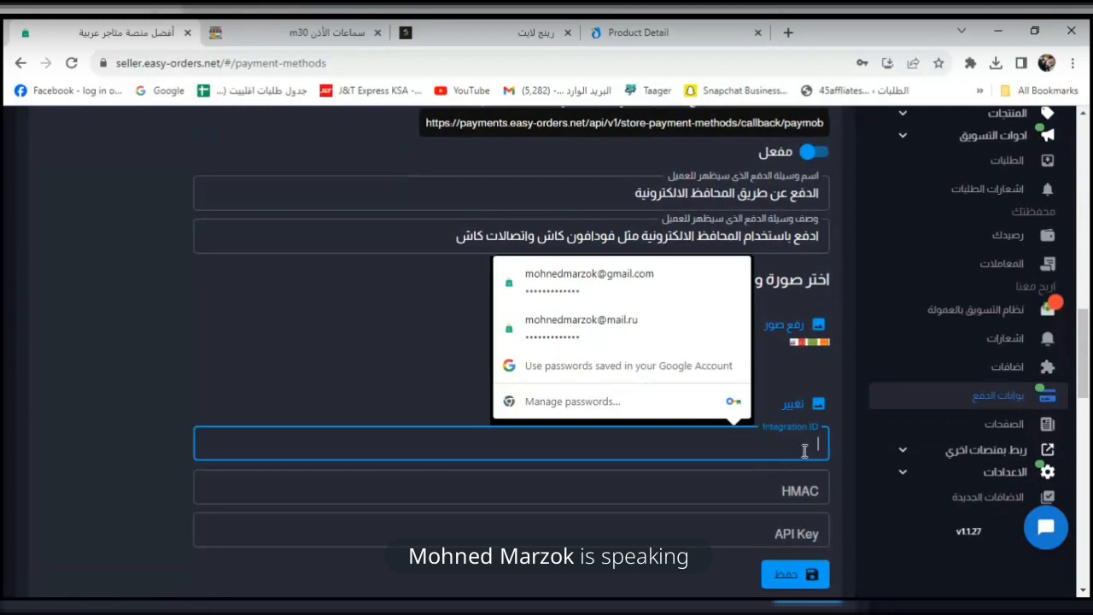
pyautogui.write('•••')
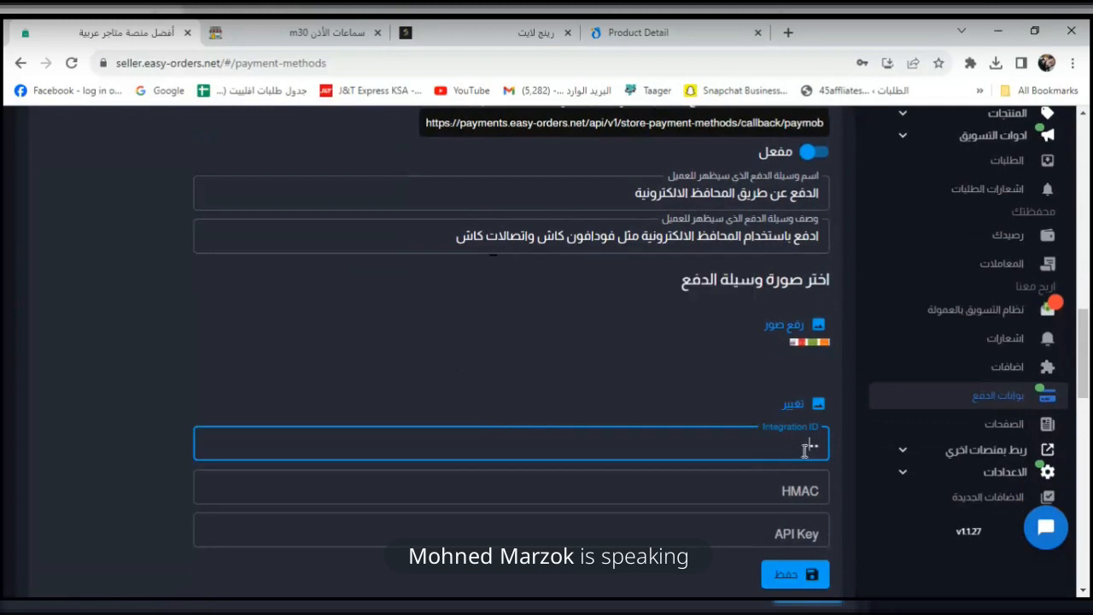
pyautogui.click(804, 451)
pyautogui.click(390, 270)
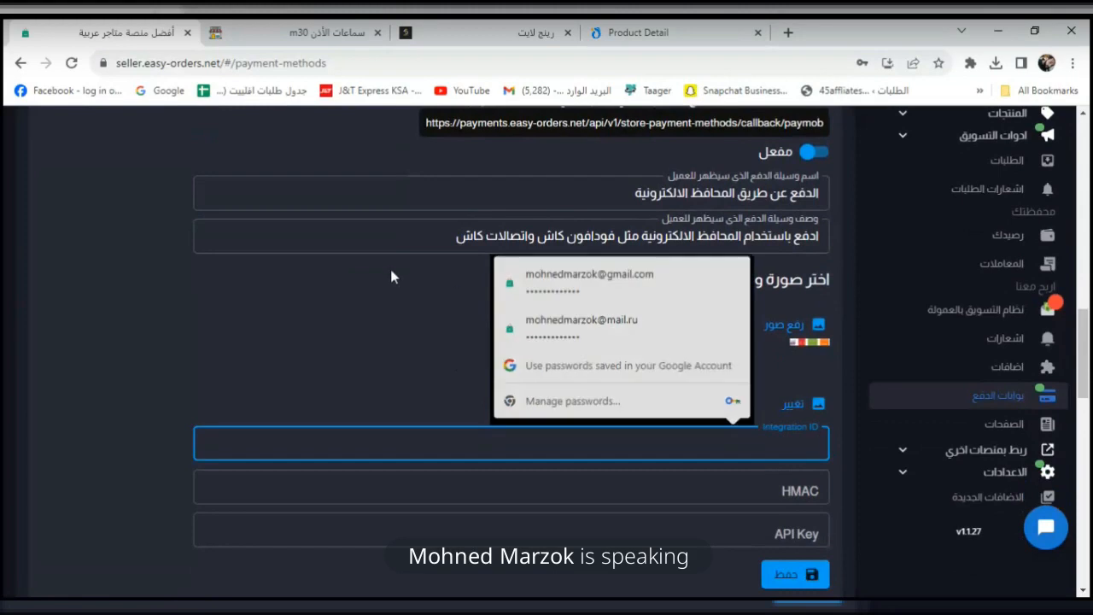
pyautogui.click(783, 499)
pyautogui.click(506, 401)
pyautogui.scroll(-1, 538, 409)
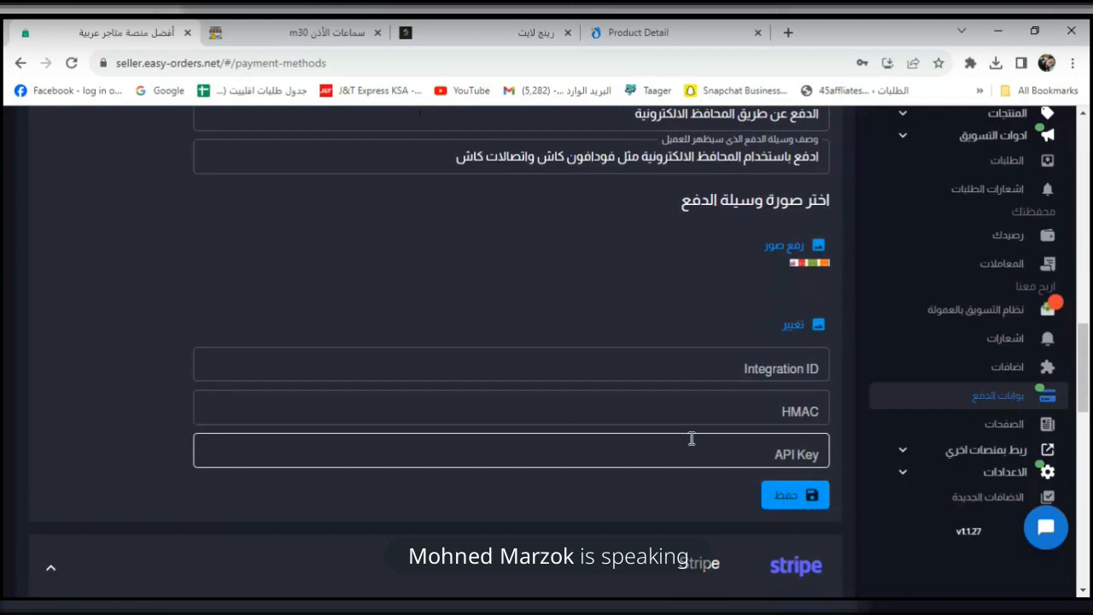
pyautogui.scroll(2, 657, 410)
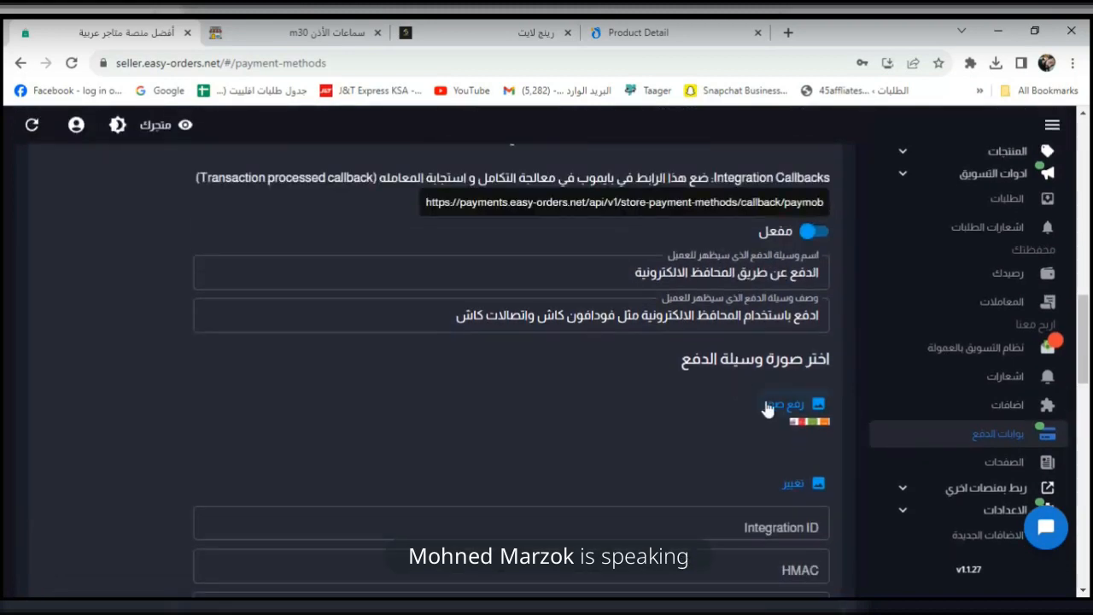
pyautogui.scroll(1, 766, 409)
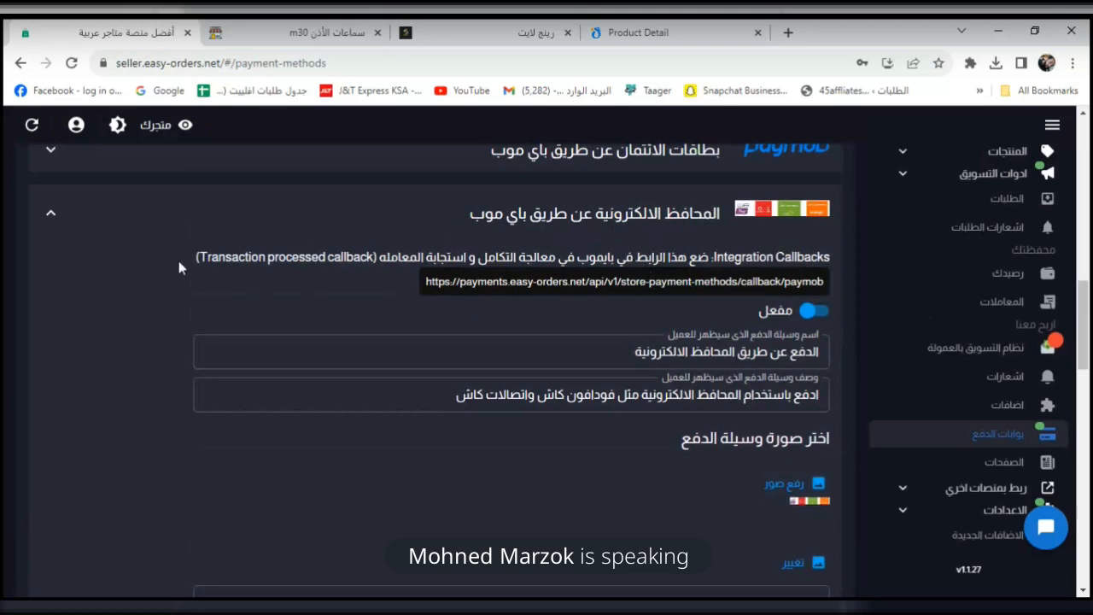
# Collapse the Paymob e-wallet, Stripe and Paylink panels and show the store's Pages list.
pyautogui.click(248, 227)
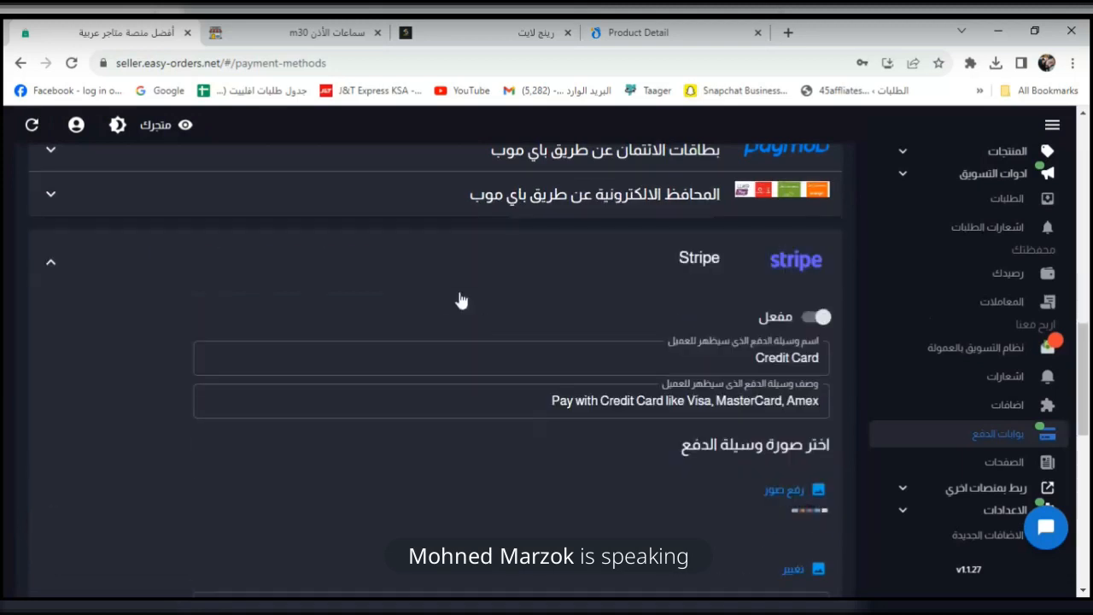
pyautogui.click(382, 261)
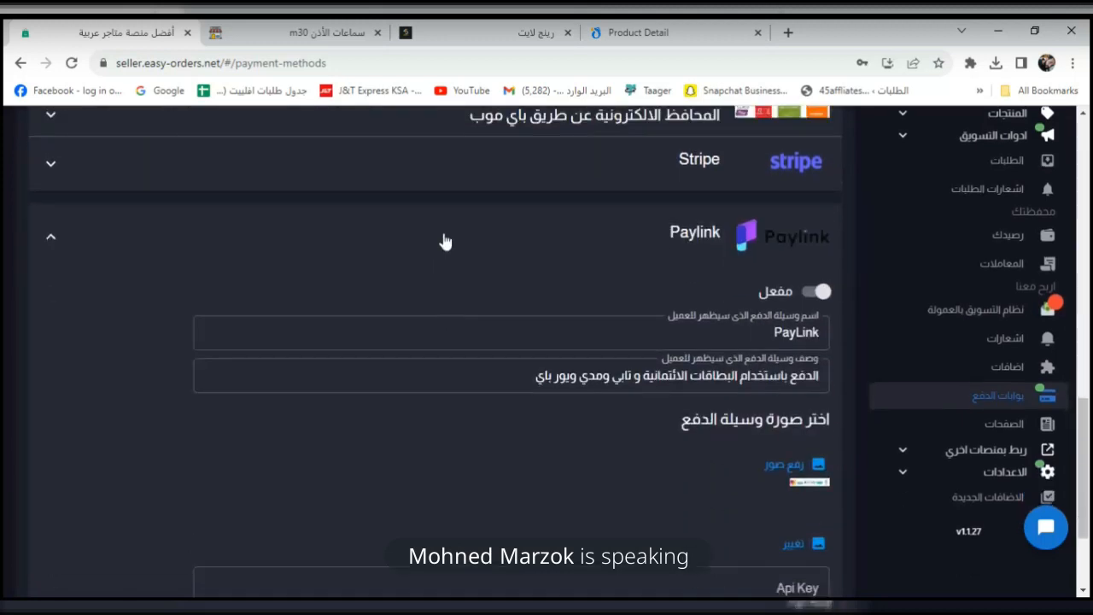
pyautogui.click(431, 237)
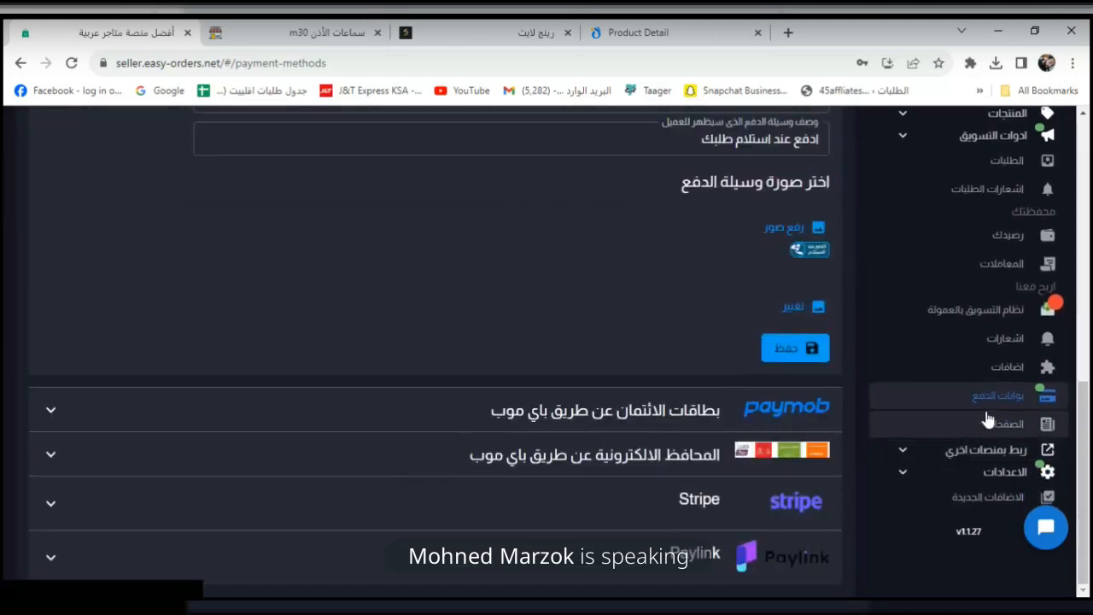
pyautogui.click(990, 422)
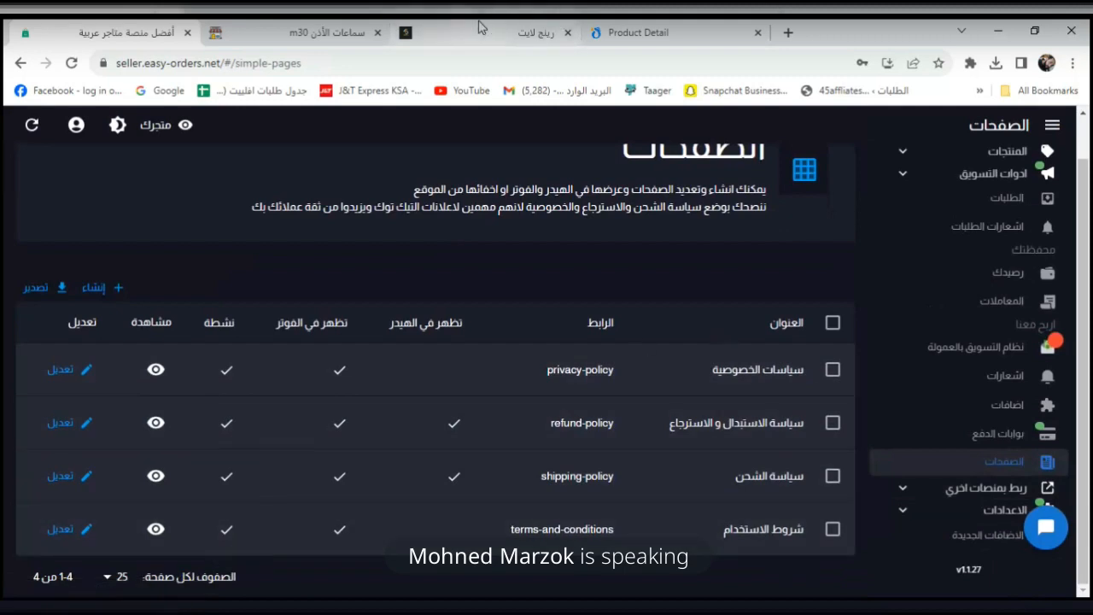
pyautogui.click(512, 32)
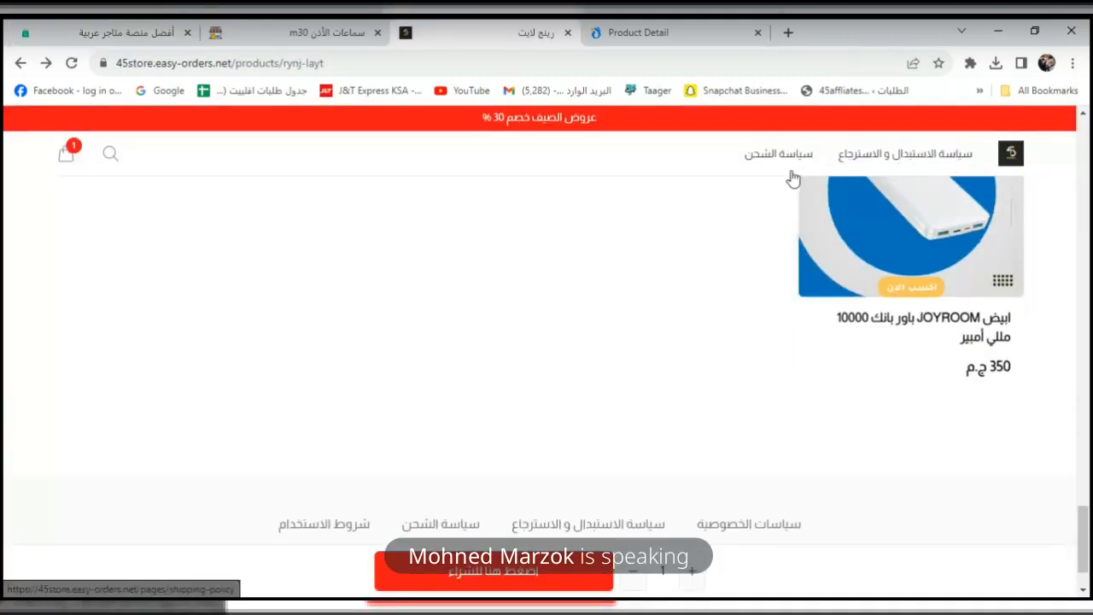
pyautogui.scroll(-2, 807, 443)
pyautogui.click(851, 439)
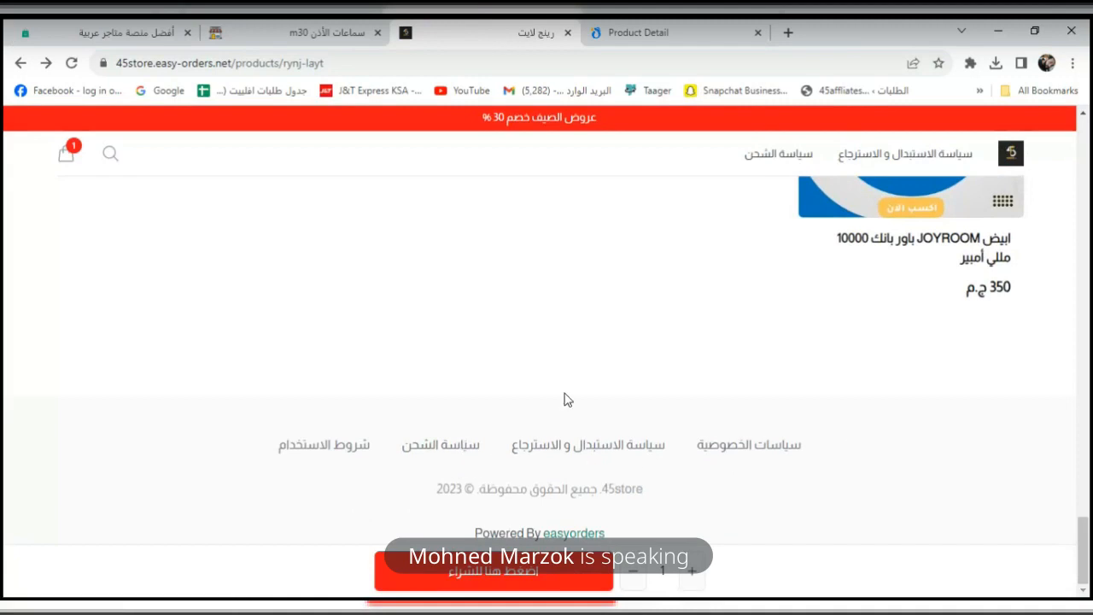
pyautogui.click(544, 446)
pyautogui.scroll(-10, 537, 190)
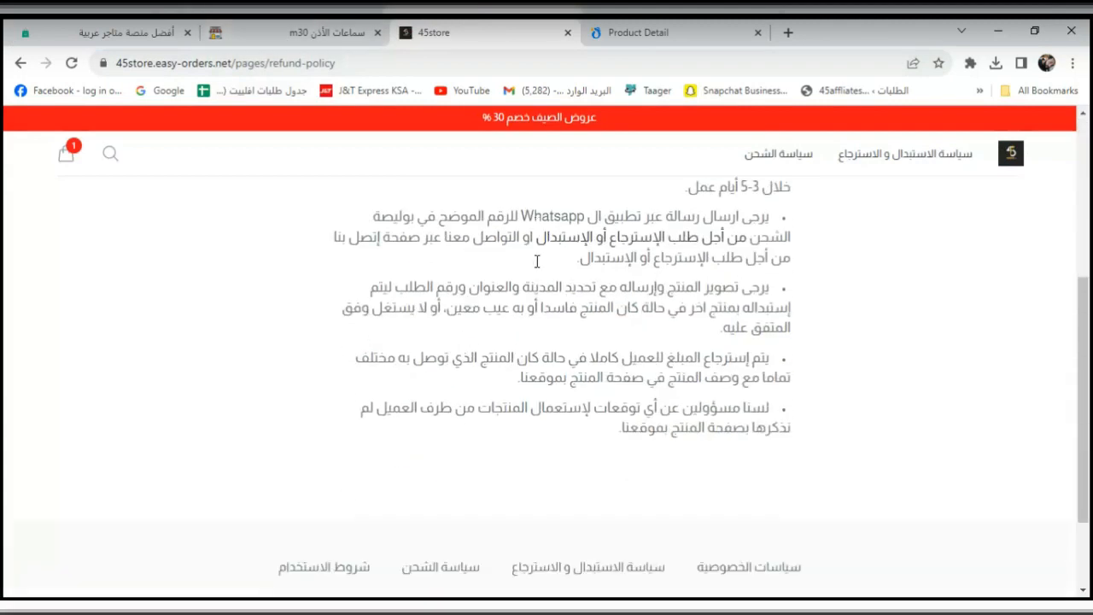
pyautogui.scroll(10, 657, 315)
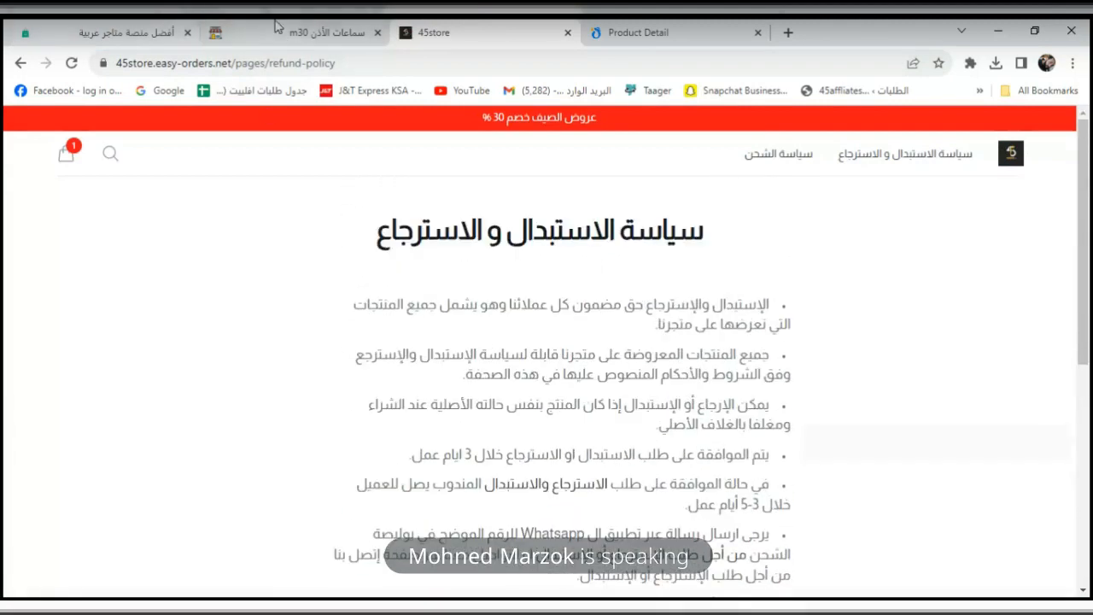
pyautogui.click(210, 29)
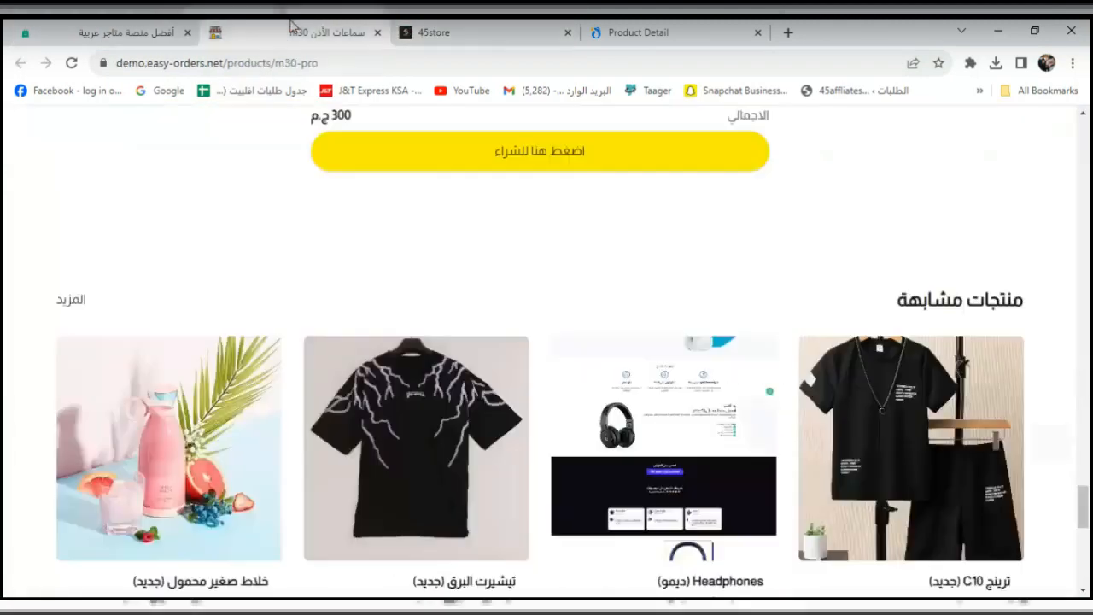
pyautogui.click(96, 34)
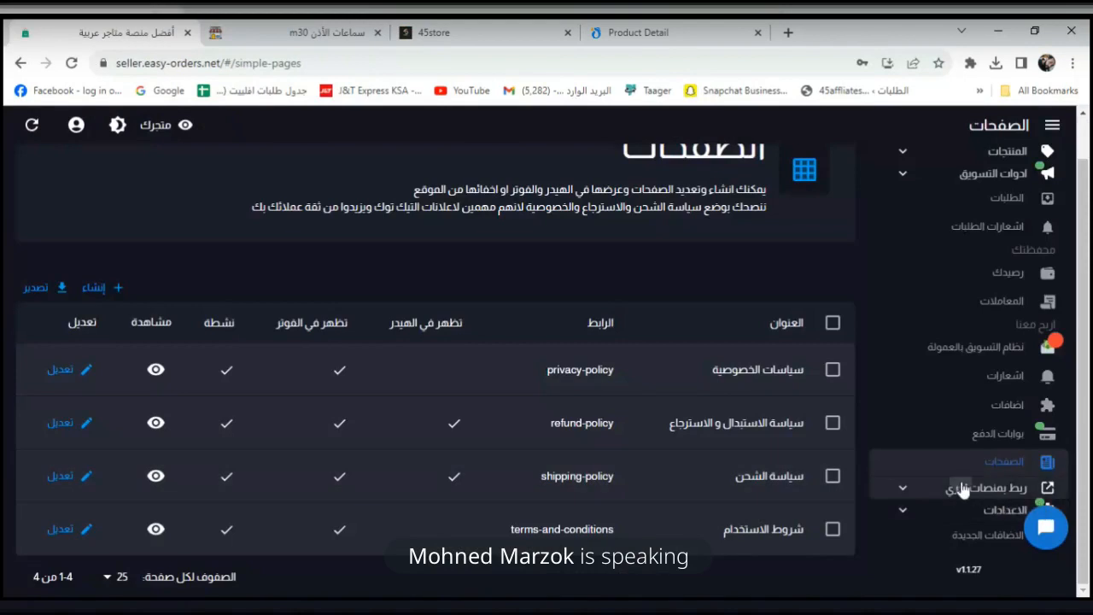
# Expand ربط بمنصات اخري to list integrations such as Google Sheets and Drope.
pyautogui.click(990, 488)
pyautogui.scroll(-3, 990, 384)
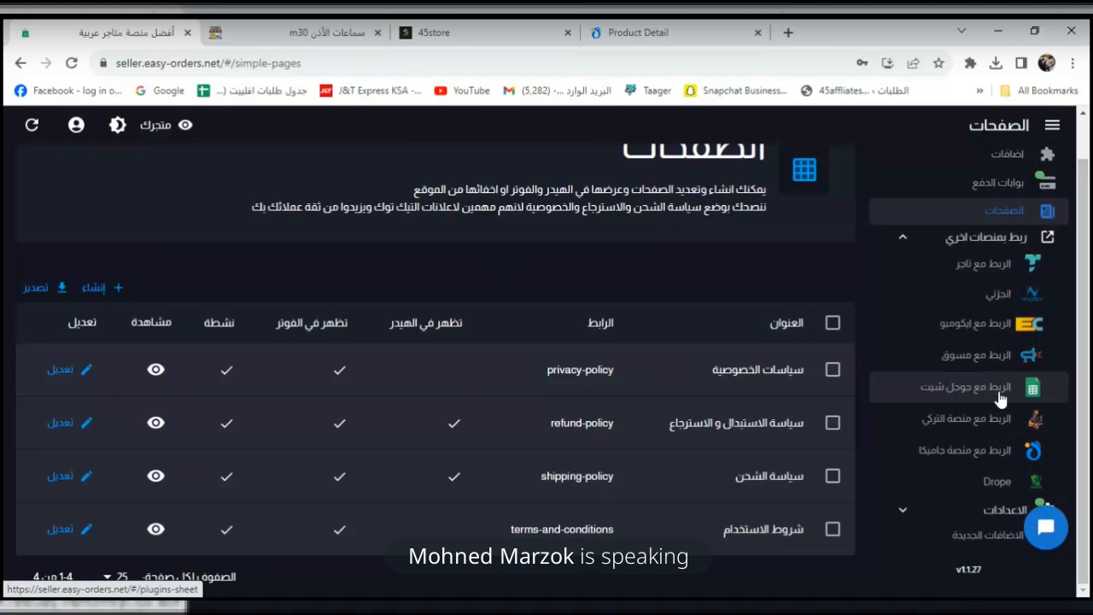
pyautogui.scroll(1, 683, 454)
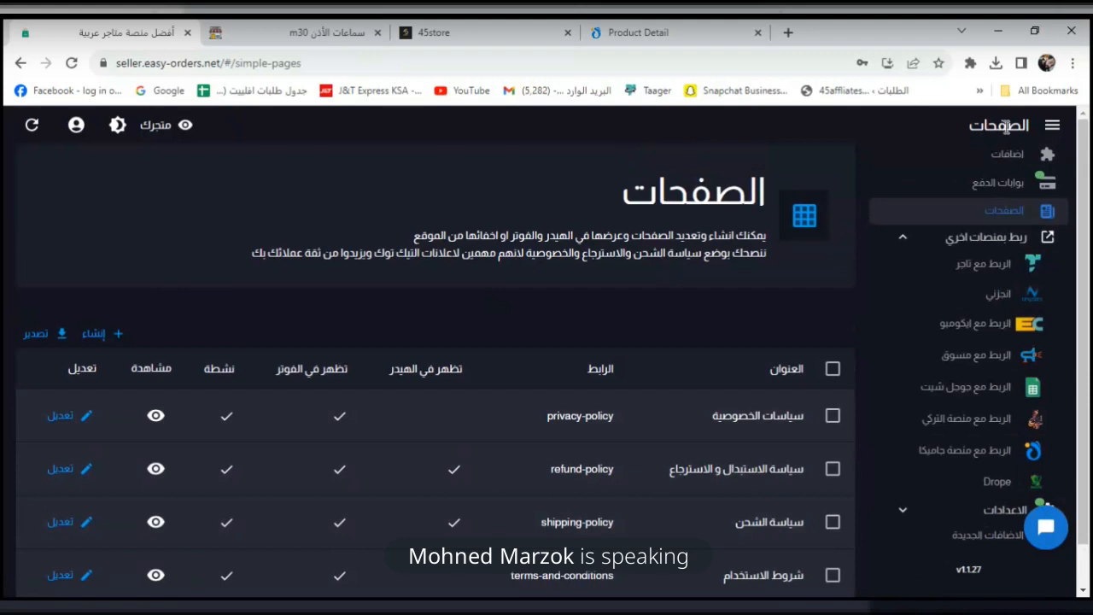